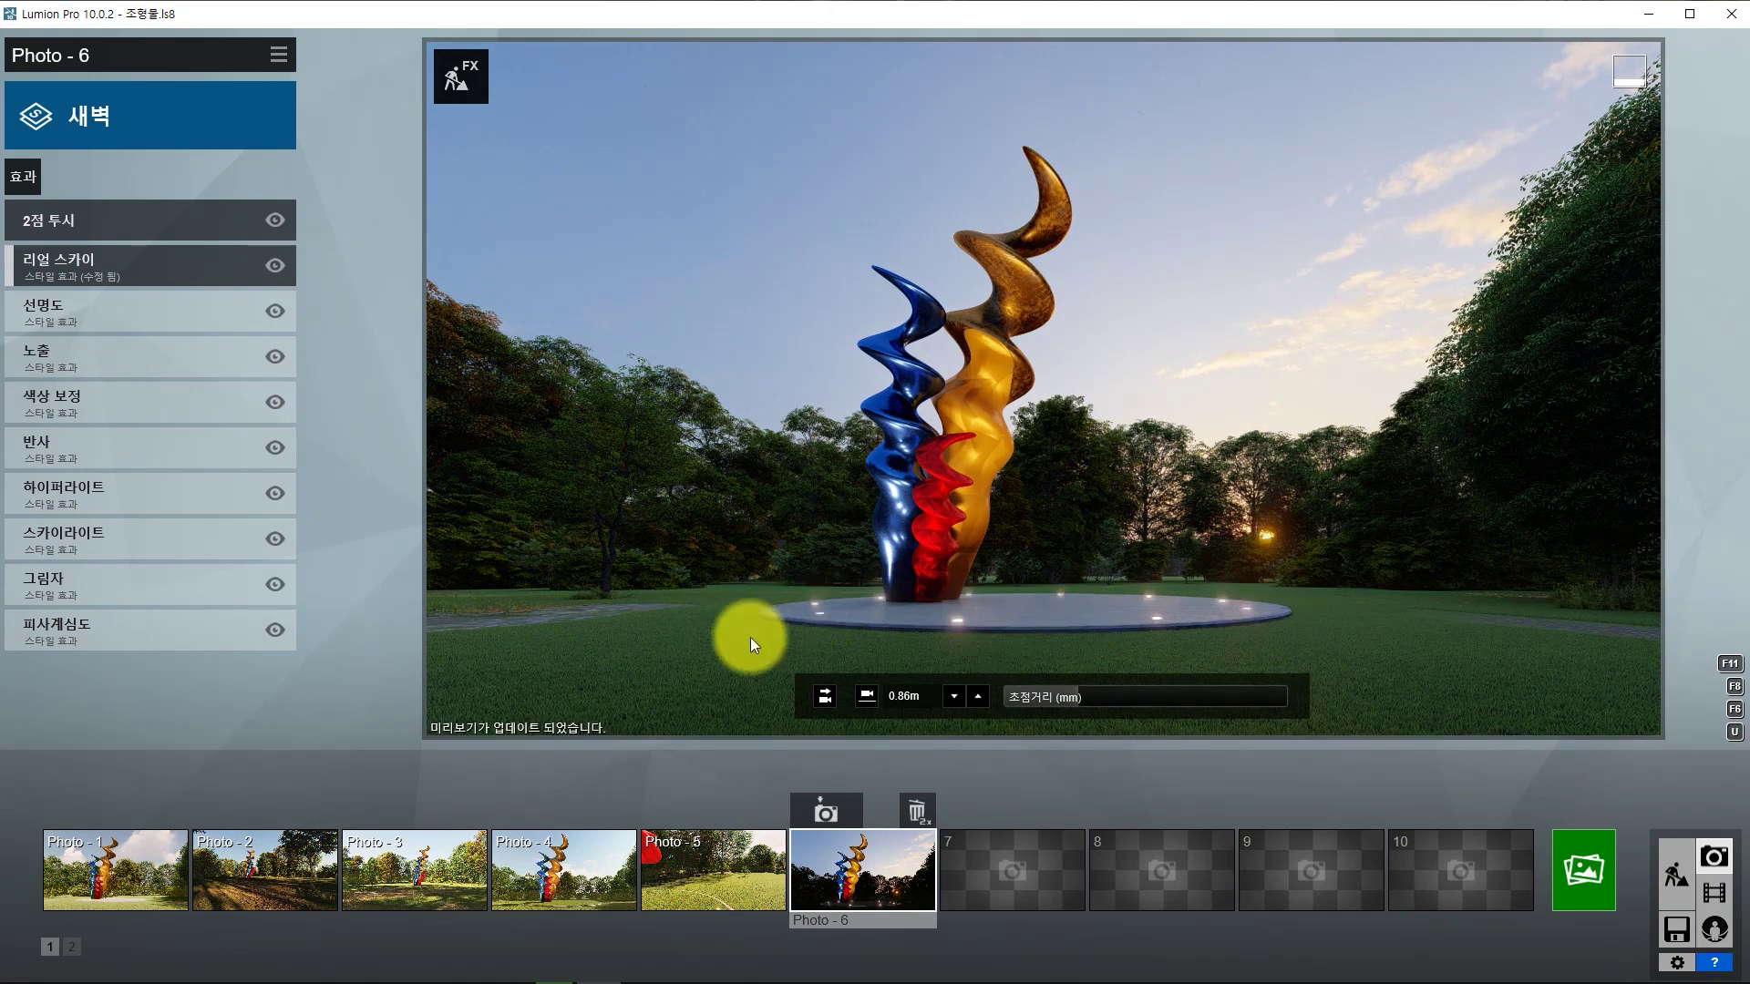
# Apply the Marble 024 1024 stone material to the top surface of the round sculpture platform.
pyautogui.click(1352, 642)
pyautogui.click(665, 449)
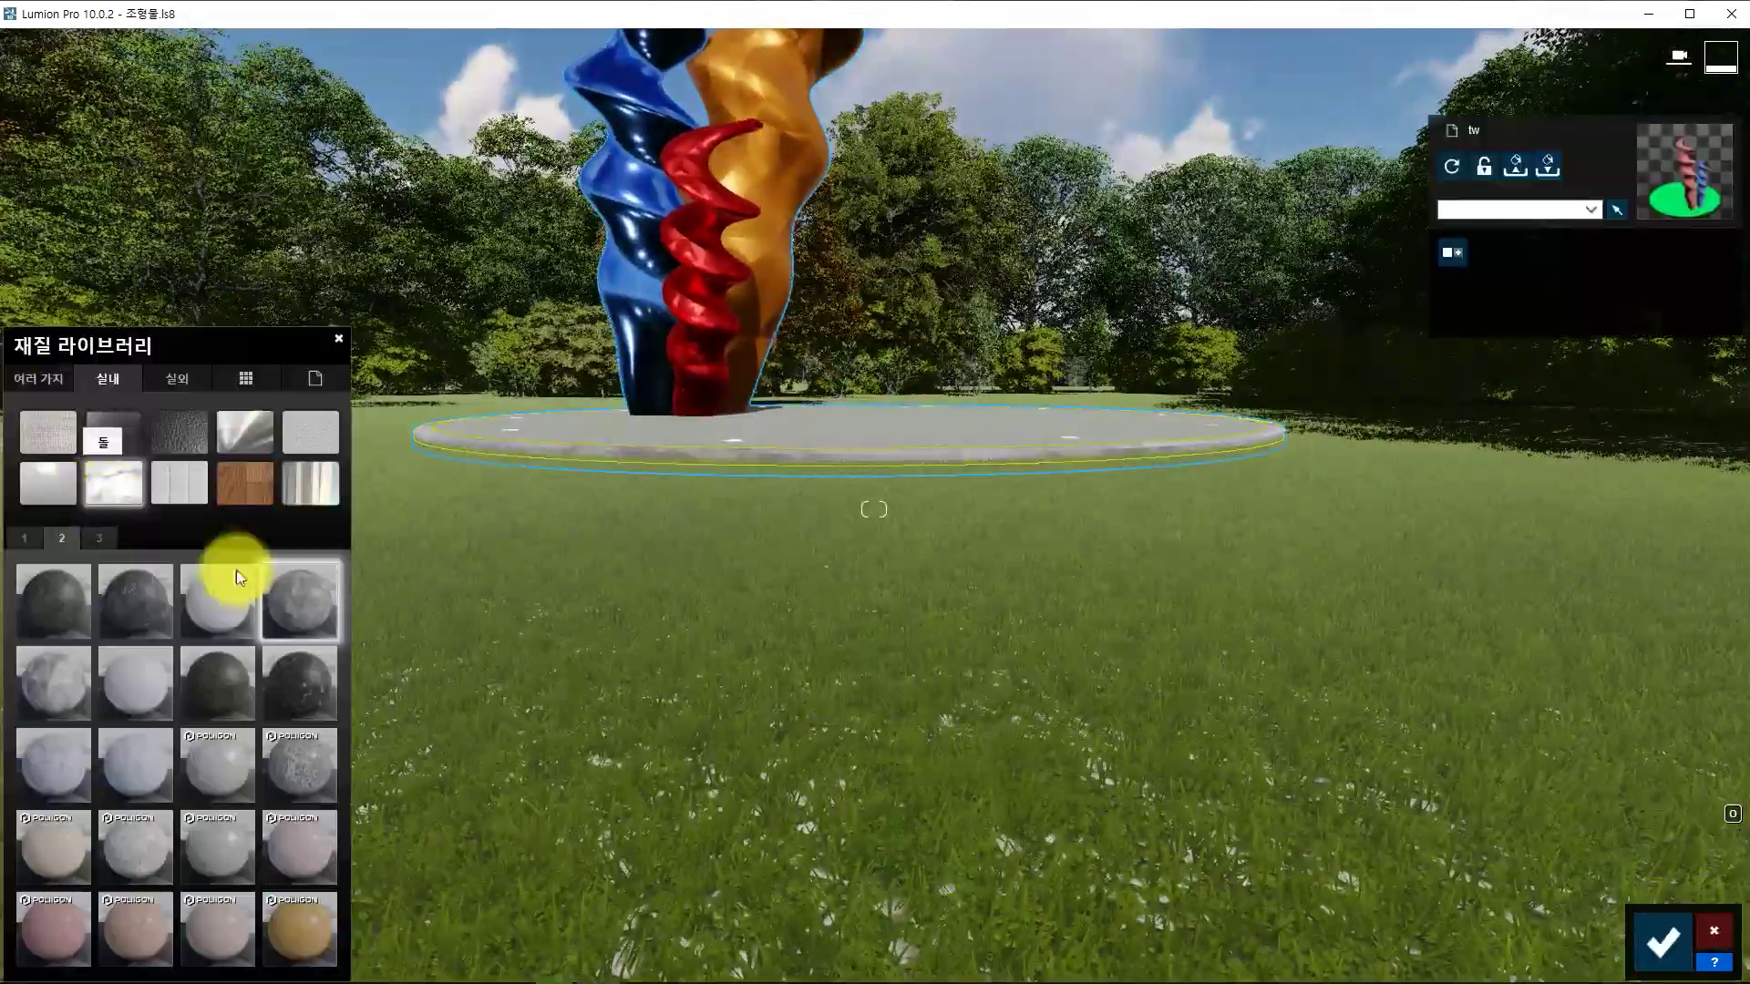
pyautogui.click(303, 603)
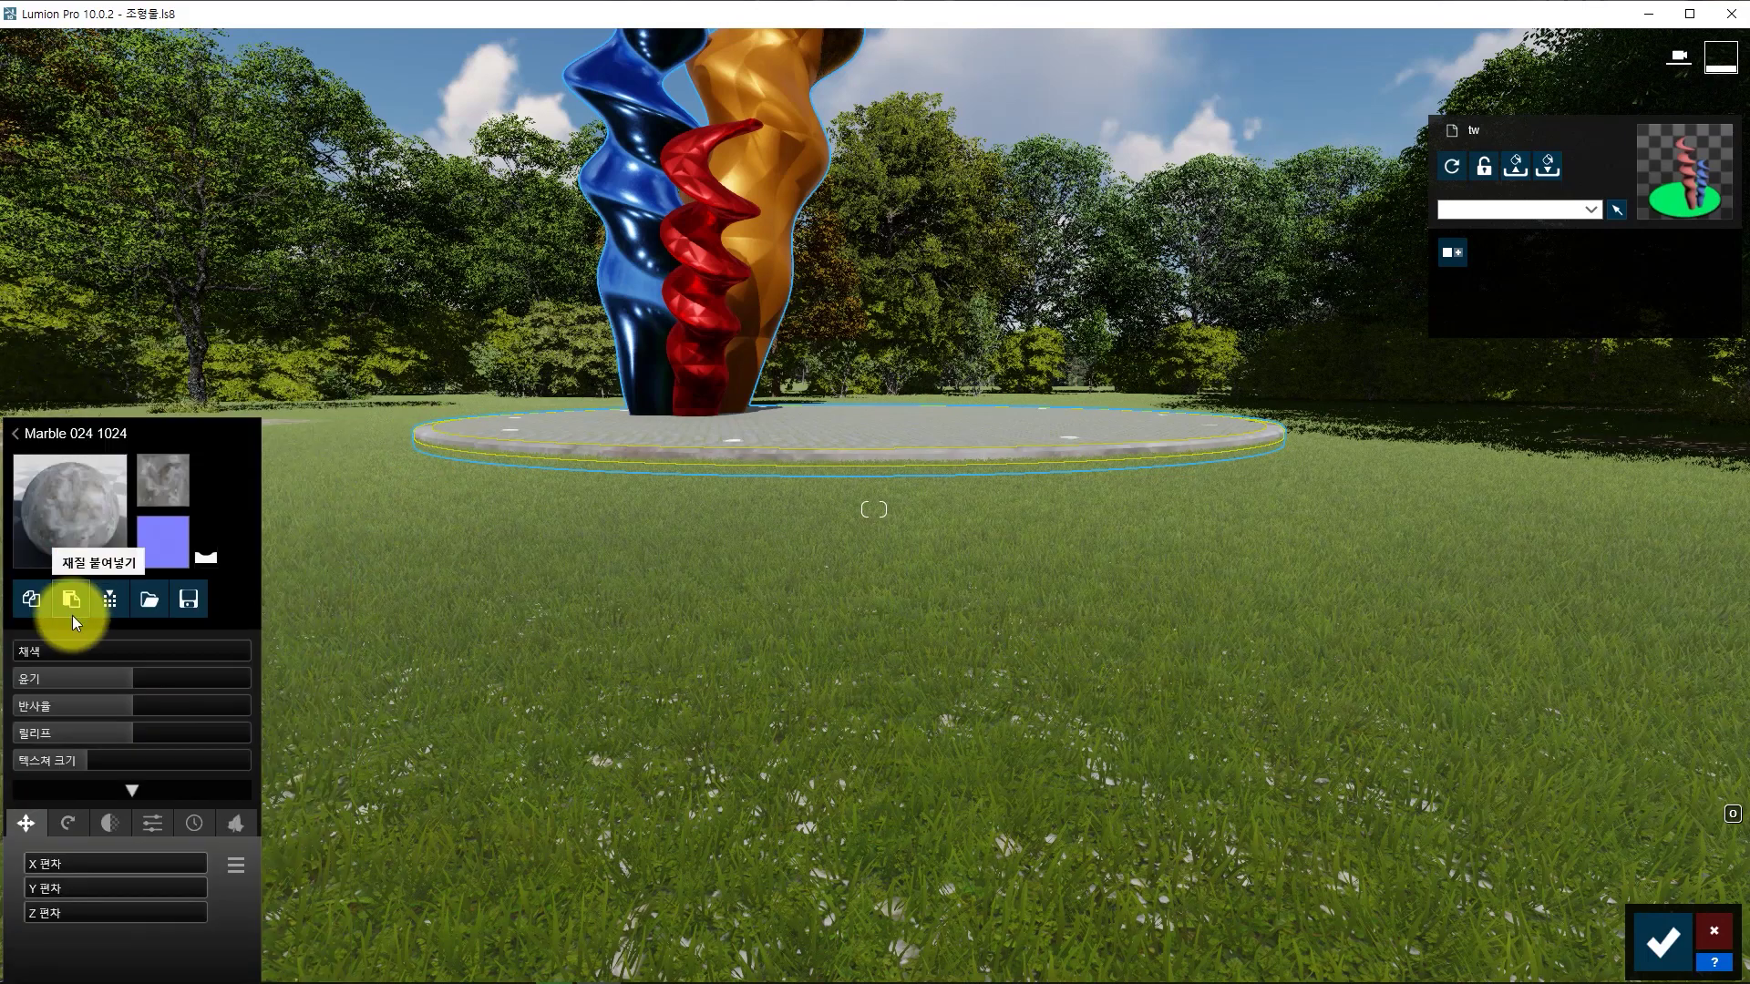
pyautogui.click(72, 610)
# Give the platform's outer rim the Aluminium material and save the model's material changes.
pyautogui.click(51, 510)
pyautogui.click(54, 597)
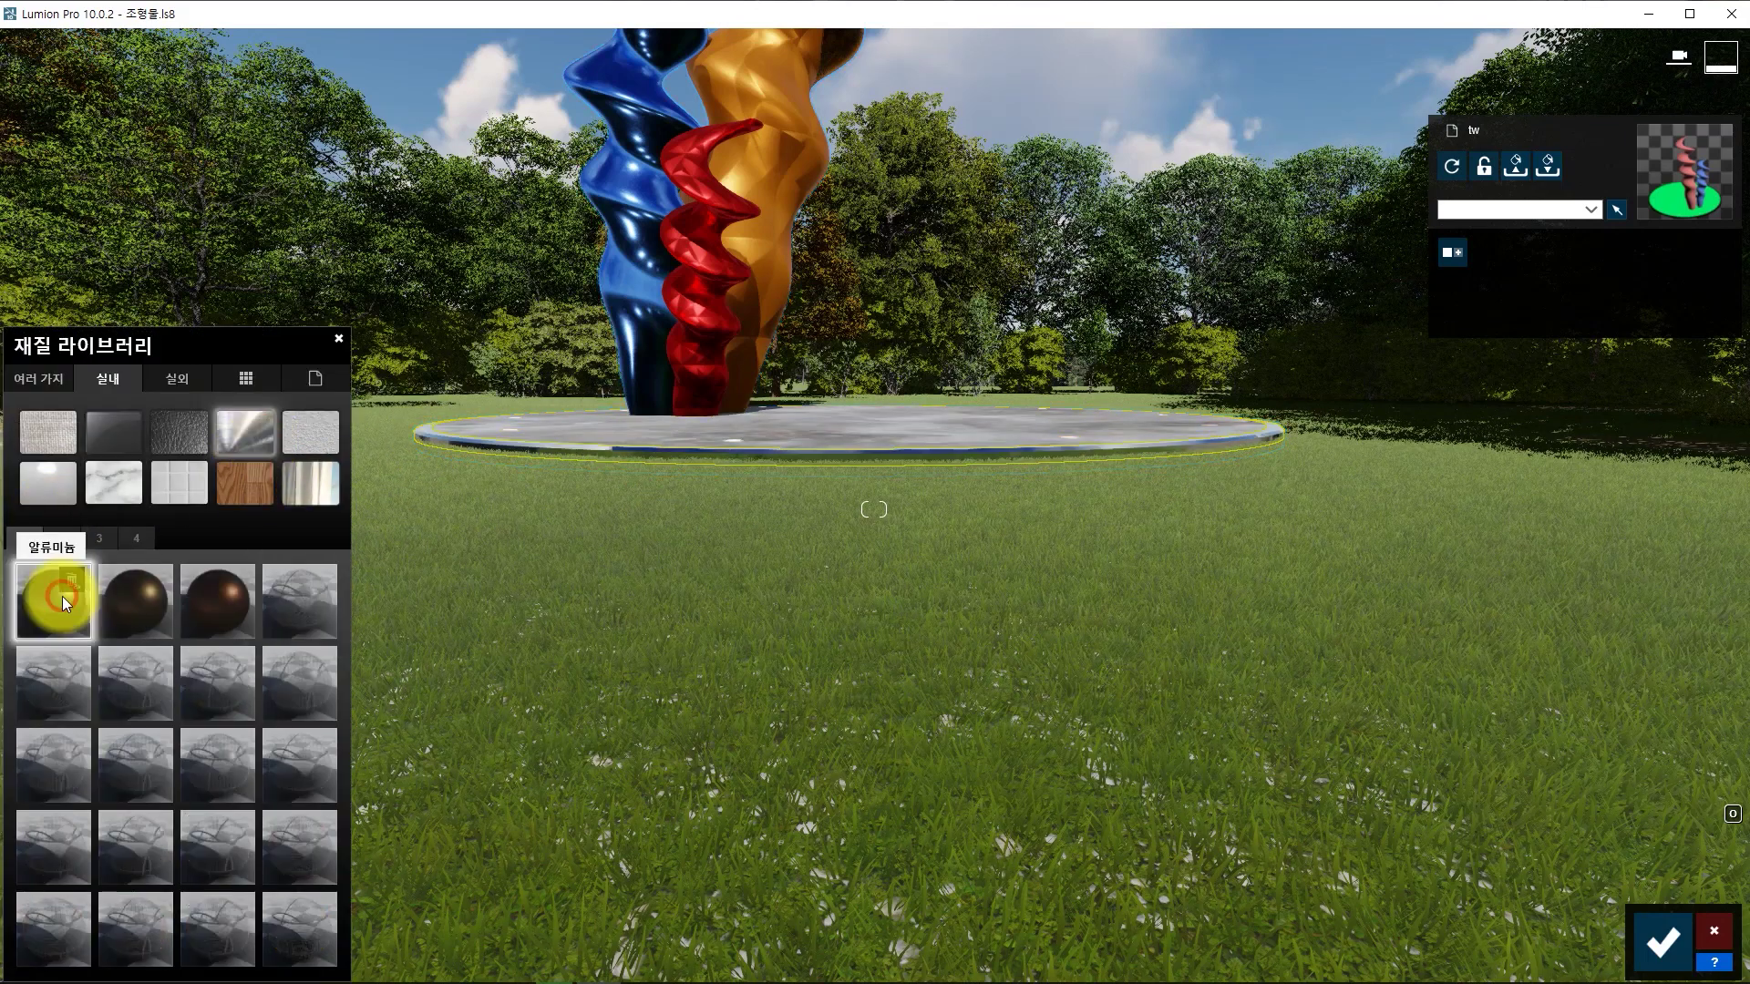
pyautogui.click(183, 835)
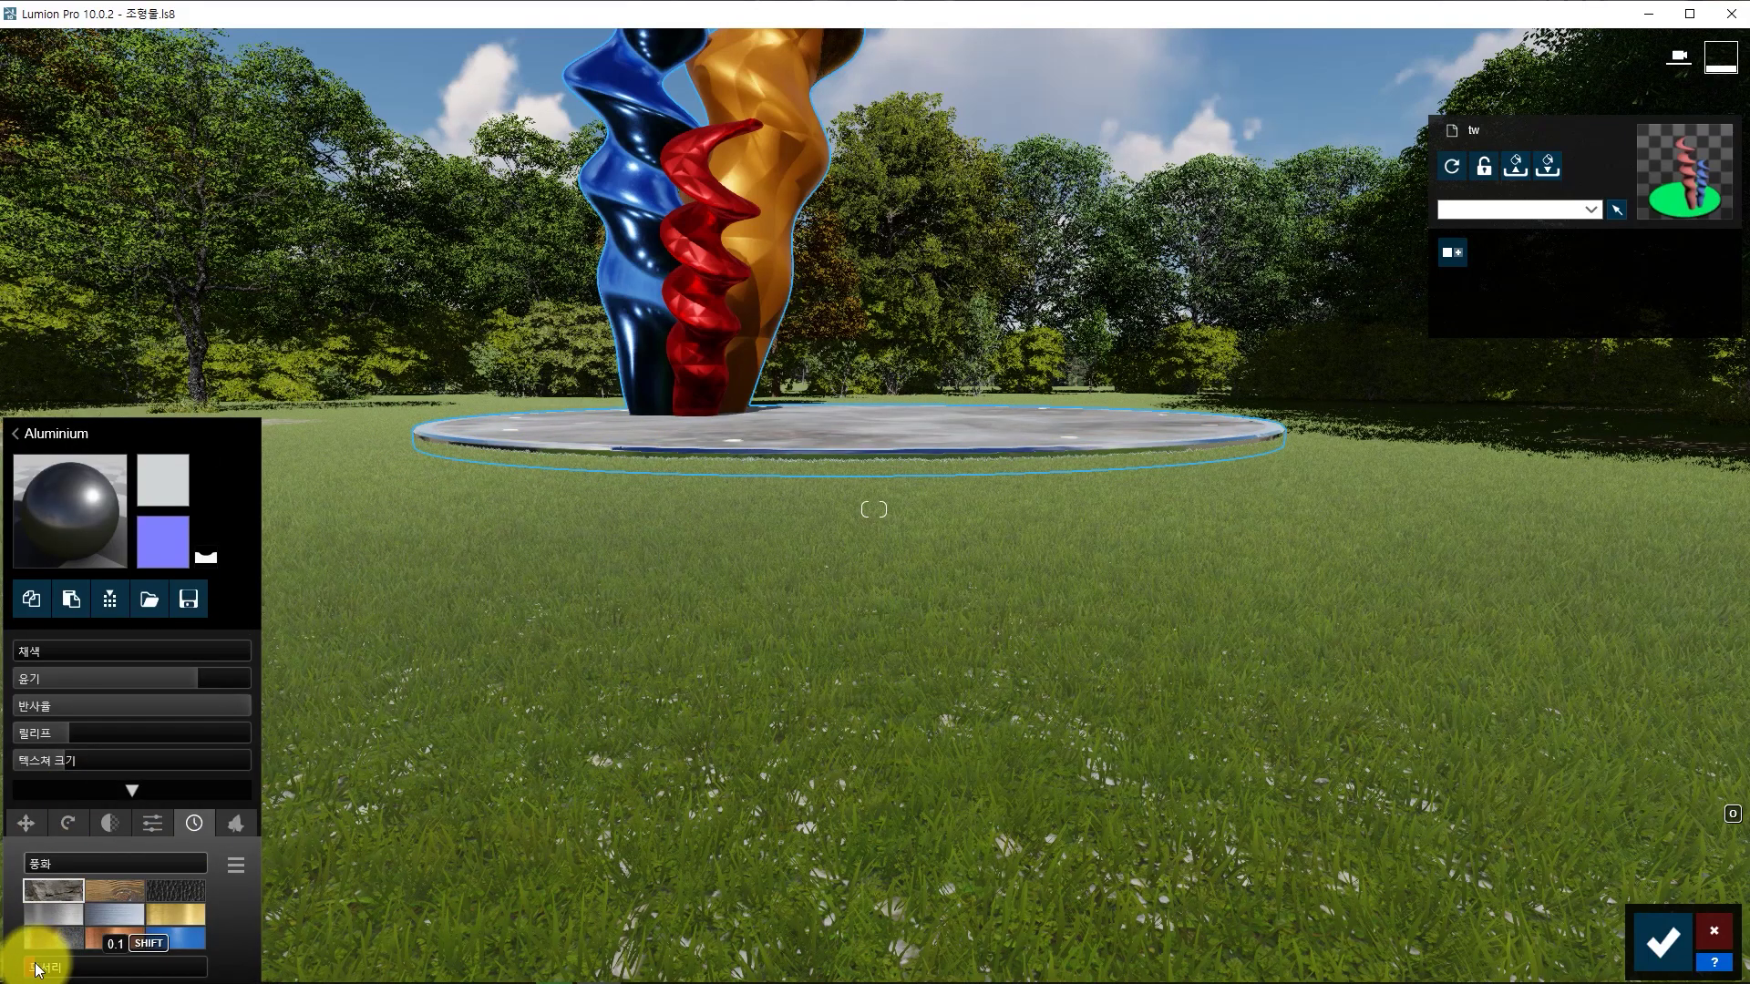
pyautogui.scroll(5, 681, 419)
pyautogui.click(762, 713)
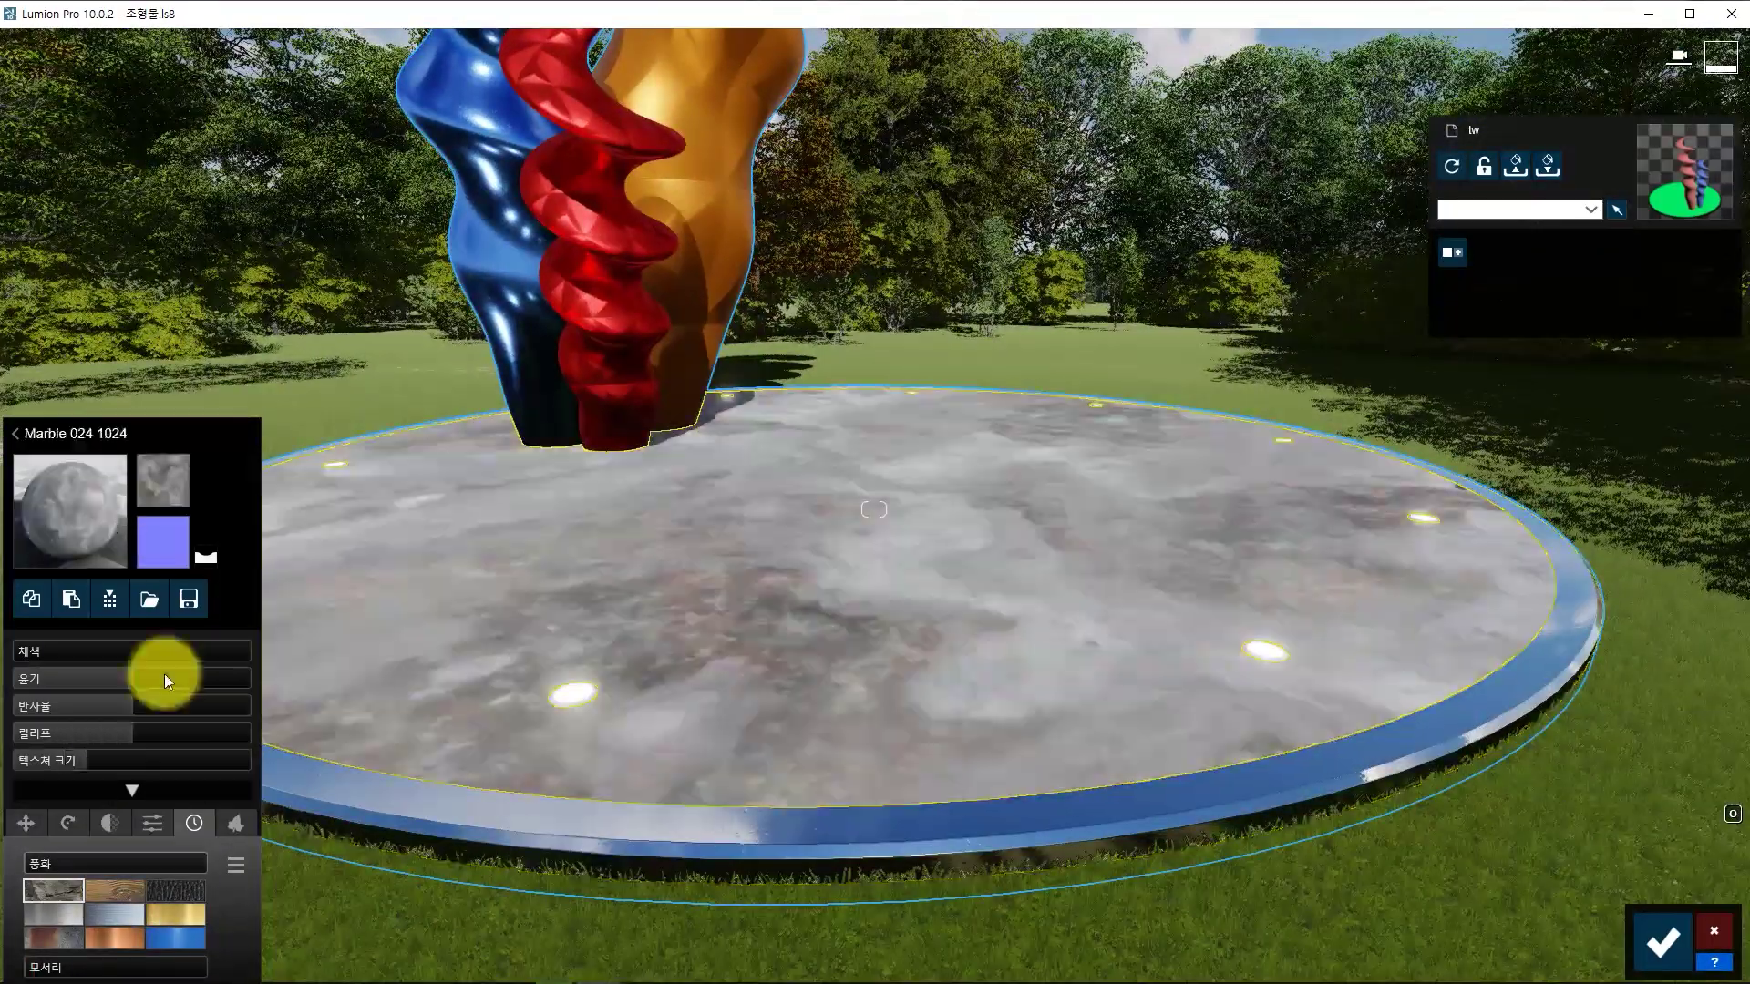
pyautogui.click(1666, 959)
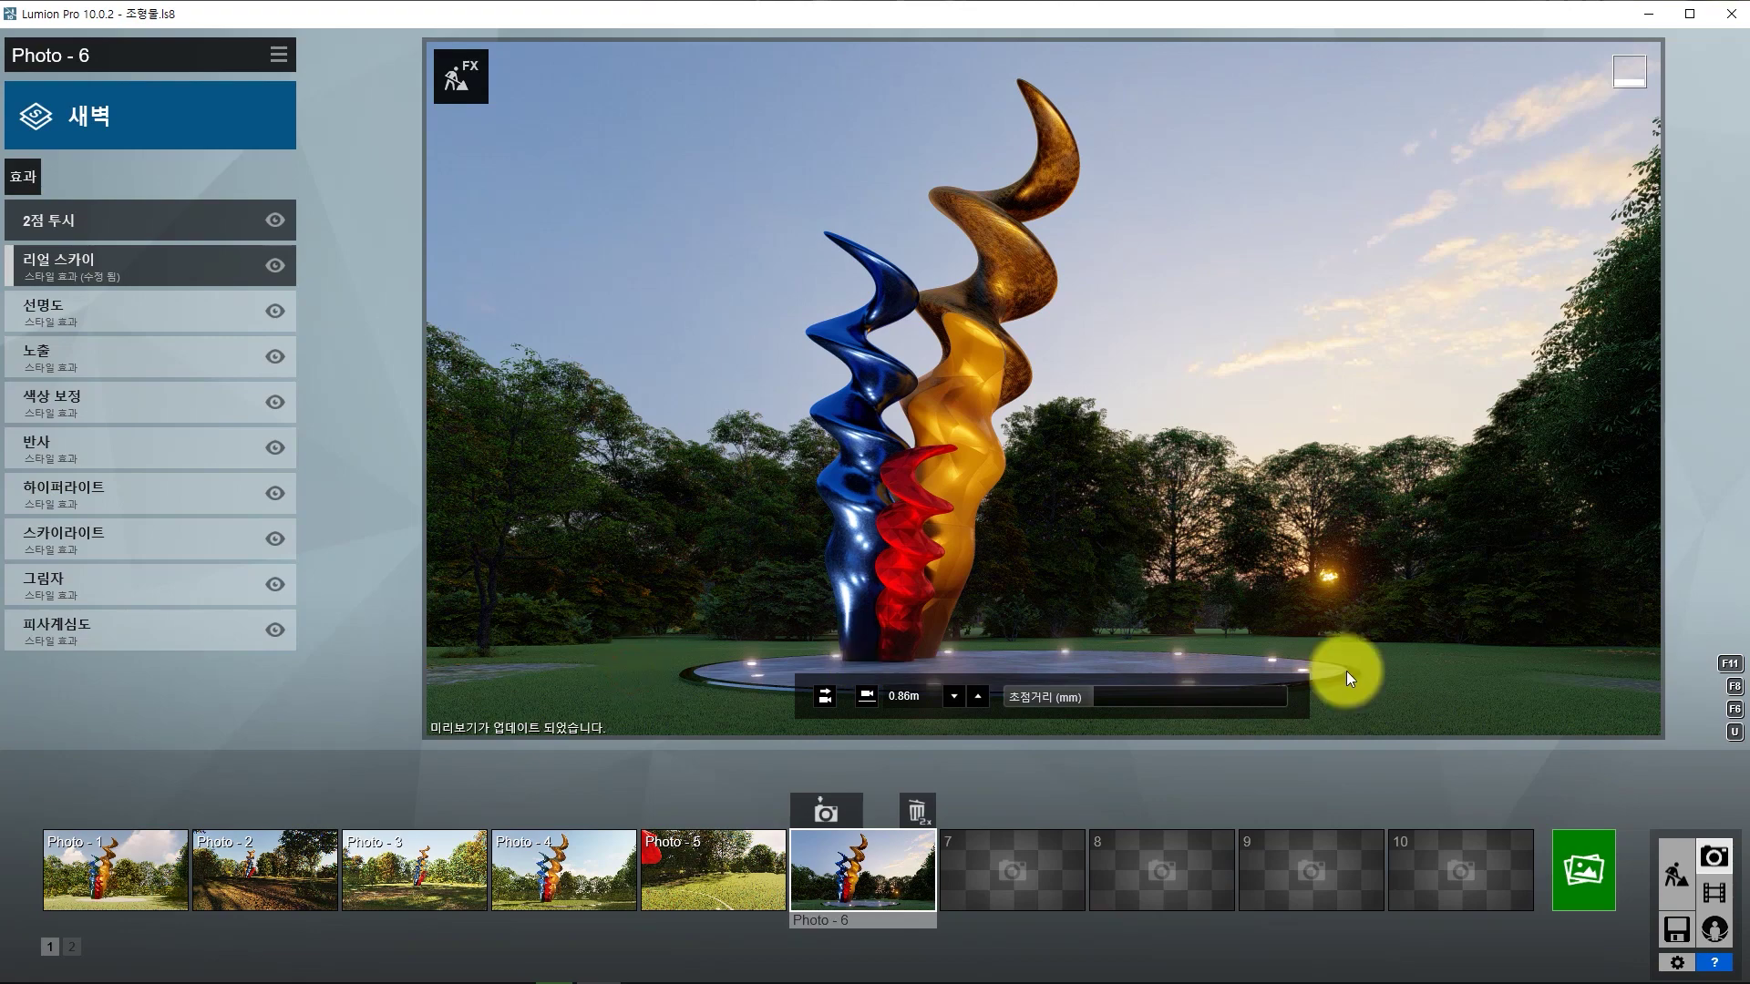
# Bring up the Photo 1 and Photo 3 views, and add a rock and a second small scatter item to the landscape grass.
pyautogui.click(116, 871)
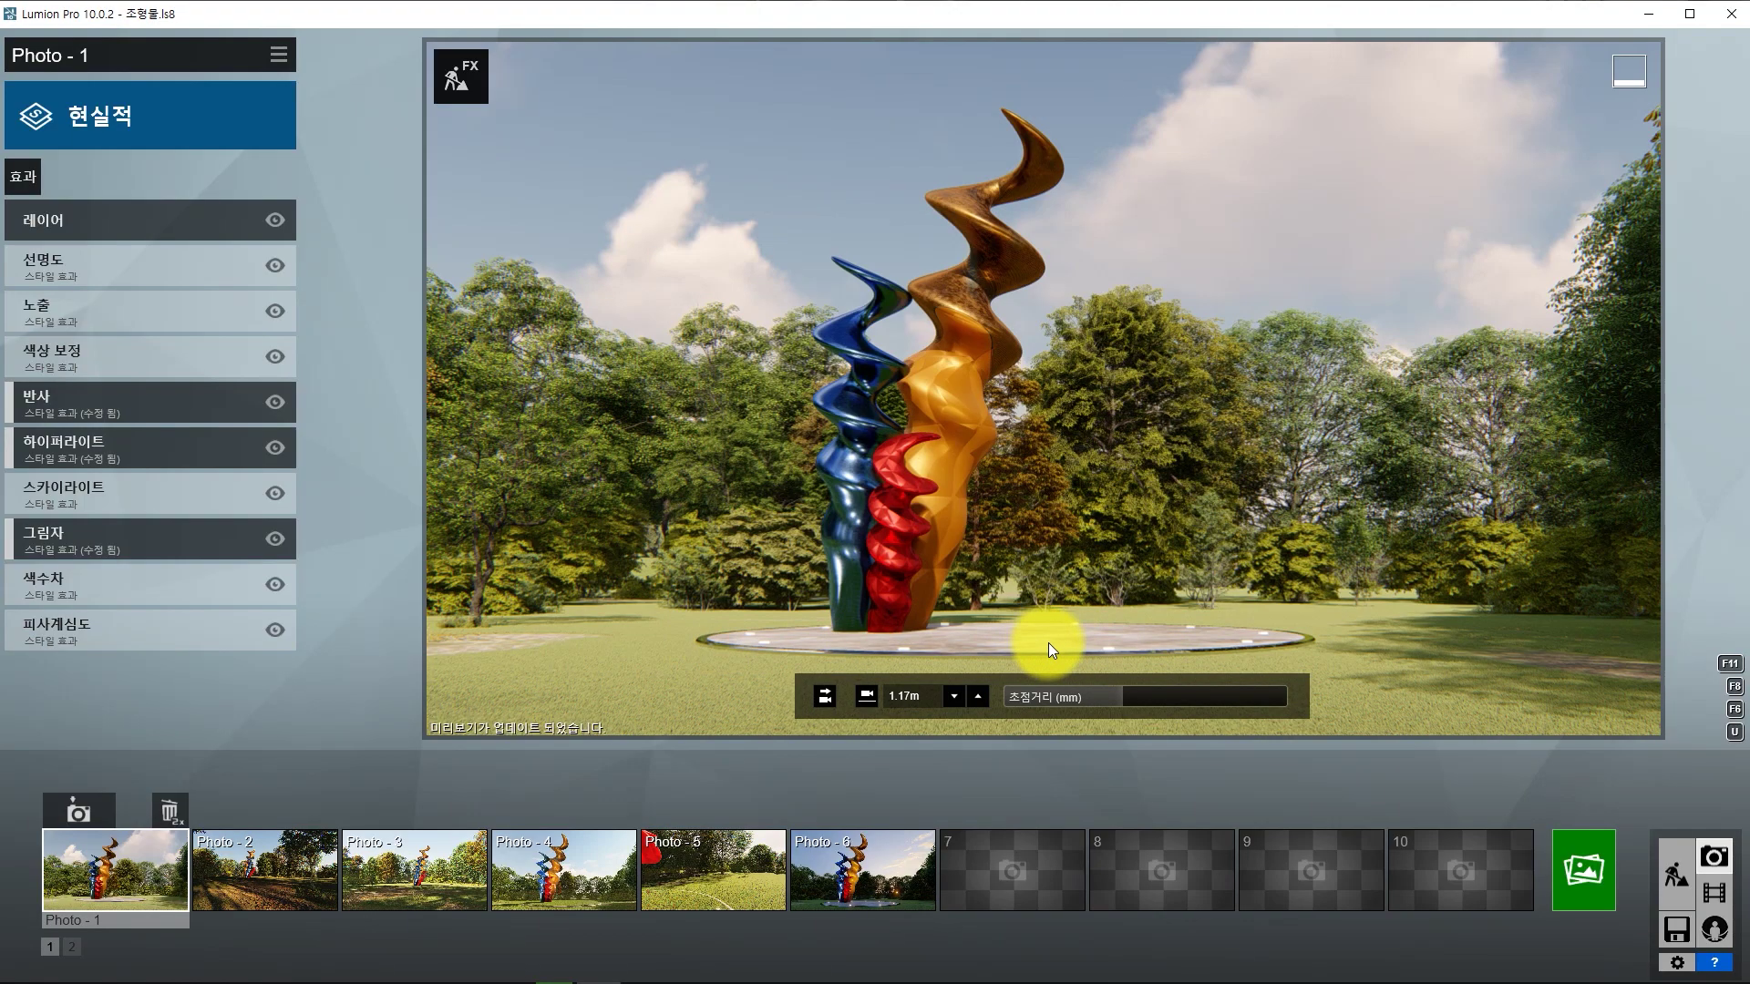
pyautogui.click(407, 864)
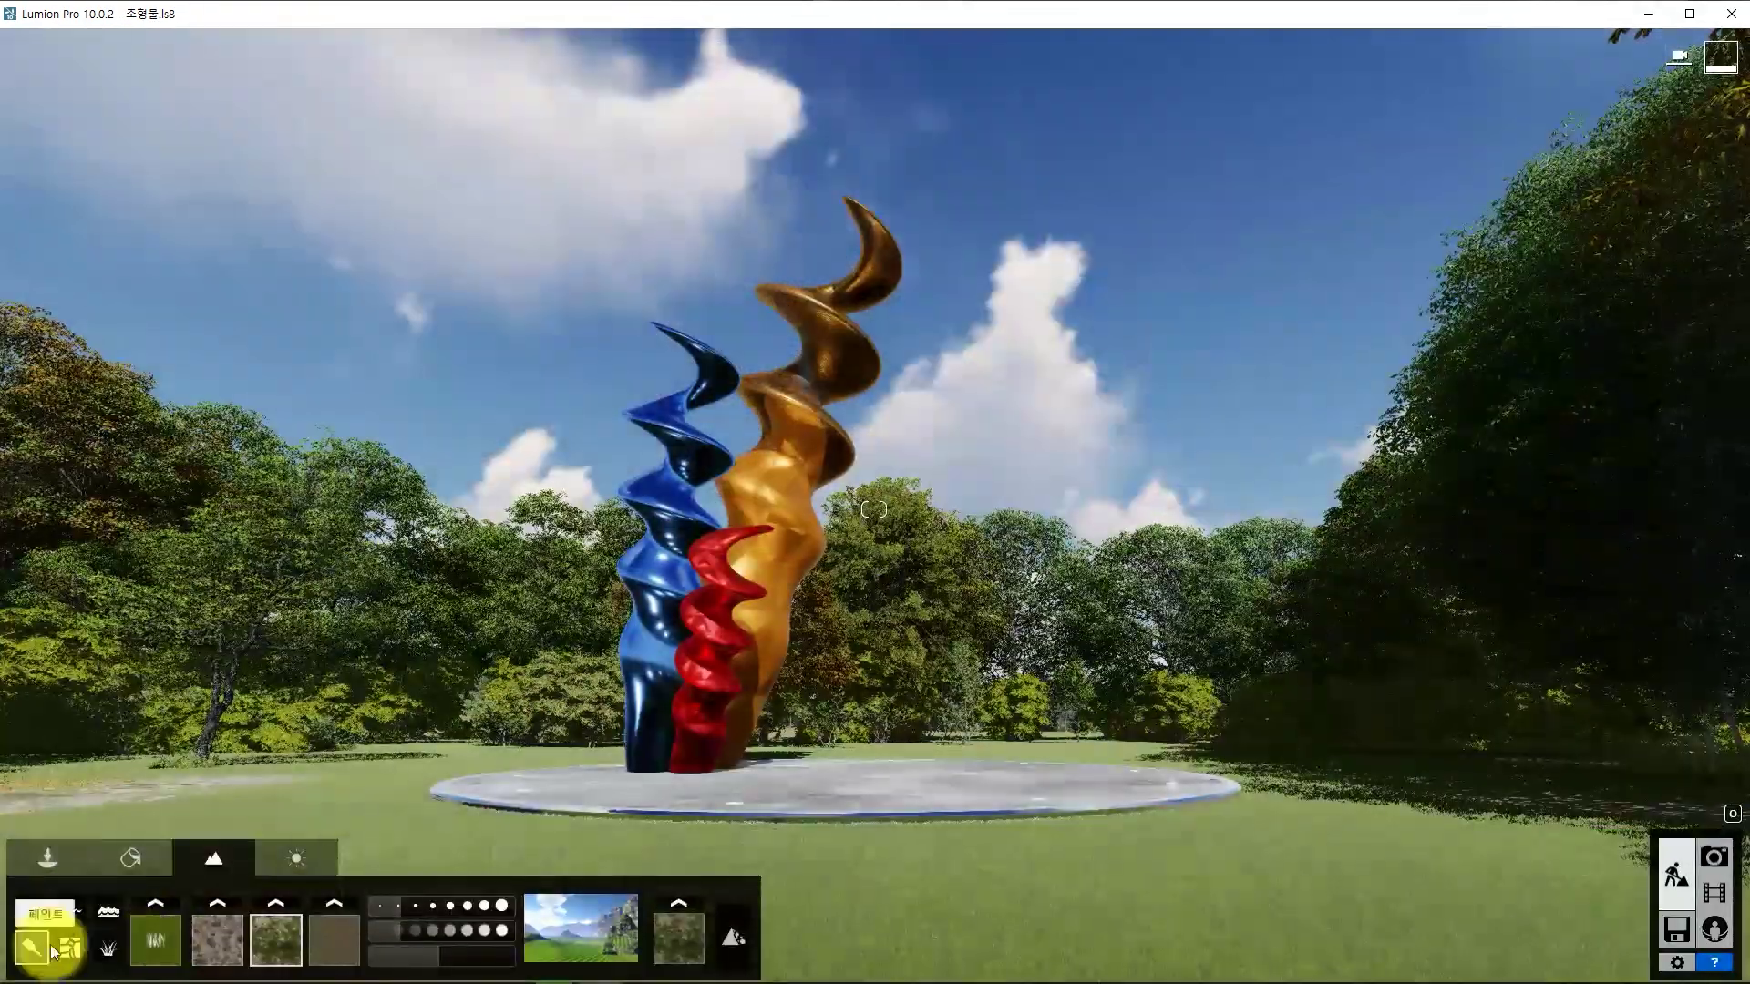
pyautogui.click(108, 948)
pyautogui.click(414, 963)
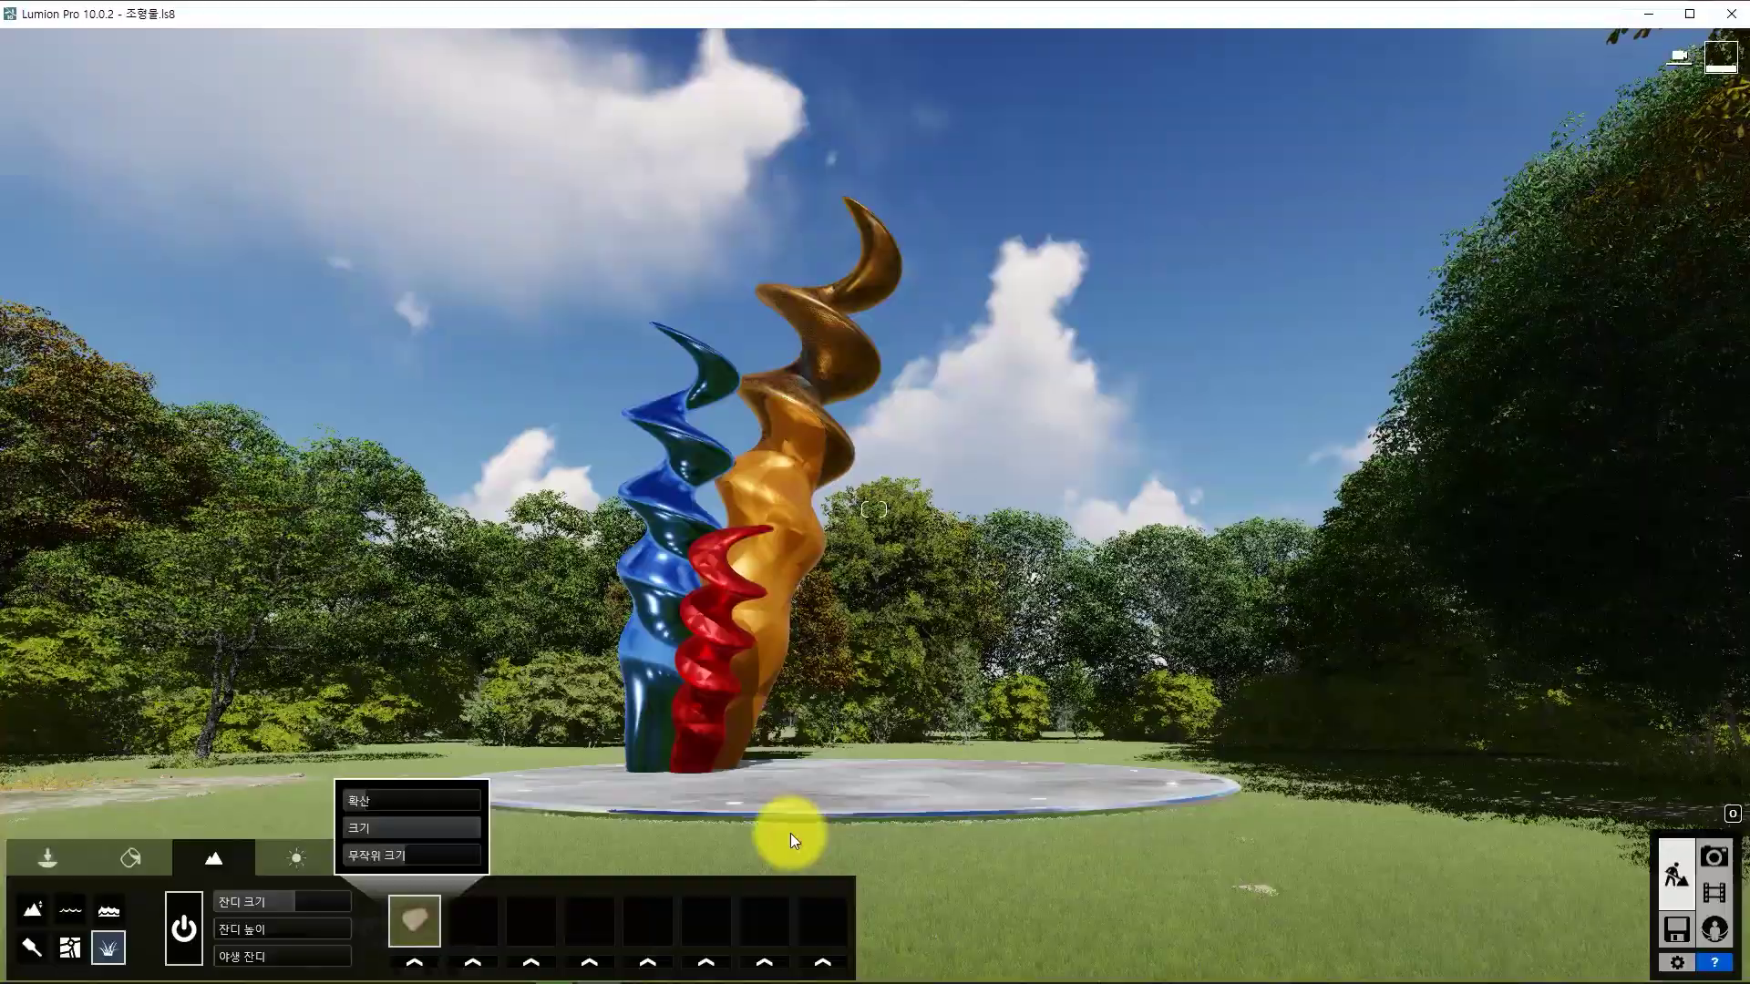
pyautogui.click(525, 939)
pyautogui.click(844, 324)
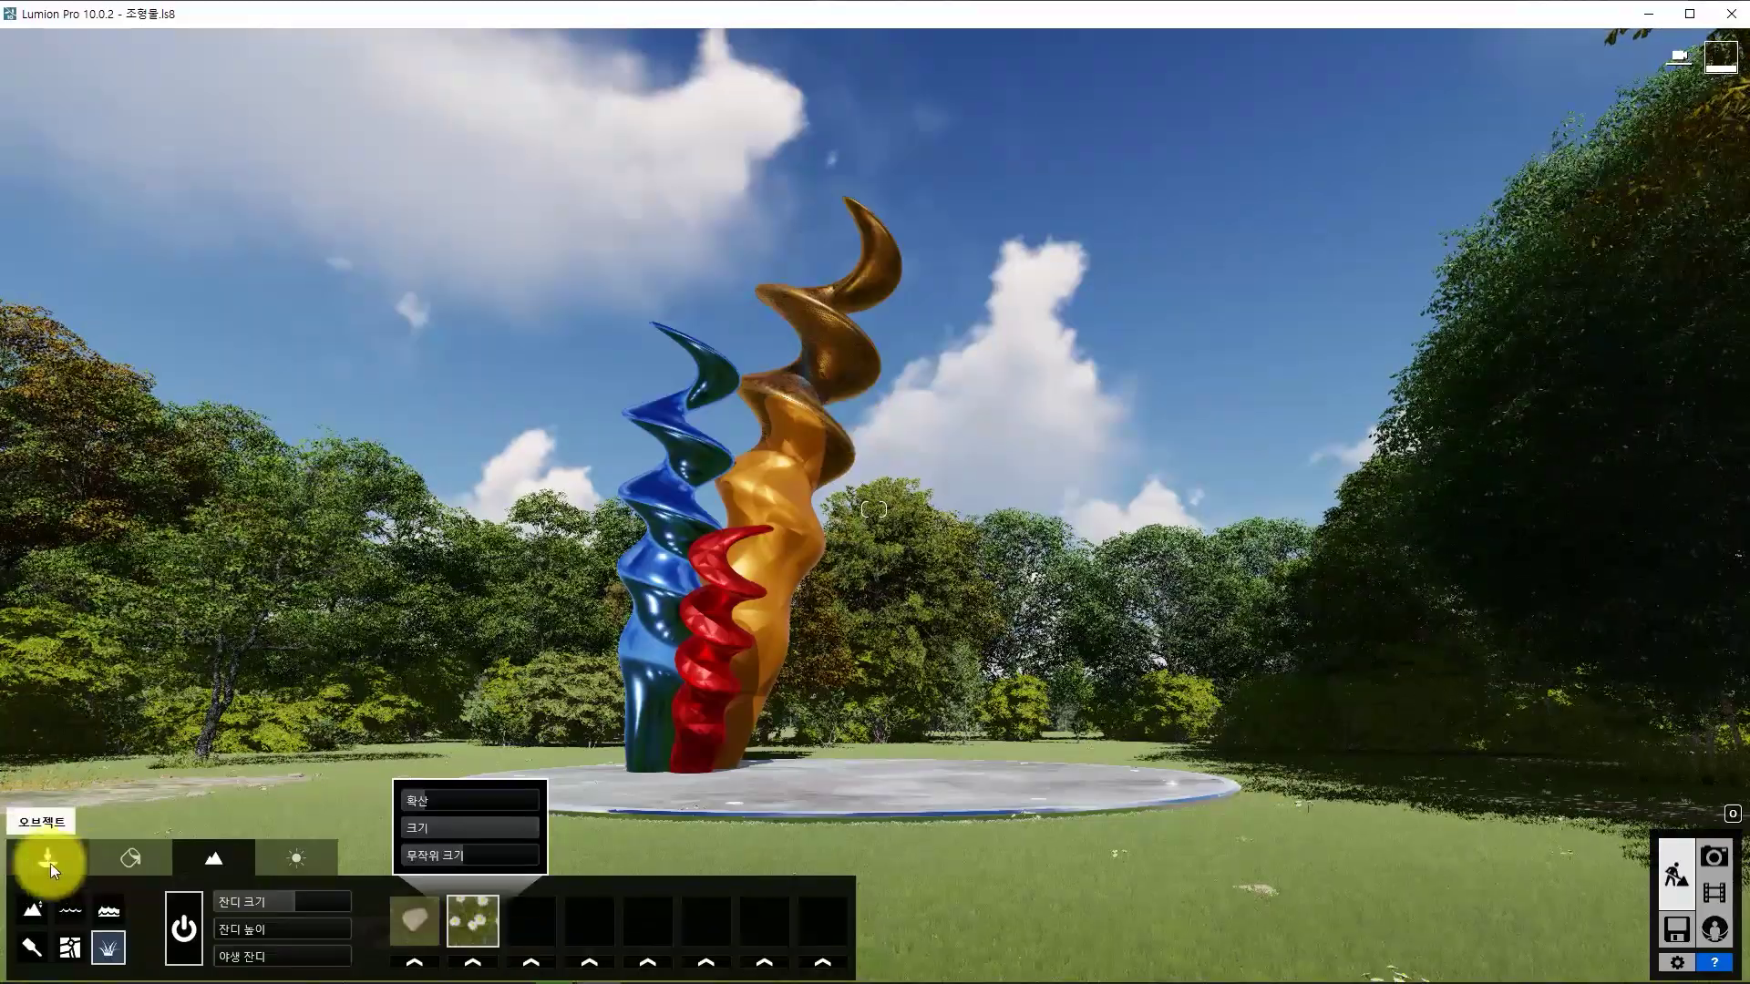
# Paint stony ground patches onto the lawn around the platform using the smallest brush size and lowest brush speed.
pyautogui.click(31, 946)
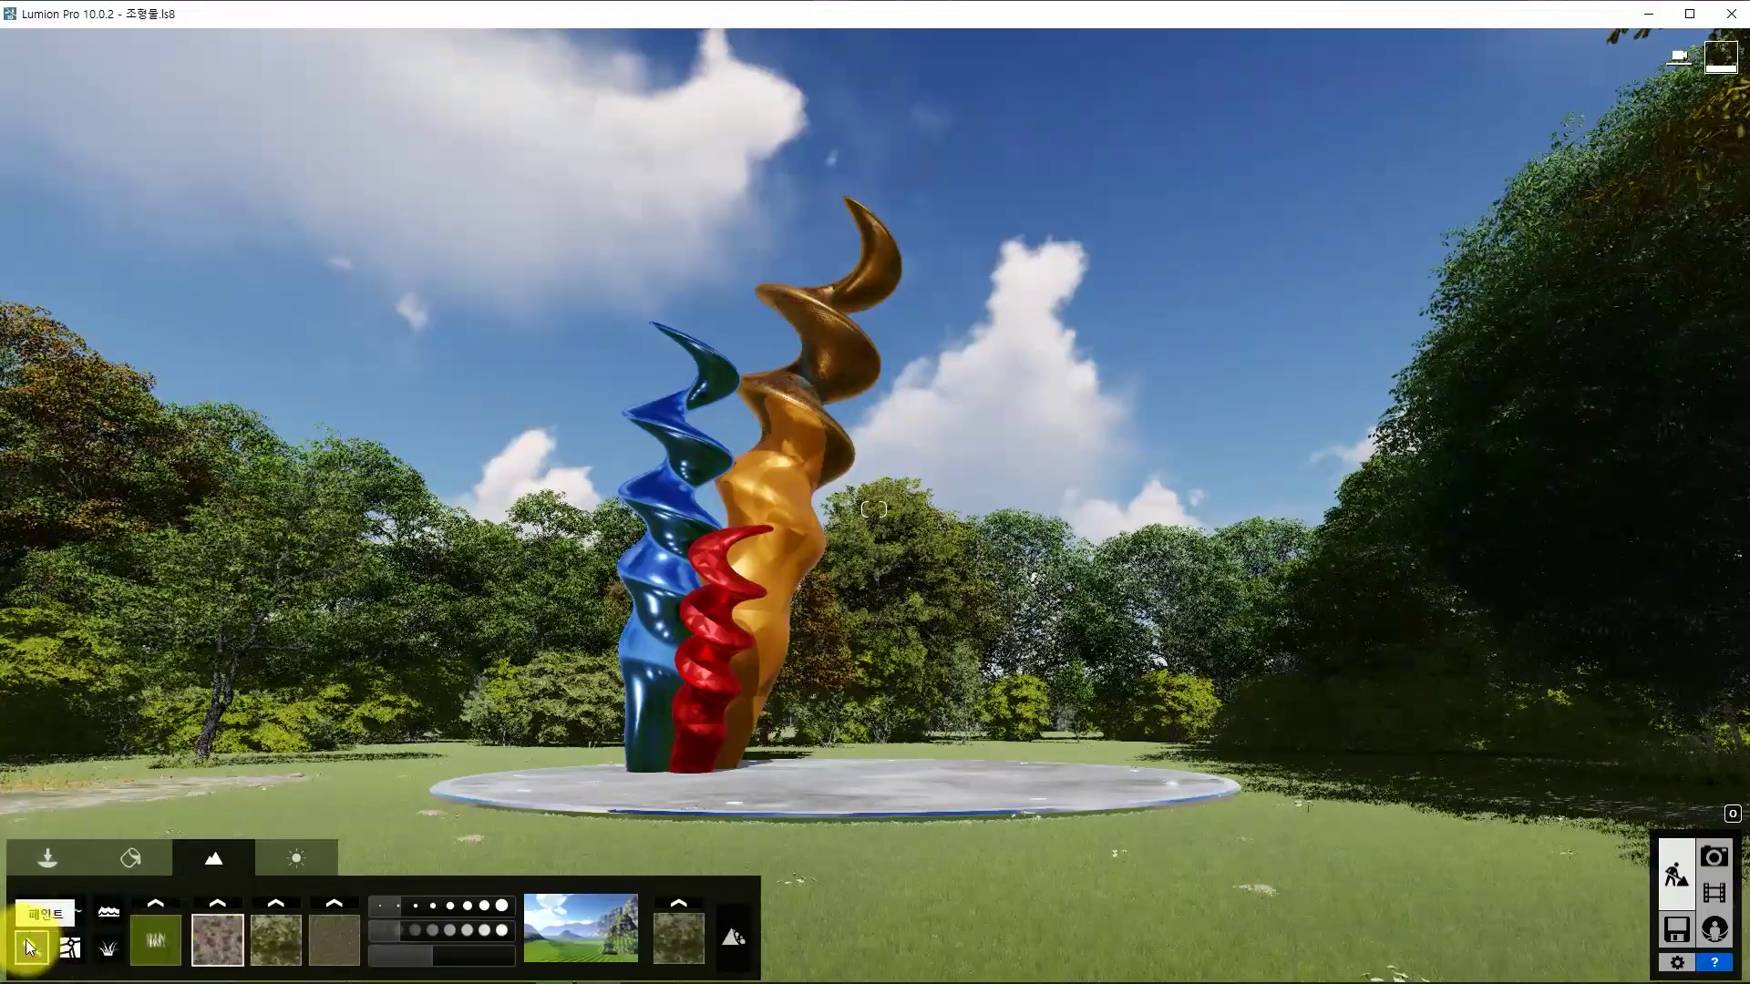
pyautogui.moveTo(1241, 934)
pyautogui.mouseDown()
pyautogui.moveTo(1331, 928)
pyautogui.moveTo(1529, 864)
pyautogui.mouseUp()
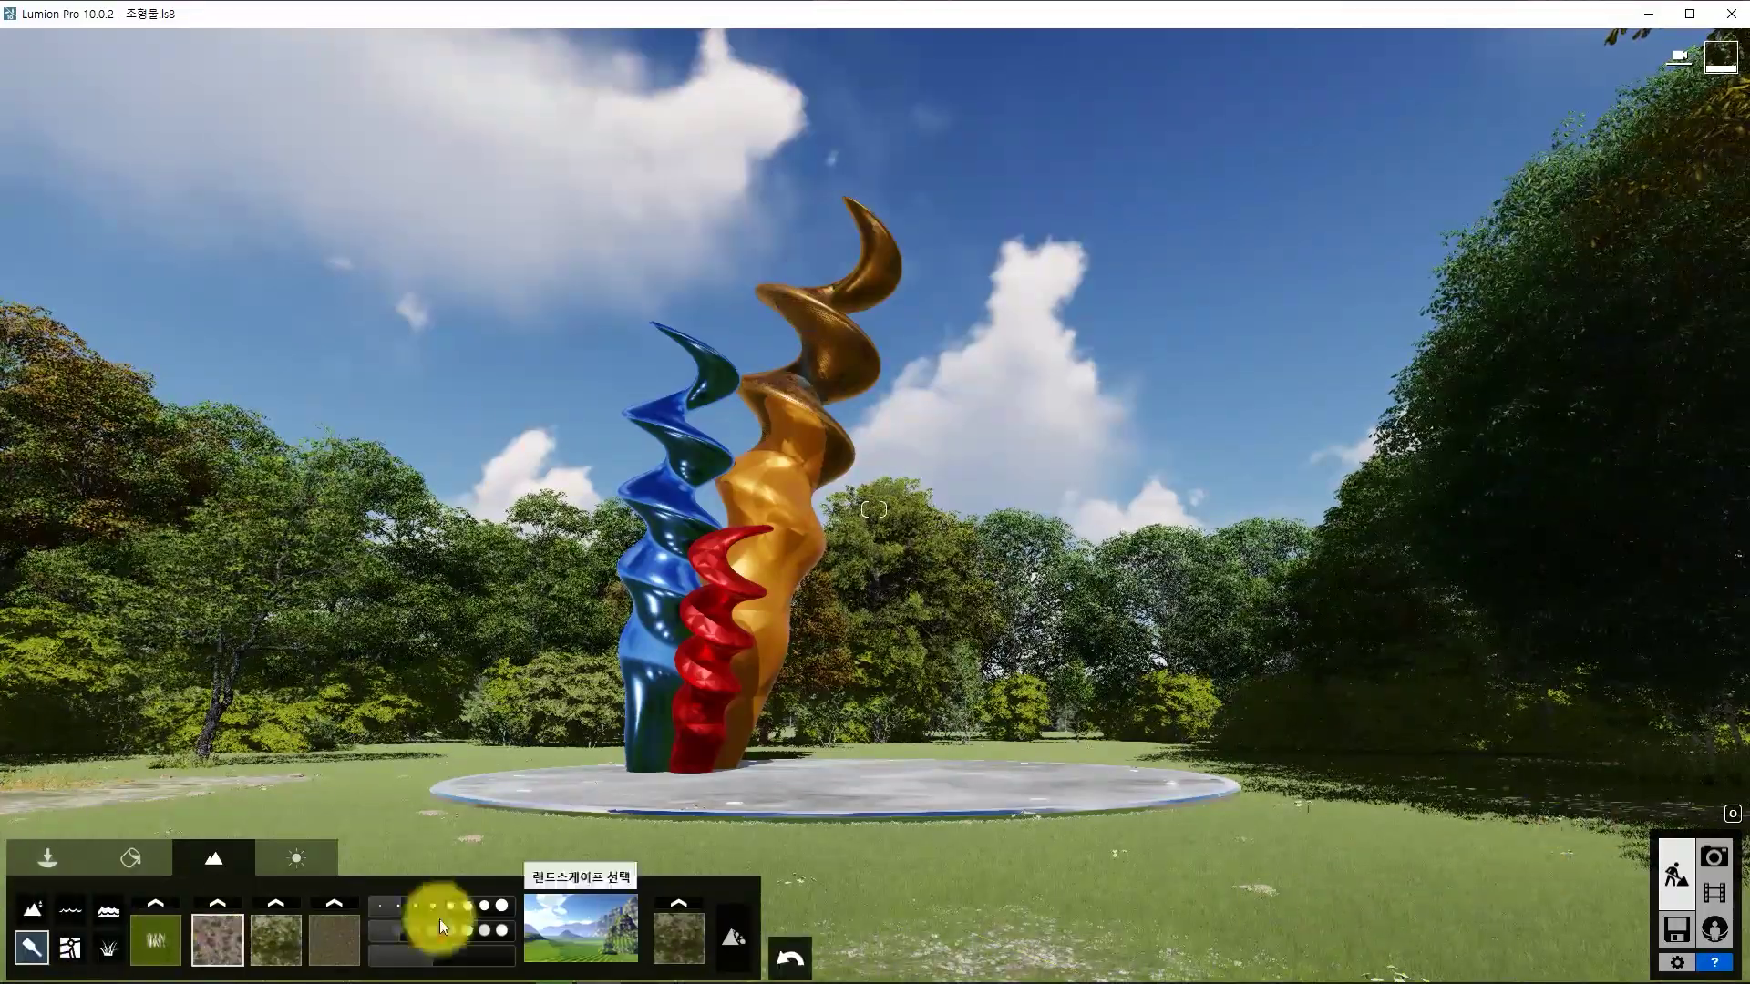
pyautogui.click(381, 906)
pyautogui.click(380, 930)
pyautogui.press('q')
pyautogui.moveTo(866, 752); pyautogui.dragTo(875, 866)
pyautogui.moveTo(1427, 642)
pyautogui.mouseDown()
pyautogui.moveTo(1320, 625)
pyautogui.moveTo(1347, 828)
pyautogui.moveTo(261, 703)
pyautogui.moveTo(463, 454)
pyautogui.moveTo(1046, 433)
pyautogui.moveTo(1243, 463)
pyautogui.moveTo(905, 417)
pyautogui.moveTo(1158, 455)
pyautogui.moveTo(1023, 407)
pyautogui.moveTo(1063, 429)
pyautogui.moveTo(1106, 410)
pyautogui.moveTo(1083, 435)
pyautogui.moveTo(1125, 402)
pyautogui.moveTo(1176, 406)
pyautogui.moveTo(828, 422)
pyautogui.moveTo(1078, 454)
pyautogui.moveTo(1367, 535)
pyautogui.moveTo(499, 746)
pyautogui.moveTo(1281, 798)
pyautogui.moveTo(1396, 720)
pyautogui.moveTo(519, 441)
pyautogui.mouseUp()
# Move the Rocks MiddleStones 002 cluster under the large trees beside the platform.
pyautogui.scroll(-3, 1367, 535)
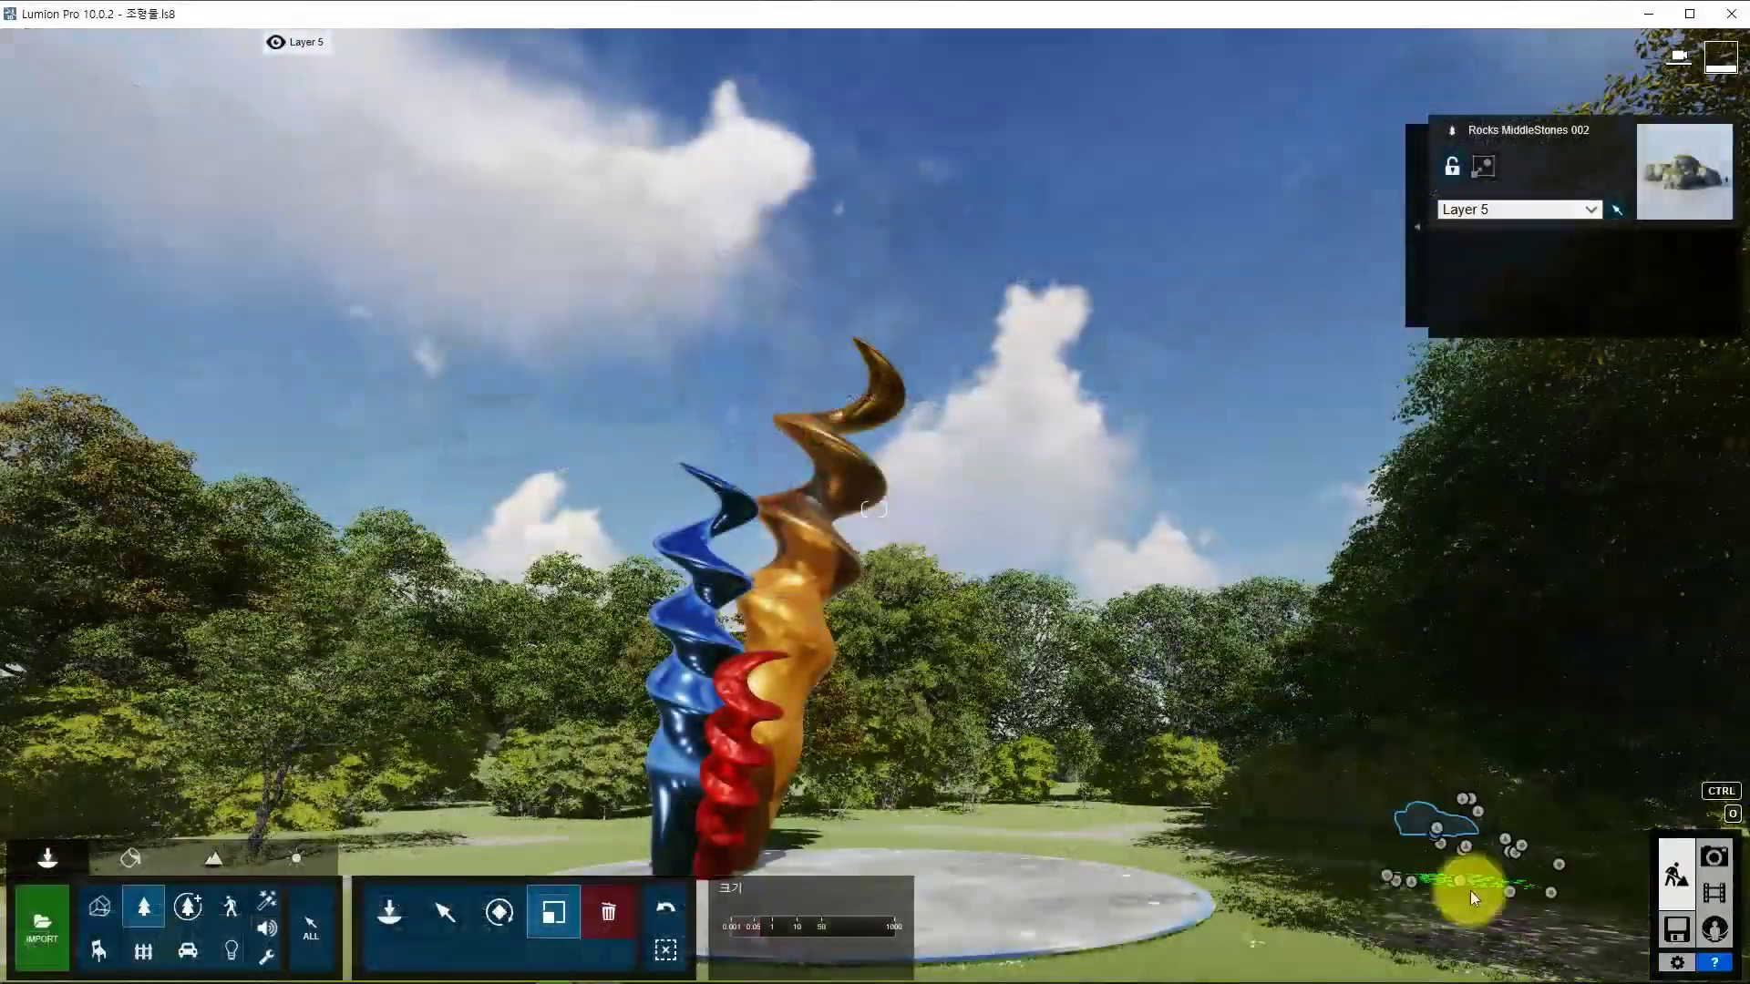
pyautogui.press('m')
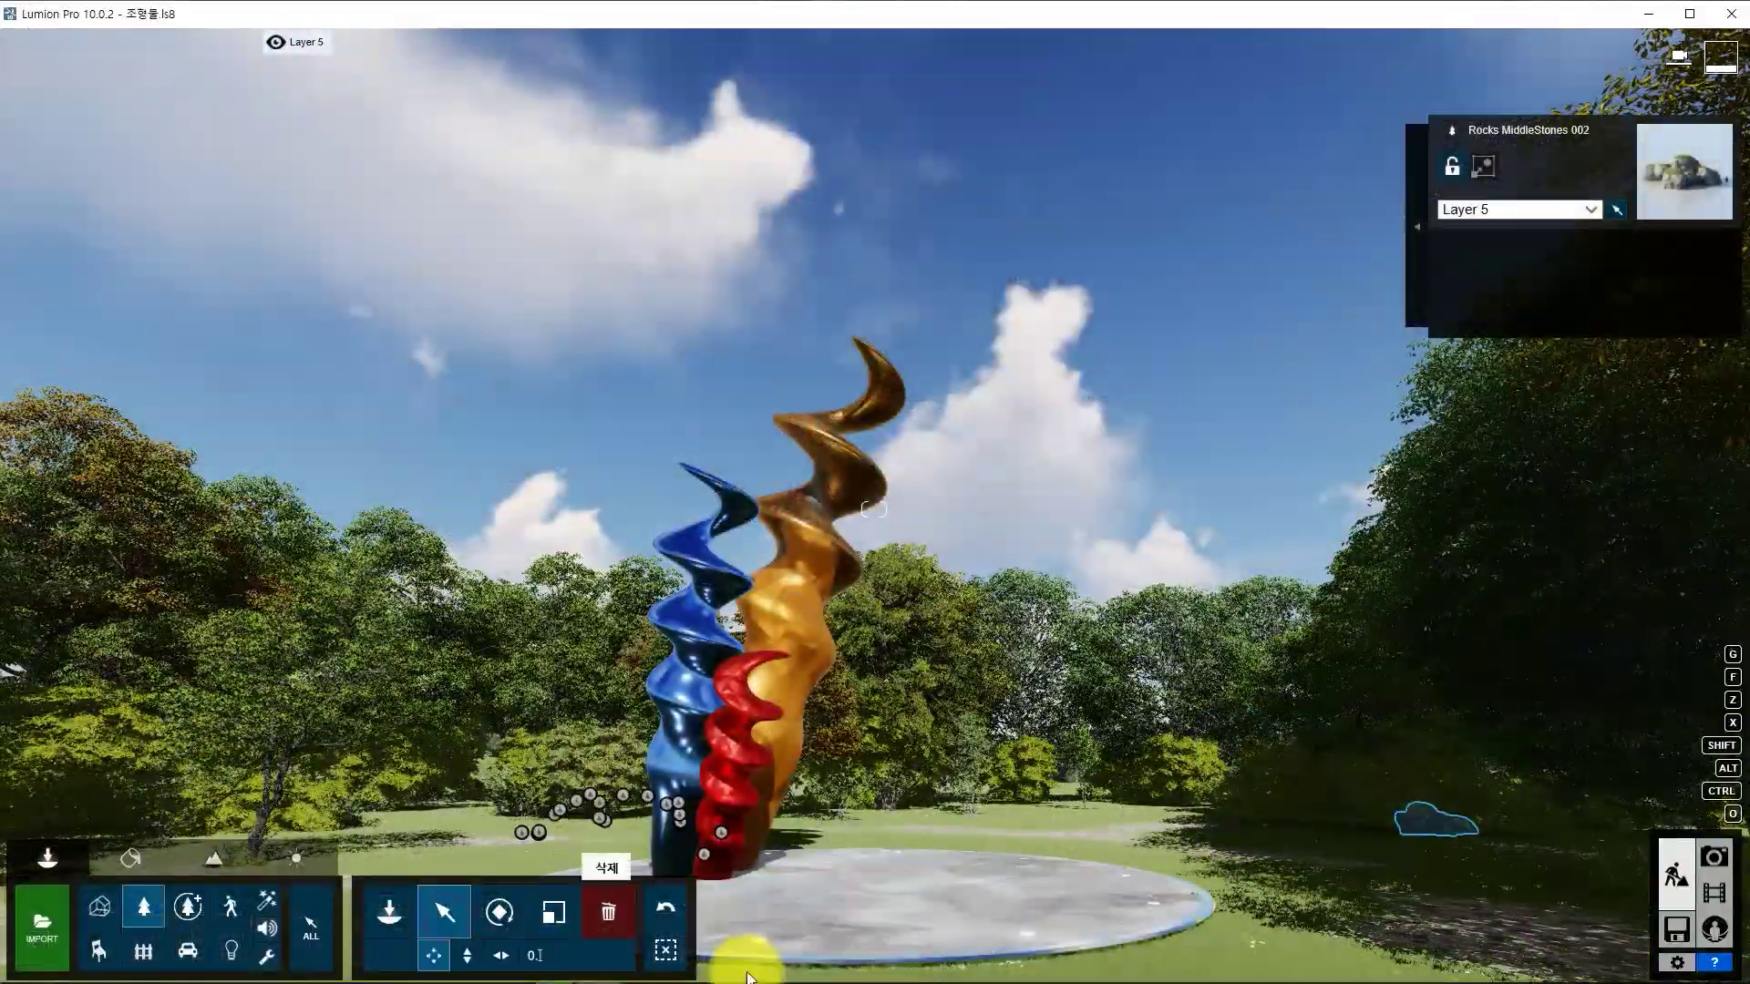
pyautogui.moveTo(1429, 834); pyautogui.dragTo(1198, 795)
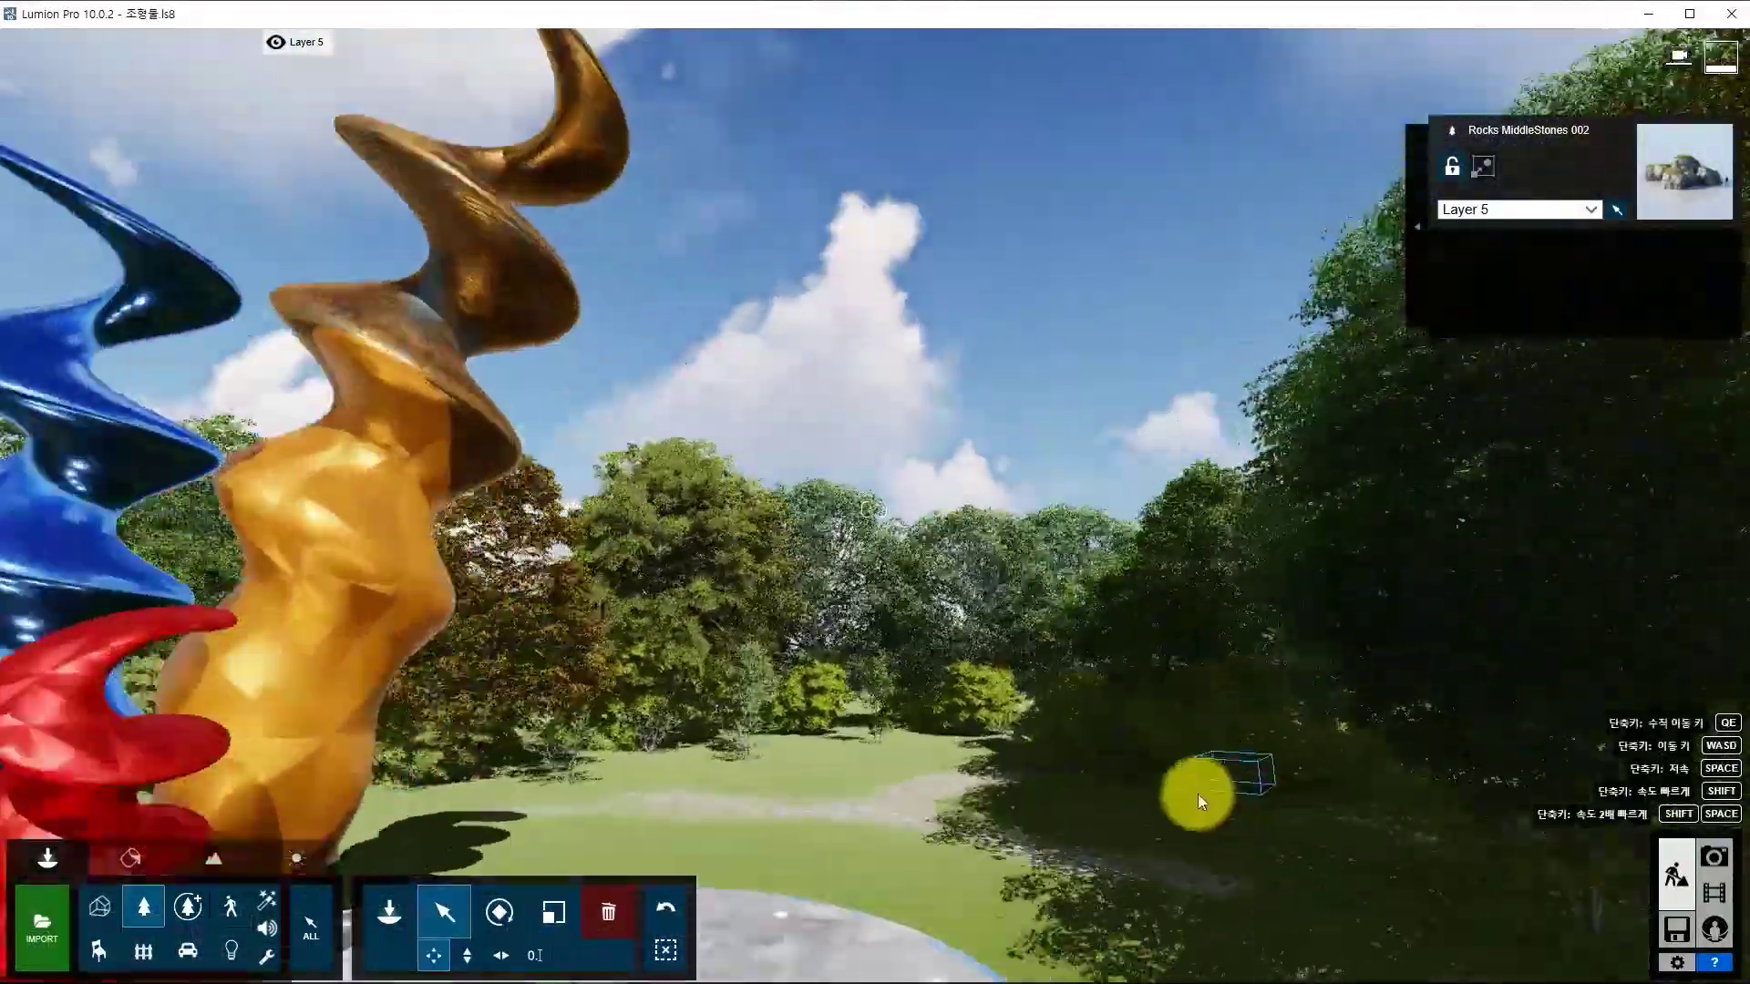
# Lay out a mass-placement path for rocks along the tree line behind the sculpture.
pyautogui.click(389, 911)
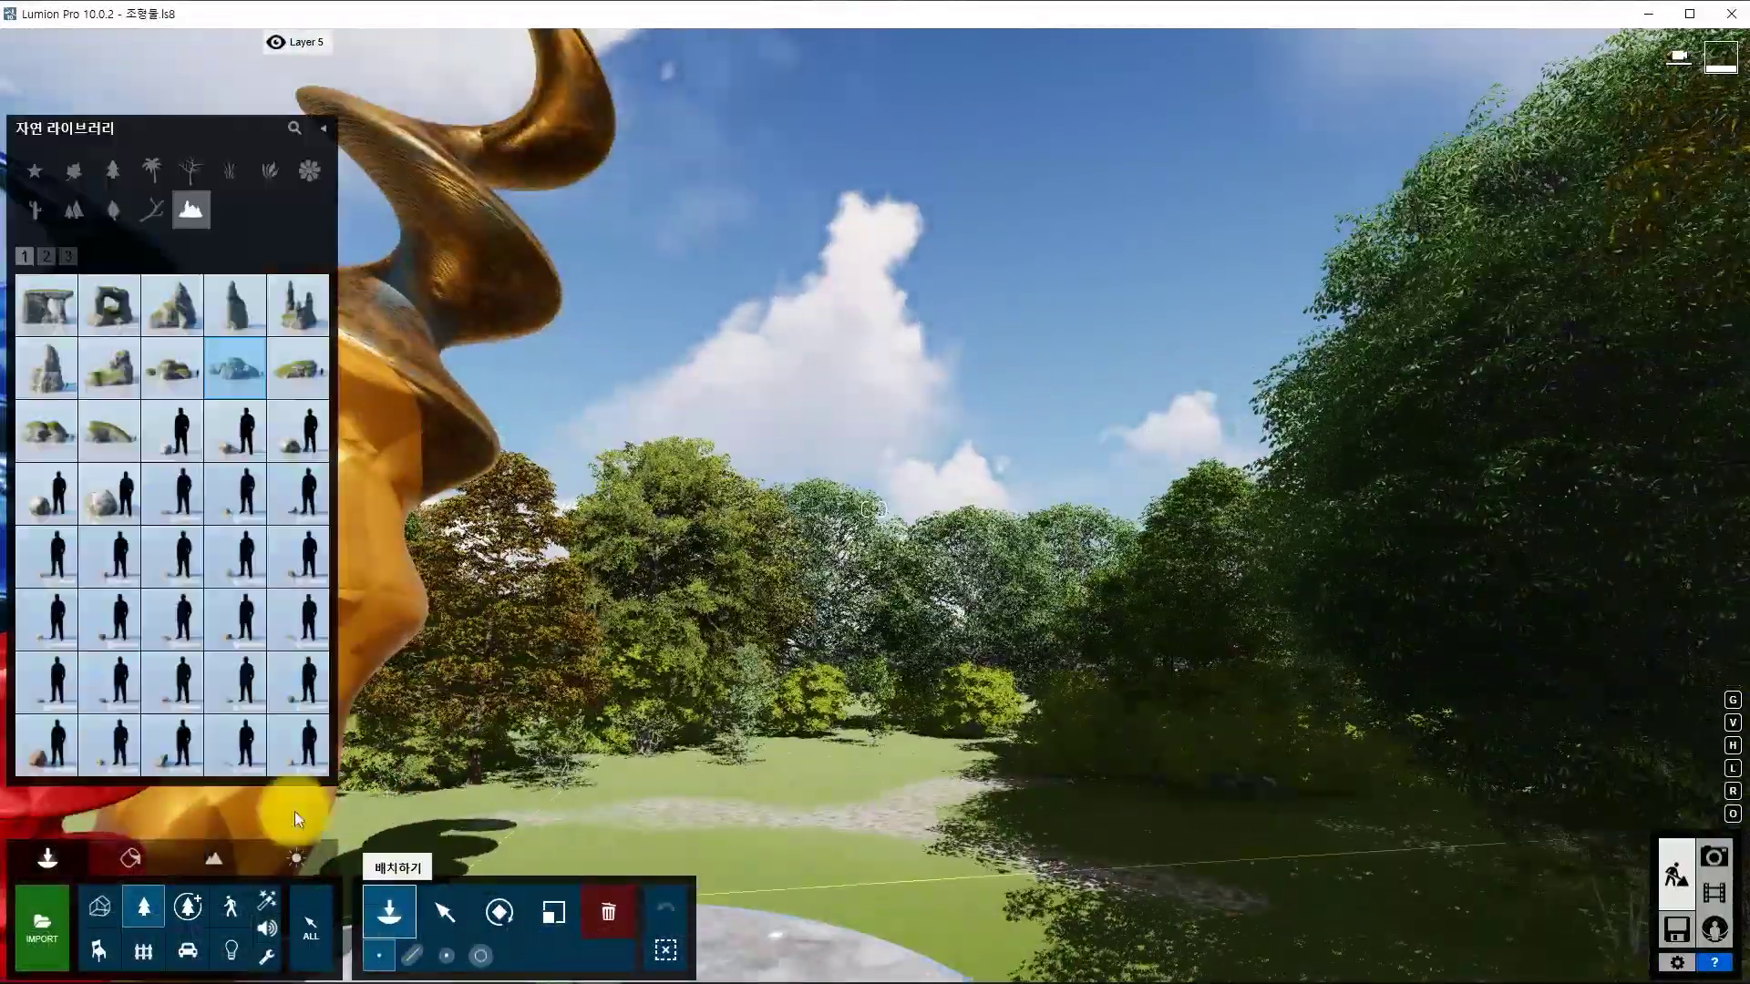
pyautogui.click(412, 955)
pyautogui.click(391, 808)
pyautogui.click(533, 784)
pyautogui.click(630, 782)
pyautogui.click(679, 771)
pyautogui.moveTo(720, 769)
pyautogui.mouseDown()
pyautogui.moveTo(841, 742)
pyautogui.moveTo(999, 747)
pyautogui.moveTo(1265, 822)
pyautogui.mouseUp()
# Adjust the item count of the rock path, add several small rock models to the mix and place them.
pyautogui.moveTo(688, 854); pyautogui.dragTo(712, 855)
pyautogui.click(172, 494)
pyautogui.click(1108, 881)
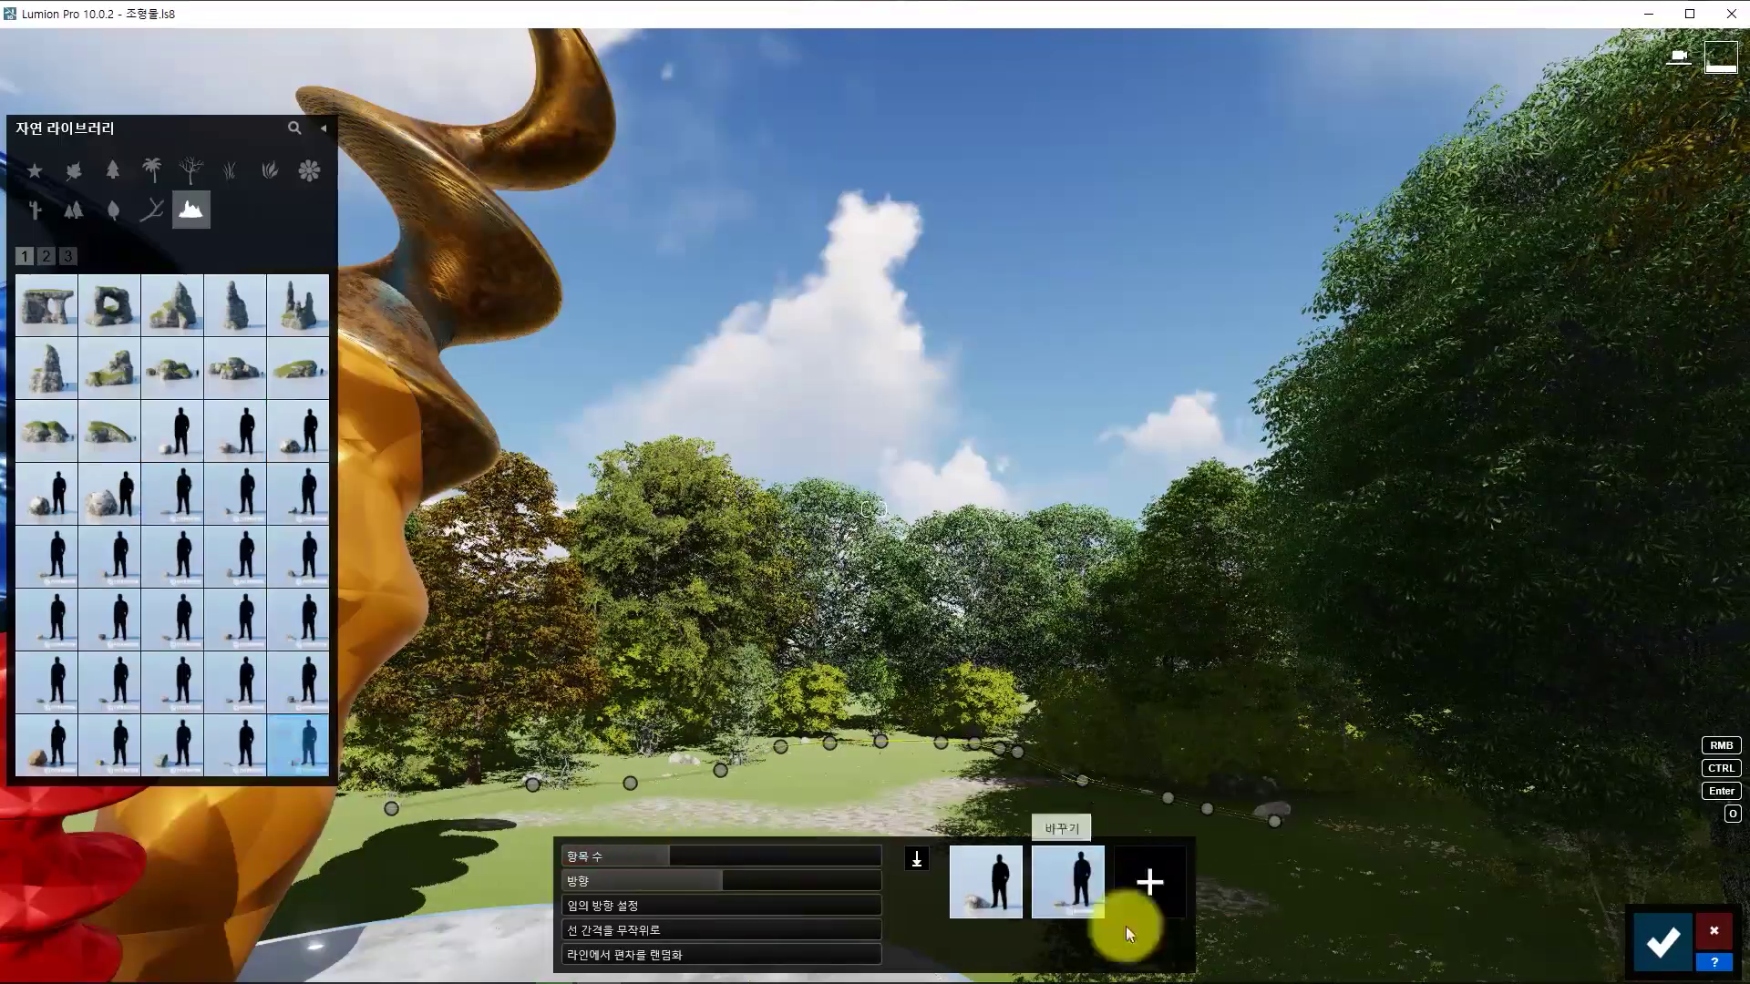
pyautogui.click(110, 744)
pyautogui.press('Return')
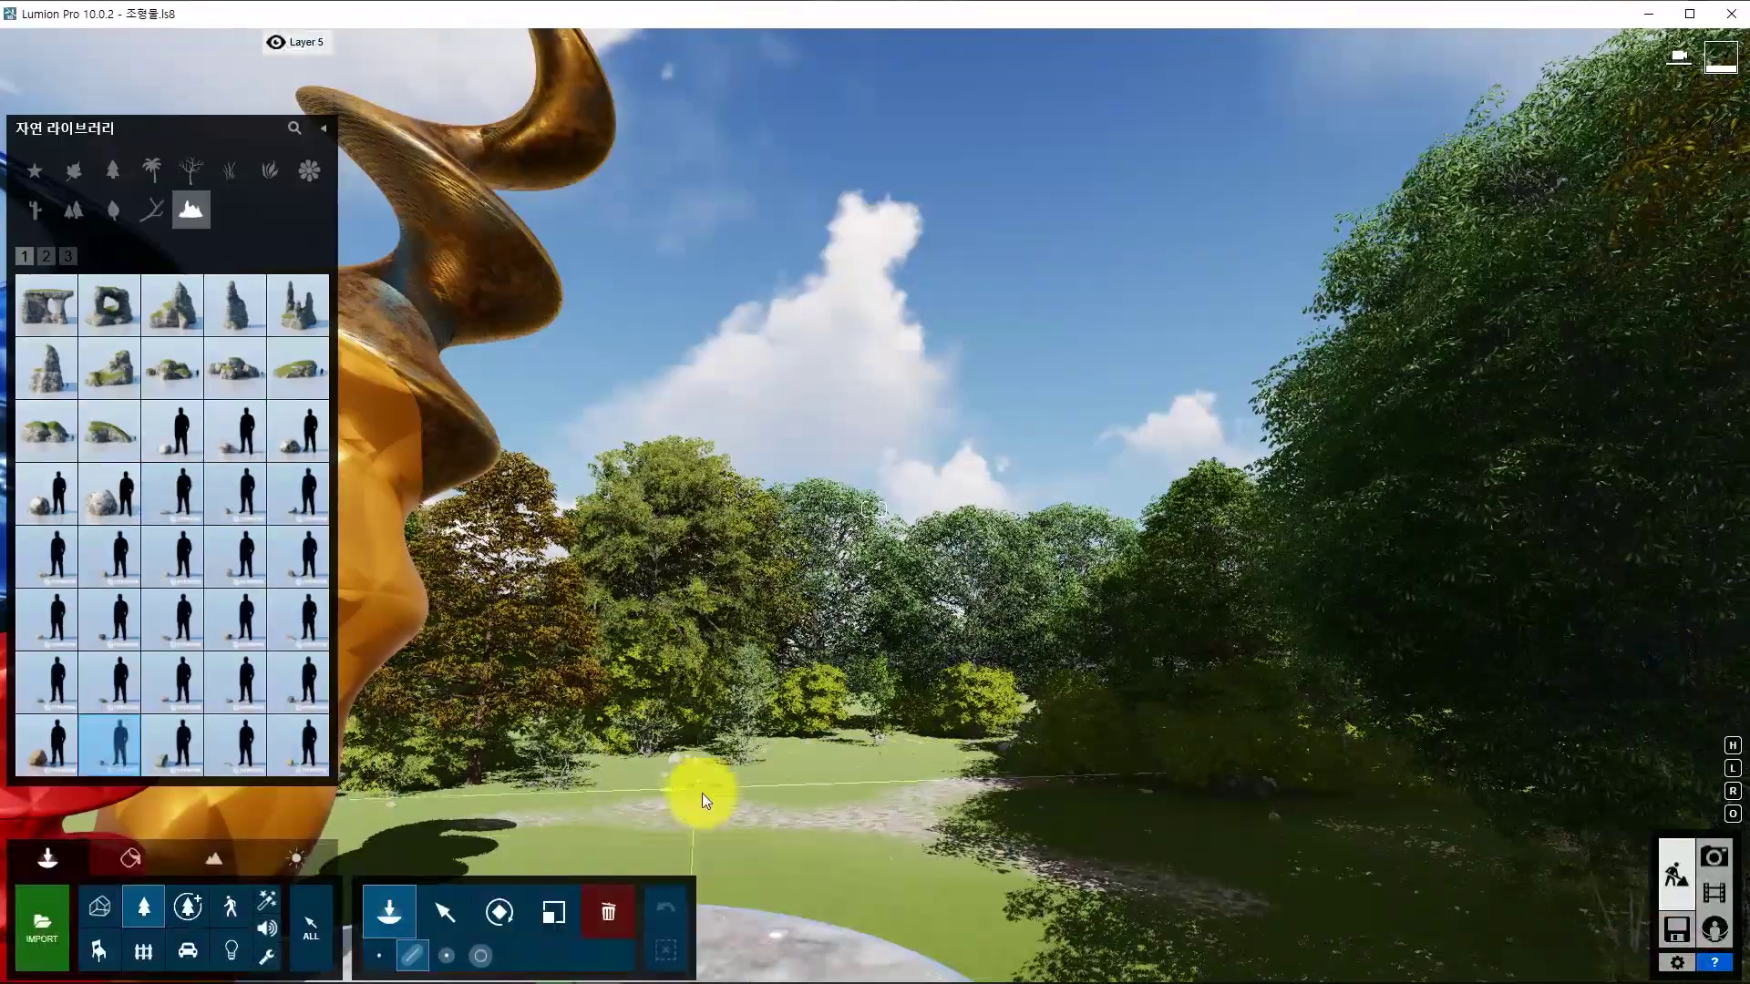
# Place a second mixed rock row from the distant lawn towards the shaded trees.
pyautogui.click(796, 740)
pyautogui.click(805, 767)
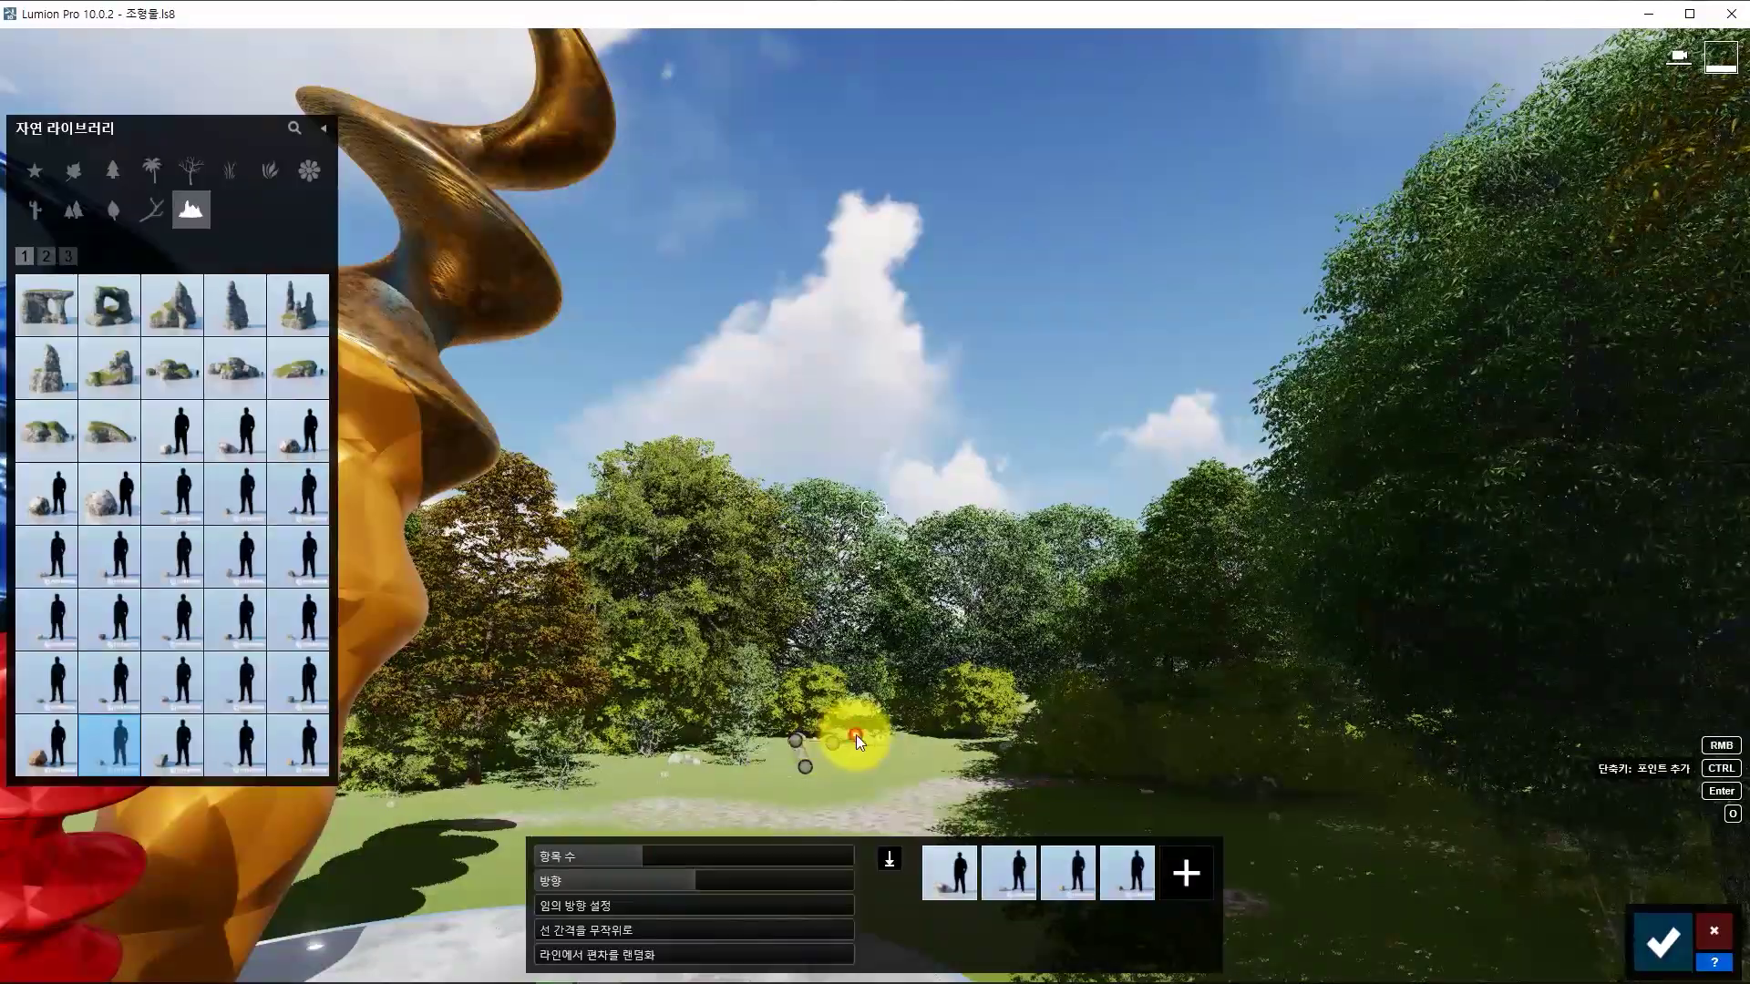
pyautogui.click(1404, 839)
pyautogui.press('Return')
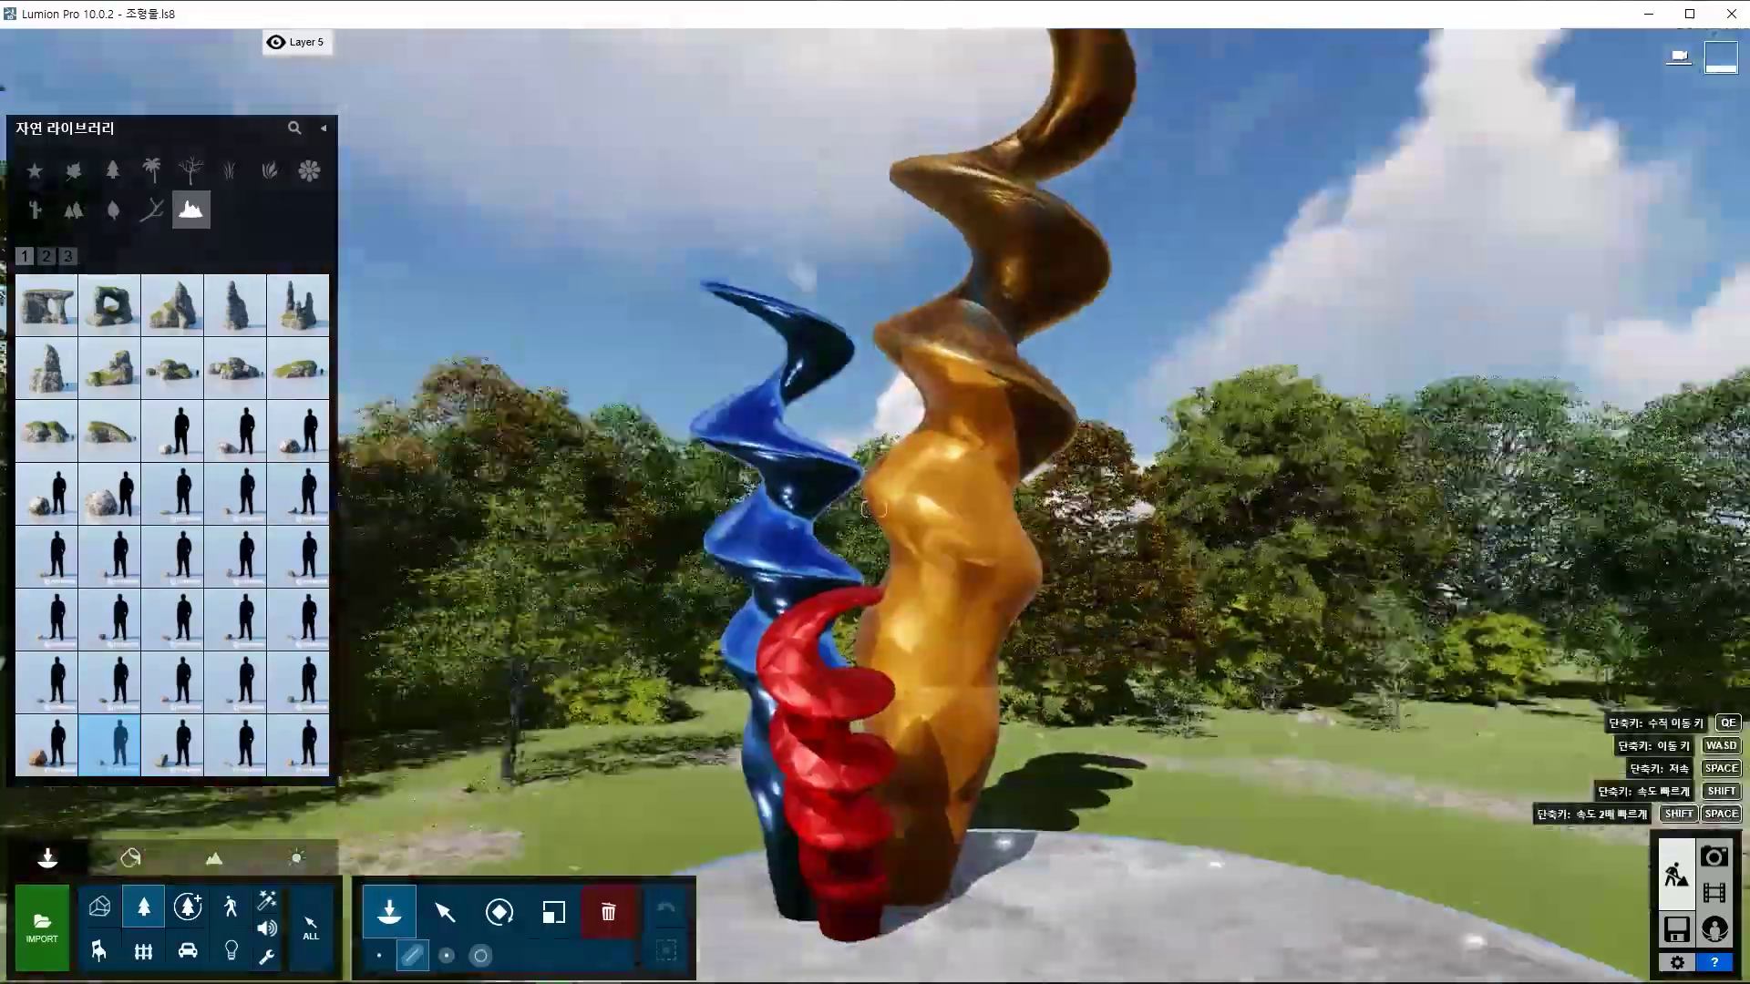
# Place a curved row of mixed rocks along the stony ground and tree line on the blue spiral's side.
pyautogui.click(508, 922)
pyautogui.click(560, 765)
pyautogui.click(429, 709)
pyautogui.click(415, 645)
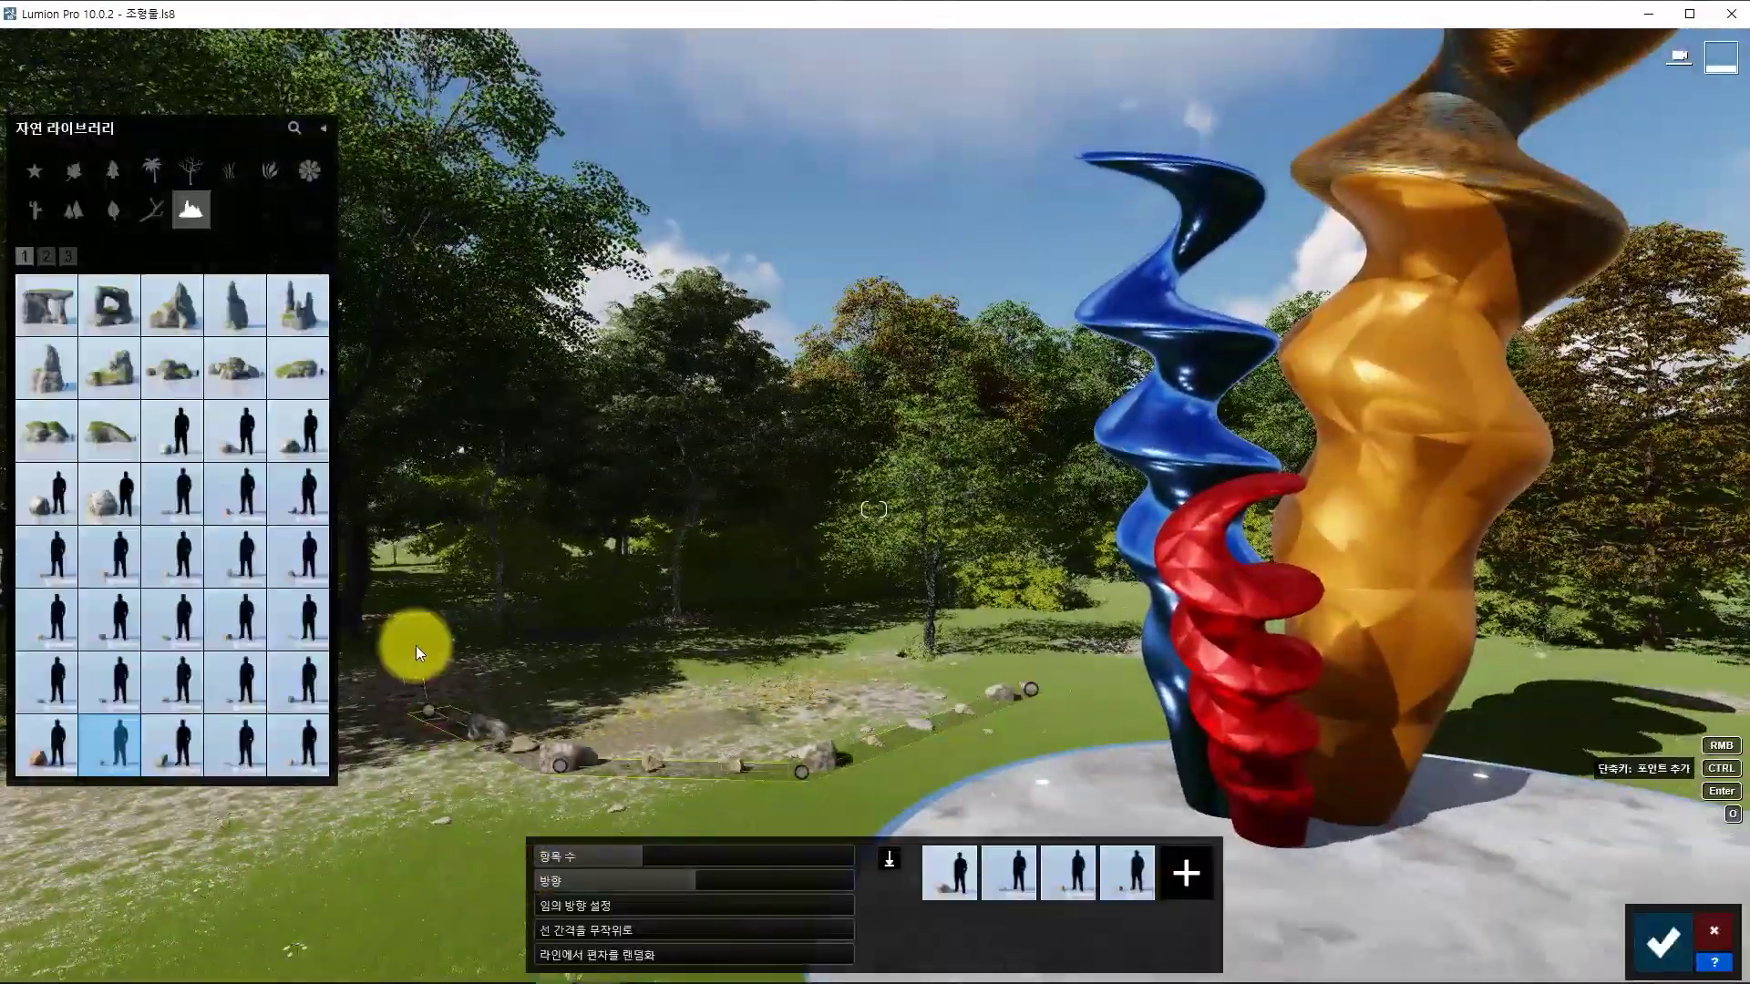
pyautogui.click(595, 622)
pyautogui.click(710, 625)
pyautogui.click(849, 614)
pyautogui.click(993, 612)
pyautogui.click(1076, 613)
pyautogui.click(1662, 941)
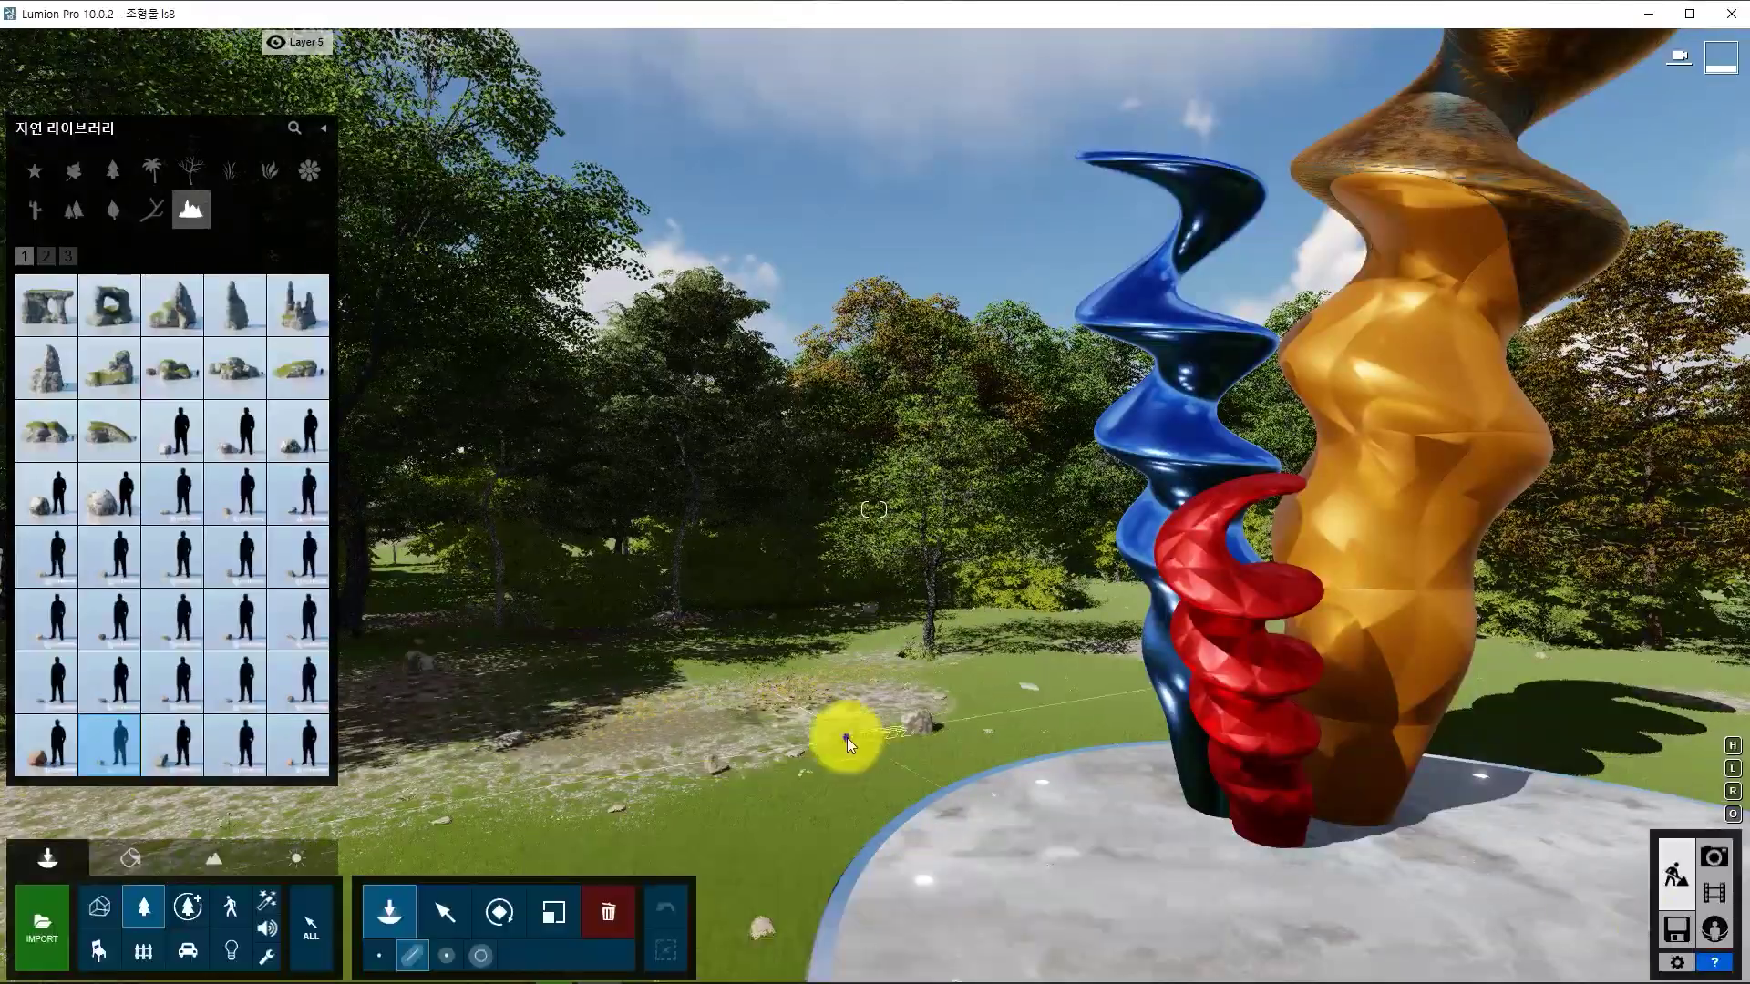
# Add a grass clump model to the mass-placement mix and place a row along the shaded tree line.
pyautogui.click(230, 171)
pyautogui.click(294, 319)
pyautogui.click(1386, 663)
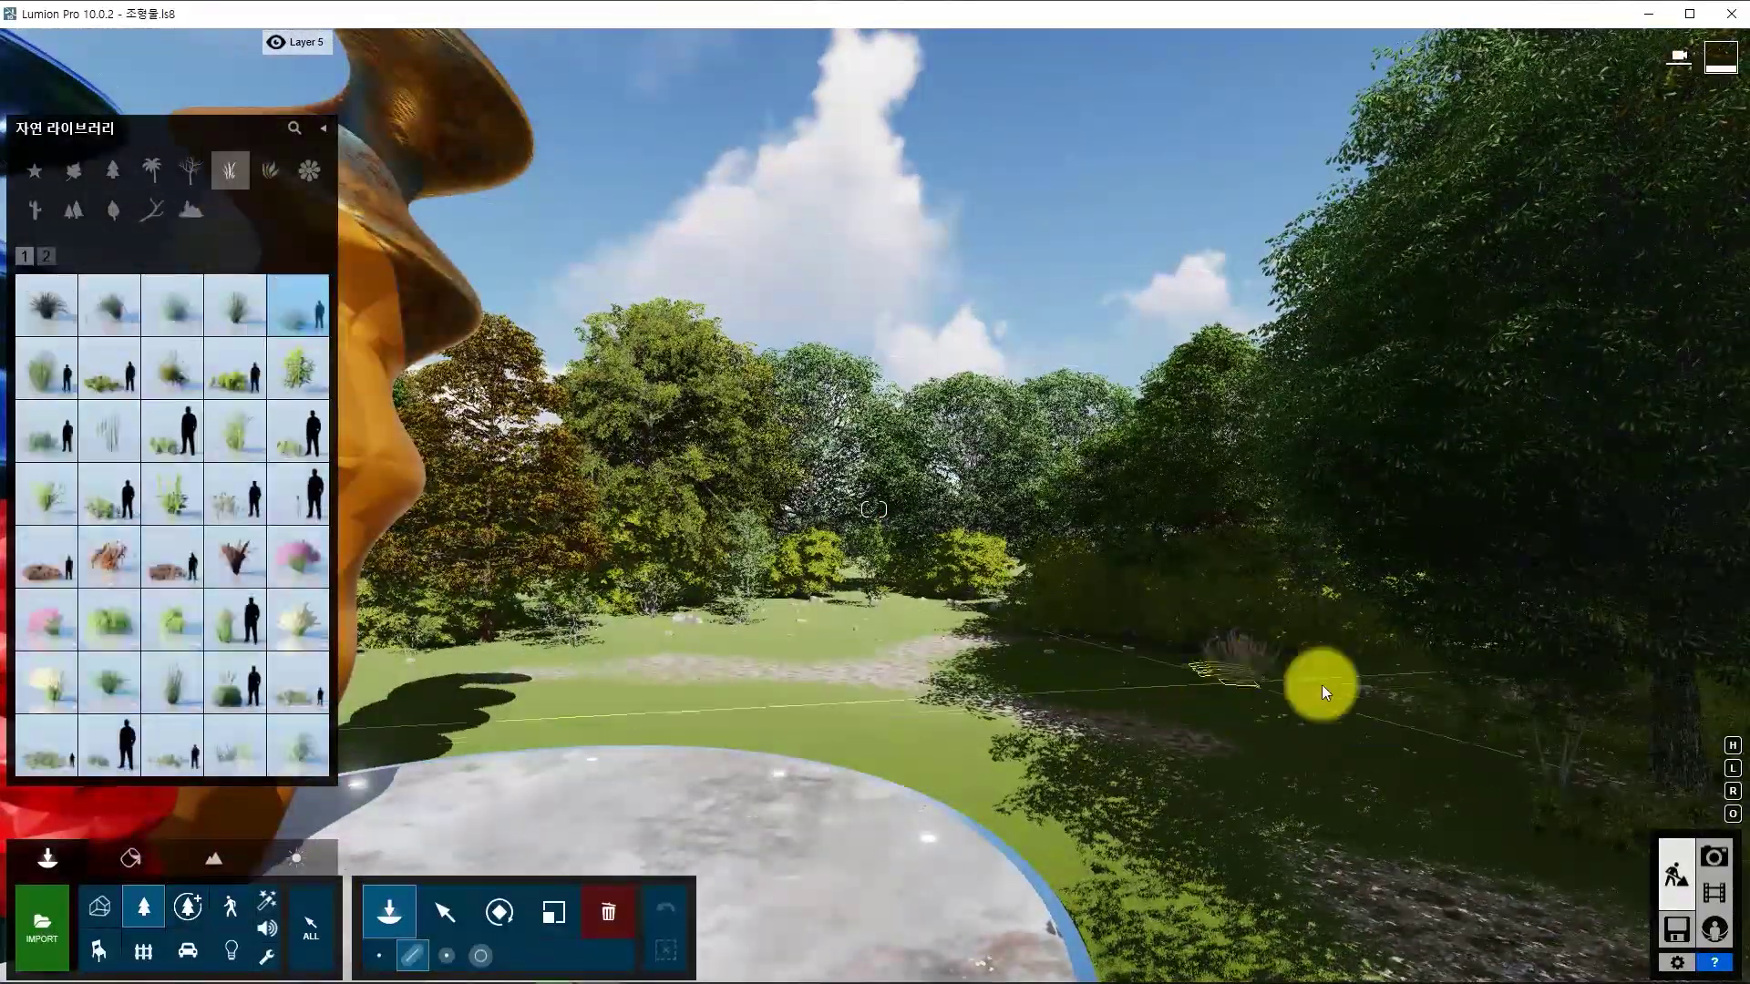
pyautogui.click(861, 621)
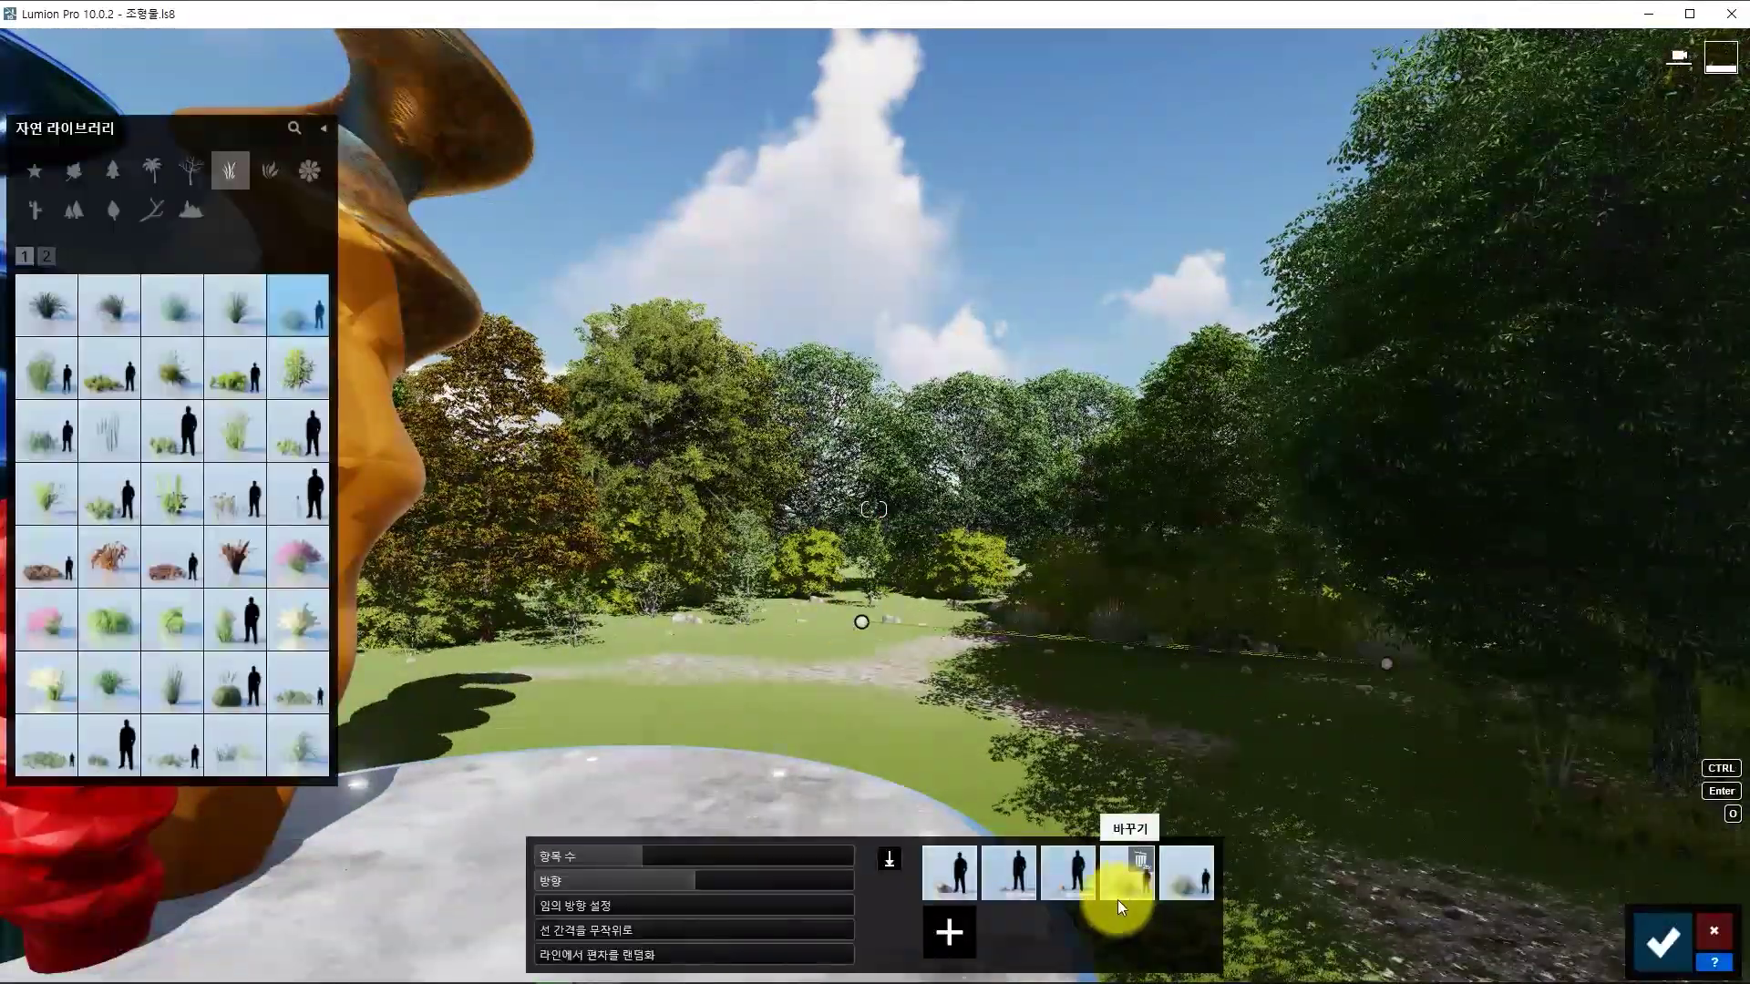
pyautogui.click(1664, 943)
# Switch to a different low grass model for single placement around the lawn and trees.
pyautogui.moveTo(626, 627)
pyautogui.mouseDown()
pyautogui.moveTo(905, 665)
pyautogui.moveTo(648, 626)
pyautogui.moveTo(891, 684)
pyautogui.moveTo(609, 676)
pyautogui.mouseUp()
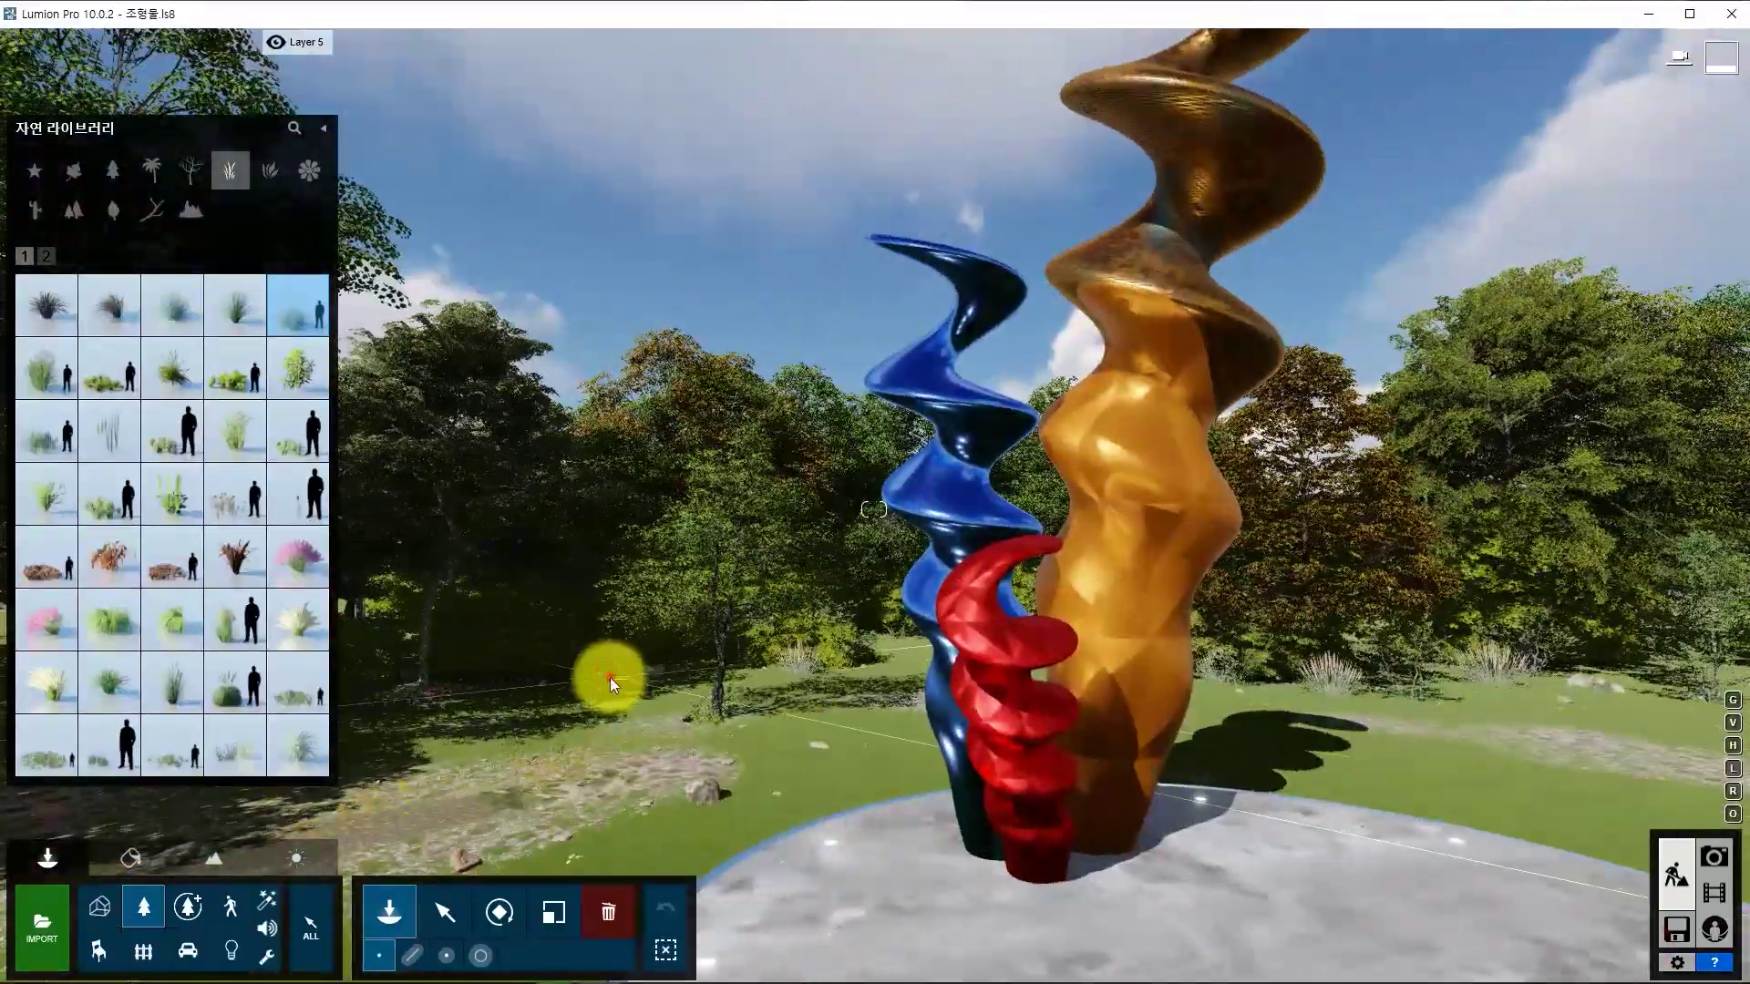
pyautogui.click(182, 747)
pyautogui.moveTo(886, 649)
pyautogui.mouseDown()
pyautogui.moveTo(1048, 711)
pyautogui.moveTo(1277, 762)
pyautogui.moveTo(1410, 754)
pyautogui.mouseUp()
# Check the landscape height tools, and give Photo 6 a different real sky preset.
pyautogui.click(48, 866)
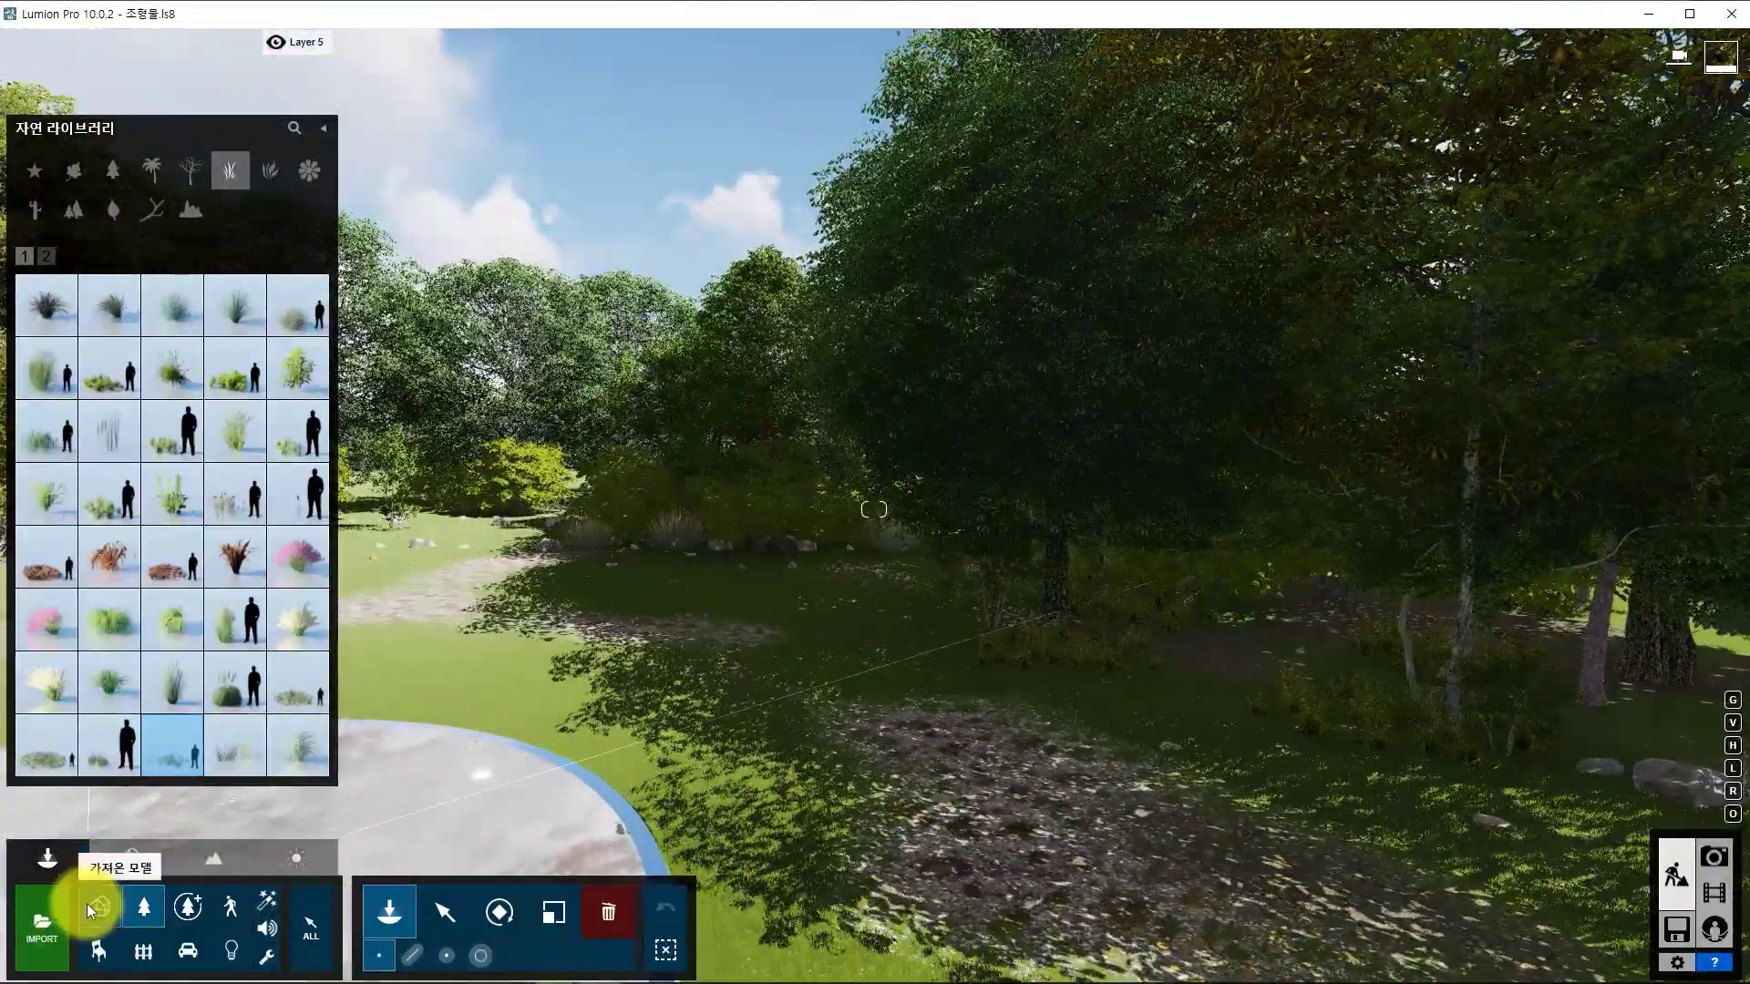
pyautogui.click(210, 860)
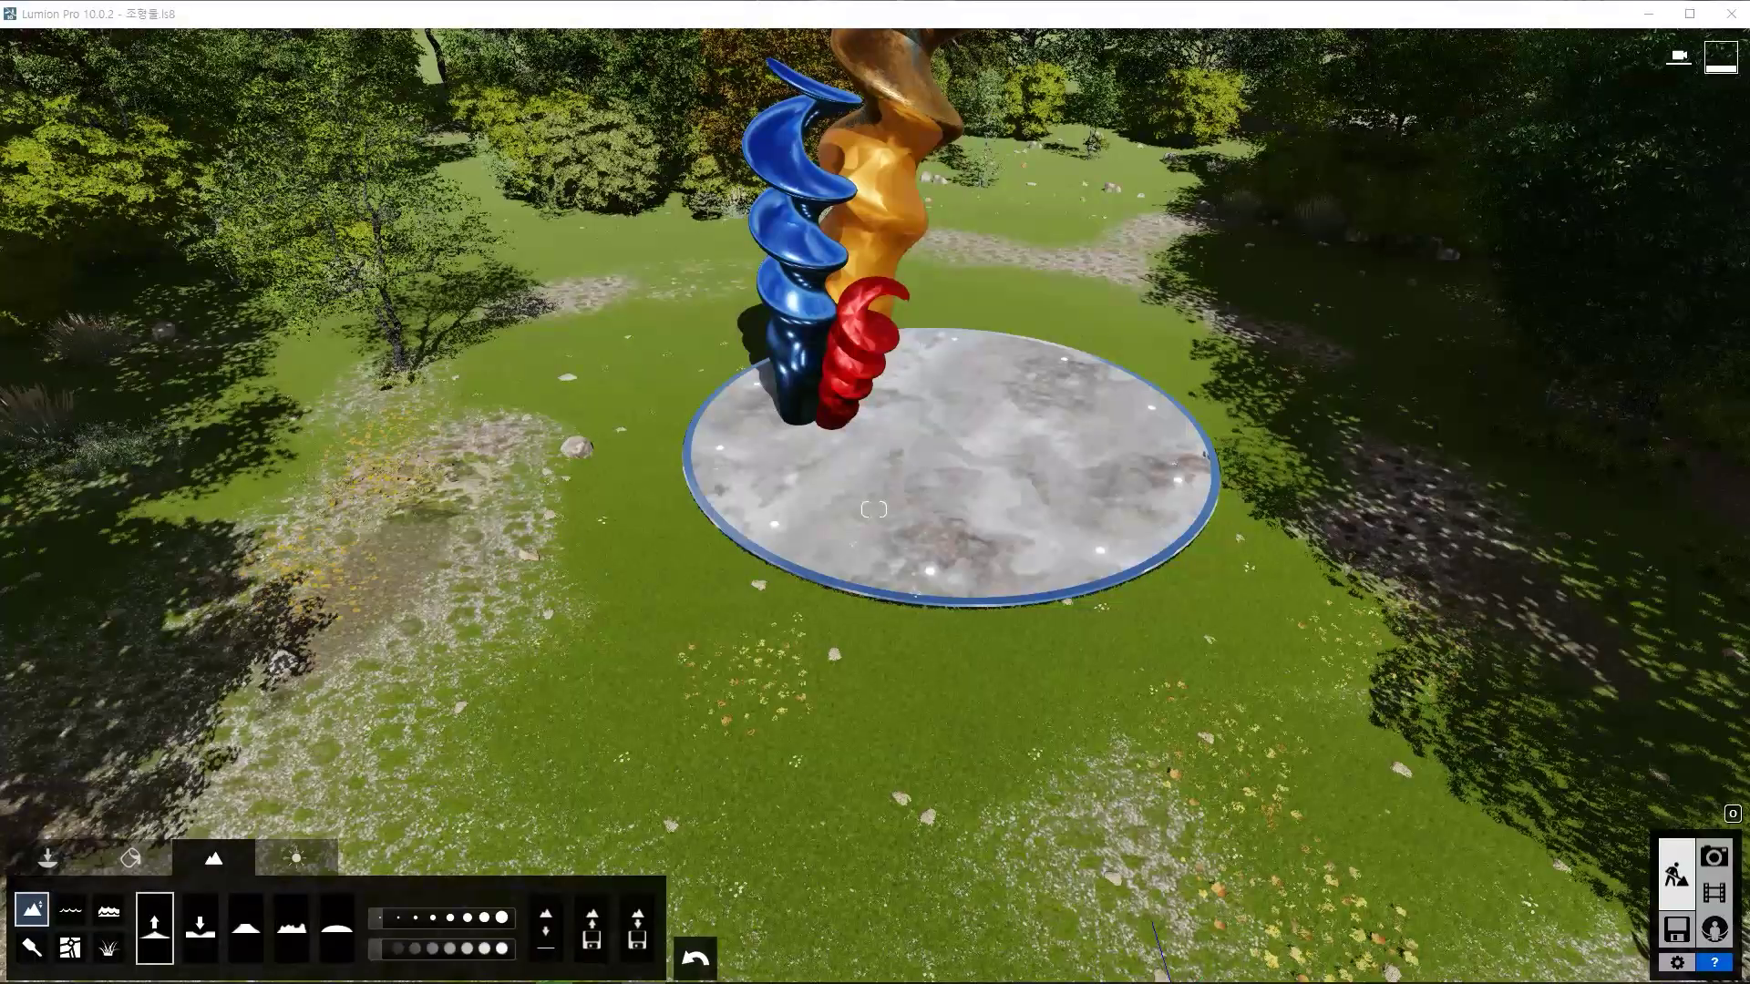
pyautogui.click(615, 263)
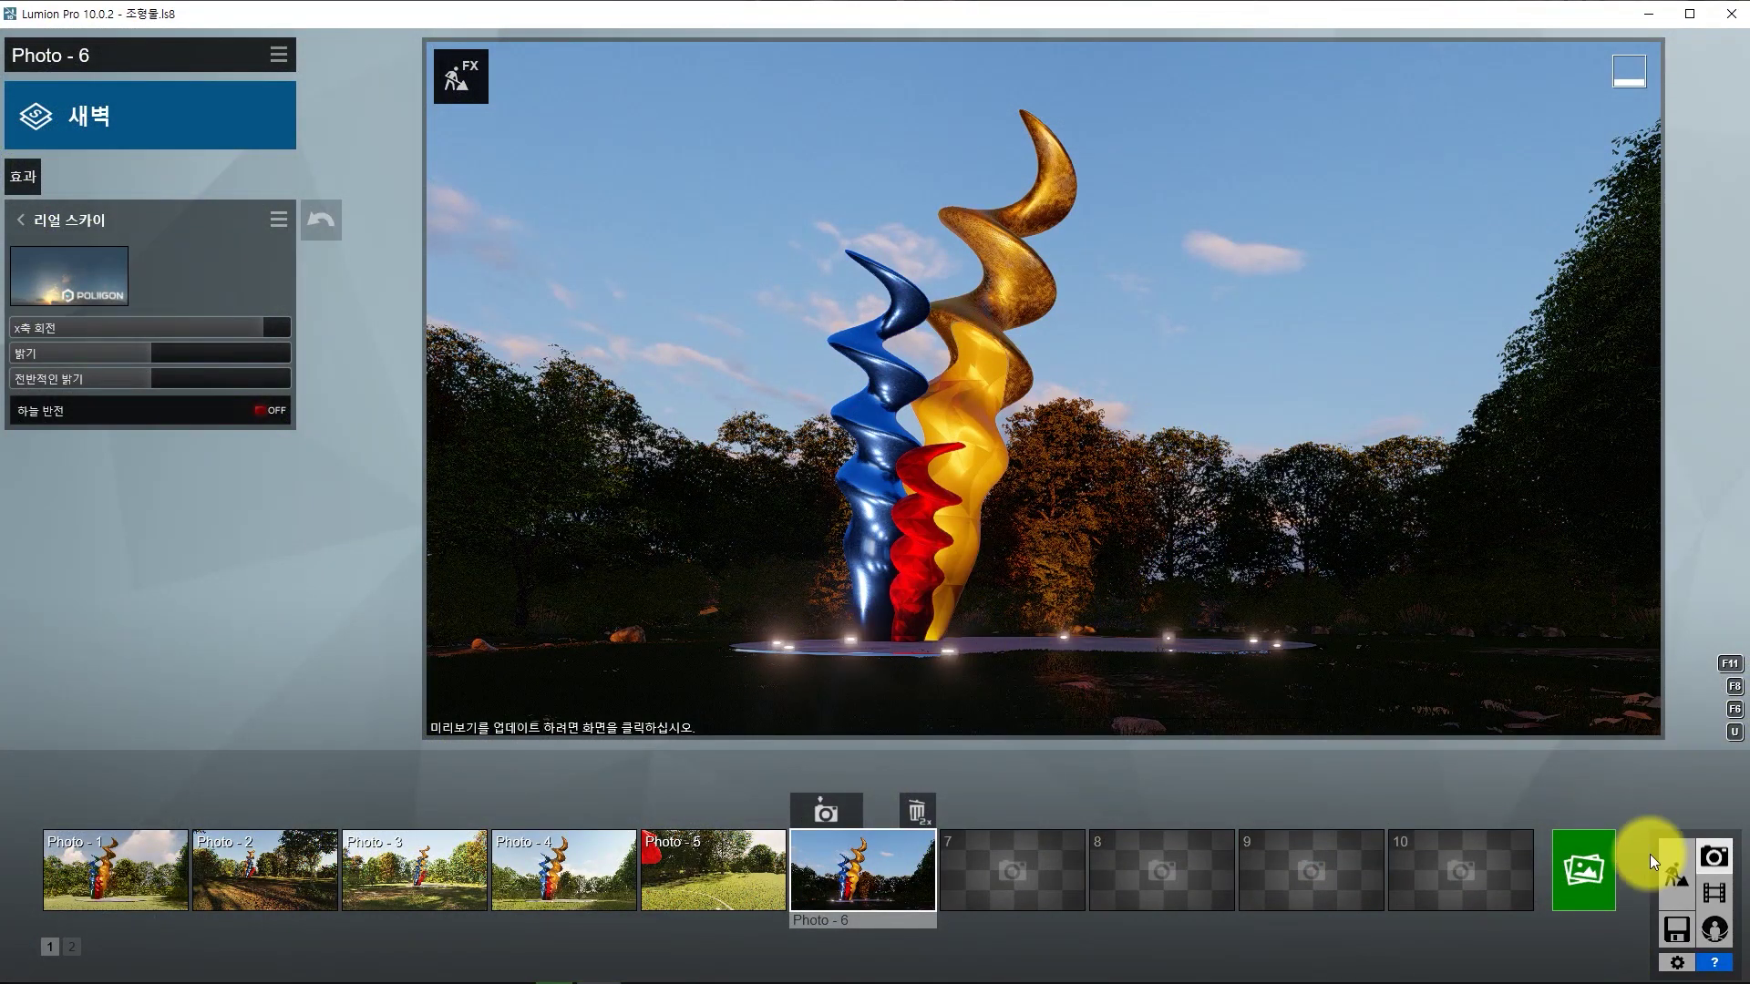
# Copy the platform spotlights to the remaining positions around the platform's edge.
pyautogui.click(1676, 875)
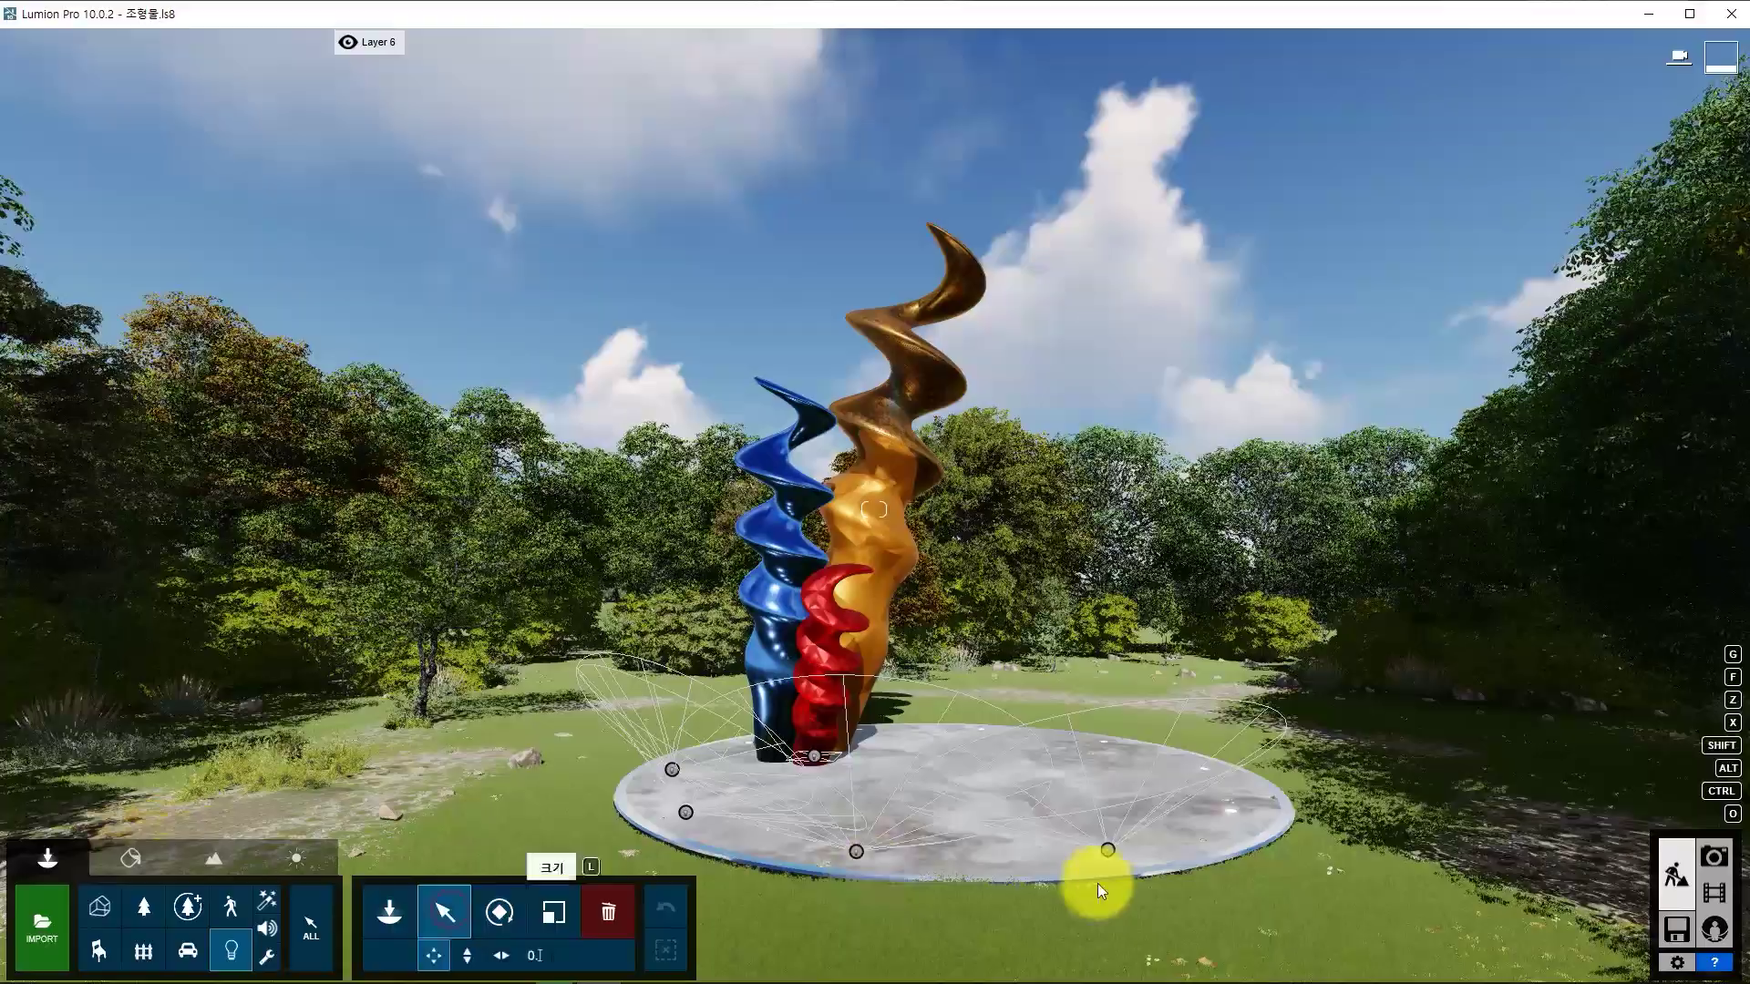
pyautogui.moveTo(1108, 849); pyautogui.dragTo(981, 729)
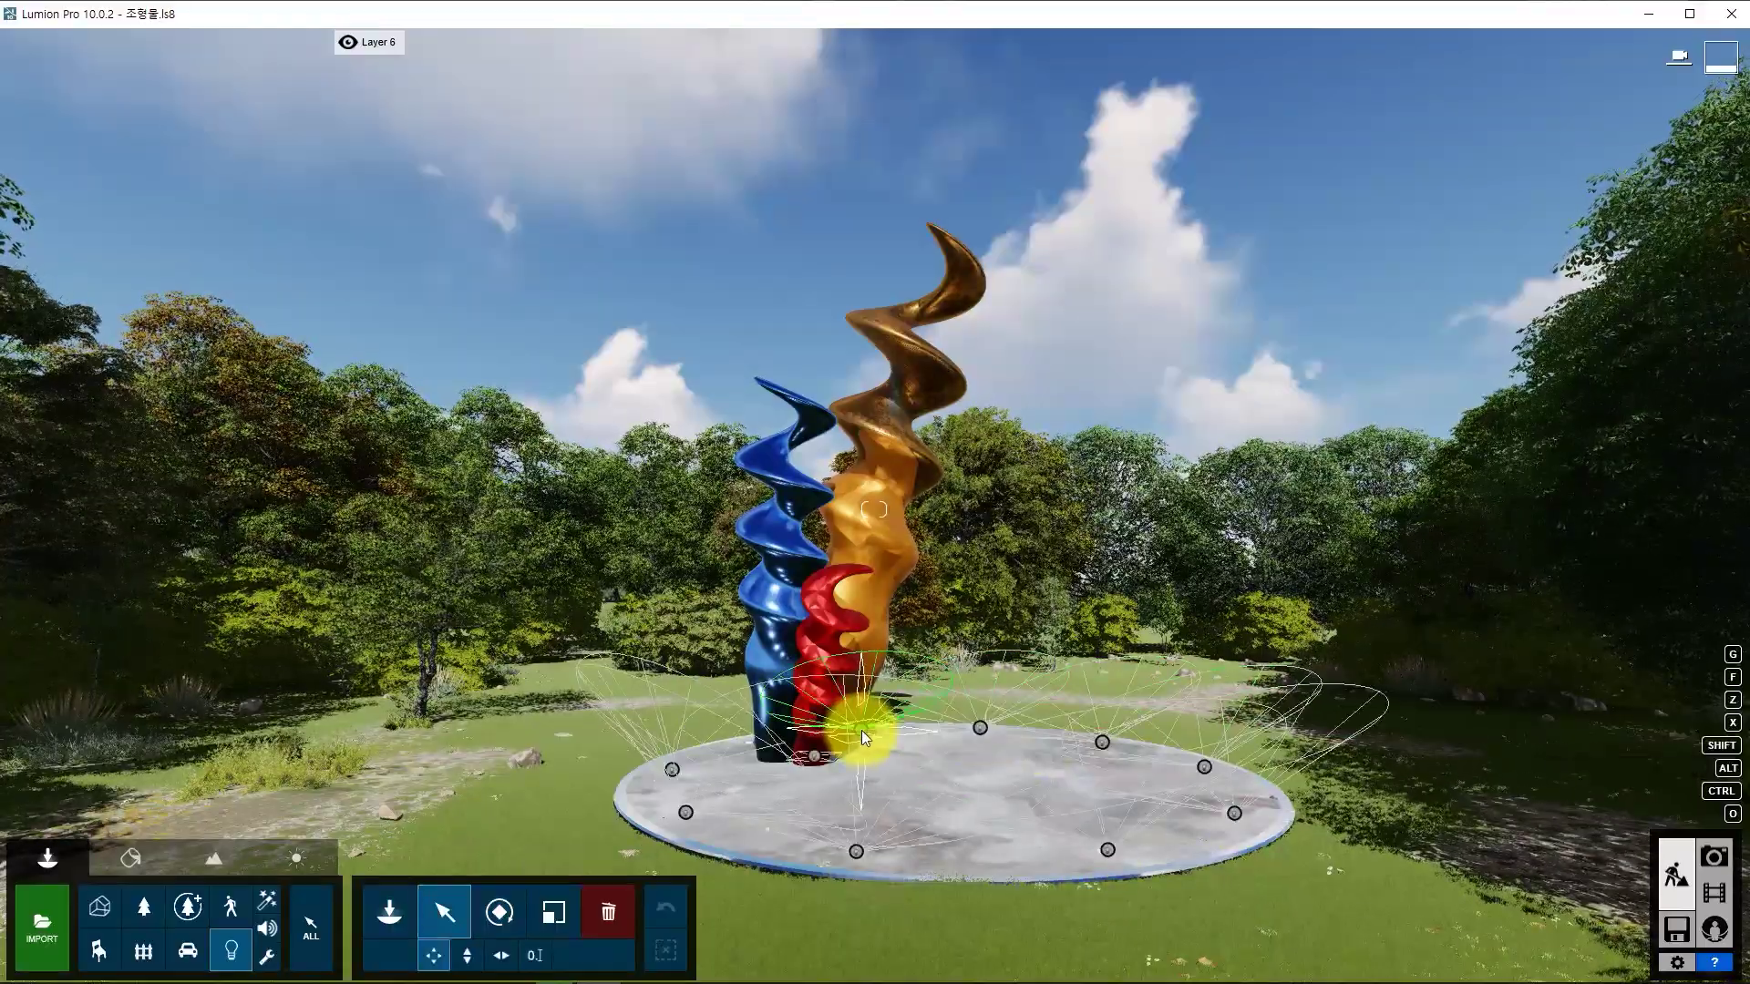
pyautogui.press('a')
pyautogui.press('w')
# Rotate individual Lamp22 spotlights on the platform's edge to aim their beams at the sculpture.
pyautogui.click(567, 665)
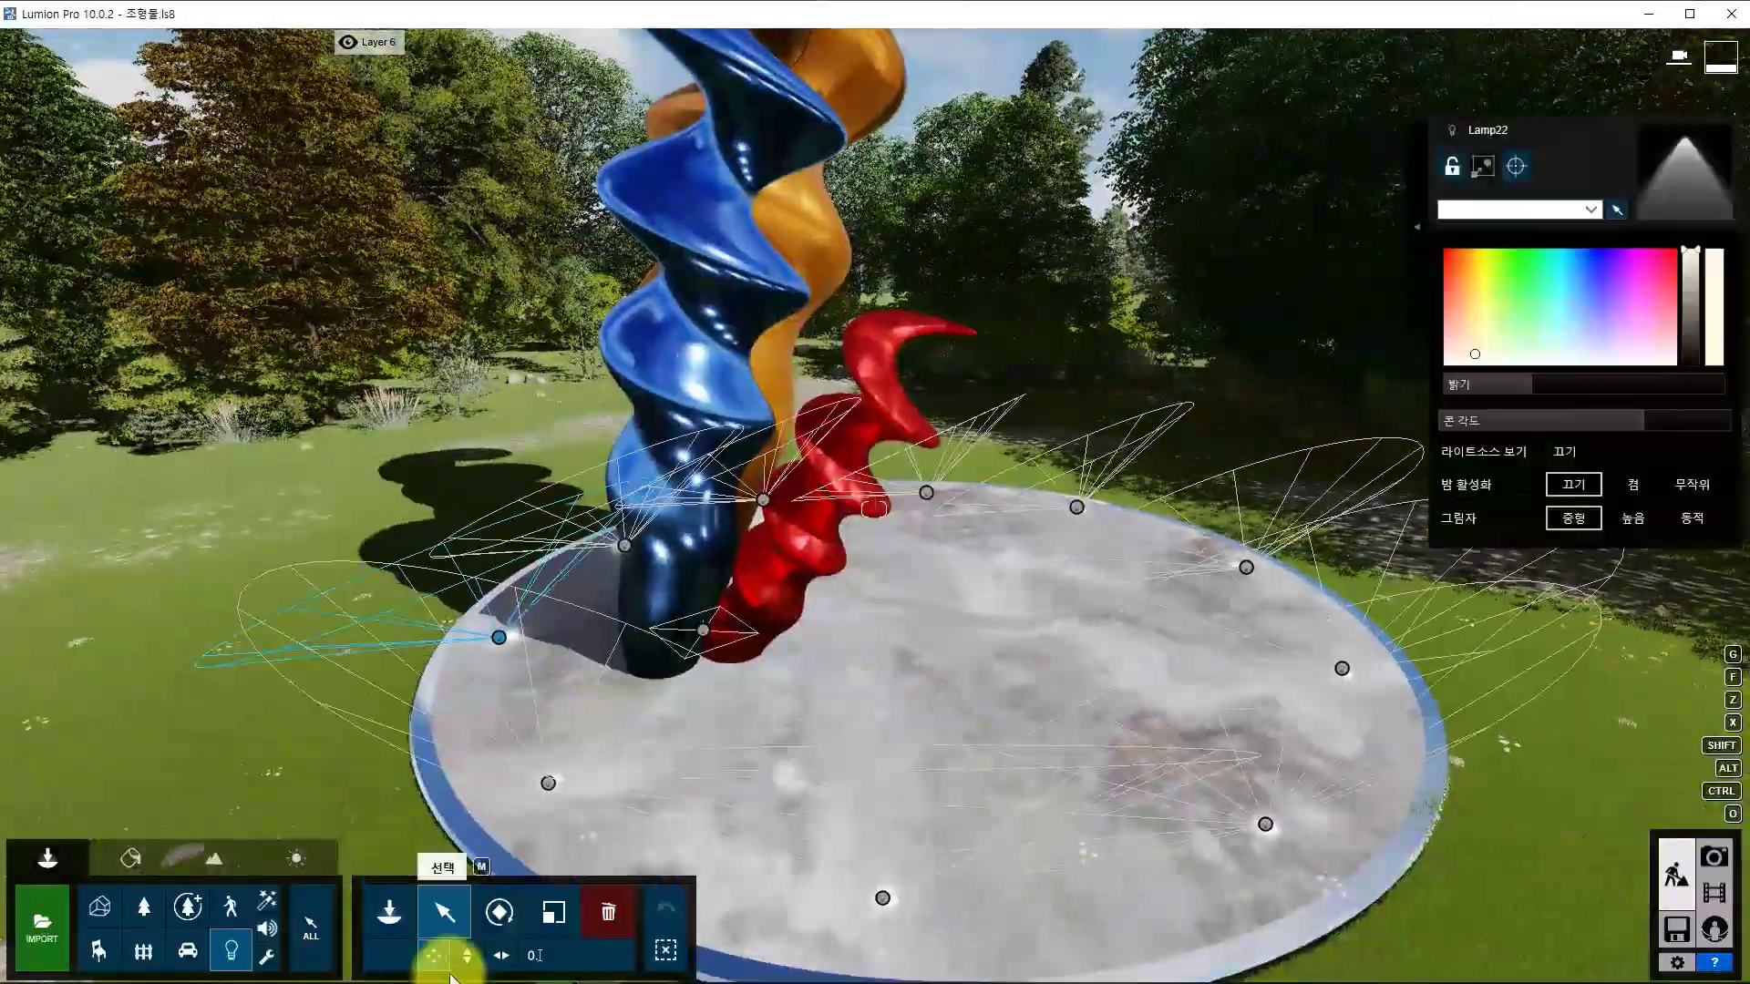
pyautogui.click(500, 911)
pyautogui.moveTo(758, 917); pyautogui.dragTo(799, 934)
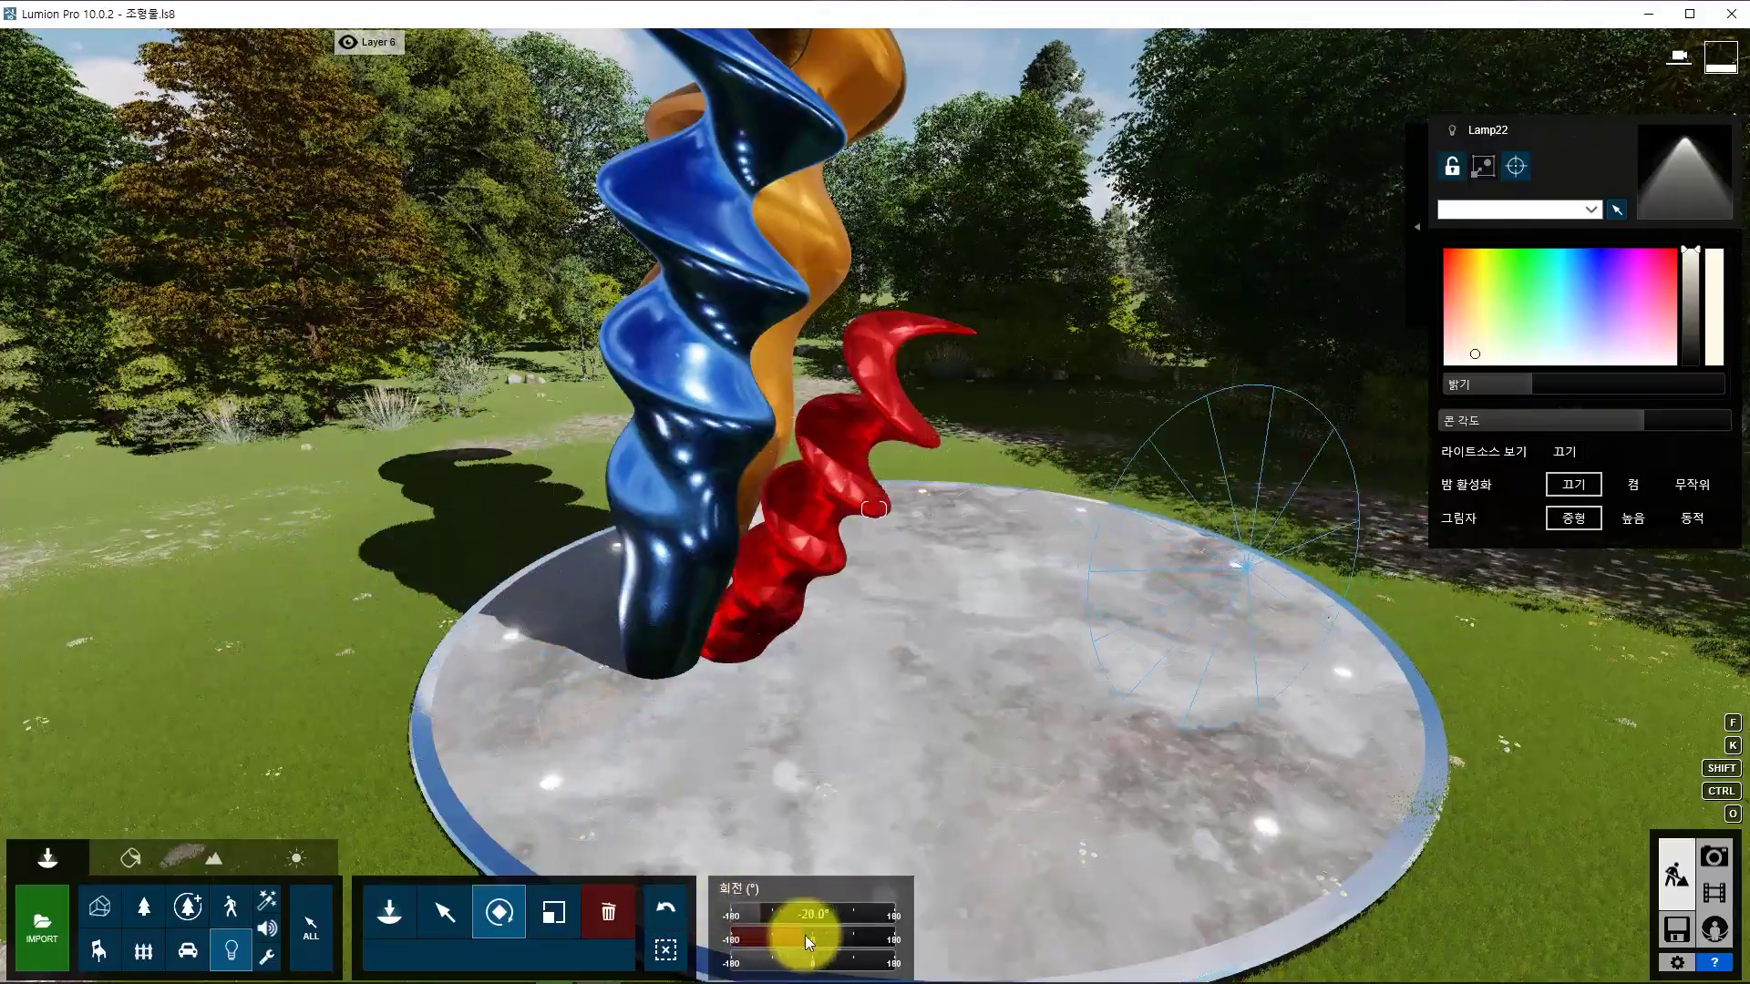
pyautogui.click(798, 943)
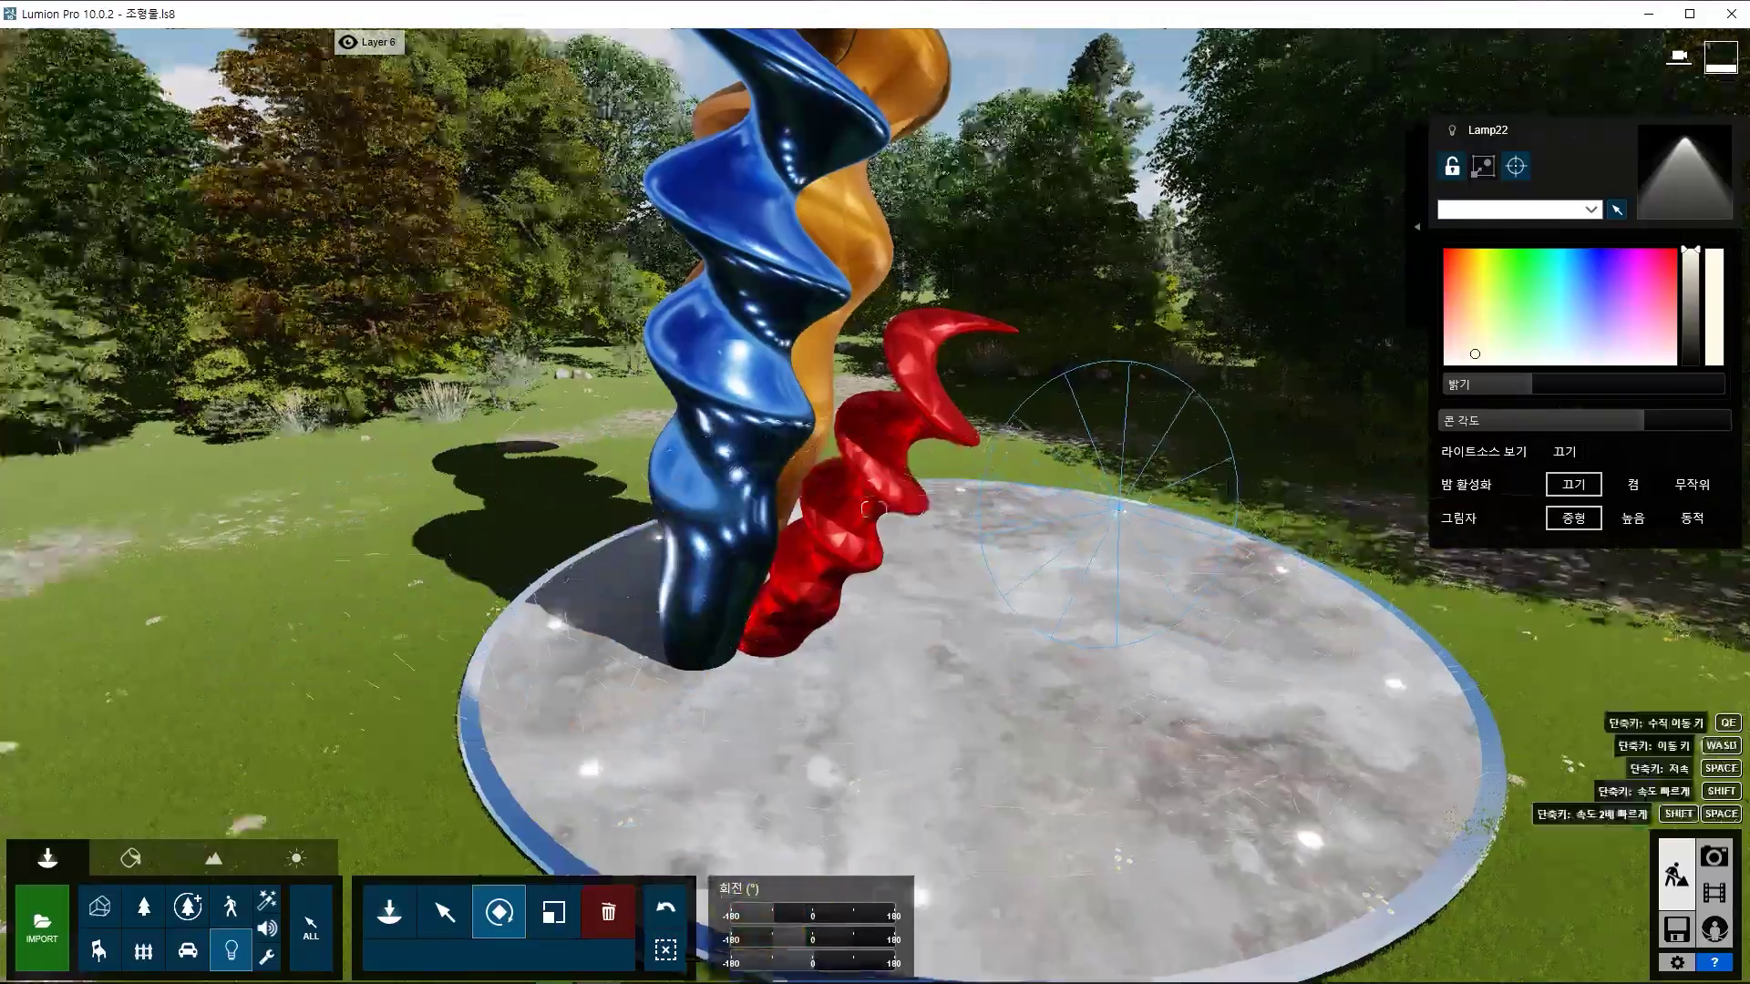
pyautogui.scroll(5, 1024, 620)
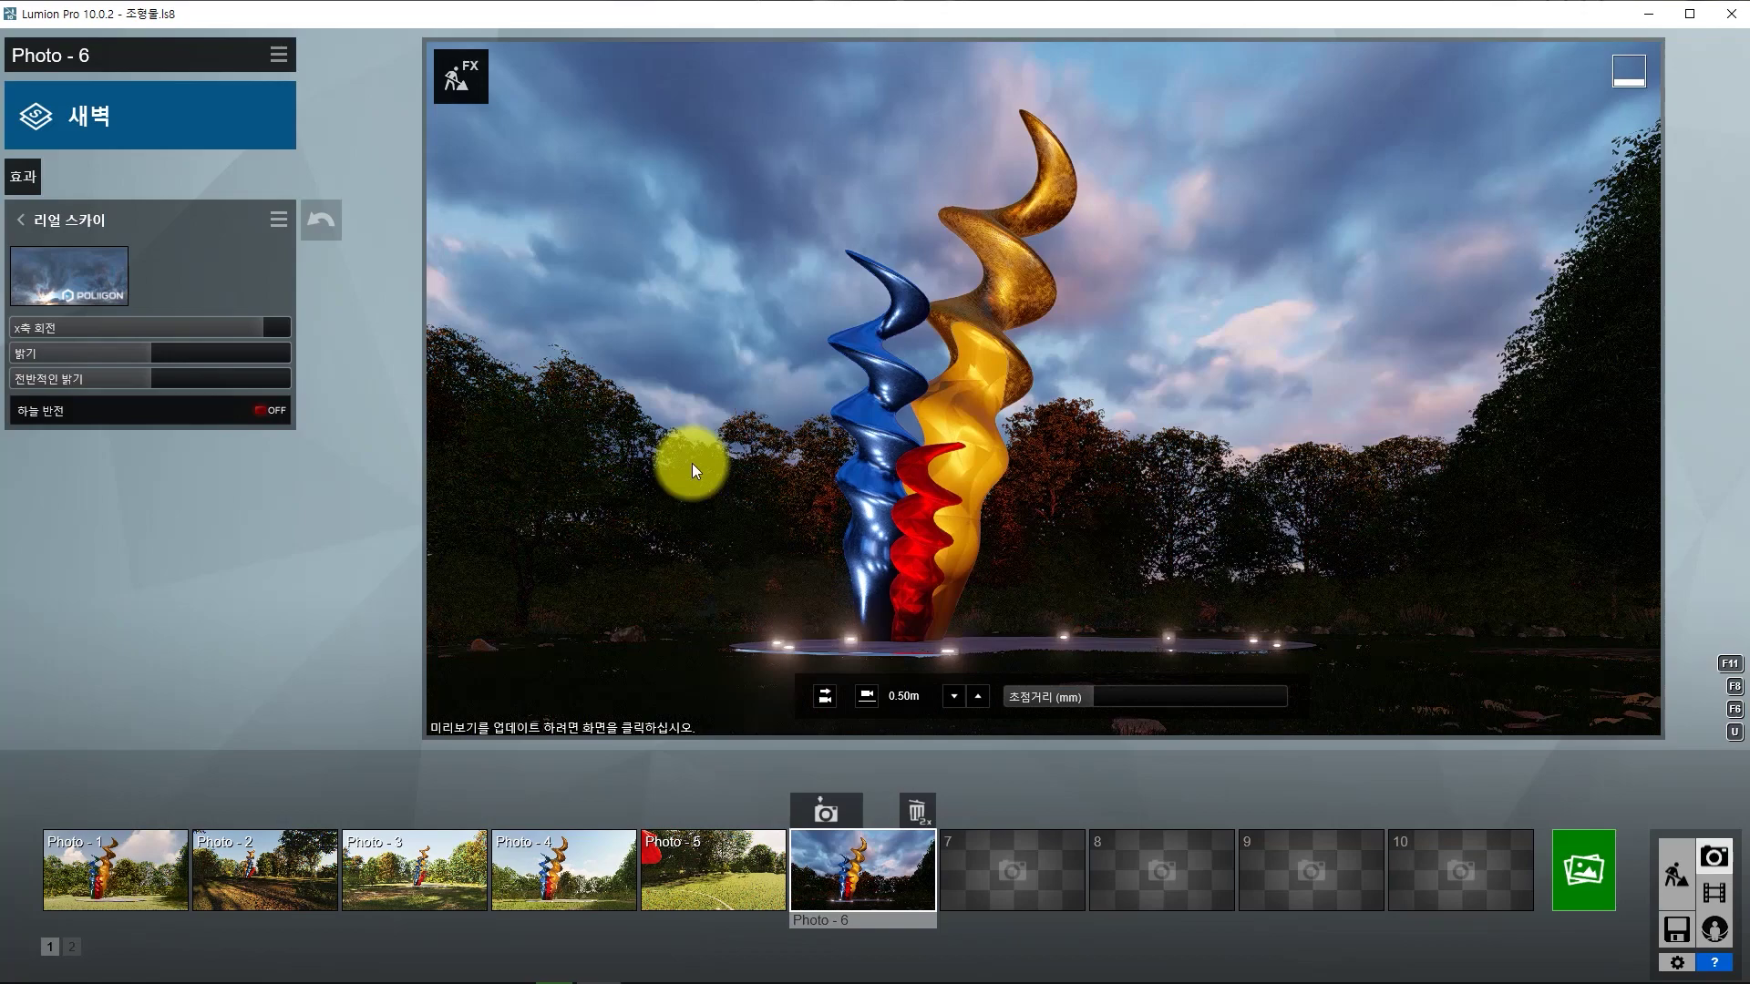
# Browse the Clear skies, and set Photo 6's real sky to the third preset in the first row of the Sunset category.
pyautogui.click(99, 273)
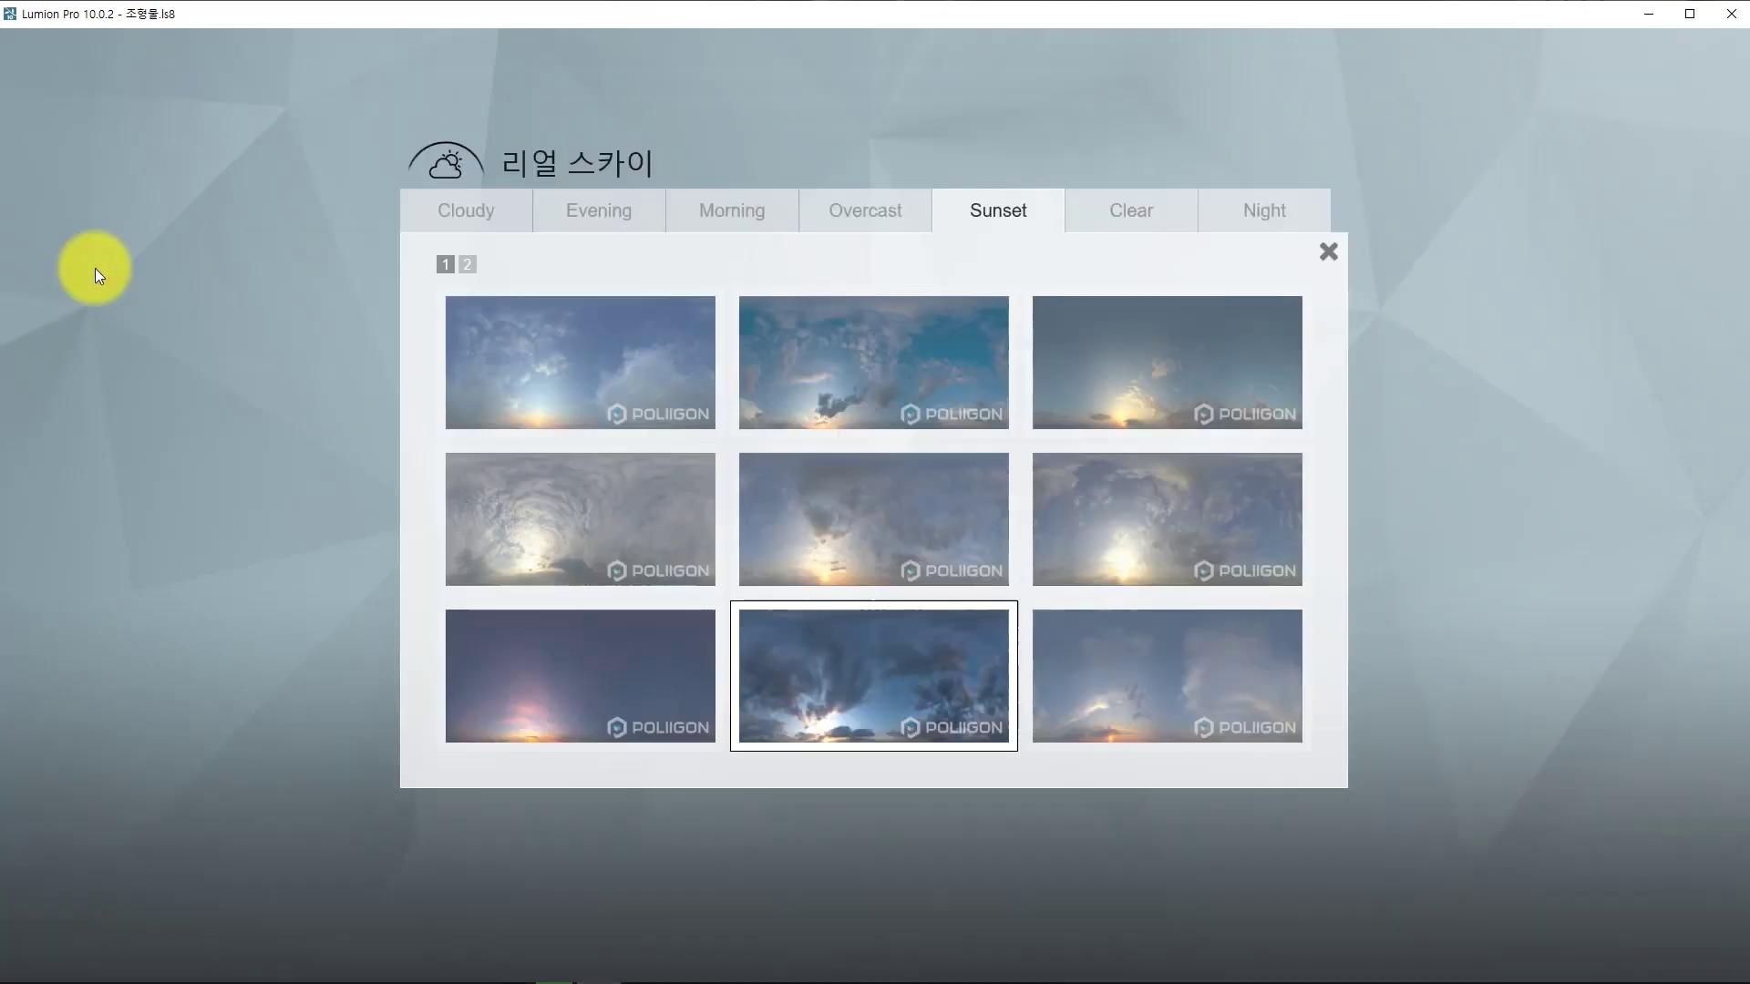
pyautogui.click(1131, 210)
pyautogui.click(515, 547)
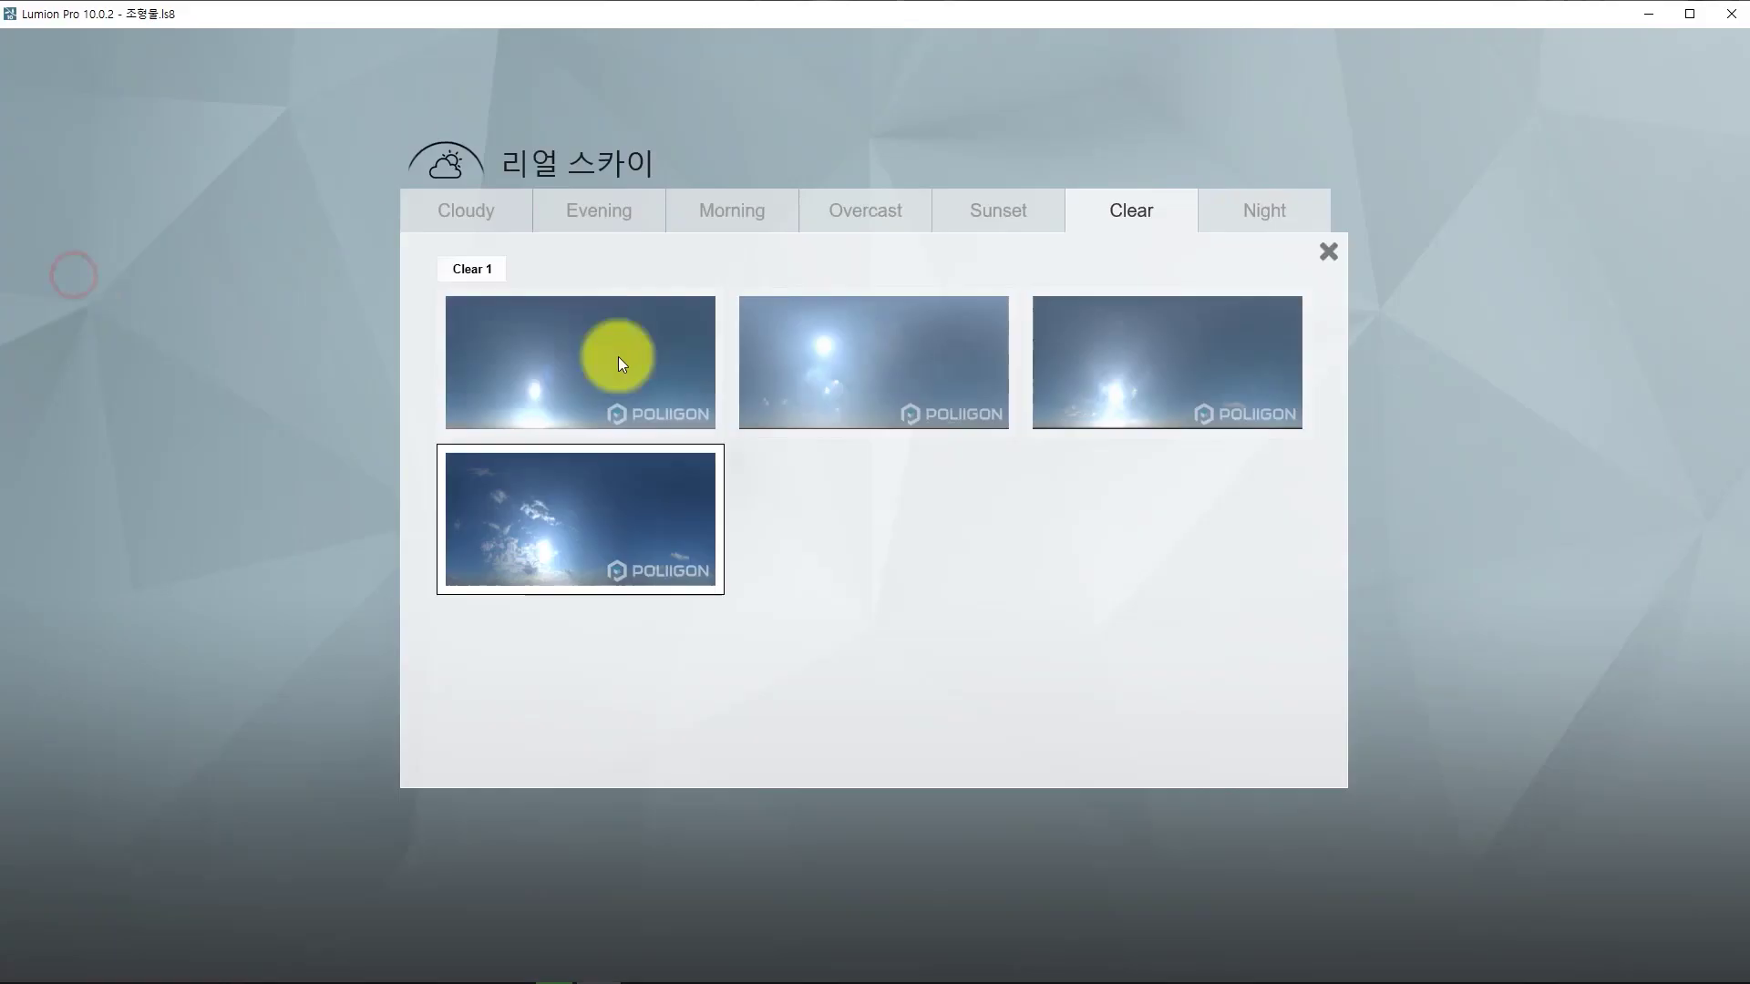
pyautogui.click(1026, 228)
pyautogui.click(1167, 357)
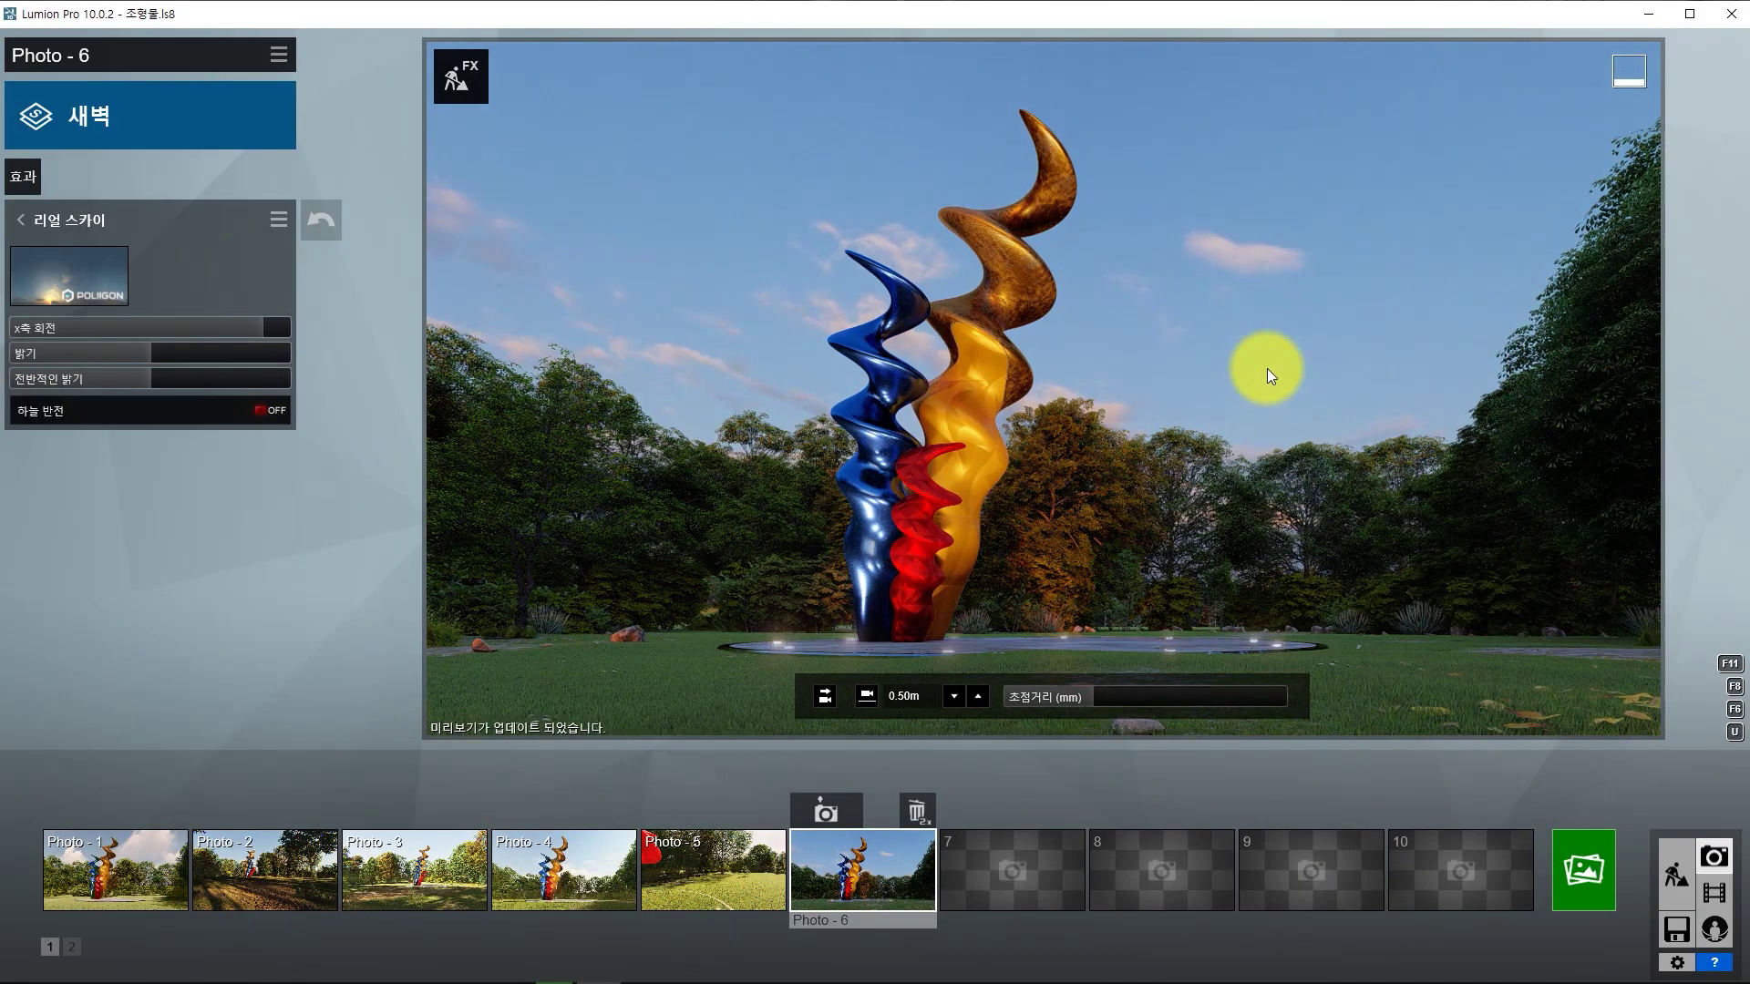
# Replace Bench 038 on the lawn behind the sculpture platform with a slatted backrest bench, and adjust its orientation.
pyautogui.click(1673, 875)
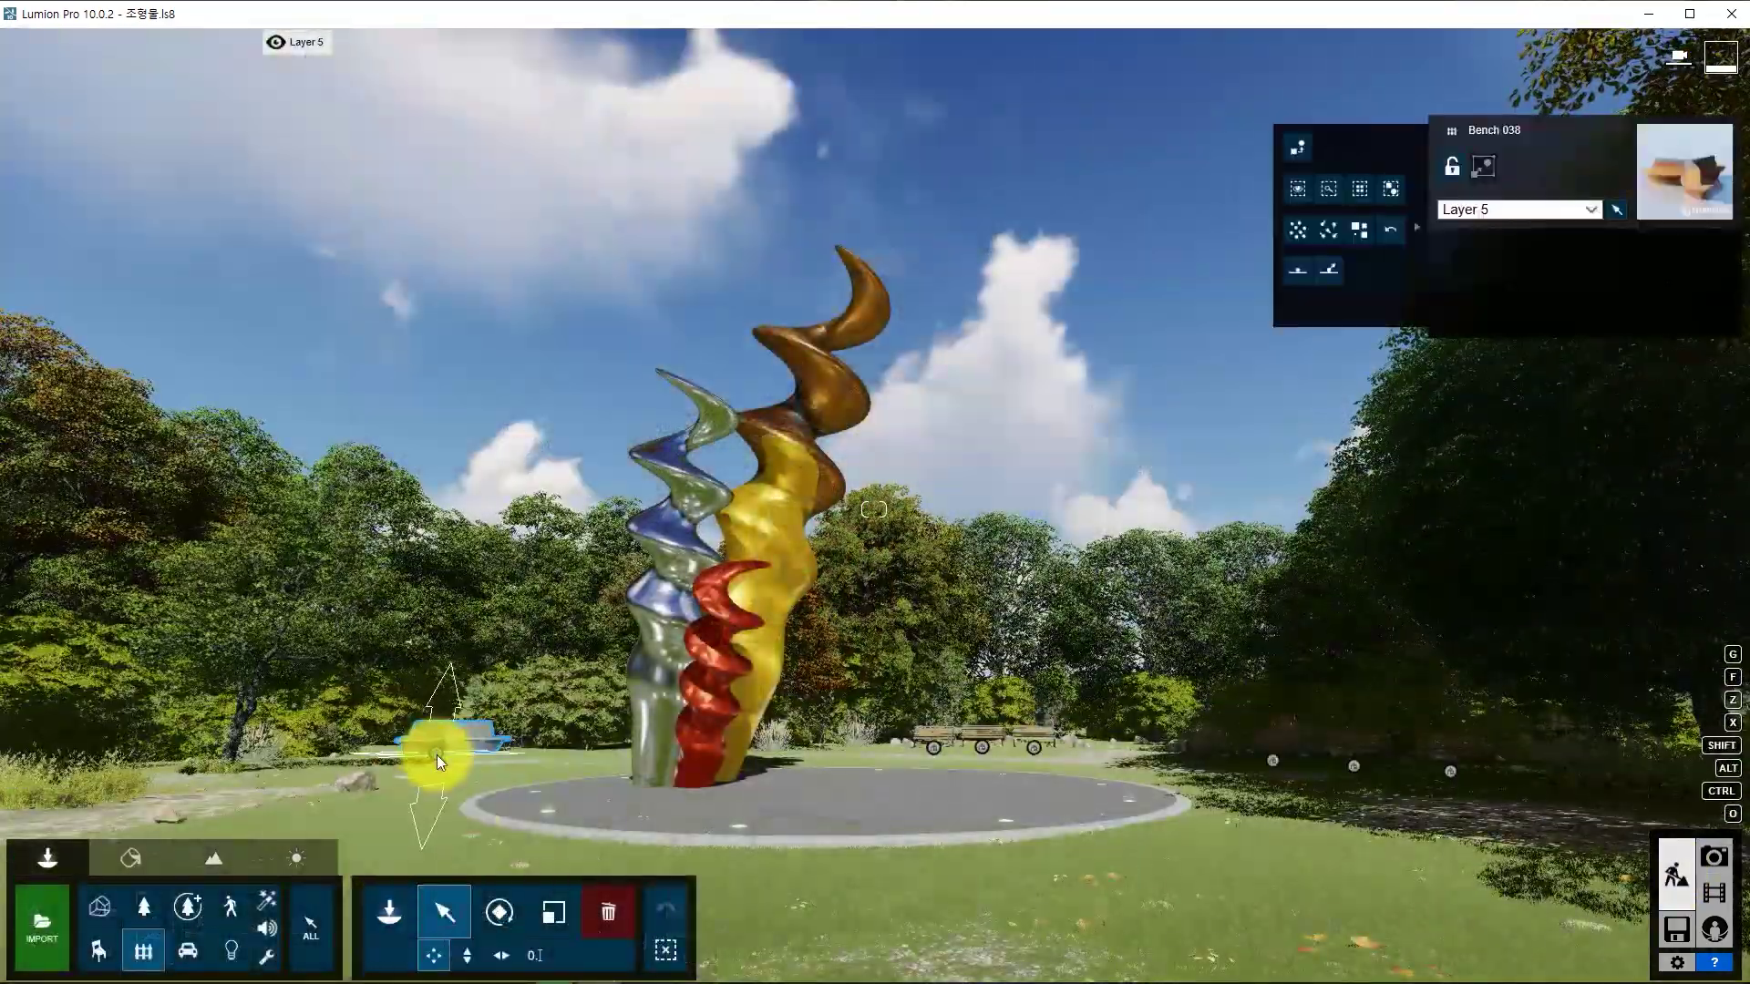
pyautogui.press('Delete')
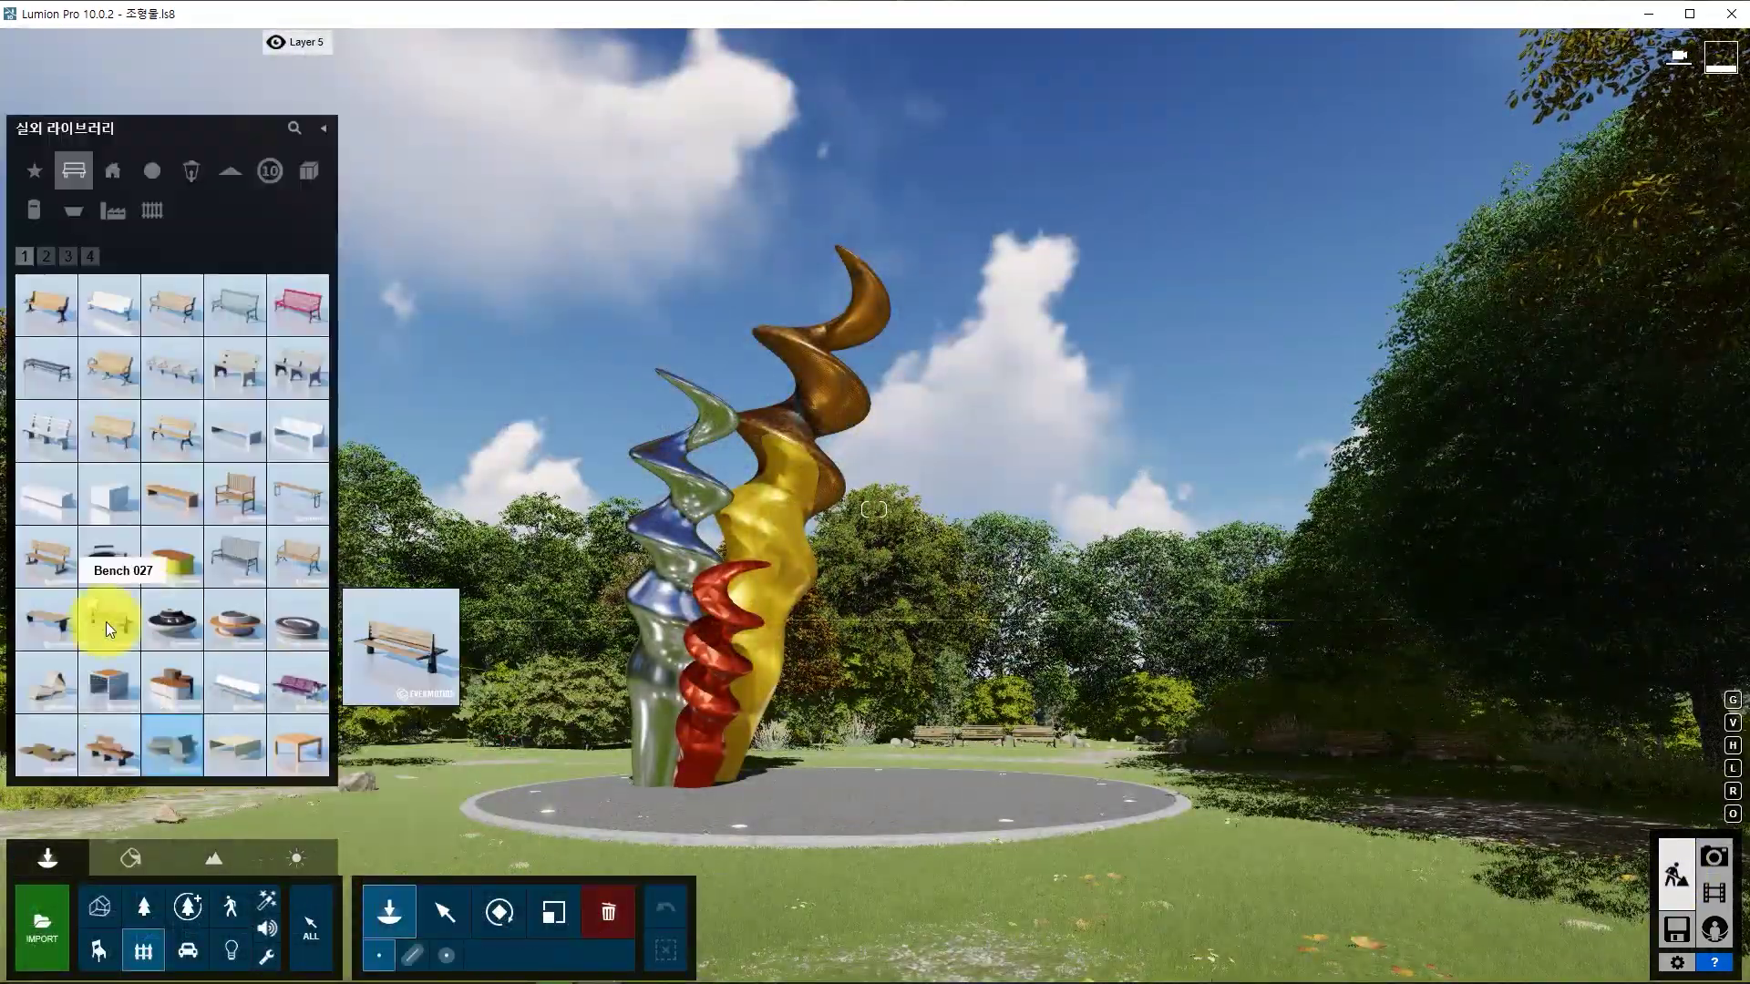
pyautogui.click(297, 557)
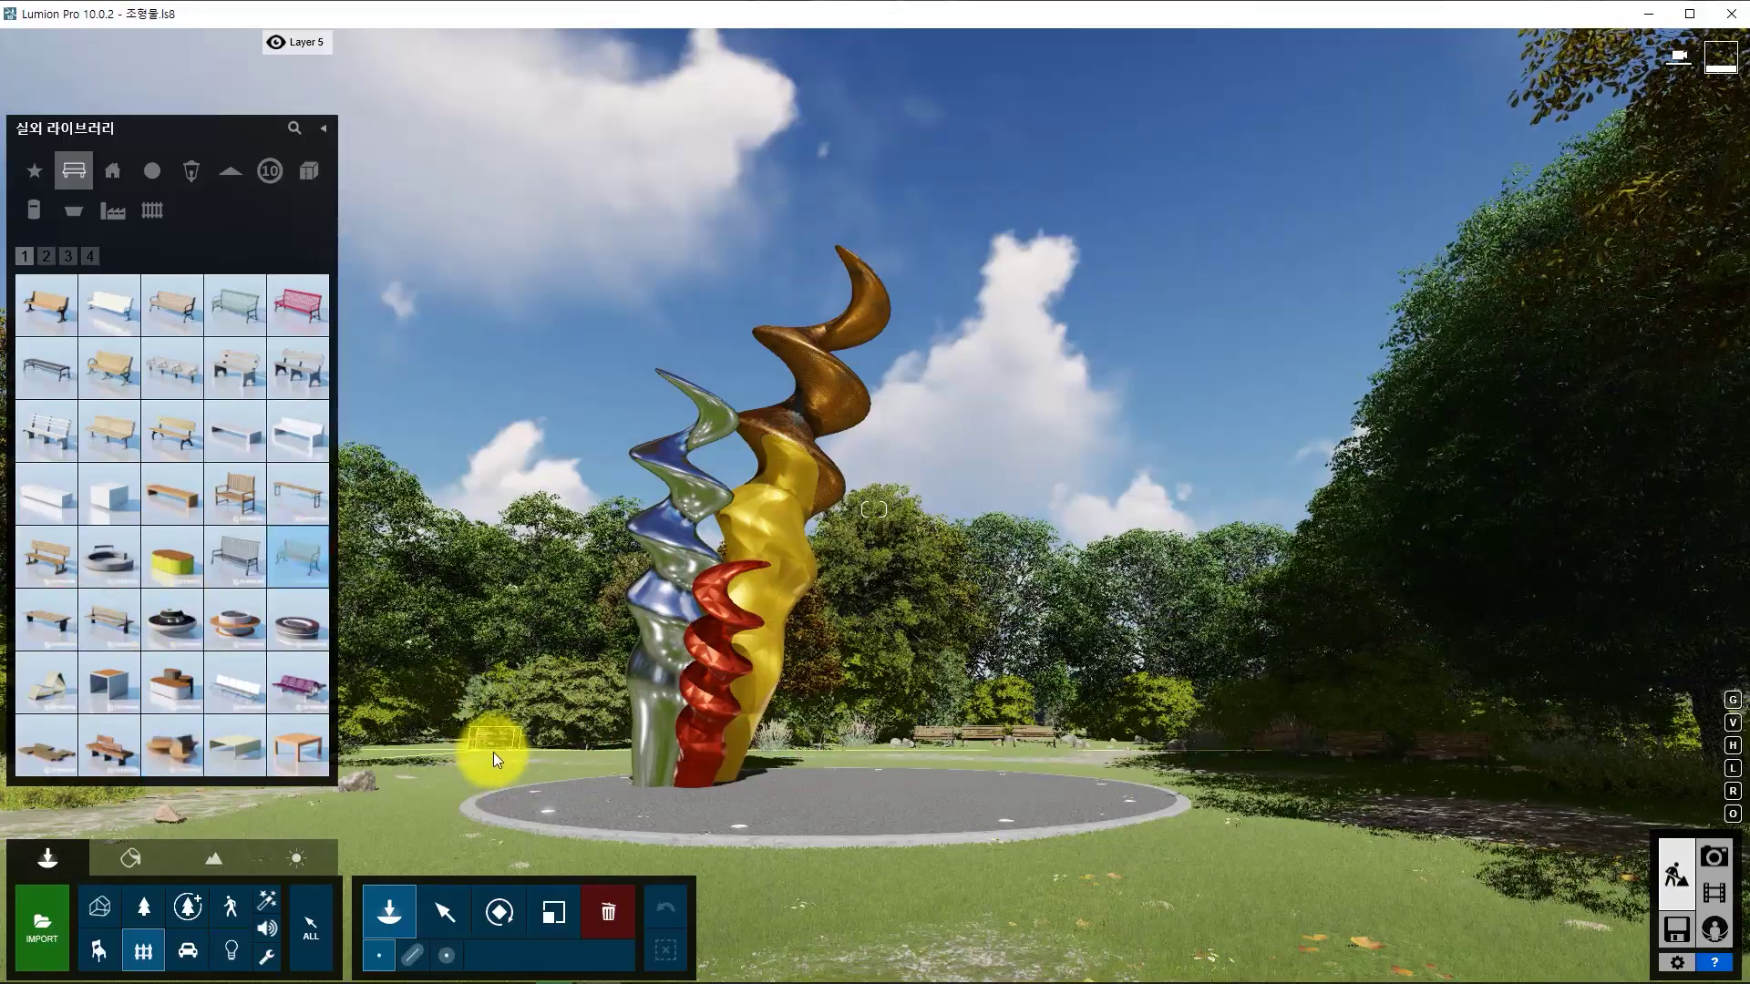
pyautogui.click(424, 758)
pyautogui.click(444, 912)
pyautogui.press('r')
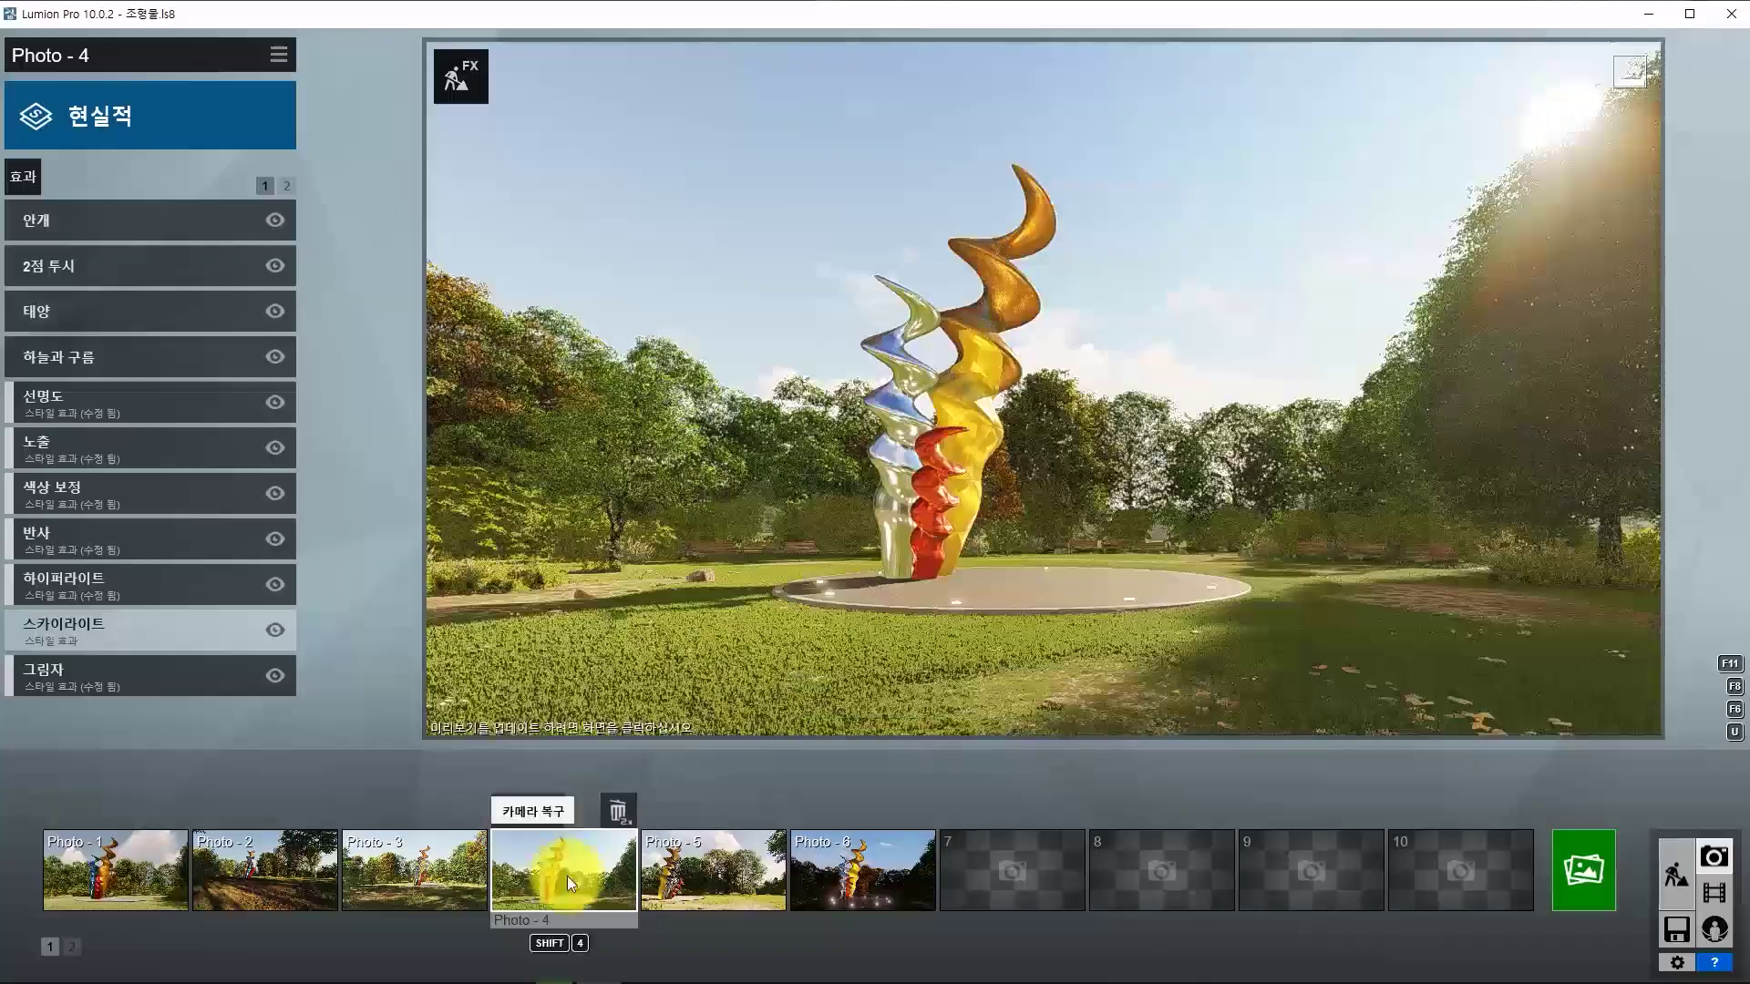
# Render Photo 4 at the 1920x1080 desktop size, overwriting the existing image file.
pyautogui.click(566, 877)
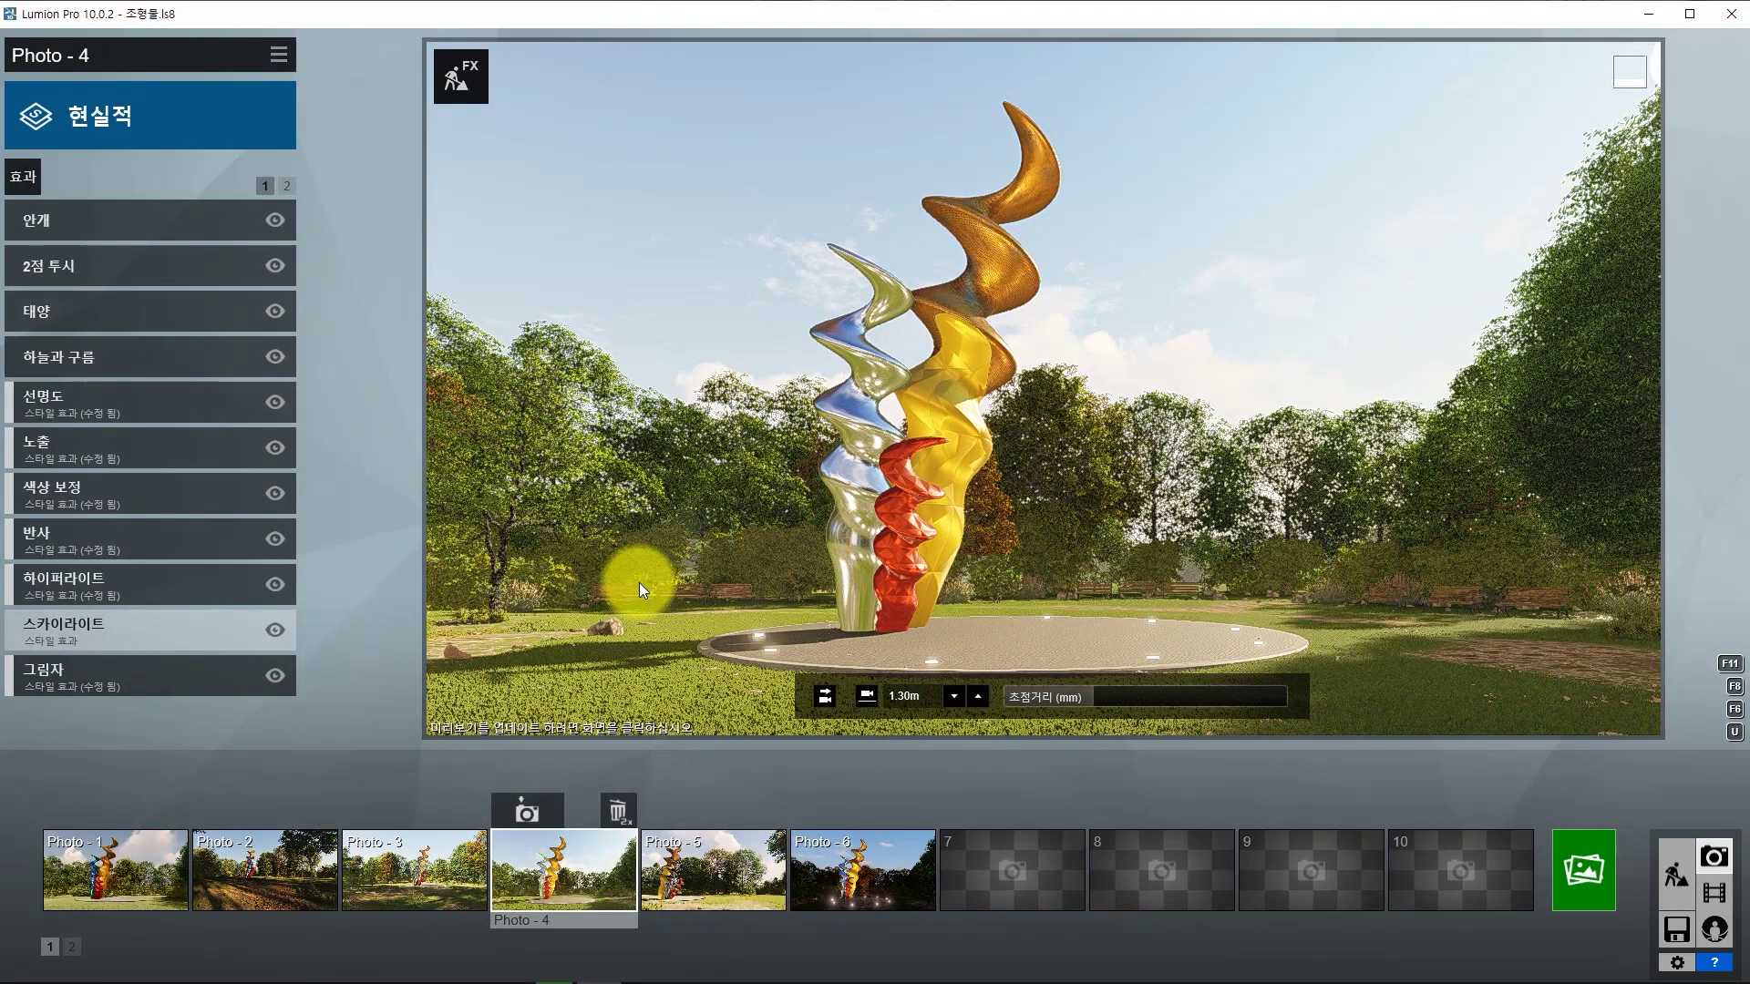
pyautogui.click(1583, 871)
pyautogui.click(760, 747)
pyautogui.click(1021, 492)
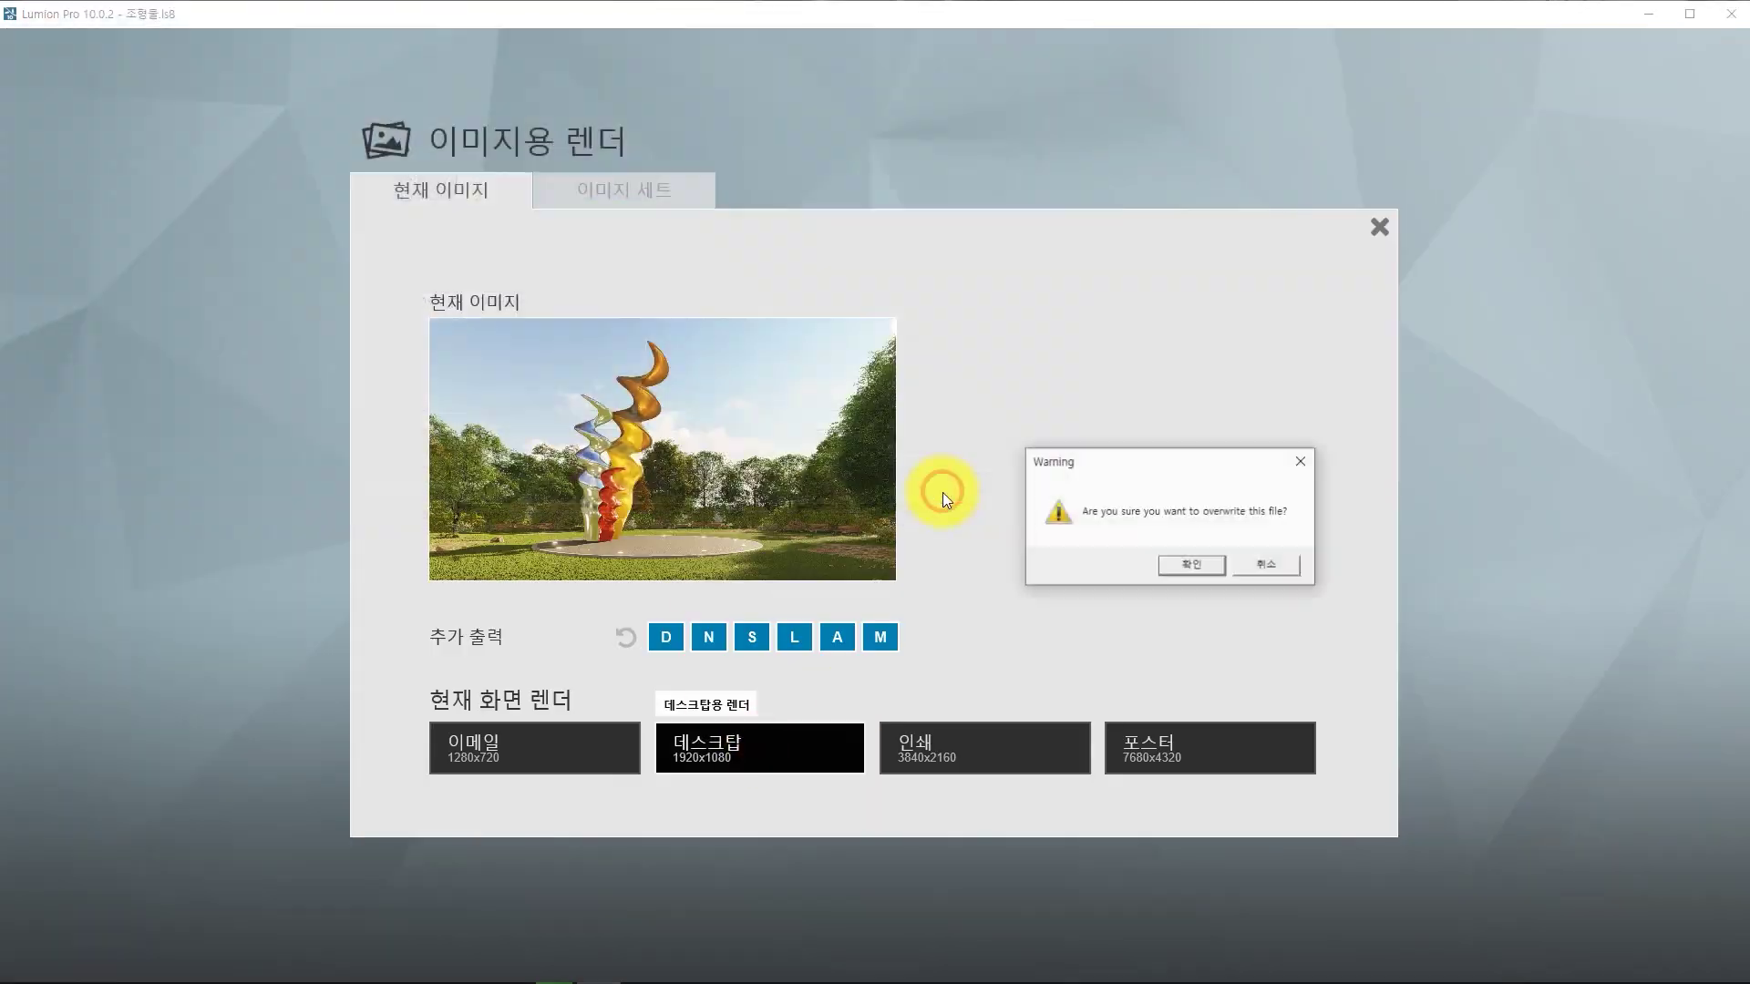
pyautogui.click(1192, 564)
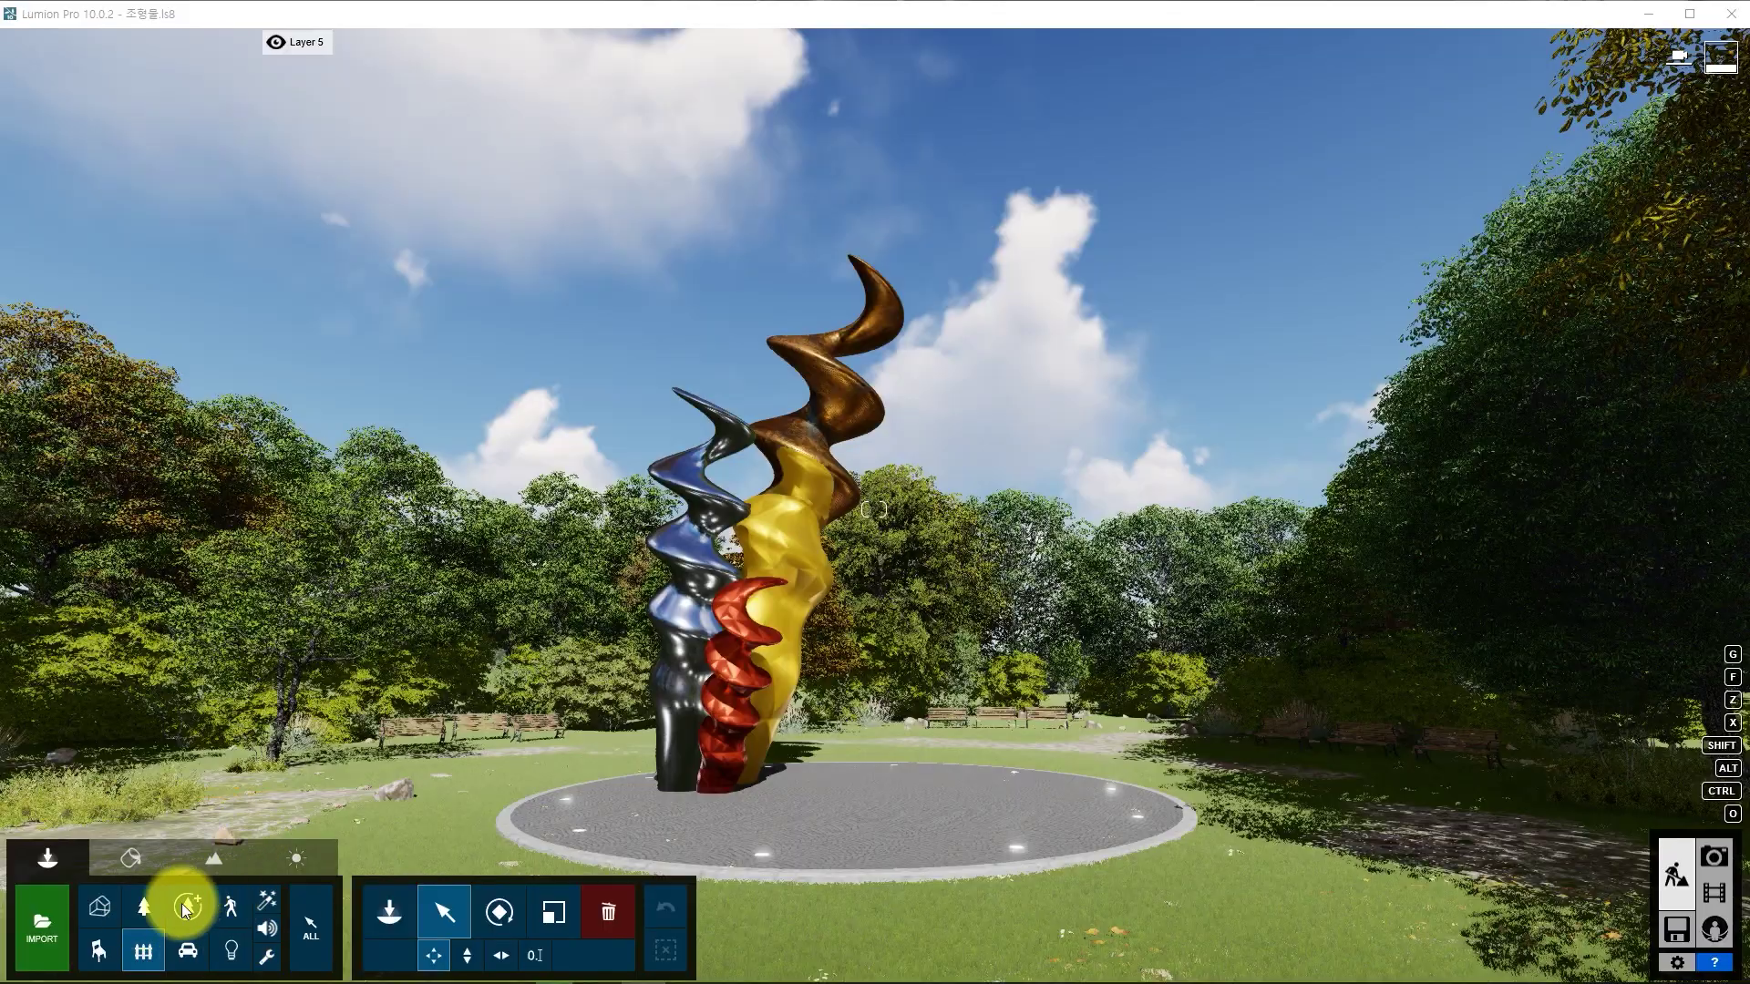
# Place tall street lamps from the outdoor library on the lawn around the sculpture platform.
pyautogui.click(381, 919)
pyautogui.click(188, 171)
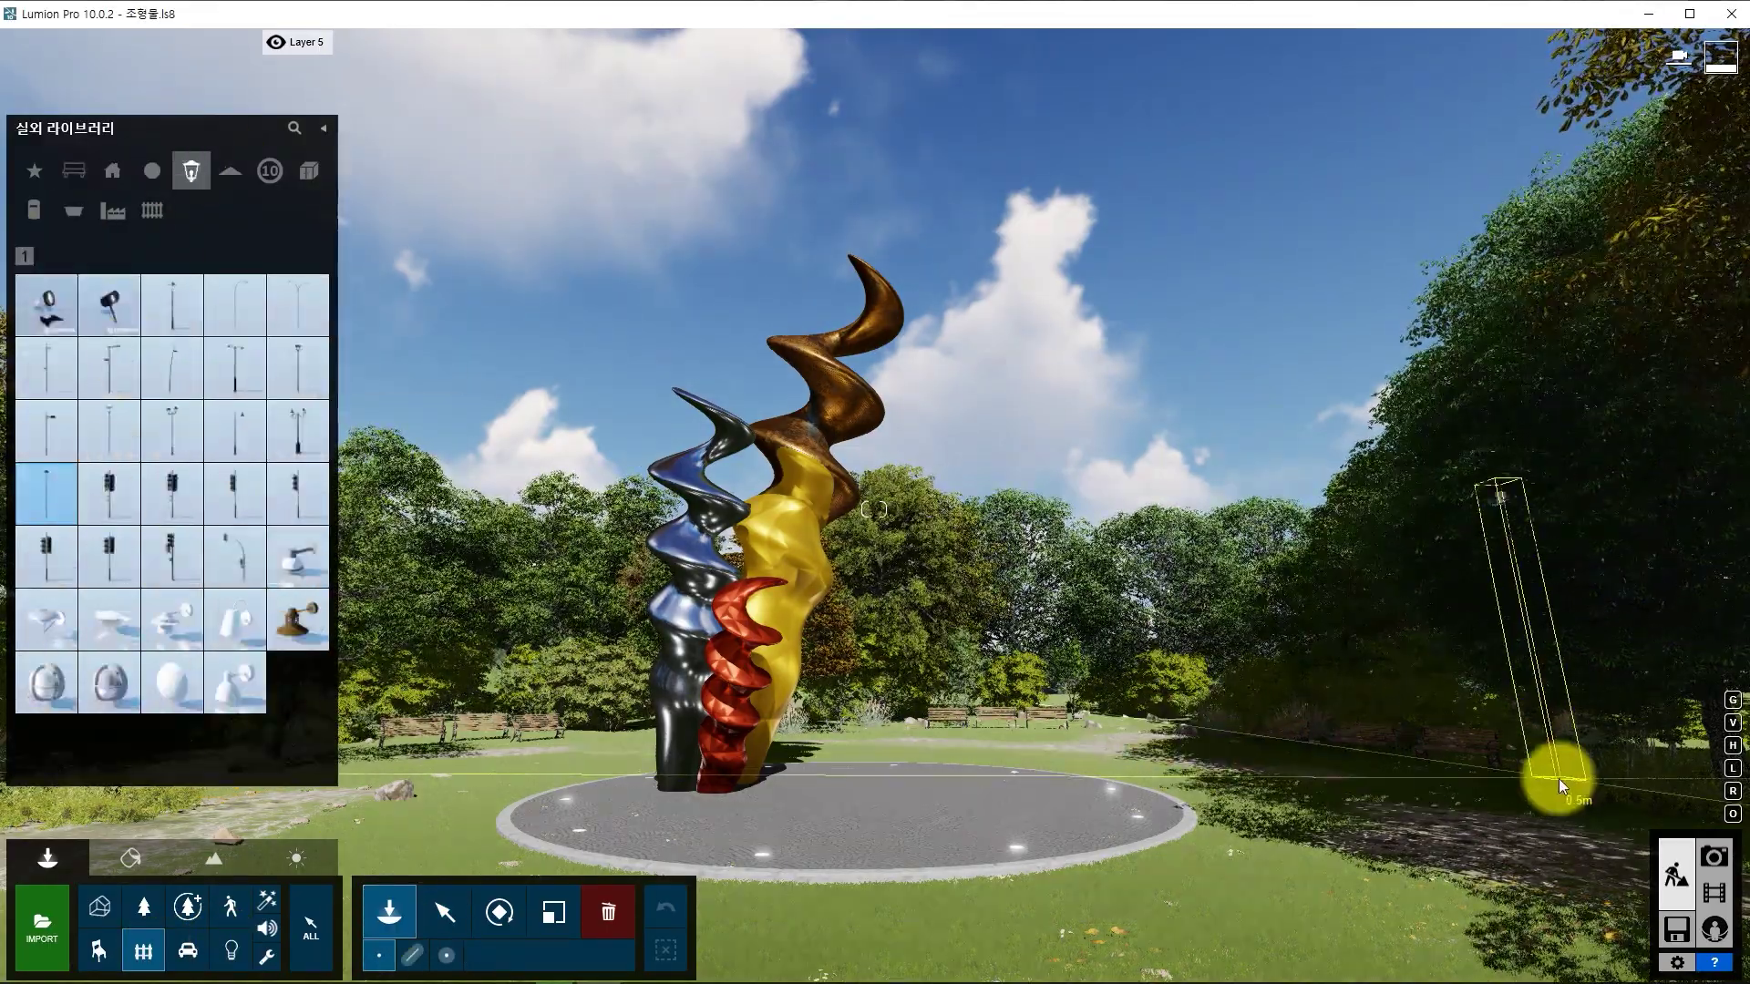
pyautogui.click(941, 771)
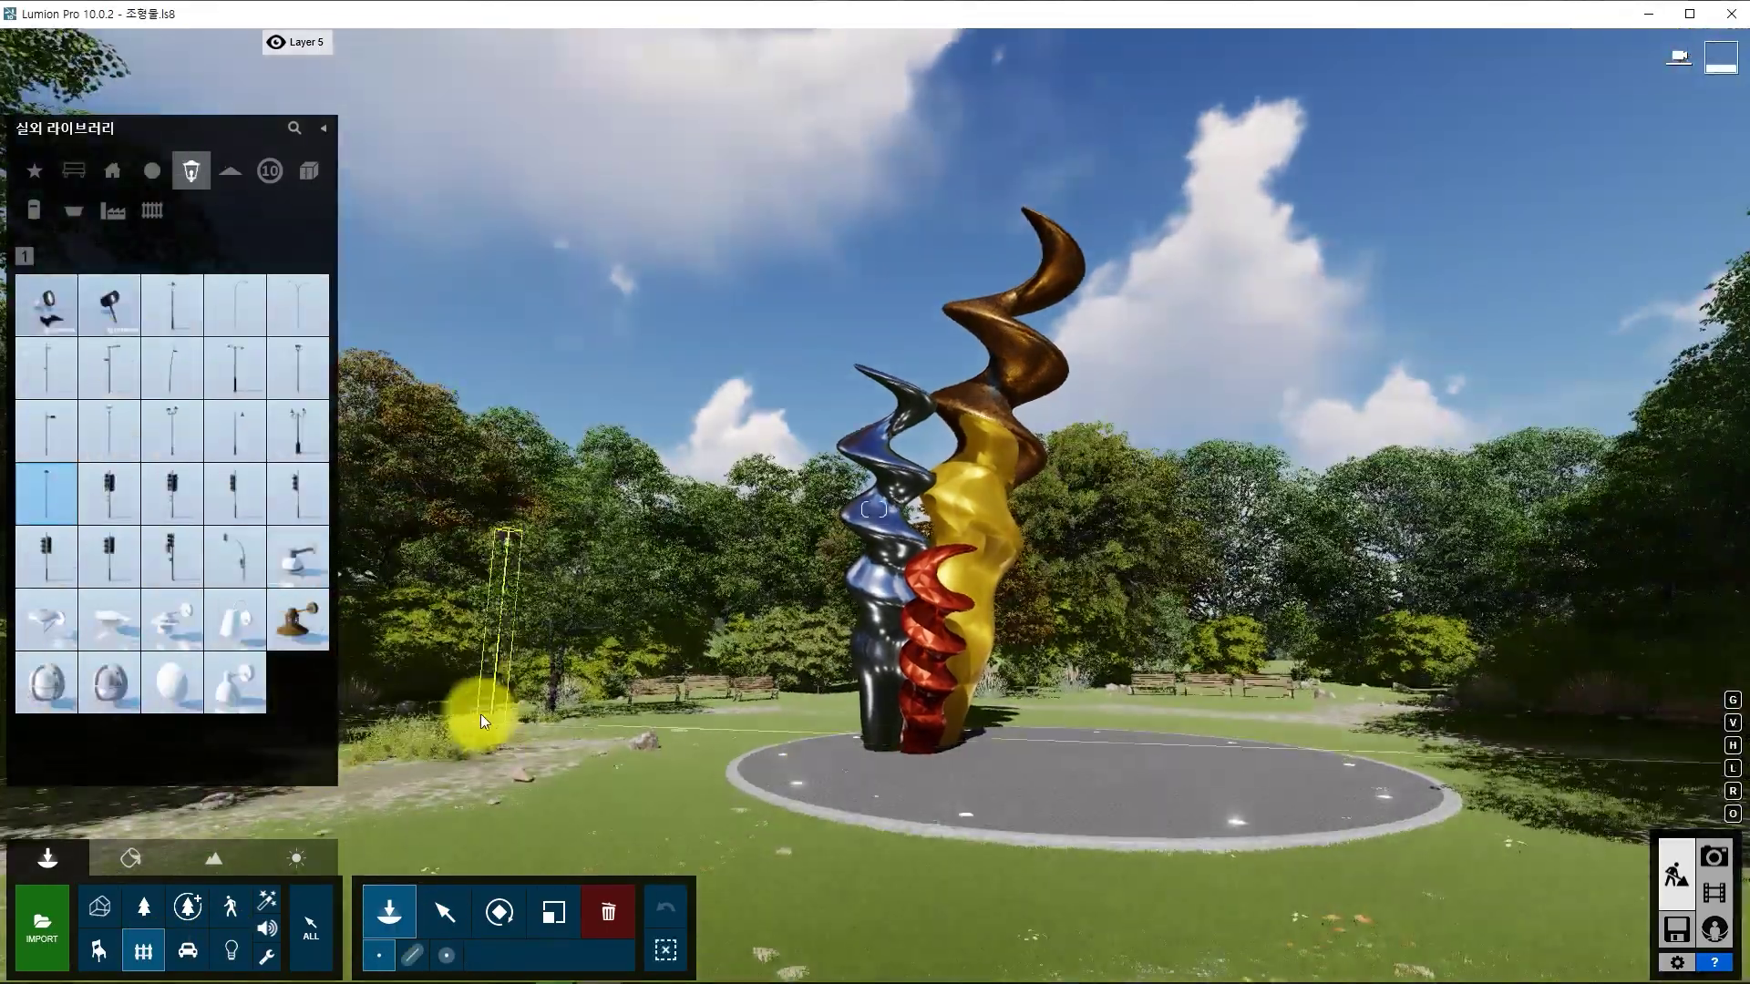
pyautogui.click(479, 714)
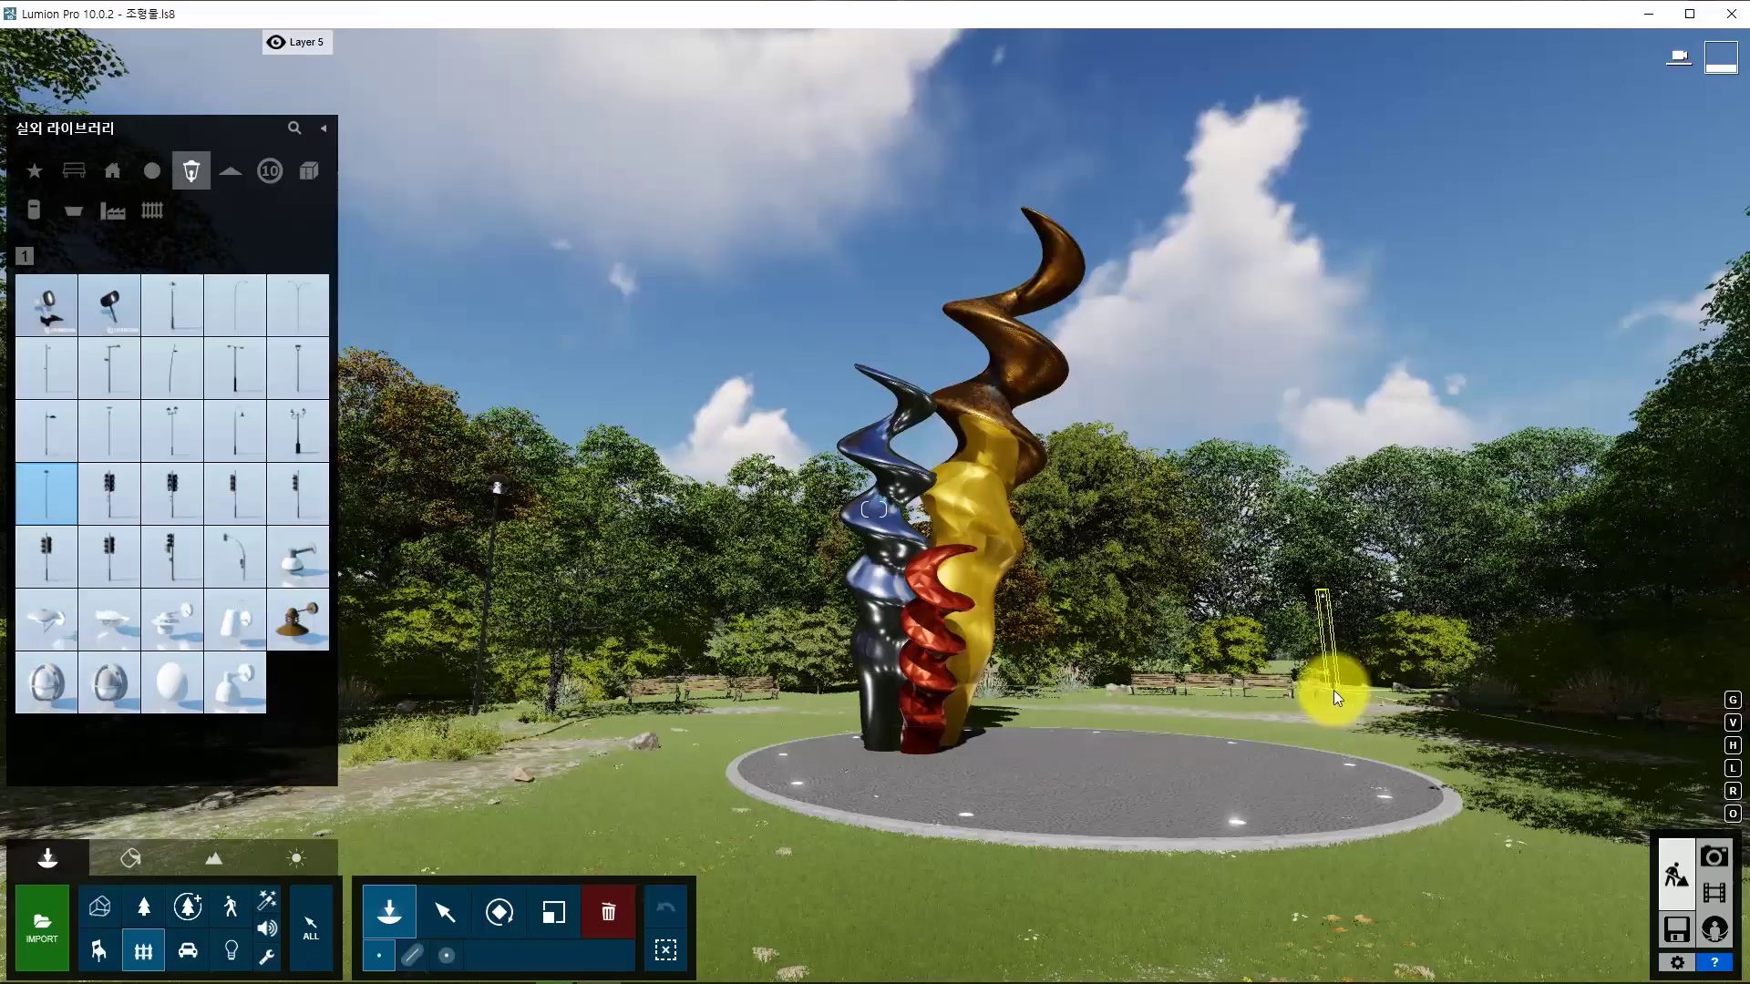
# Place Lamp25 spotlights at the heads of the new street lamps.
pyautogui.click(231, 951)
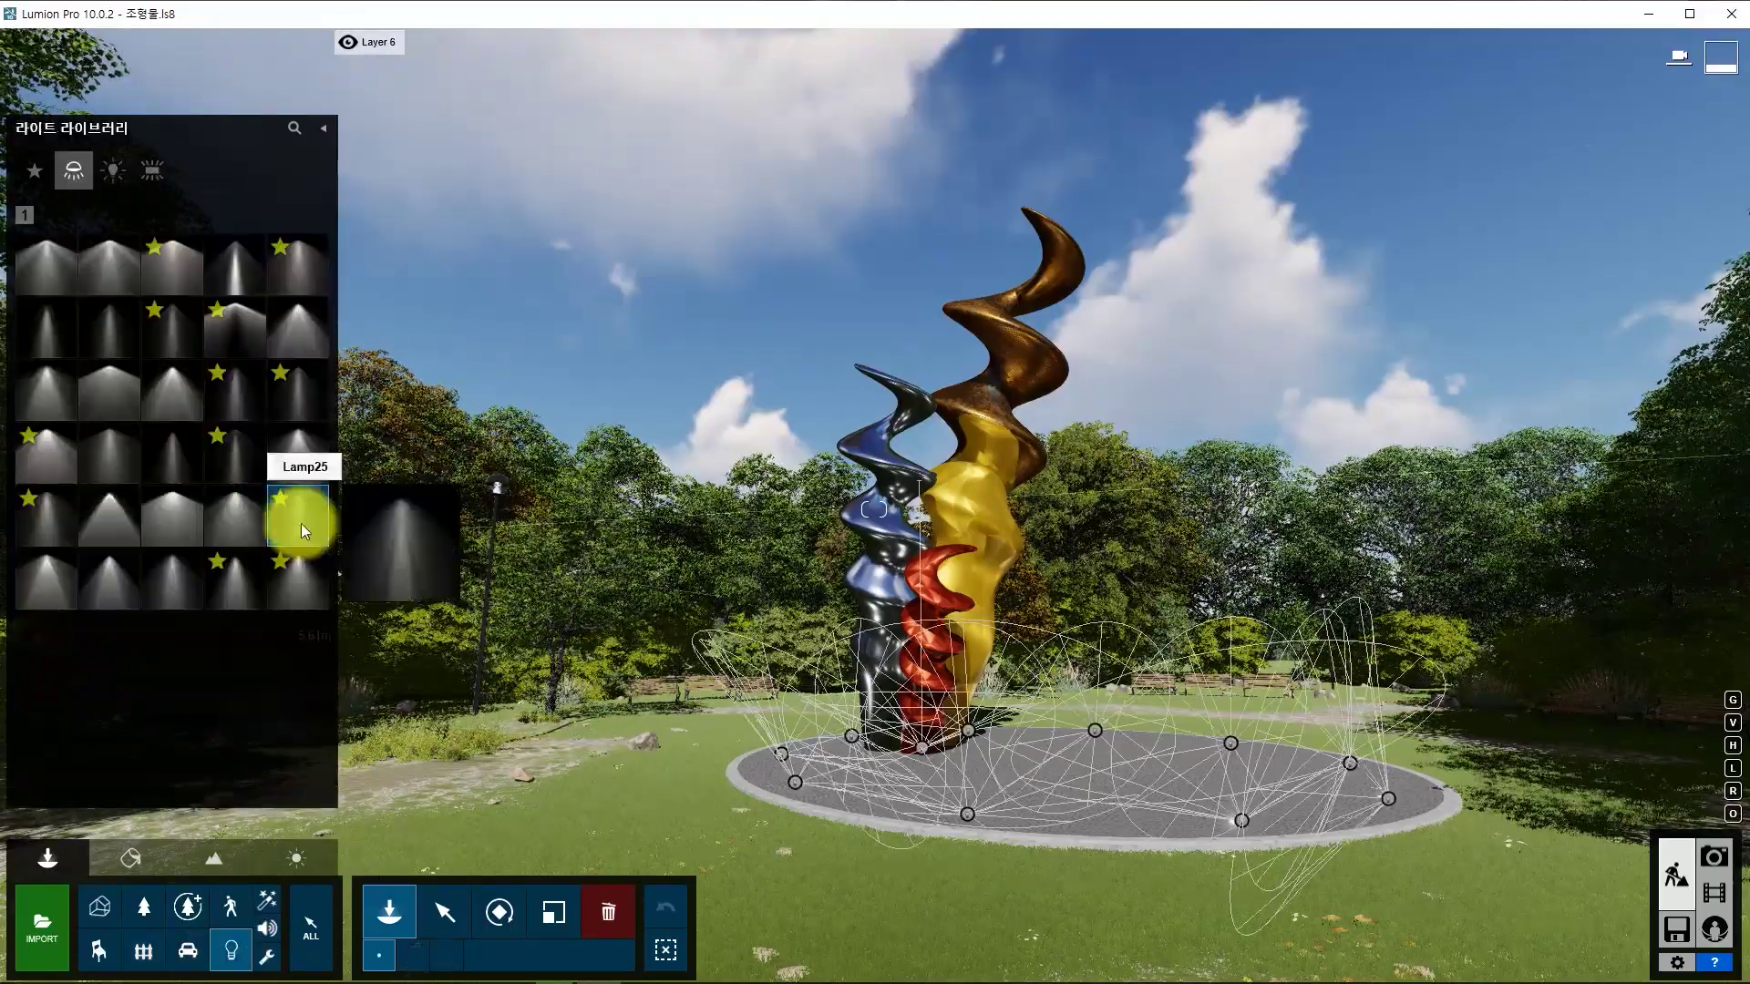
pyautogui.click(293, 500)
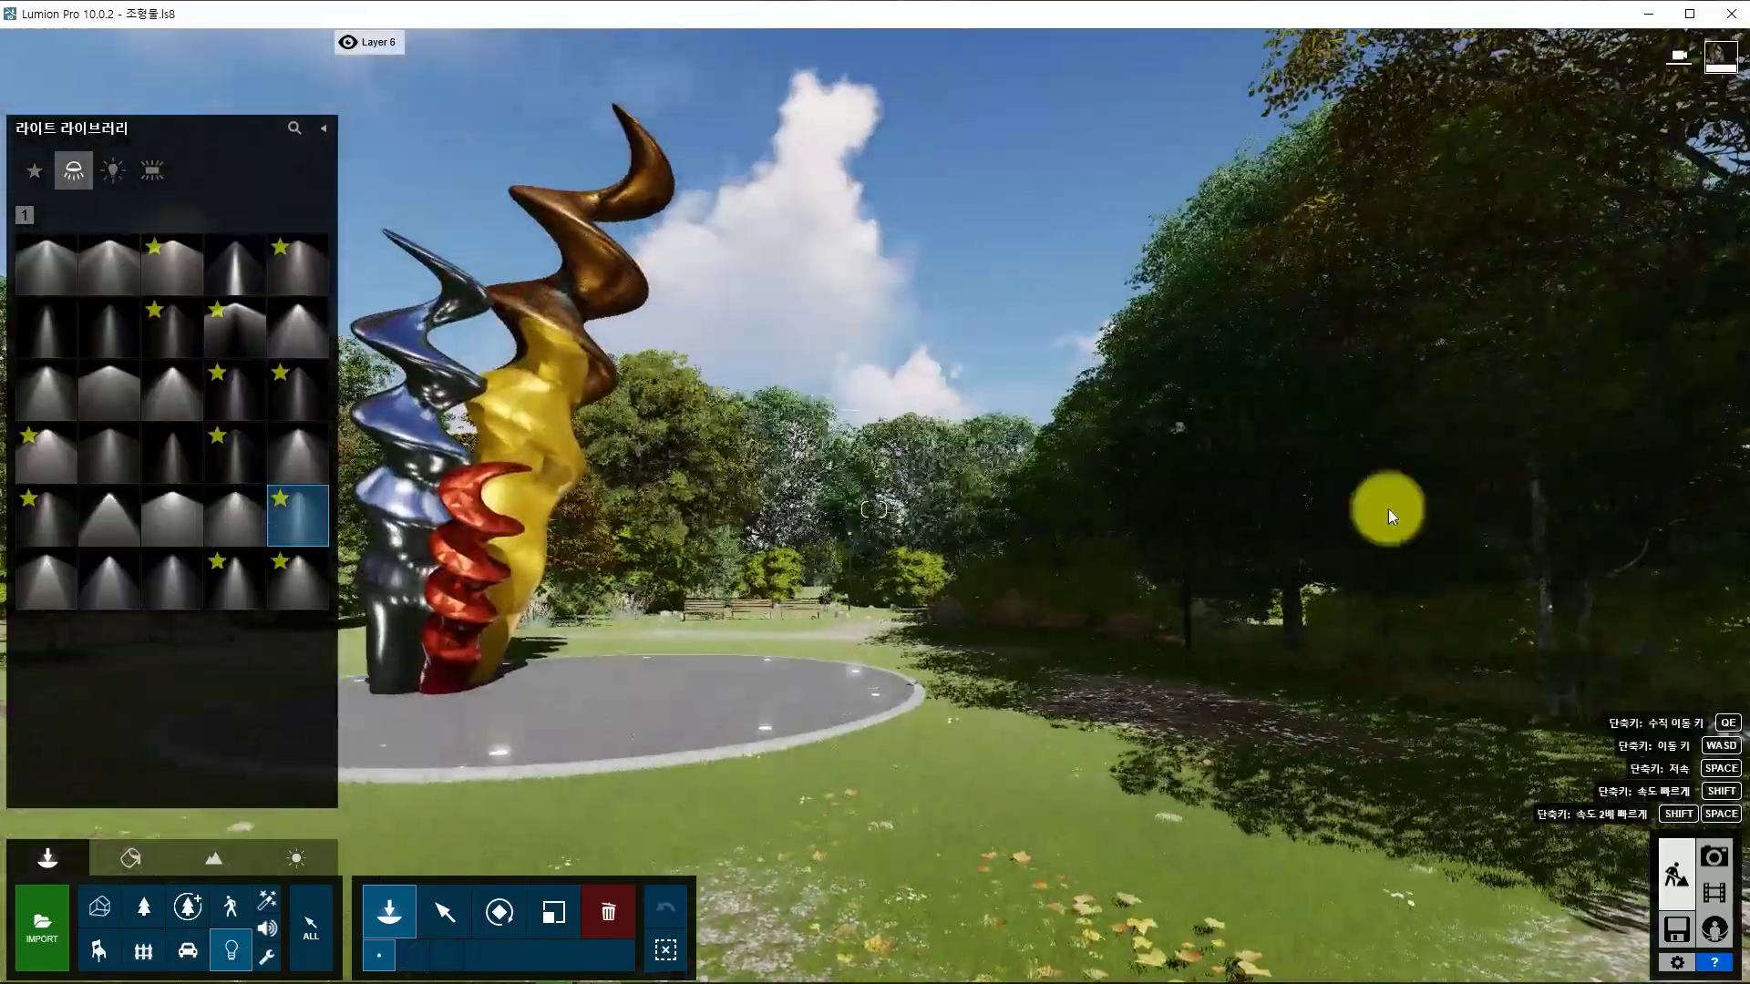
pyautogui.click(1180, 429)
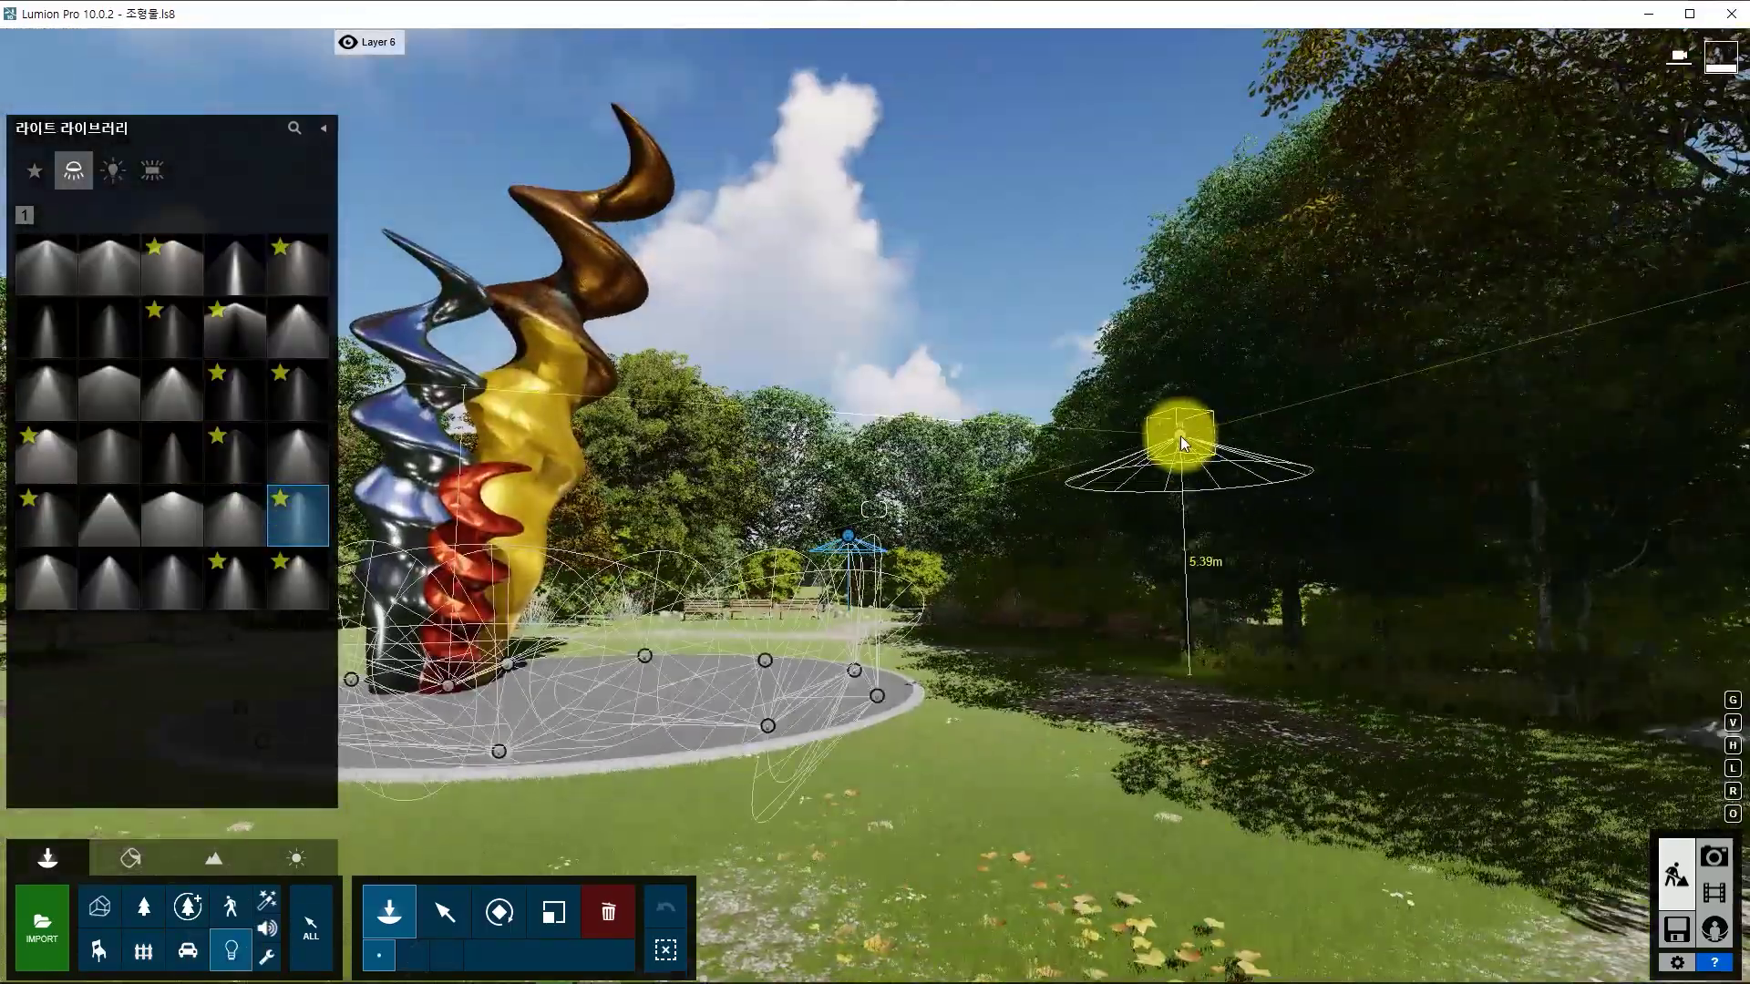
# Render Photo 6 at the 1920x1080 desktop size as NIGHT2.jpg, overwriting the existing file.
pyautogui.click(1692, 856)
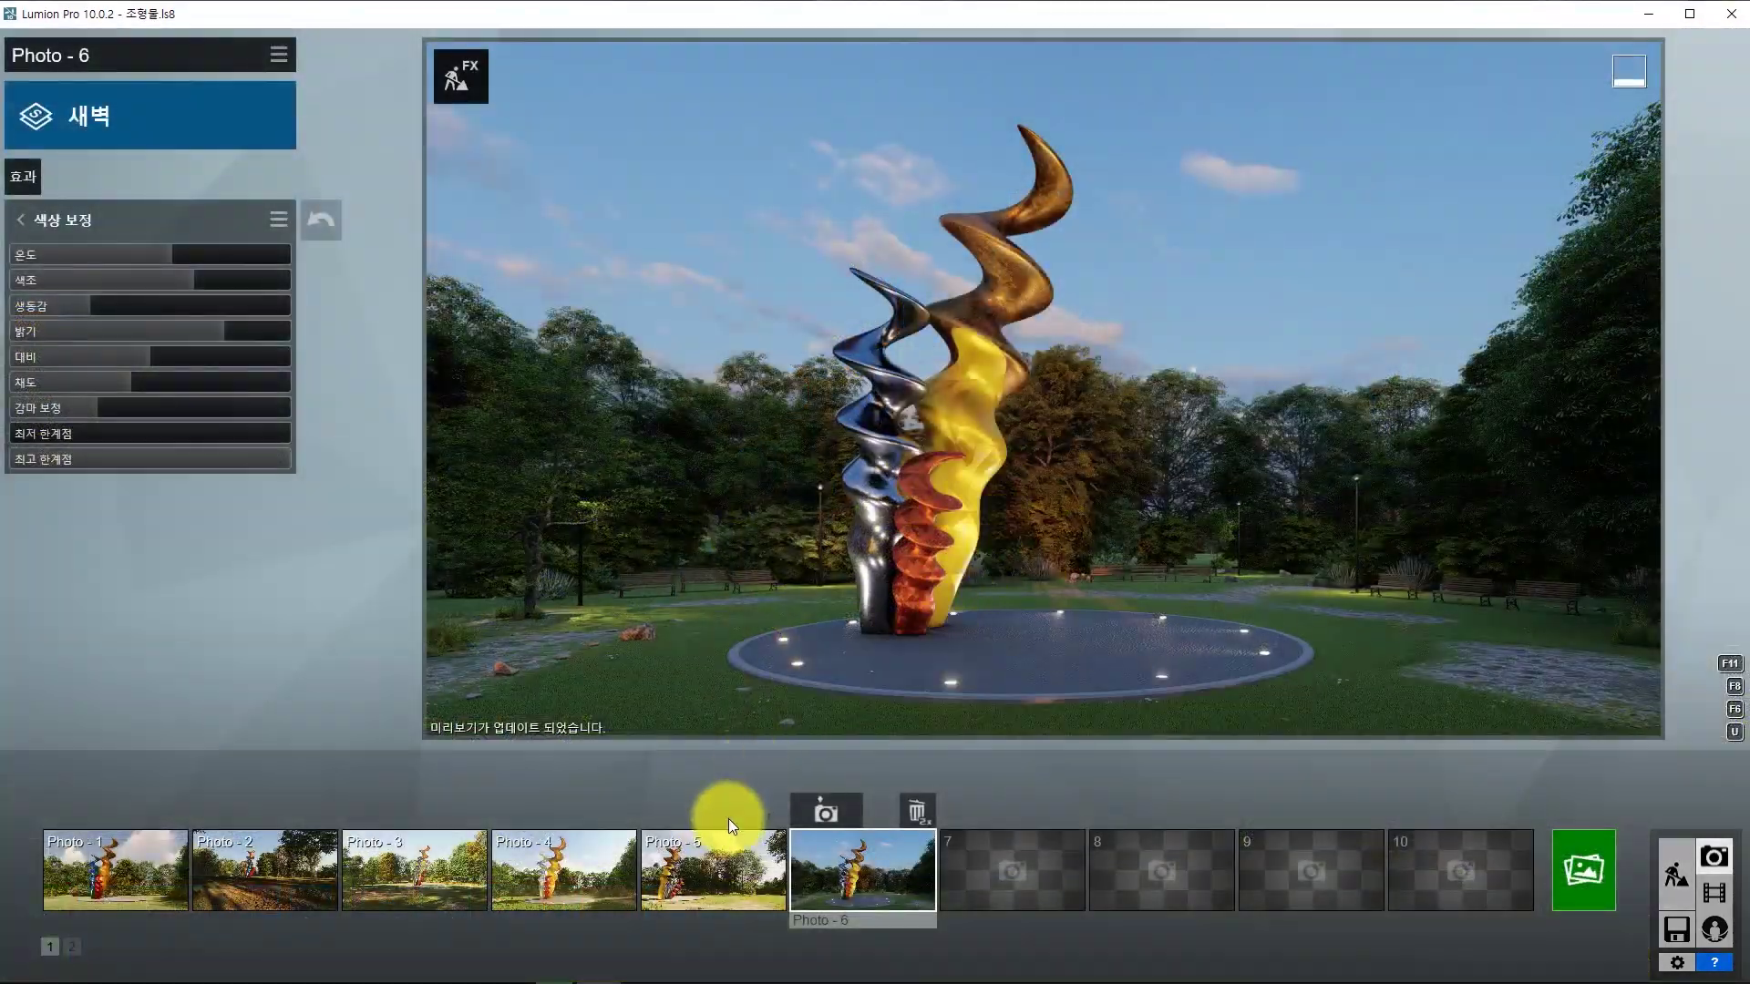
pyautogui.click(1578, 873)
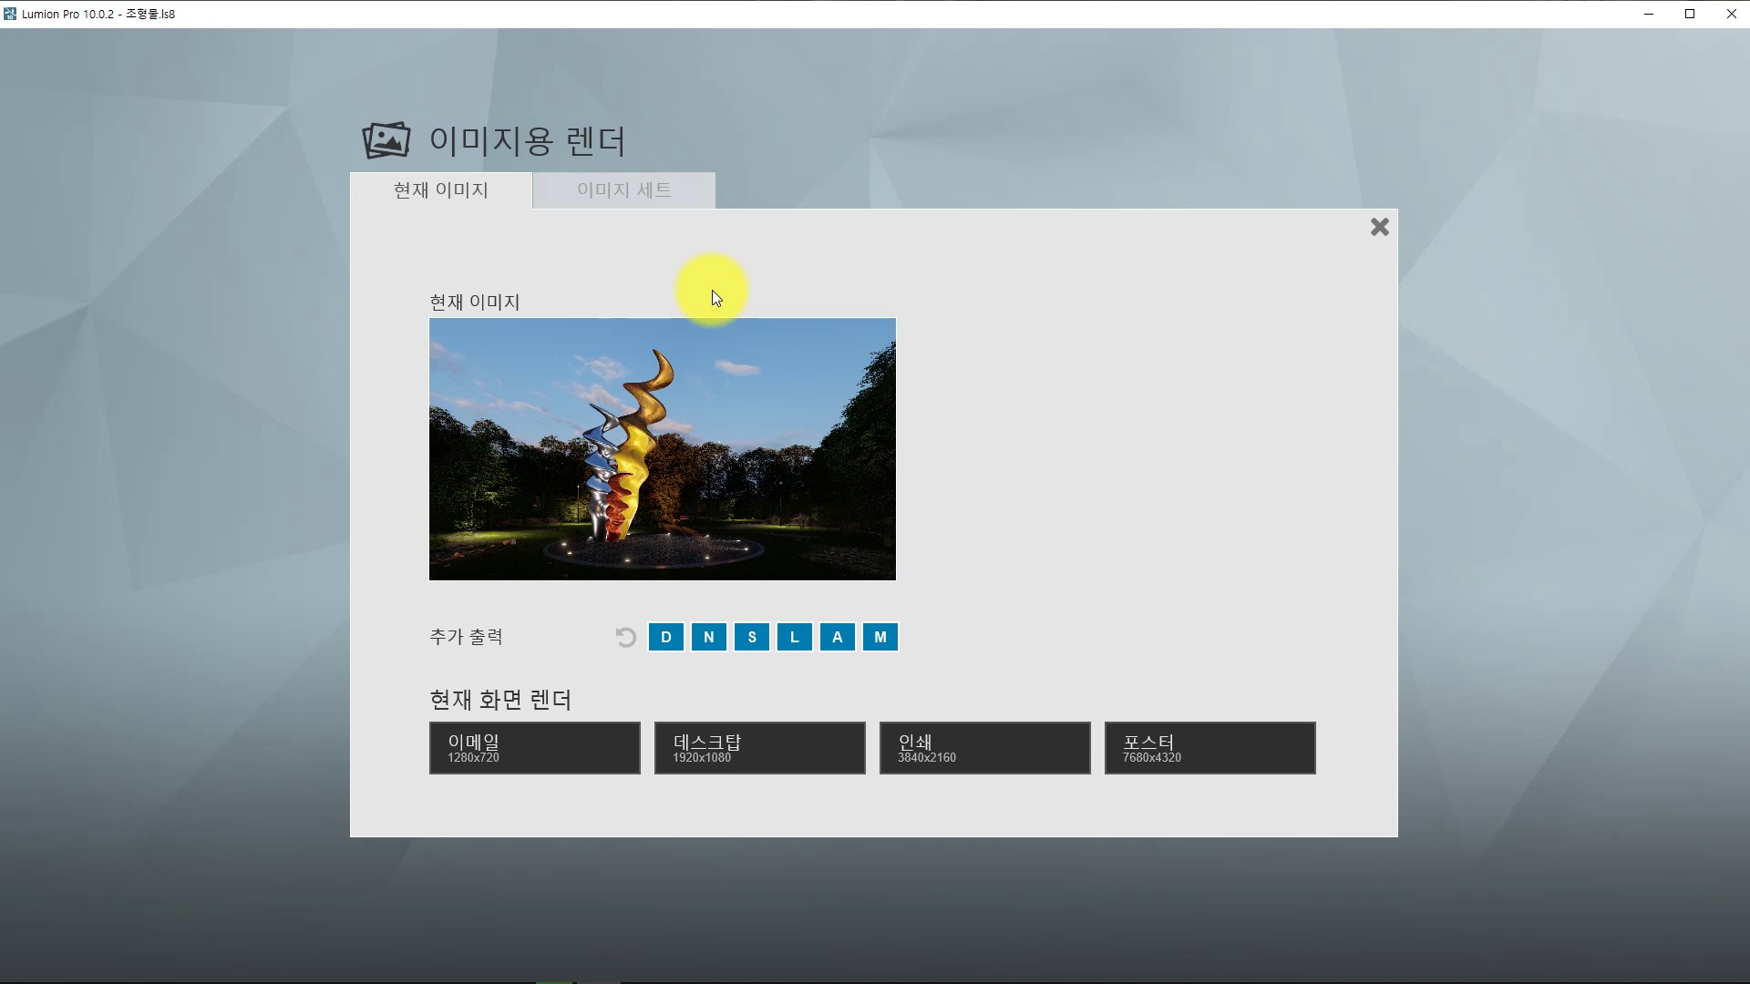
pyautogui.click(730, 750)
pyautogui.click(793, 287)
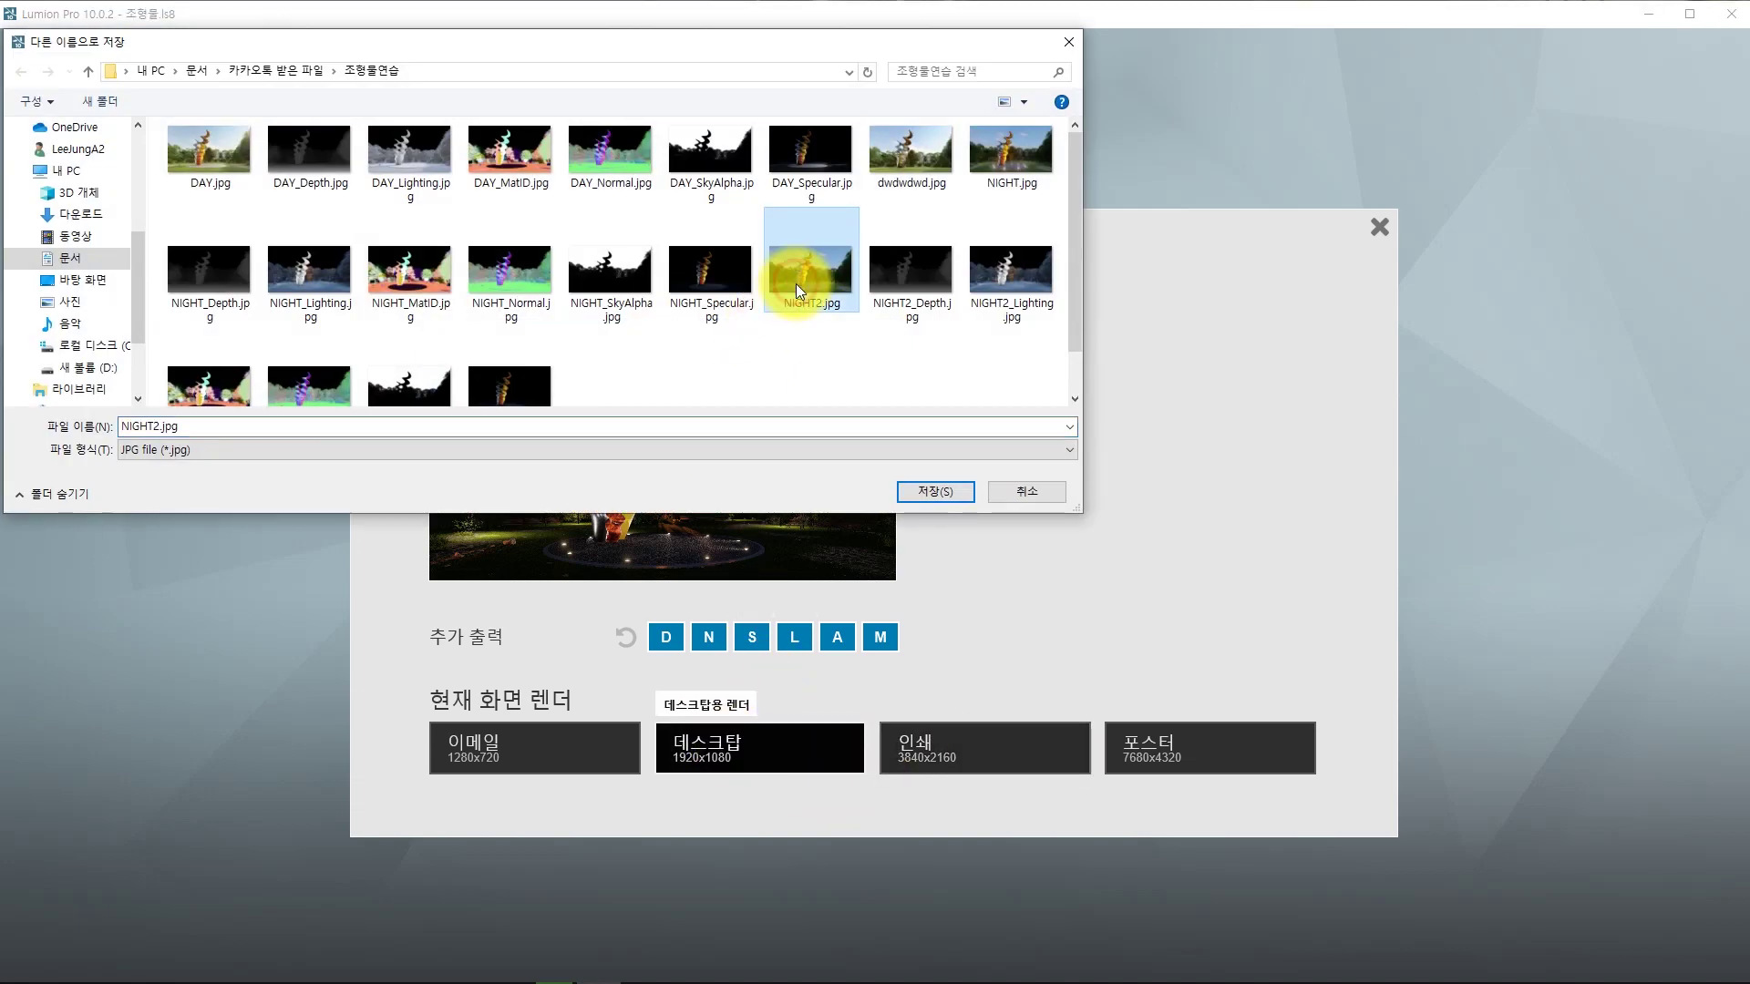
pyautogui.click(955, 492)
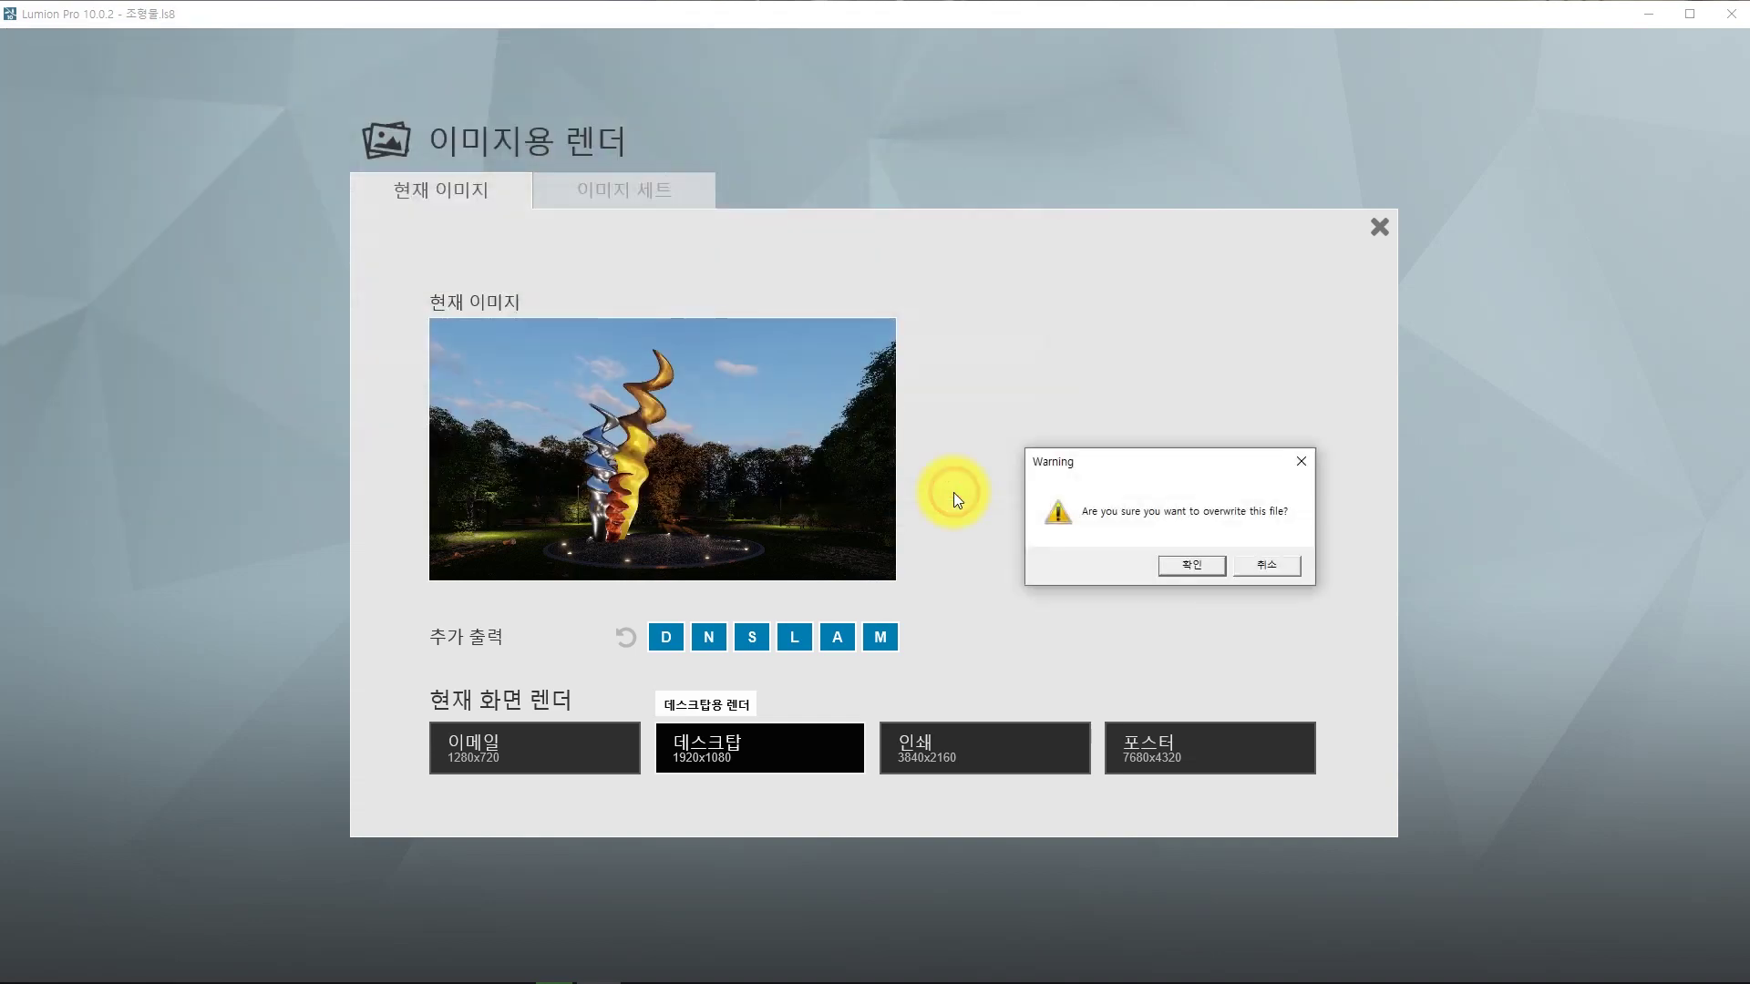
pyautogui.click(1185, 566)
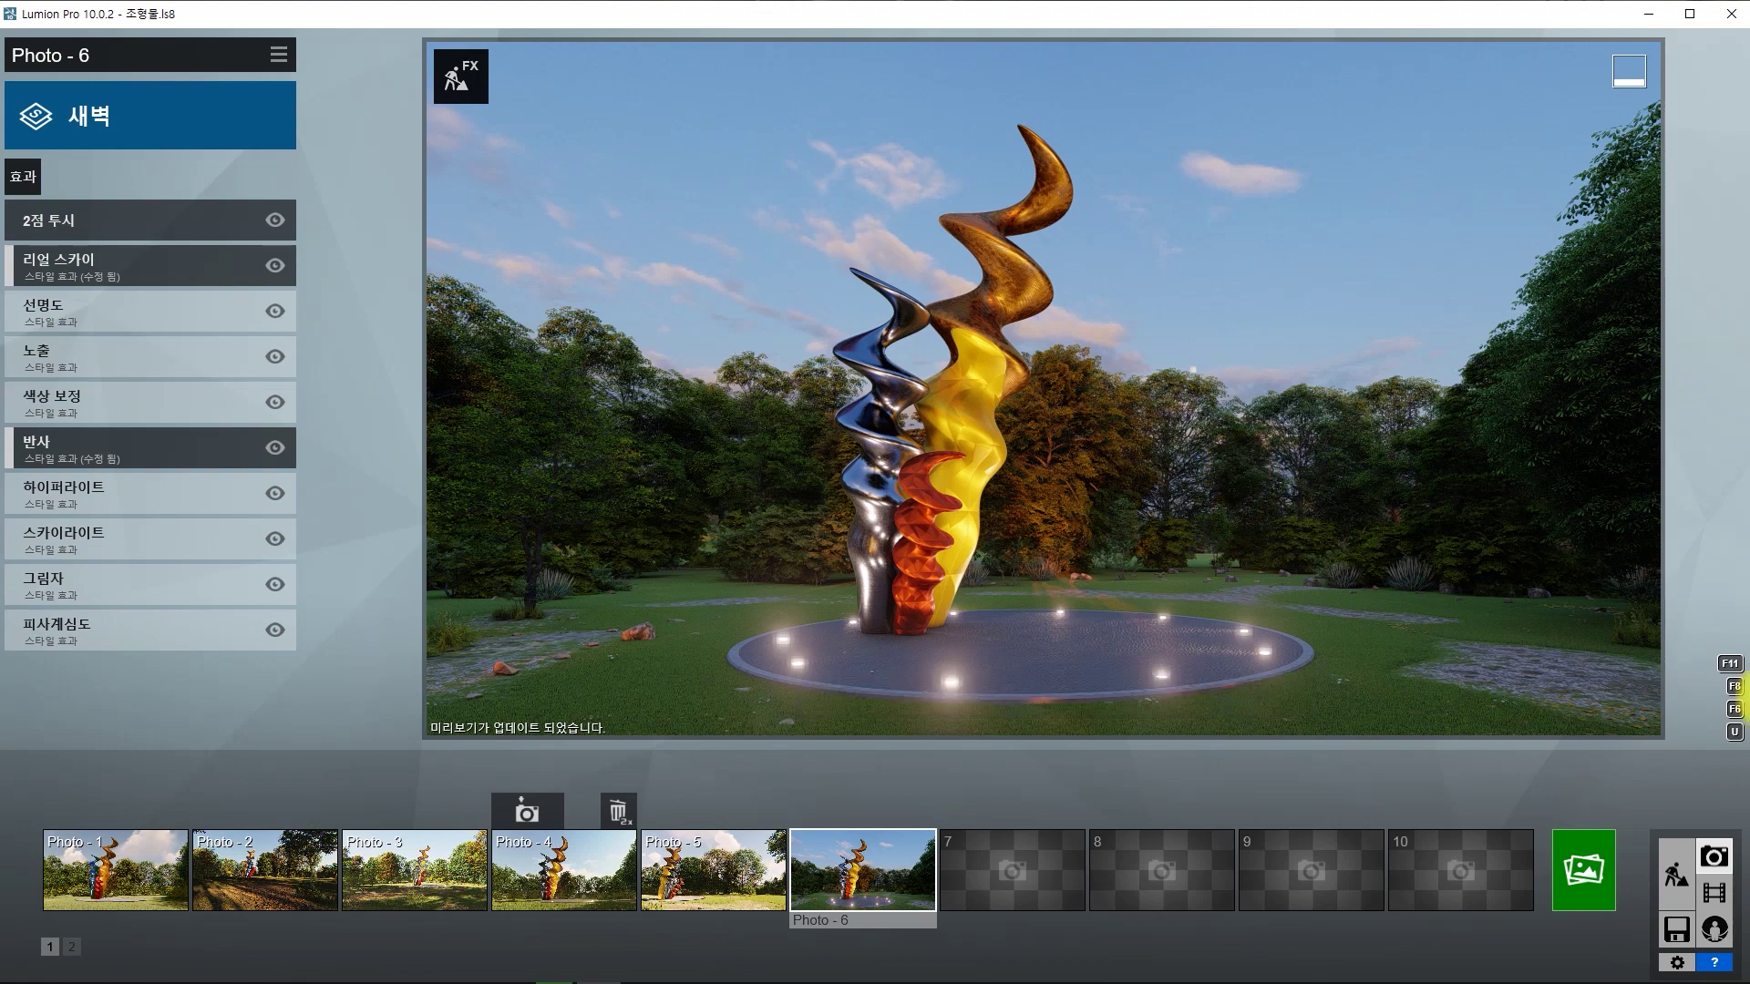
pyautogui.click(1583, 870)
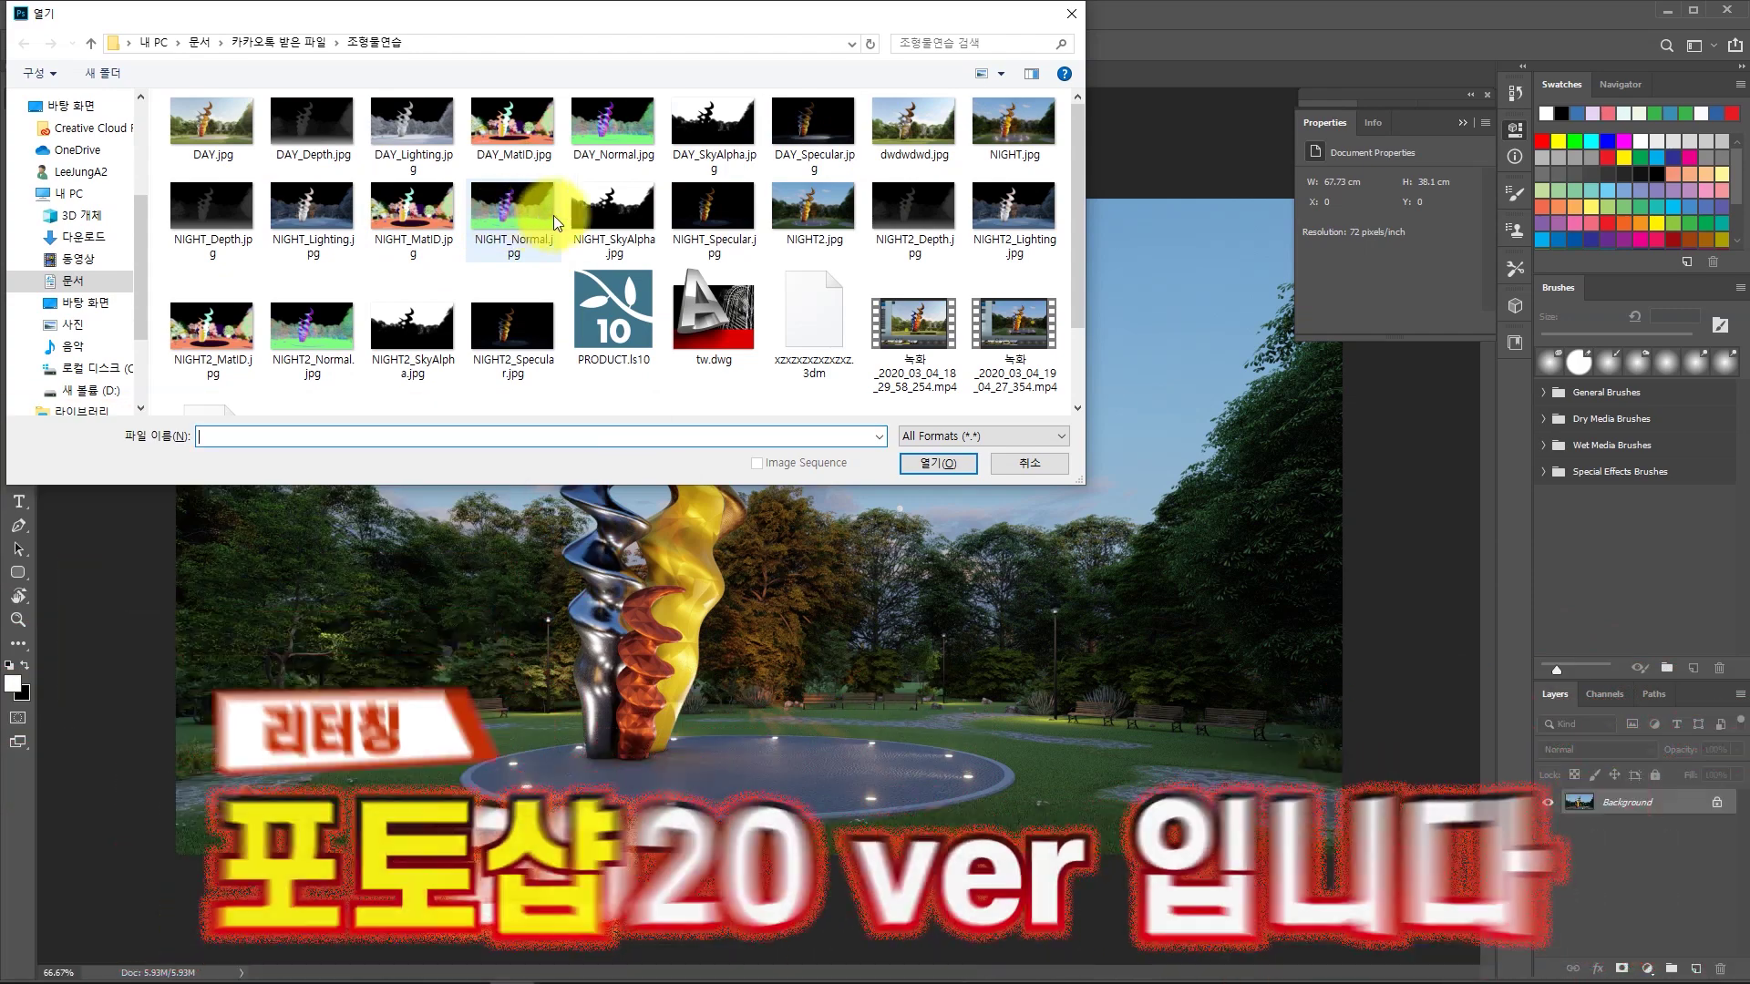
# Switch to Photoshop, open NIGHT_SkyAlpha.jpg from the render folder, and check its channels.
pyautogui.click(625, 215)
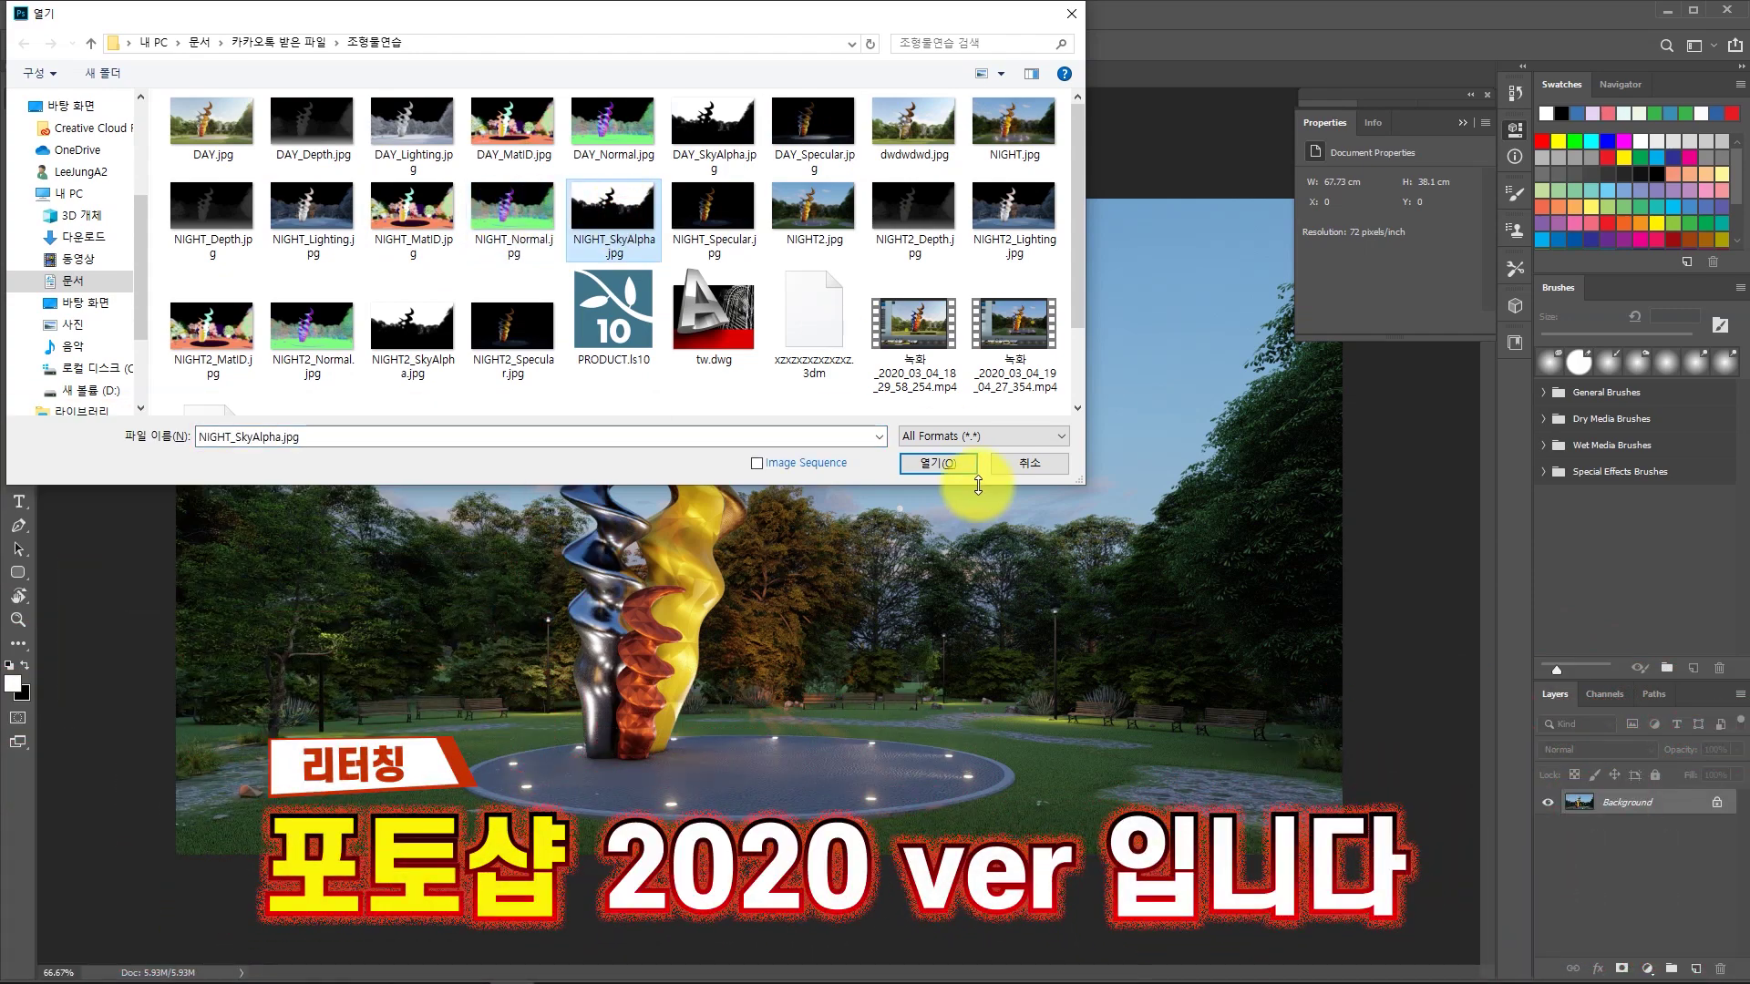
pyautogui.click(954, 469)
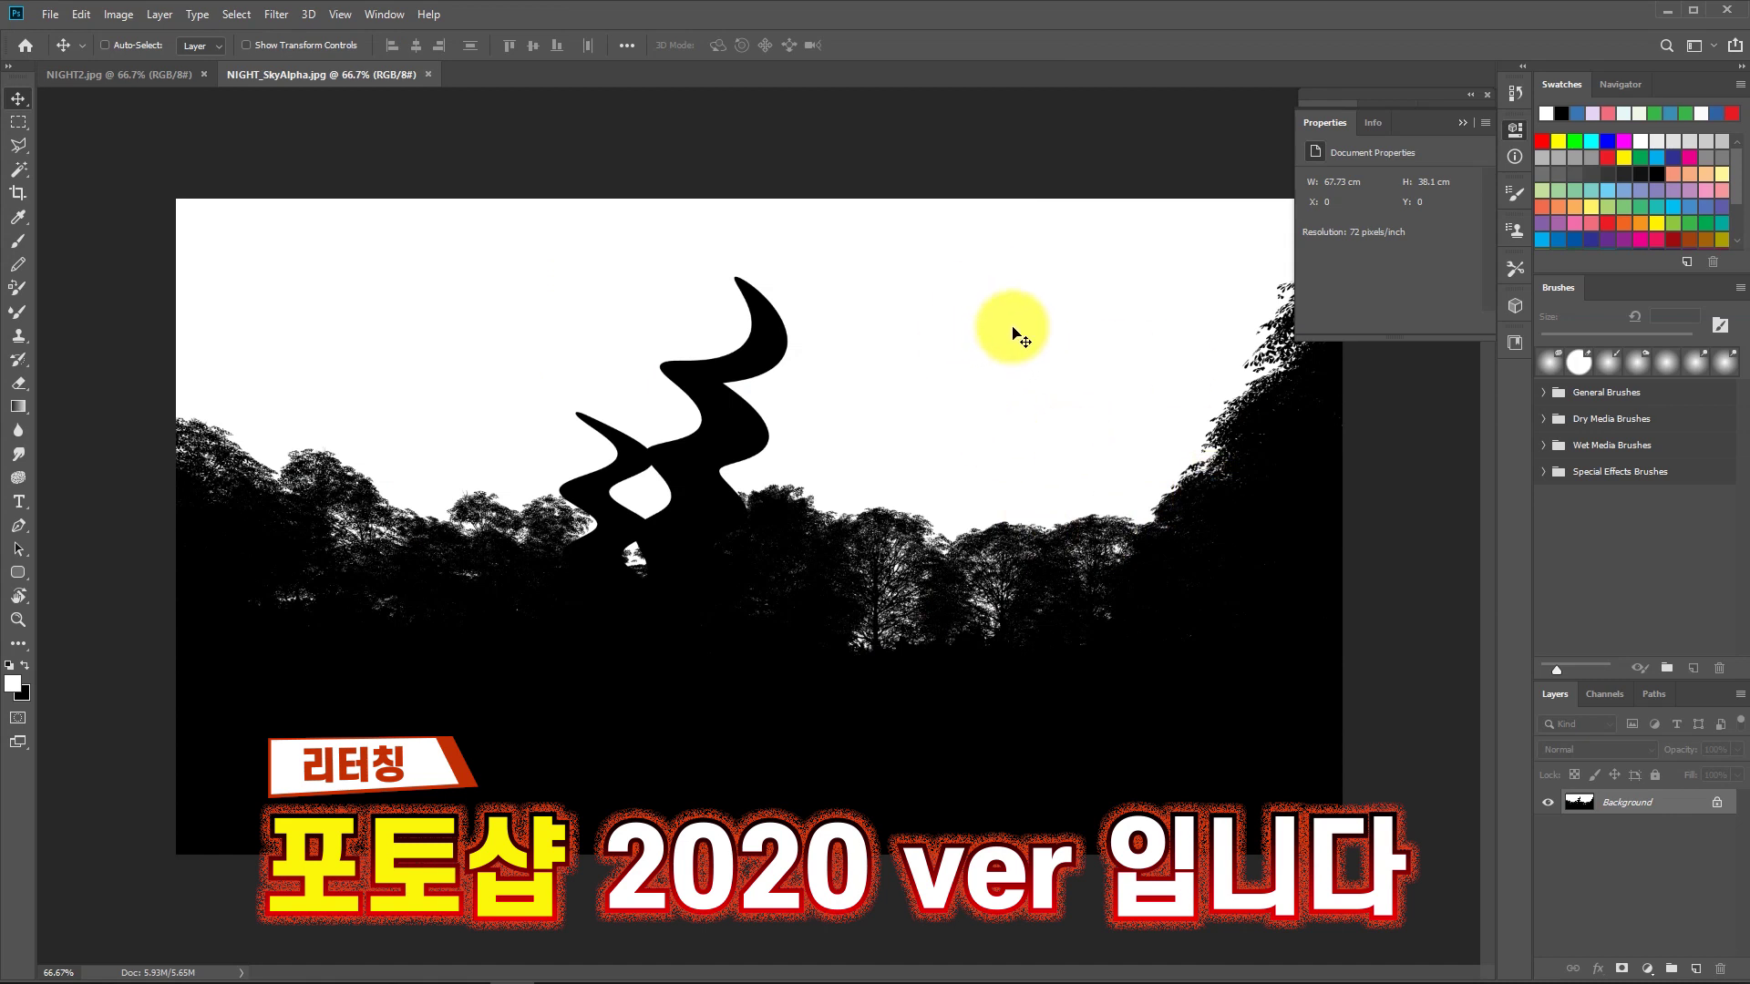
pyautogui.click(1606, 695)
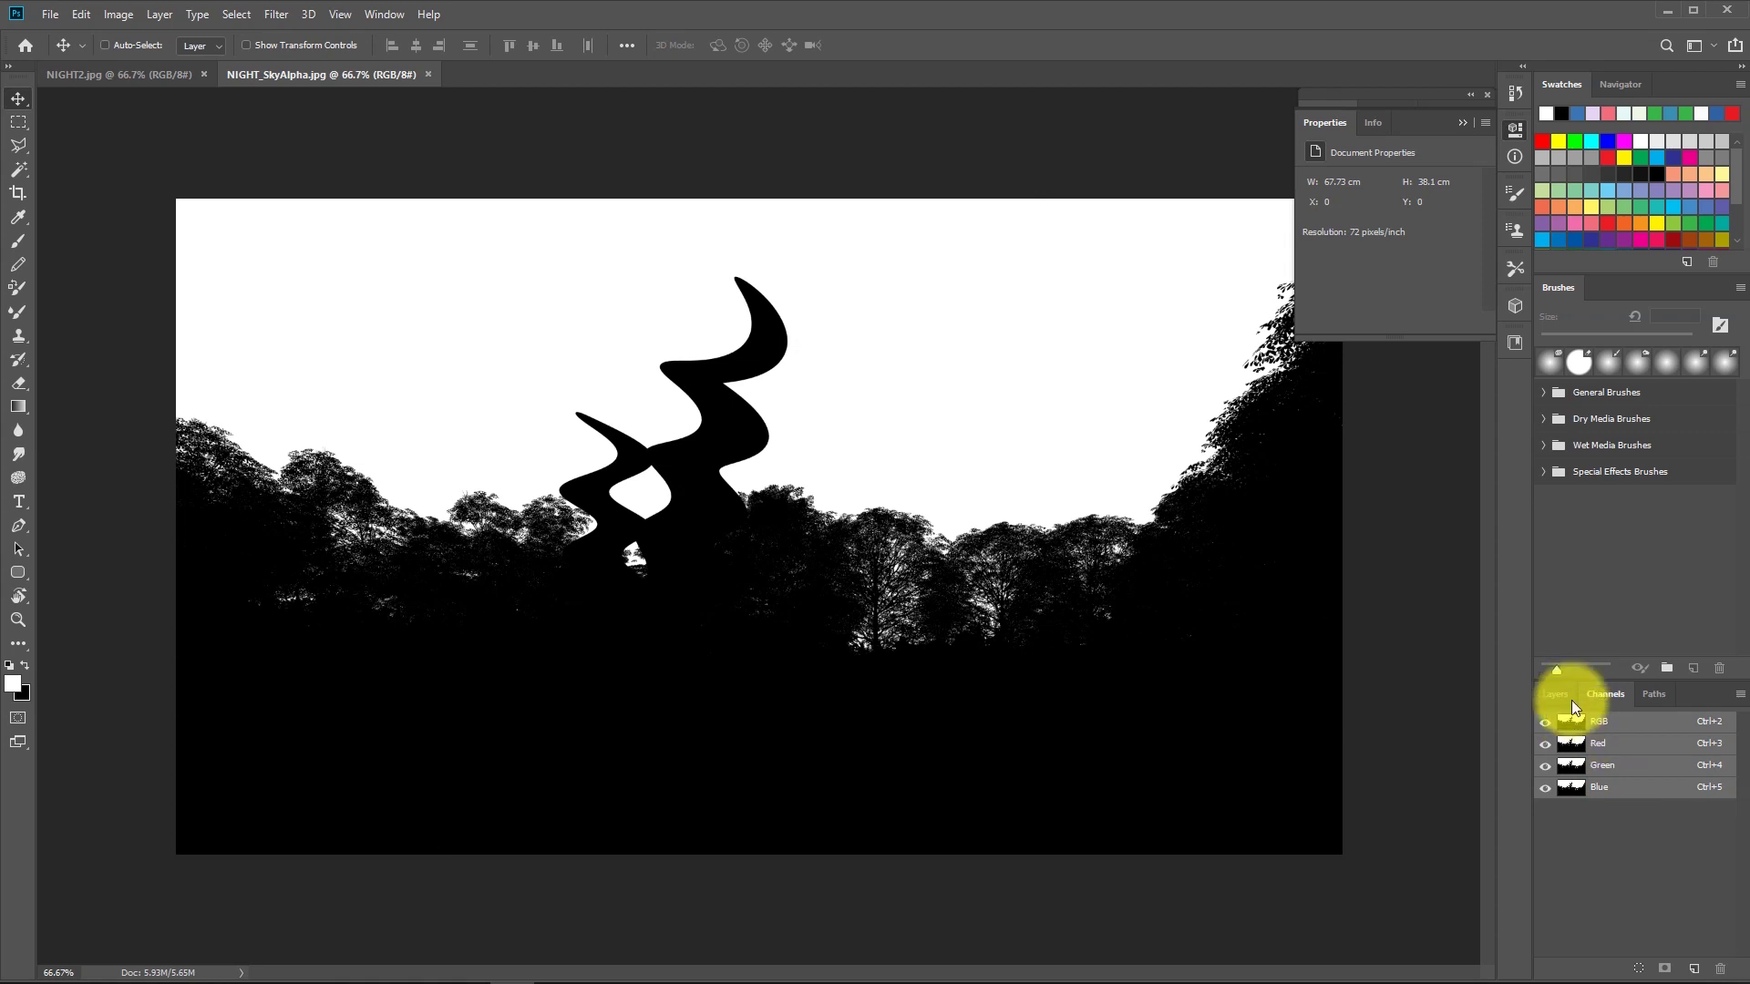
pyautogui.click(1561, 695)
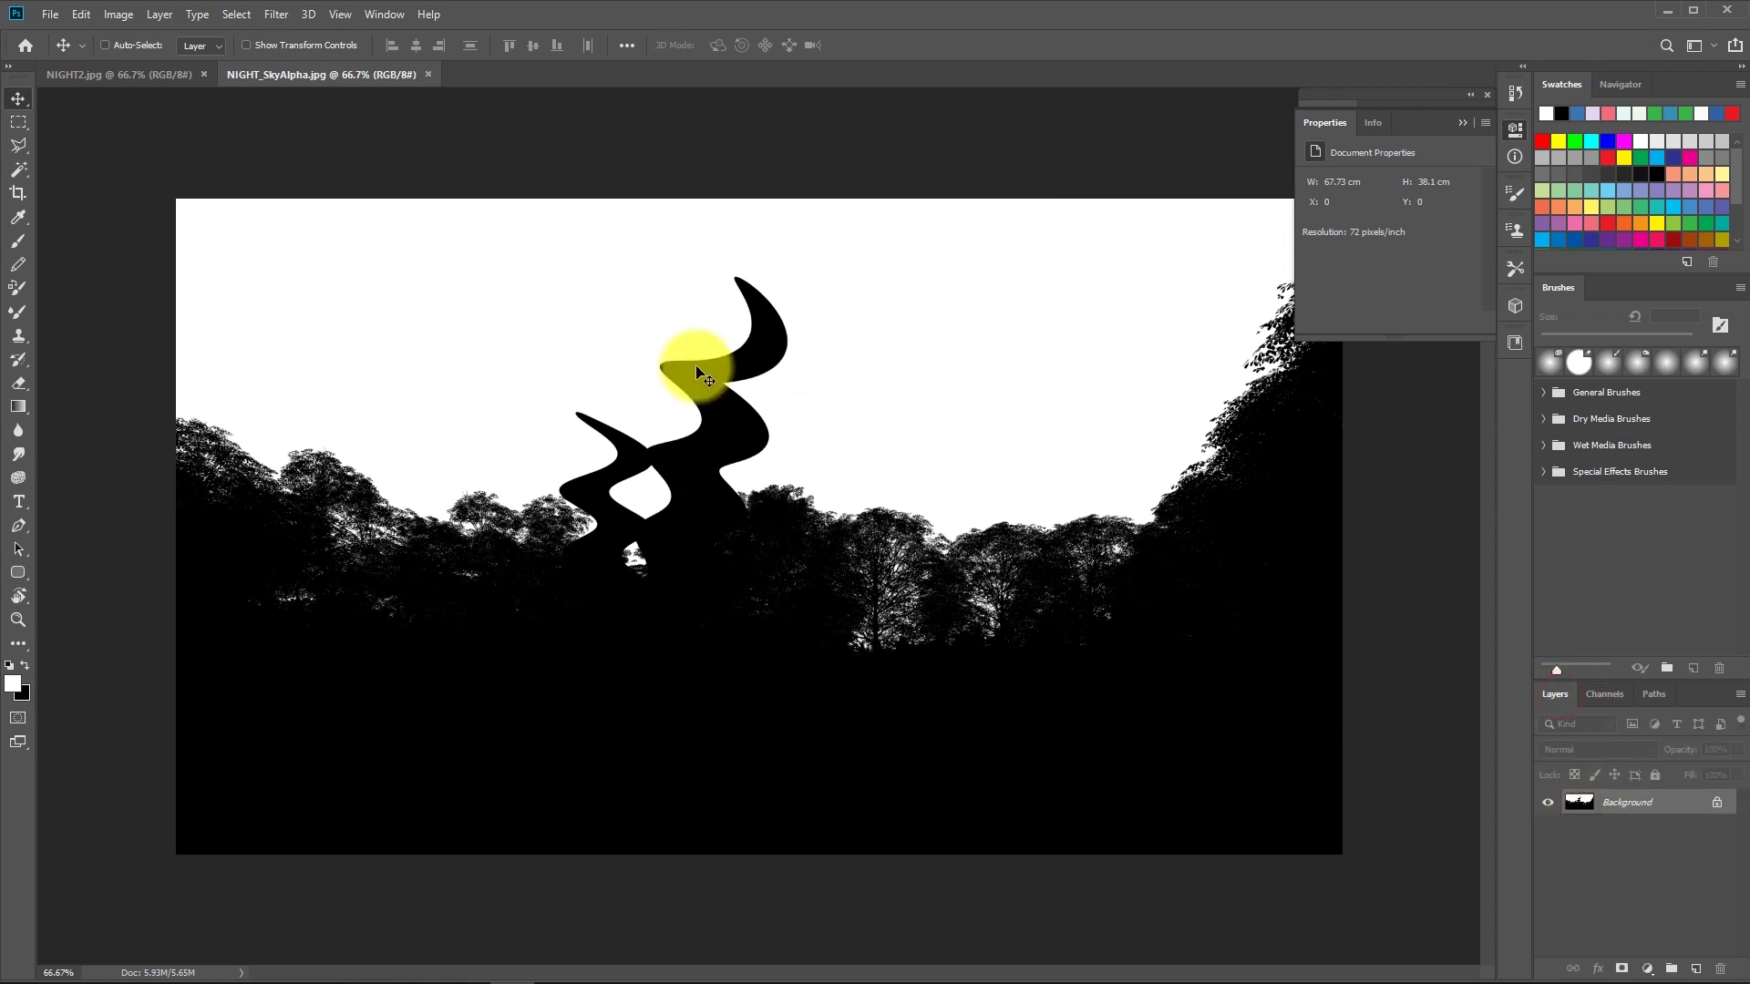
# Select the white sky in the sky alpha image with the Magic Wand, and extend the selection to all similar areas.
pyautogui.click(20, 169)
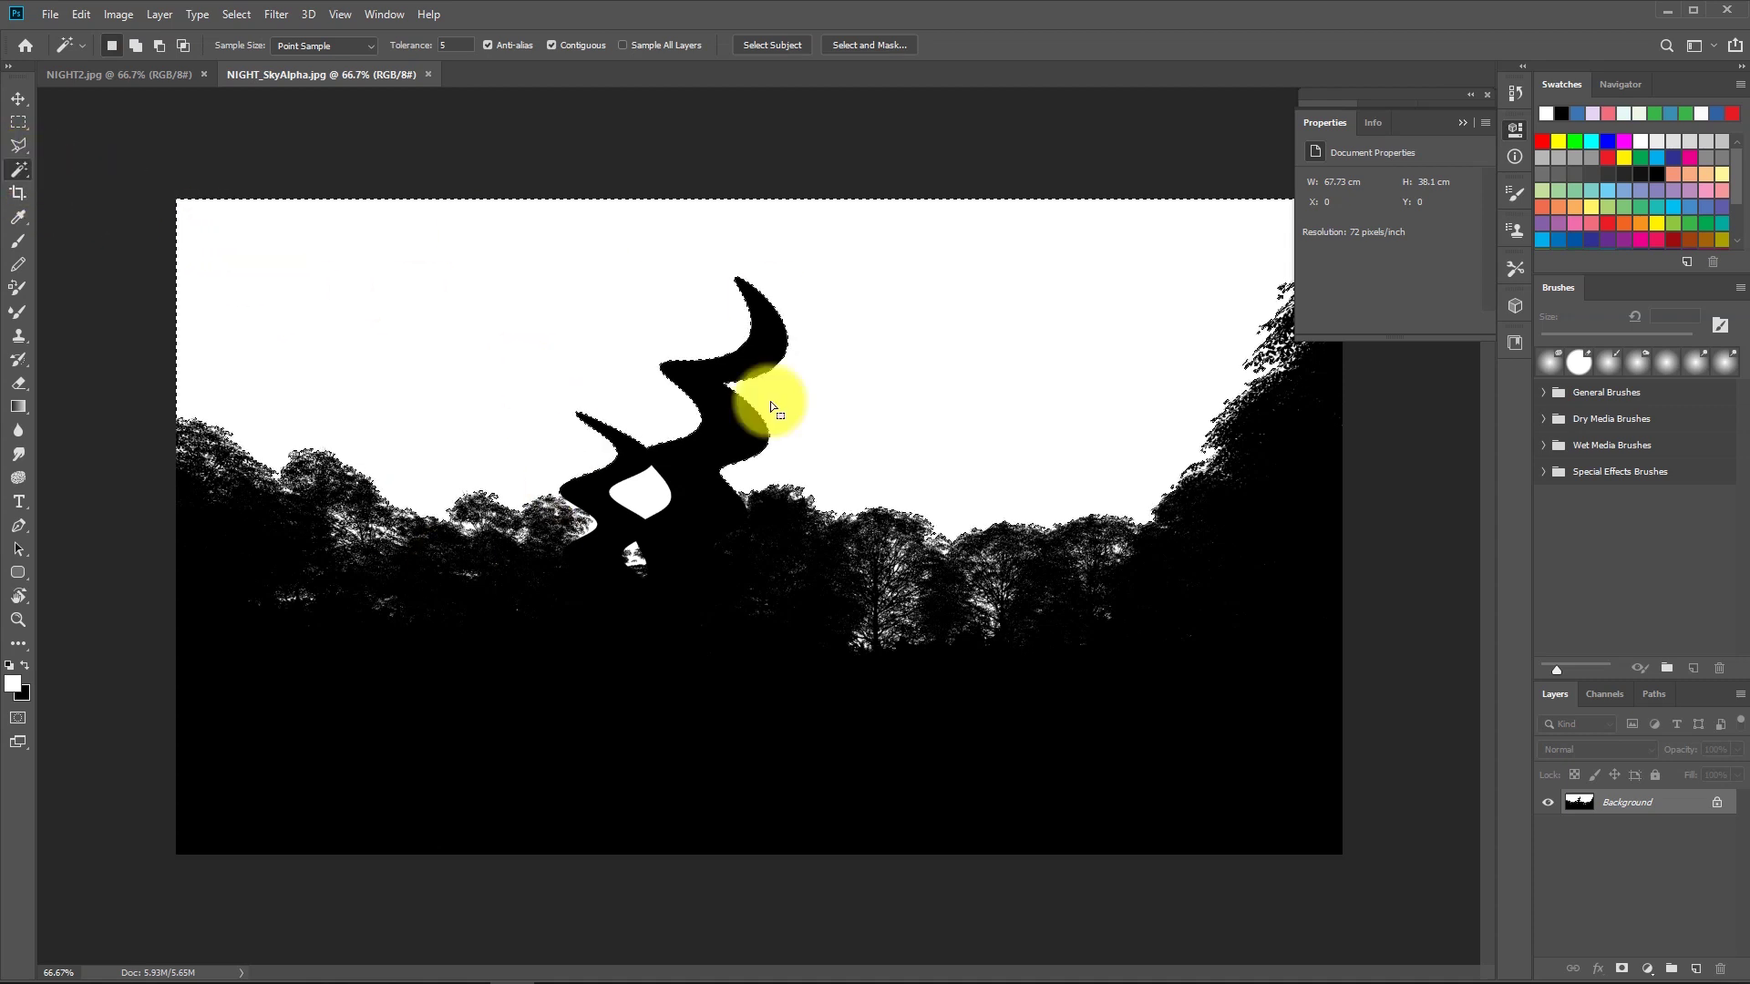
pyautogui.click(233, 14)
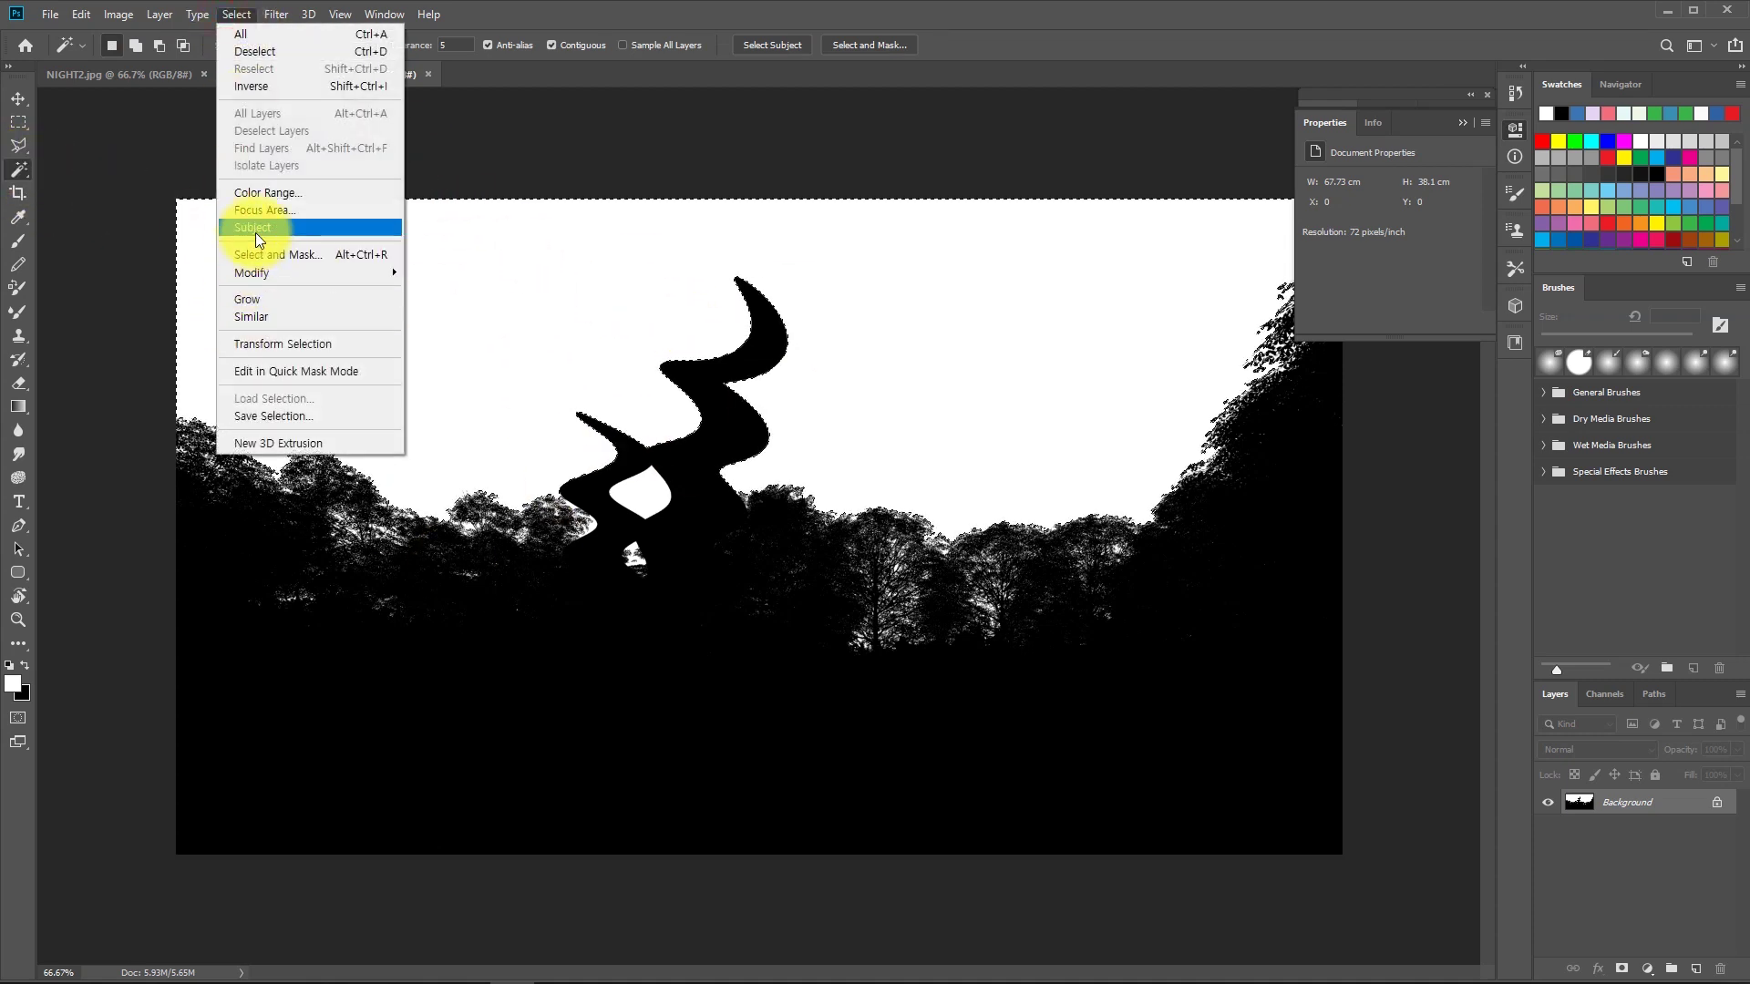
pyautogui.click(260, 320)
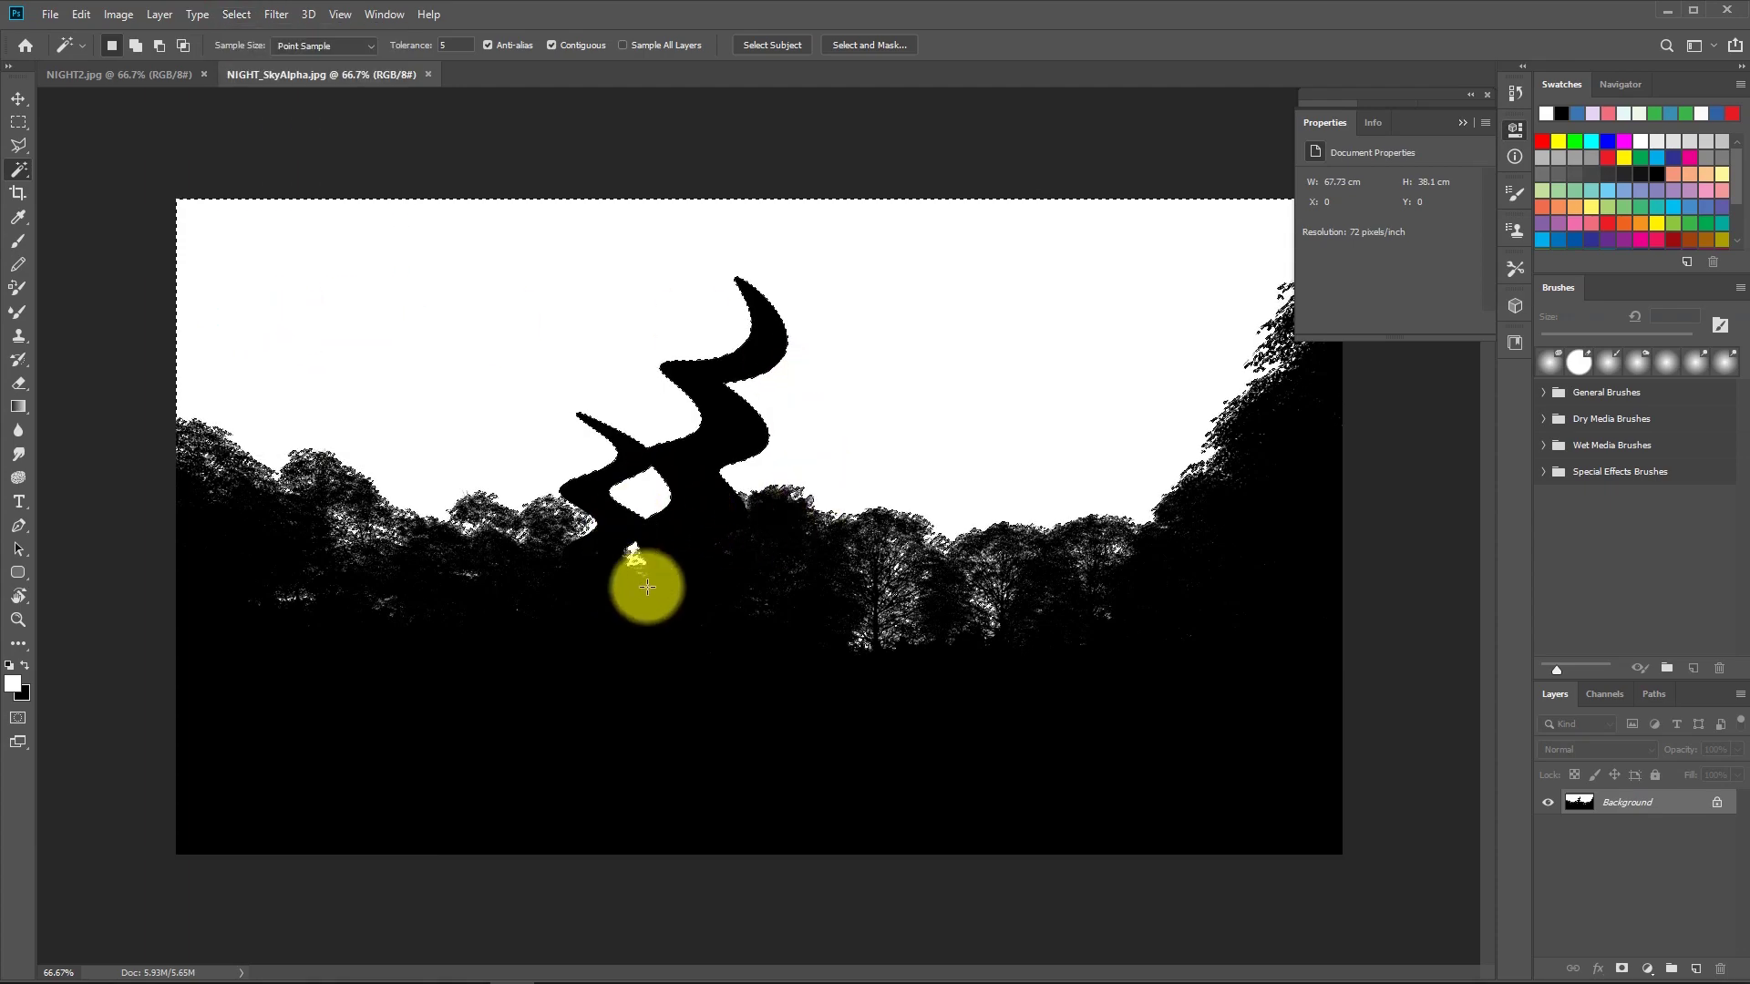
# Examine the sky selection up close in the gaps between the tree branches and around the sculpture's silhouette.
pyautogui.press('z')
pyautogui.click(921, 621)
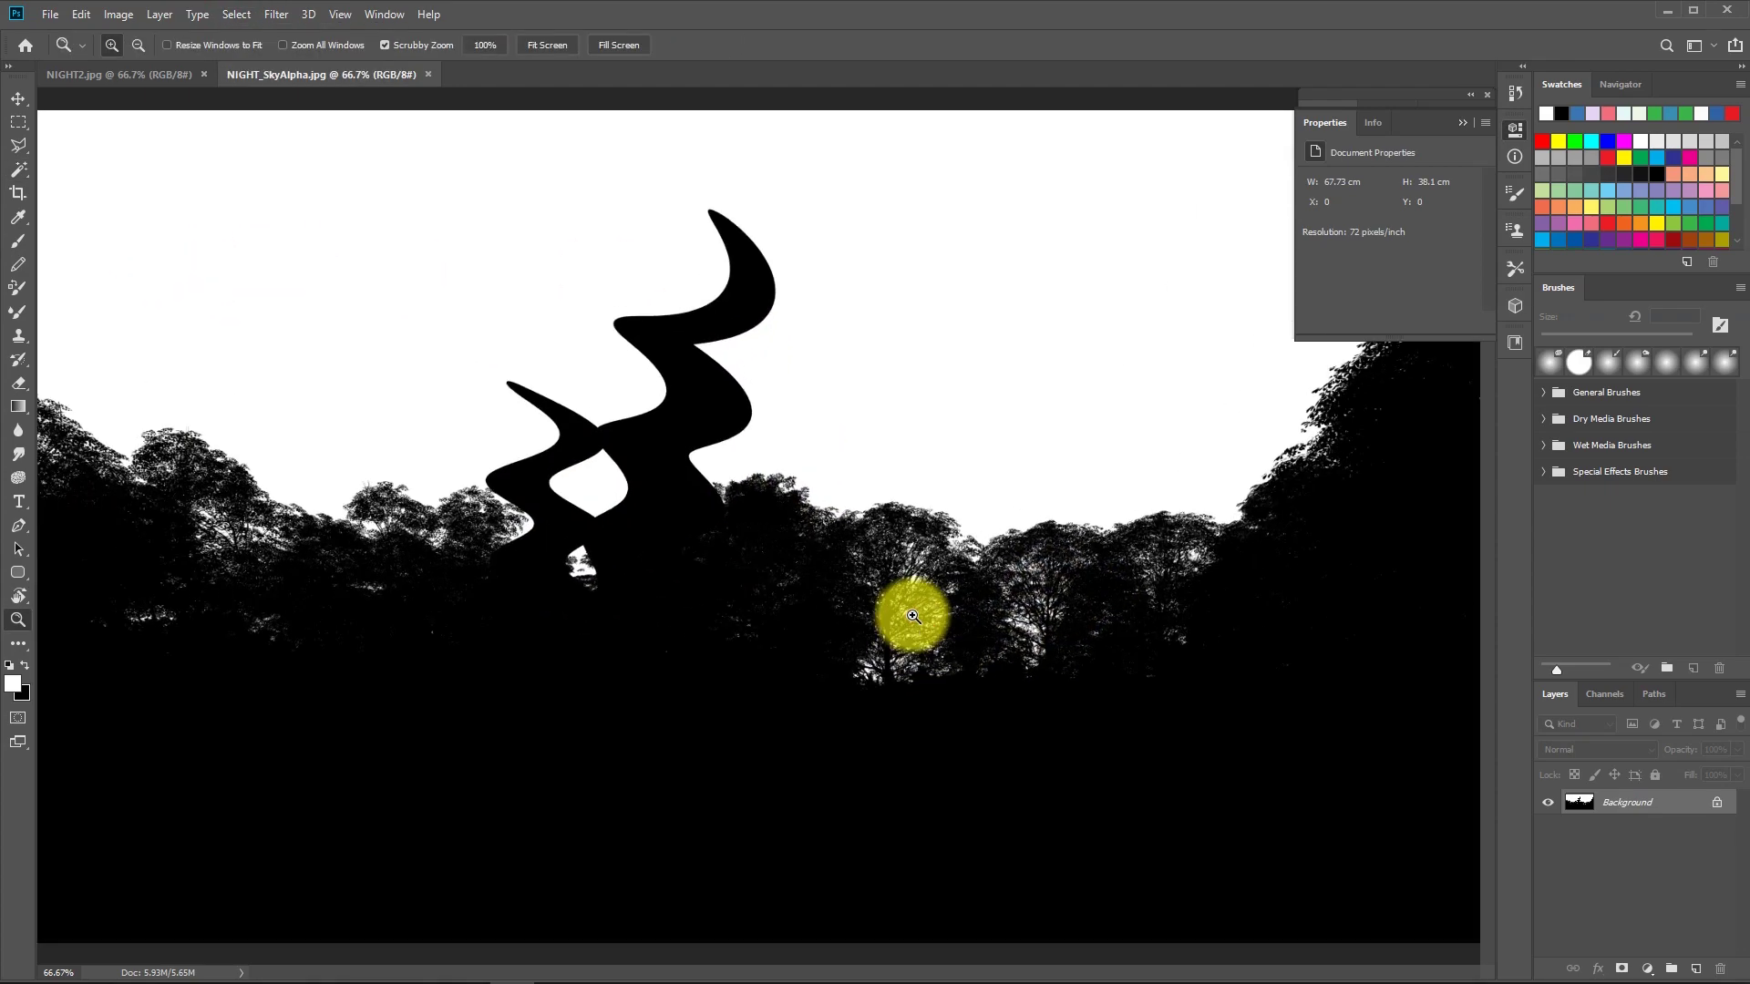
pyautogui.click(912, 613)
pyautogui.click(912, 613)
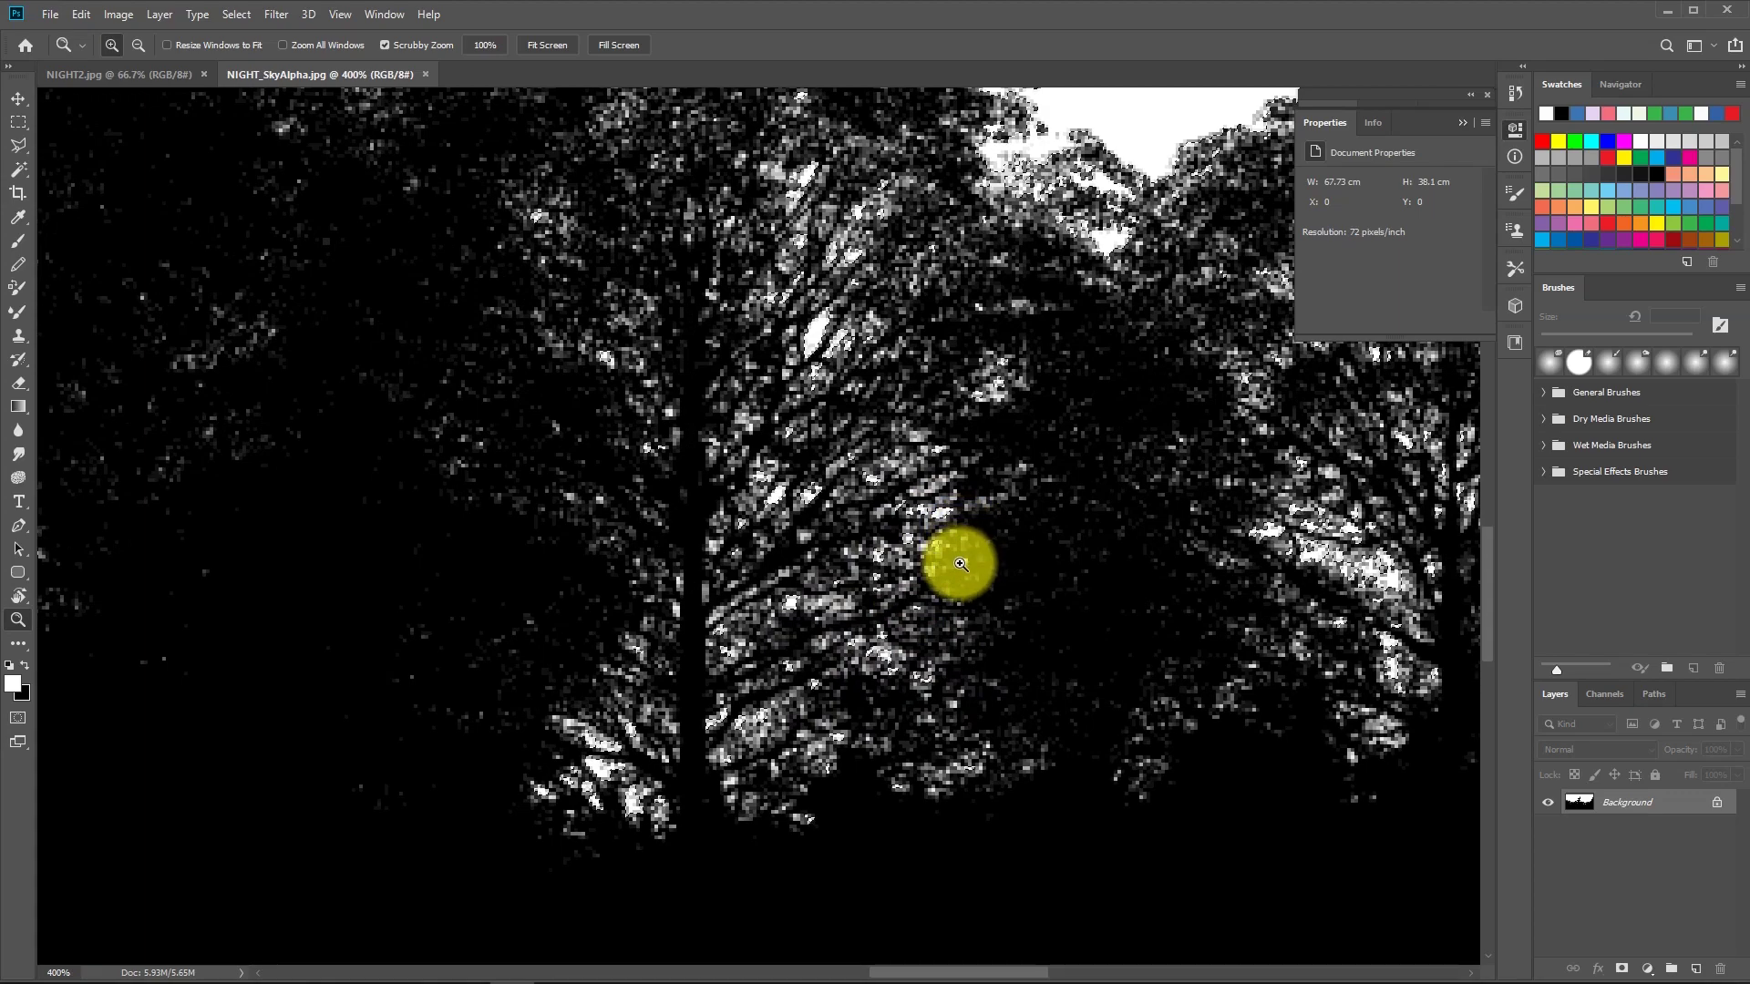
pyautogui.keyDown('alt'); pyautogui.click(869, 473); pyautogui.keyUp('alt')
pyautogui.keyDown('alt'); pyautogui.click(868, 473); pyautogui.keyUp('alt')
pyautogui.click(857, 414)
pyautogui.click(857, 413)
pyautogui.click(857, 414)
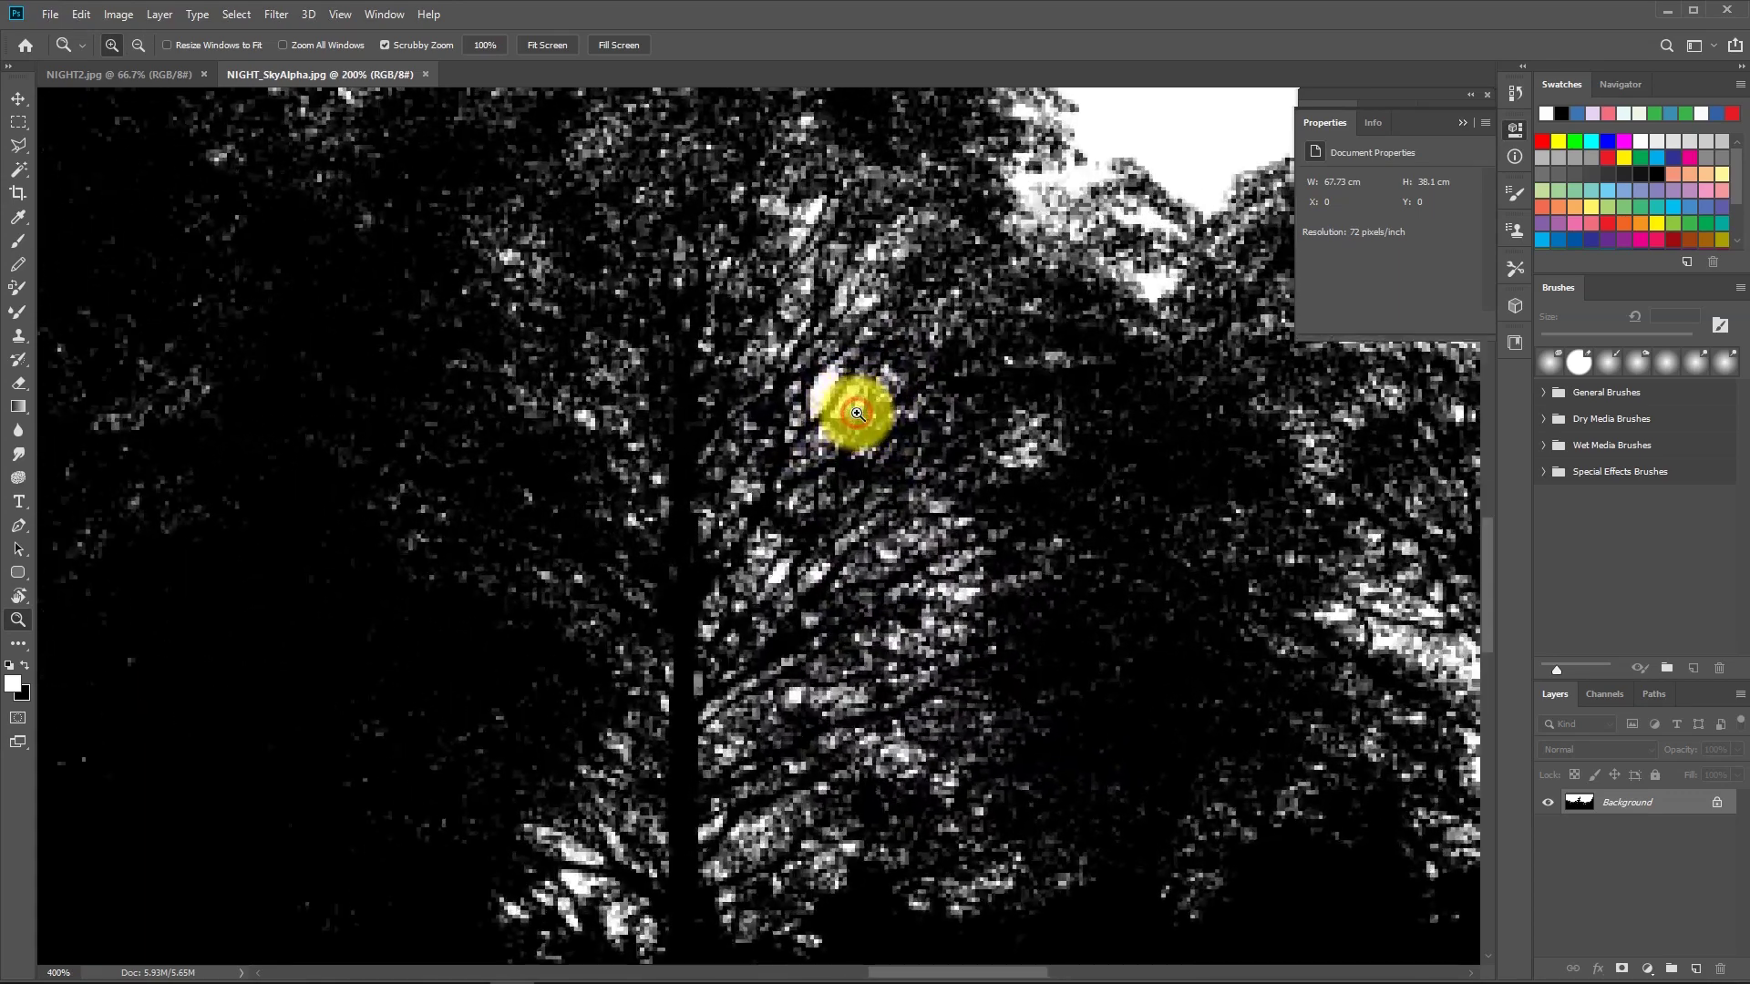
pyautogui.keyDown('alt'); pyautogui.click(857, 414); pyautogui.keyUp('alt')
pyautogui.keyDown('alt'); pyautogui.click(856, 414); pyautogui.keyUp('alt')
pyautogui.keyDown('alt'); pyautogui.click(852, 406); pyautogui.keyUp('alt')
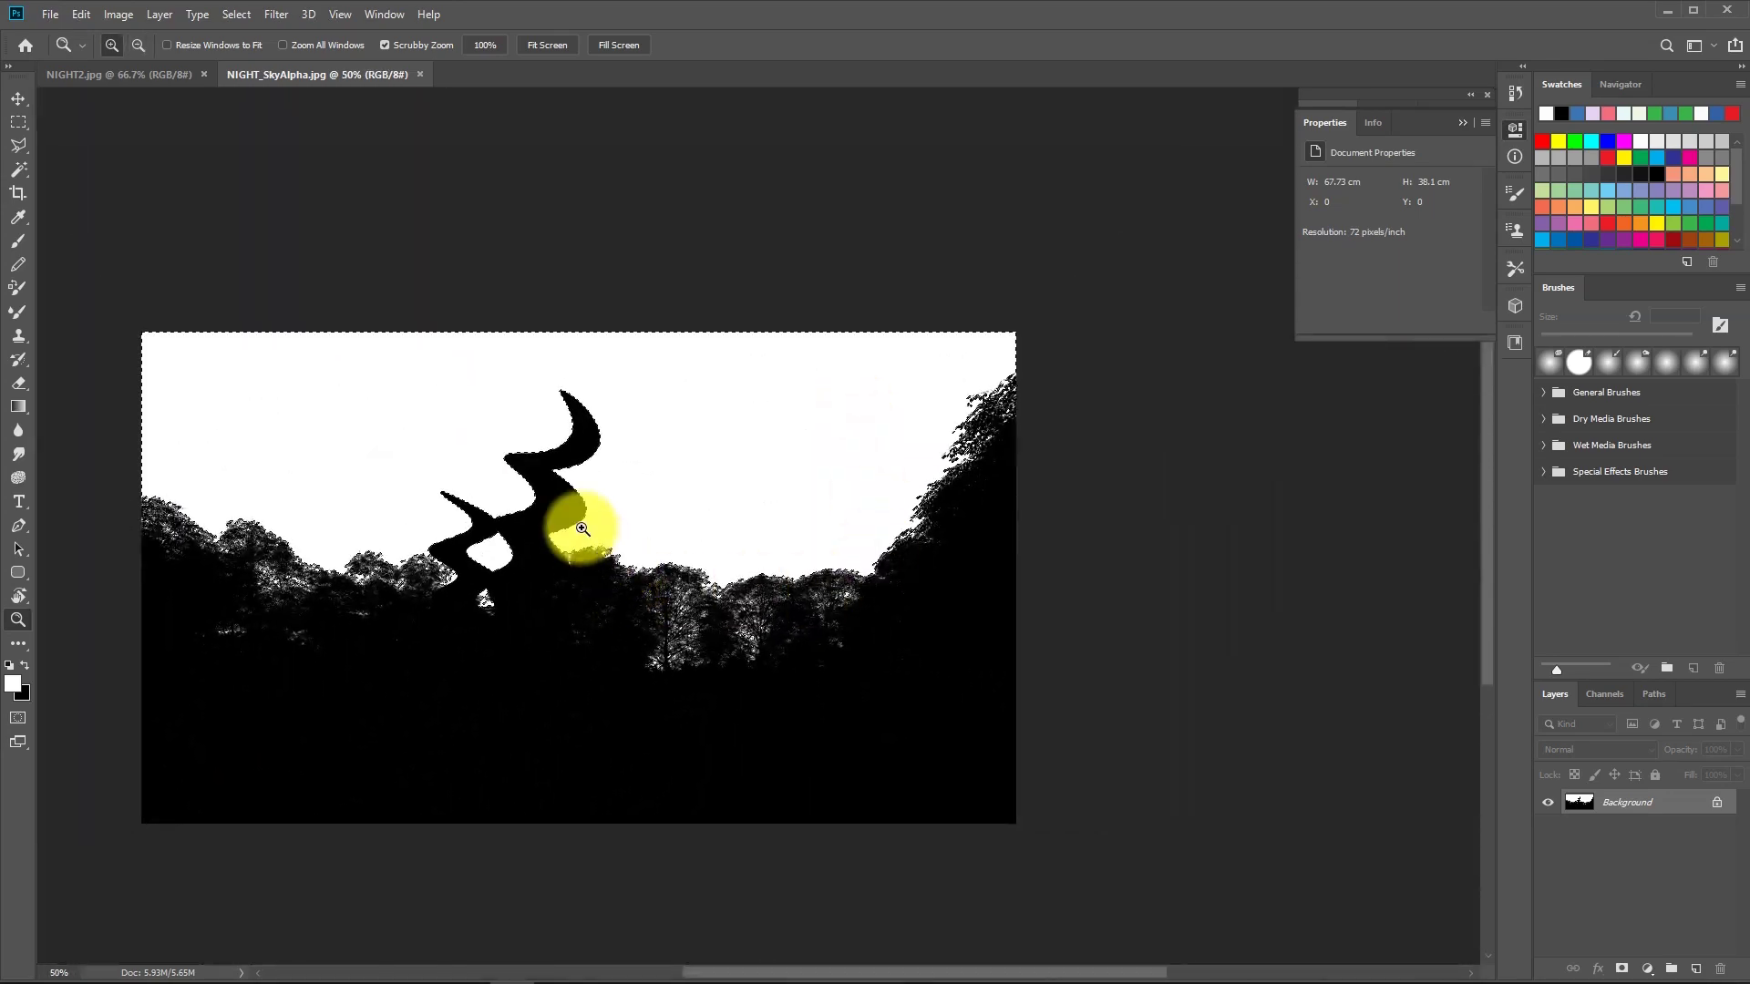
pyautogui.click(581, 524)
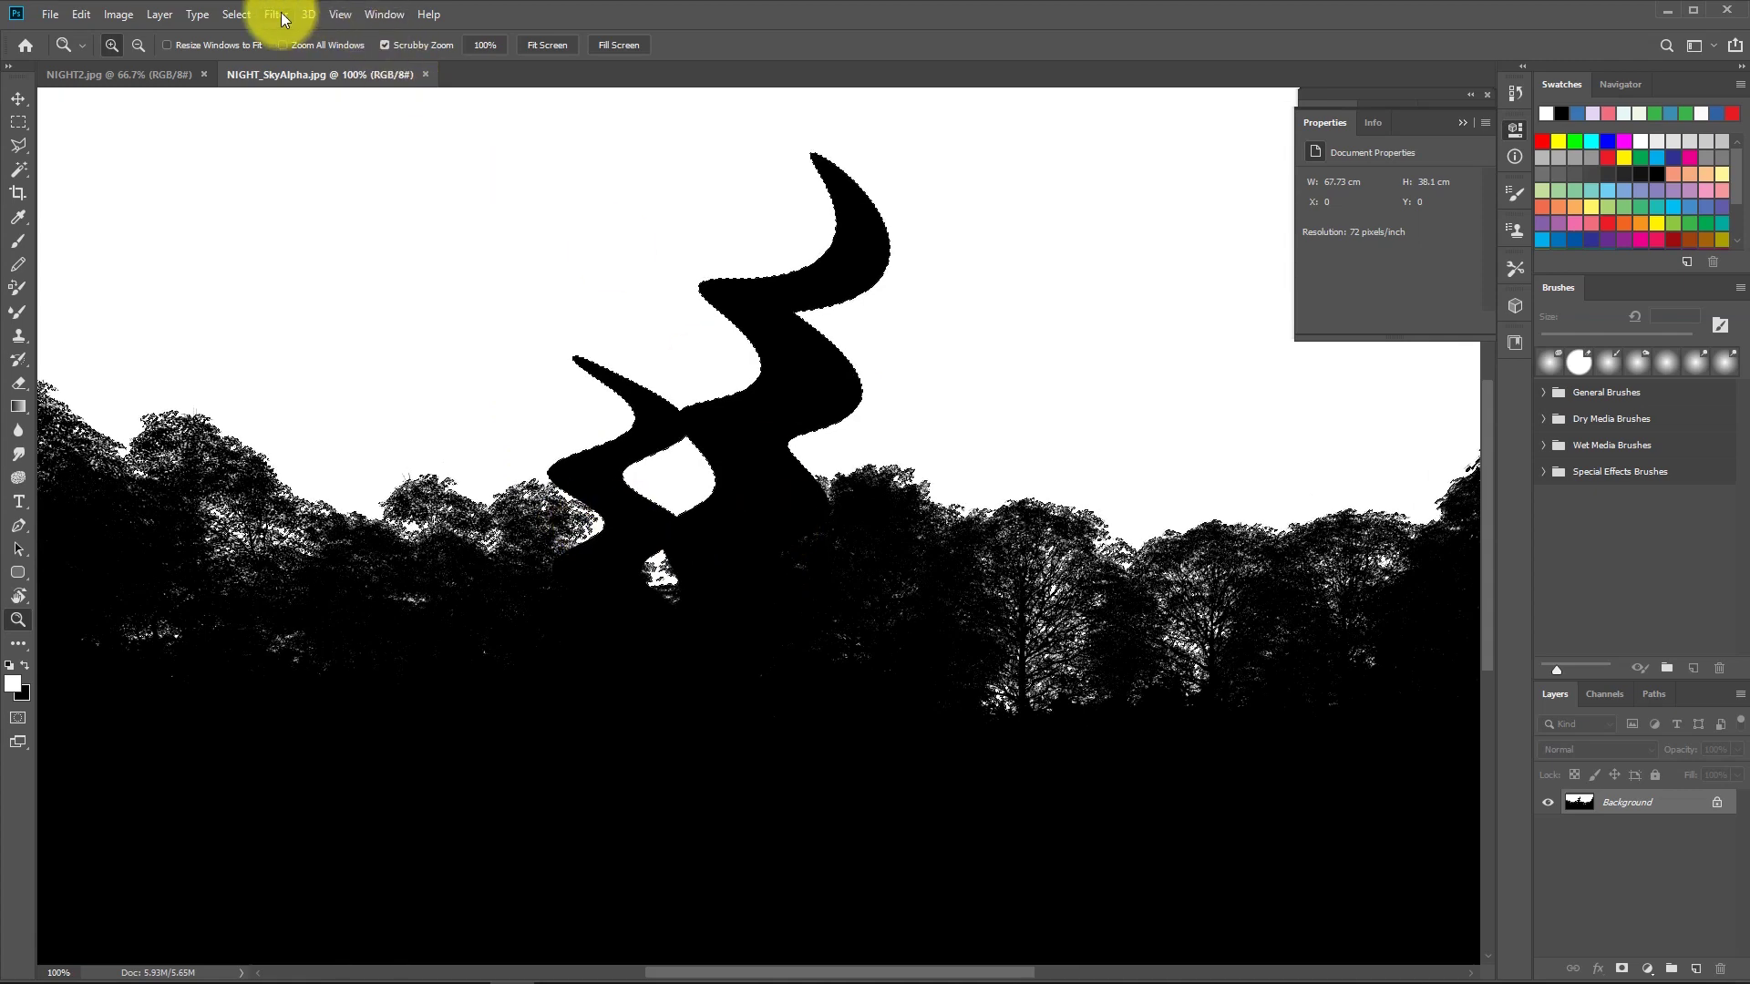
pyautogui.keyDown('alt'); pyautogui.click(547, 410); pyautogui.keyUp('alt')
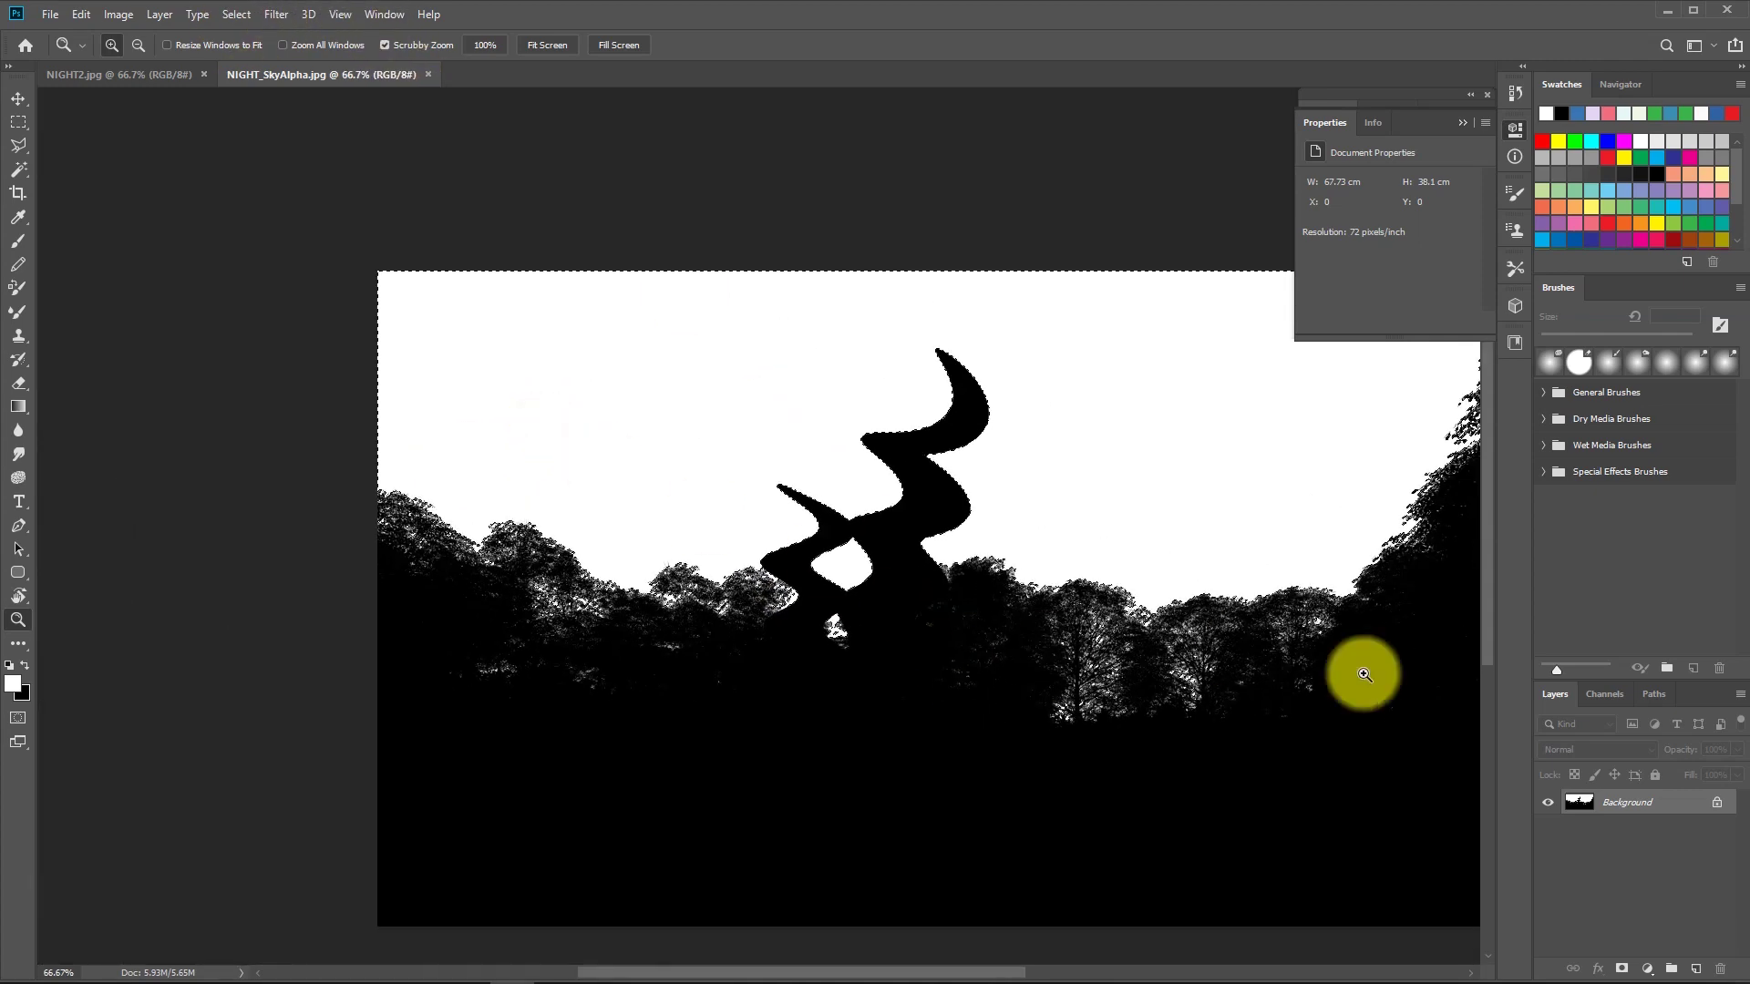
# Transfer the sky selection outline from the sky alpha image onto NIGHT2.jpg, aligned with its sky, and put the alpha image's window away.
pyautogui.moveTo(324, 77); pyautogui.dragTo(313, 645)
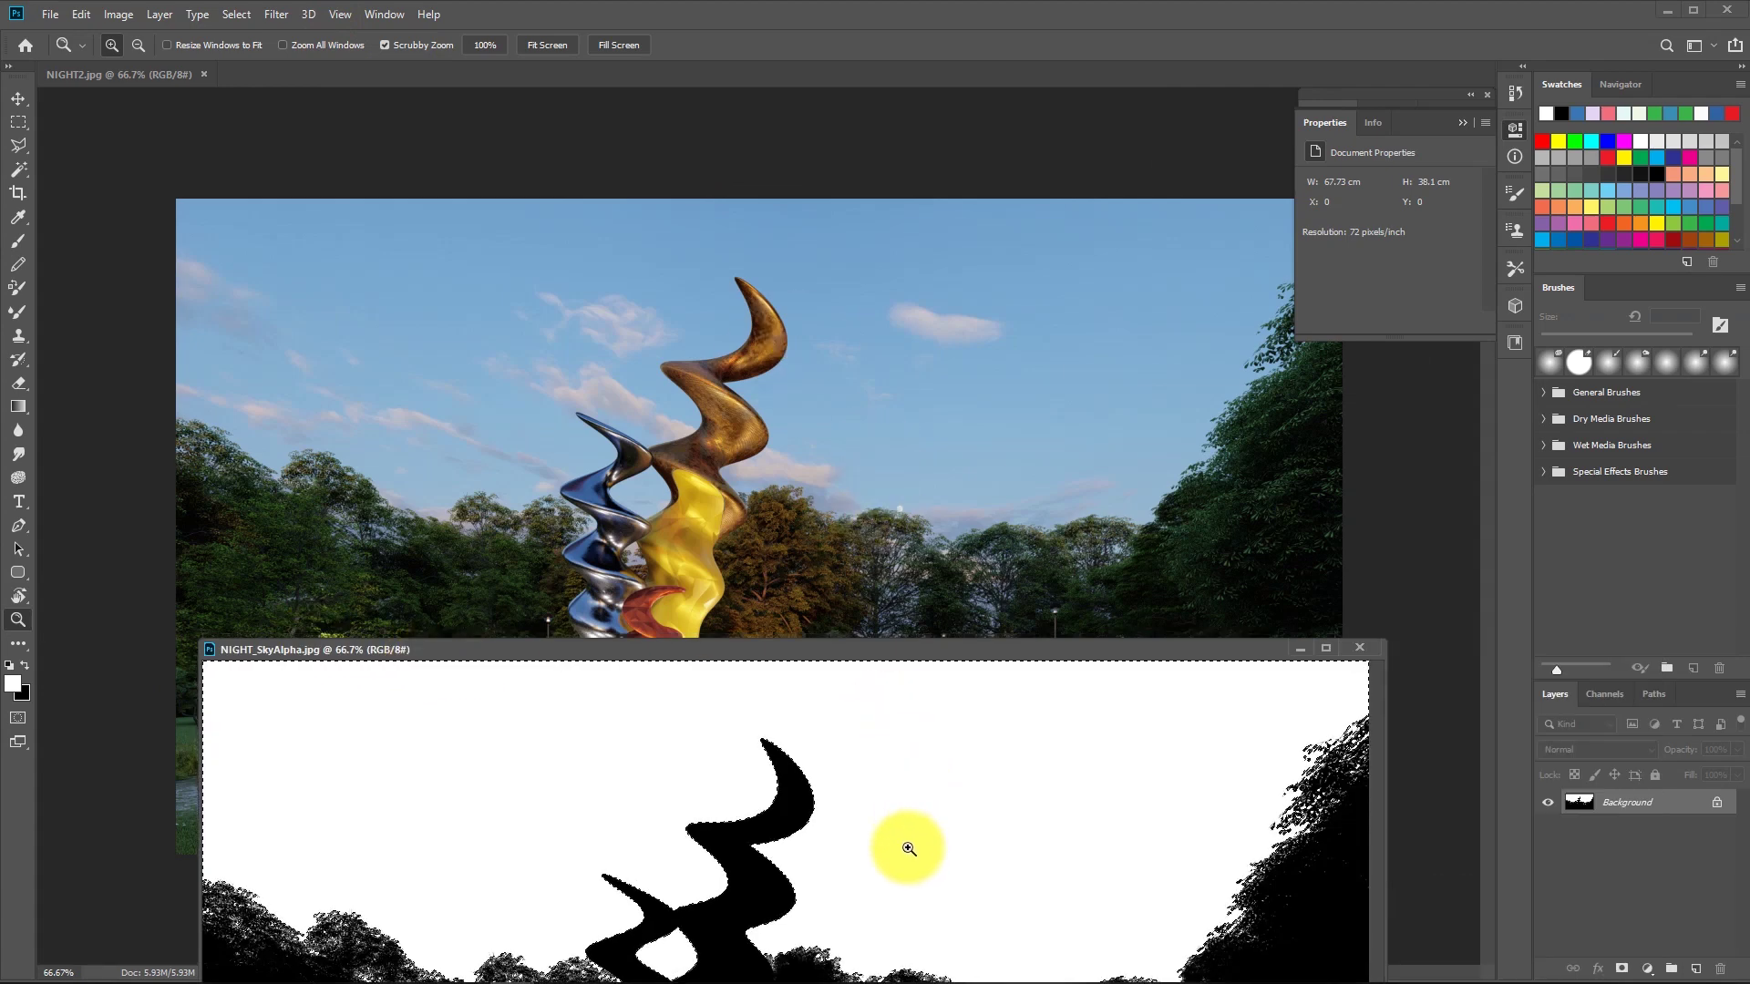
pyautogui.click(18, 122)
pyautogui.moveTo(889, 714); pyautogui.dragTo(921, 365)
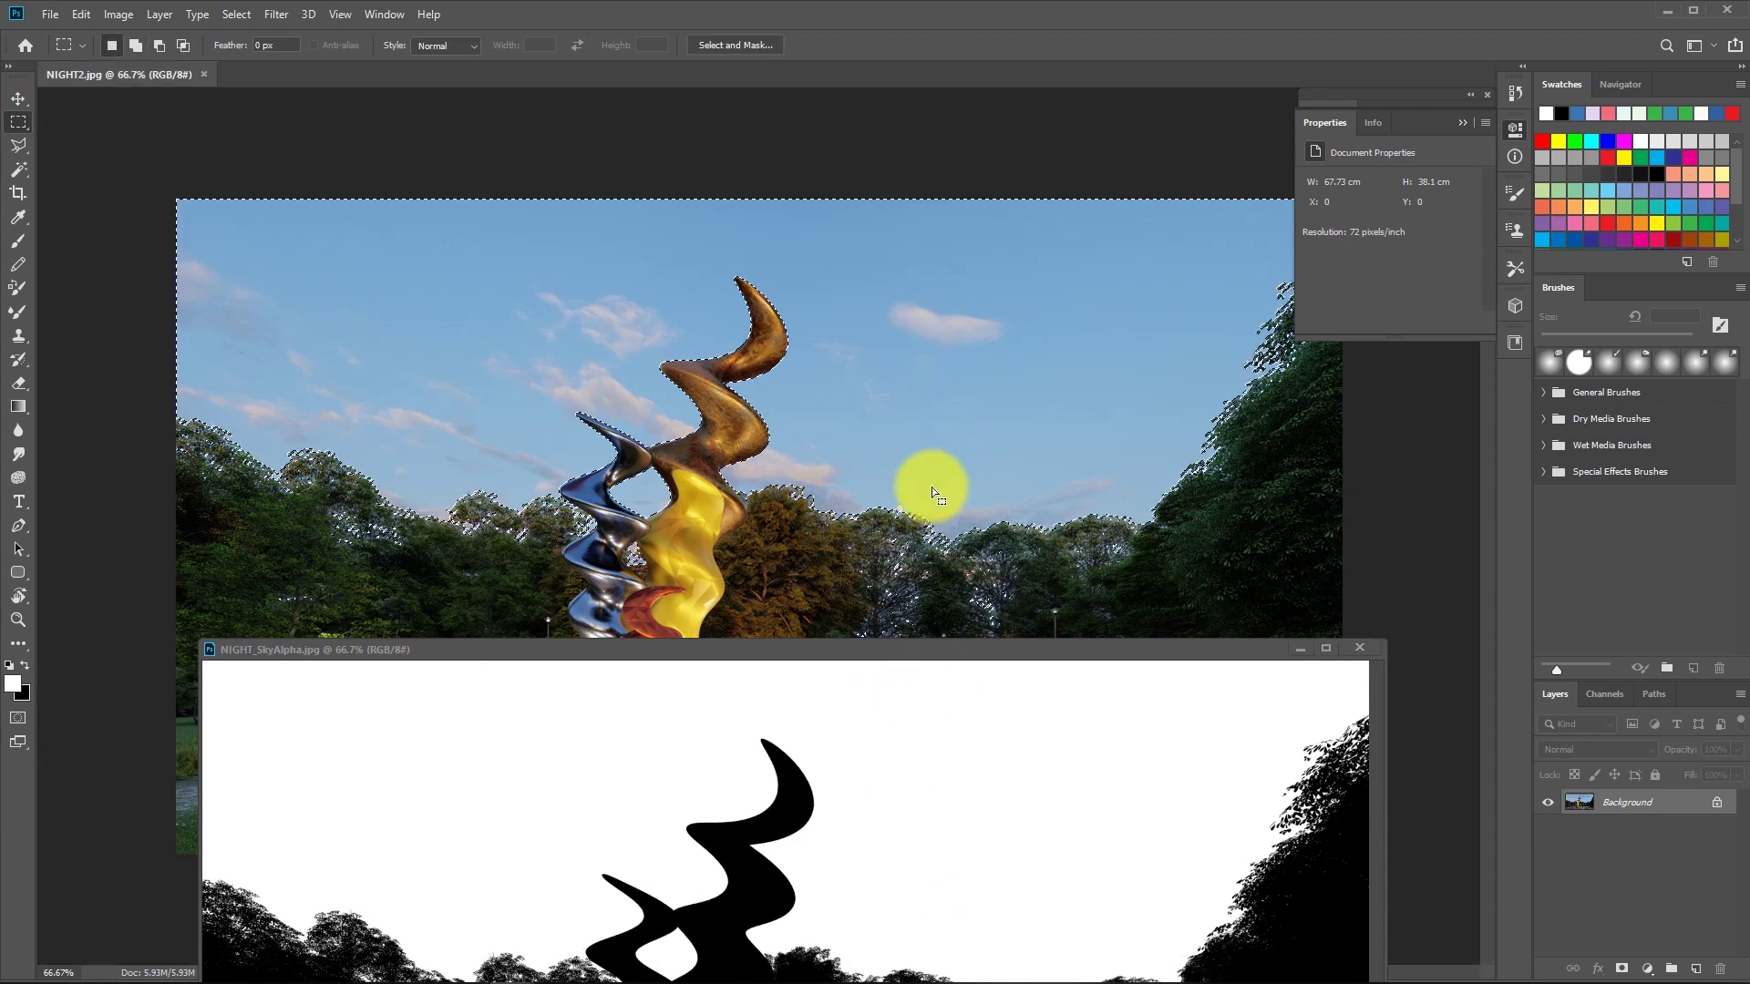
pyautogui.click(1301, 650)
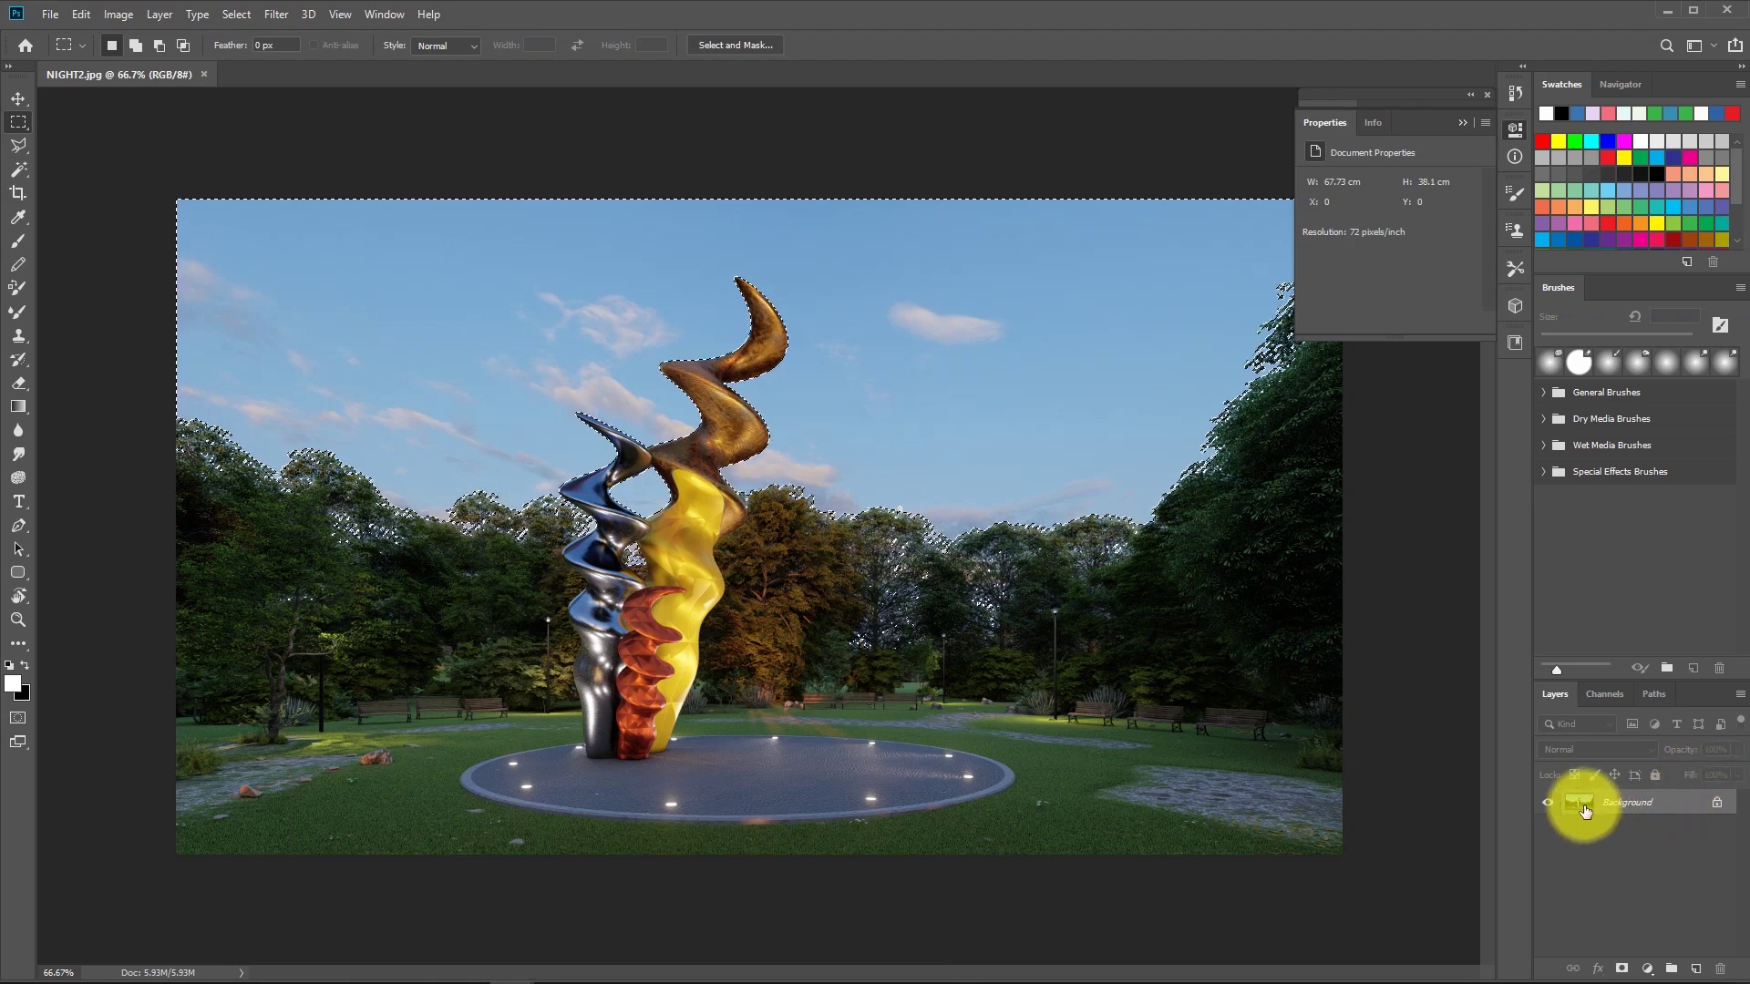
# Copy the selected sky of NIGHT2.jpg onto its own layer and check the cutout with the Background layer hidden.
pyautogui.hotkey('ctrl', 'j')
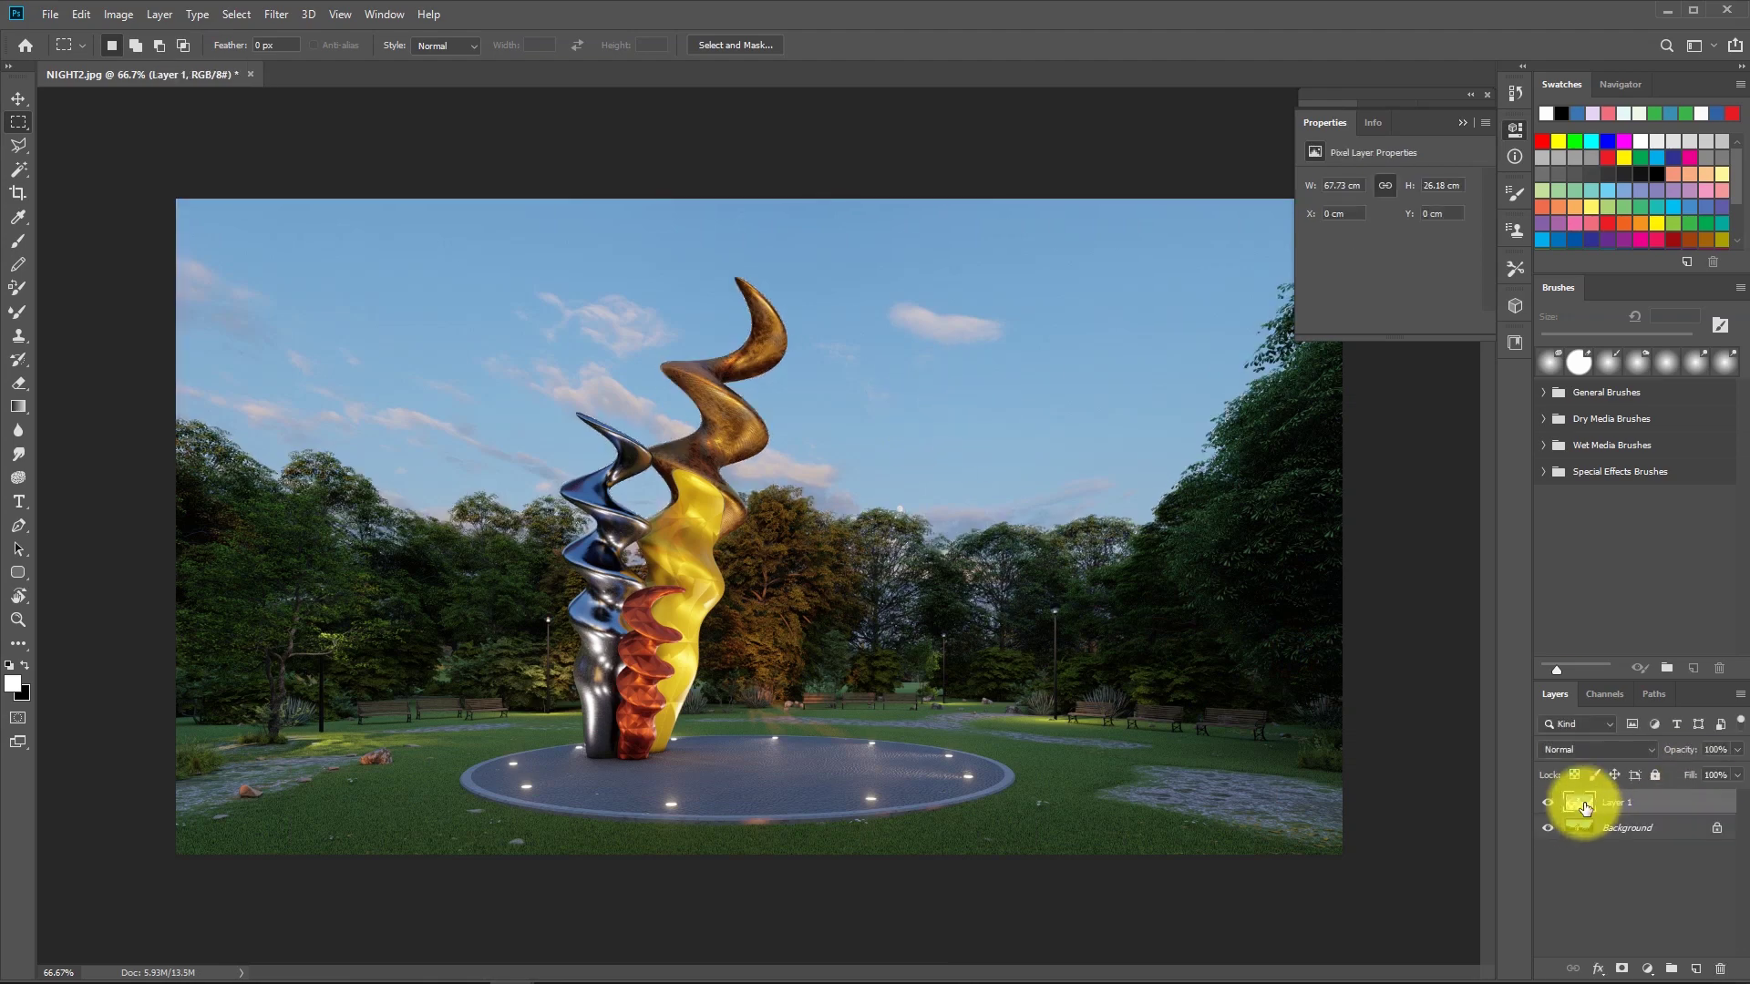
pyautogui.click(1548, 827)
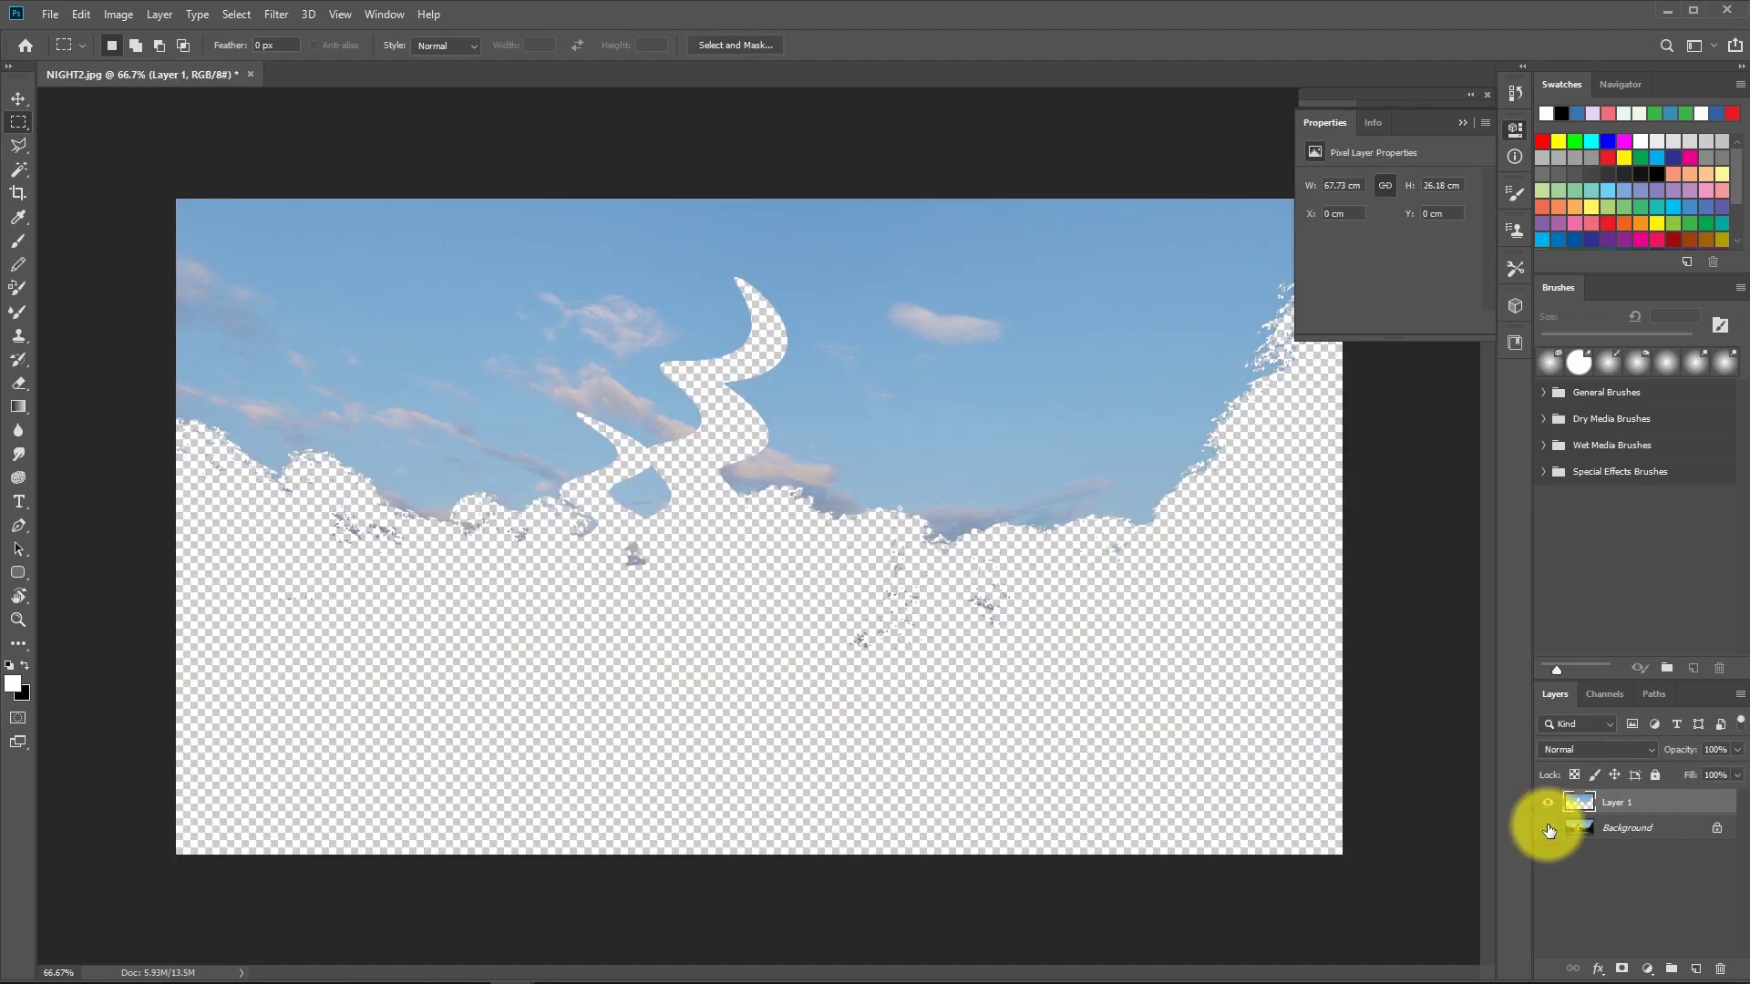
pyautogui.click(1547, 827)
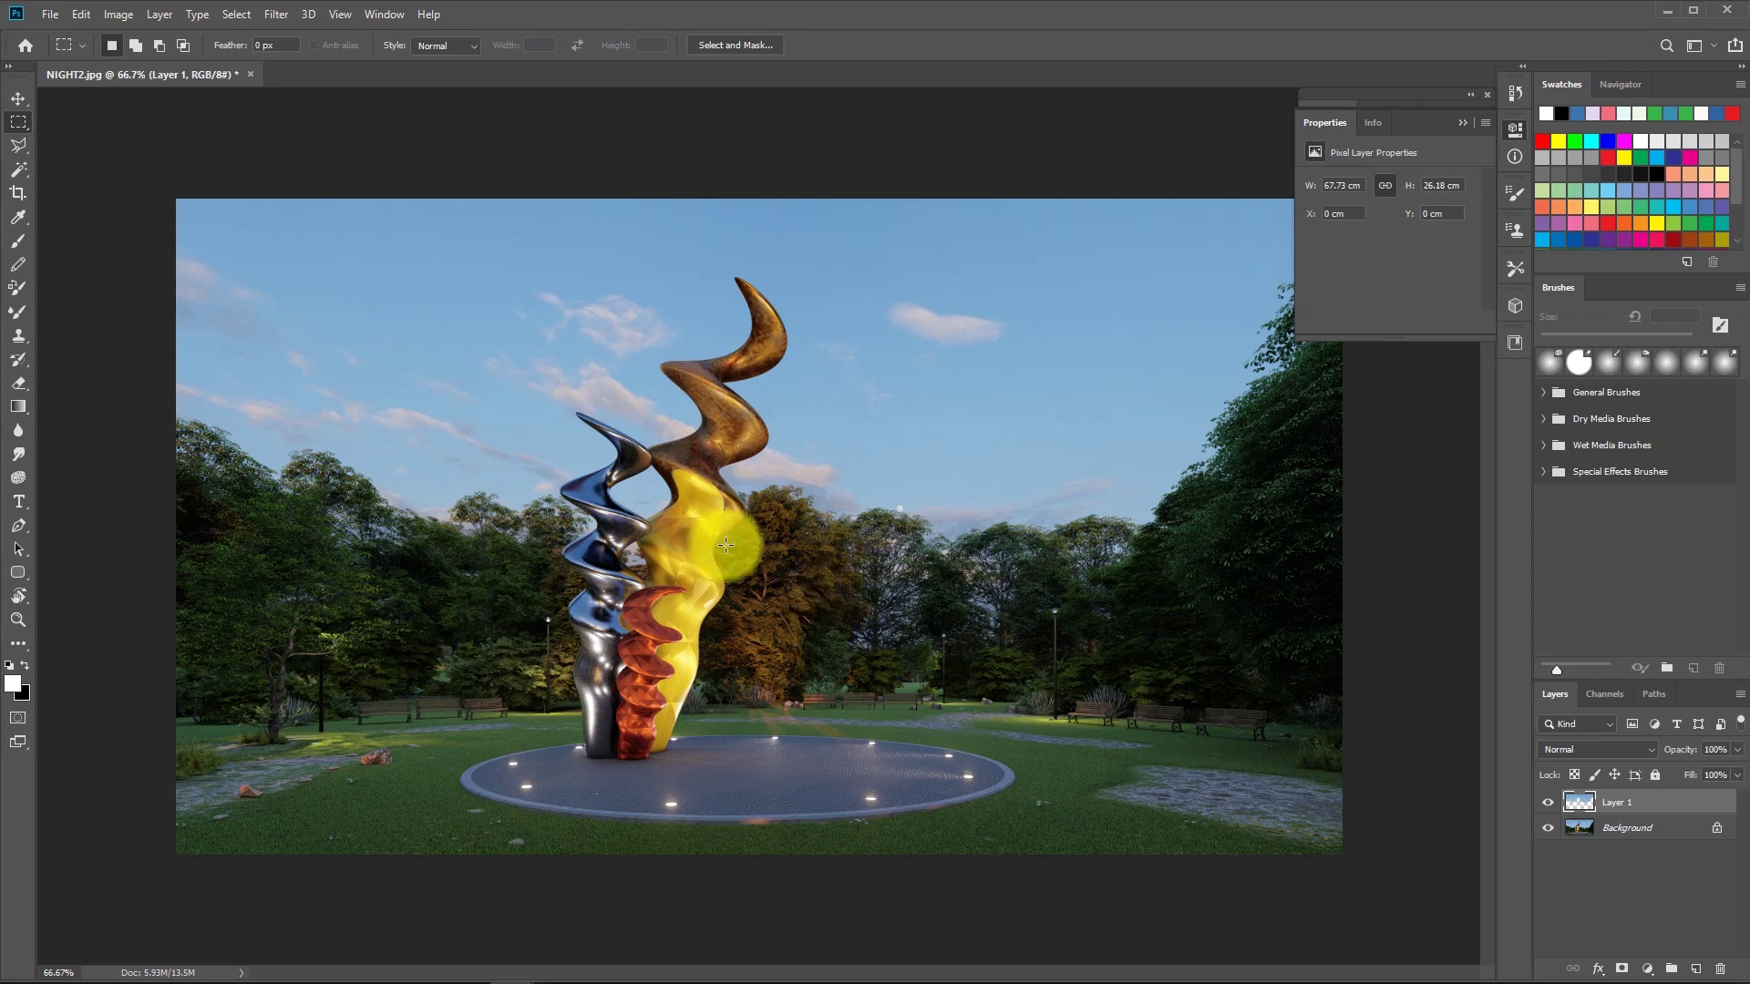
# Add a Levels adjustment layer above the sky layer with the white output level at 190, and compare the image with and without it.
pyautogui.moveTo(1593, 960)
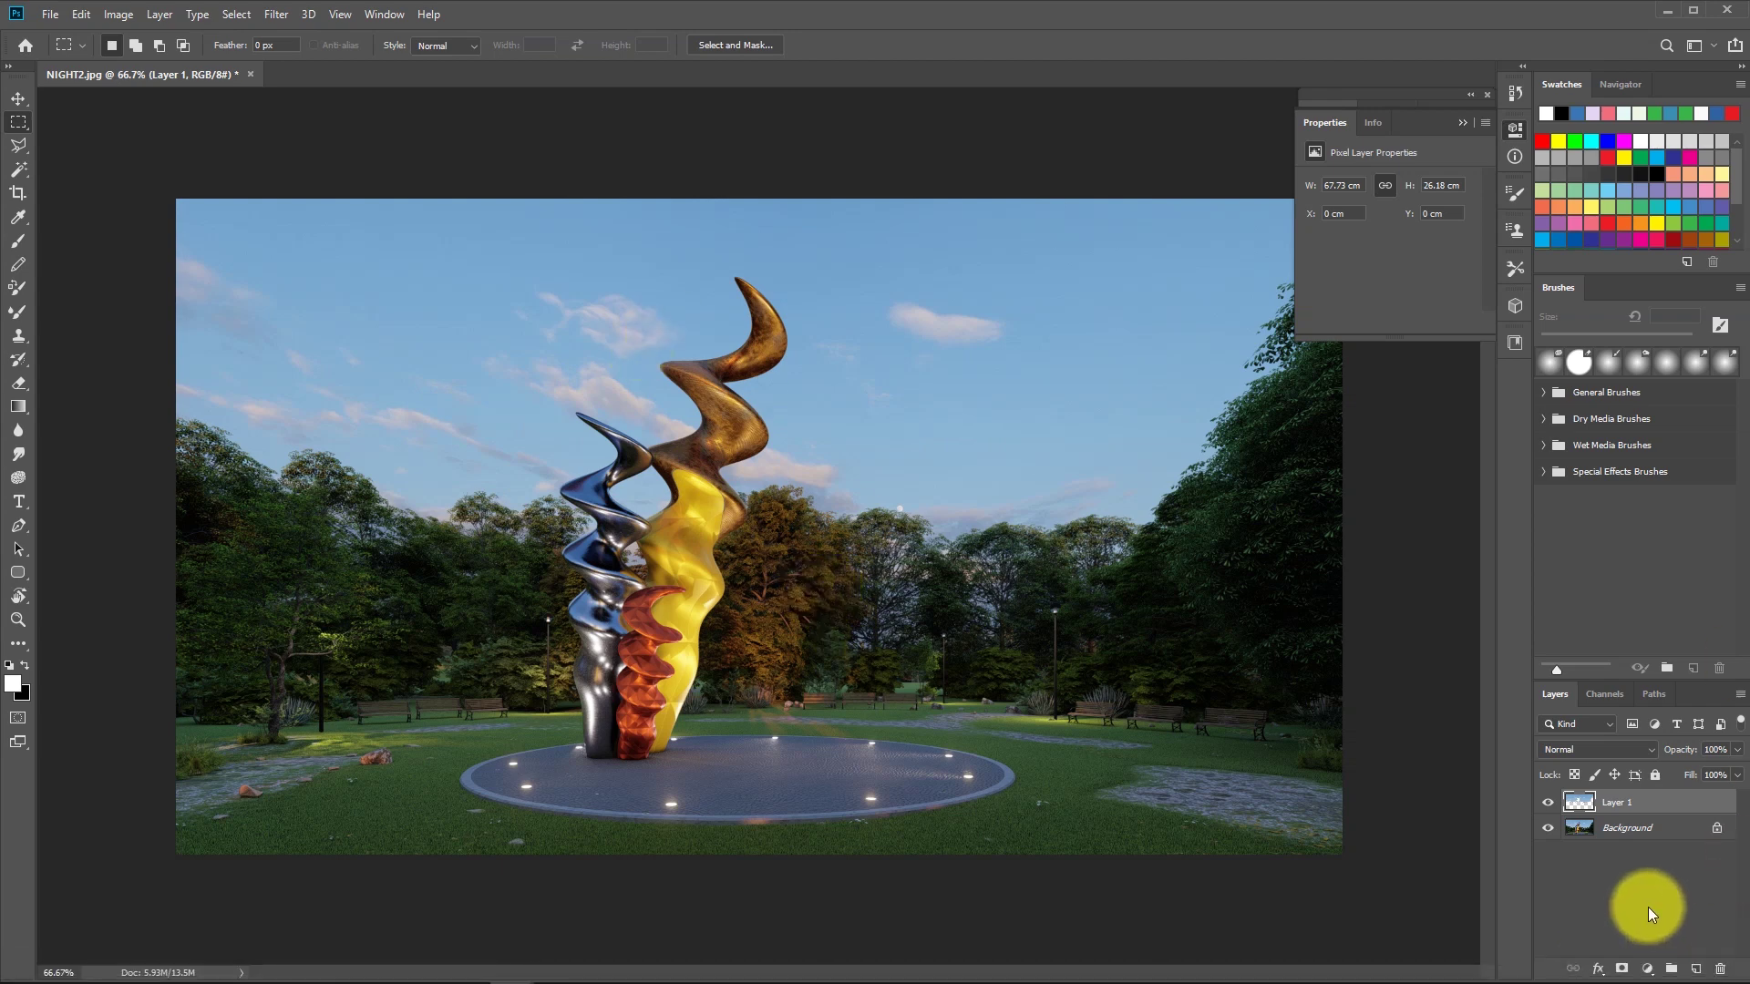
pyautogui.click(1645, 971)
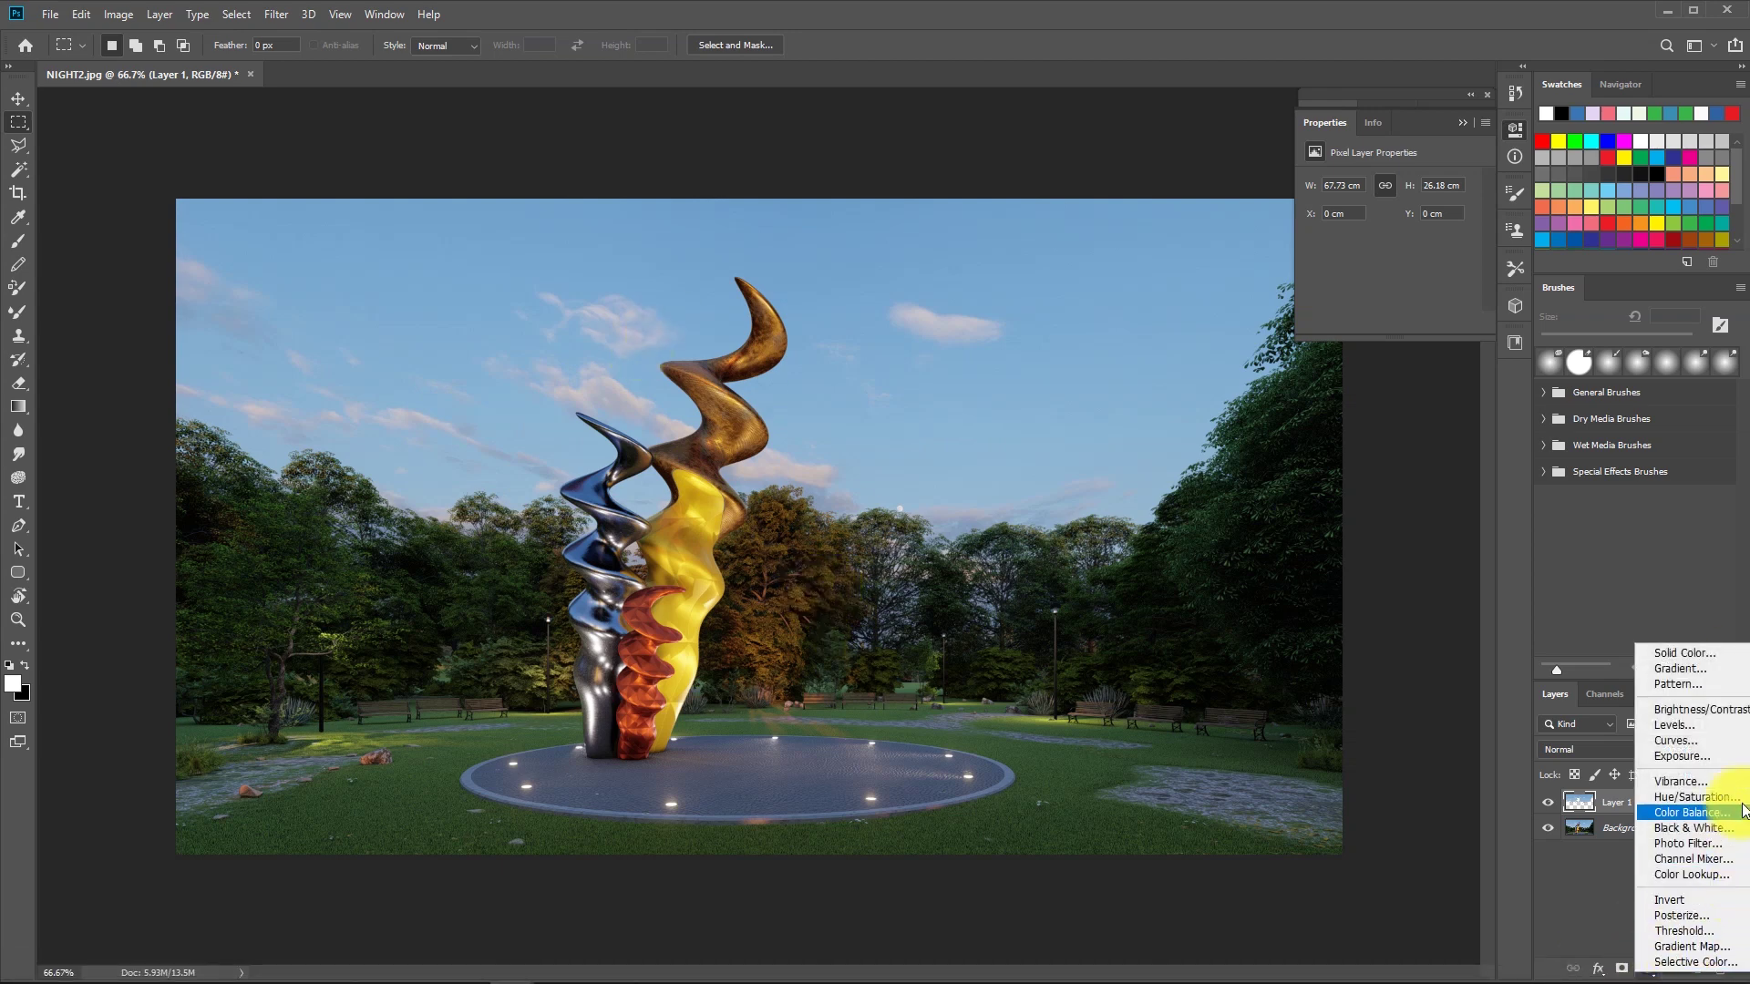
pyautogui.click(1675, 724)
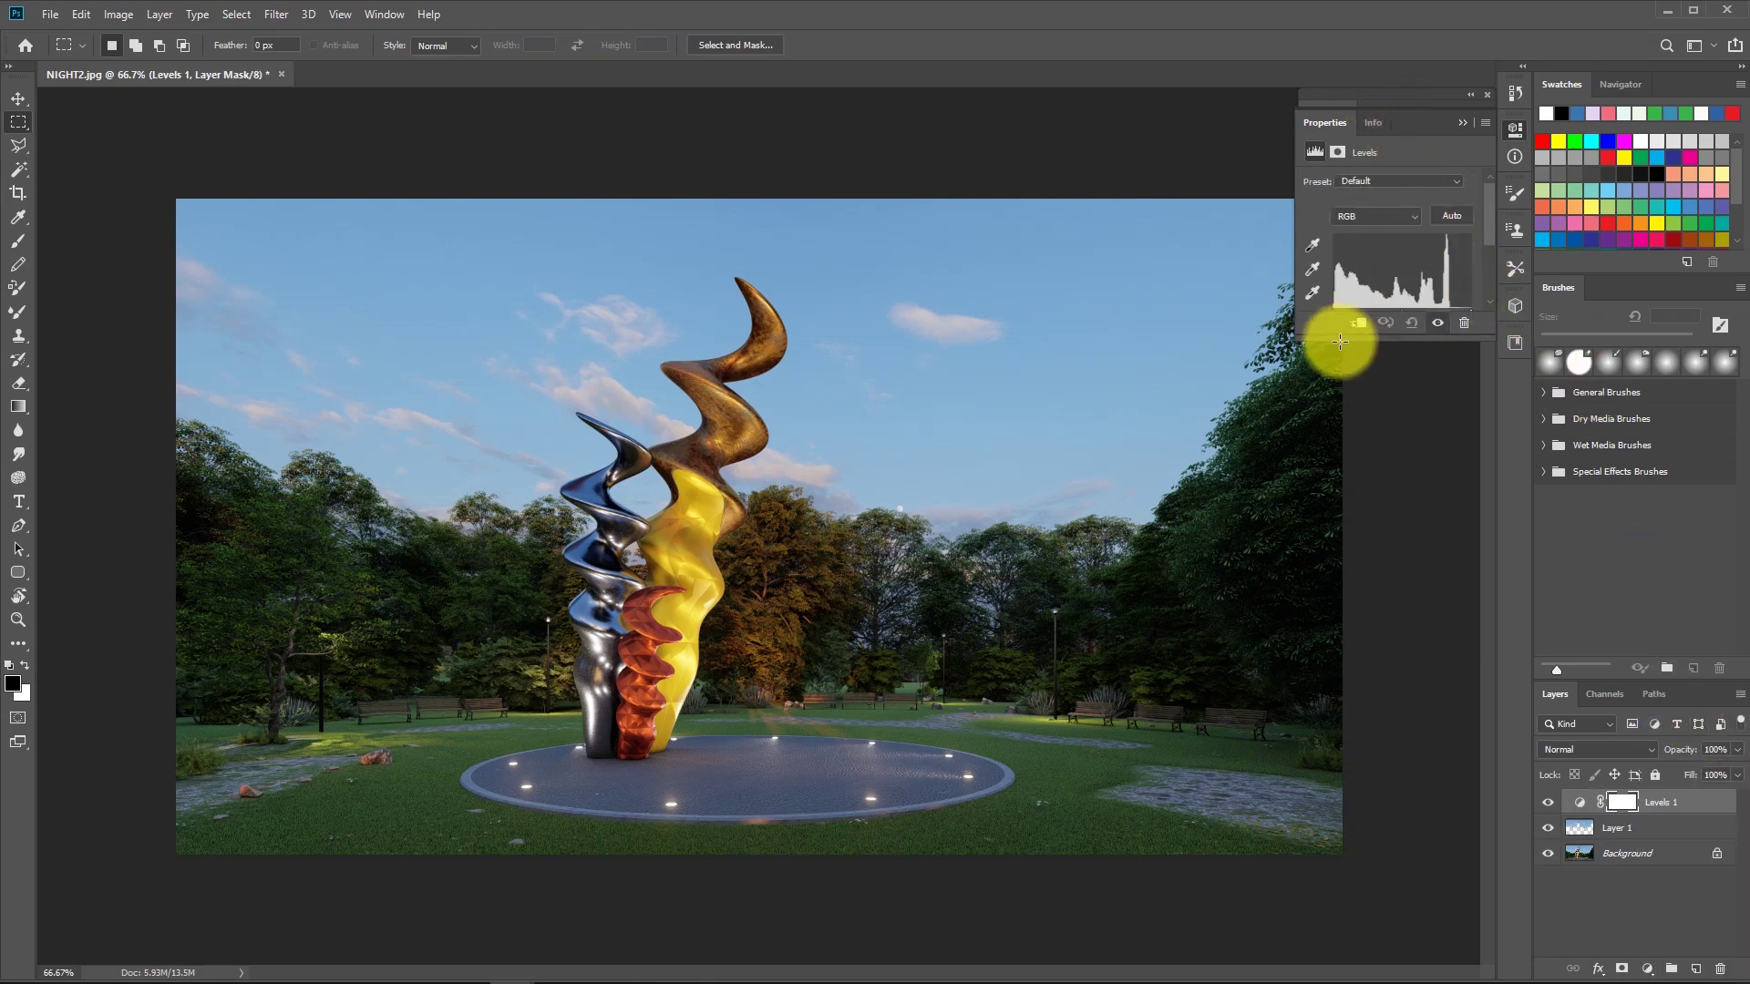
pyautogui.moveTo(1332, 337); pyautogui.dragTo(1335, 463)
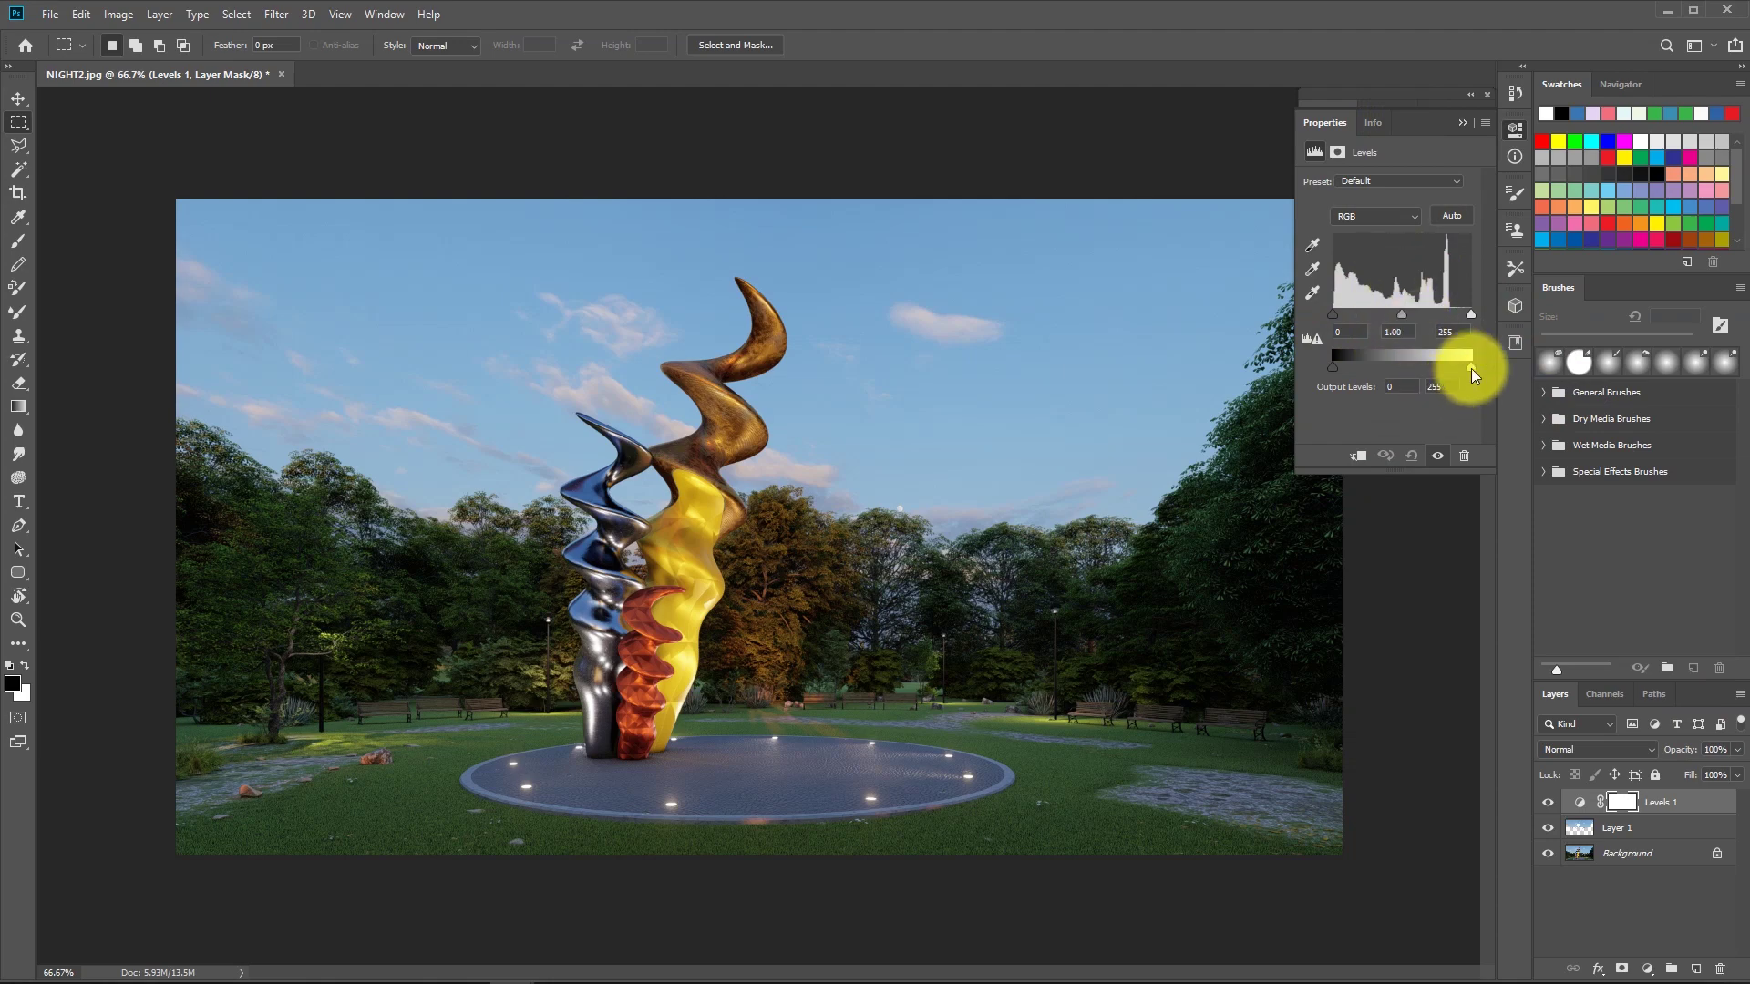
pyautogui.moveTo(1471, 368); pyautogui.dragTo(1435, 366)
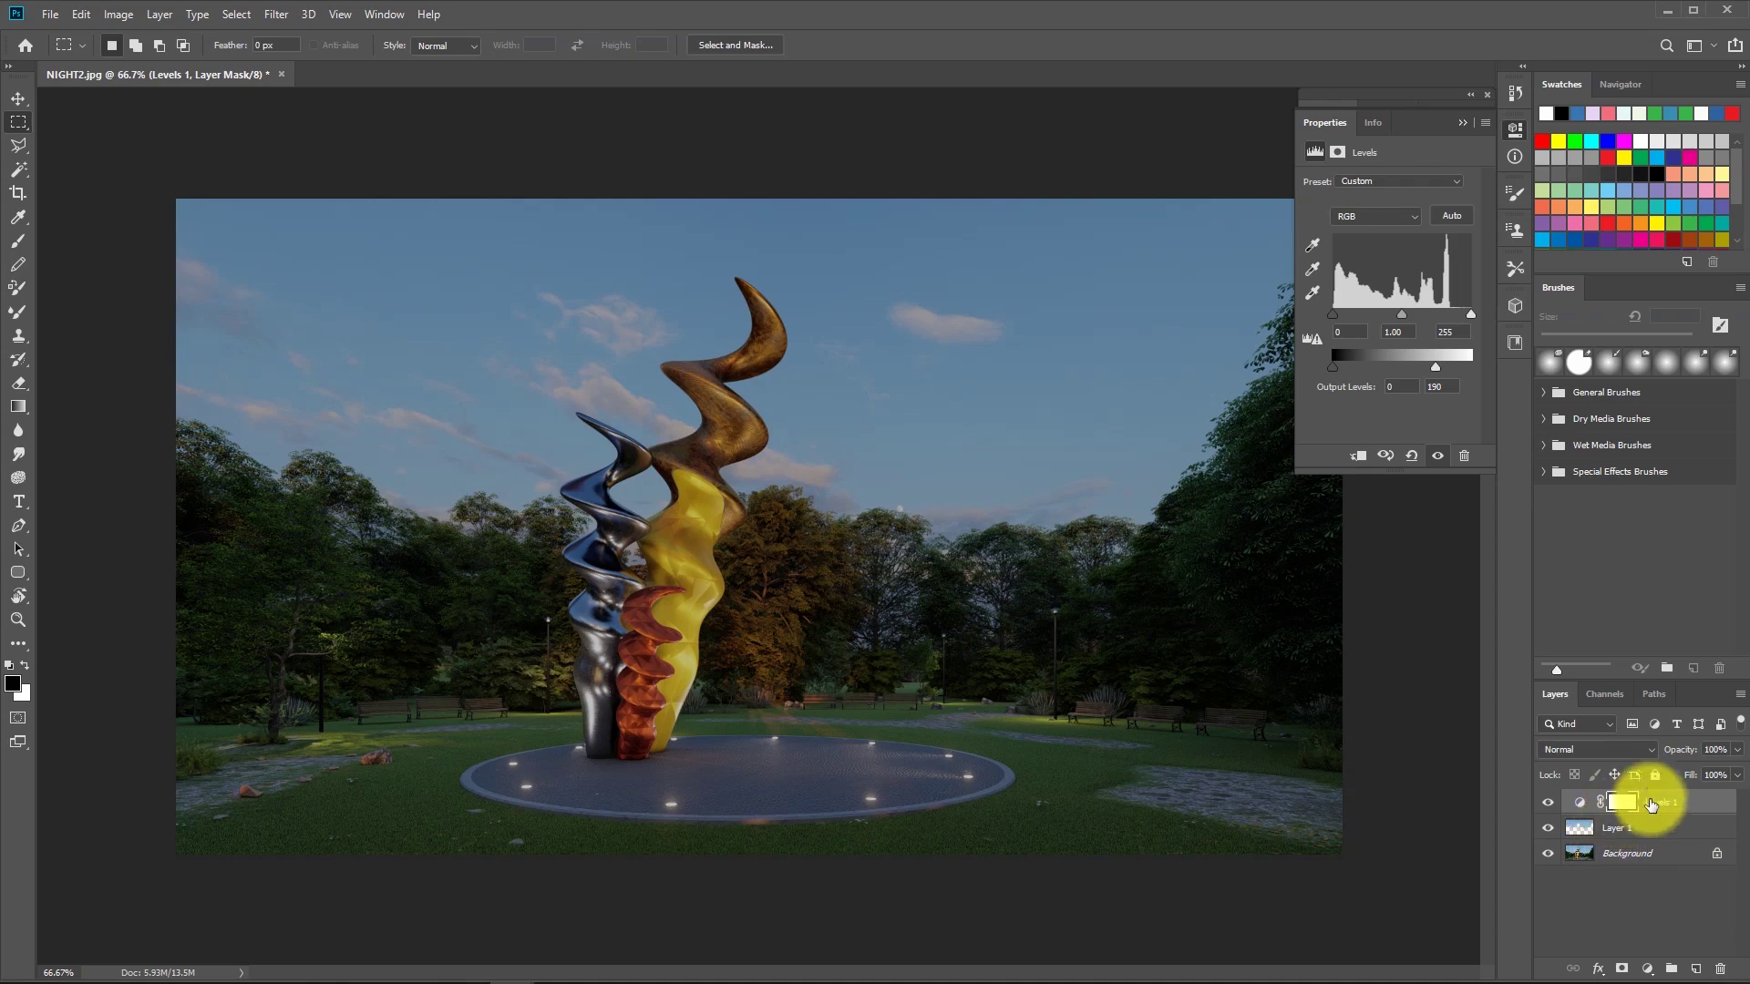
pyautogui.click(1548, 803)
pyautogui.click(1548, 803)
pyautogui.click(1548, 803)
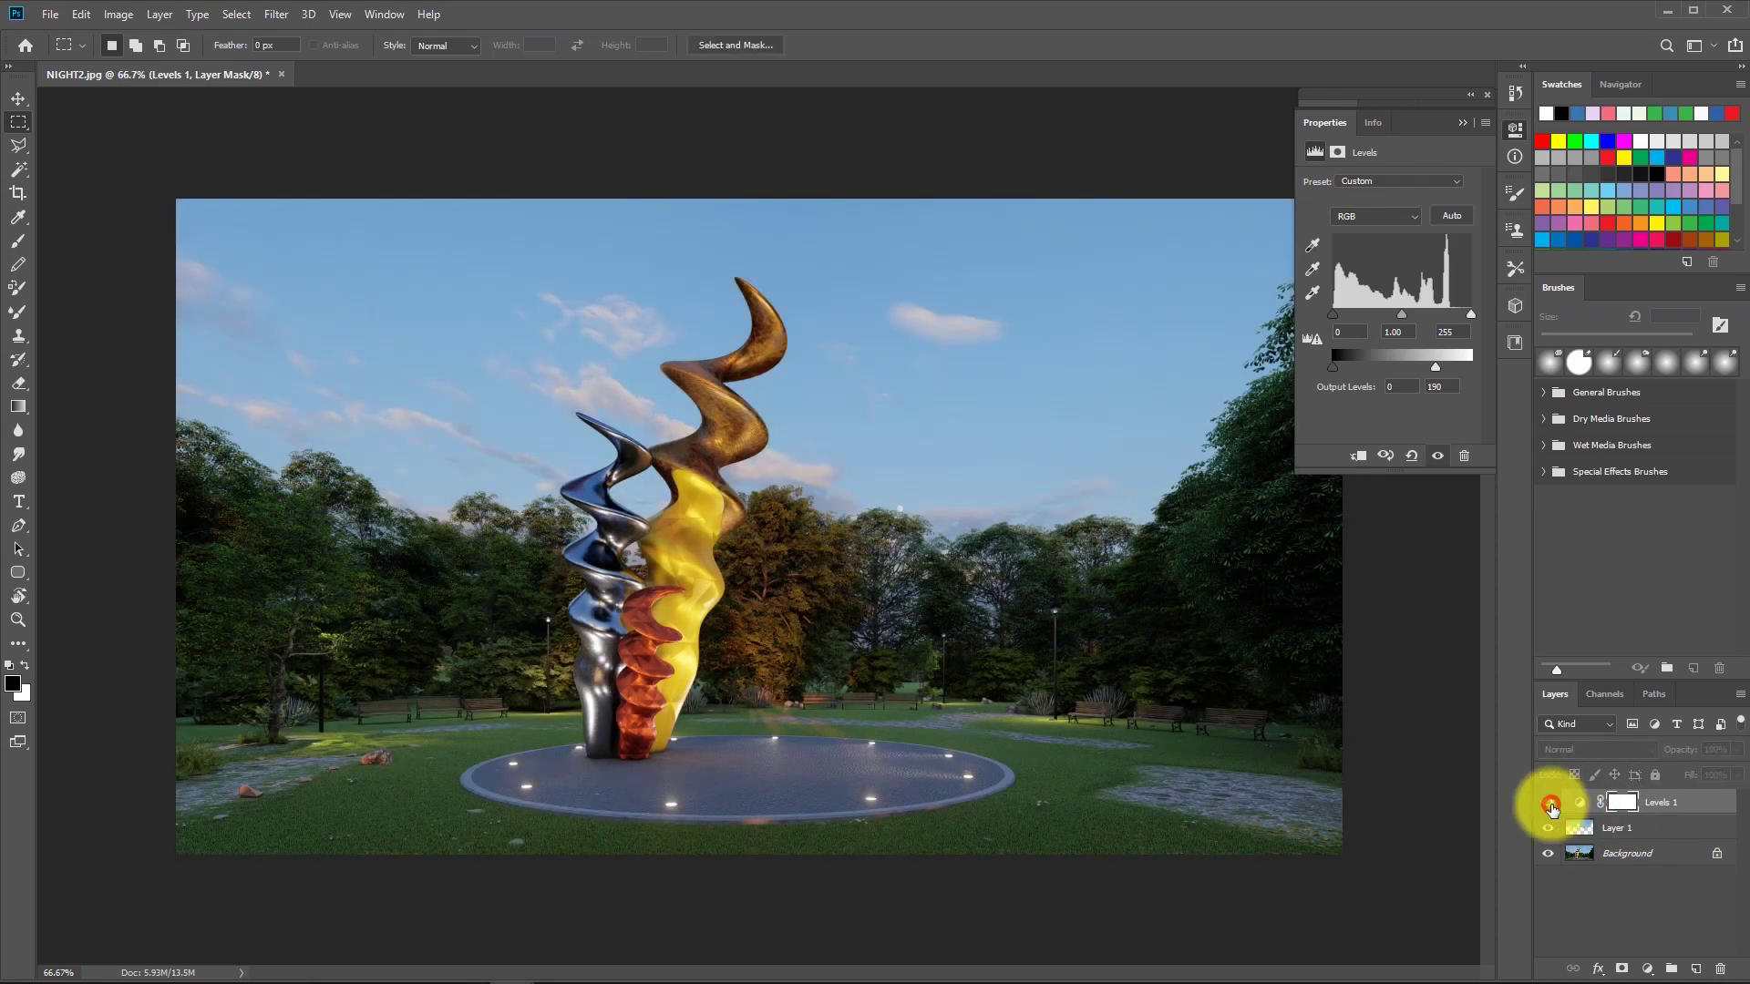
pyautogui.click(1549, 803)
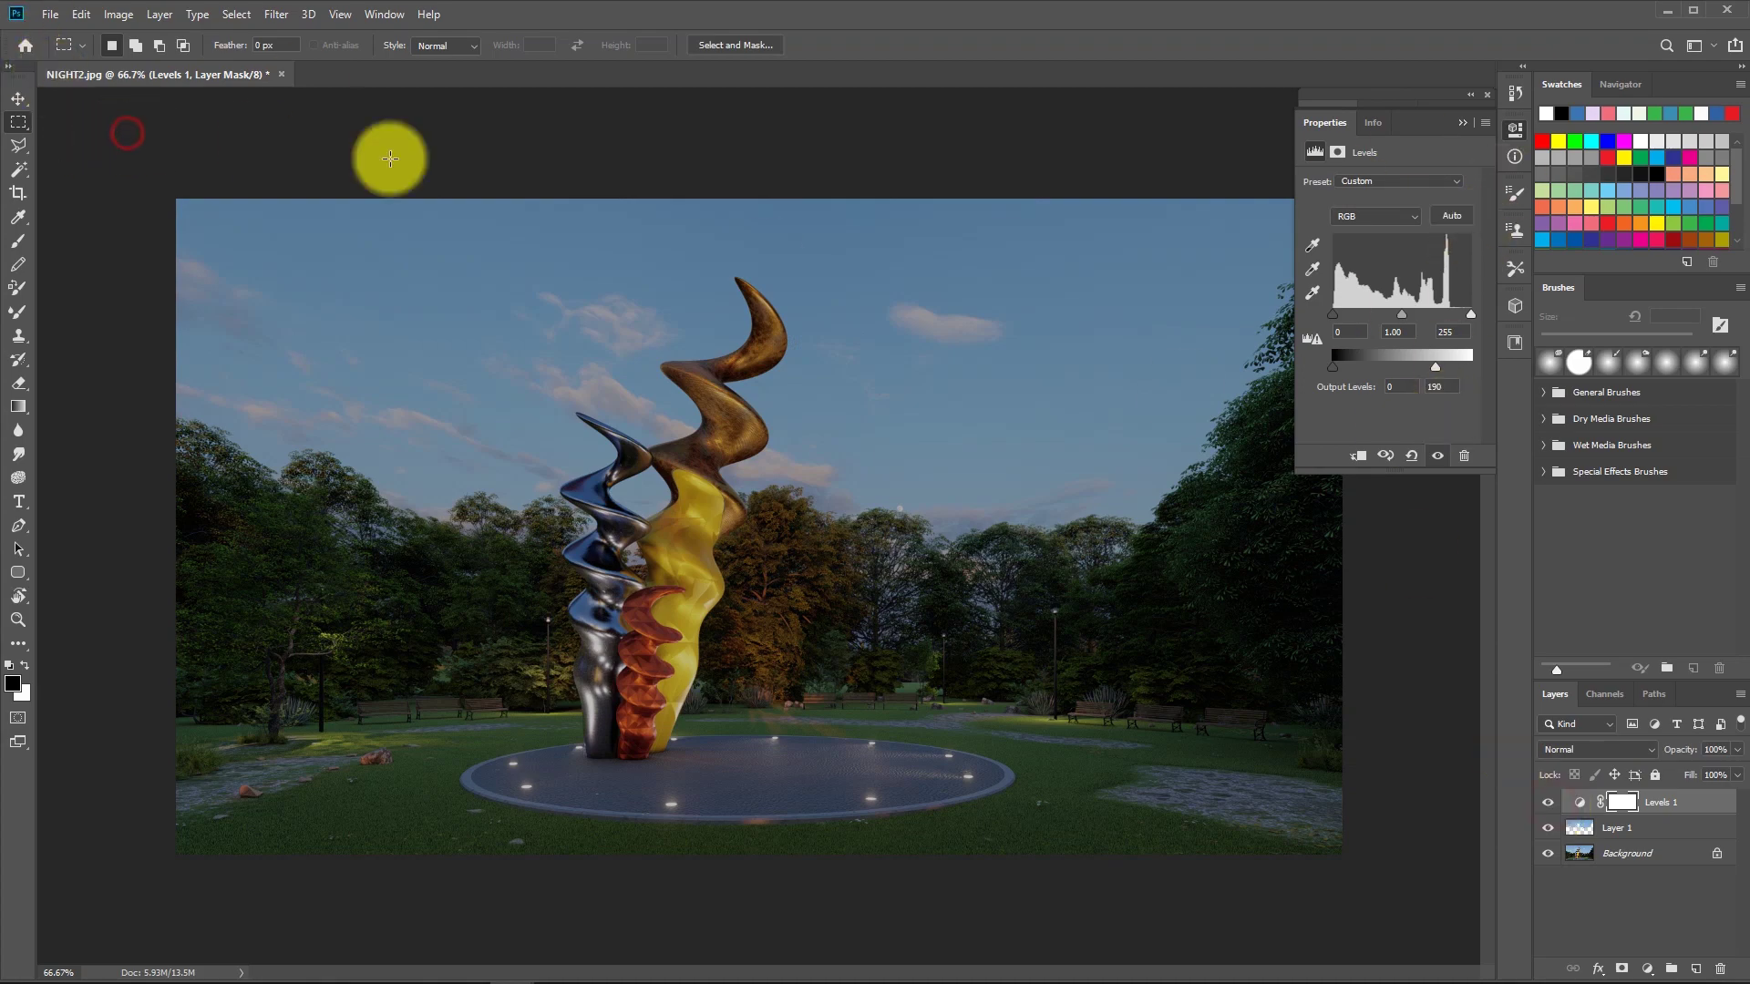
# Open NIGHT_Specular.jpg and copy its image into NIGHT2.jpg as a new layer aligned with the render.
pyautogui.hotkey('ctrl', 'o')
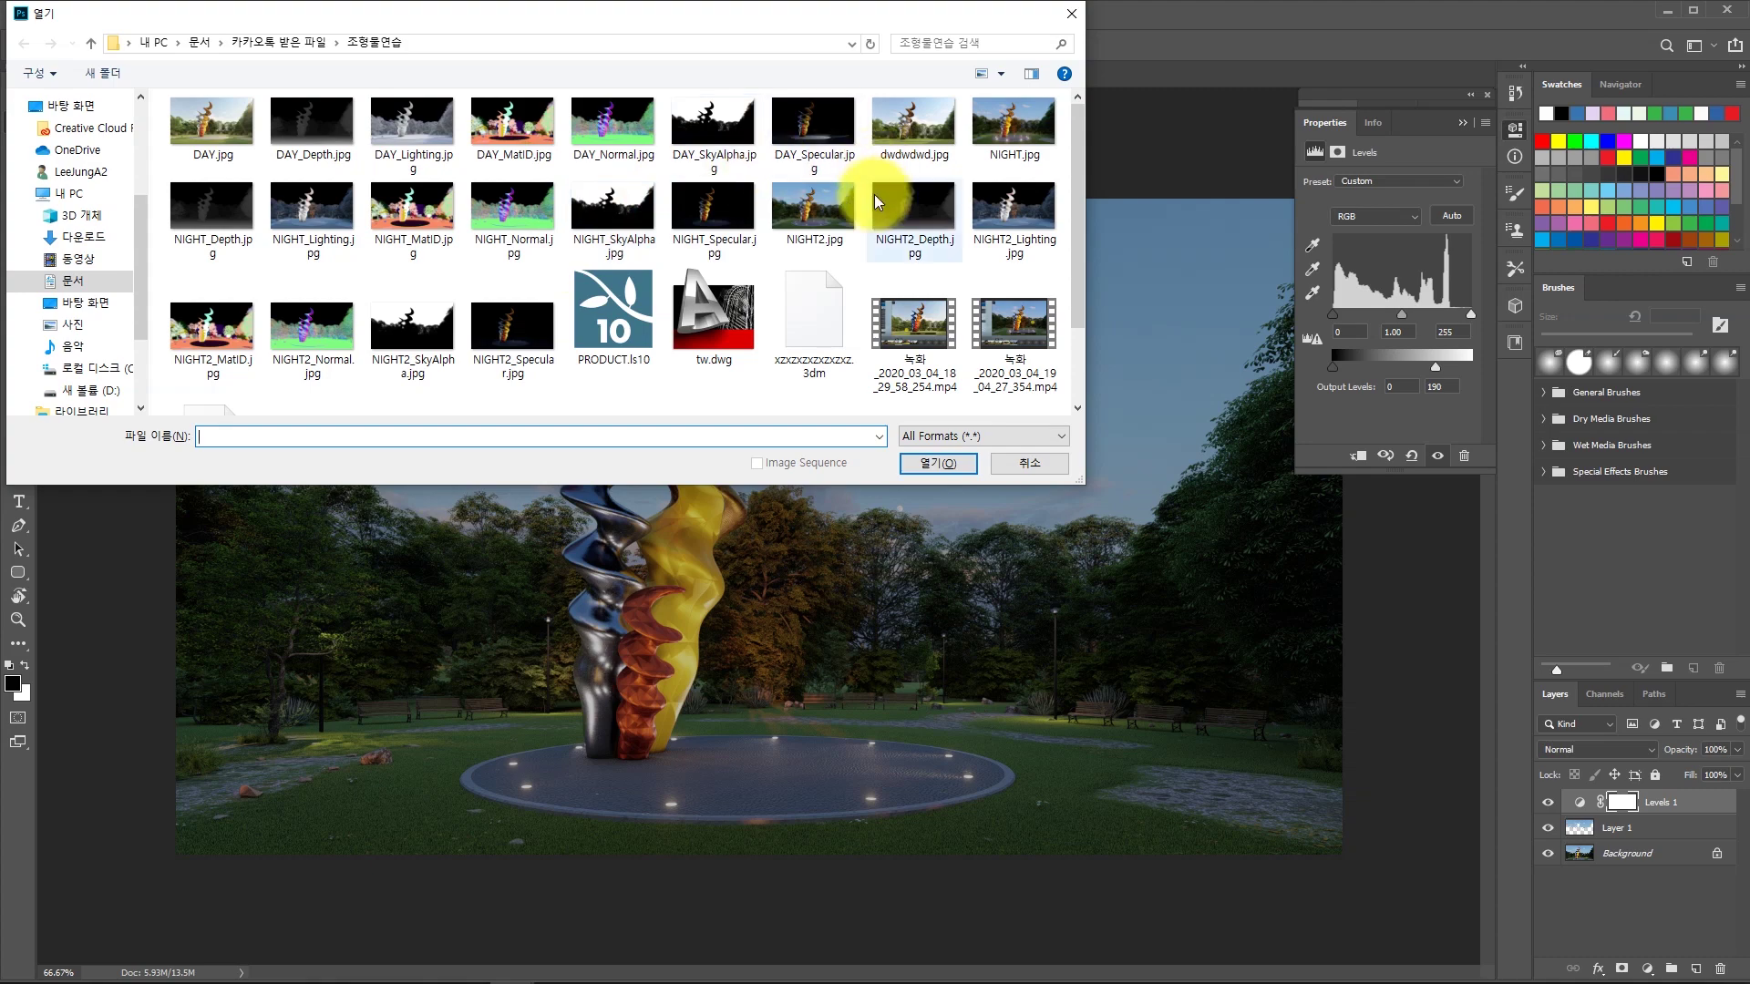
pyautogui.click(720, 219)
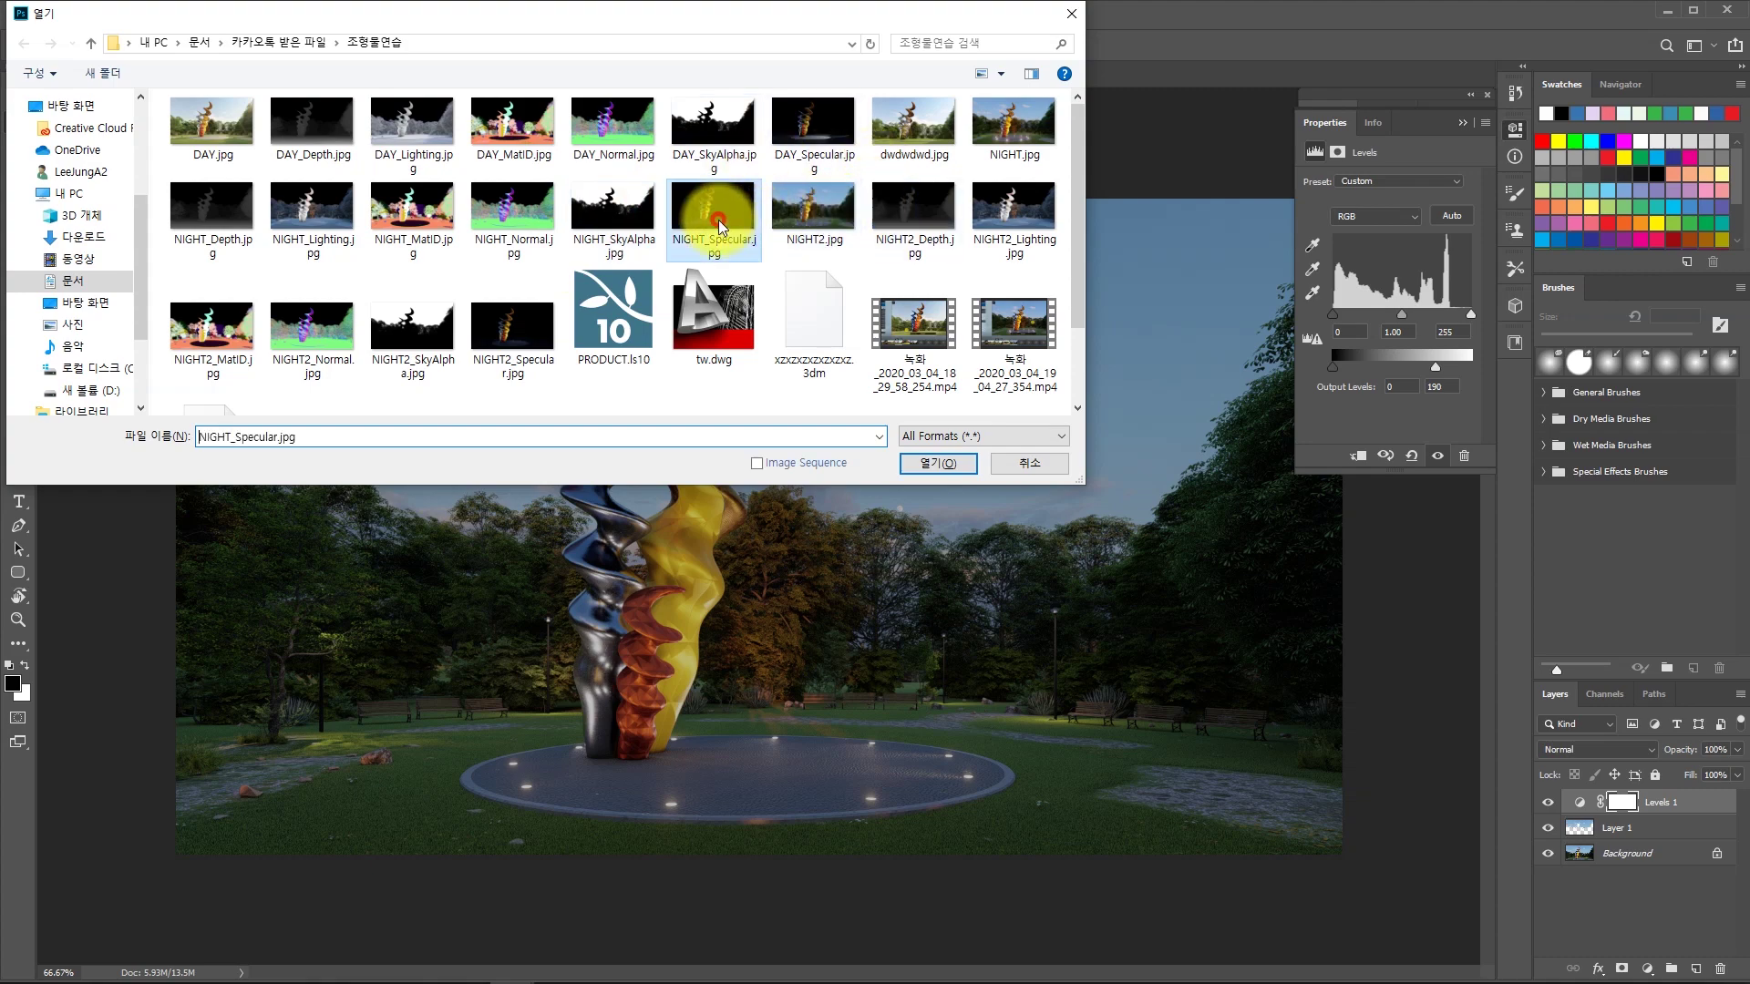
pyautogui.click(932, 463)
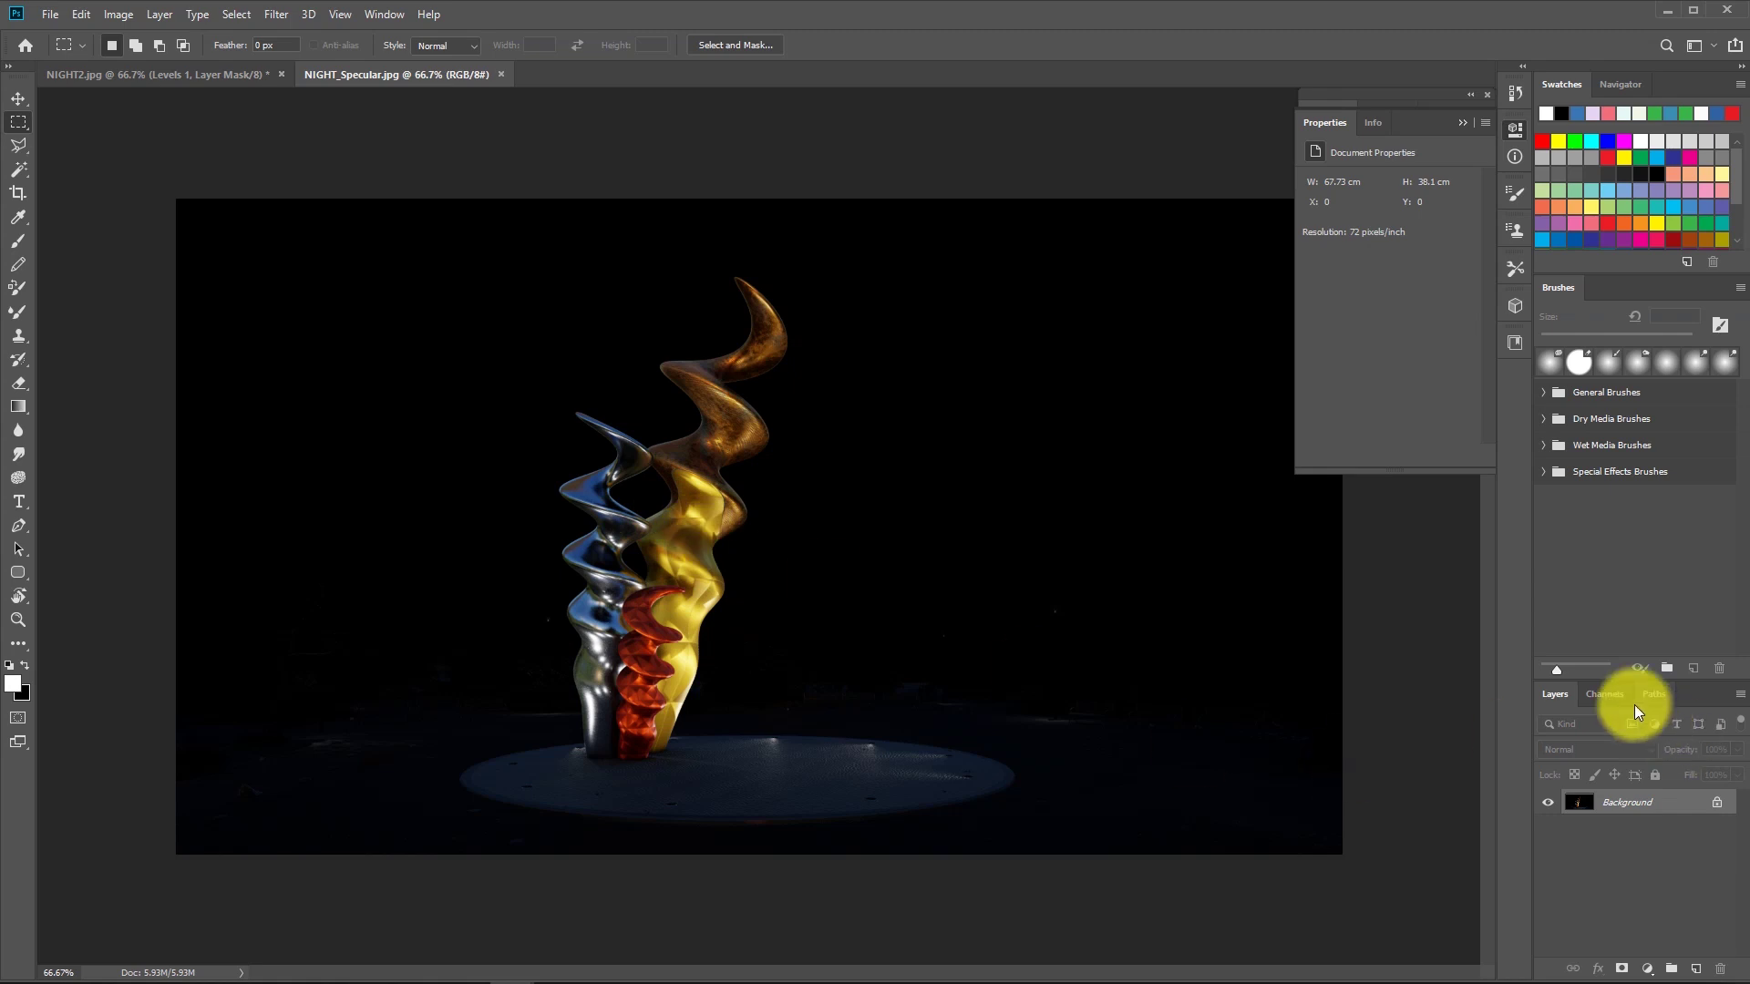
pyautogui.moveTo(428, 73); pyautogui.dragTo(606, 647)
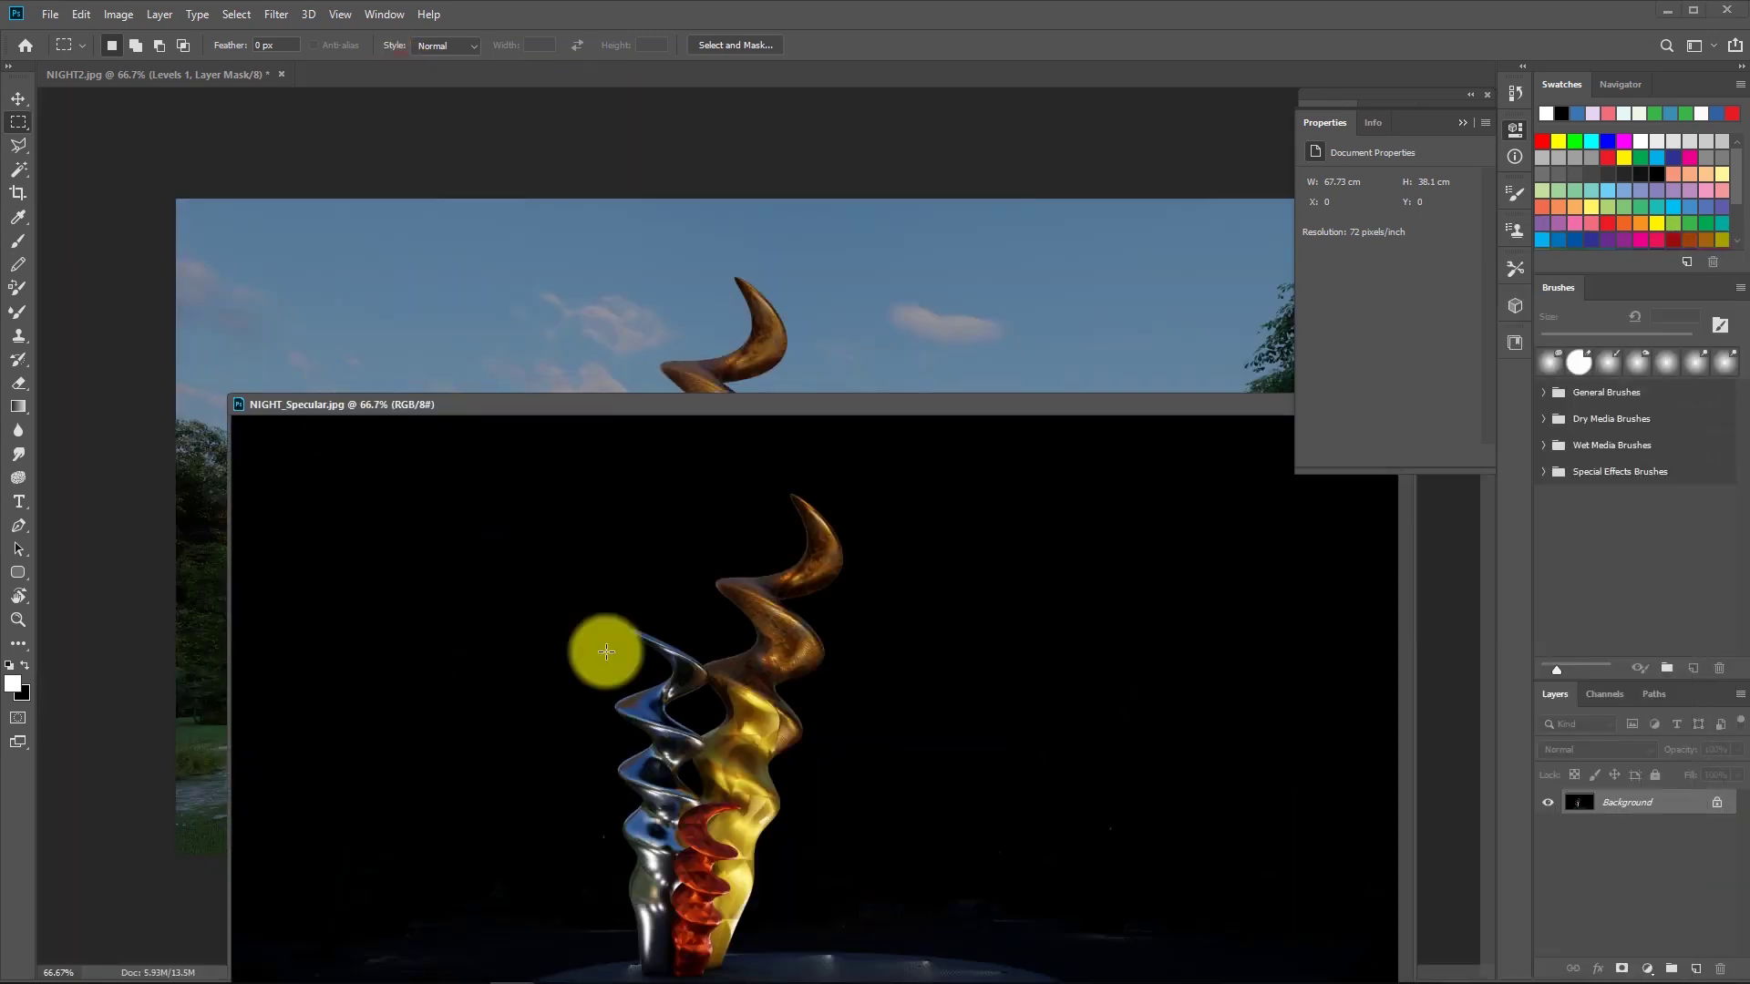
pyautogui.click(18, 97)
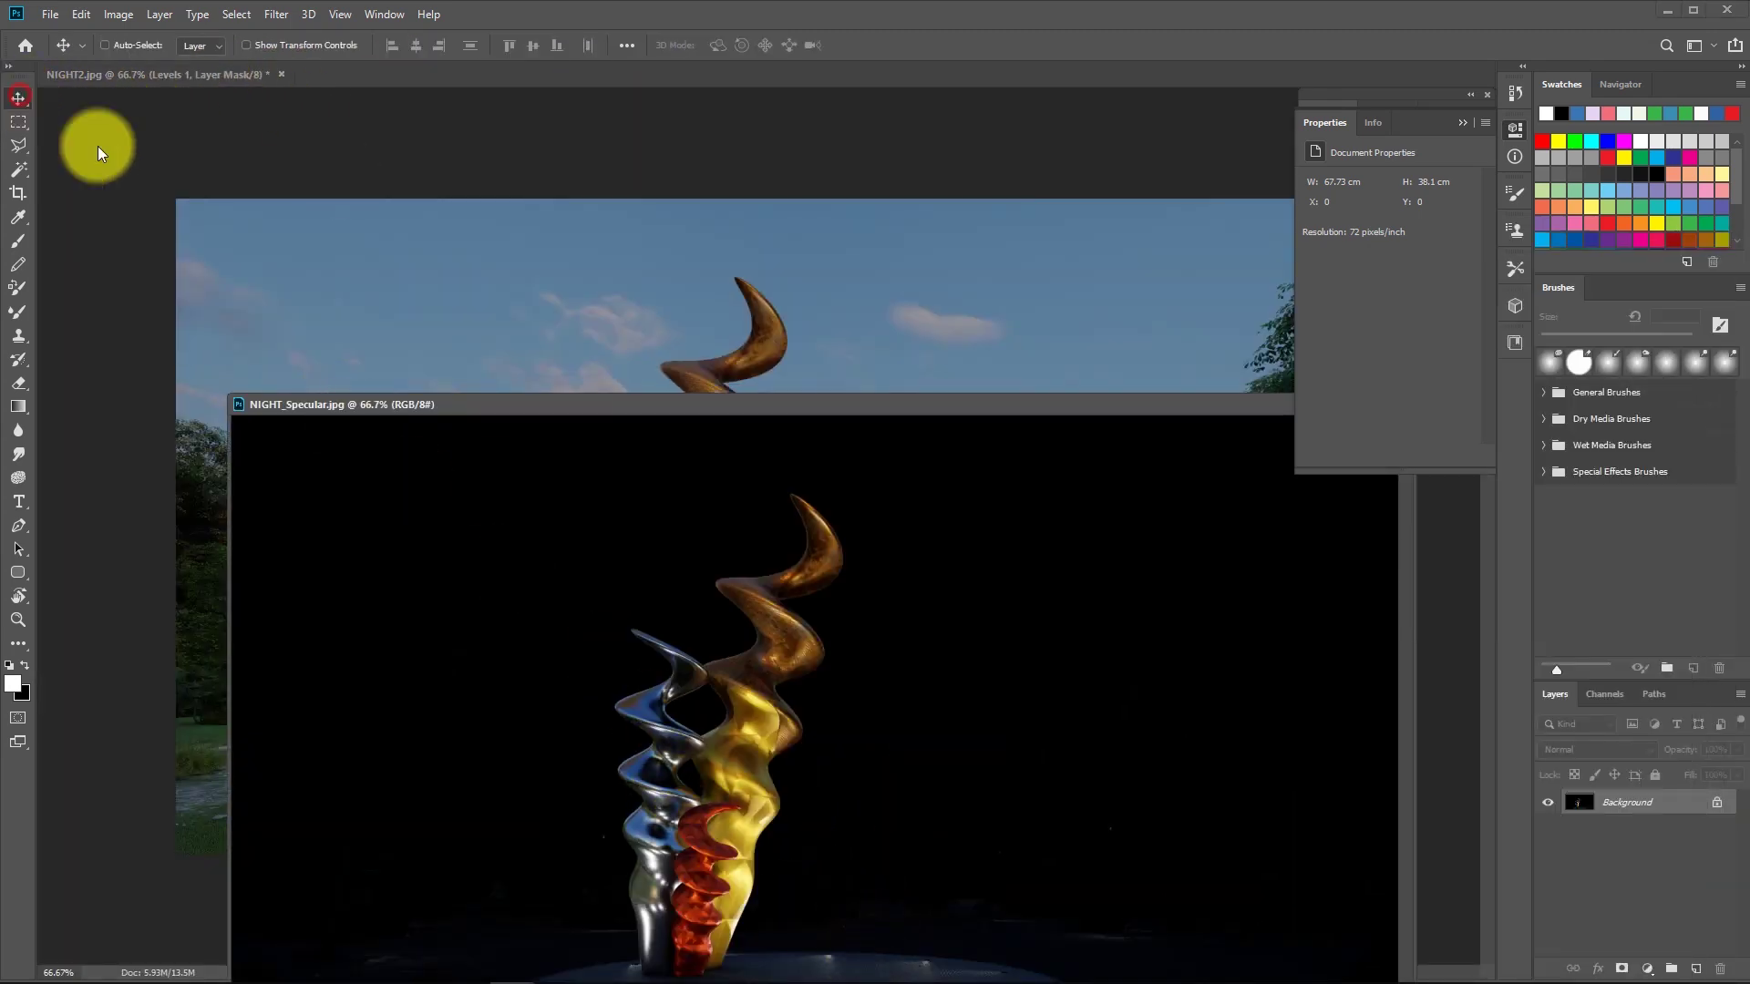
pyautogui.moveTo(738, 656); pyautogui.dragTo(793, 304)
pyautogui.moveTo(1180, 404); pyautogui.dragTo(845, 453)
pyautogui.click(1069, 443)
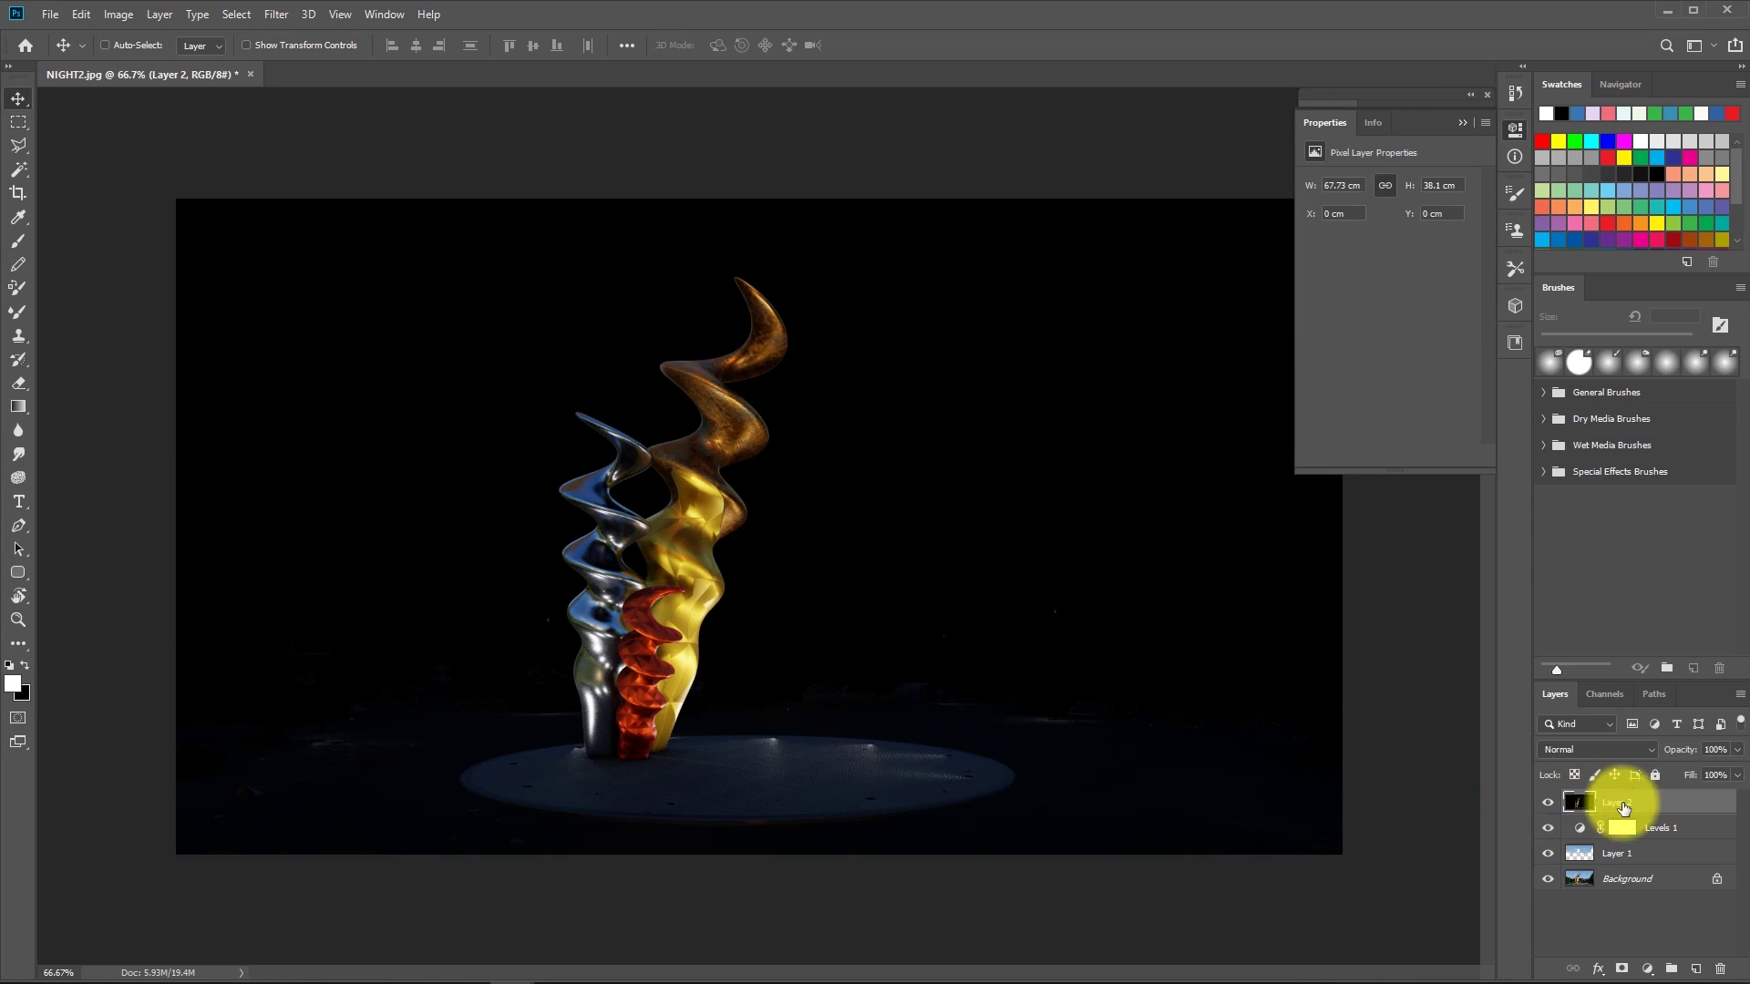
# Move the Levels adjustment above the specular layer and rename the specular layer SP.
pyautogui.click(1658, 828)
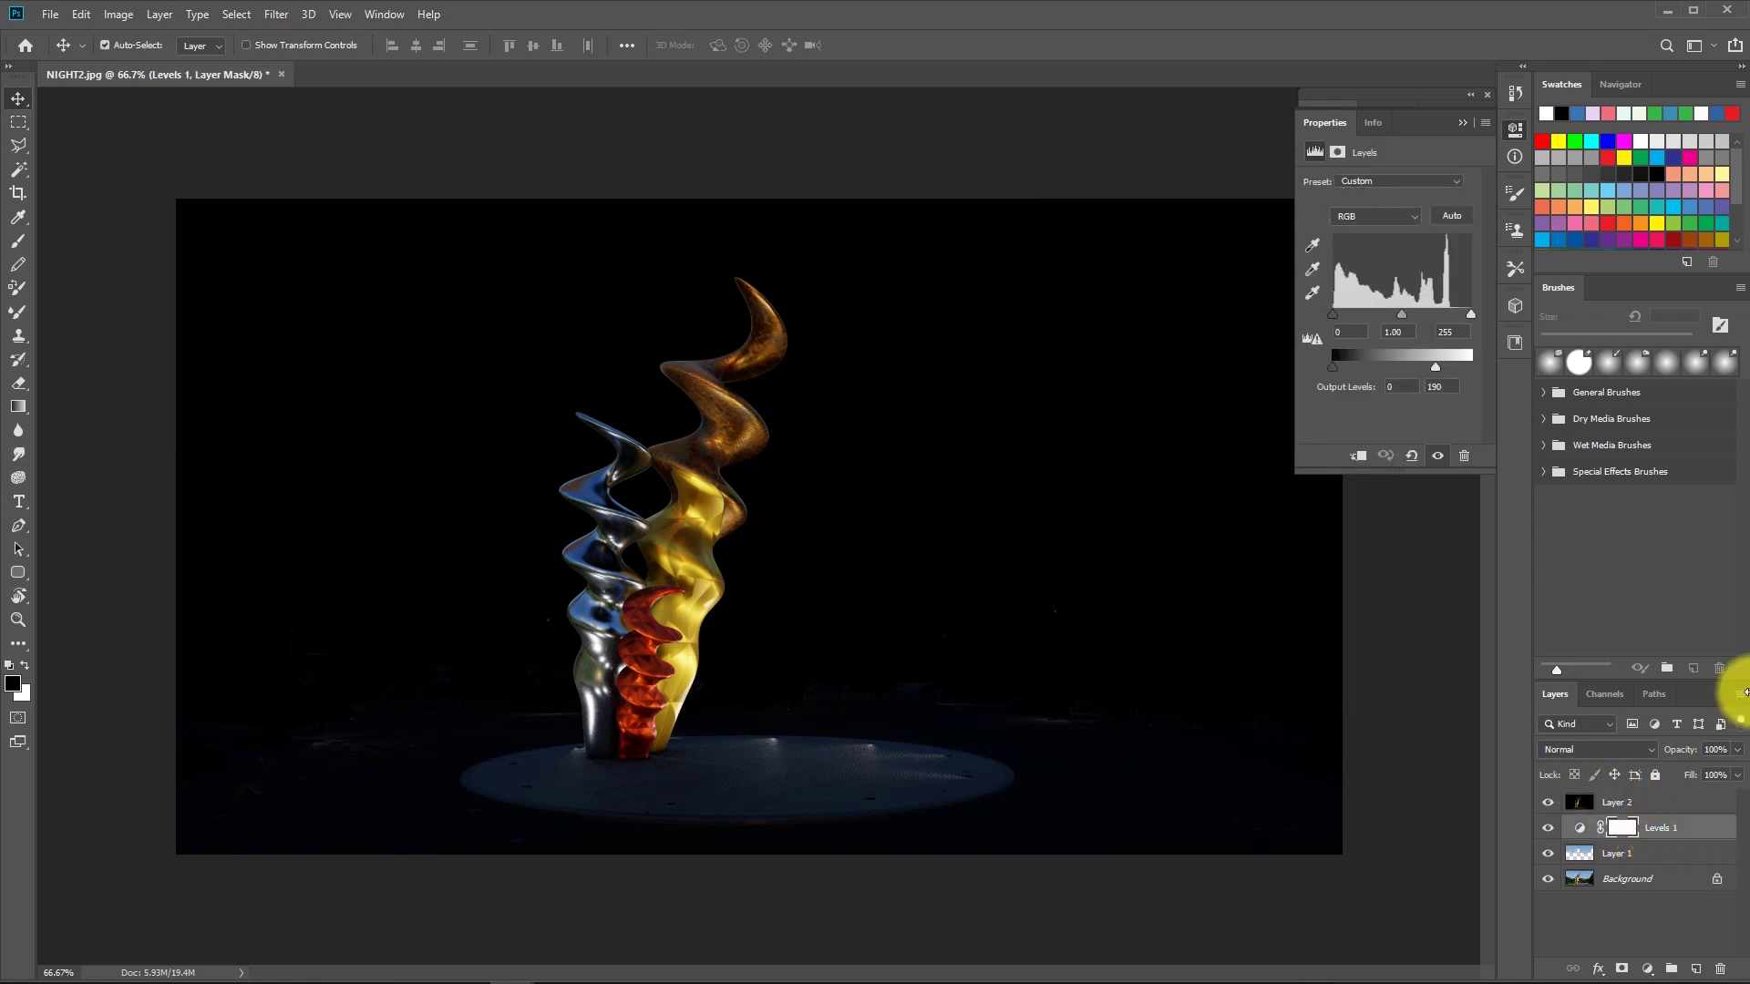
pyautogui.hotkey('ctrl', ']')
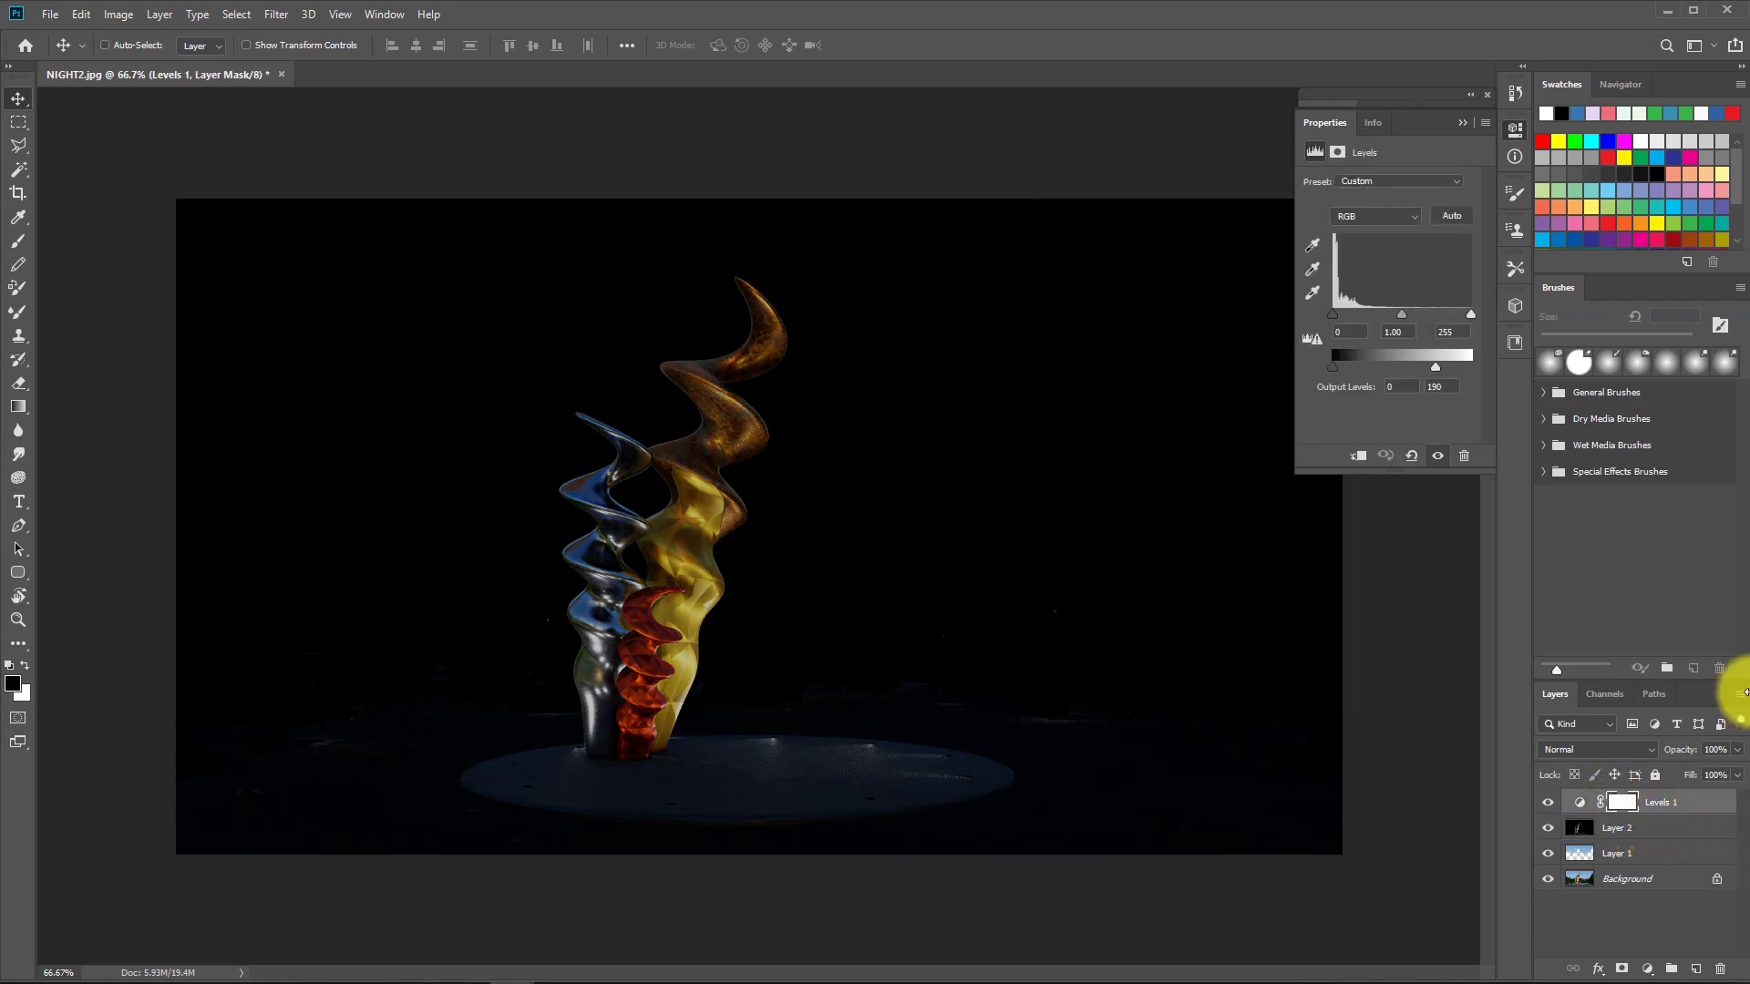
pyautogui.click(1611, 834)
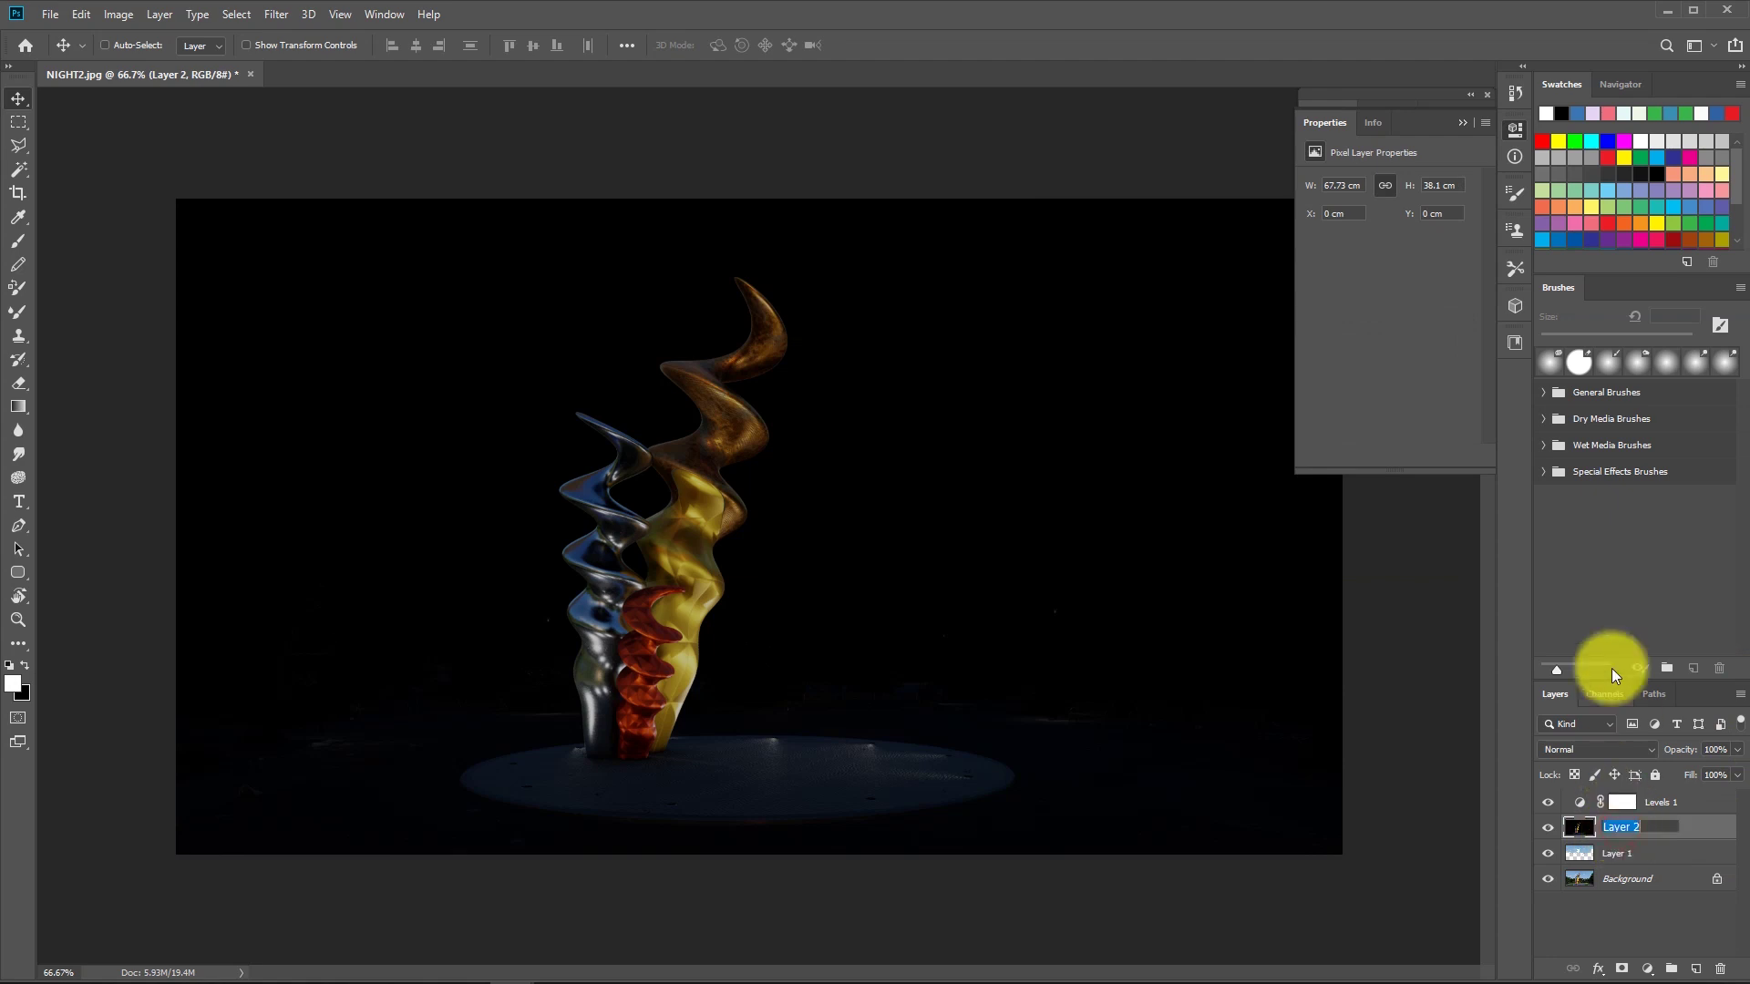
pyautogui.write('SP')
pyautogui.press('Return')
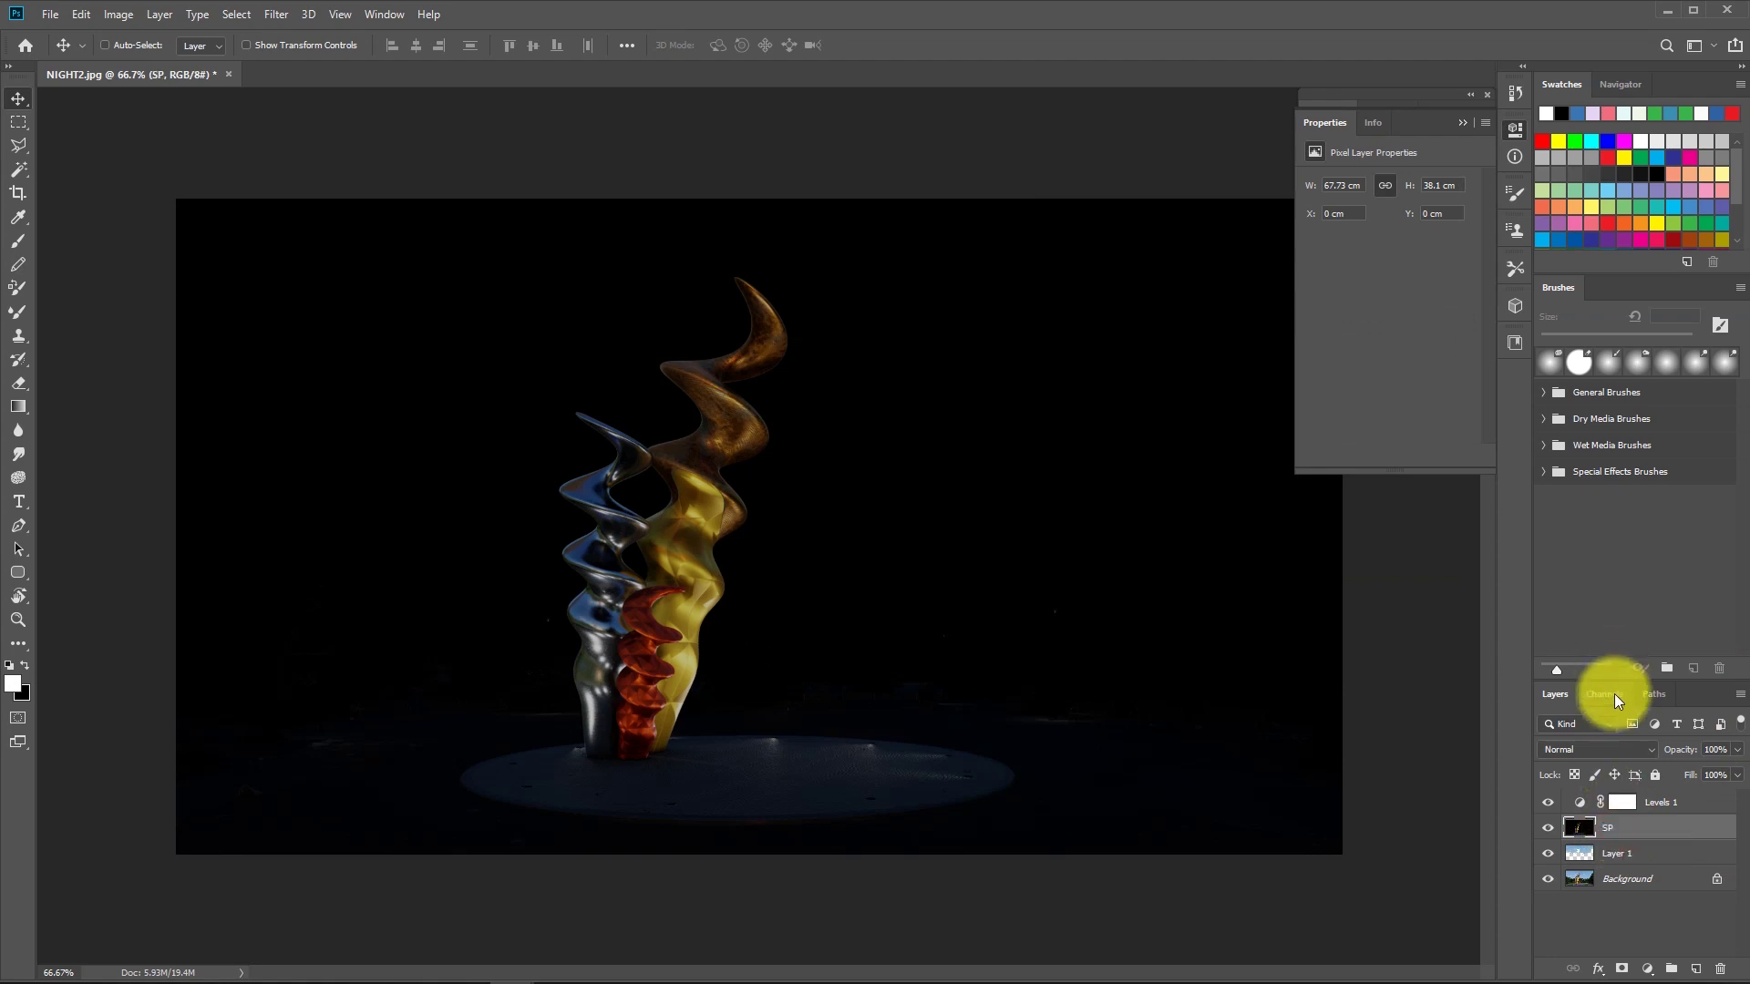
# Try the Screen blend mode on the SP layer and compare the sculpture with the layer hidden and shown.
pyautogui.click(1610, 744)
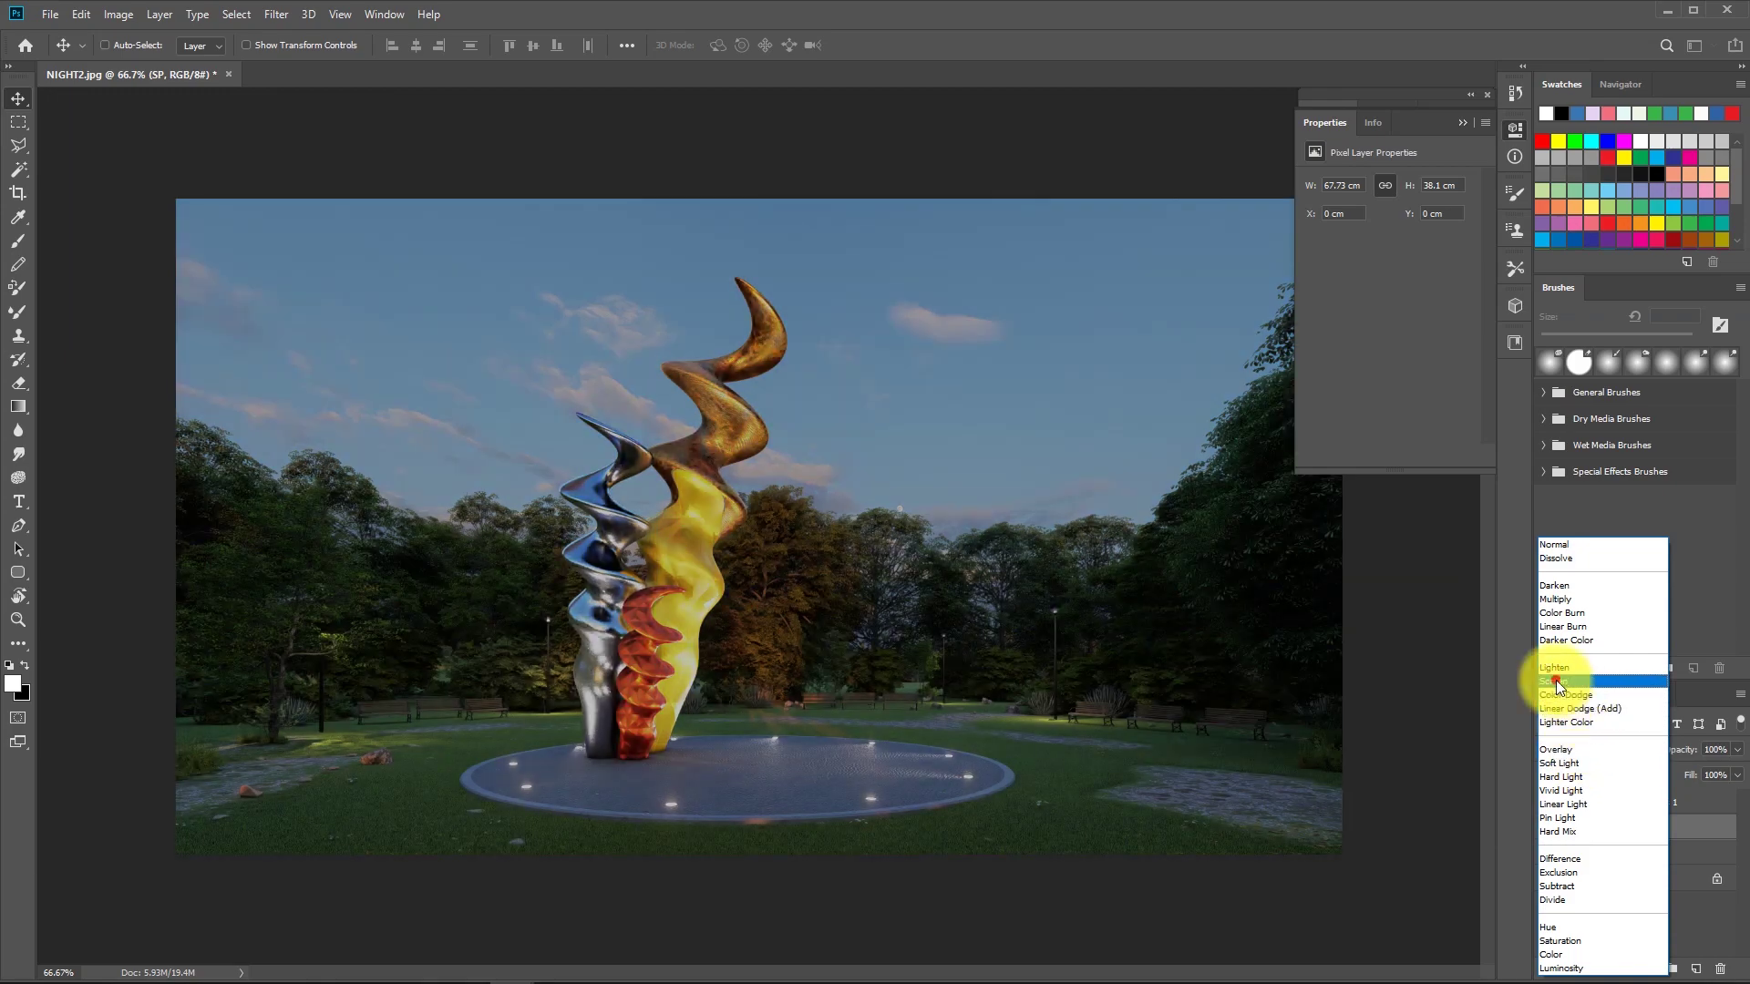
pyautogui.click(1556, 681)
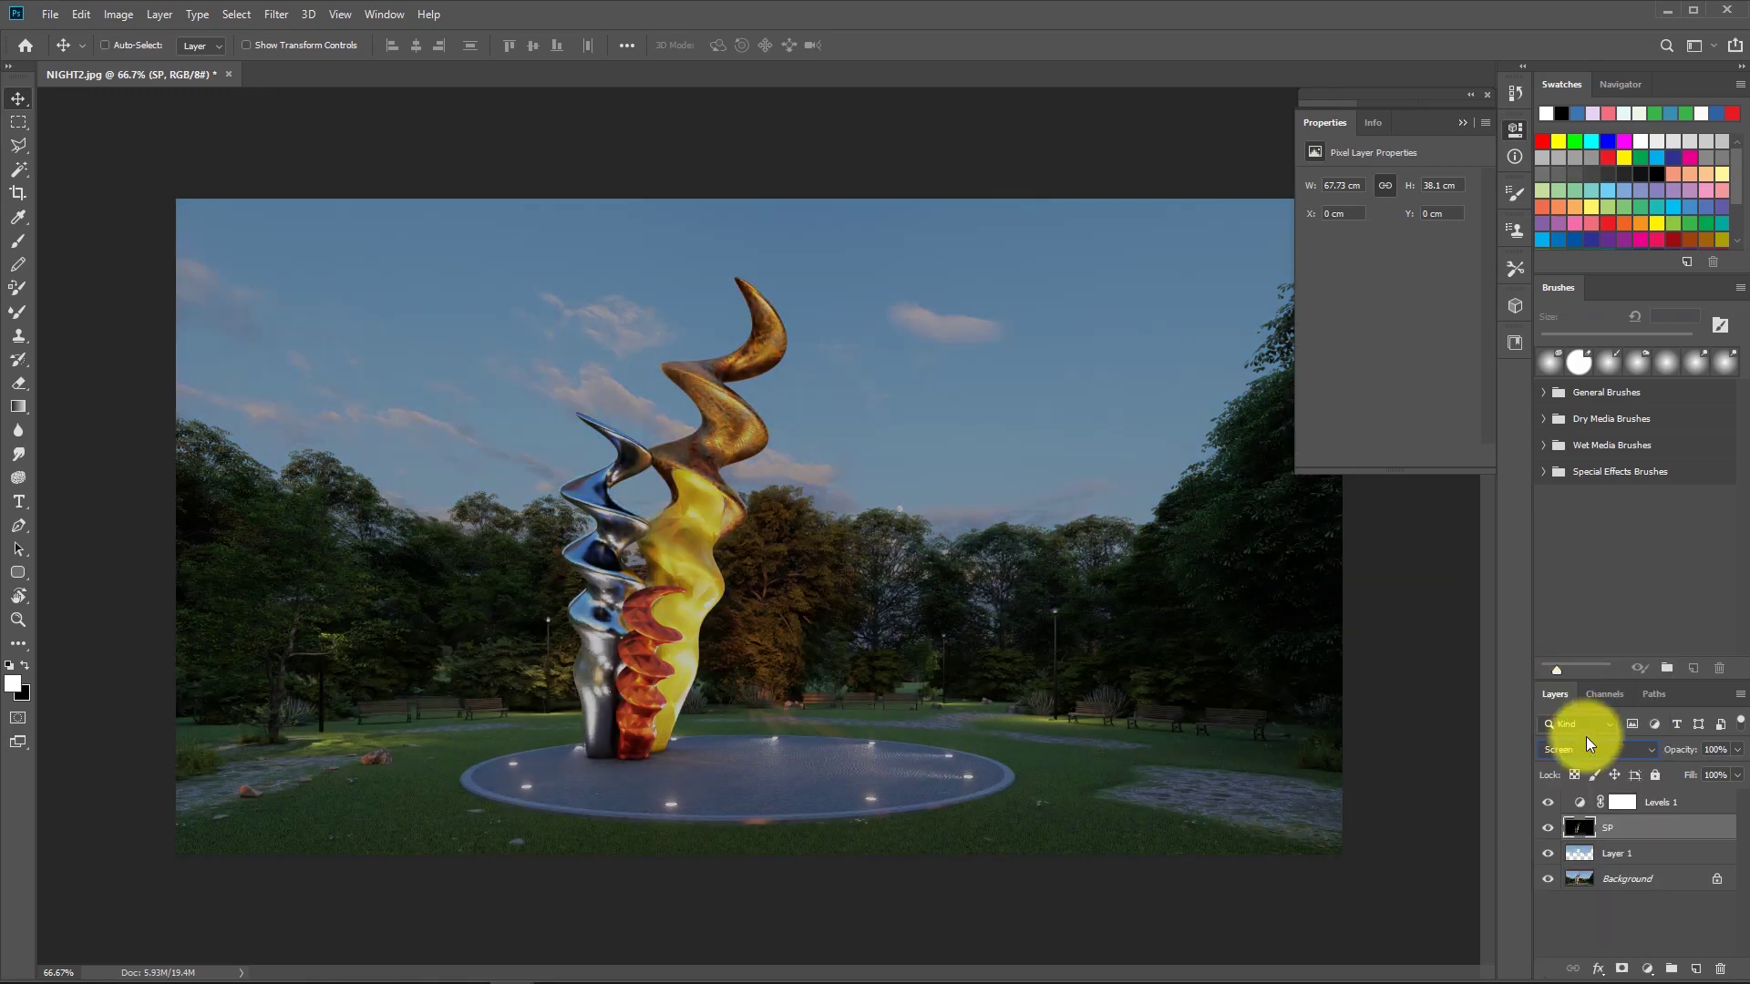
pyautogui.click(1547, 828)
pyautogui.click(1548, 828)
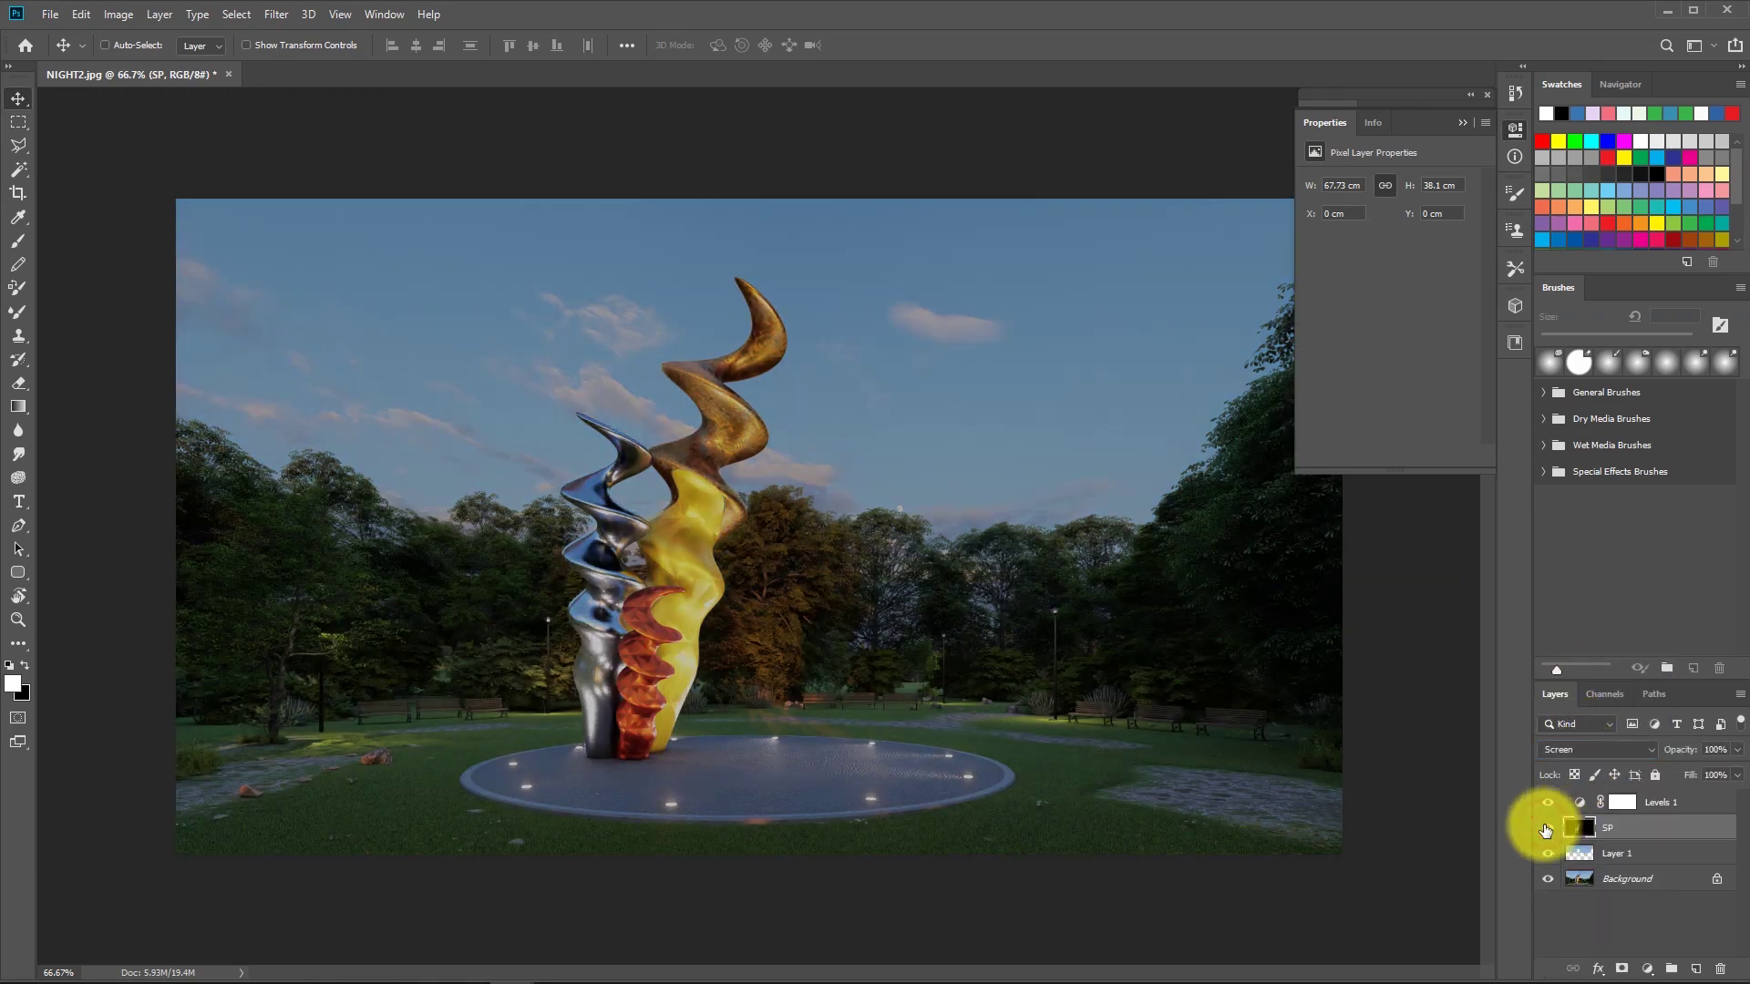
# Set the SP layer's blend mode to Color Dodge and compare the sculpture with the layer hidden and shown.
pyautogui.click(1571, 748)
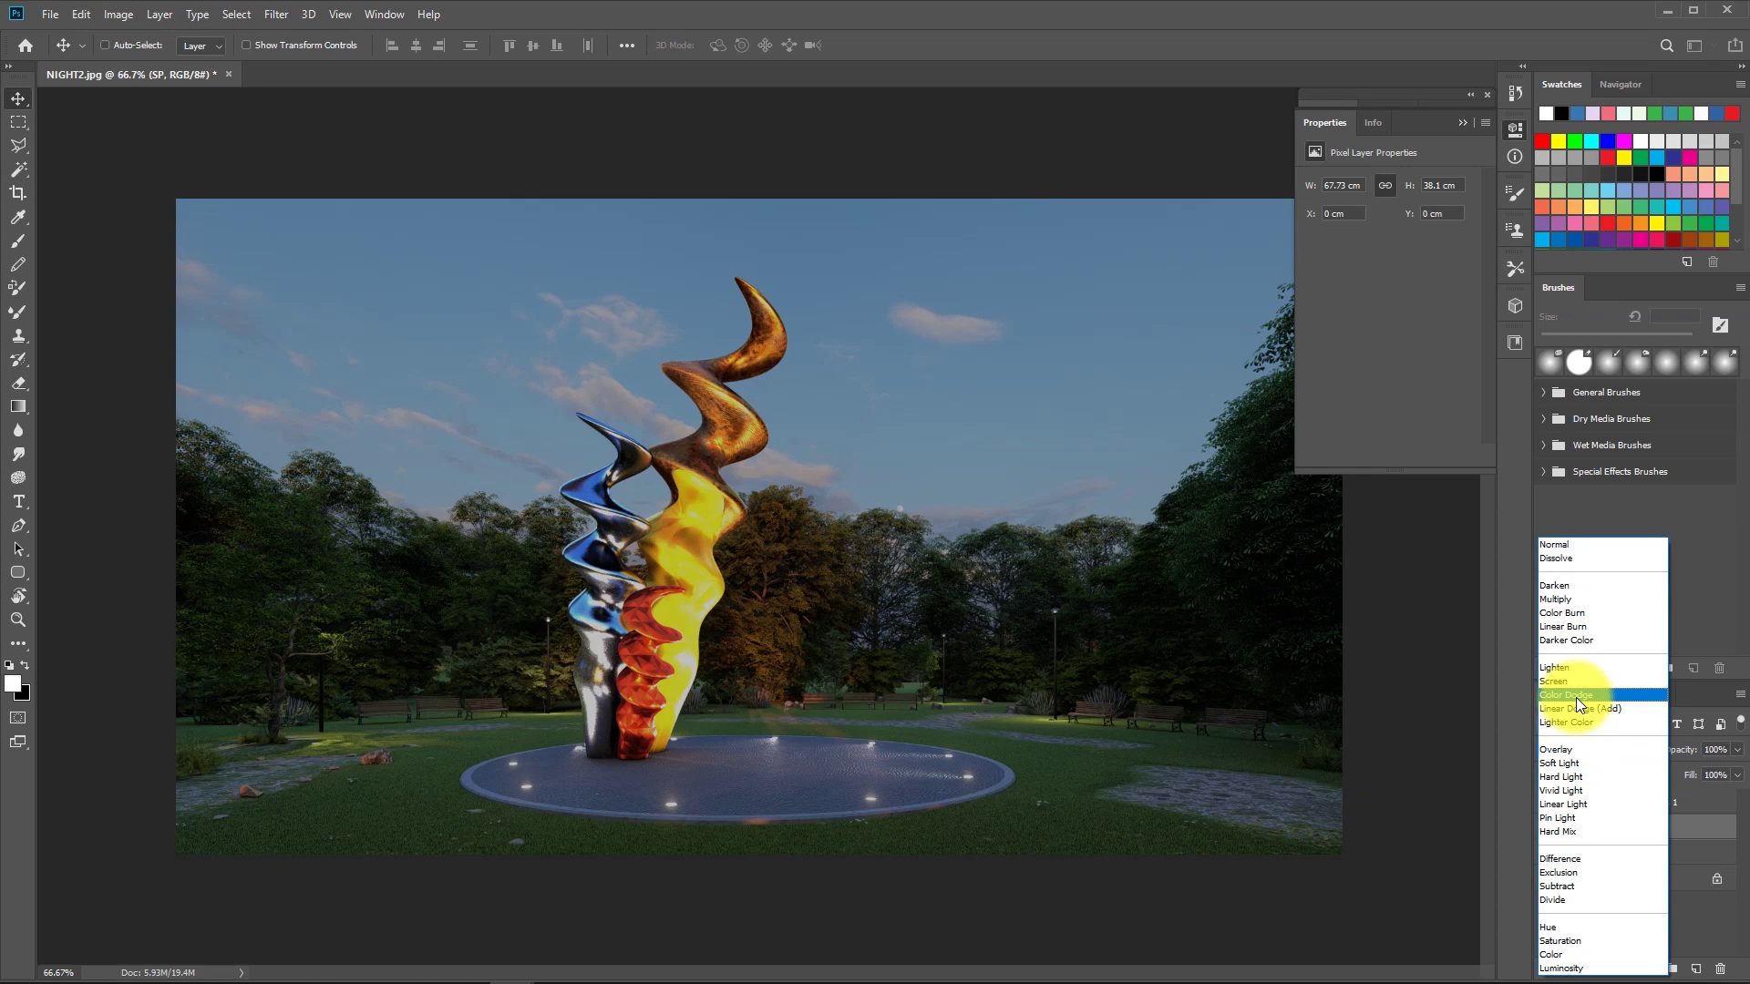
pyautogui.click(1577, 697)
pyautogui.click(1548, 829)
pyautogui.click(1548, 828)
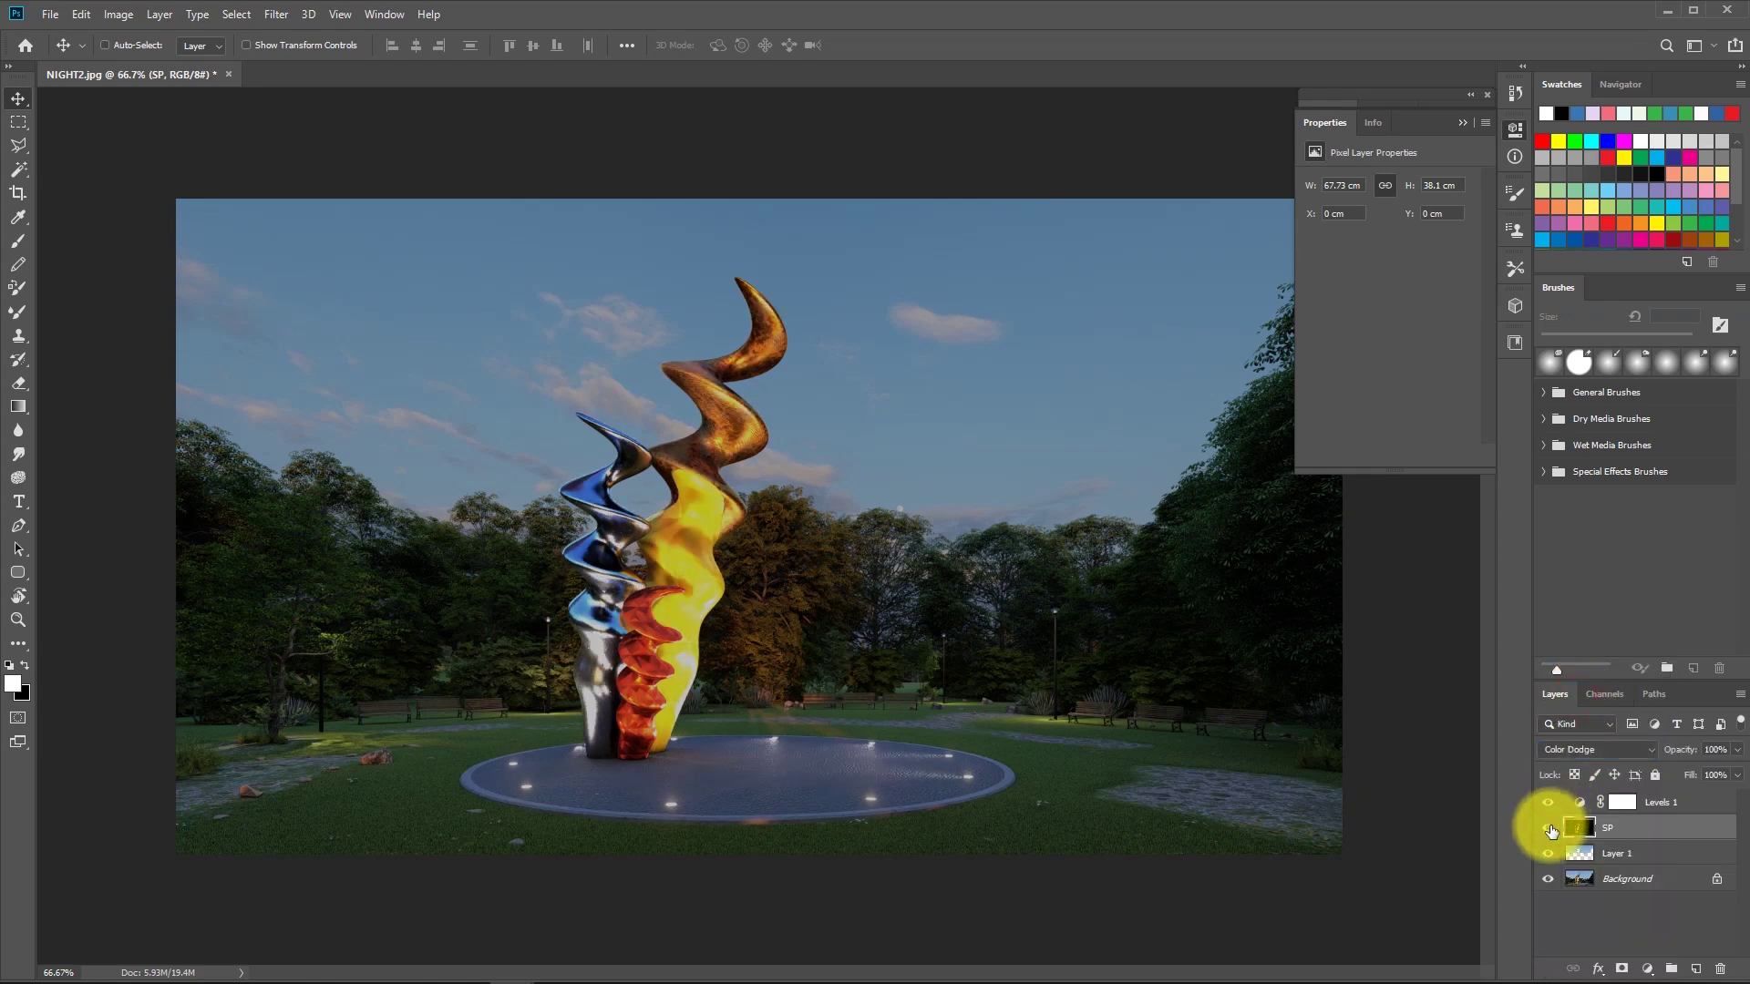
pyautogui.click(1549, 827)
pyautogui.click(1548, 827)
pyautogui.click(1548, 828)
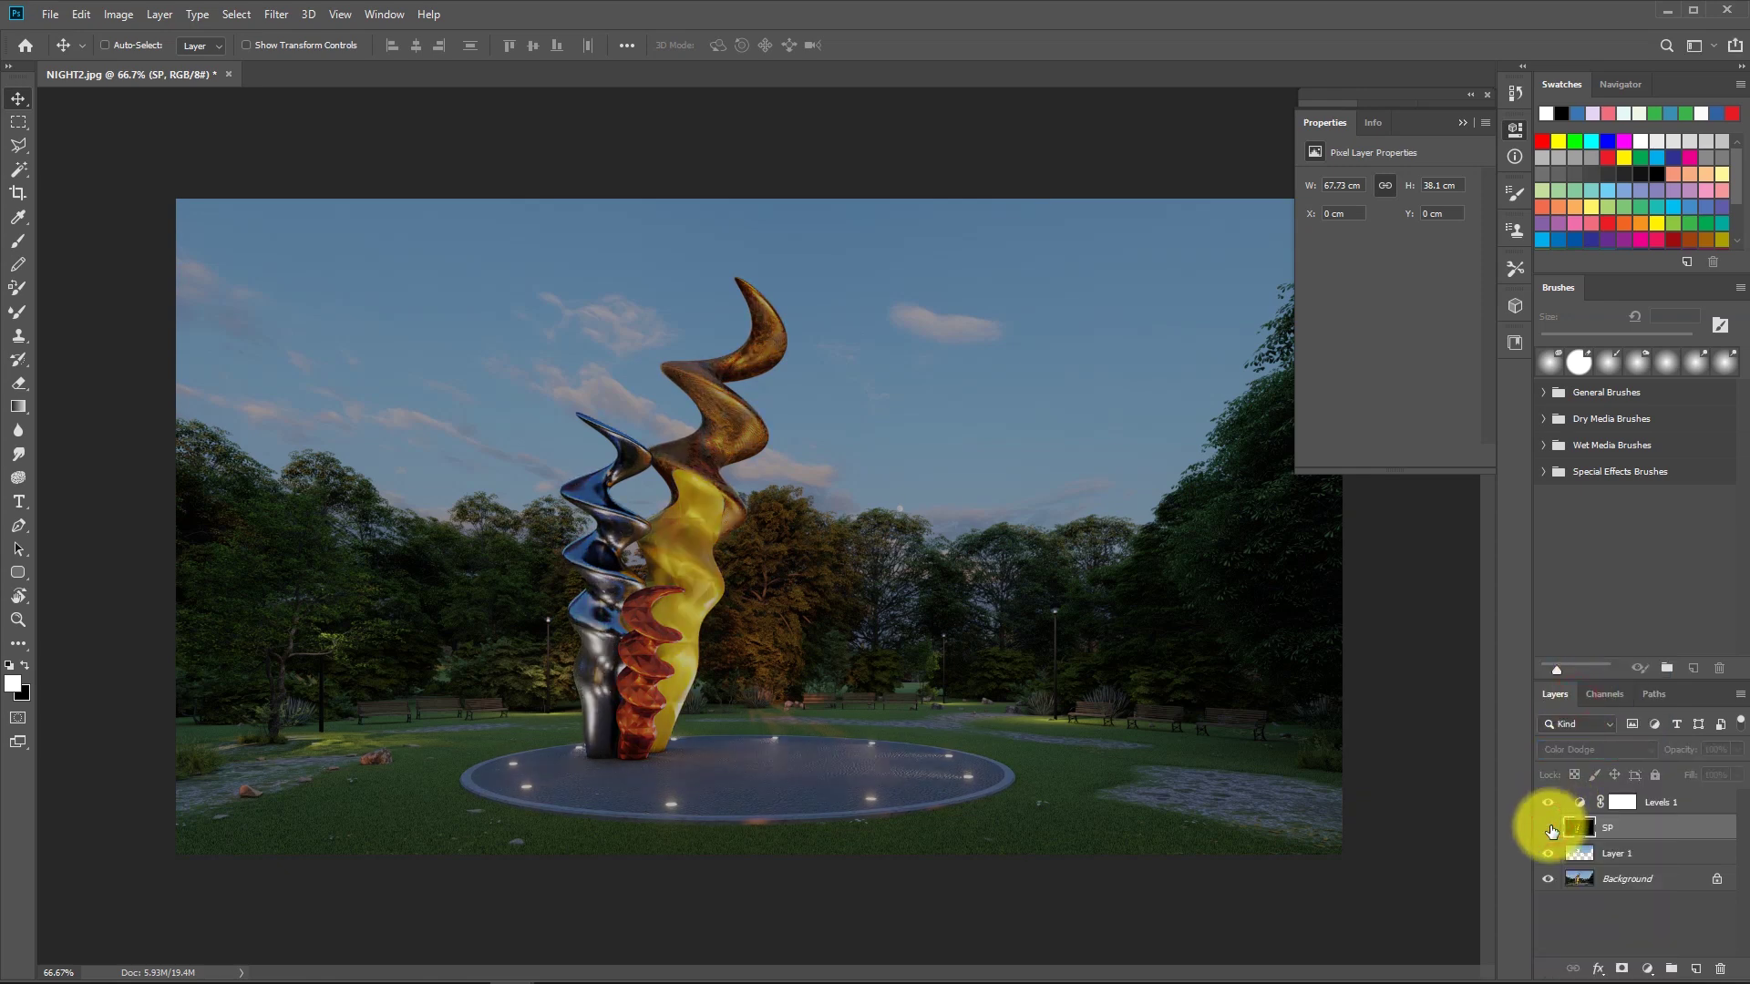
pyautogui.click(1548, 828)
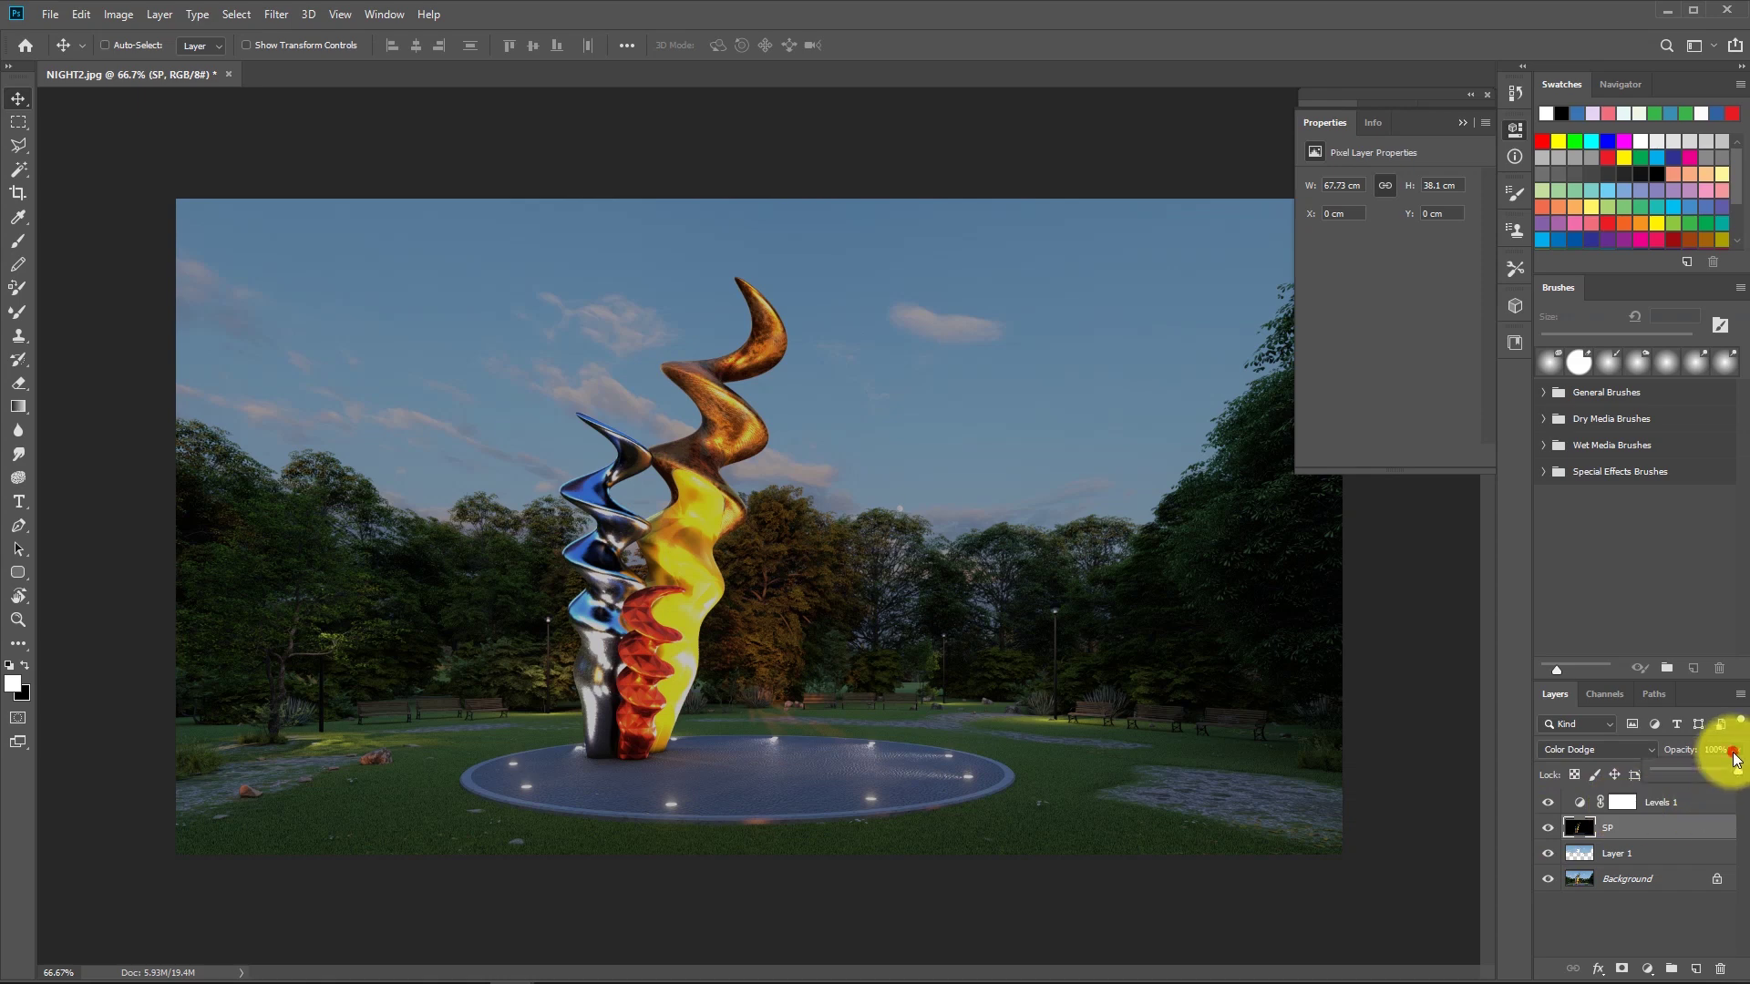
# Lower the SP layer's opacity to 49% and check the highlights on the sculpture up close.
pyautogui.moveTo(1697, 774); pyautogui.dragTo(1696, 774)
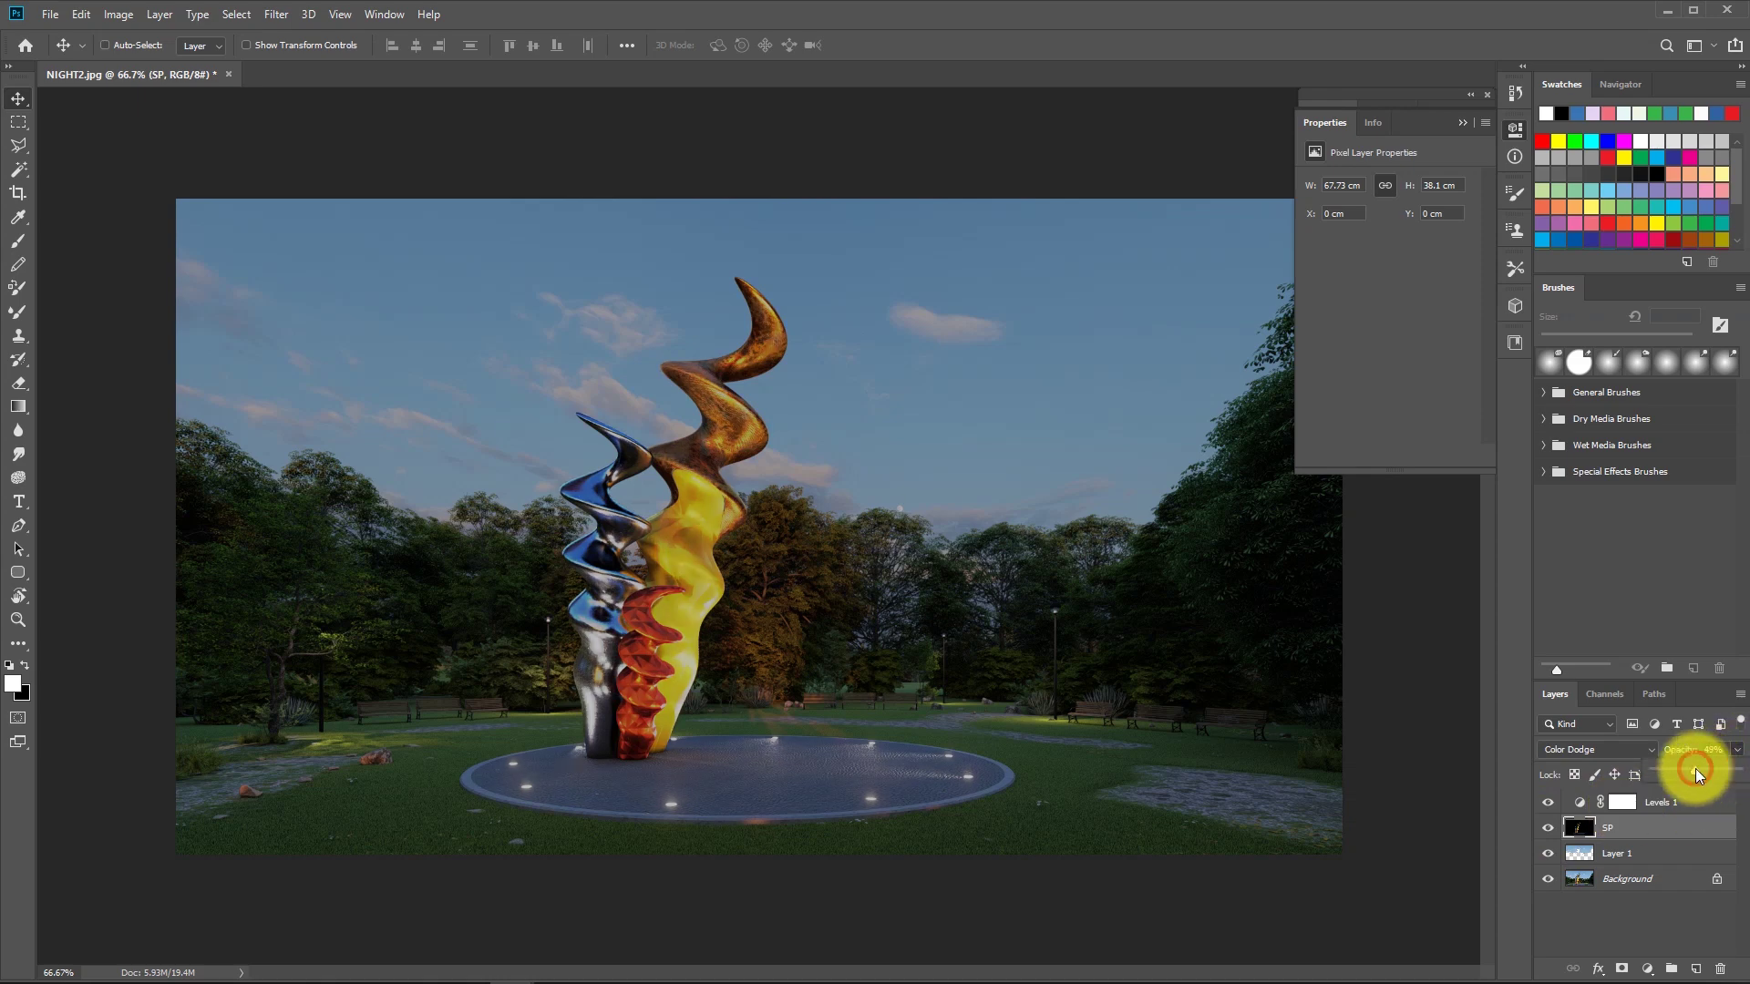
pyautogui.click(1548, 828)
pyautogui.click(1550, 830)
pyautogui.click(1549, 829)
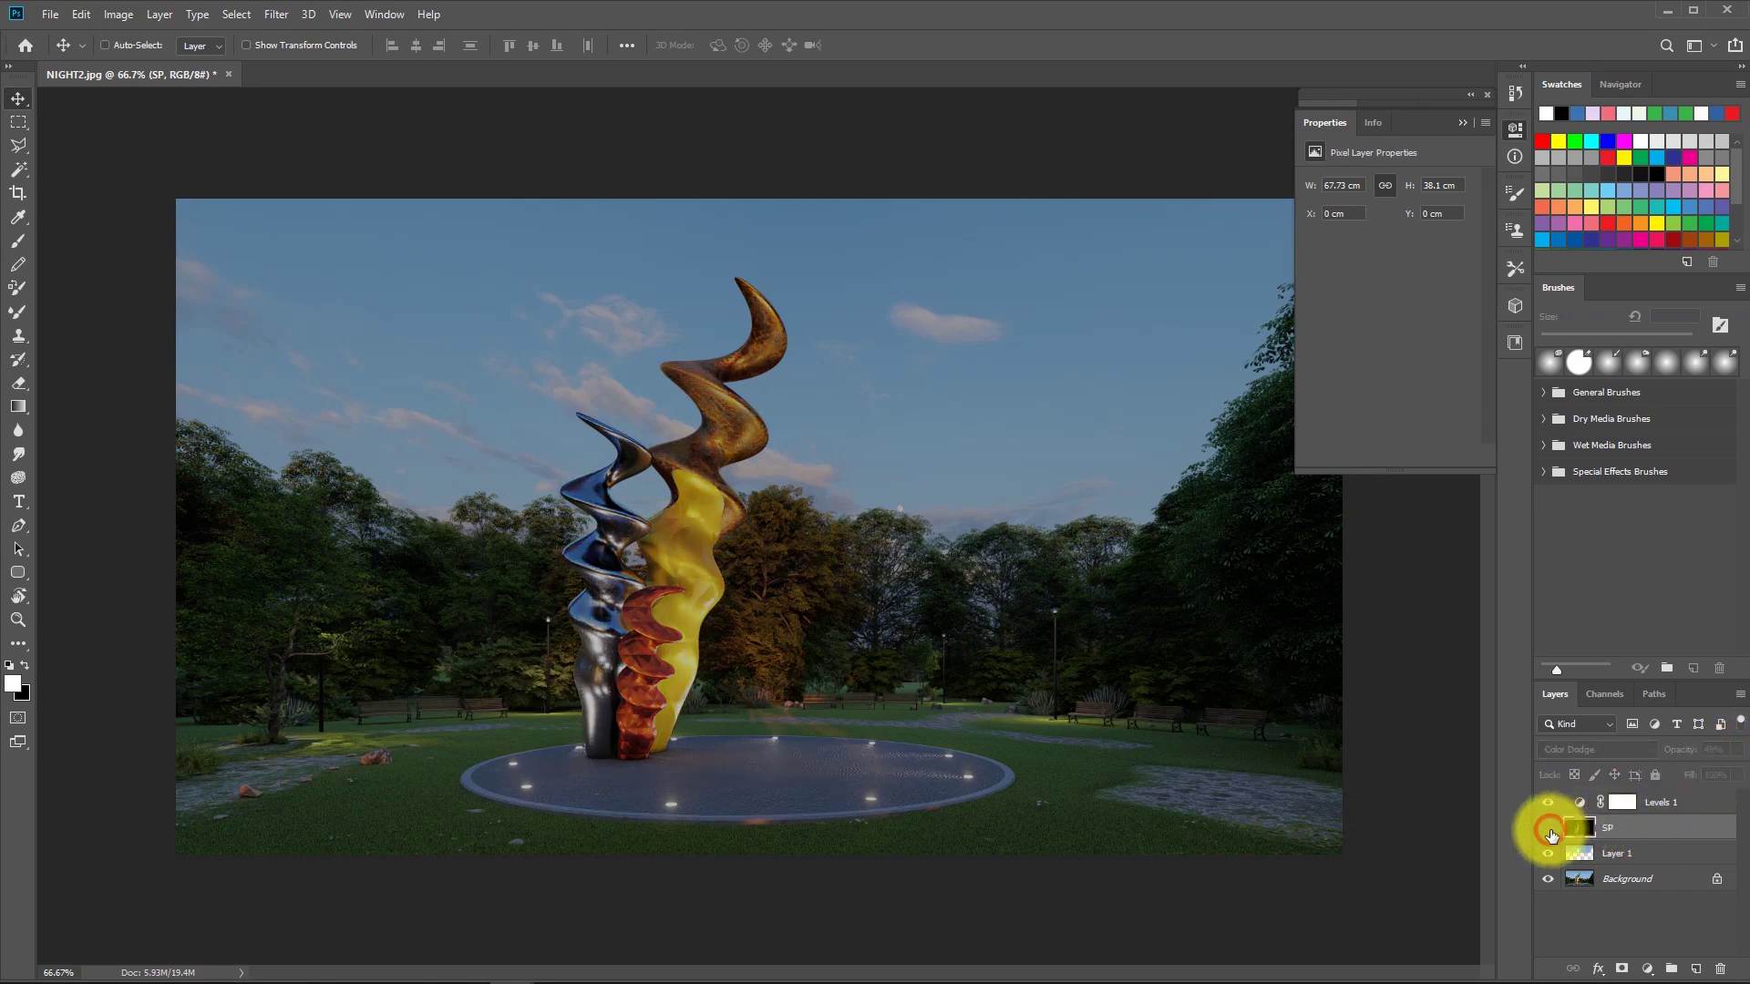
pyautogui.click(1549, 829)
pyautogui.press('z')
pyautogui.moveTo(685, 771); pyautogui.dragTo(685, 771)
pyautogui.keyDown('alt'); pyautogui.click(725, 634); pyautogui.keyUp('alt')
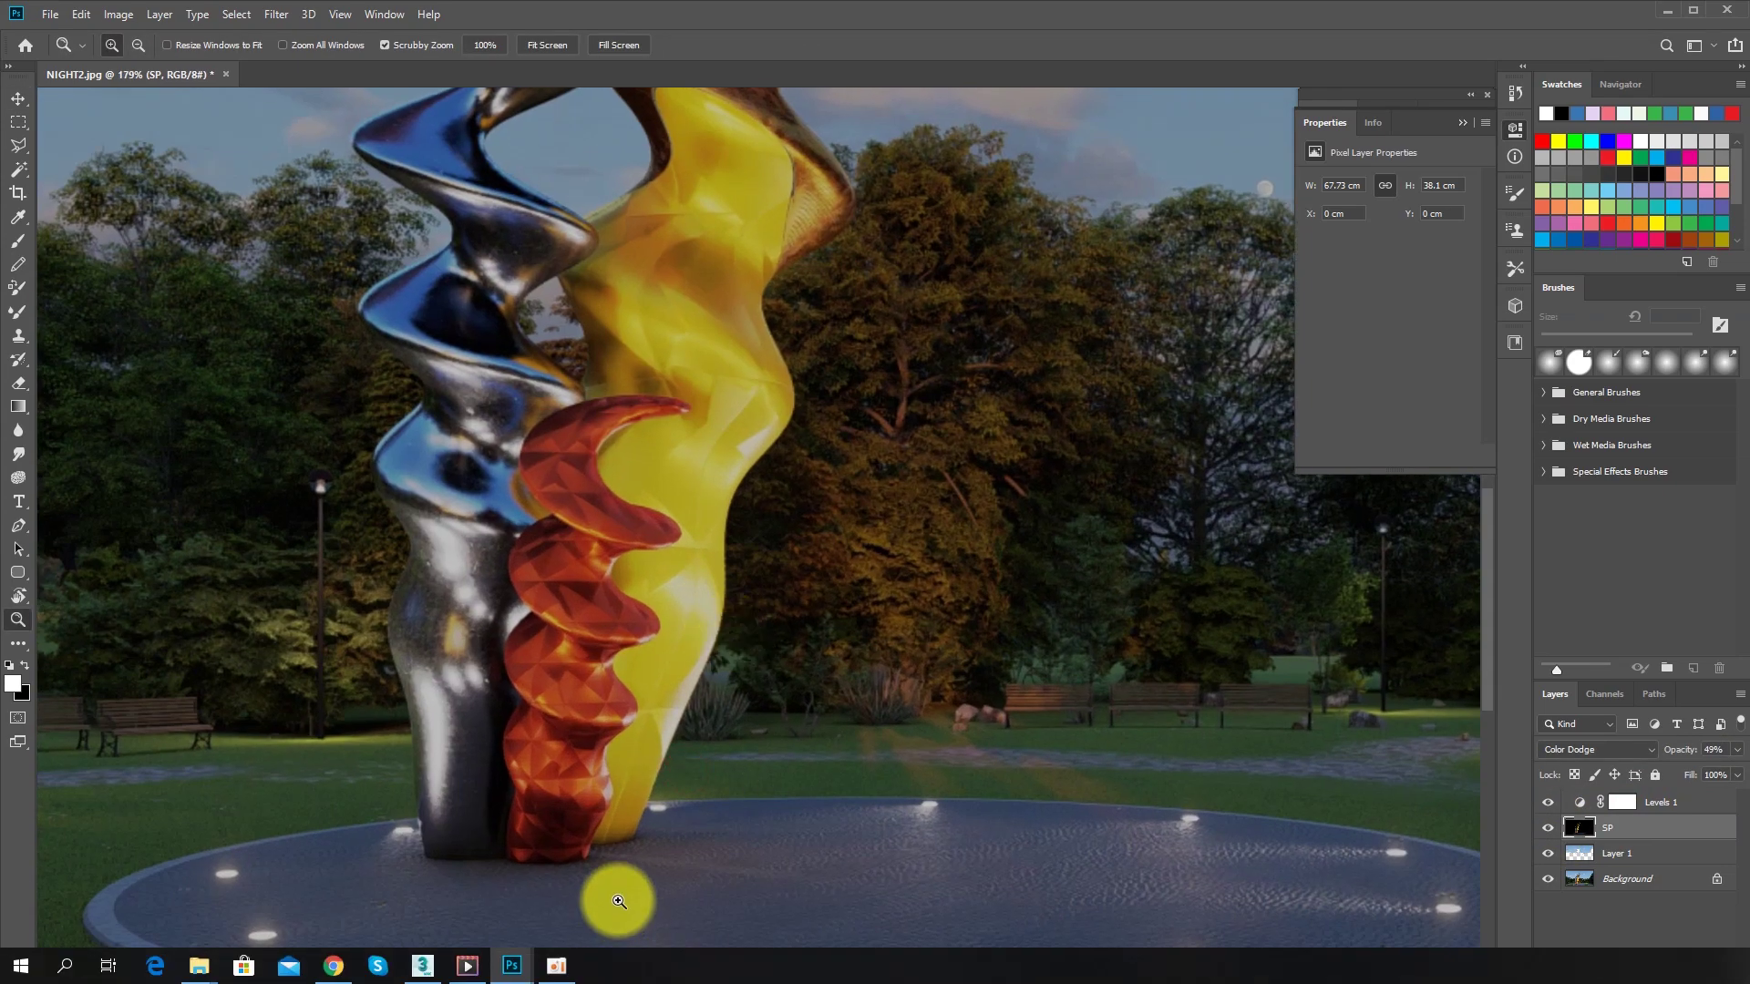
pyautogui.keyDown('alt'); pyautogui.click(699, 750); pyautogui.keyUp('alt')
pyautogui.keyDown('alt'); pyautogui.click(699, 751); pyautogui.keyUp('alt')
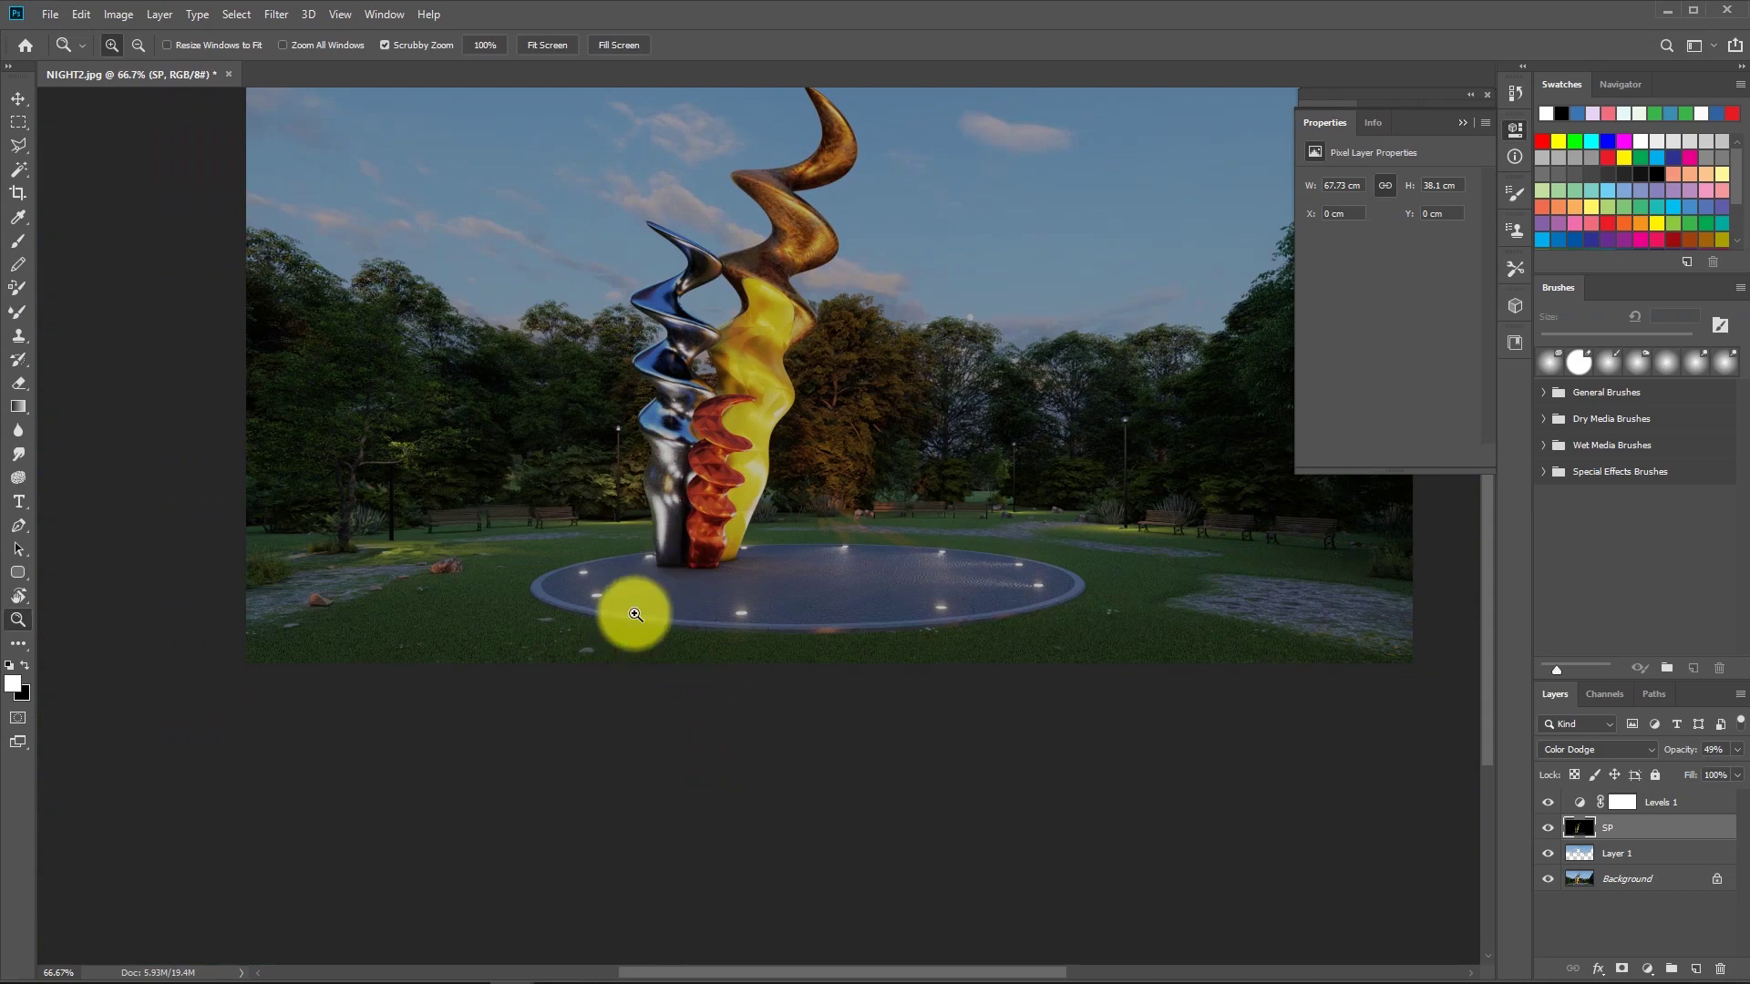
pyautogui.hotkey('ctrl', 'o')
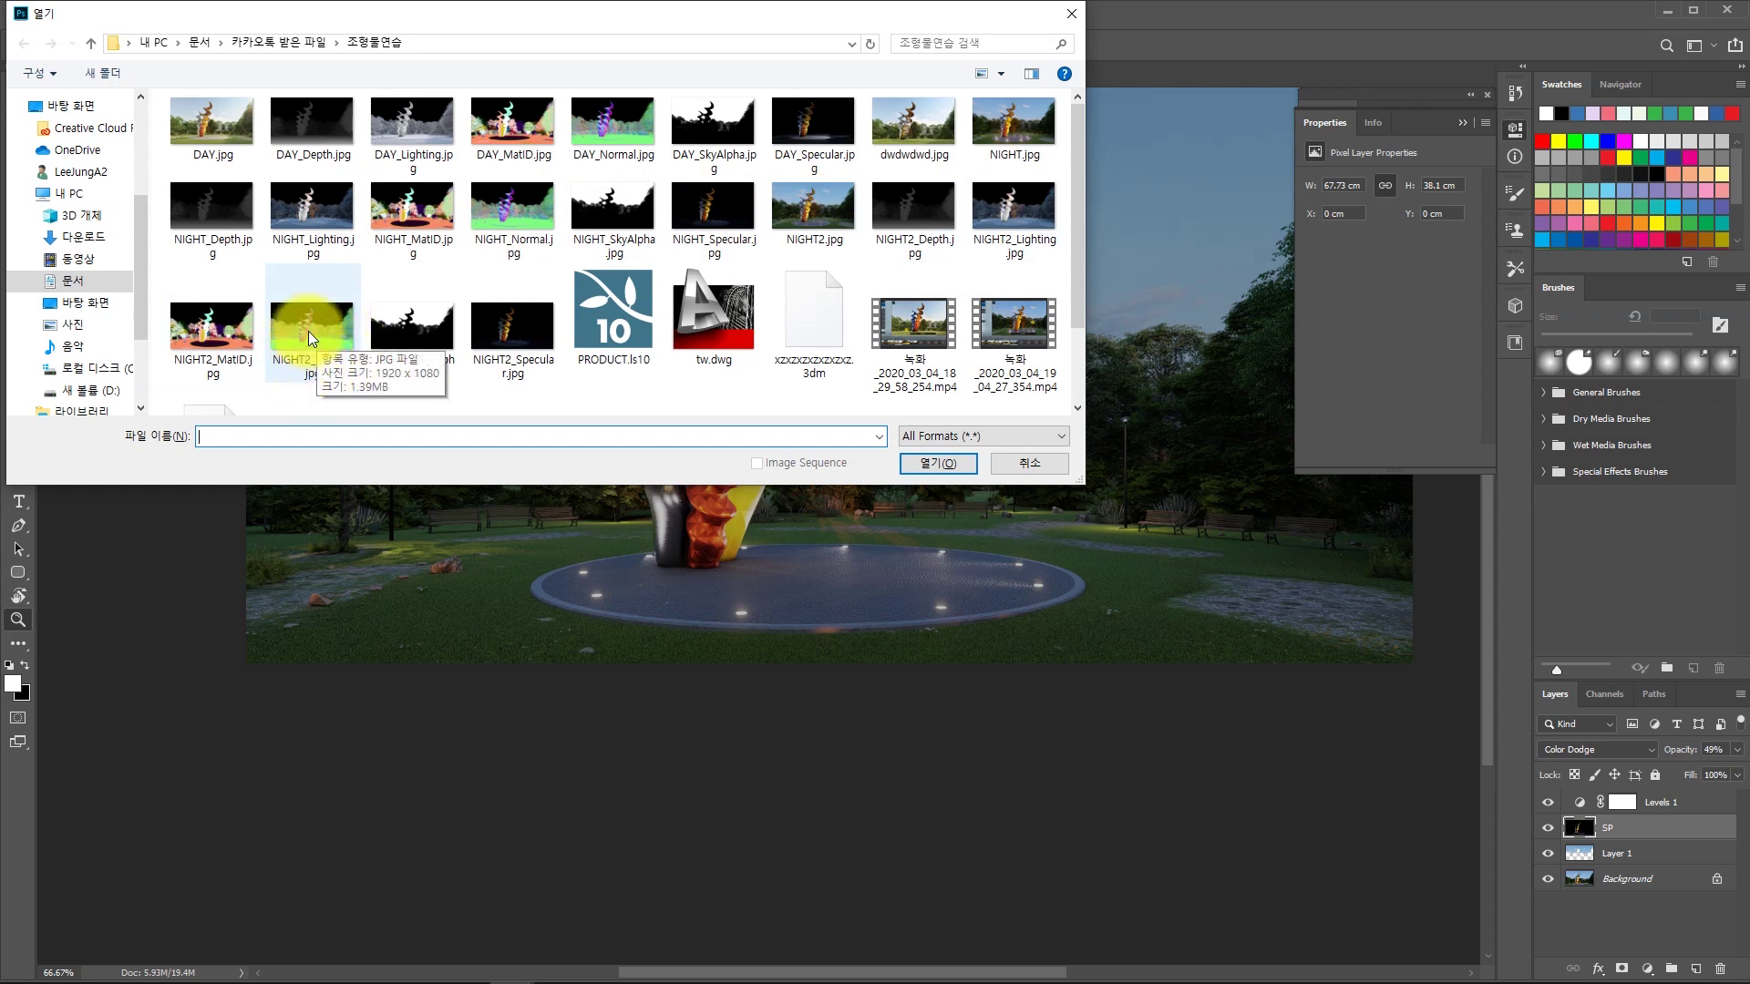
pyautogui.click(517, 332)
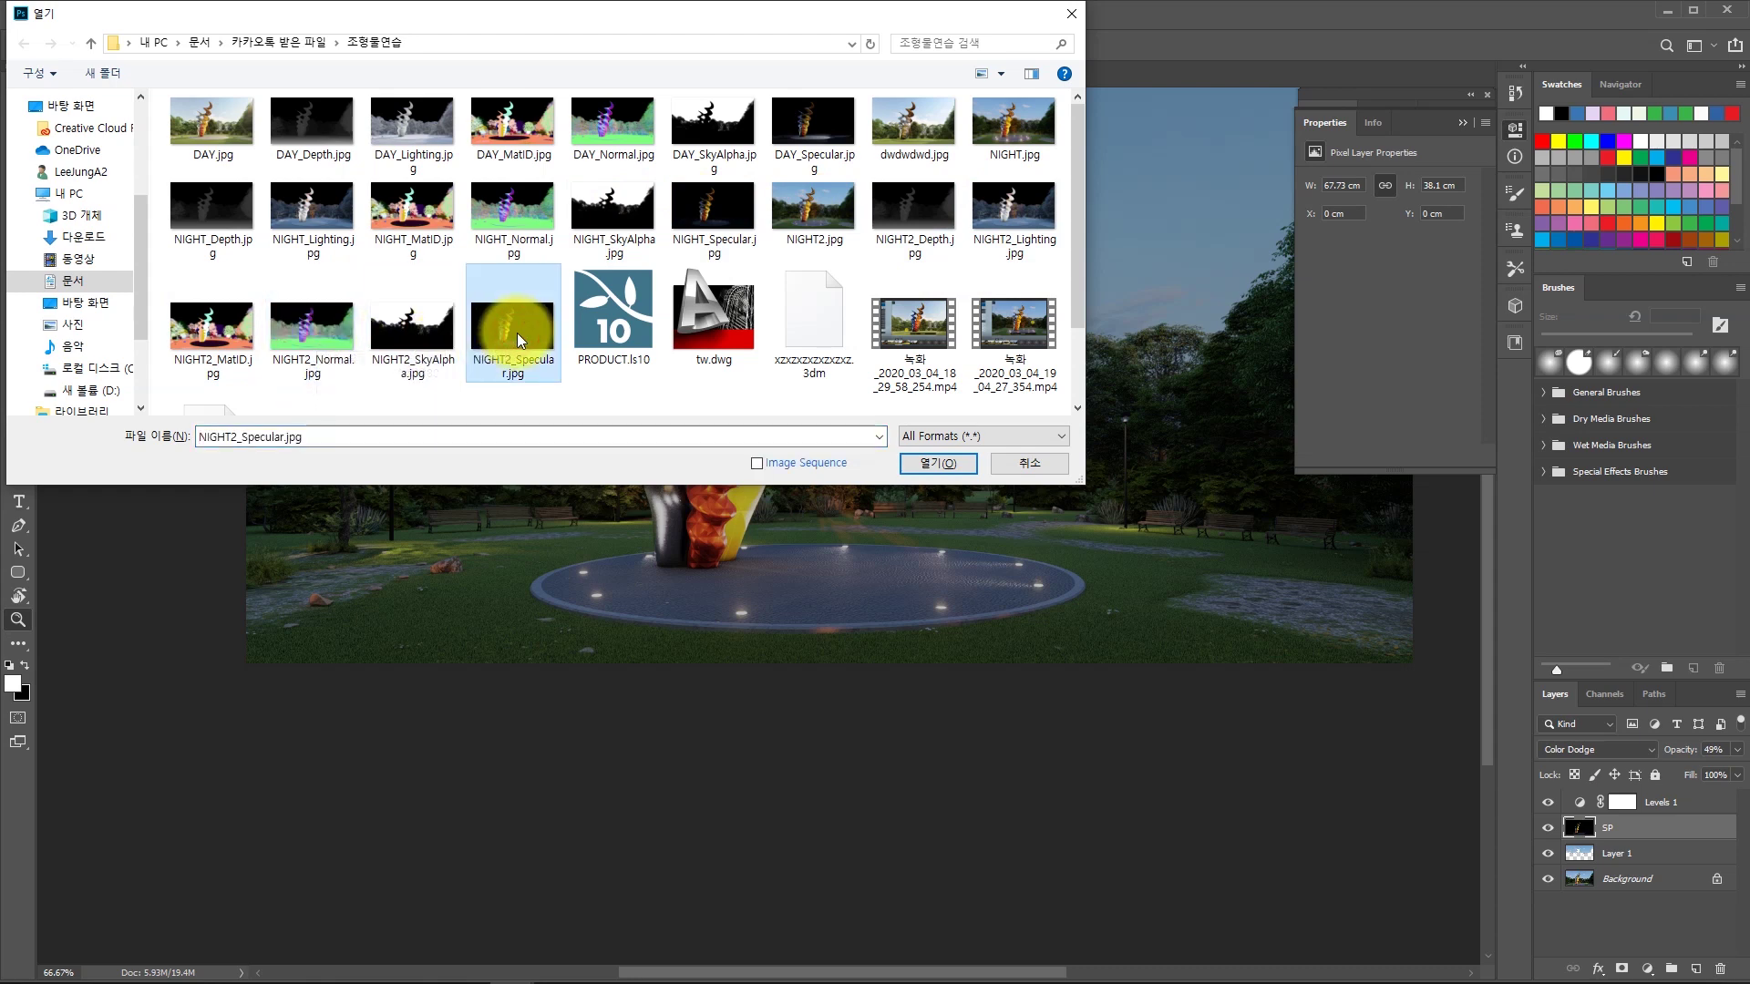
pyautogui.click(417, 319)
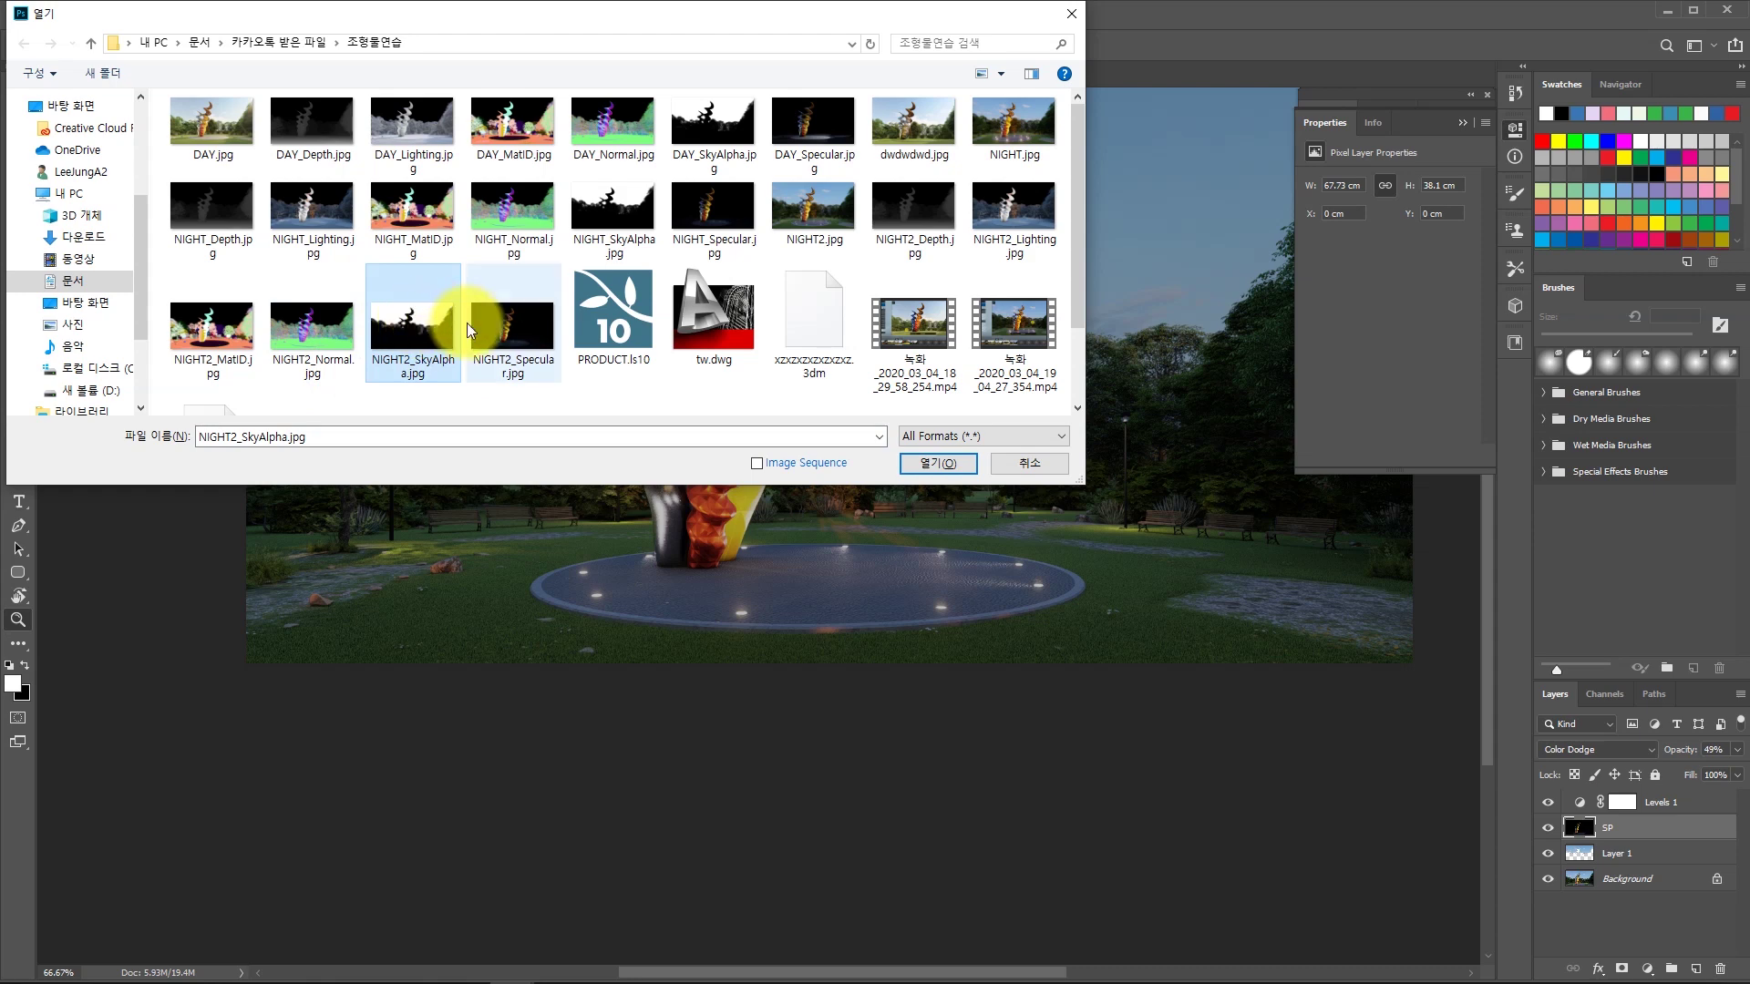
pyautogui.click(506, 332)
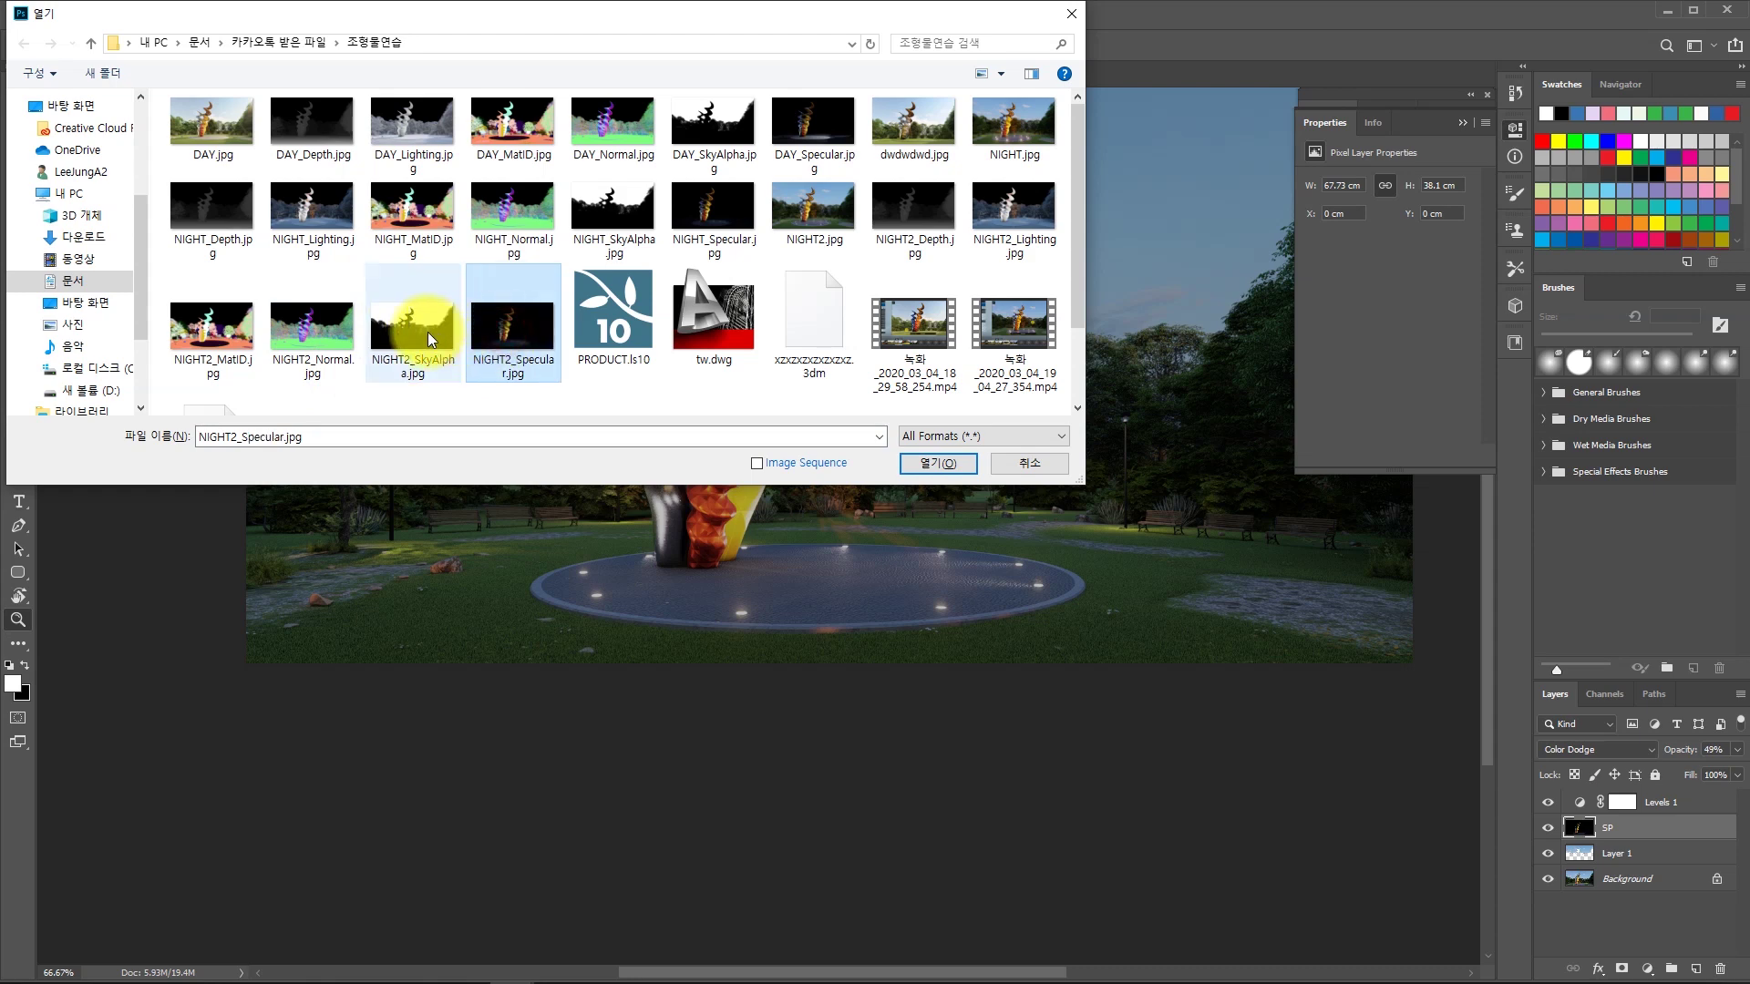
pyautogui.click(218, 339)
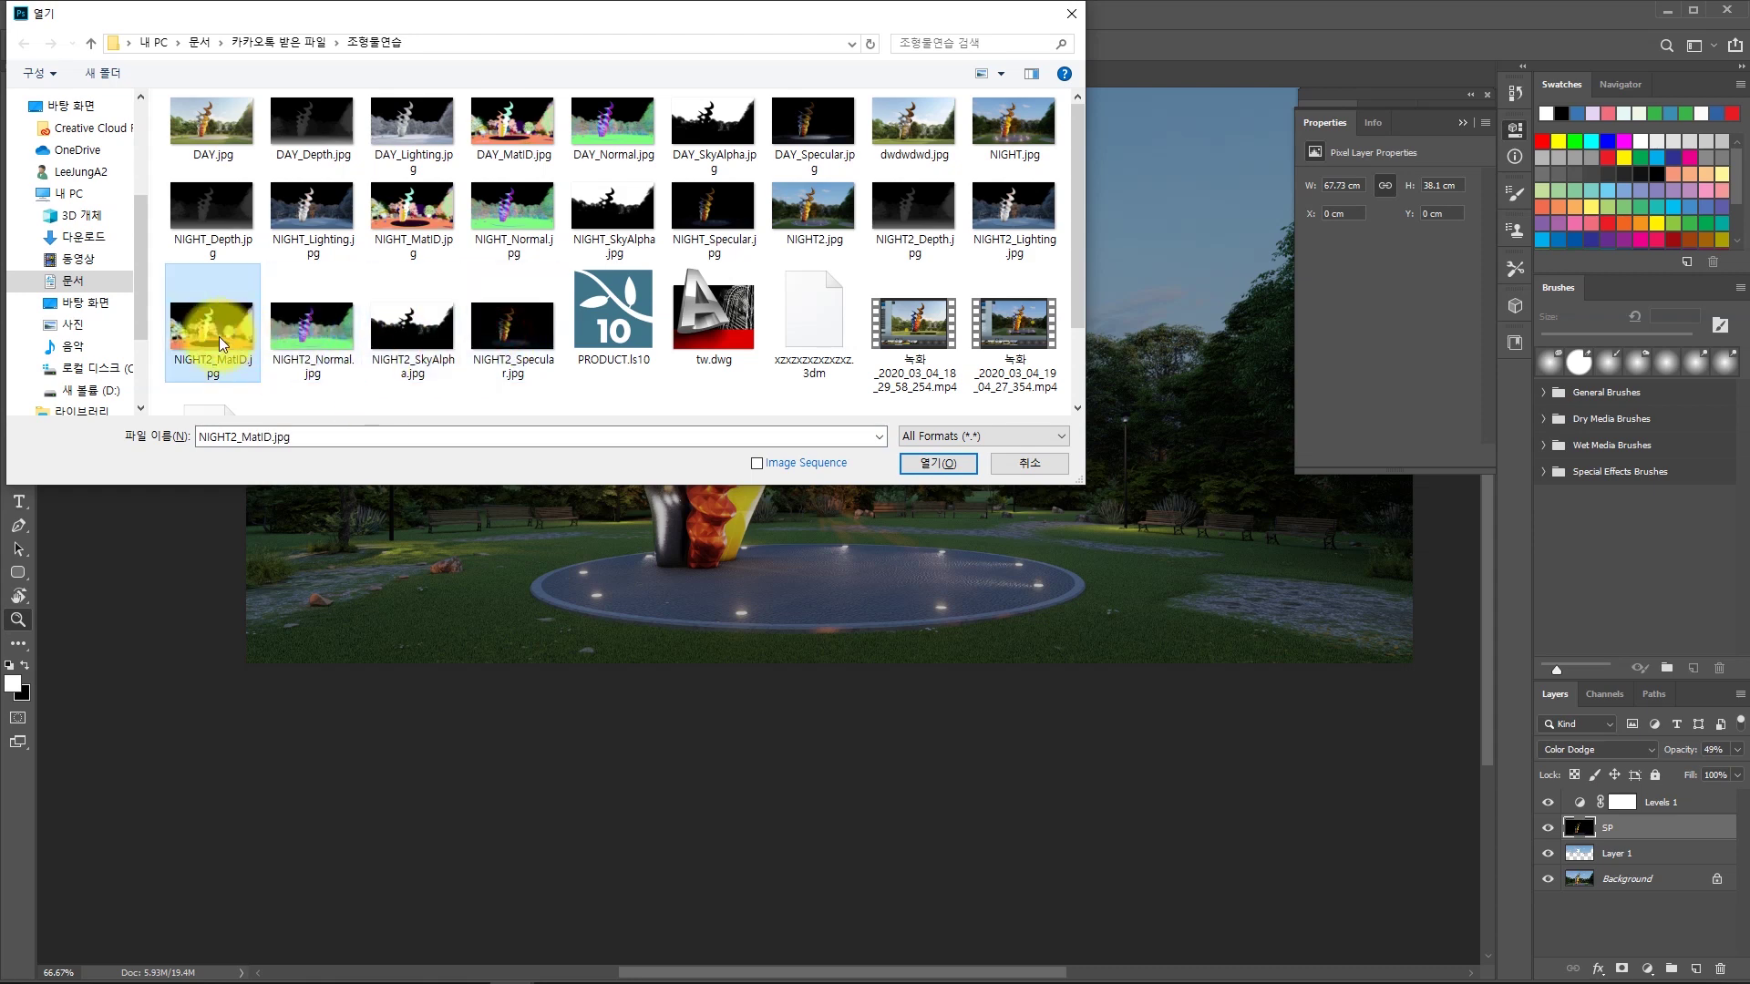
pyautogui.click(1041, 462)
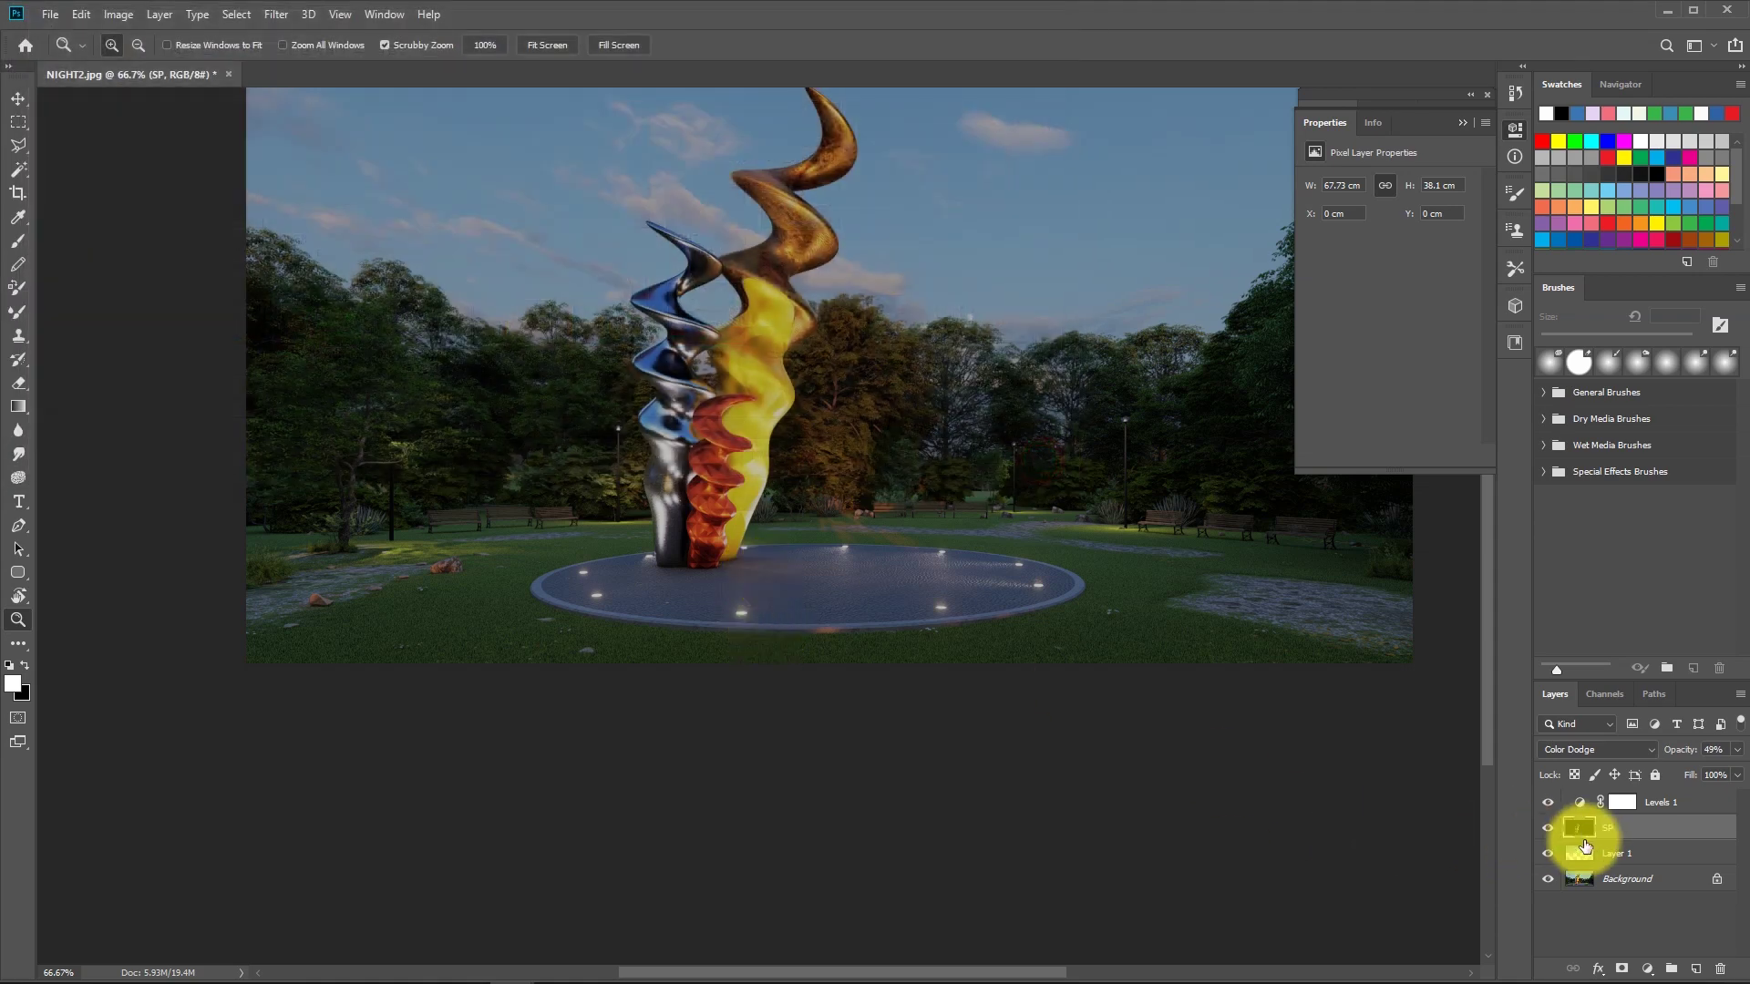
pyautogui.click(1550, 830)
pyautogui.click(1549, 830)
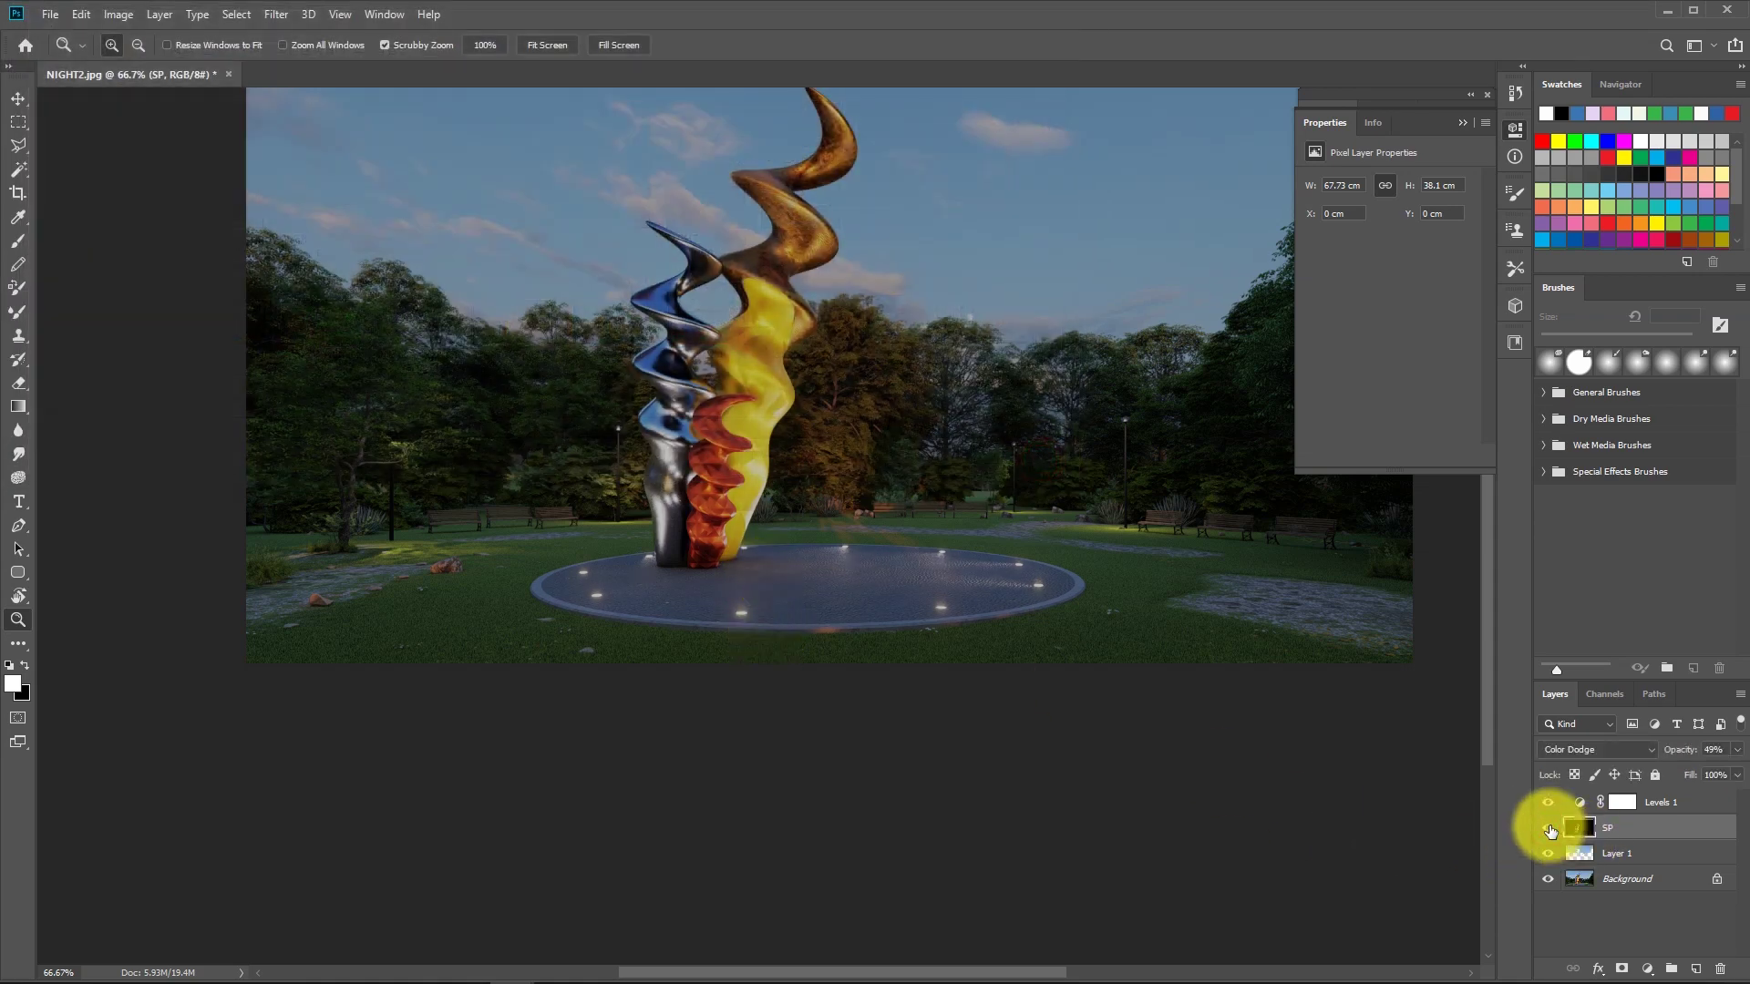
# Open the material ID pass NIGHT2_MatID.jpg.
pyautogui.hotkey('ctrl', 'o')
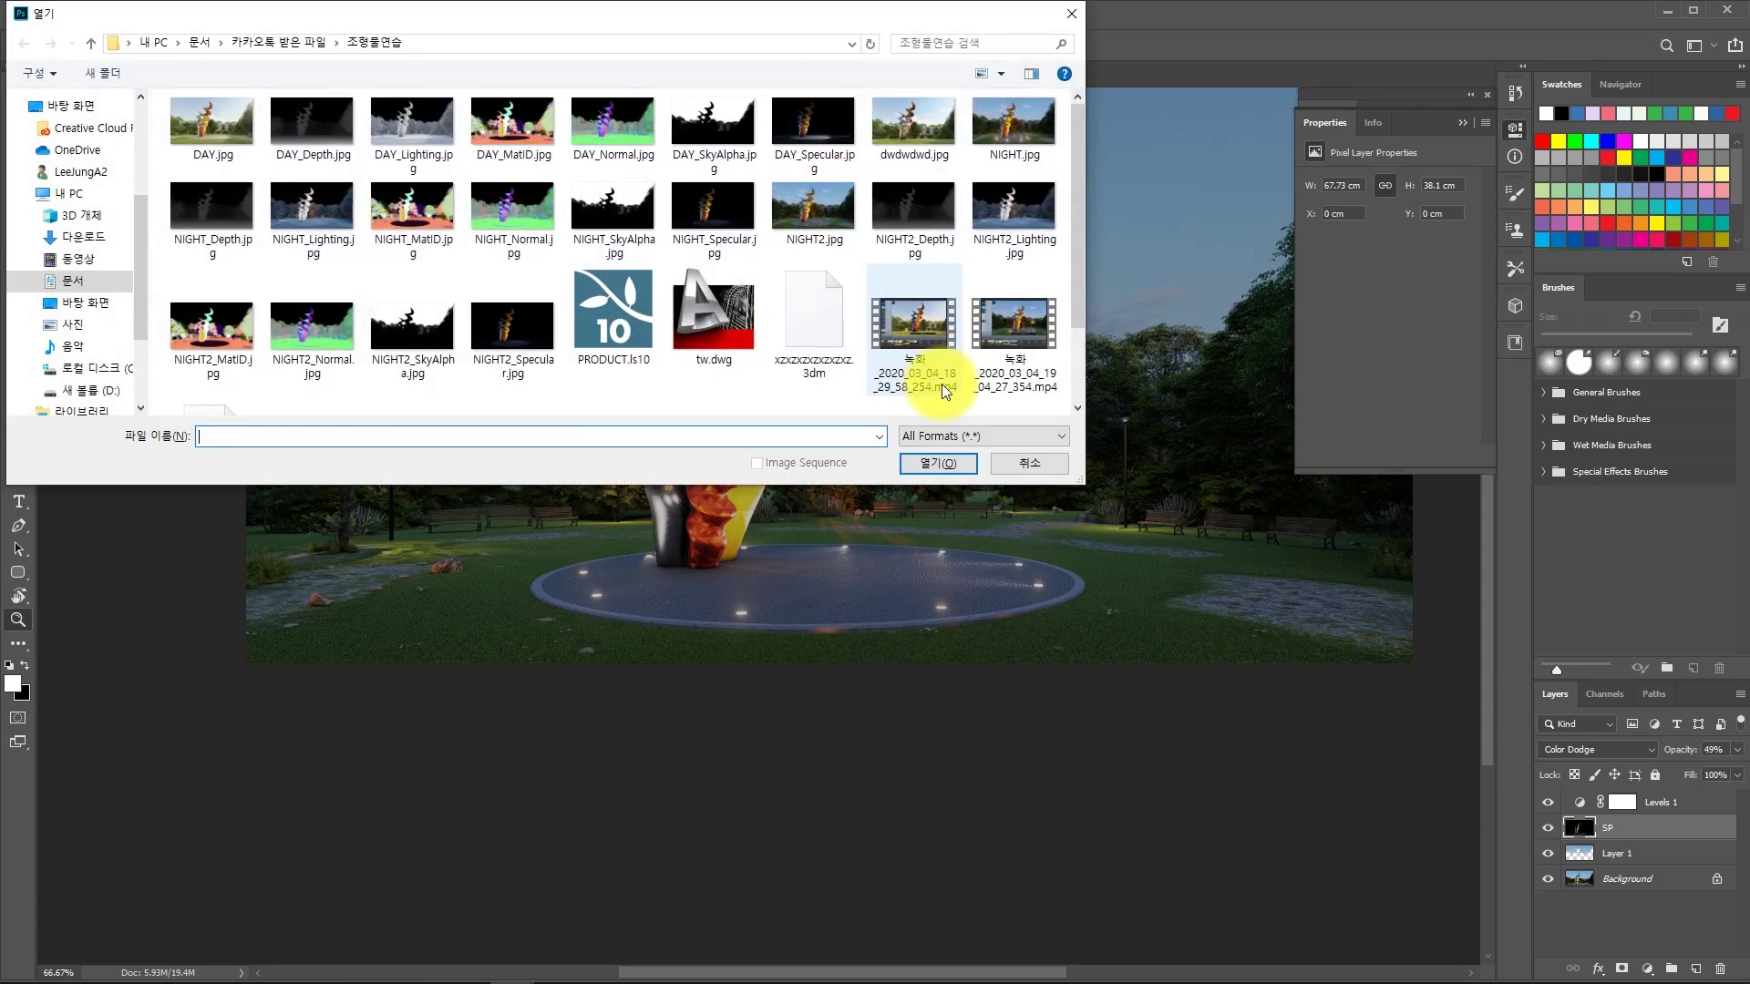
pyautogui.click(197, 319)
pyautogui.click(940, 465)
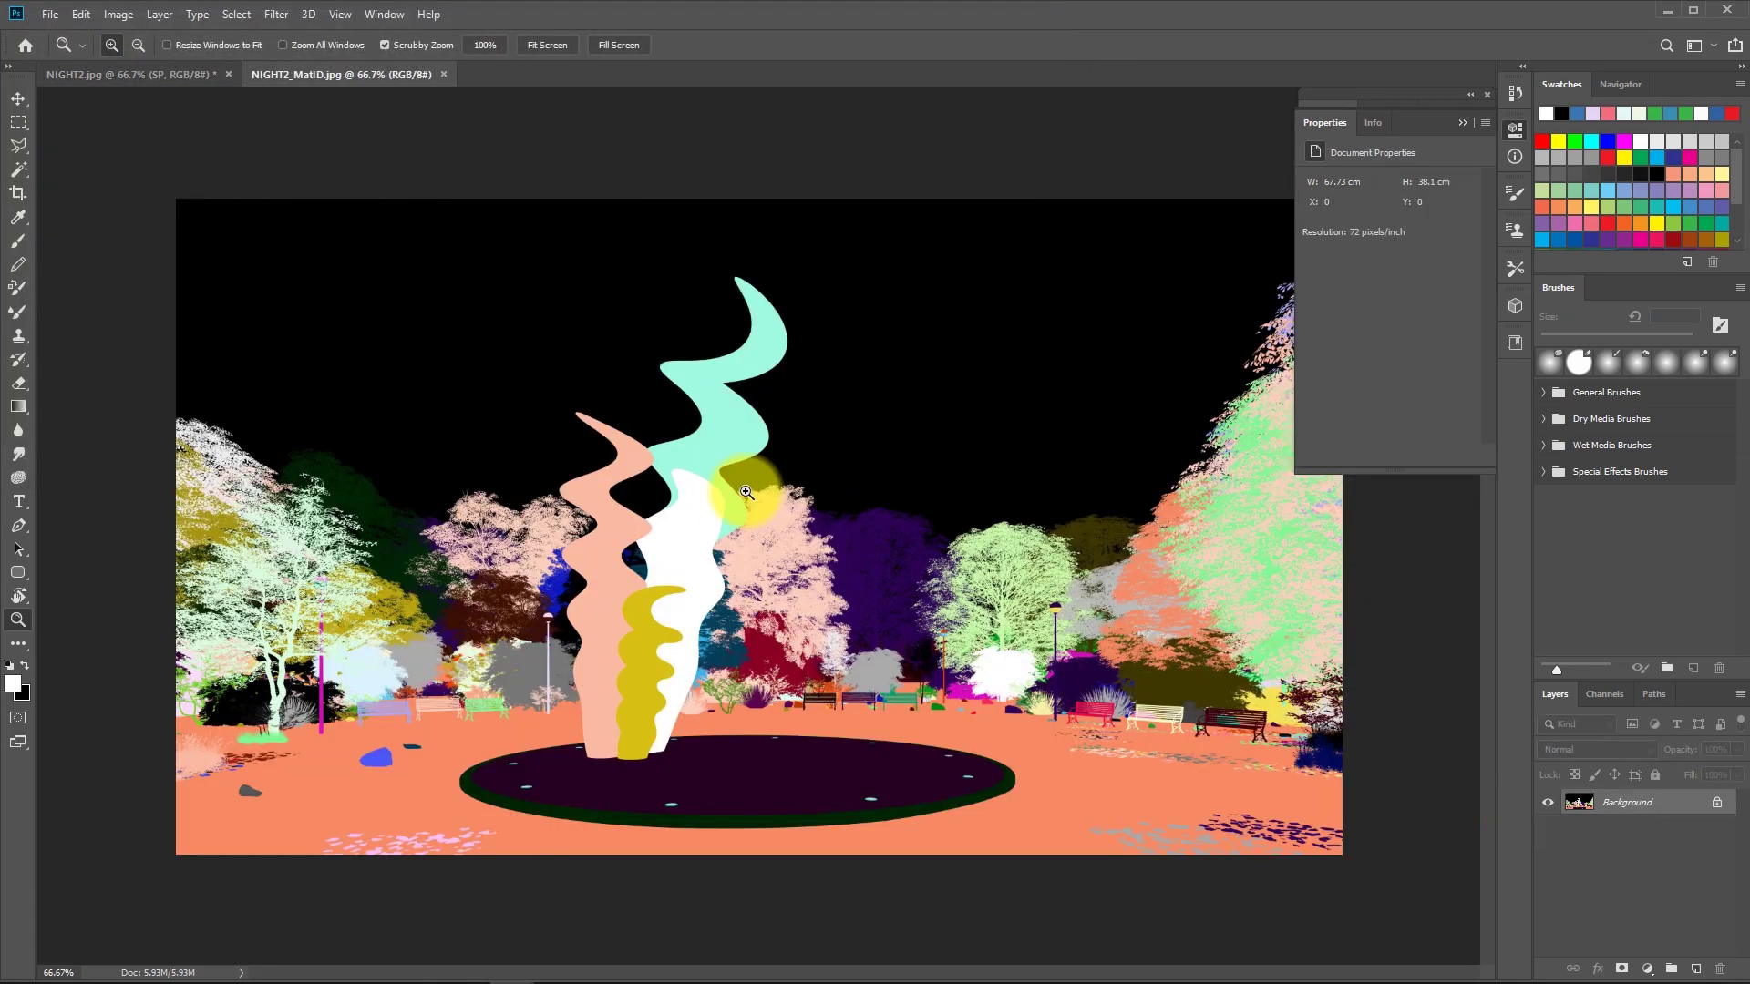
# Select the mint-green sculpture strand with the Magic Wand and extend the selection to similar colours.
pyautogui.click(712, 503)
pyautogui.press('w')
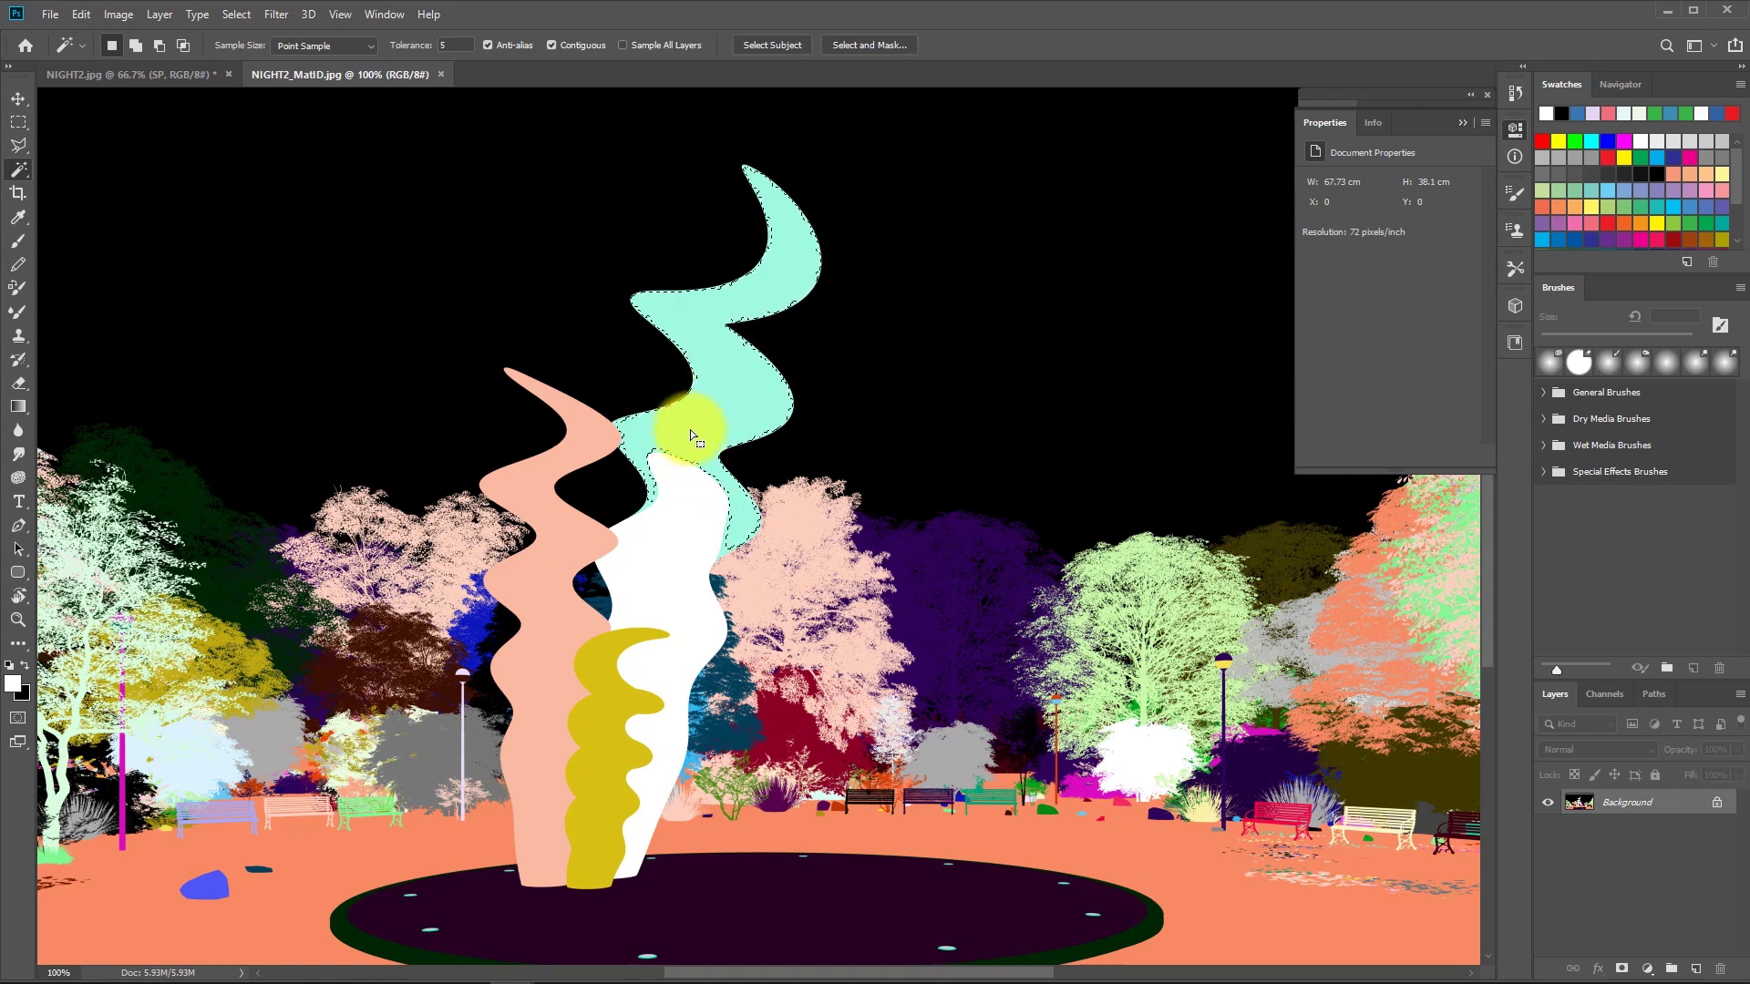
pyautogui.click(236, 15)
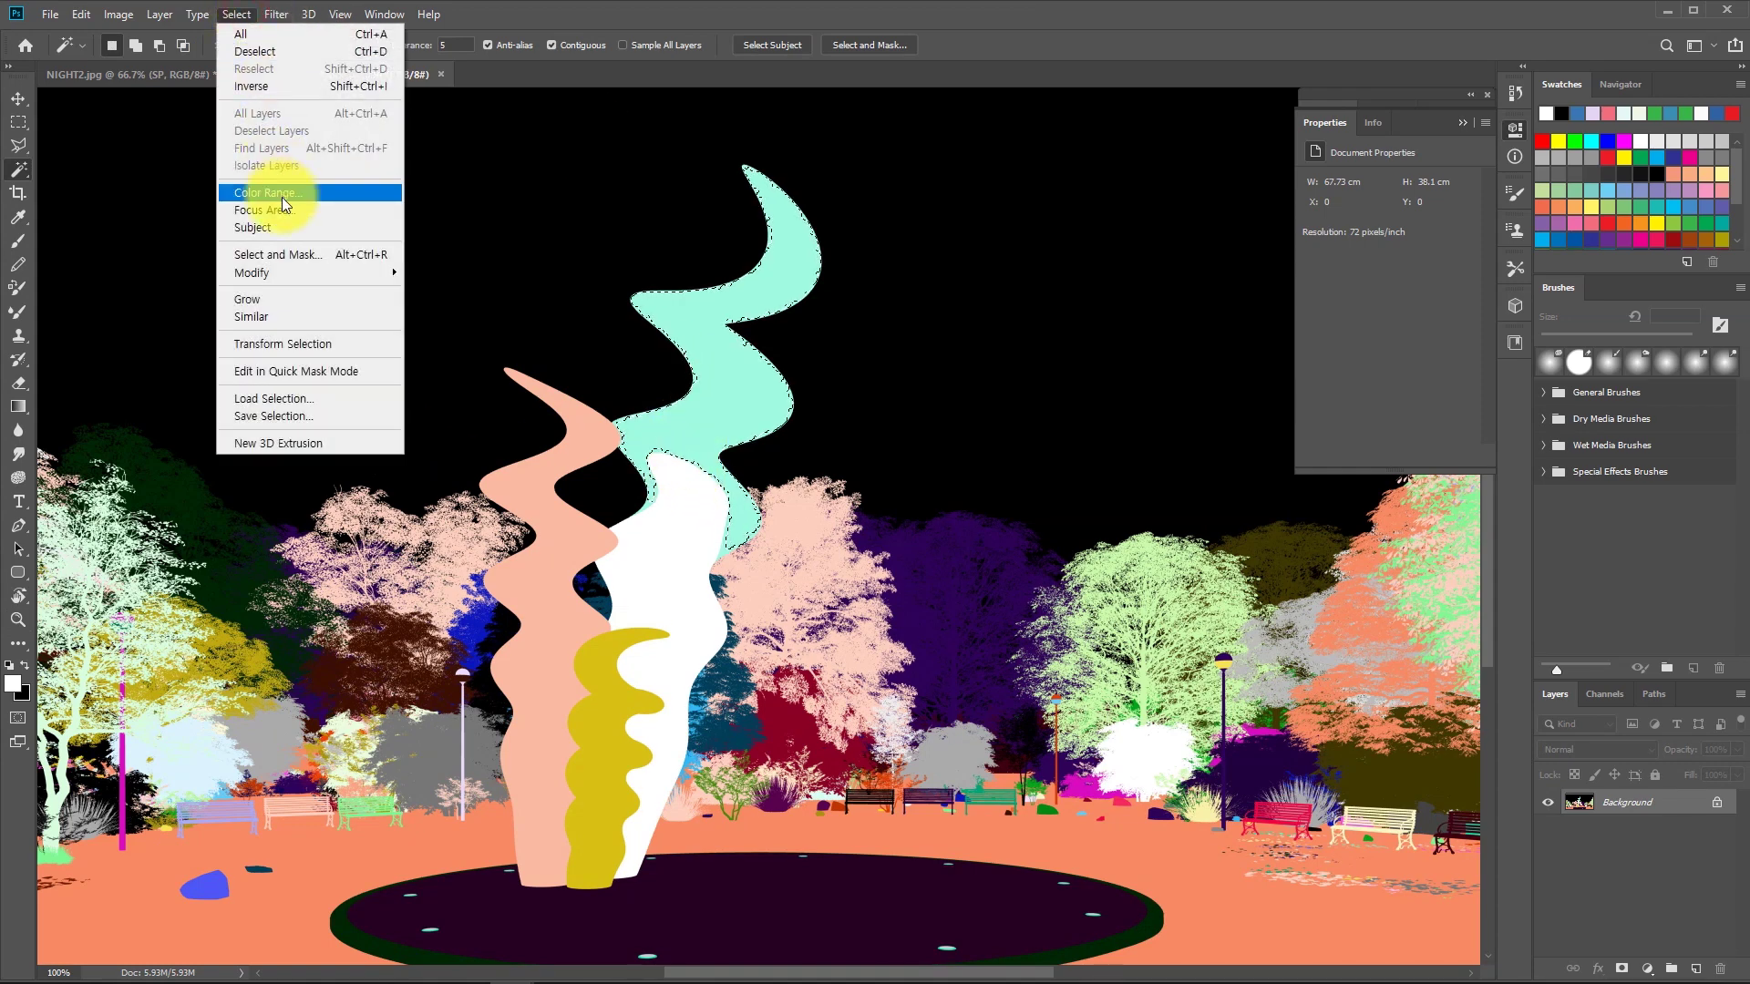
pyautogui.click(251, 316)
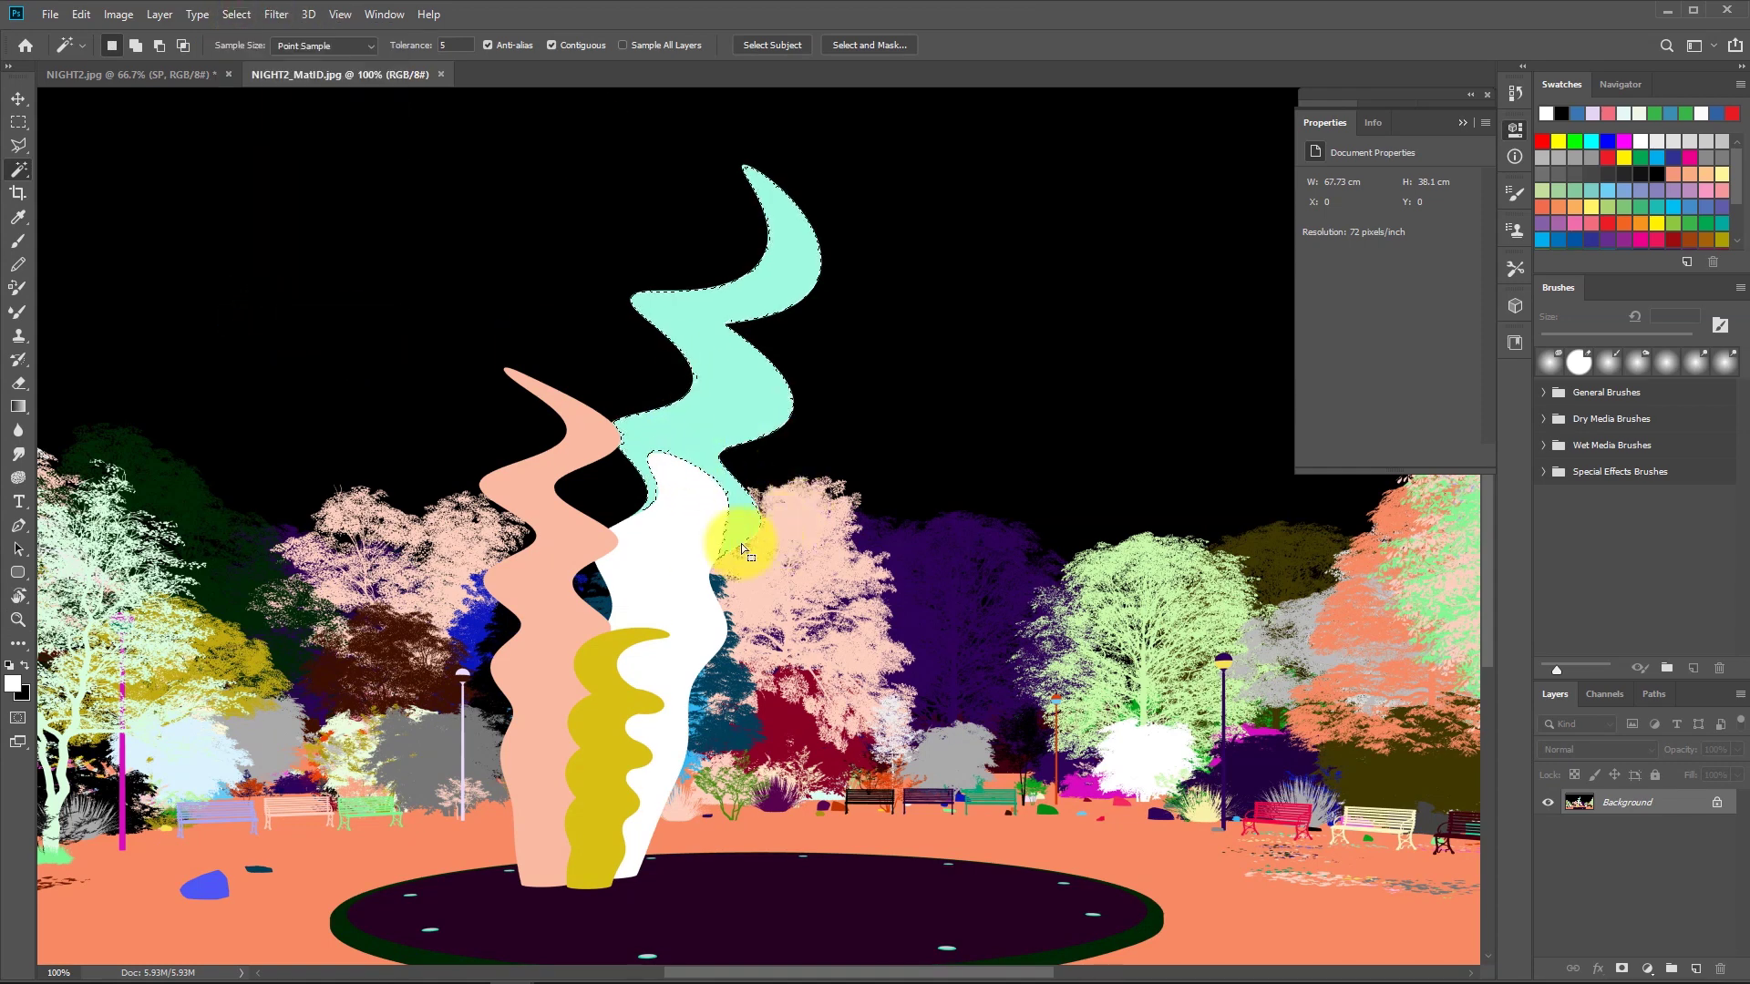
# Add the white, salmon and mustard-yellow sculpture strands to the Magic Wand selection.
pyautogui.keyDown('shift'); pyautogui.click(687, 518); pyautogui.keyUp('shift')
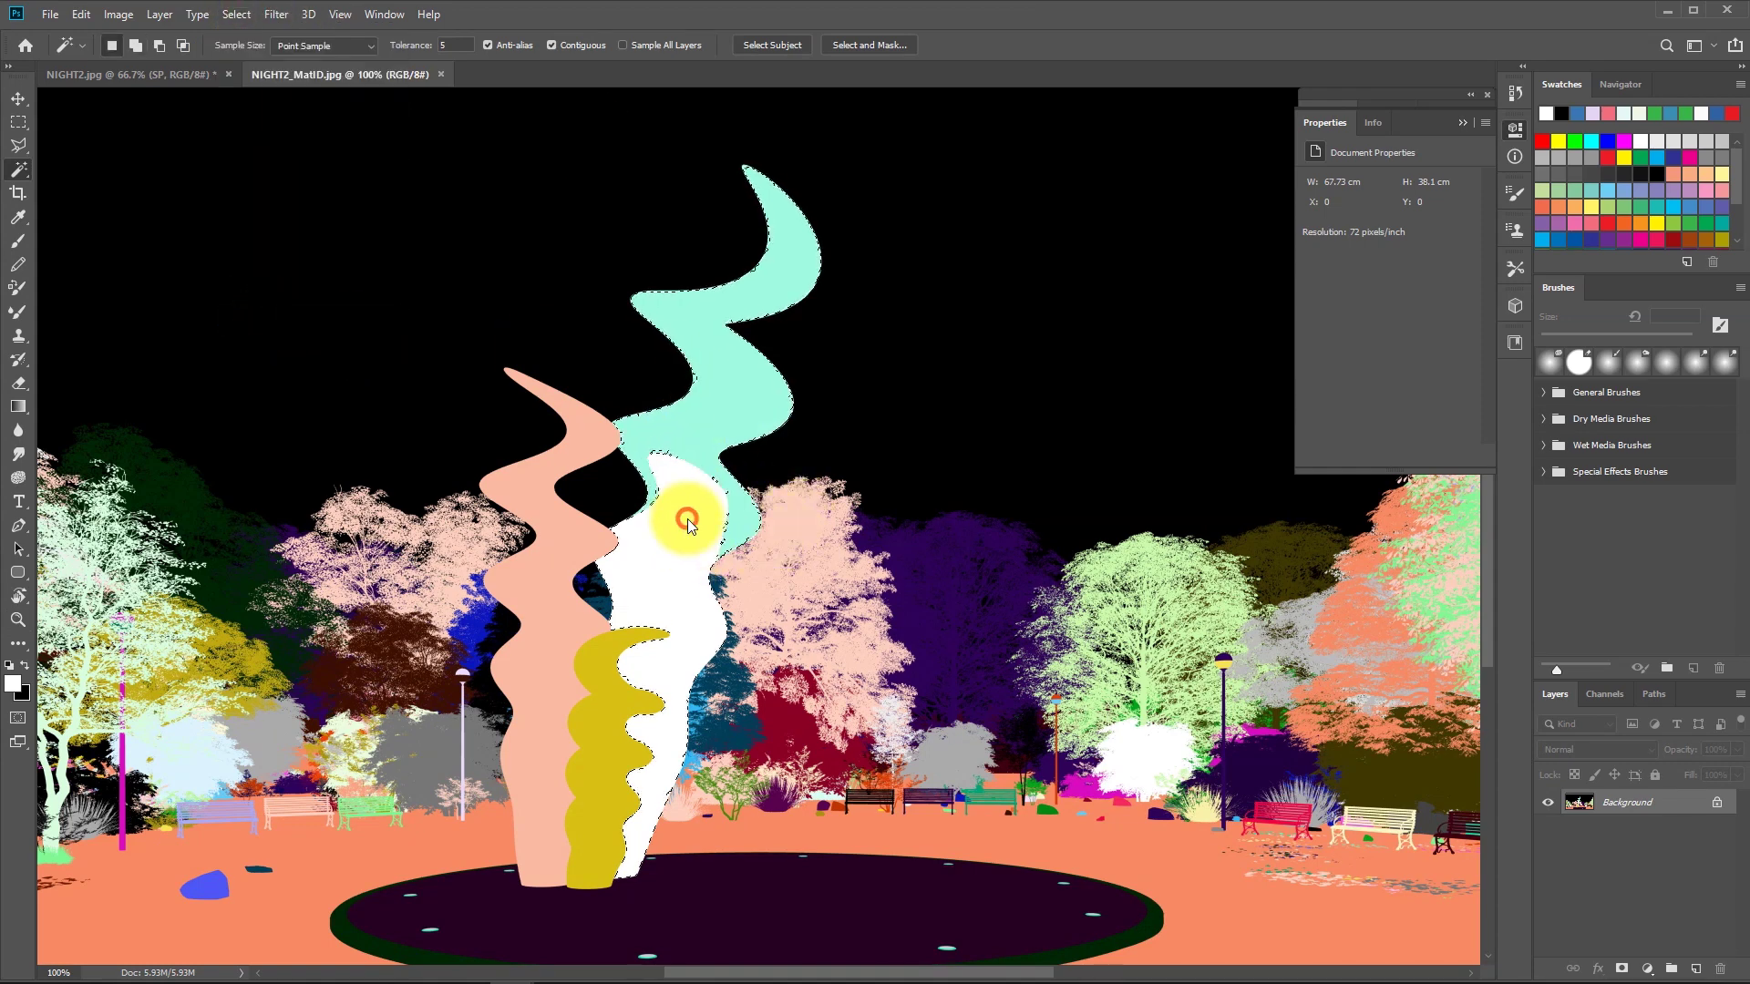
pyautogui.keyDown('shift'); pyautogui.click(580, 458); pyautogui.keyUp('shift')
pyautogui.keyDown('shift'); pyautogui.click(594, 803); pyautogui.keyUp('shift')
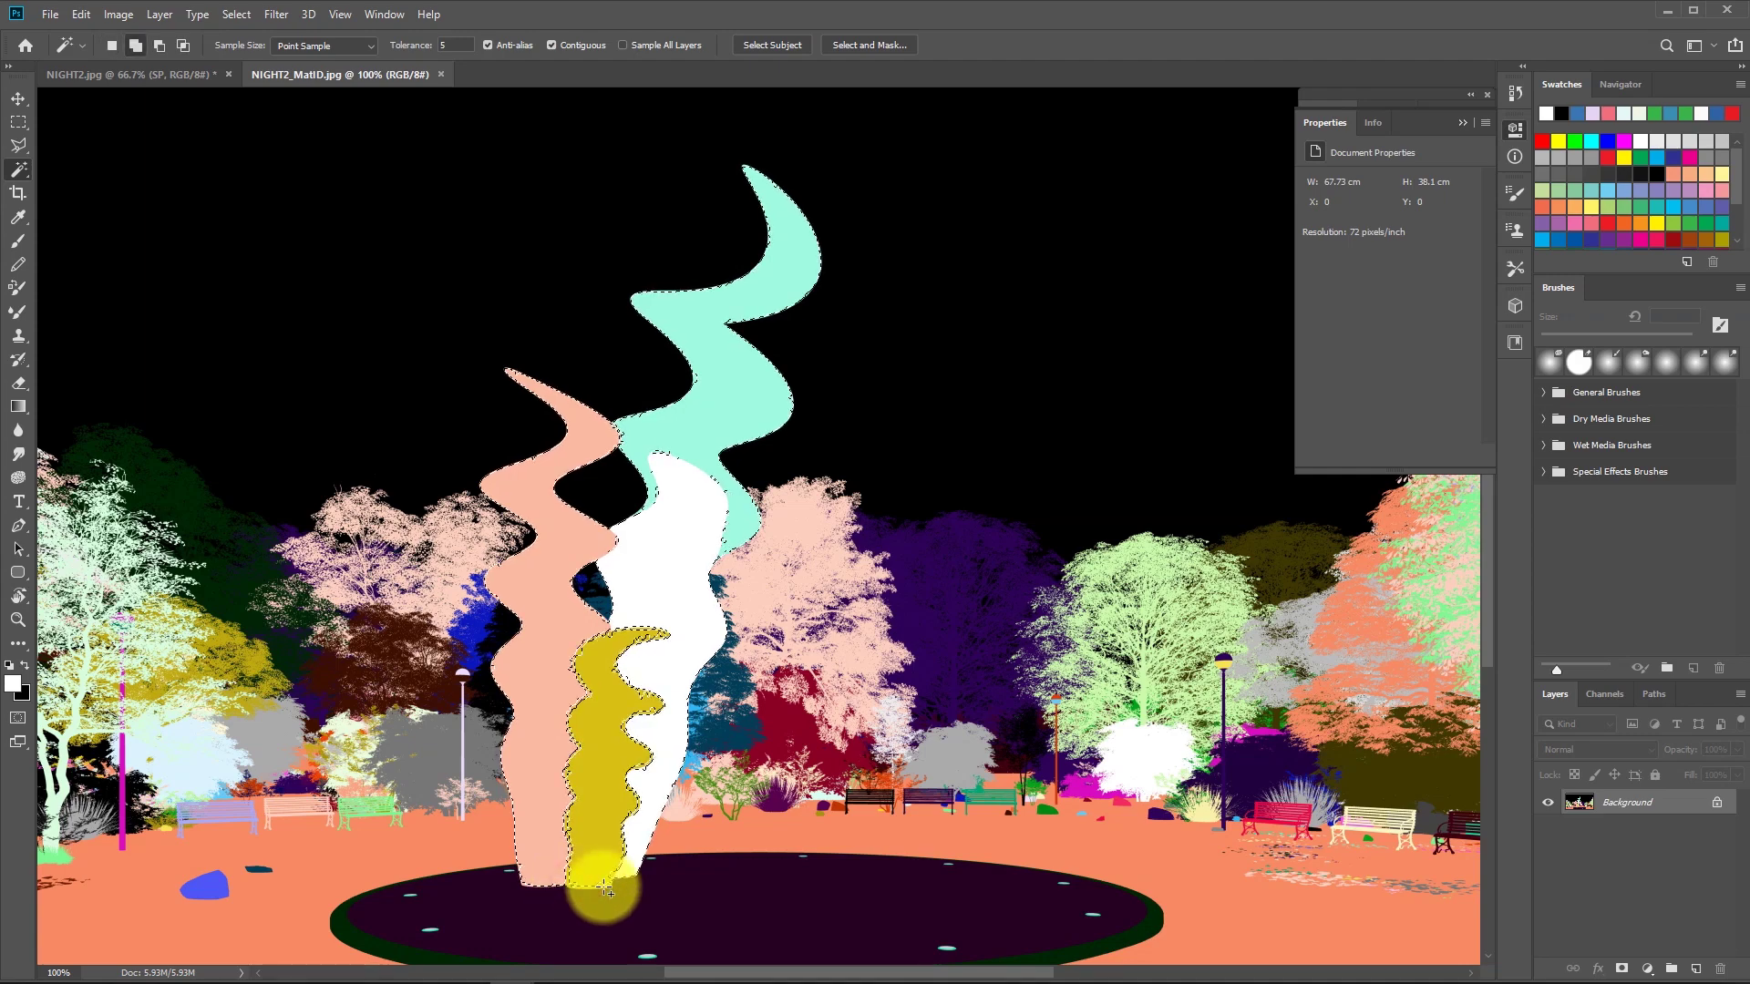
# Add the missed edge pixels at the base of the yellow strand to the selection with the Magic Wand.
pyautogui.scroll(1, 591, 933)
pyautogui.press('z')
pyautogui.click(590, 929)
pyautogui.click(593, 920)
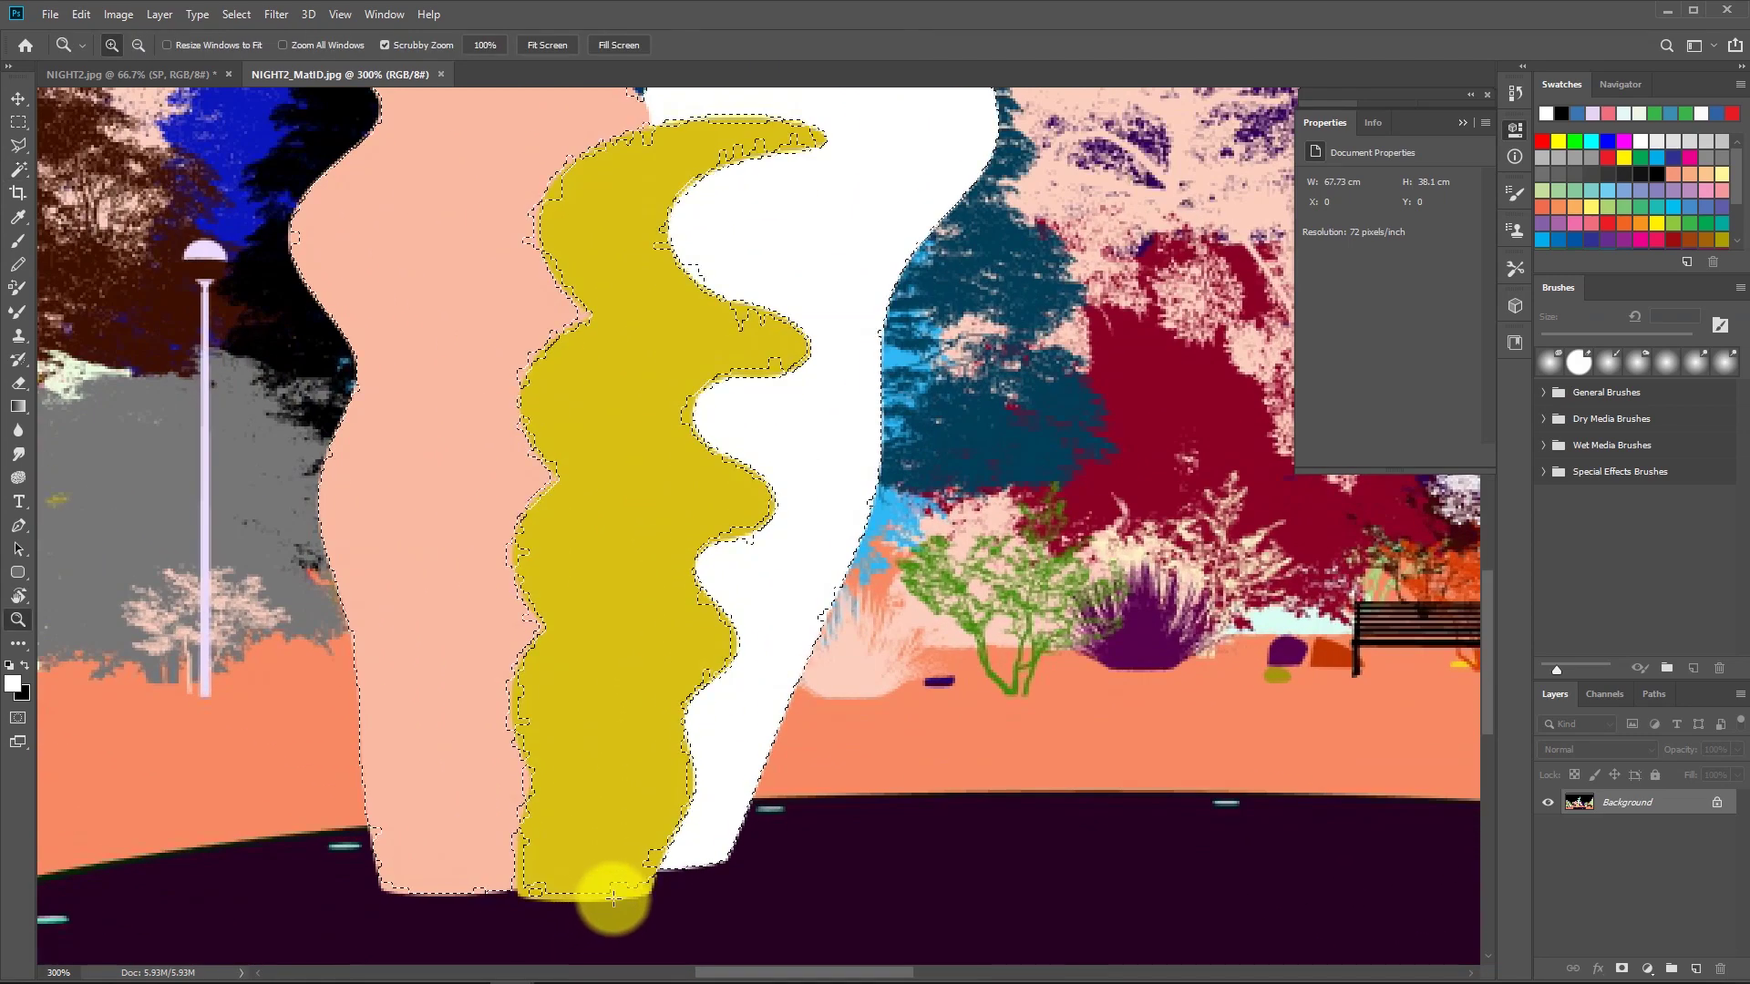
pyautogui.press('w')
pyautogui.keyDown('shift'); pyautogui.click(619, 890); pyautogui.keyUp('shift')
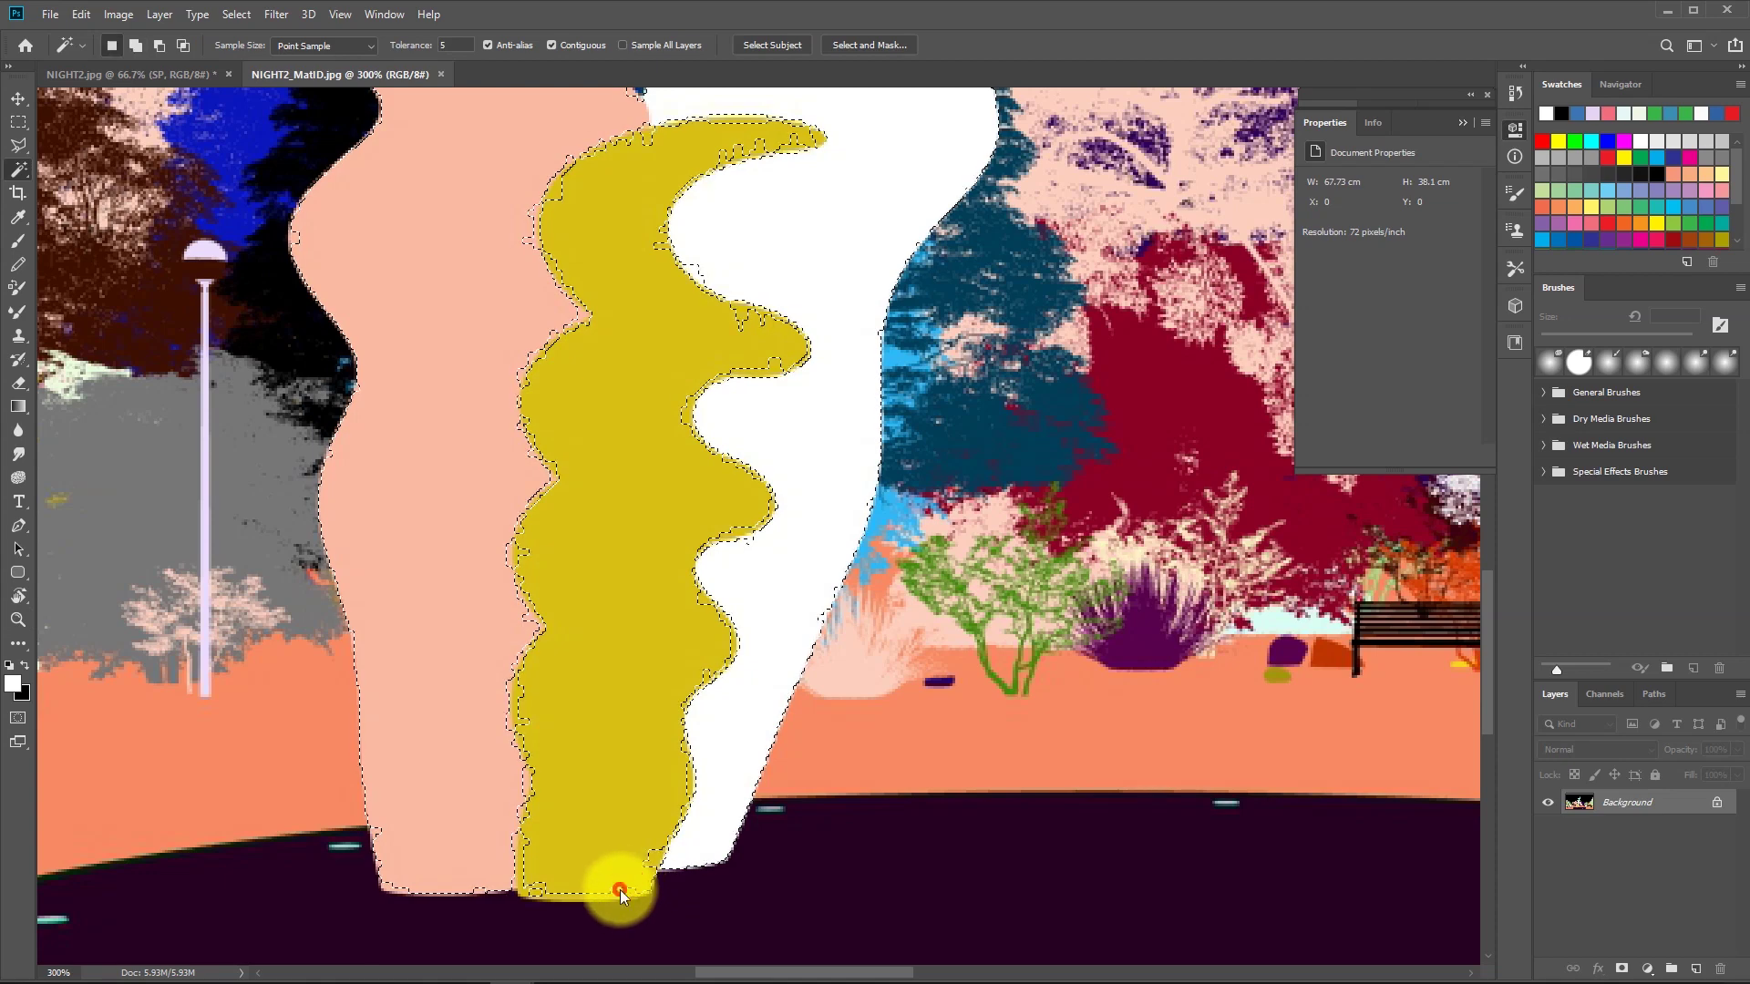
pyautogui.keyDown('shift'); pyautogui.click(619, 892); pyautogui.keyUp('shift')
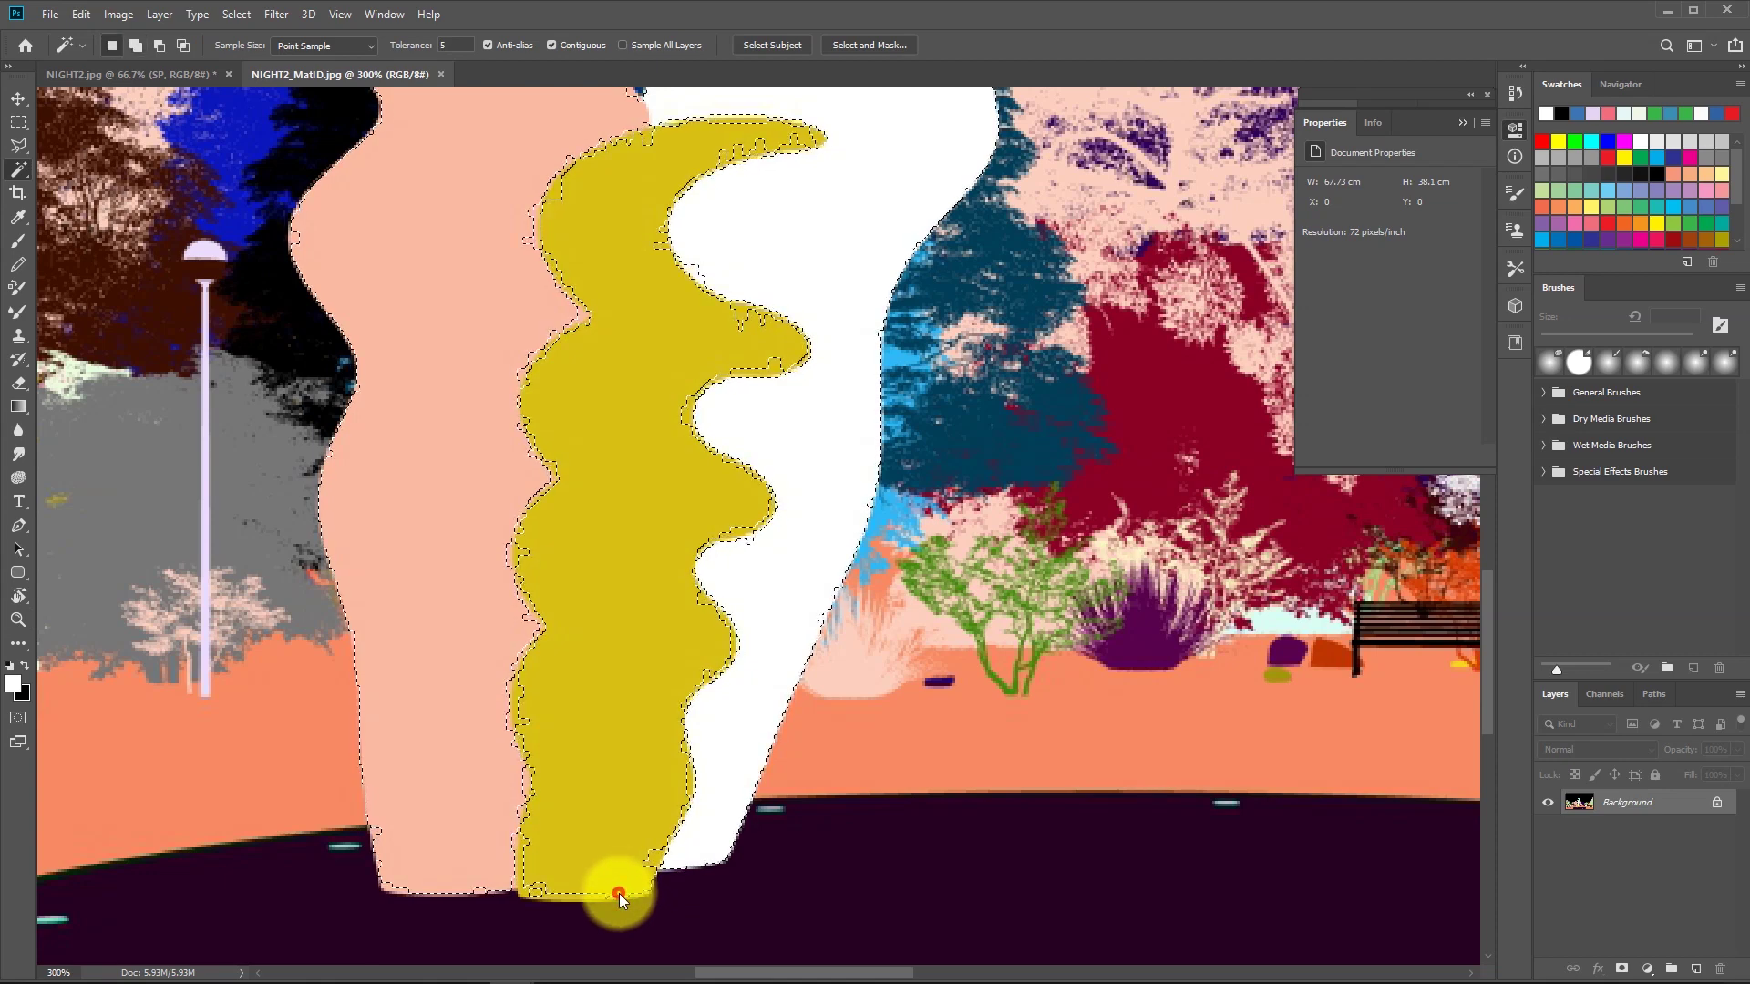
pyautogui.press('shift')
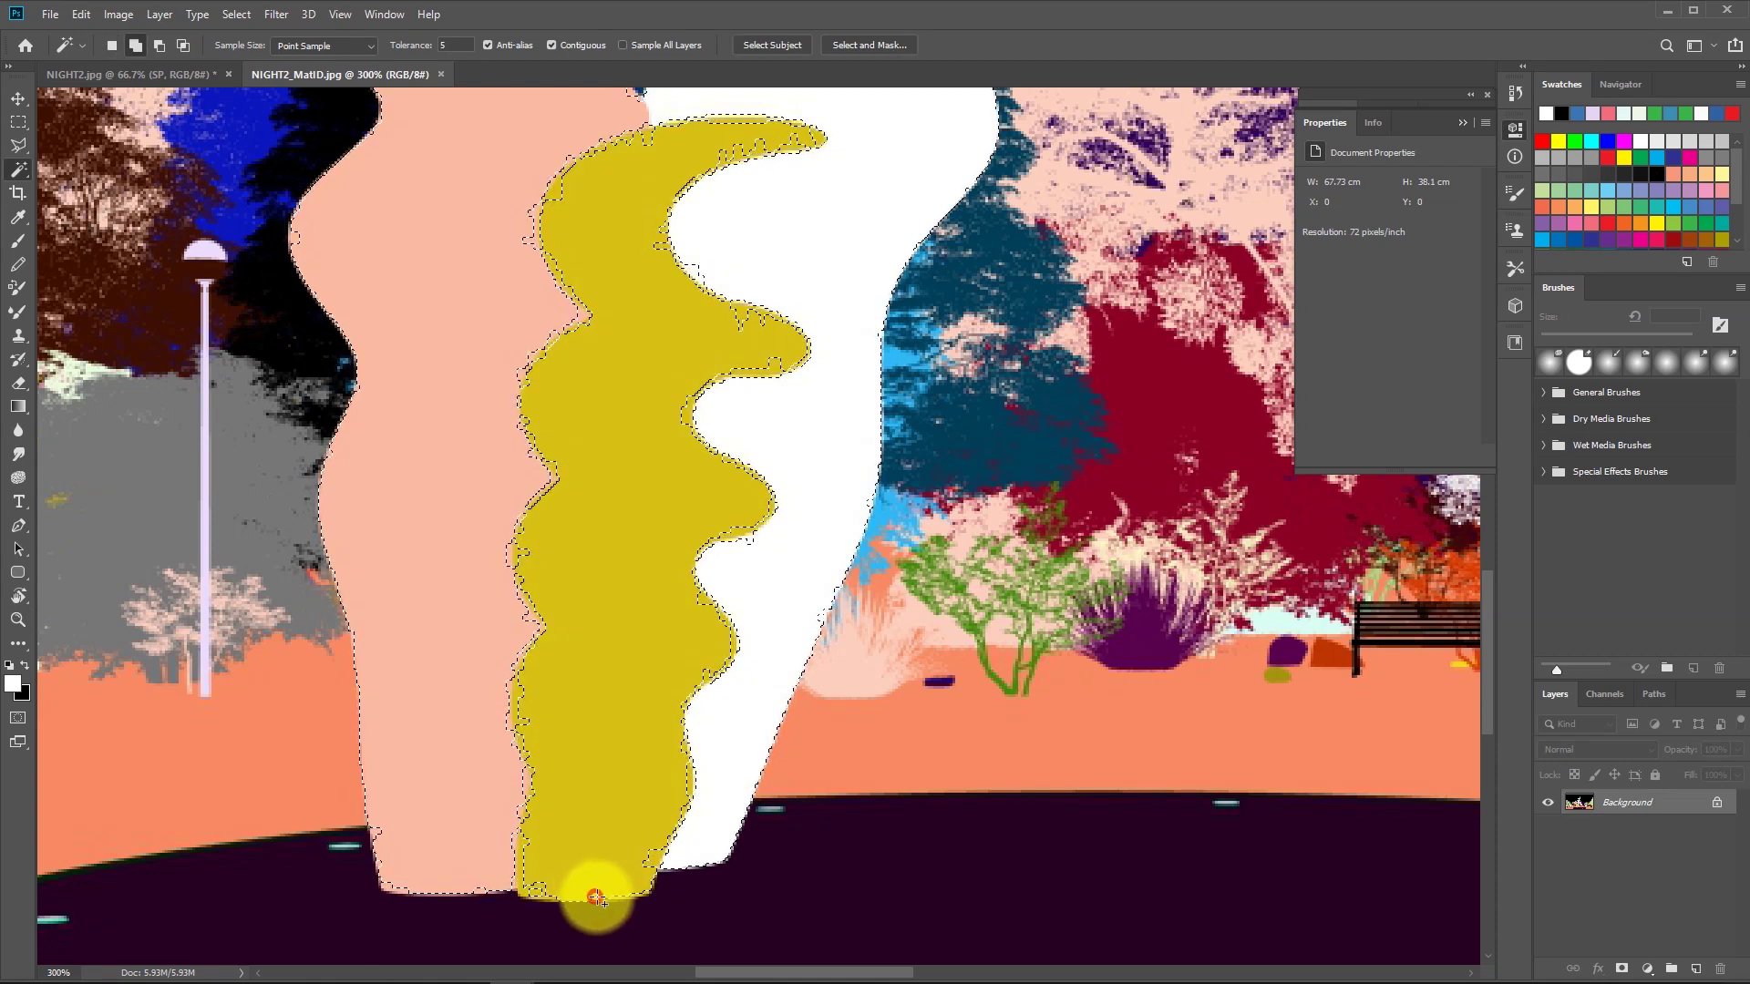
pyautogui.keyDown('shift'); pyautogui.click(519, 882); pyautogui.keyUp('shift')
pyautogui.keyDown('shift'); pyautogui.click(520, 828); pyautogui.keyUp('shift')
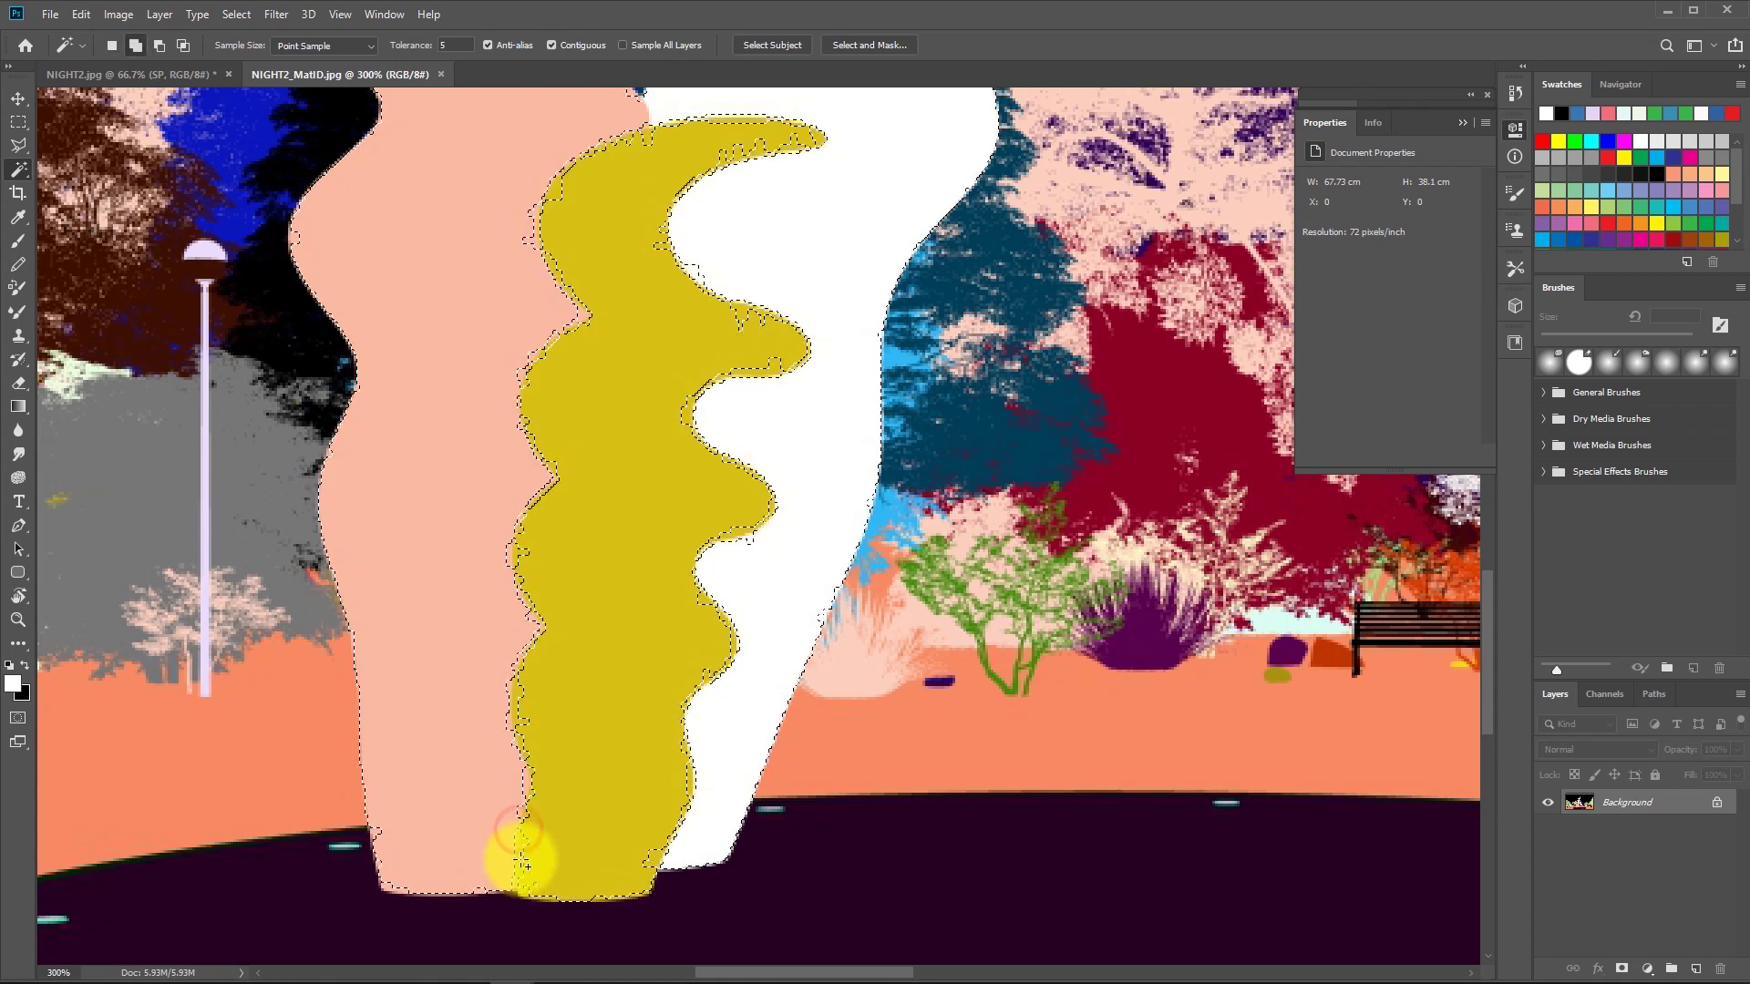
# Outline the yellow strand and its seams with the Polygonal Lasso, adding the unselected edges between the three strands to the selection.
pyautogui.press('l')
pyautogui.click(558, 865)
pyautogui.click(575, 896)
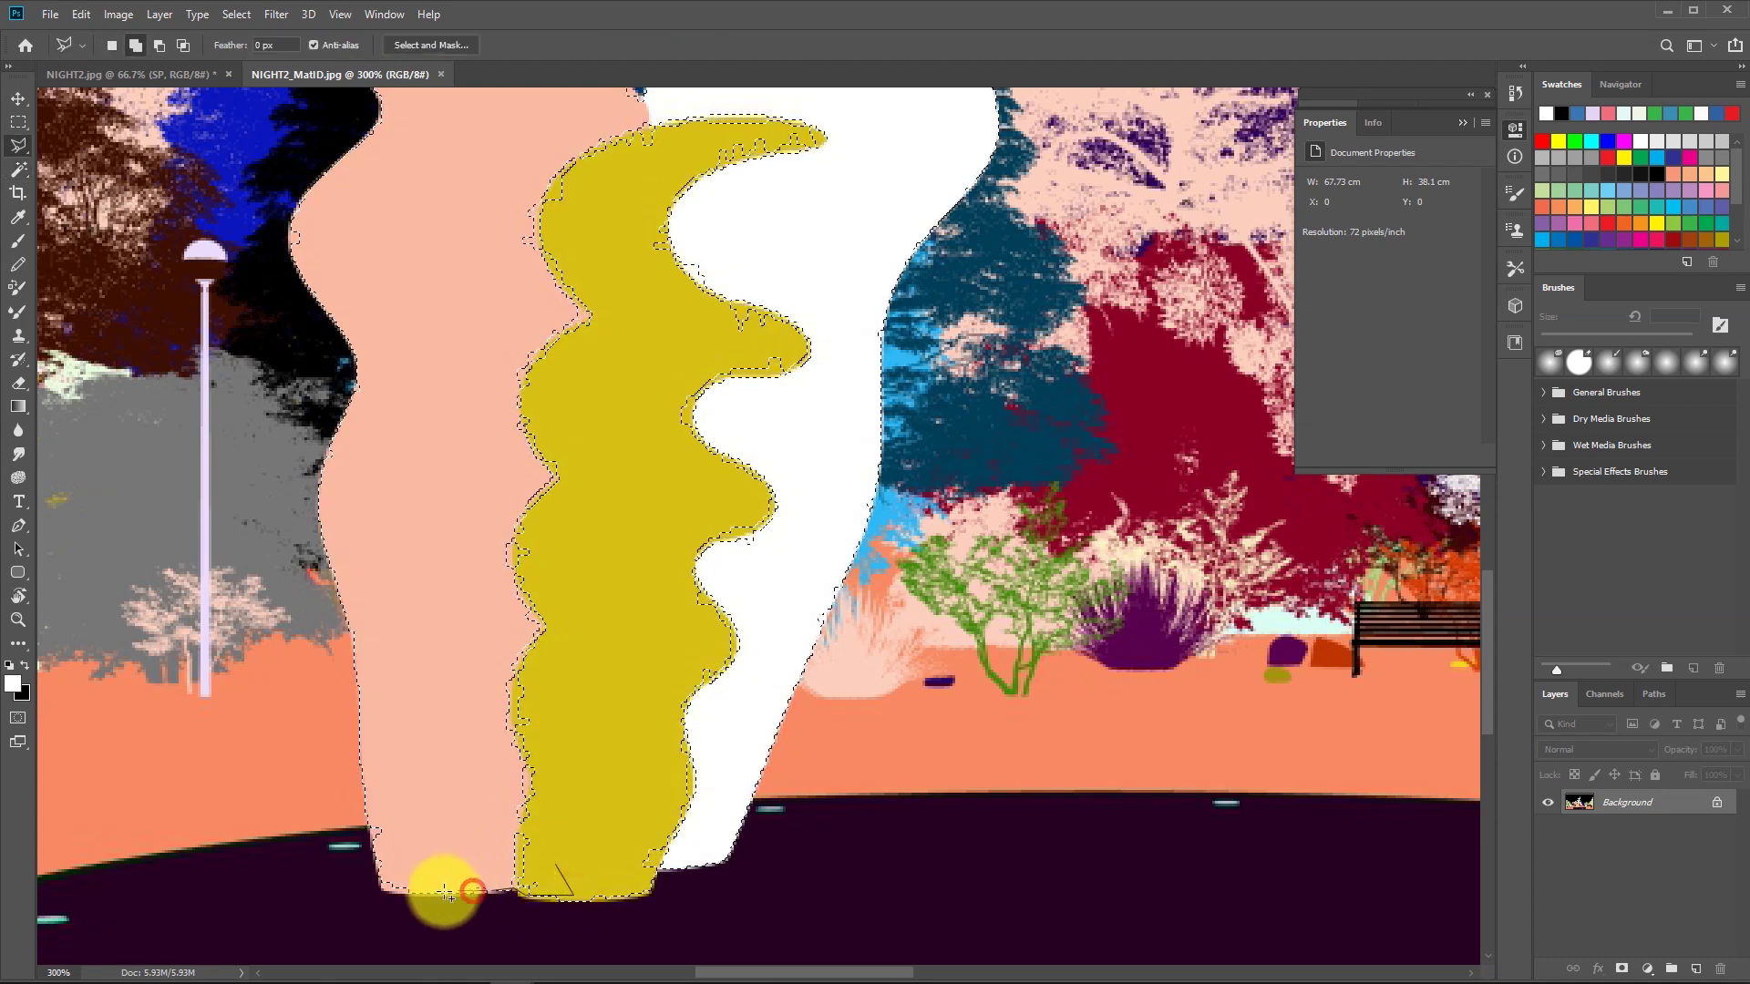
pyautogui.click(419, 888)
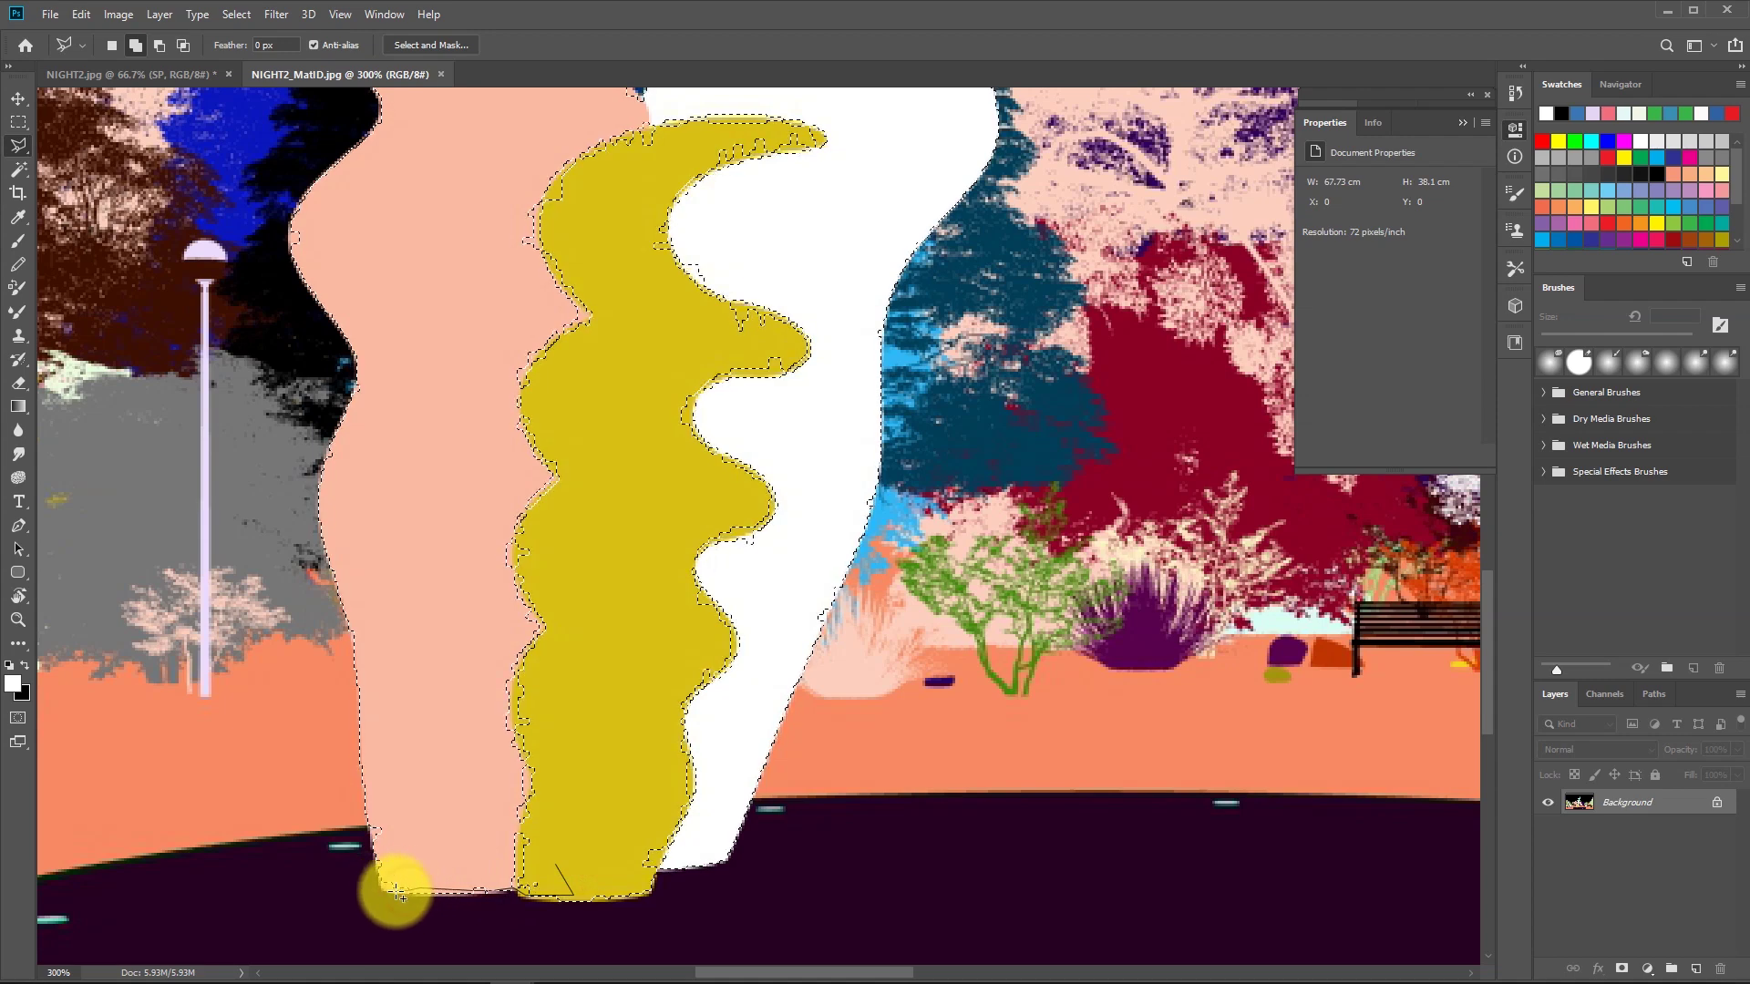
pyautogui.click(381, 888)
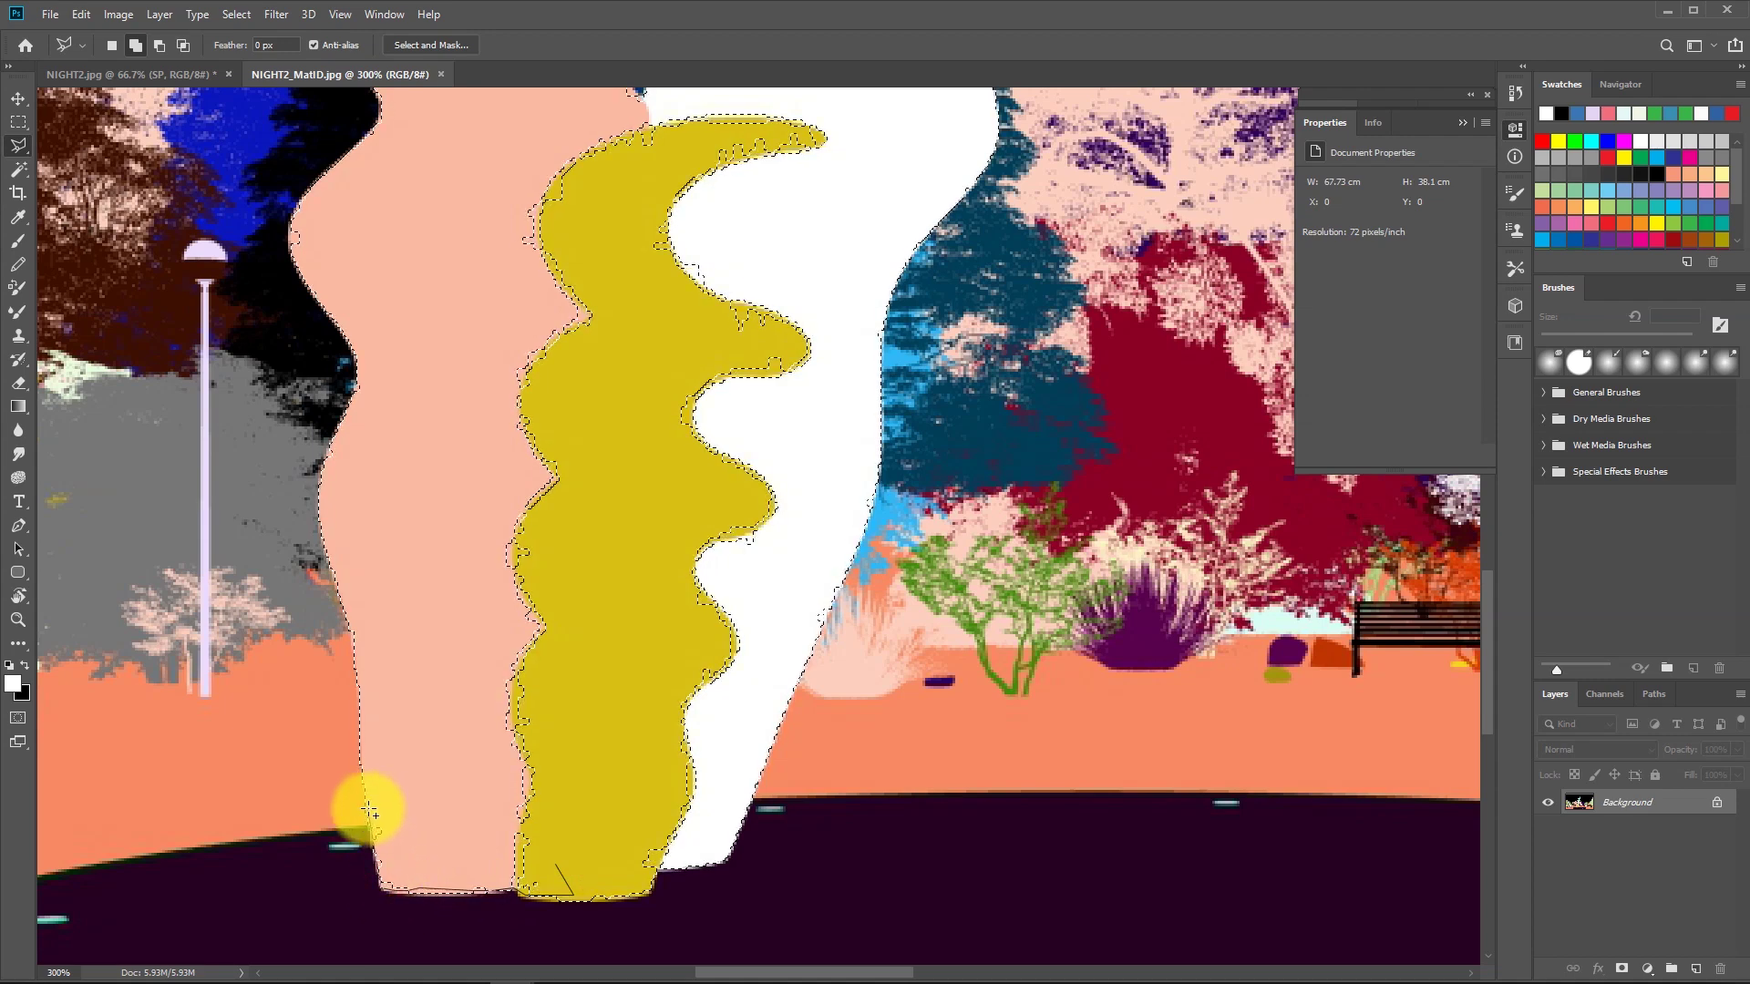
pyautogui.click(413, 738)
pyautogui.click(484, 391)
pyautogui.click(492, 234)
pyautogui.scroll(3, 501, 219)
pyautogui.click(524, 269)
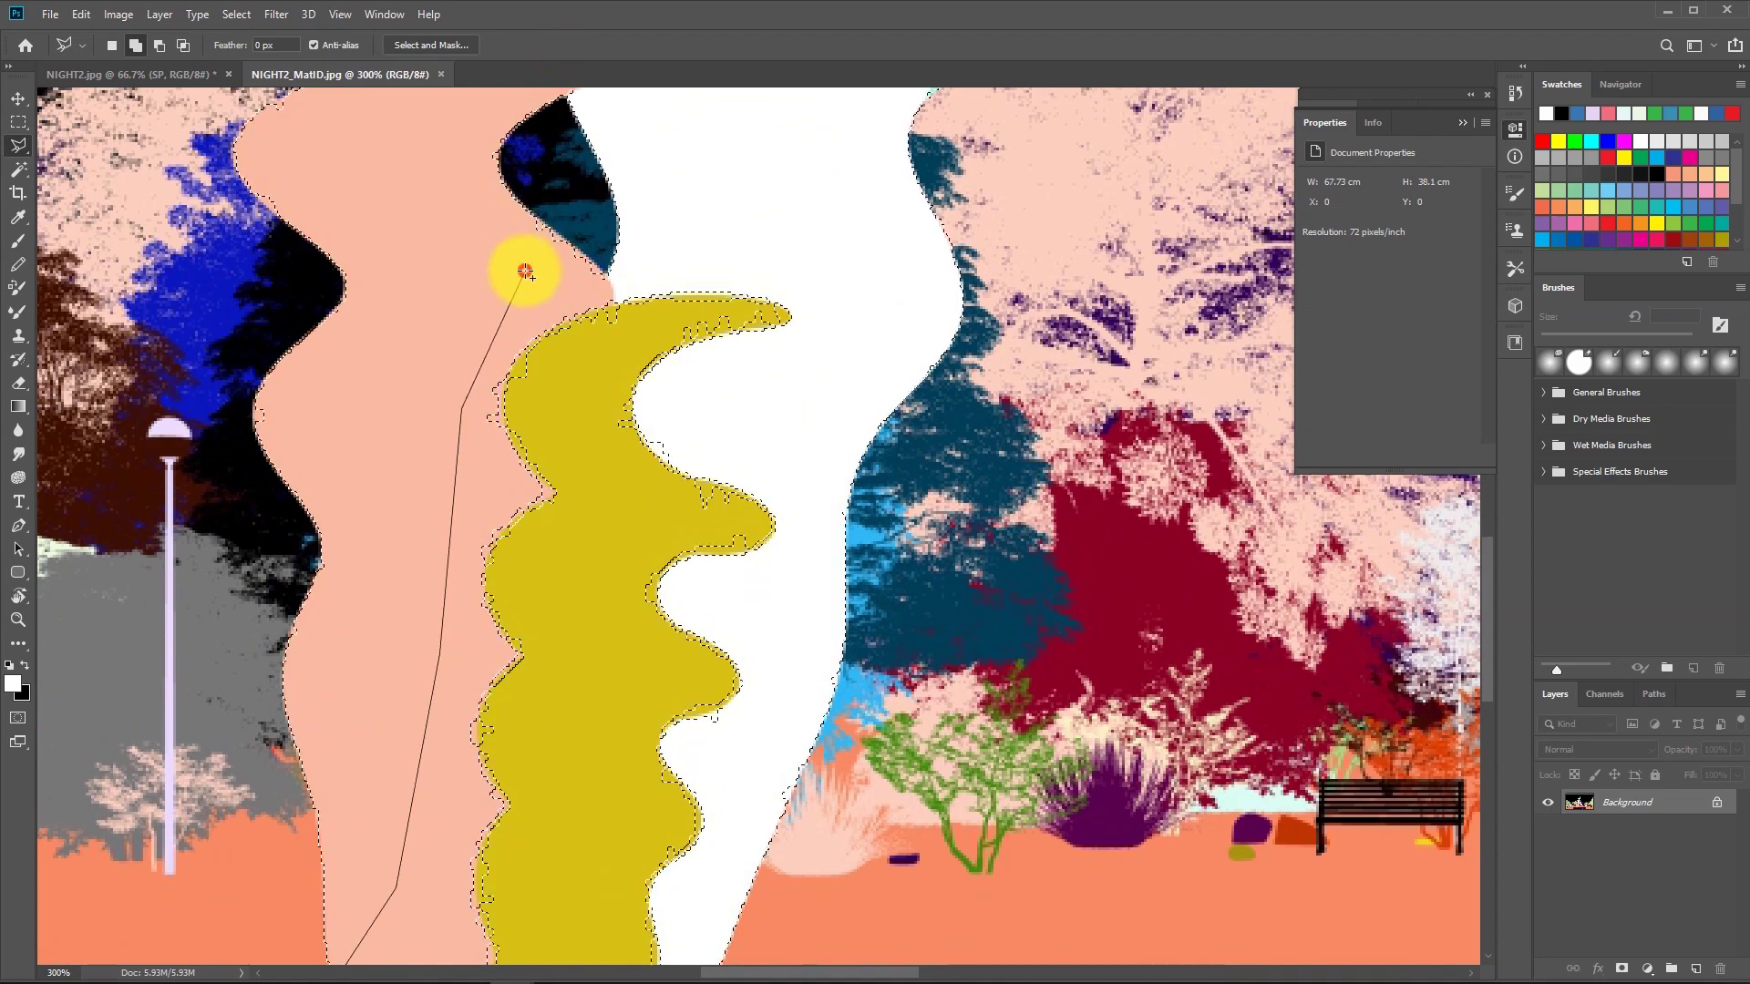
pyautogui.click(592, 264)
pyautogui.click(812, 244)
pyautogui.click(869, 280)
pyautogui.click(872, 326)
pyautogui.click(846, 364)
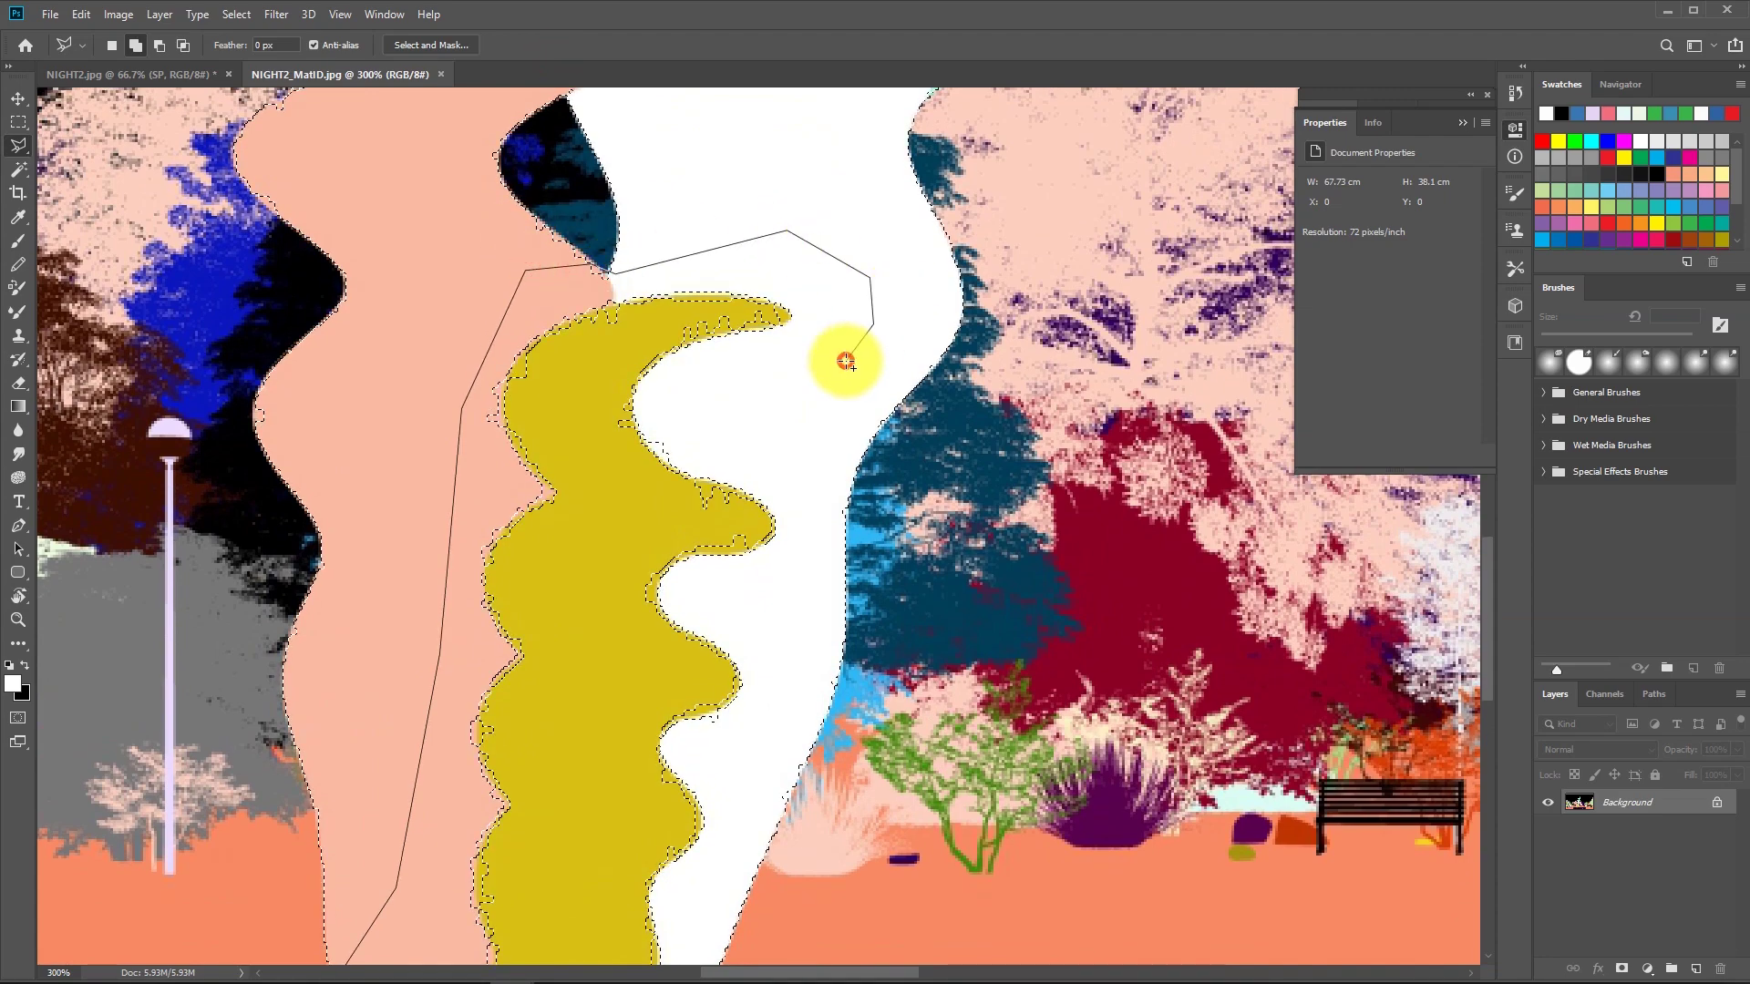
pyautogui.scroll(-3, 847, 364)
pyautogui.click(849, 432)
pyautogui.click(815, 497)
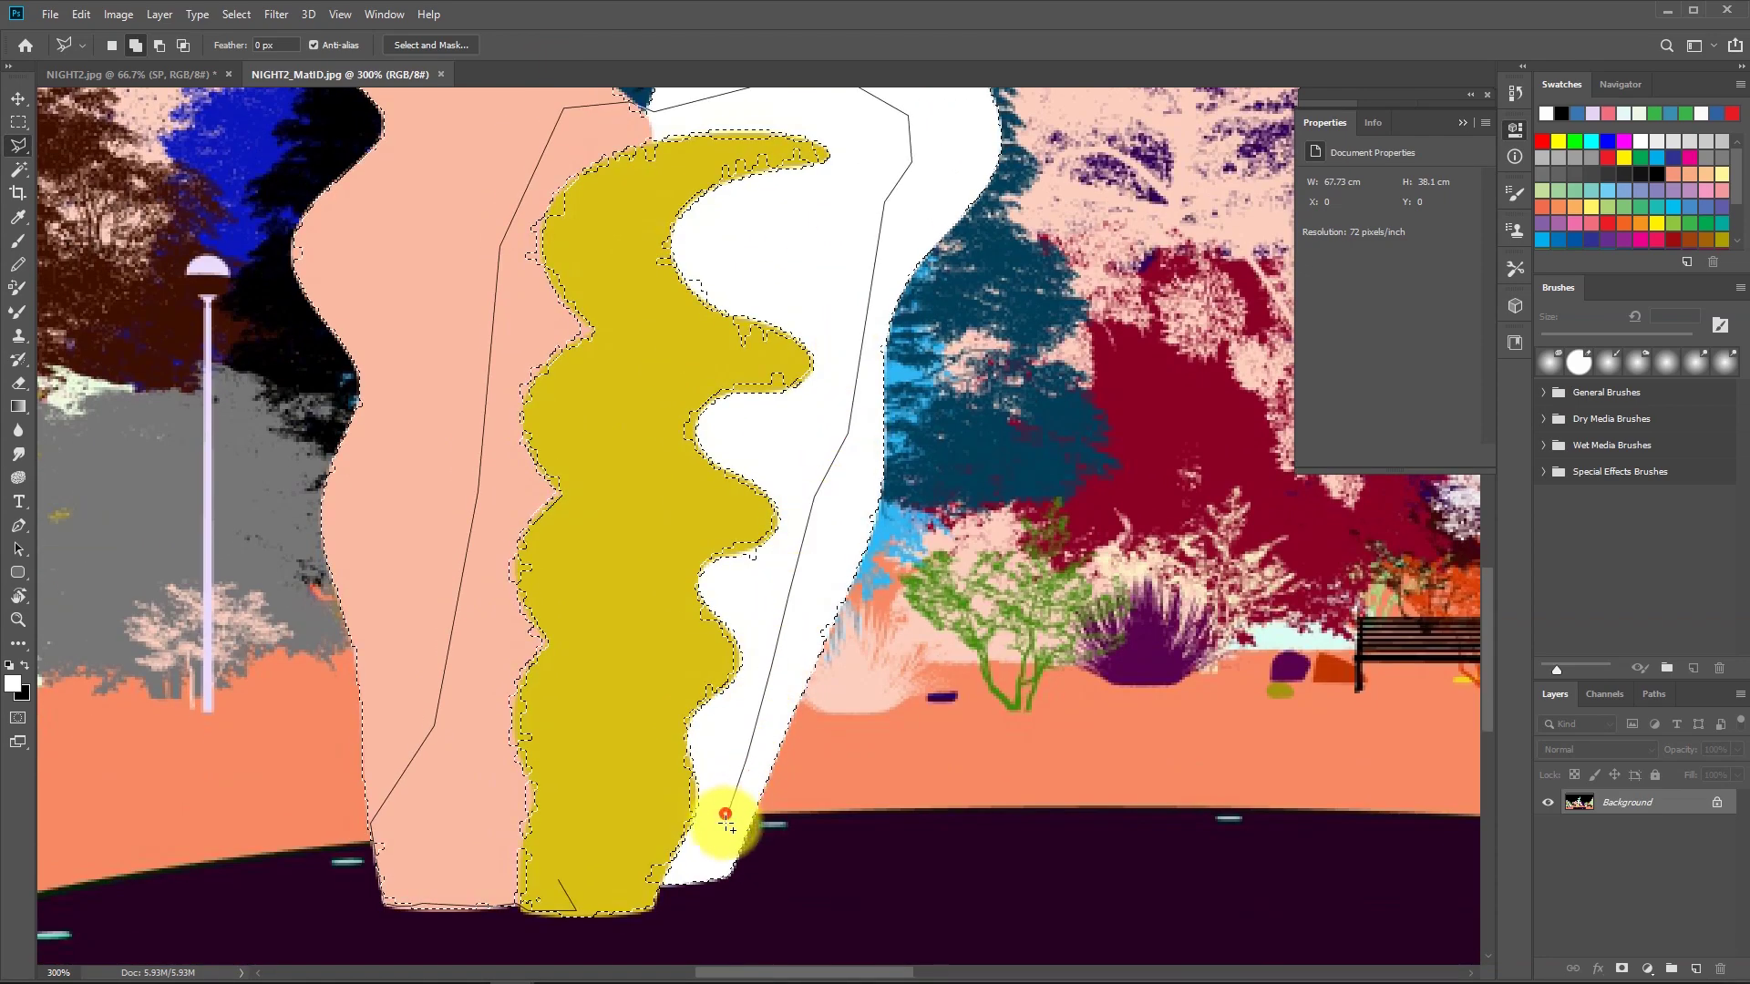
pyautogui.click(649, 884)
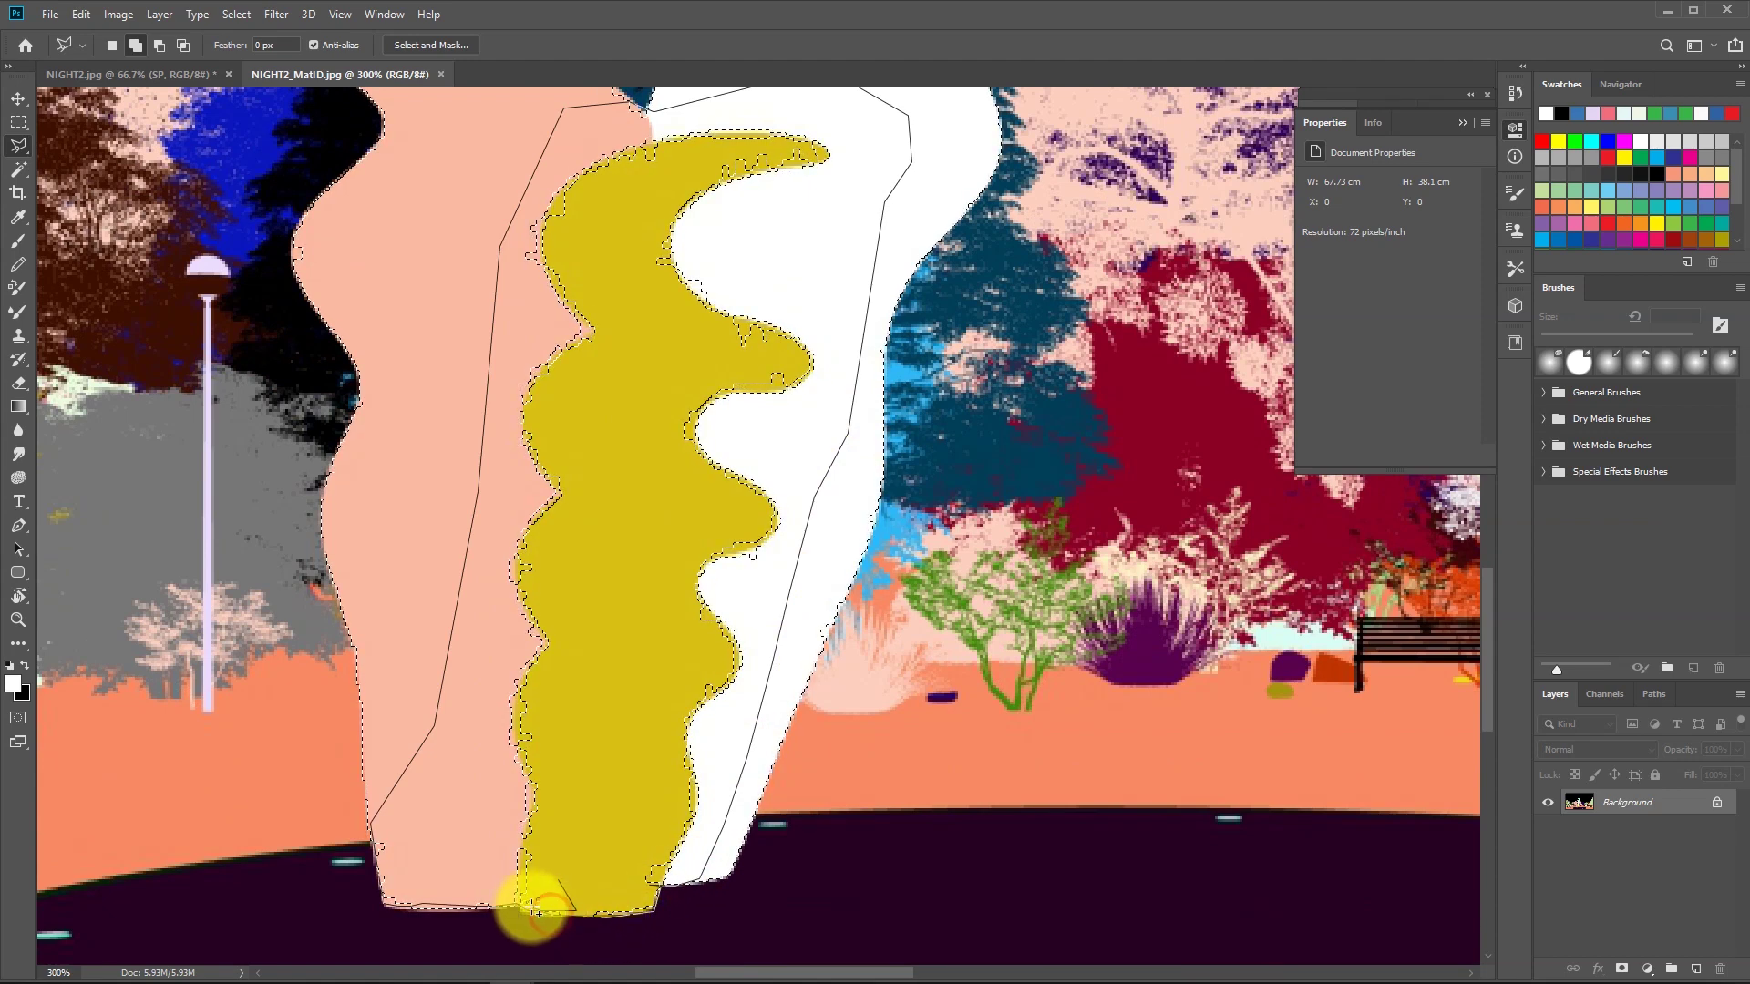
pyautogui.doubleClick(448, 732)
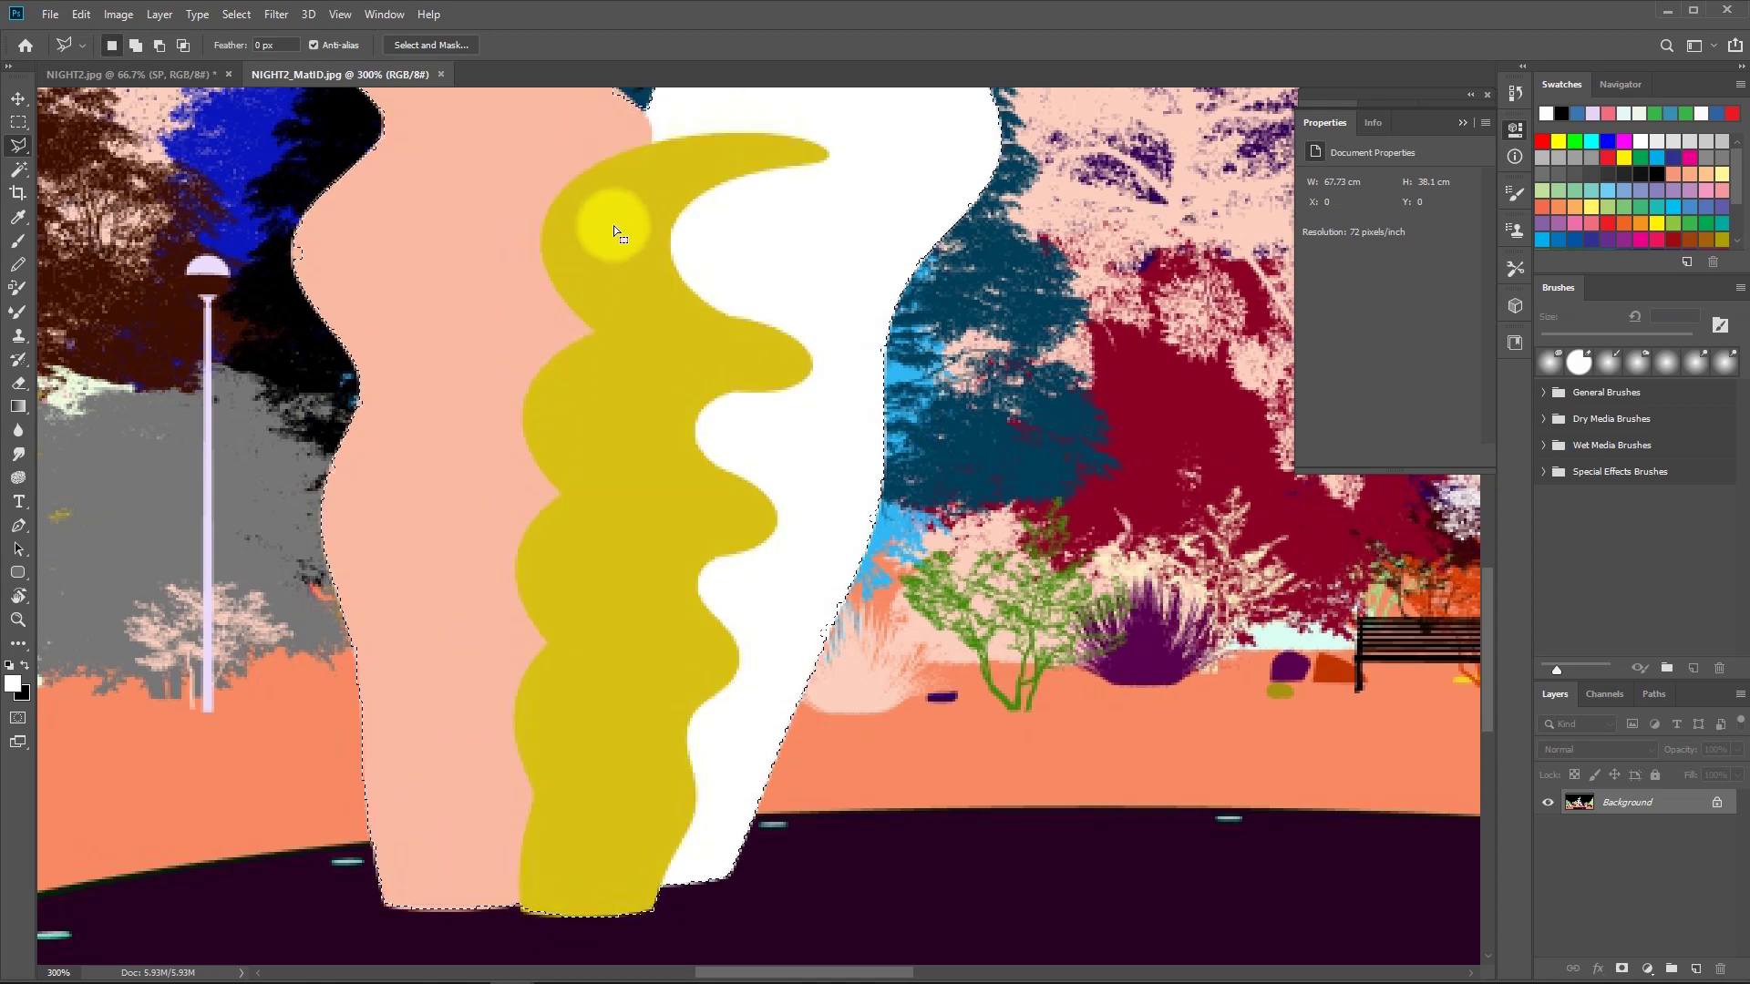
# Add the missed edge pixels of the salmon strand beside the dark opening to the selection with the Polygonal Lasso.
pyautogui.moveTo(638, 210); pyautogui.dragTo(665, 500)
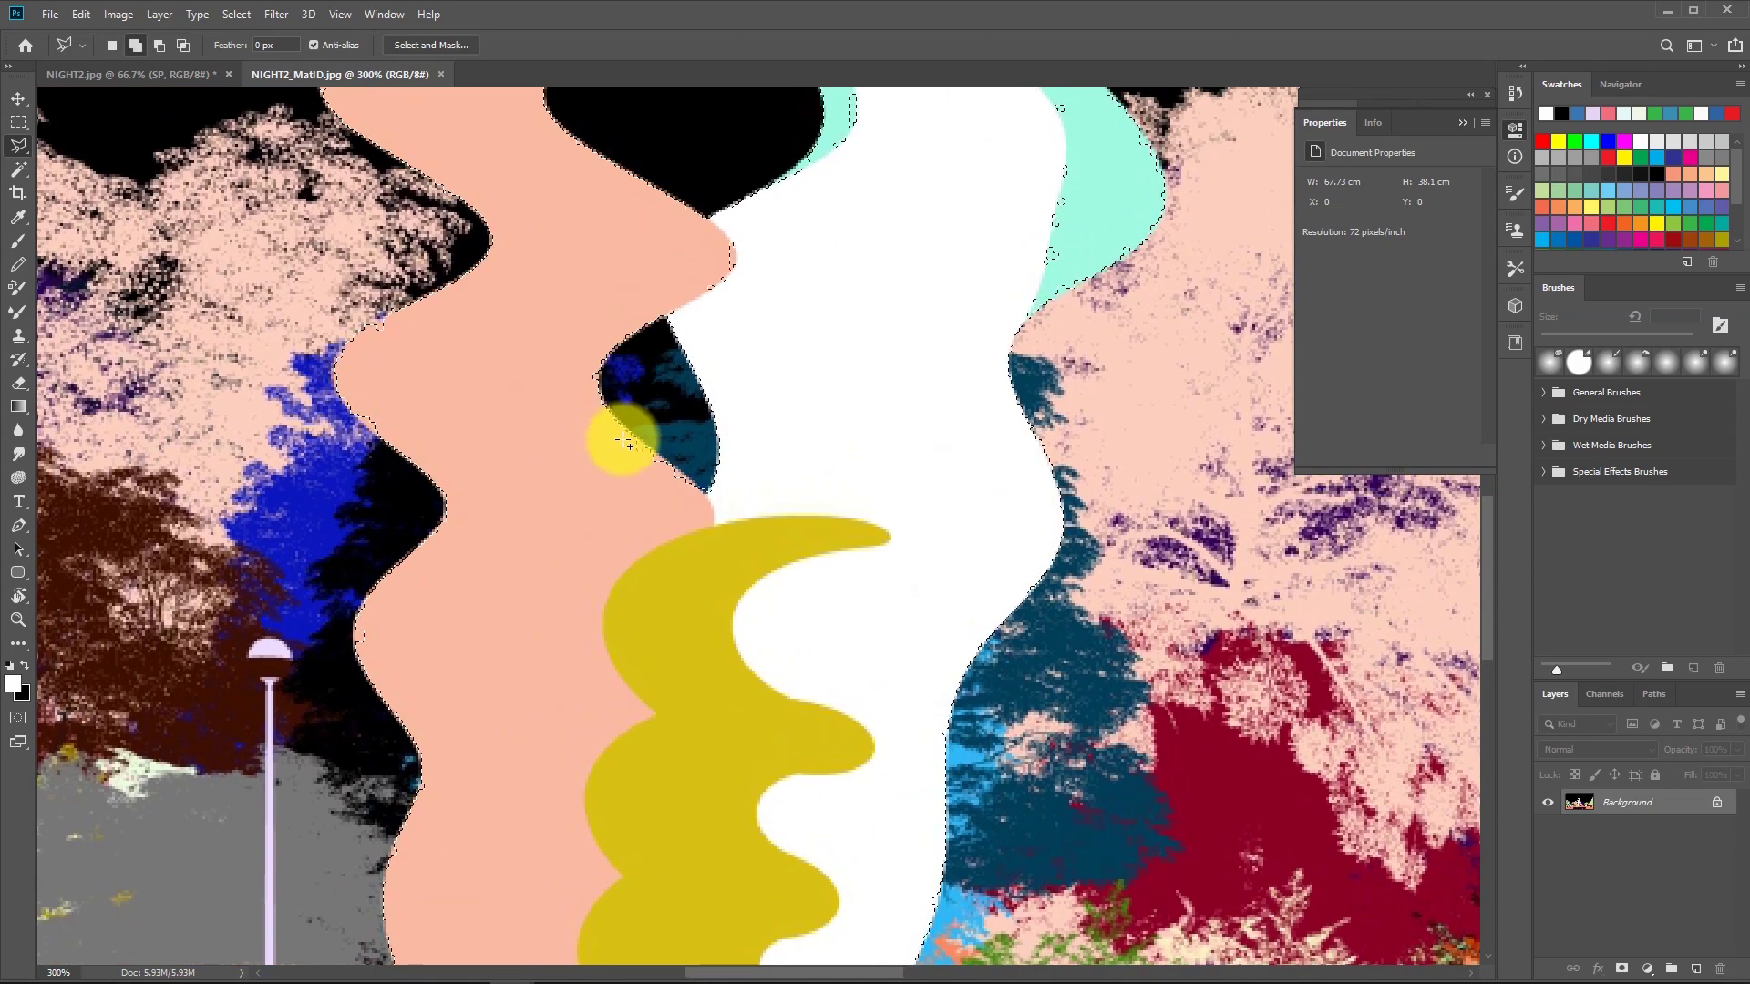
pyautogui.keyDown('shift'); pyautogui.click(636, 436); pyautogui.keyUp('shift')
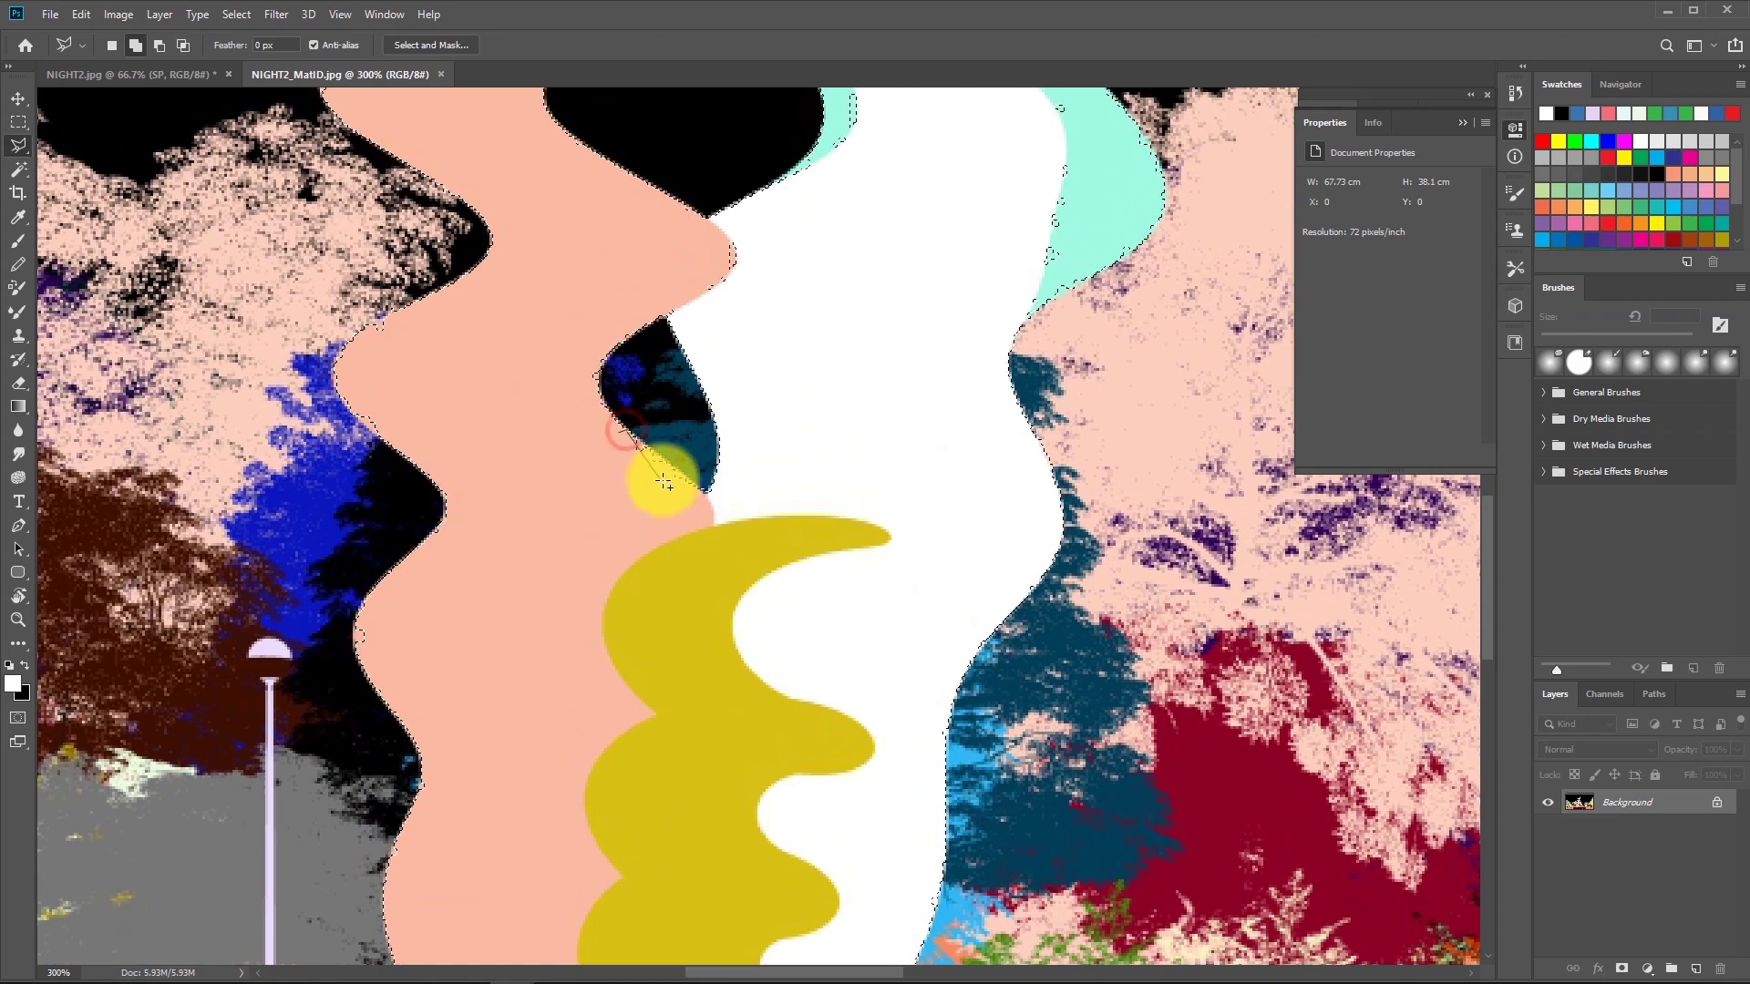
pyautogui.click(704, 490)
pyautogui.click(735, 516)
pyautogui.click(722, 595)
pyautogui.click(656, 658)
pyautogui.press('Escape')
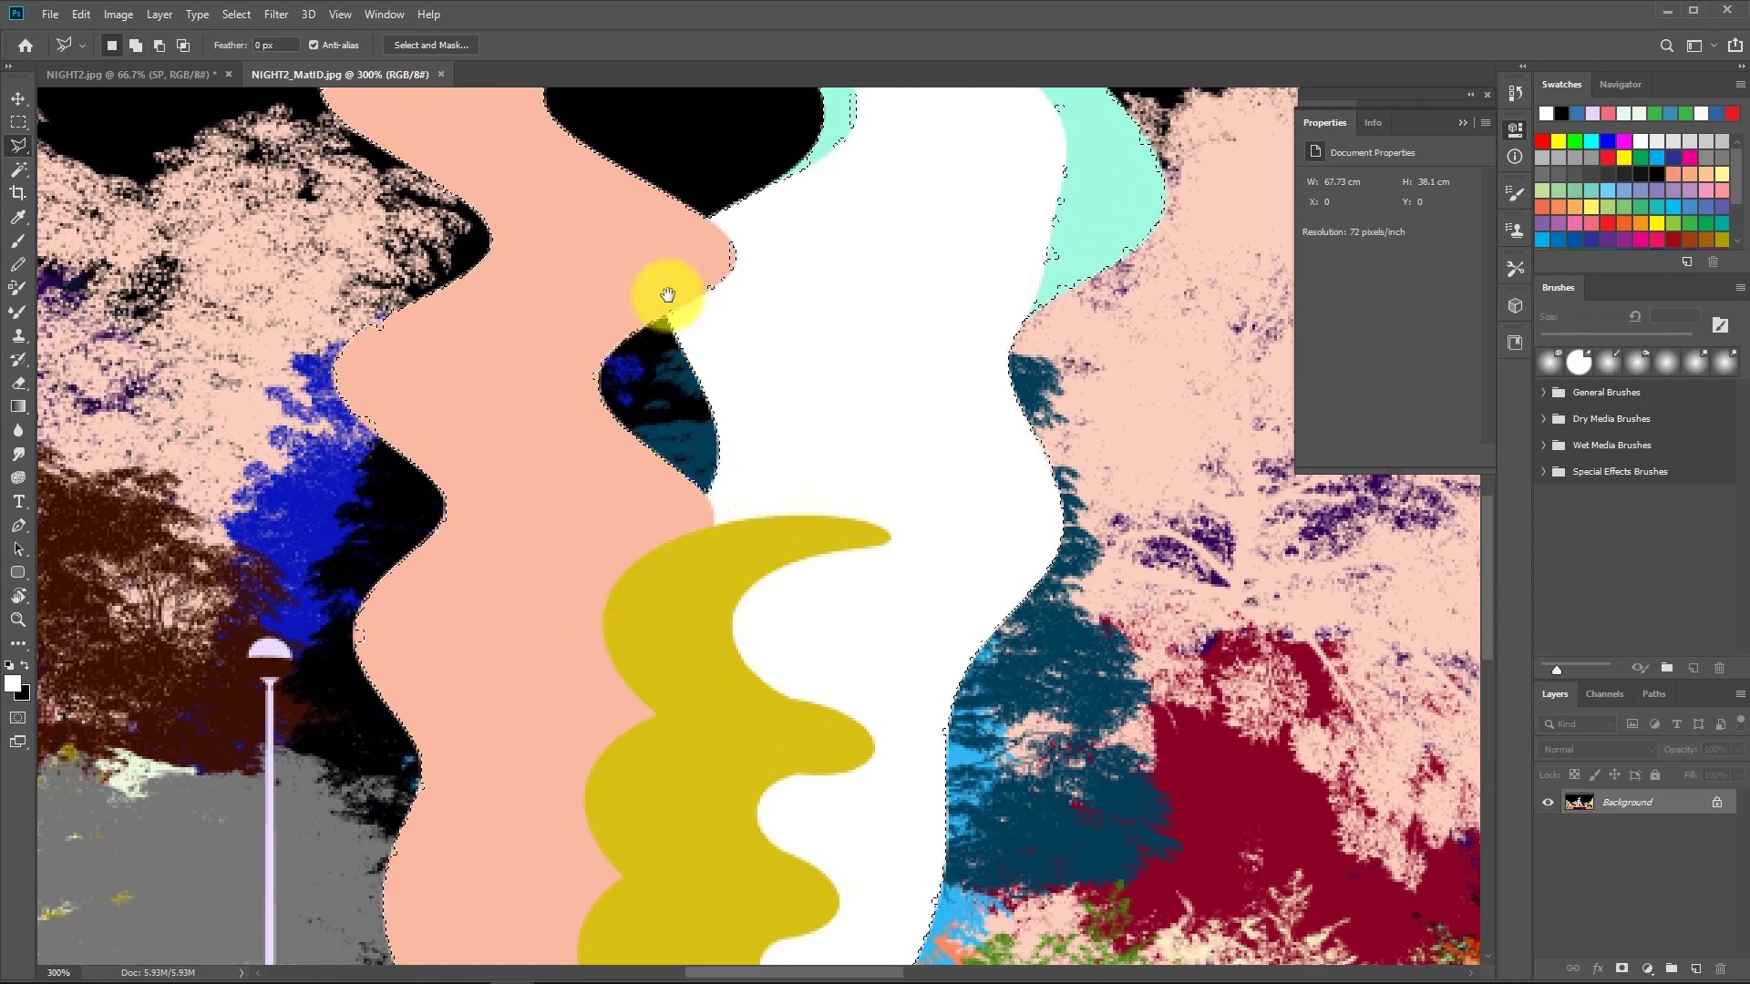
pyautogui.scroll(2, 664, 292)
pyautogui.click(547, 544)
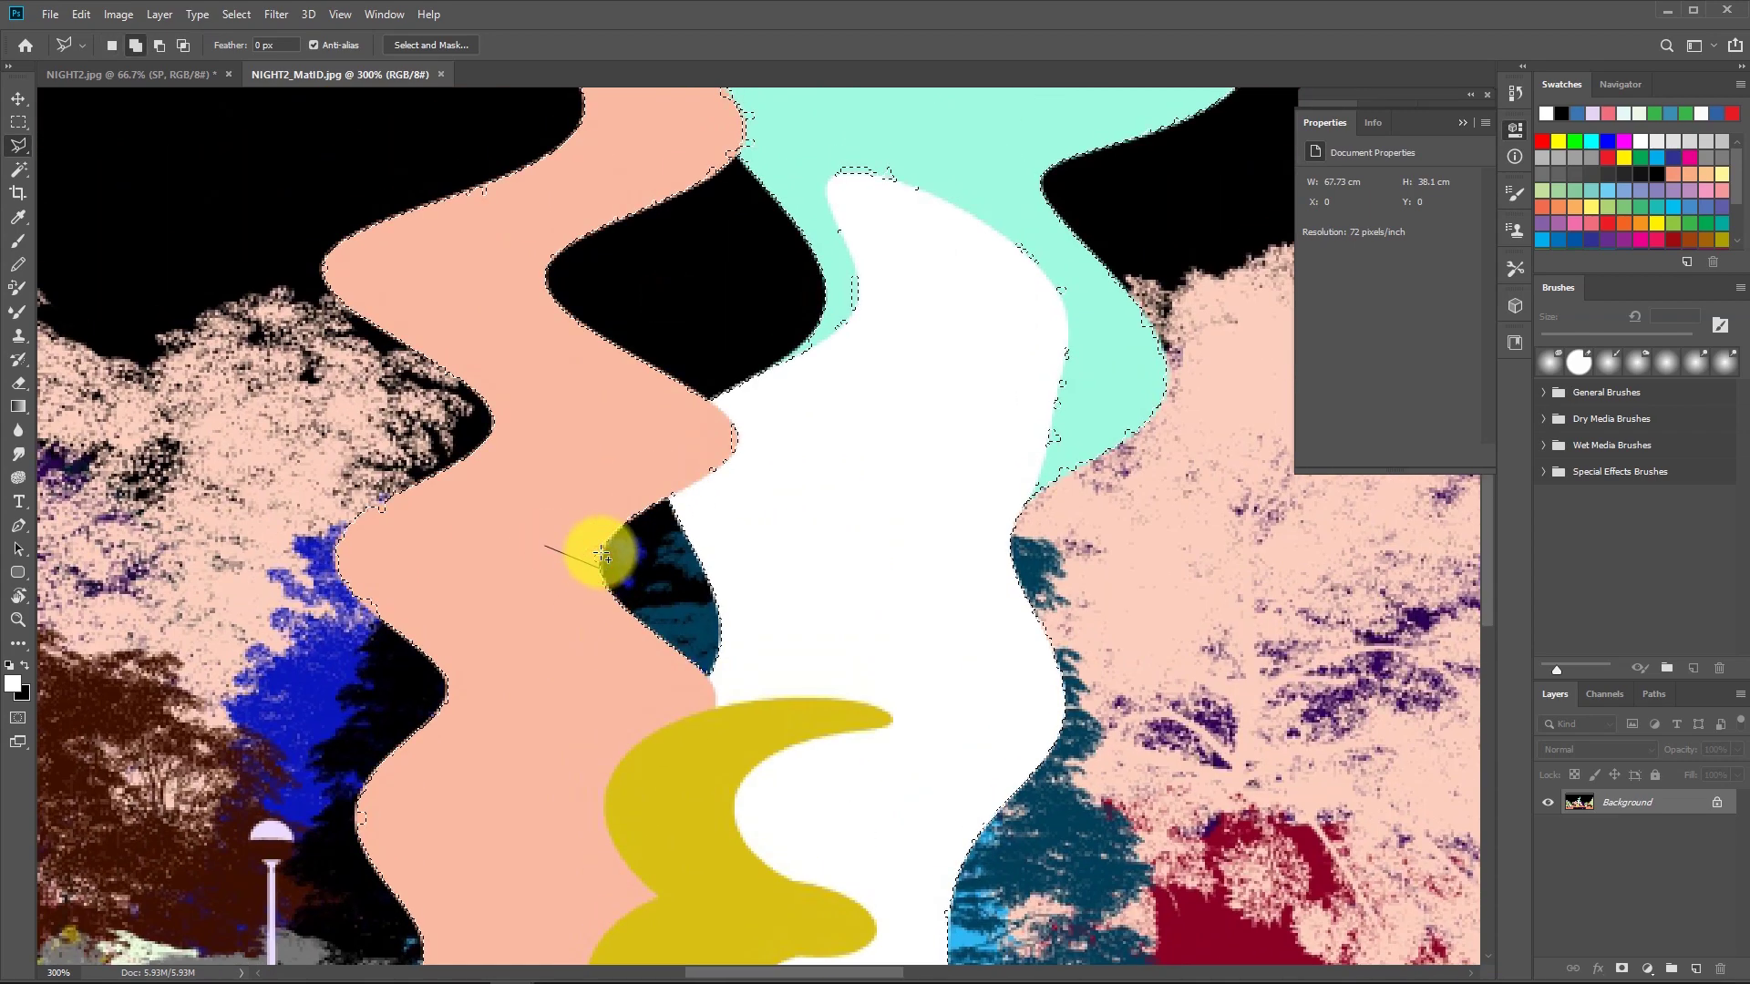
pyautogui.doubleClick(543, 480)
# Add the seam between the salmon and white strands to the selection with the Polygonal Lasso.
pyautogui.moveTo(886, 359)
pyautogui.mouseDown()
pyautogui.moveTo(883, 476)
pyautogui.moveTo(827, 535)
pyautogui.mouseUp()
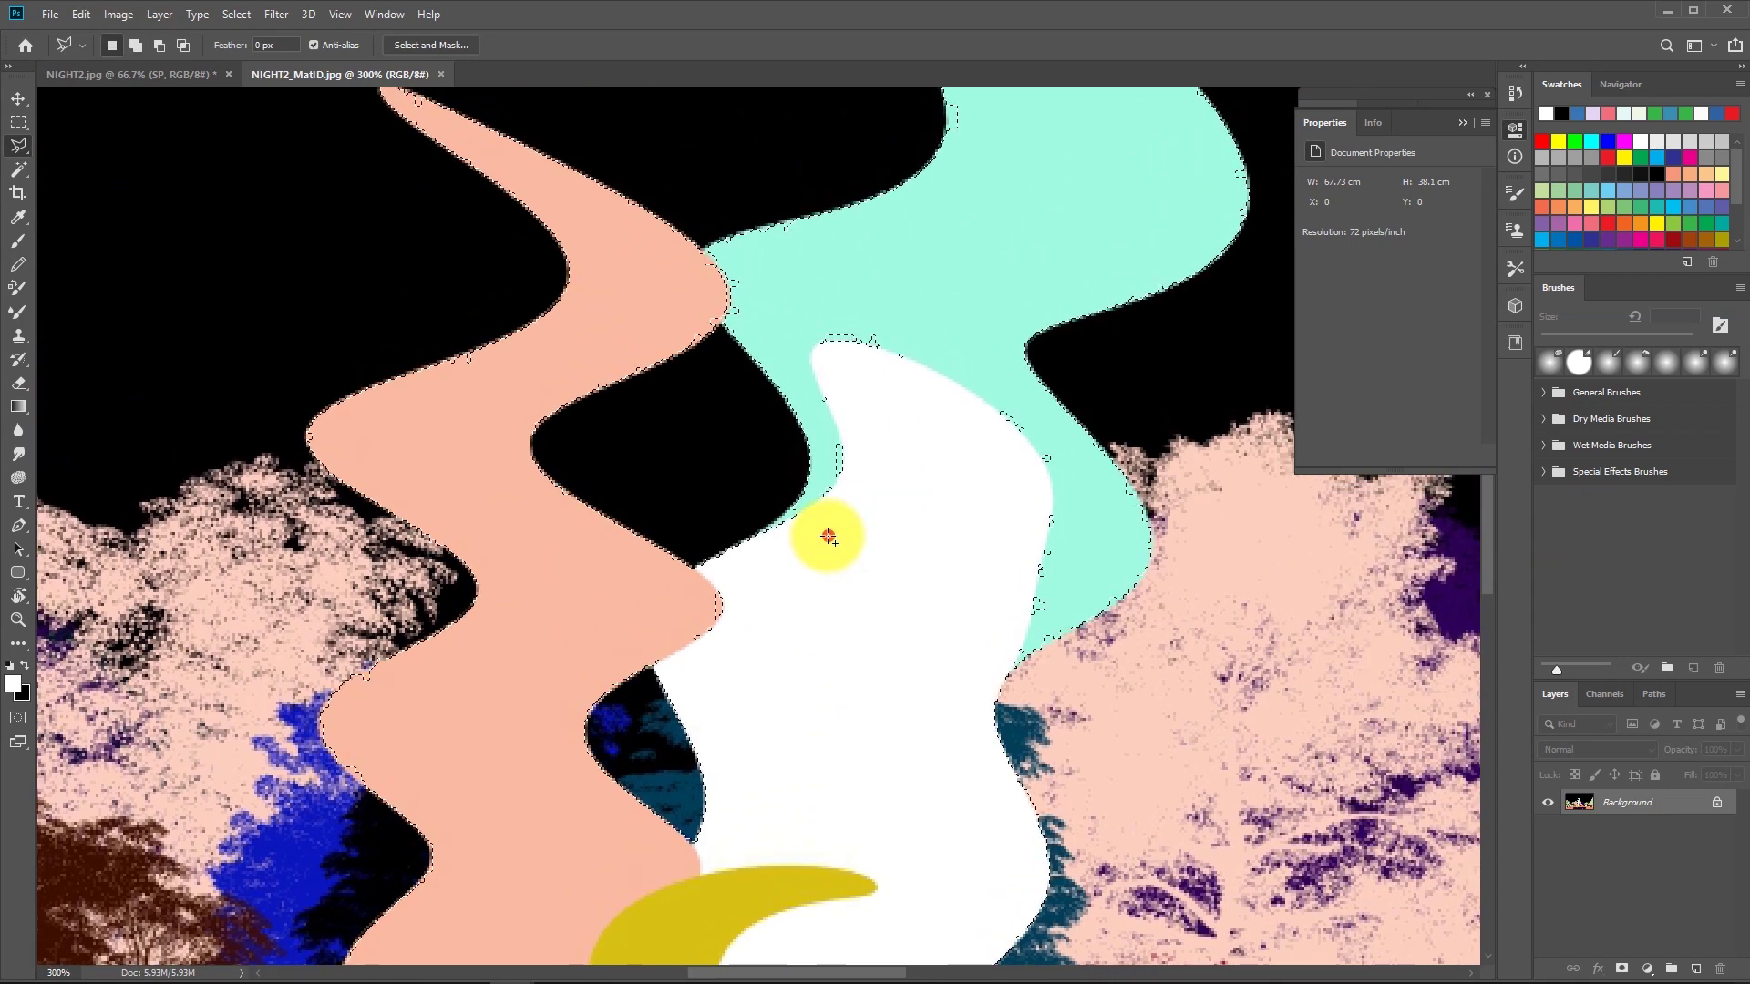
pyautogui.click(827, 536)
pyautogui.click(668, 578)
pyautogui.click(696, 655)
pyautogui.doubleClick(884, 547)
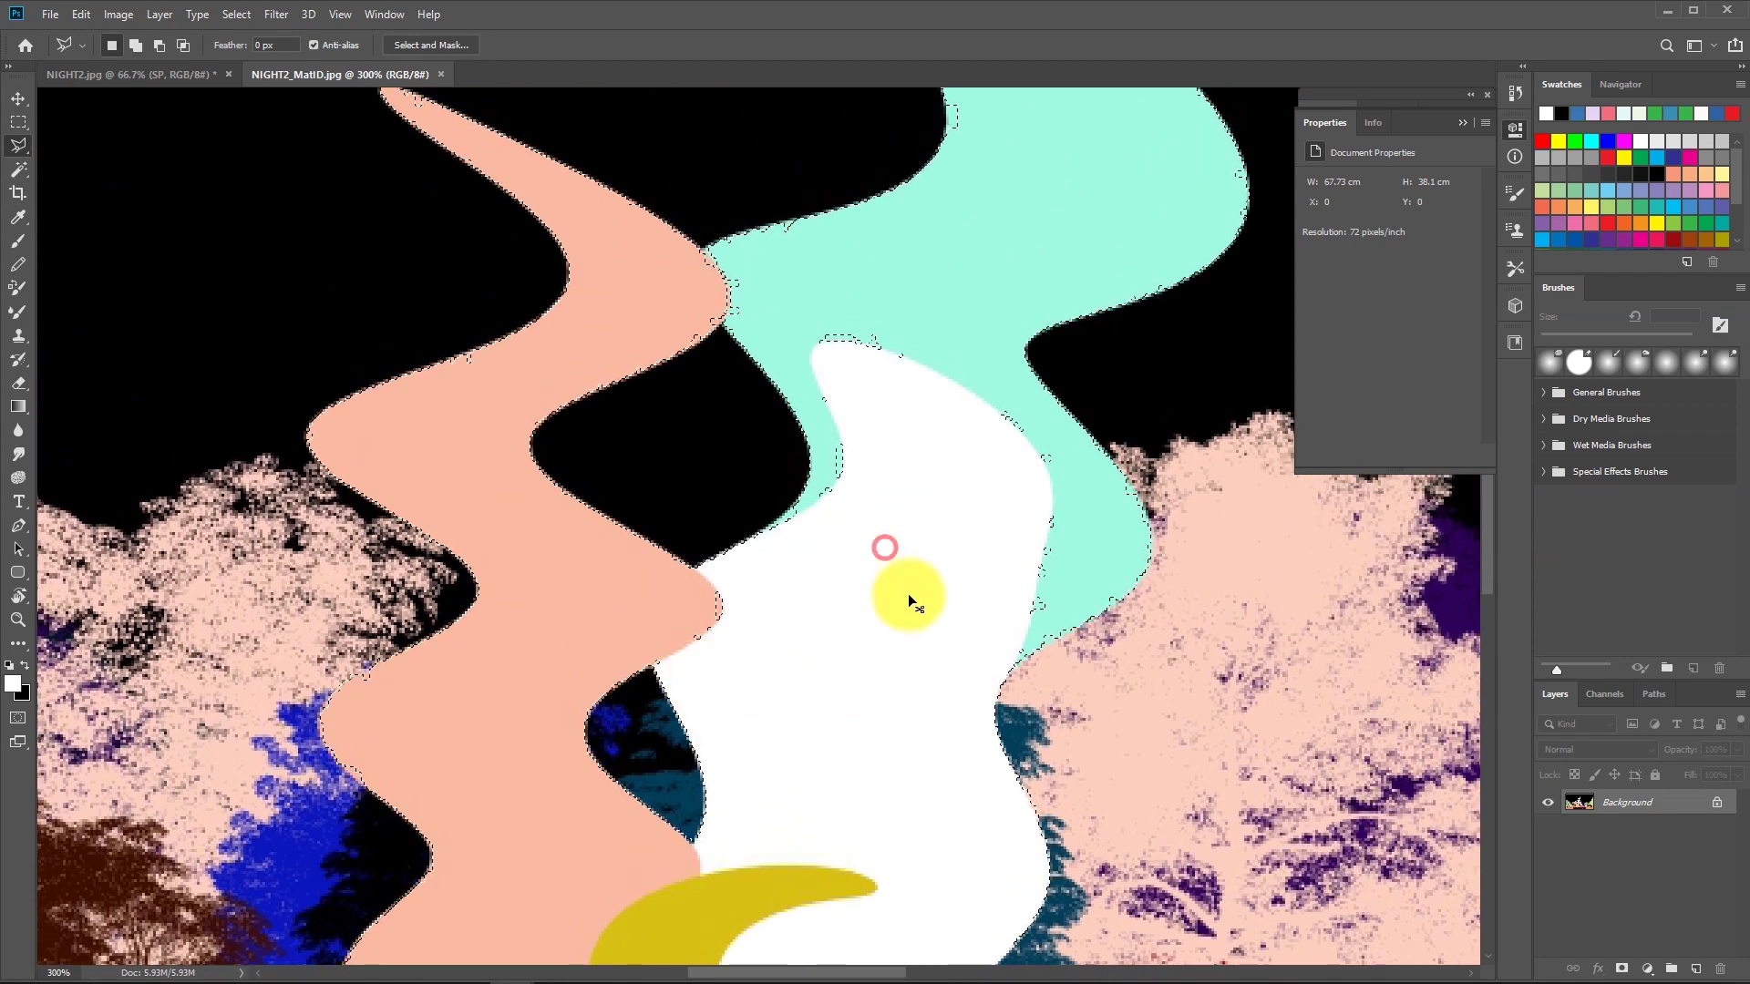
# Outline the seams between the mint, white and salmon strands with the Polygonal Lasso, adding the missed edge pixels to the selection.
pyautogui.click(1016, 666)
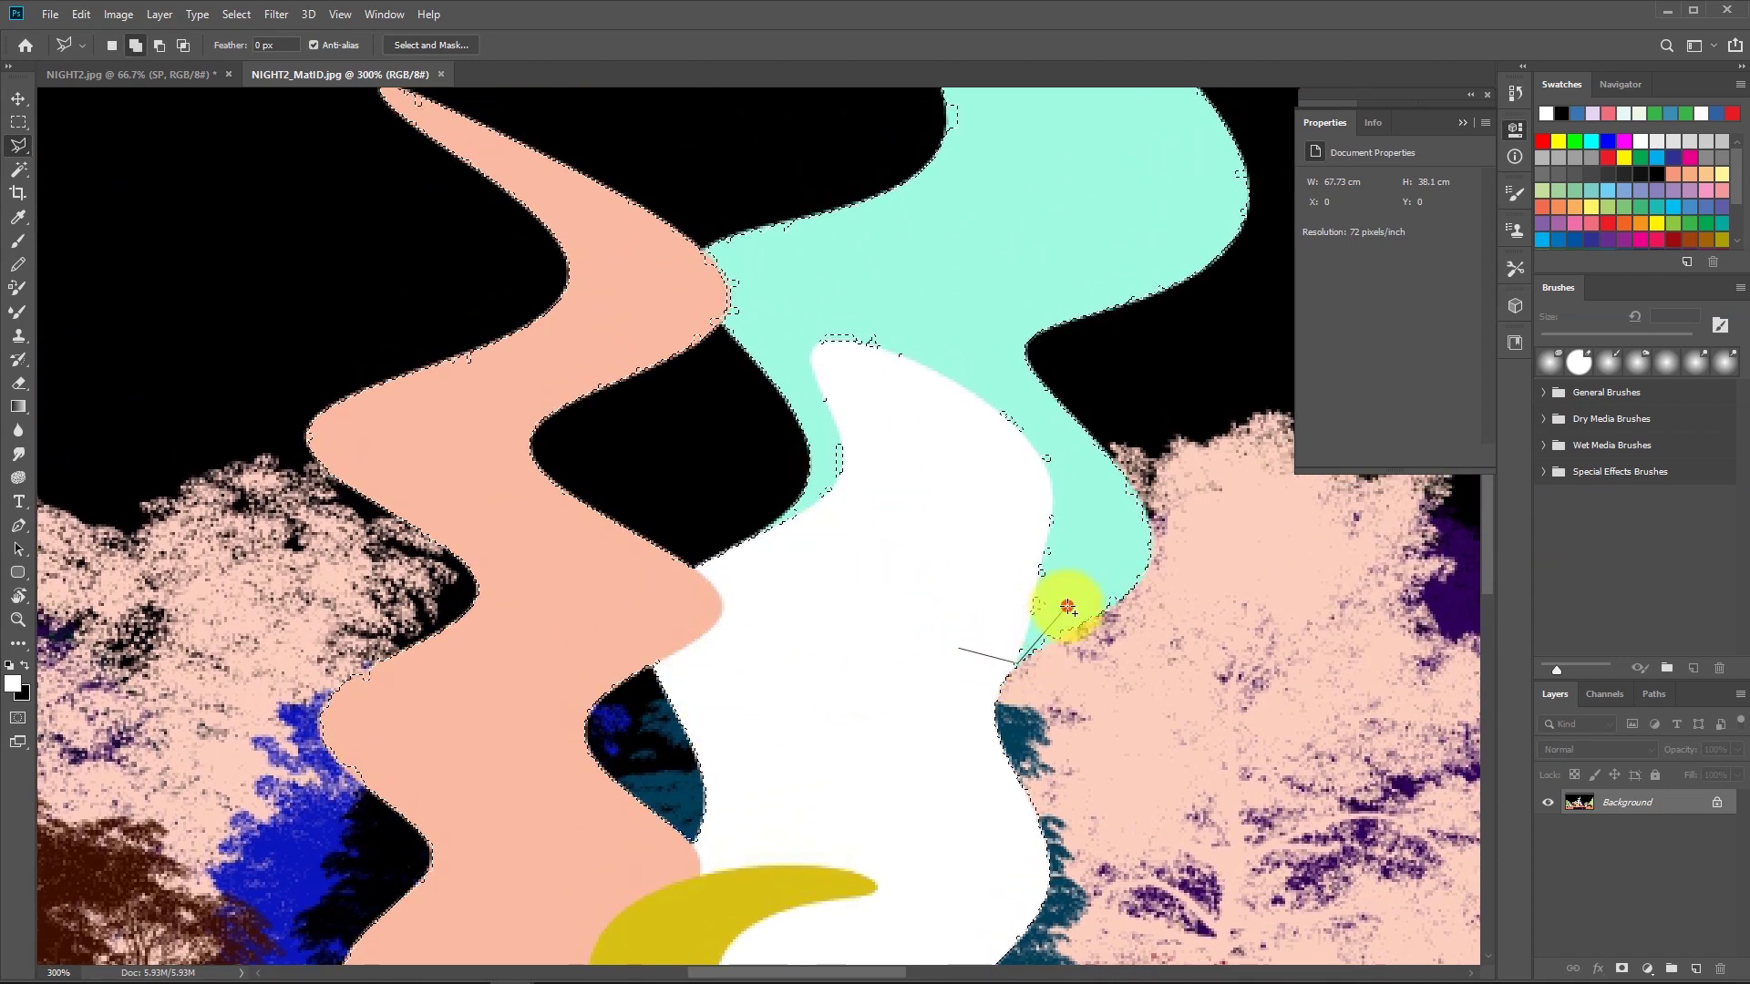
pyautogui.click(893, 240)
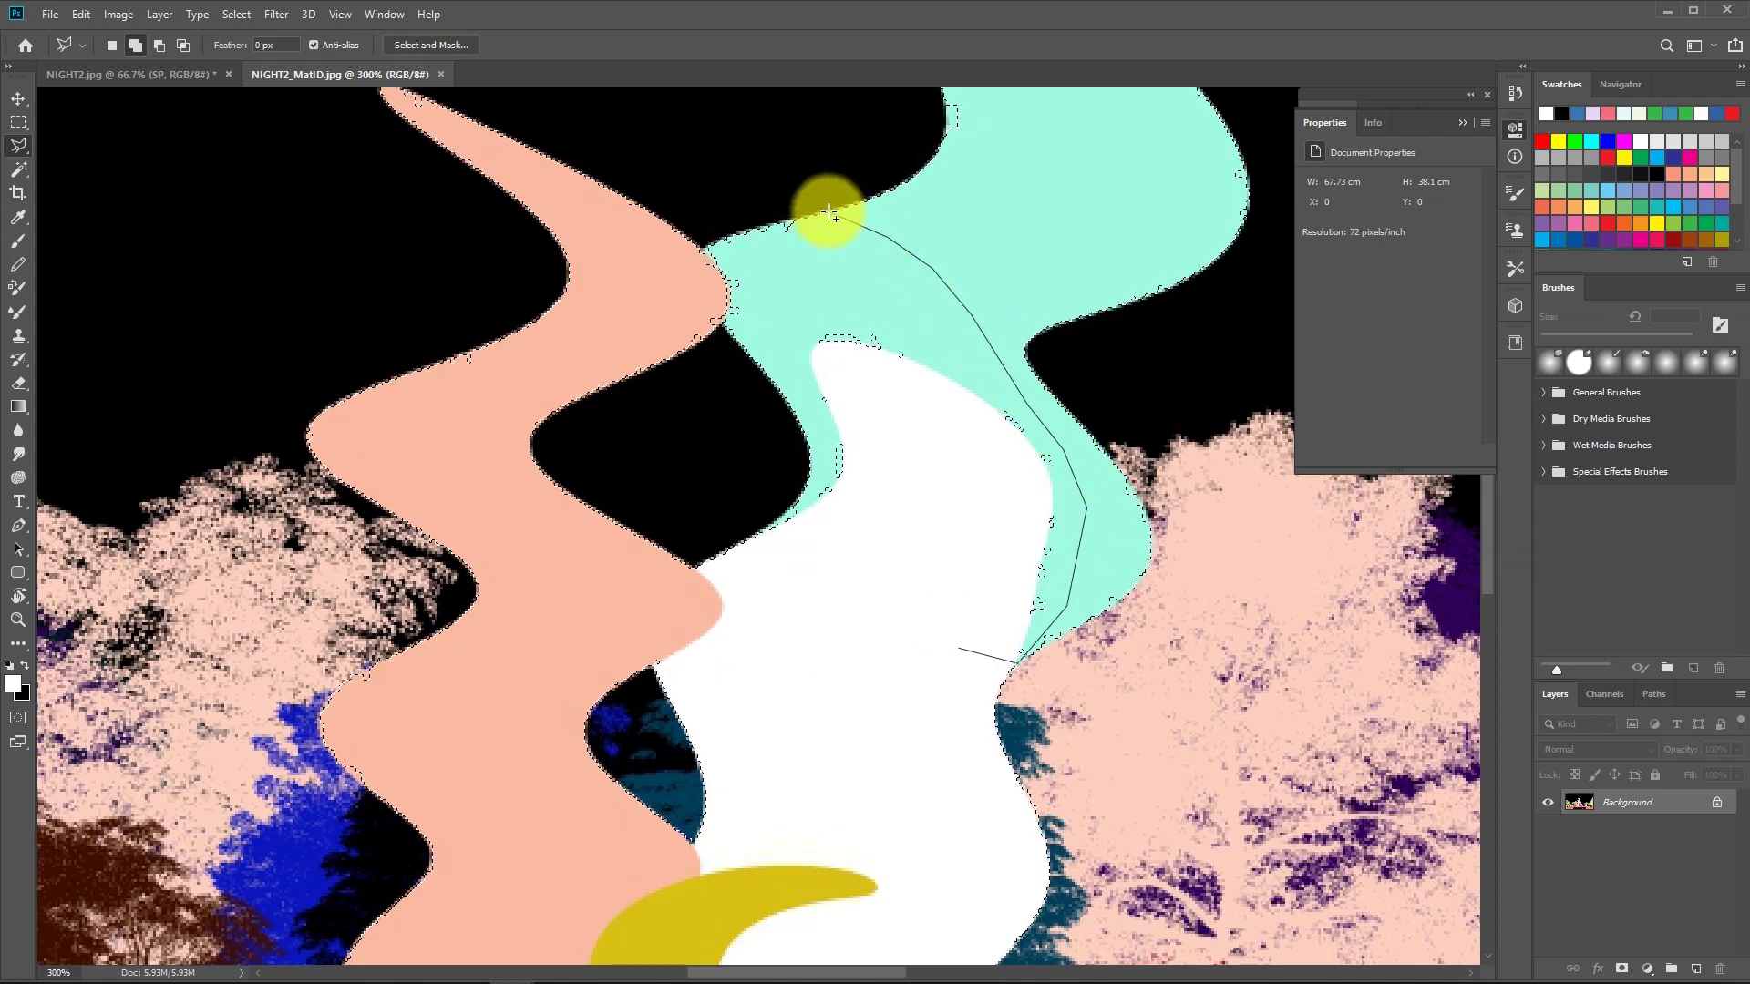
pyautogui.click(830, 214)
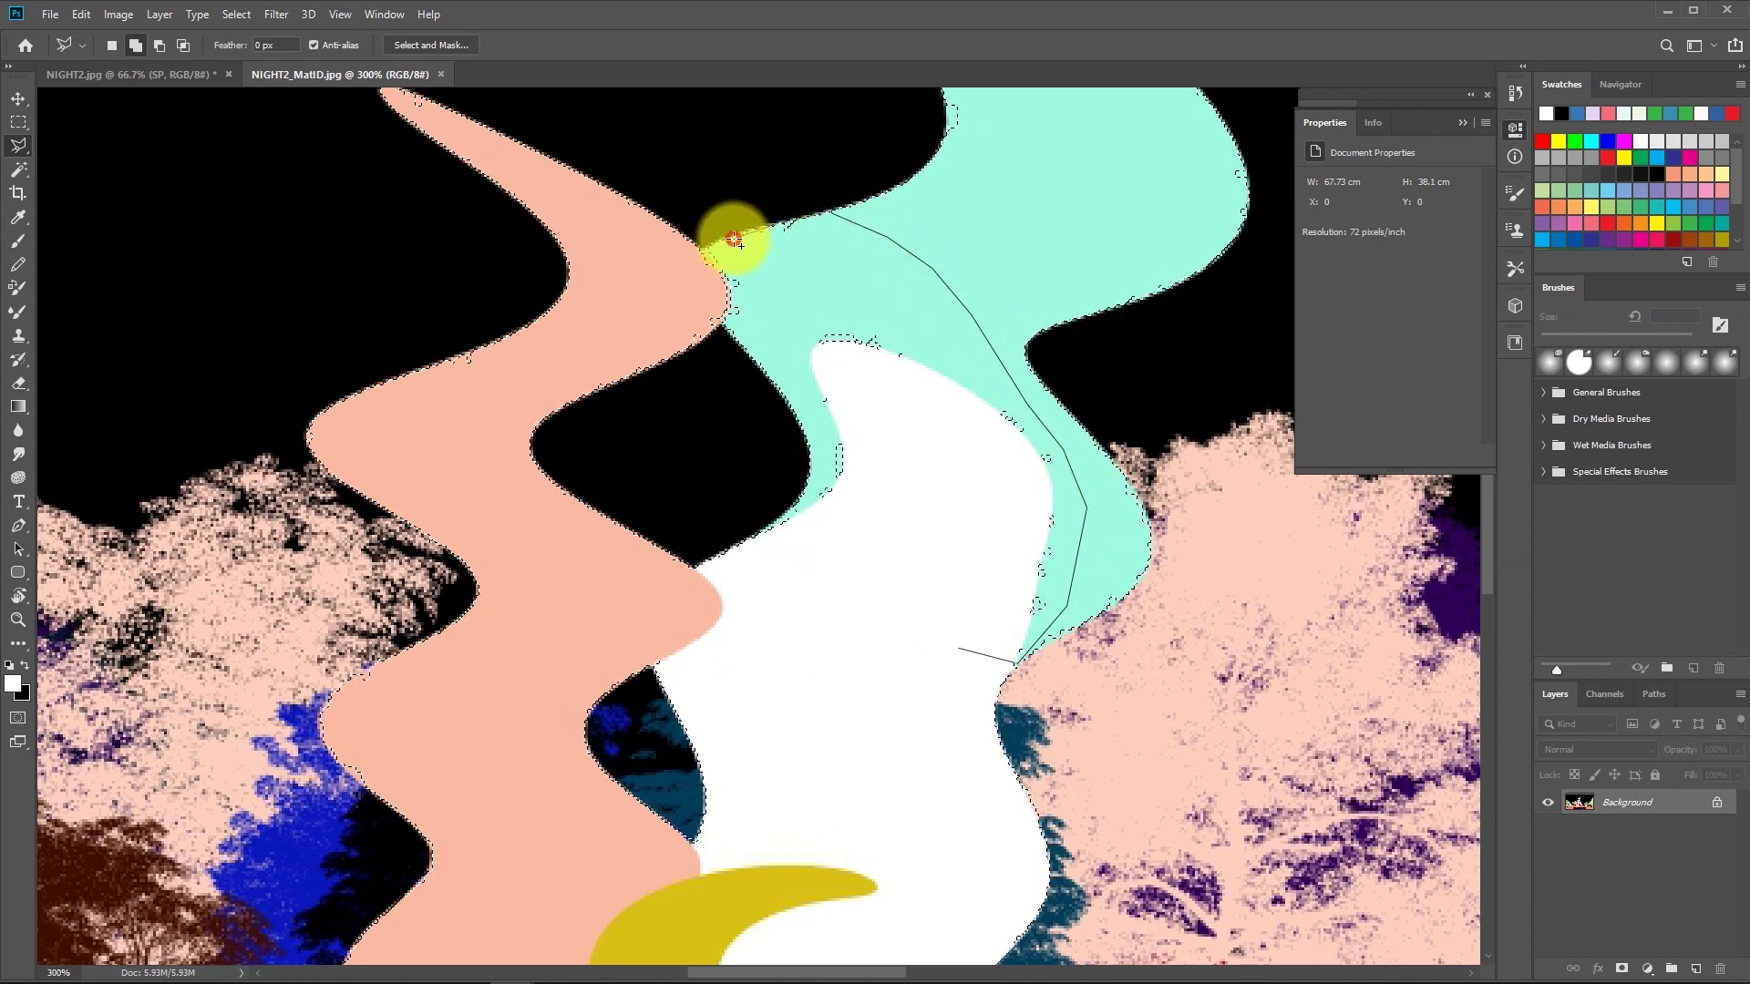
pyautogui.click(671, 269)
pyautogui.click(702, 332)
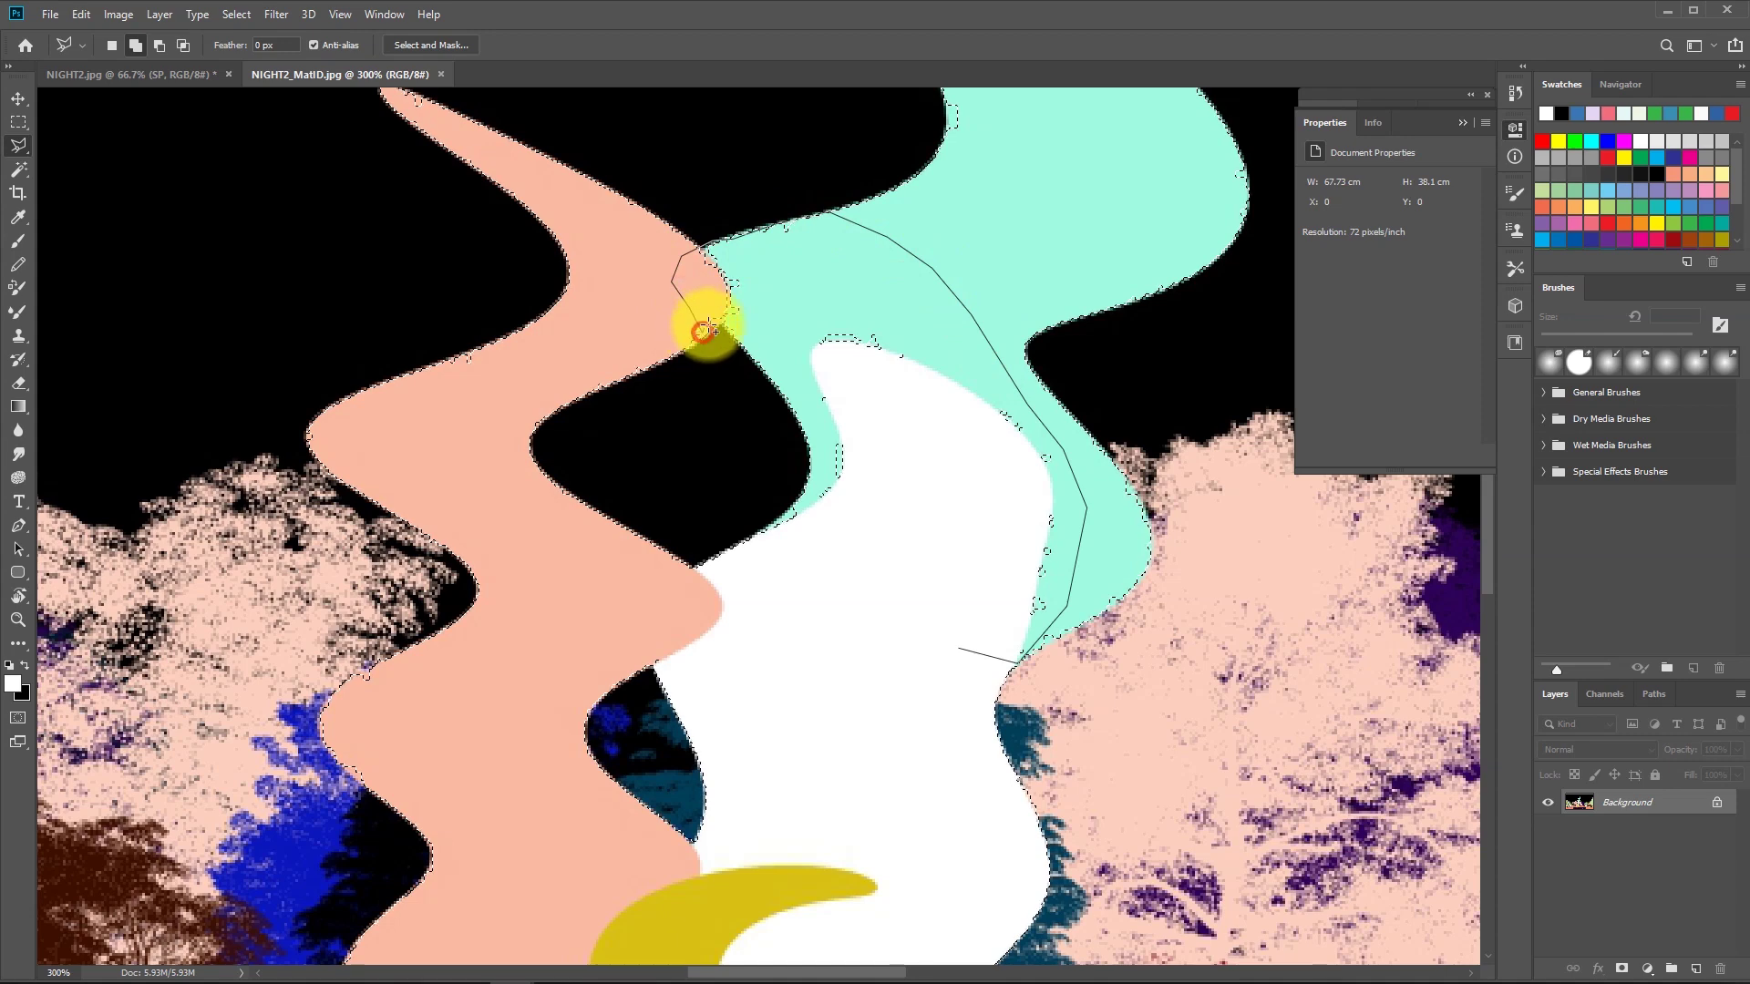
pyautogui.click(771, 361)
pyautogui.click(823, 450)
pyautogui.click(823, 491)
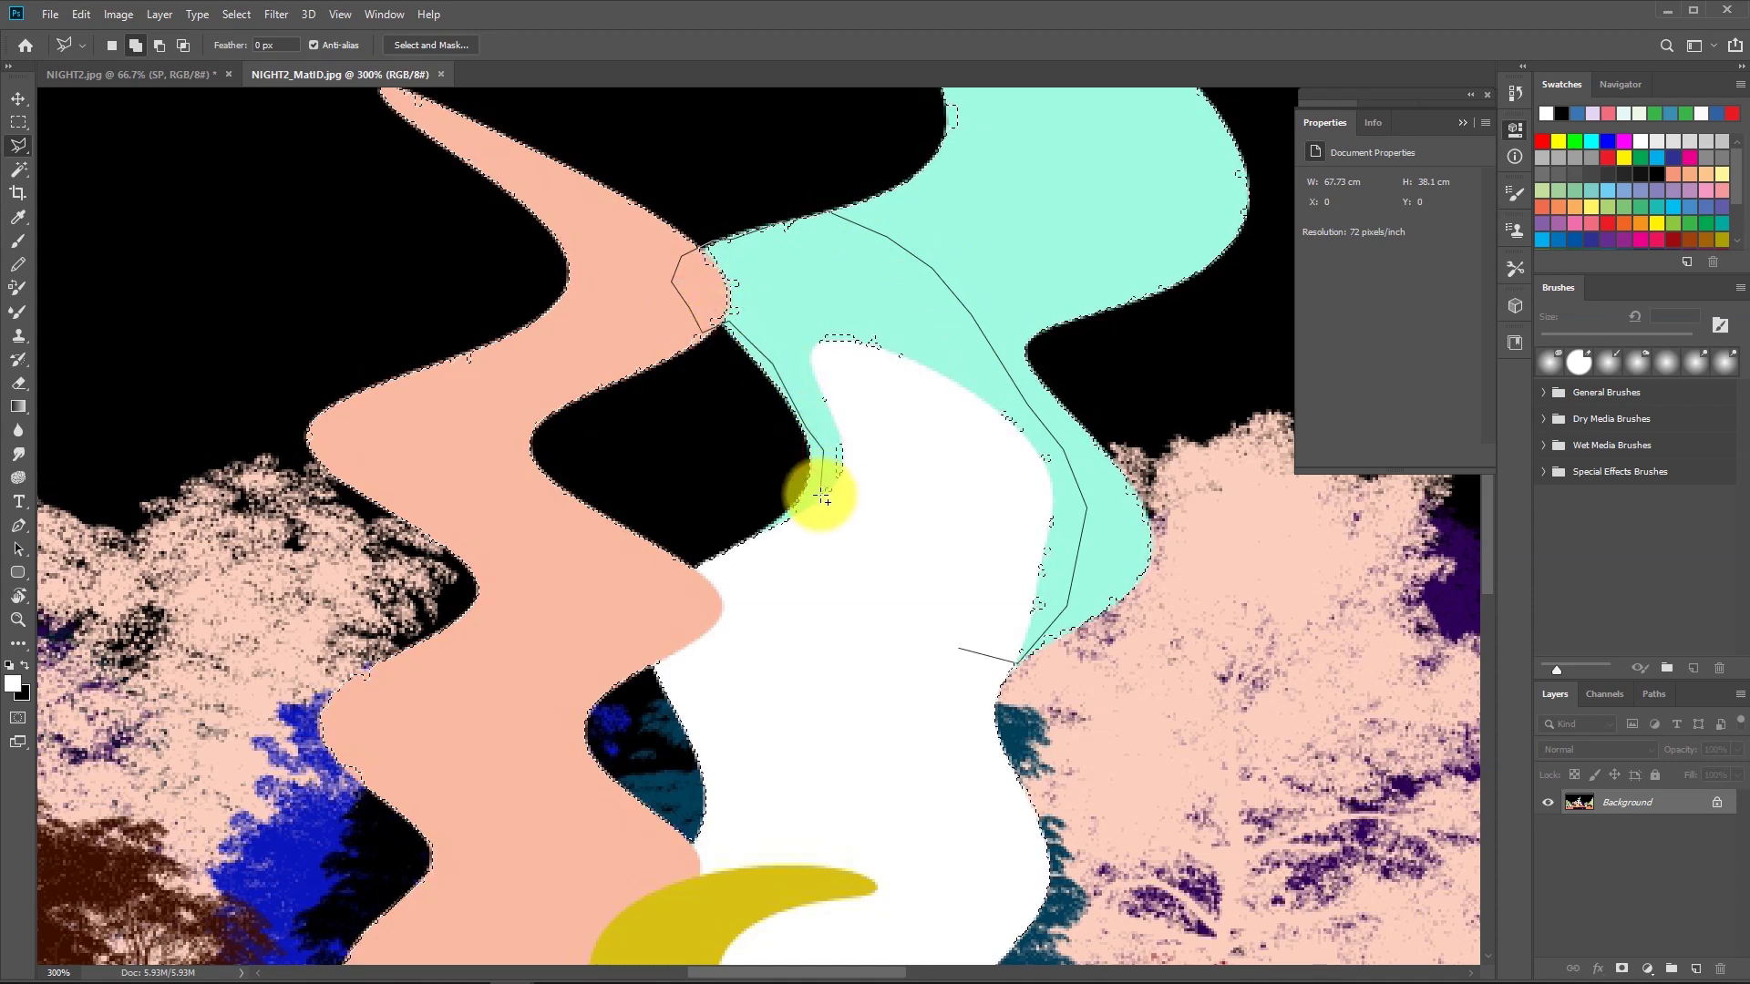
pyautogui.click(812, 534)
pyautogui.doubleClick(825, 600)
# Try to extend the selection to similar colours with the Similar command.
pyautogui.click(228, 15)
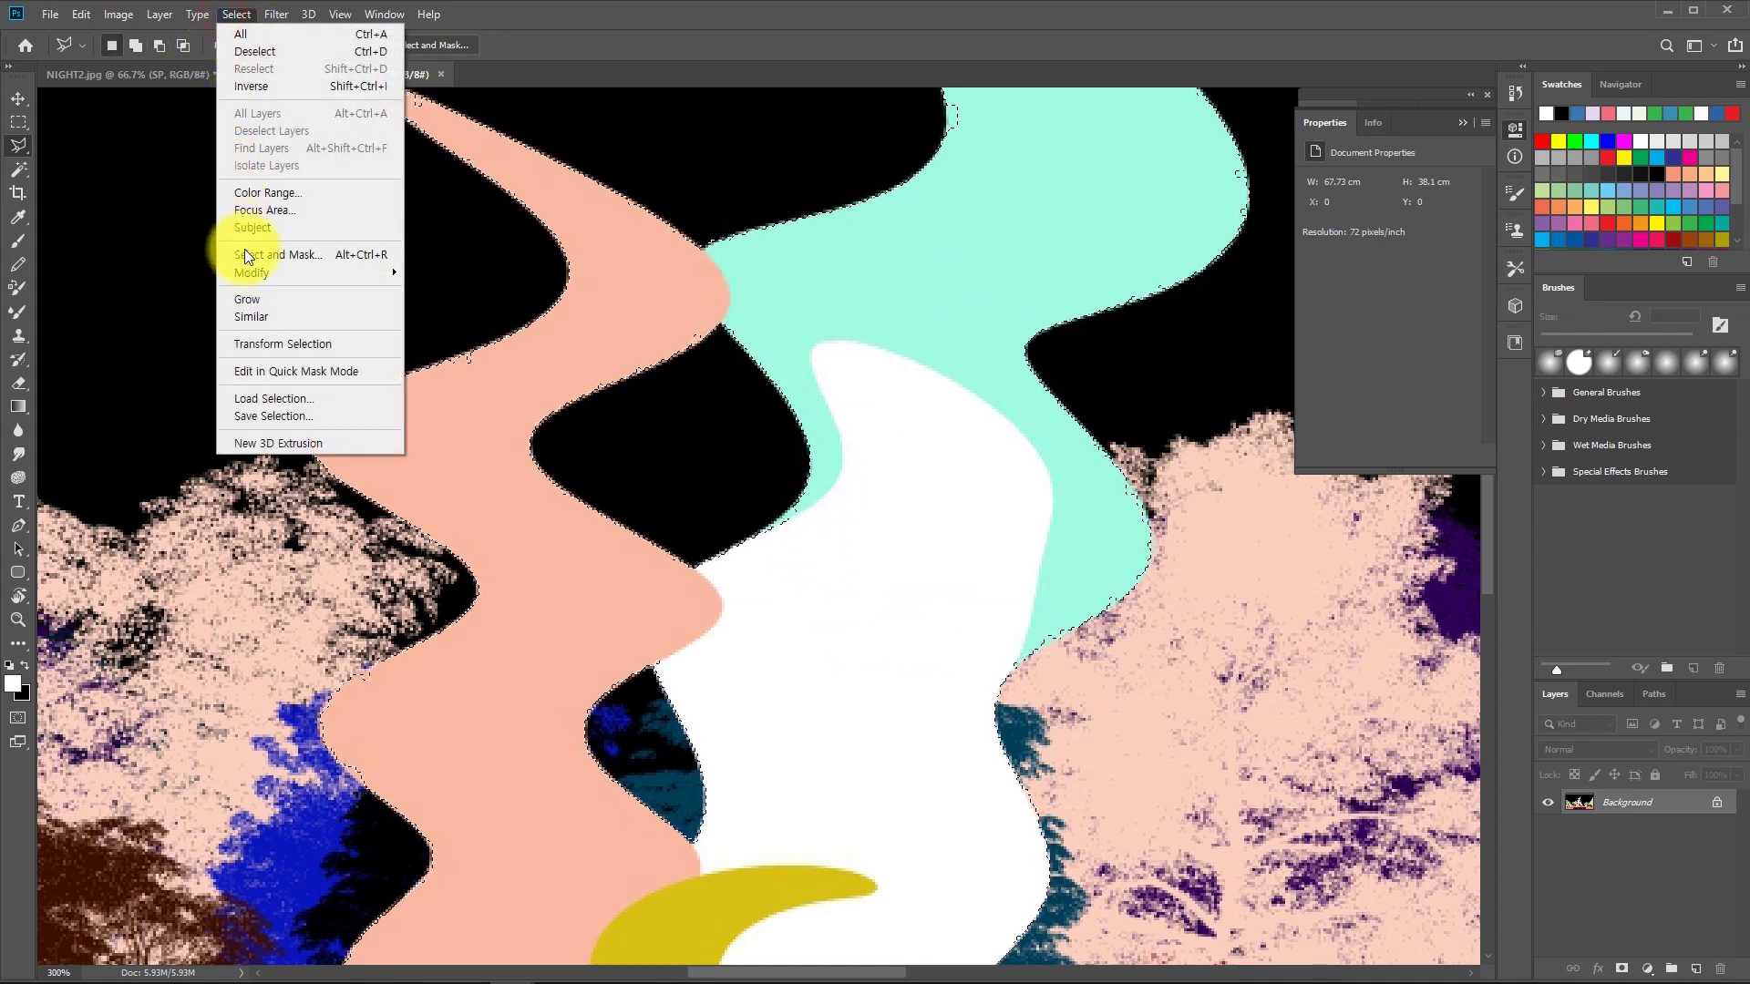
pyautogui.click(248, 316)
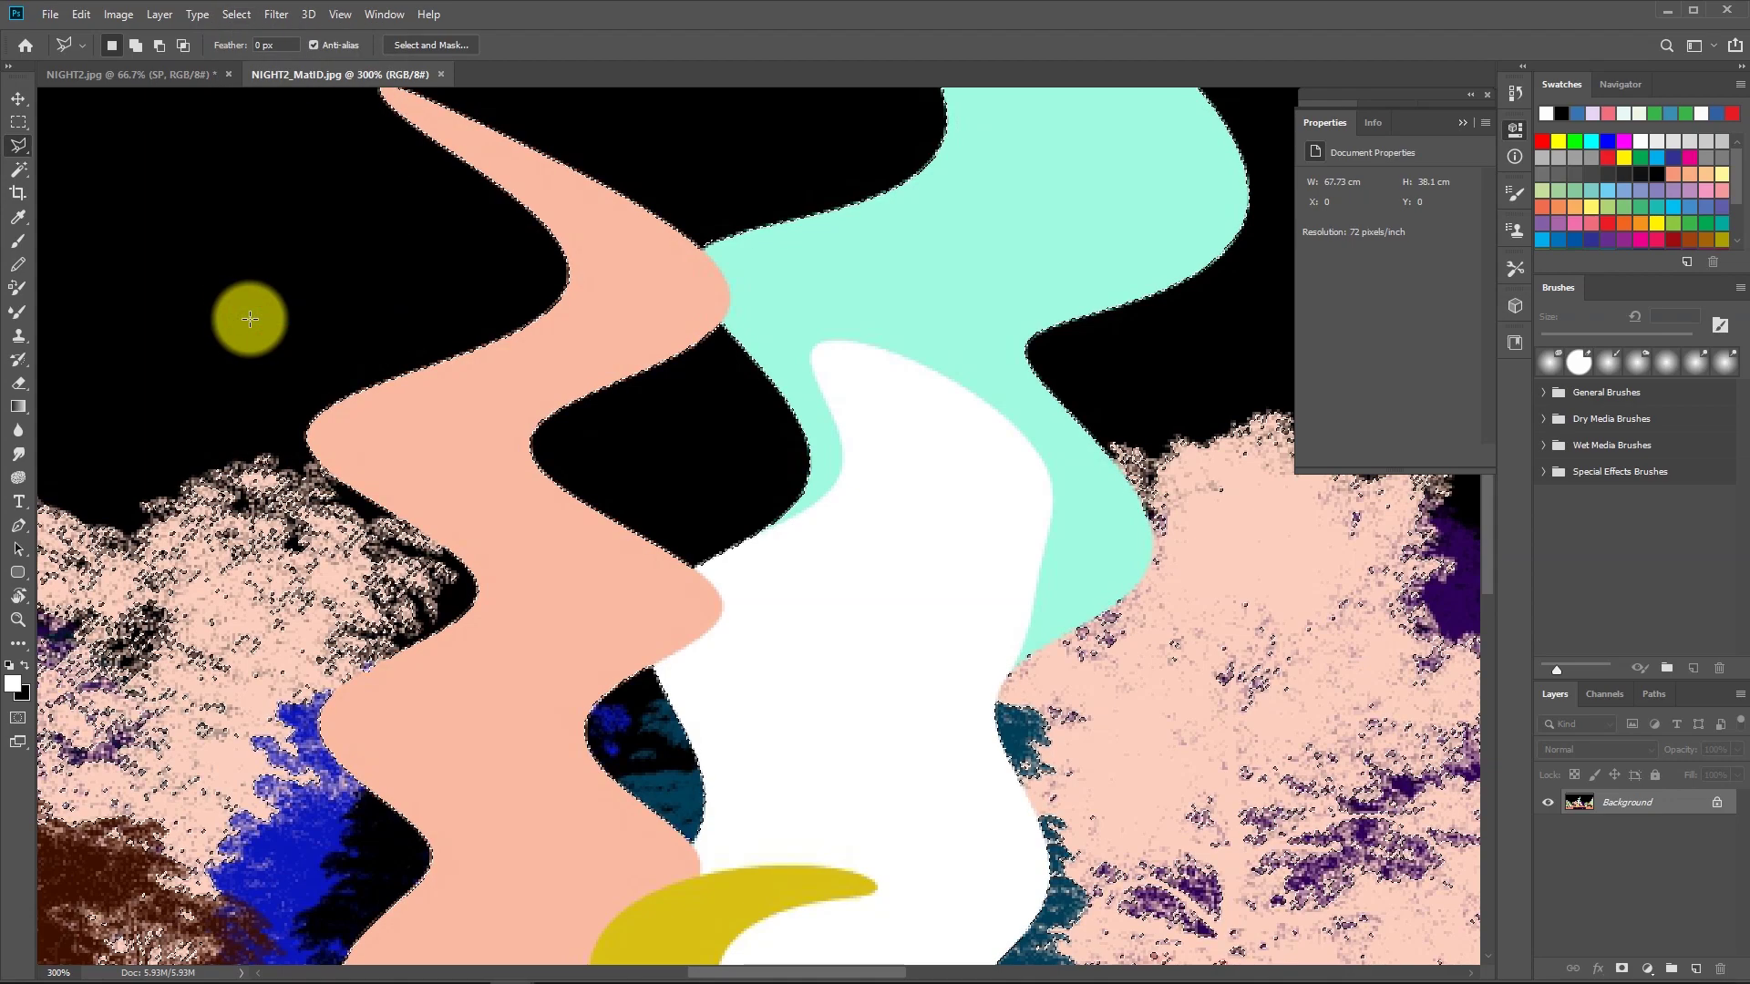
# Add the missed edge pixels along the upper curves of the mint strand to the selection with the Polygonal Lasso.
pyautogui.press('z')
pyautogui.keyDown('alt'); pyautogui.click(786, 363); pyautogui.keyUp('alt')
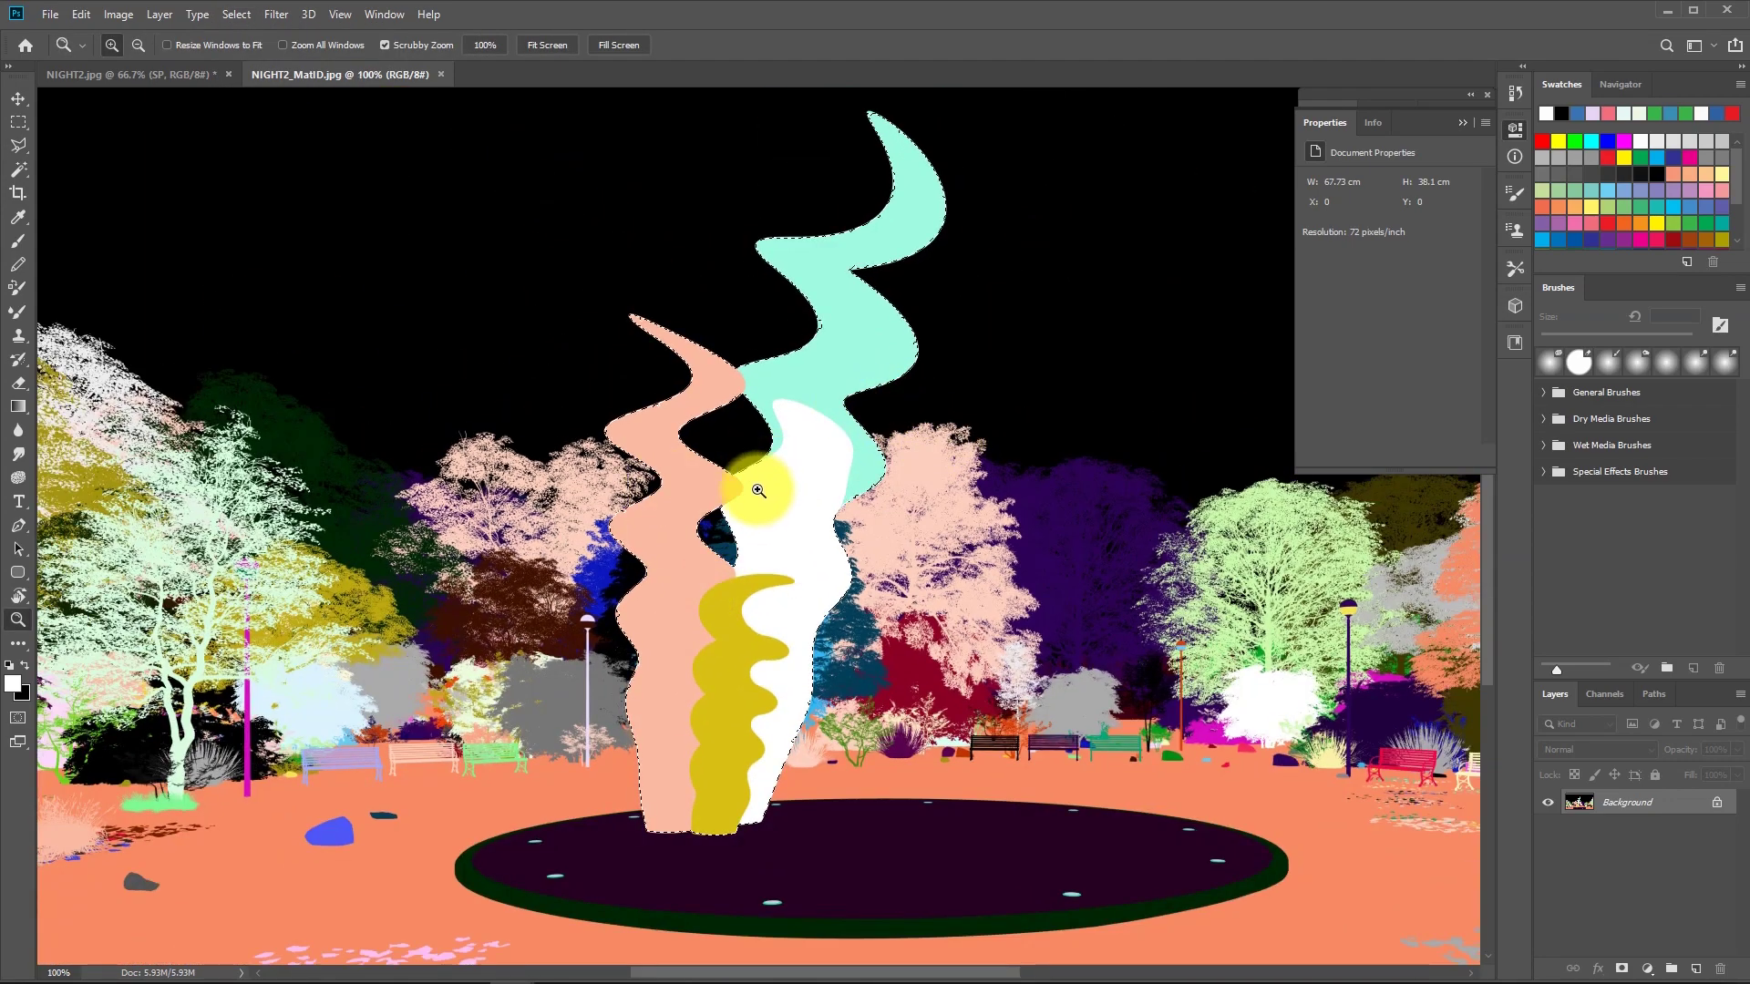
pyautogui.click(891, 160)
pyautogui.click(895, 167)
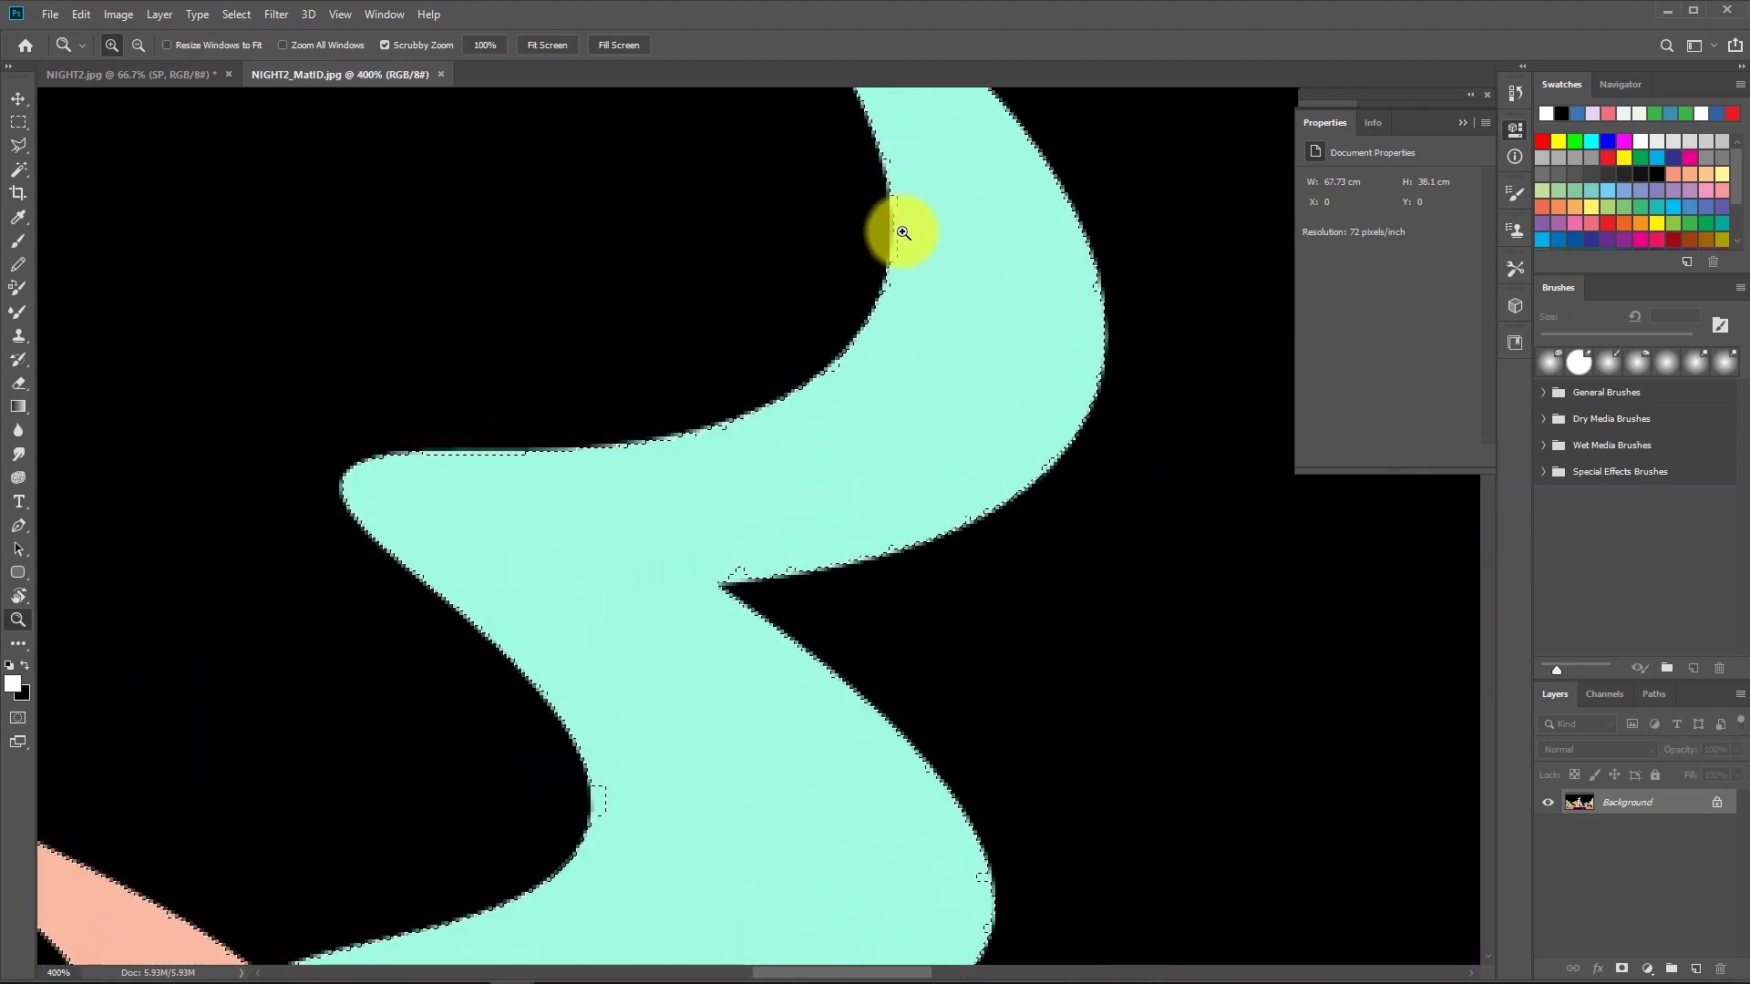
pyautogui.press('l')
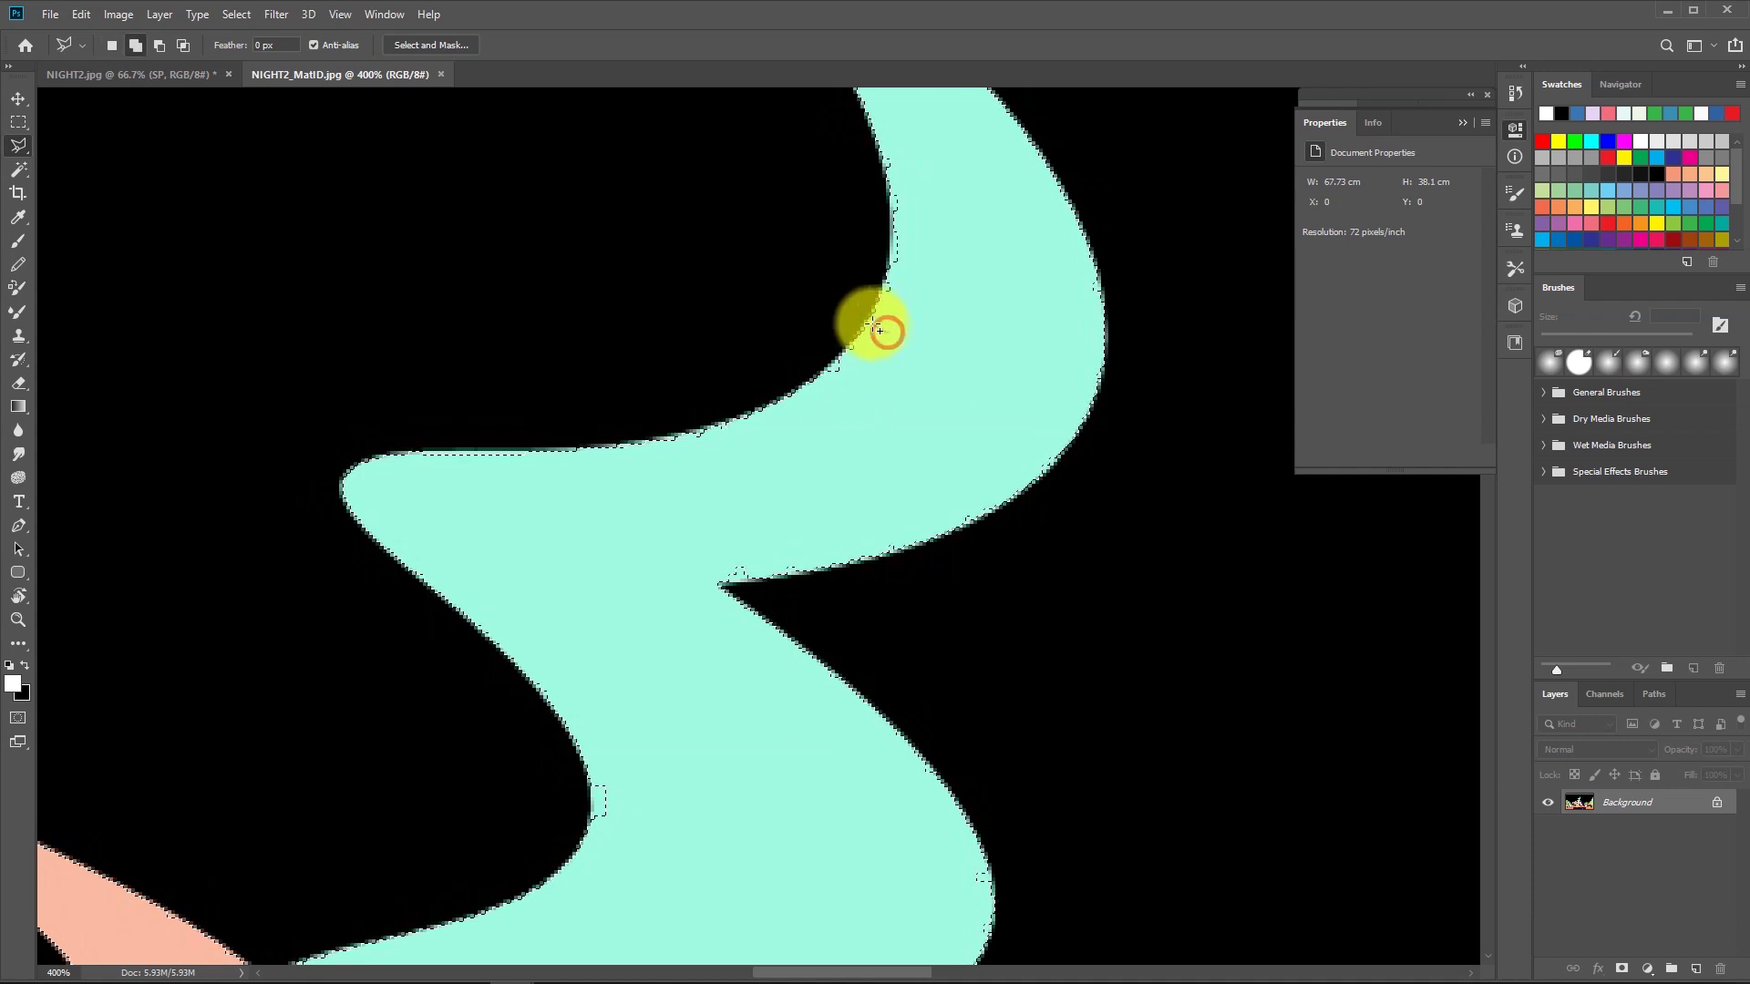
pyautogui.click(865, 322)
pyautogui.click(882, 293)
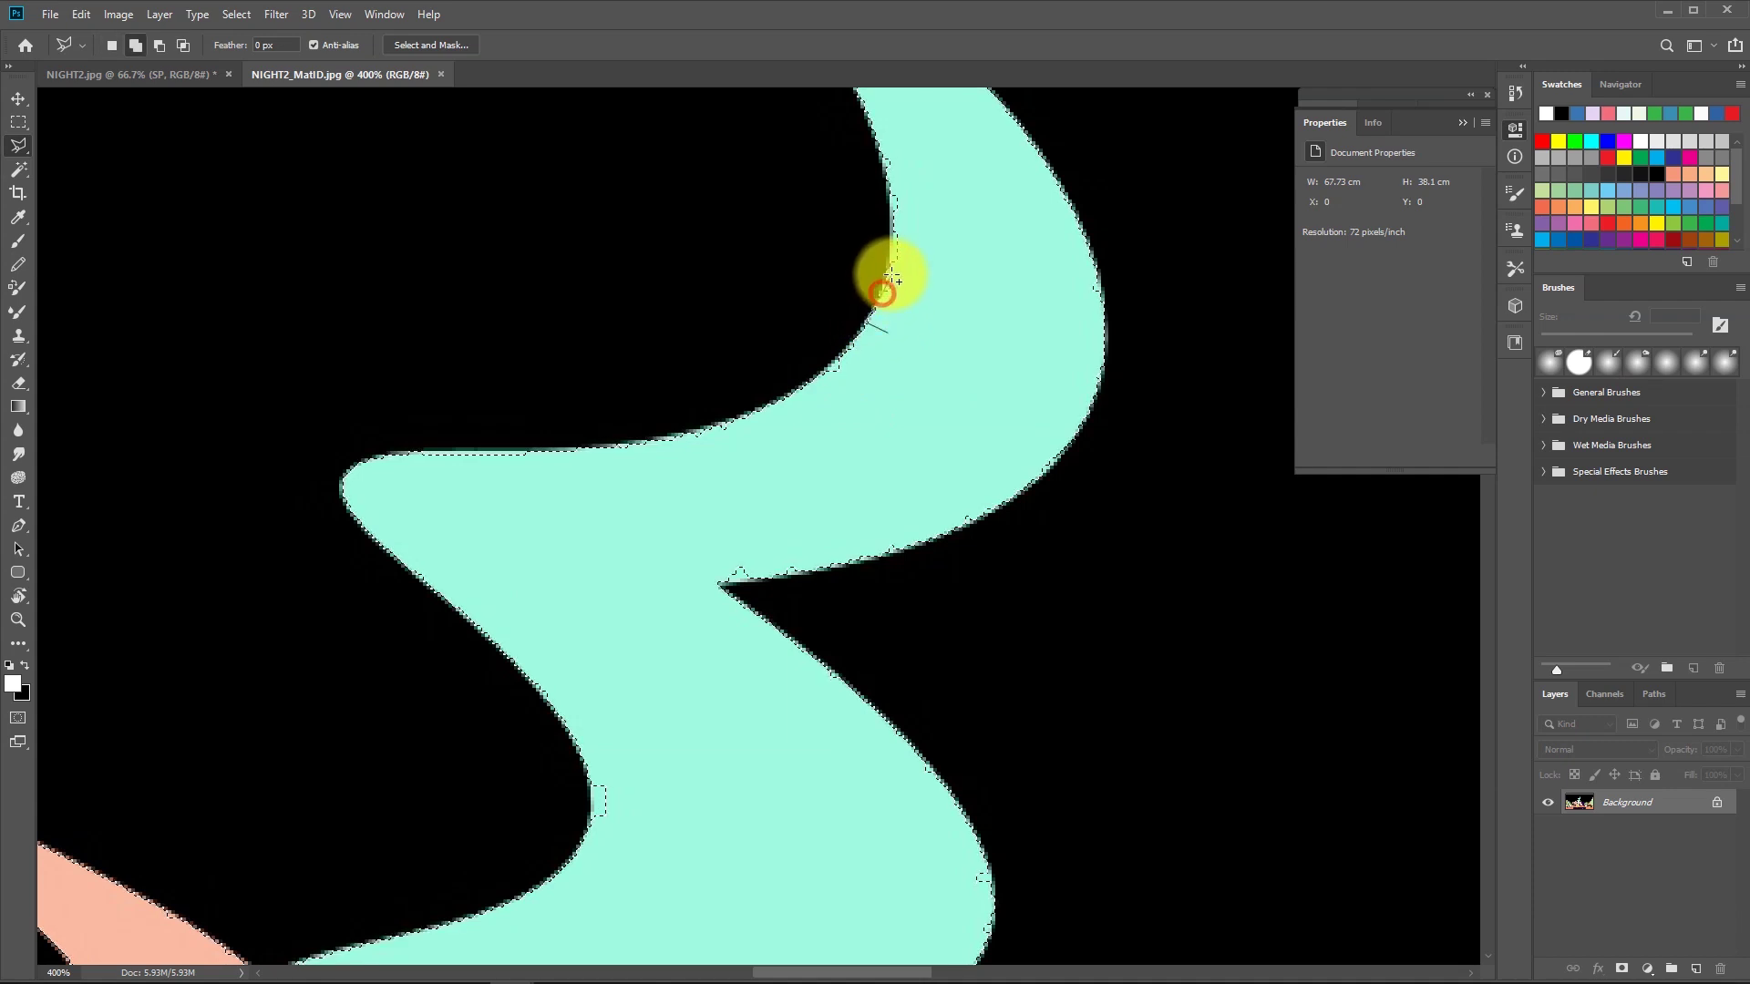
pyautogui.click(893, 237)
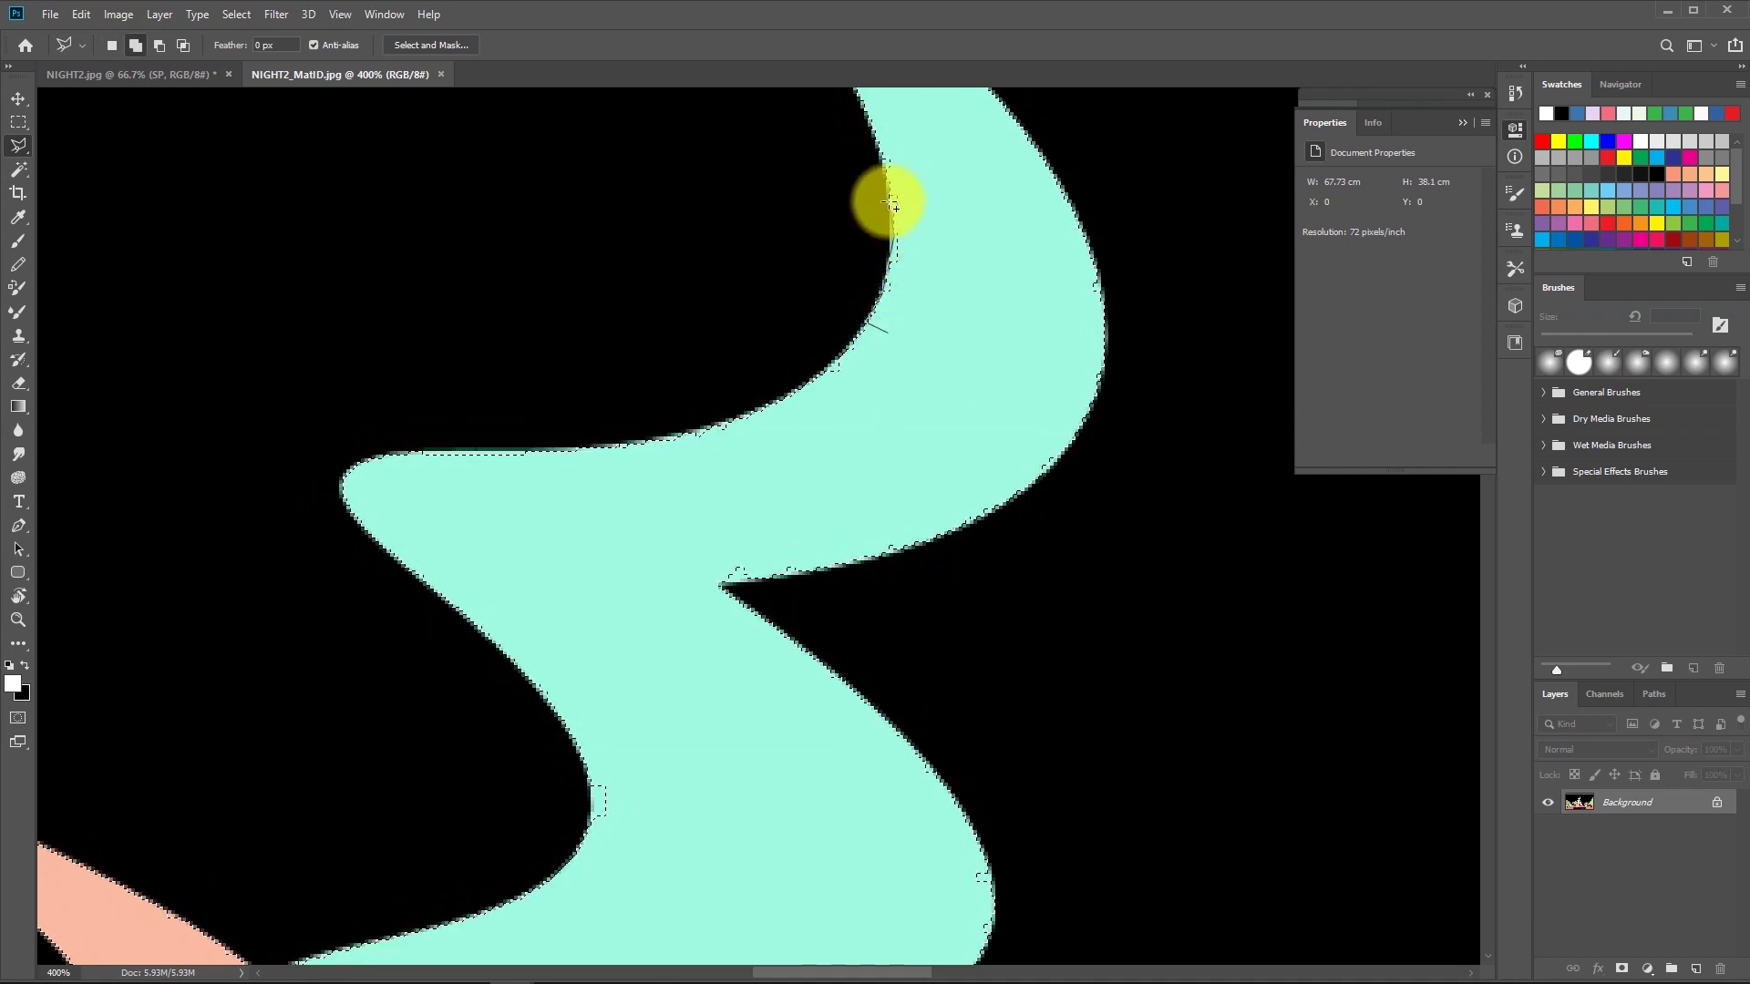
pyautogui.click(889, 124)
pyautogui.click(900, 131)
pyautogui.doubleClick(917, 319)
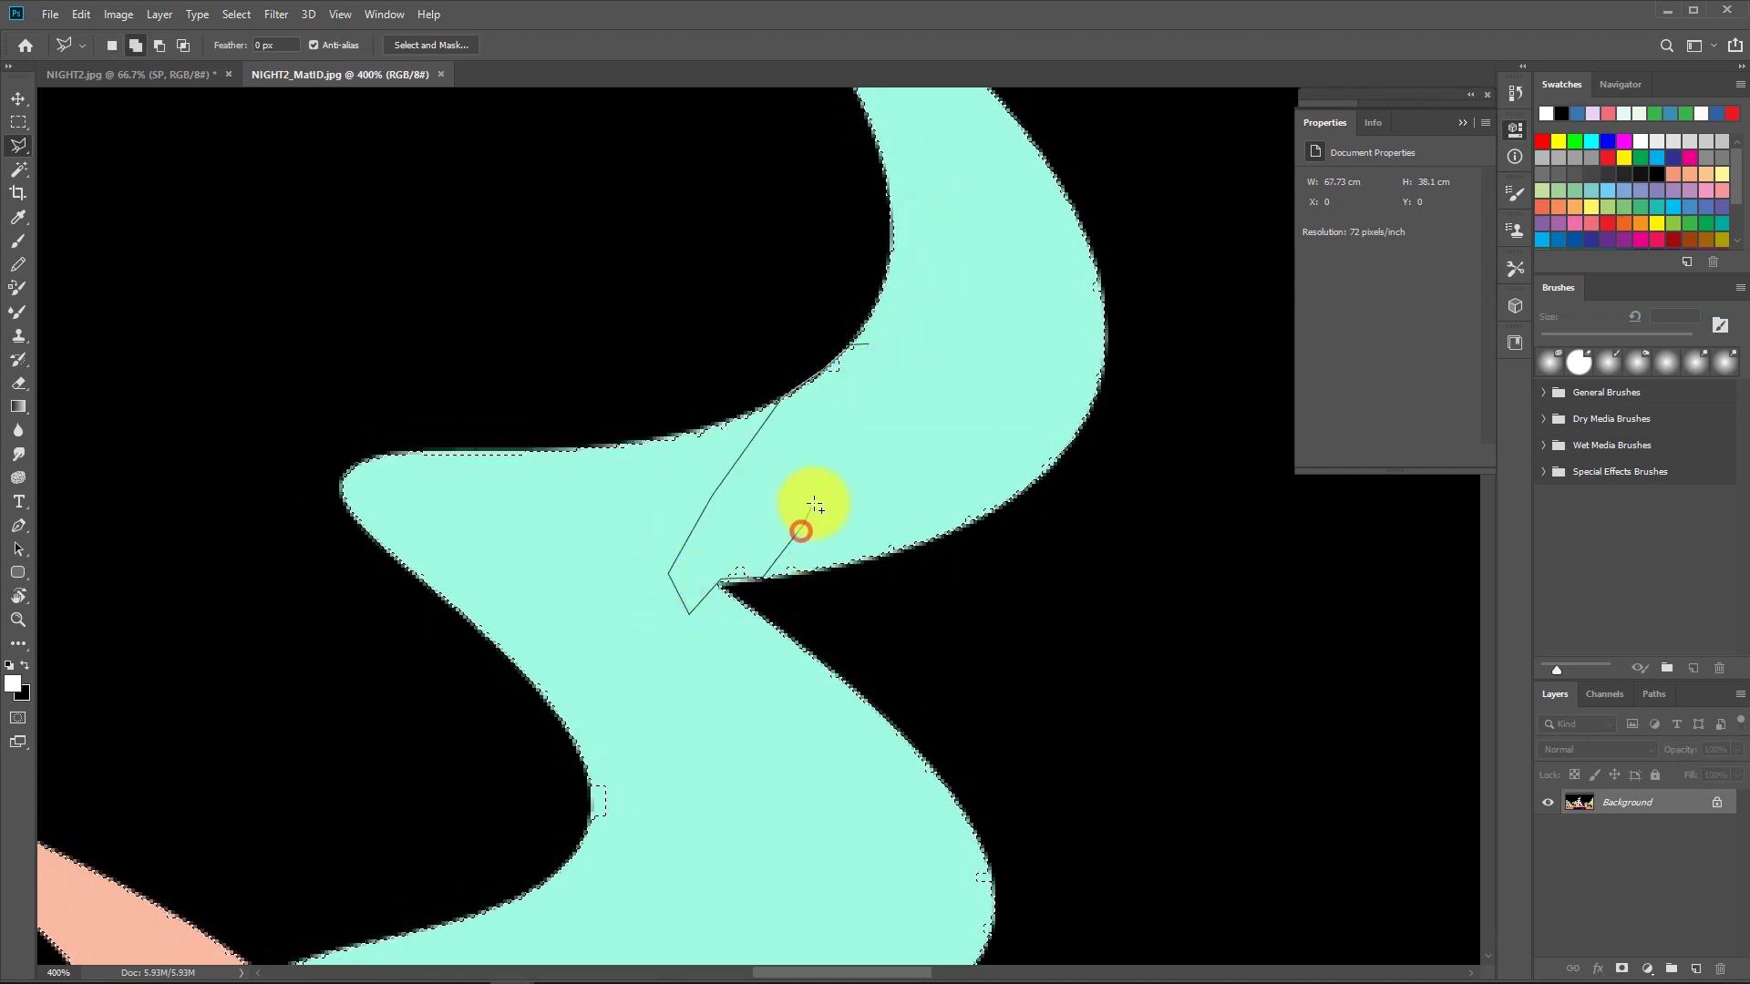
pyautogui.doubleClick(652, 730)
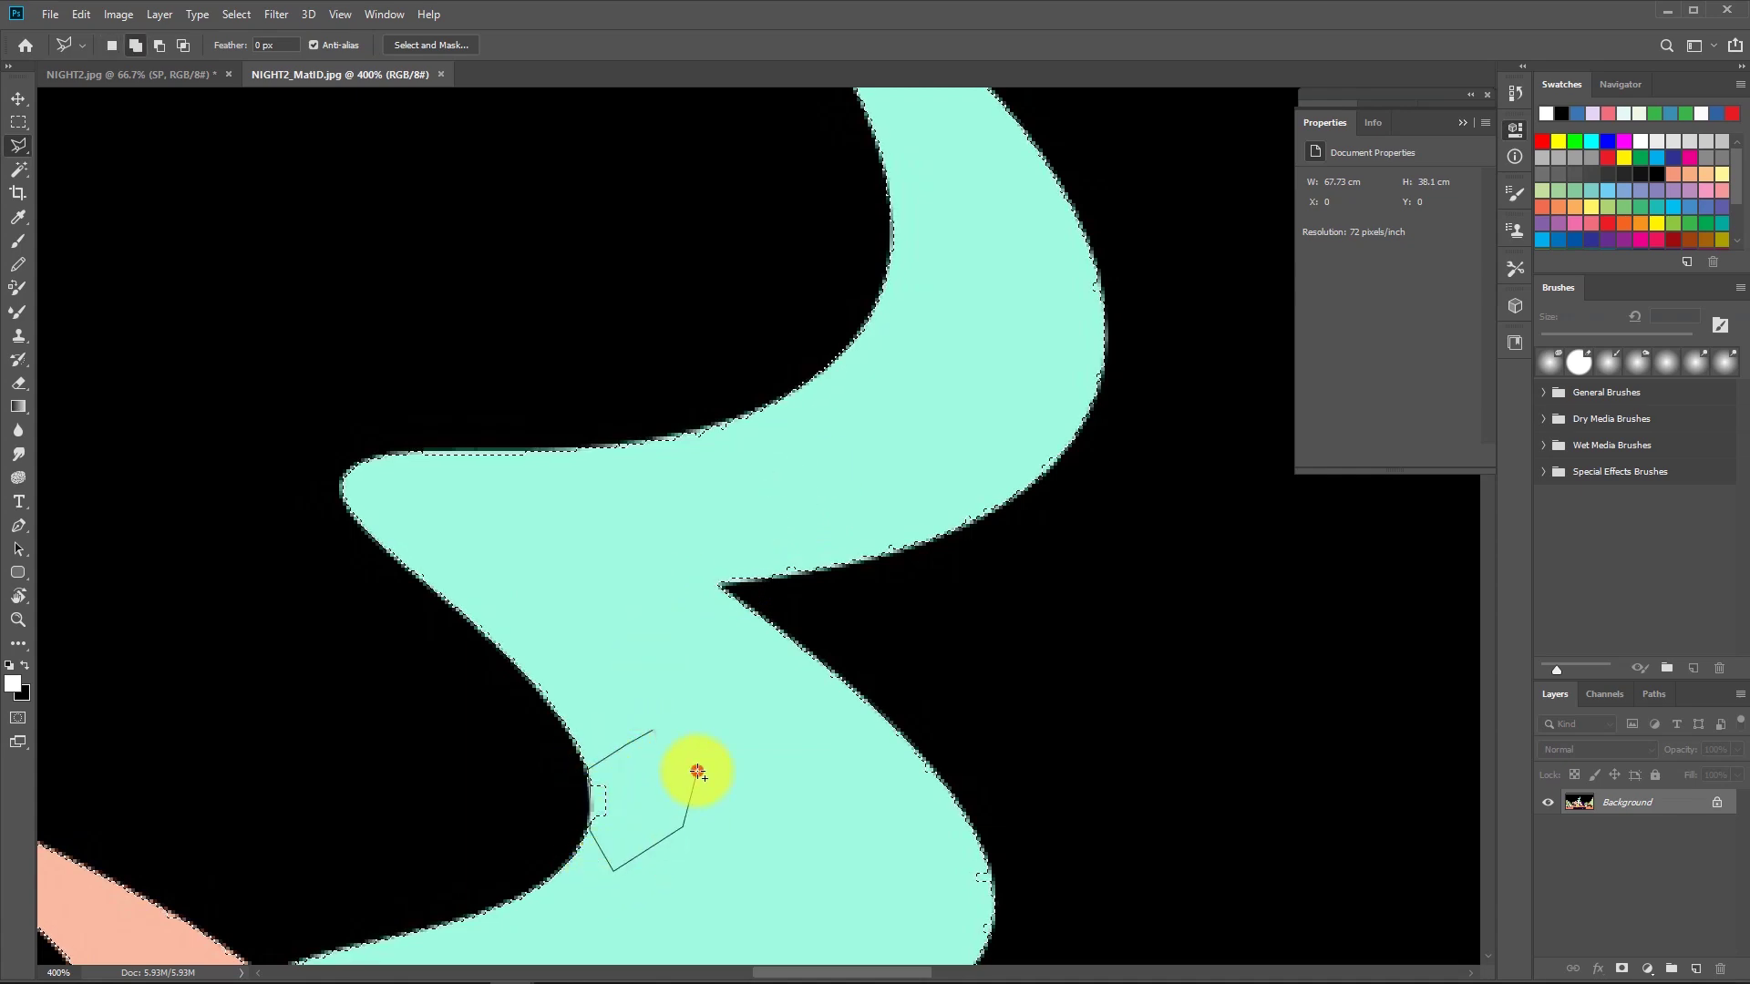
# Add the missed lower edge pixels of the salmon strand where it meets the mint strand to the selection with the Polygonal Lasso.
pyautogui.moveTo(708, 706); pyautogui.dragTo(957, 234)
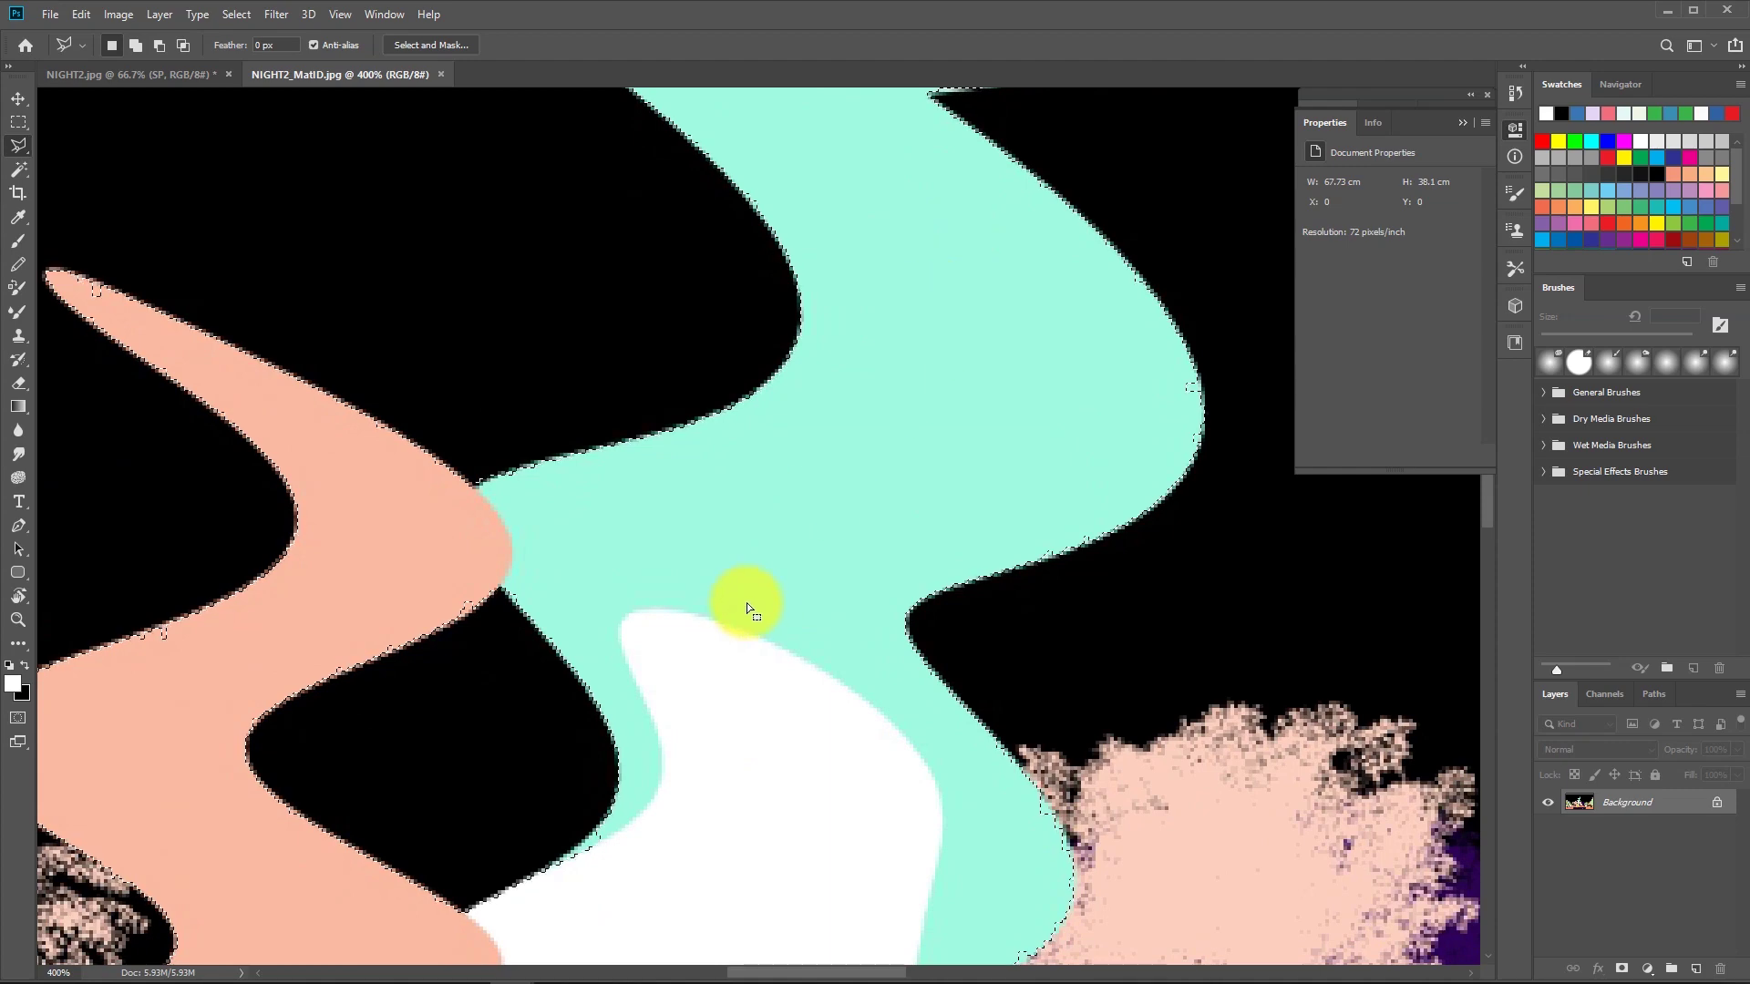
pyautogui.keyDown('shift'); pyautogui.click(472, 586); pyautogui.keyUp('shift')
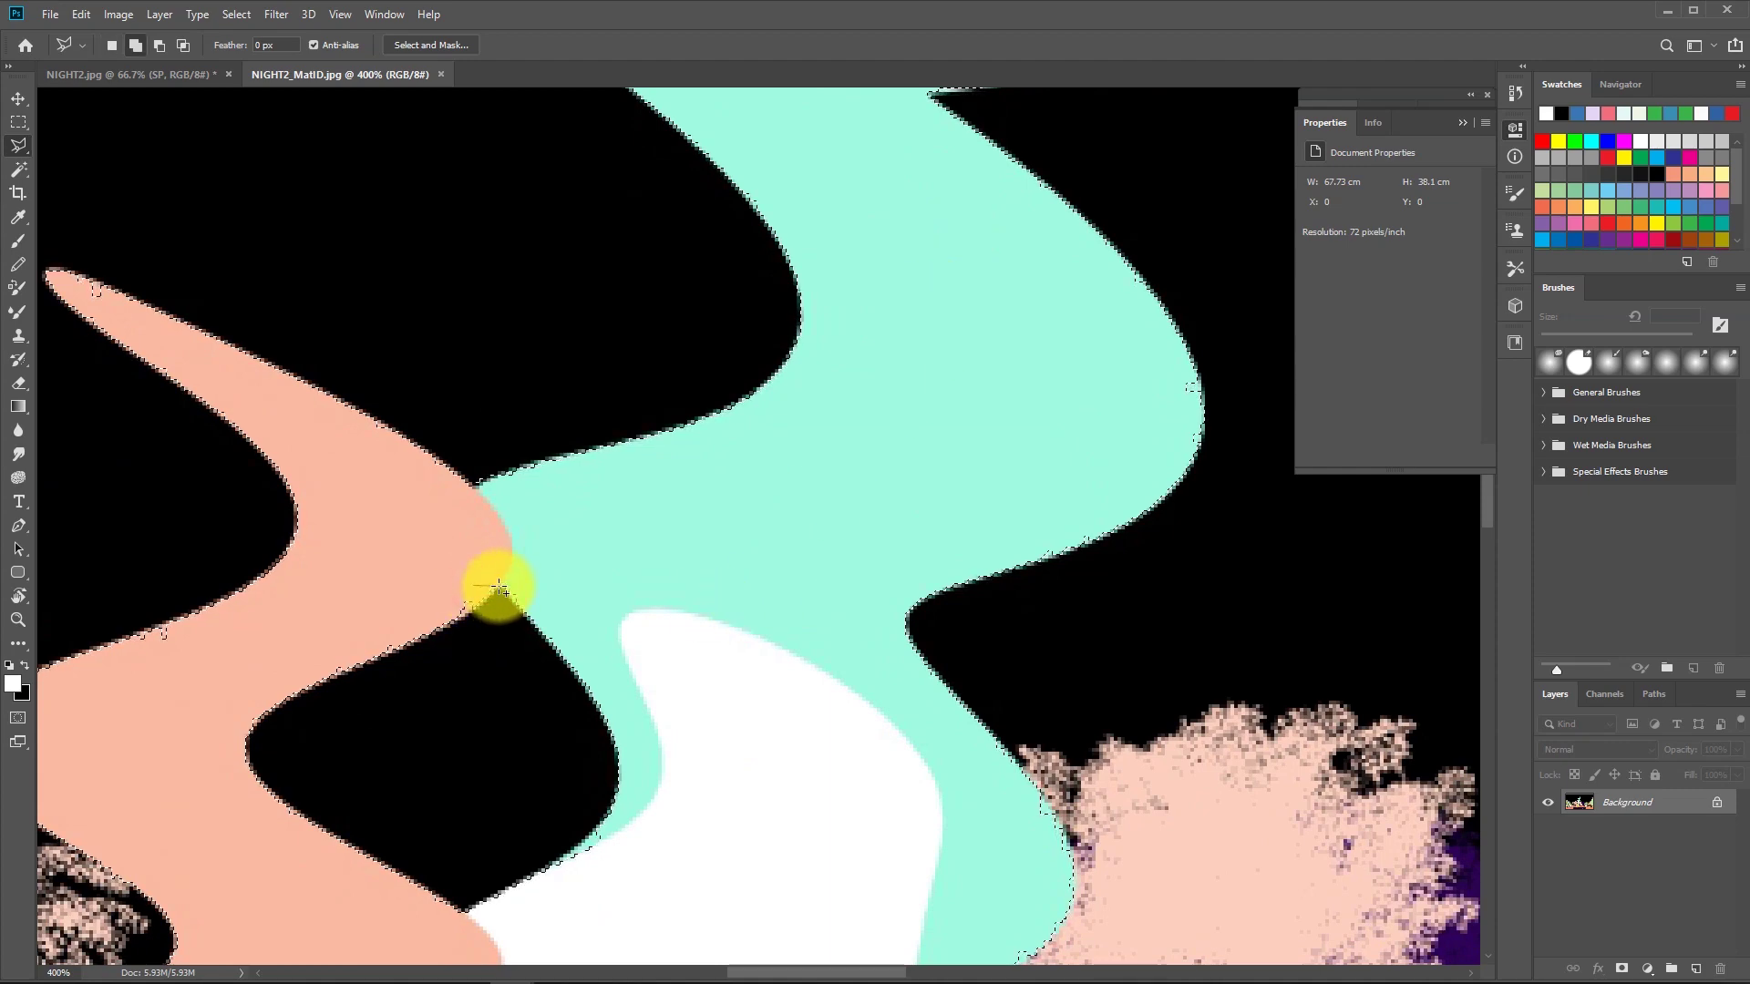
pyautogui.click(498, 587)
pyautogui.click(468, 606)
pyautogui.click(420, 628)
pyautogui.click(406, 626)
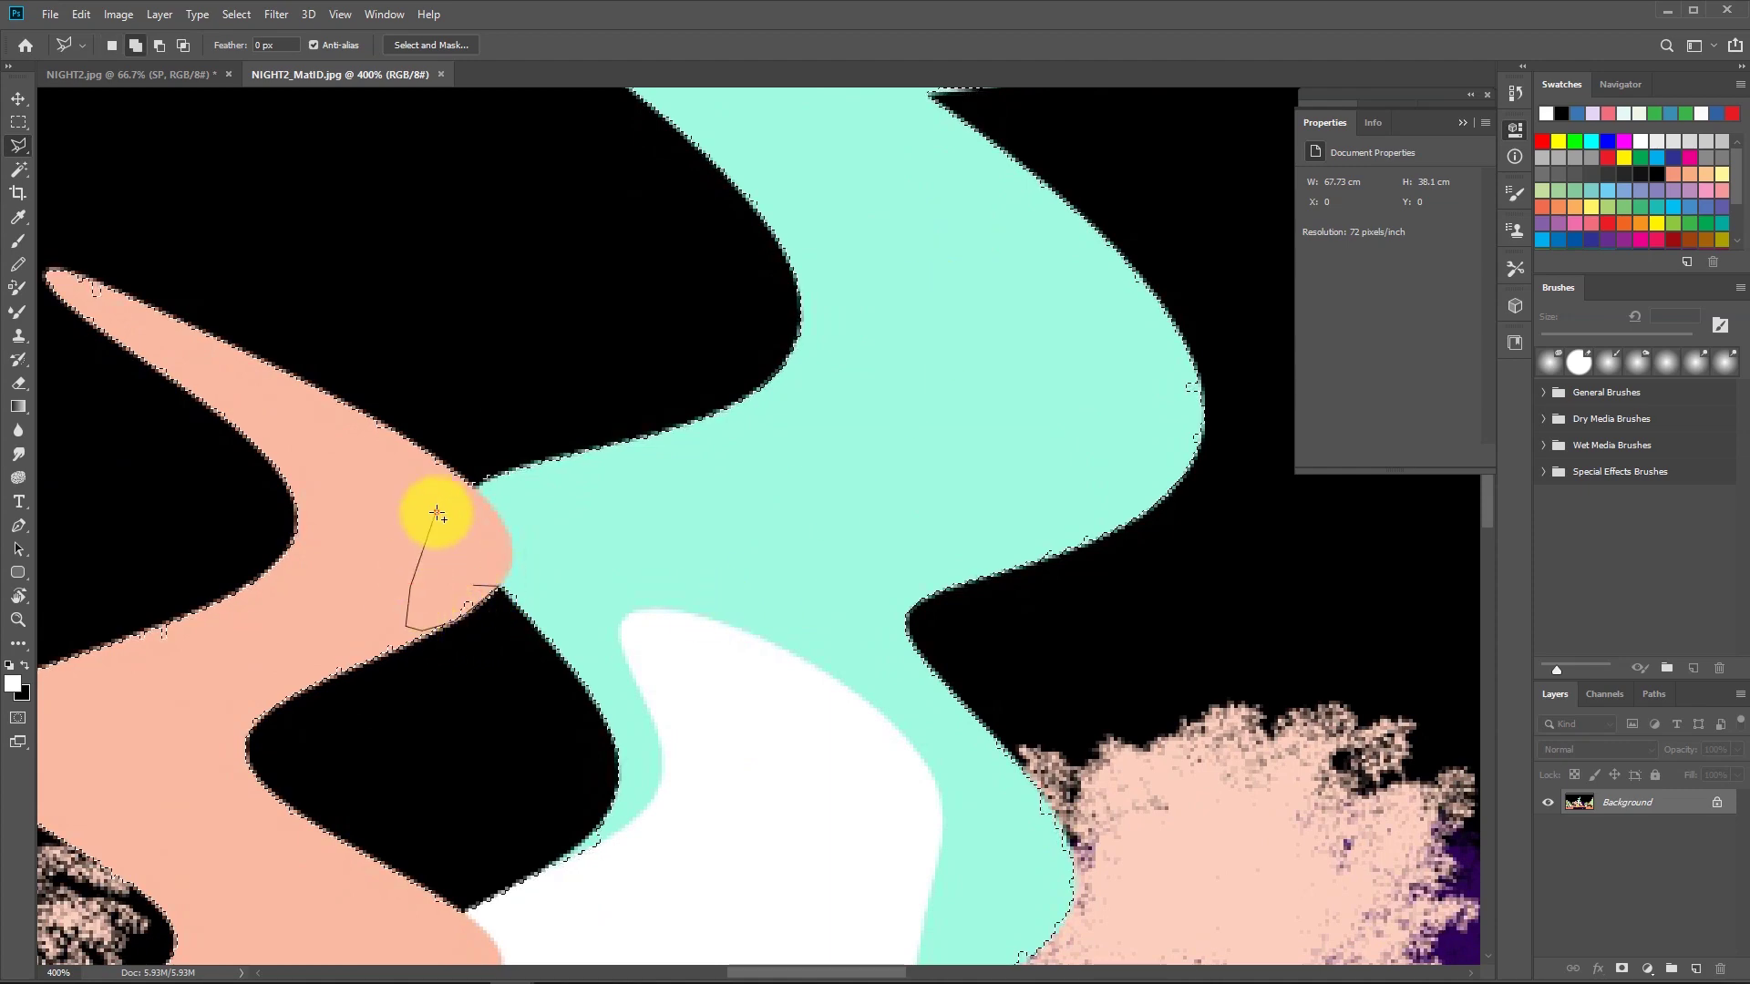
pyautogui.moveTo(586, 672); pyautogui.dragTo(781, 431)
# Add the missed pixels on the upper outer edge of the salmon strand against the black sky to the selection.
pyautogui.moveTo(304, 482); pyautogui.dragTo(468, 501)
pyautogui.click(440, 492)
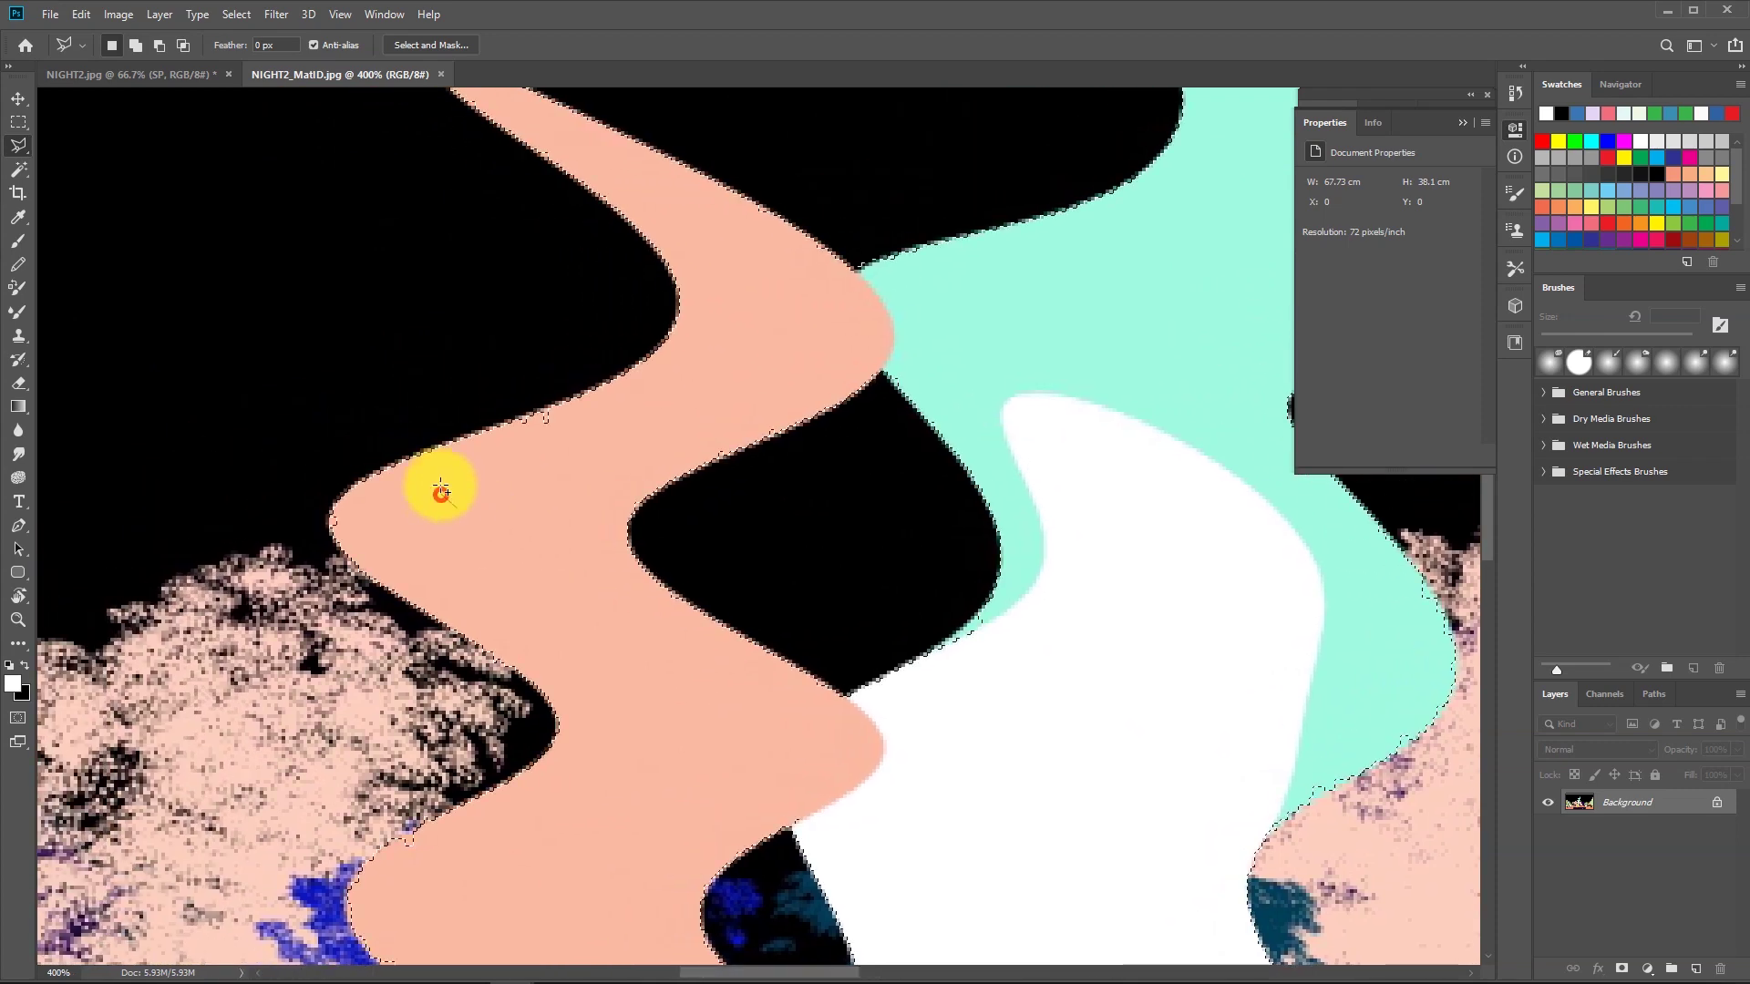
pyautogui.click(455, 443)
pyautogui.click(645, 370)
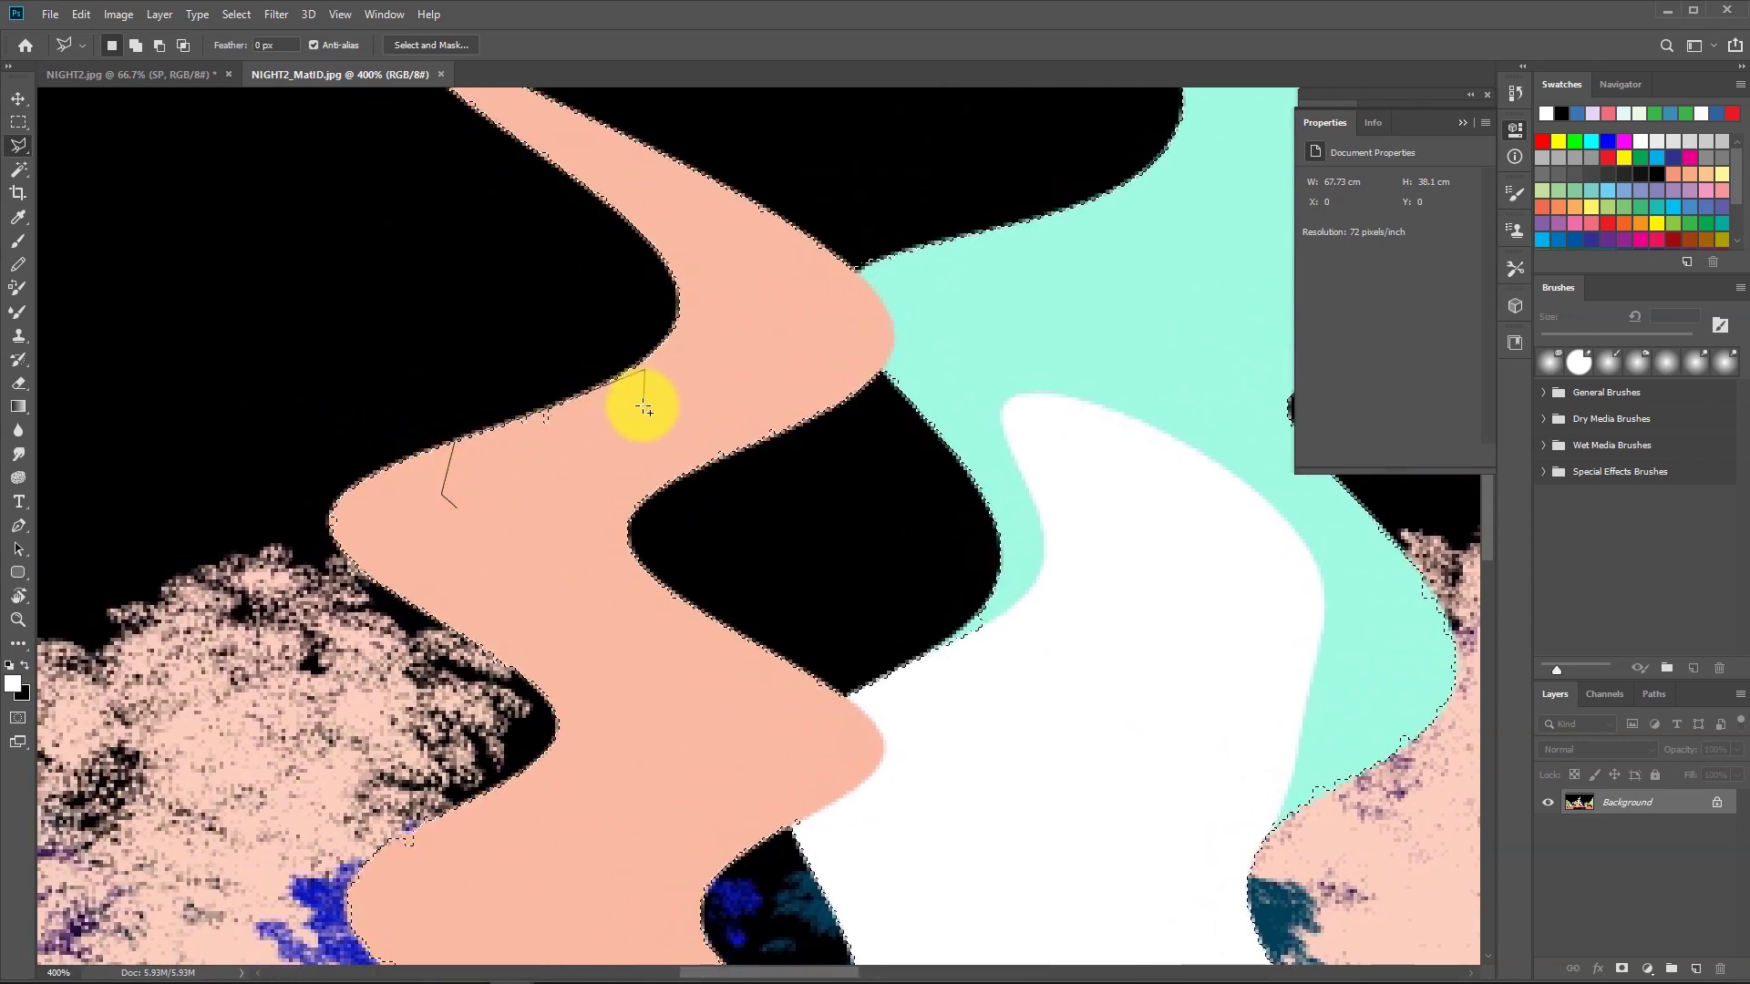
pyautogui.doubleClick(535, 489)
# Add the missed outer edge pixels of the salmon strand beside the blue tree to the selection with the Polygonal Lasso.
pyautogui.moveTo(617, 653); pyautogui.dragTo(652, 364)
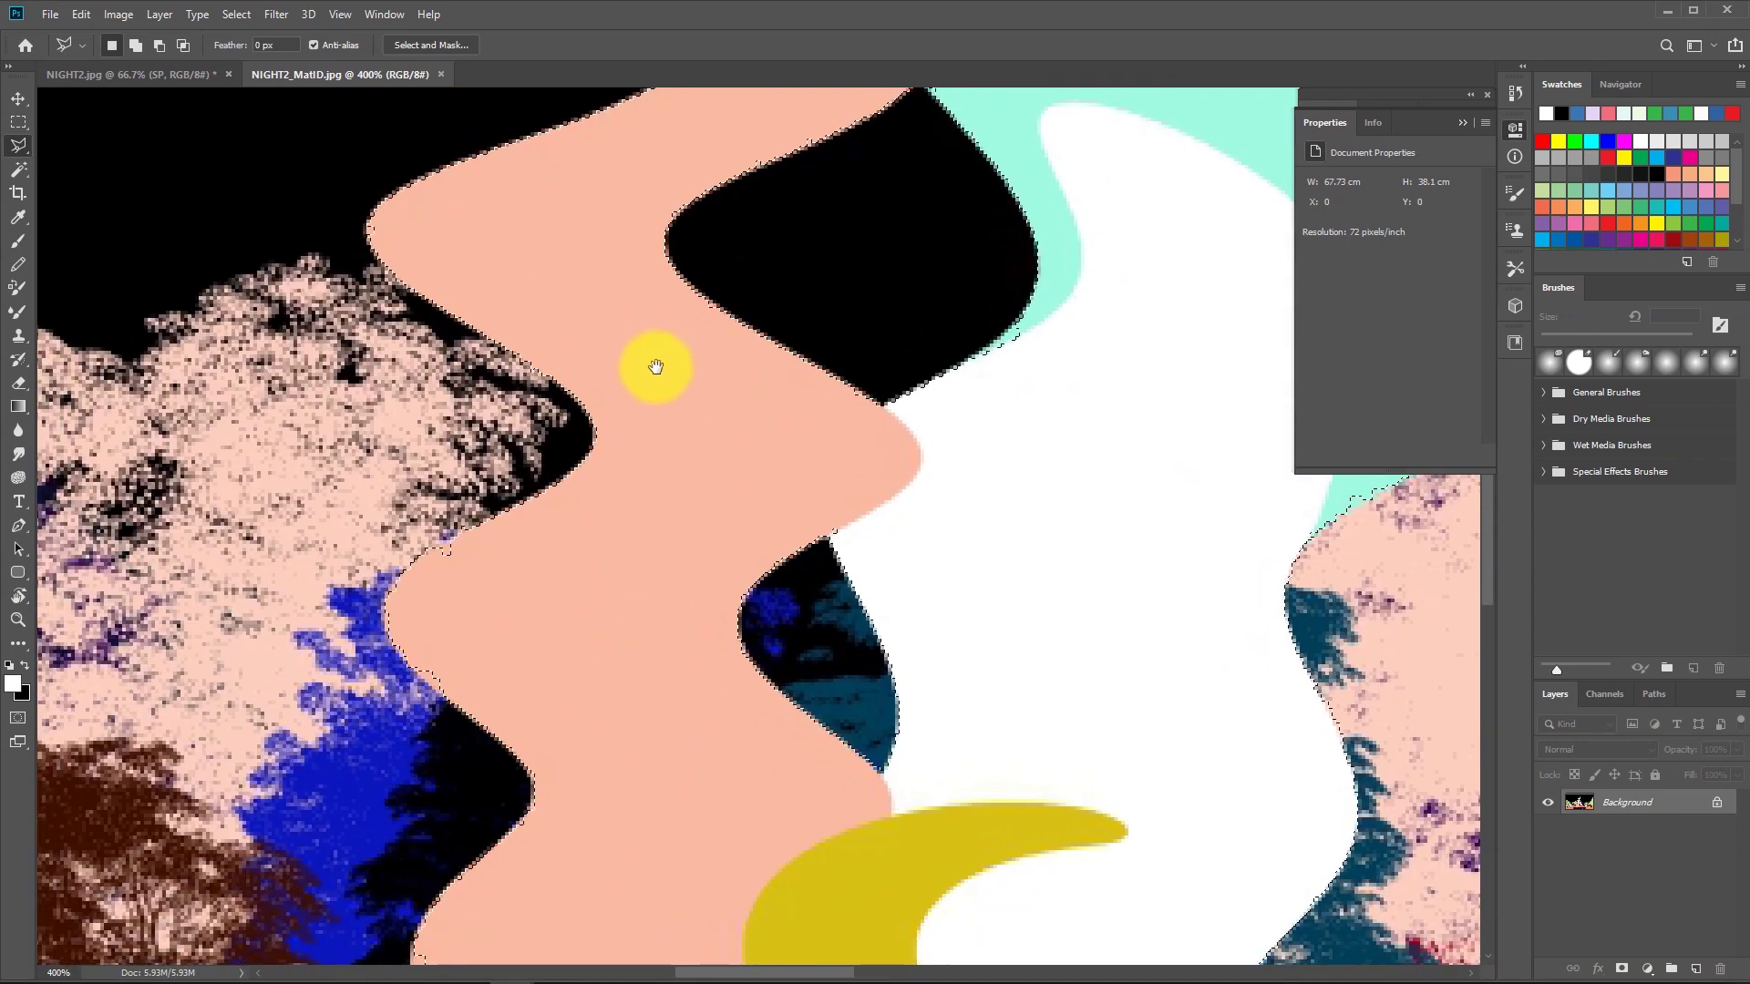
pyautogui.keyDown('shift'); pyautogui.click(527, 604); pyautogui.keyUp('shift')
pyautogui.click(392, 597)
pyautogui.click(406, 569)
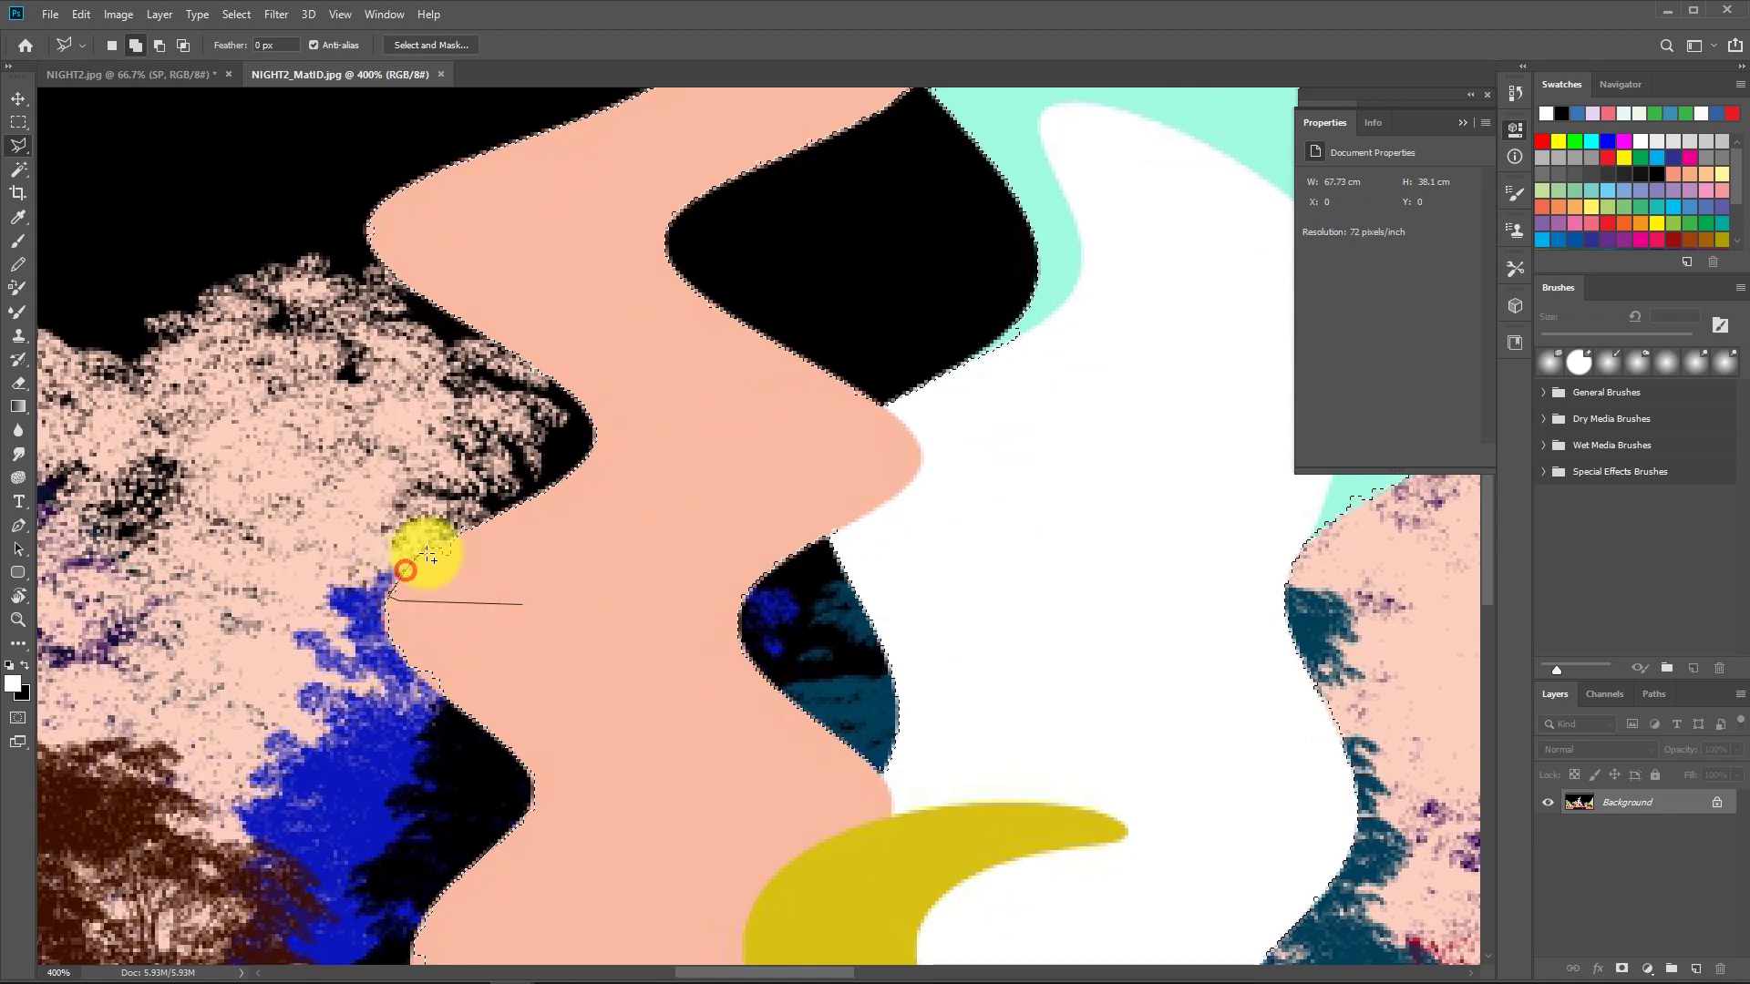
pyautogui.click(444, 544)
pyautogui.click(476, 526)
pyautogui.doubleClick(605, 684)
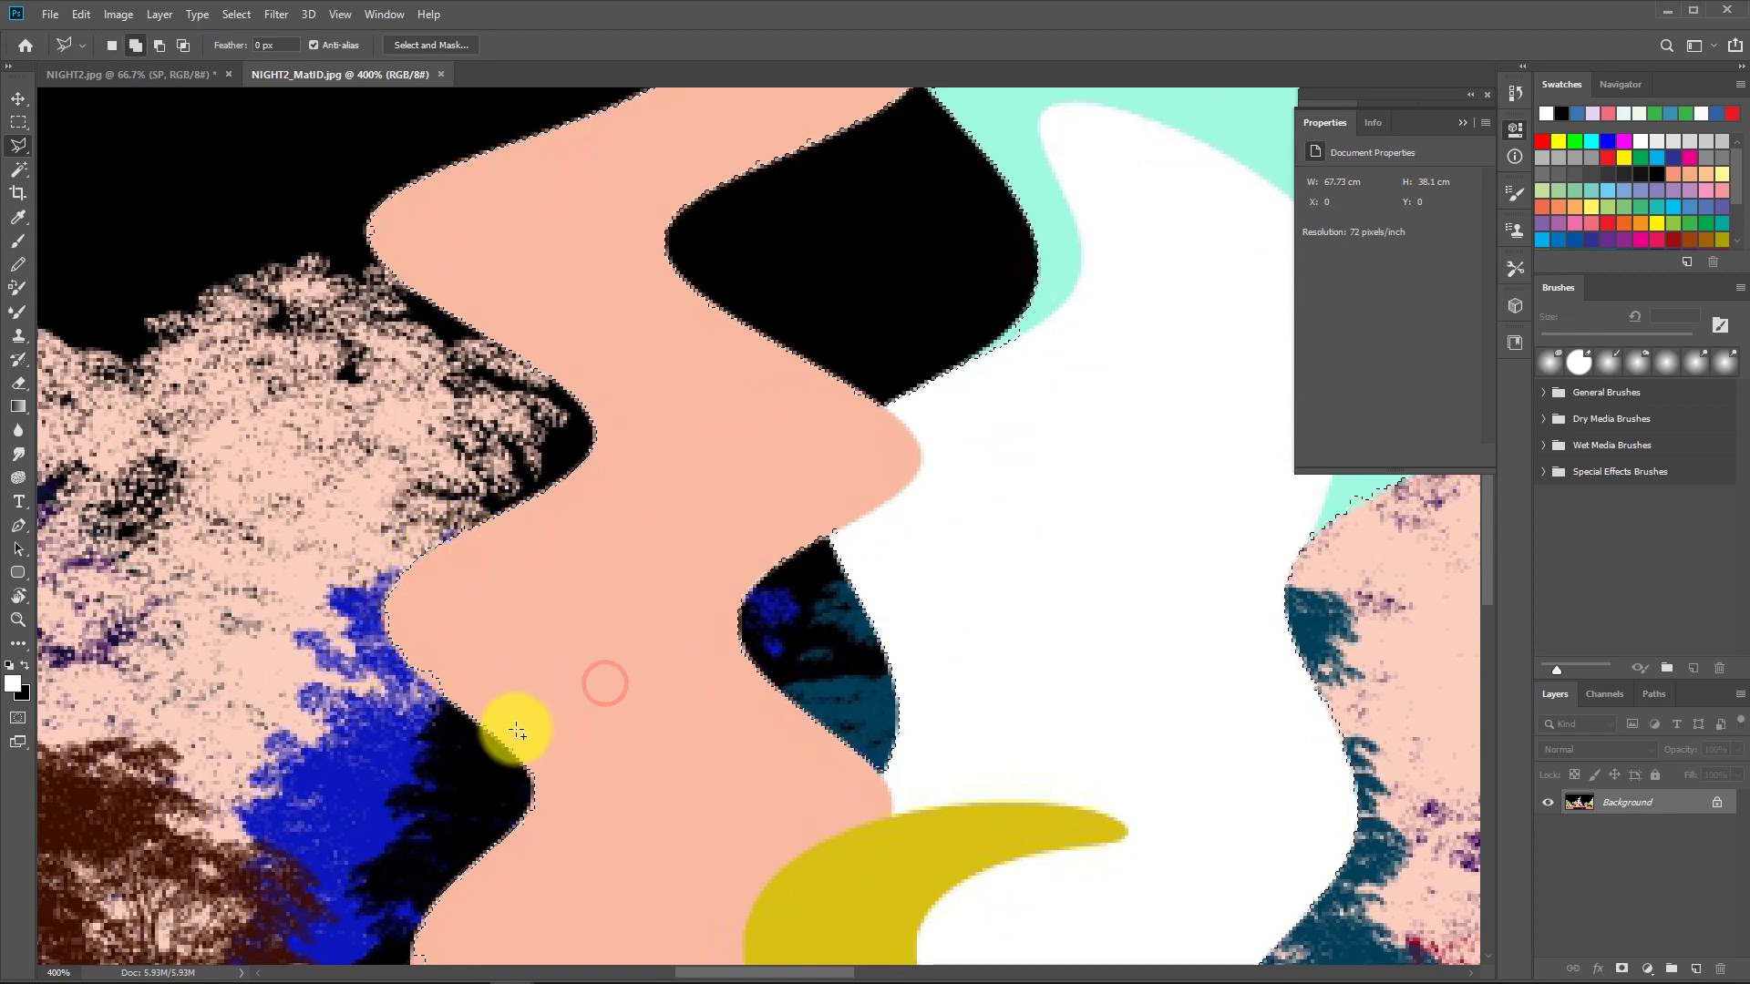
pyautogui.keyDown('shift'); pyautogui.click(504, 743); pyautogui.keyUp('shift')
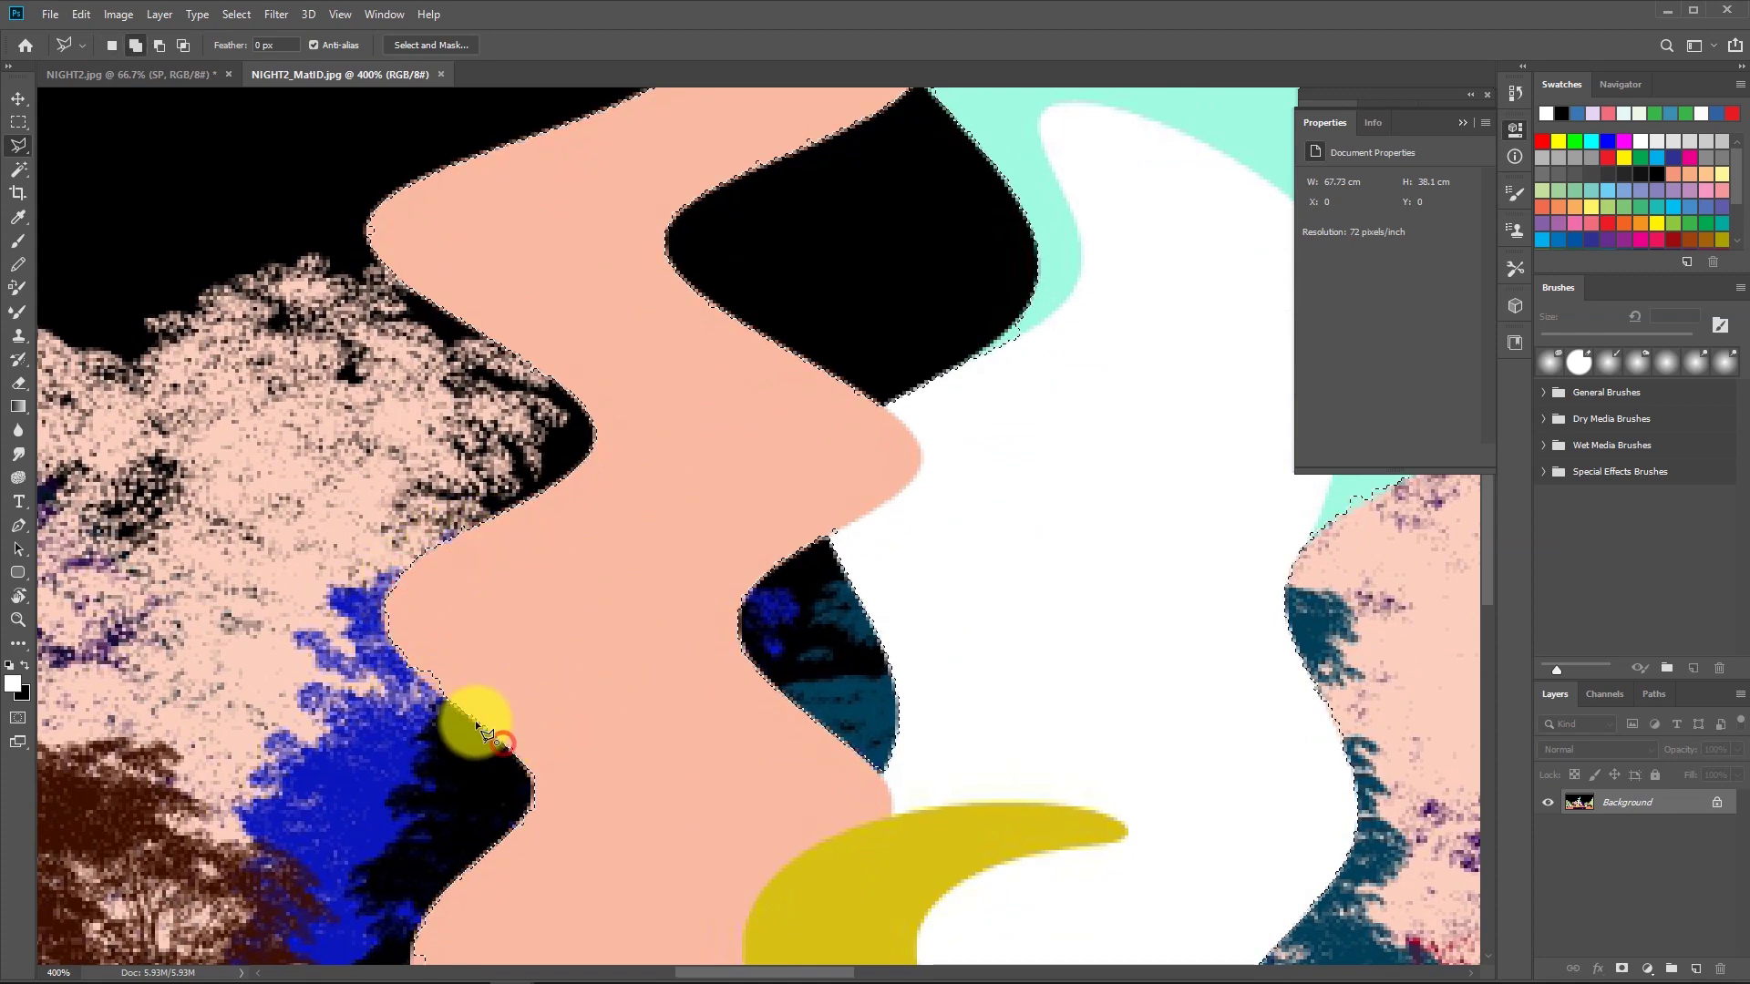
pyautogui.doubleClick(412, 661)
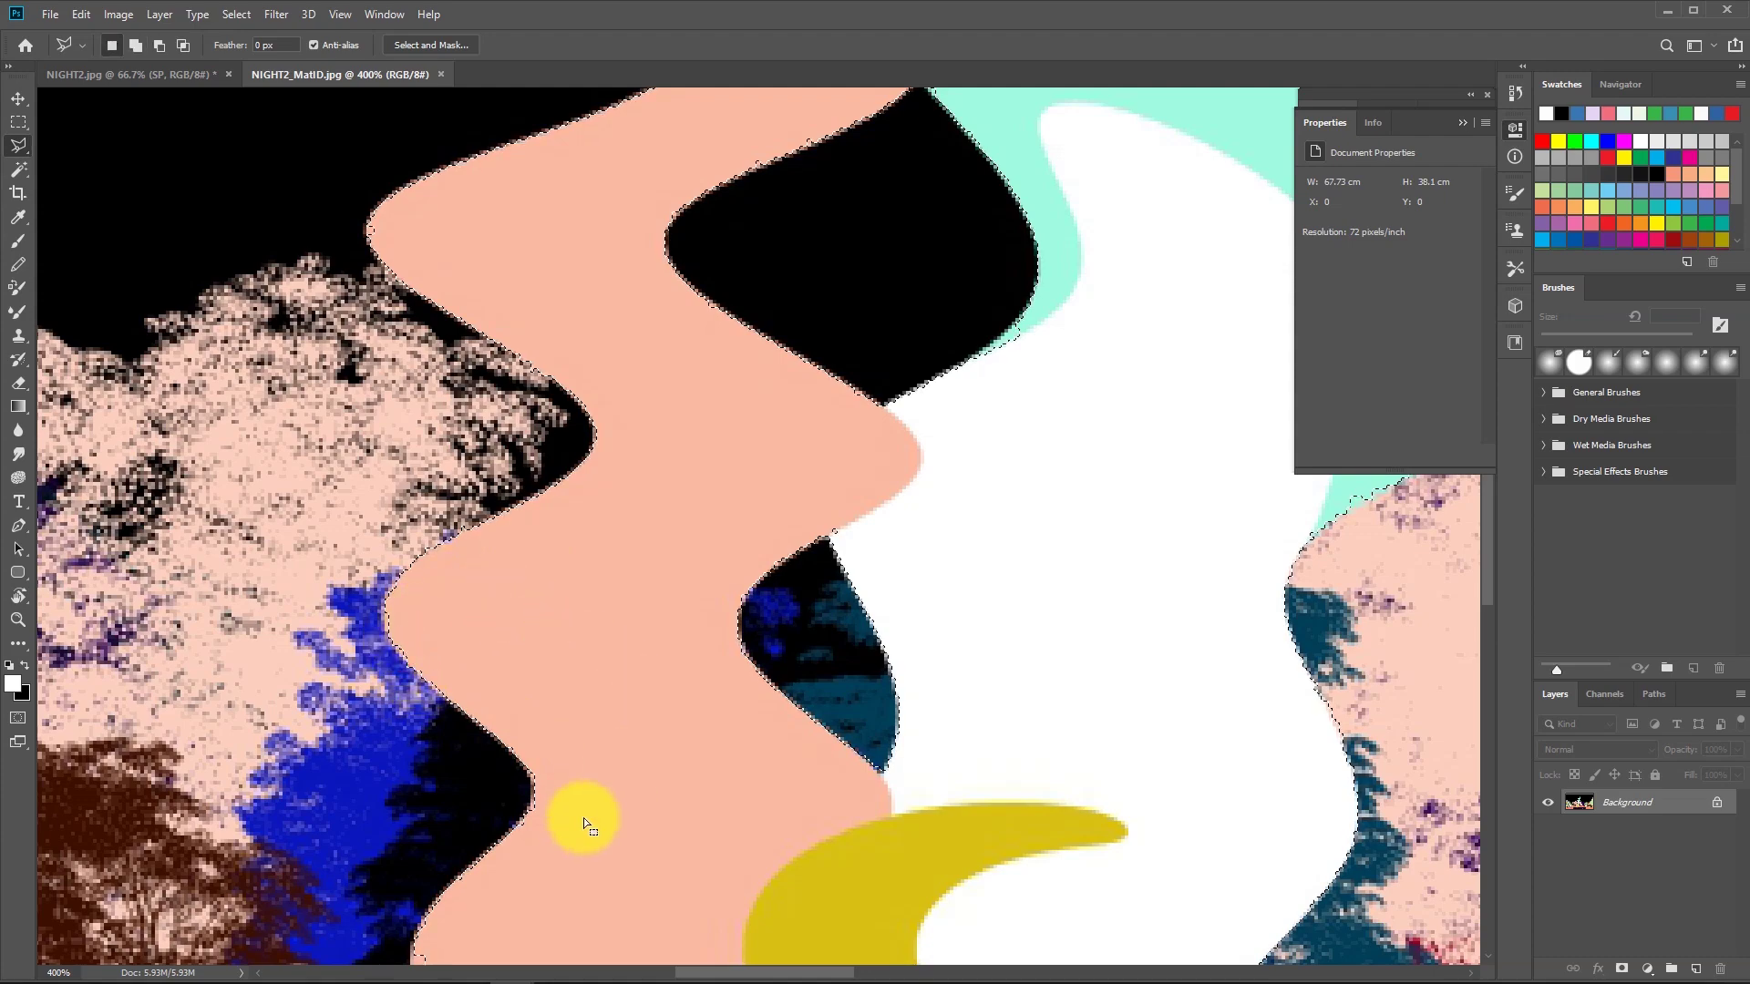
# Transfer the sculpture selection from NIGHT2_MatID.jpg onto the matching sculpture in NIGHT2.jpg, and minimize the floating material ID document.
pyautogui.press('z')
pyautogui.scroll(-5, 597, 748)
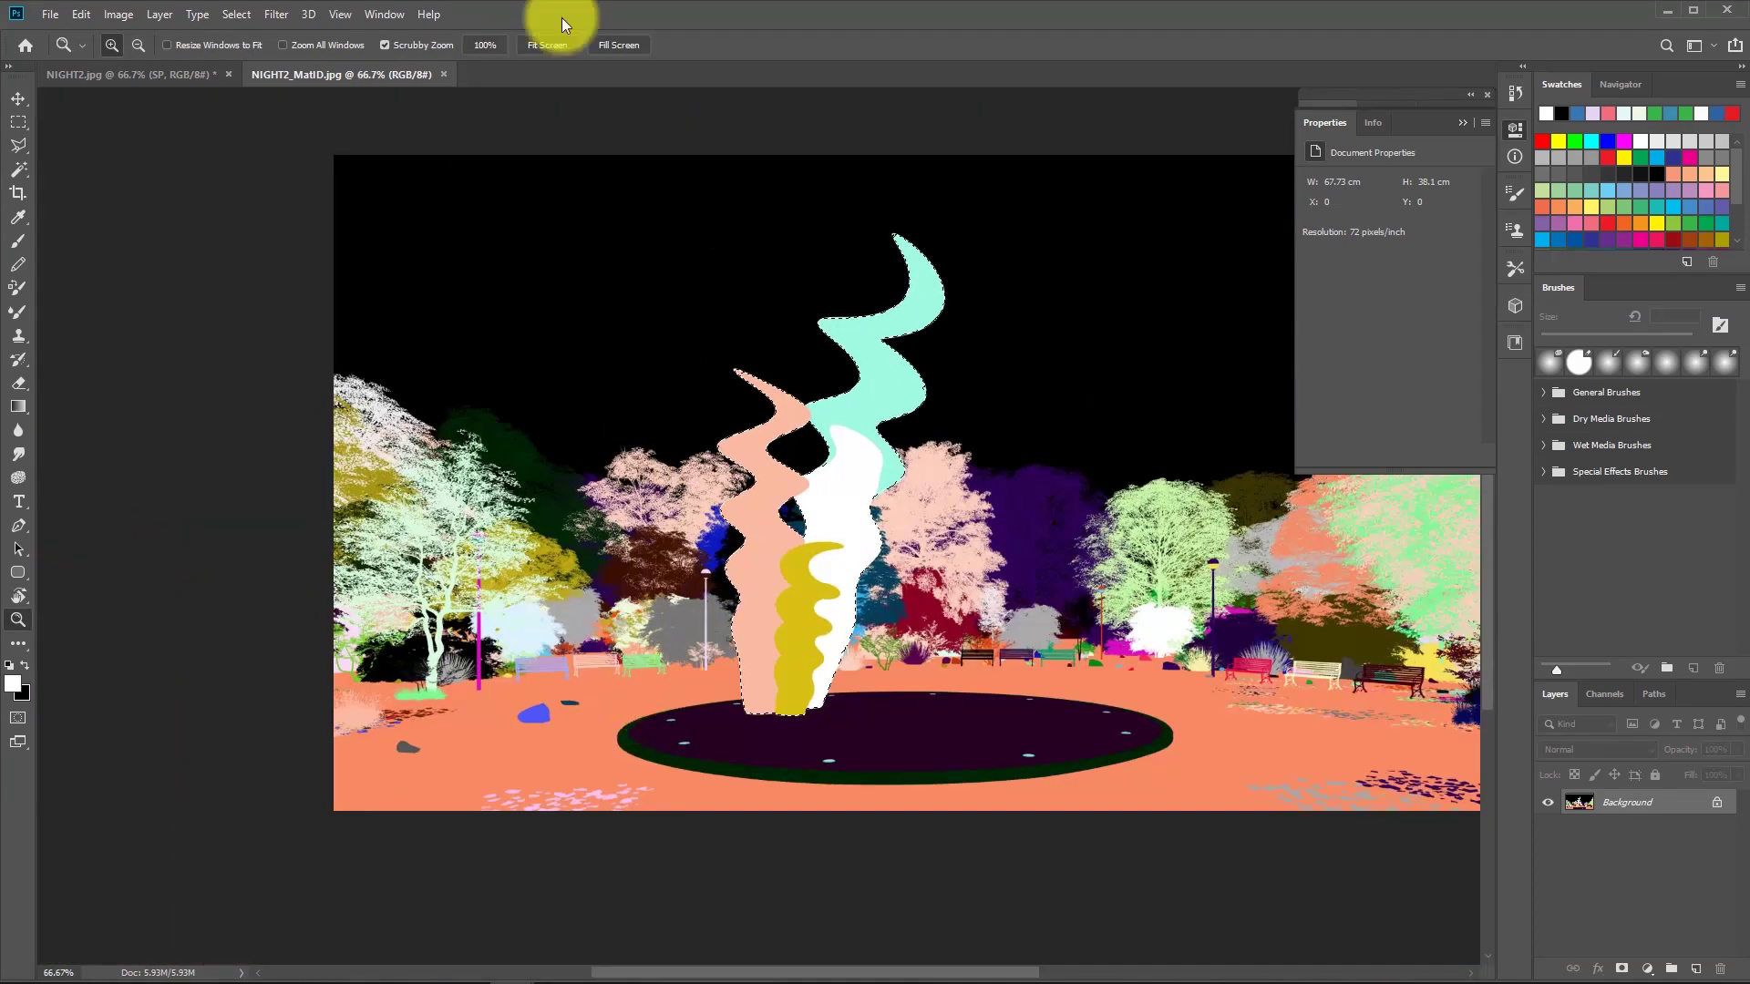
pyautogui.moveTo(412, 139); pyautogui.dragTo(412, 504)
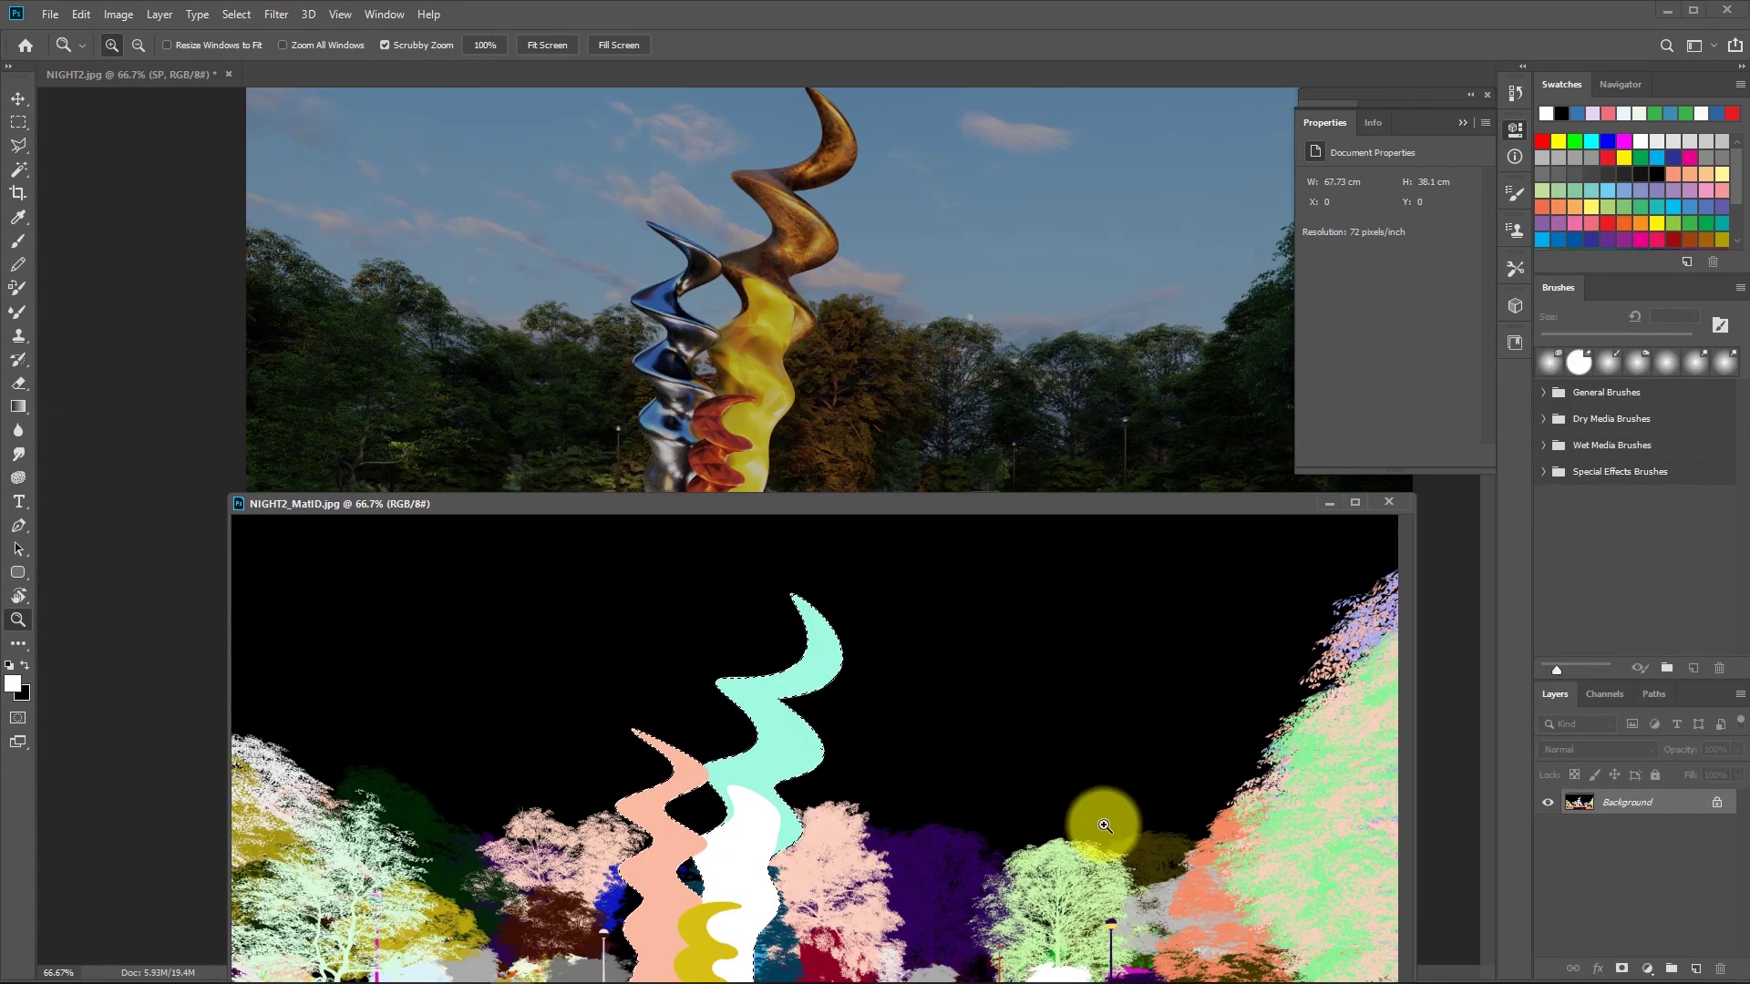
pyautogui.press('m')
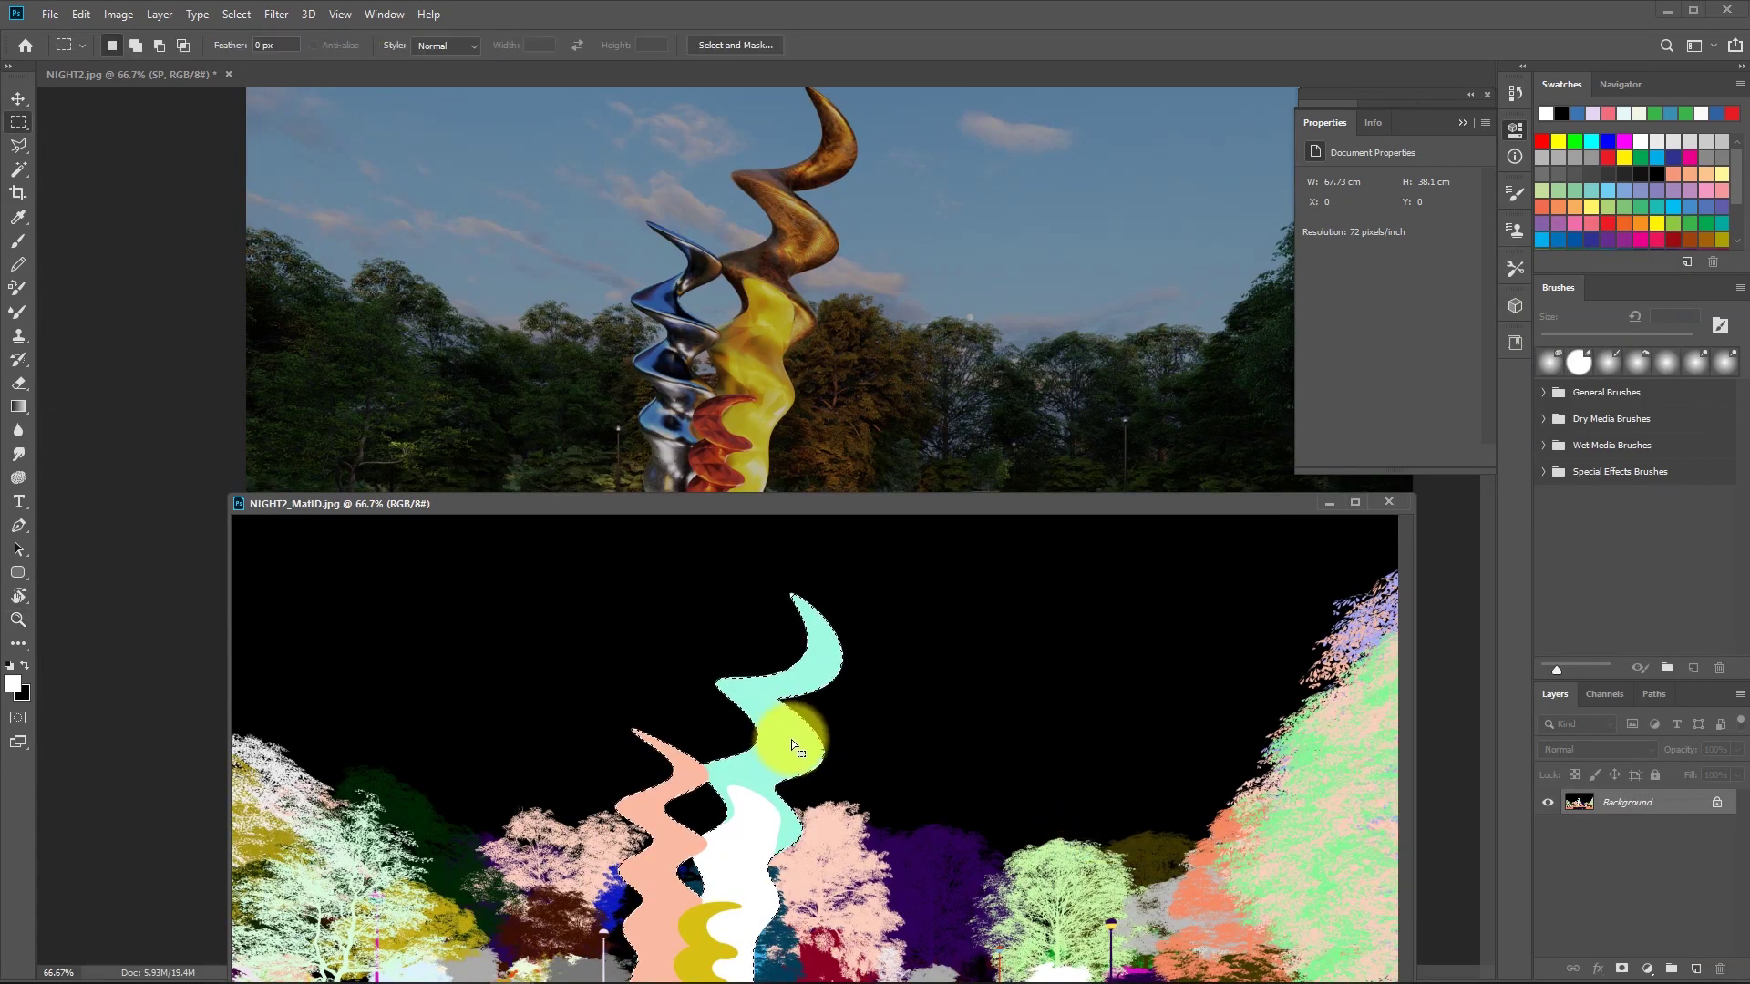
pyautogui.moveTo(780, 741); pyautogui.dragTo(779, 215)
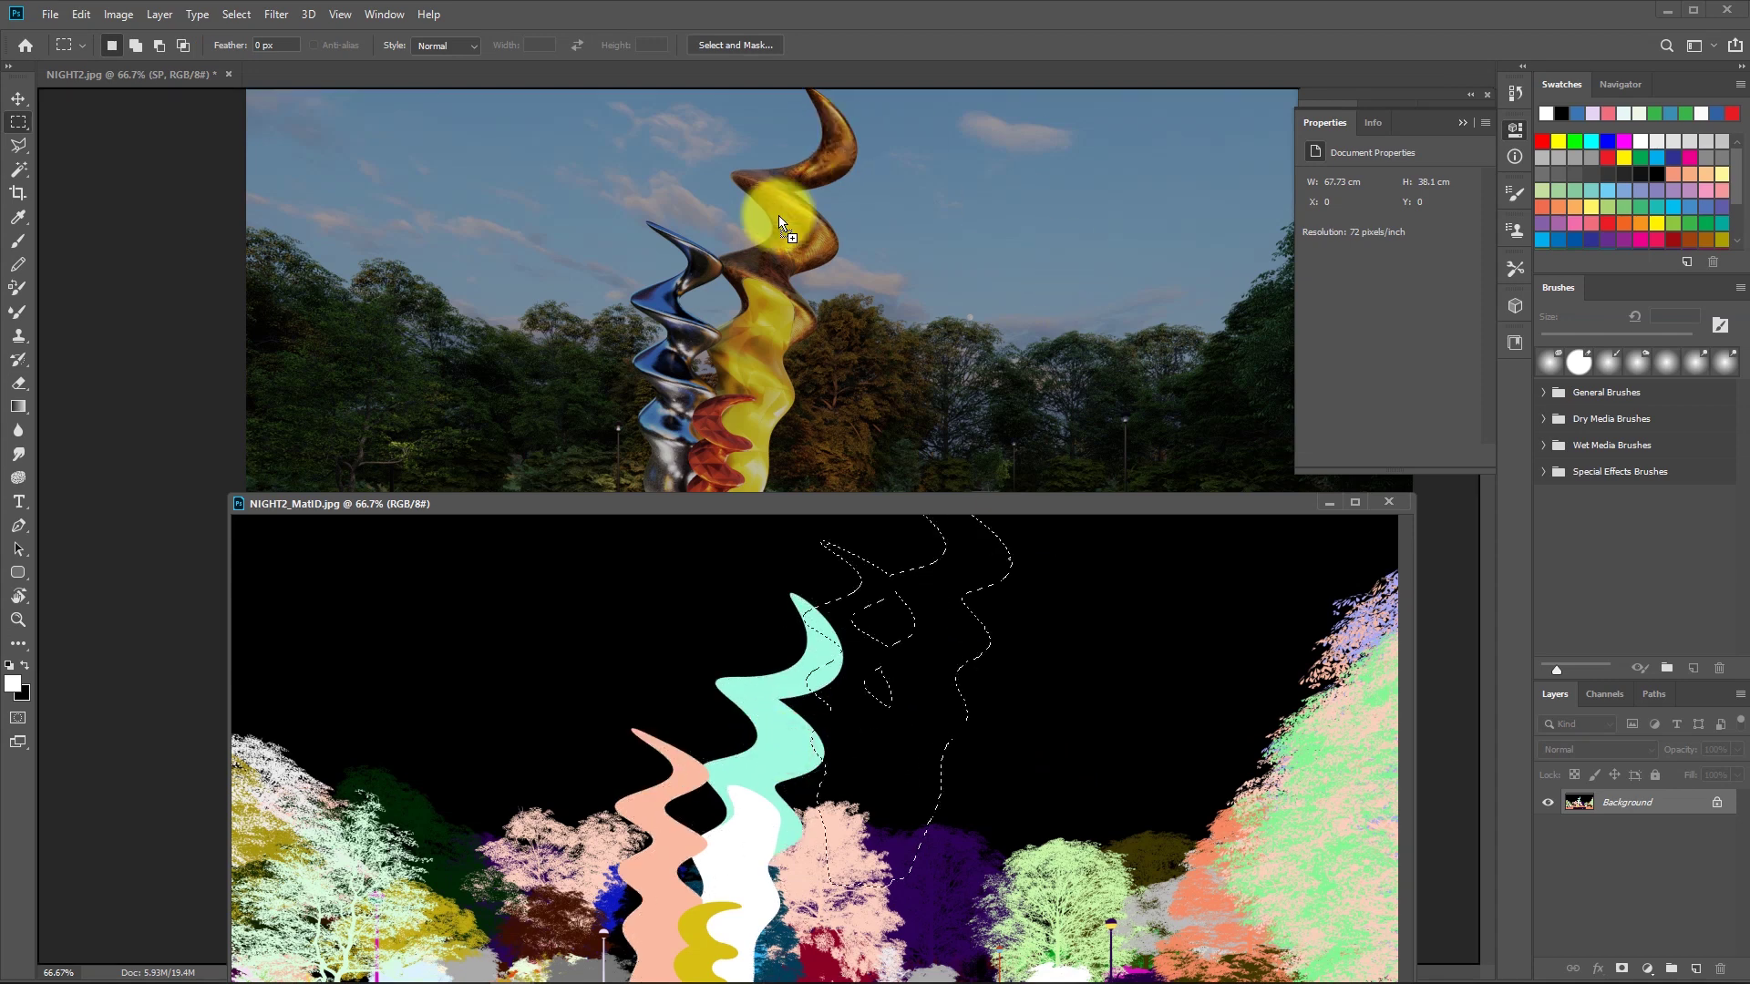
pyautogui.click(1329, 503)
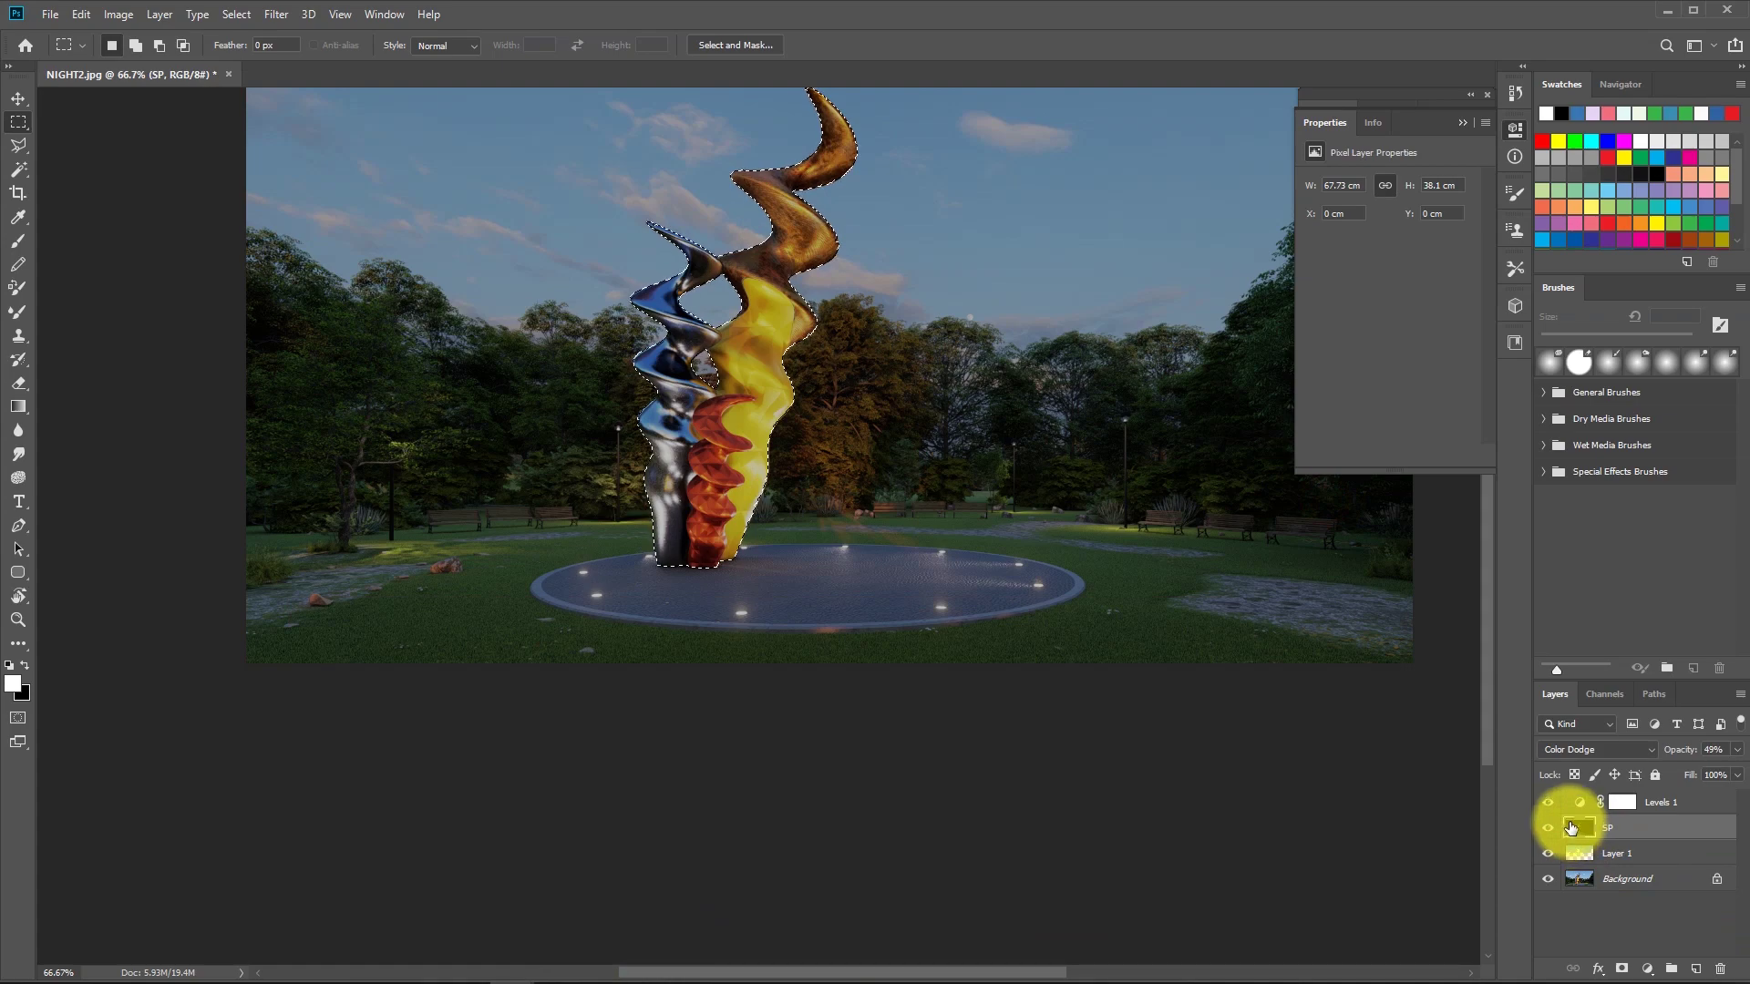
# Copy the selected sculpture from the SP layer to a new layer and check the copy in isolation.
pyautogui.hotkey('ctrl', 'j')
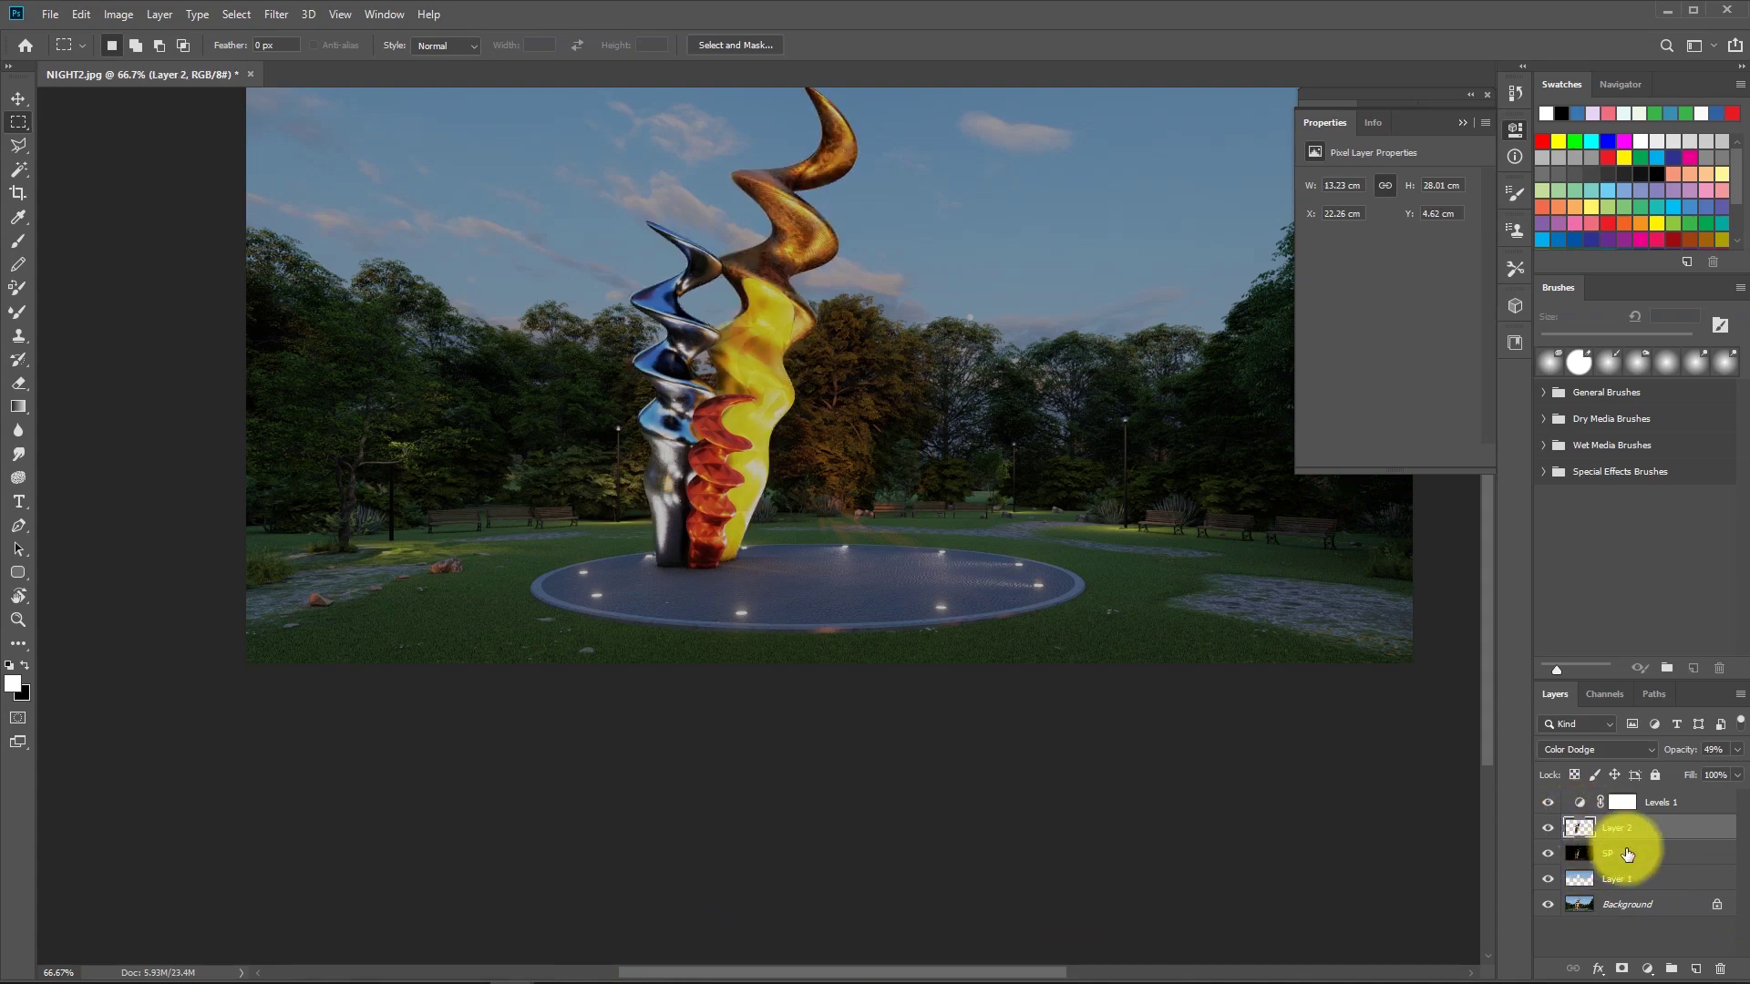
pyautogui.keyDown('alt'); pyautogui.click(1550, 829); pyautogui.keyUp('alt')
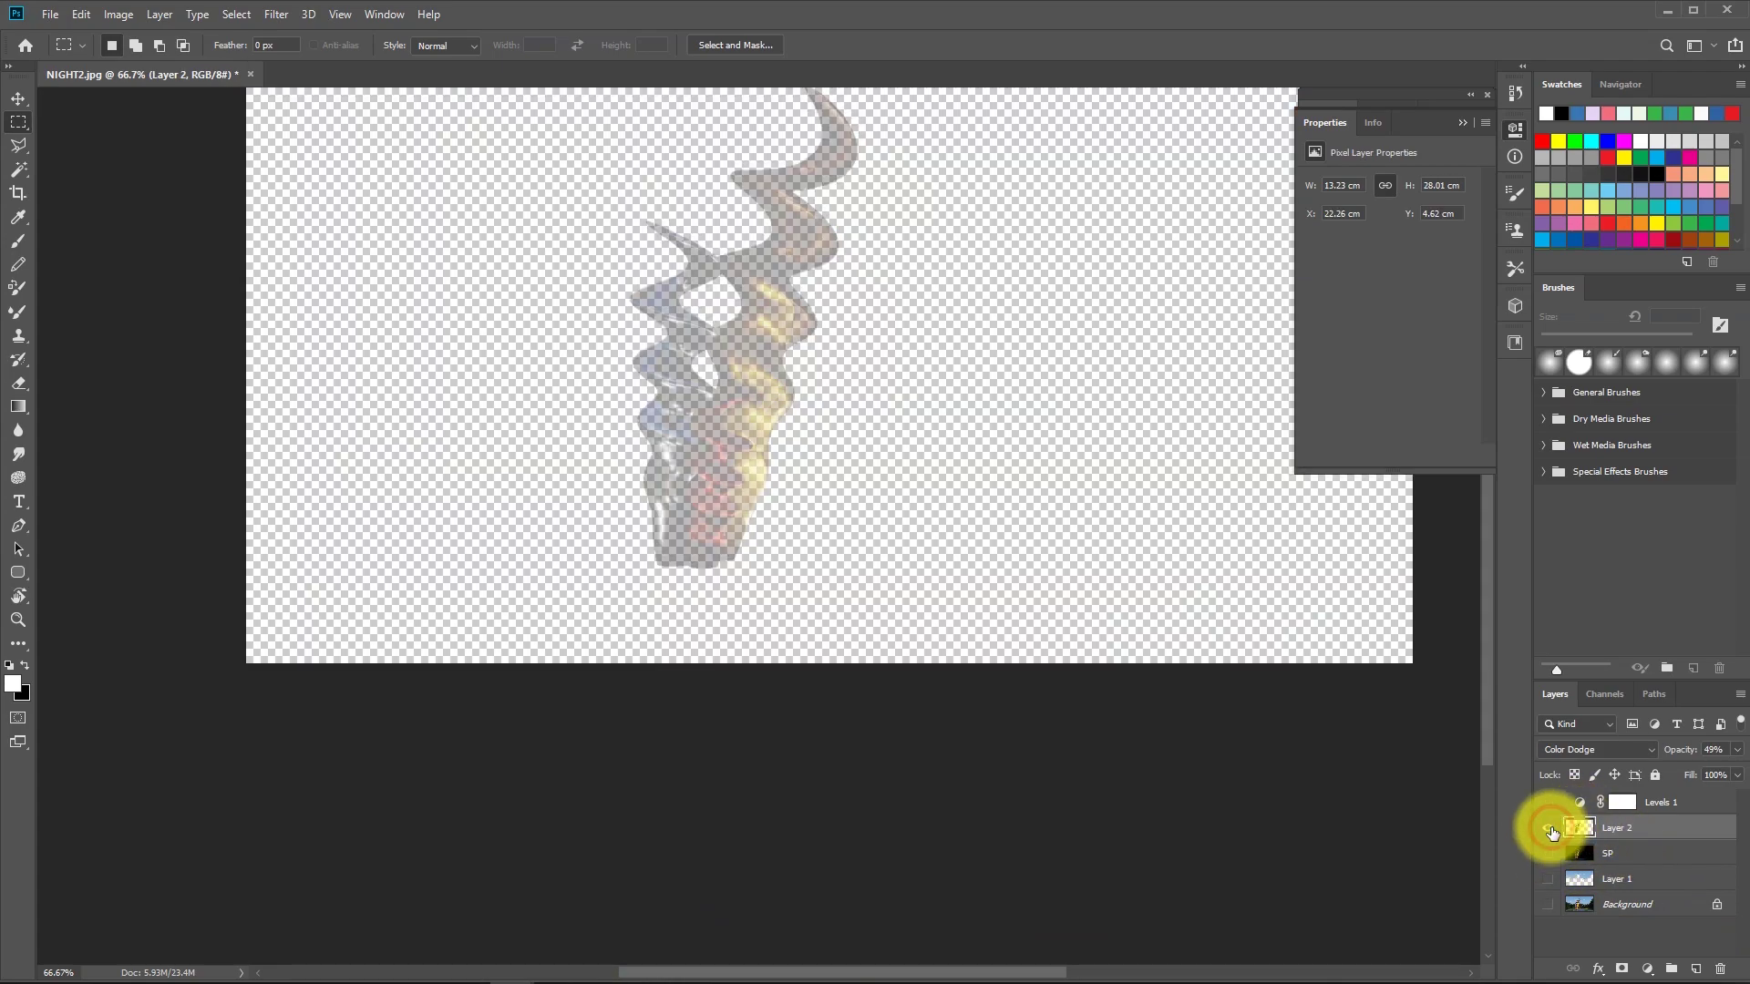
pyautogui.keyDown('alt'); pyautogui.click(1549, 829); pyautogui.keyUp('alt')
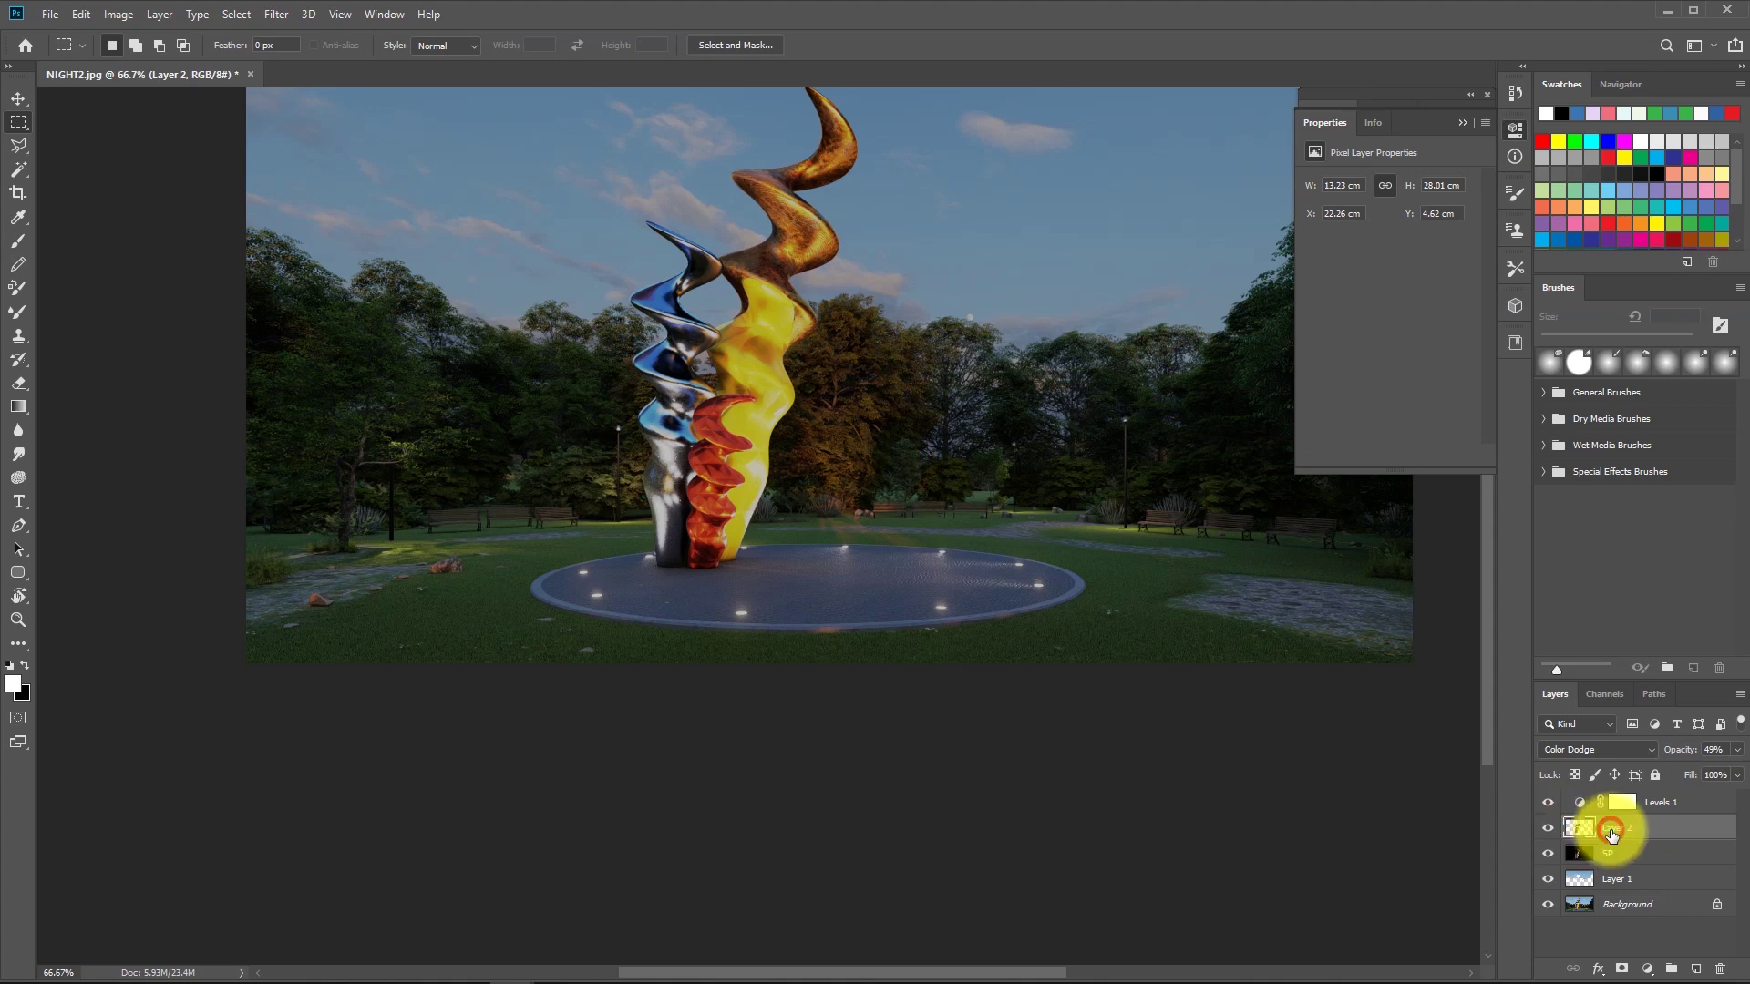
# Flip the copied sculpture layer vertically and move it straight down below the sculpture's base as a reflection, at about Y 32.2 cm.
pyautogui.press('v')
pyautogui.moveTo(812, 480); pyautogui.dragTo(758, 543)
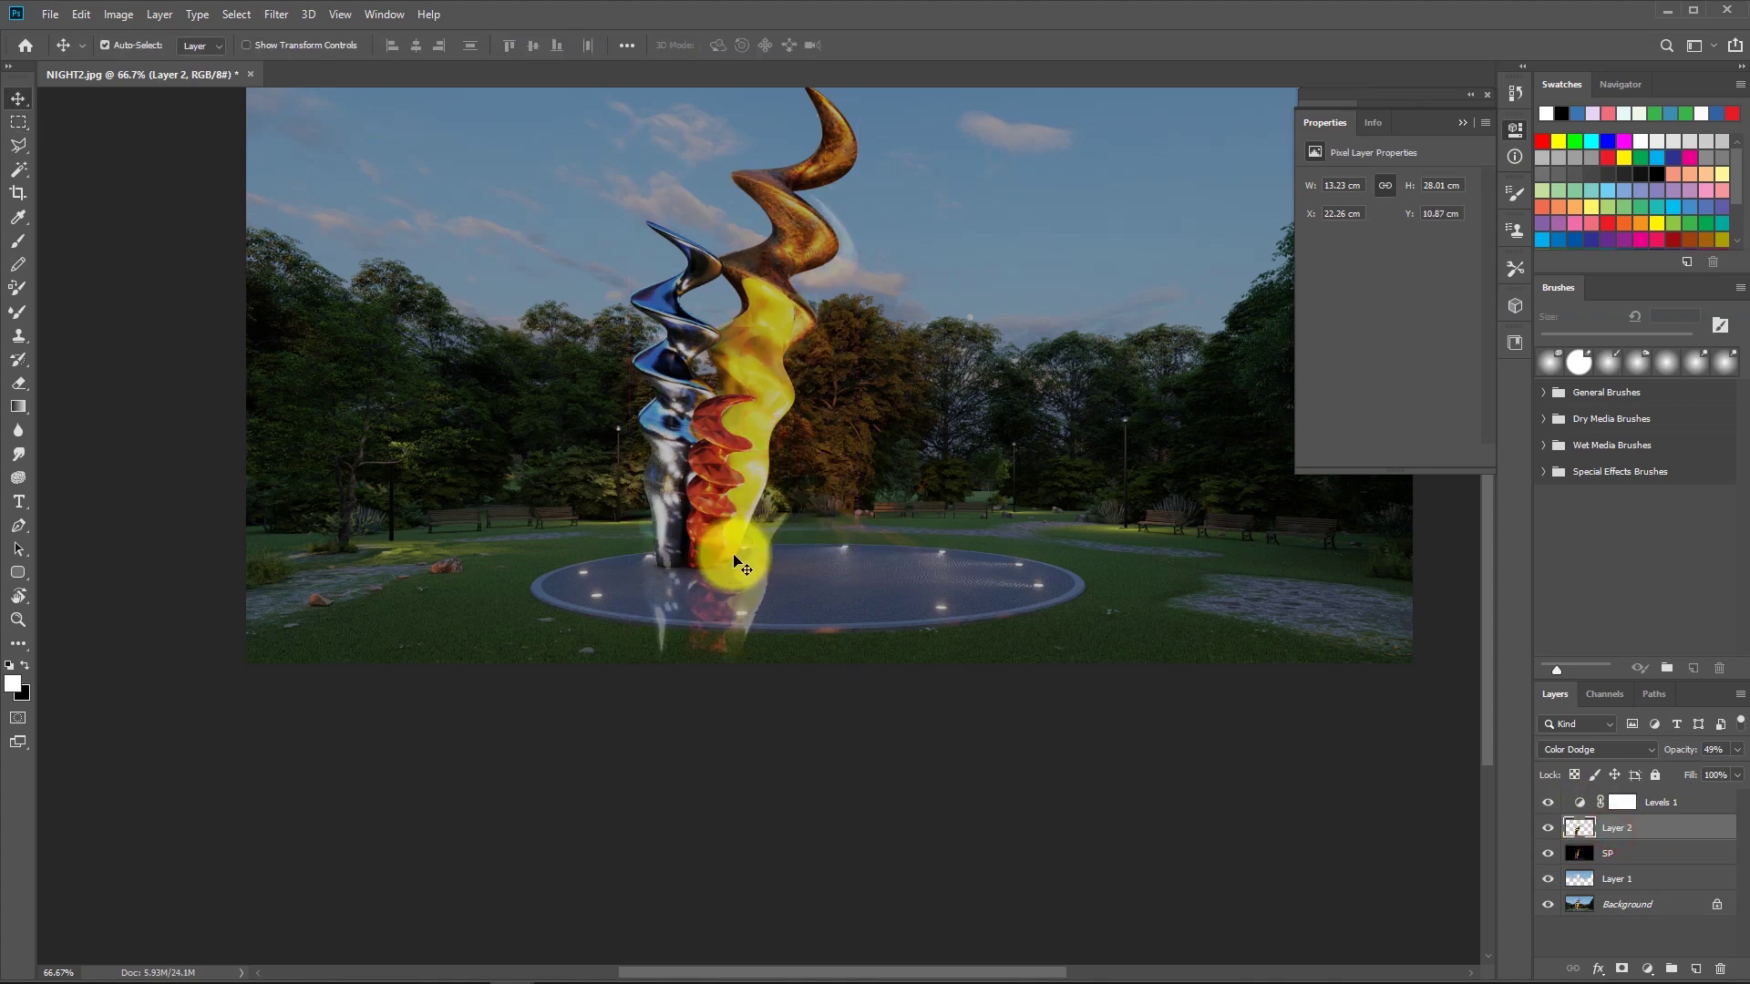
pyautogui.hotkey('ctrl', 't')
pyautogui.rightClick(735, 557)
pyautogui.click(783, 798)
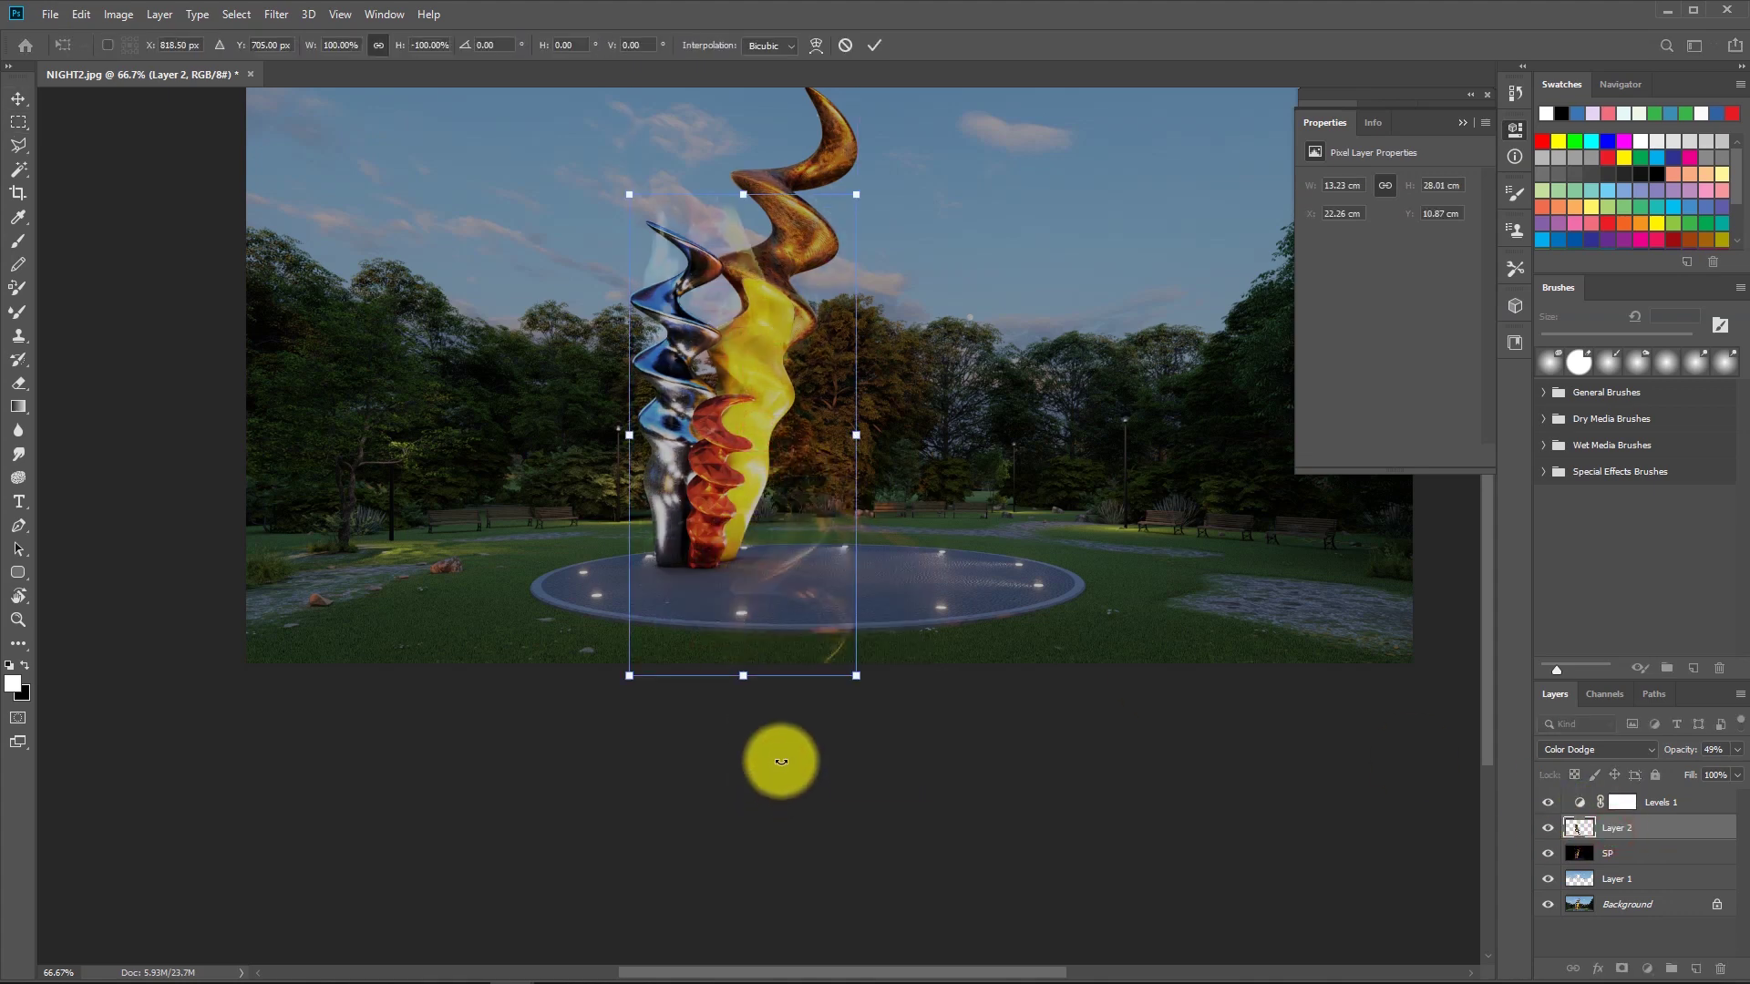
pyautogui.press('Return')
pyautogui.moveTo(735, 422); pyautogui.dragTo(756, 781)
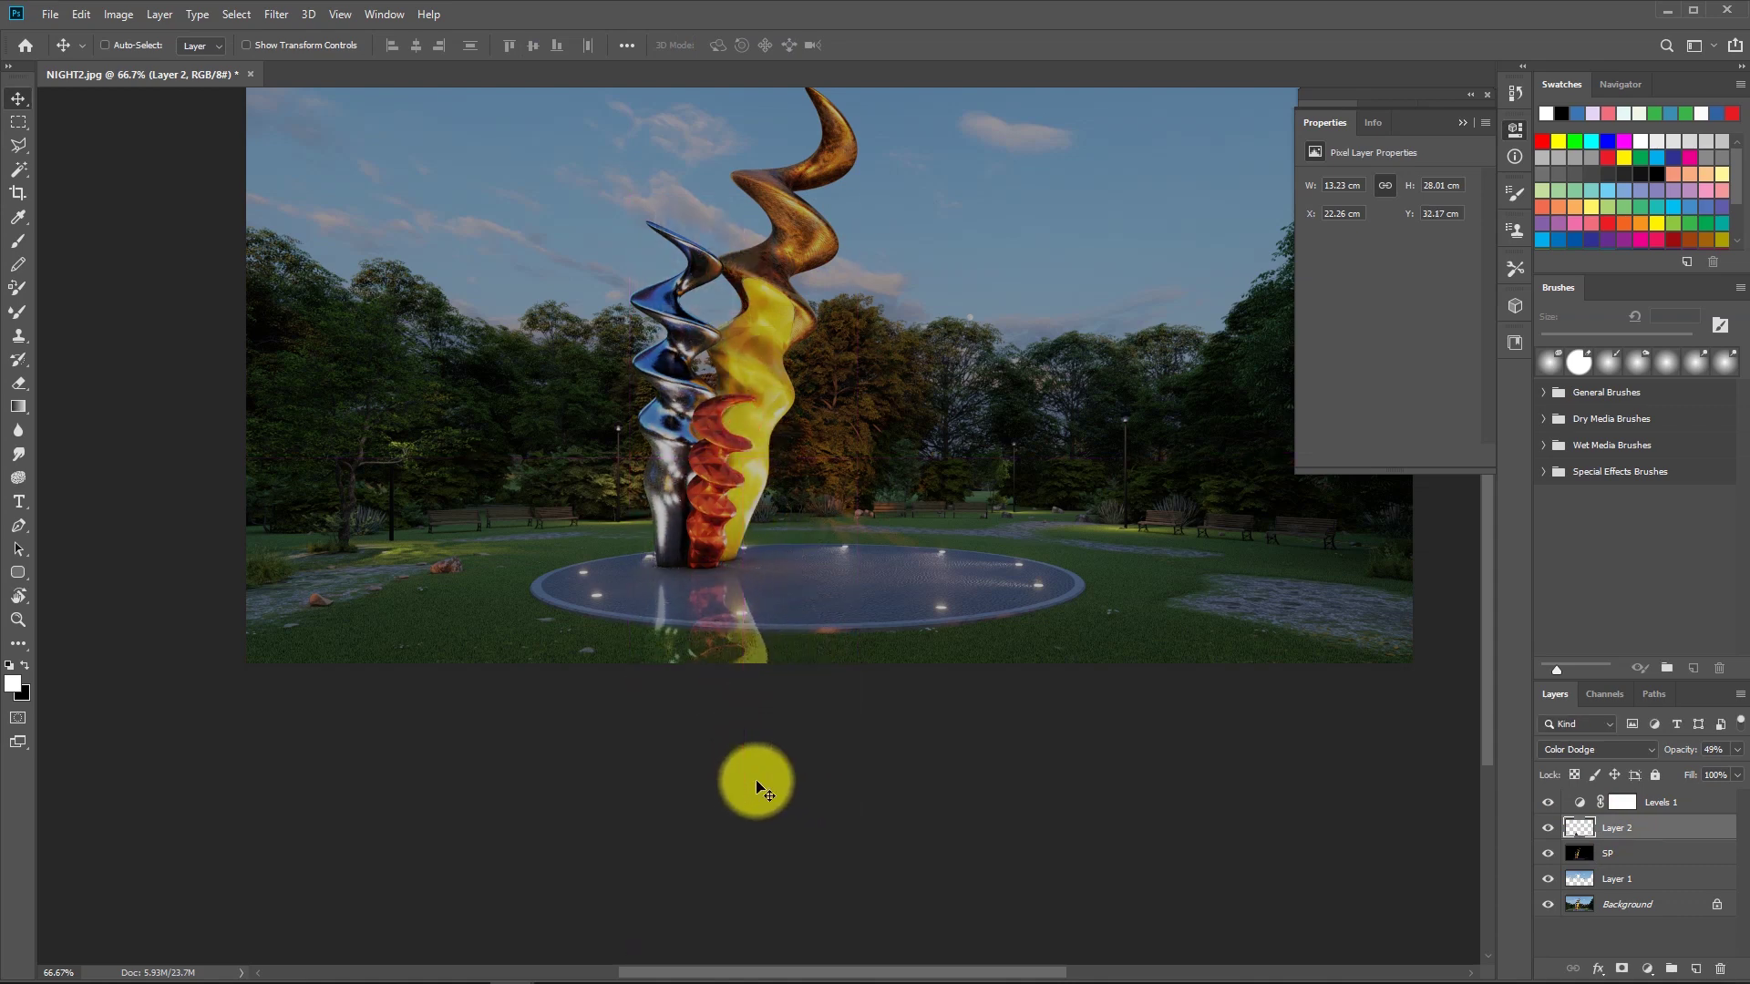
# Rename the flipped sculpture layer, Layer 2, as RE.
pyautogui.press('z')
pyautogui.click(735, 629)
pyautogui.click(732, 613)
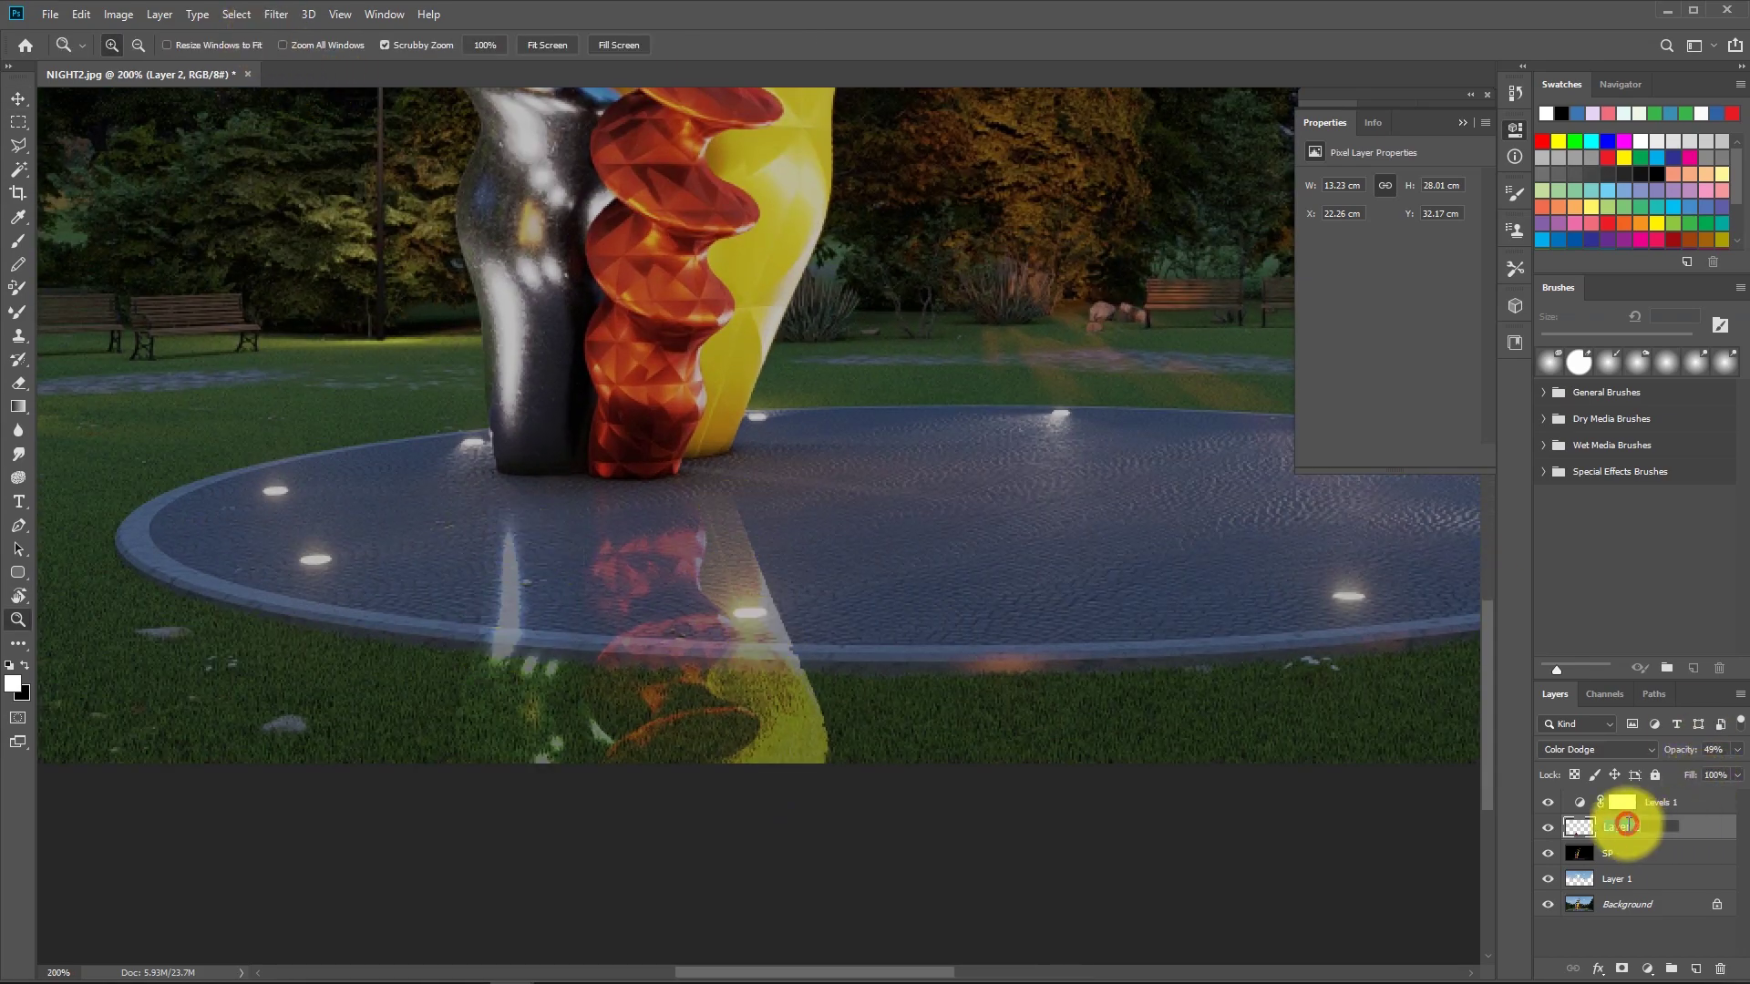
pyautogui.write('E')
pyautogui.press('Return')
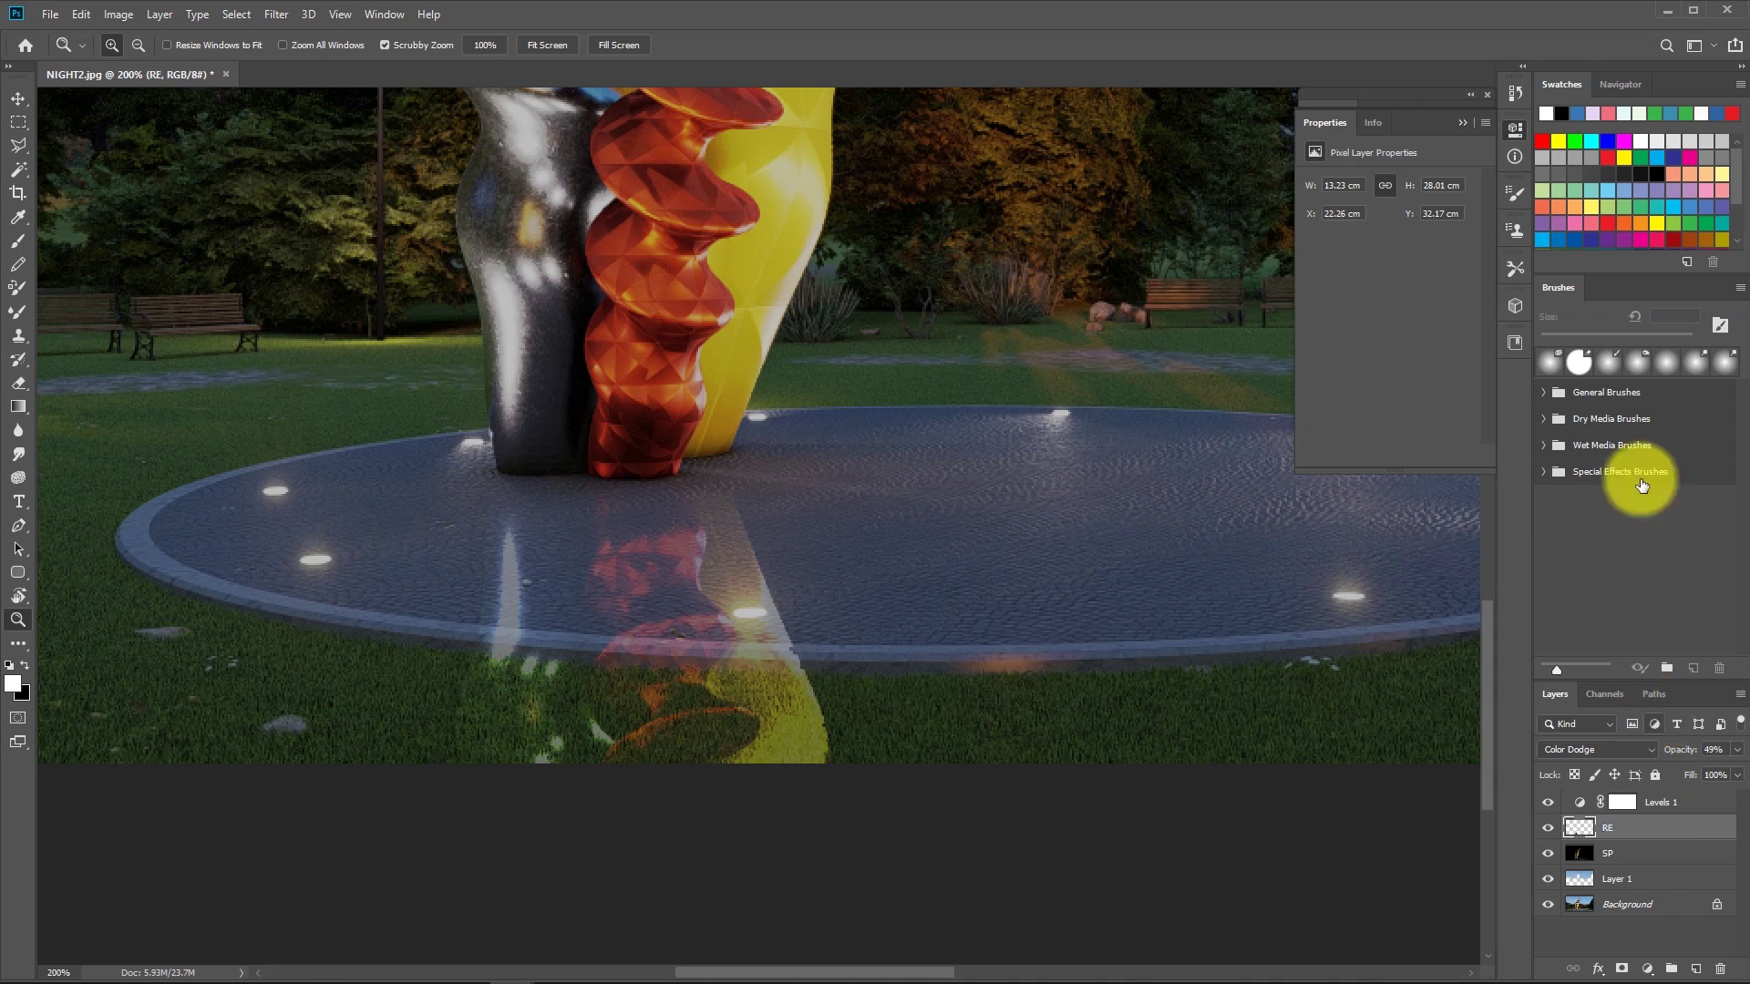
pyautogui.click(1608, 853)
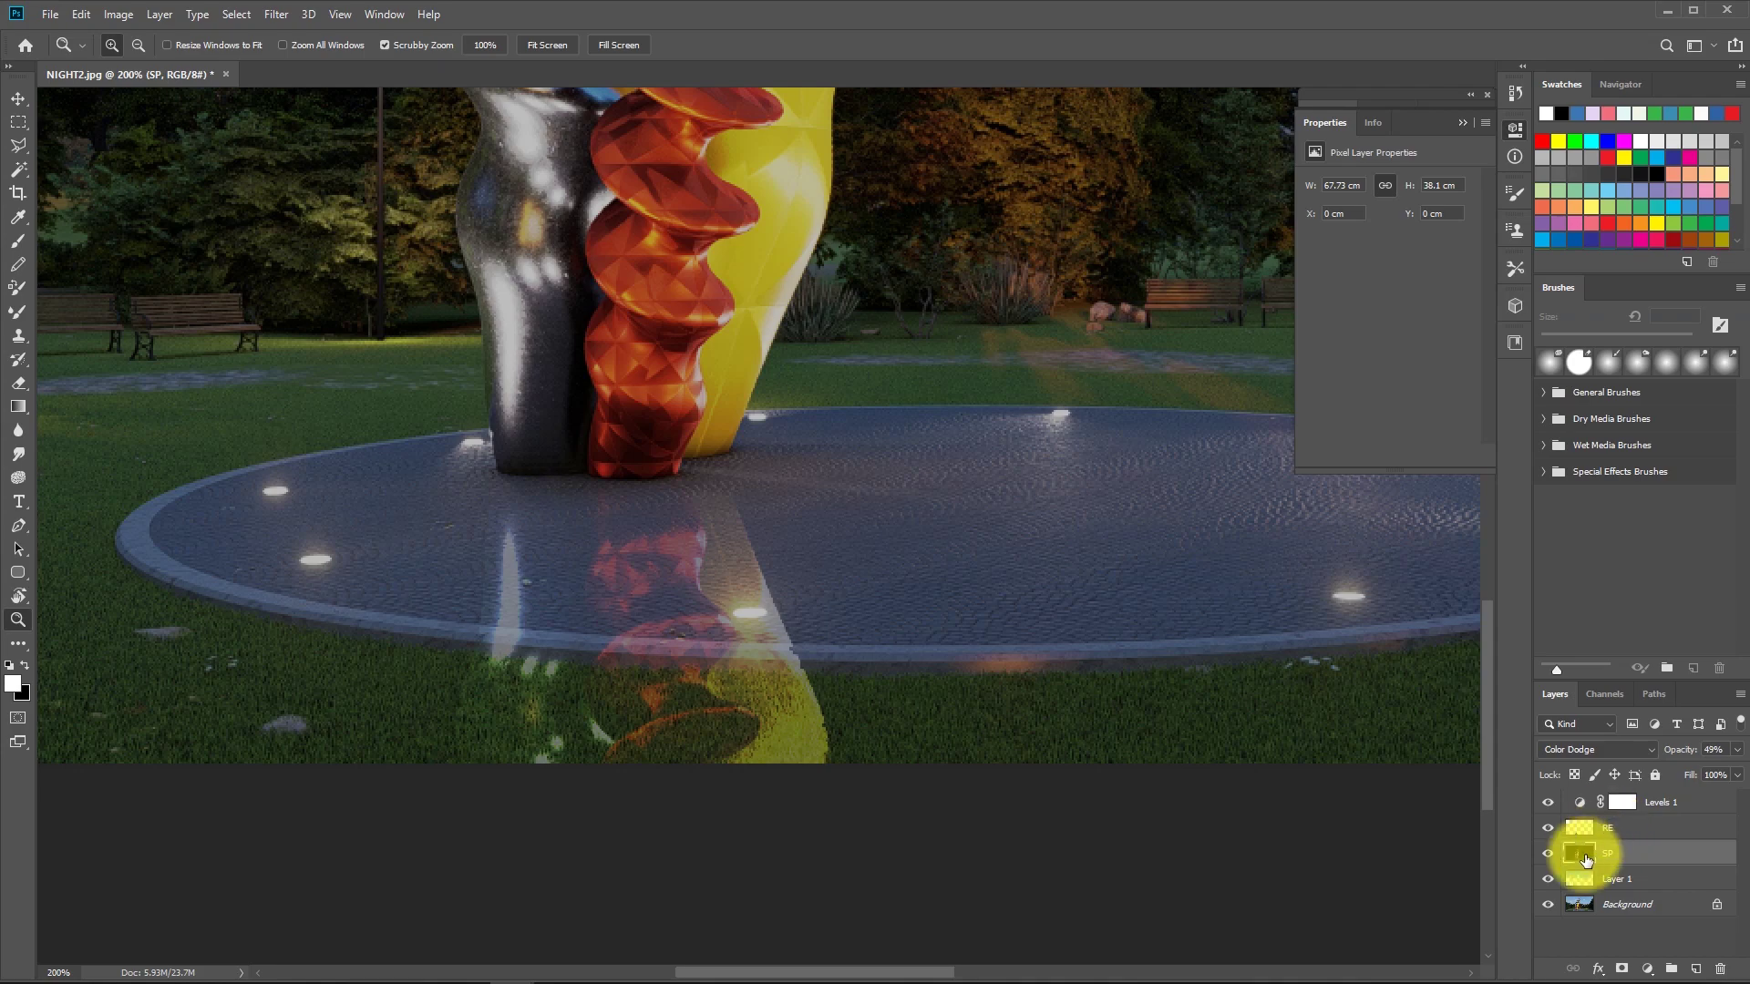
pyautogui.keyDown('alt'); pyautogui.click(766, 532); pyautogui.keyUp('alt')
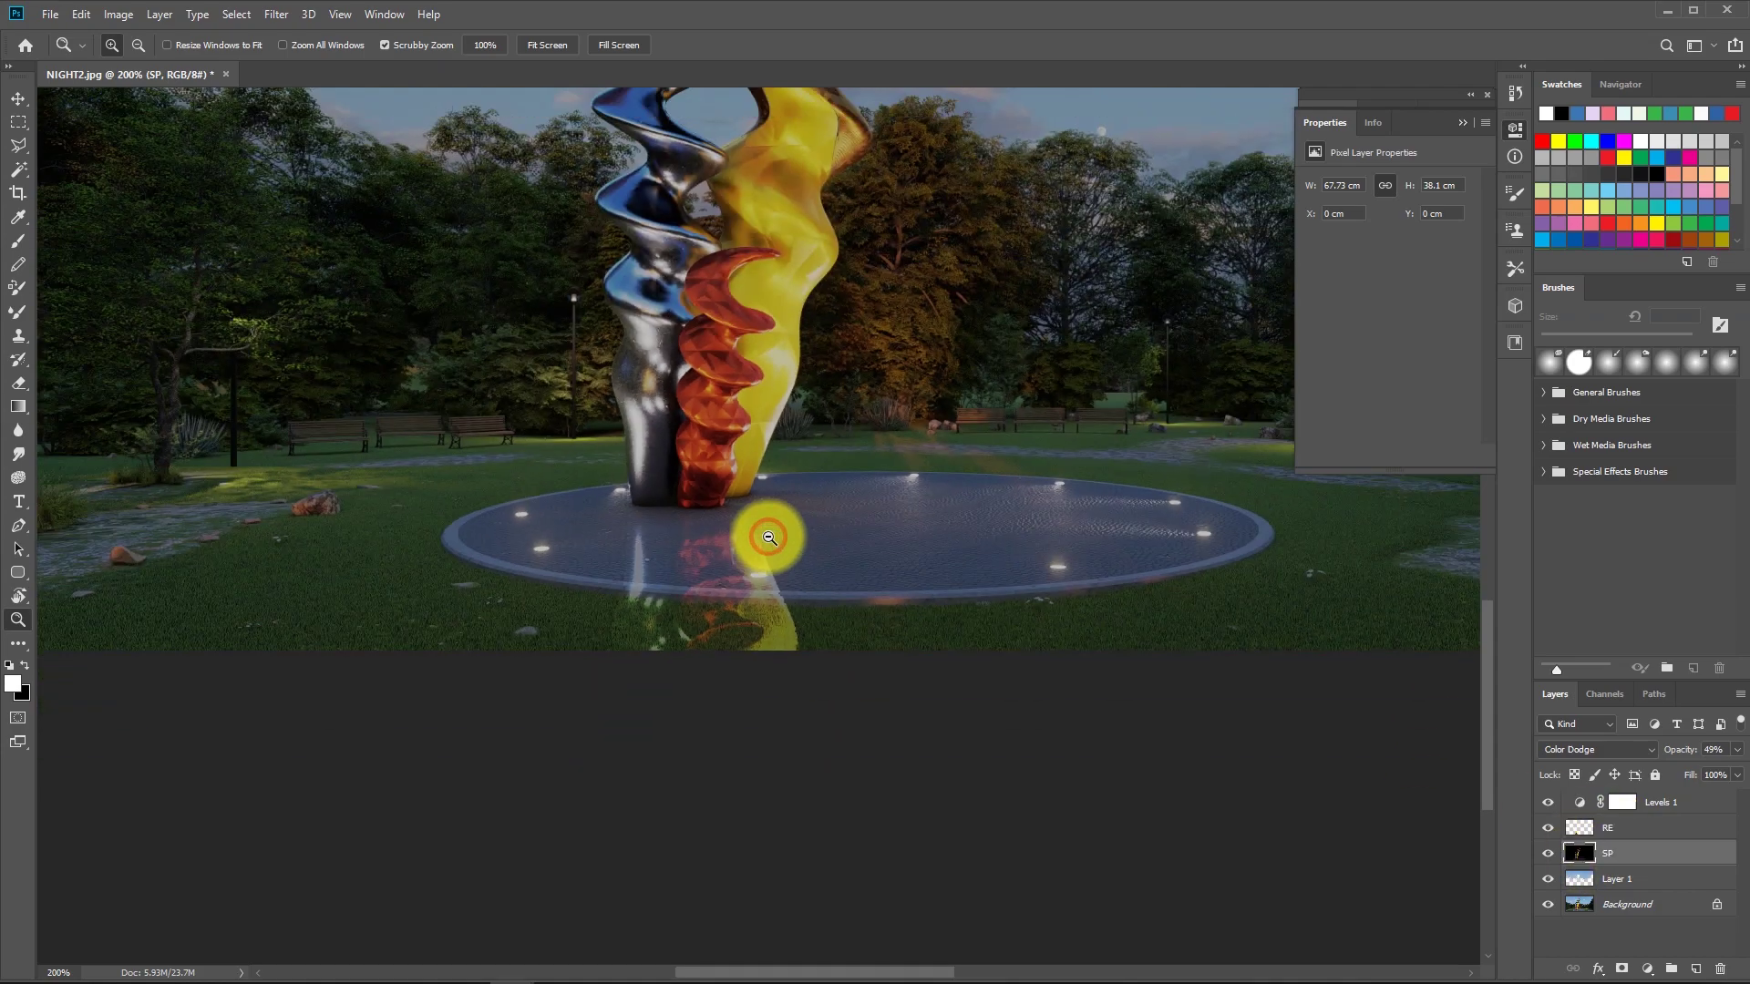
pyautogui.click(274, 15)
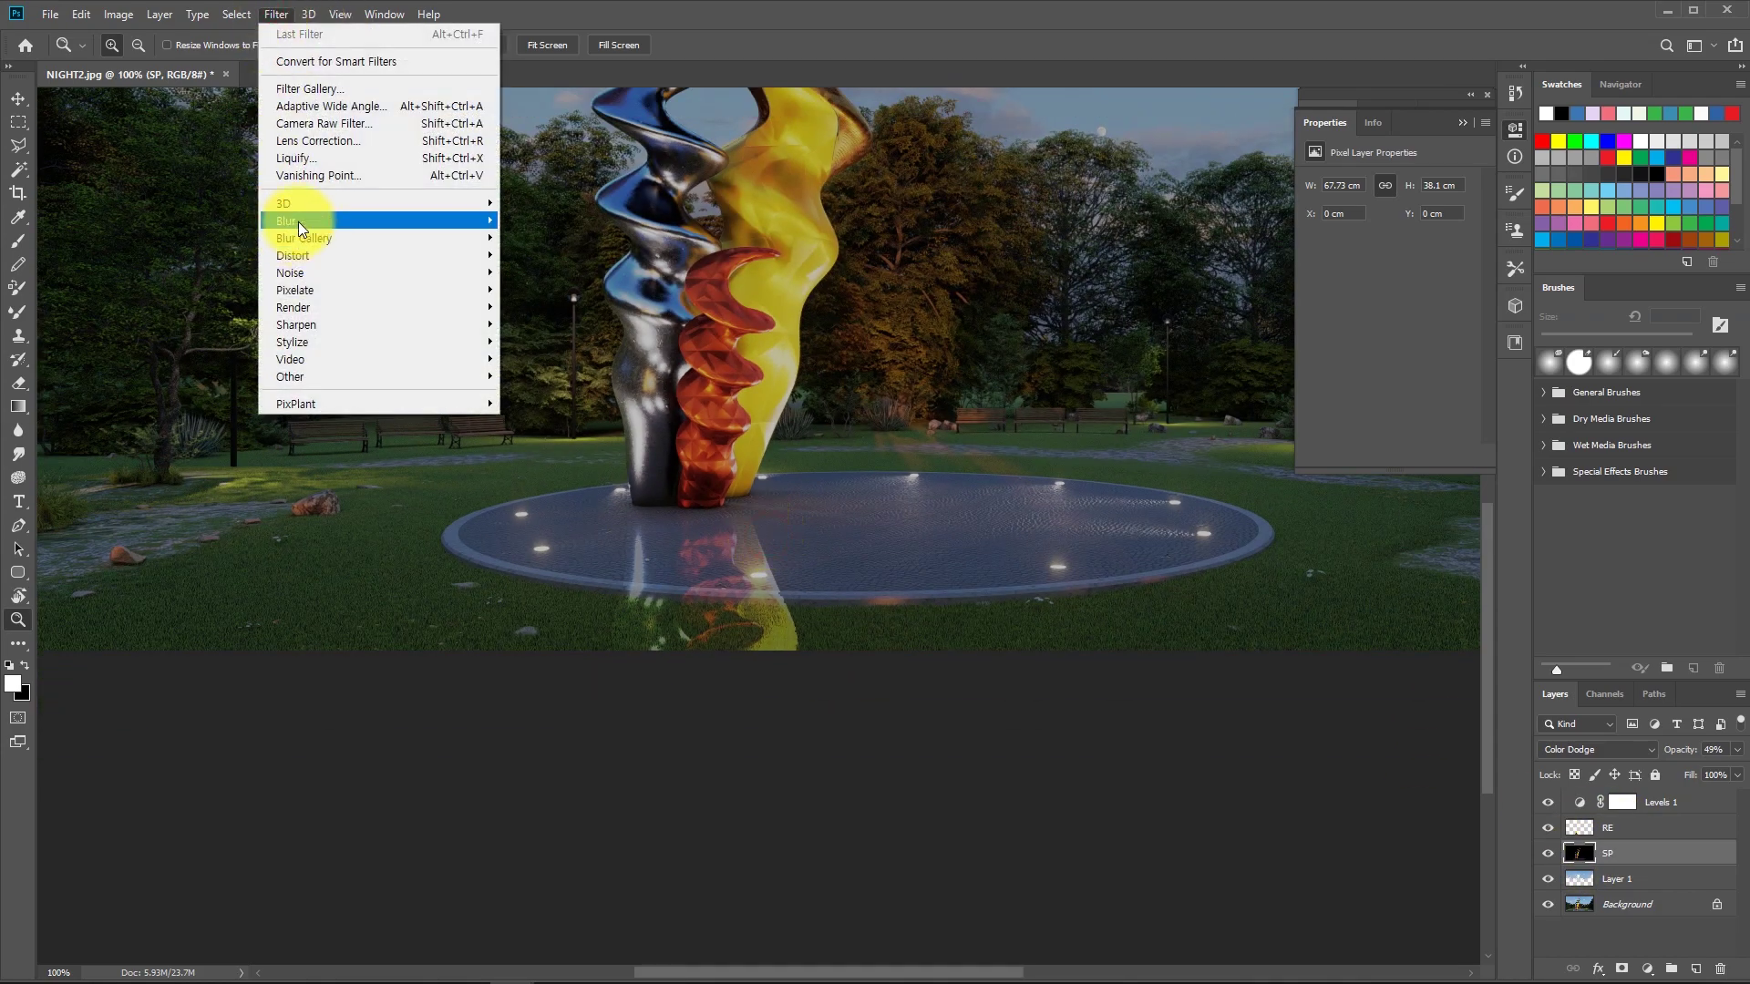
pyautogui.moveTo(298, 221)
pyautogui.click(527, 289)
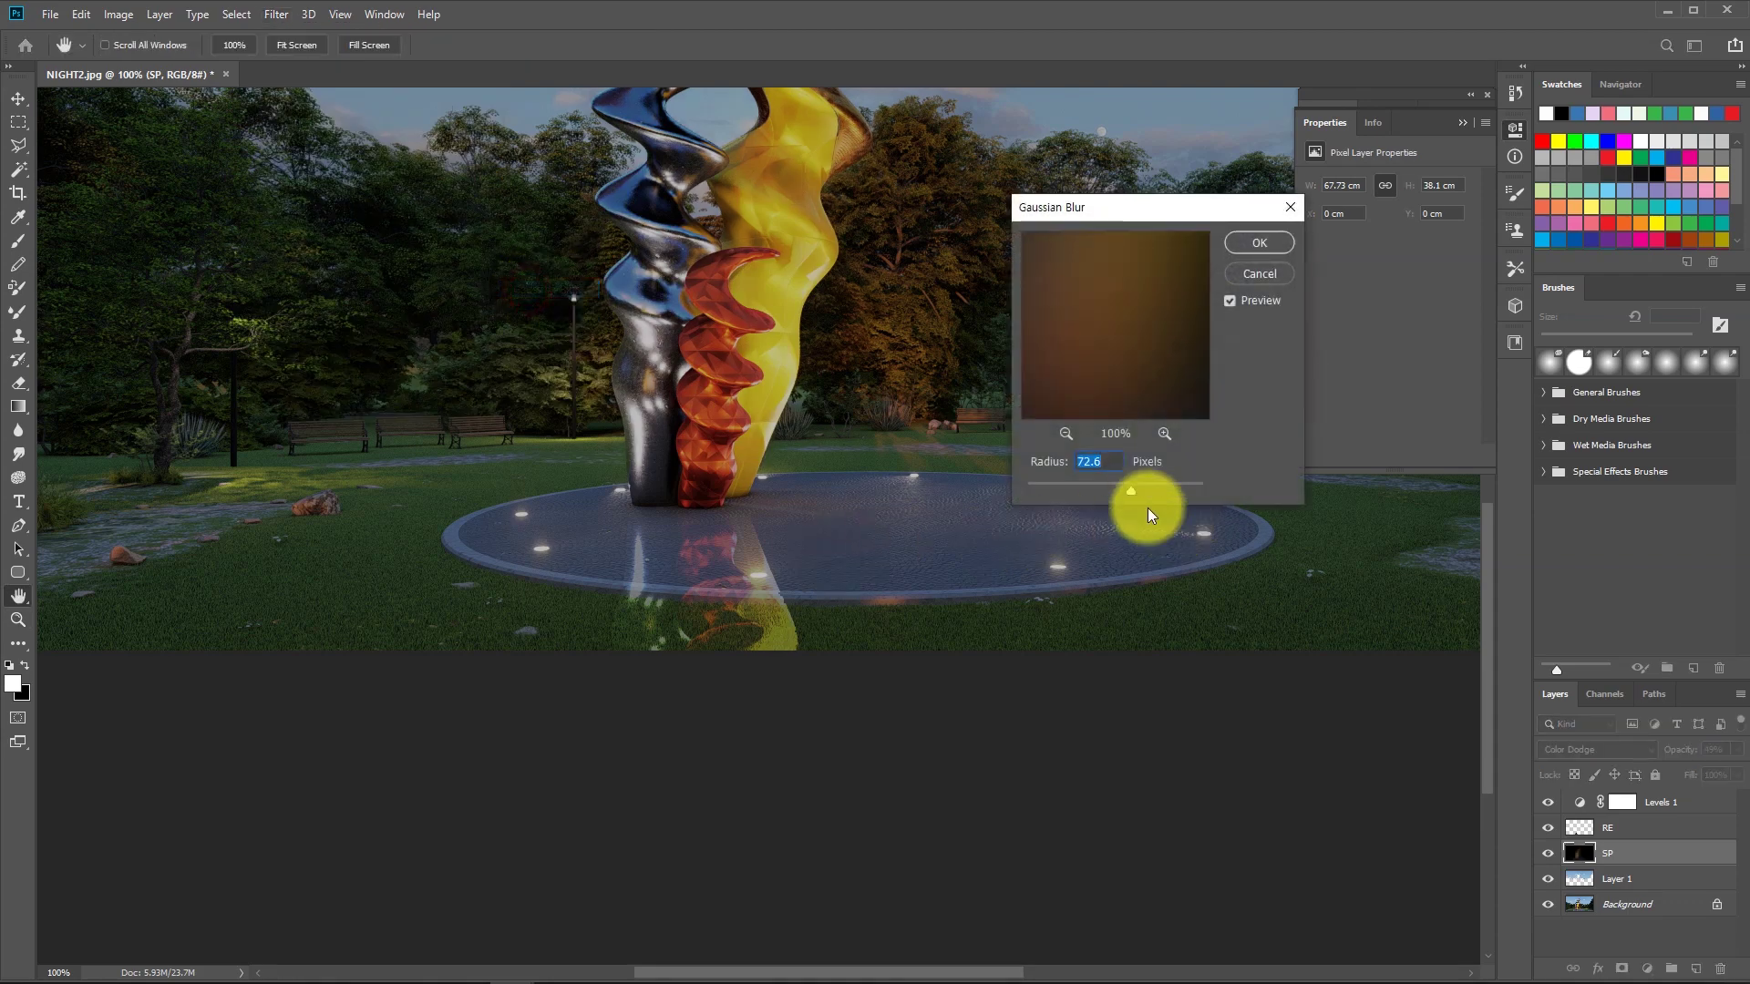
pyautogui.click(1277, 275)
# Apply a Gaussian Blur with a 1.2 pixel radius to the RE reflection layer.
pyautogui.click(1569, 831)
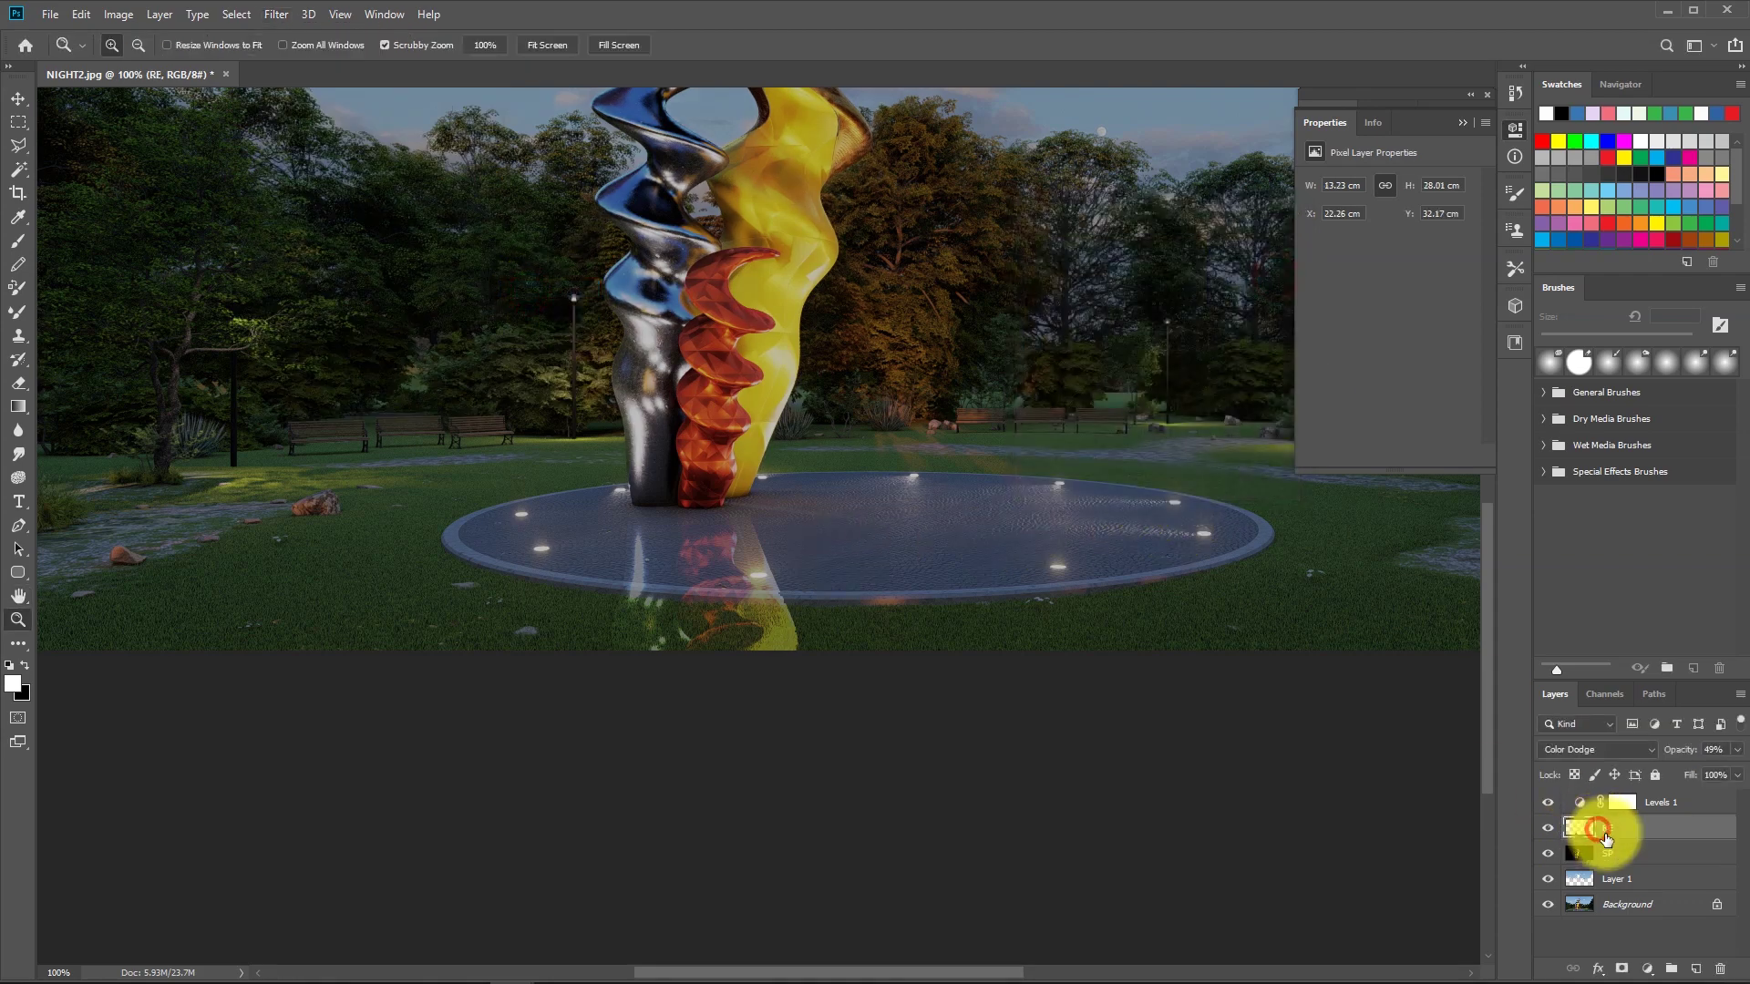
pyautogui.click(276, 15)
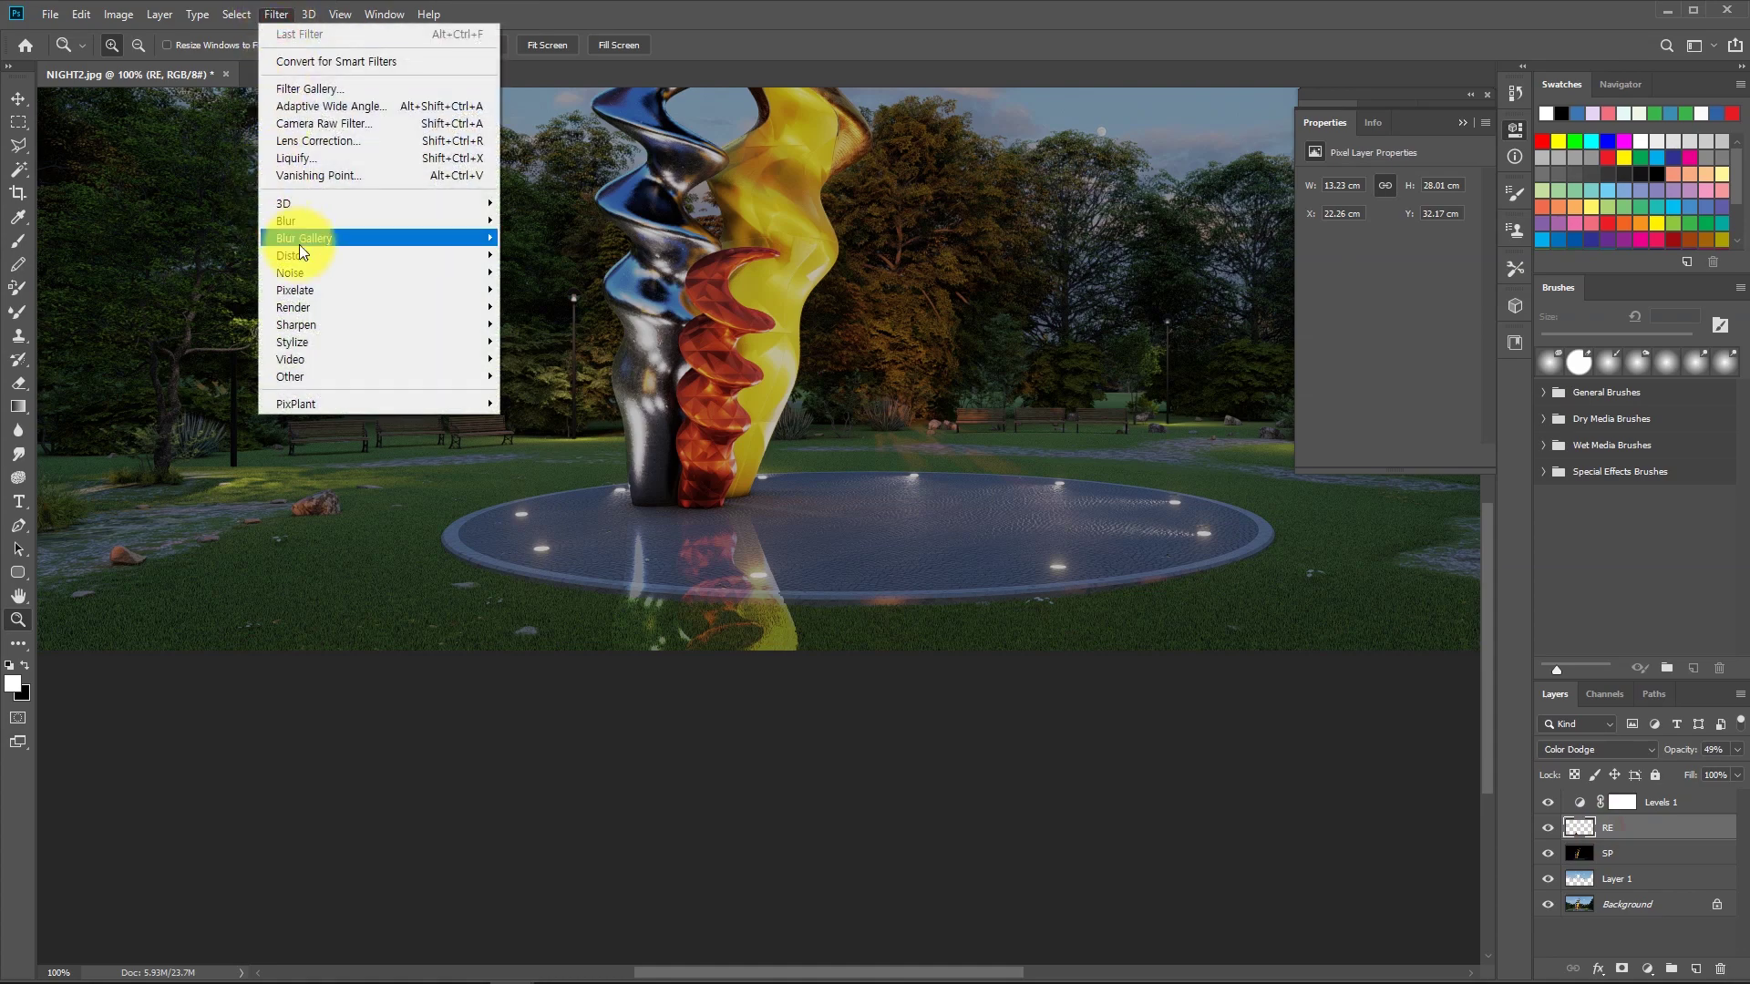
pyautogui.moveTo(302, 224)
pyautogui.click(524, 288)
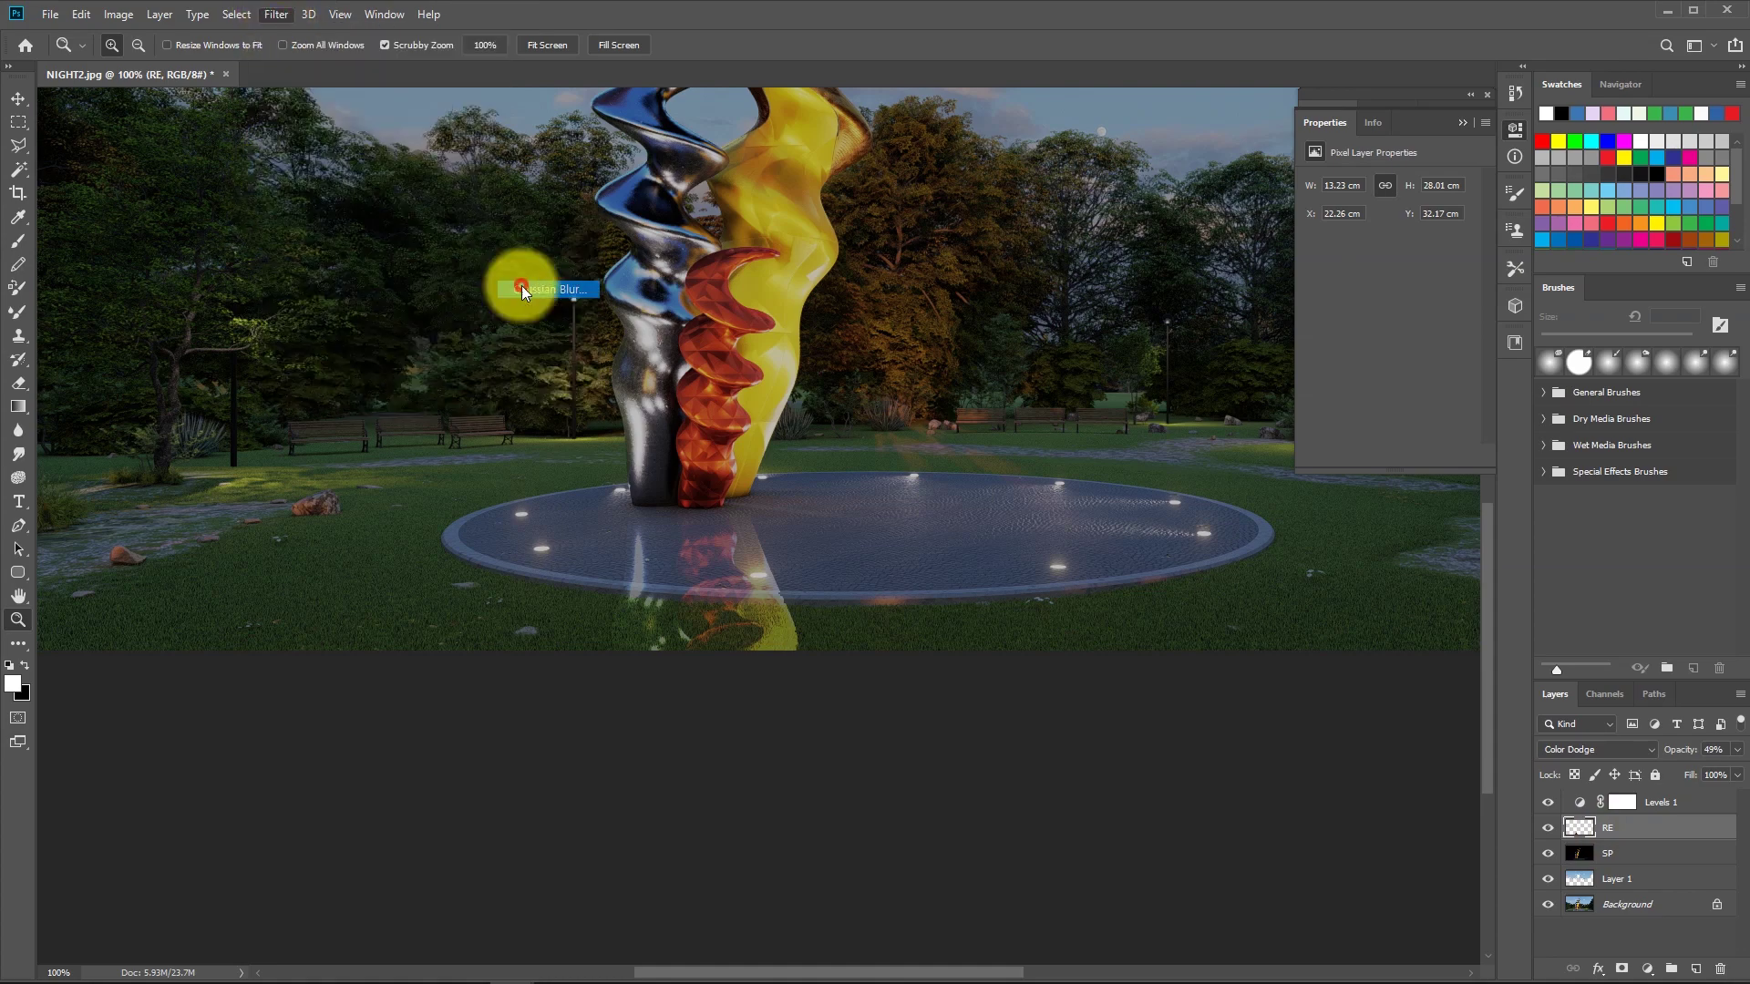
pyautogui.moveTo(1106, 492); pyautogui.dragTo(1036, 491)
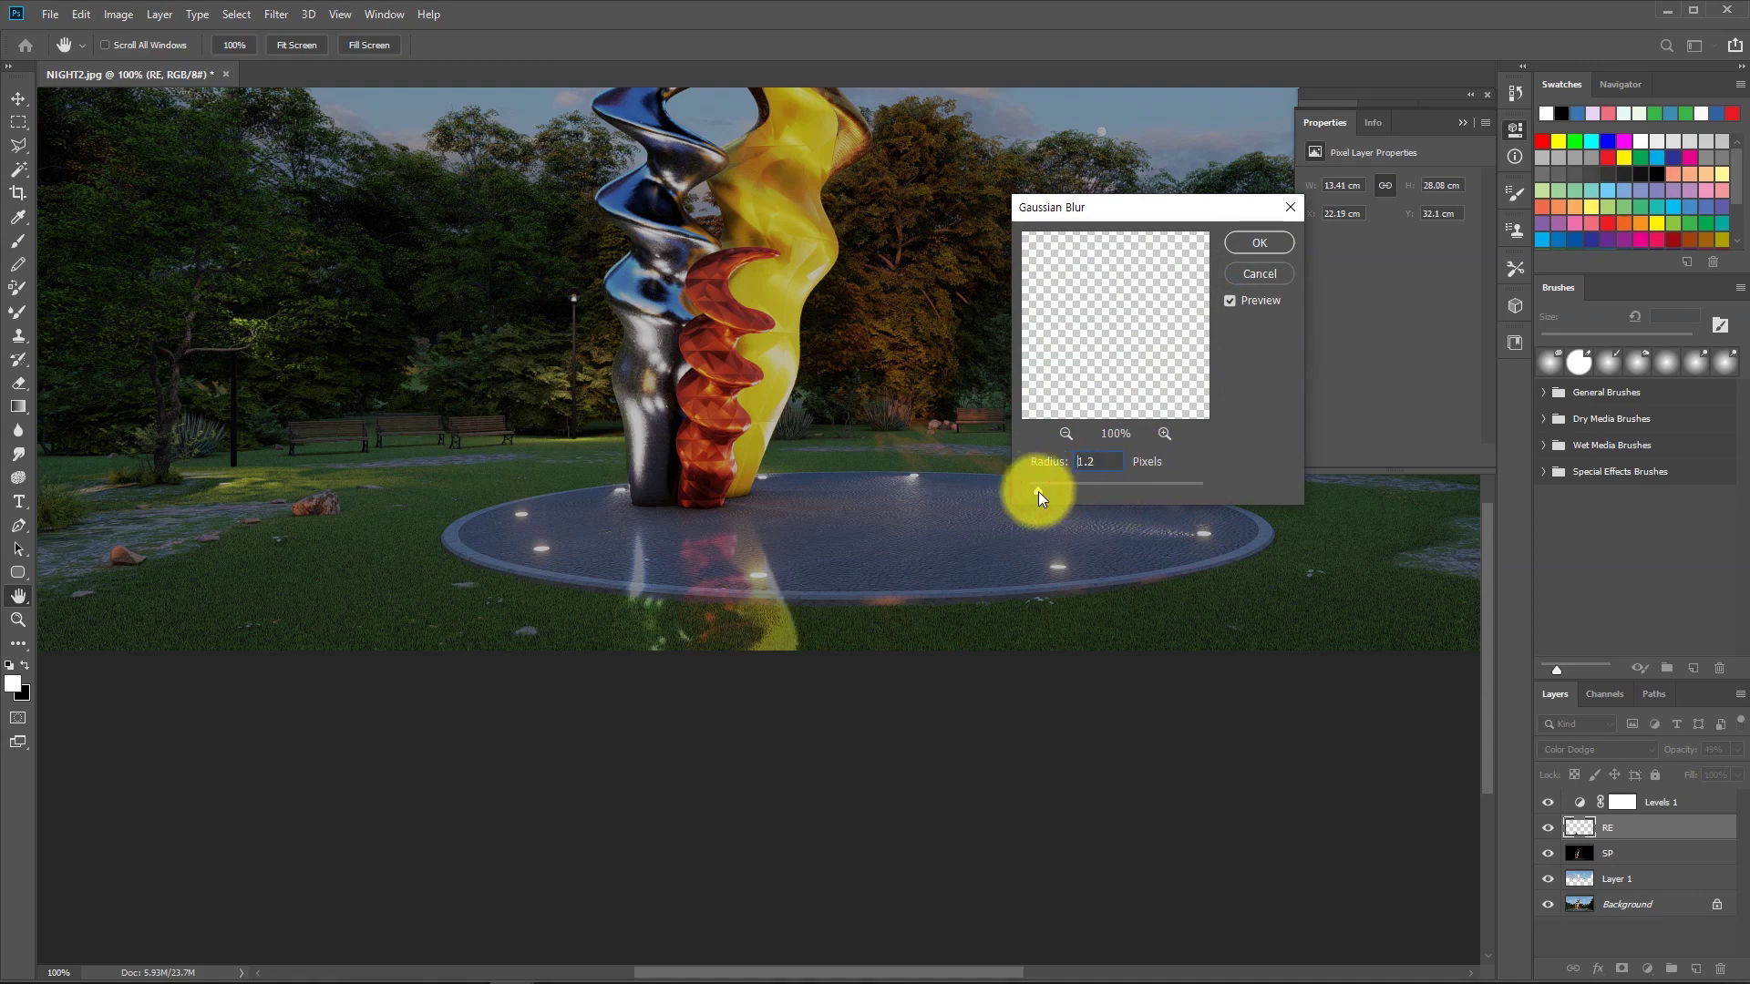
pyautogui.click(1256, 242)
# Erase the yellow and red reflection spilling onto the grass below the platform, reducing the Eraser size to 30 px.
pyautogui.press('z')
pyautogui.click(735, 627)
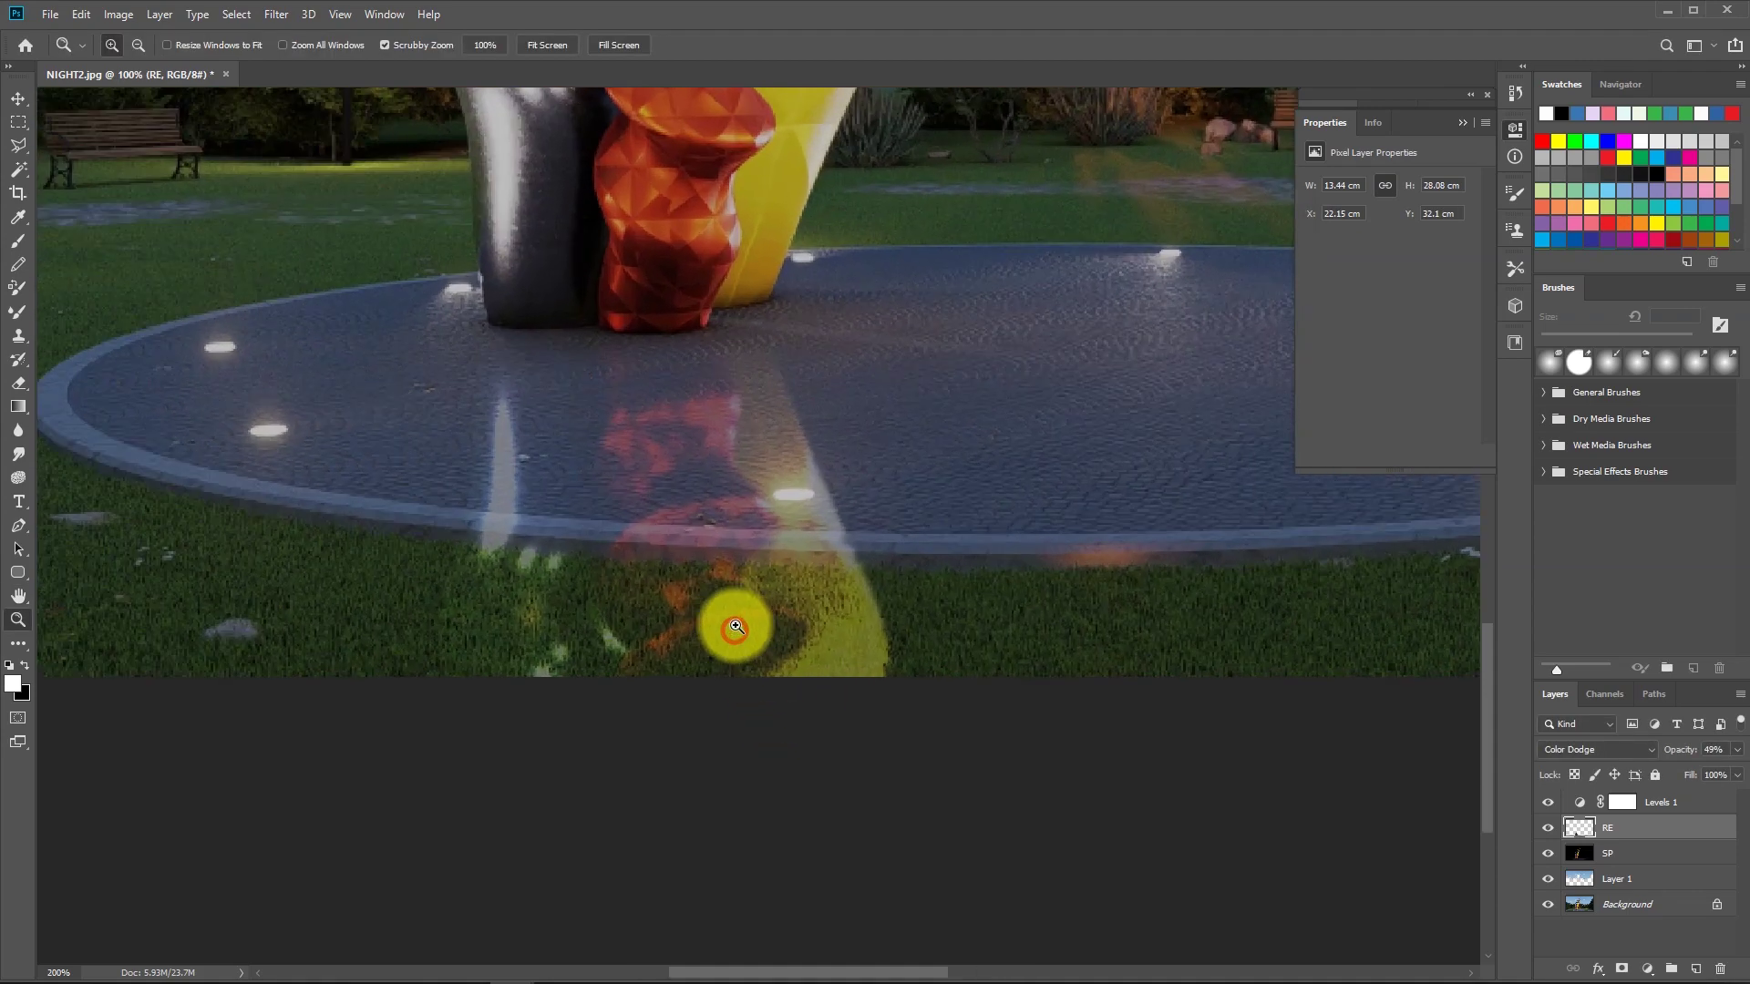
pyautogui.click(735, 627)
pyautogui.press('e')
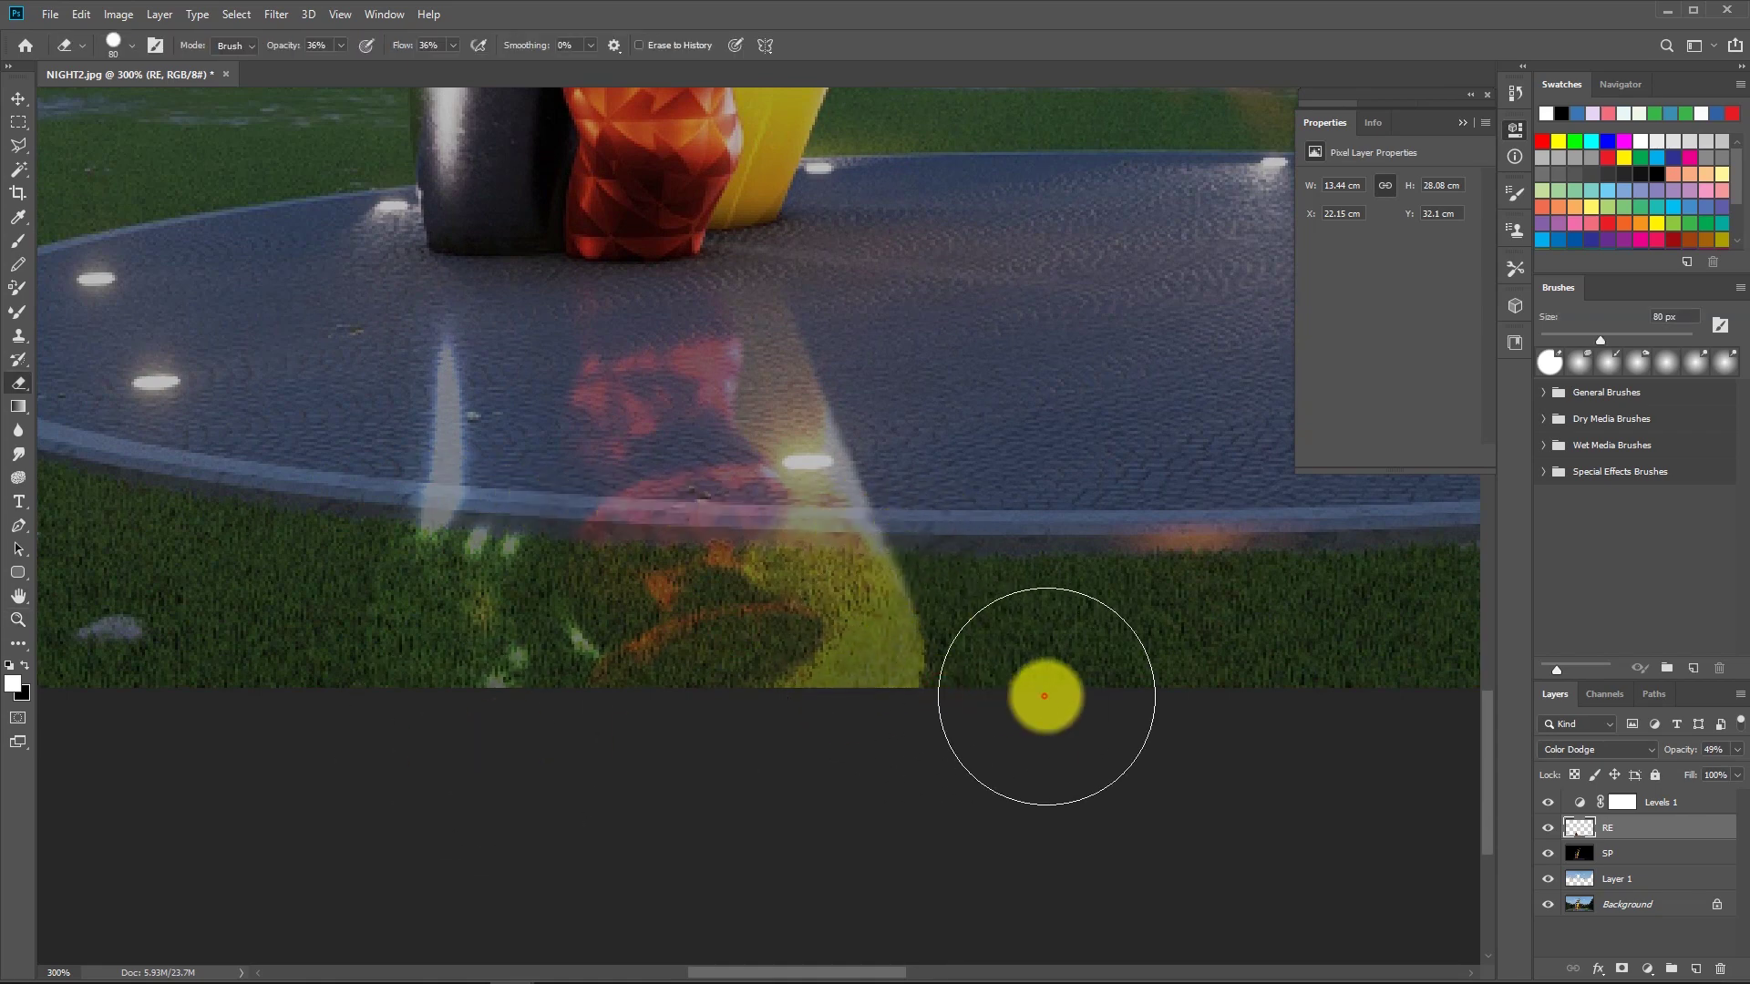
pyautogui.moveTo(1044, 696); pyautogui.dragTo(914, 656)
pyautogui.press('[')
pyautogui.press('[')
pyautogui.press('[')
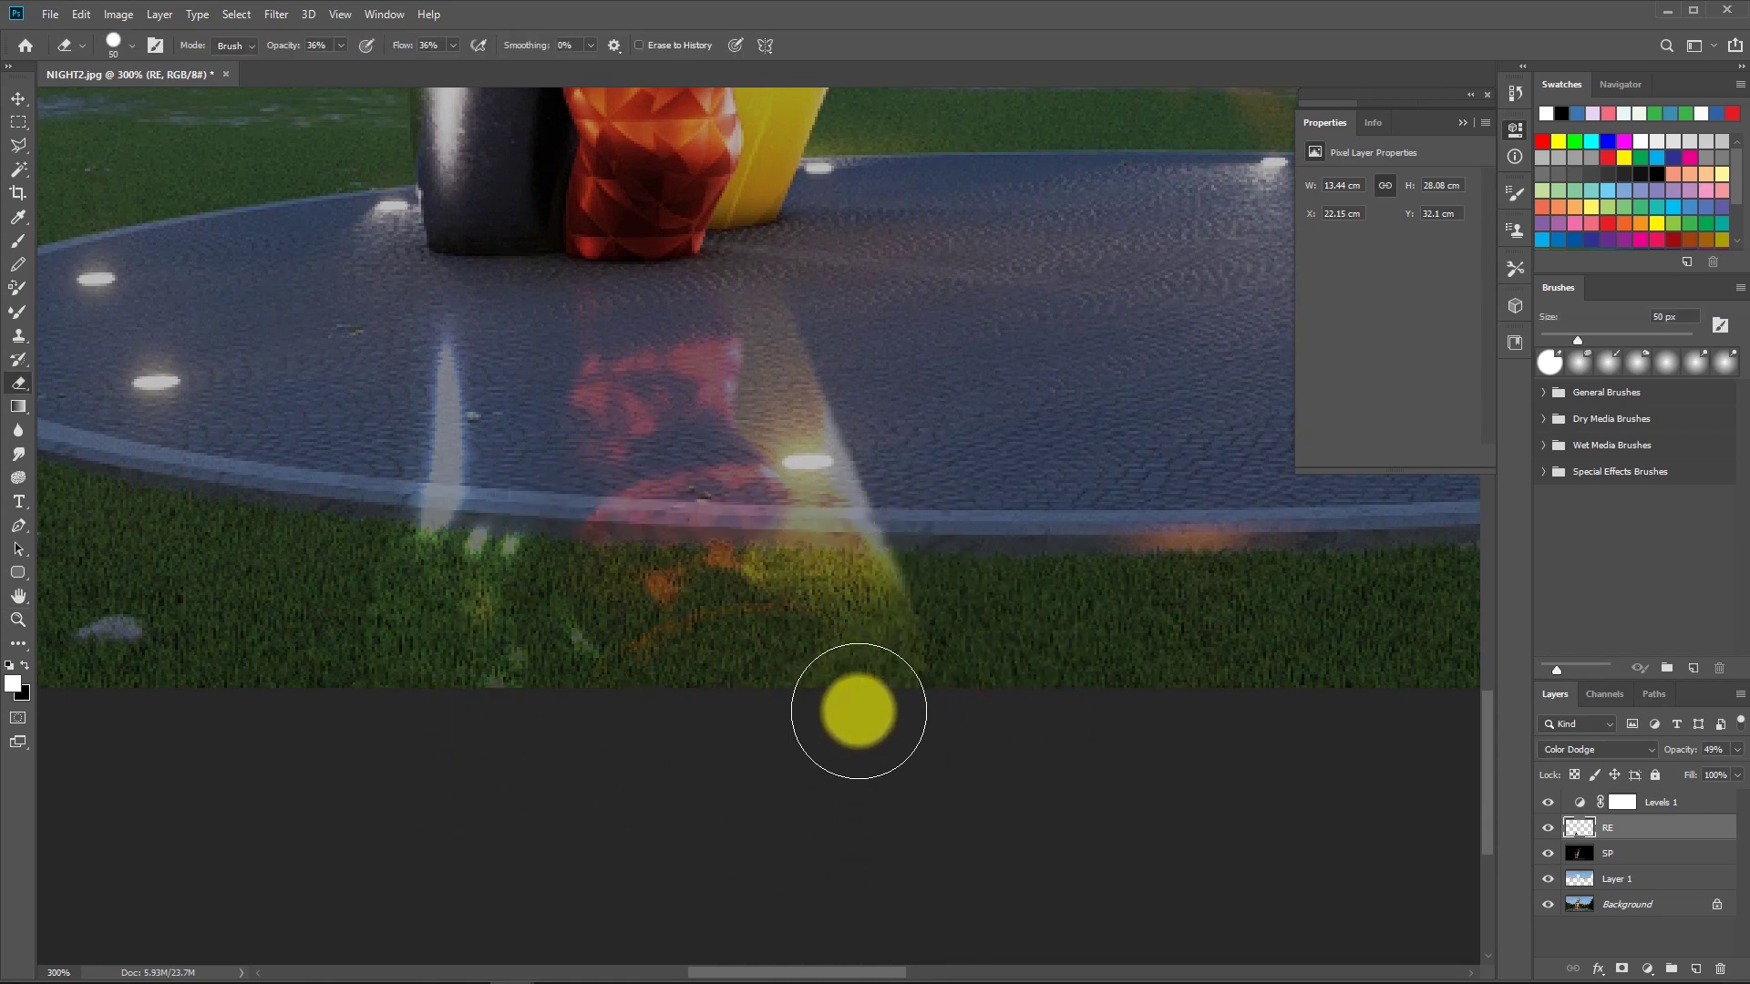
pyautogui.press('[')
pyautogui.press('[')
pyautogui.moveTo(781, 657)
pyautogui.mouseDown()
pyautogui.moveTo(1086, 543)
pyautogui.moveTo(919, 577)
pyautogui.moveTo(951, 557)
pyautogui.moveTo(749, 553)
pyautogui.moveTo(846, 555)
pyautogui.mouseUp()
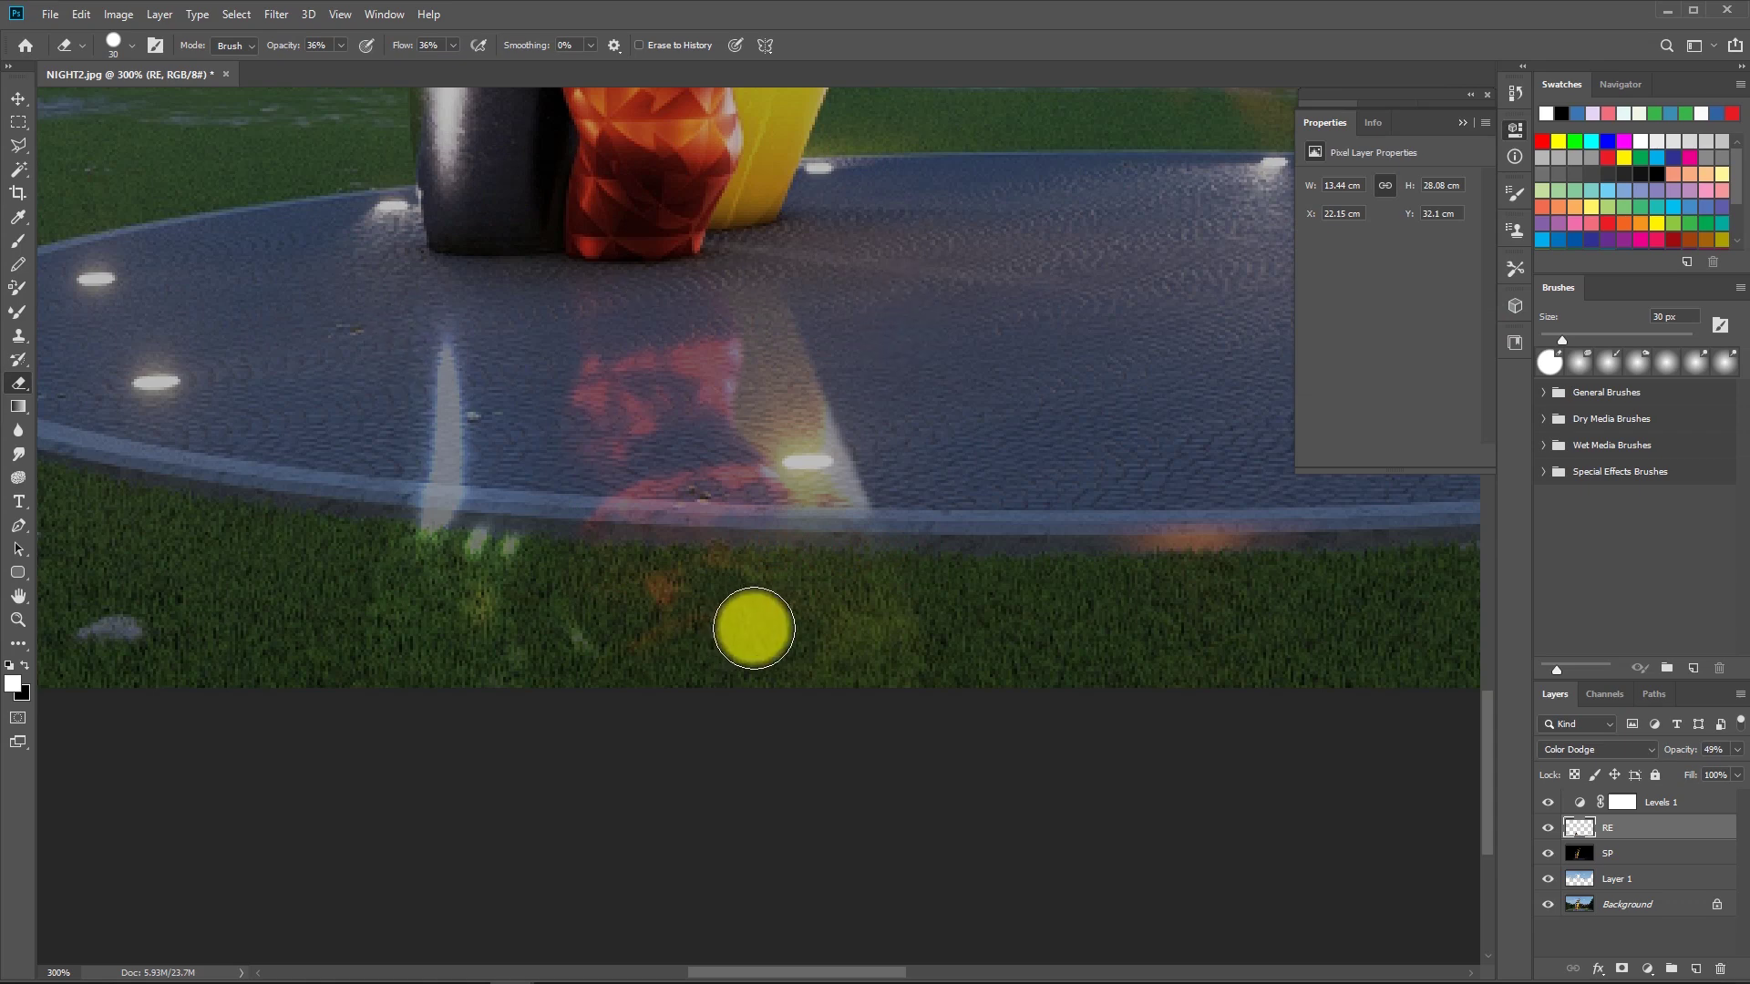
# Erase the remaining faint reflection traces from the grass along the platform's front rim with the 30 px Eraser.
pyautogui.moveTo(387, 511)
pyautogui.mouseDown()
pyautogui.moveTo(558, 520)
pyautogui.moveTo(592, 569)
pyautogui.mouseUp()
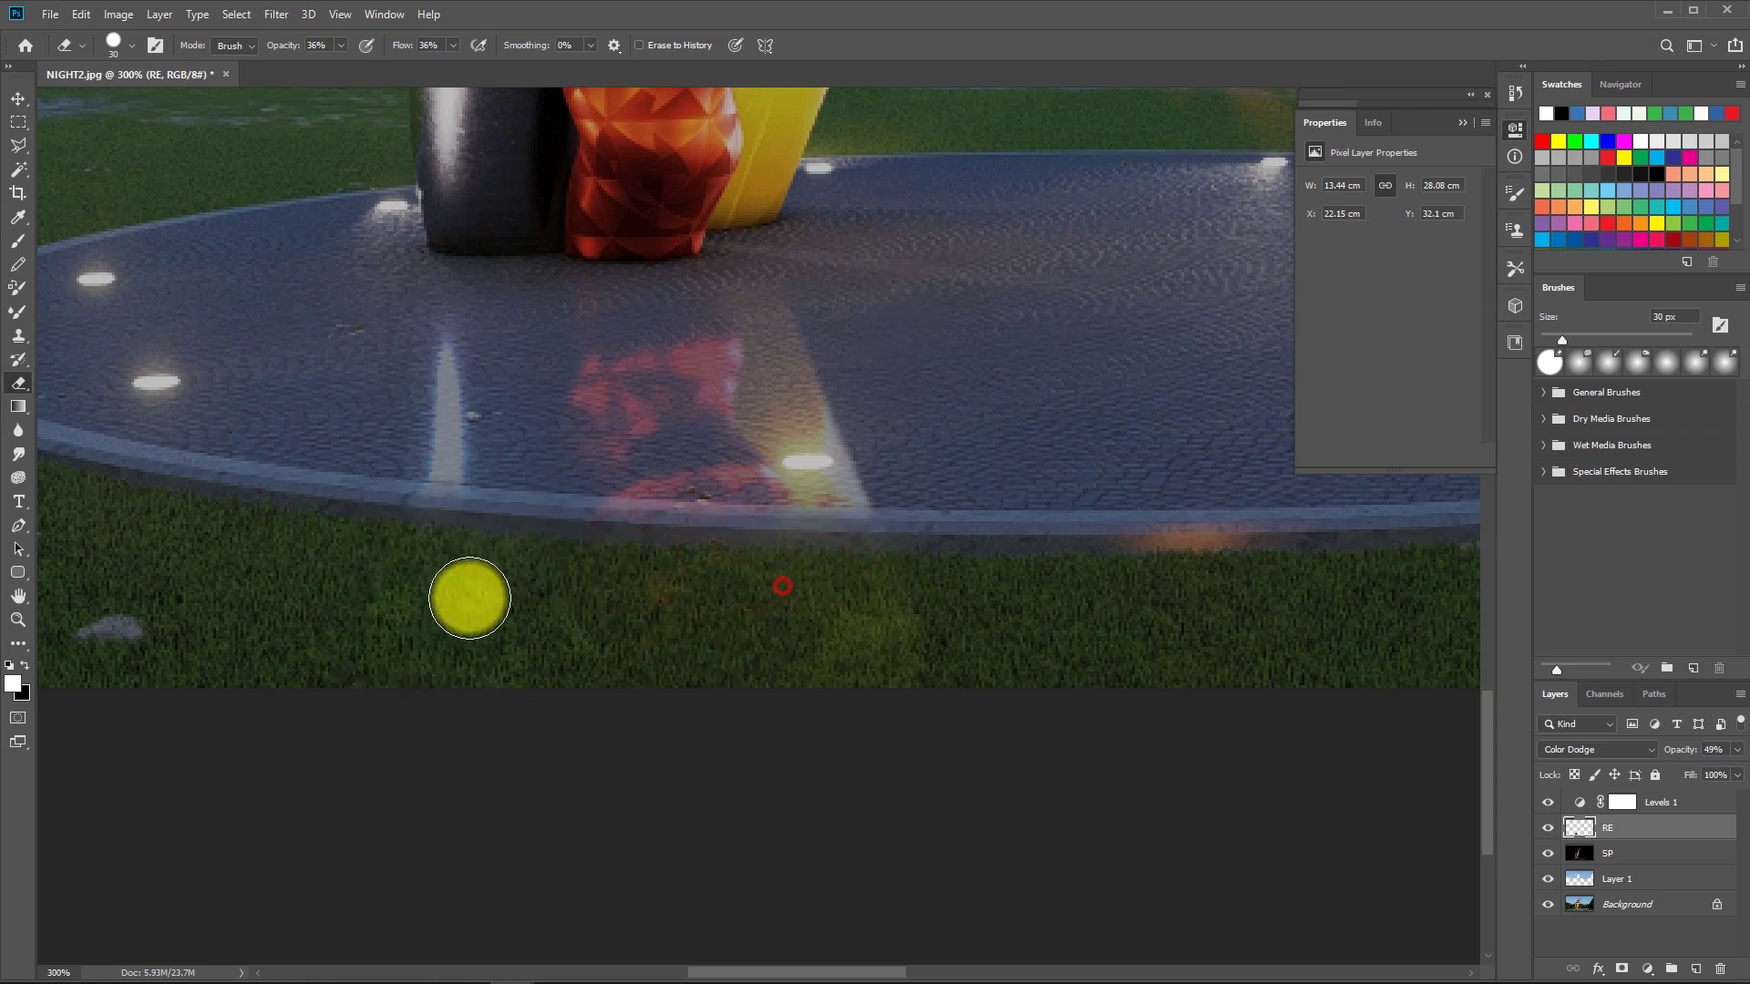
pyautogui.moveTo(663, 654); pyautogui.dragTo(981, 609)
pyautogui.moveTo(726, 663)
pyautogui.mouseDown()
pyautogui.moveTo(1009, 574)
pyautogui.moveTo(1218, 547)
pyautogui.mouseUp()
pyautogui.moveTo(1084, 558); pyautogui.dragTo(1167, 558)
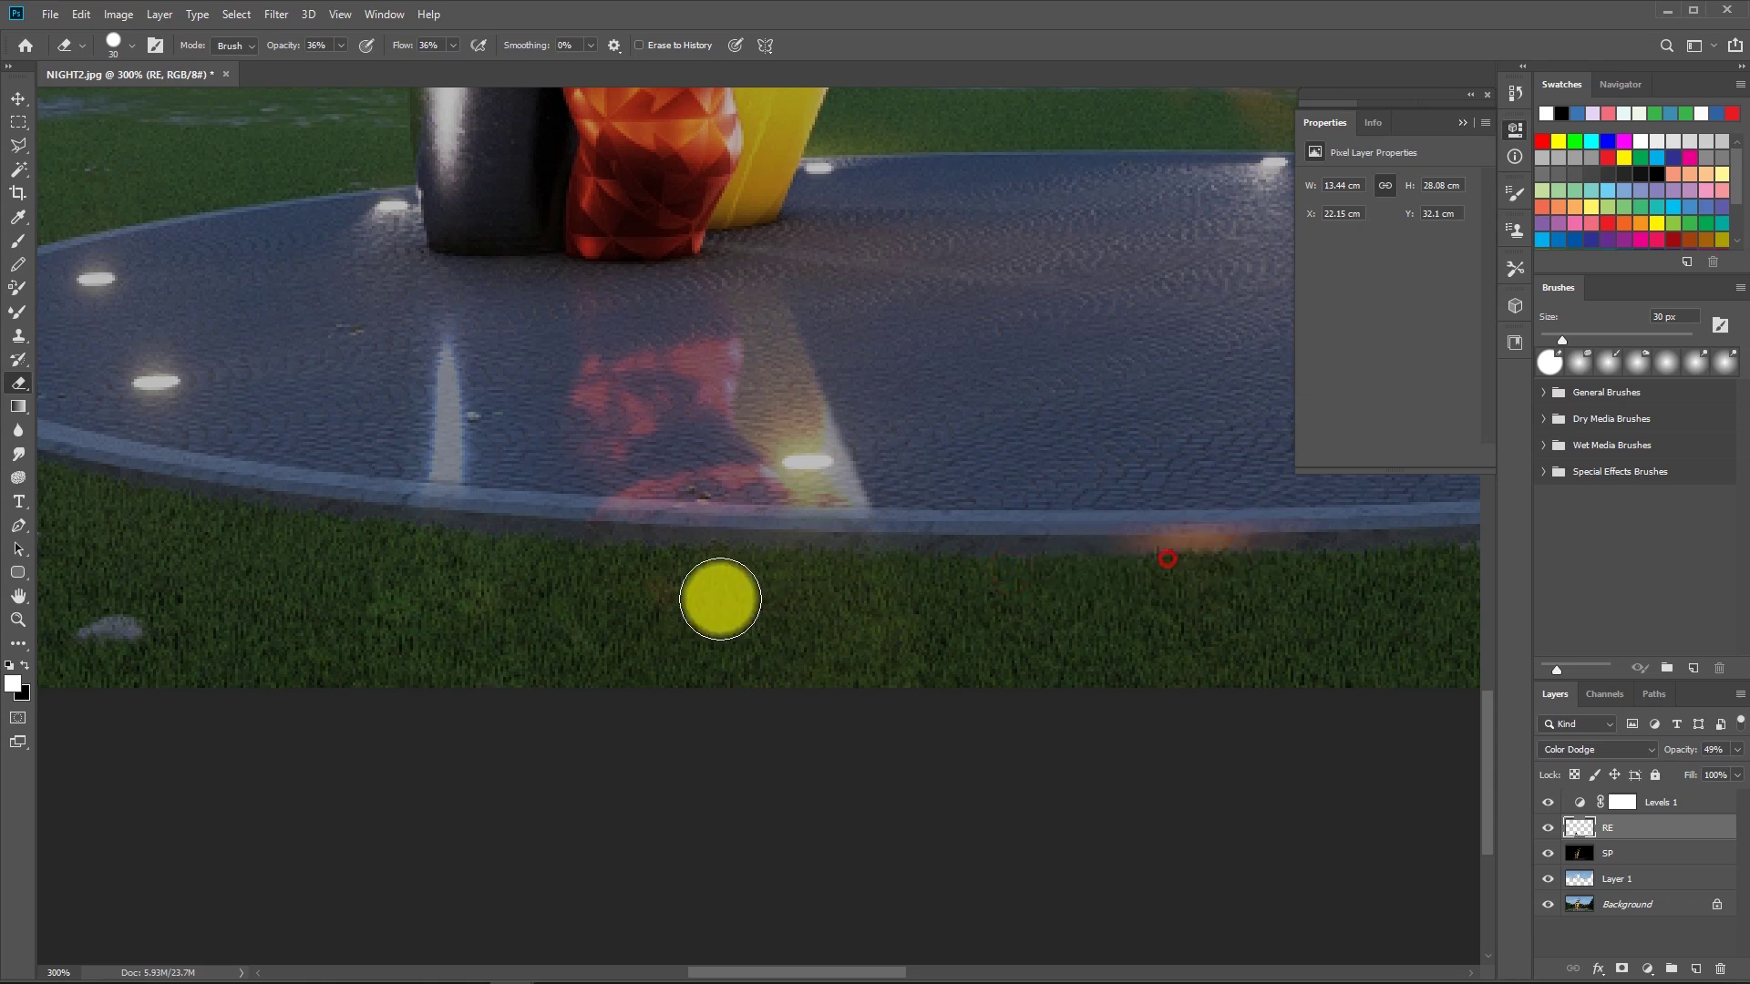
pyautogui.moveTo(641, 627); pyautogui.dragTo(968, 597)
pyautogui.moveTo(351, 601); pyautogui.dragTo(559, 582)
pyautogui.moveTo(301, 582); pyautogui.dragTo(540, 581)
pyautogui.moveTo(253, 589); pyautogui.dragTo(753, 574)
pyautogui.moveTo(583, 611); pyautogui.dragTo(1088, 598)
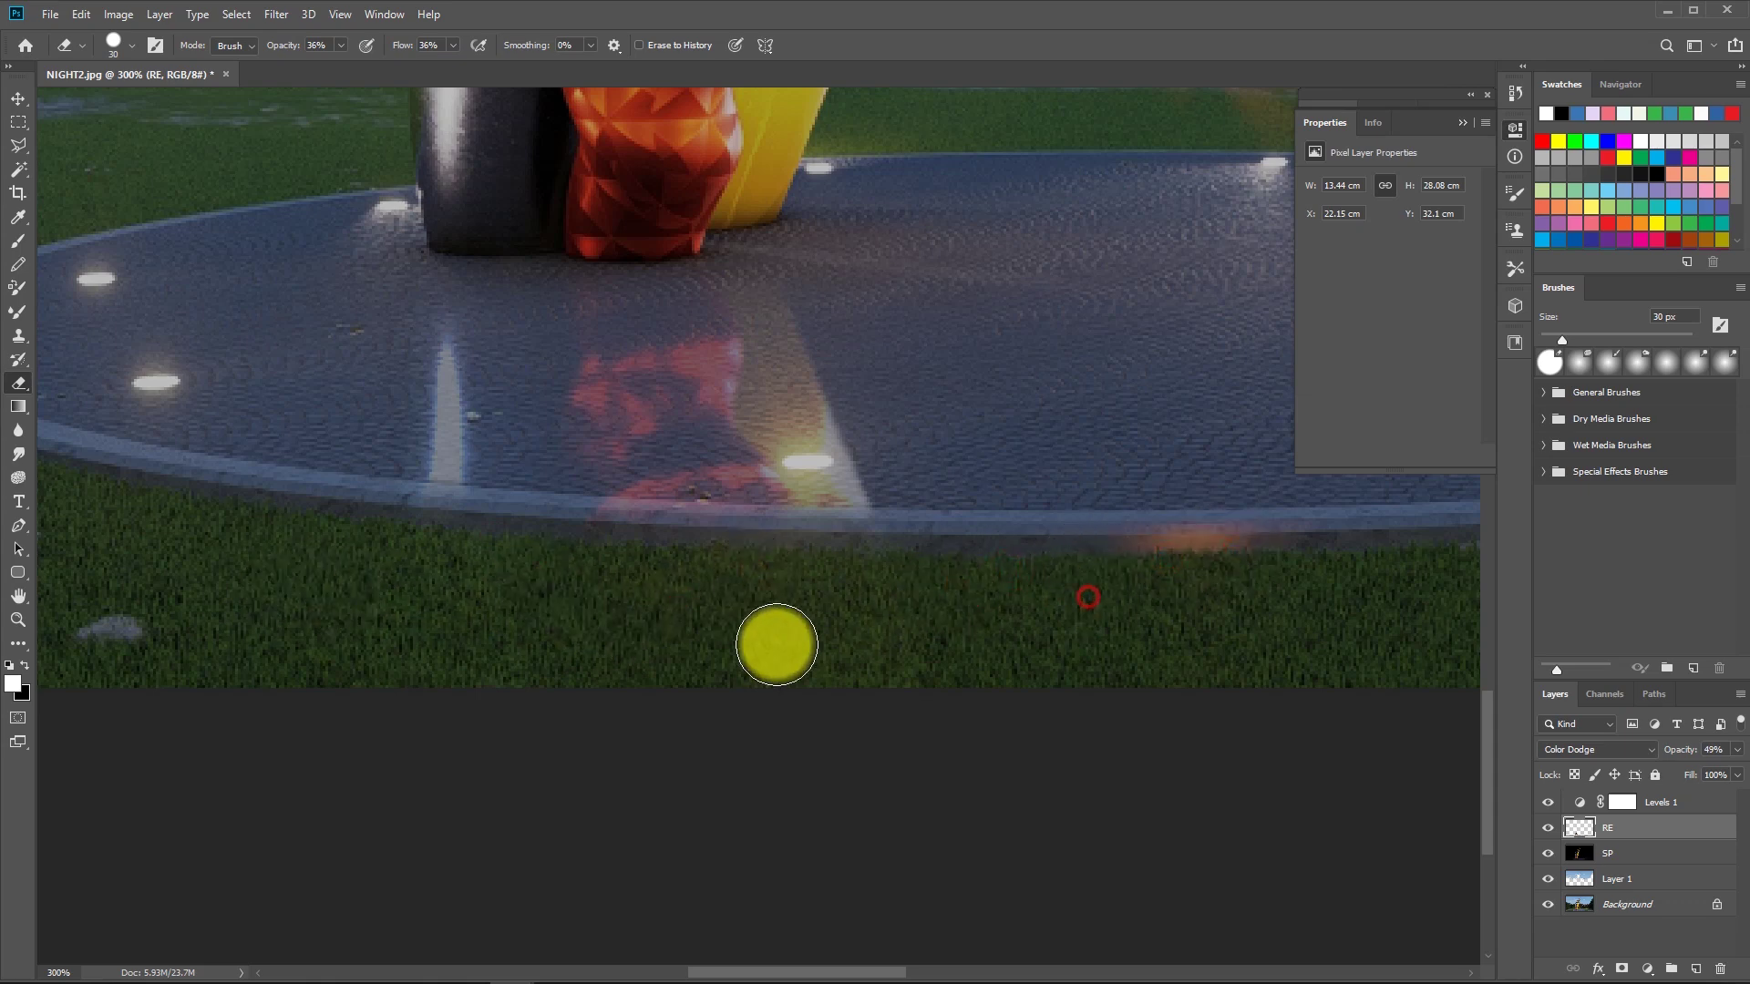
pyautogui.moveTo(492, 587); pyautogui.dragTo(453, 575)
pyautogui.moveTo(314, 557)
pyautogui.mouseDown()
pyautogui.moveTo(713, 621)
pyautogui.moveTo(828, 672)
pyautogui.mouseUp()
# Set the RE layer's blend mode to Screen and compare the image with and without the reflection.
pyautogui.press('z')
pyautogui.keyDown('alt'); pyautogui.click(891, 598); pyautogui.keyUp('alt')
pyautogui.keyDown('alt'); pyautogui.click(899, 592); pyautogui.keyUp('alt')
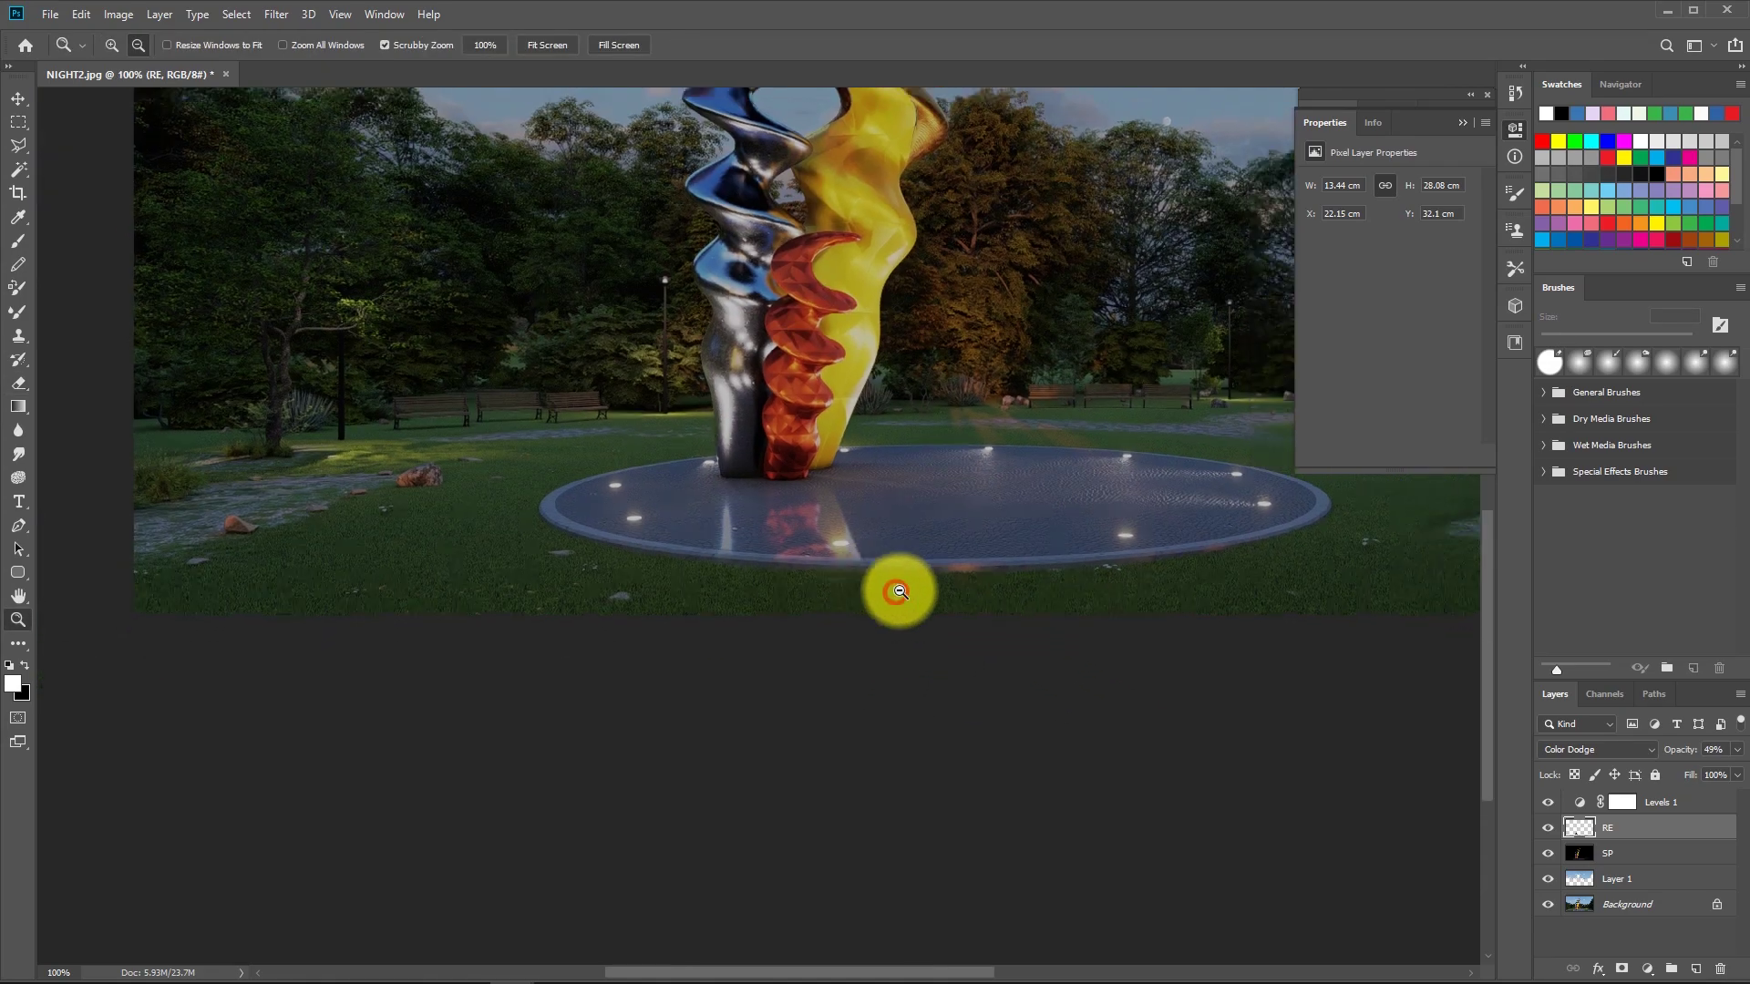
pyautogui.keyDown('alt'); pyautogui.click(900, 592); pyautogui.keyUp('alt')
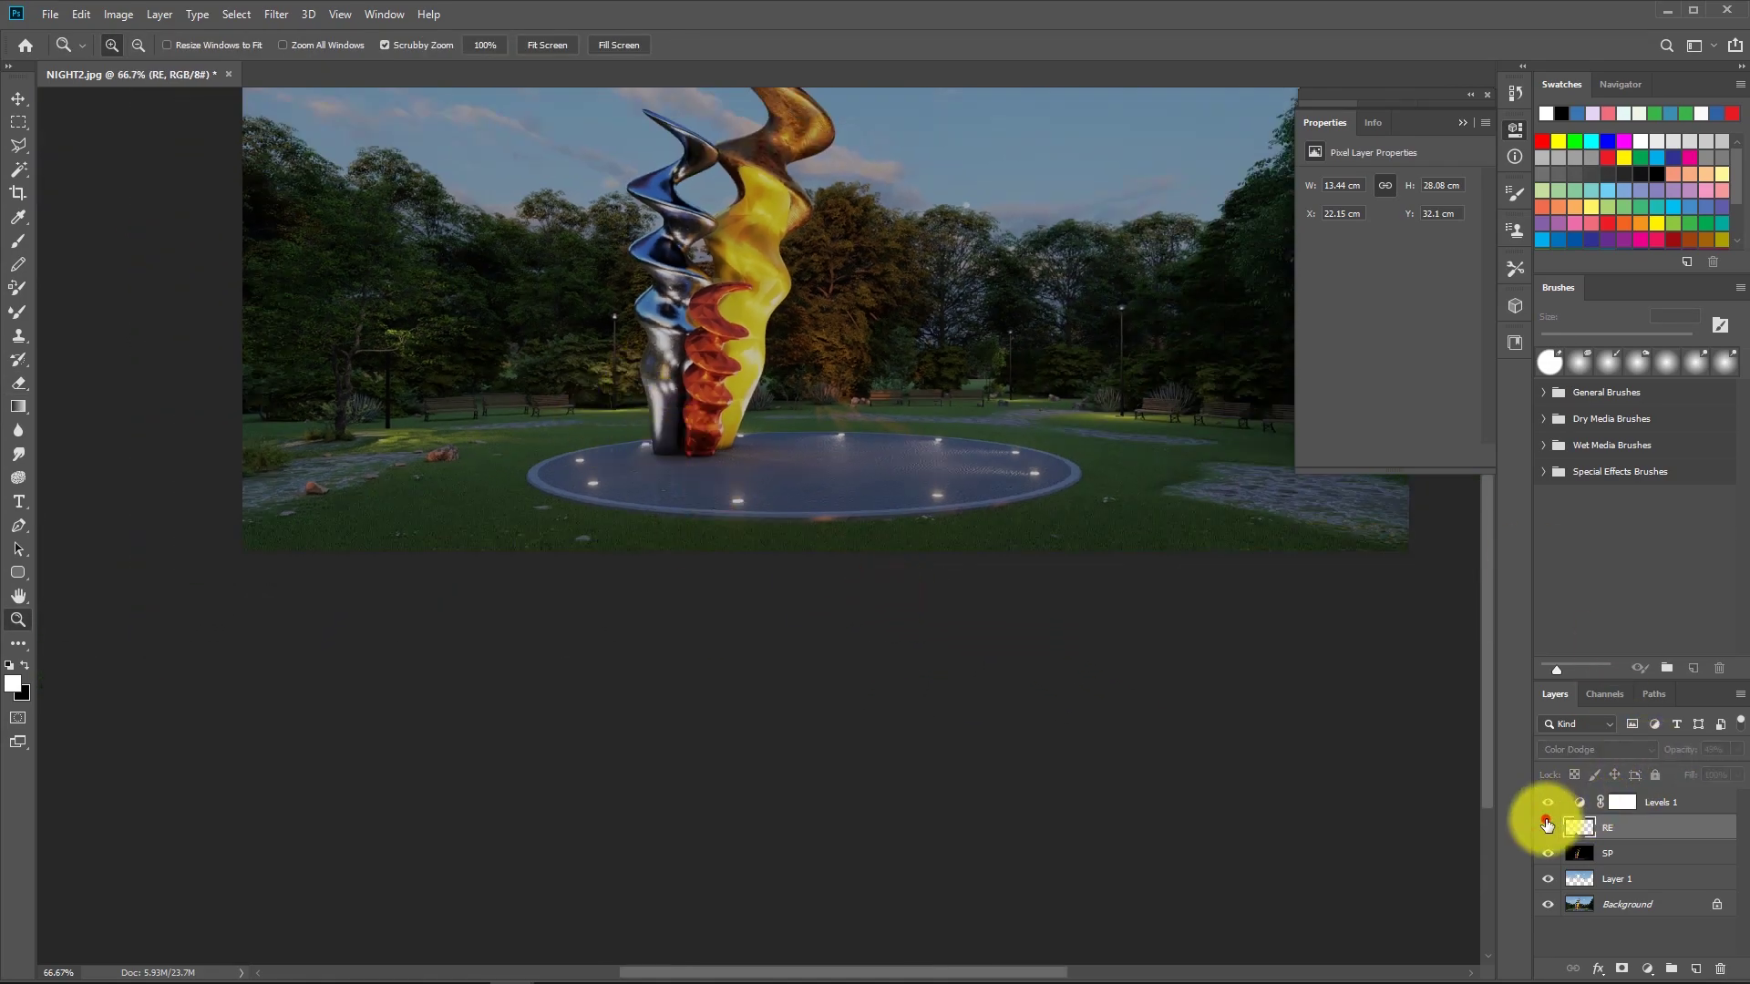
pyautogui.click(1600, 750)
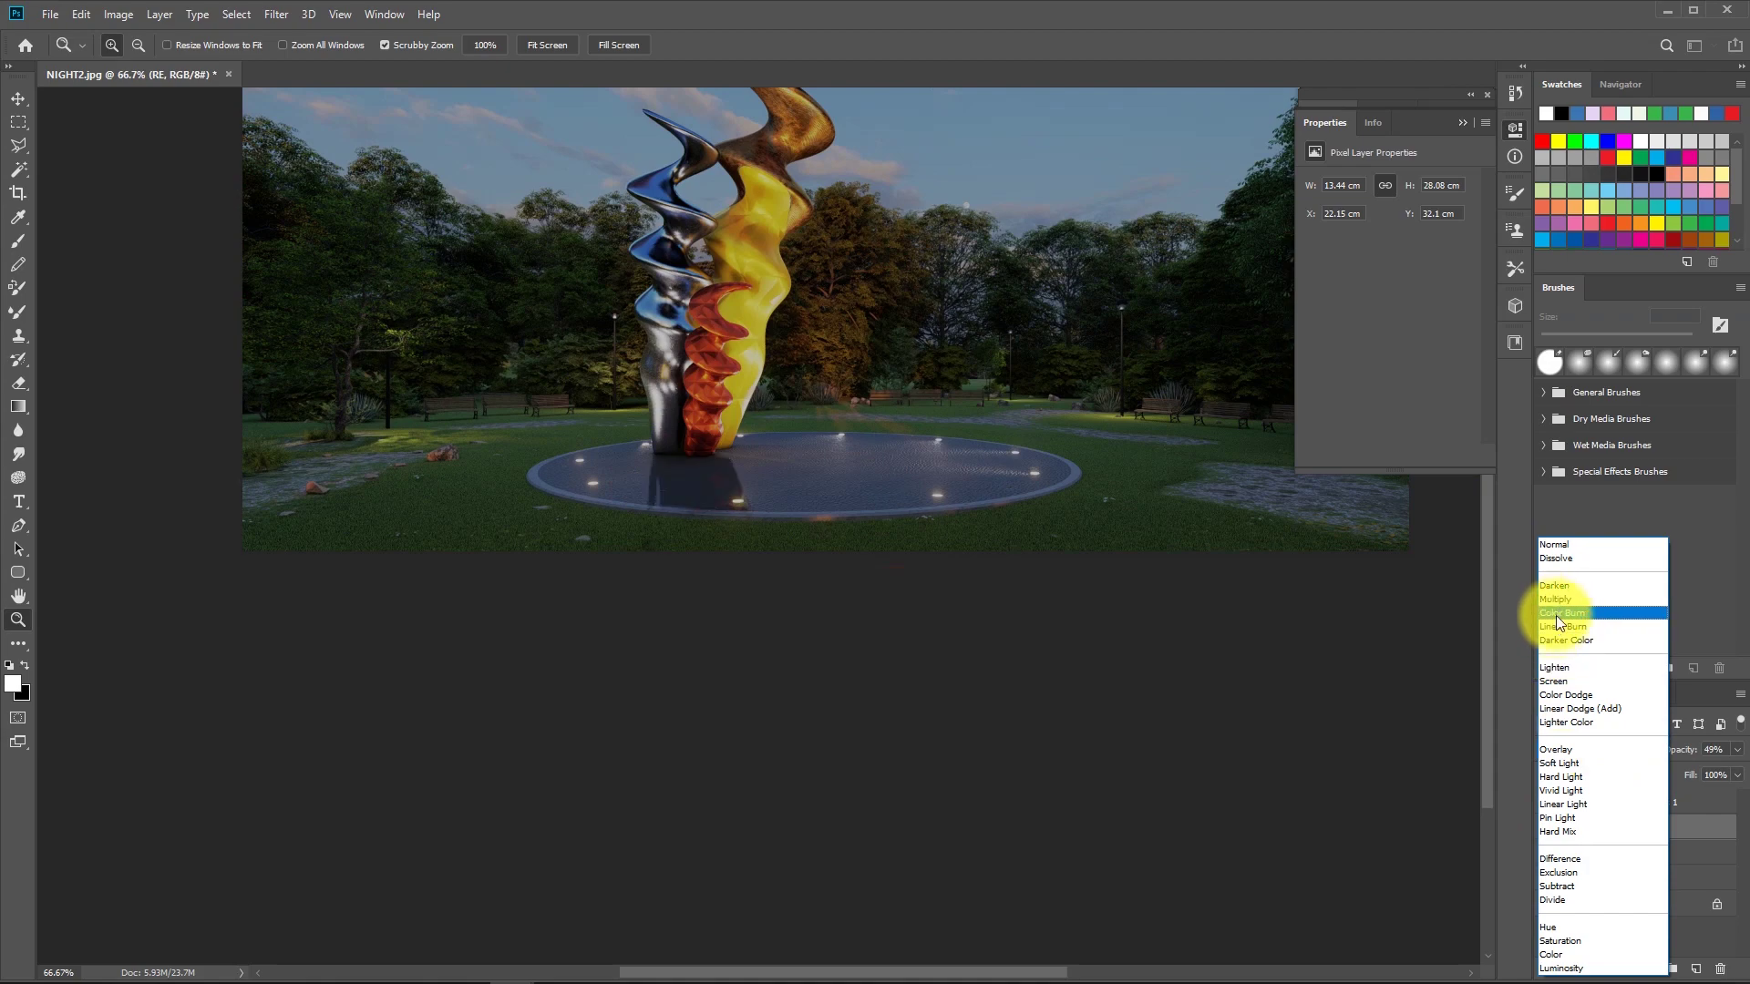
pyautogui.click(1555, 681)
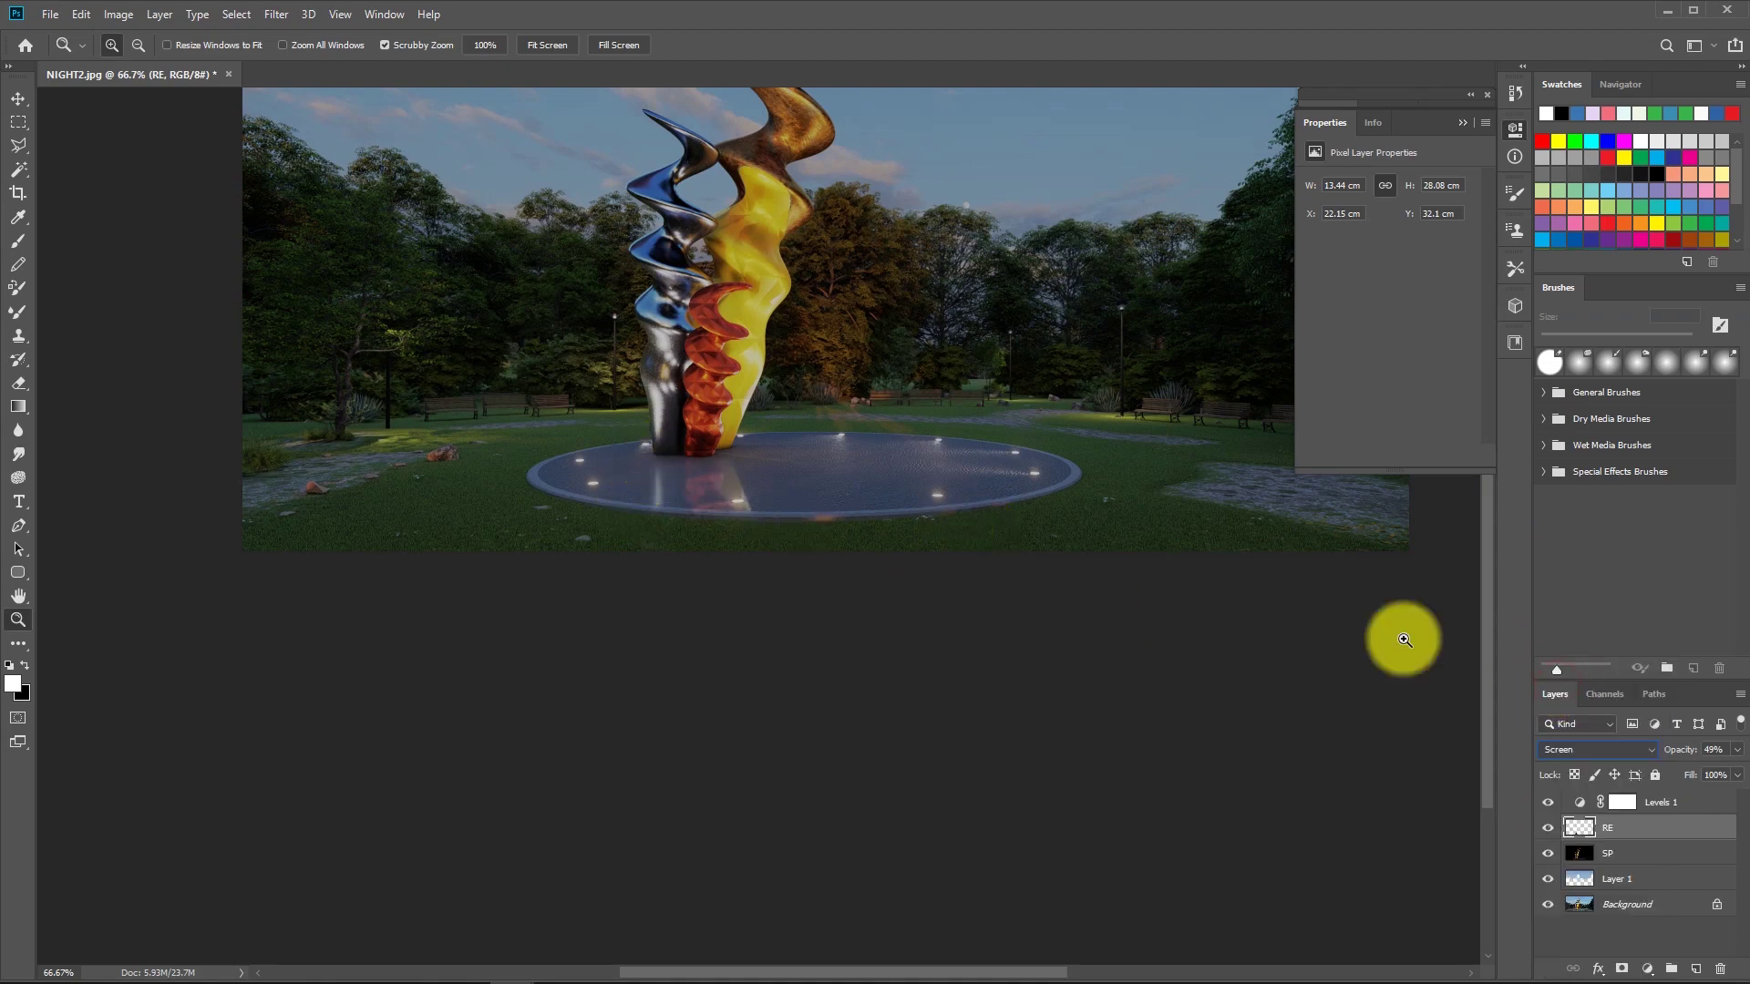
pyautogui.click(1548, 828)
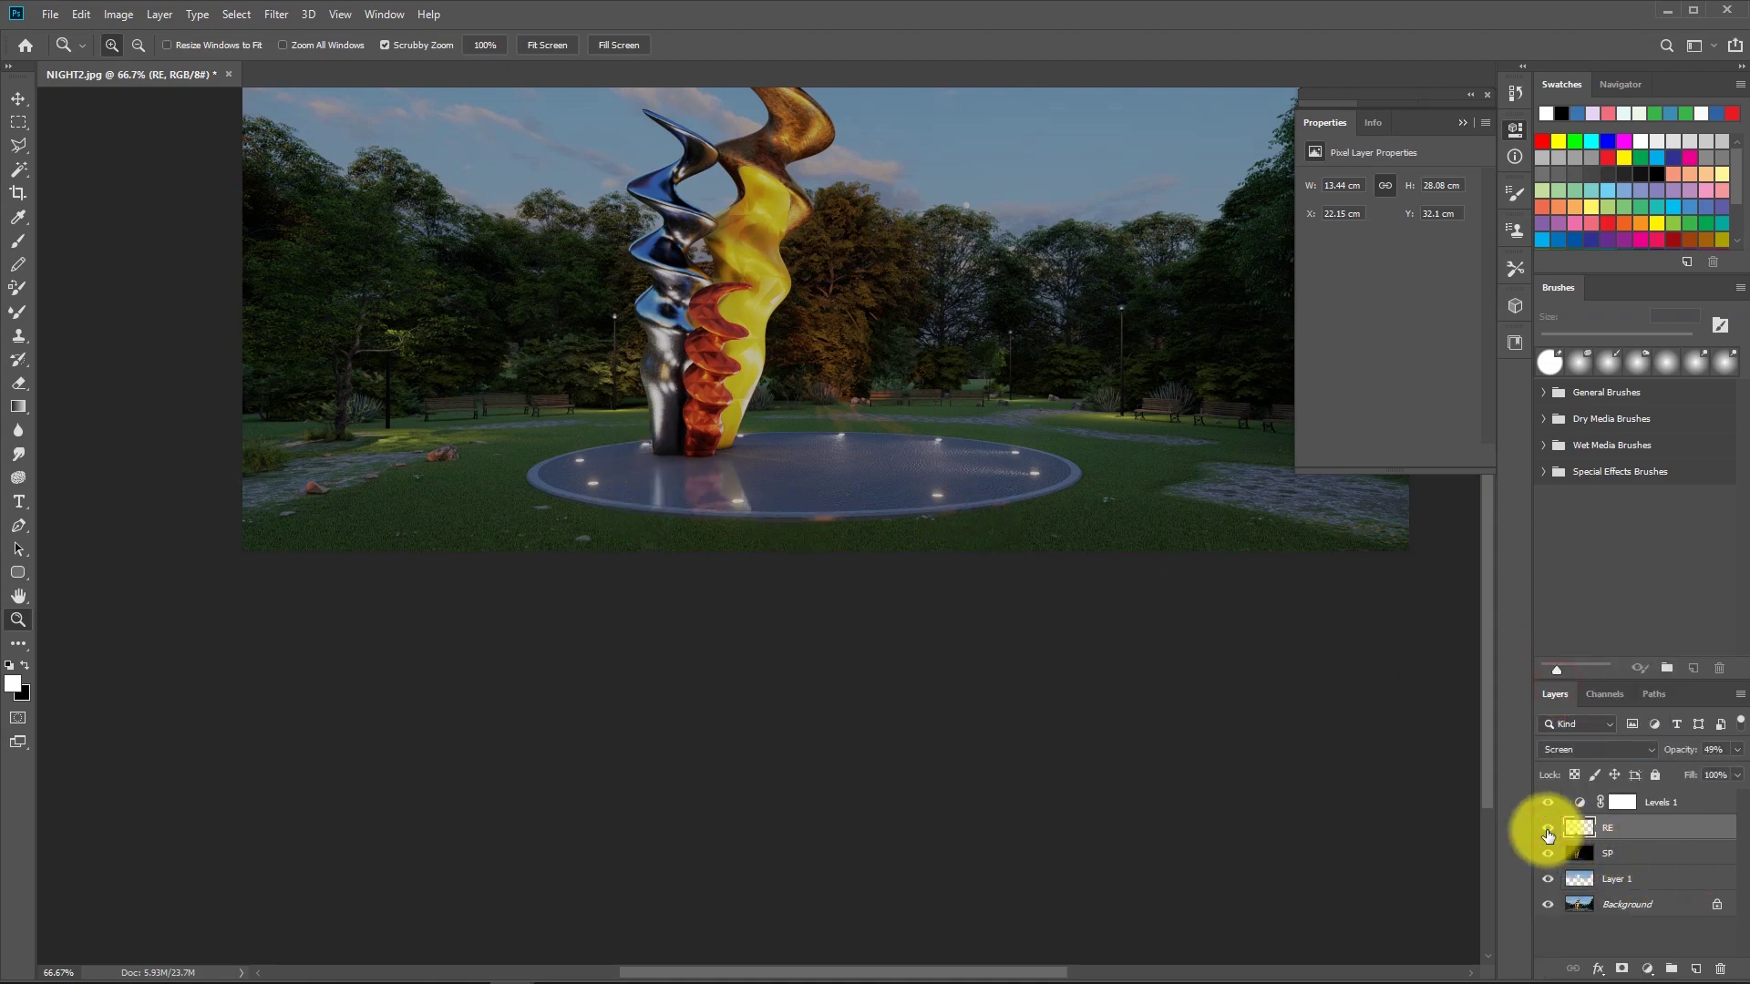
# Touch up the RE layer over the grass in front of the platform with the 30 px Eraser.
pyautogui.click(699, 578)
pyautogui.press('e')
pyautogui.hotkey('alt', 'e')
pyautogui.click(533, 565)
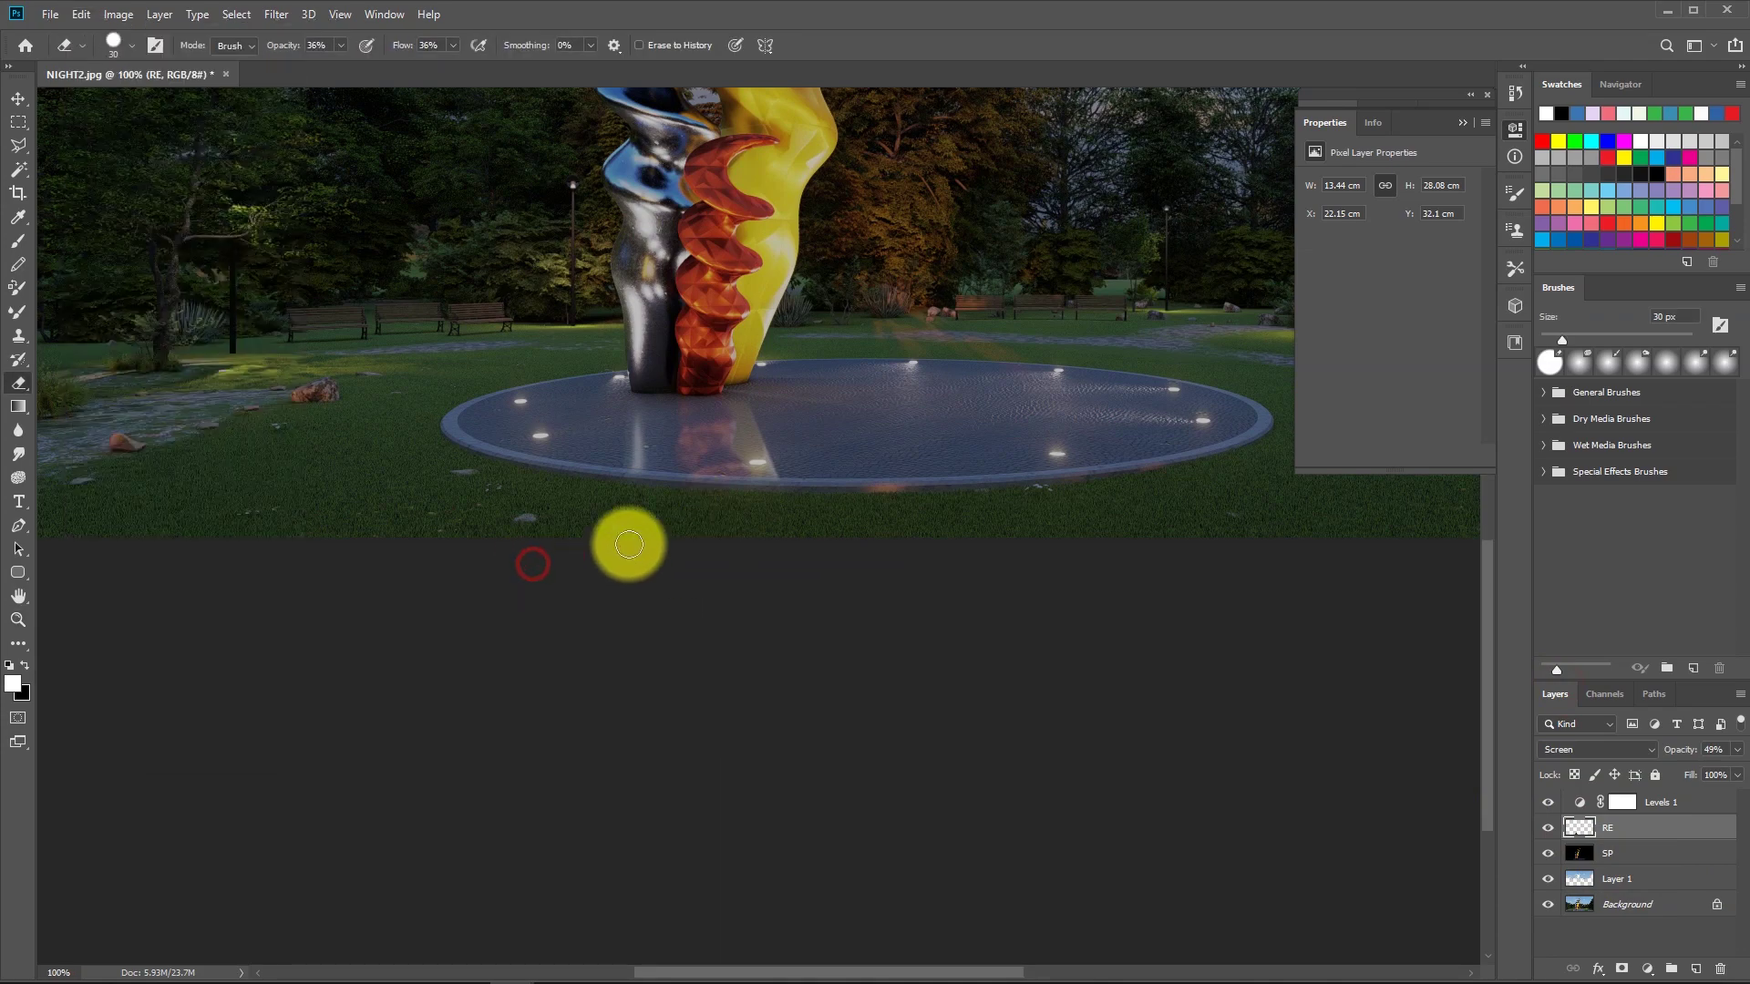
pyautogui.click(543, 518)
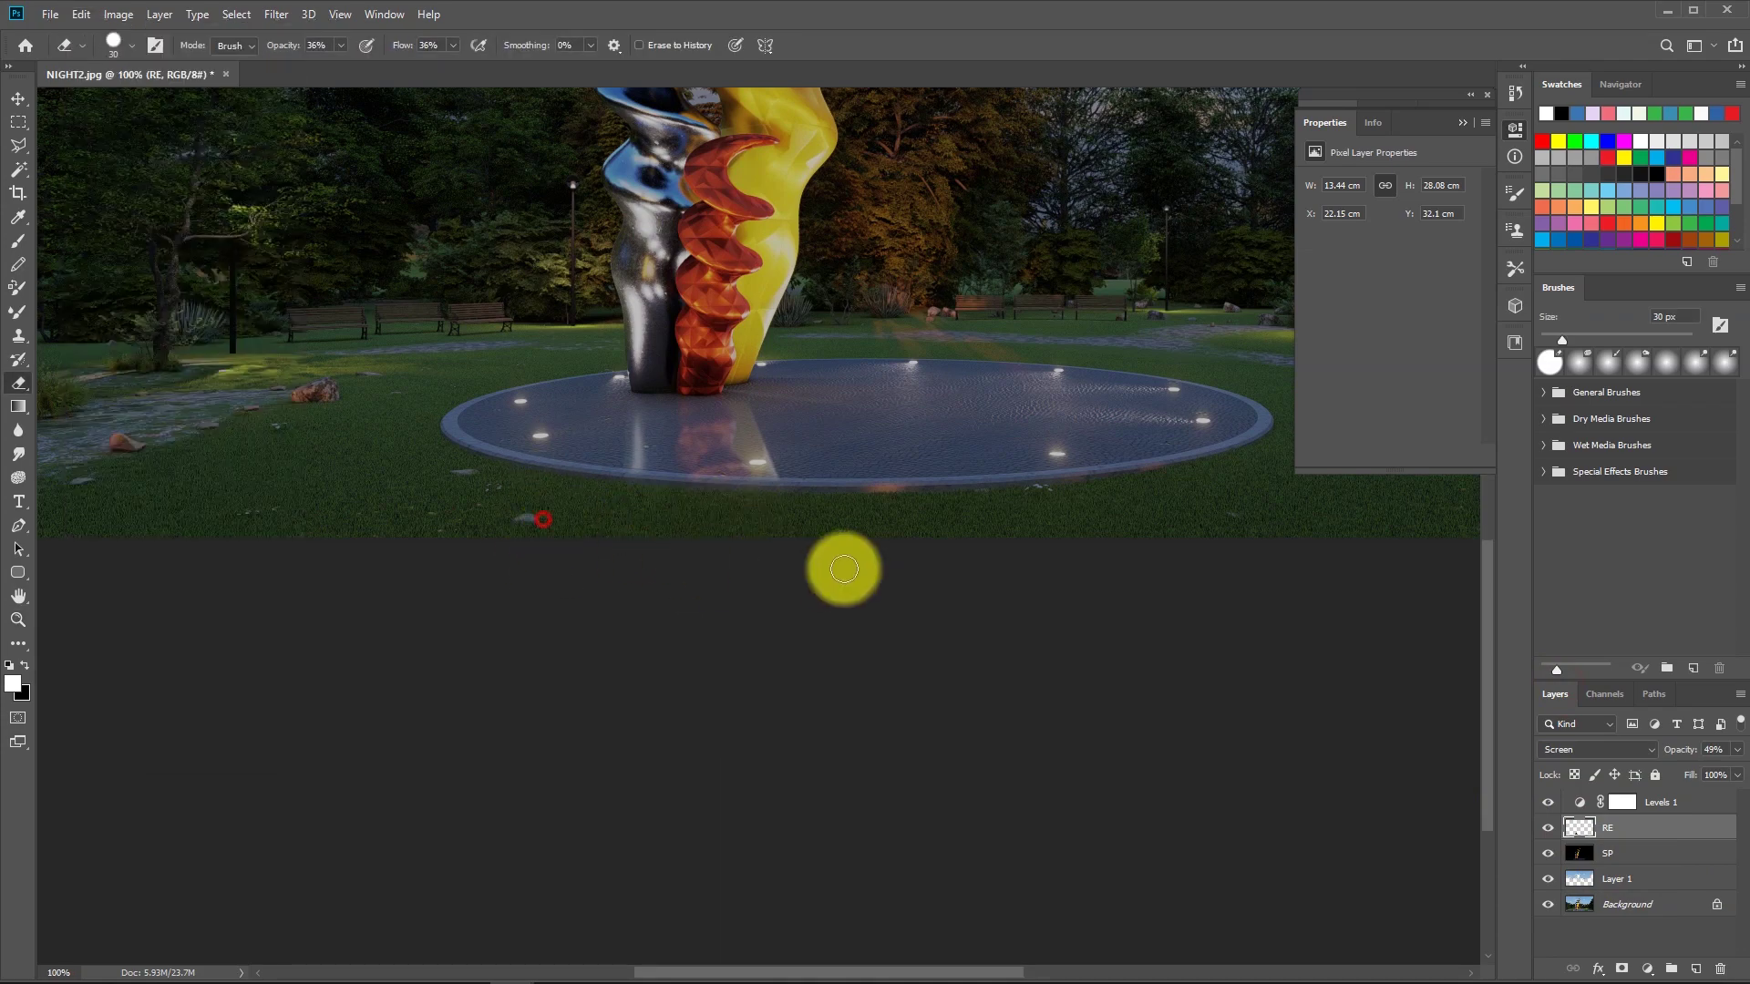
pyautogui.click(512, 529)
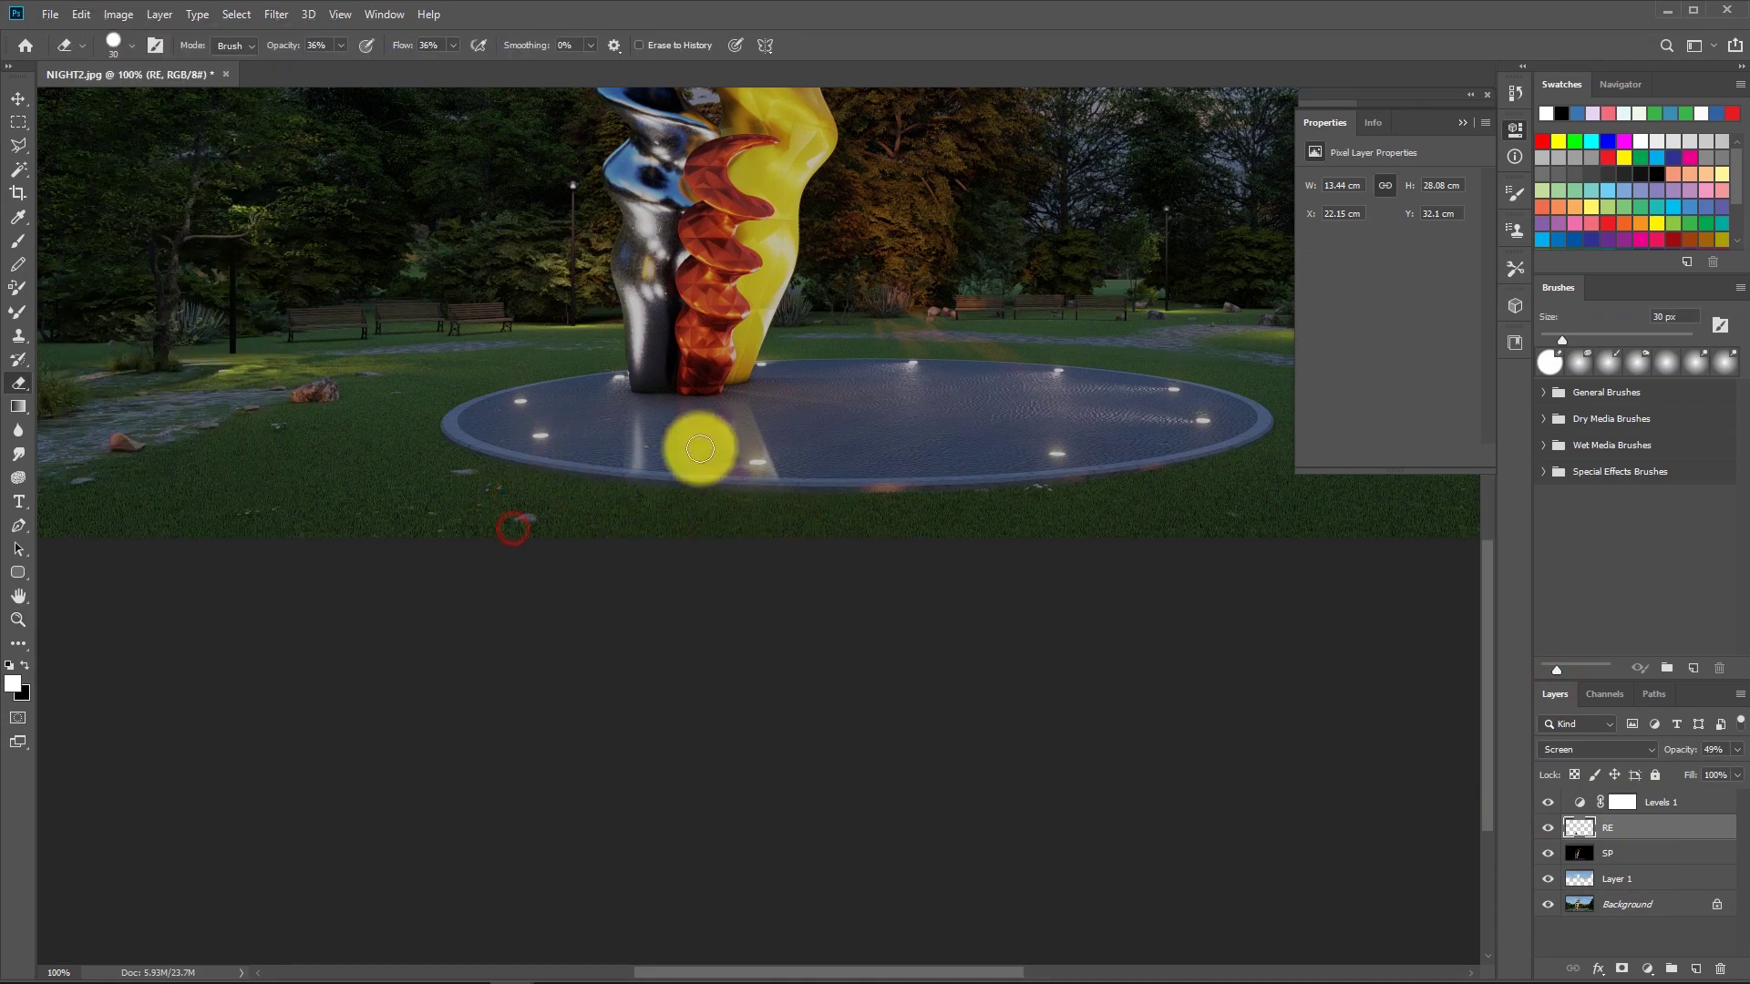
# Apply a Ripple distortion to the RE reflection layer with an amount of 100% and Medium size.
pyautogui.click(276, 14)
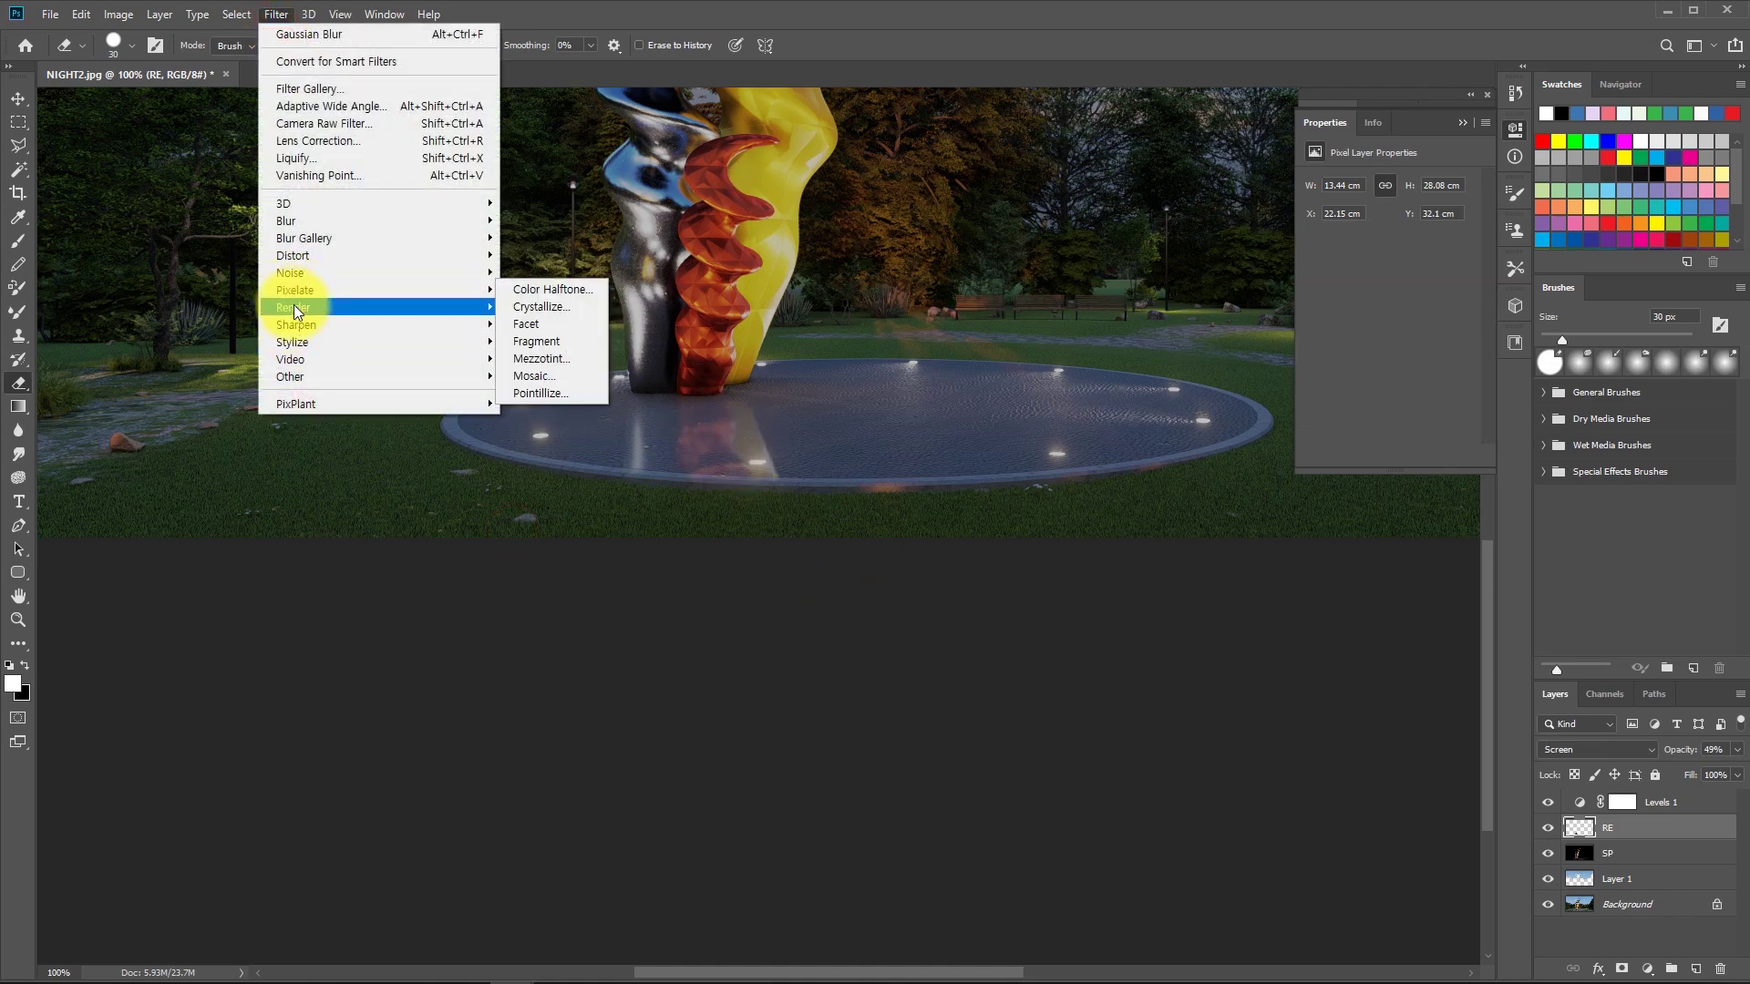
pyautogui.moveTo(293, 306)
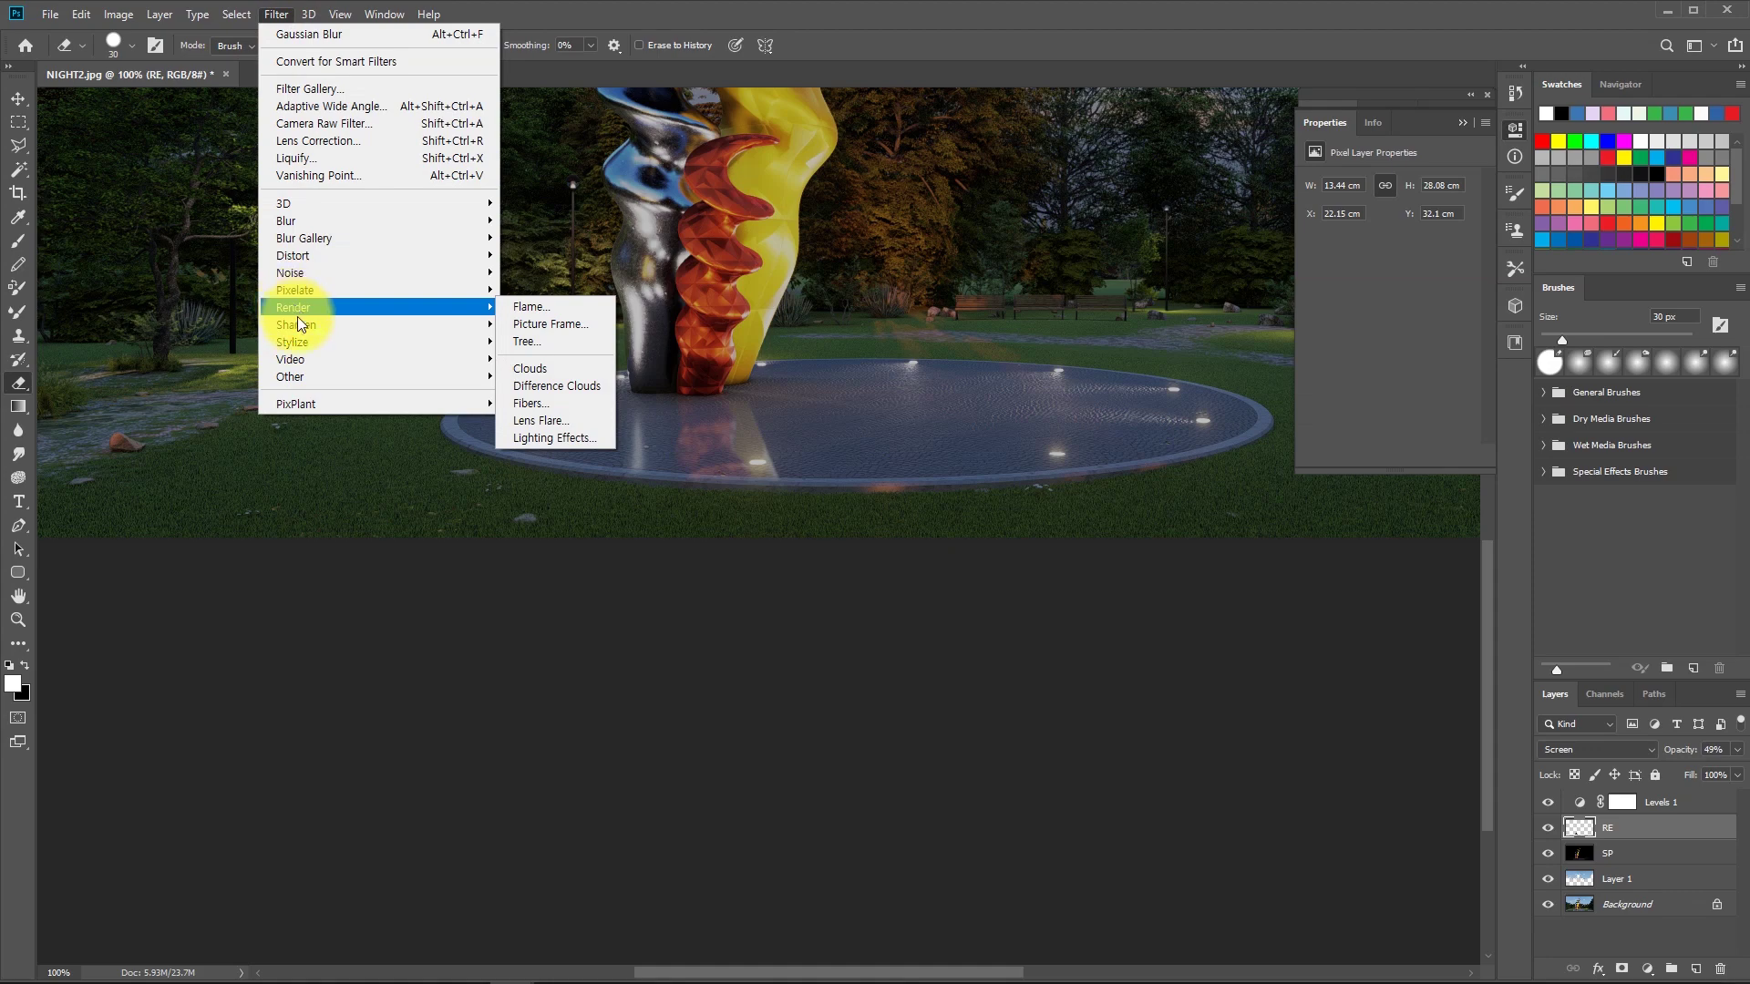
pyautogui.moveTo(308, 339)
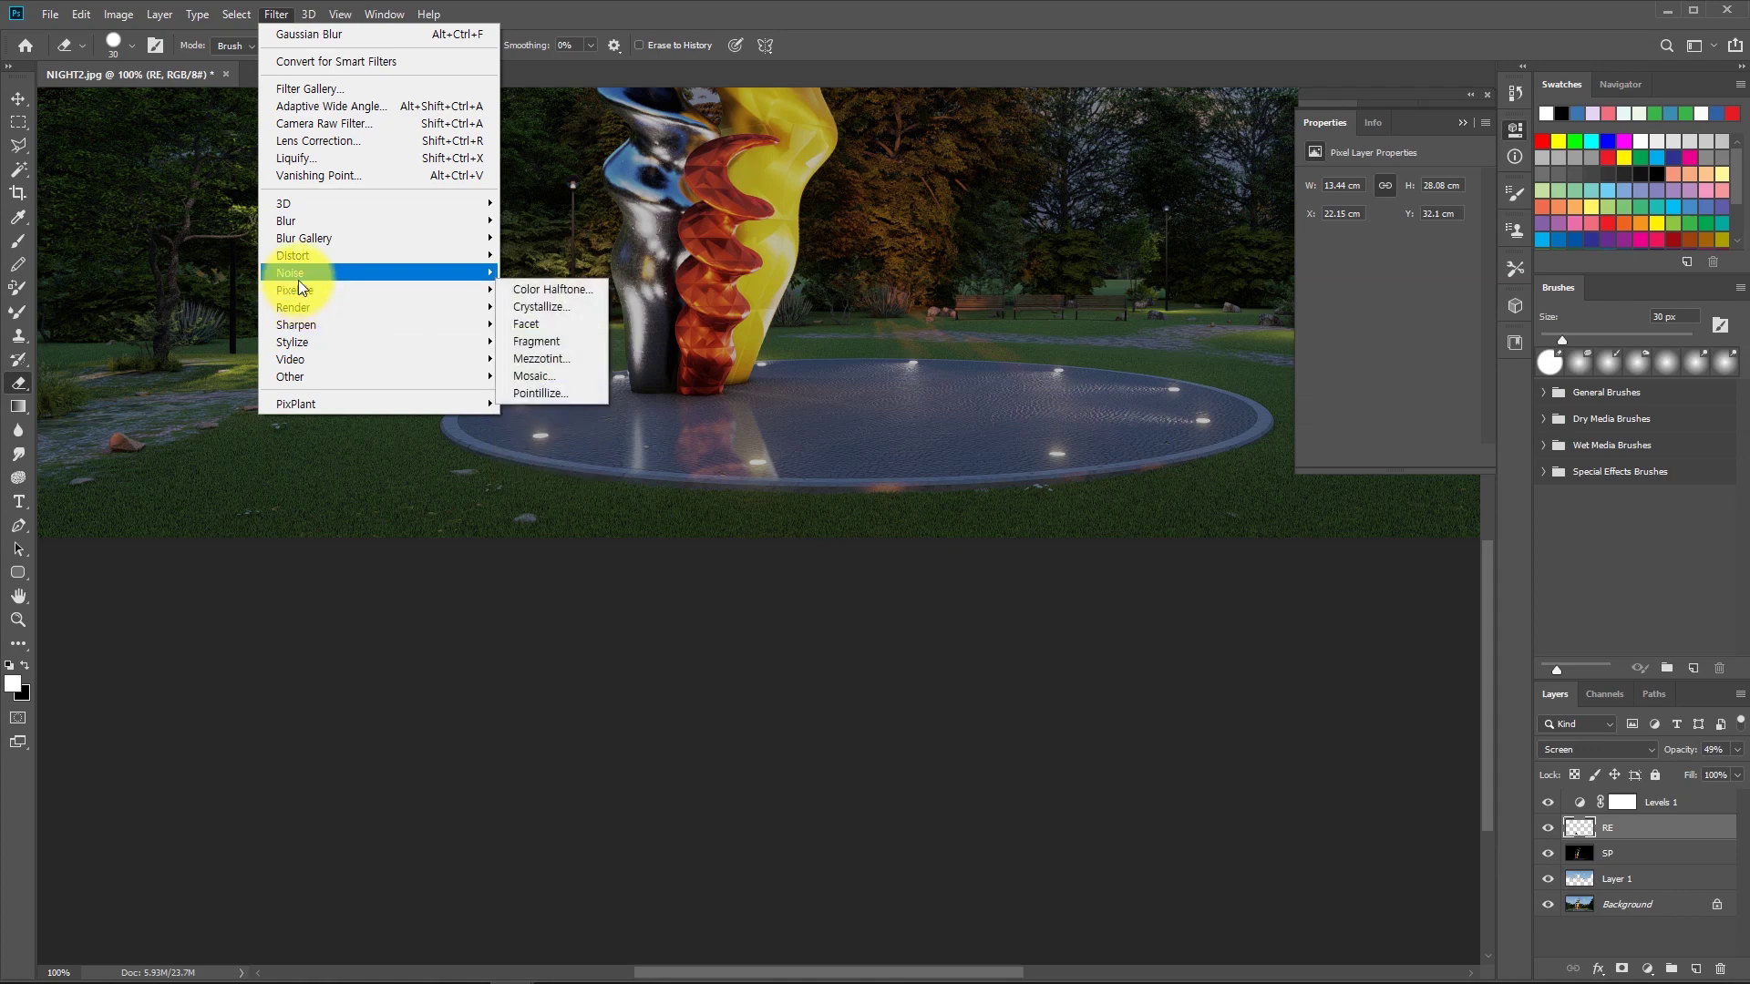
pyautogui.moveTo(301, 263)
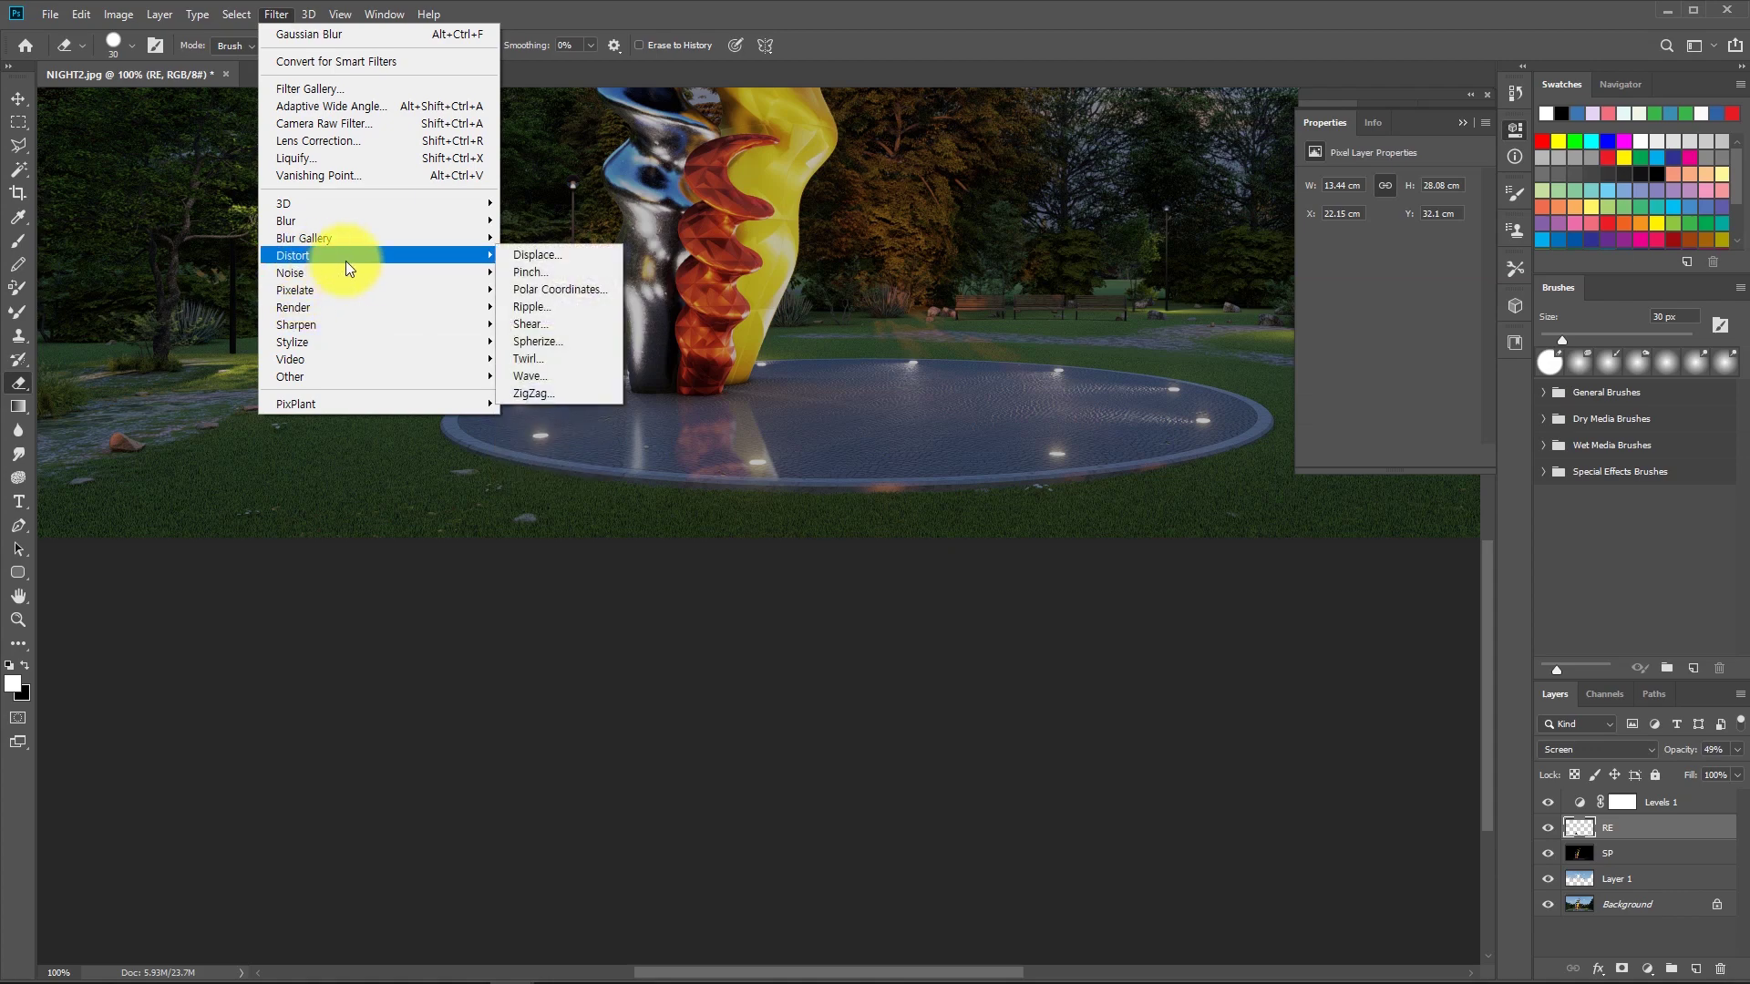
pyautogui.click(533, 310)
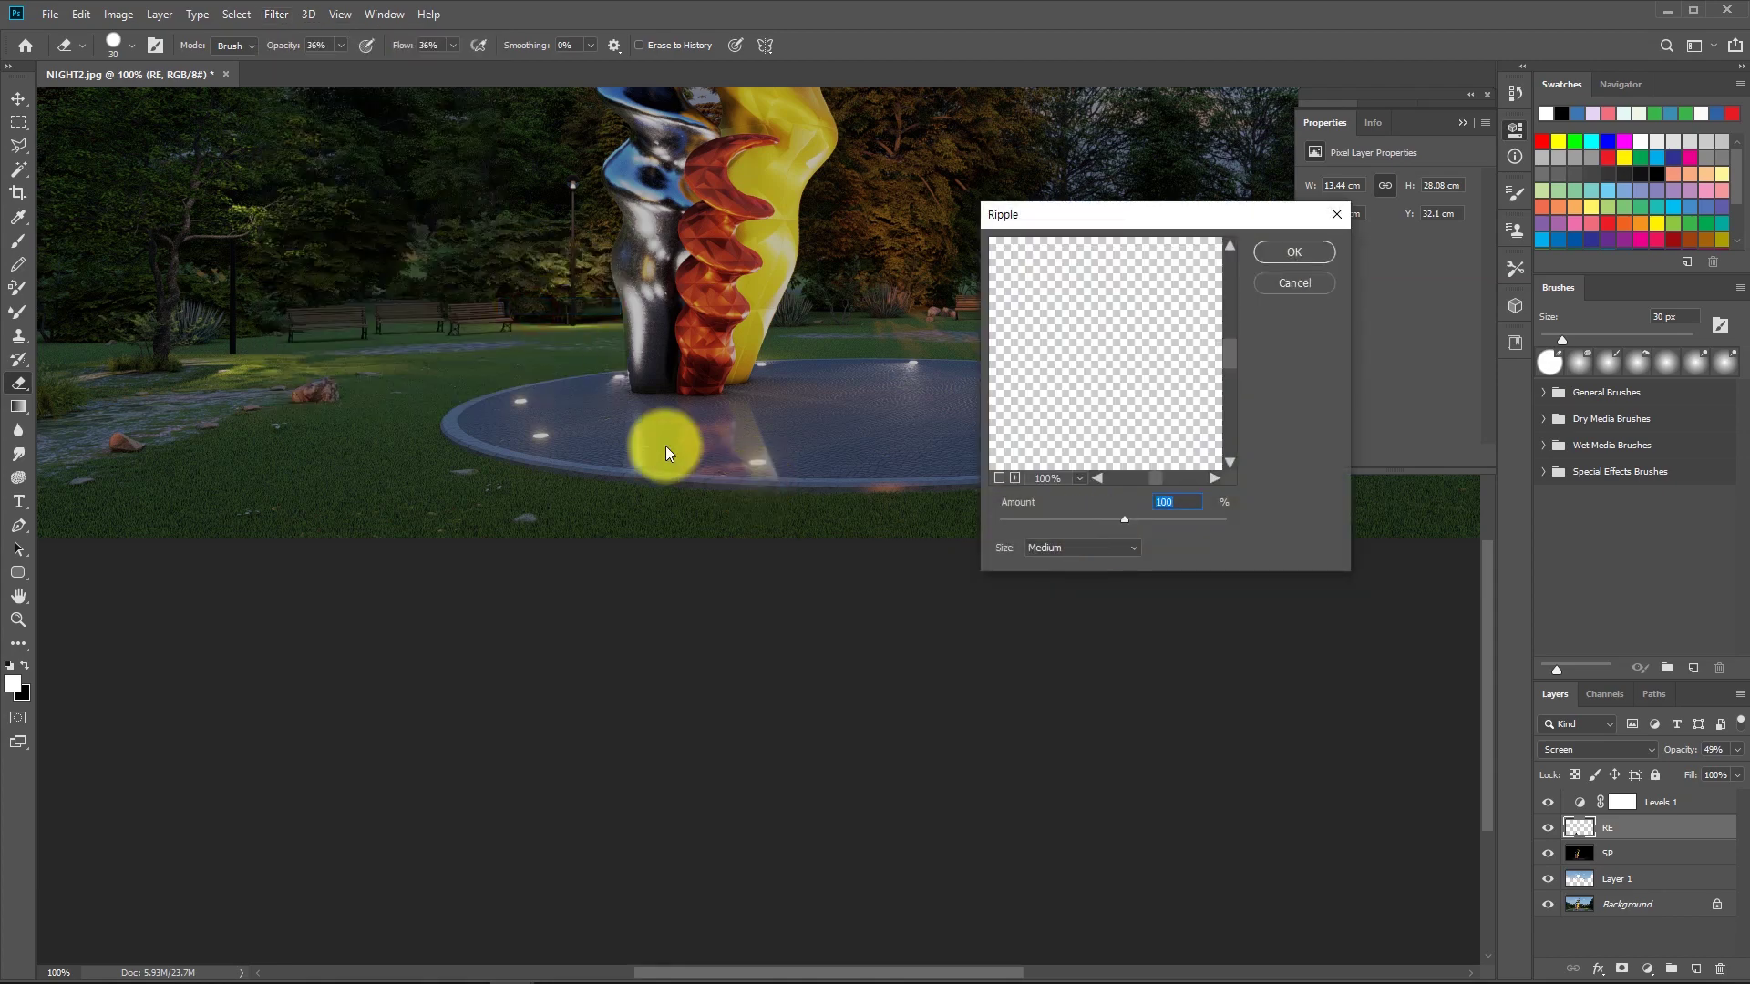
pyautogui.click(1294, 253)
# Examine the rippled reflection and the sculpture up close, and check the overall composition.
pyautogui.press('z')
pyautogui.click(756, 463)
pyautogui.click(755, 468)
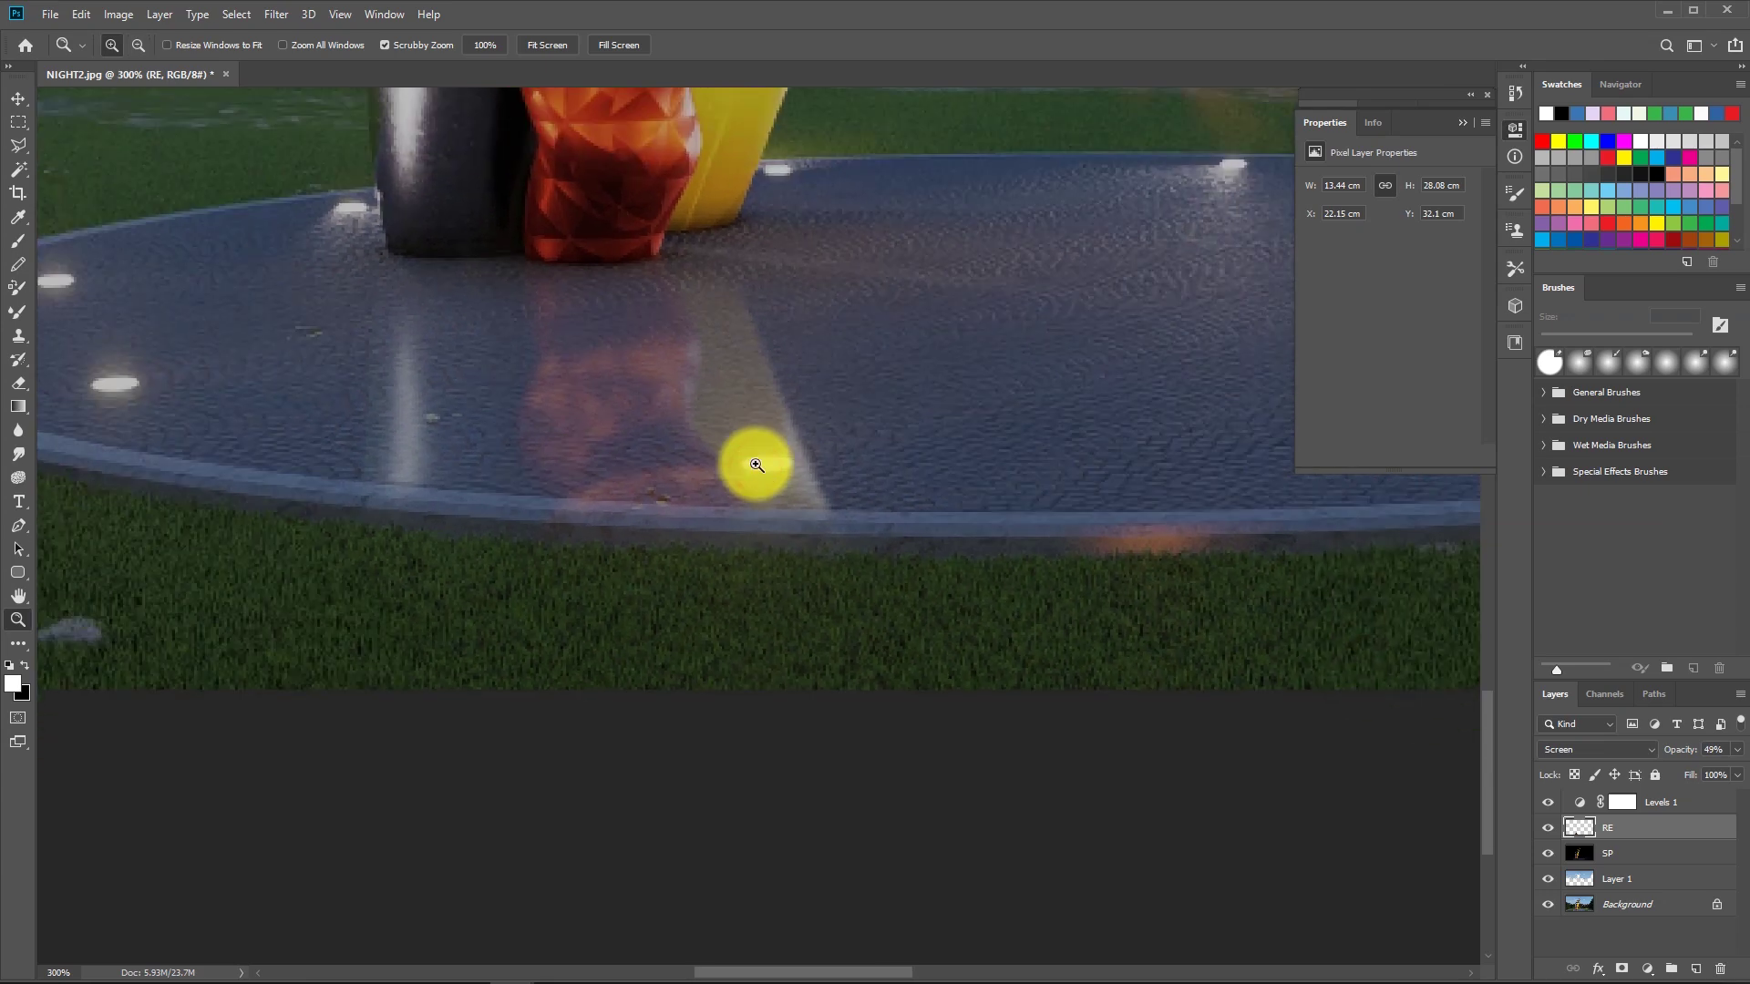
pyautogui.keyDown('alt'); pyautogui.click(693, 448); pyautogui.keyUp('alt')
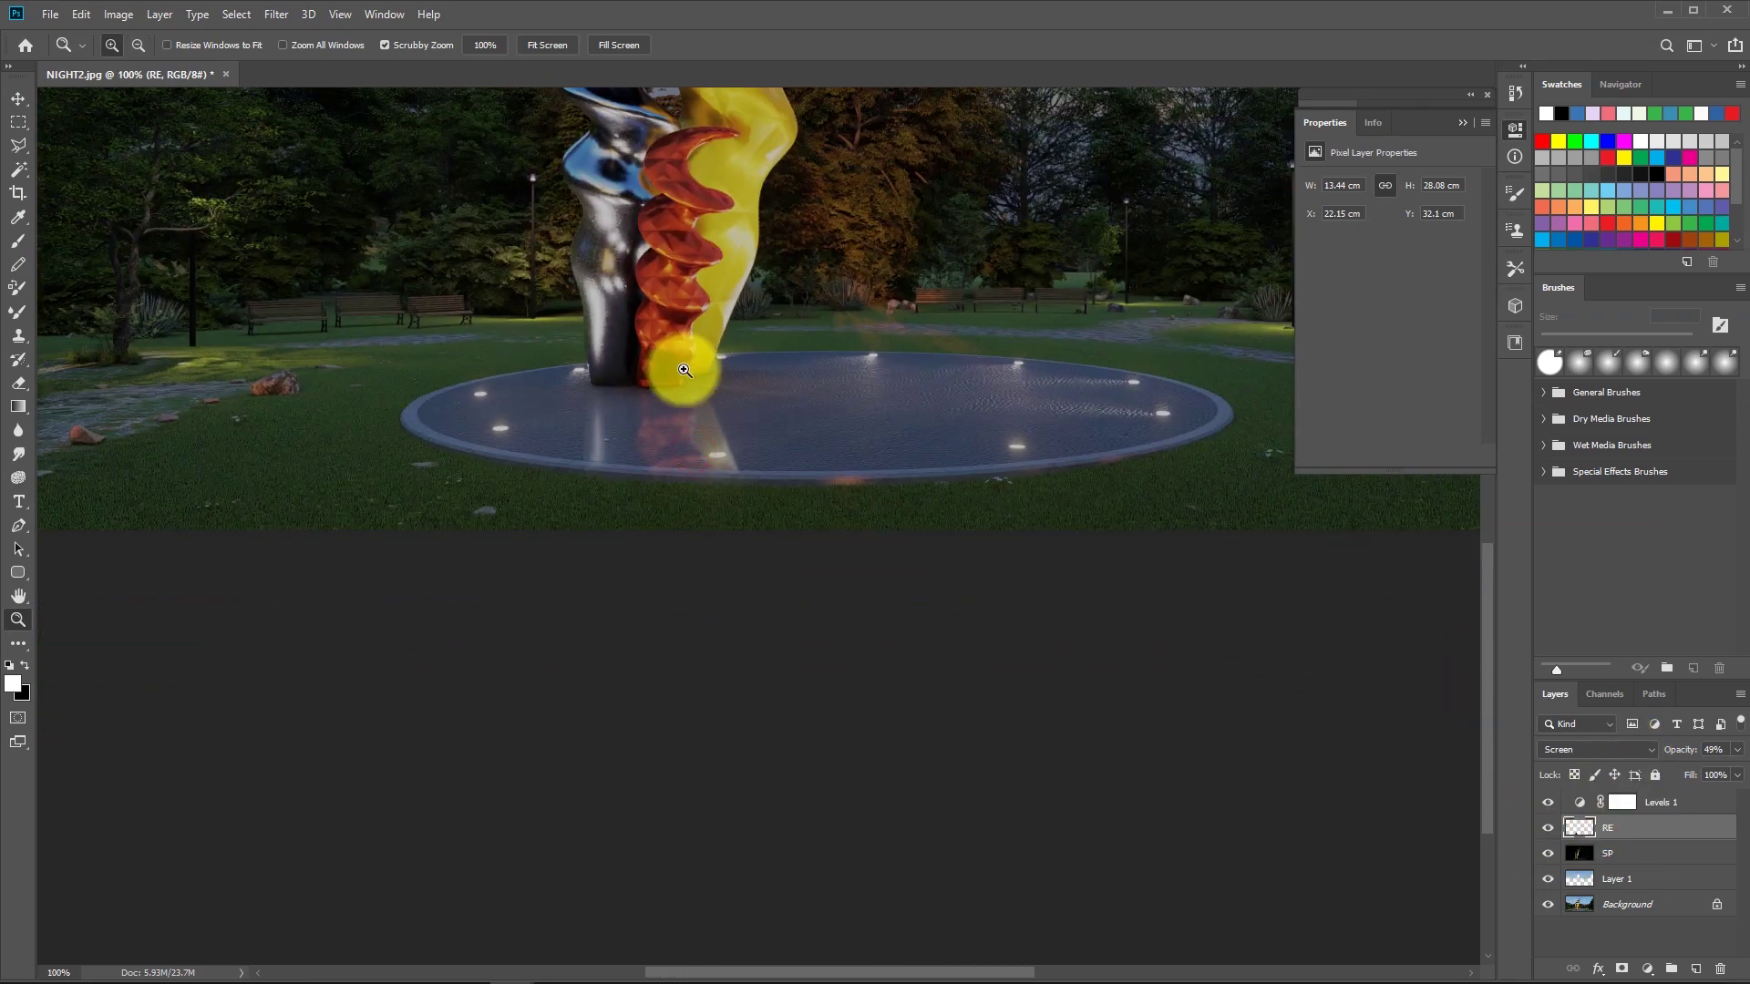
pyautogui.keyDown('alt'); pyautogui.click(664, 337); pyautogui.keyUp('alt')
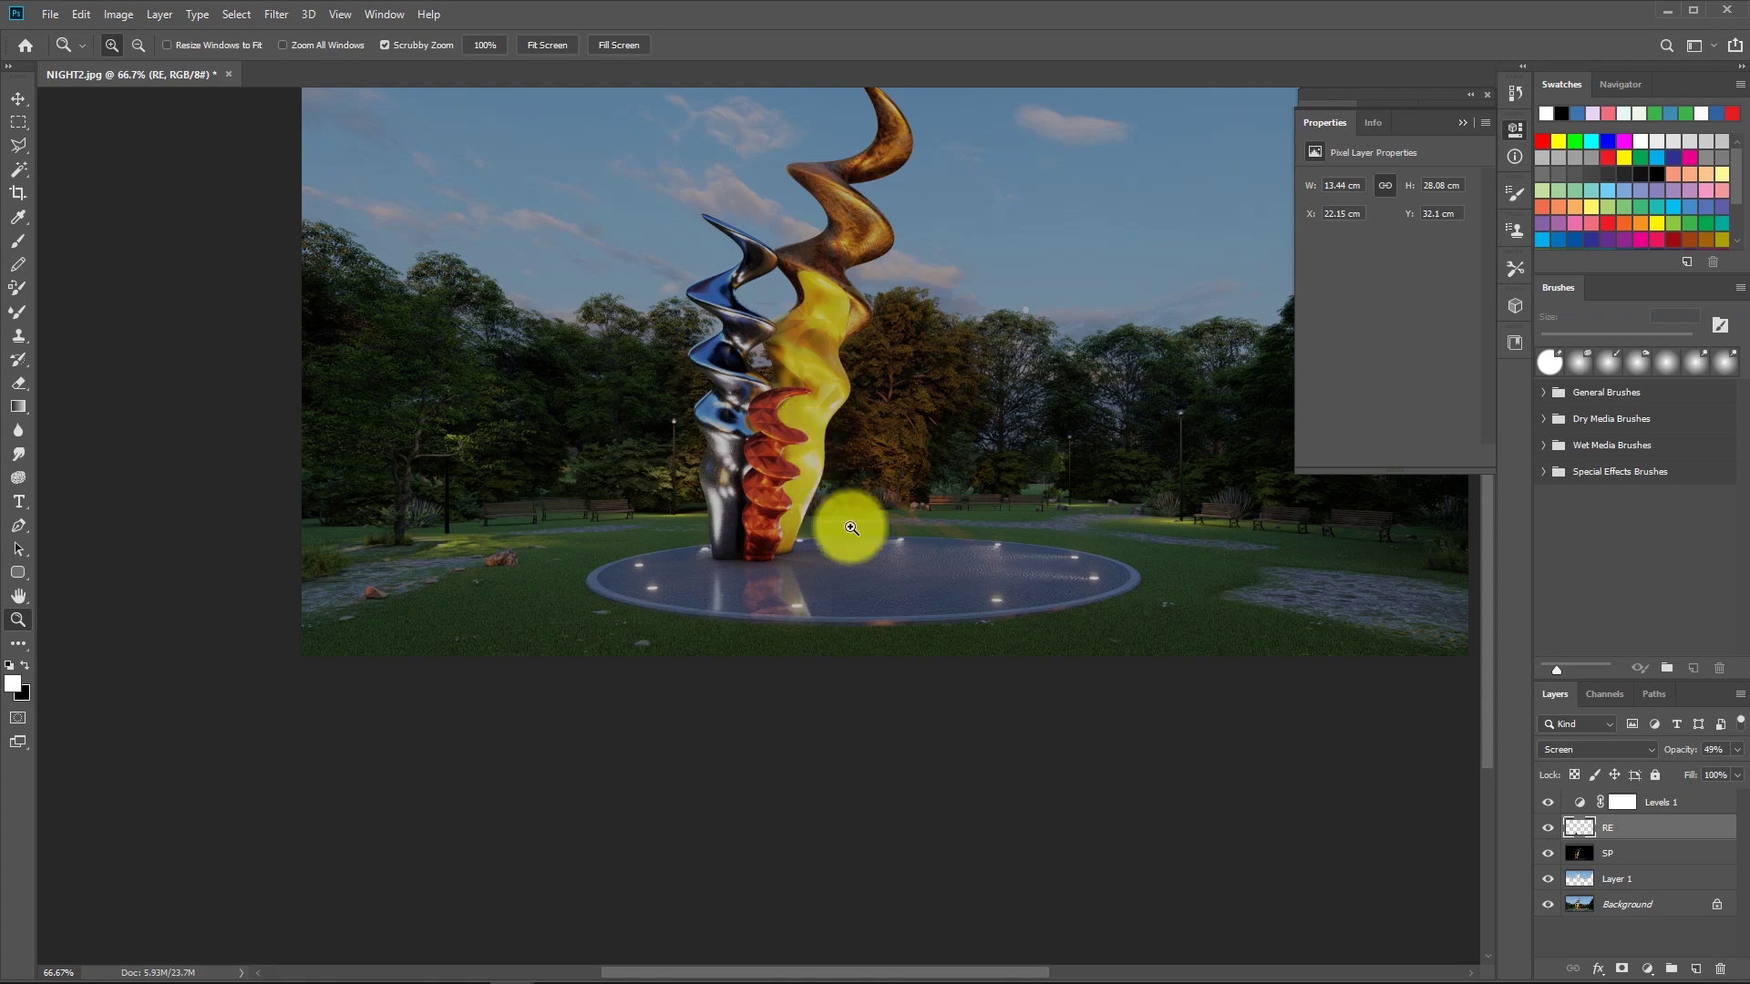
pyautogui.click(676, 426)
pyautogui.click(676, 425)
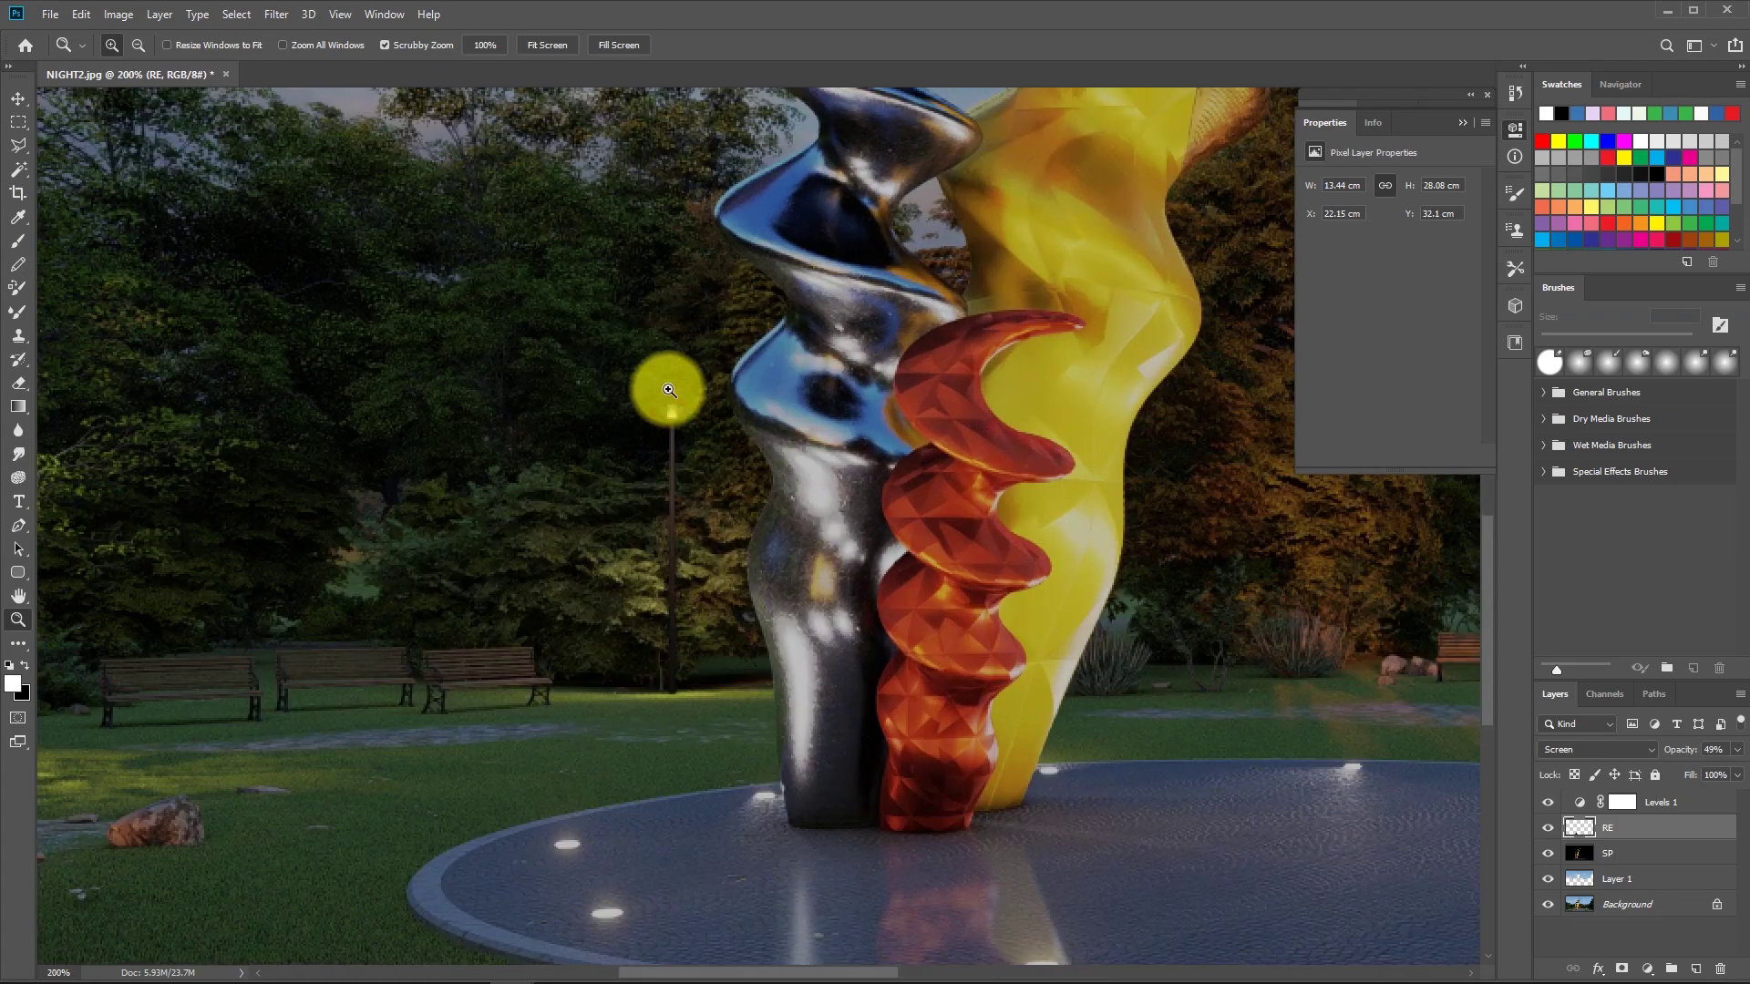
pyautogui.hotkey('ctrl', '-')
pyautogui.hotkey('ctrl', '-')
pyautogui.hotkey('ctrl', '-')
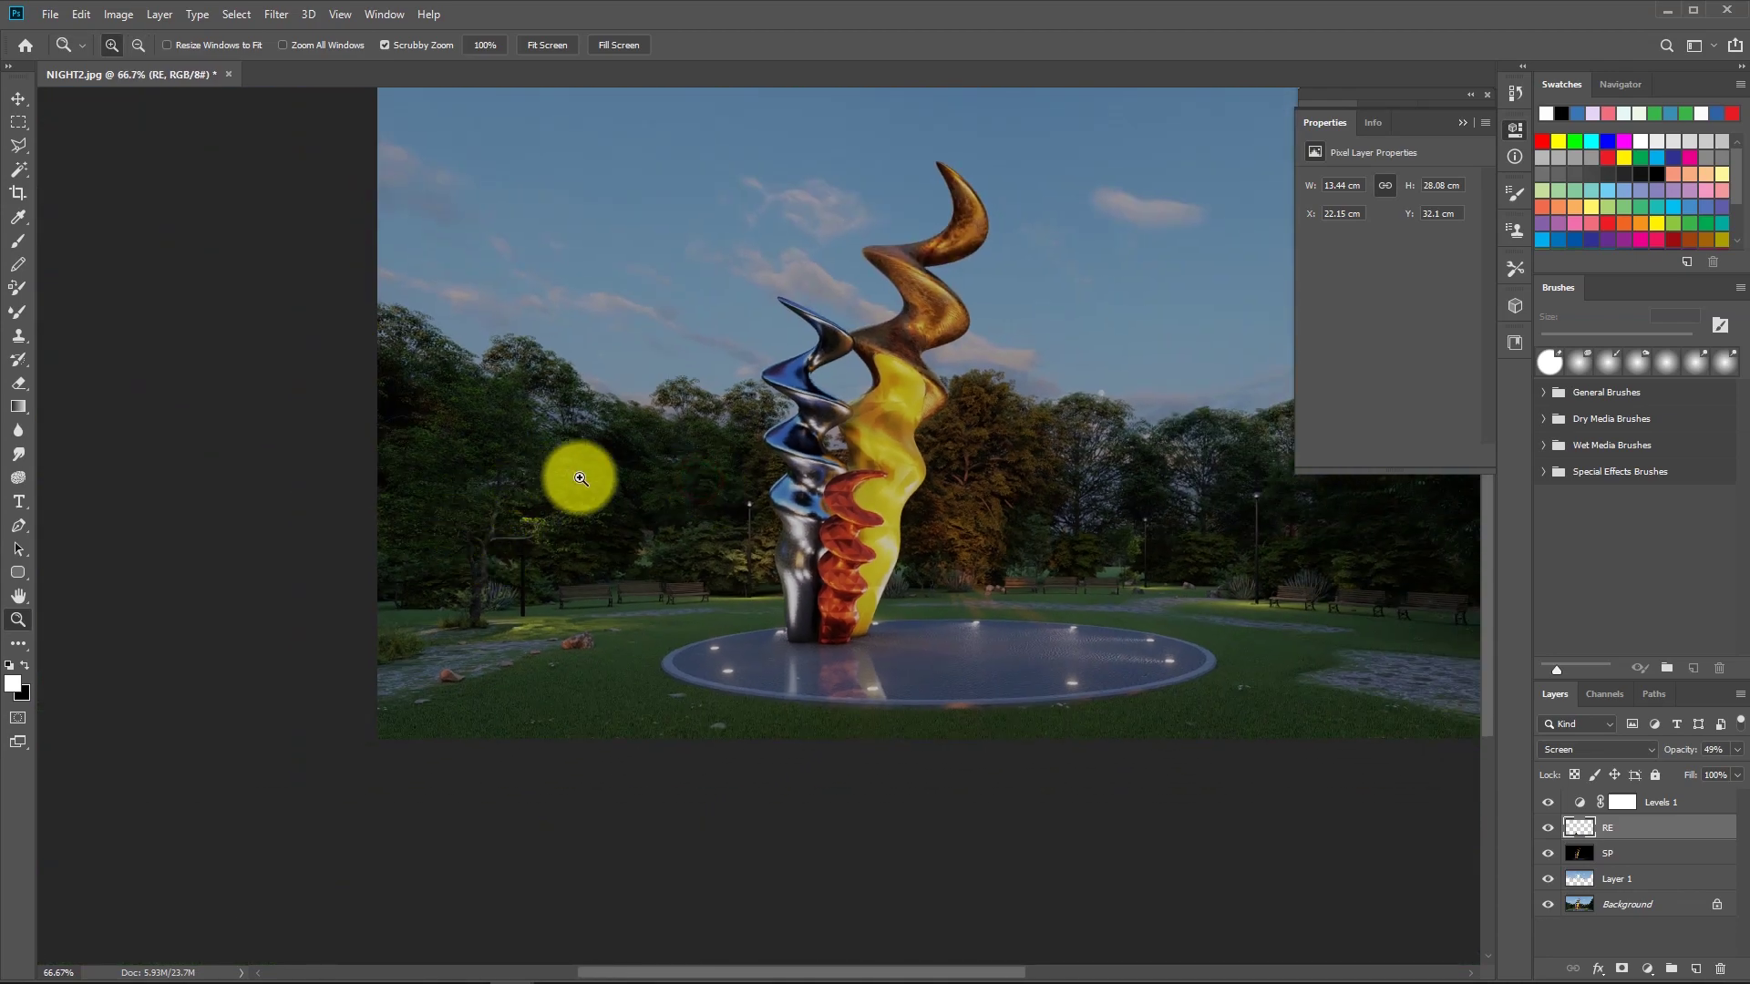
# Examine the lamp posts among the trees up close and check the whole composition.
pyautogui.keyDown('alt'); pyautogui.click(1184, 435); pyautogui.keyUp('alt')
pyautogui.click(696, 661)
pyautogui.click(907, 514)
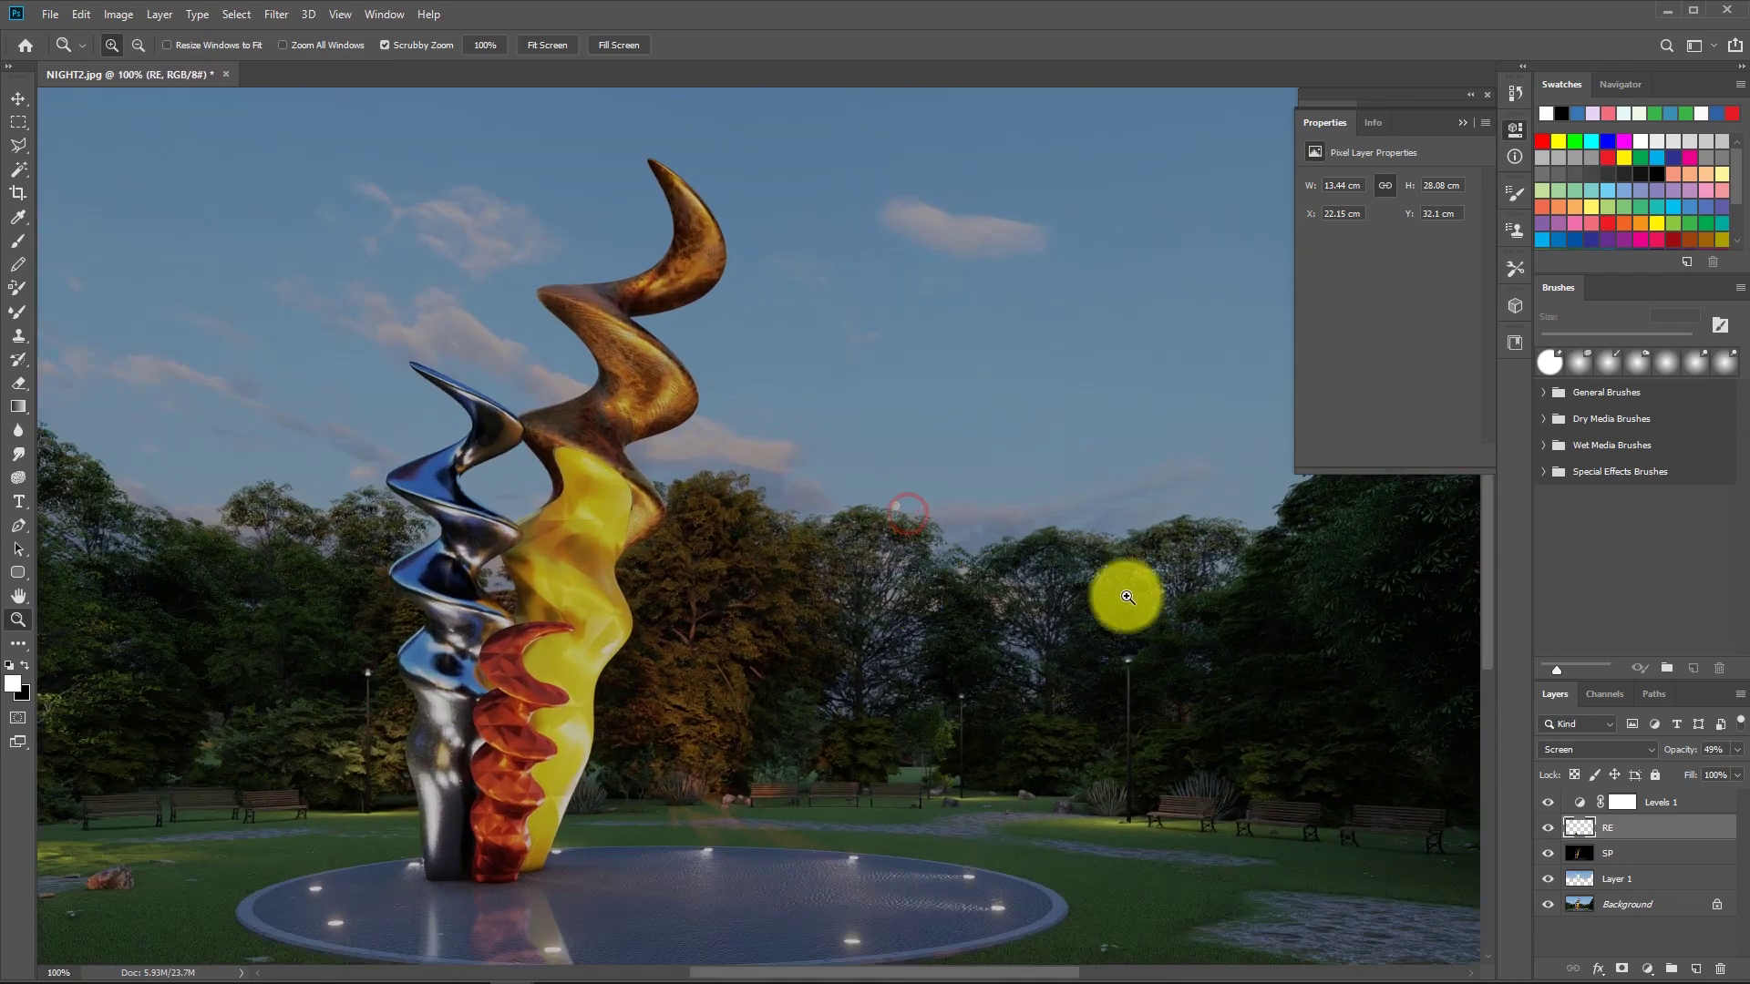
pyautogui.click(1125, 656)
pyautogui.click(1132, 673)
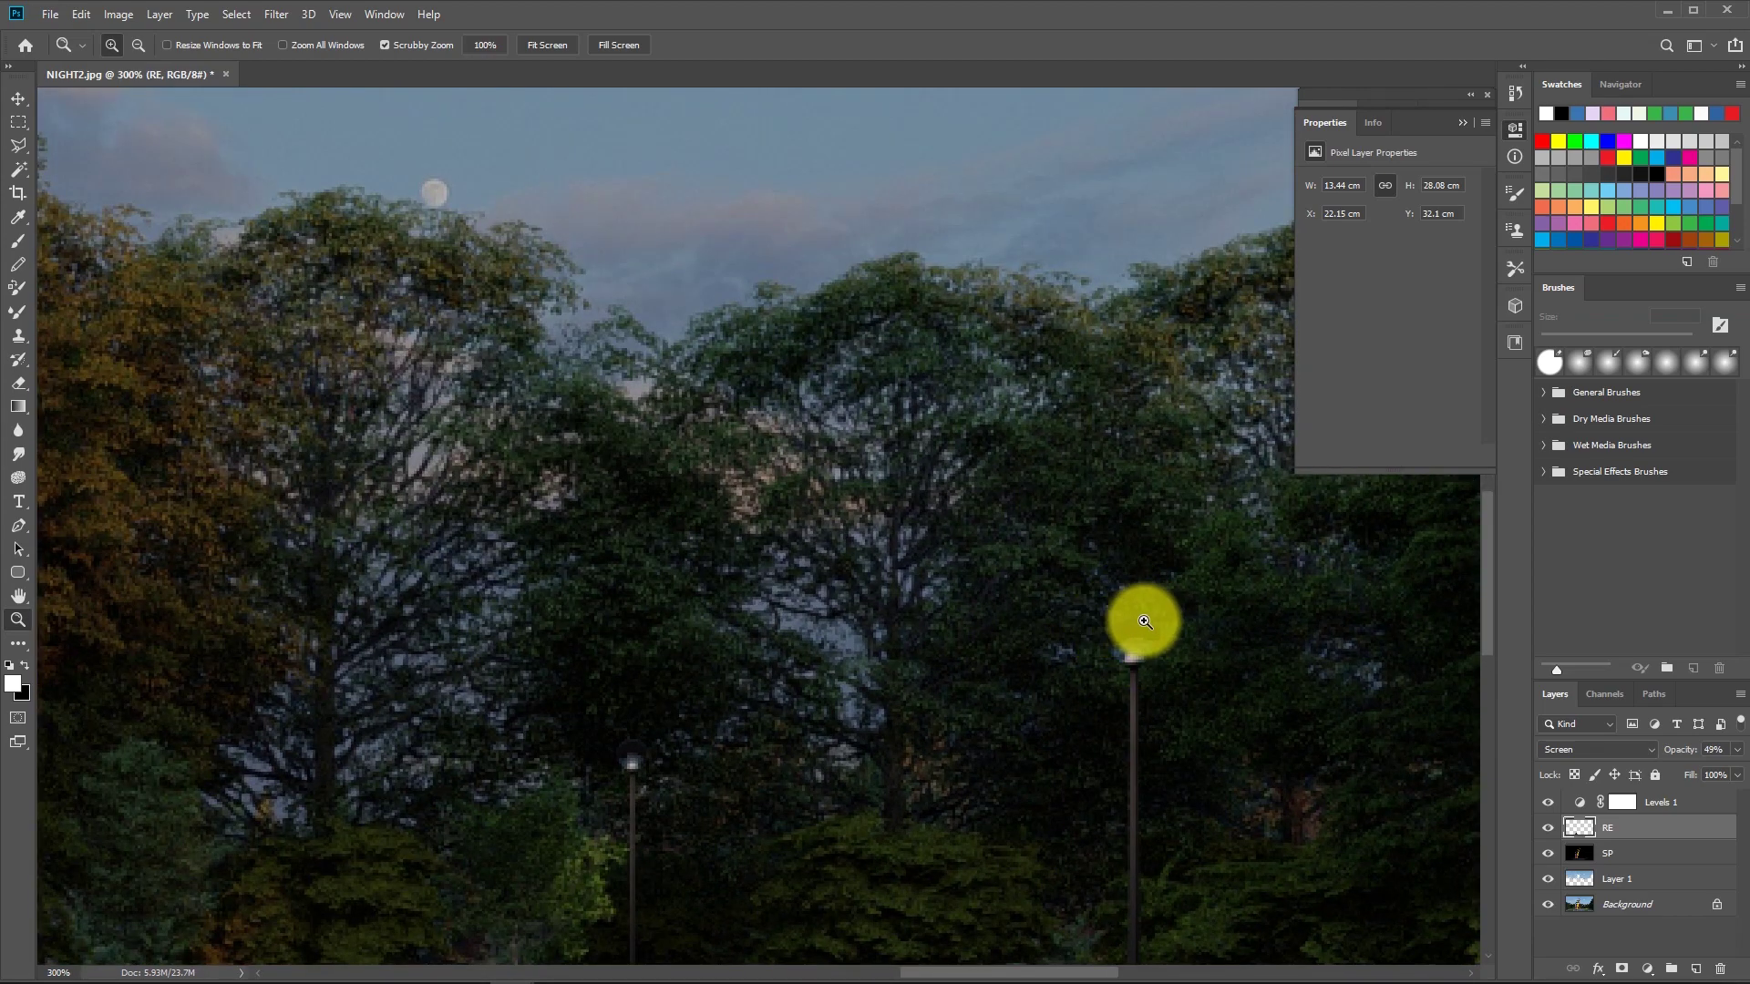
pyautogui.hotkey('ctrl', '-')
pyautogui.hotkey('ctrl', '-')
pyautogui.hotkey('ctrl', '-')
pyautogui.hotkey('ctrl', '-')
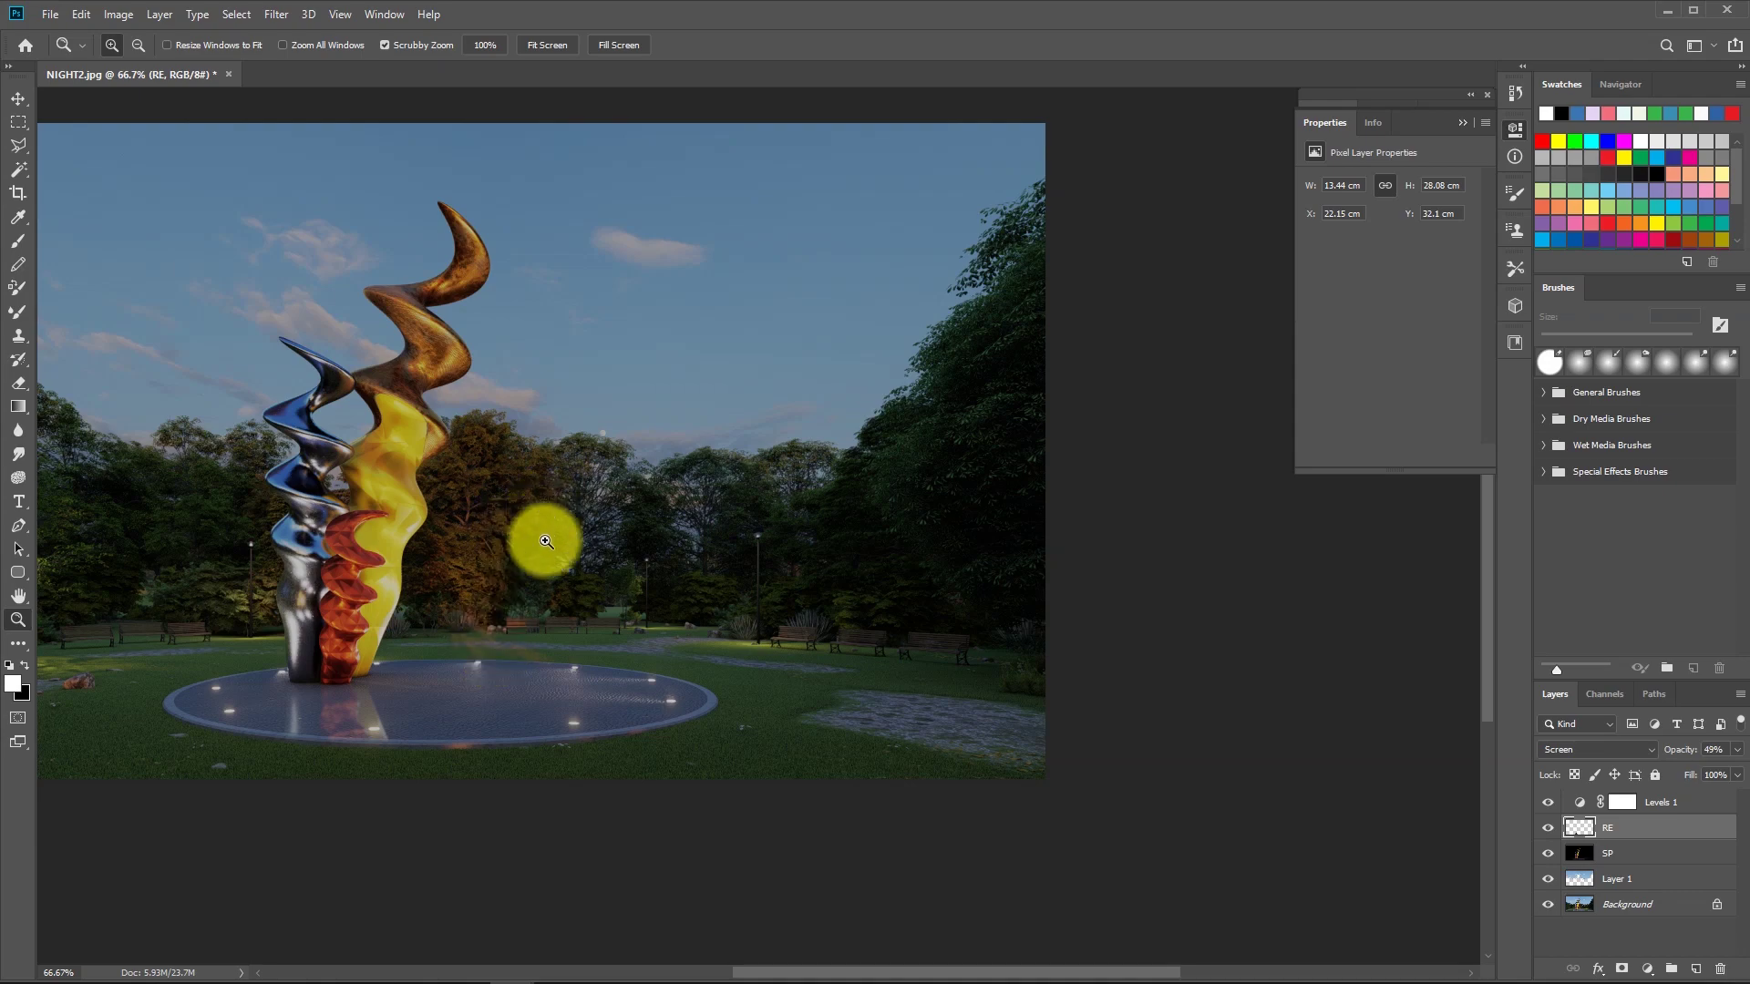
# Switch to Chrome, search Google Images for "IES" and browse the light profile images.
pyautogui.hotkey('alt', 'Tab')
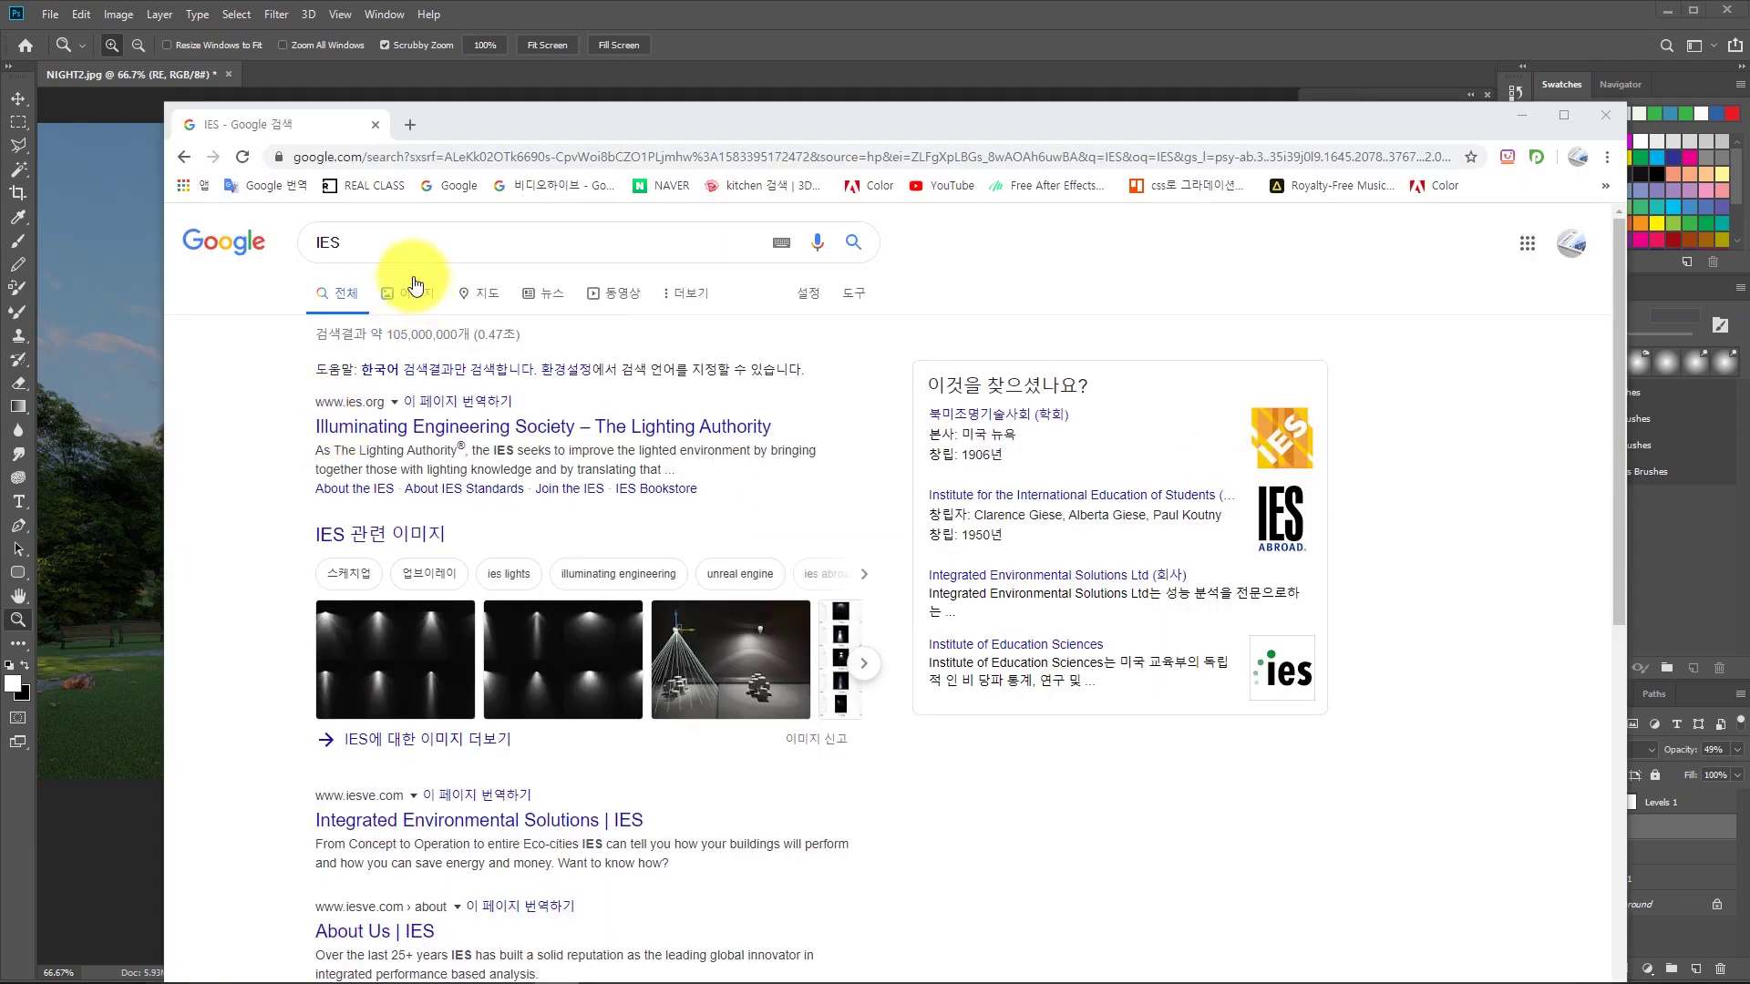
pyautogui.click(409, 244)
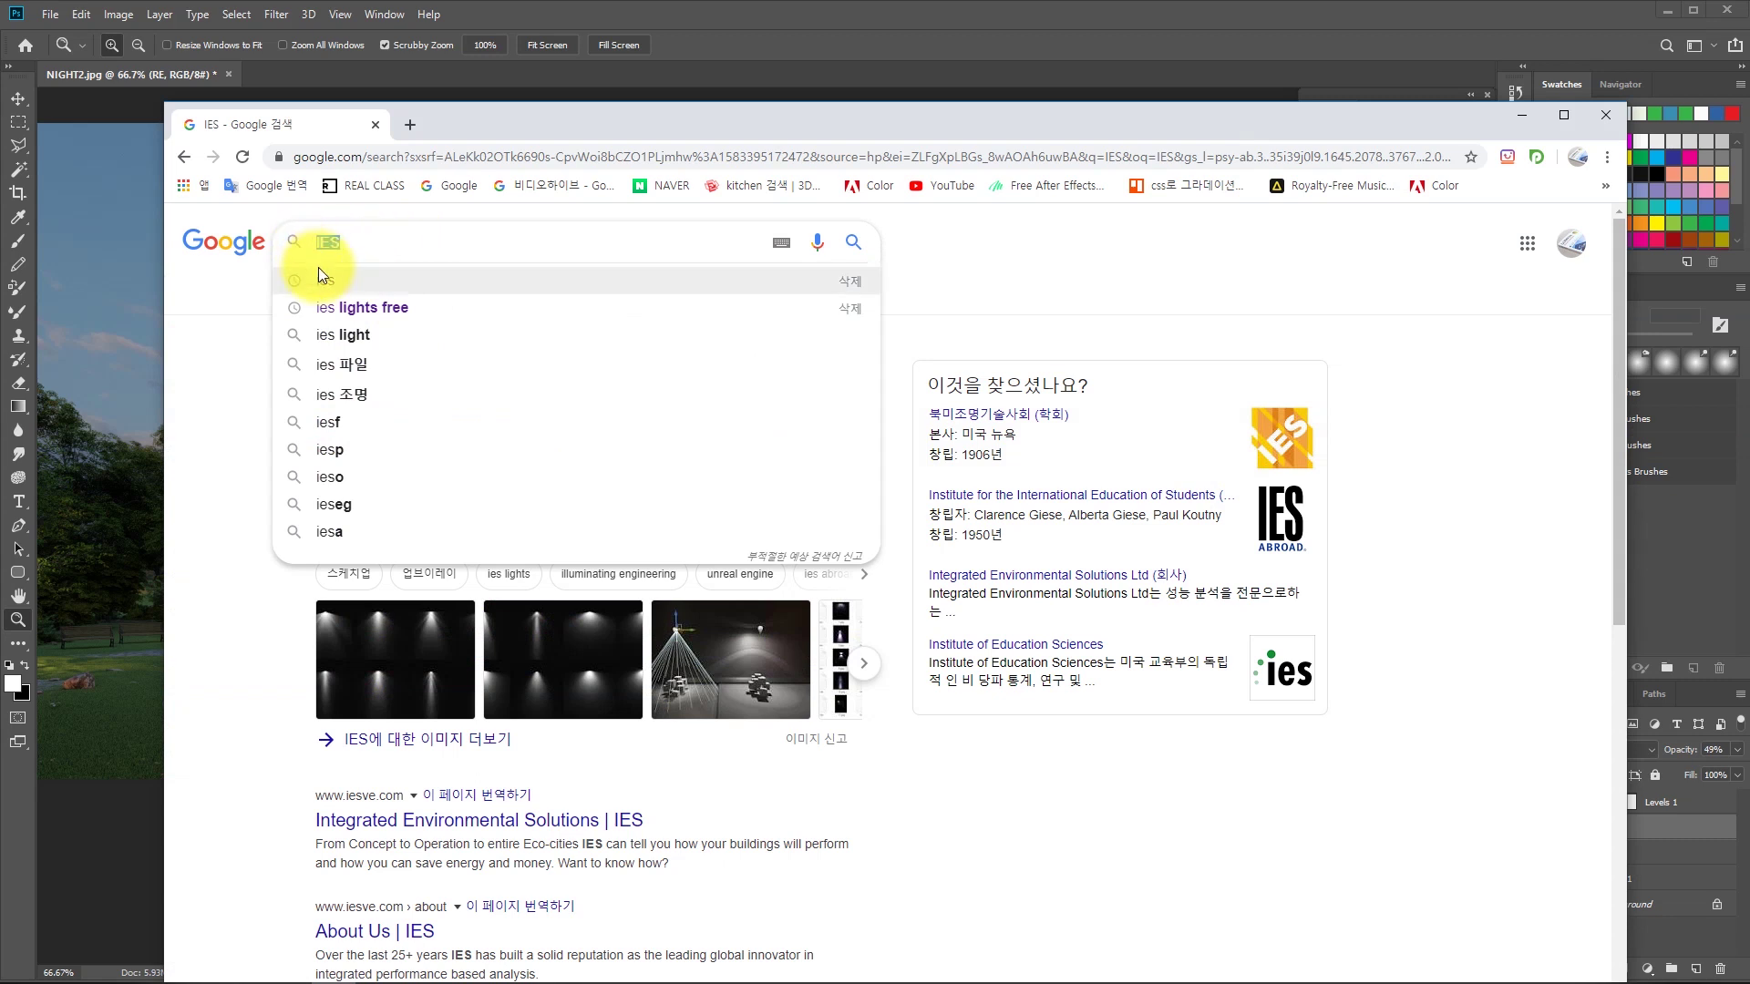
pyautogui.doubleClick(343, 241)
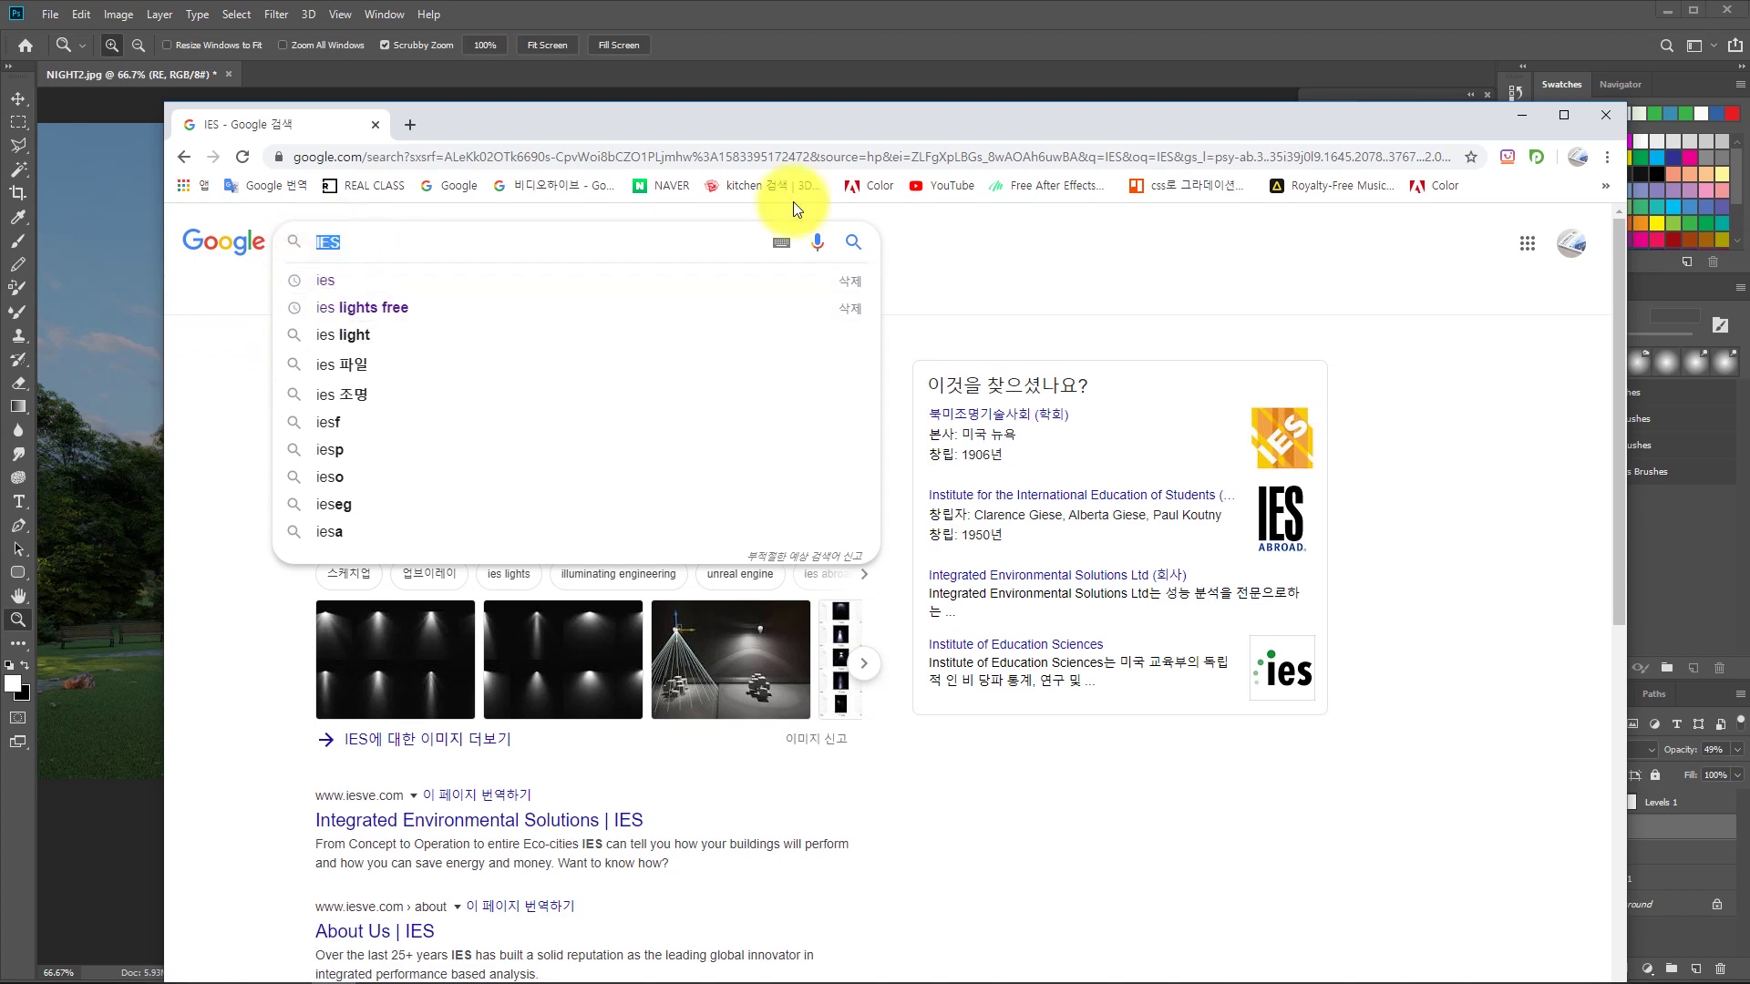
pyautogui.click(854, 245)
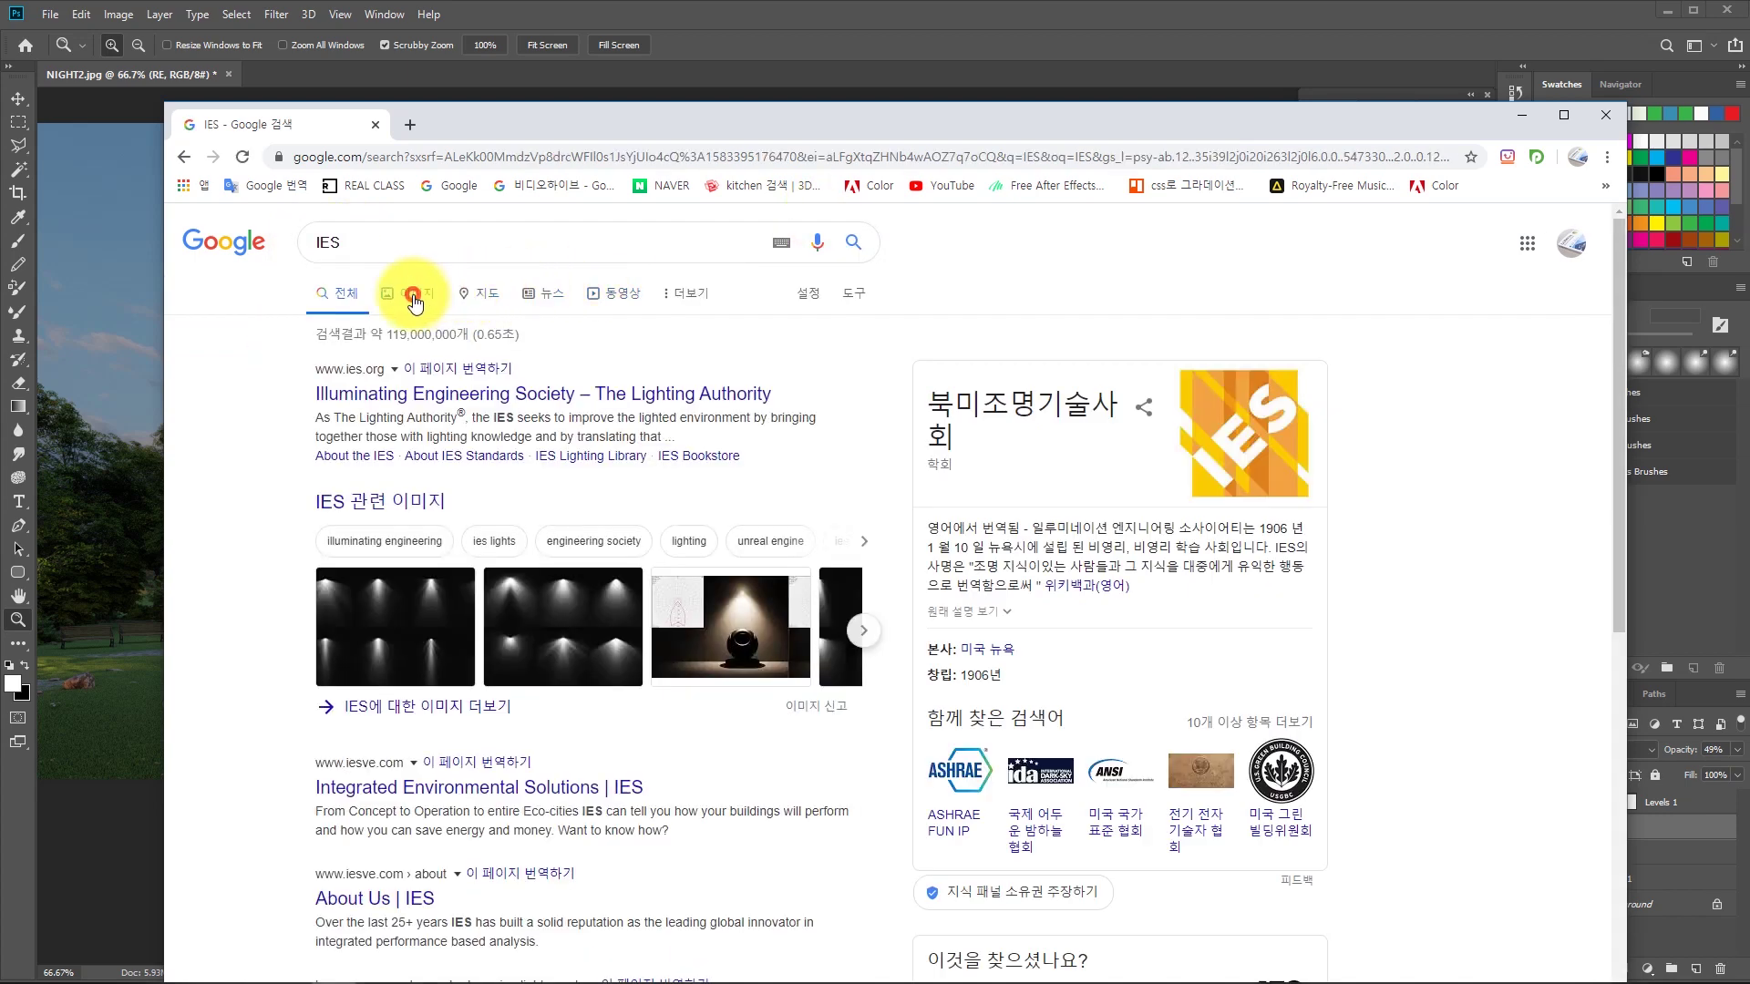
pyautogui.click(414, 296)
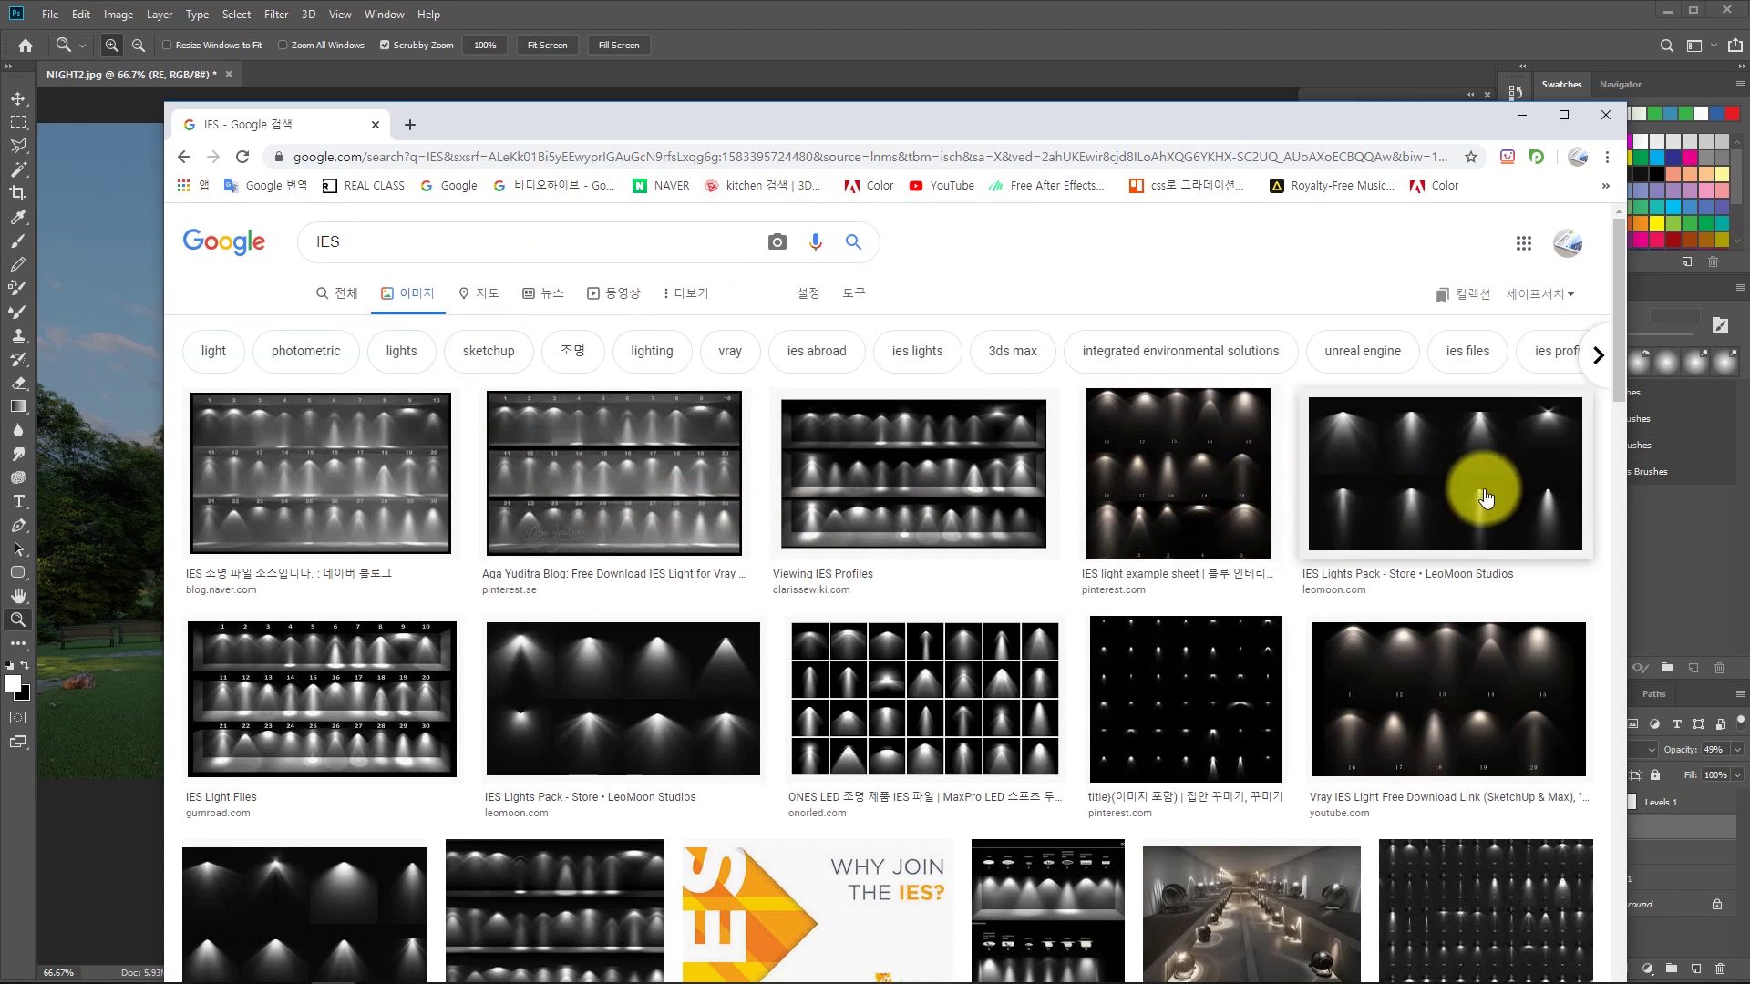
pyautogui.scroll(-3, 399, 783)
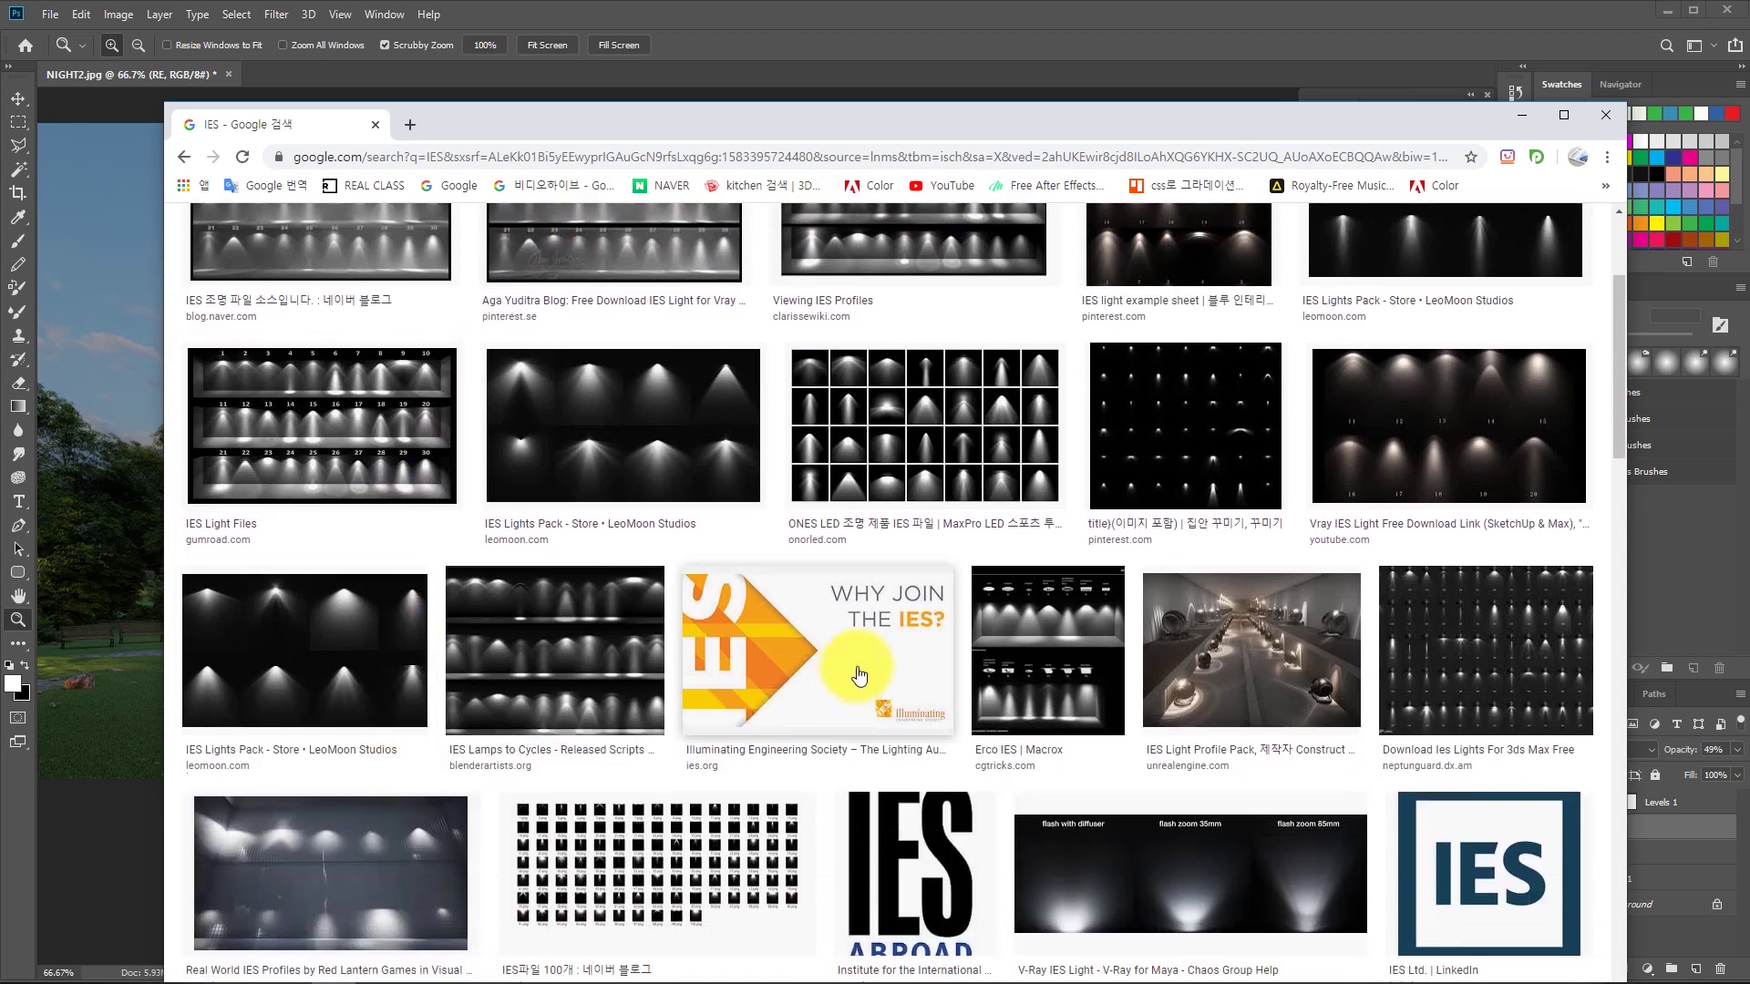
pyautogui.scroll(3, 1232, 690)
pyautogui.click(1222, 524)
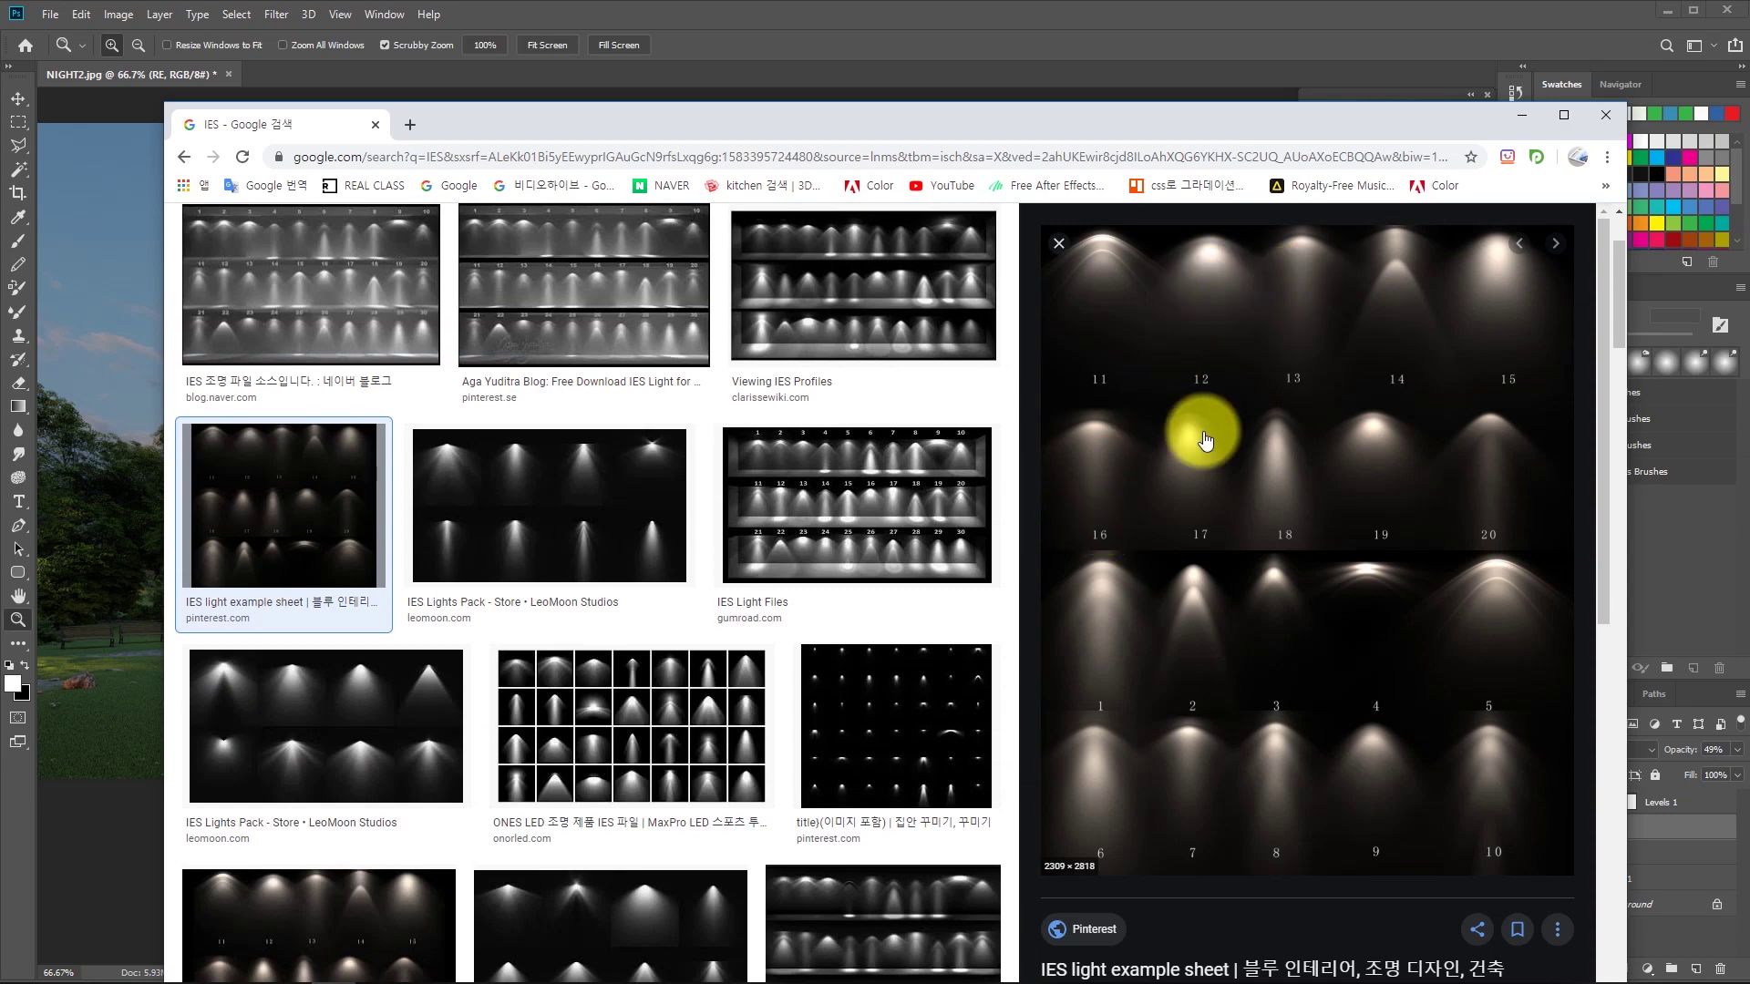
pyautogui.rightClick(1203, 437)
pyautogui.click(1265, 600)
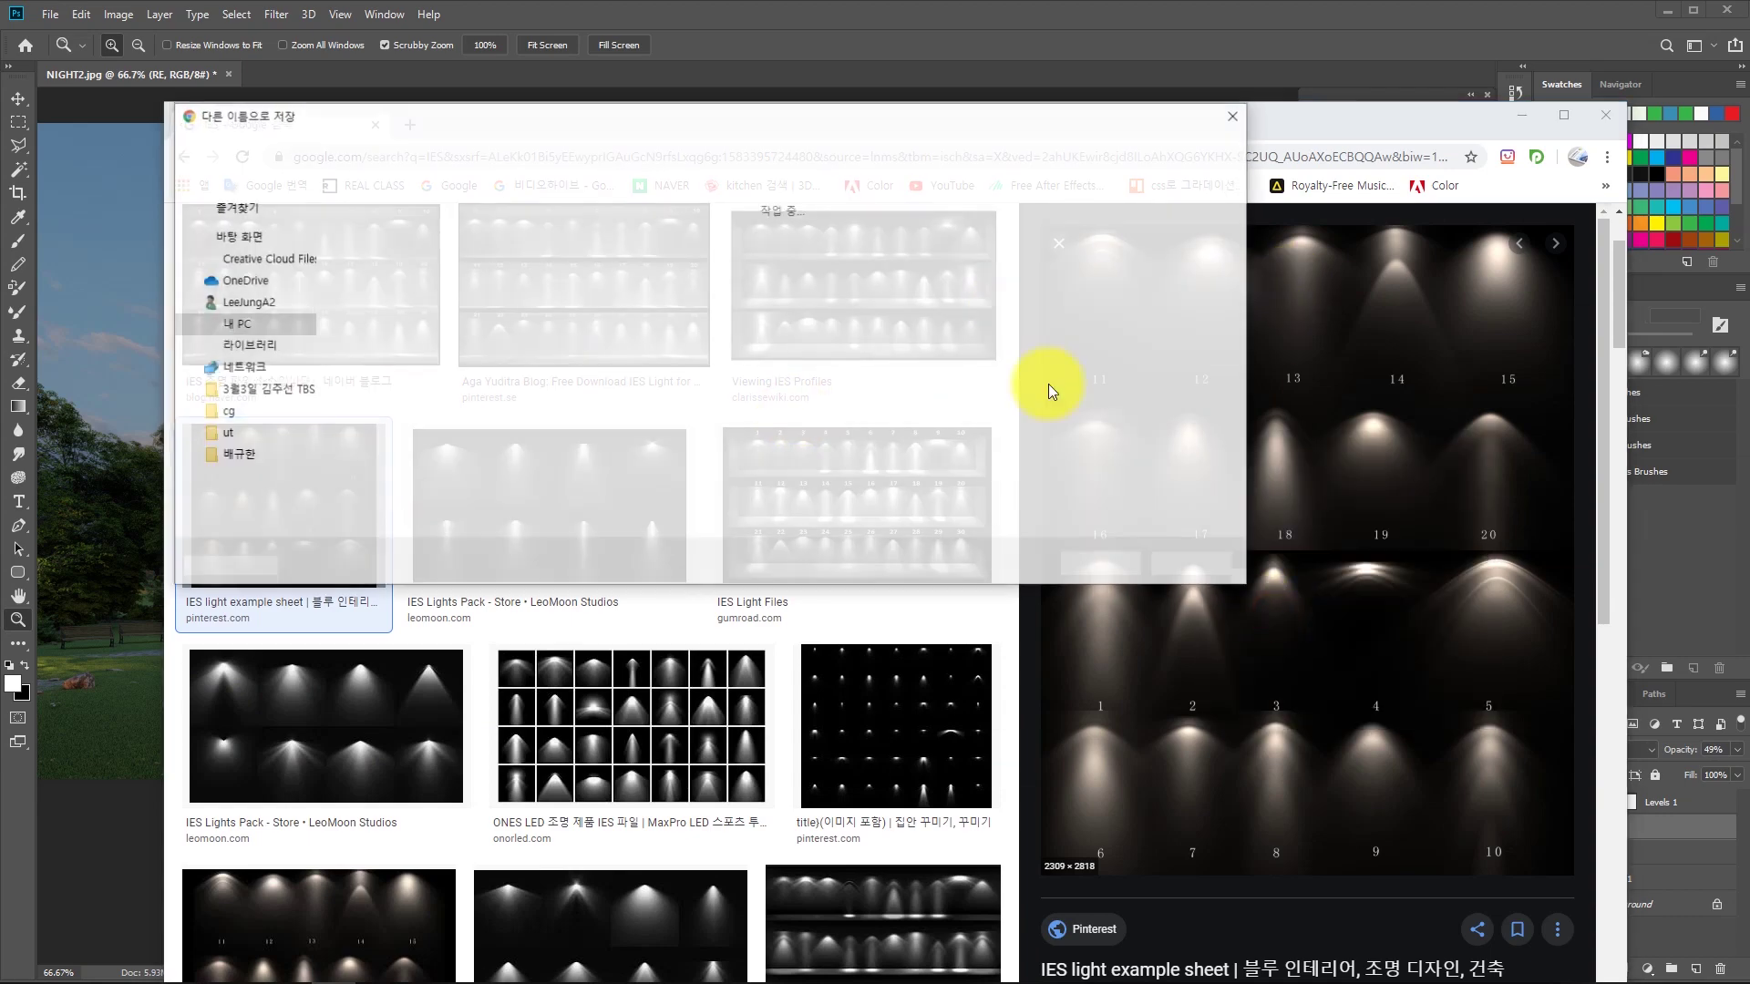
pyautogui.press('Return')
# Filter the IES image results to large size and save the IES light example sheet as ies-1.jpg, replacing the existing file.
pyautogui.scroll(3, 337, 355)
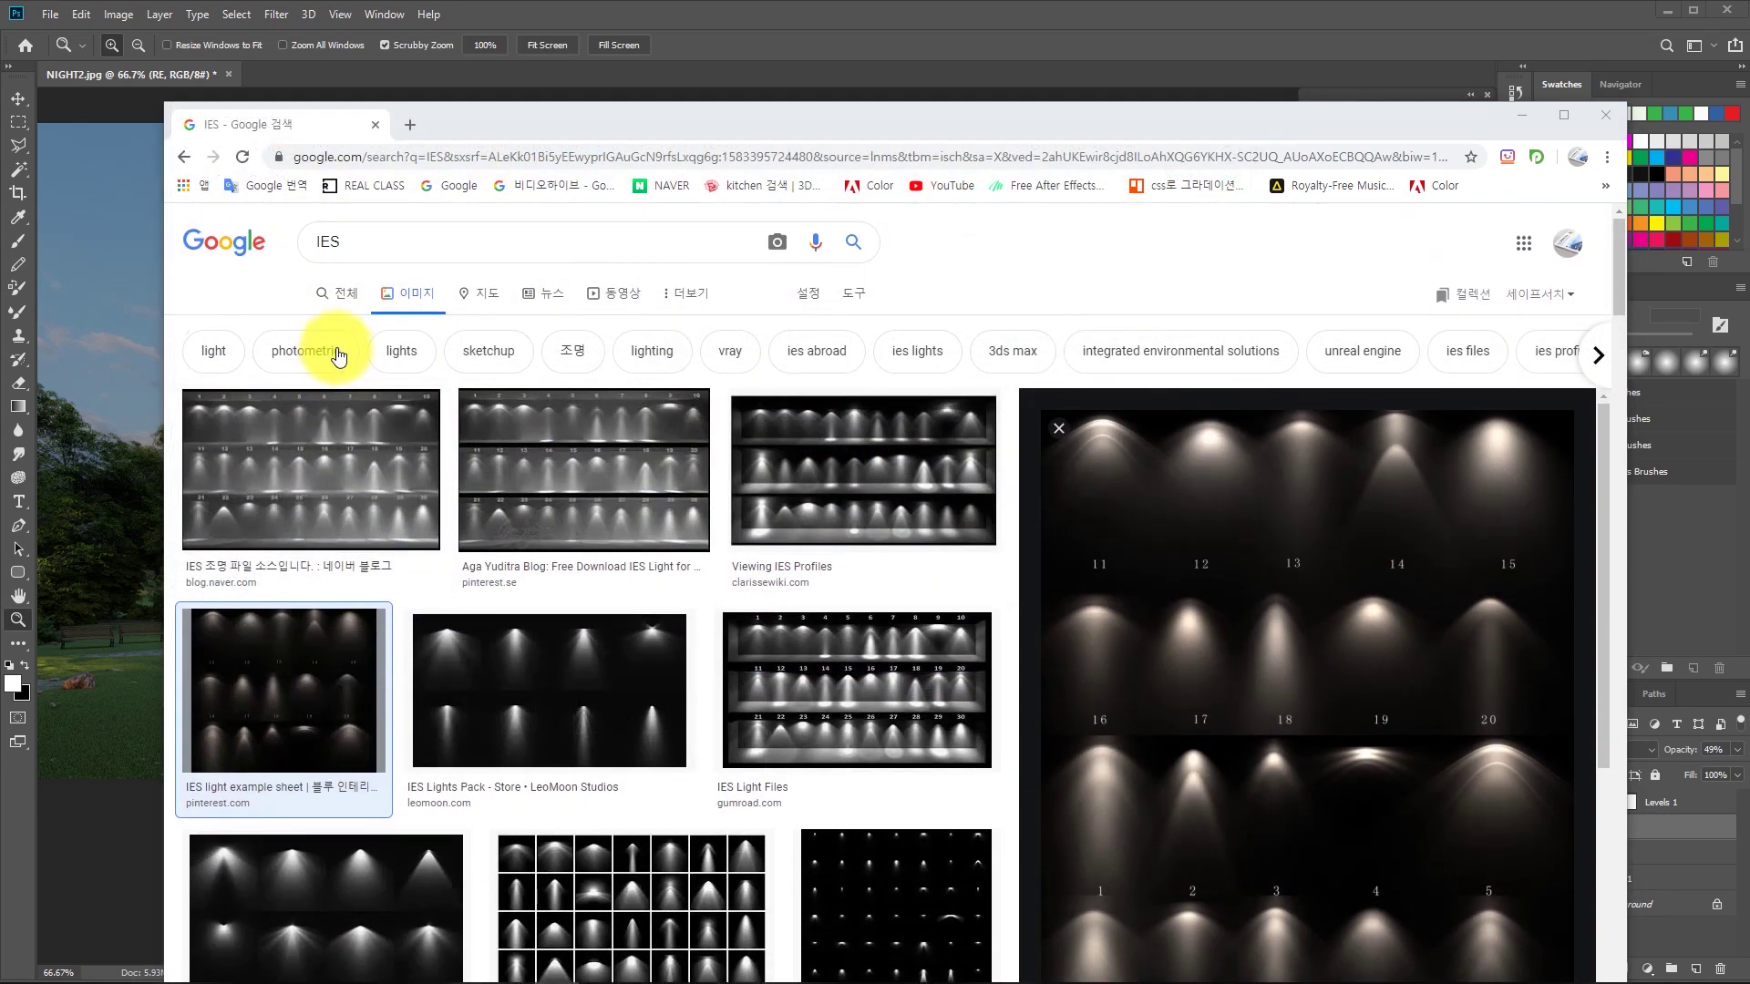
pyautogui.click(854, 292)
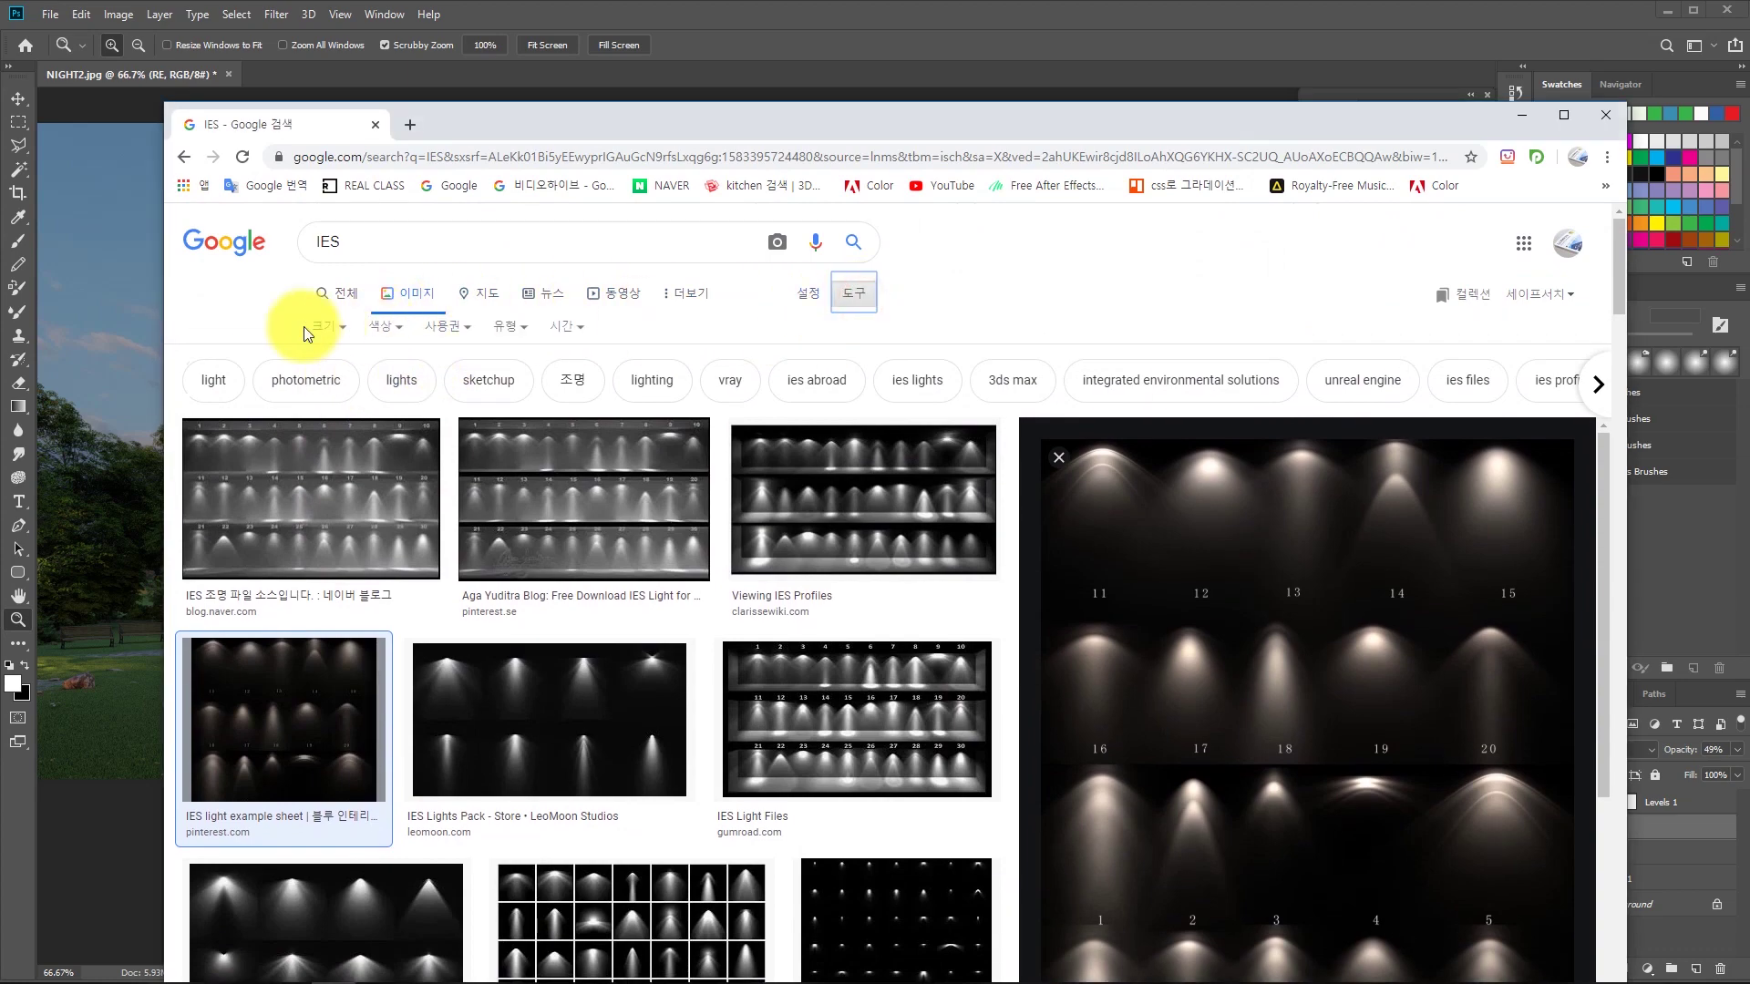
pyautogui.click(328, 379)
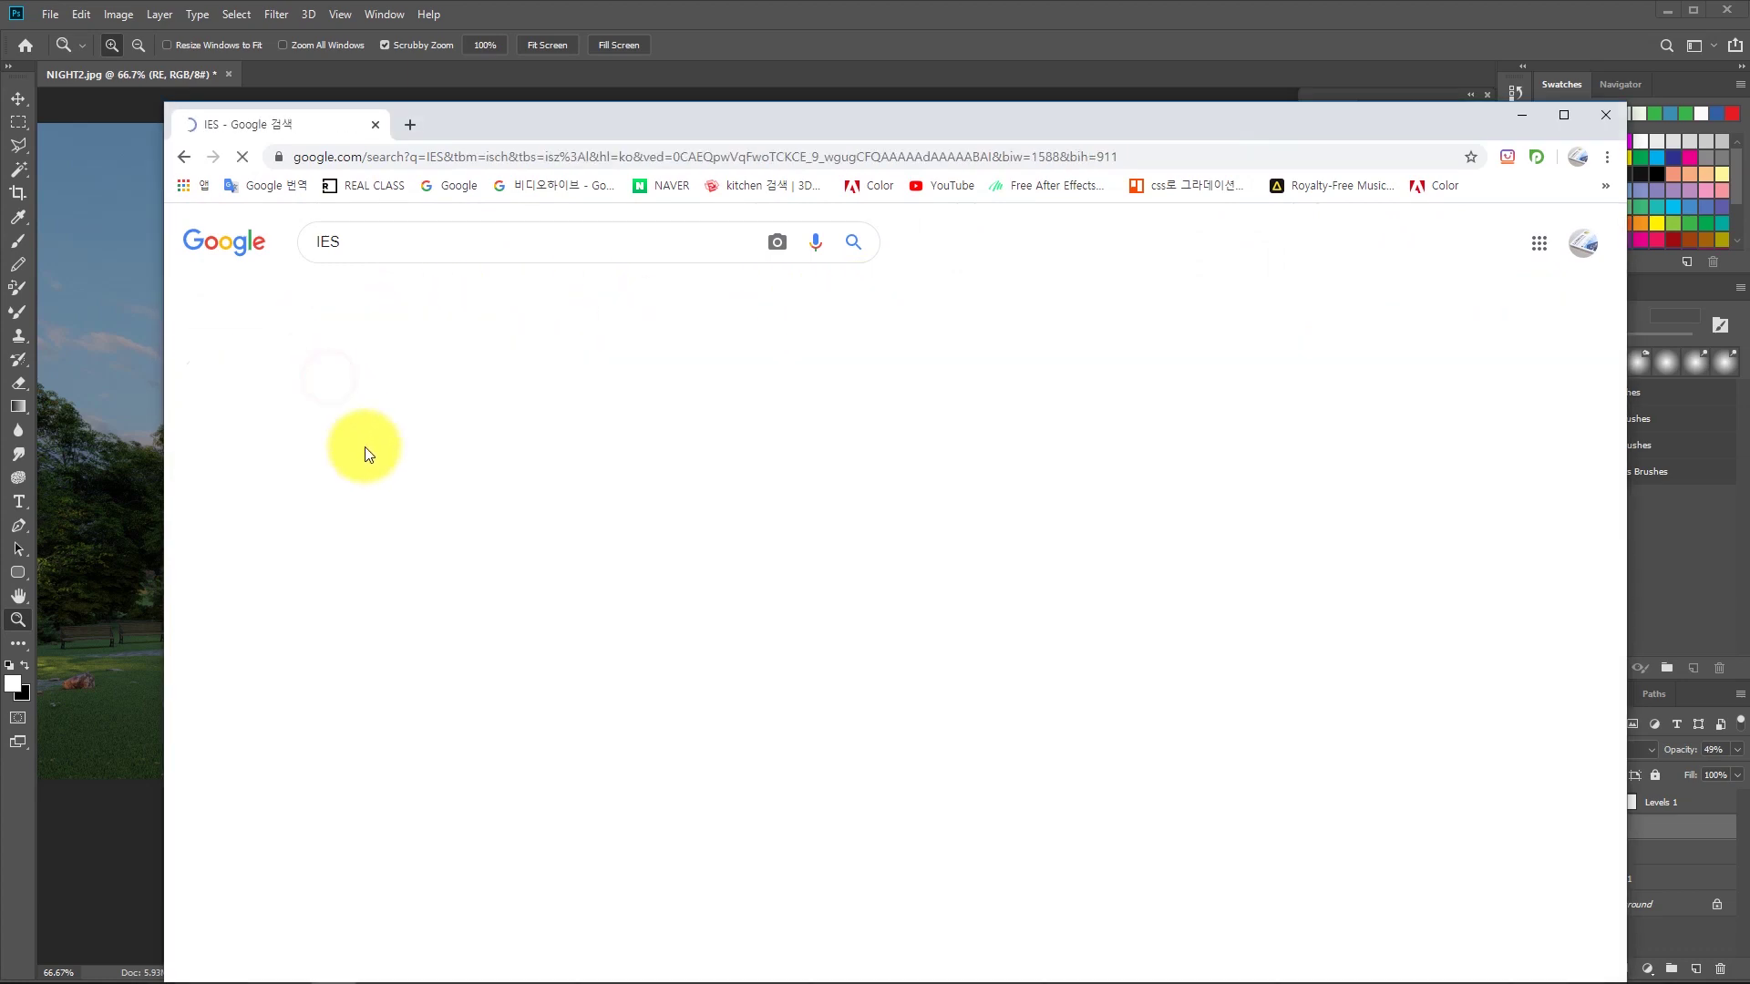
pyautogui.click(262, 503)
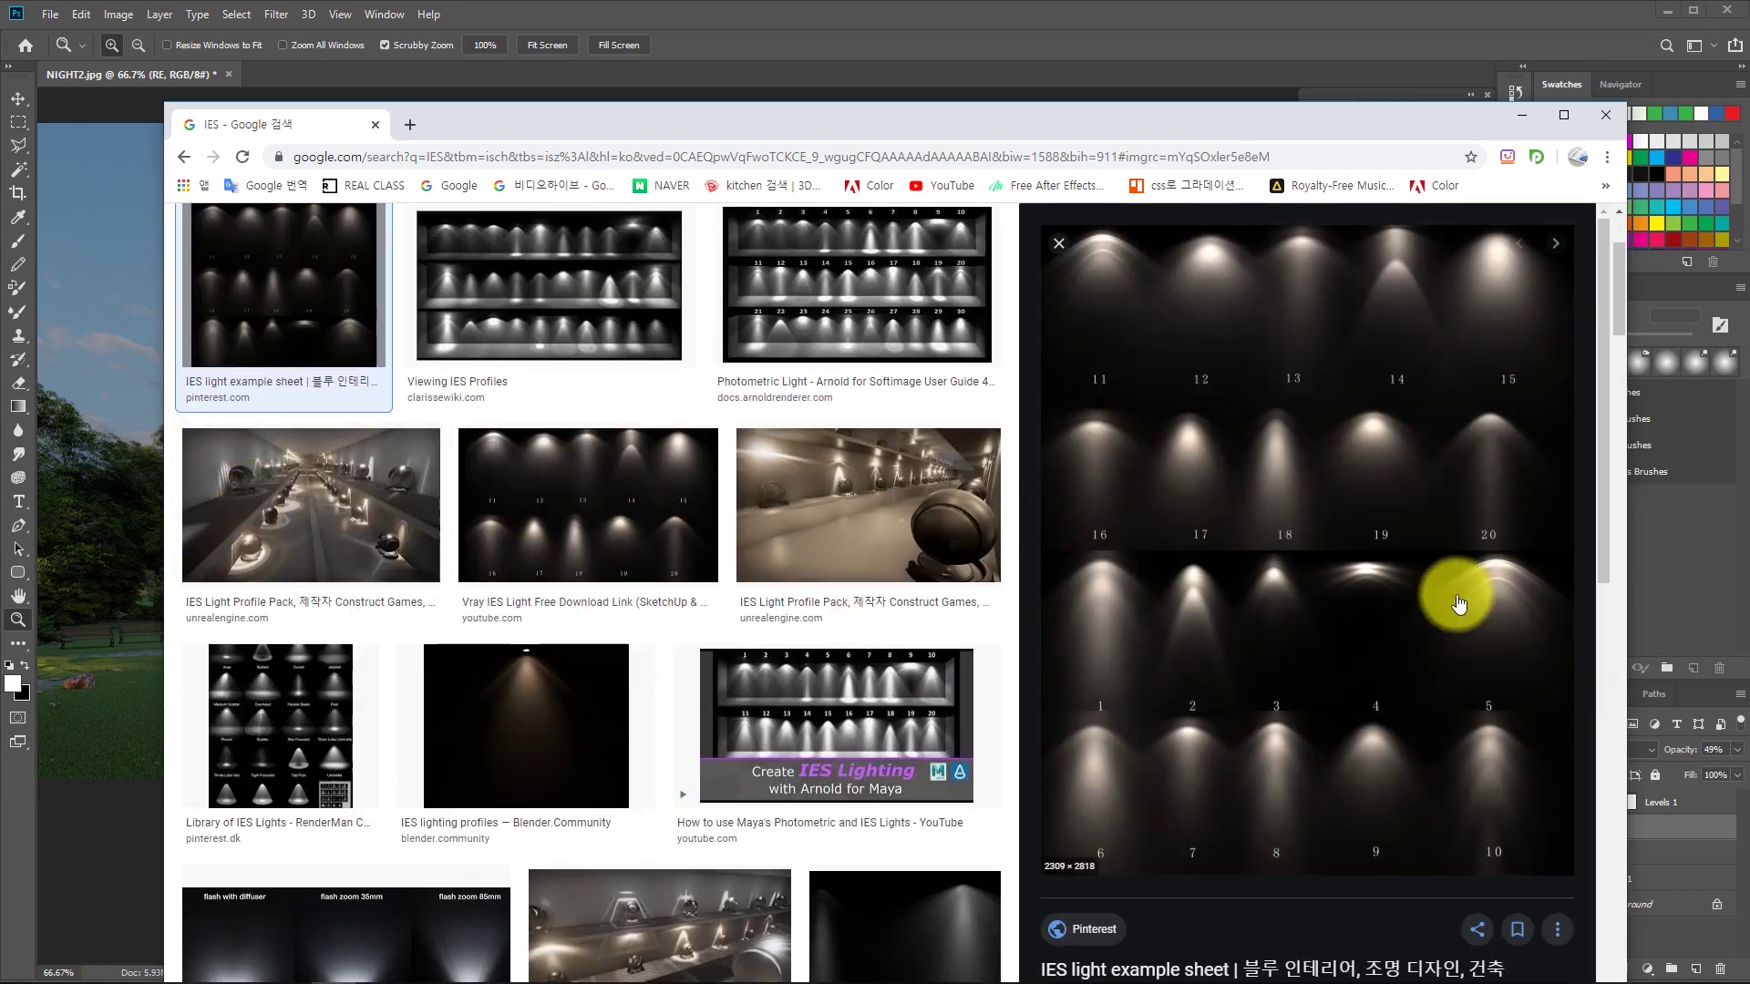
pyautogui.rightClick(1281, 426)
pyautogui.click(1343, 613)
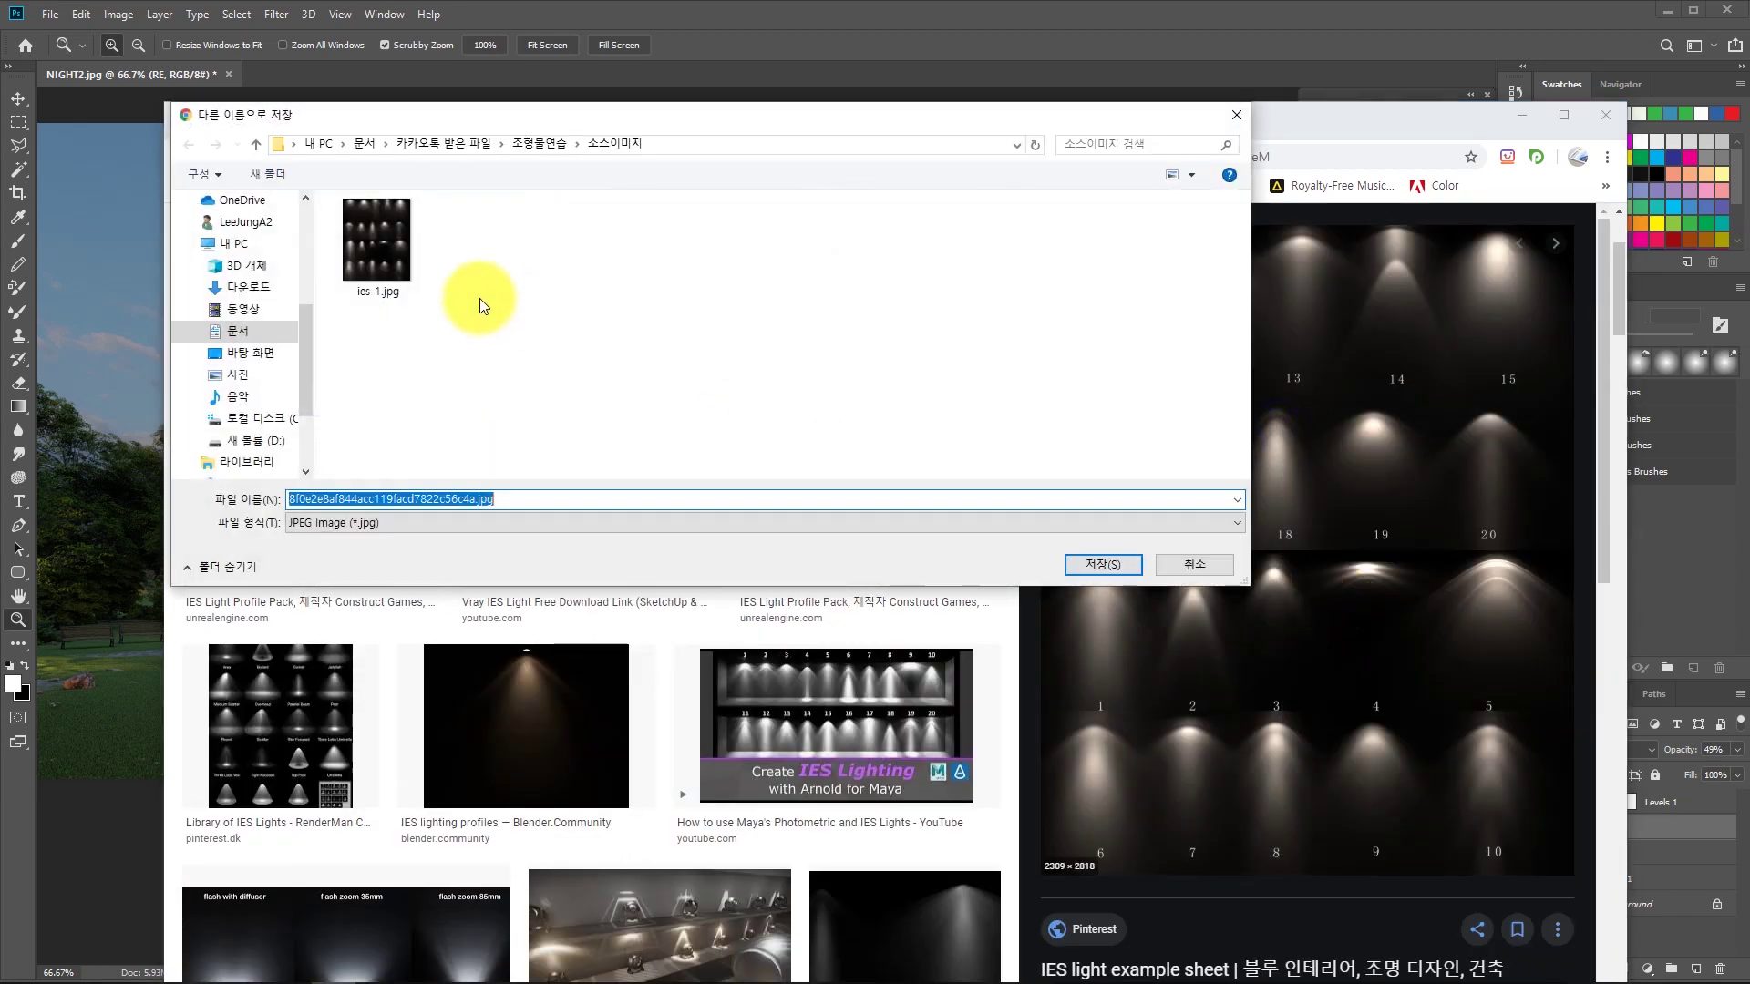
pyautogui.click(1099, 567)
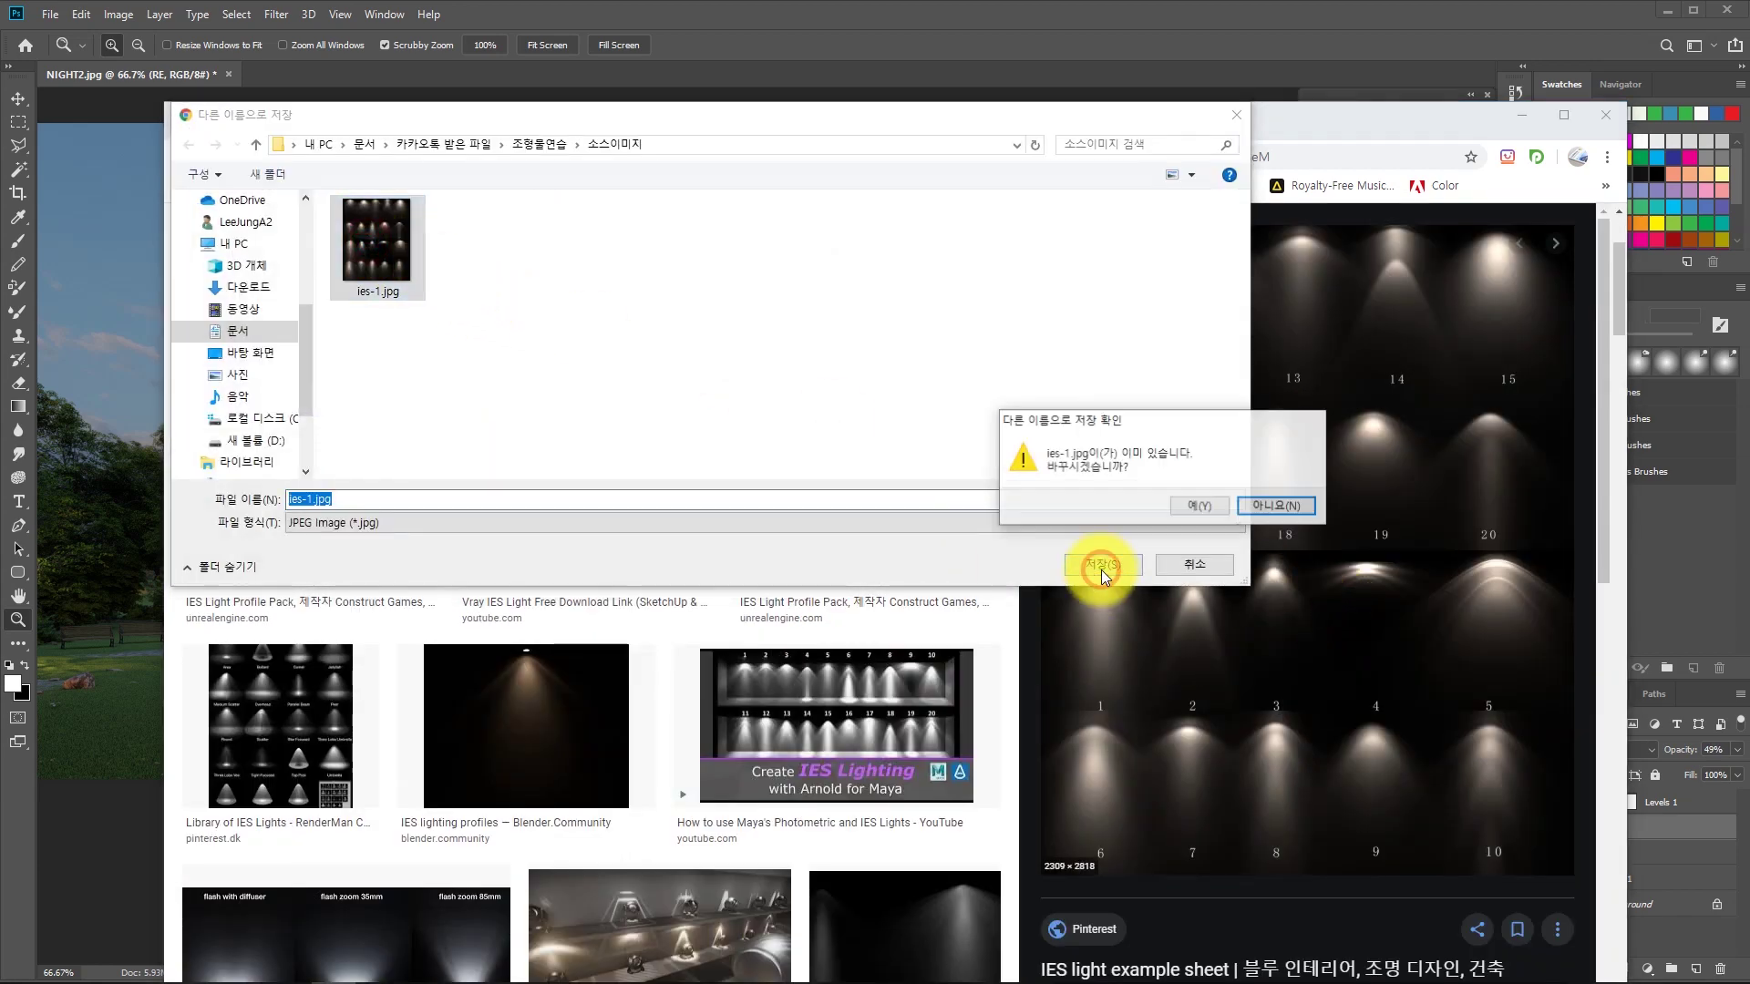
pyautogui.click(1205, 511)
# Save the warm single-spotlight image from the Blender.Community "IES lighting profiles" result into the 소스이미지 folder.
pyautogui.click(527, 707)
pyautogui.rightClick(1339, 408)
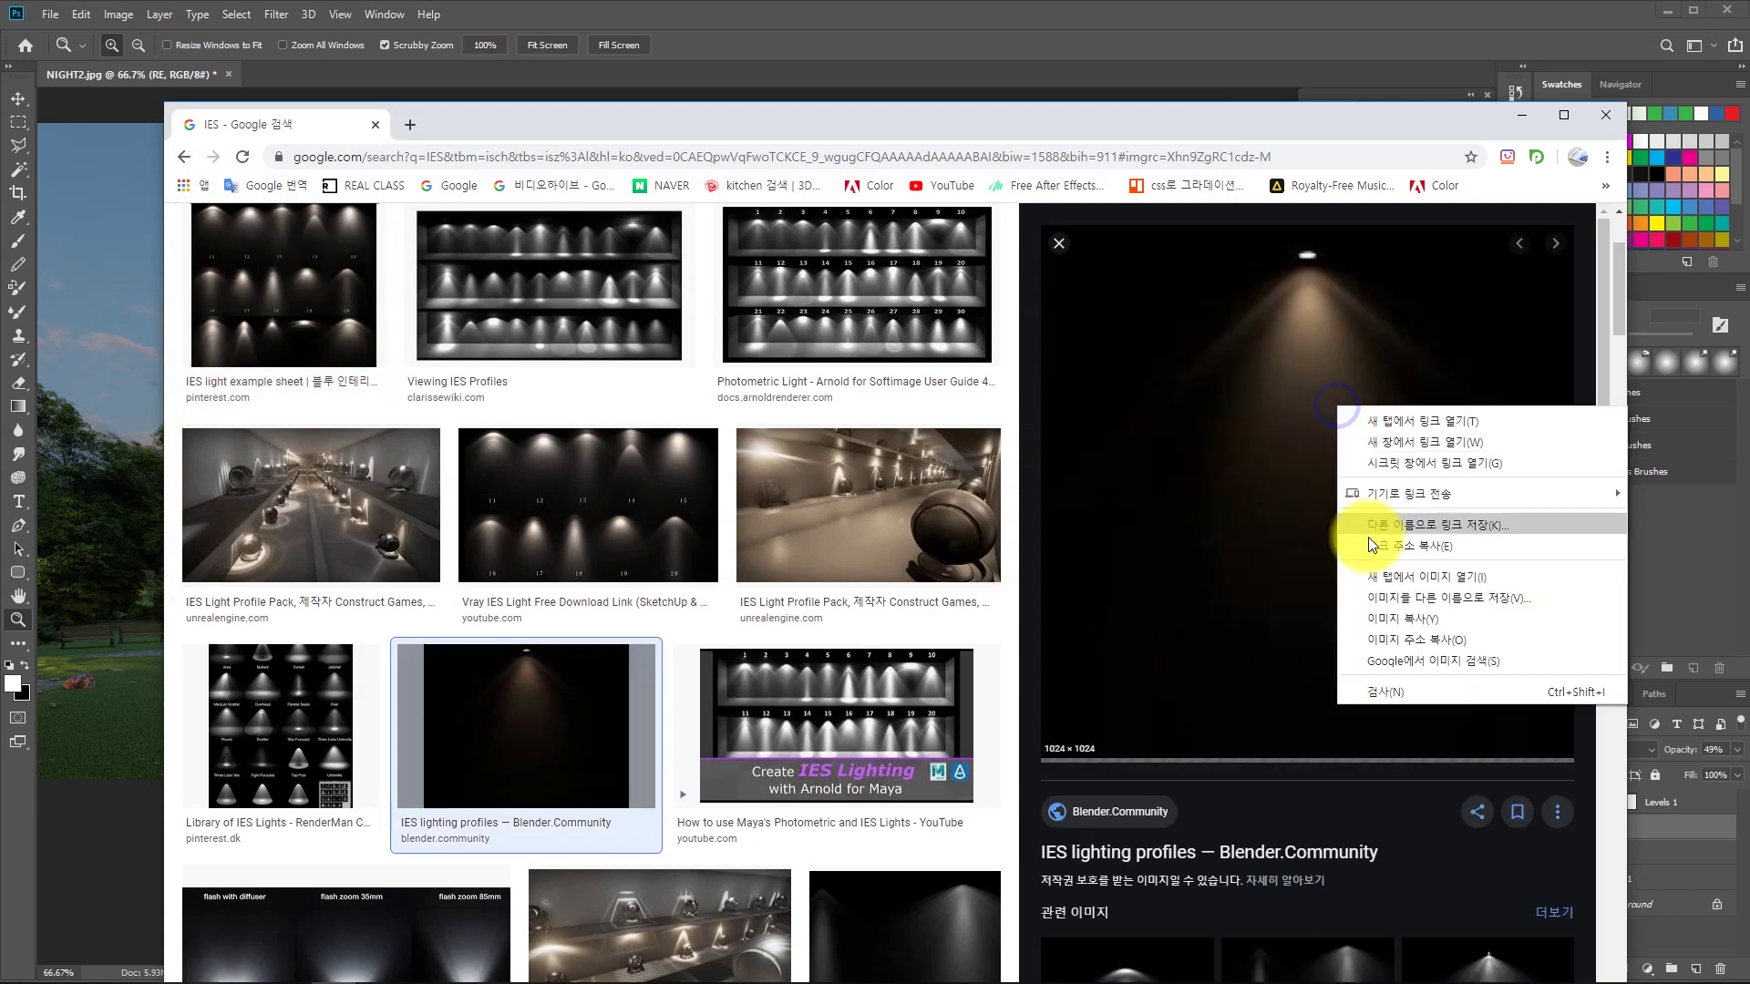
pyautogui.click(1383, 602)
pyautogui.click(1117, 560)
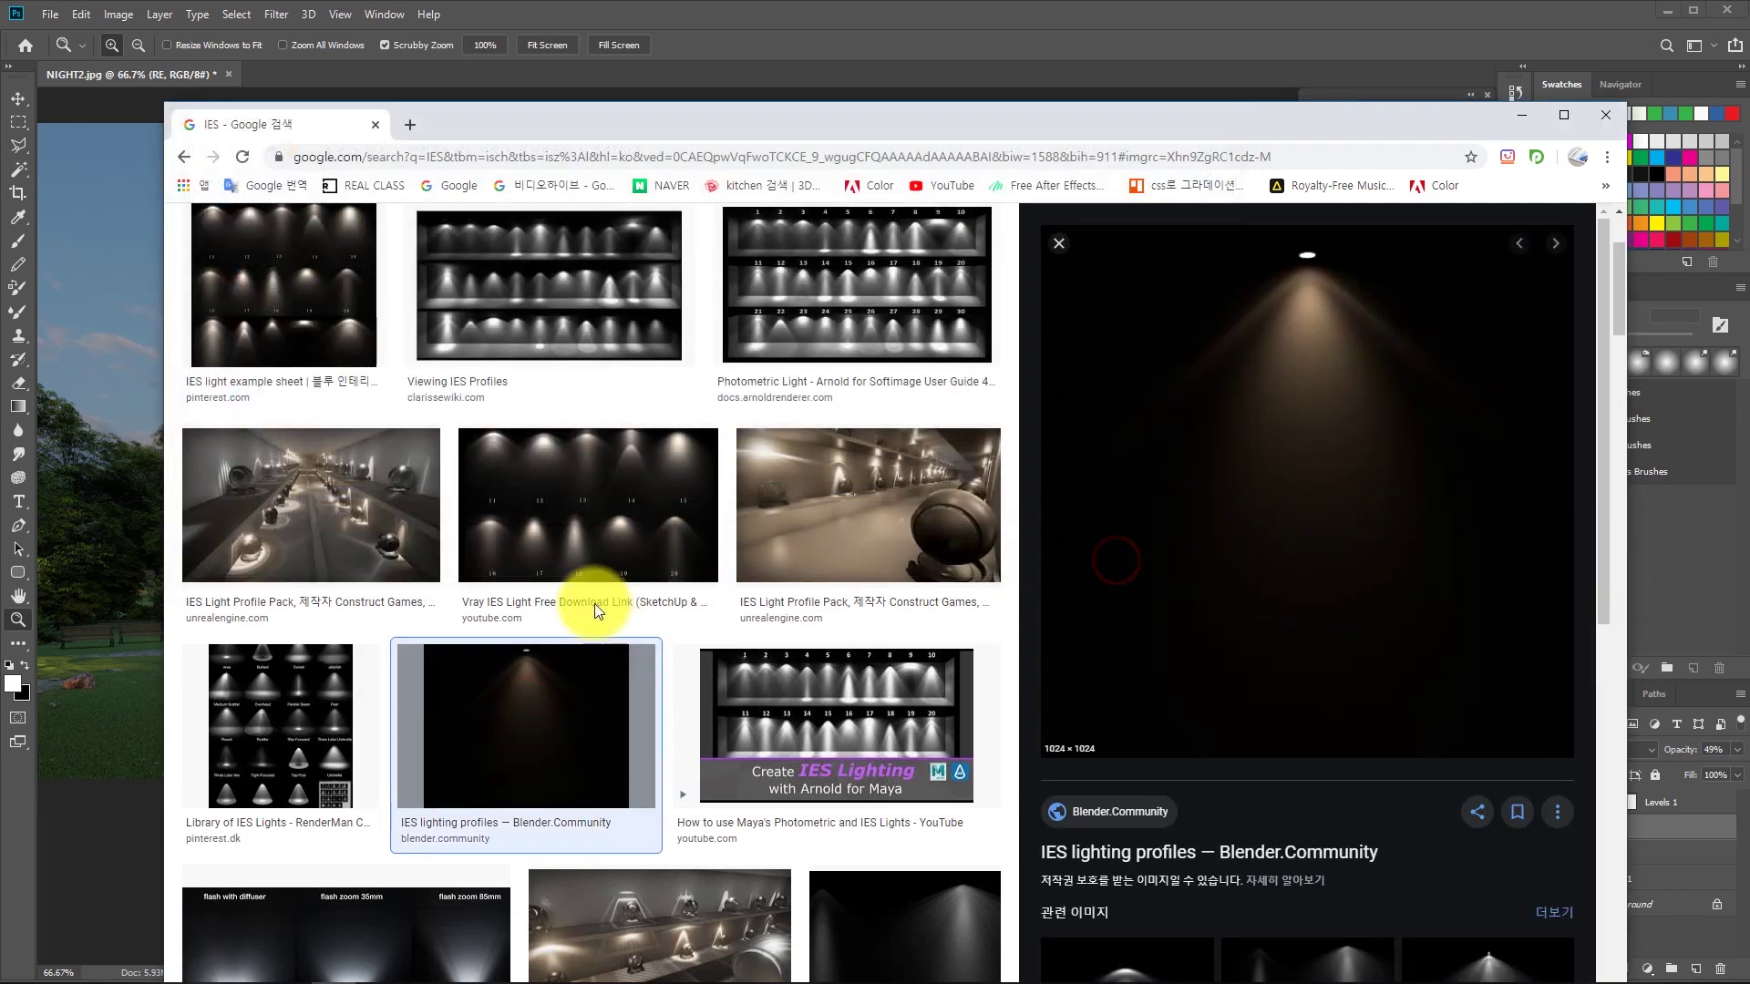
# Find the 1200 × 800 "Photorealistic lights for Unity" image with rays spreading from one bright point and save it.
pyautogui.scroll(2, 539, 498)
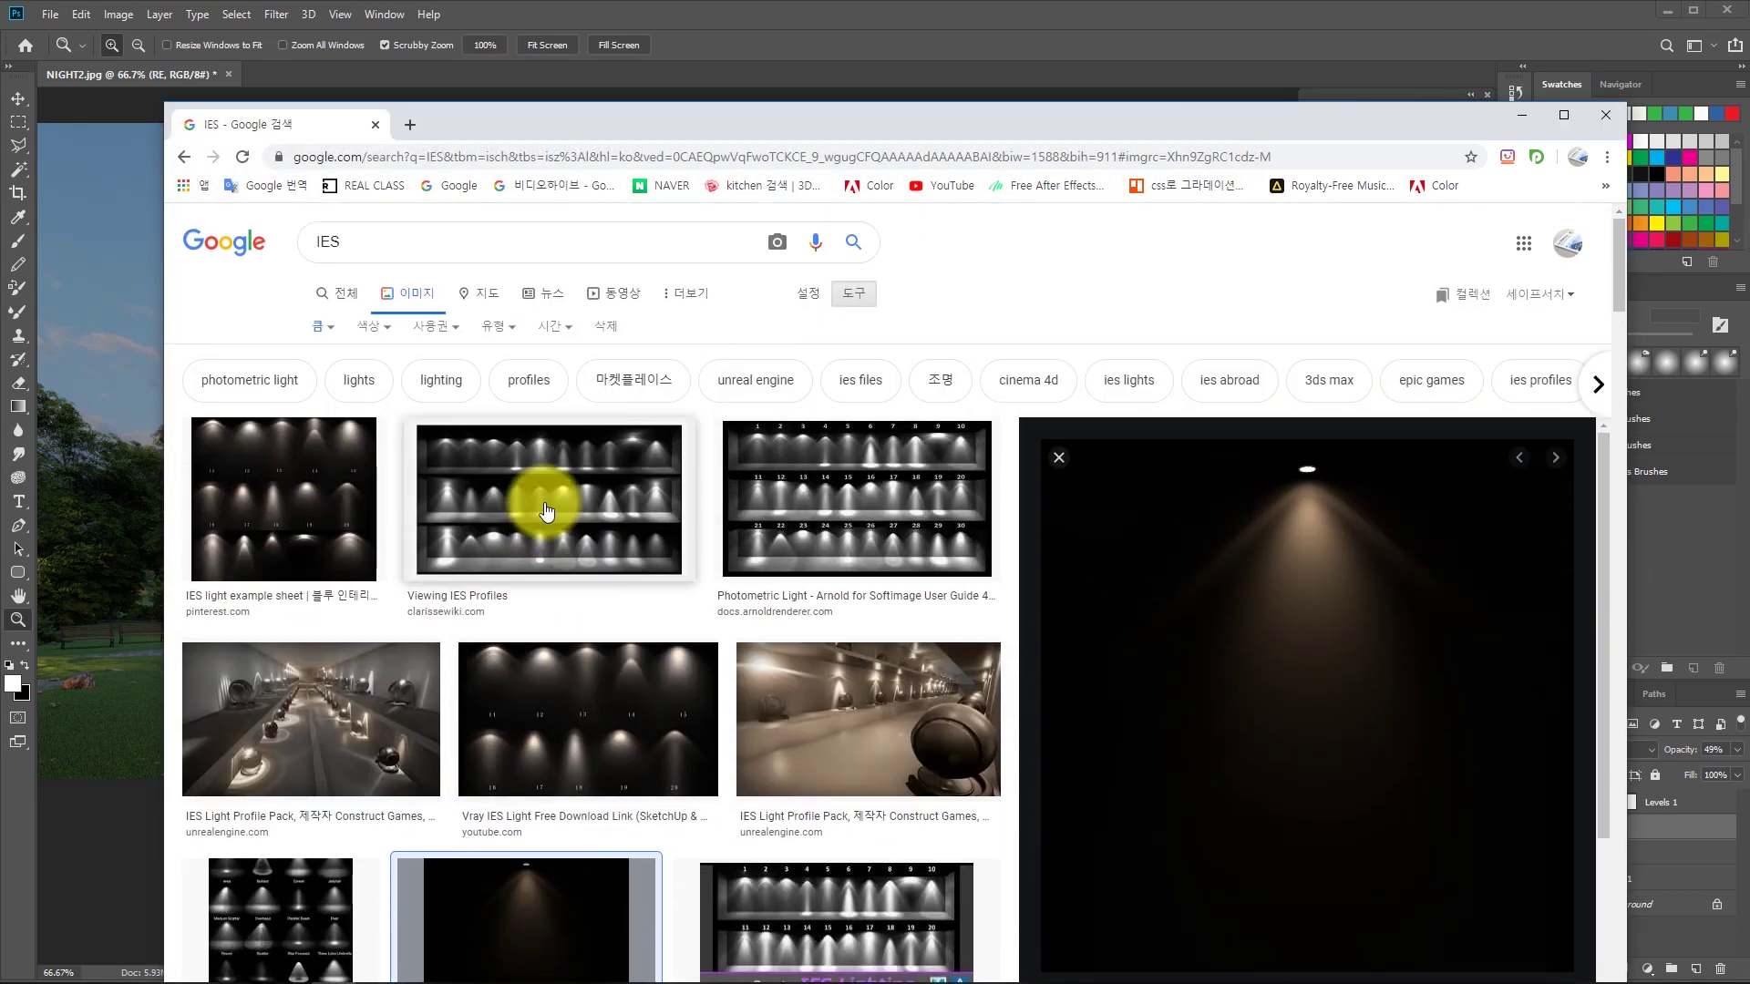
pyautogui.scroll(-4, 543, 500)
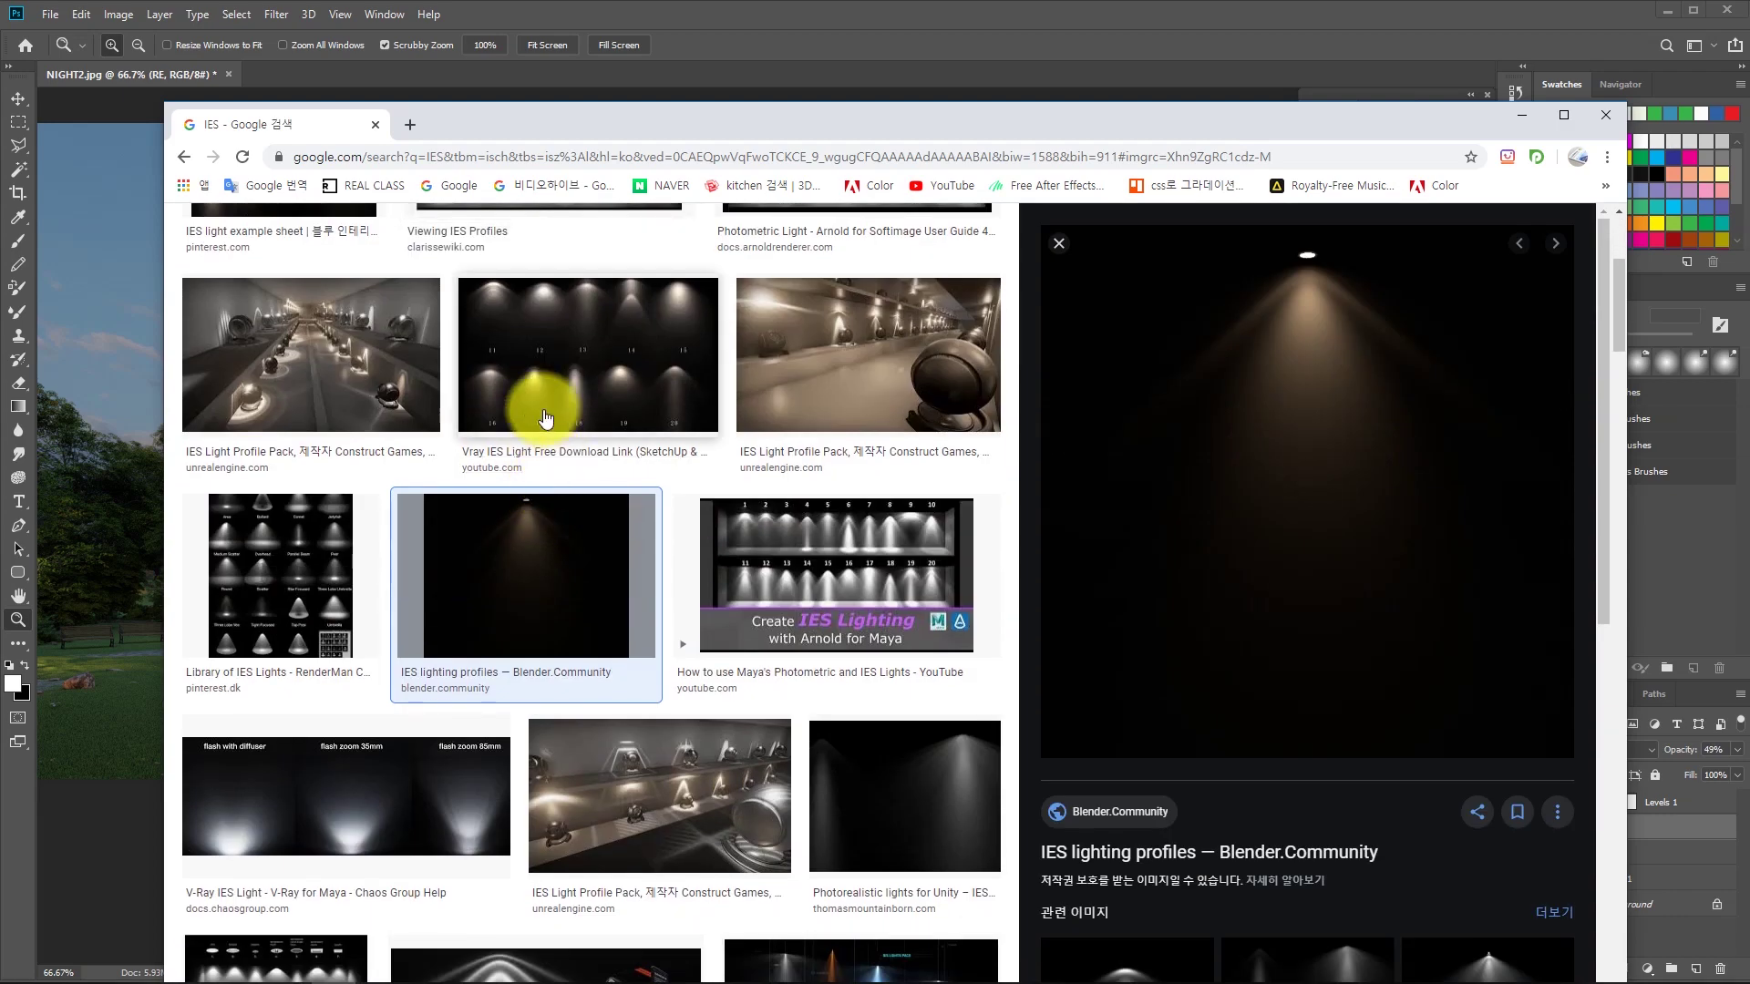
pyautogui.click(320, 809)
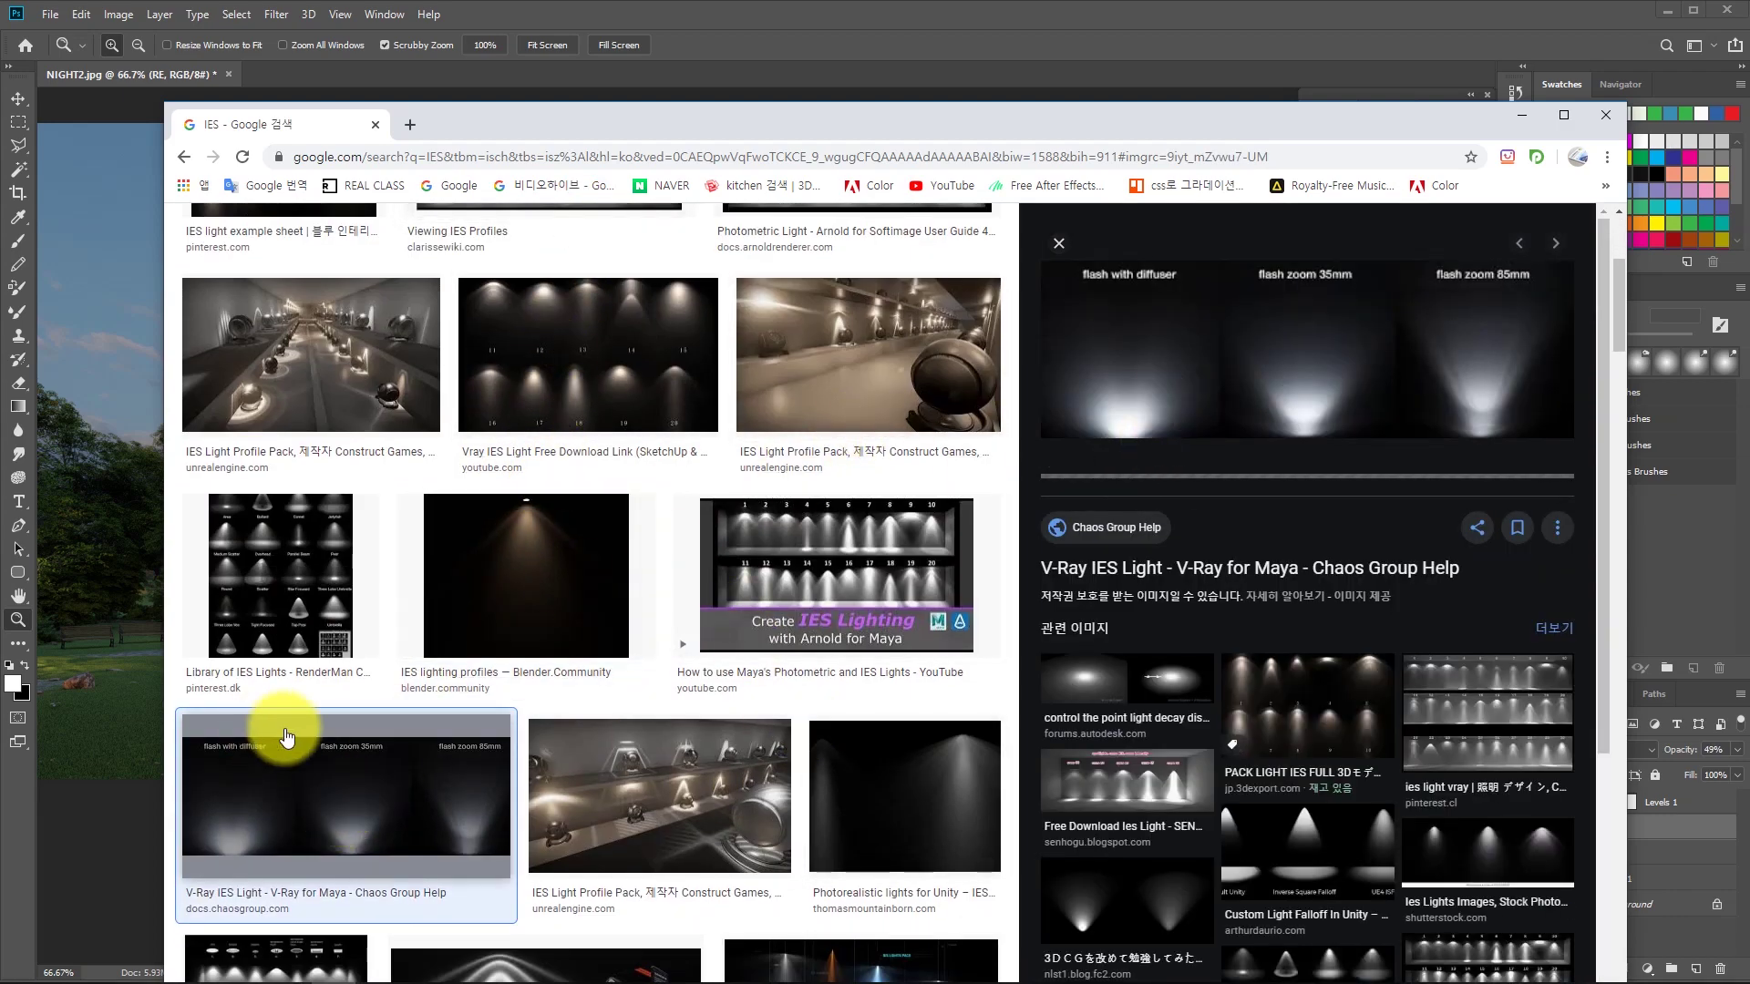
pyautogui.scroll(-4, 305, 718)
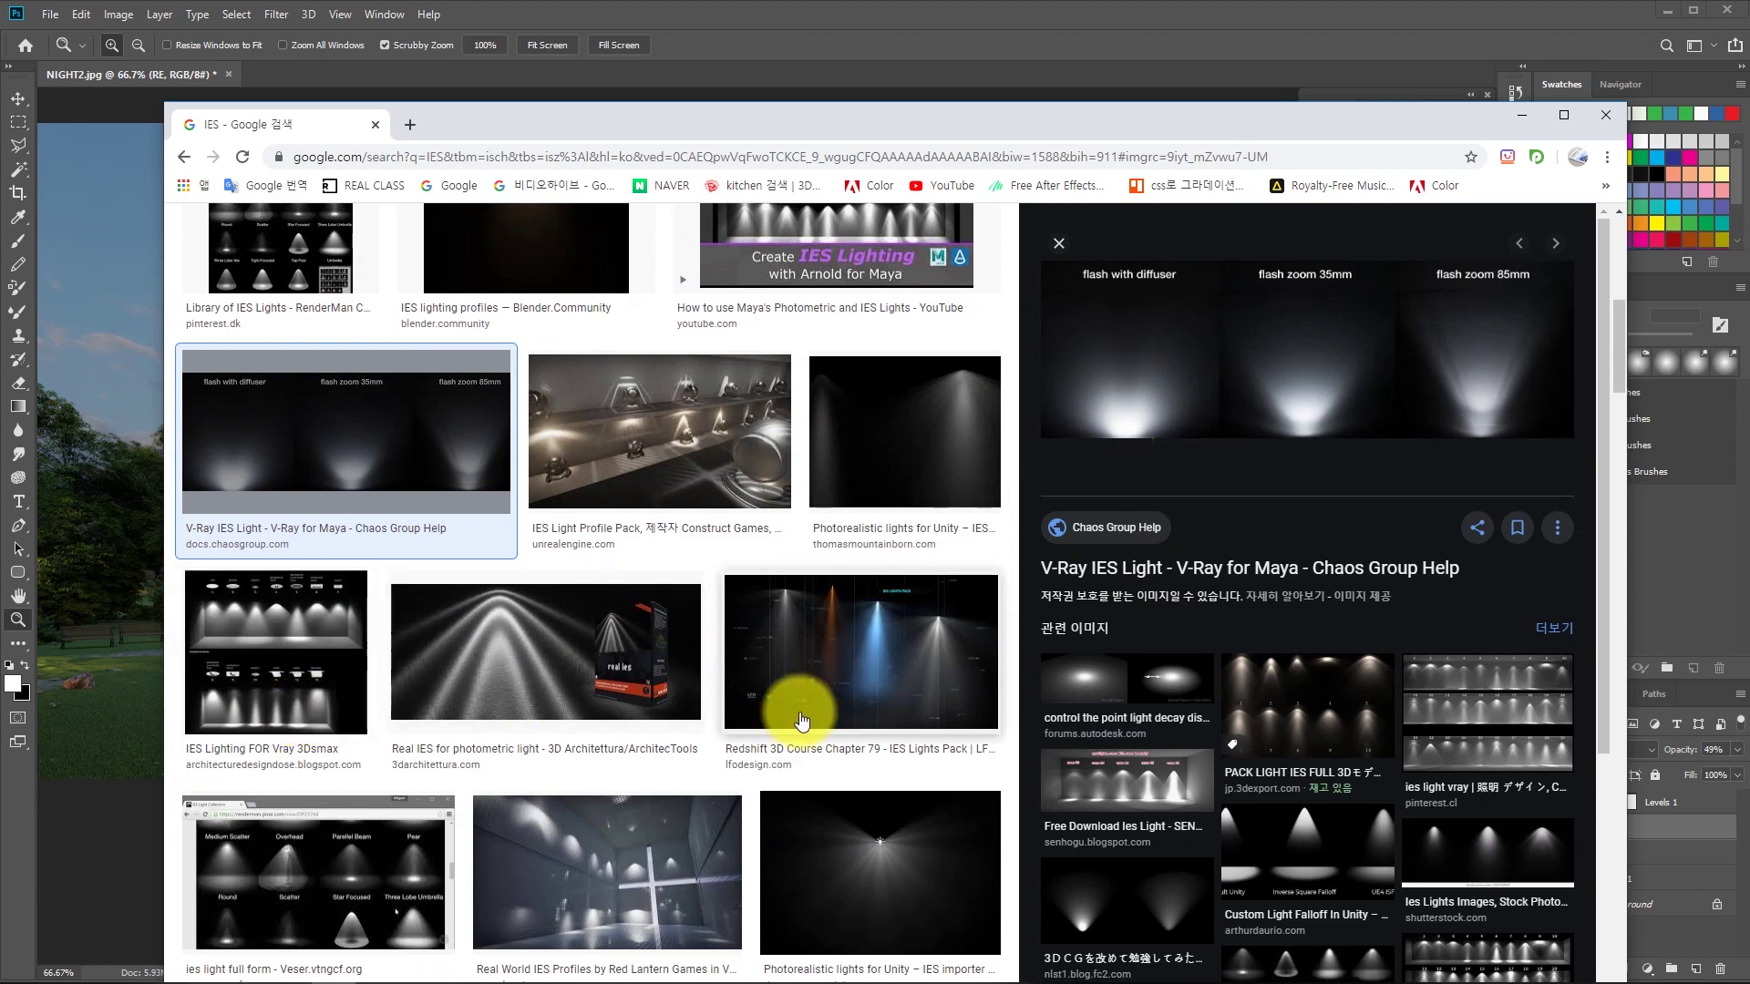
pyautogui.scroll(-2, 820, 703)
pyautogui.click(857, 700)
pyautogui.rightClick(1349, 415)
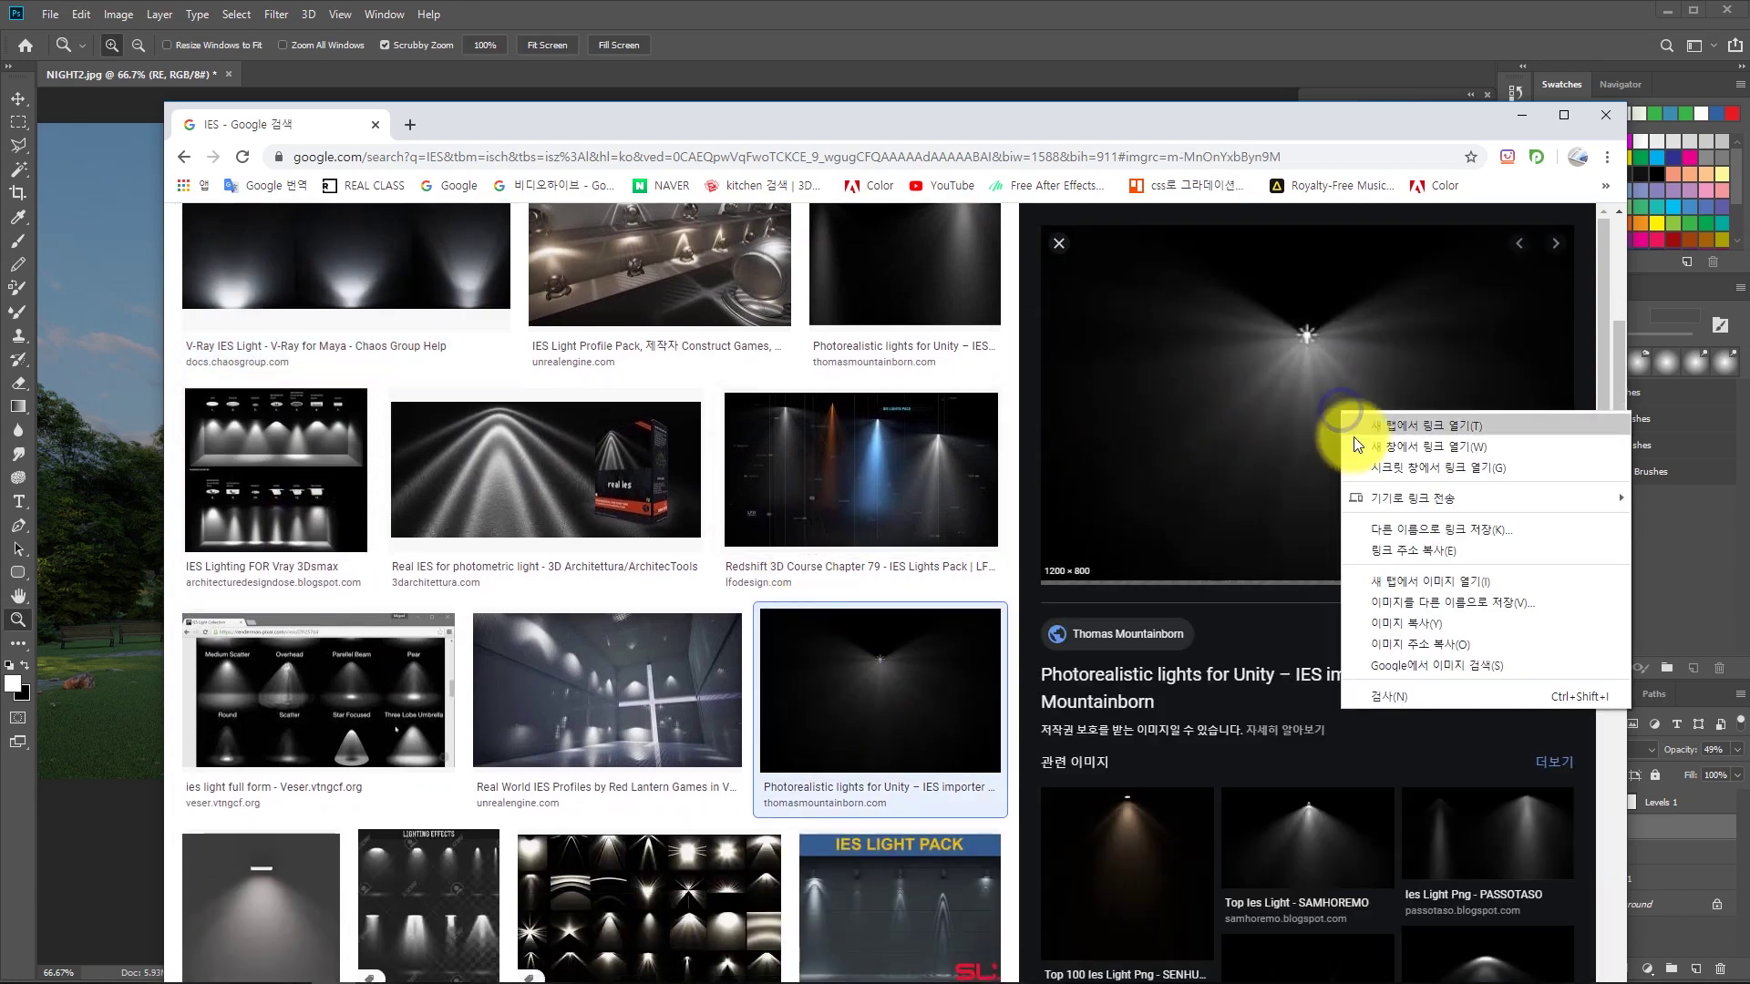
pyautogui.click(1452, 708)
pyautogui.click(1099, 565)
# Preview more IES results, including the lighting with a sphere, the teal Cinema 4D light and the Library of IES Lights.
pyautogui.scroll(-5, 586, 625)
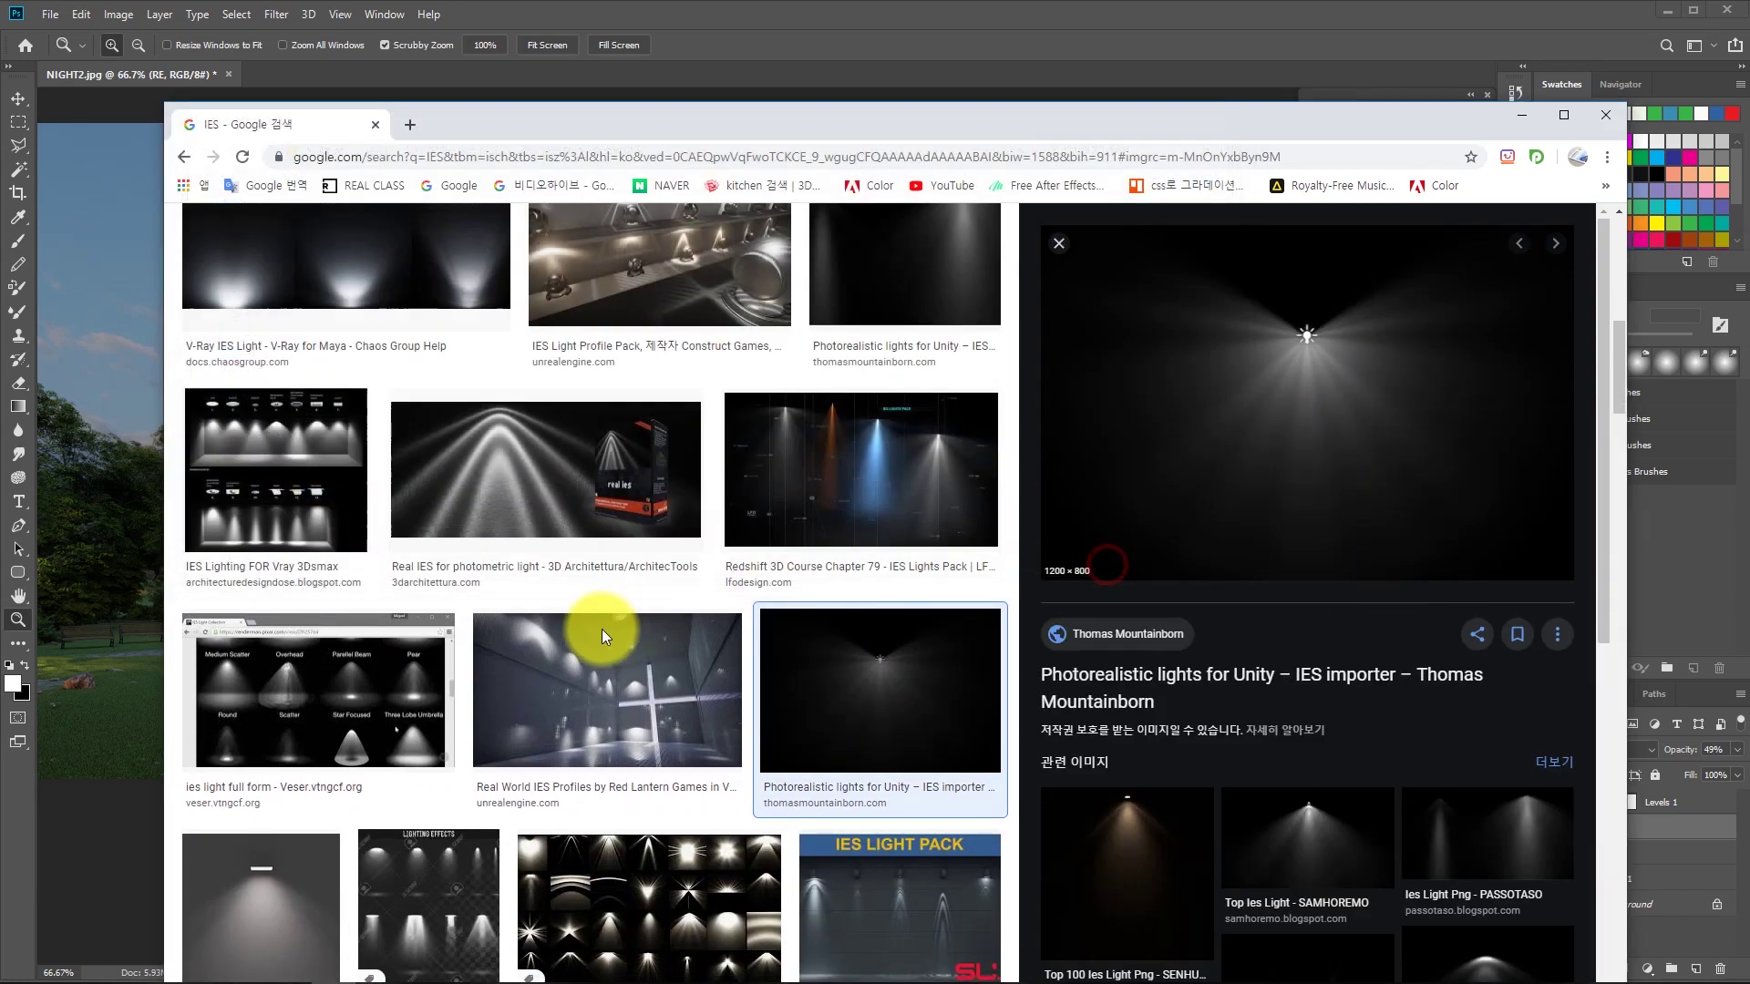
pyautogui.click(255, 465)
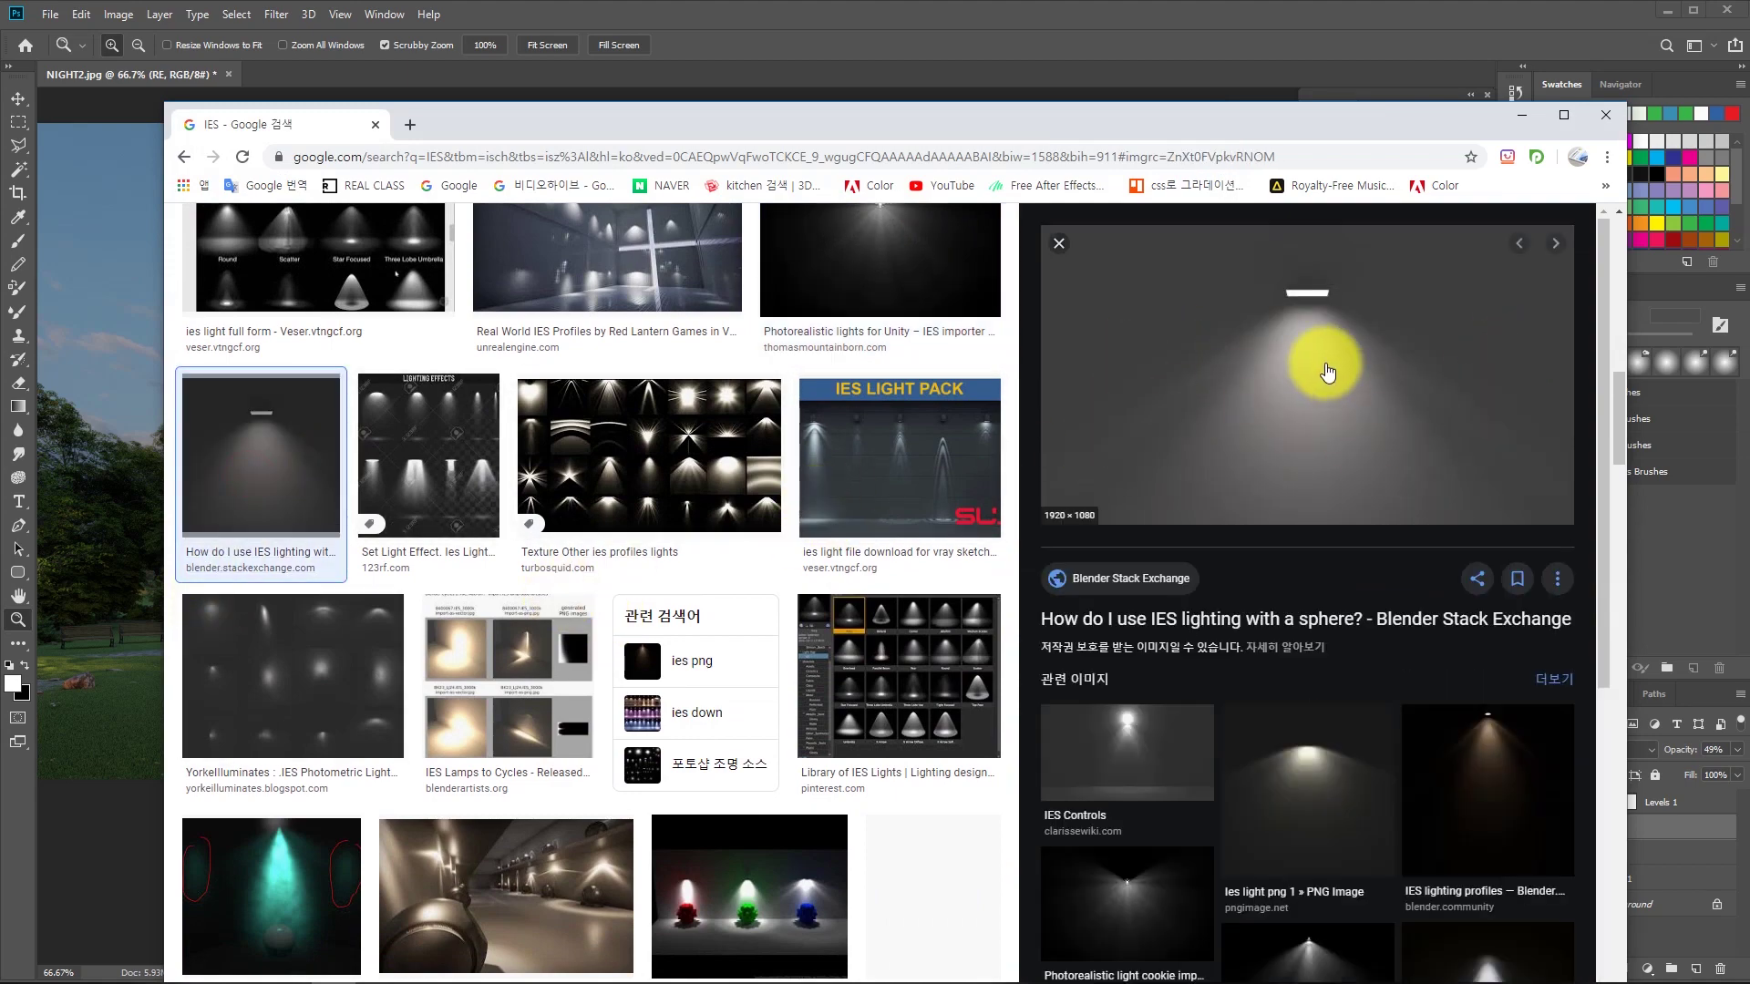
pyautogui.scroll(-3, 438, 702)
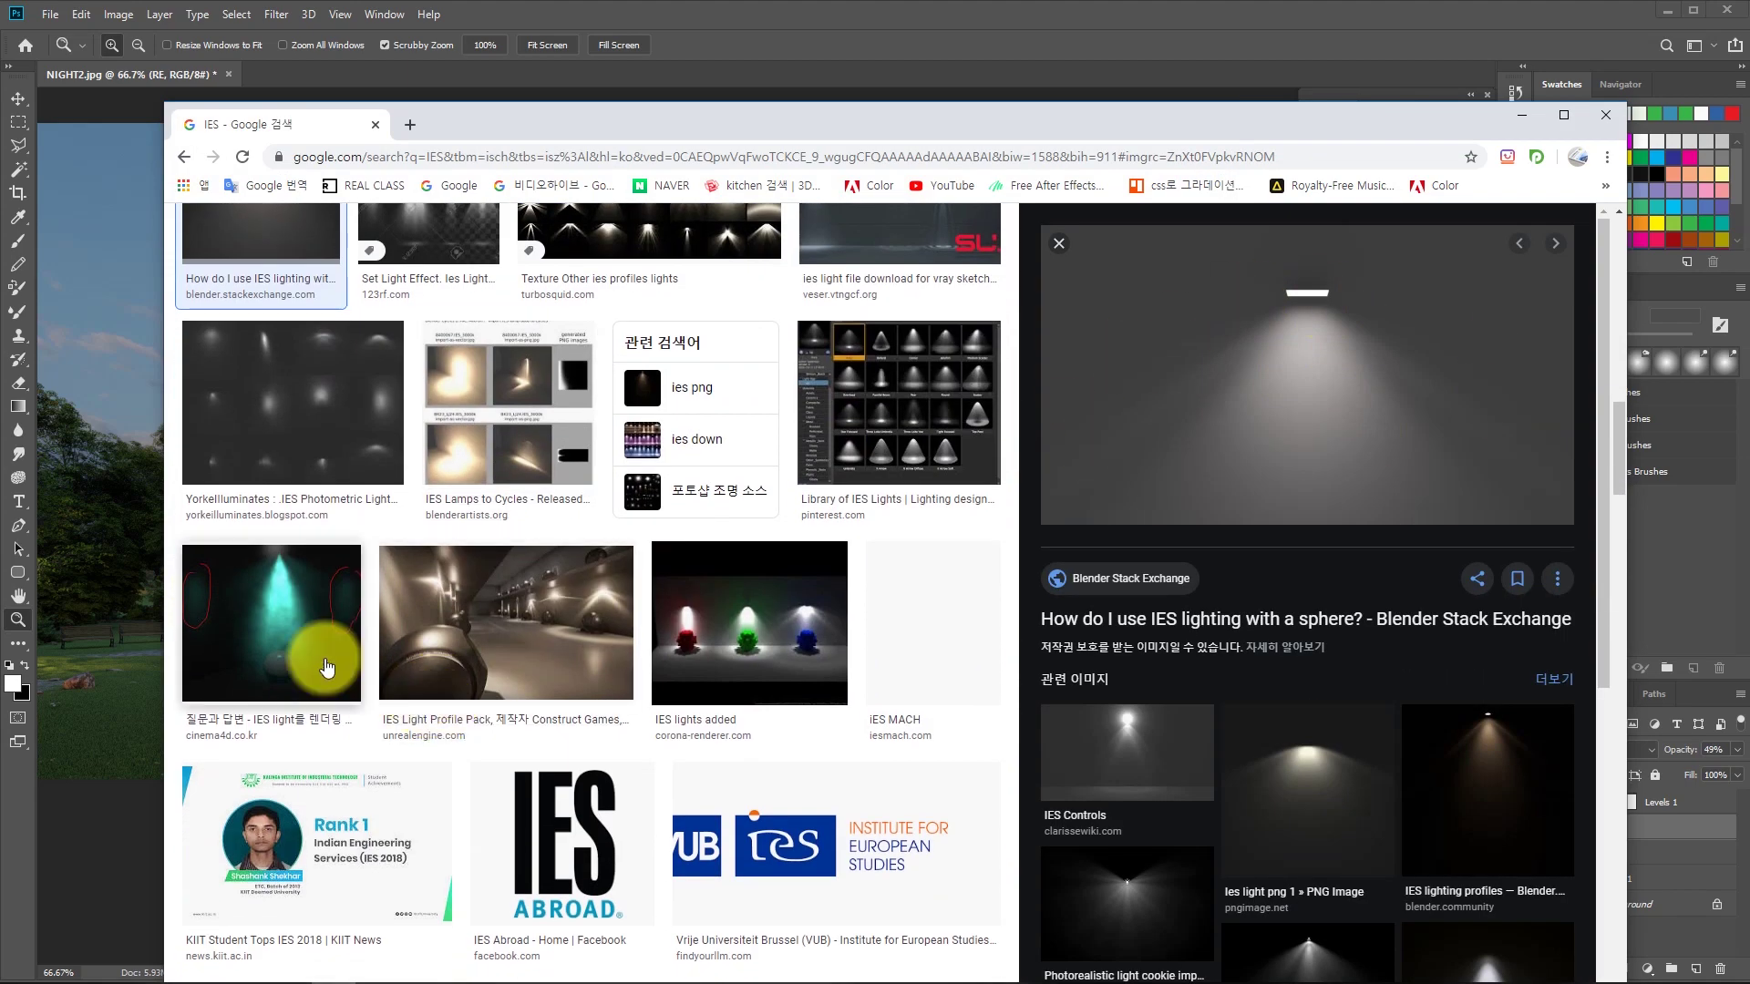
pyautogui.click(280, 611)
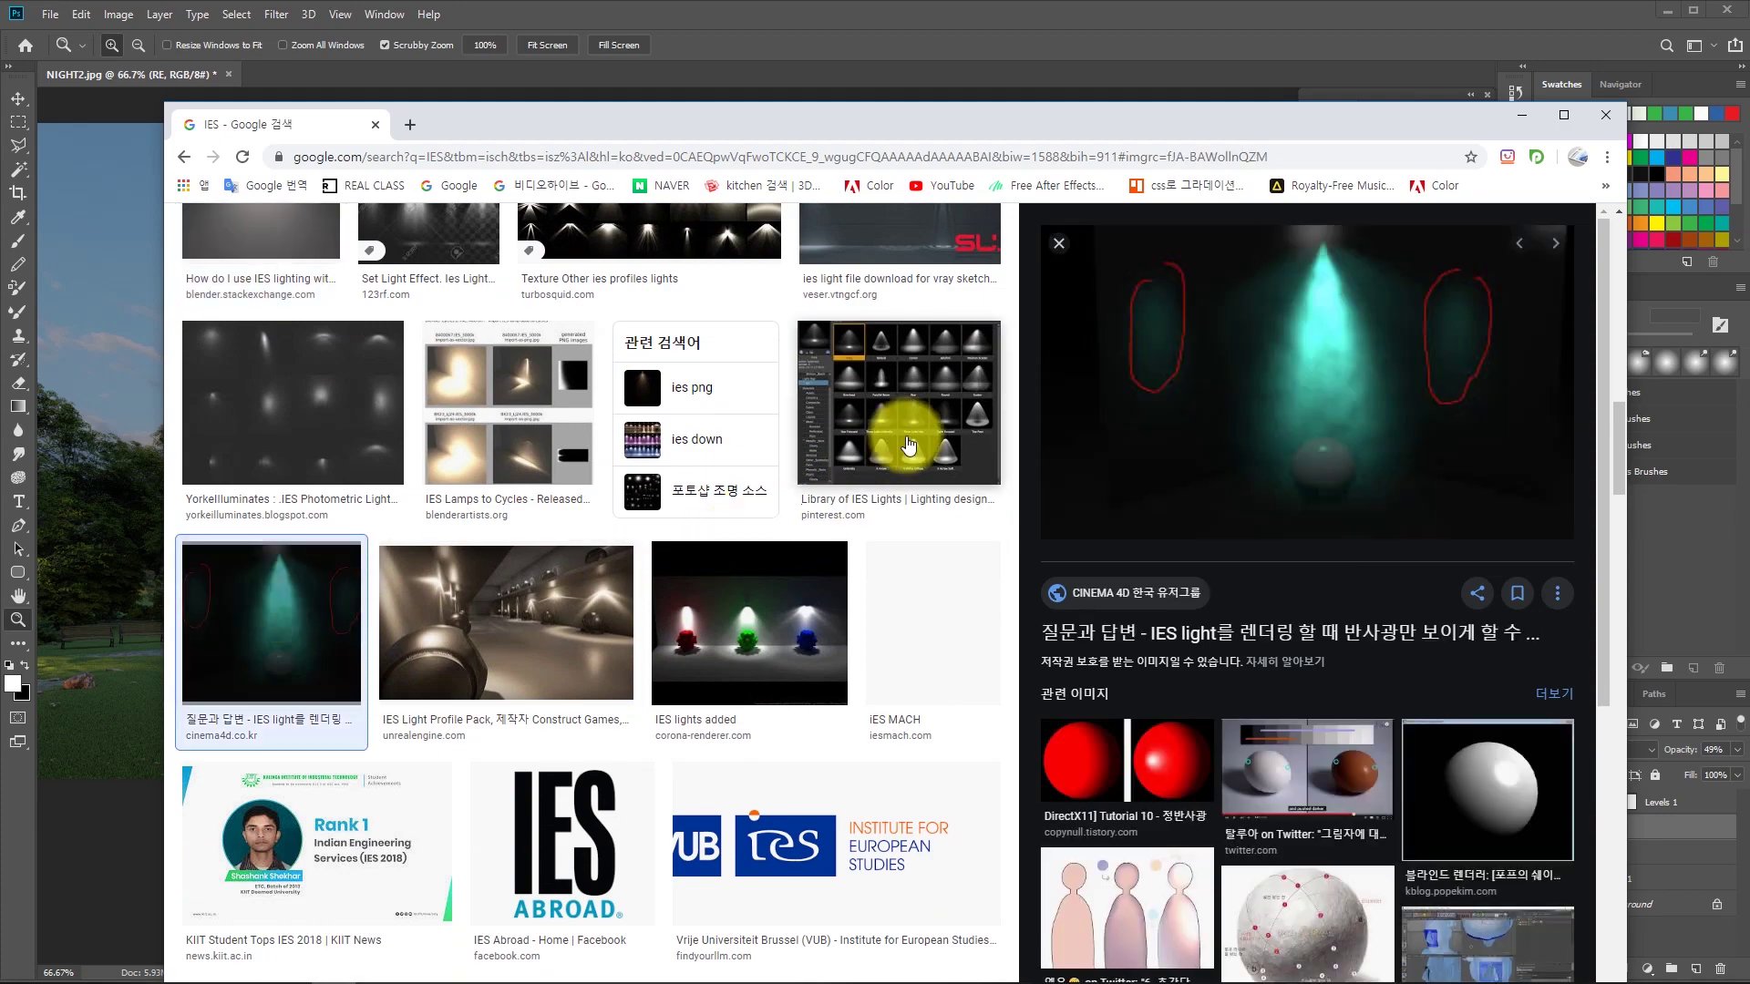
pyautogui.scroll(2, 897, 442)
pyautogui.click(879, 558)
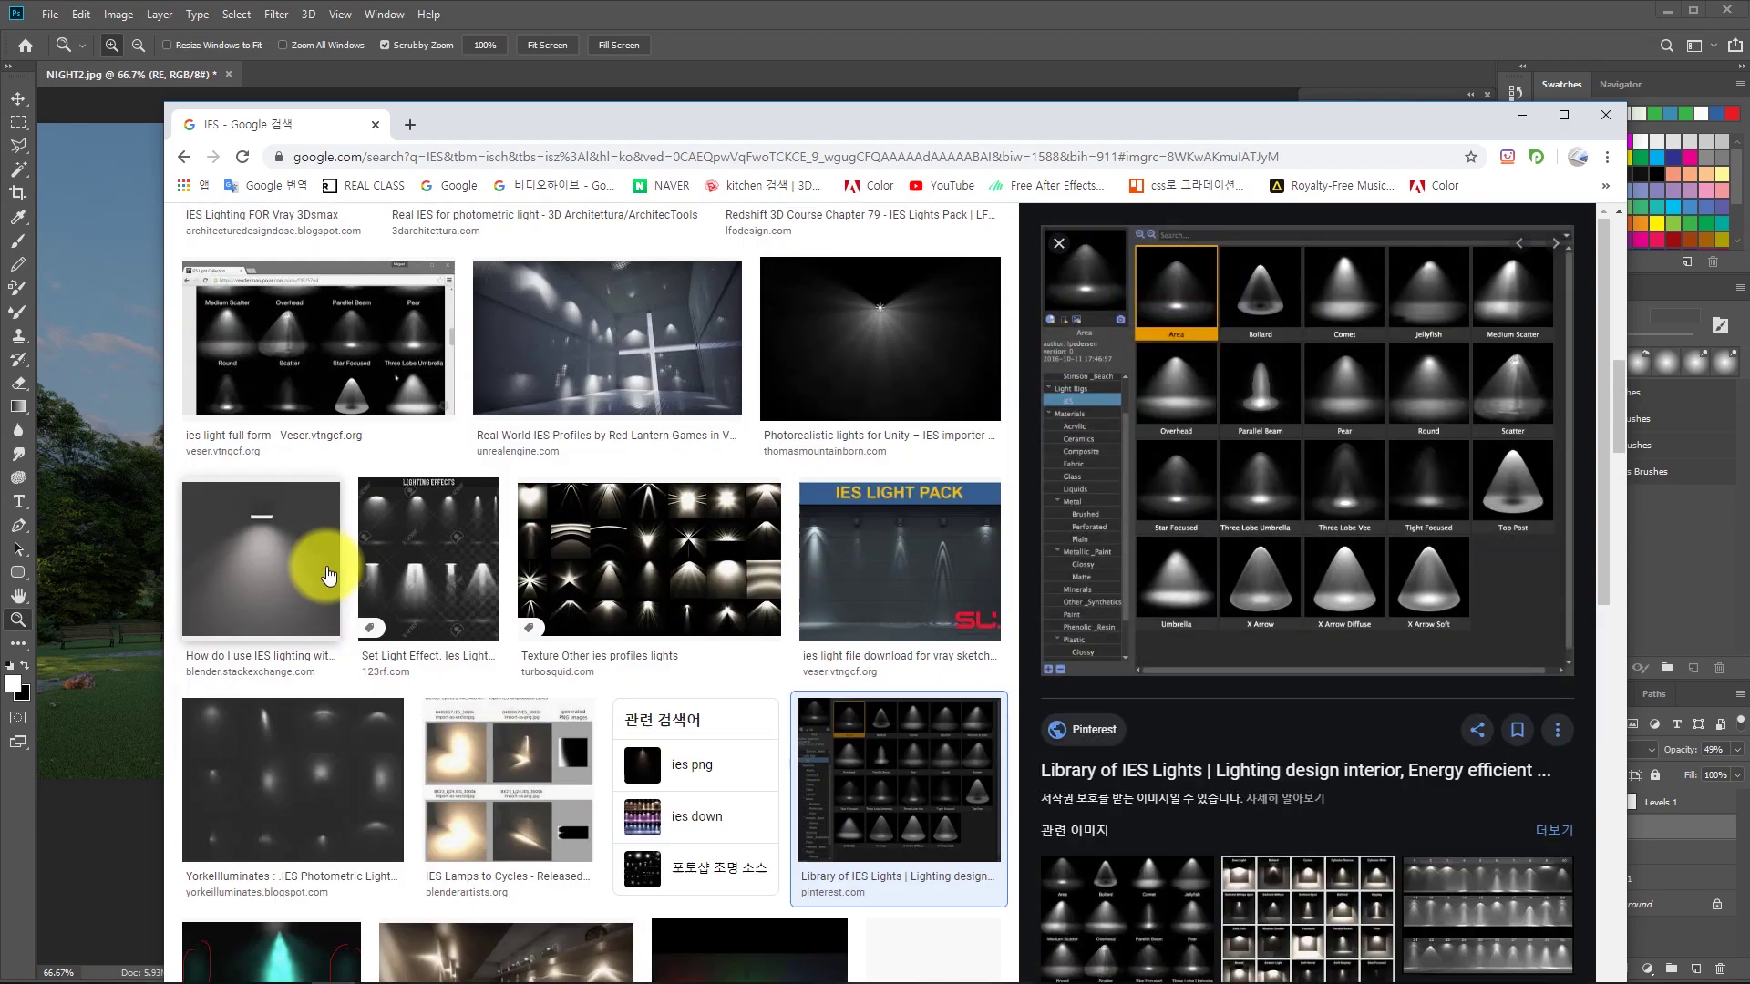
pyautogui.scroll(5, 319, 569)
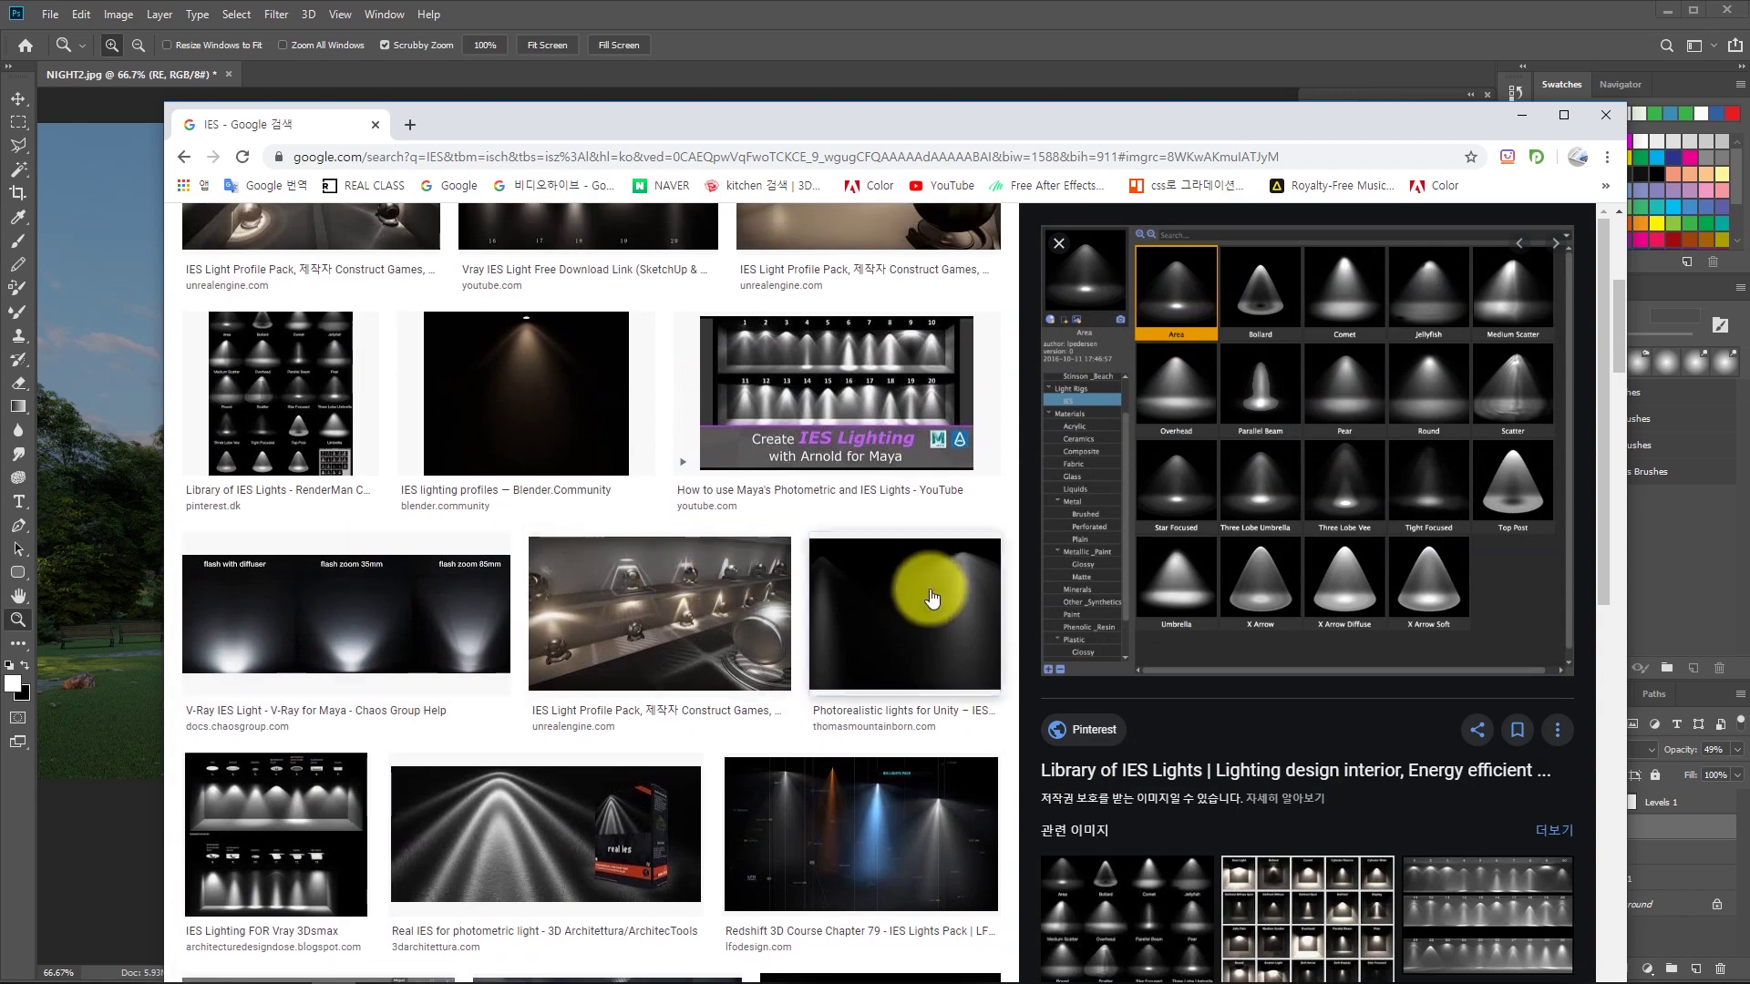
# Save the 1918 × 1041 "Photorealistic lights for Unity" image with two light beams as enhanced.png in the 소스이미지 folder.
pyautogui.click(926, 588)
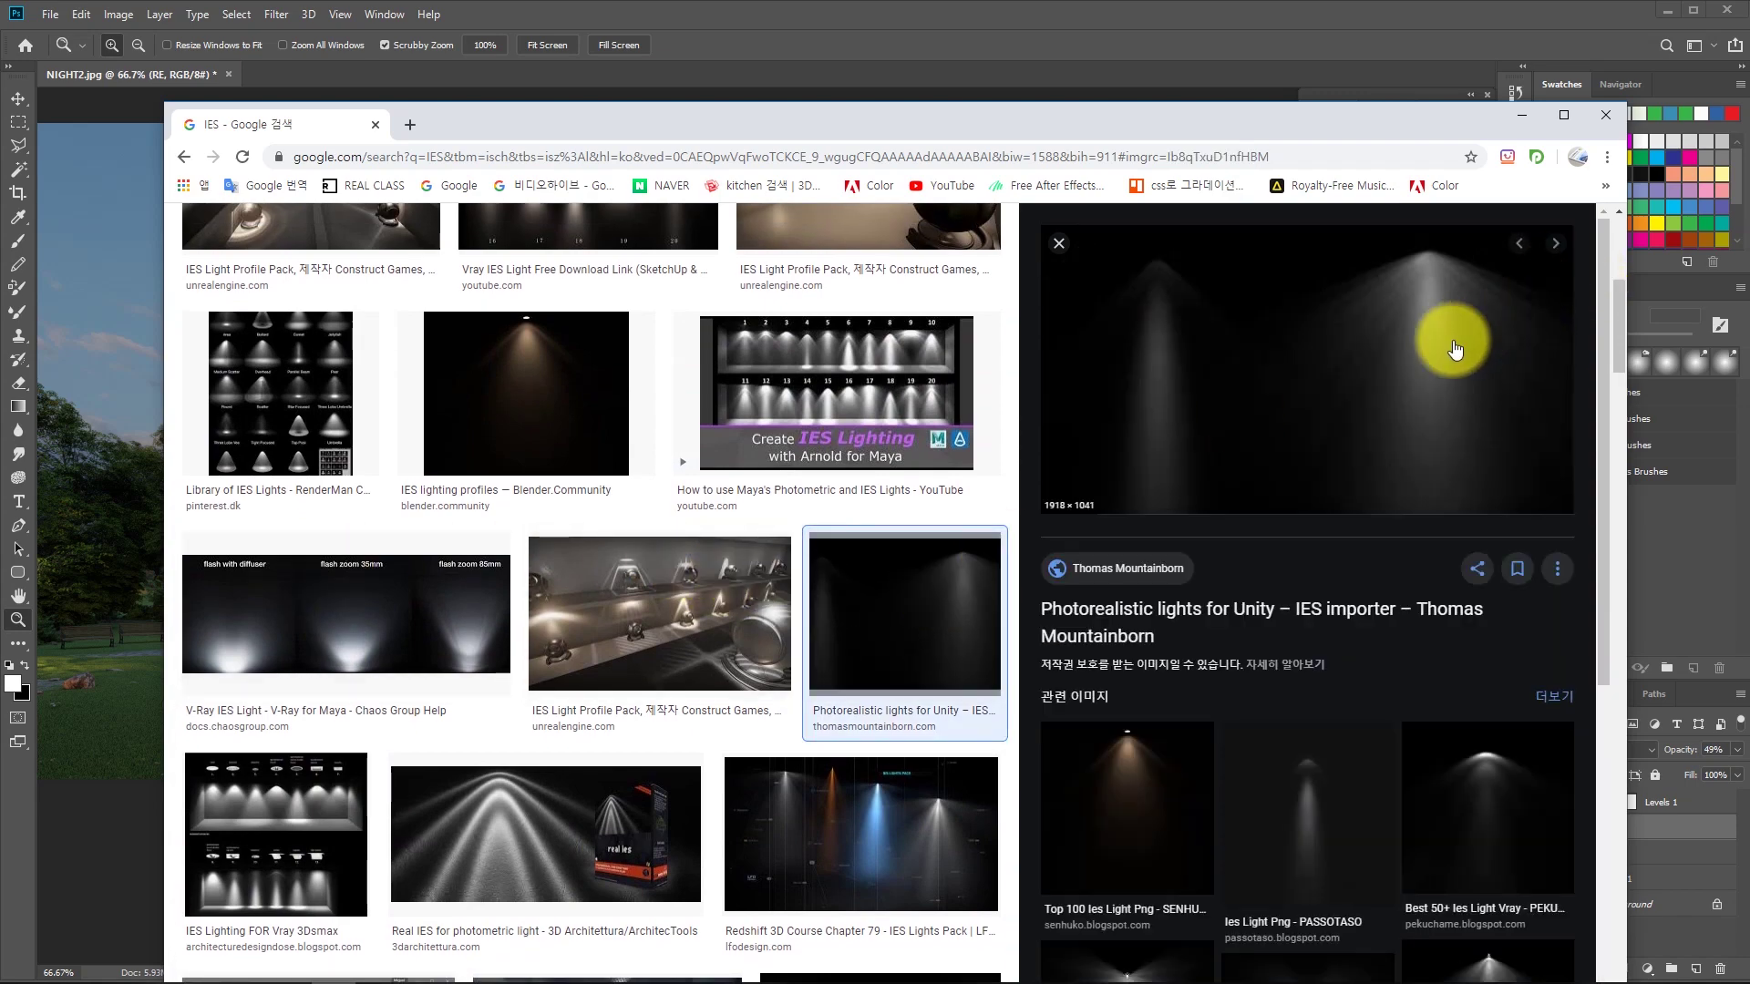
pyautogui.scroll(3, 807, 383)
pyautogui.rightClick(1318, 351)
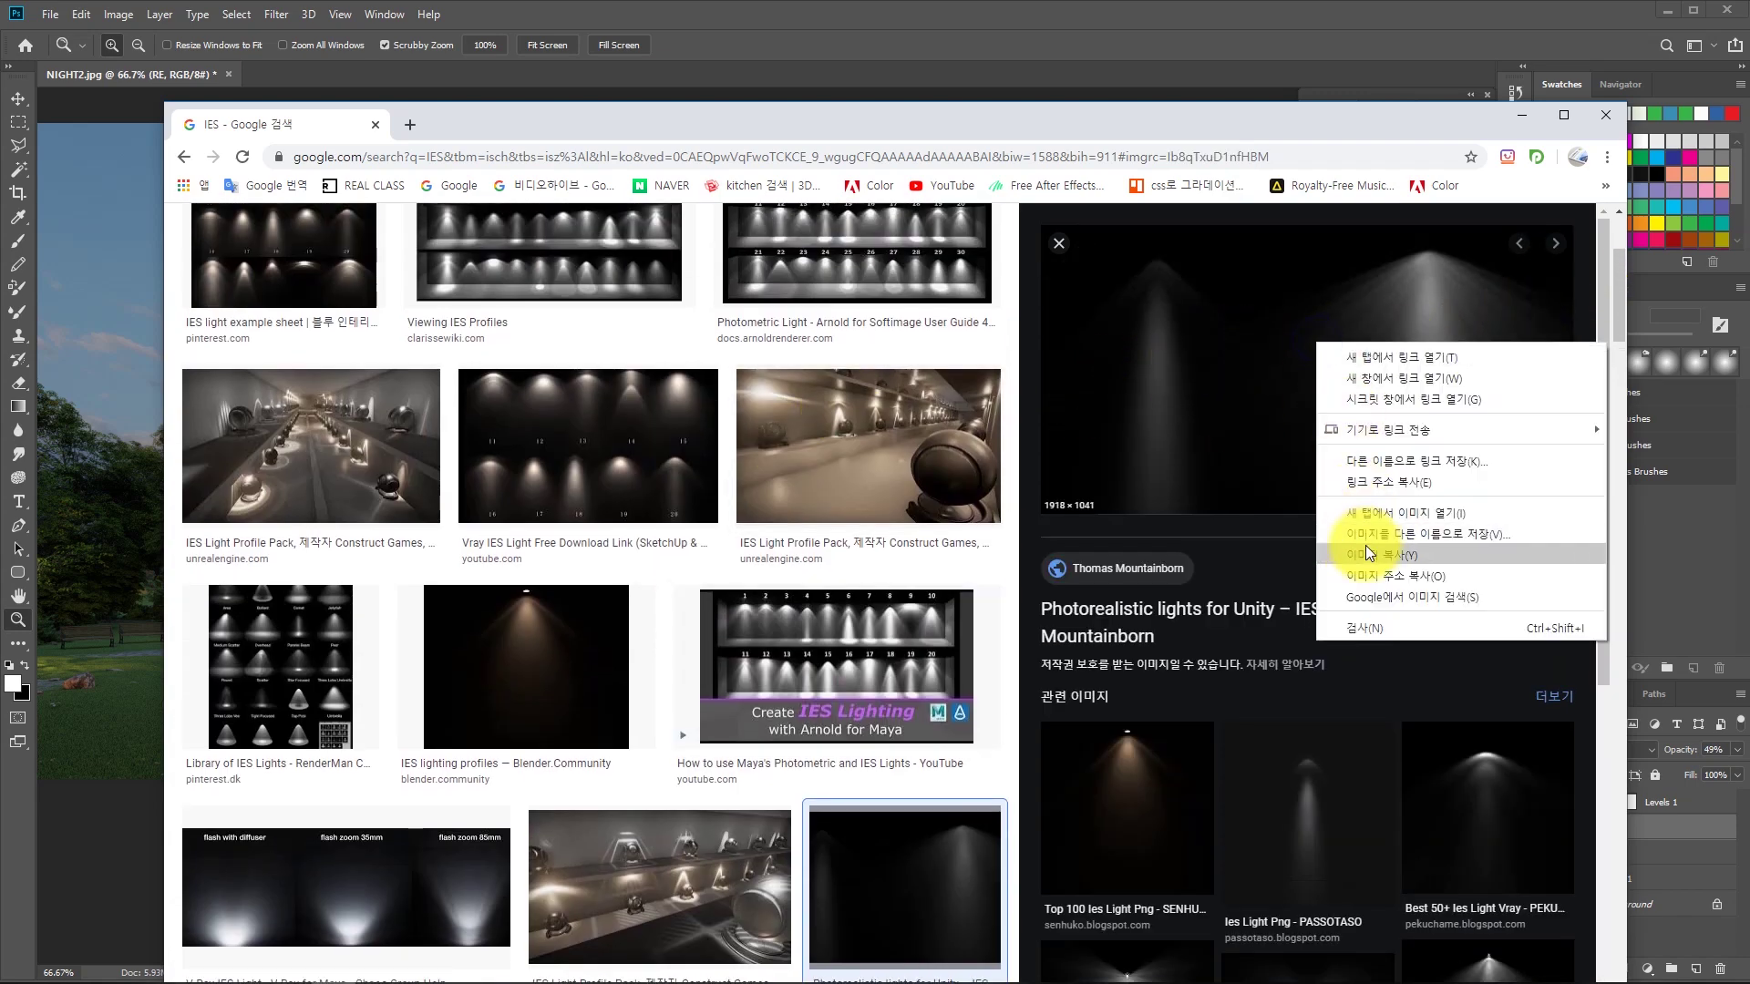
pyautogui.click(1365, 541)
pyautogui.click(1070, 562)
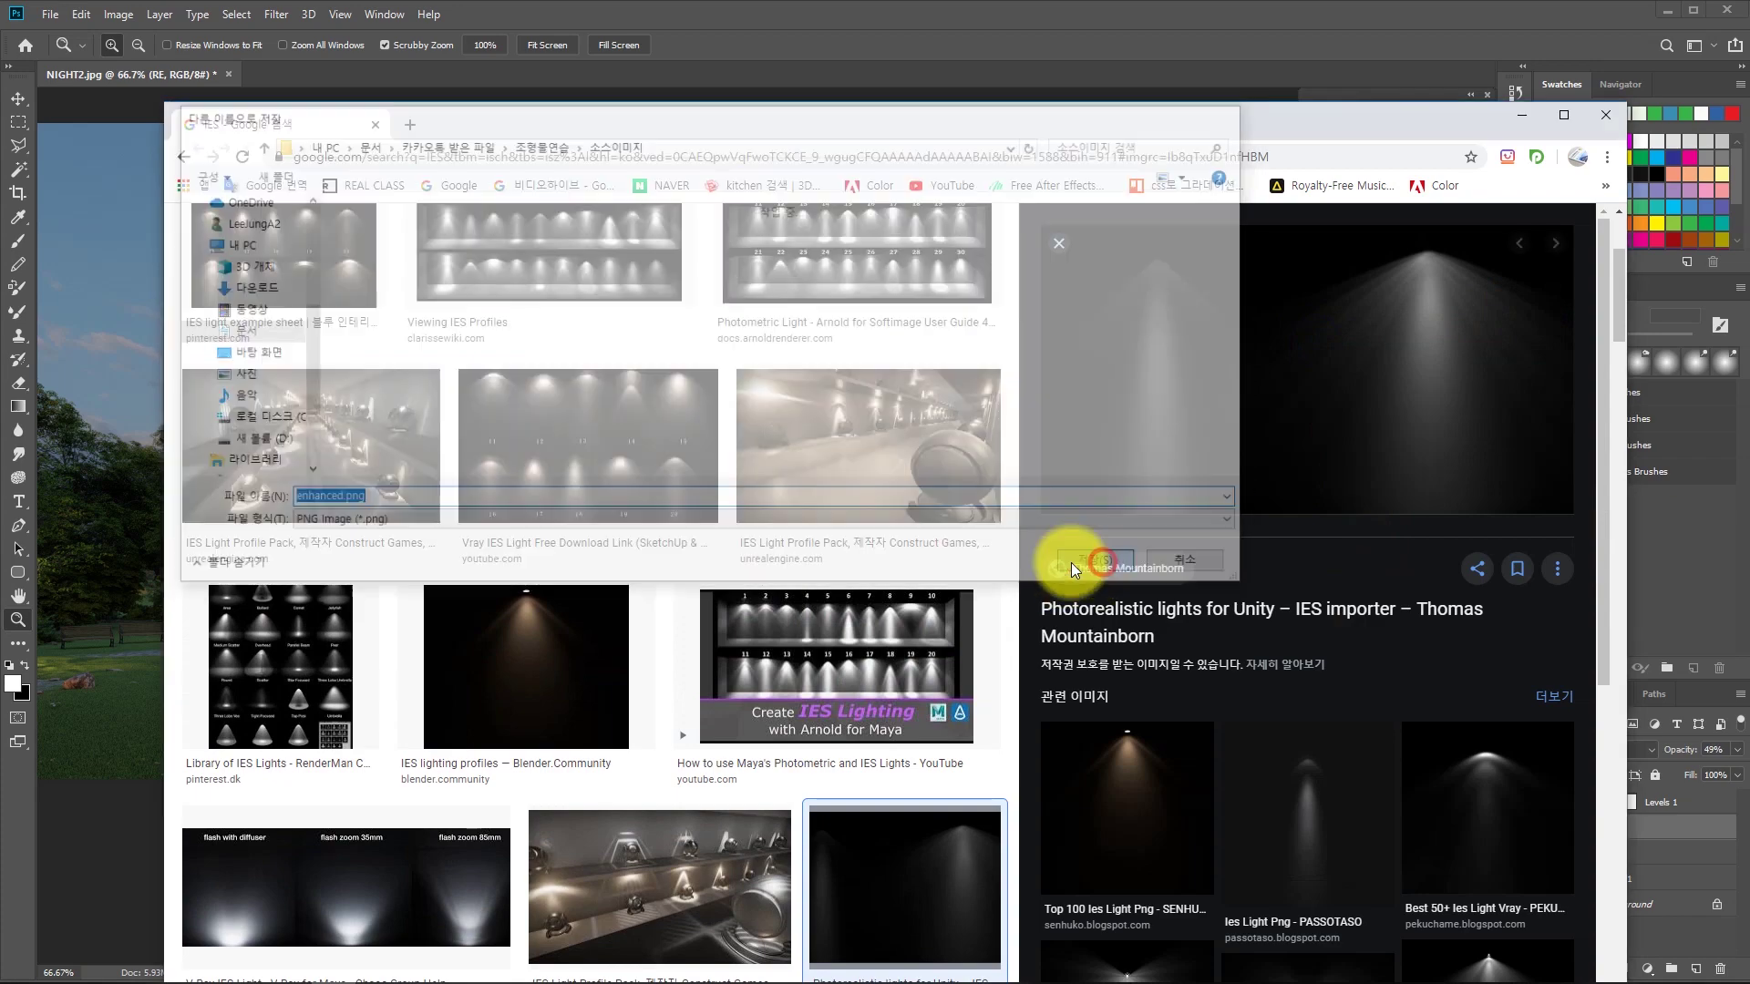
# Search Google Images for 야간하늘 in place of IES.
pyautogui.scroll(2, 866, 547)
pyautogui.click(393, 247)
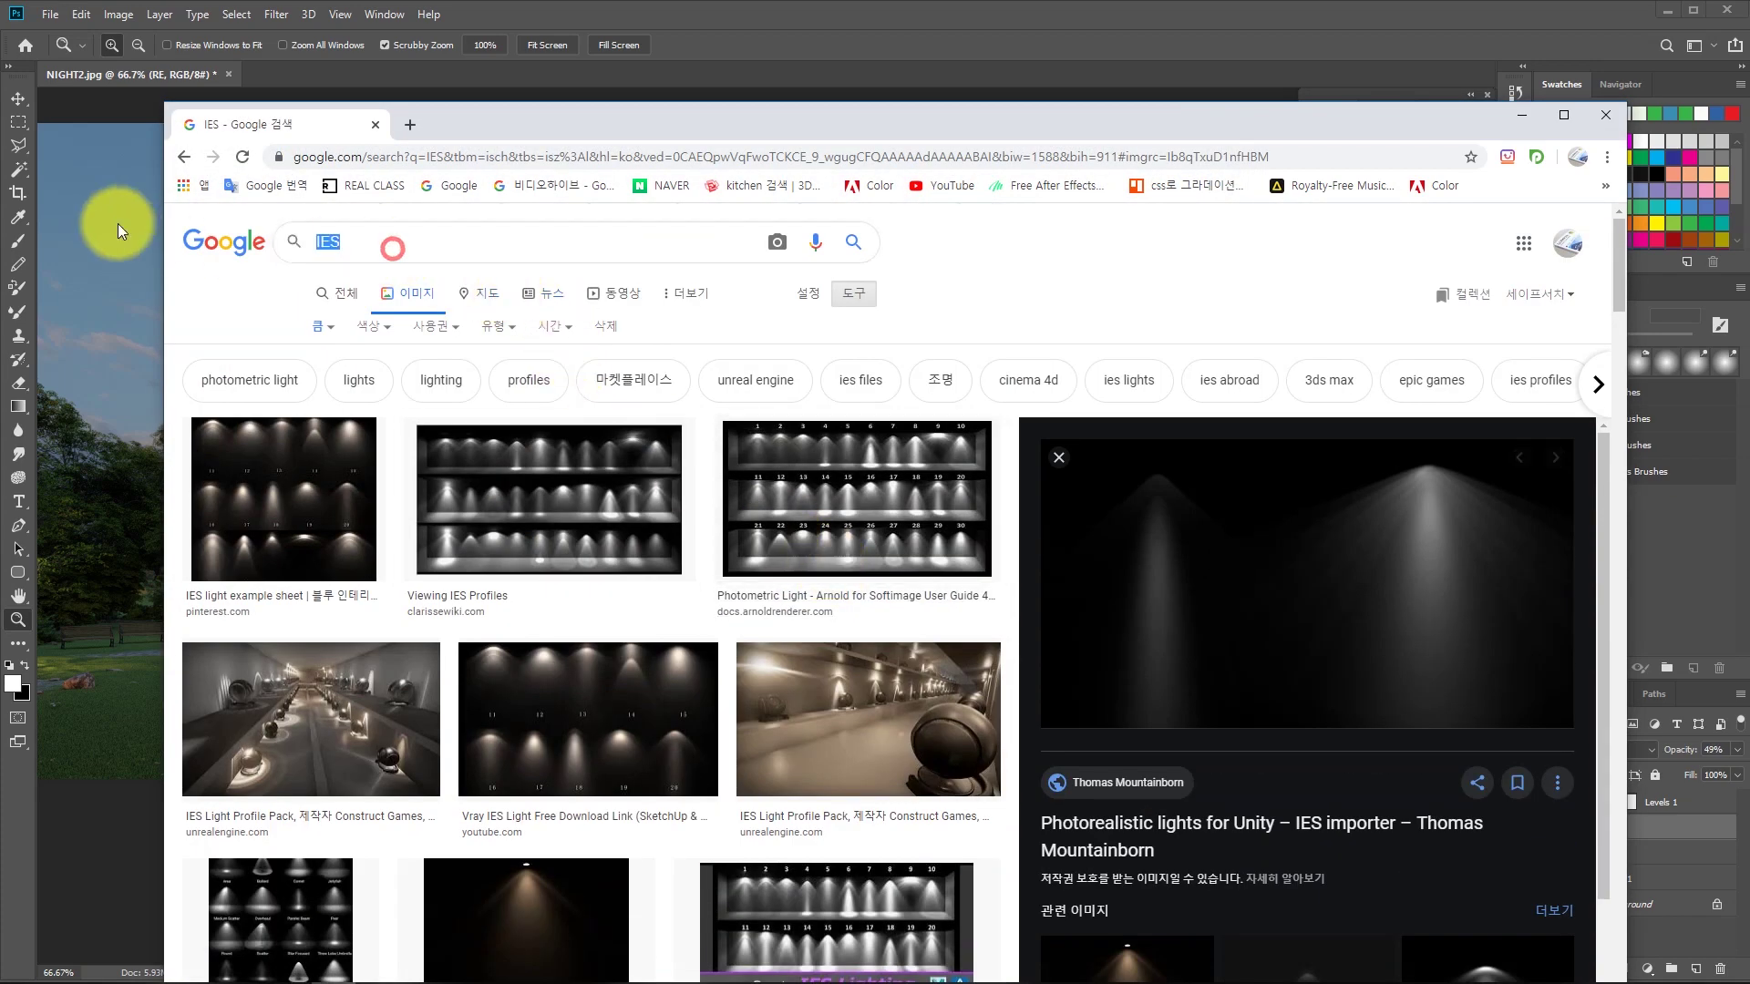
pyautogui.write('dkrks')
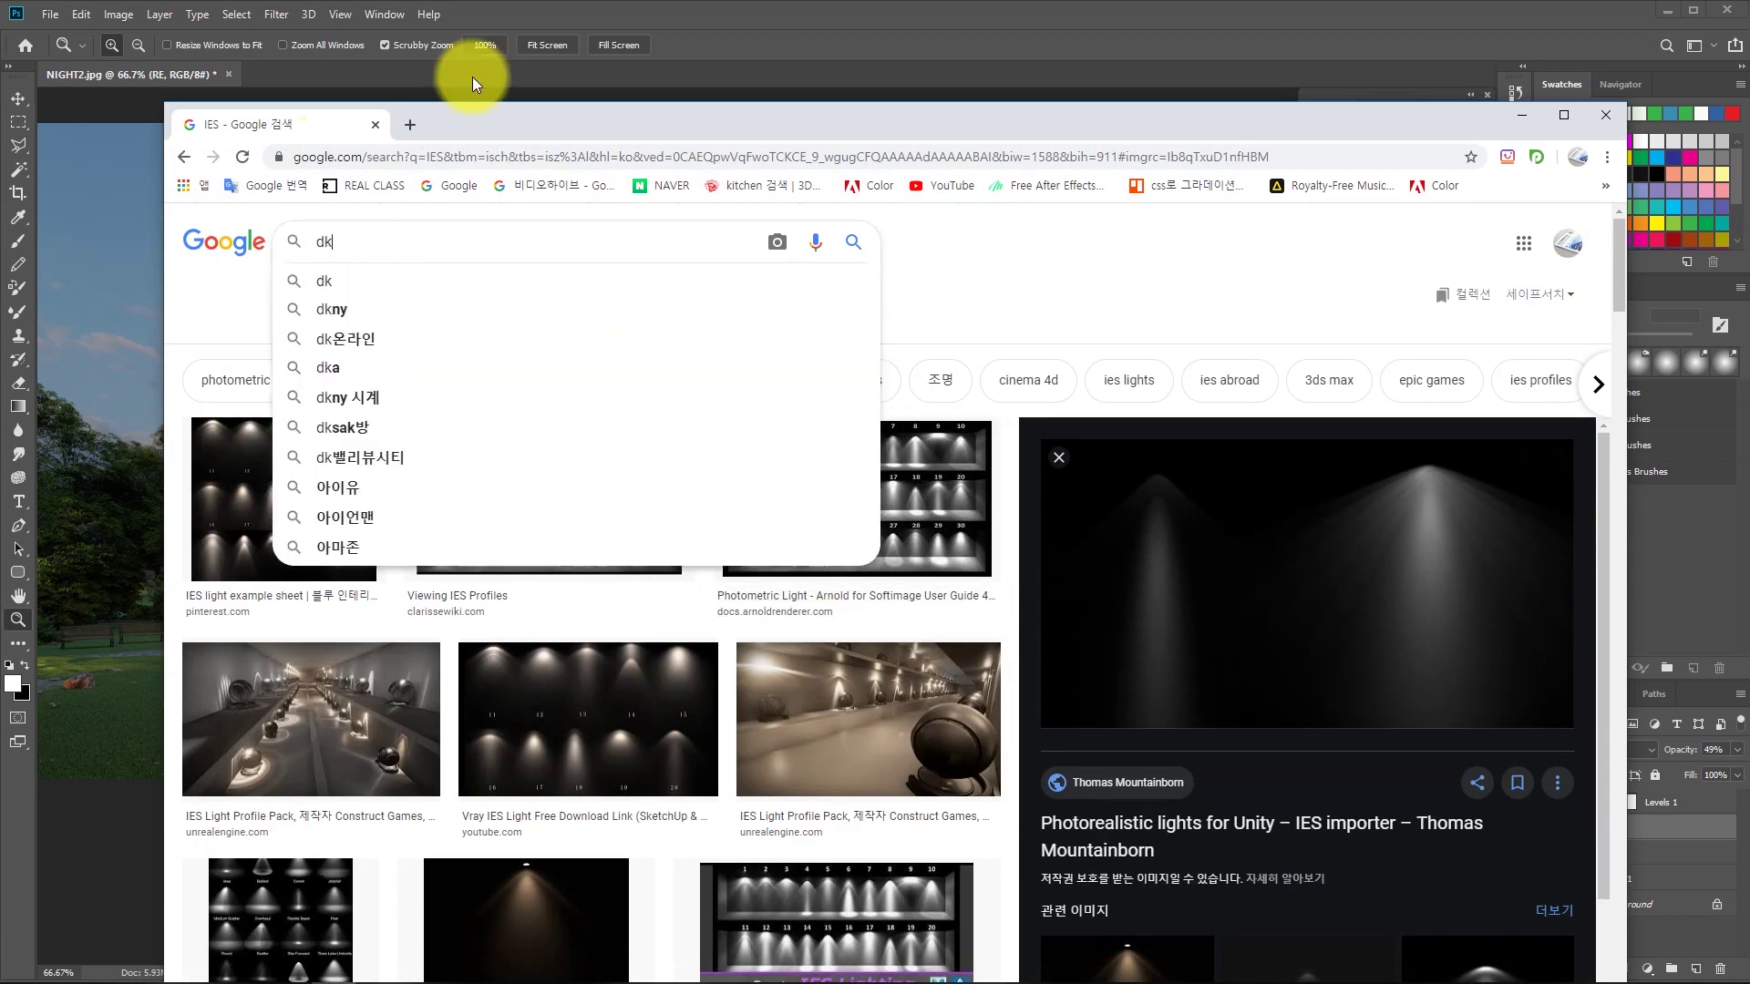
pyautogui.press('BackSpace')
pyautogui.press('BackSpace')
pyautogui.press('BackSpace')
pyautogui.press('BackSpace')
pyautogui.press('BackSpace')
pyautogui.write('야간핸')
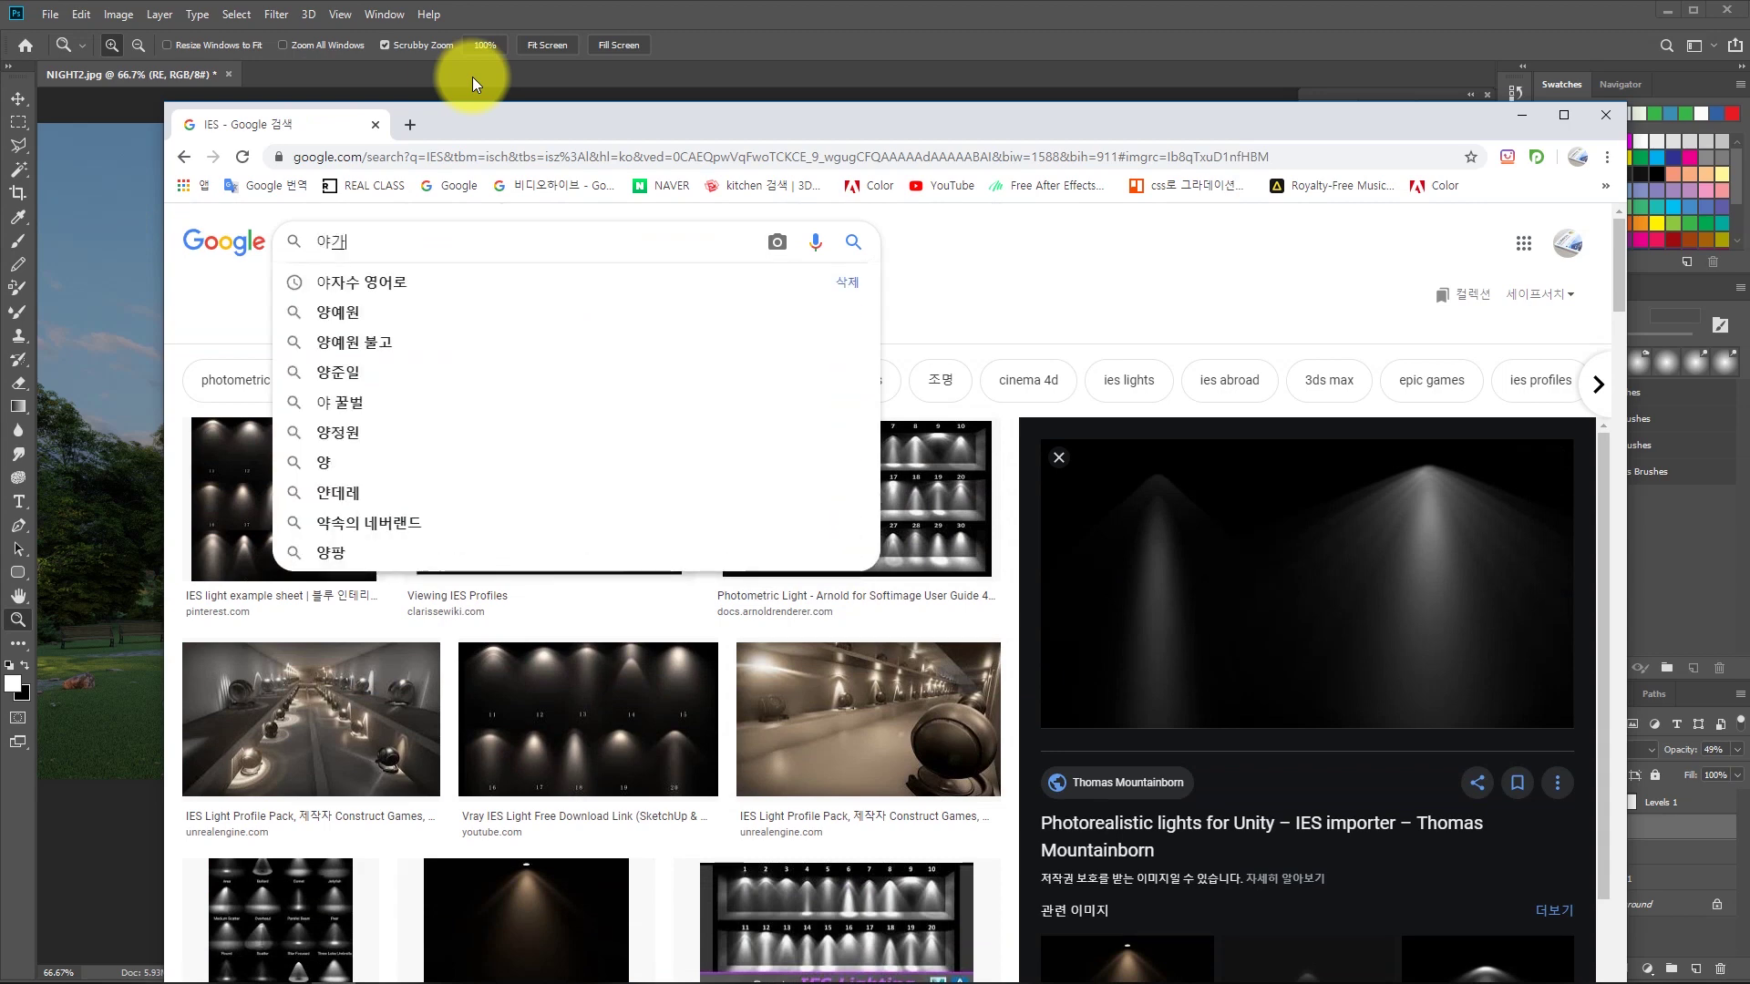
pyautogui.write('늘')
pyautogui.press('Return')
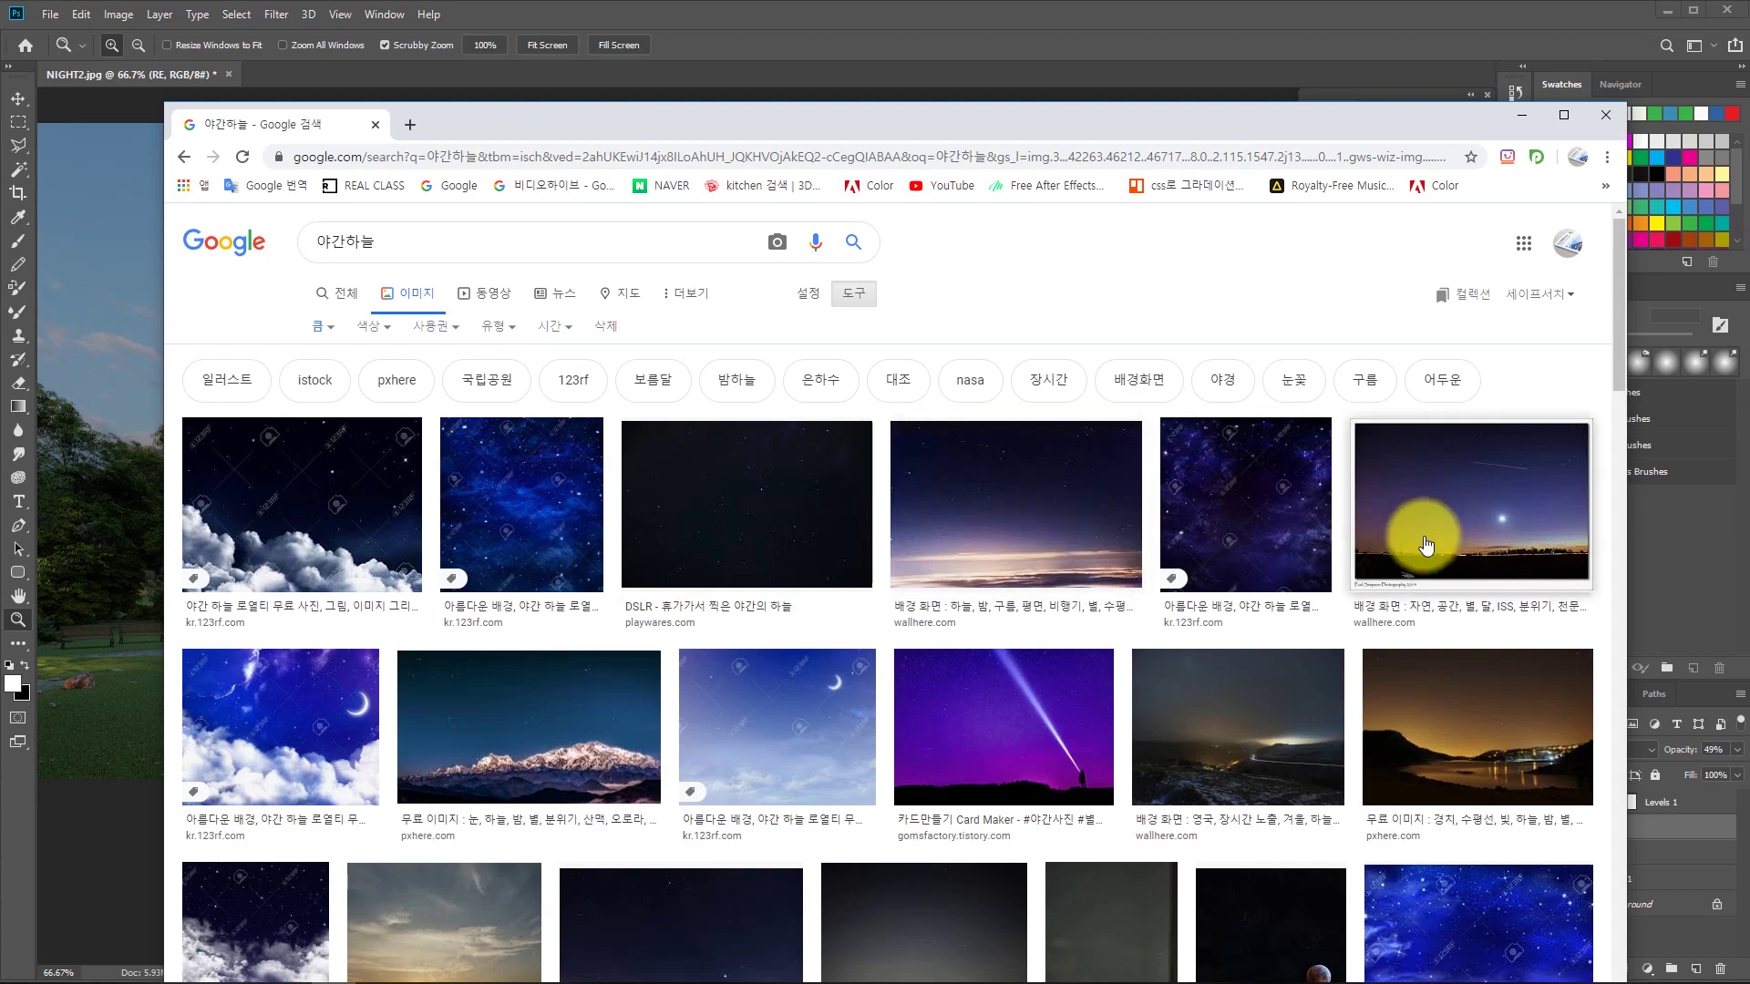
# Save the dark starry sky image from the m.popco.net "a7r2" result as sky_1 in the 소스이미지 folder.
pyautogui.scroll(-3, 656, 613)
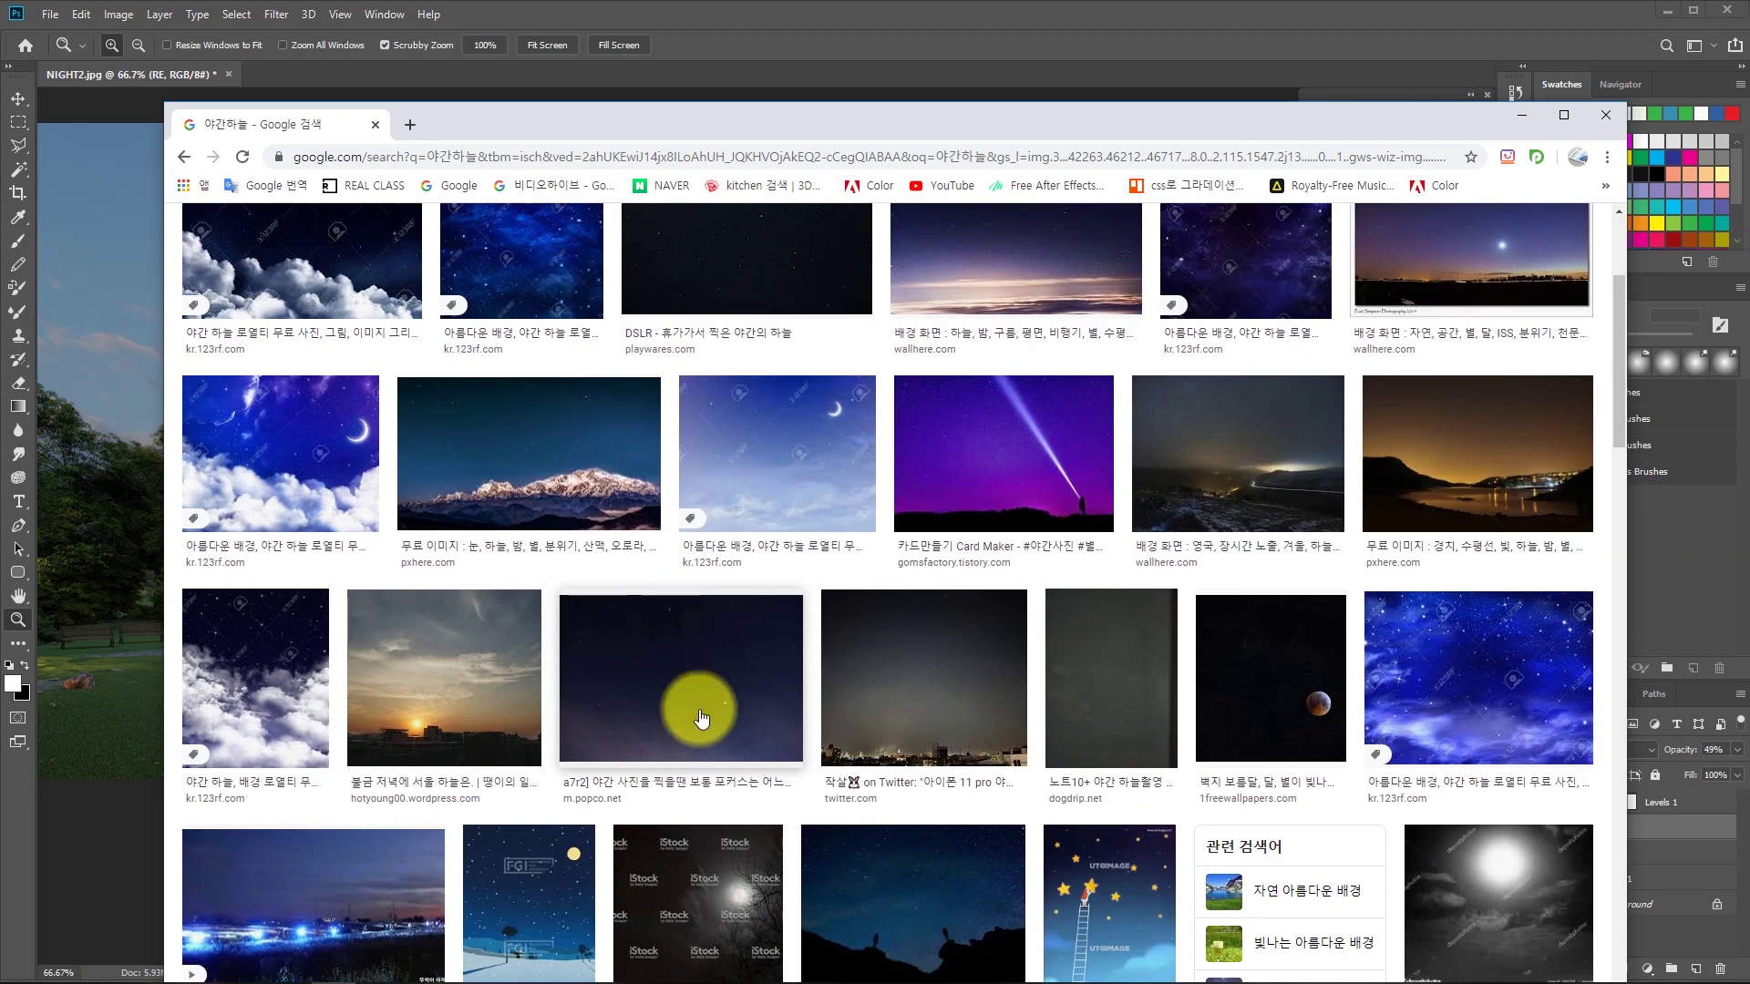
pyautogui.click(720, 668)
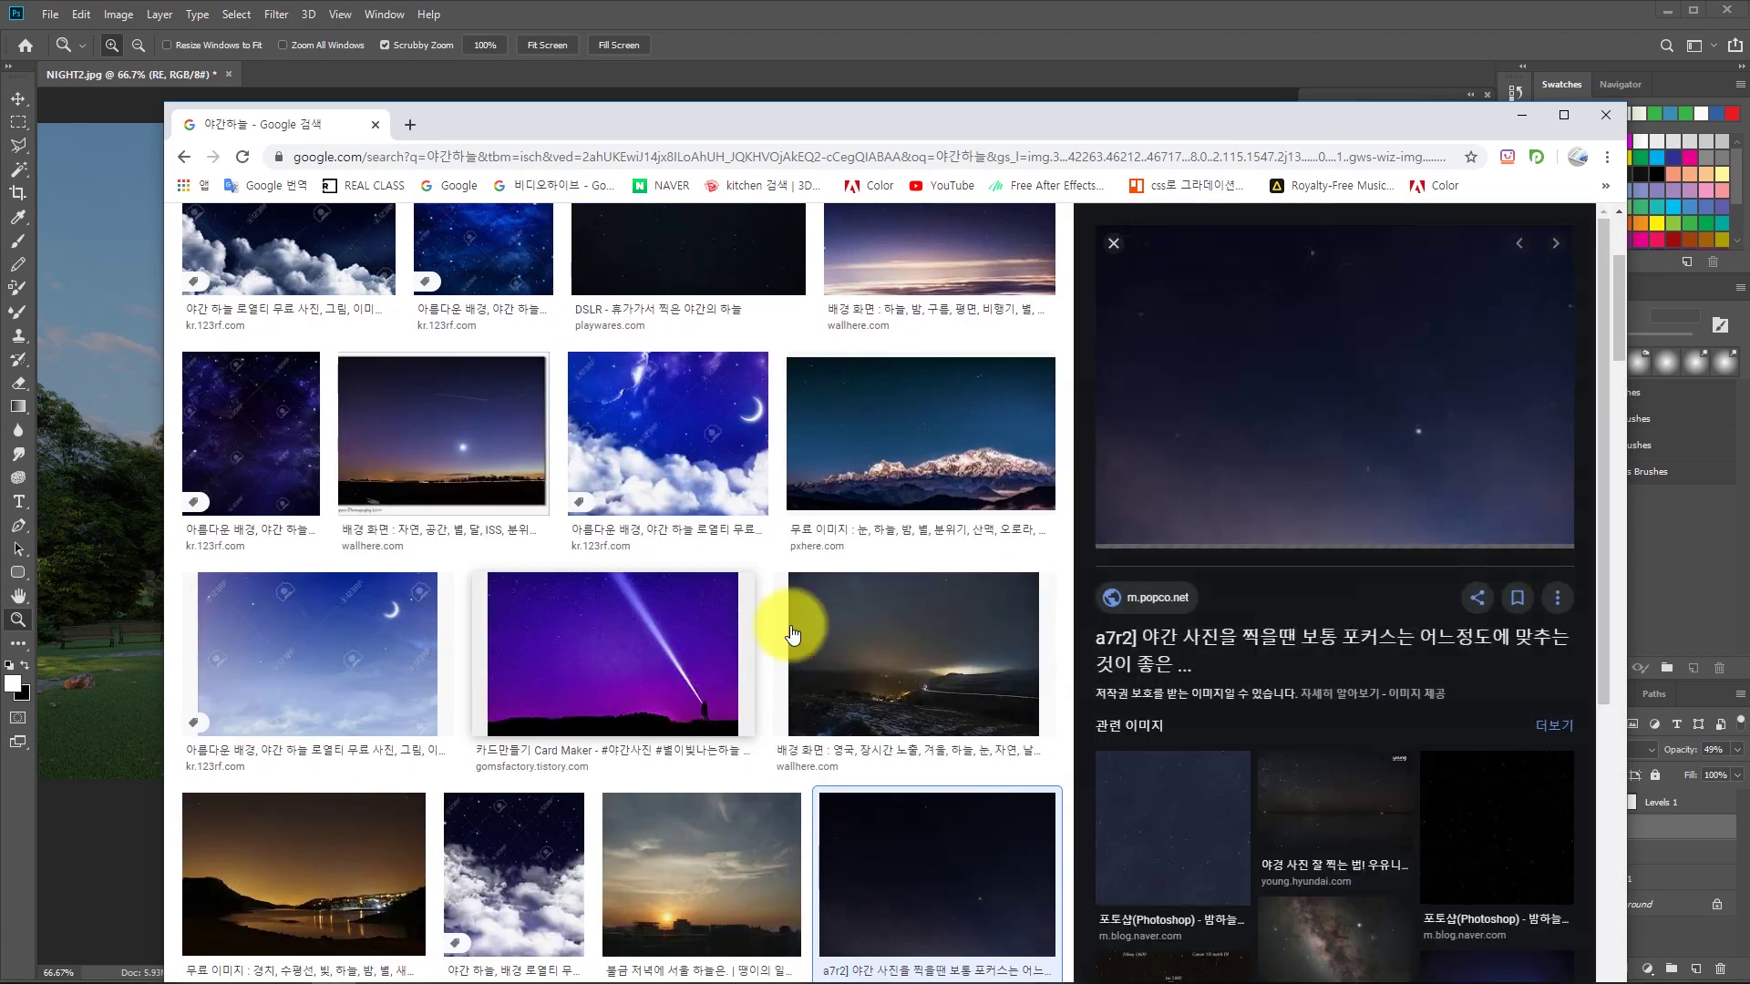
pyautogui.rightClick(1310, 347)
pyautogui.click(1396, 536)
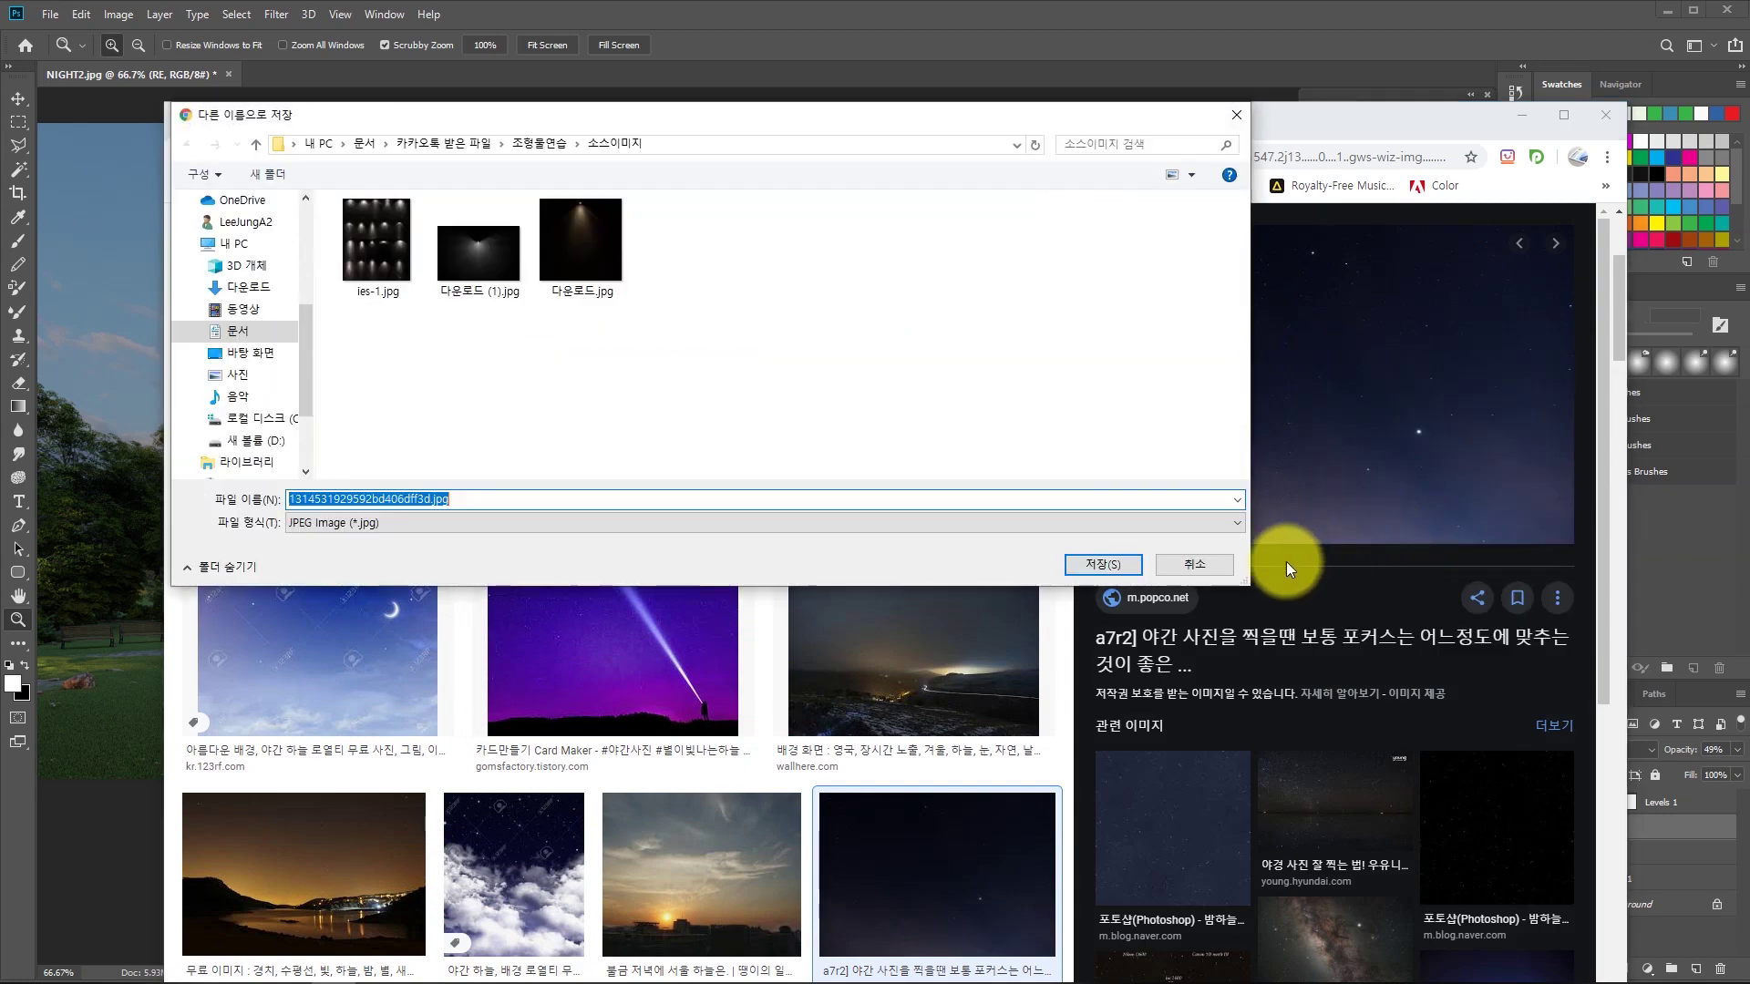
pyautogui.write('sky_1')
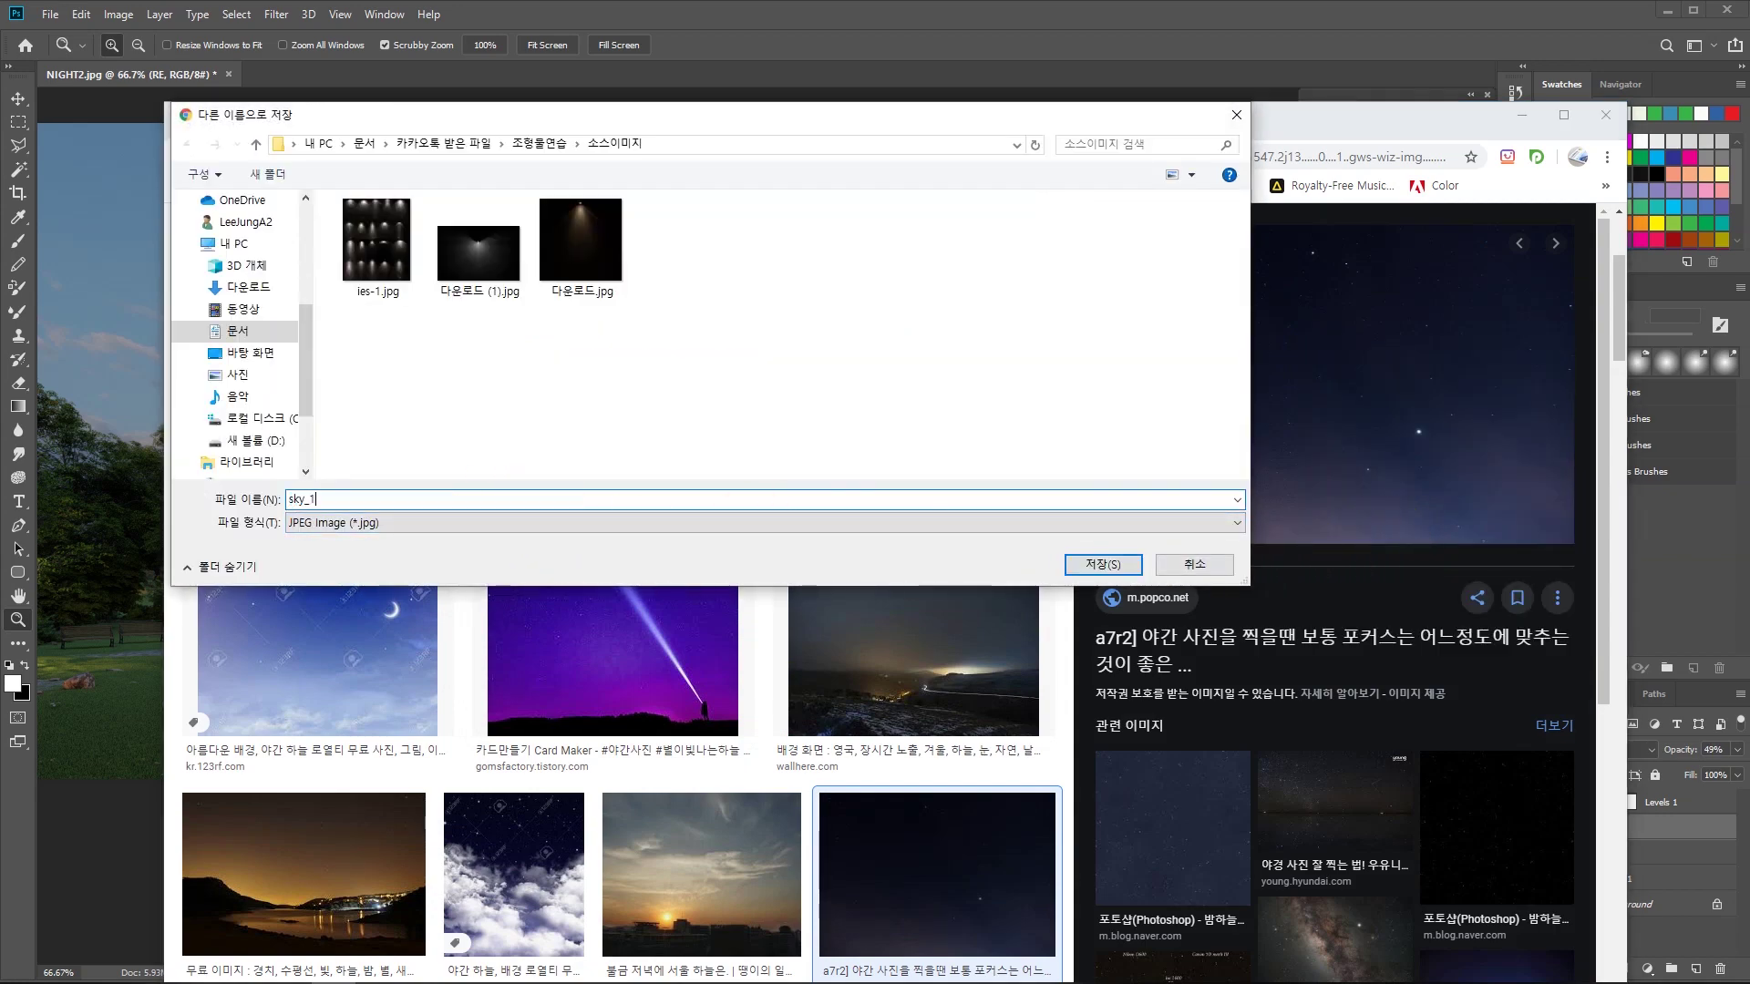
pyautogui.press('Return')
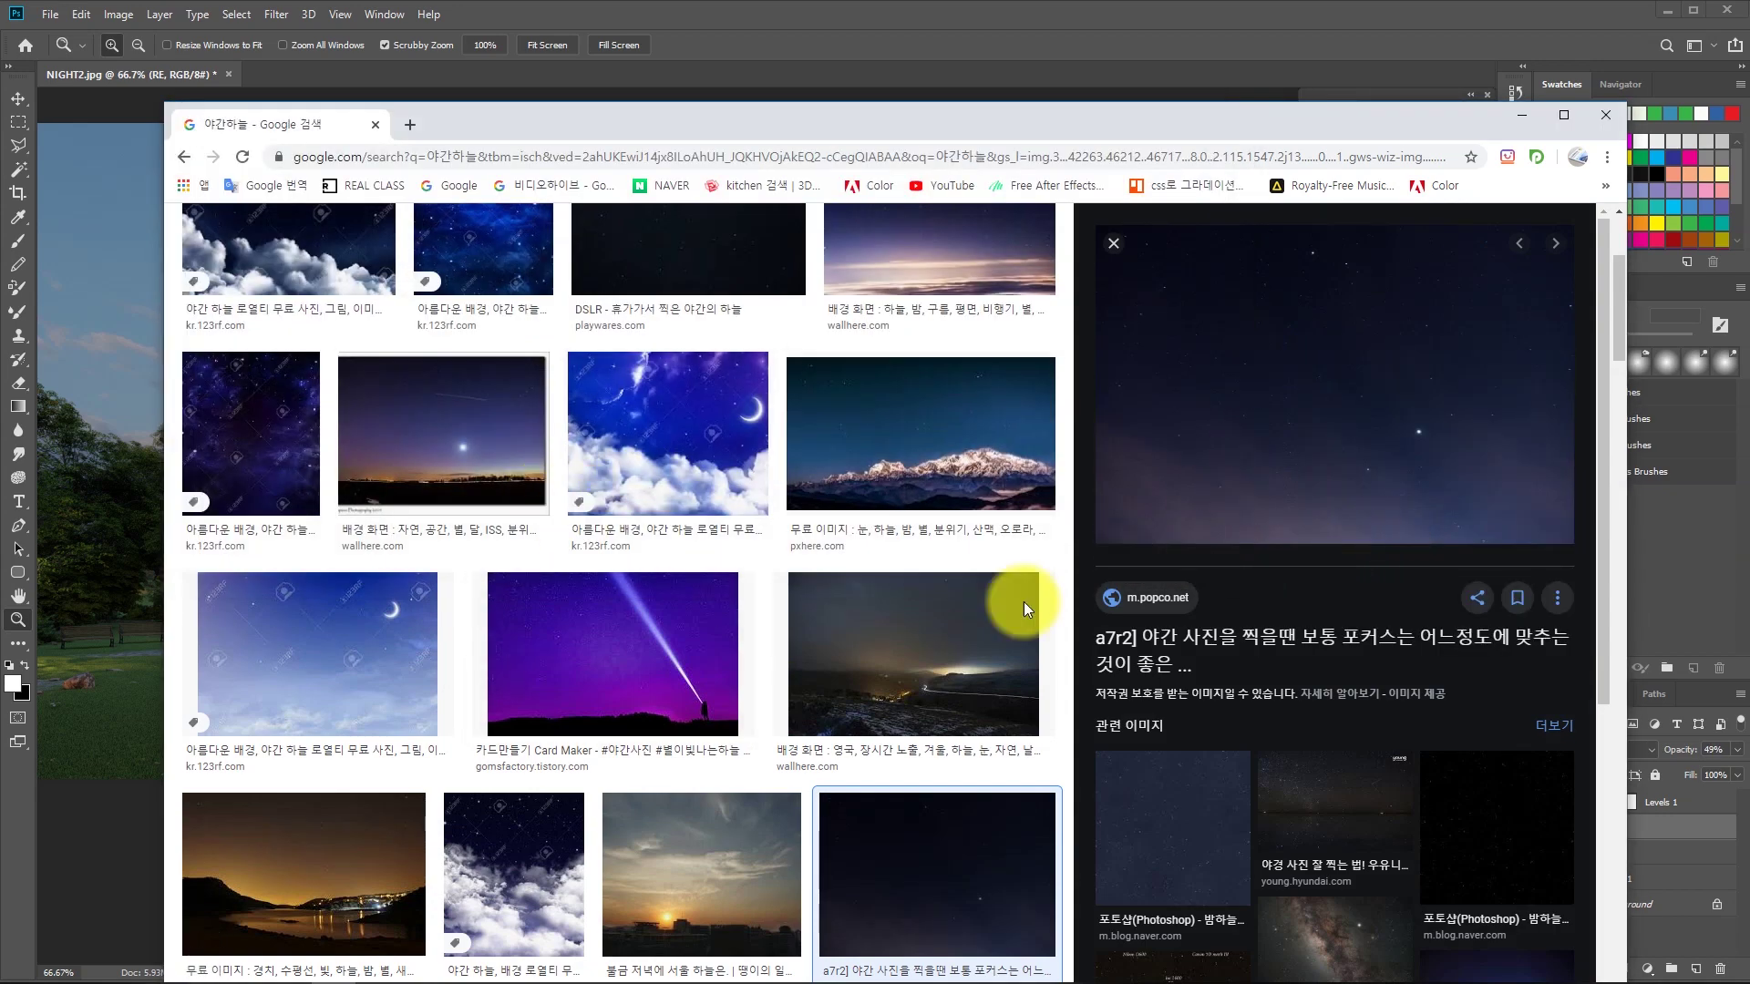
# Browse further through the night sky results and preview the WallHere image of a dark cloudy sky over mountains.
pyautogui.click(909, 670)
pyautogui.scroll(-4, 625, 667)
pyautogui.click(926, 496)
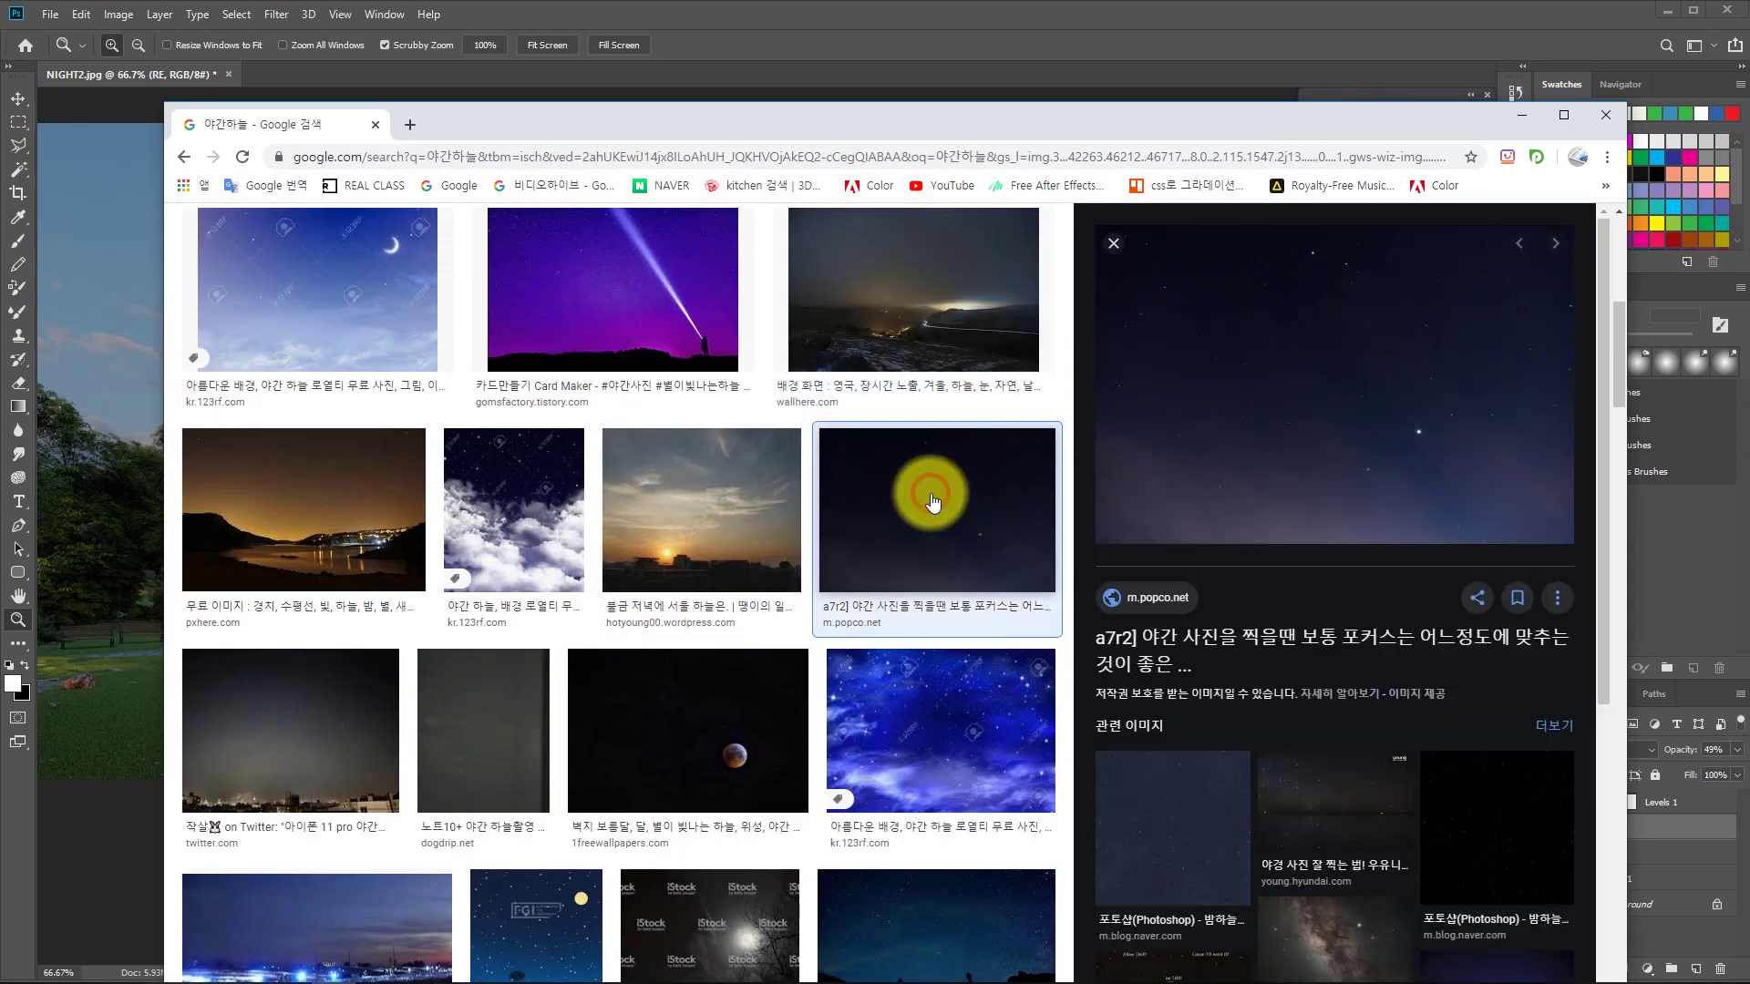
pyautogui.scroll(-6, 468, 672)
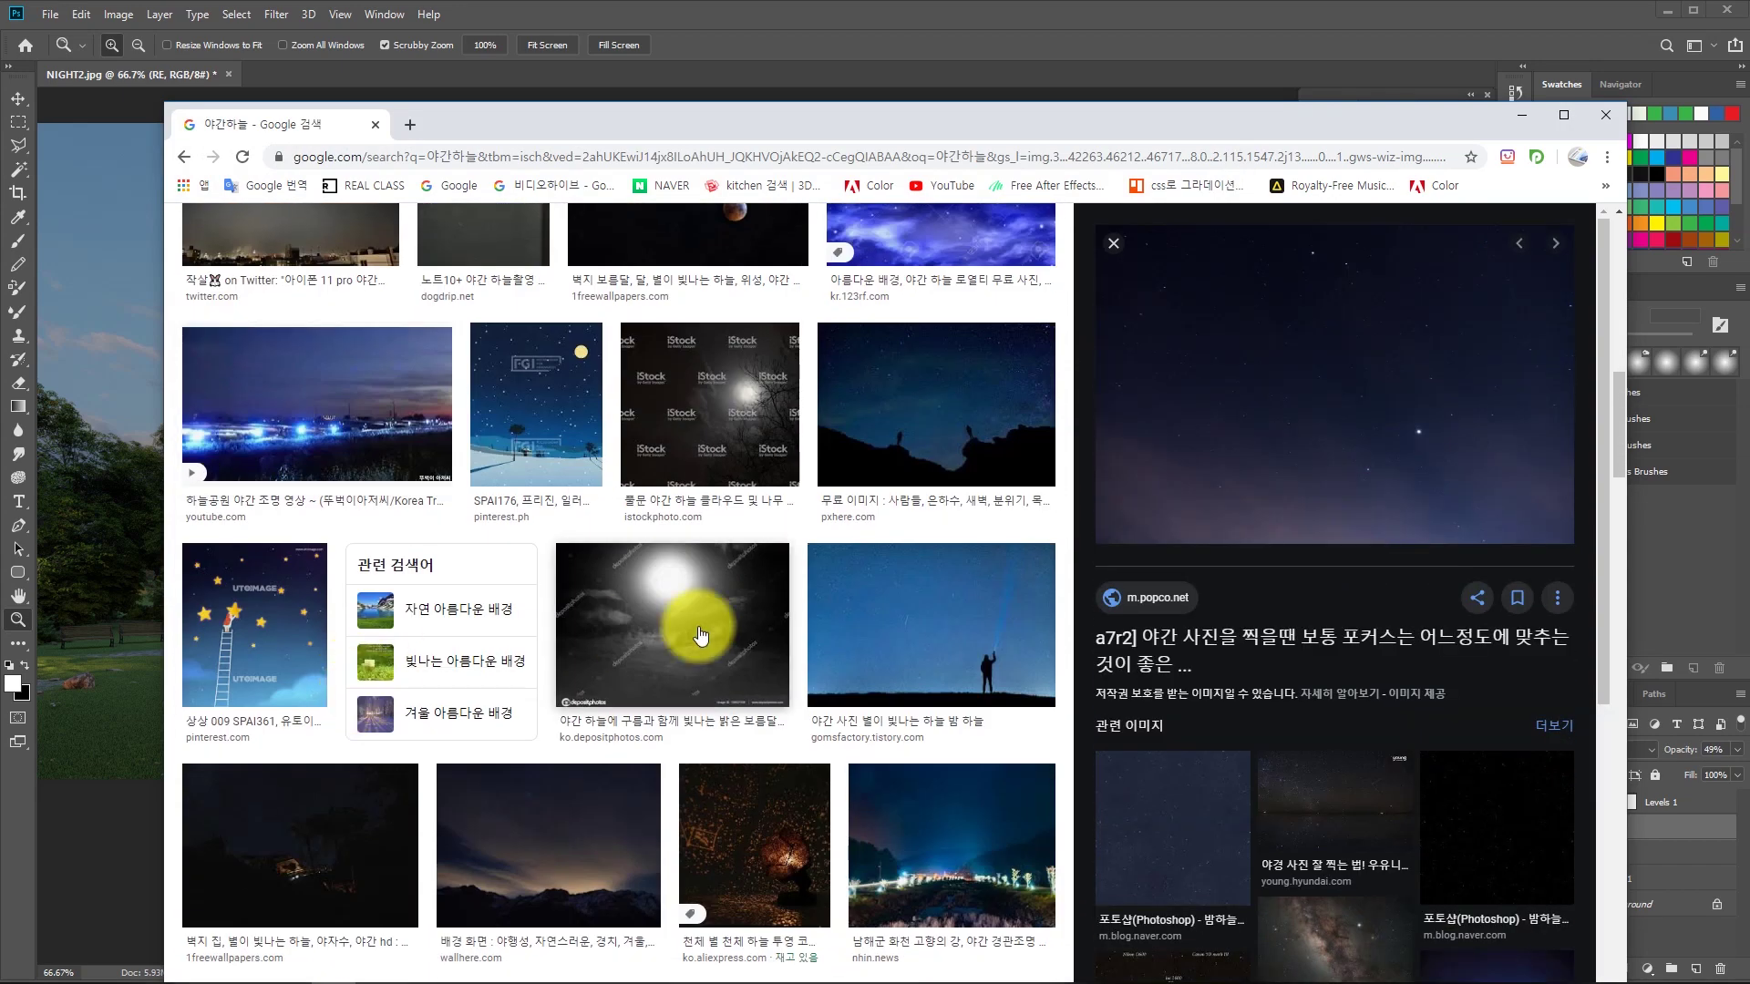
pyautogui.scroll(-3, 700, 629)
pyautogui.click(582, 582)
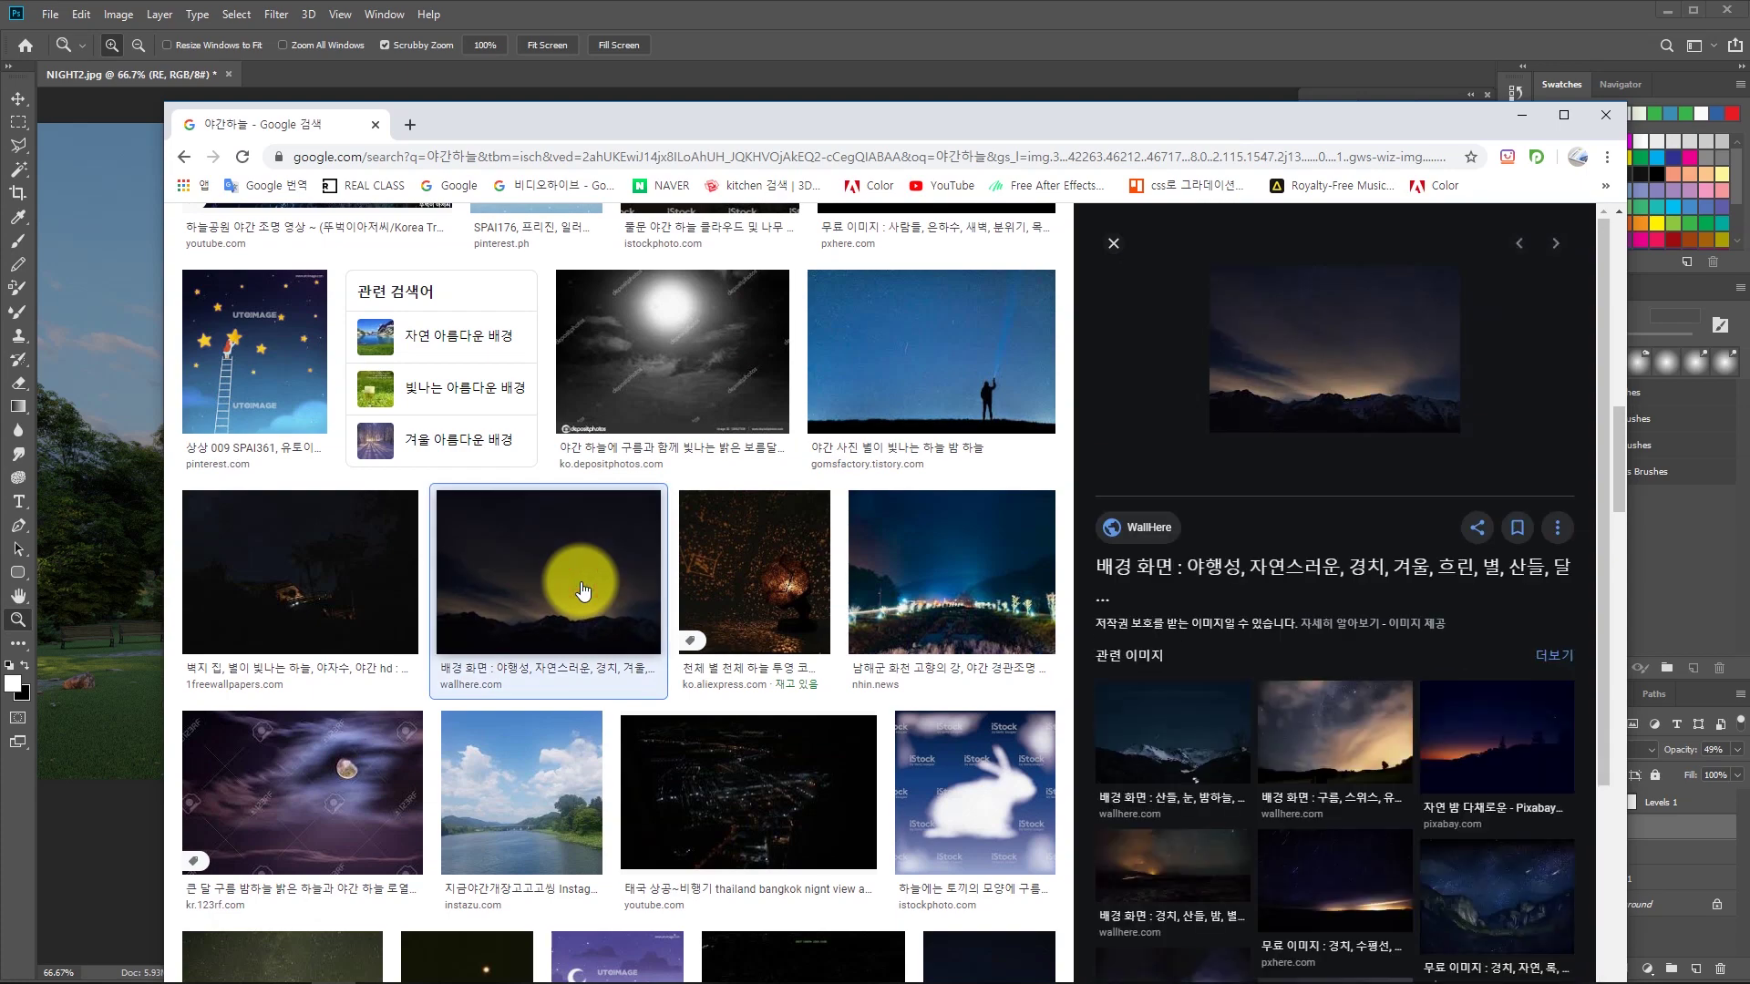
pyautogui.scroll(-5, 580, 590)
pyautogui.scroll(-3, 625, 558)
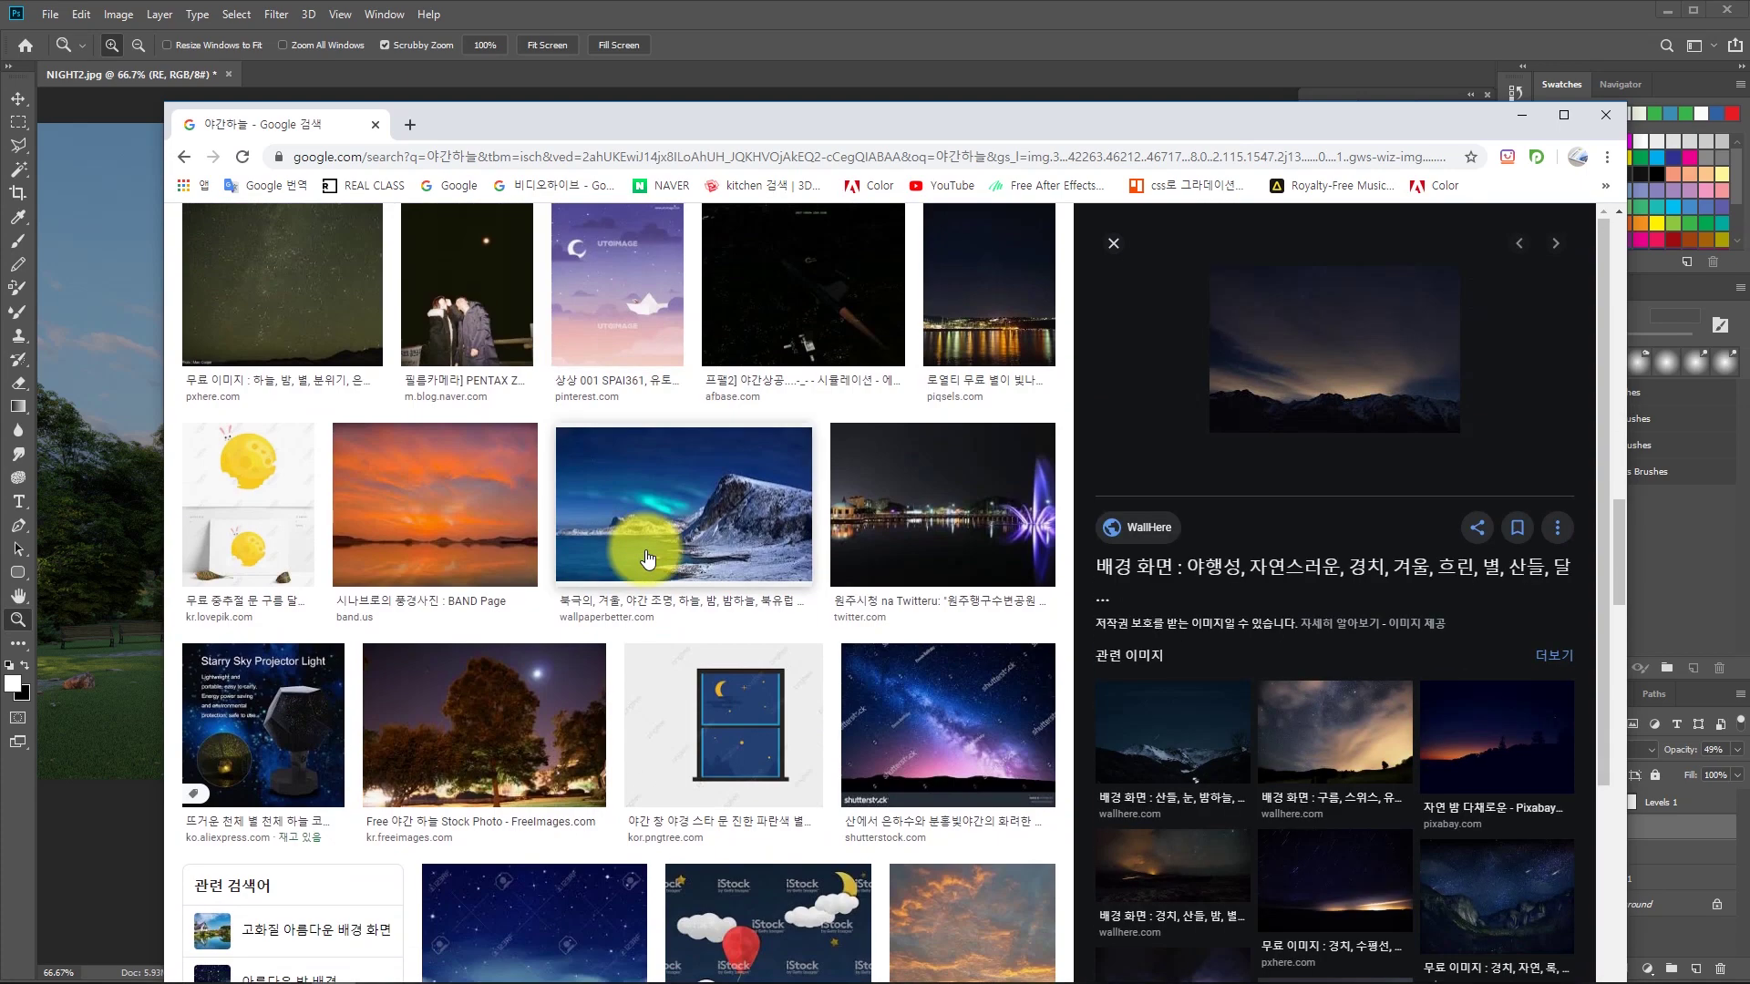
pyautogui.scroll(-3, 648, 559)
pyautogui.scroll(-4, 645, 558)
# Save the blue Milky Way starfield image from the PxHere result as sky_2 in the 소스이미지 folder.
pyautogui.click(273, 625)
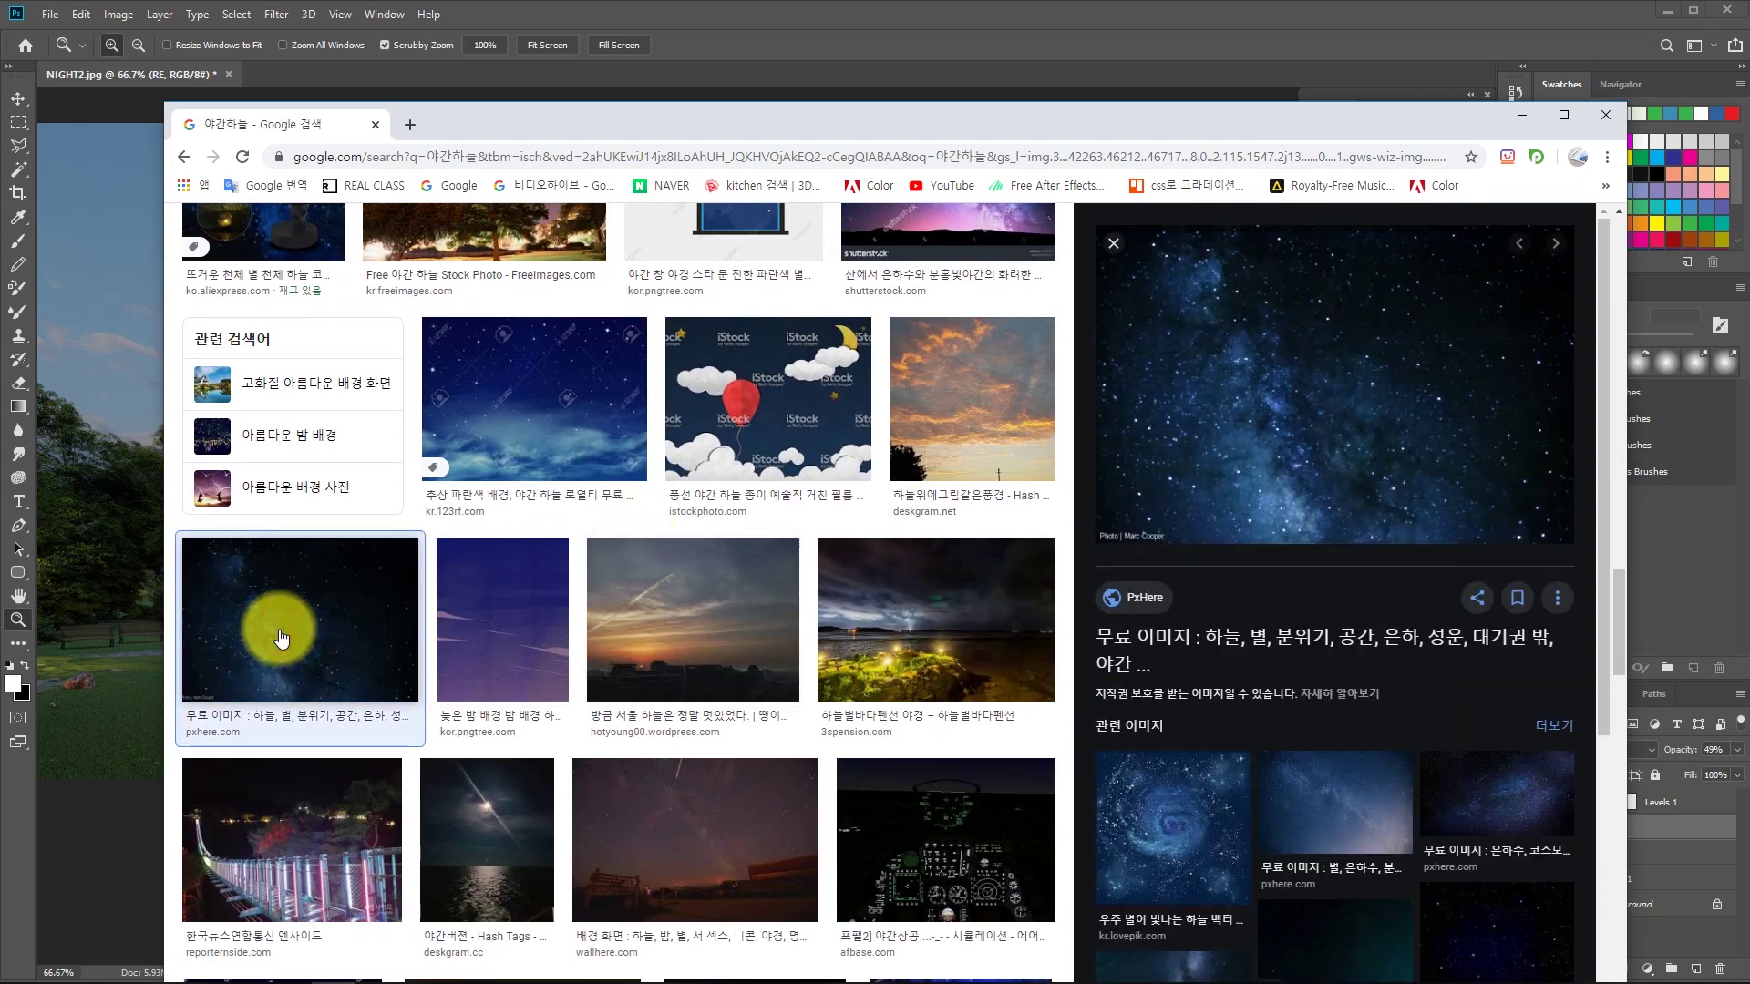
pyautogui.rightClick(1365, 395)
pyautogui.click(1456, 586)
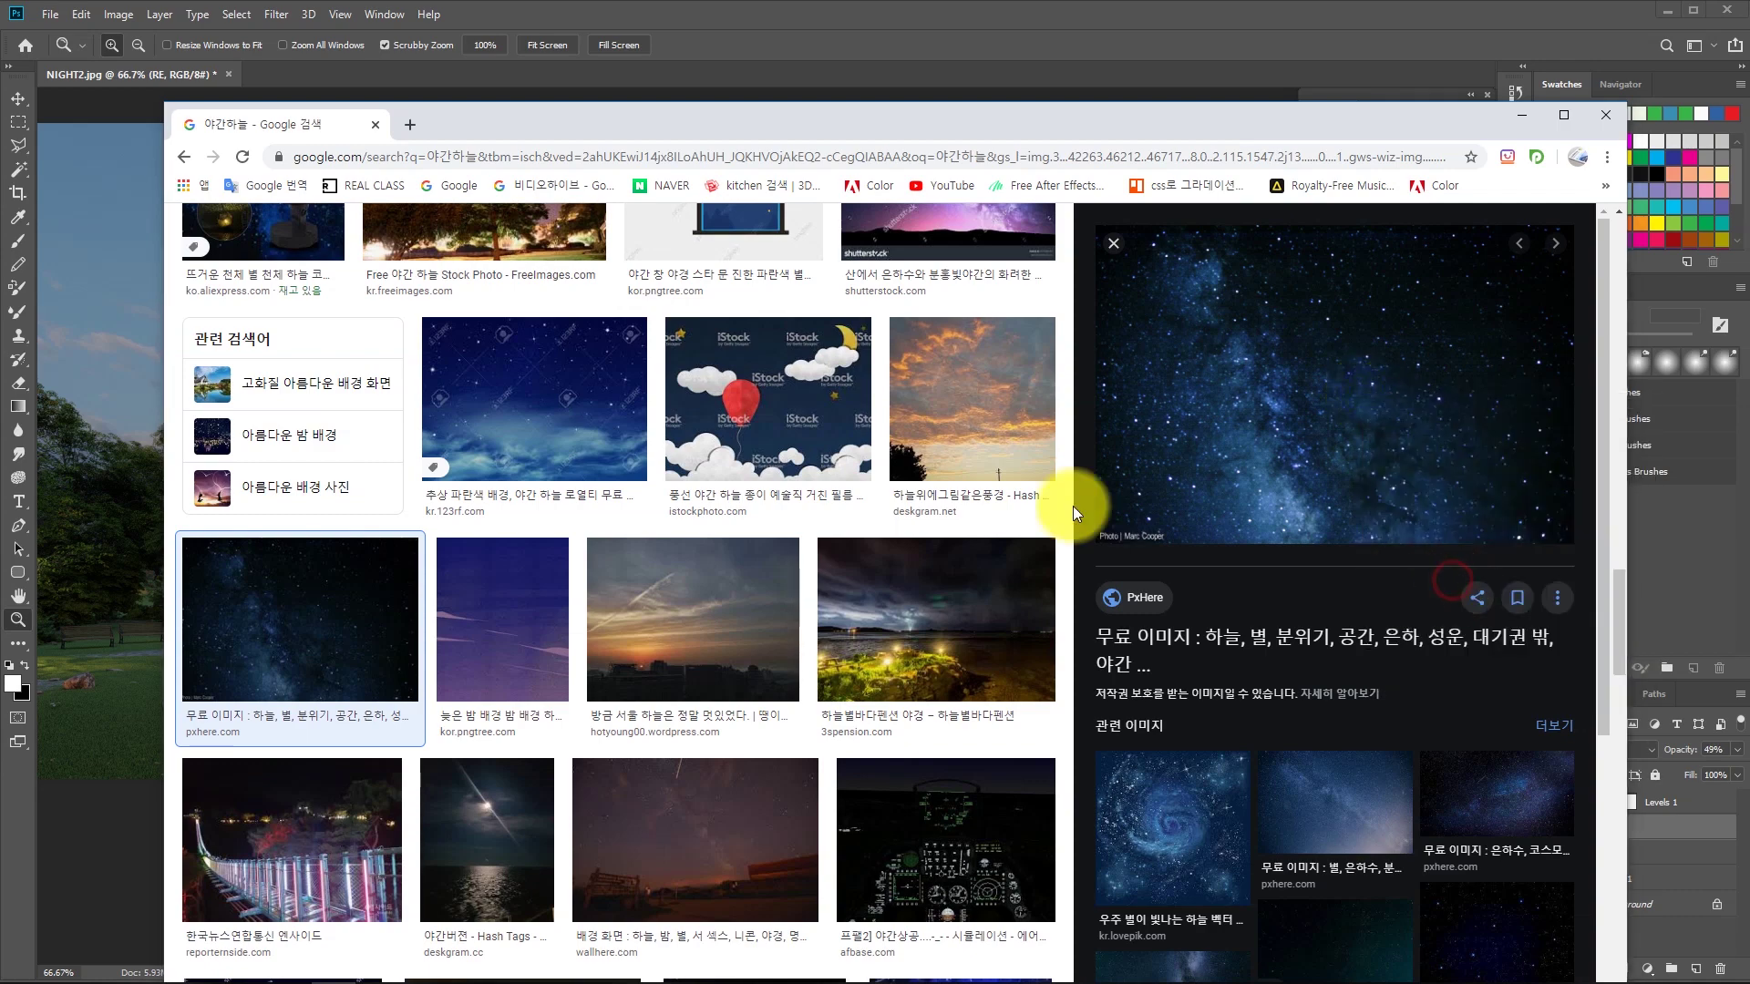
pyautogui.write('s')
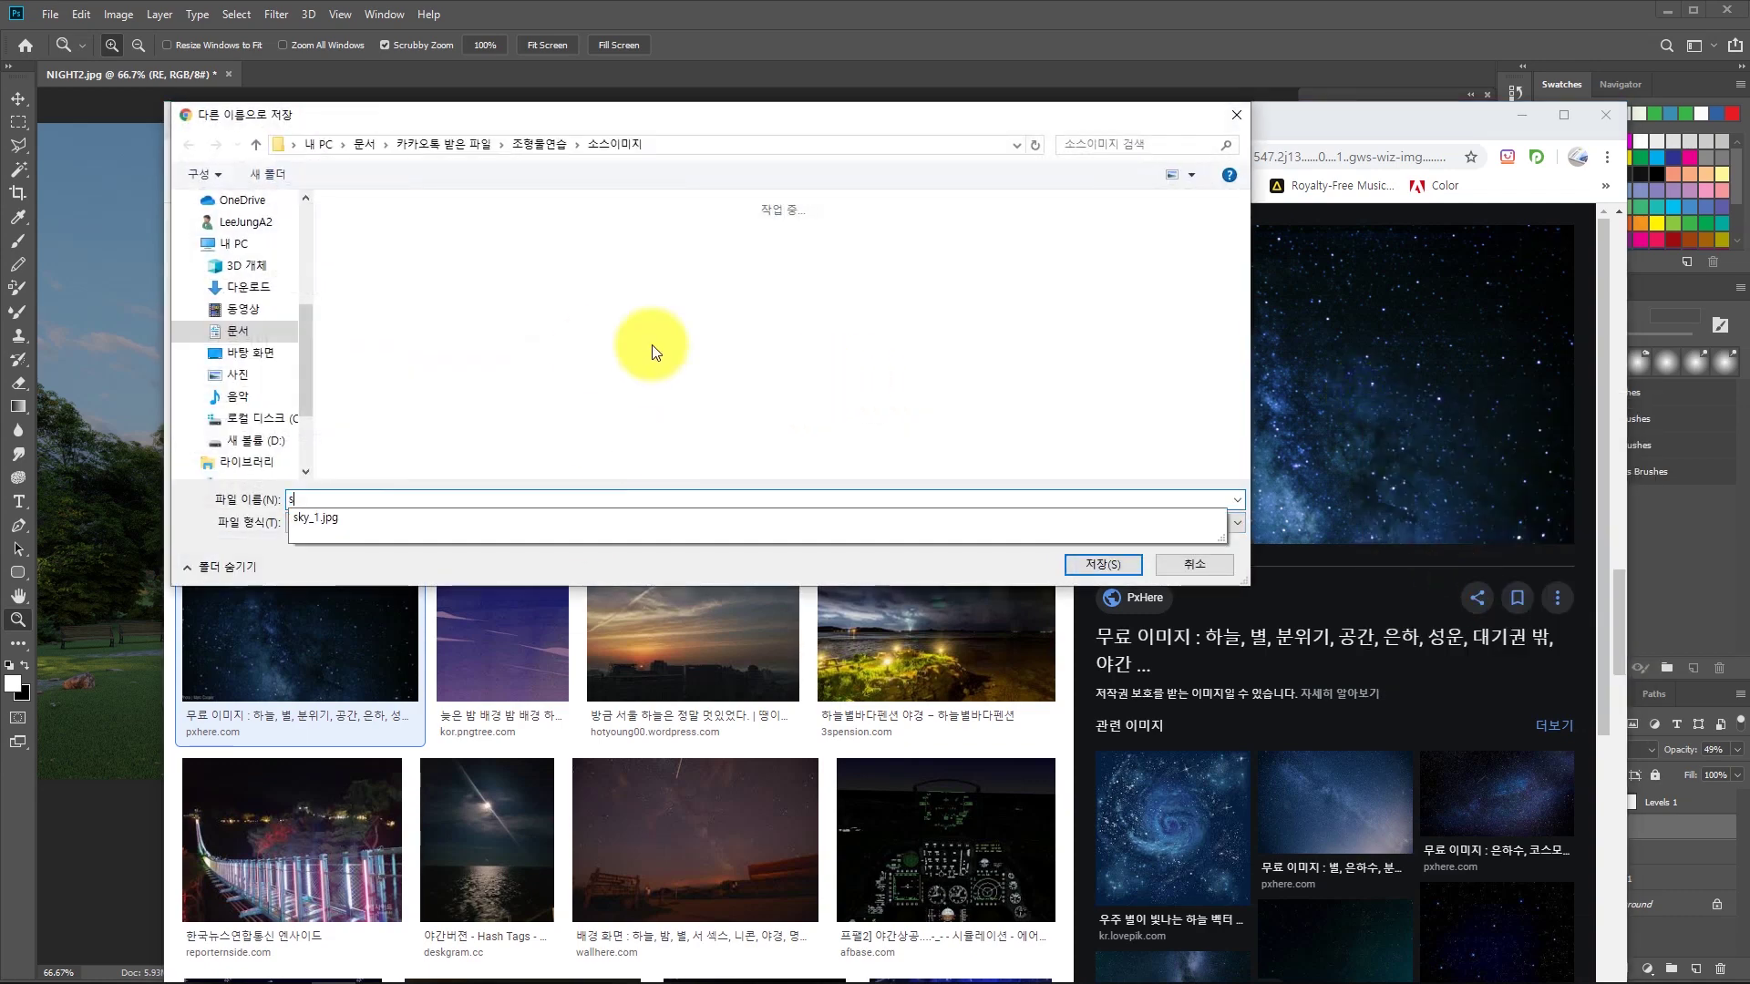
pyautogui.write('ky_2')
pyautogui.press('Return')
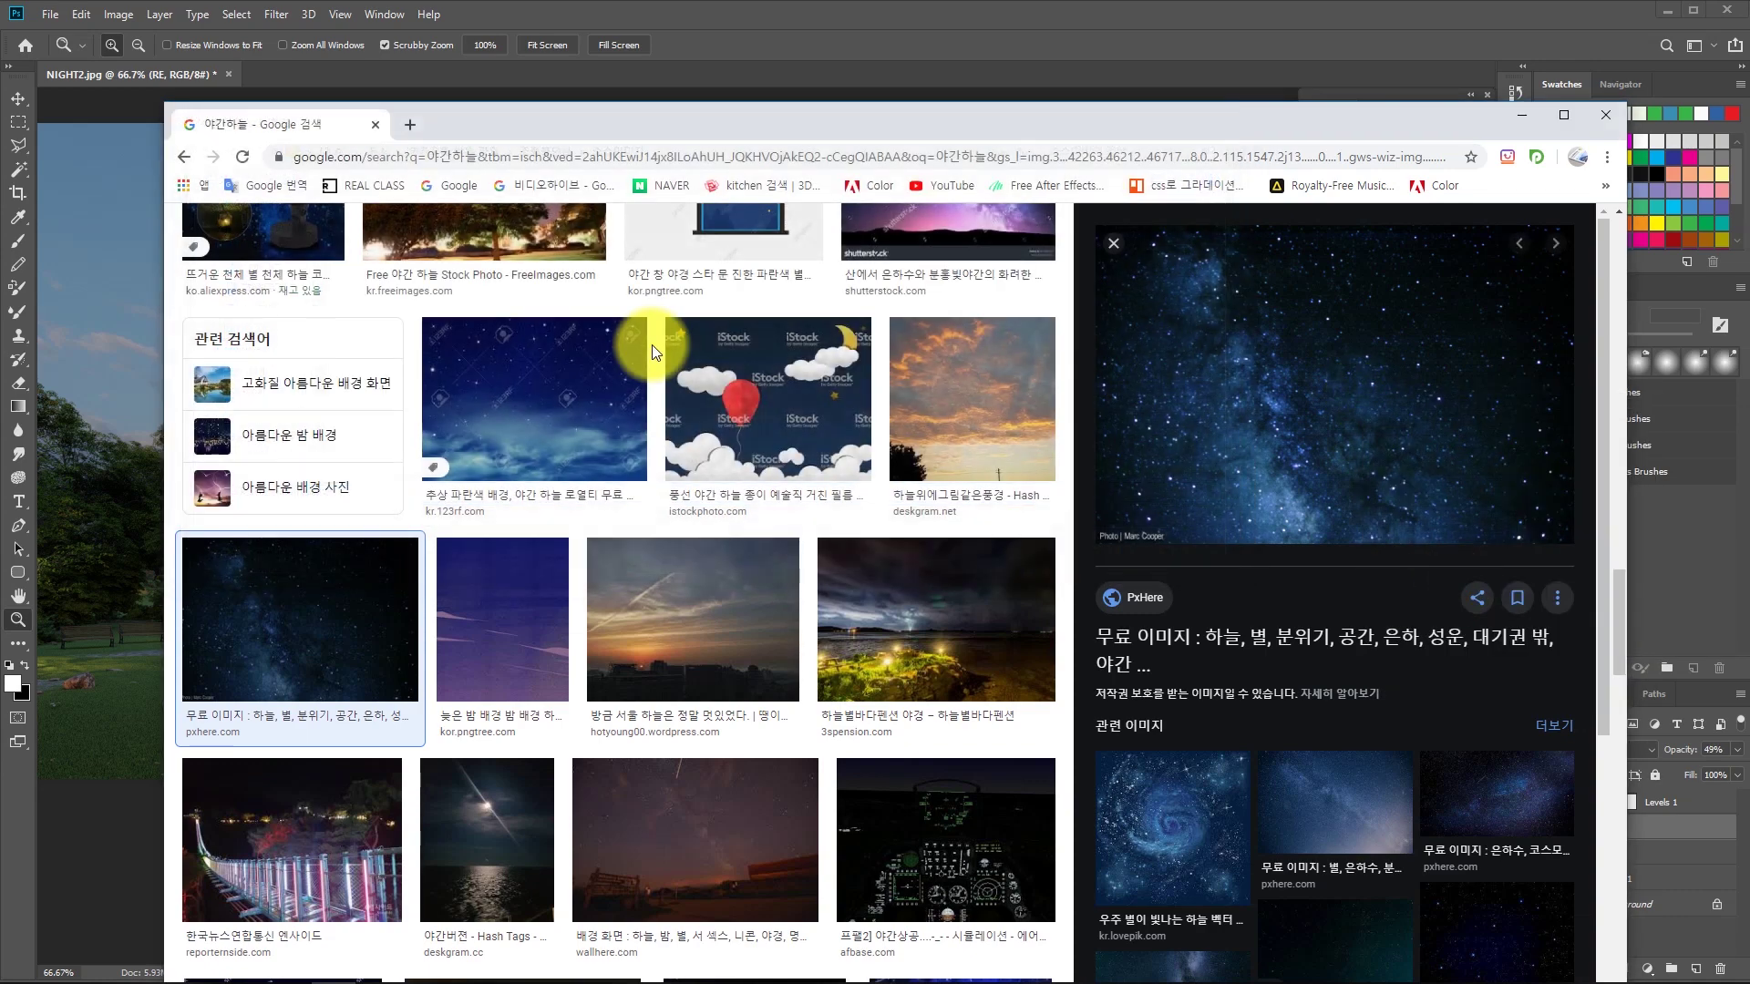
# Preview the 하늘별바다펜션 night view and run a new image search for 노을하늘.
pyautogui.click(976, 593)
pyautogui.scroll(-10, 801, 644)
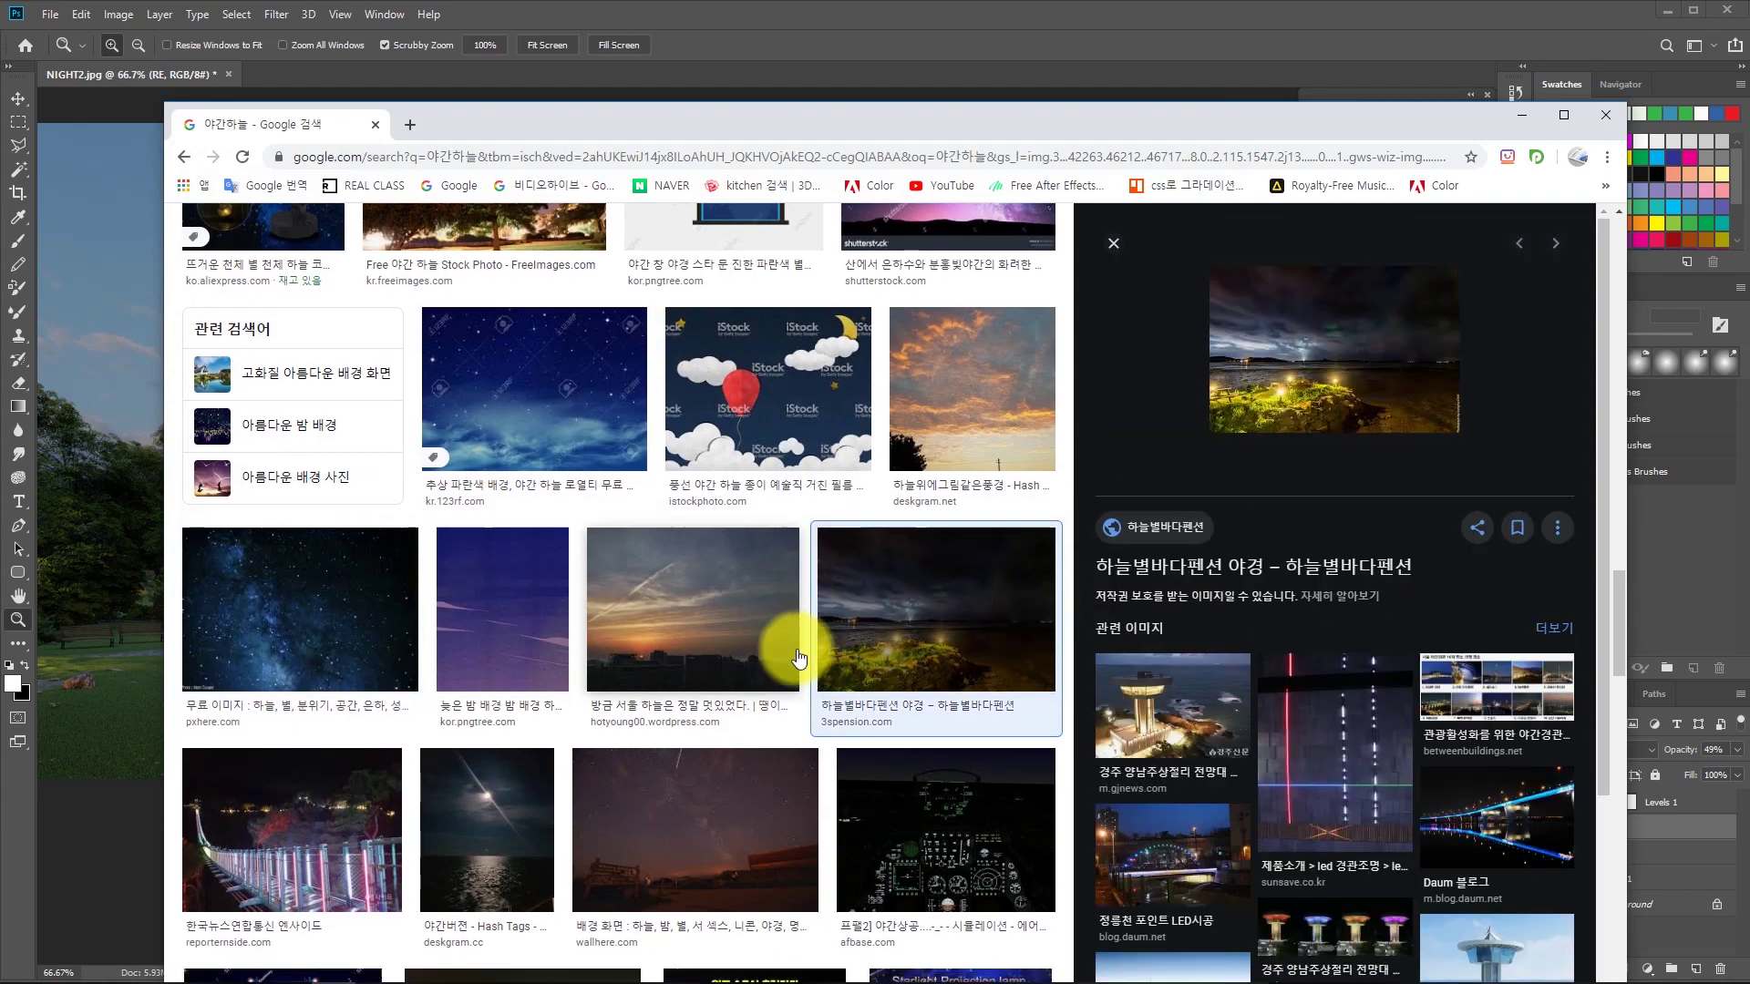
pyautogui.scroll(-2, 609, 716)
pyautogui.scroll(16, 613, 715)
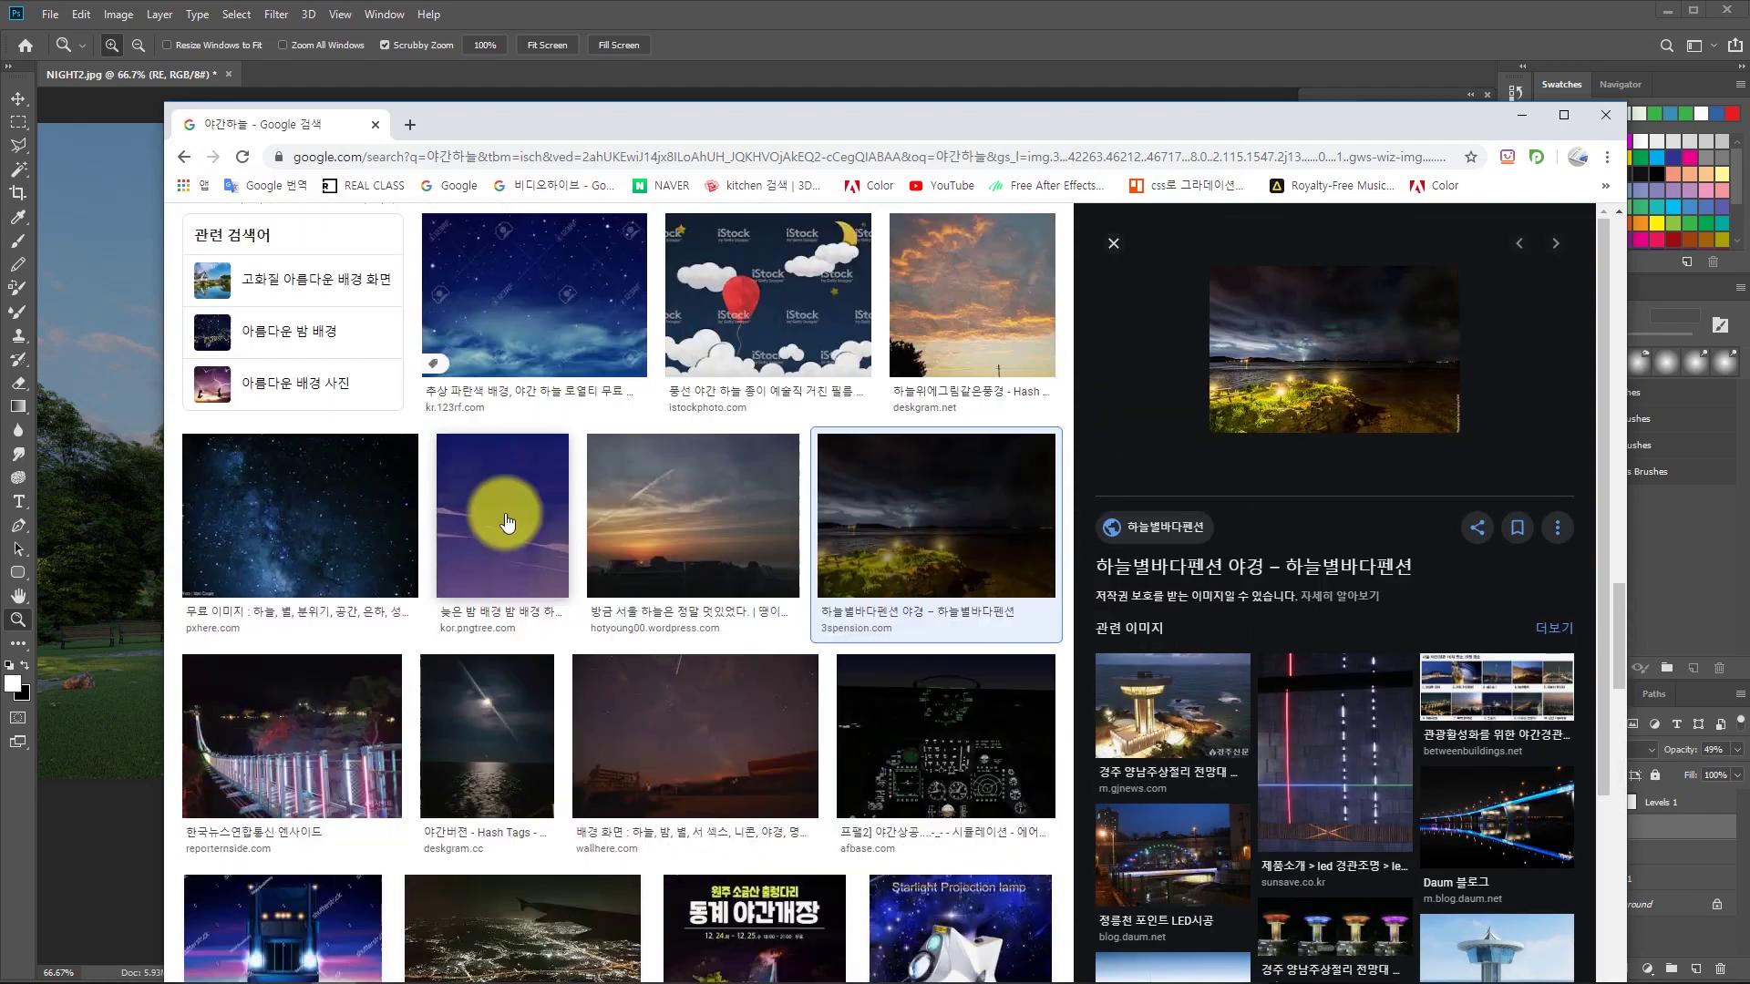
pyautogui.scroll(10, 456, 355)
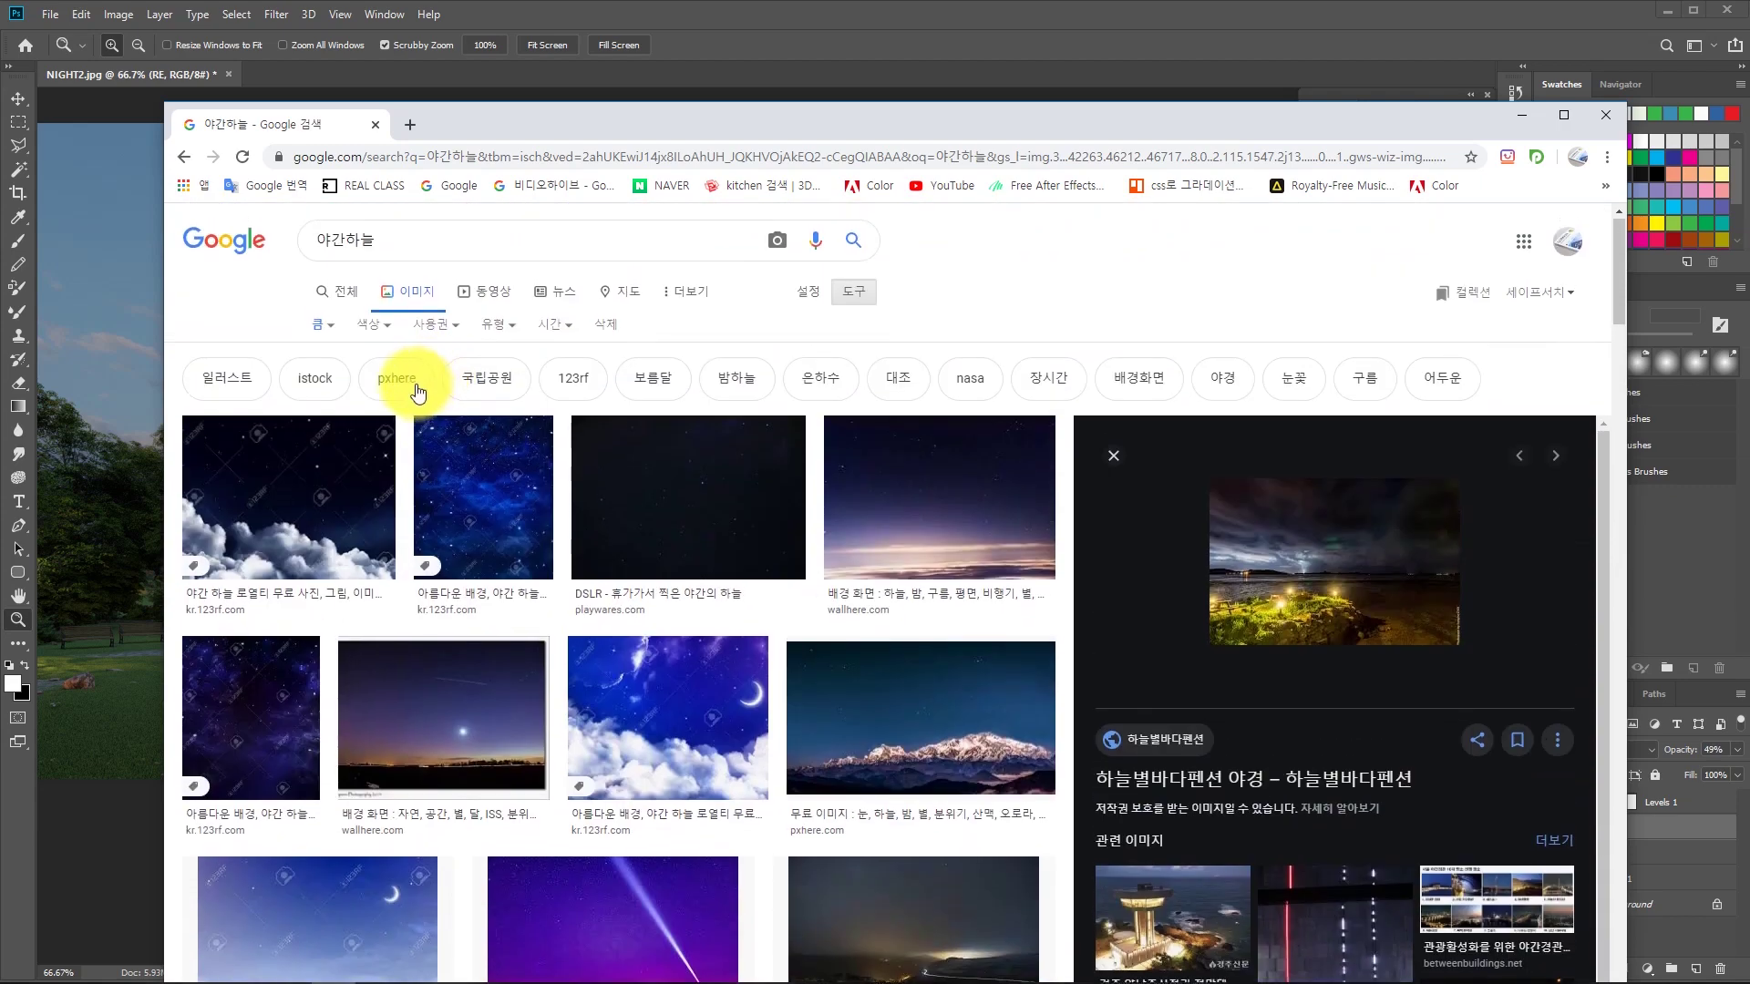
pyautogui.moveTo(379, 240); pyautogui.dragTo(308, 69)
pyautogui.write('r')
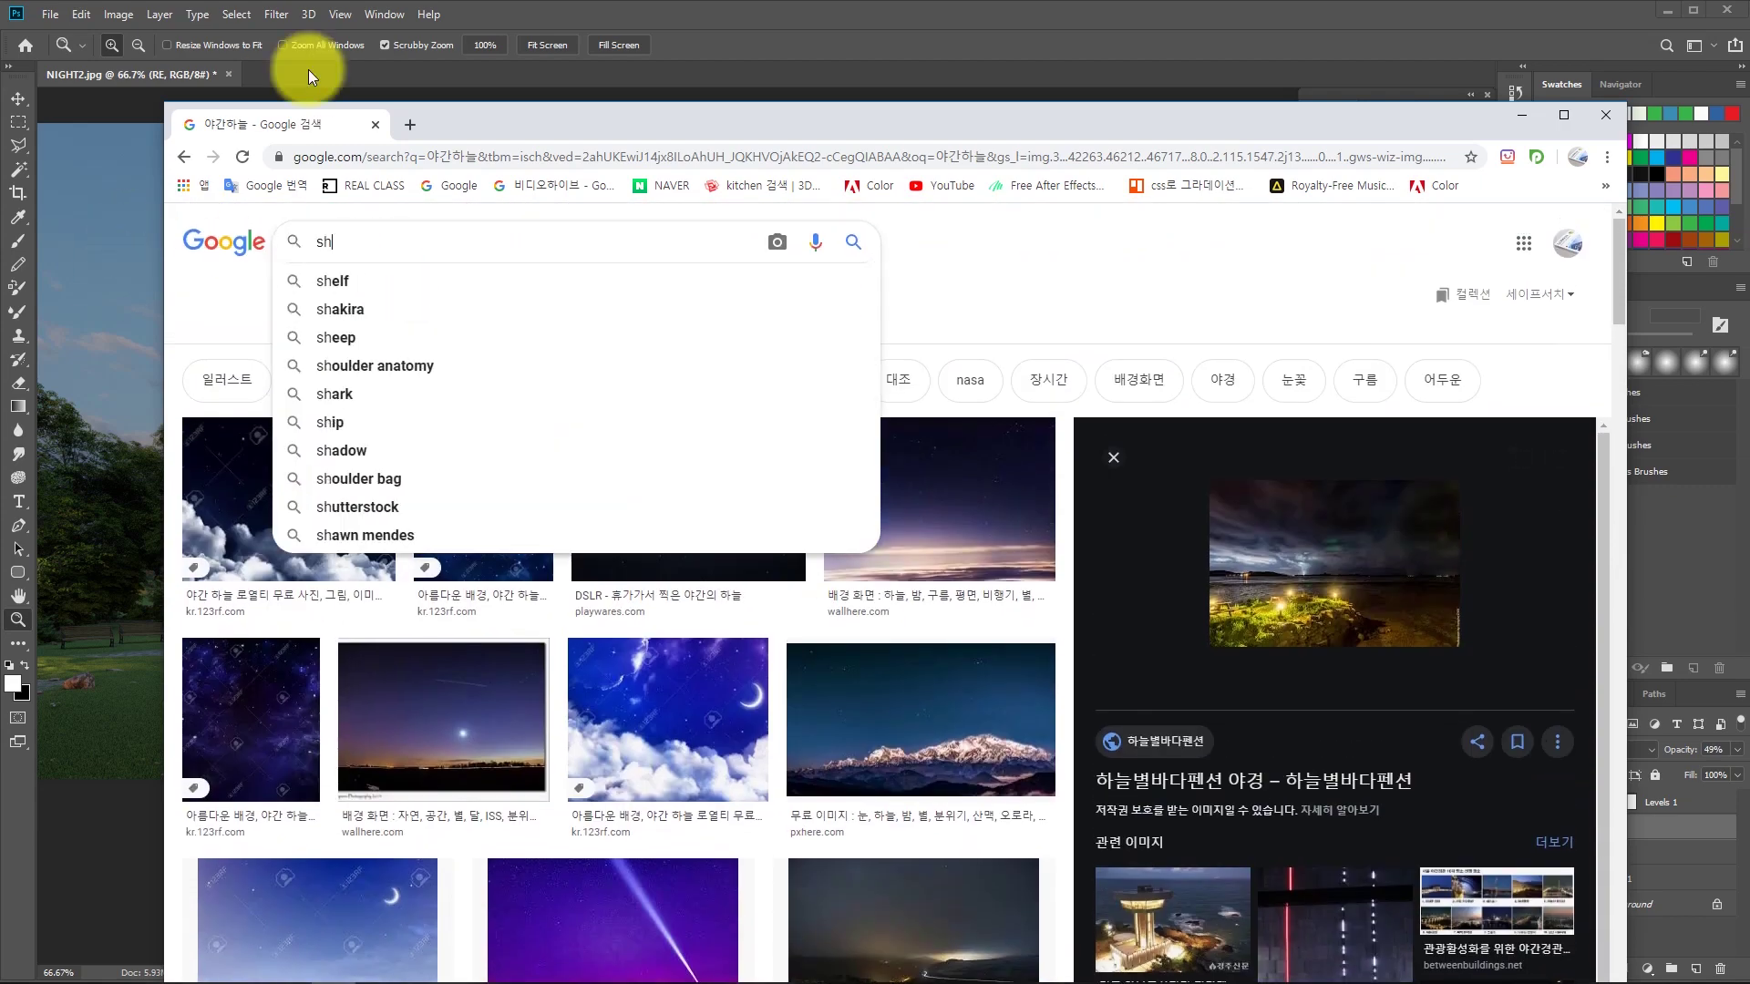
pyautogui.press('BackSpace')
pyautogui.write('노을하늘')
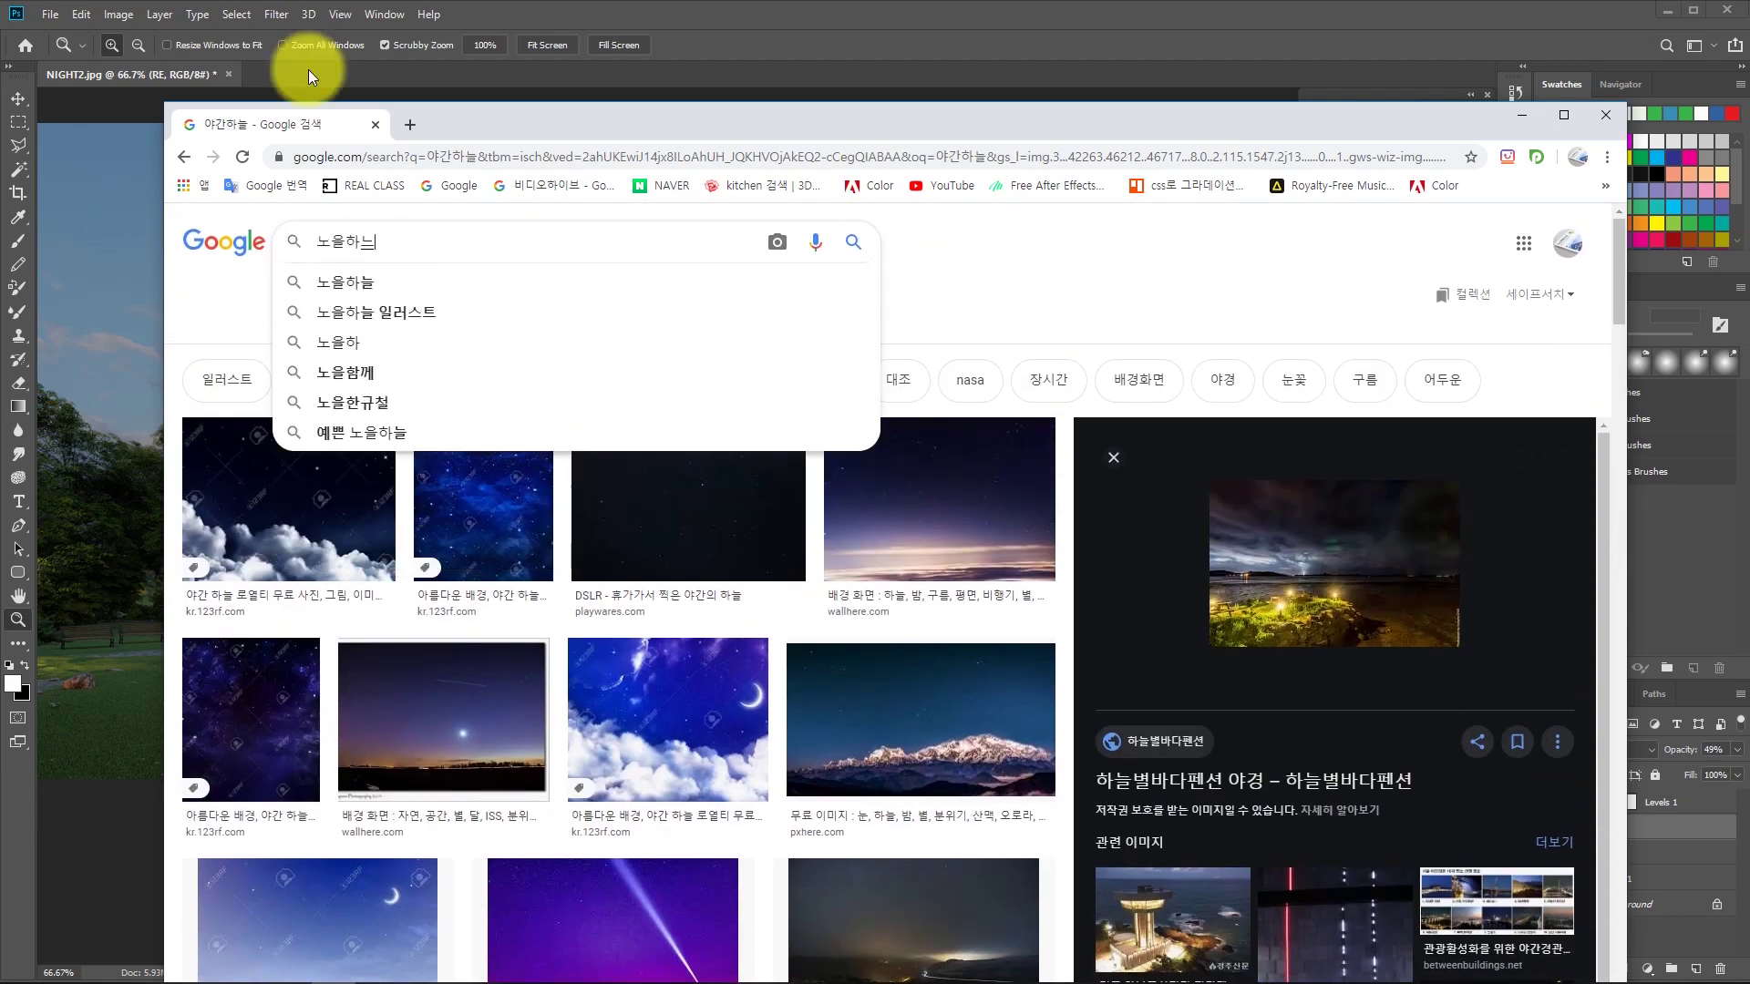
pyautogui.press('Return')
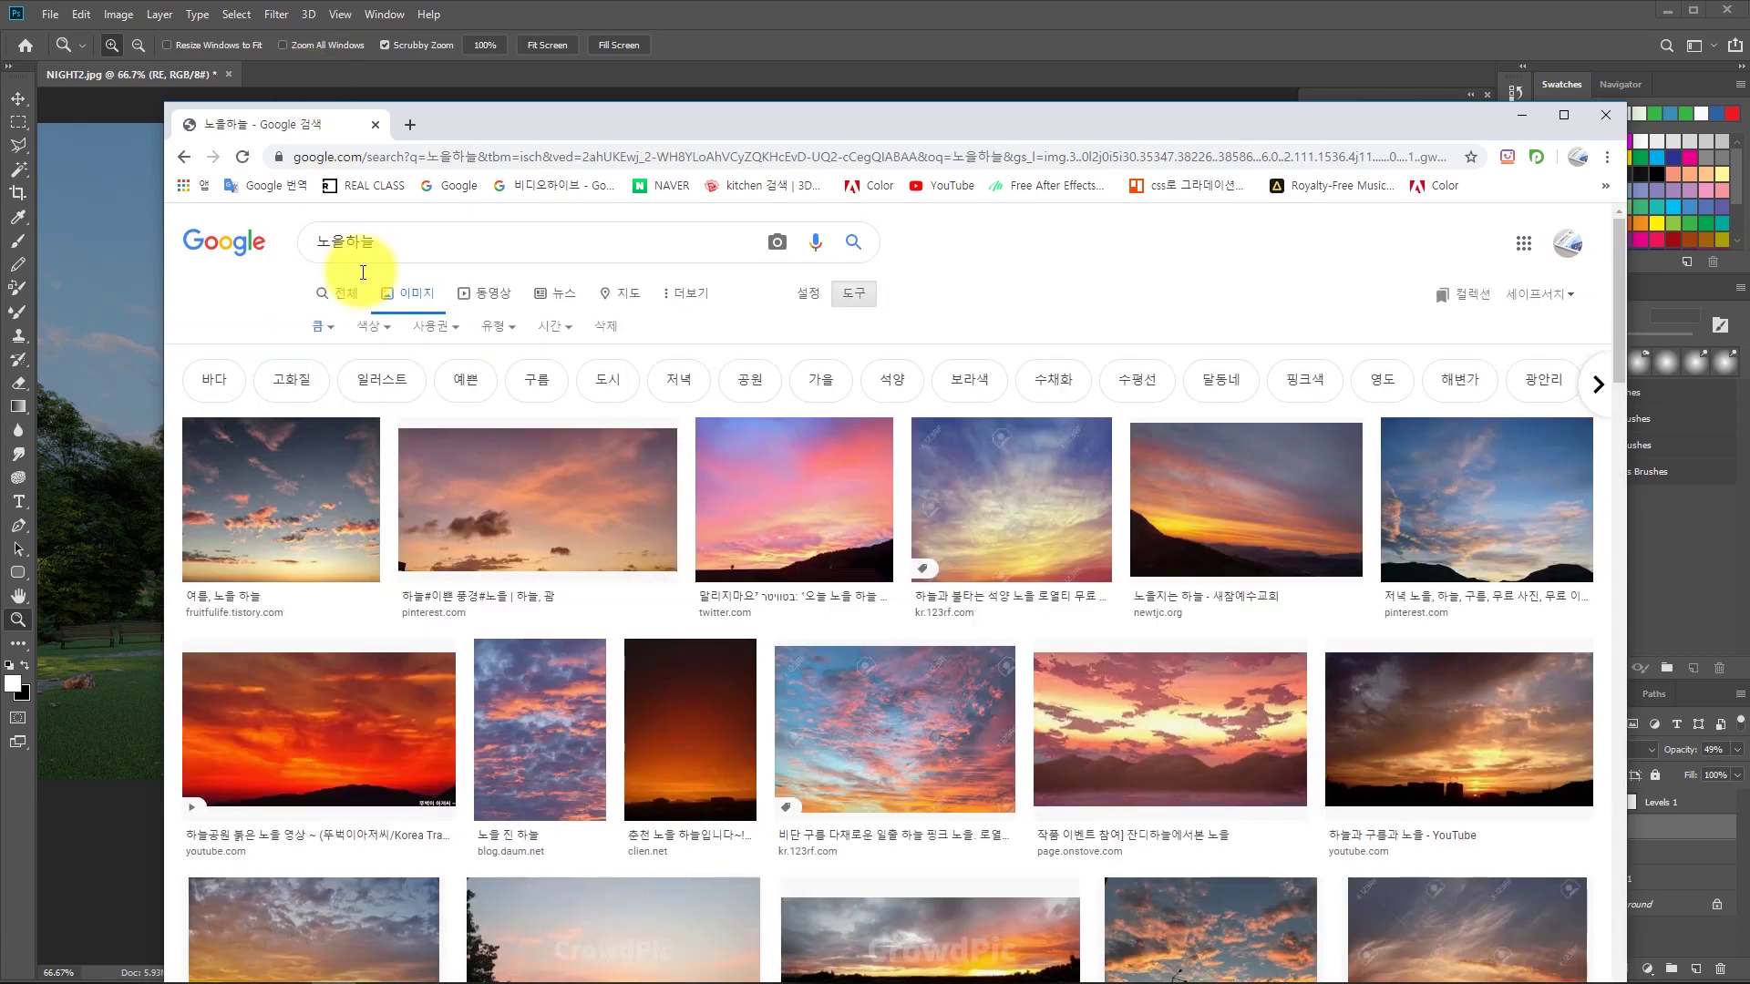
# Save the 2000 × 1333 Pinterest evening sky with mountain silhouettes into the 소스이미지 folder under its suggested file name.
pyautogui.click(1434, 531)
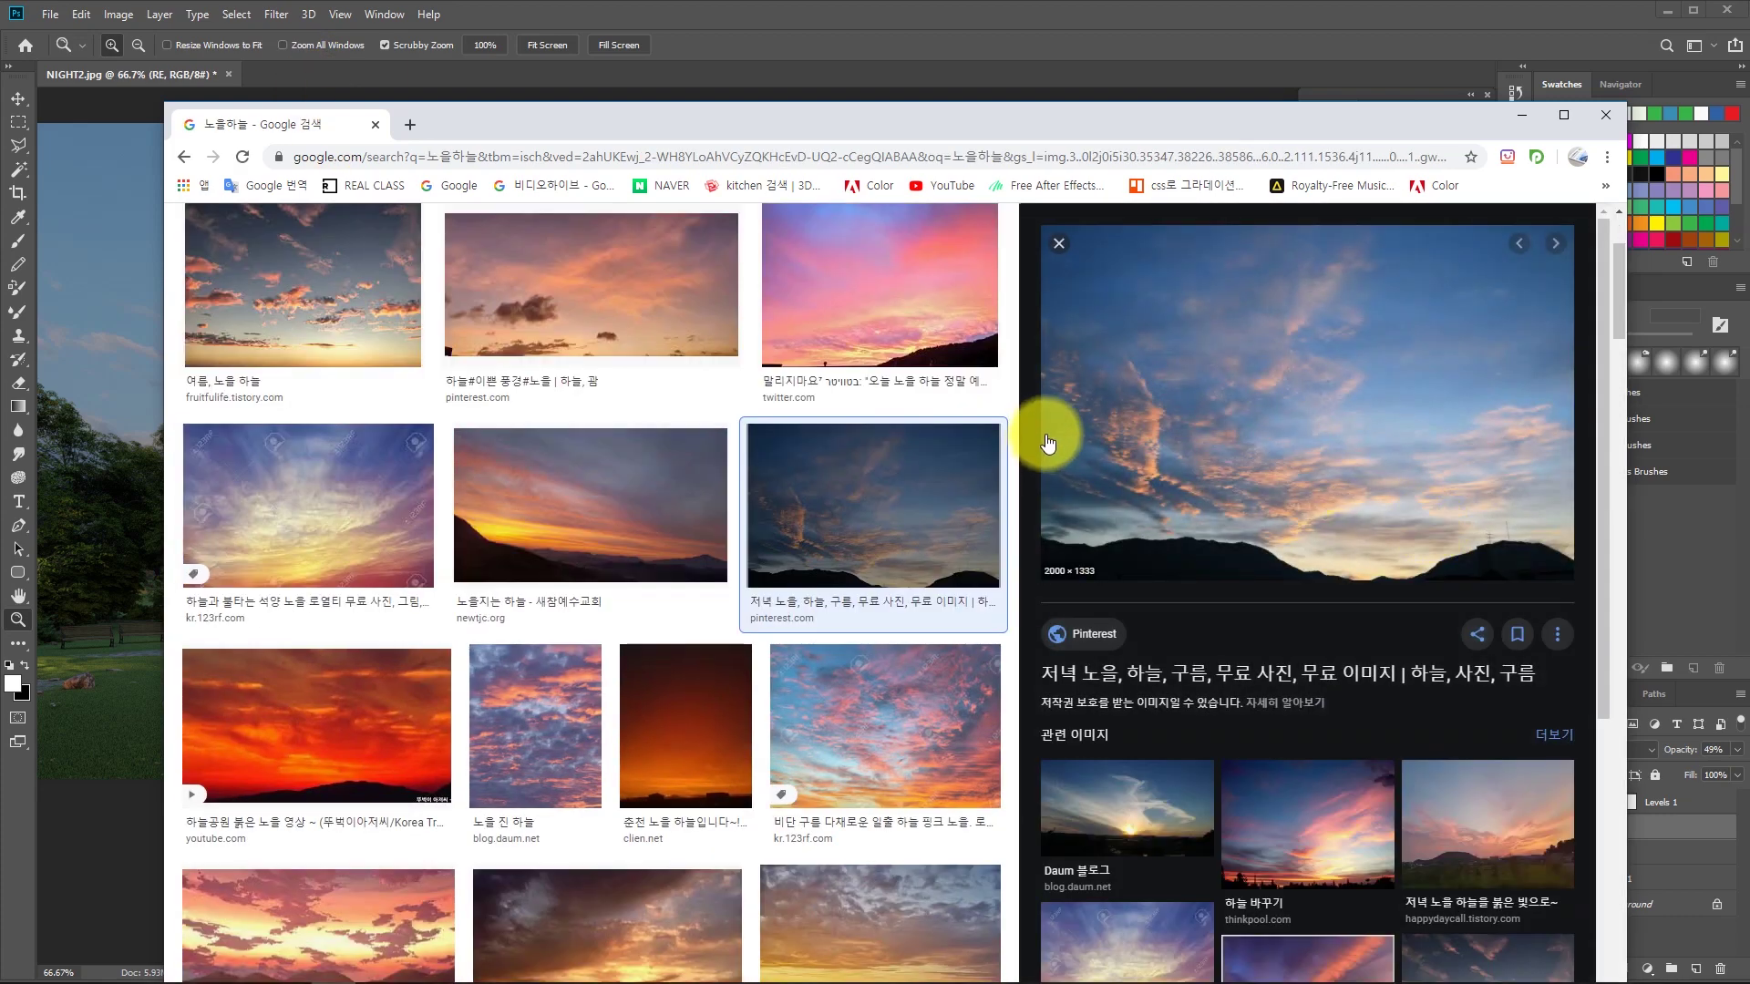
pyautogui.rightClick(1242, 398)
pyautogui.click(1325, 588)
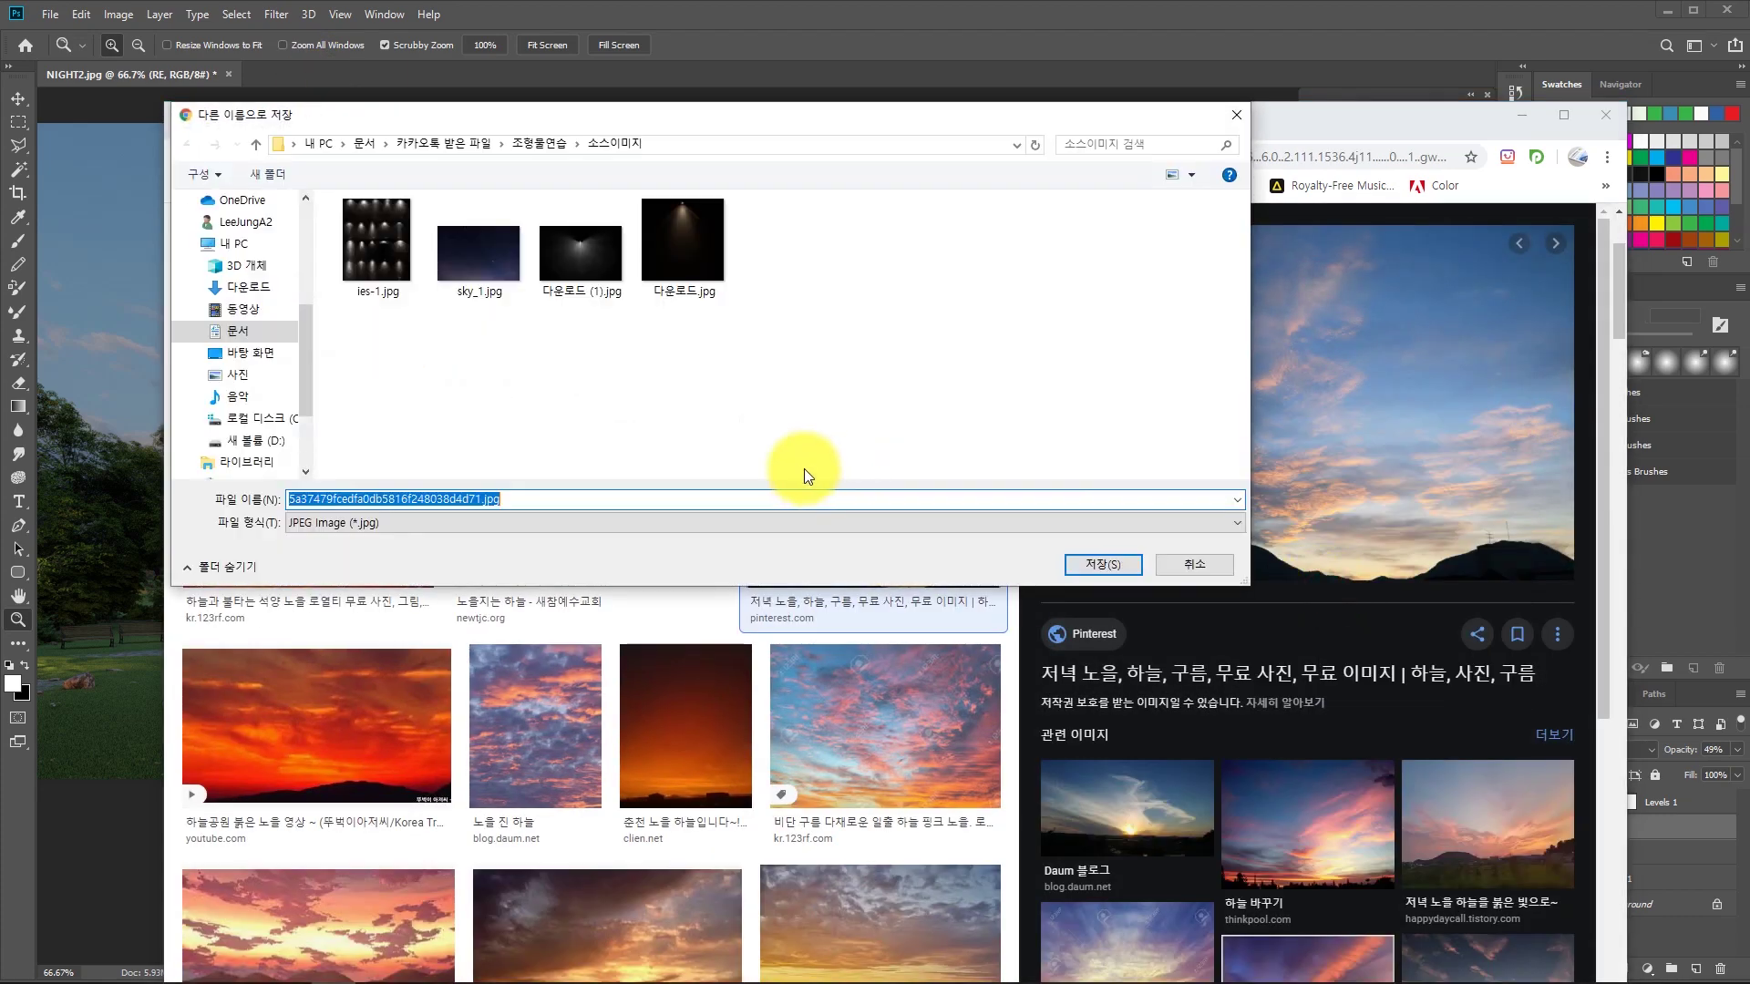
pyautogui.click(1109, 566)
# Preview other sunset skies and save the Pinterest "하늘#이쁜 풍경#노을" image with pink clouds under its suggested name.
pyautogui.click(890, 723)
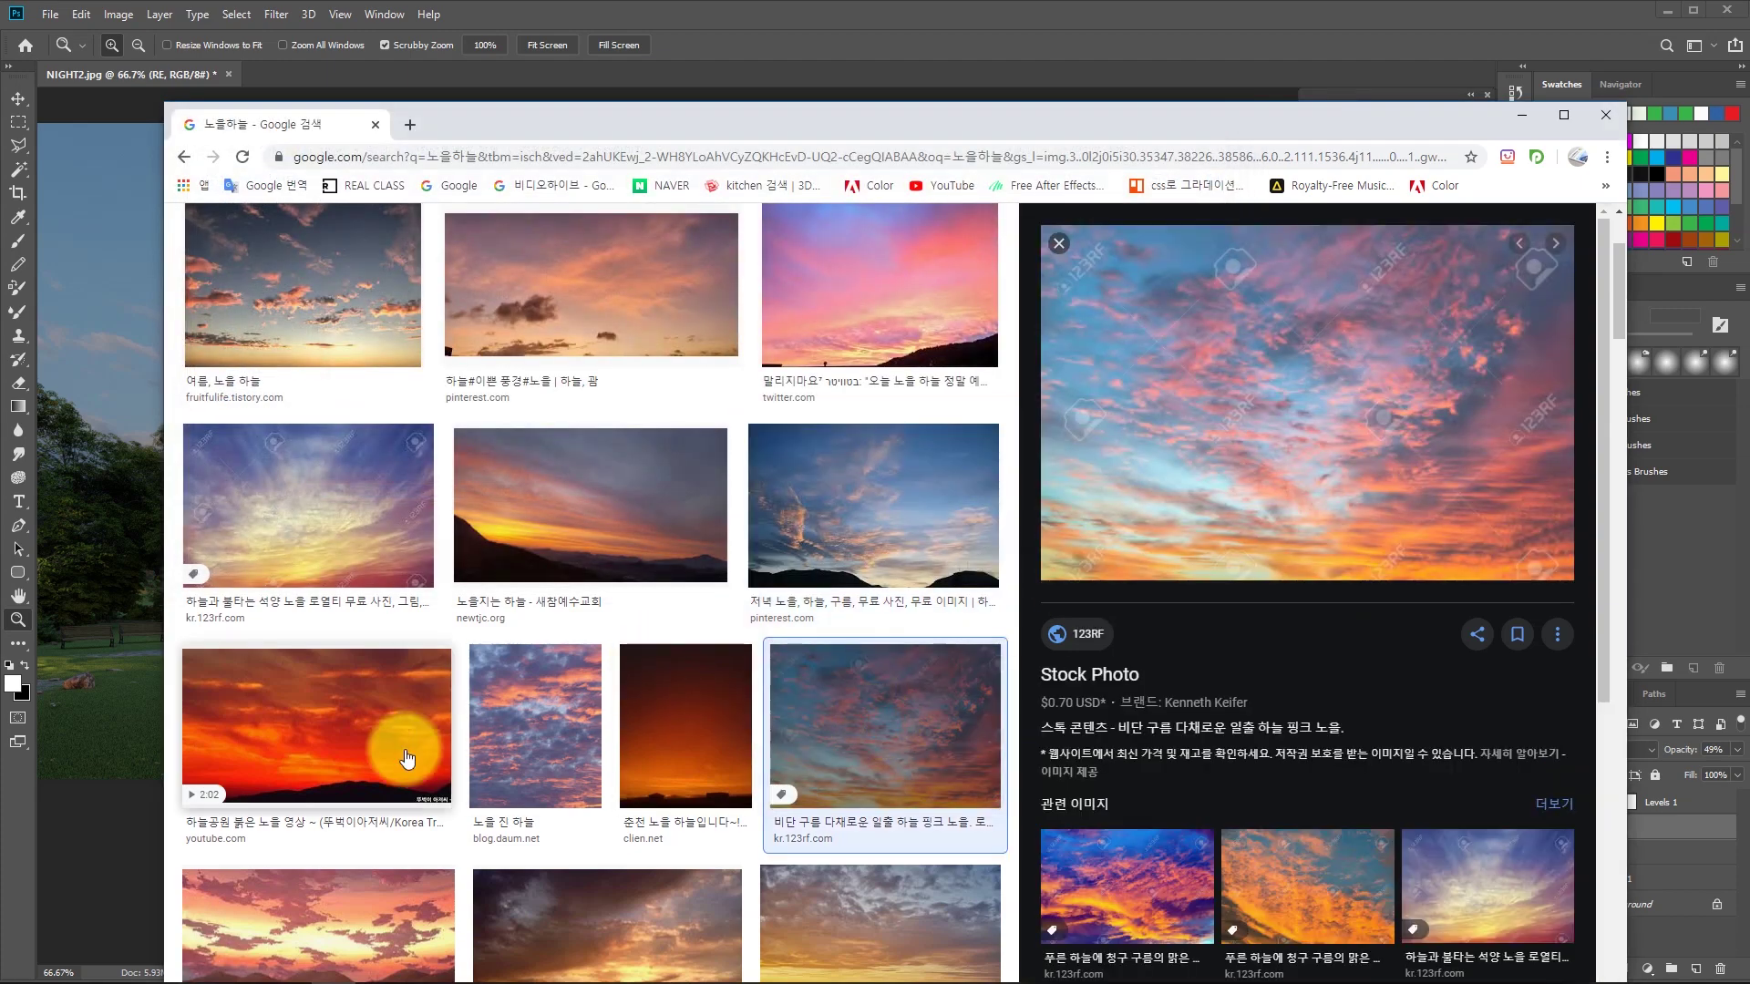
pyautogui.click(306, 516)
pyautogui.click(601, 272)
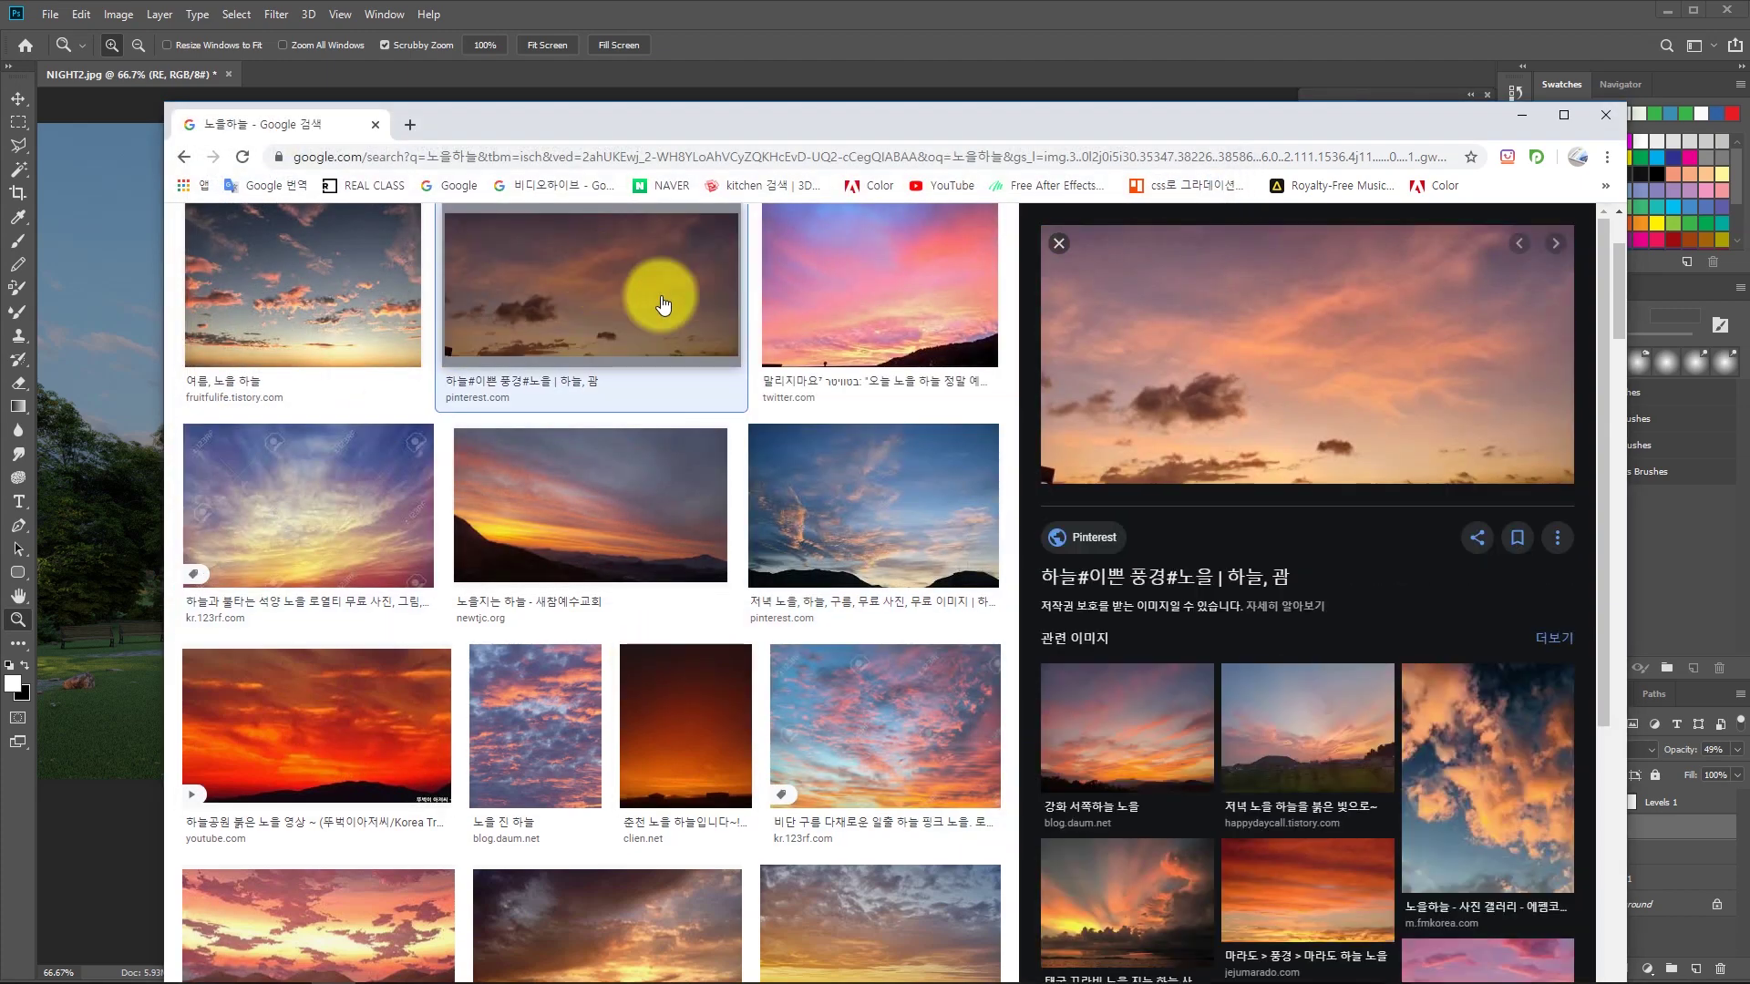
pyautogui.rightClick(1322, 403)
pyautogui.click(1423, 588)
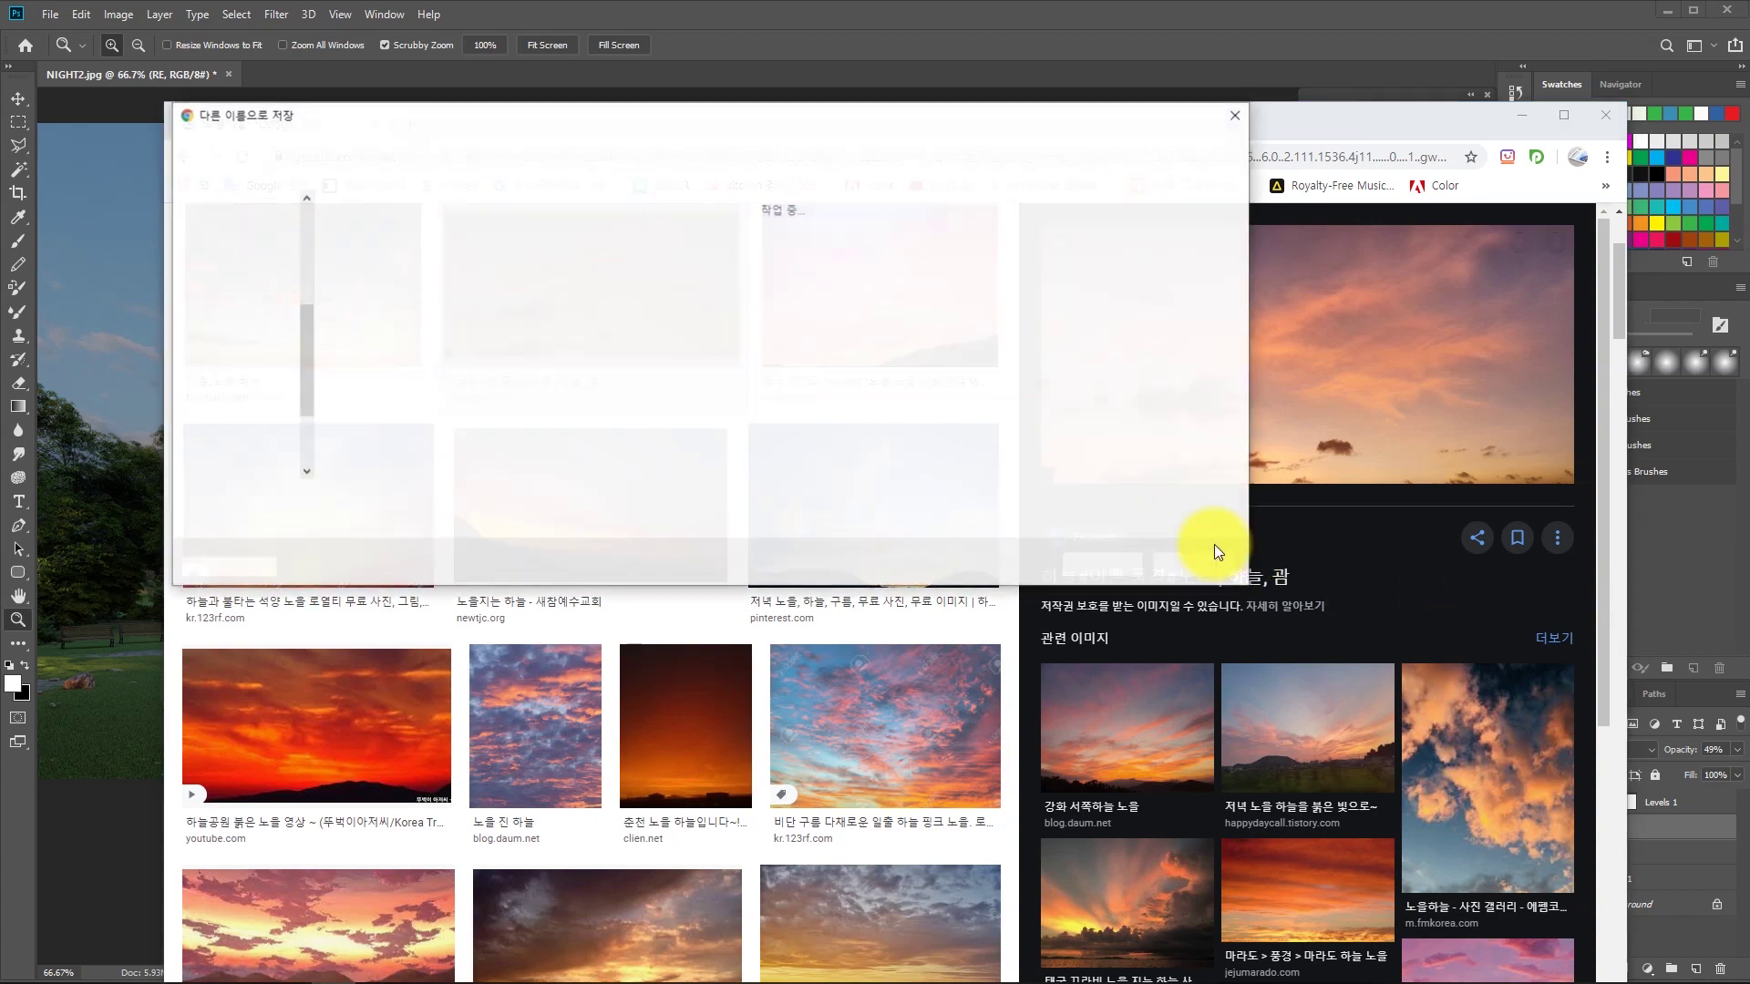
pyautogui.click(1075, 563)
# Find the 1024 × 768 mtmt sunset sky with street lamps and save it into the 소스이미지 folder.
pyautogui.scroll(-6, 625, 605)
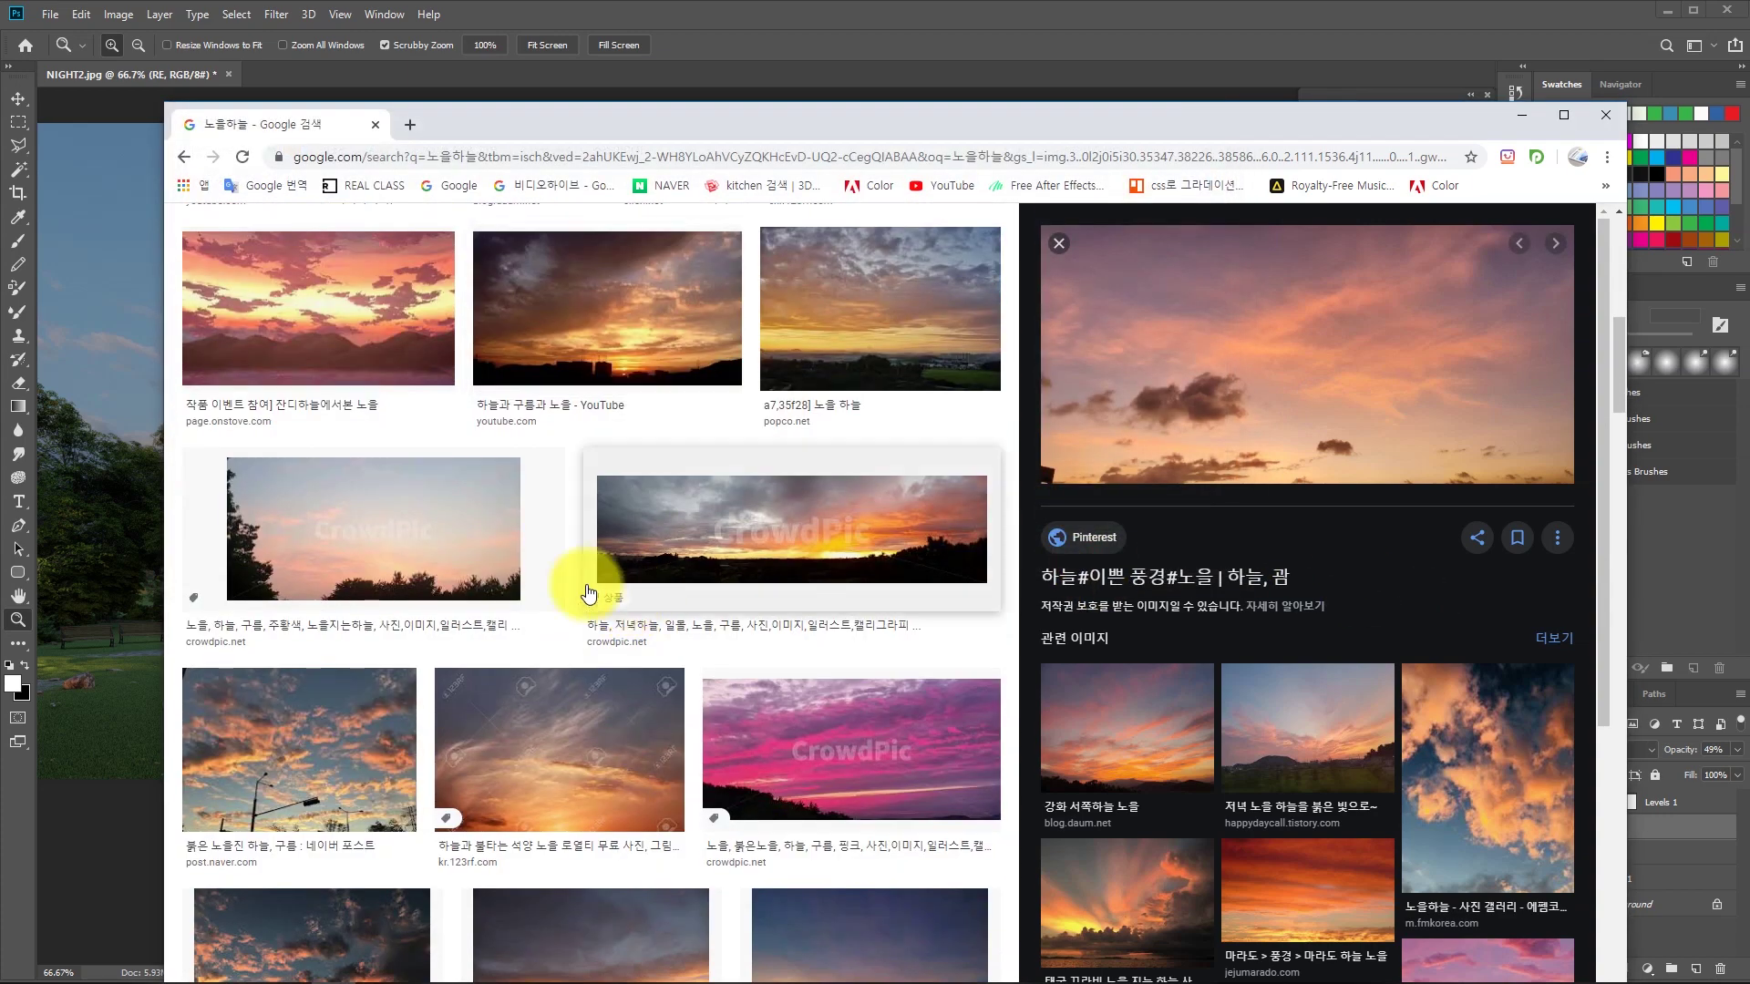
pyautogui.scroll(-6, 437, 566)
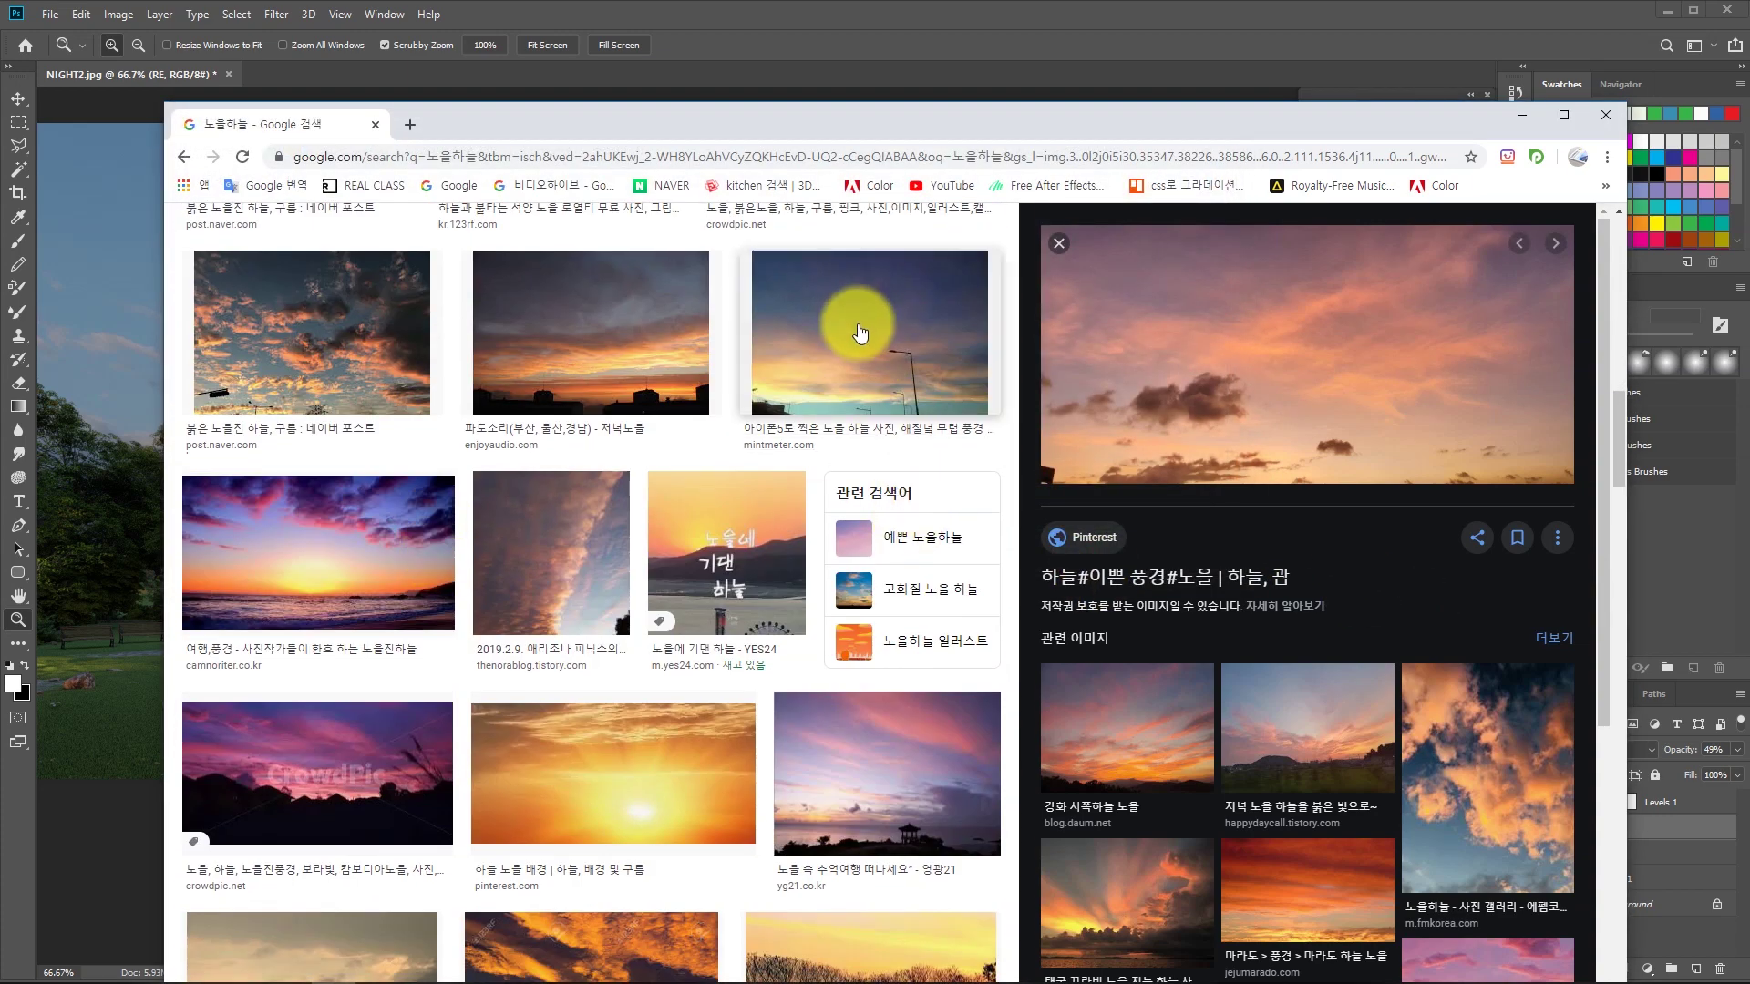
pyautogui.click(858, 336)
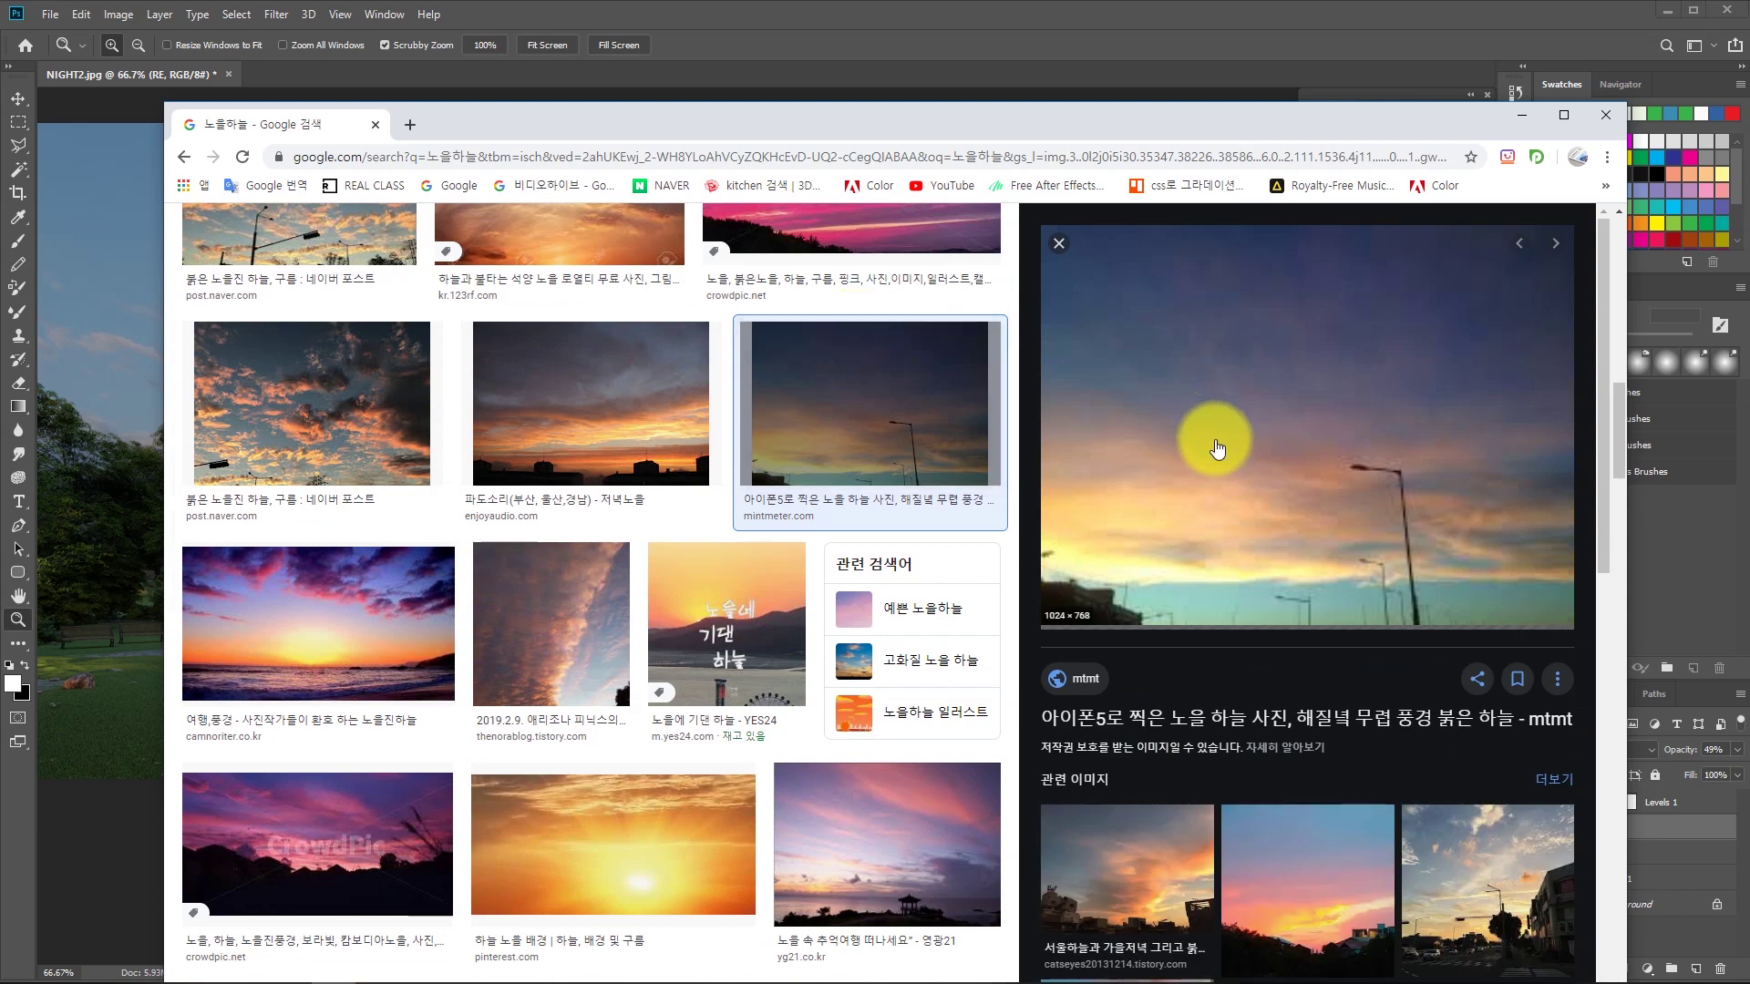
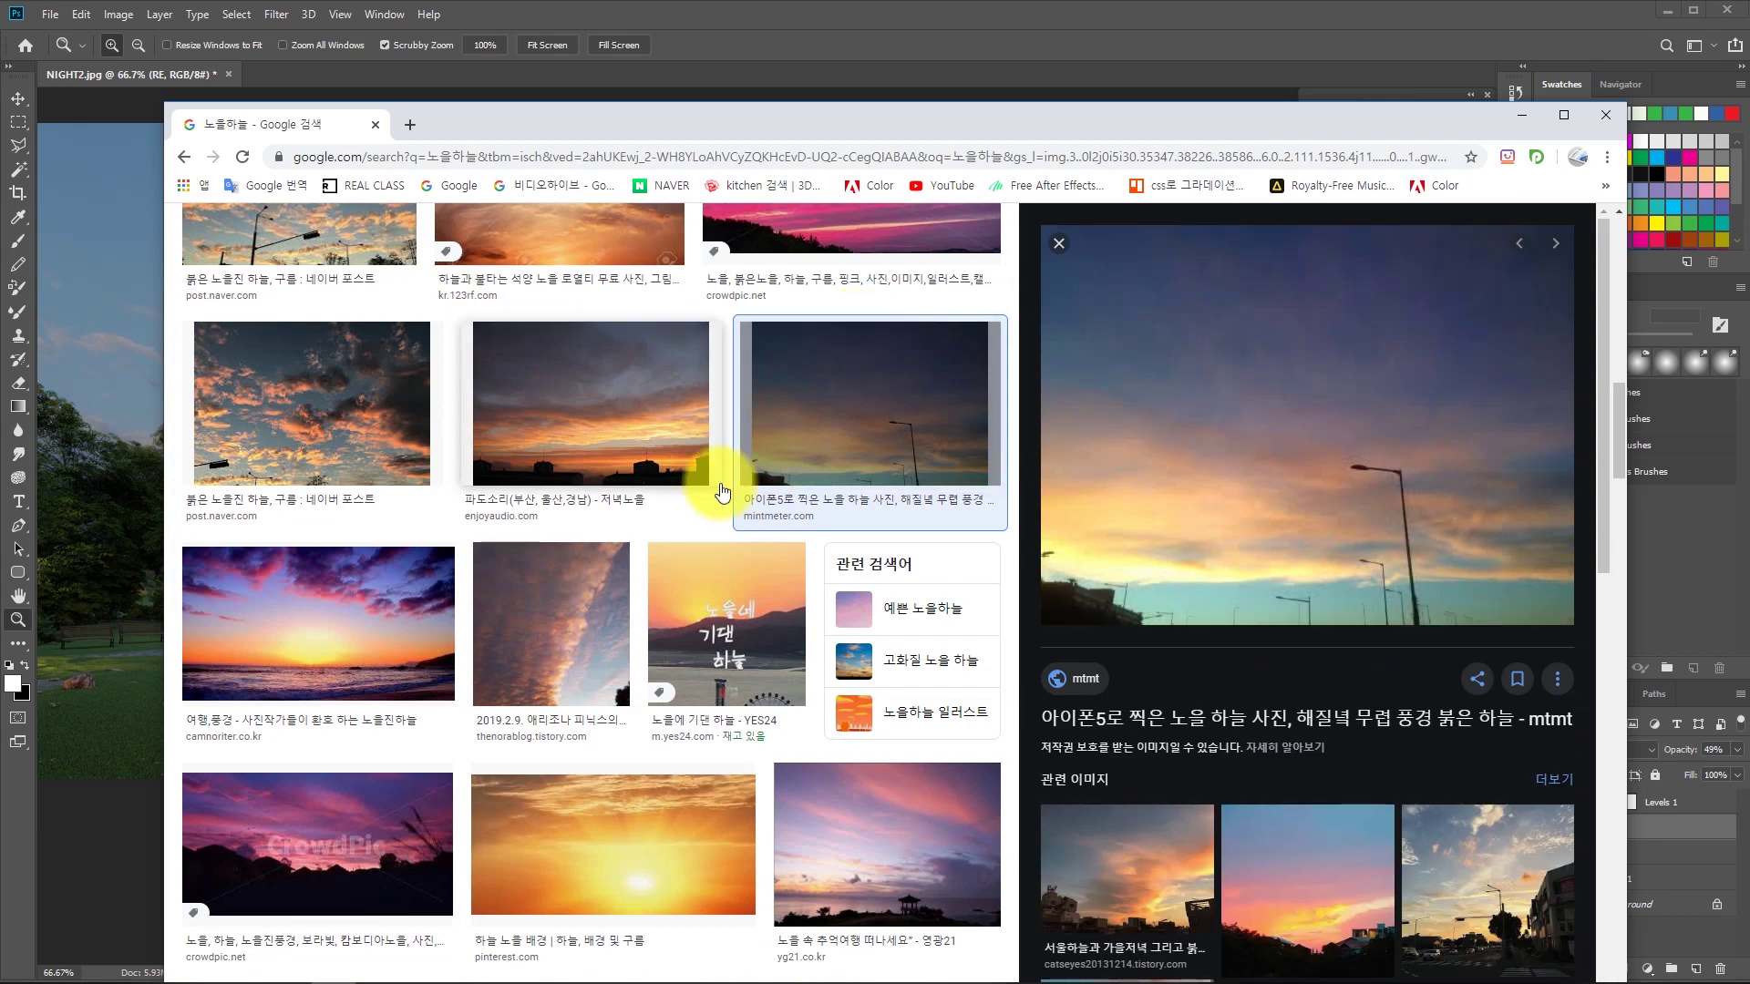
pyautogui.rightClick(1265, 497)
pyautogui.click(1386, 688)
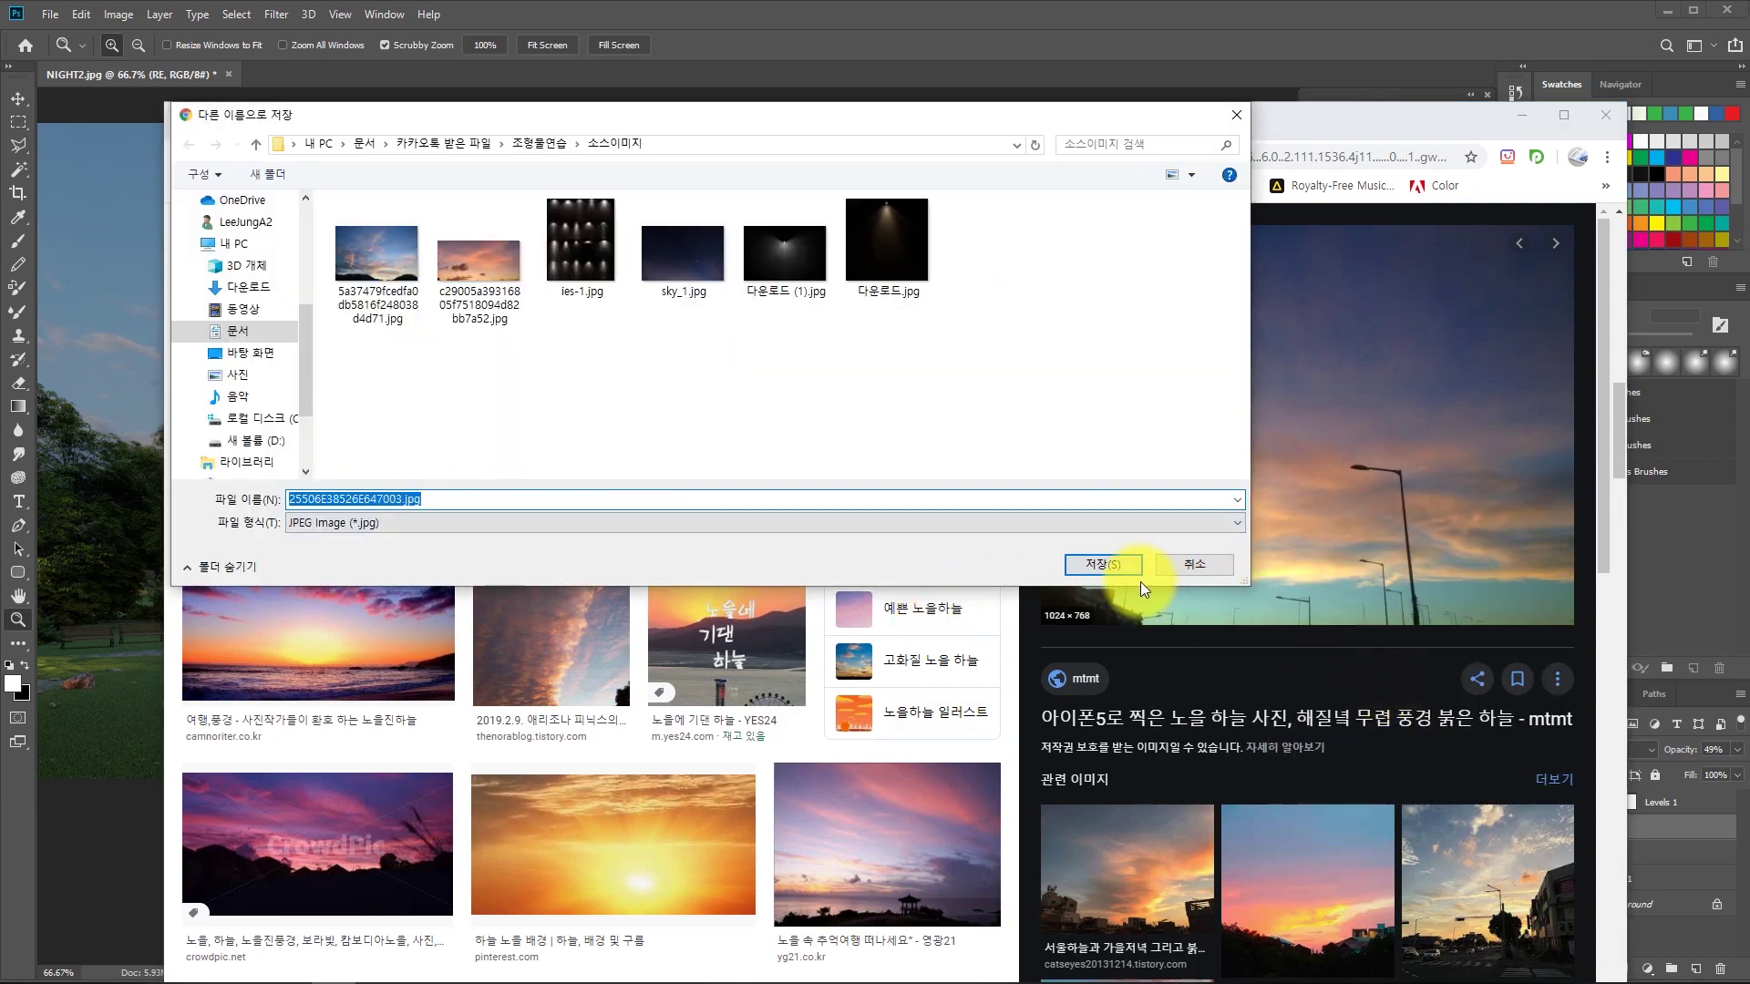
pyautogui.click(1104, 566)
# Browse further 노을하늘 results and preview the YouTube, 출사코리아, X86.CO.KR and Gramho sunset skies as possible source images.
pyautogui.scroll(-6, 568, 648)
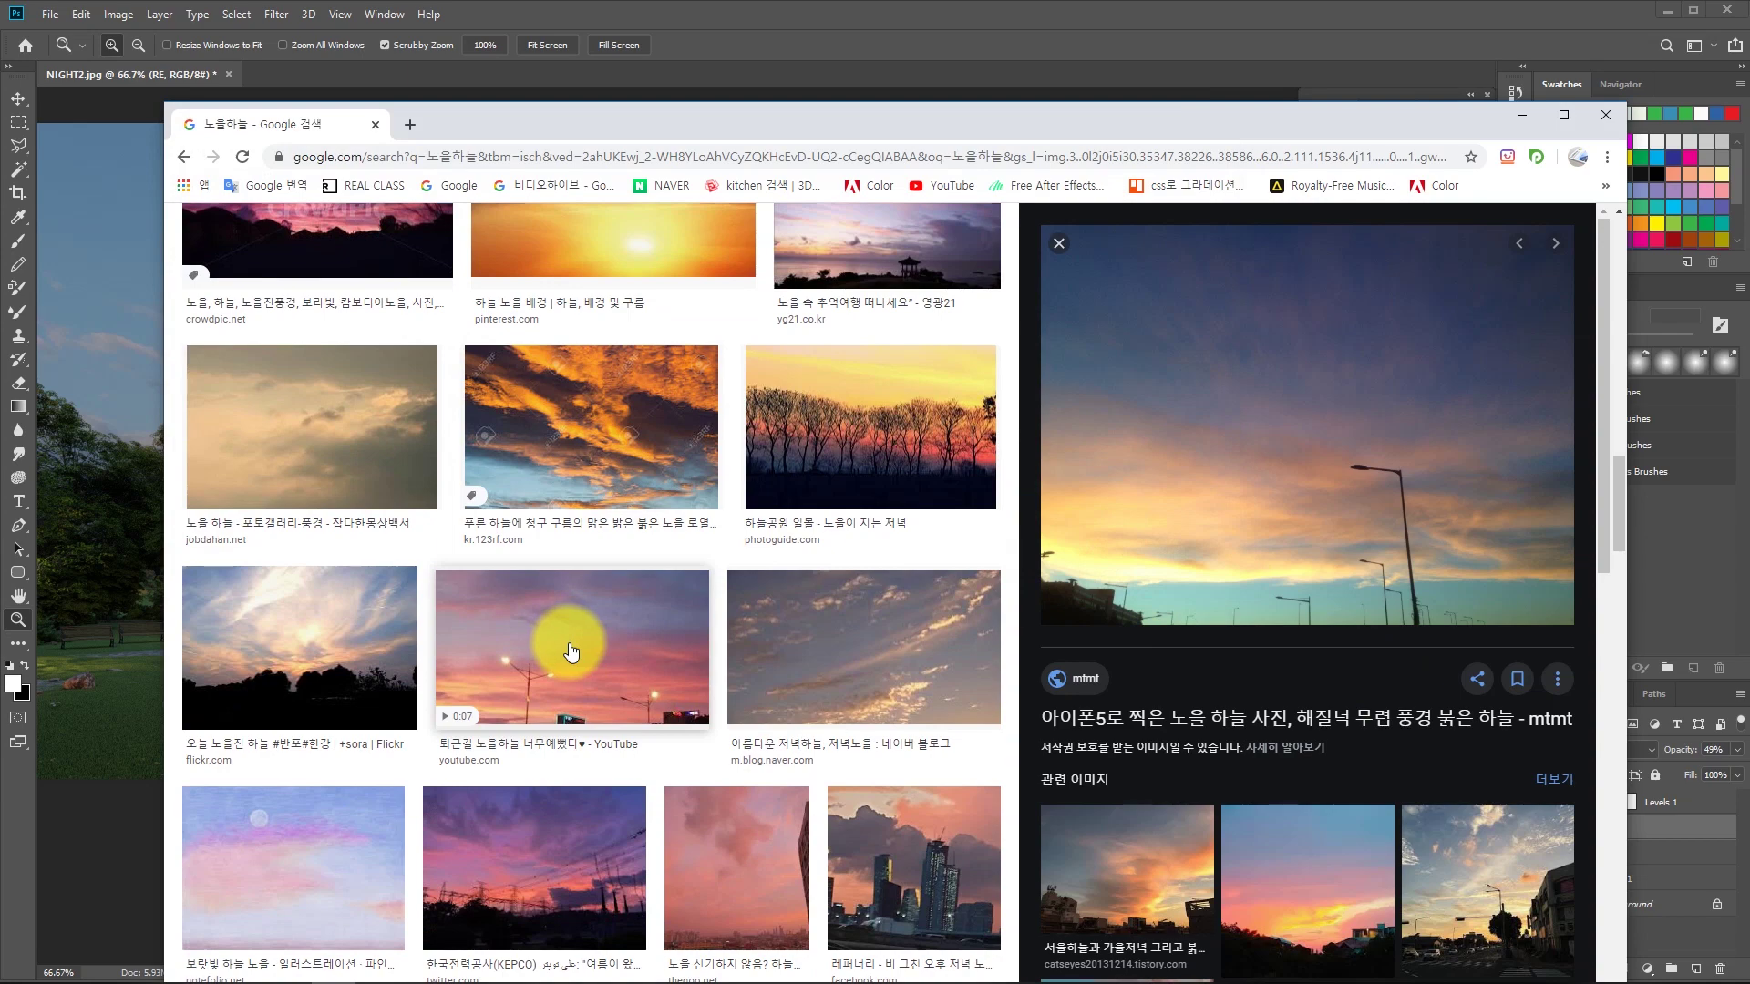
pyautogui.scroll(-1, 572, 651)
pyautogui.click(594, 581)
pyautogui.scroll(-5, 591, 579)
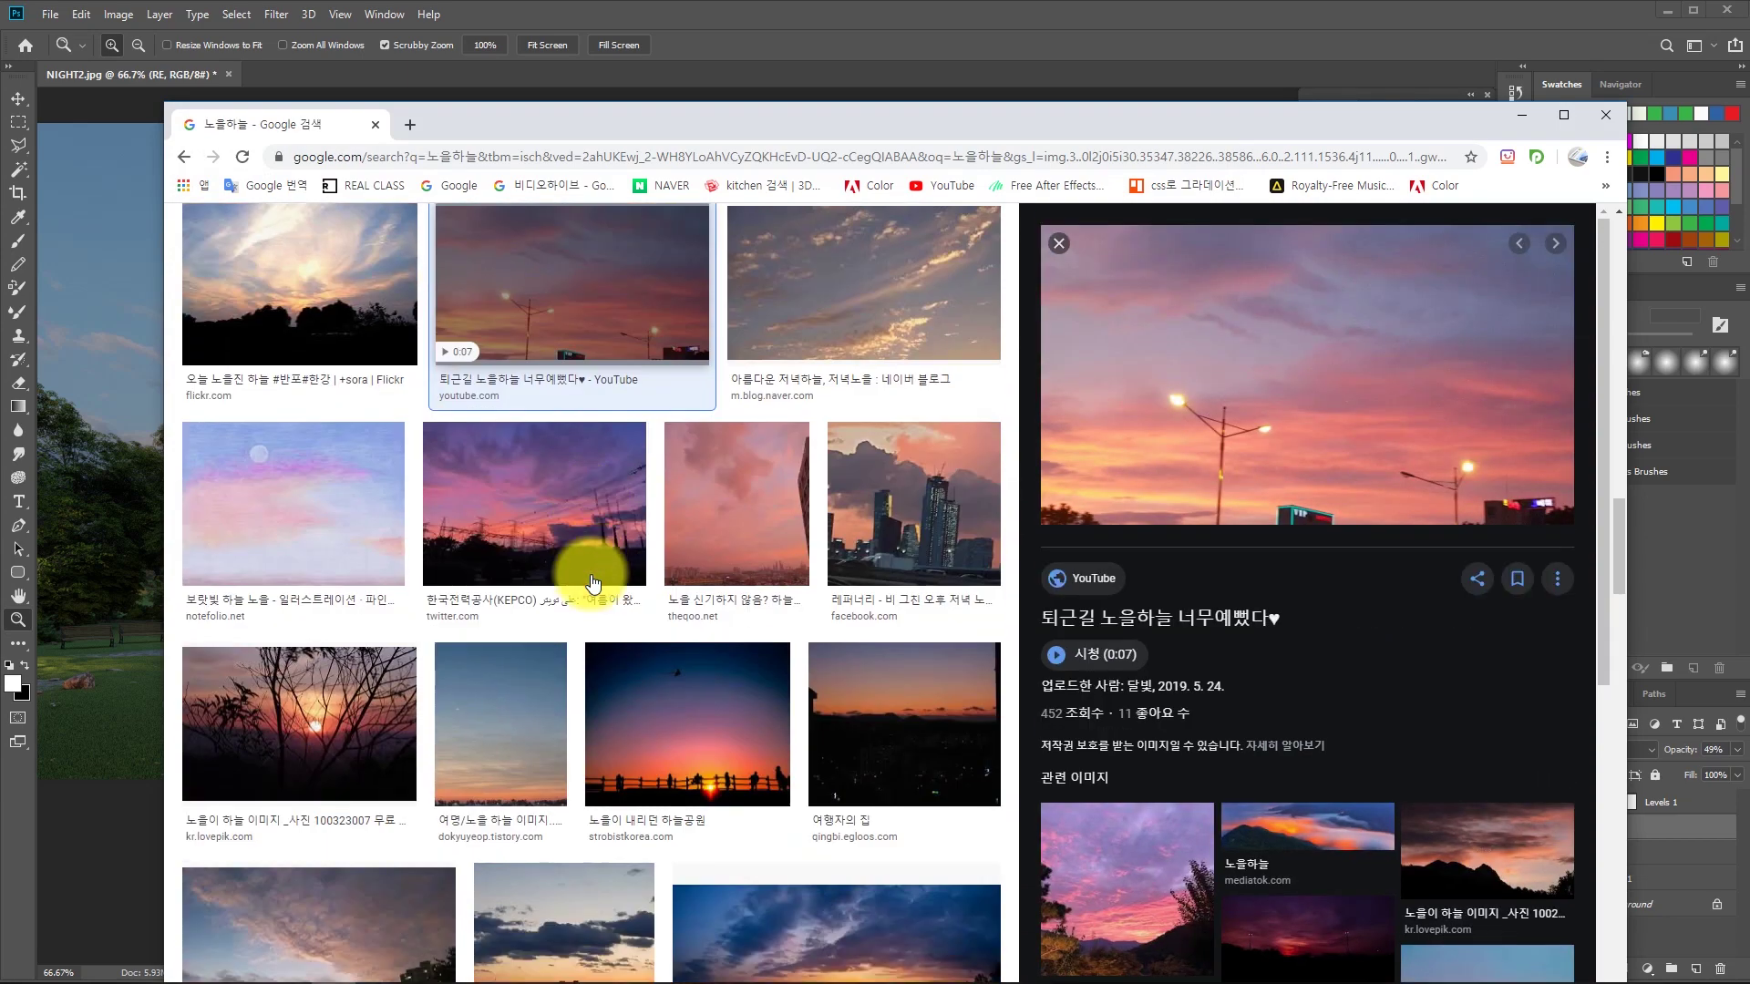
pyautogui.click(820, 756)
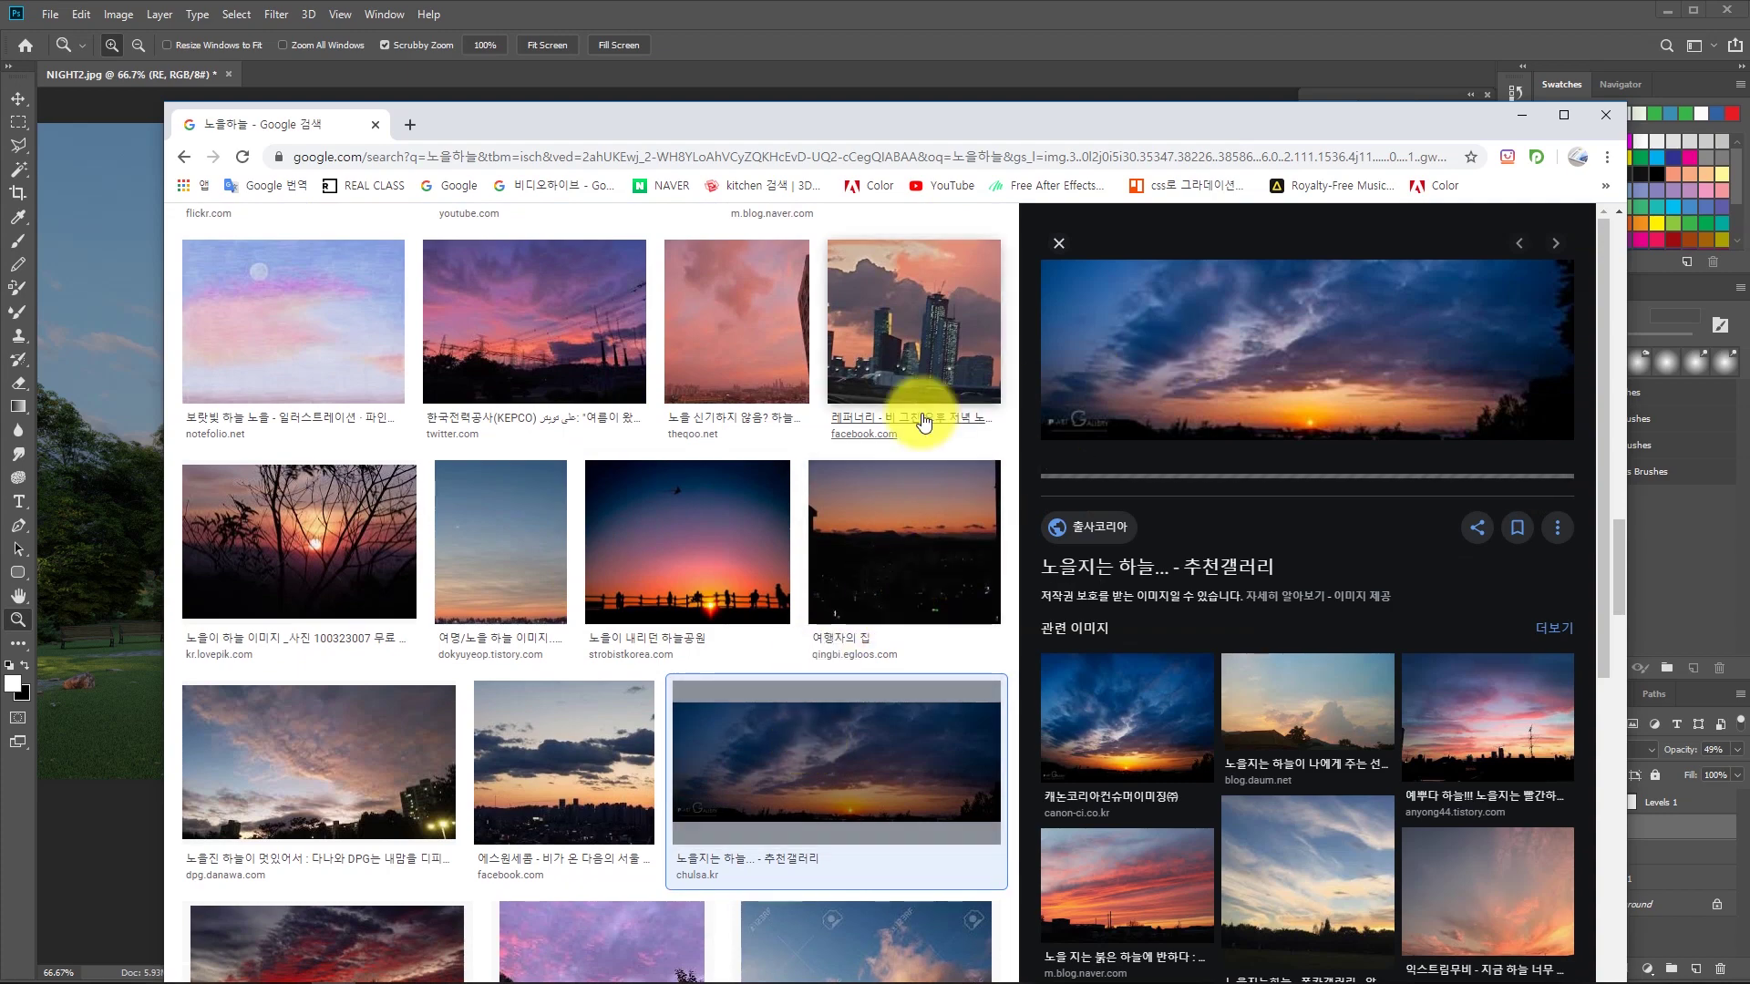
pyautogui.scroll(-4, 798, 428)
pyautogui.scroll(-10, 797, 431)
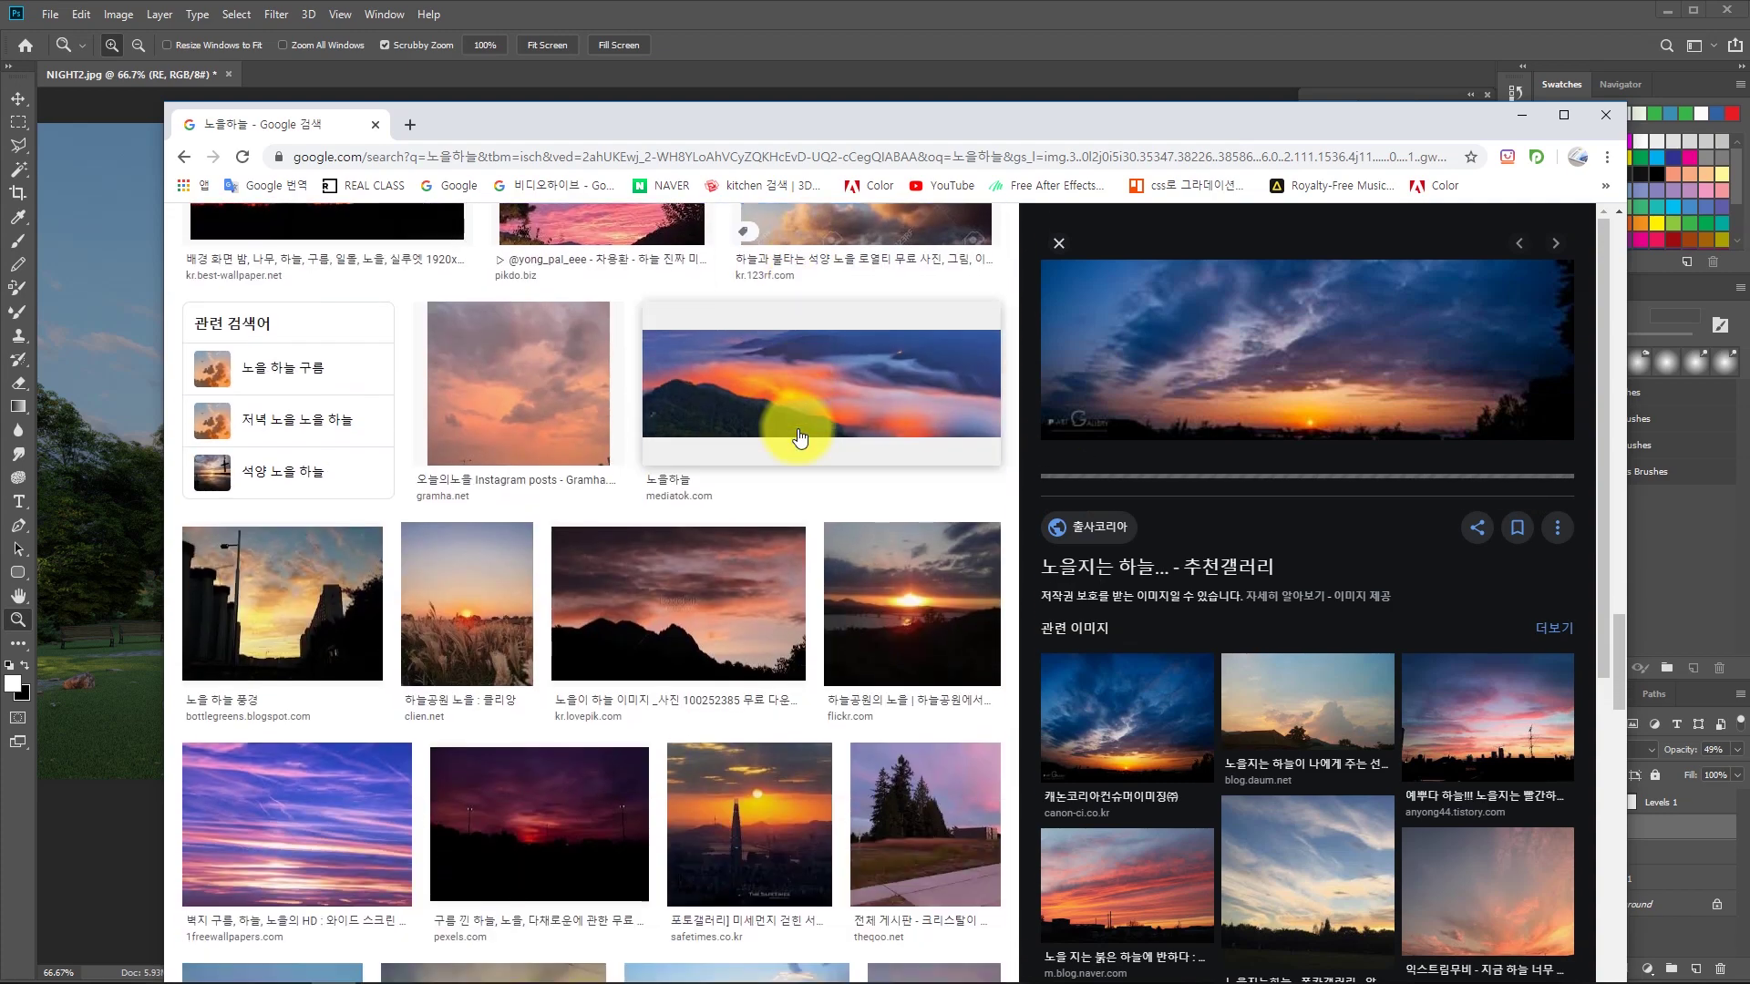
pyautogui.scroll(-3, 798, 435)
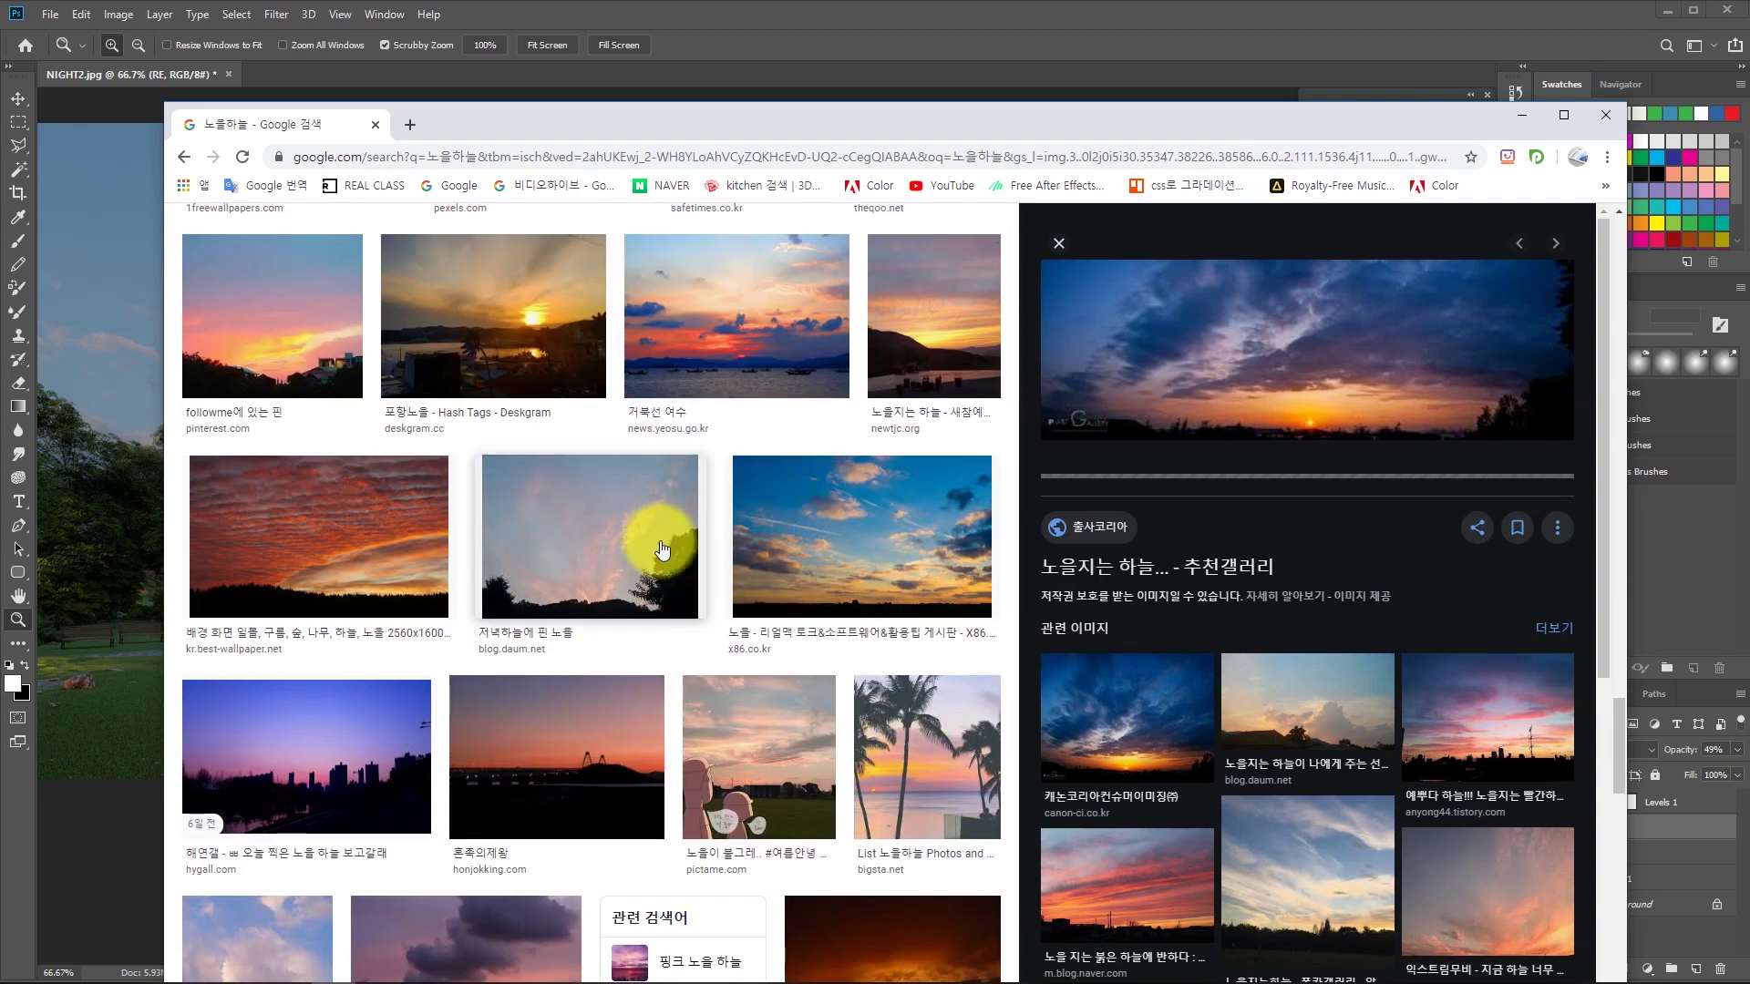
pyautogui.click(888, 545)
pyautogui.scroll(-6, 684, 550)
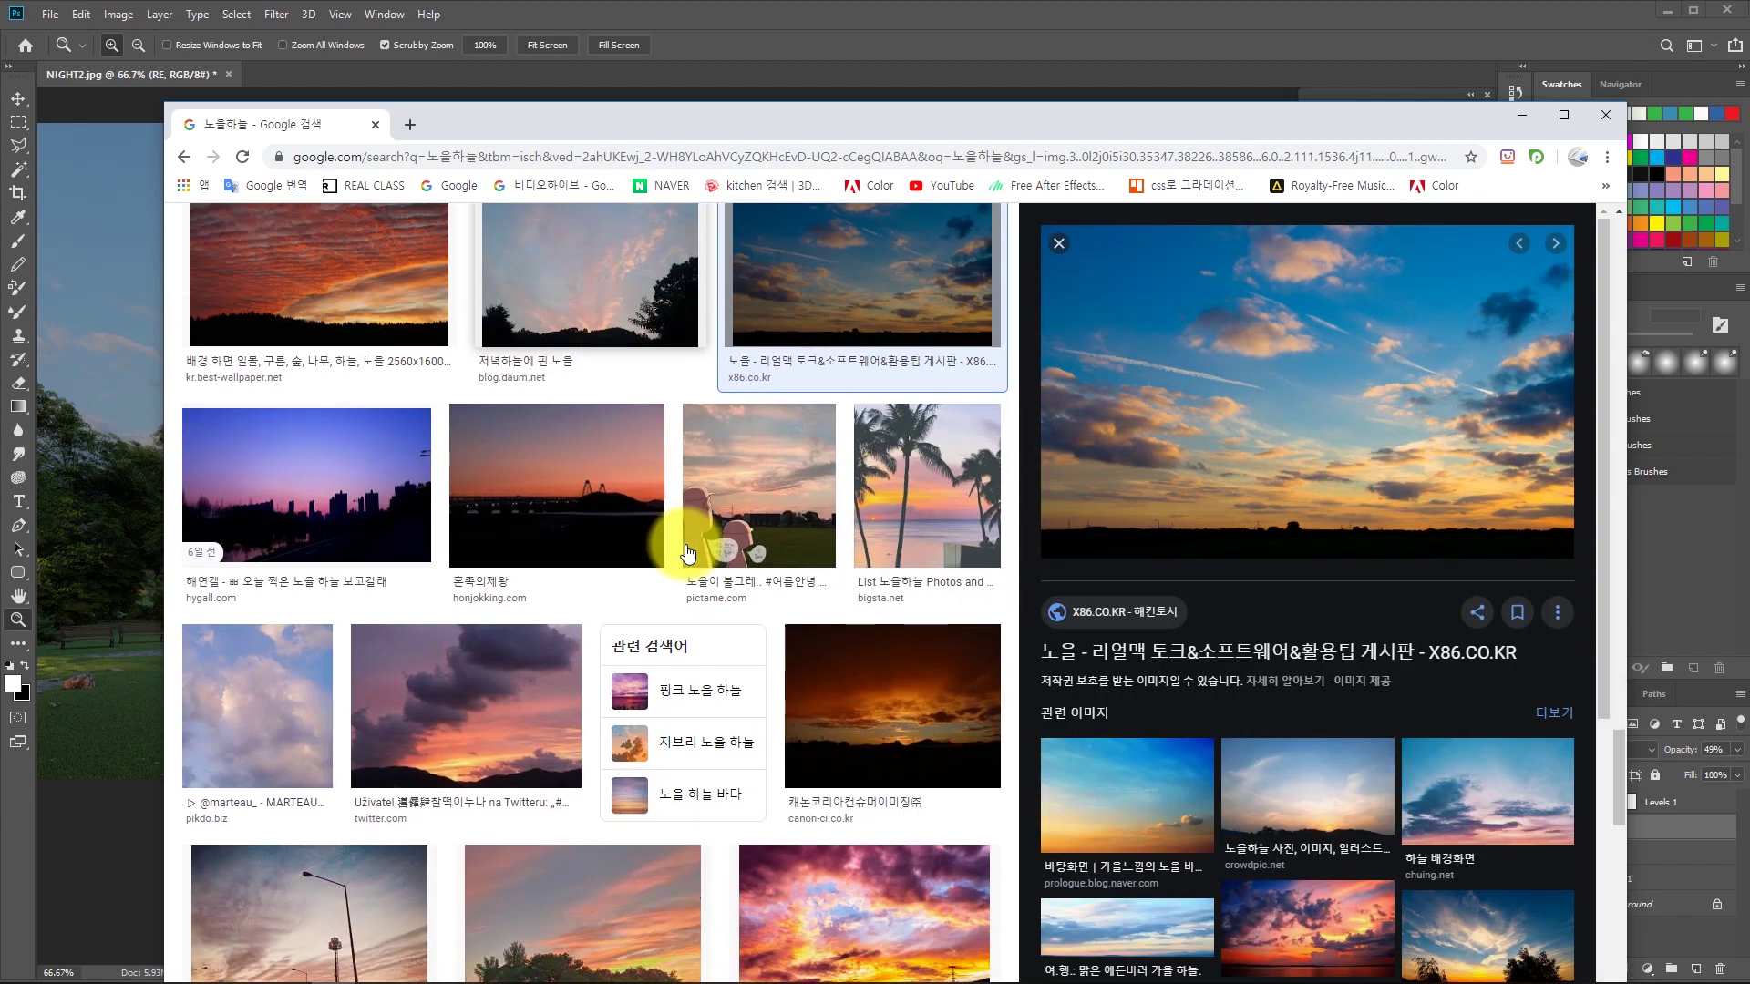
pyautogui.scroll(-3, 688, 551)
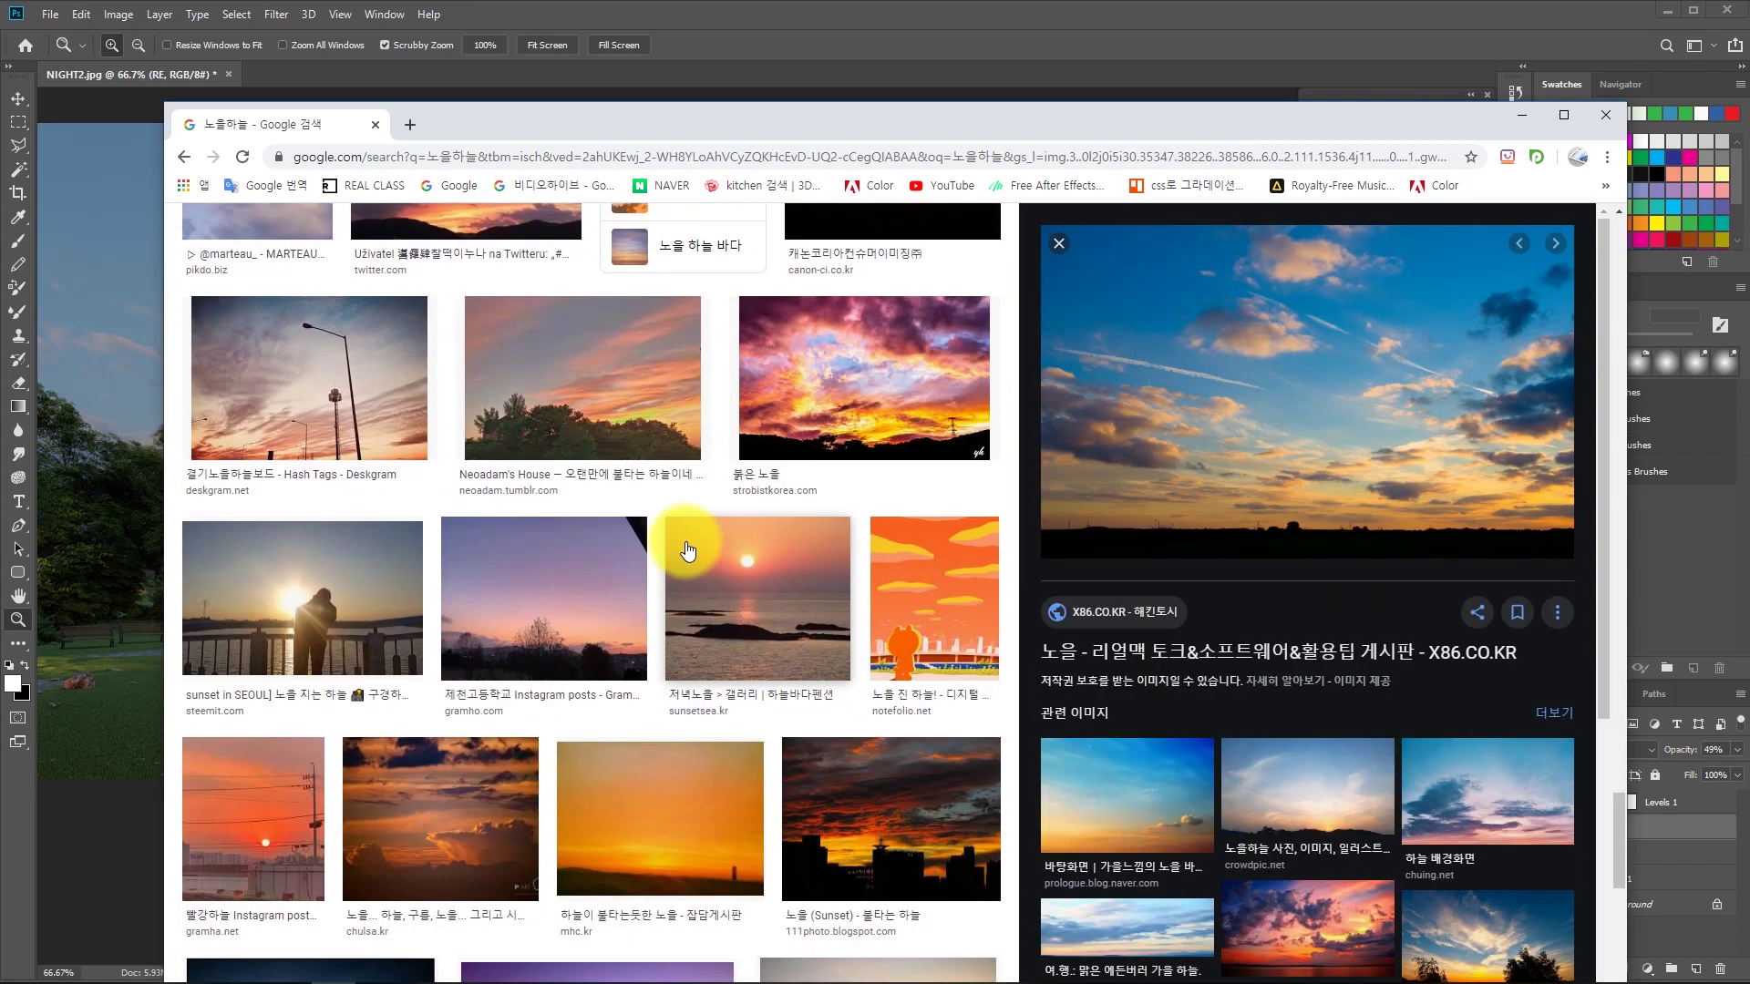
pyautogui.scroll(-2, 688, 551)
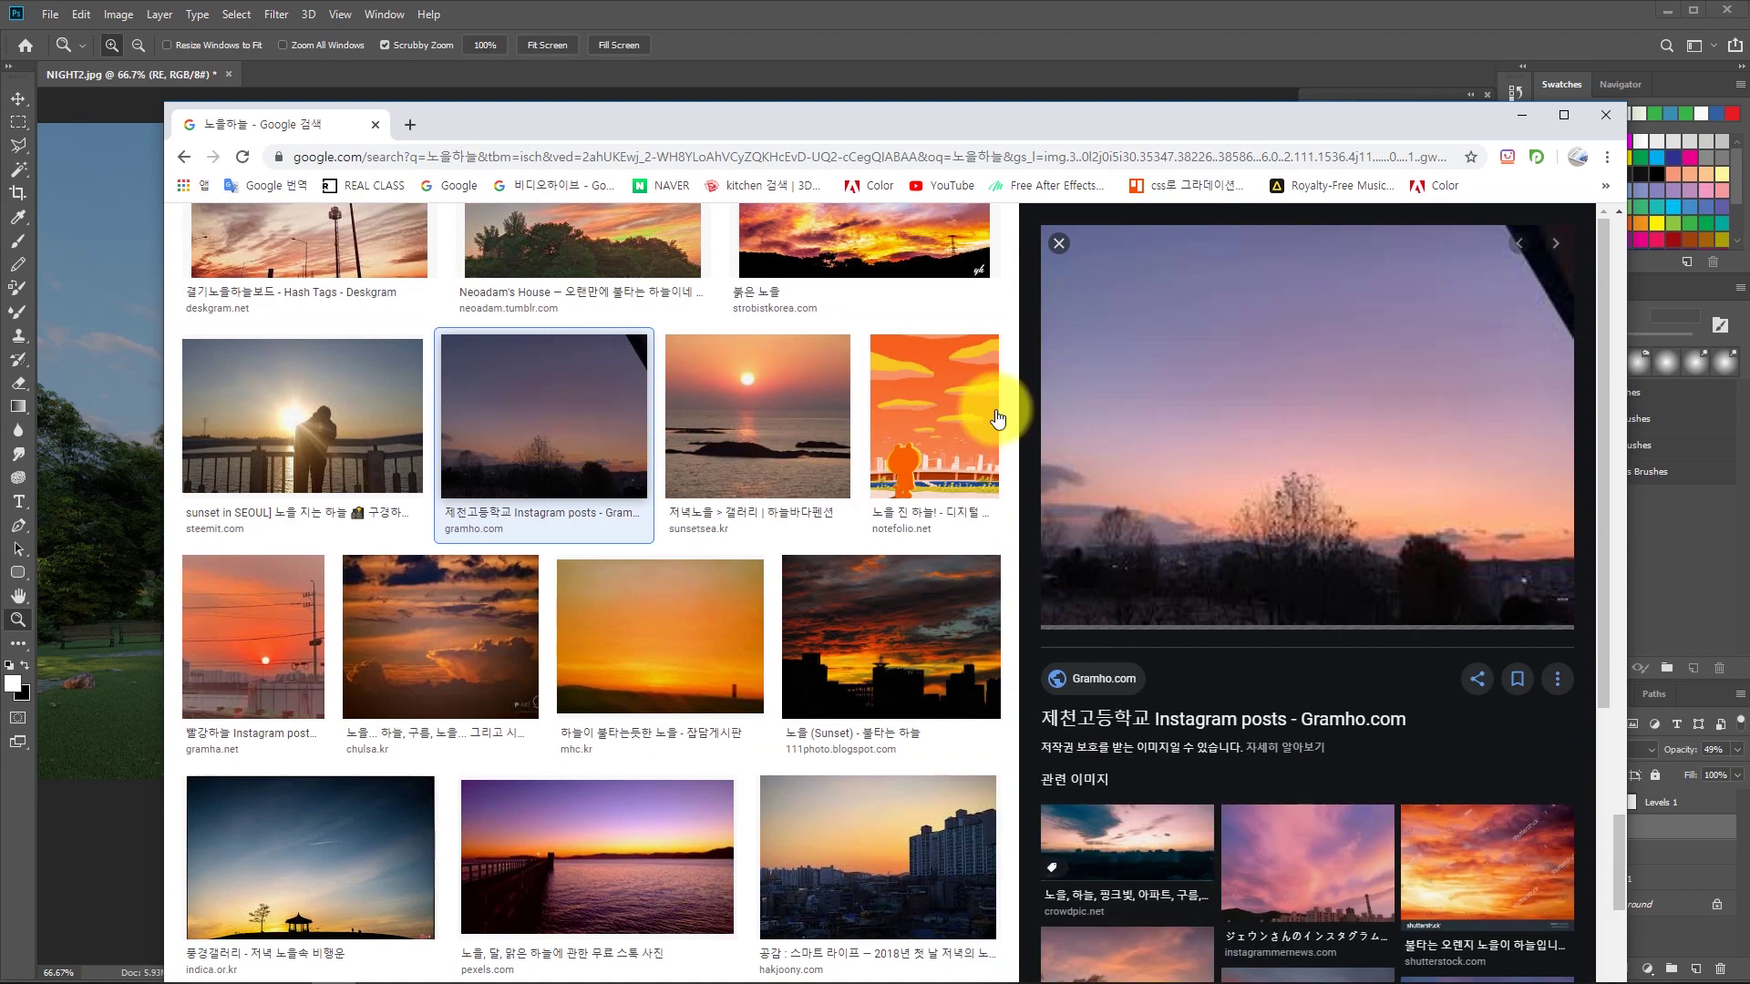
# Find the 1200 × 804 인디카 evening sky with the pavilion silhouette and save it into the 소스이미지 folder as unnamed.jpg.
pyautogui.scroll(-5, 428, 538)
pyautogui.click(330, 412)
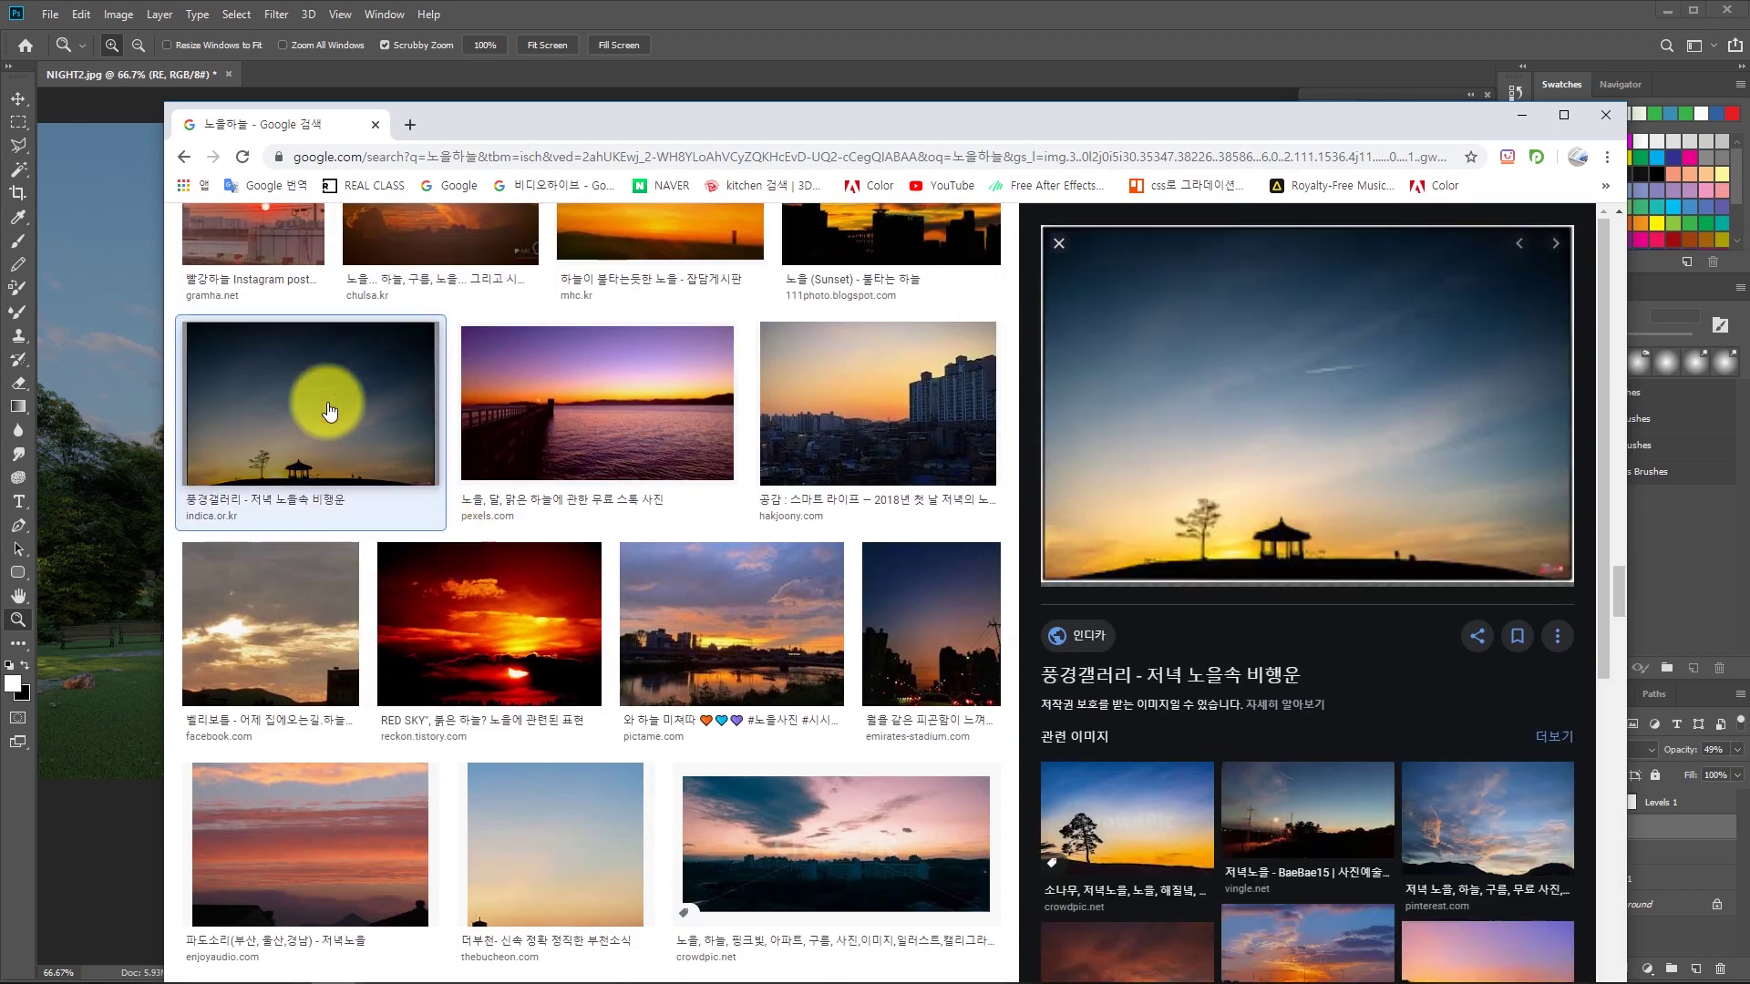
pyautogui.rightClick(1256, 445)
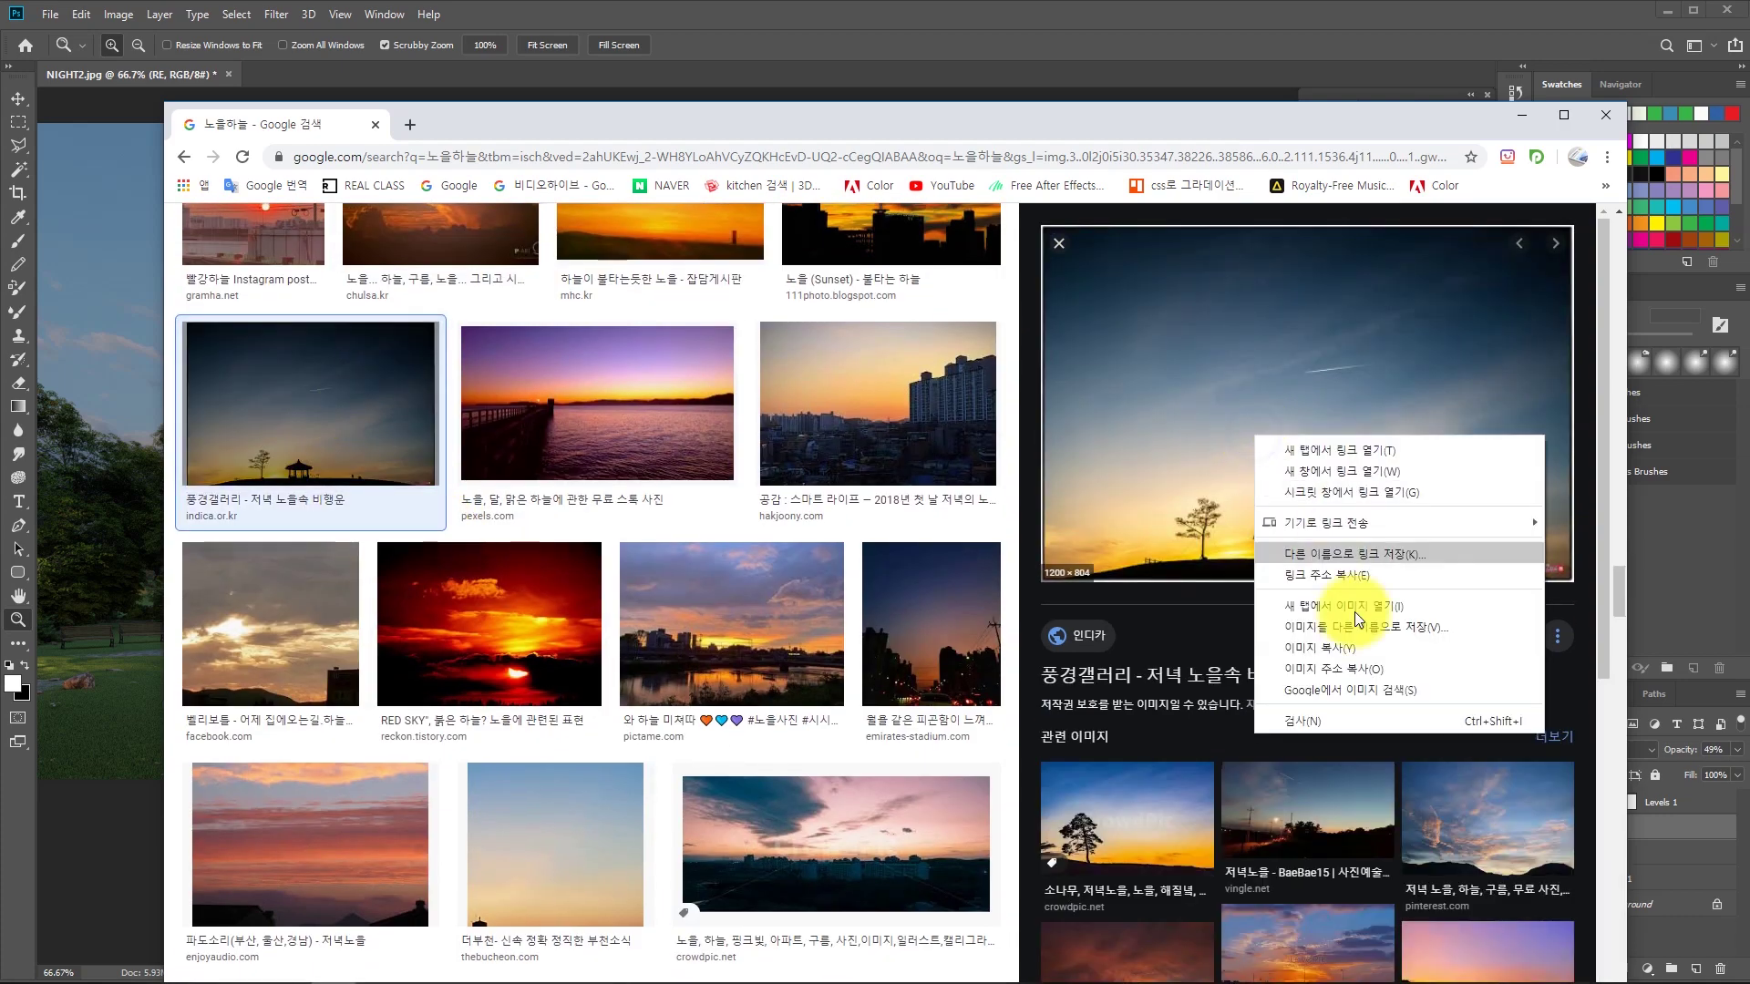
pyautogui.click(1358, 626)
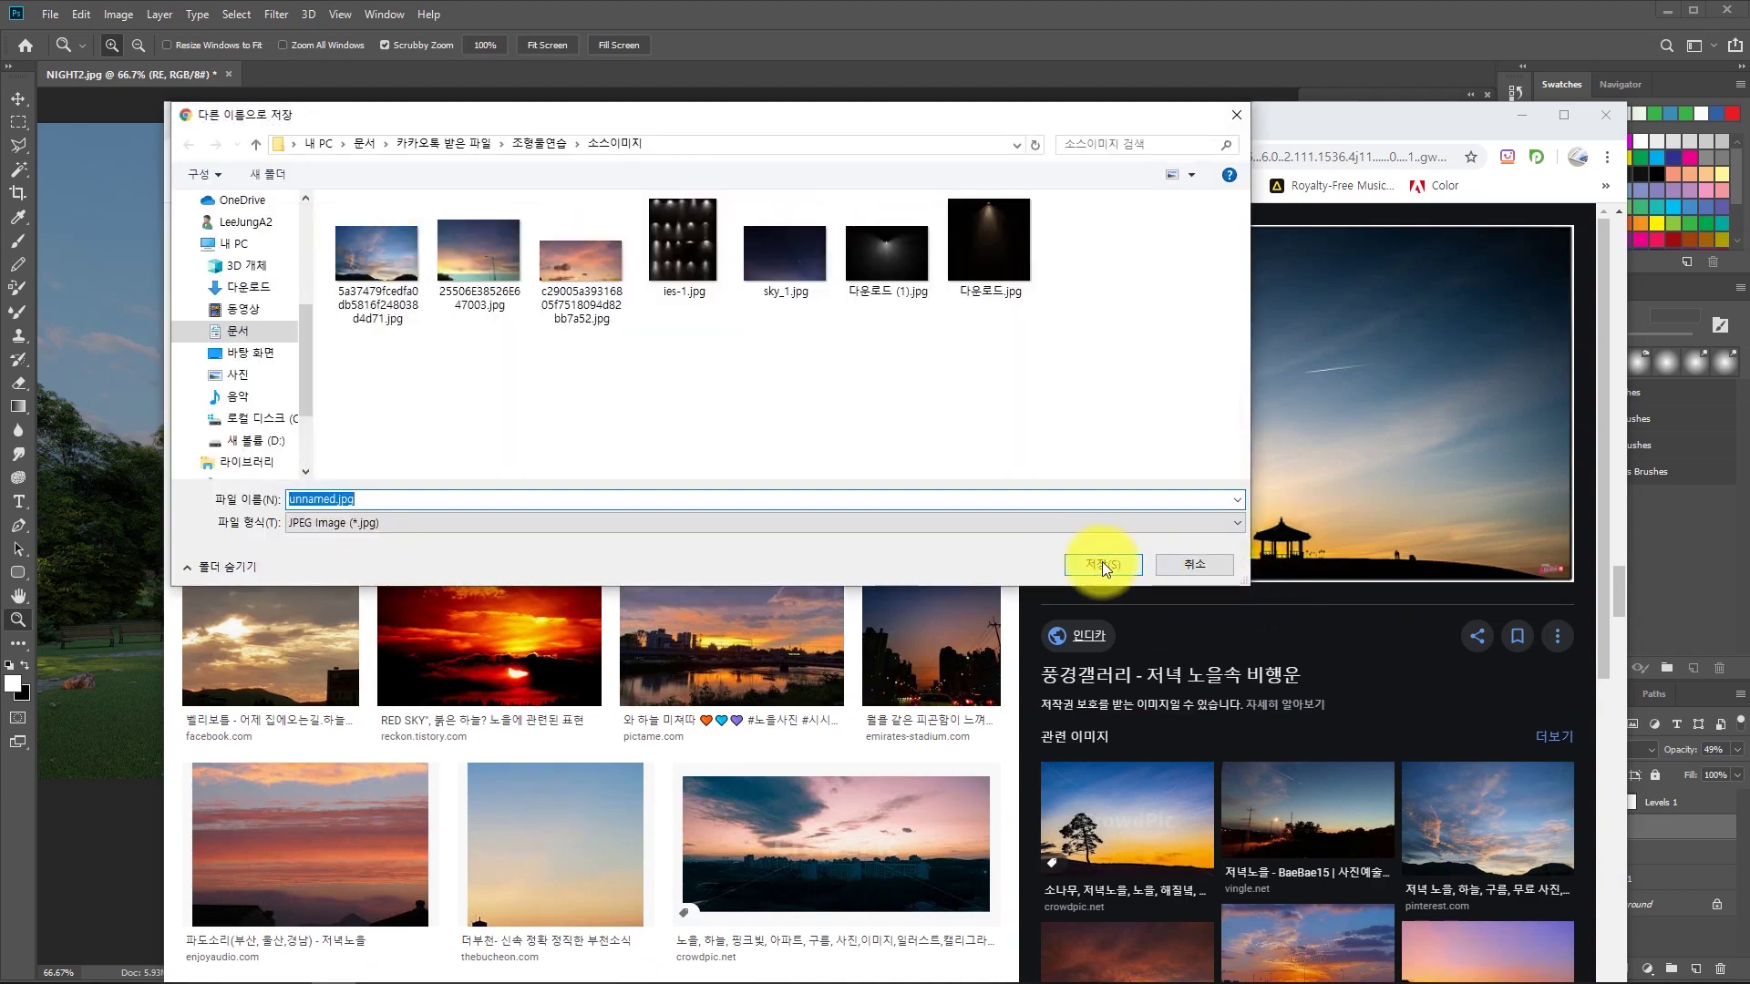
pyautogui.click(1102, 564)
# Return to the start of the sunset results and run a new image search for 가로등불빛.
pyautogui.scroll(5, 452, 462)
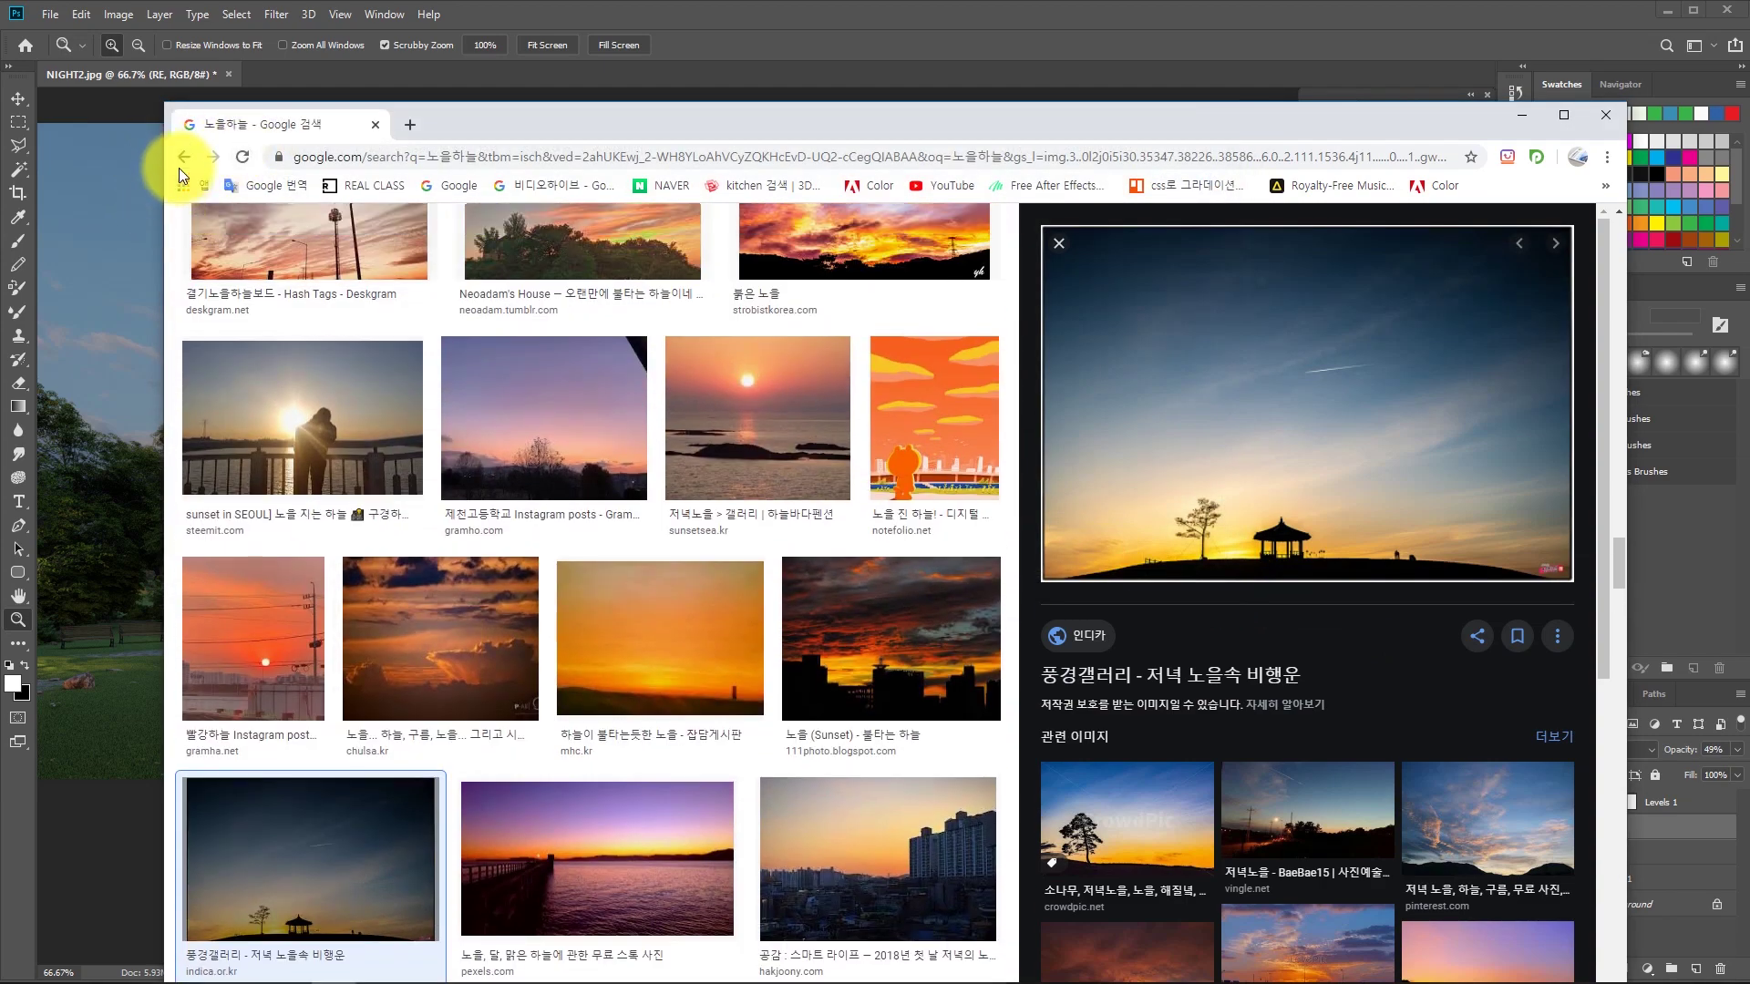
pyautogui.click(180, 166)
pyautogui.scroll(10, 462, 429)
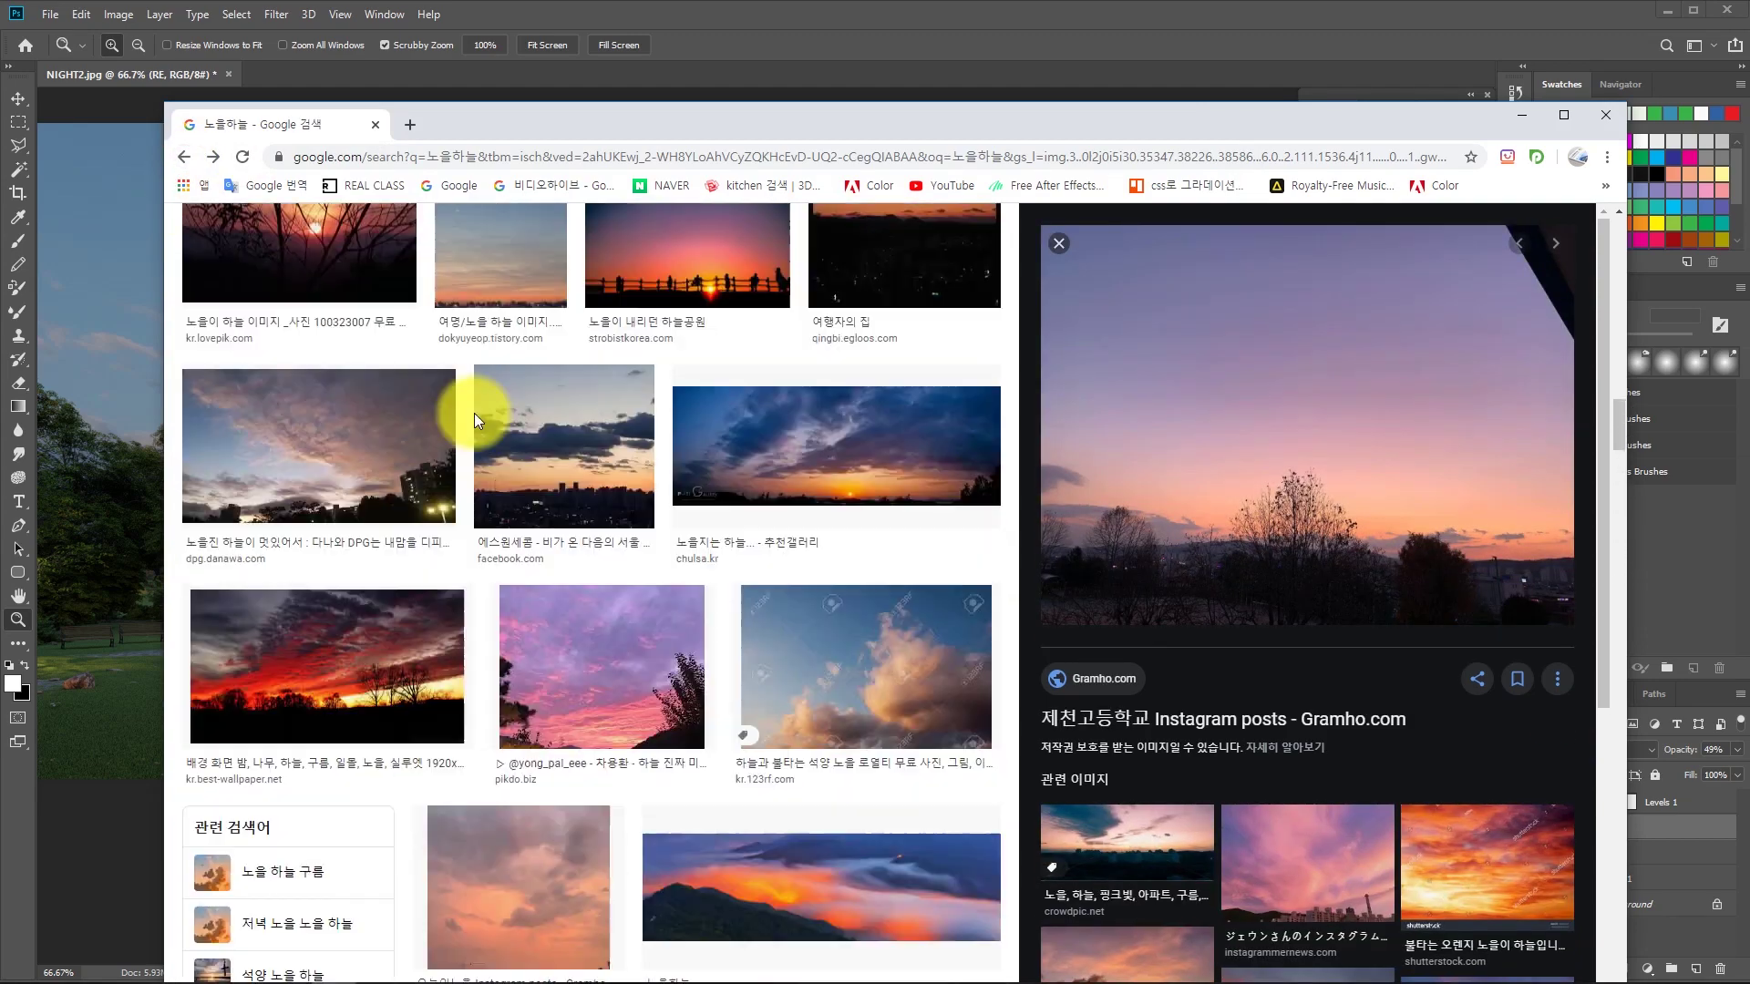
pyautogui.scroll(15, 474, 419)
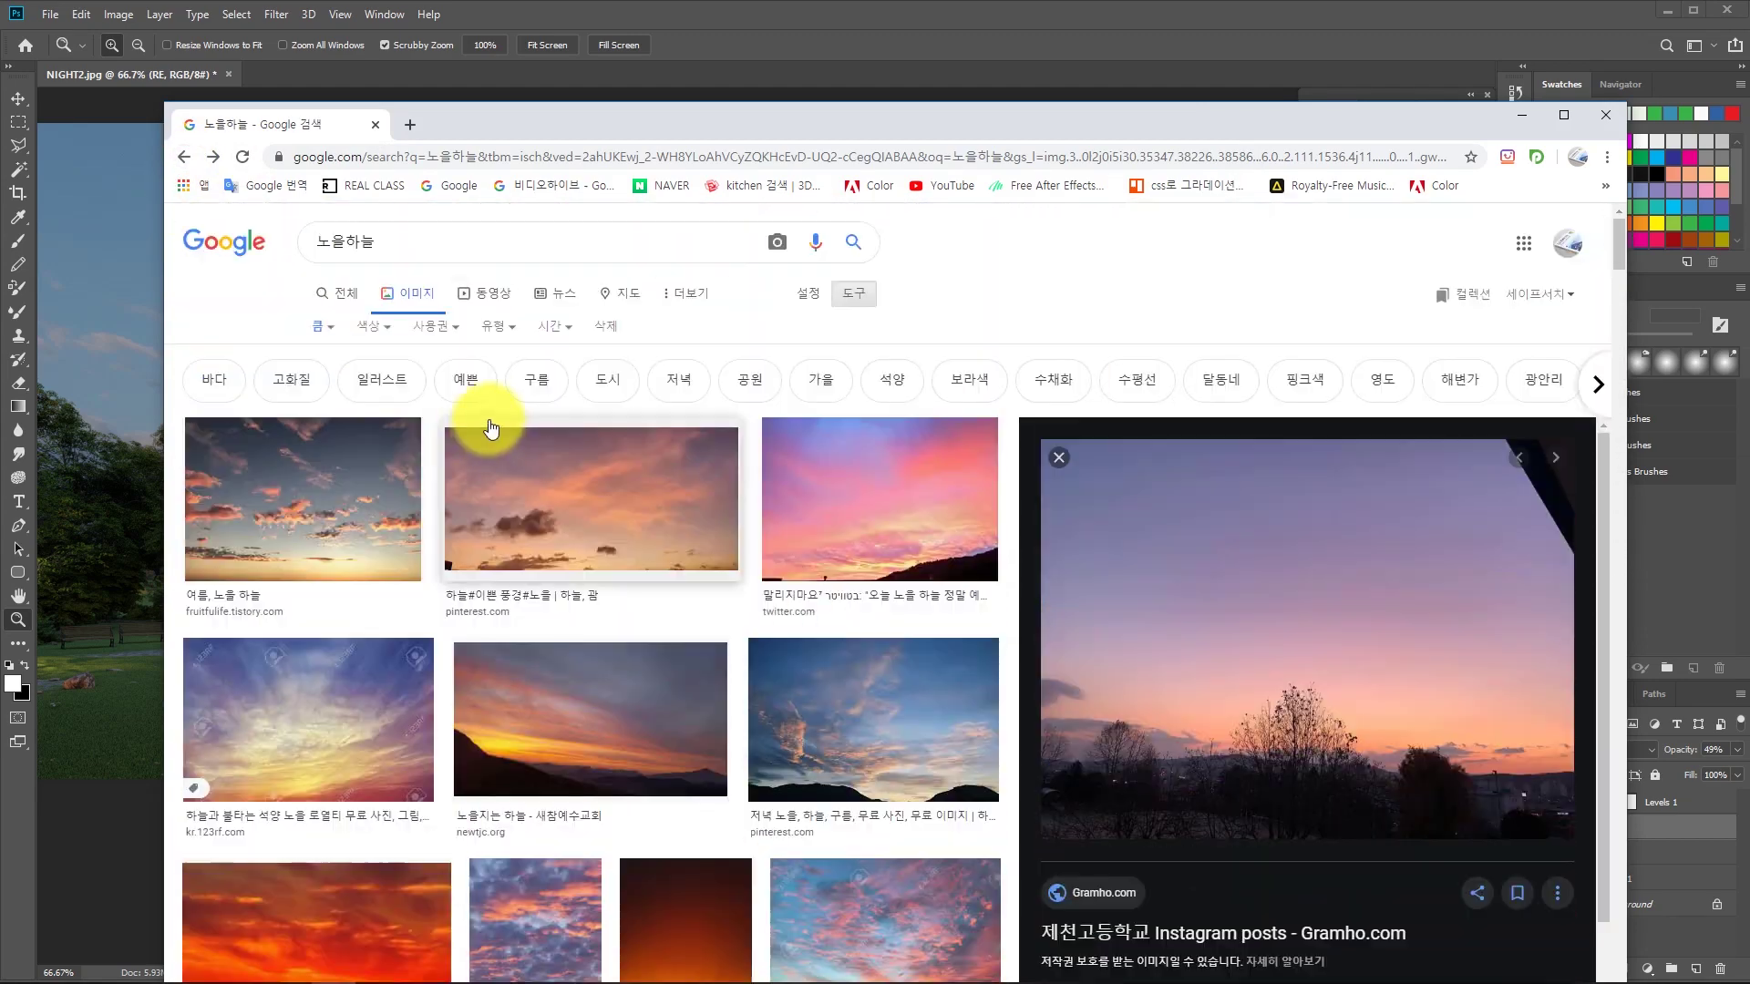
pyautogui.click(403, 232)
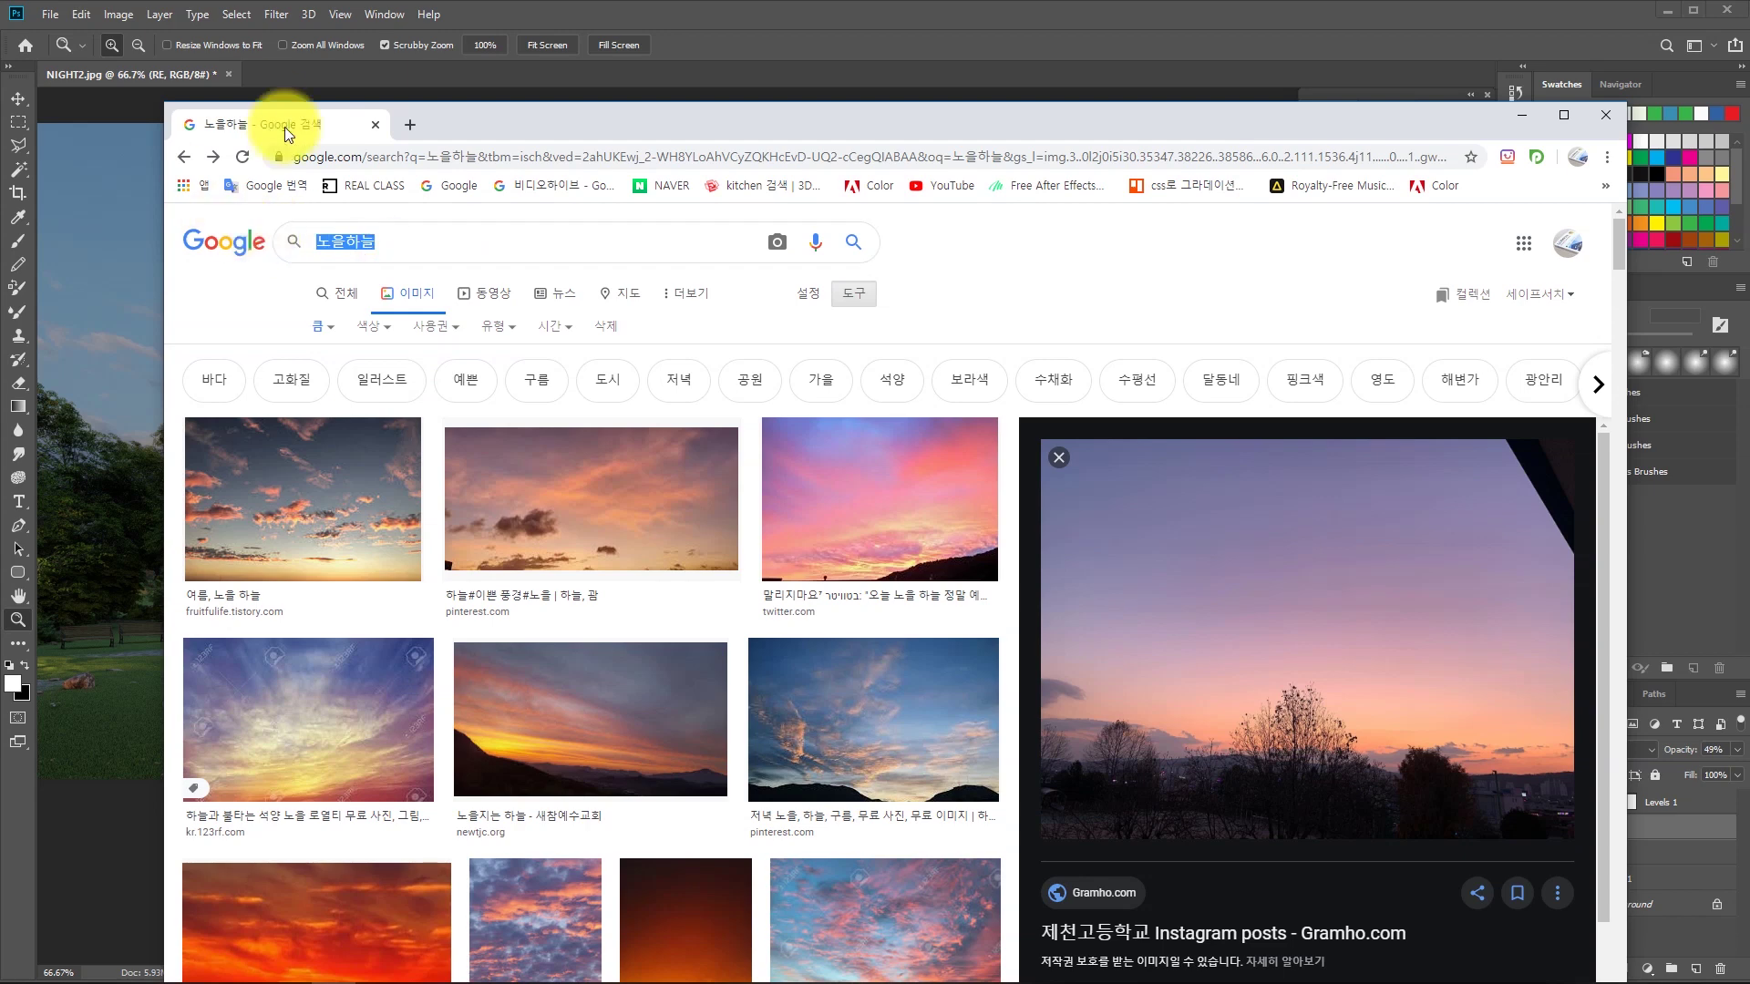
pyautogui.write('가르')
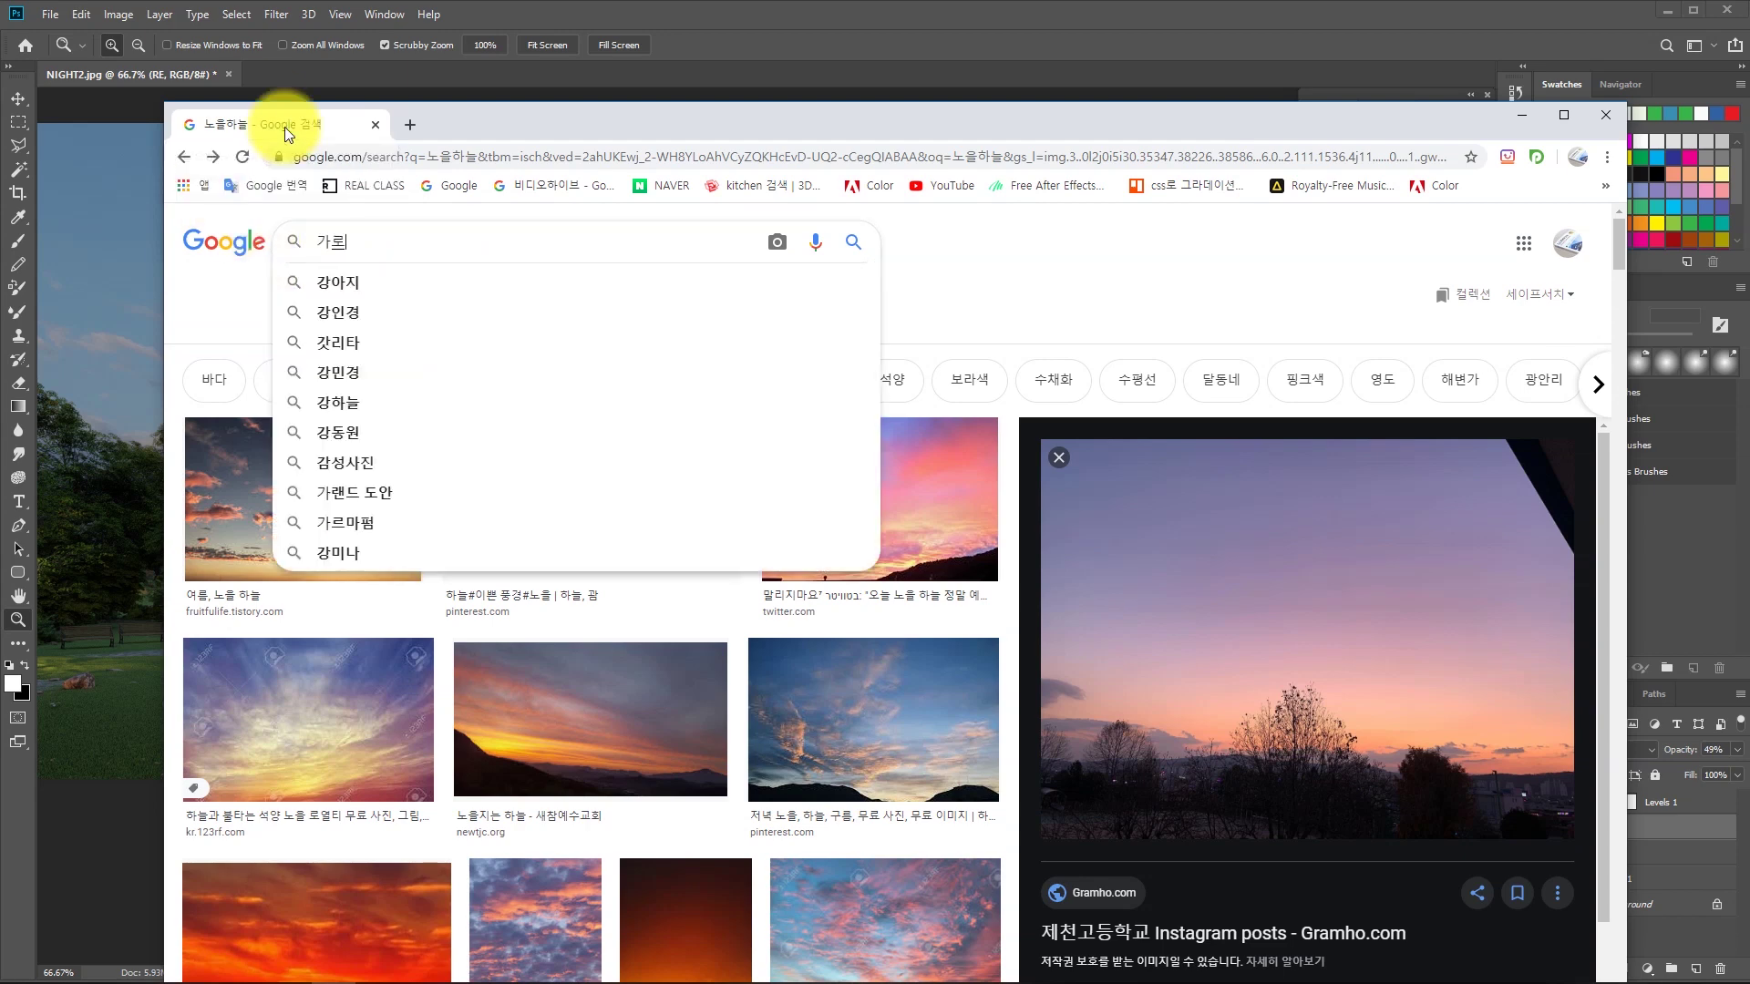
pyautogui.write('등불비')
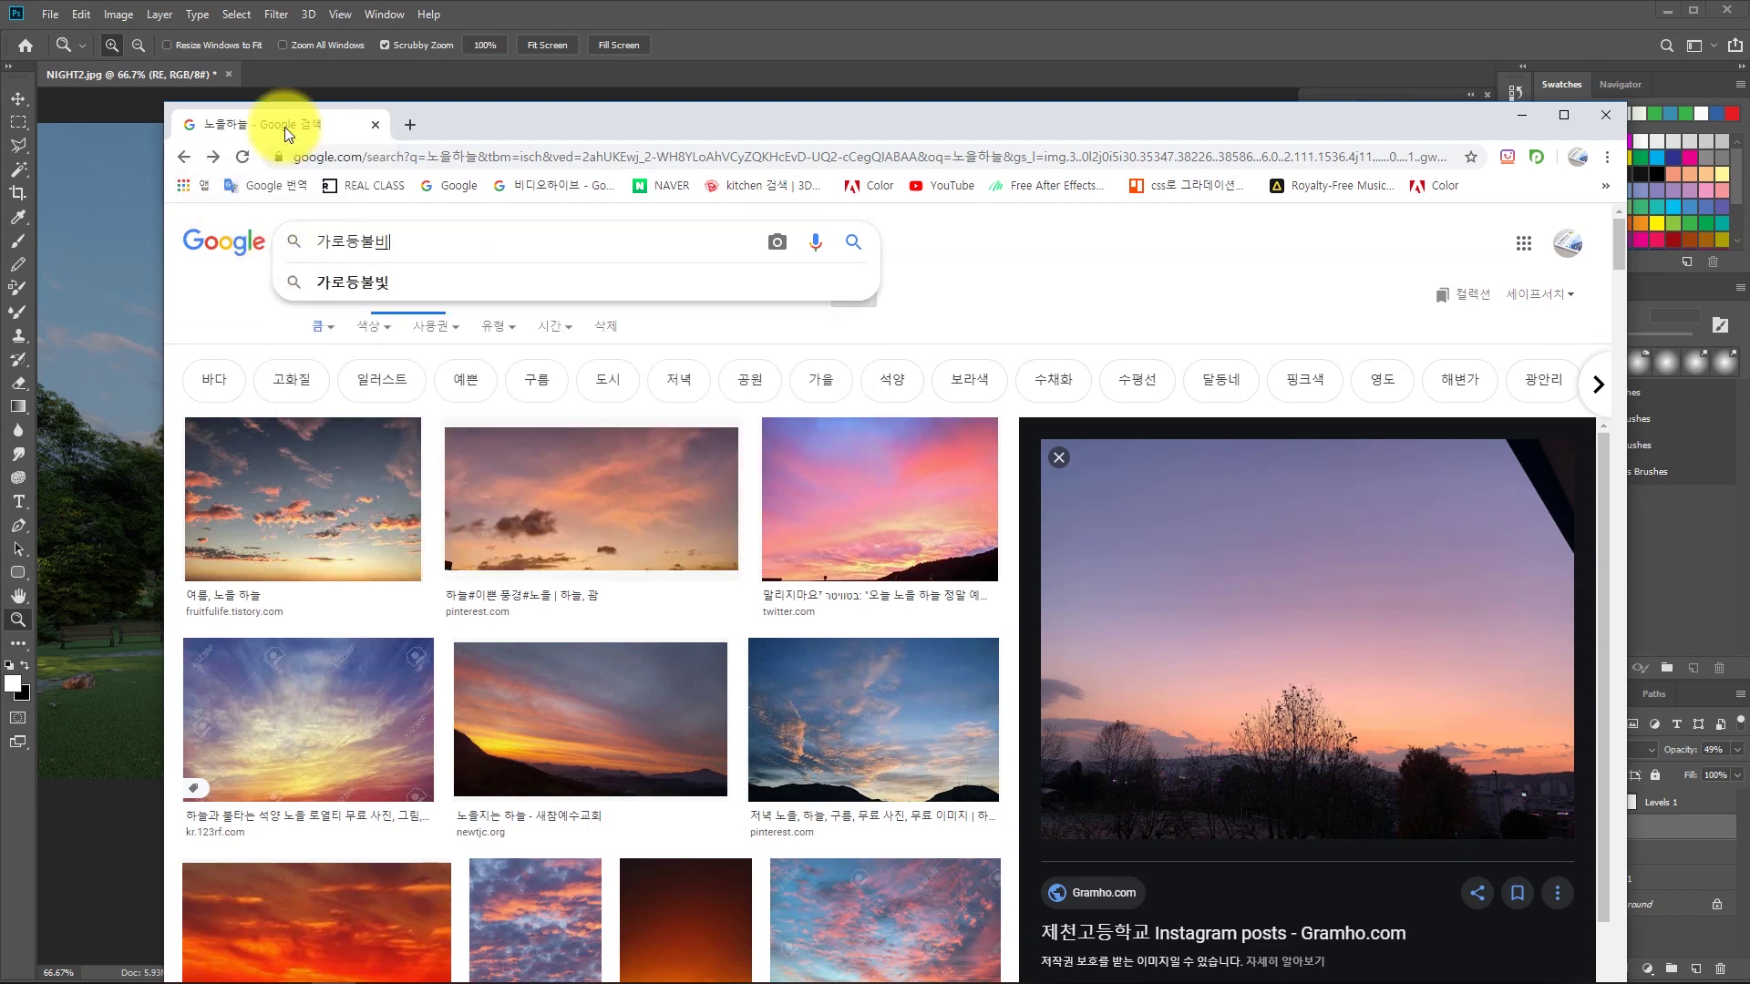
pyautogui.write('ㅊ')
pyautogui.press('Return')
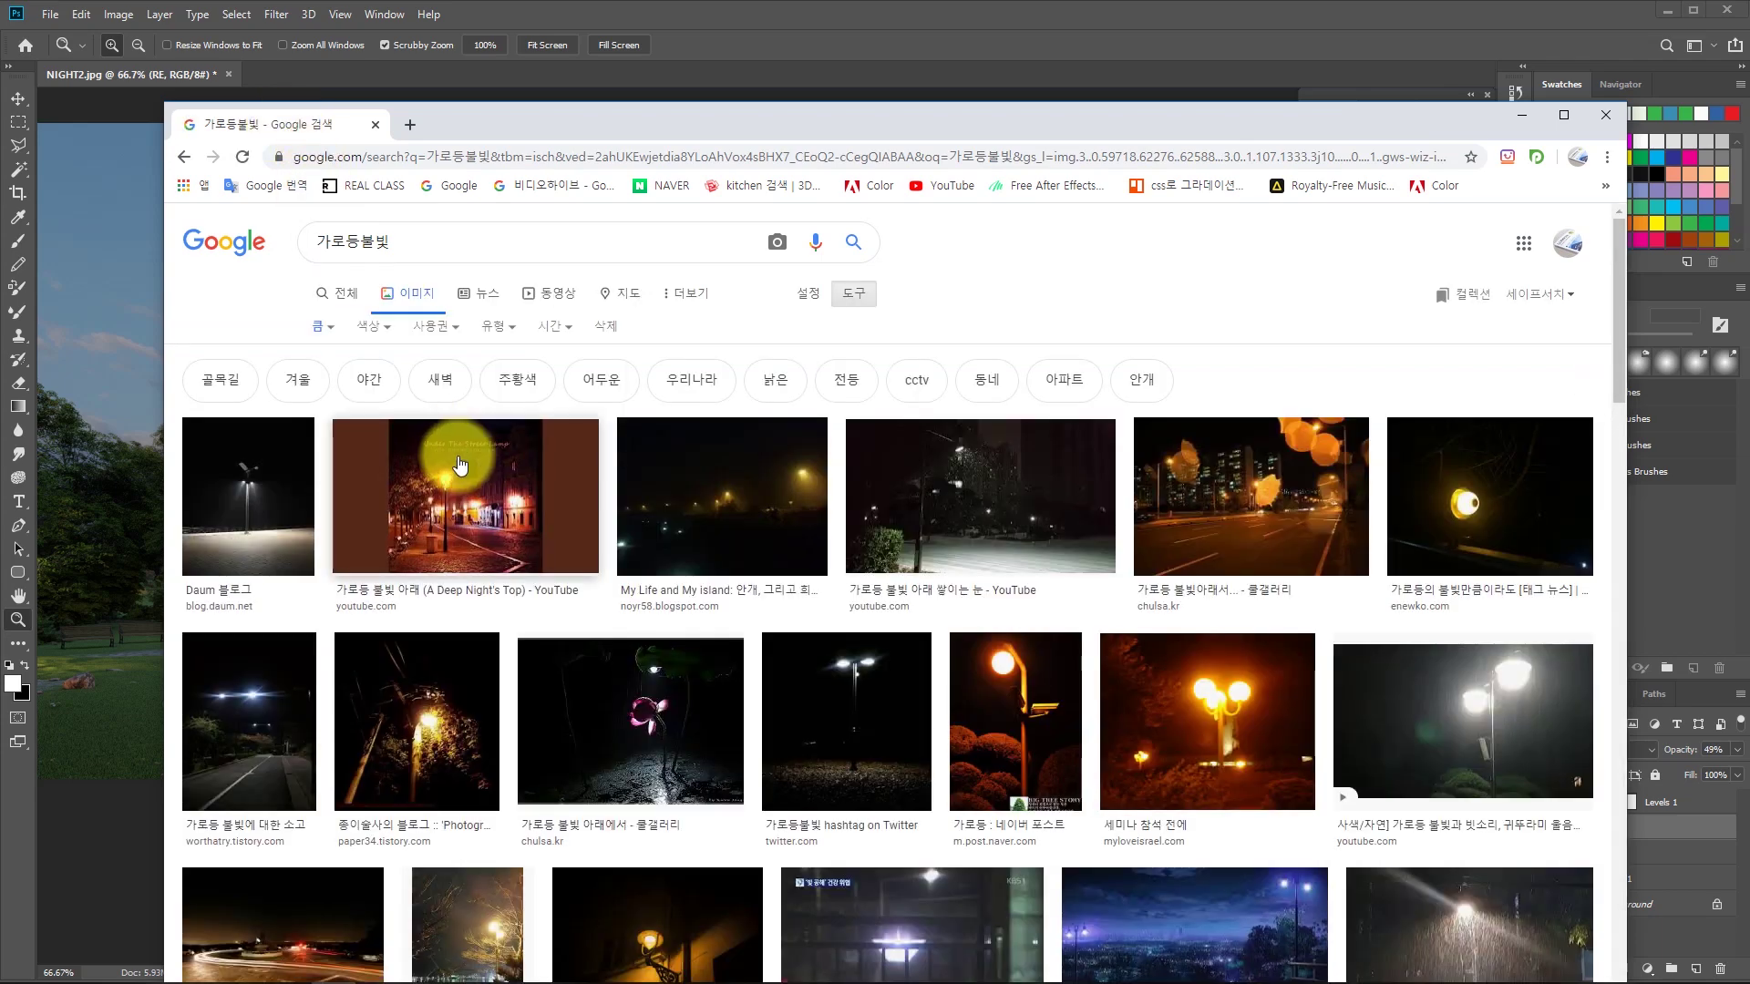
# Compare street lamp photos by previewing the Daum blog, Twitter, 세미나 참석 전에 and foggy My Life and My island images.
pyautogui.click(233, 511)
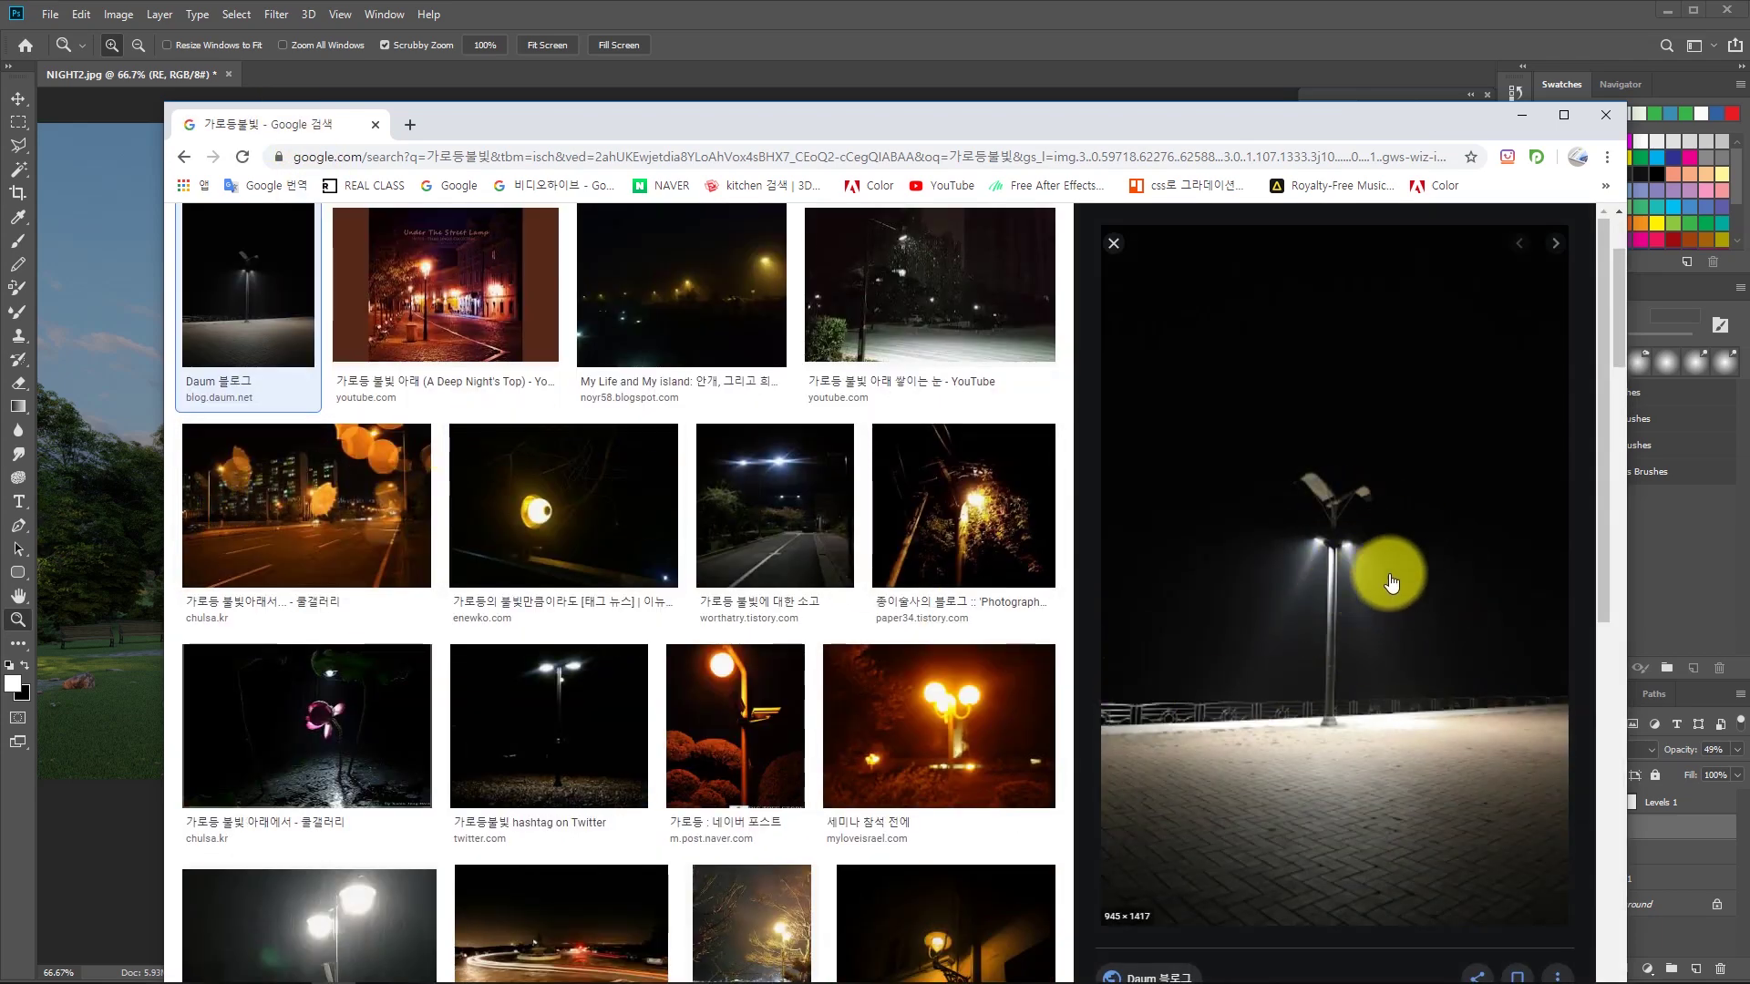
pyautogui.click(694, 288)
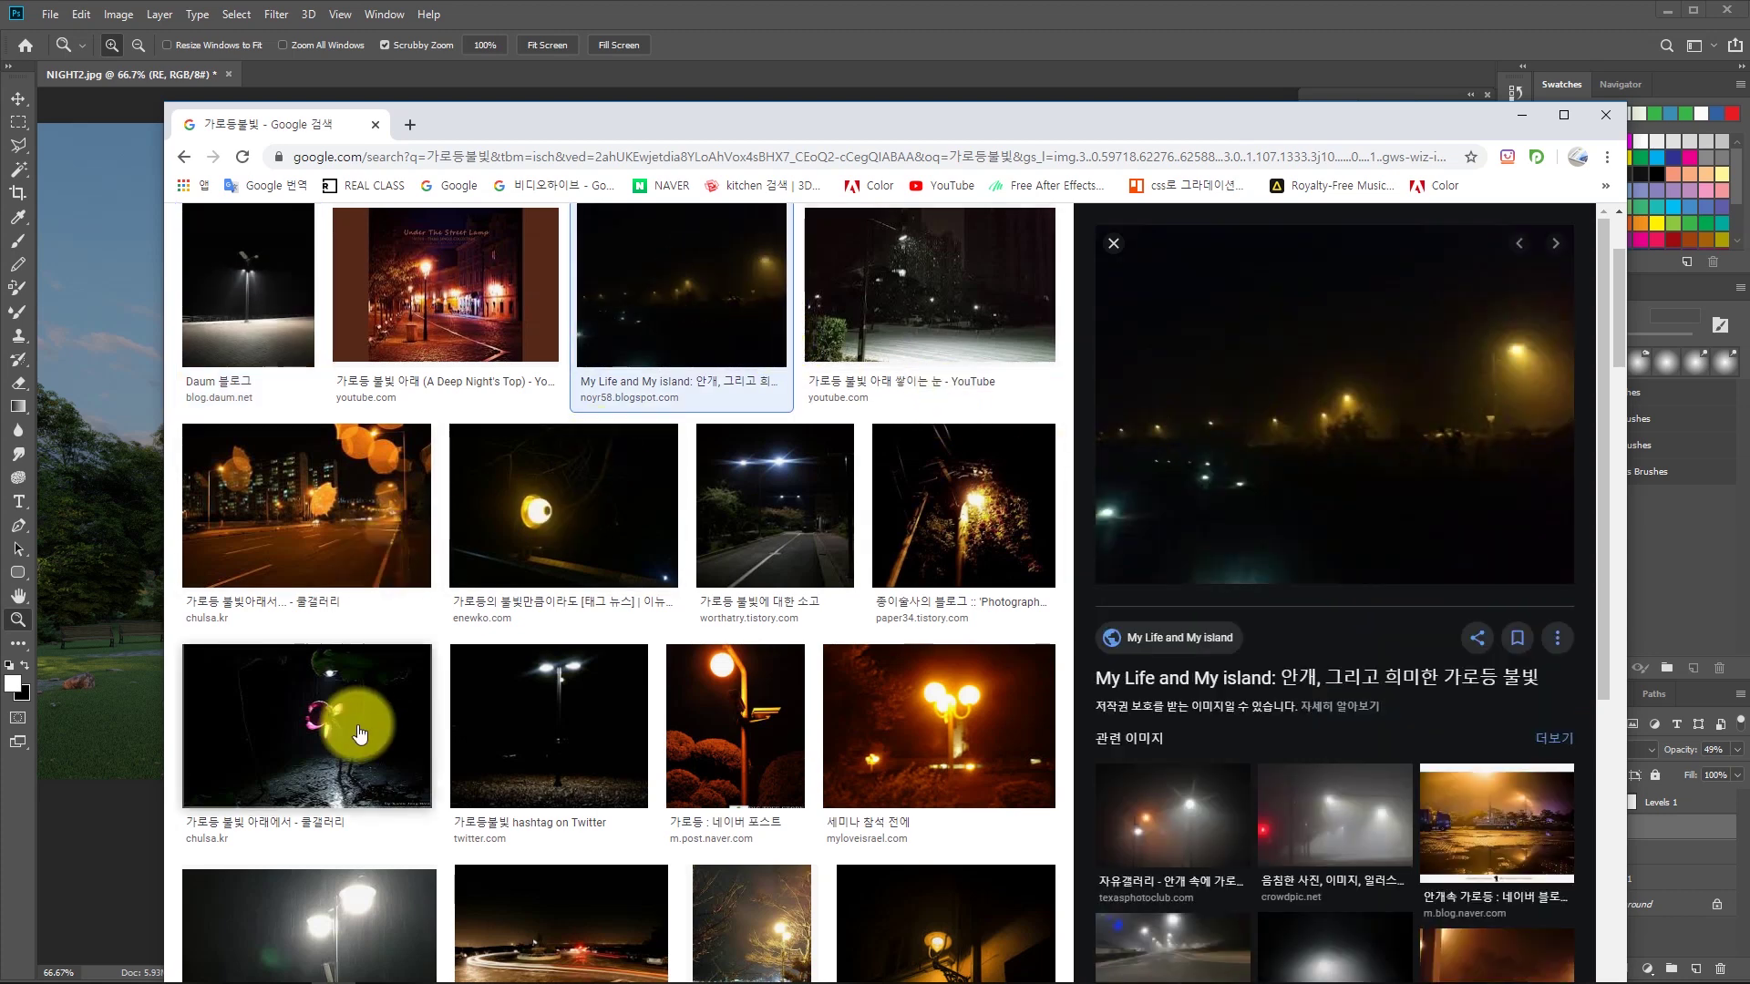
pyautogui.click(576, 708)
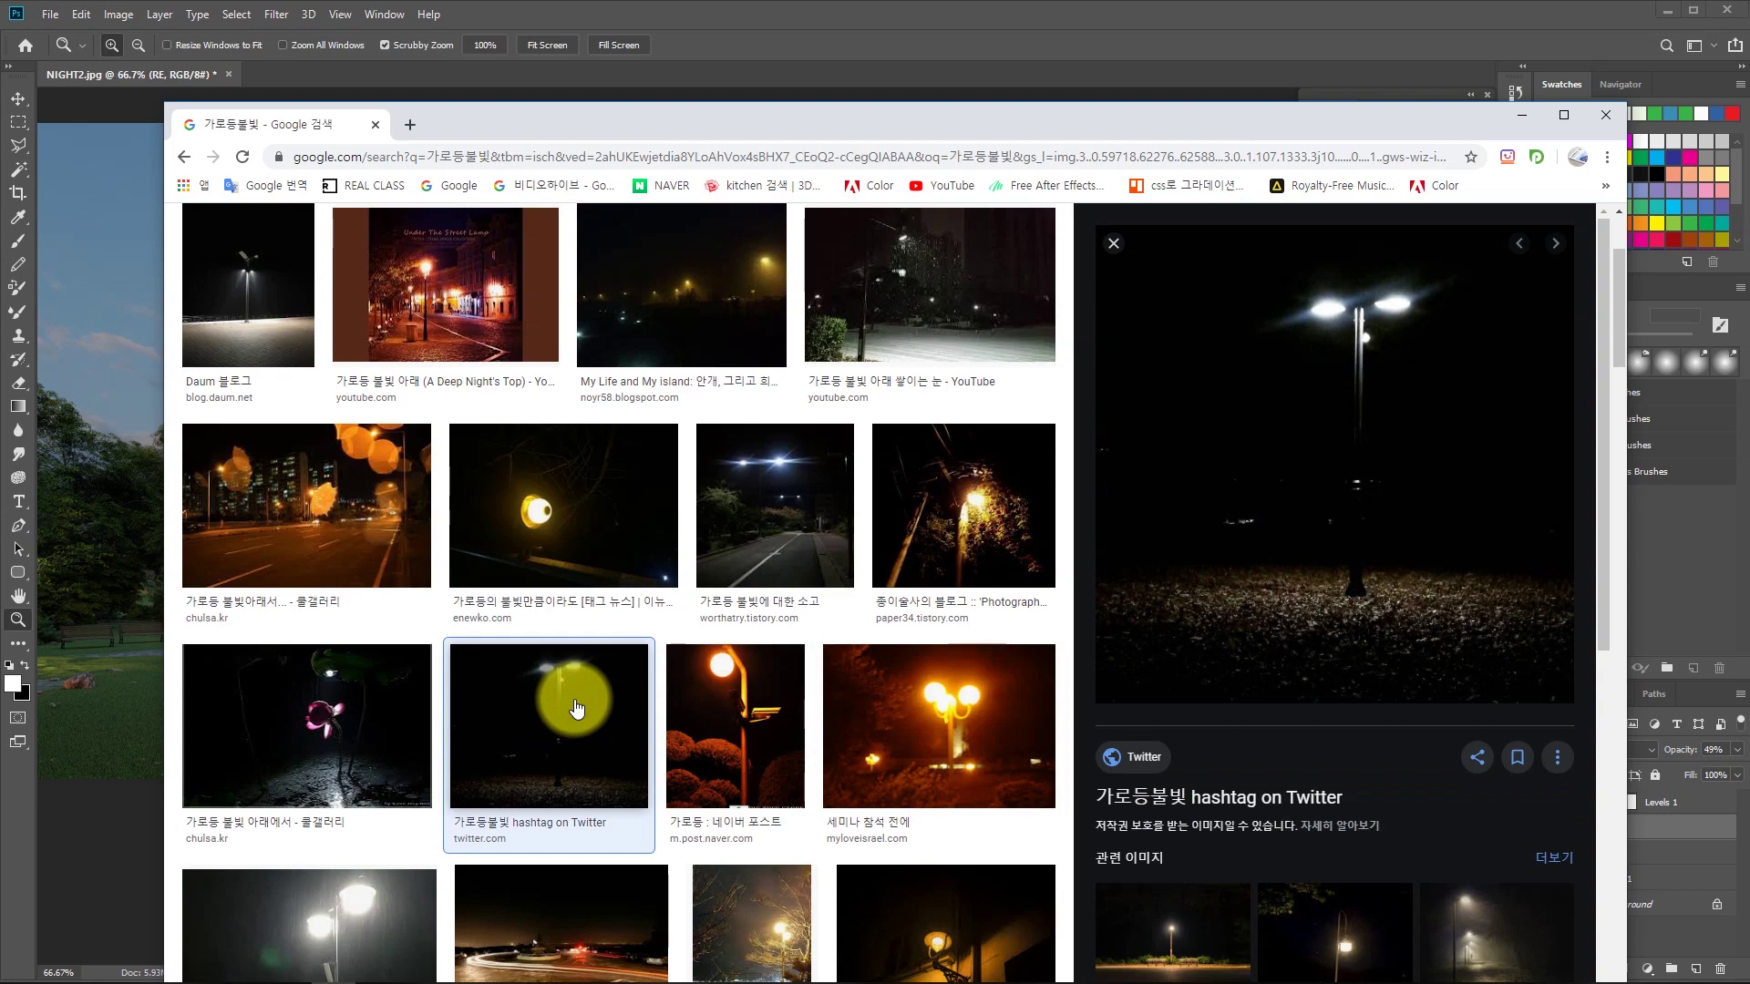
pyautogui.scroll(-5, 576, 709)
pyautogui.scroll(-3, 356, 713)
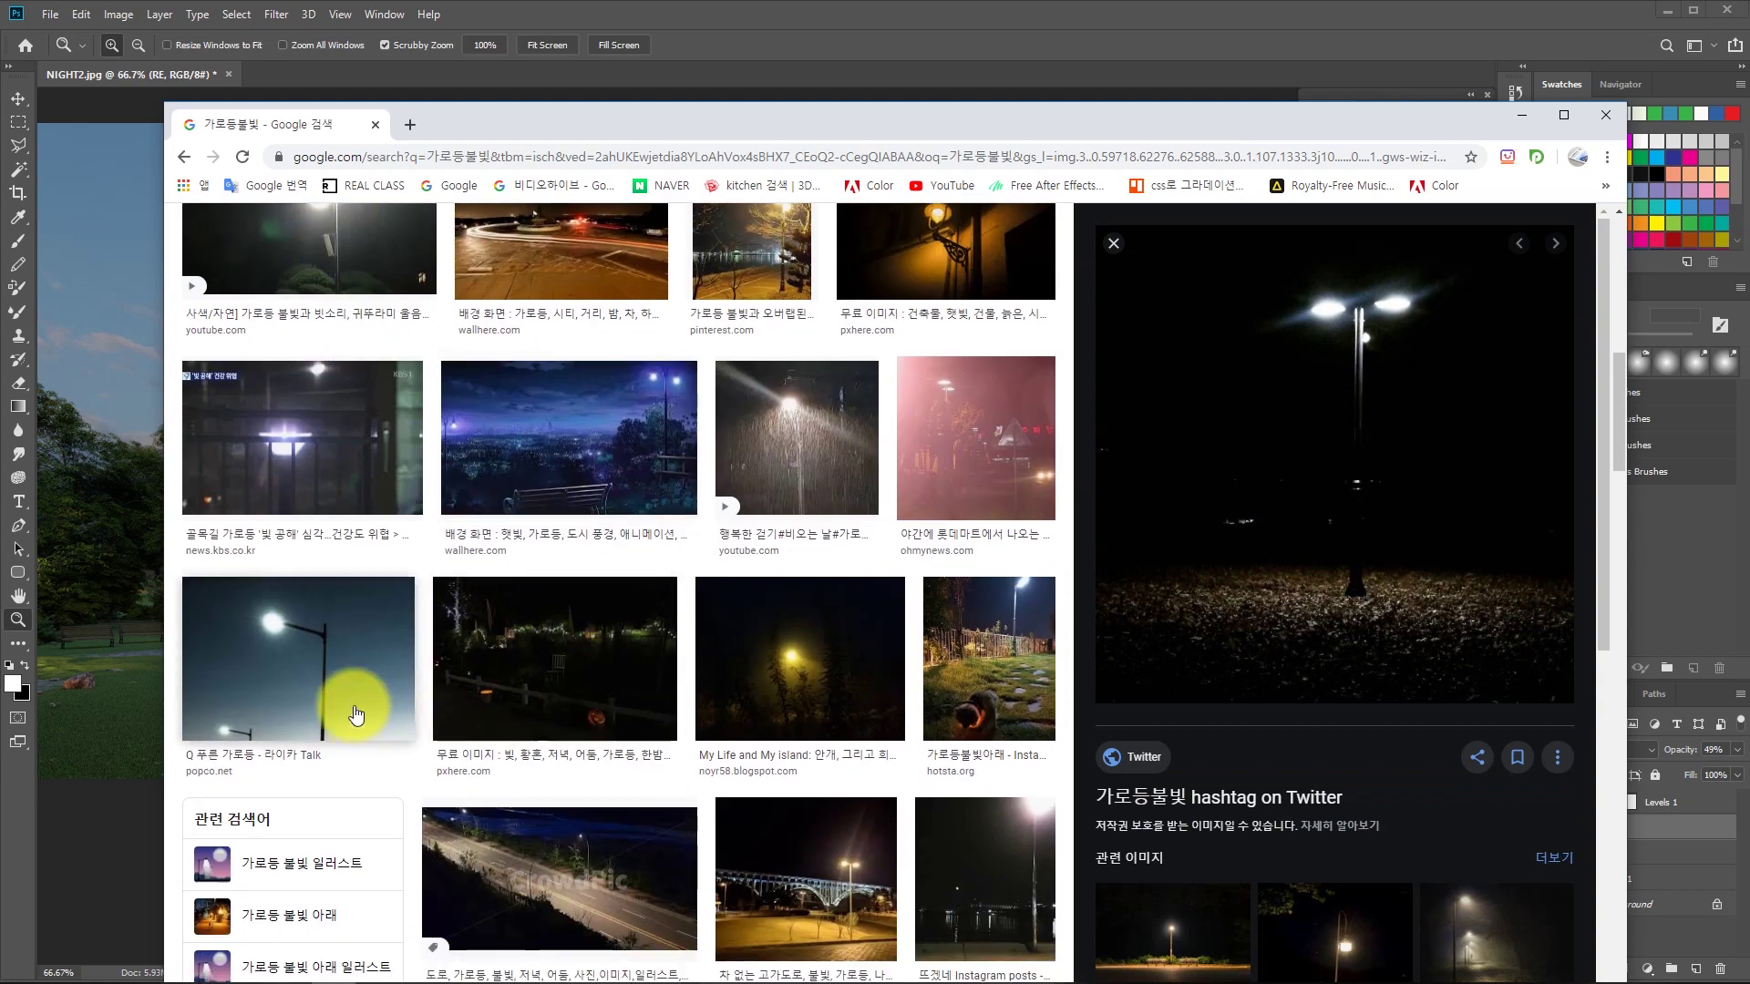
pyautogui.click(357, 714)
pyautogui.click(844, 668)
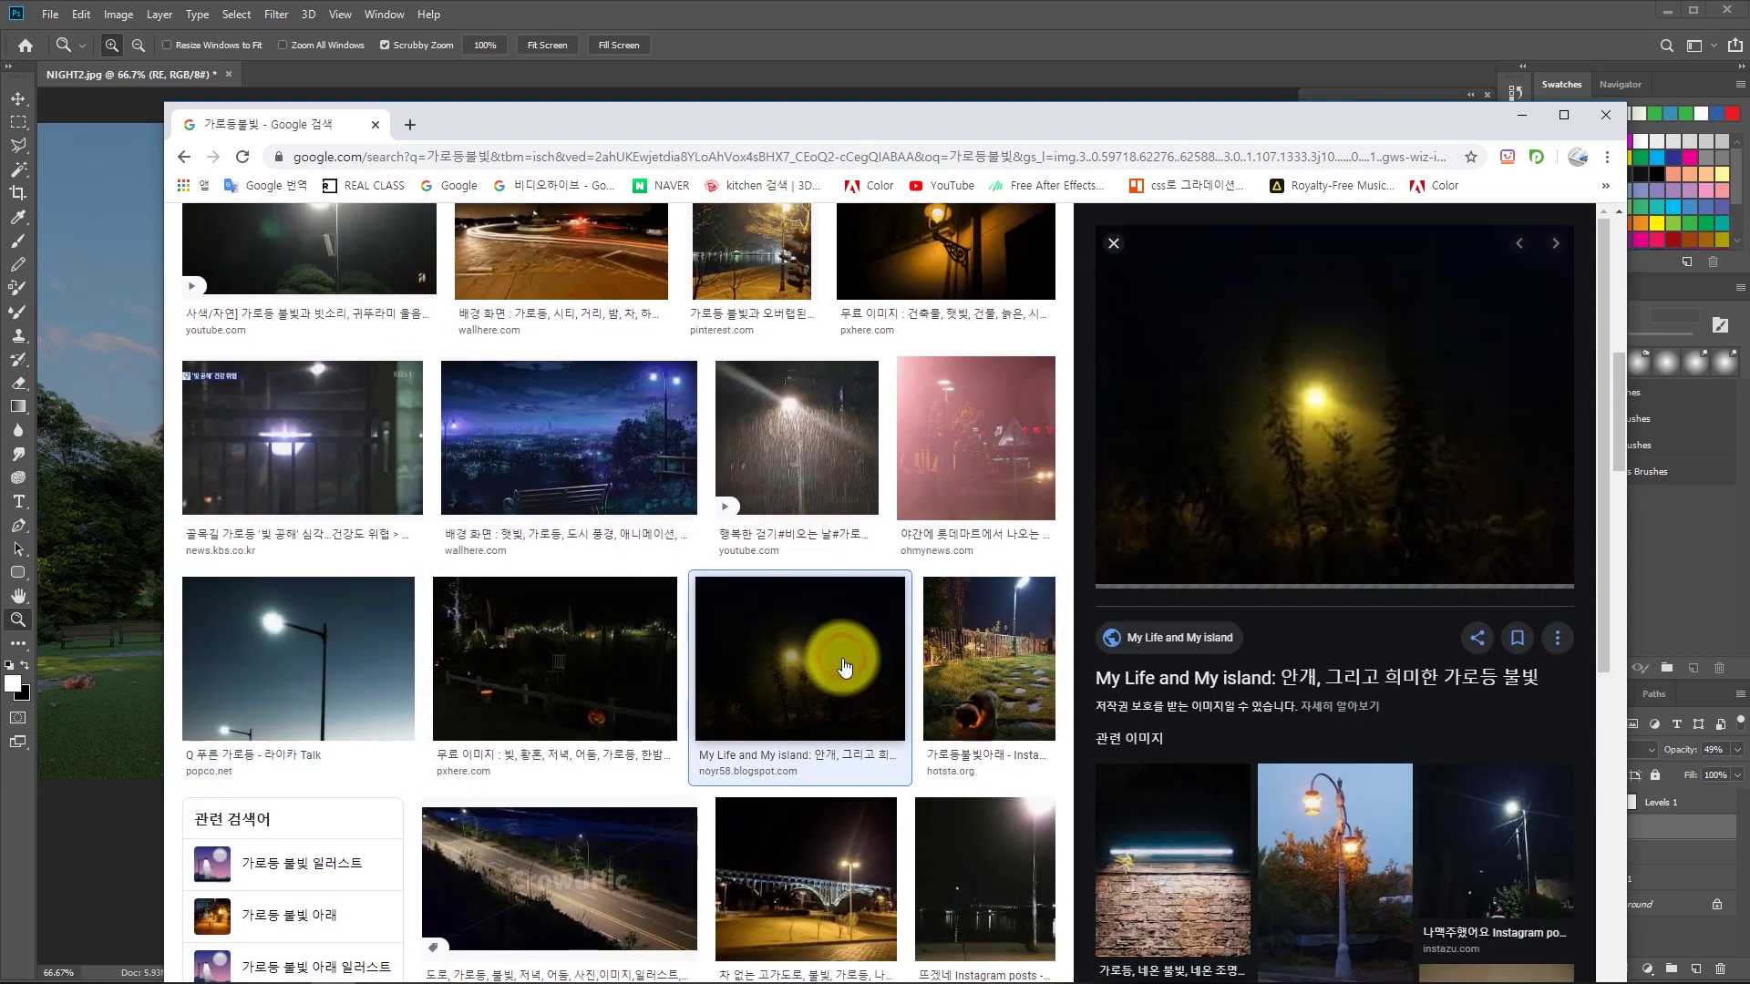
pyautogui.scroll(4, 524, 443)
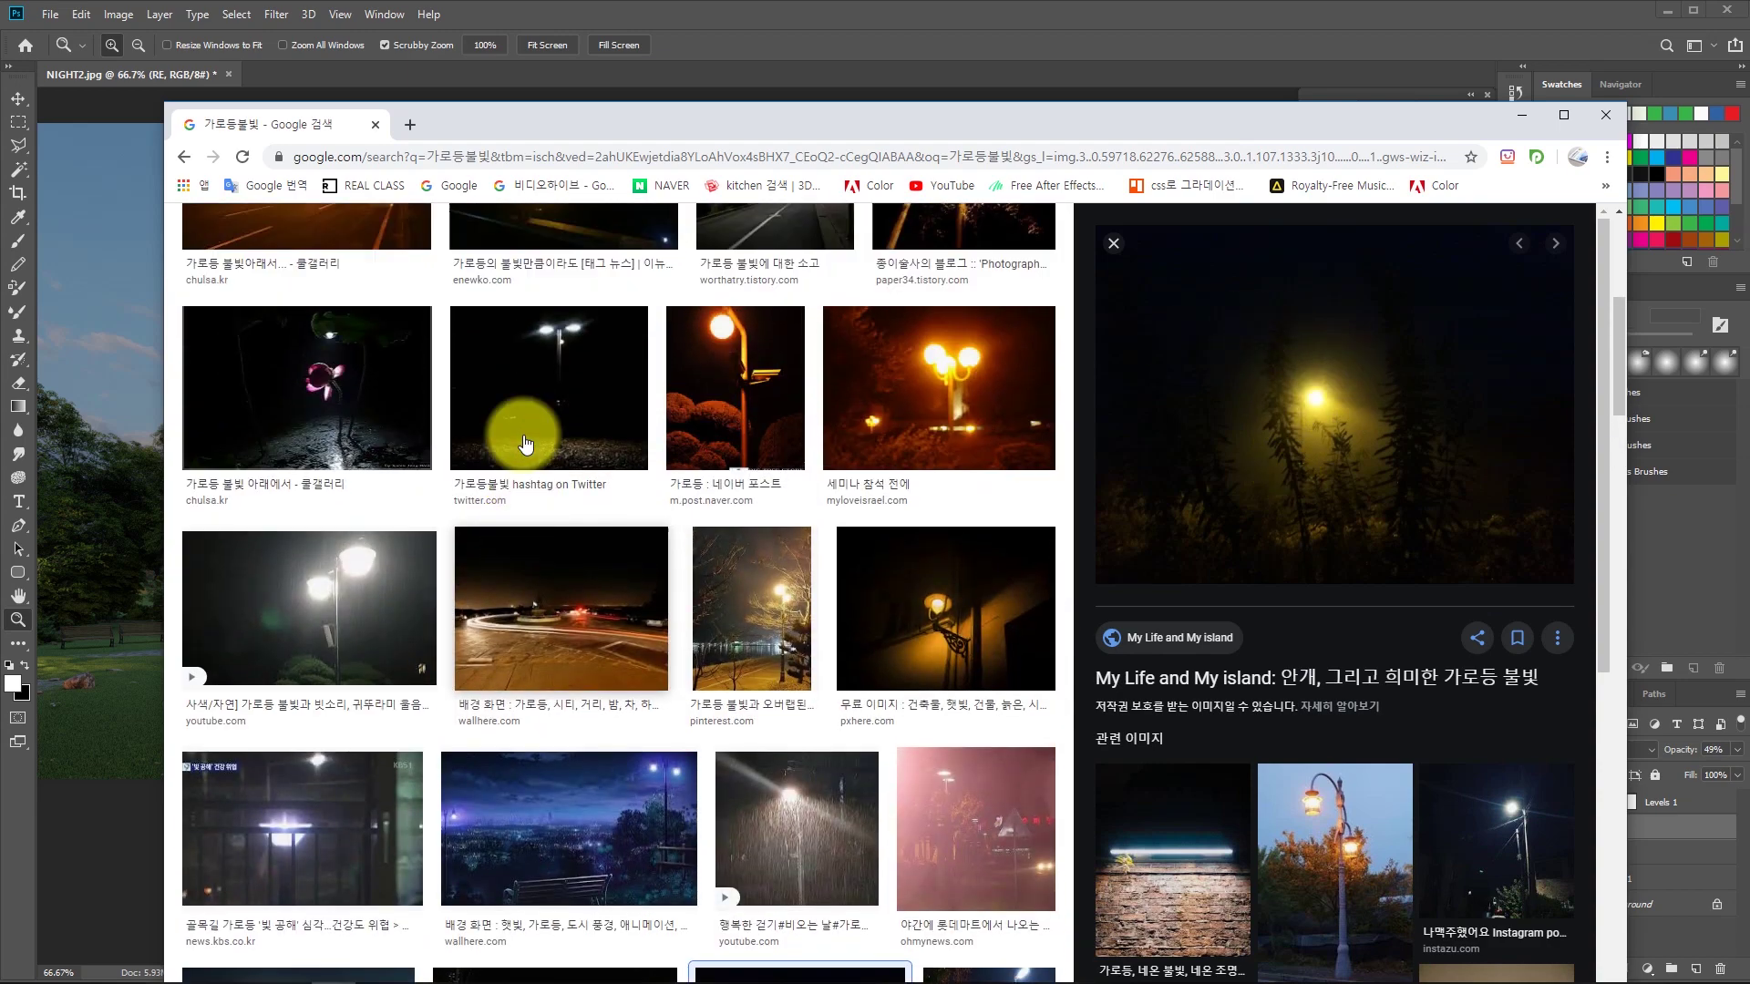
pyautogui.scroll(2, 526, 444)
pyautogui.click(829, 493)
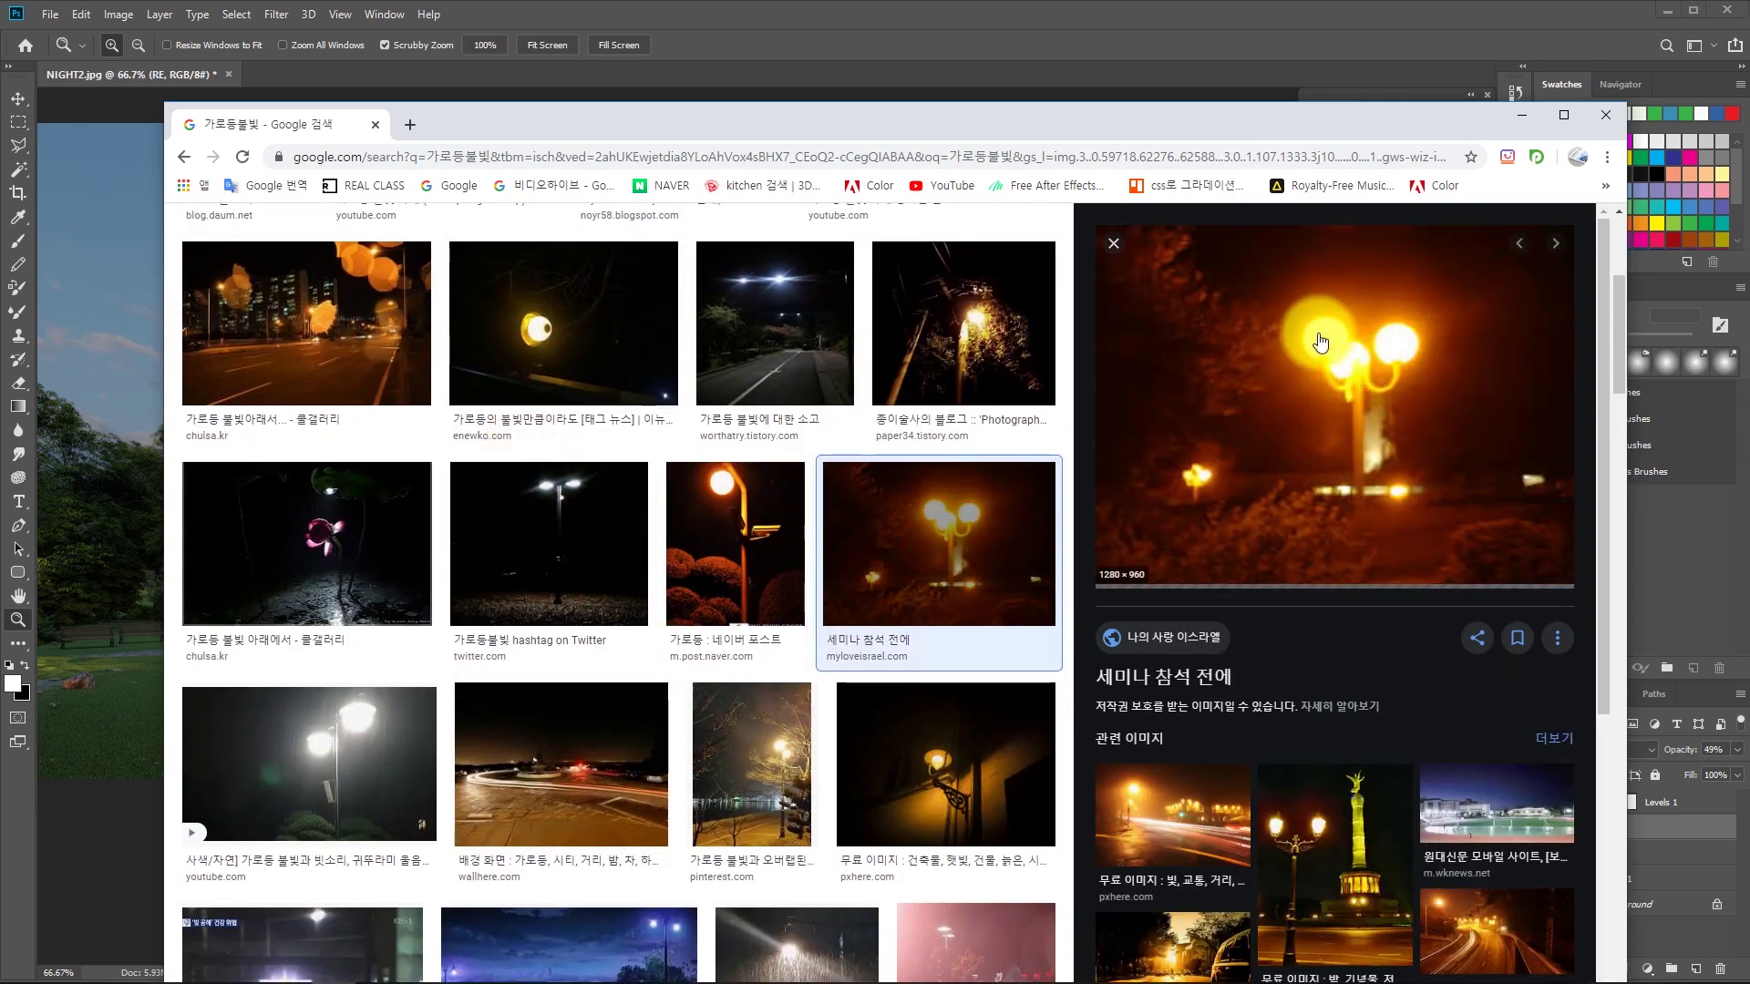
pyautogui.scroll(3, 829, 401)
pyautogui.click(715, 369)
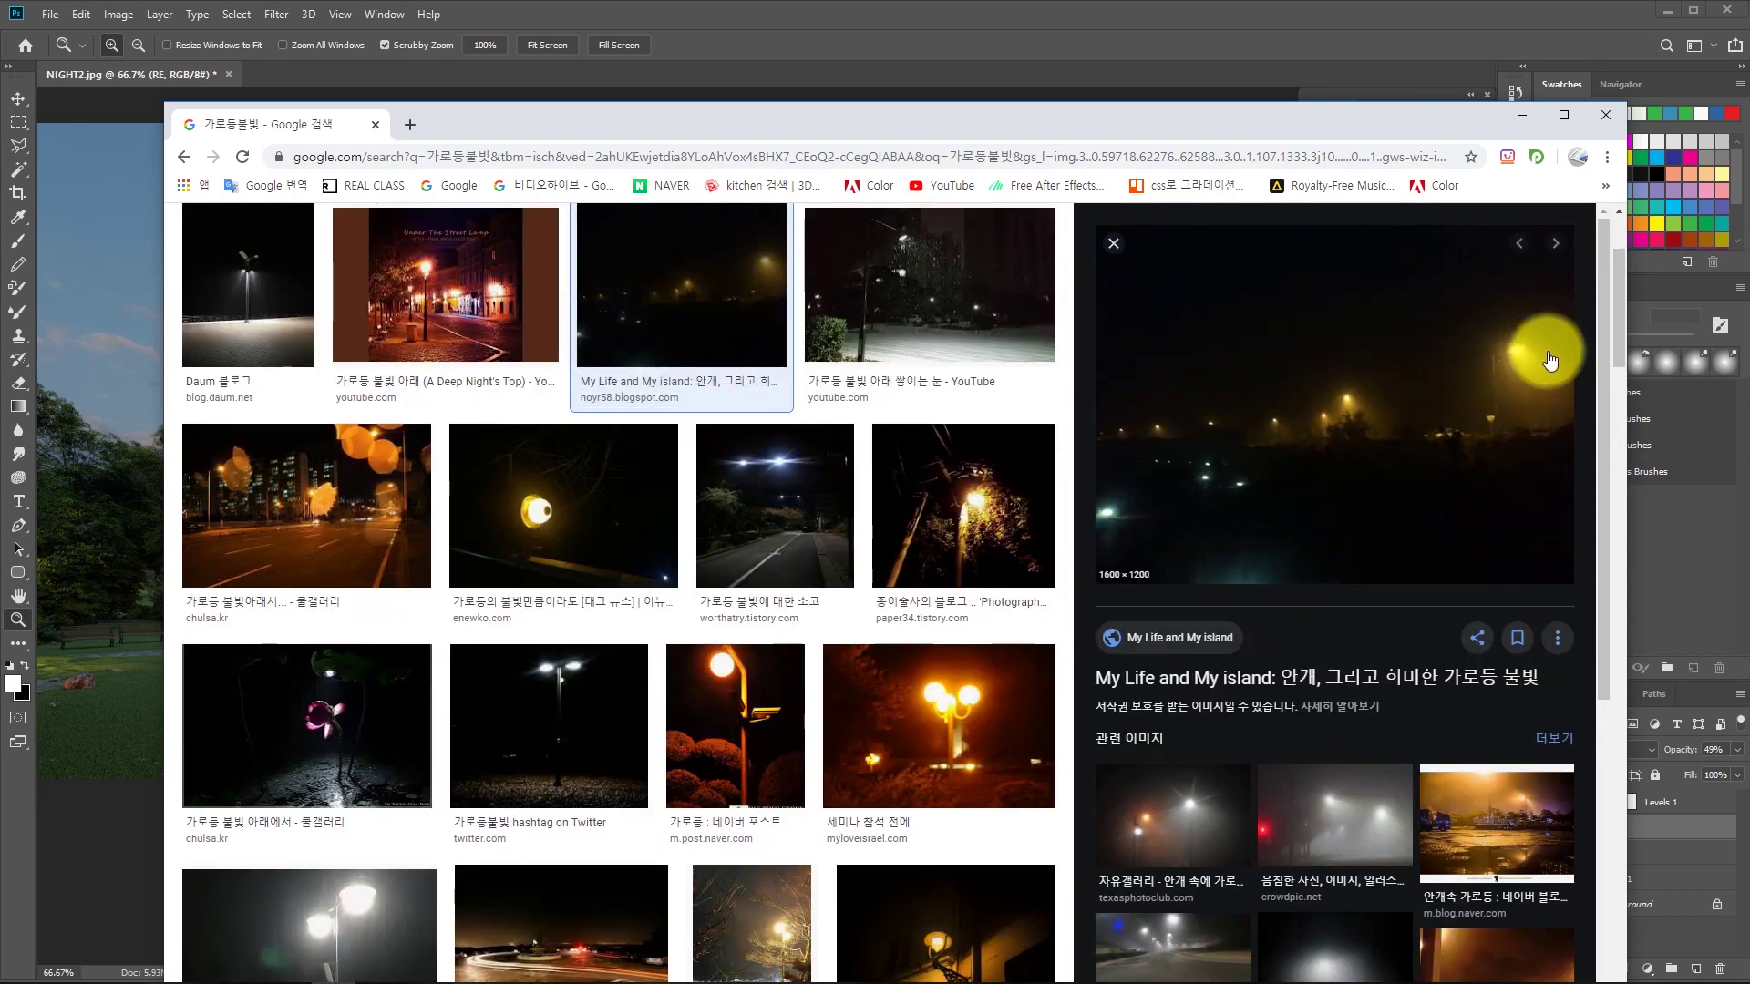
# Run a new image search for 조형물디자인.
pyautogui.scroll(2, 434, 360)
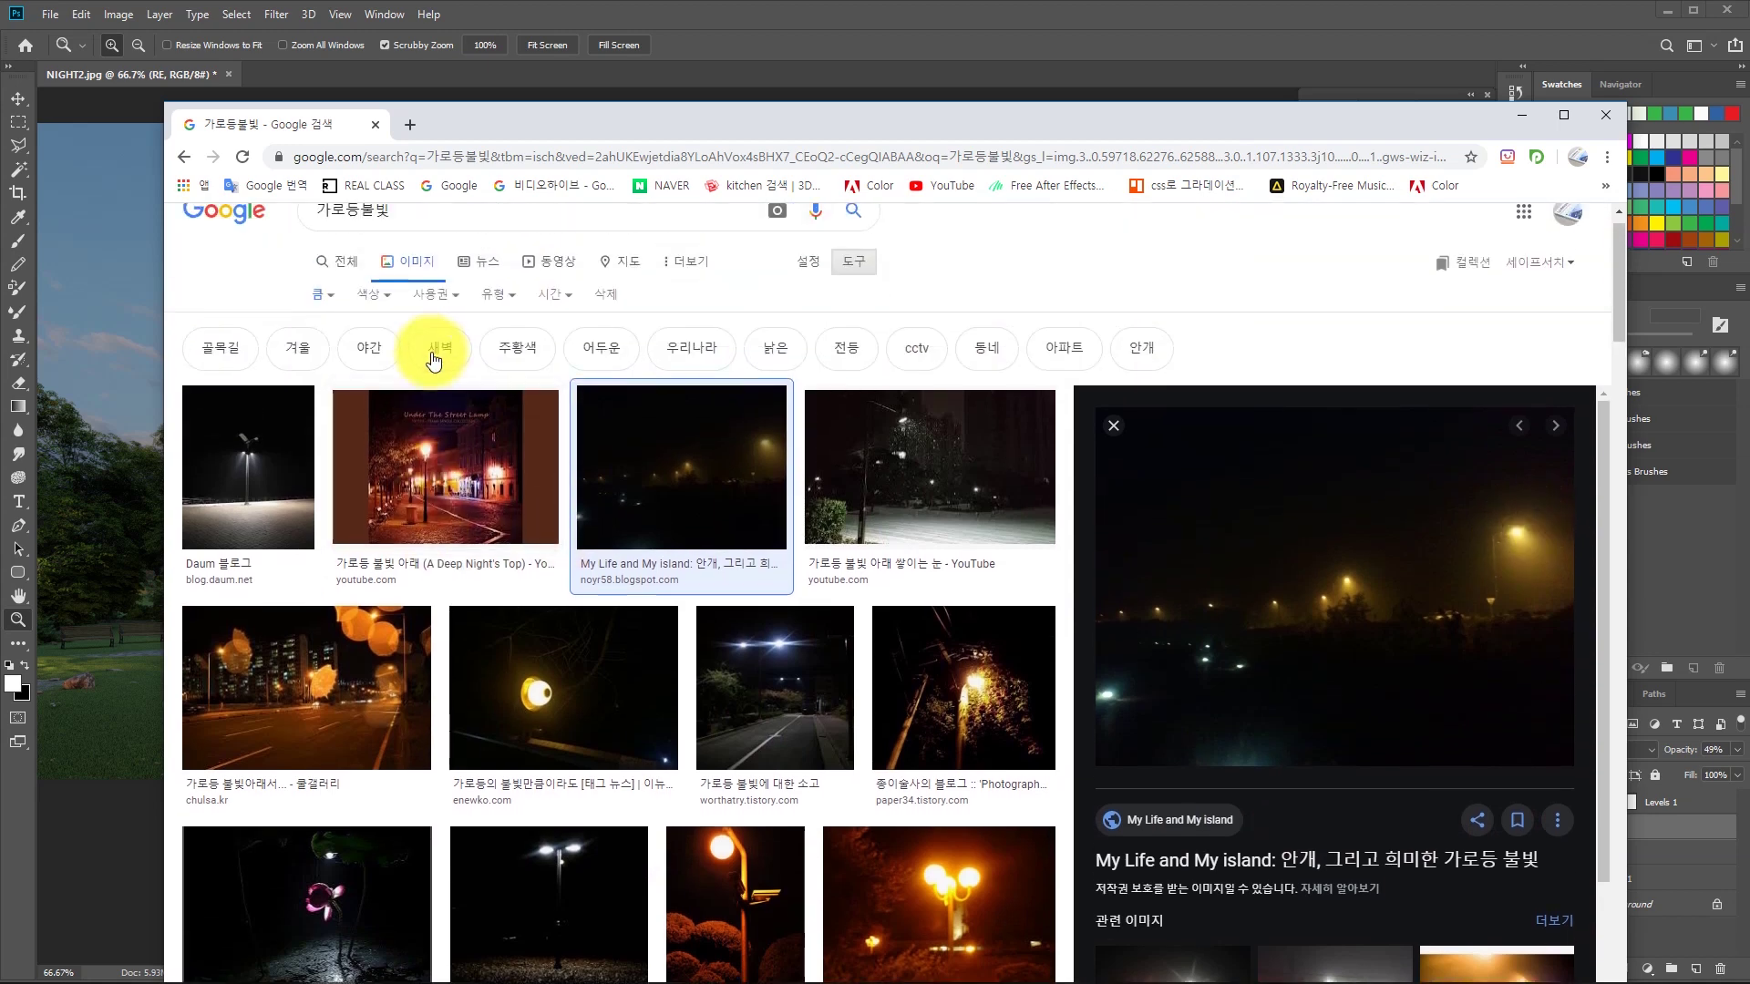
pyautogui.scroll(1, 420, 264)
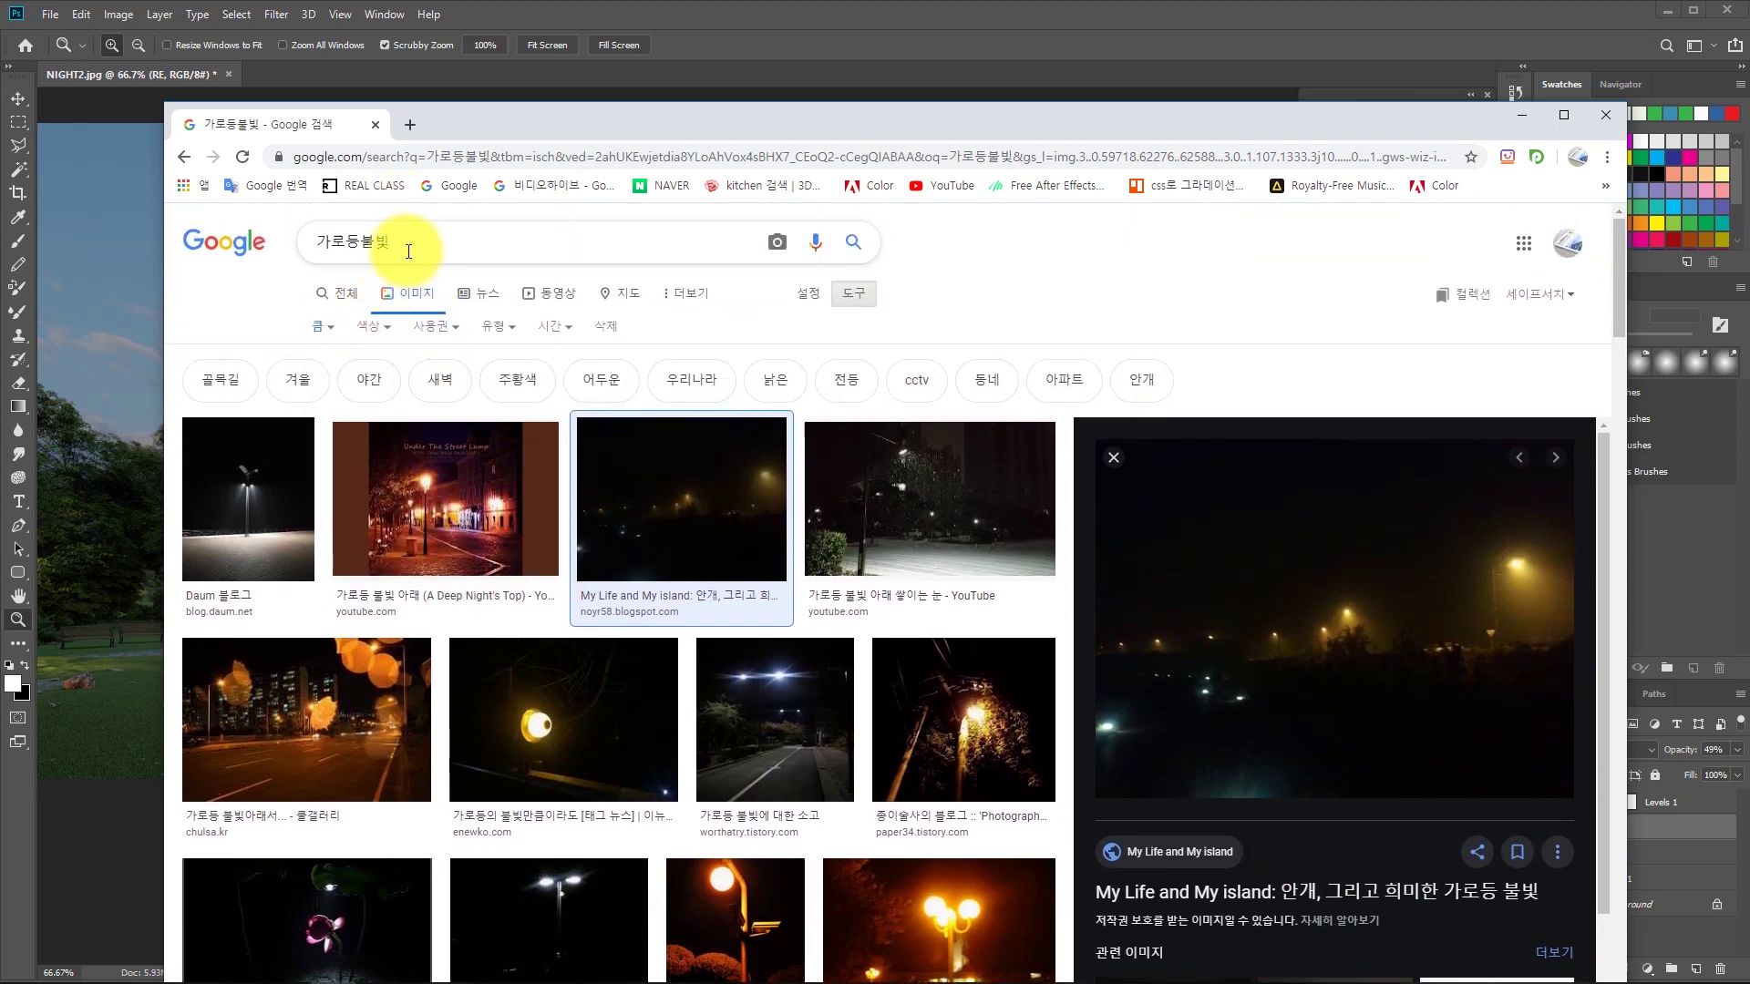
pyautogui.write('조')
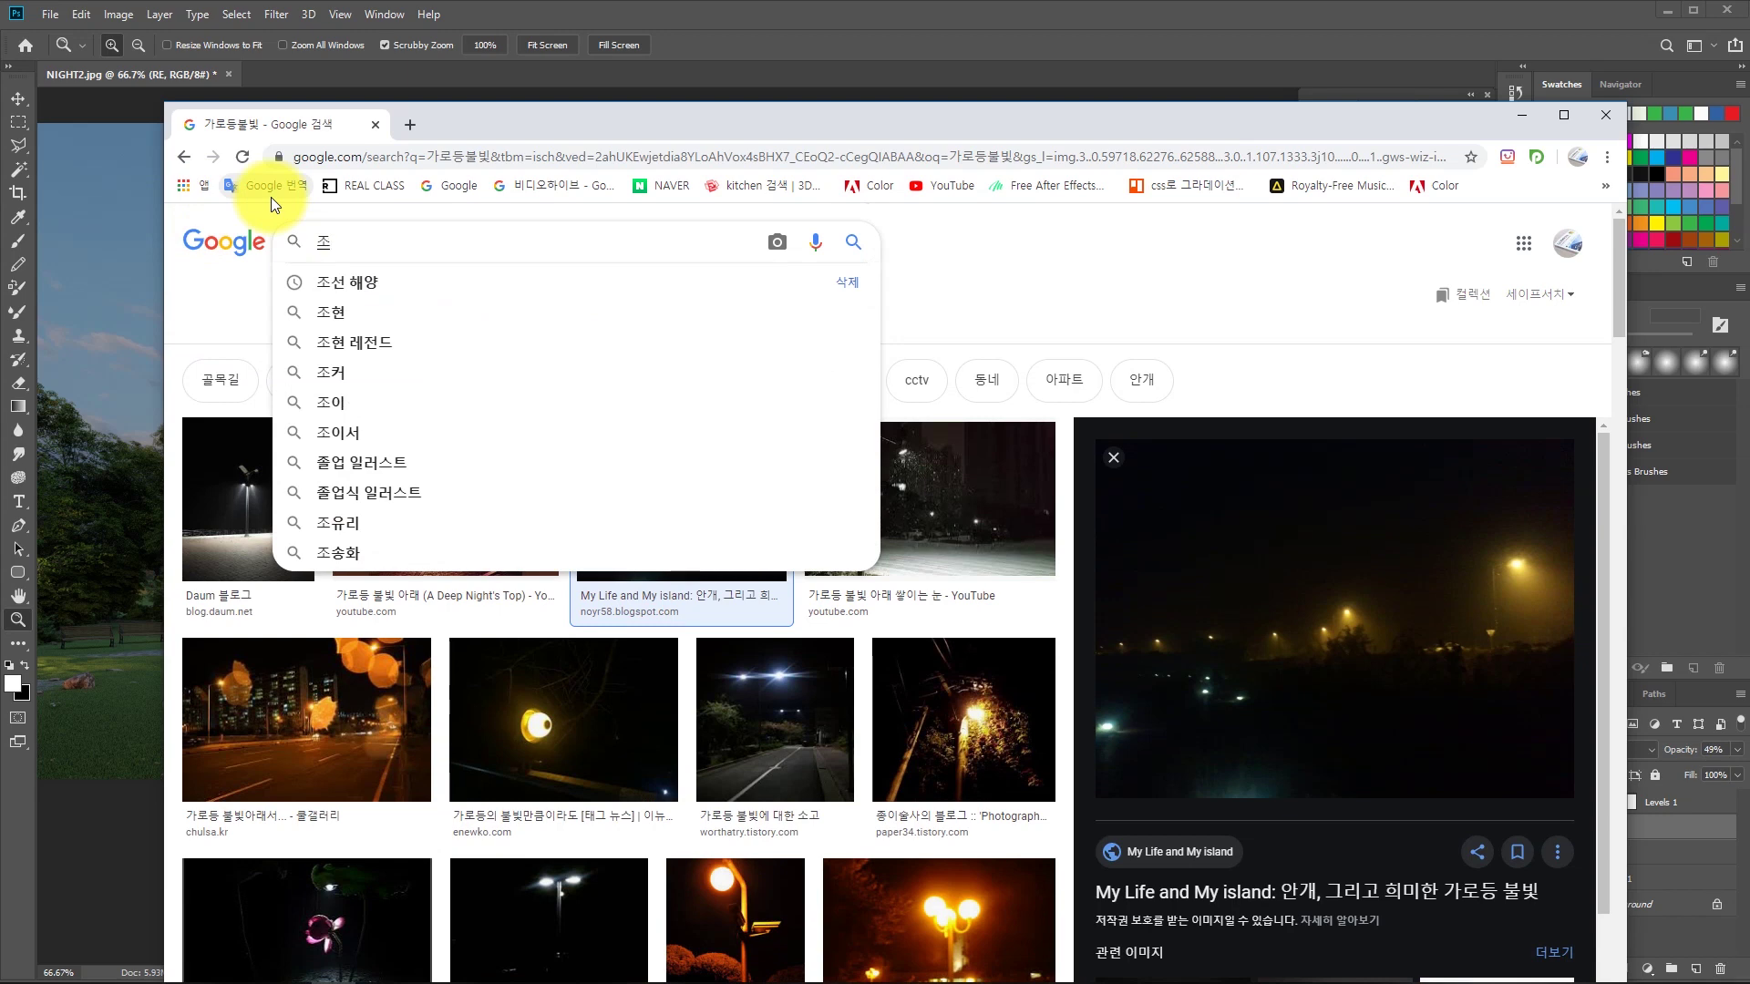
pyautogui.write('형물')
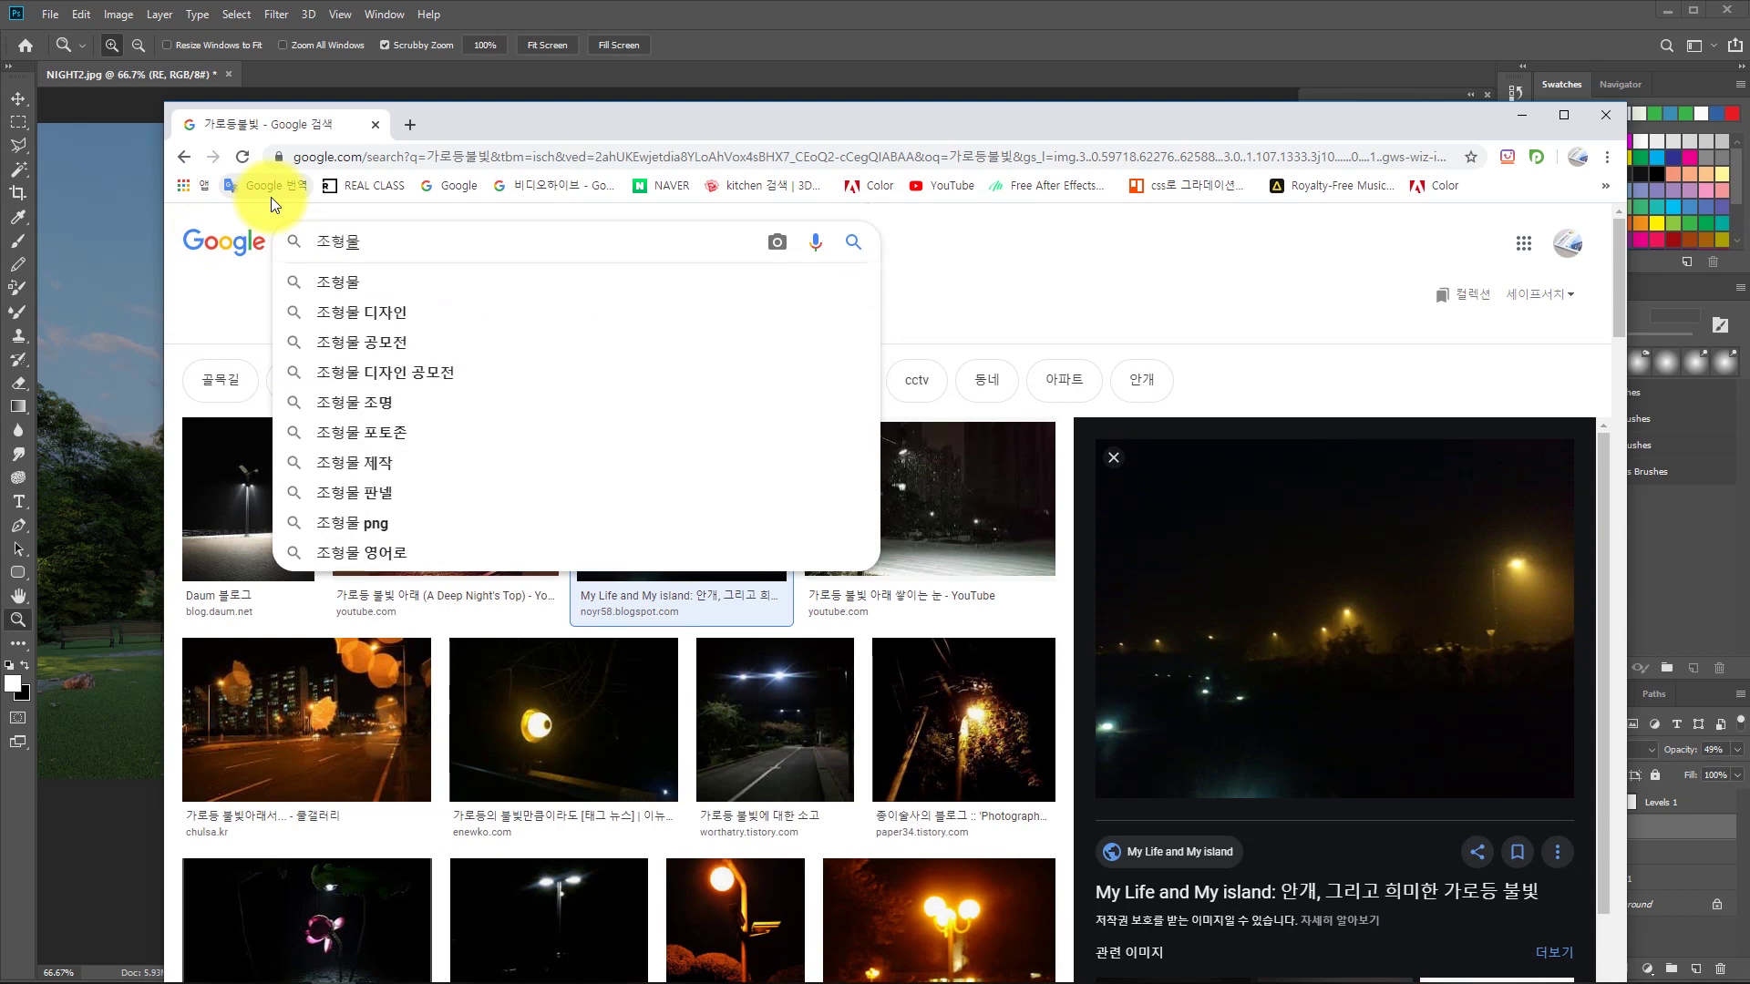
pyautogui.write('디장인')
pyautogui.press('Return')
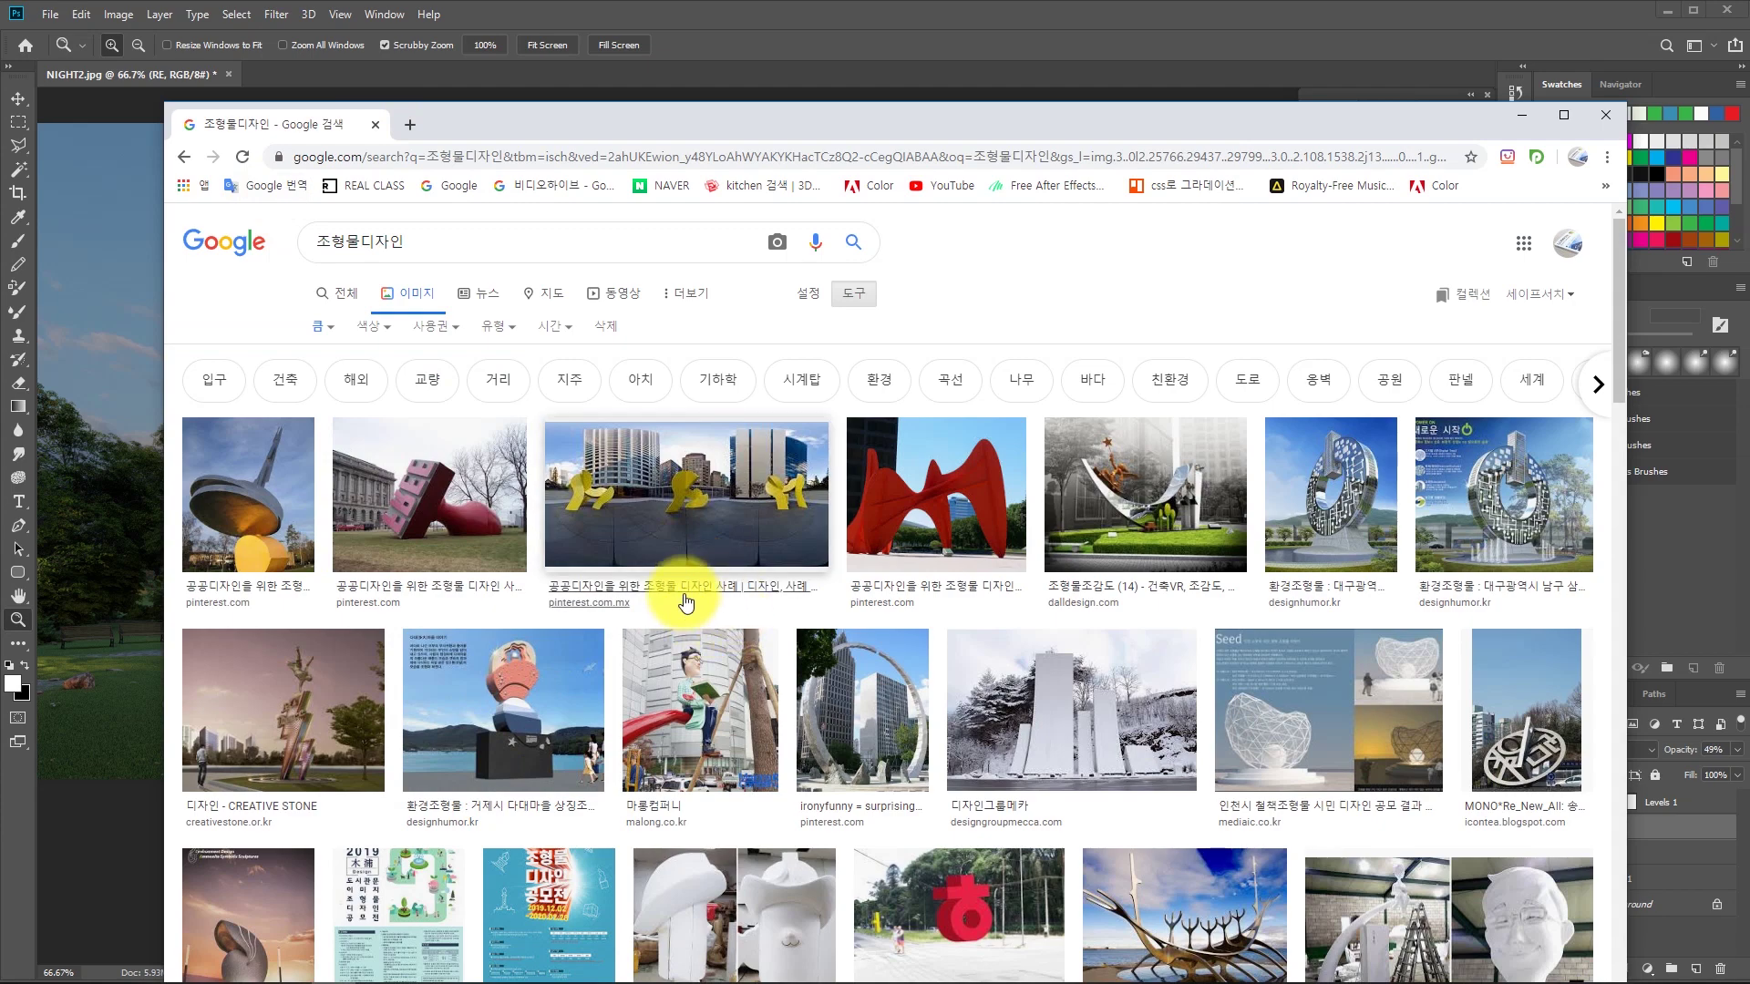
# Preview sculpture design examples, including the CREATIVE STONE render, the Pinterest public sculptures and the 디올디자인 조형물조감도 (14) image.
pyautogui.click(314, 743)
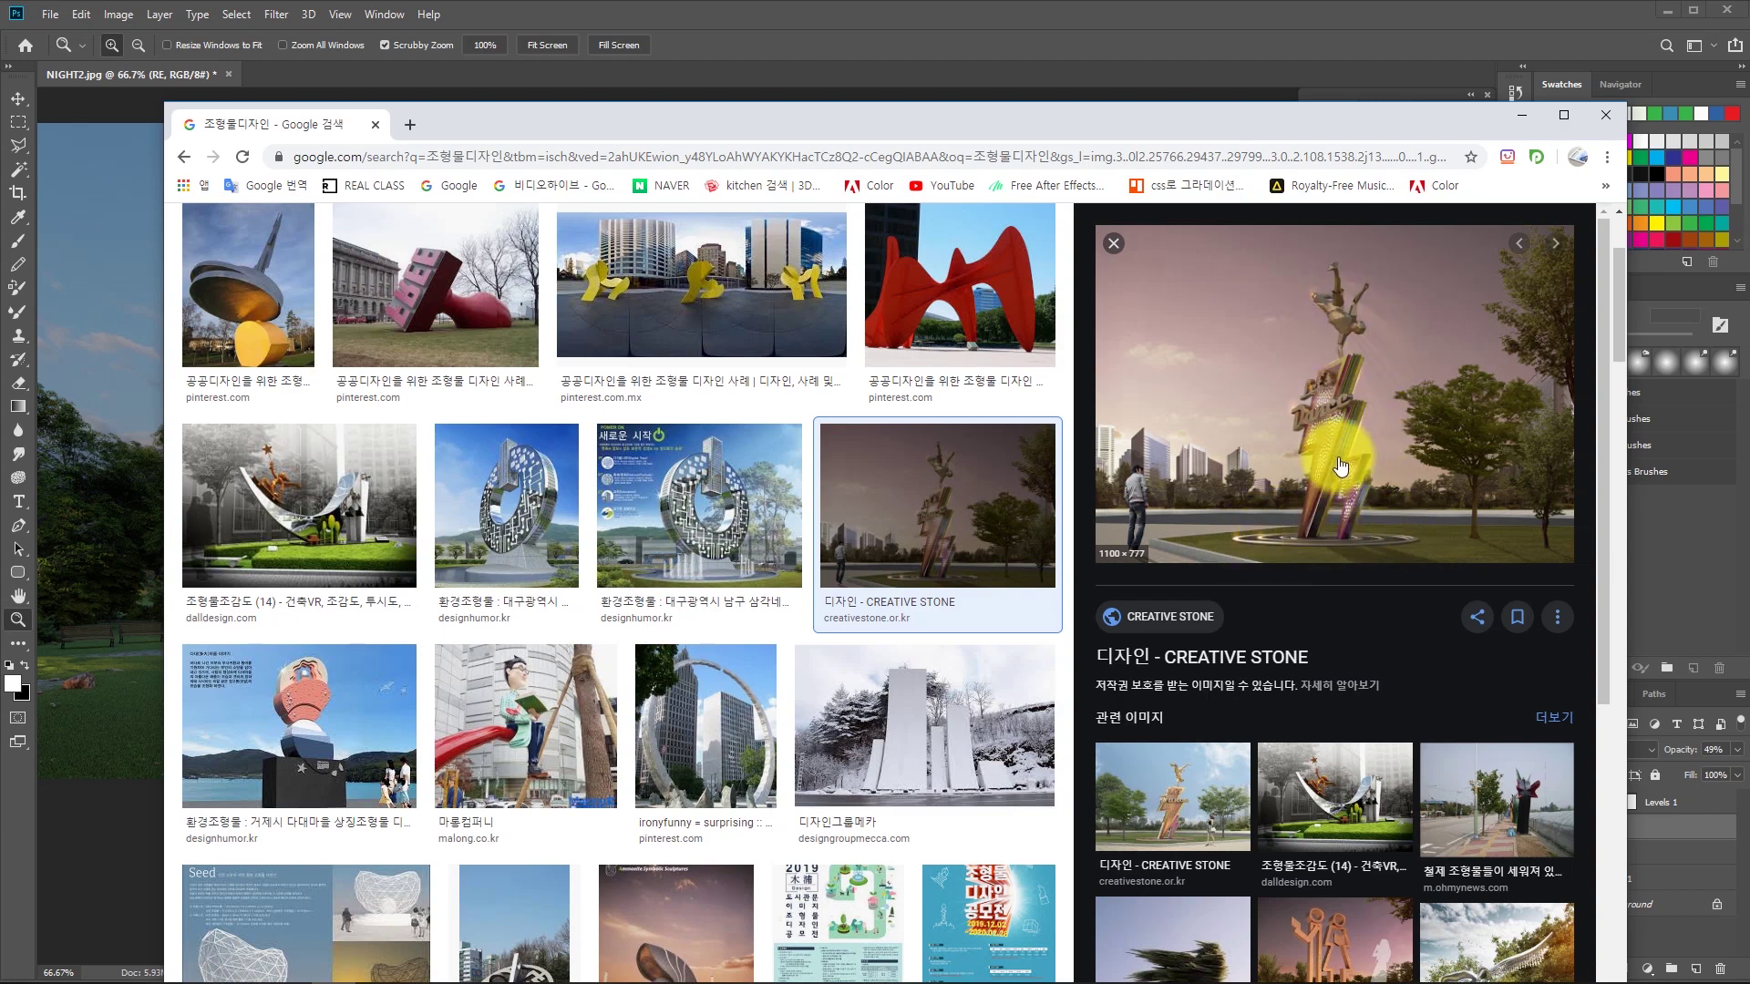
pyautogui.click(468, 324)
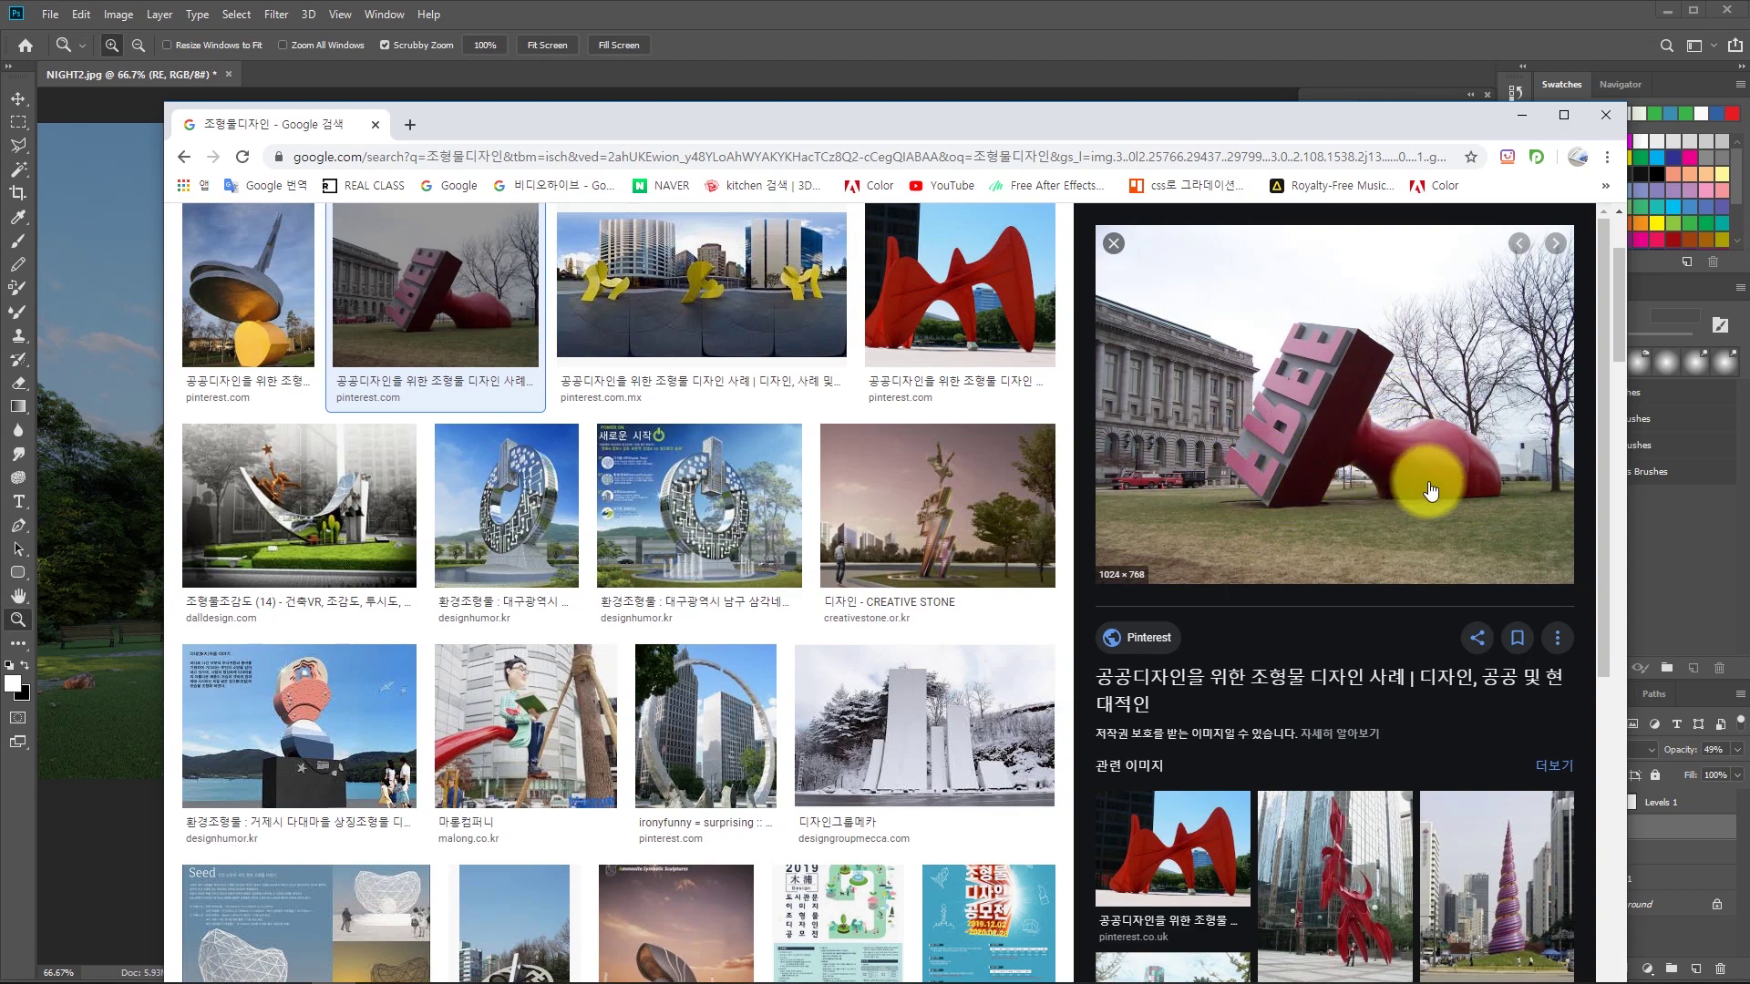
pyautogui.click(726, 293)
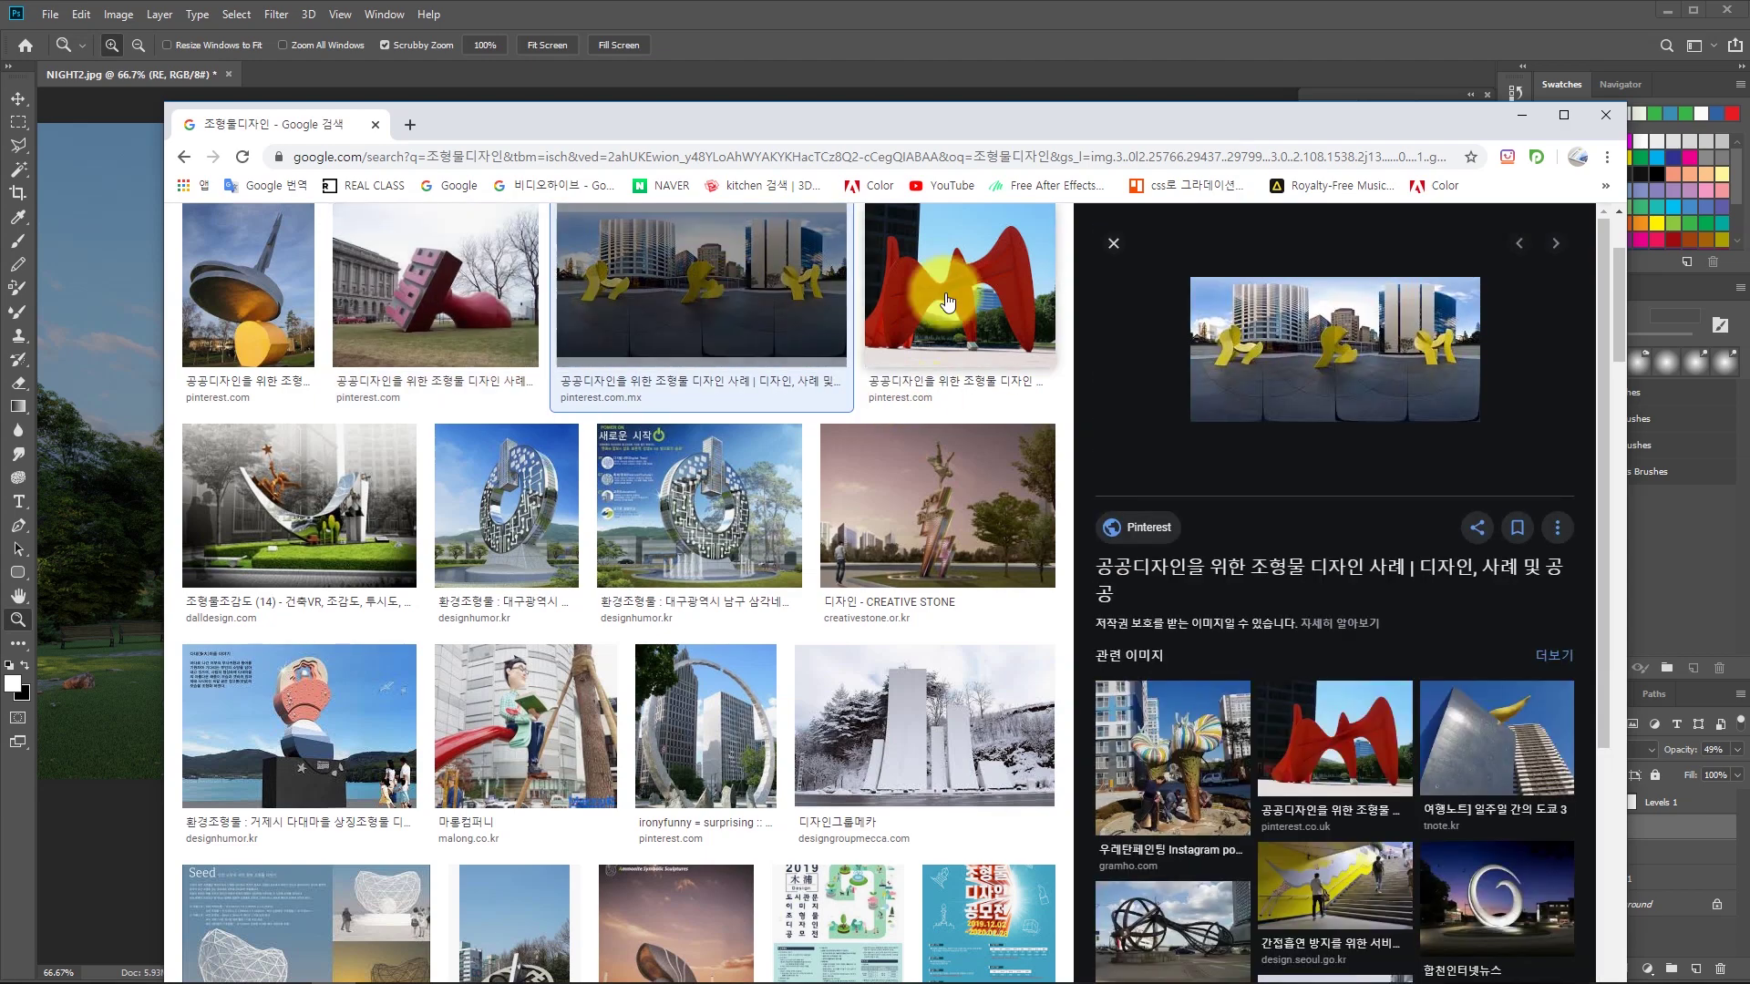
pyautogui.click(948, 303)
pyautogui.click(372, 508)
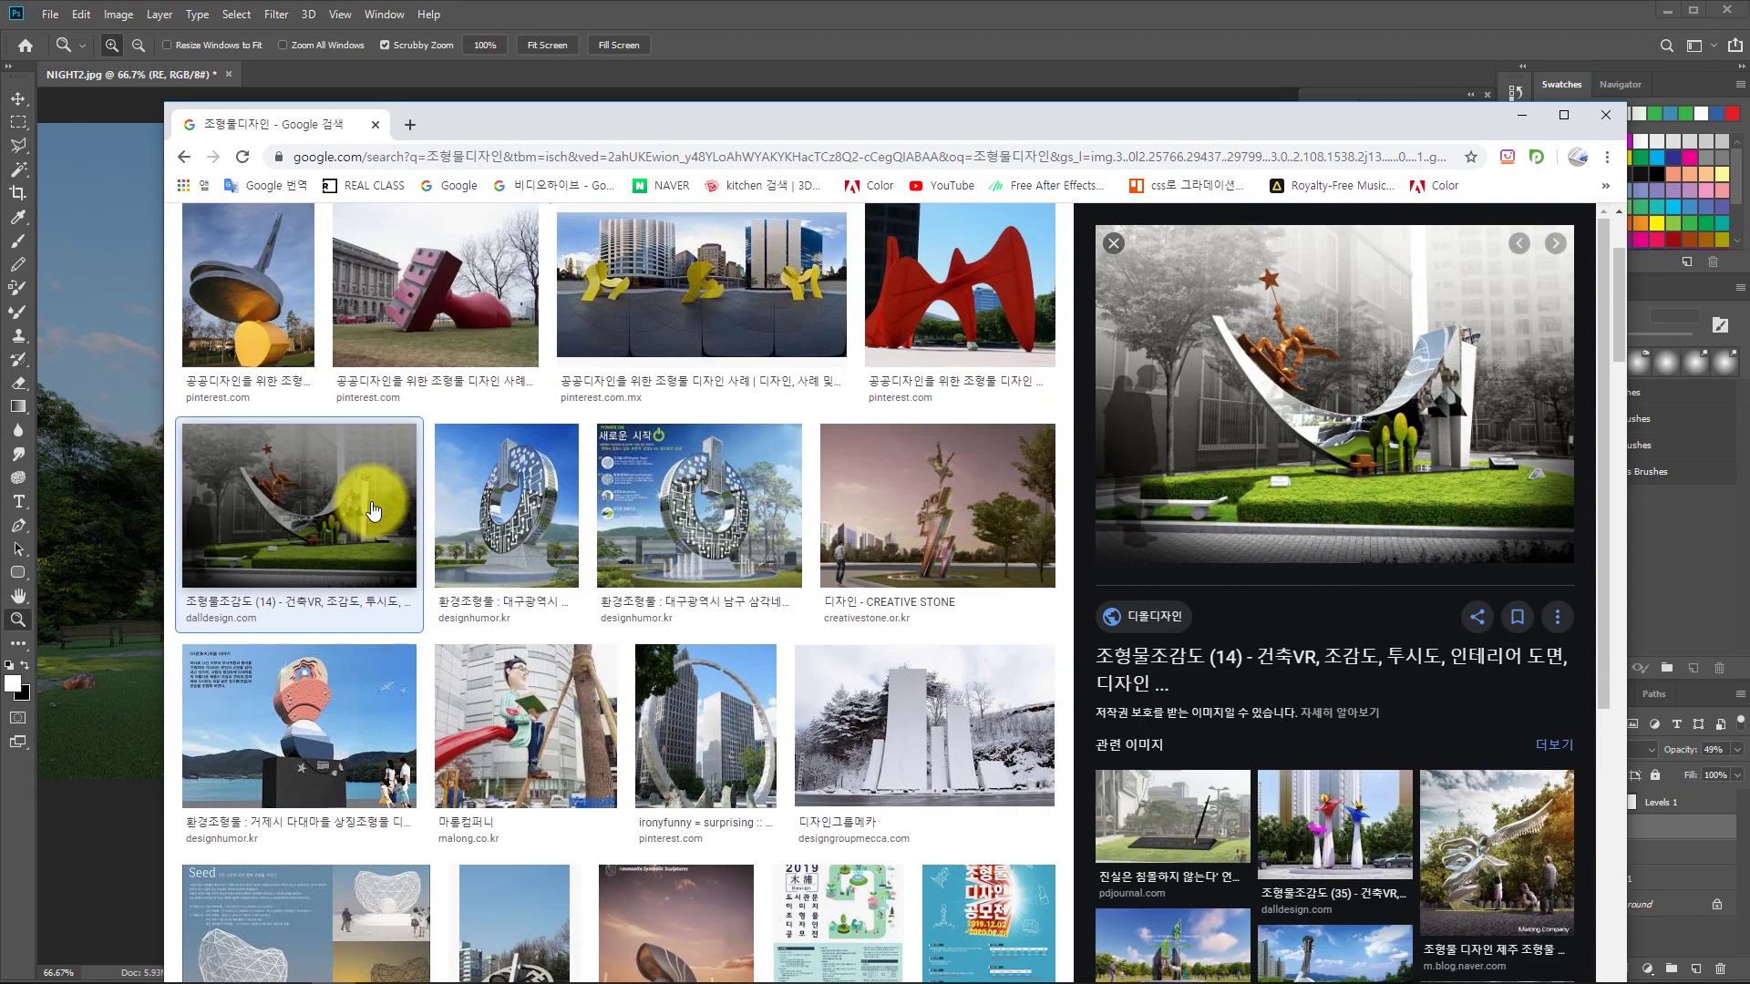
# Preview both designhumor.kr renders of the 대구광역시 남구 삼각네거리 ring sculpture and the red rubber-stamp sculpture from Pinterest.
pyautogui.click(512, 515)
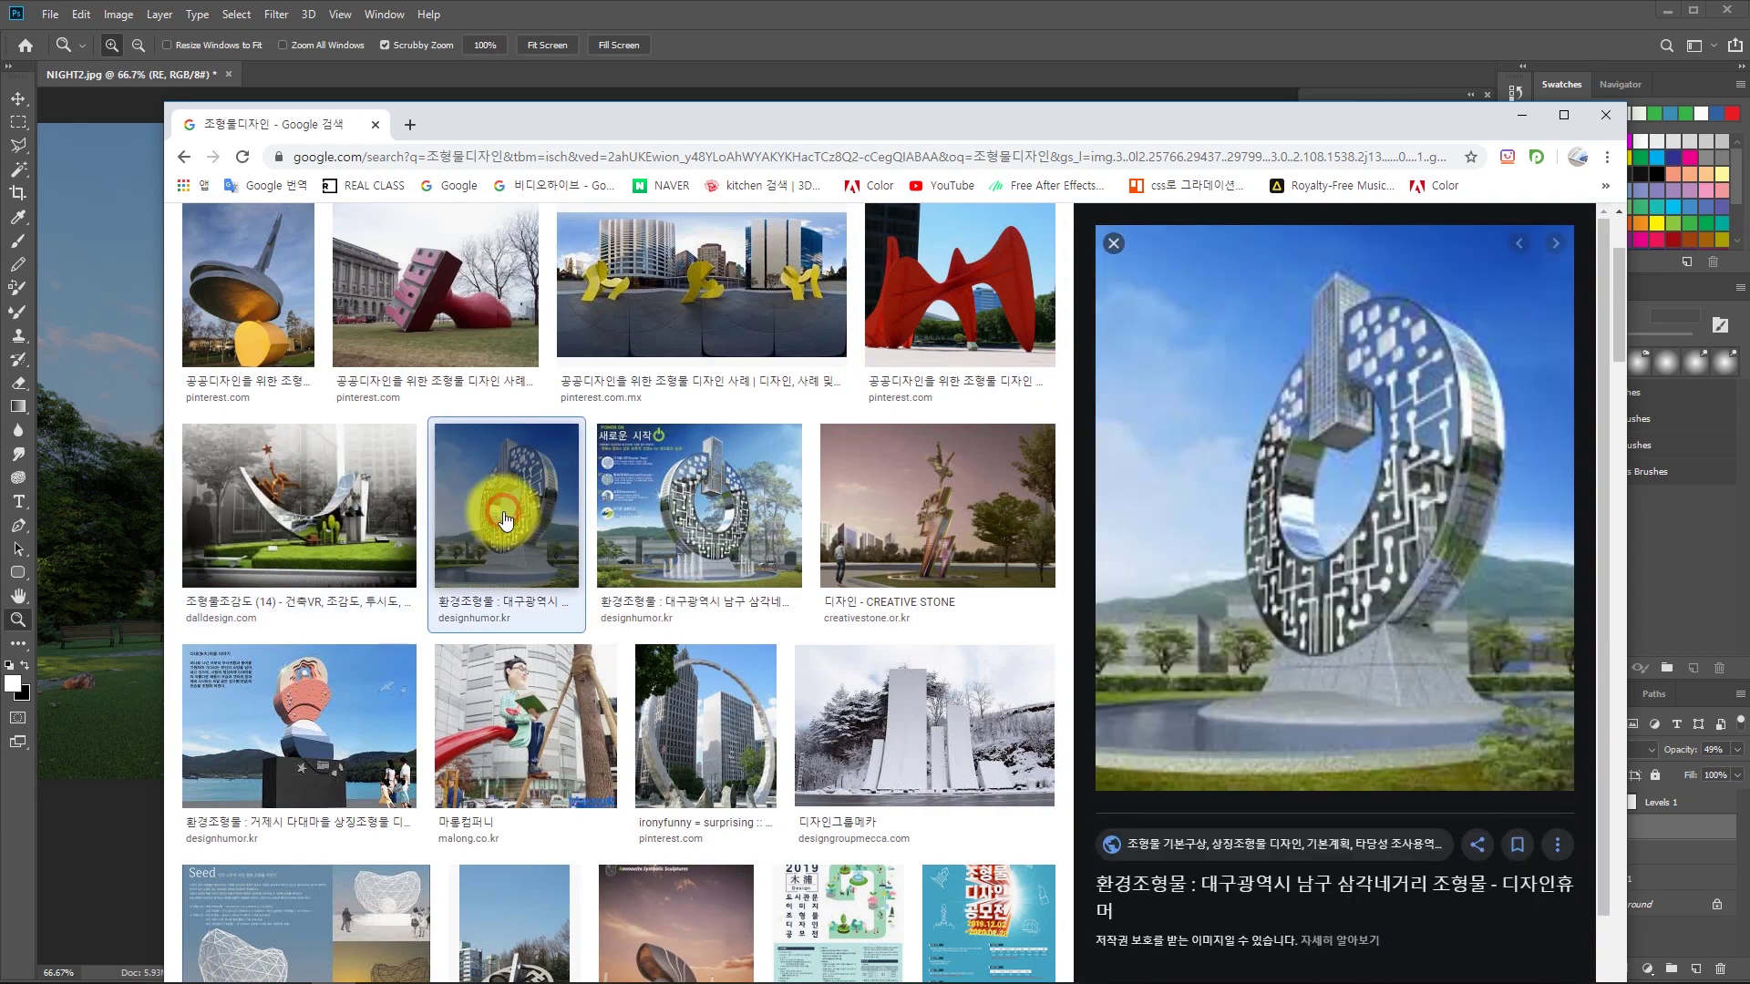
pyautogui.click(707, 516)
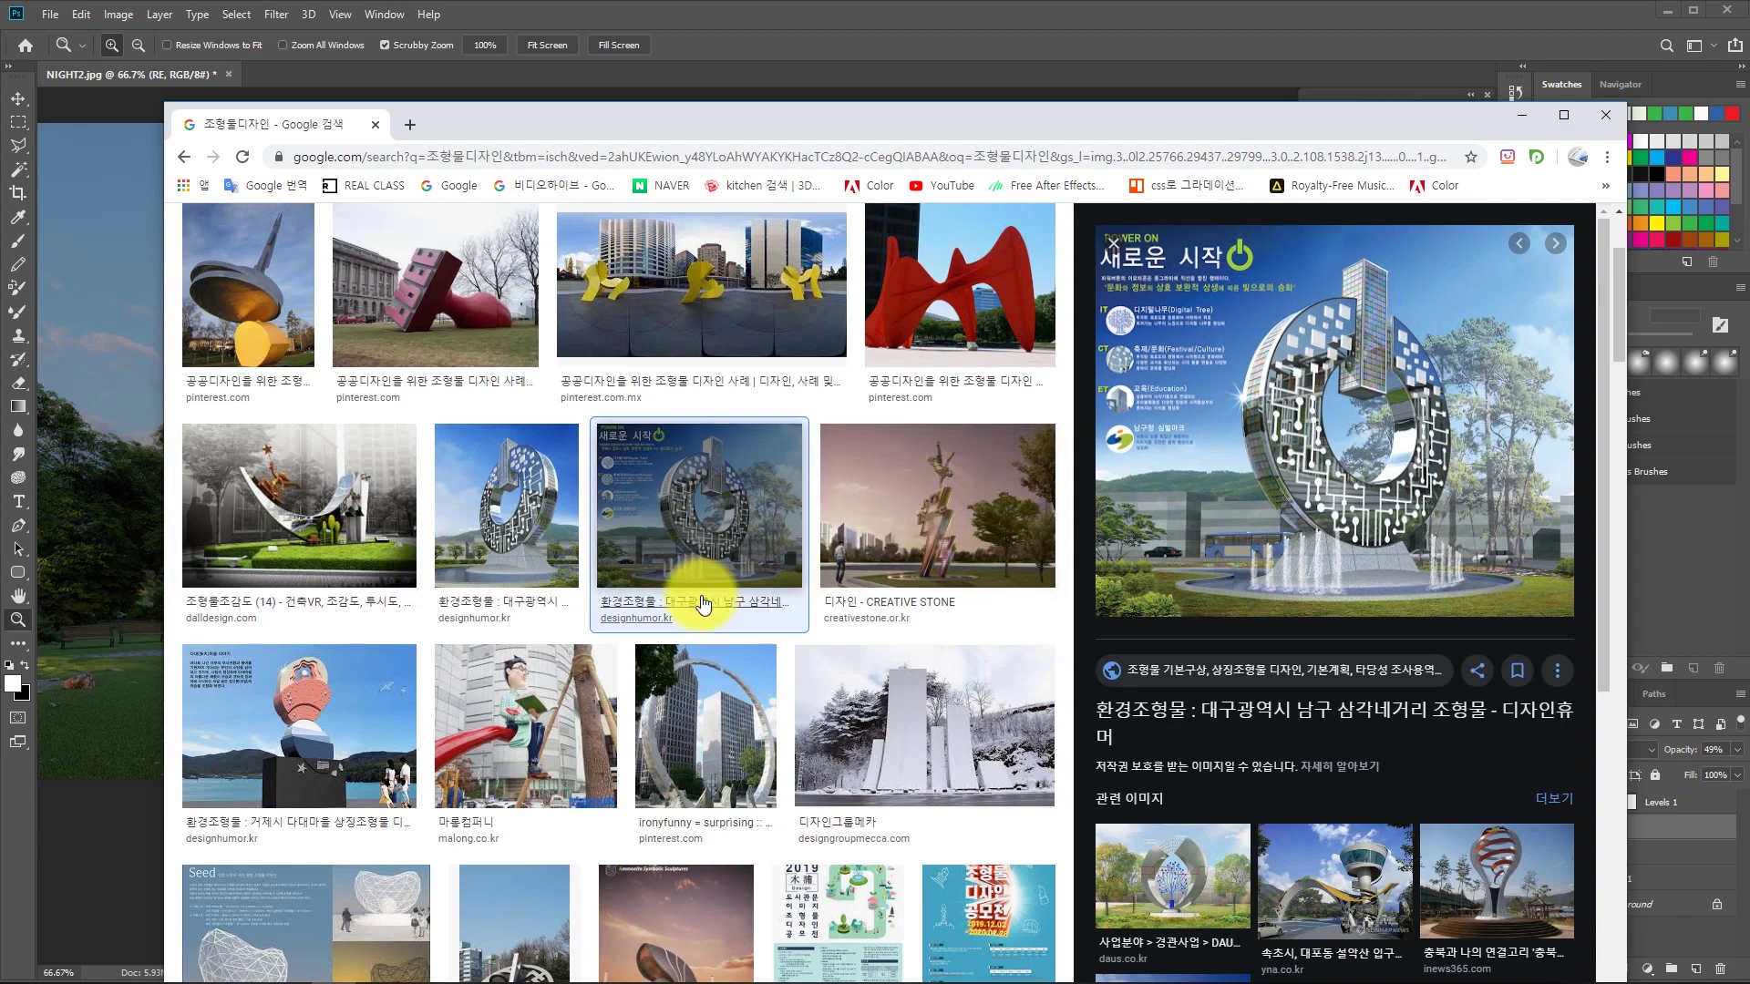
pyautogui.scroll(-2, 700, 597)
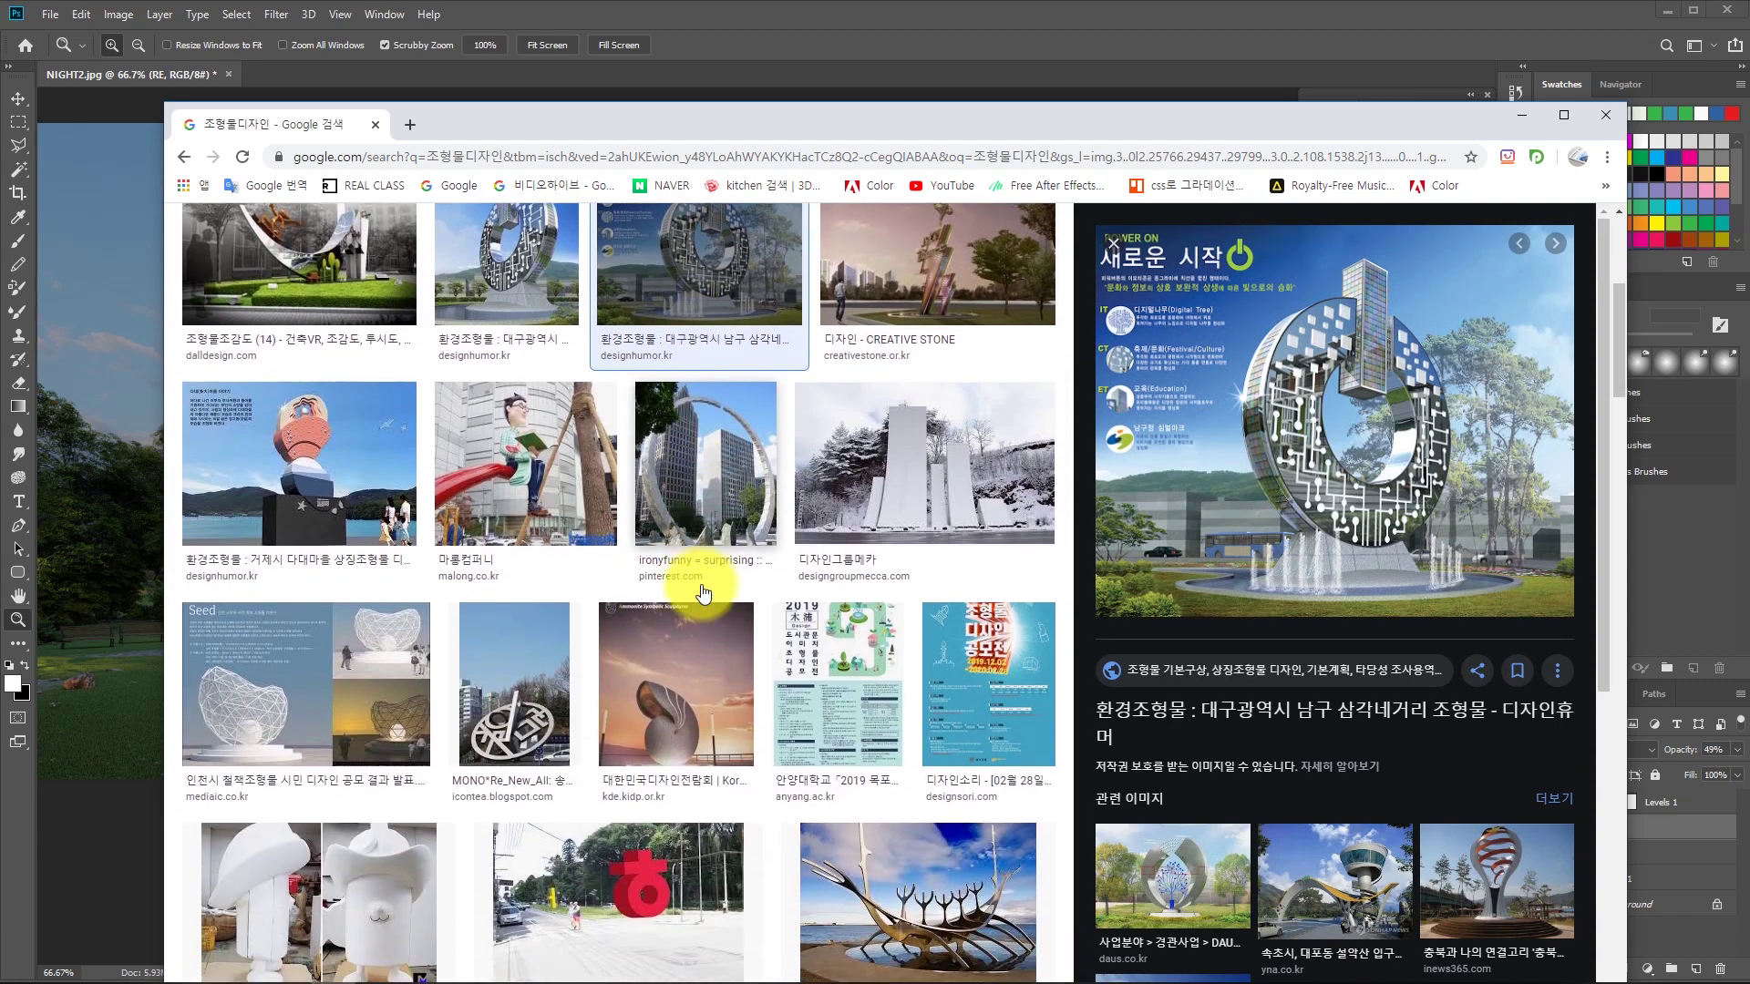
pyautogui.scroll(5, 697, 587)
pyautogui.click(459, 493)
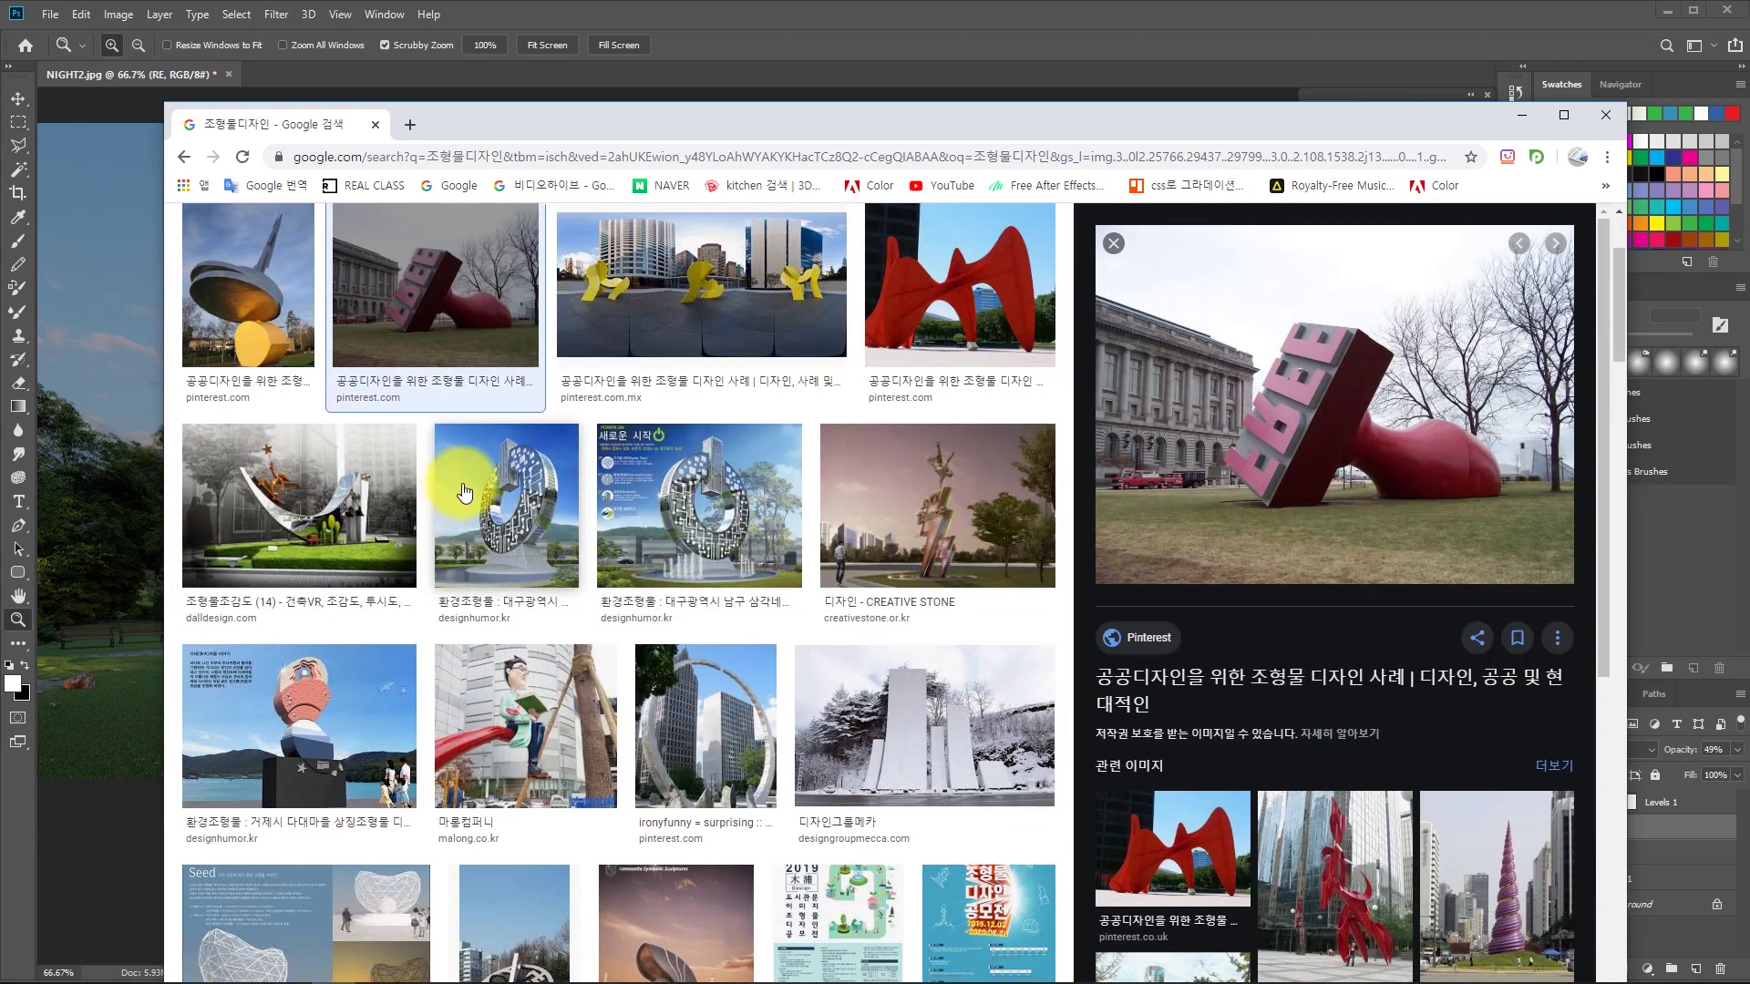
# Preview the Ammonite Symbolic Sculptures image from 대한민국디자인전람회 and the ironyFunny ship-shaped metal sculpture further down the results.
pyautogui.scroll(-5, 638, 501)
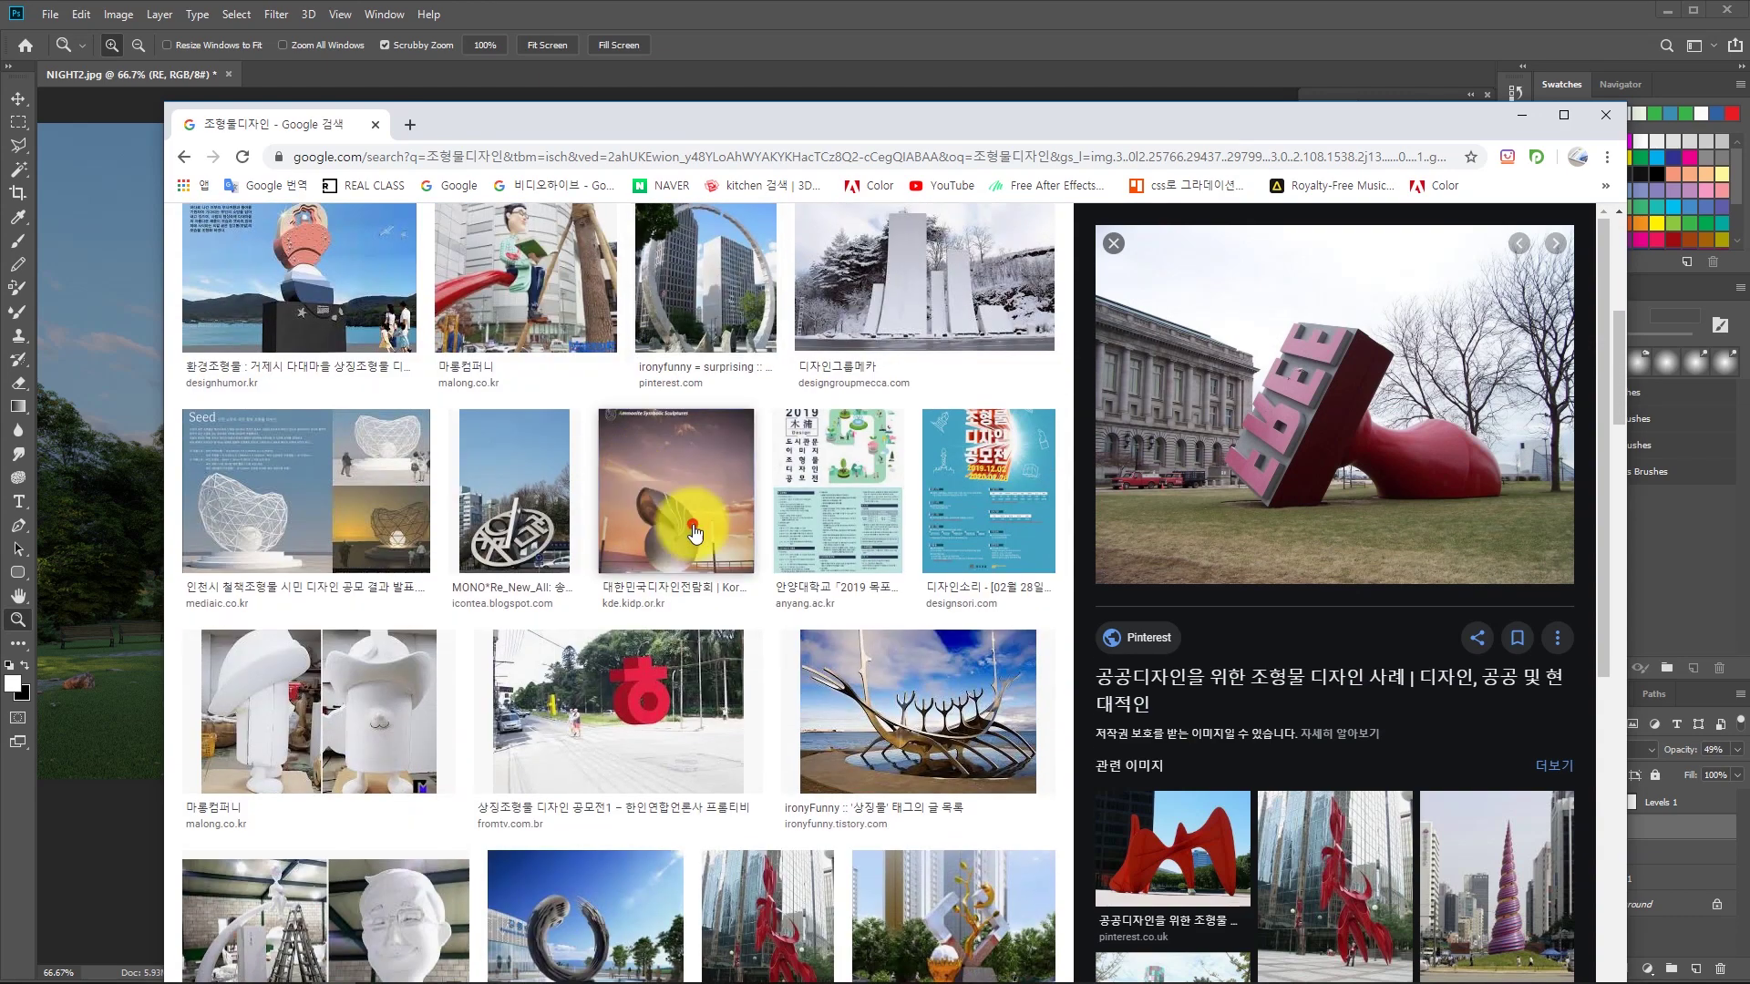
pyautogui.click(694, 533)
pyautogui.click(1296, 818)
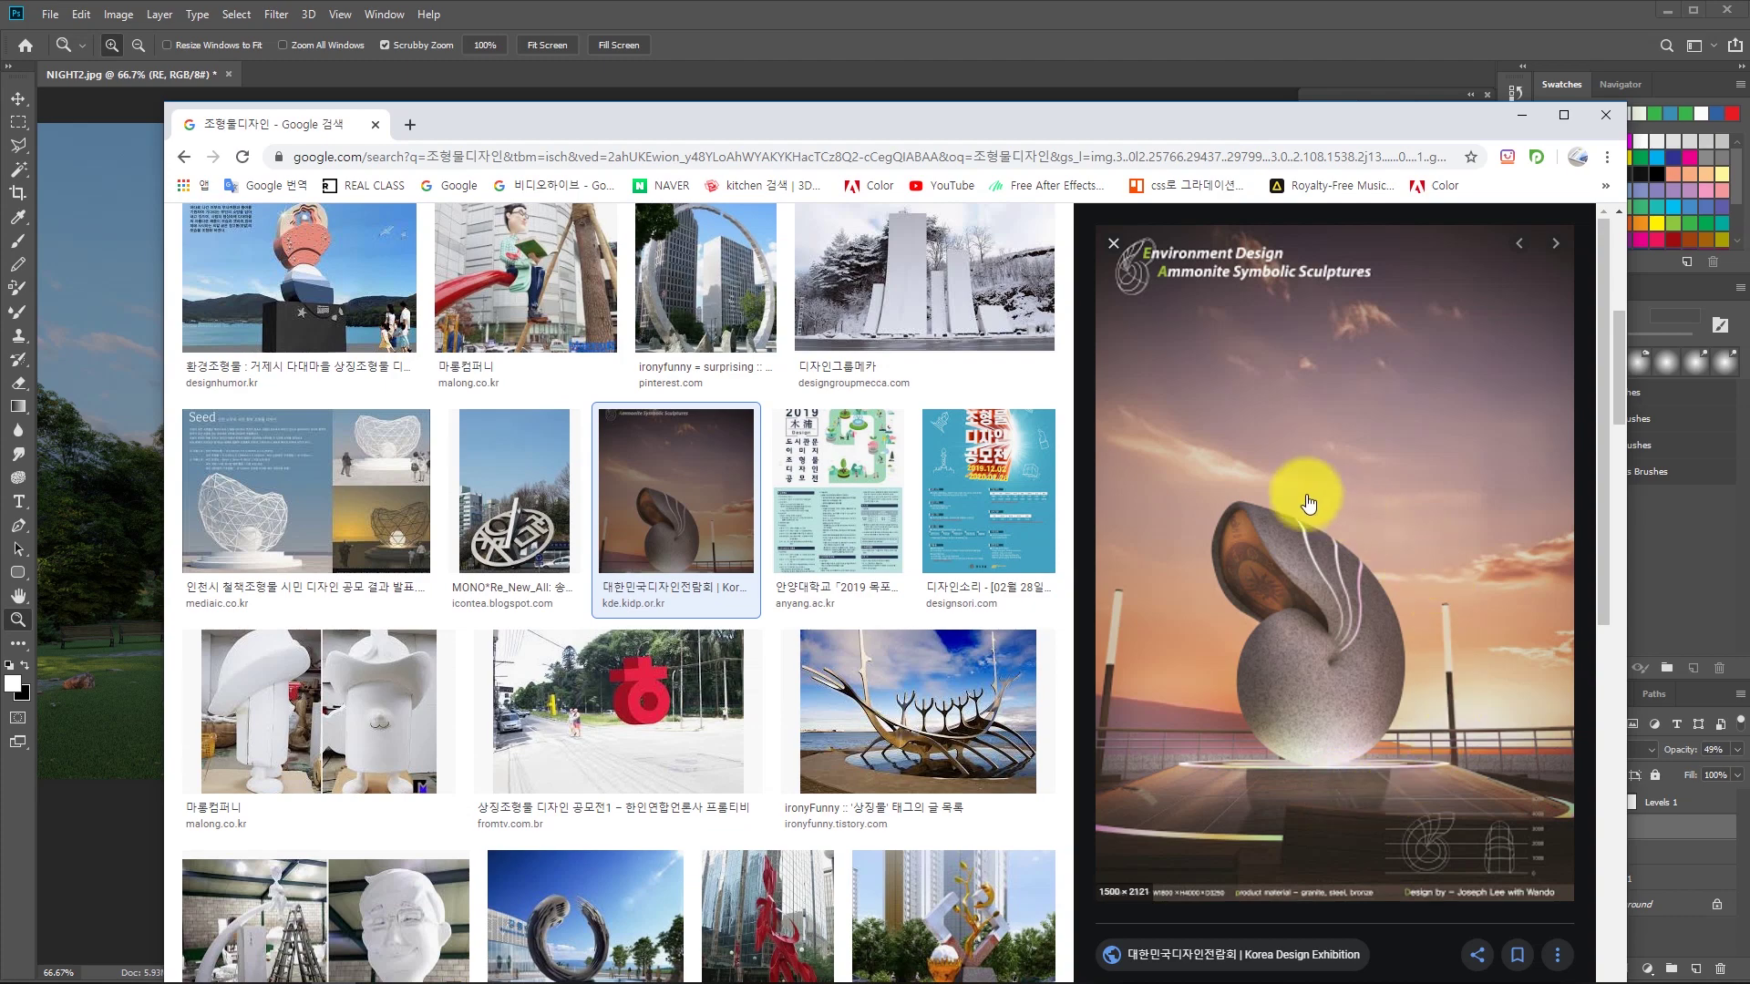
pyautogui.scroll(-2, 893, 558)
pyautogui.click(911, 551)
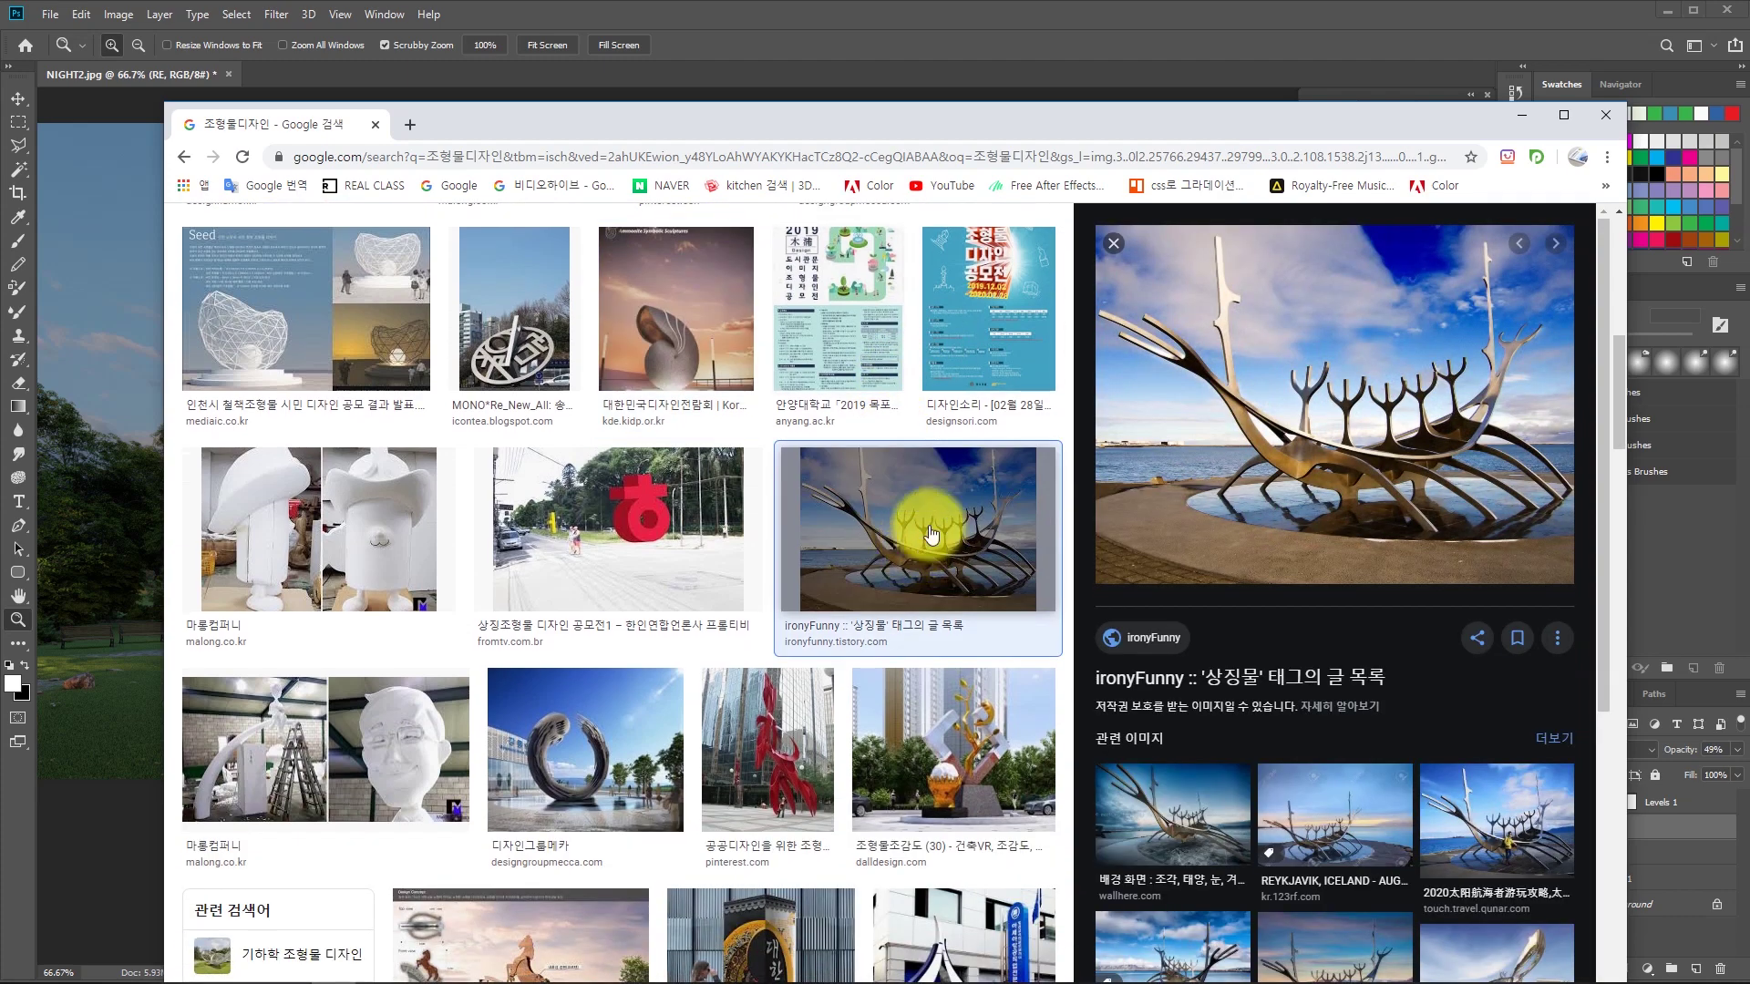
# Browse the sculpture design image results, previewing the ring-shaped sculpture and the gold and white sculpture as references.
pyautogui.click(617, 757)
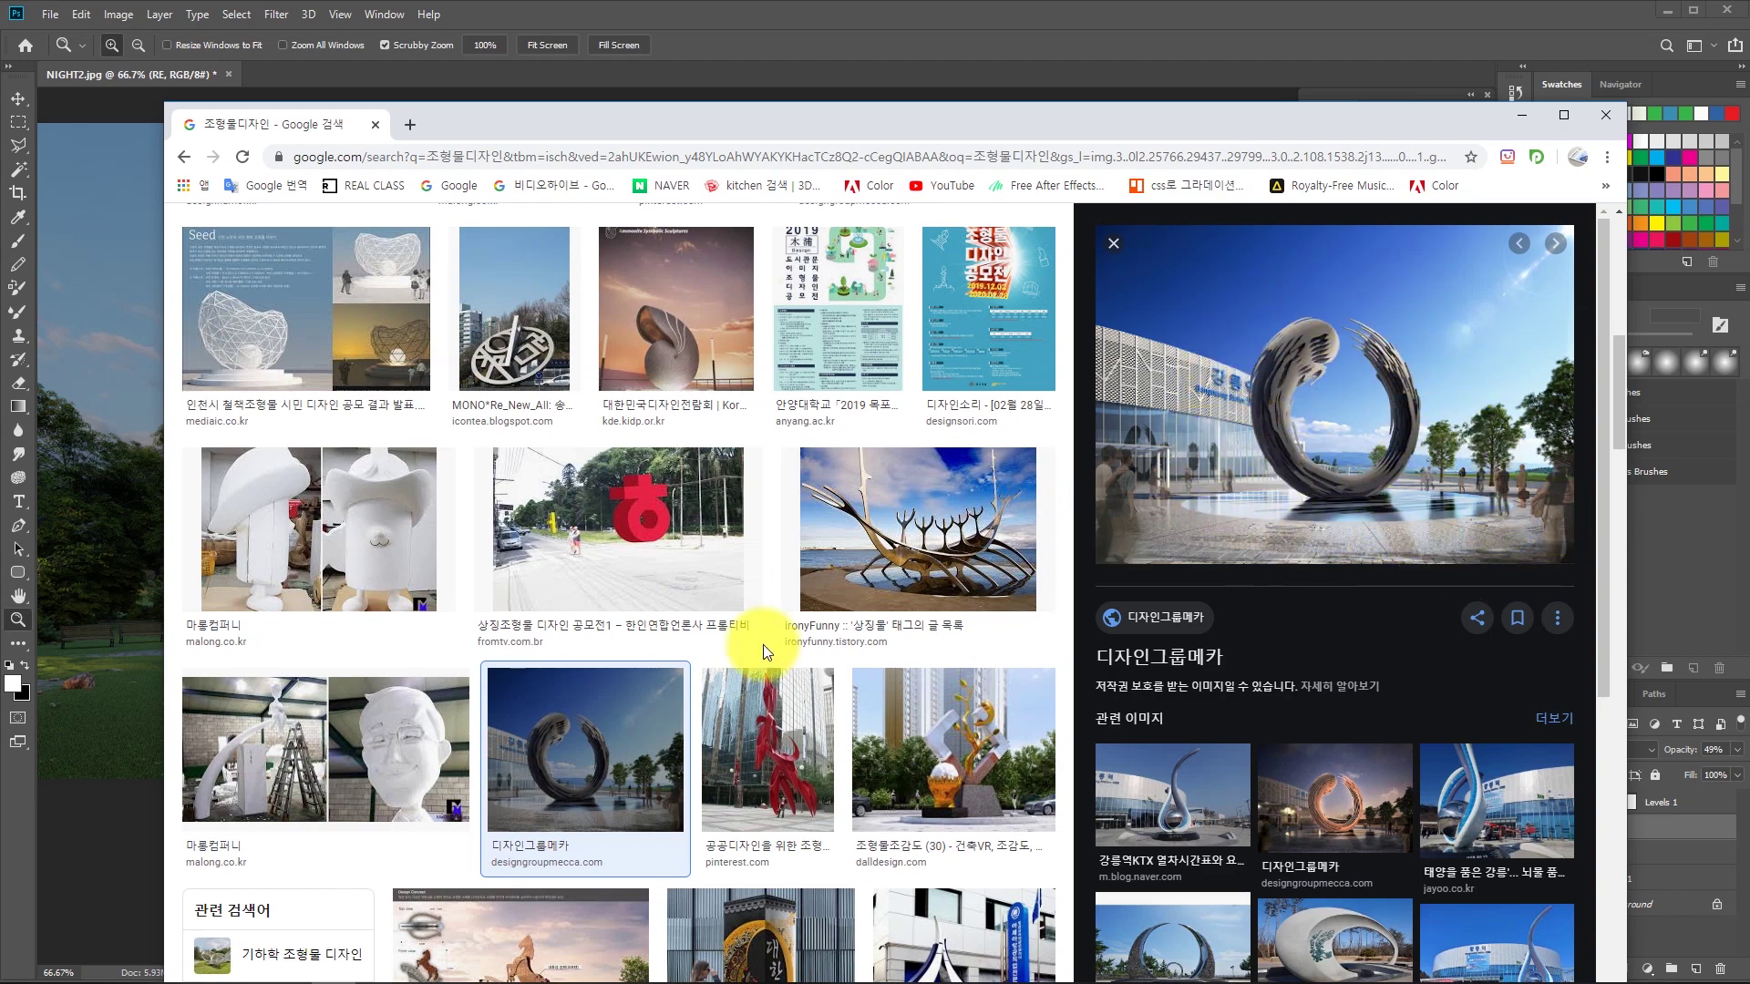
pyautogui.scroll(-3, 937, 604)
pyautogui.click(977, 513)
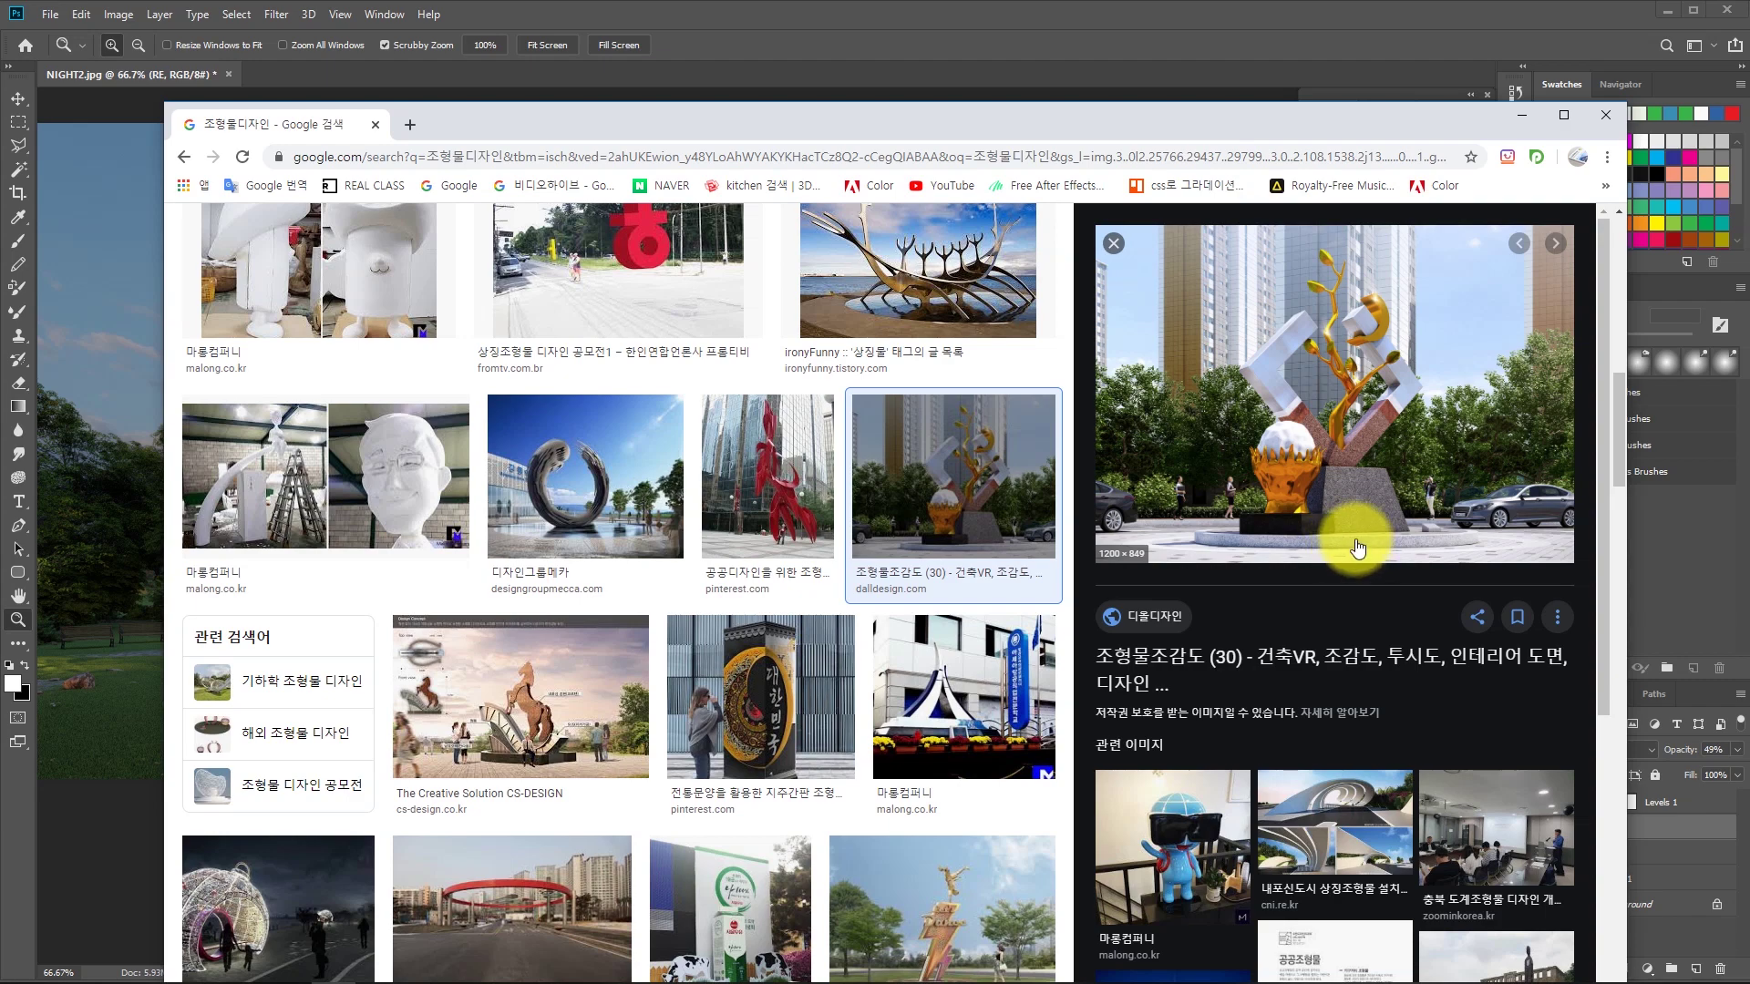
pyautogui.scroll(-4, 872, 596)
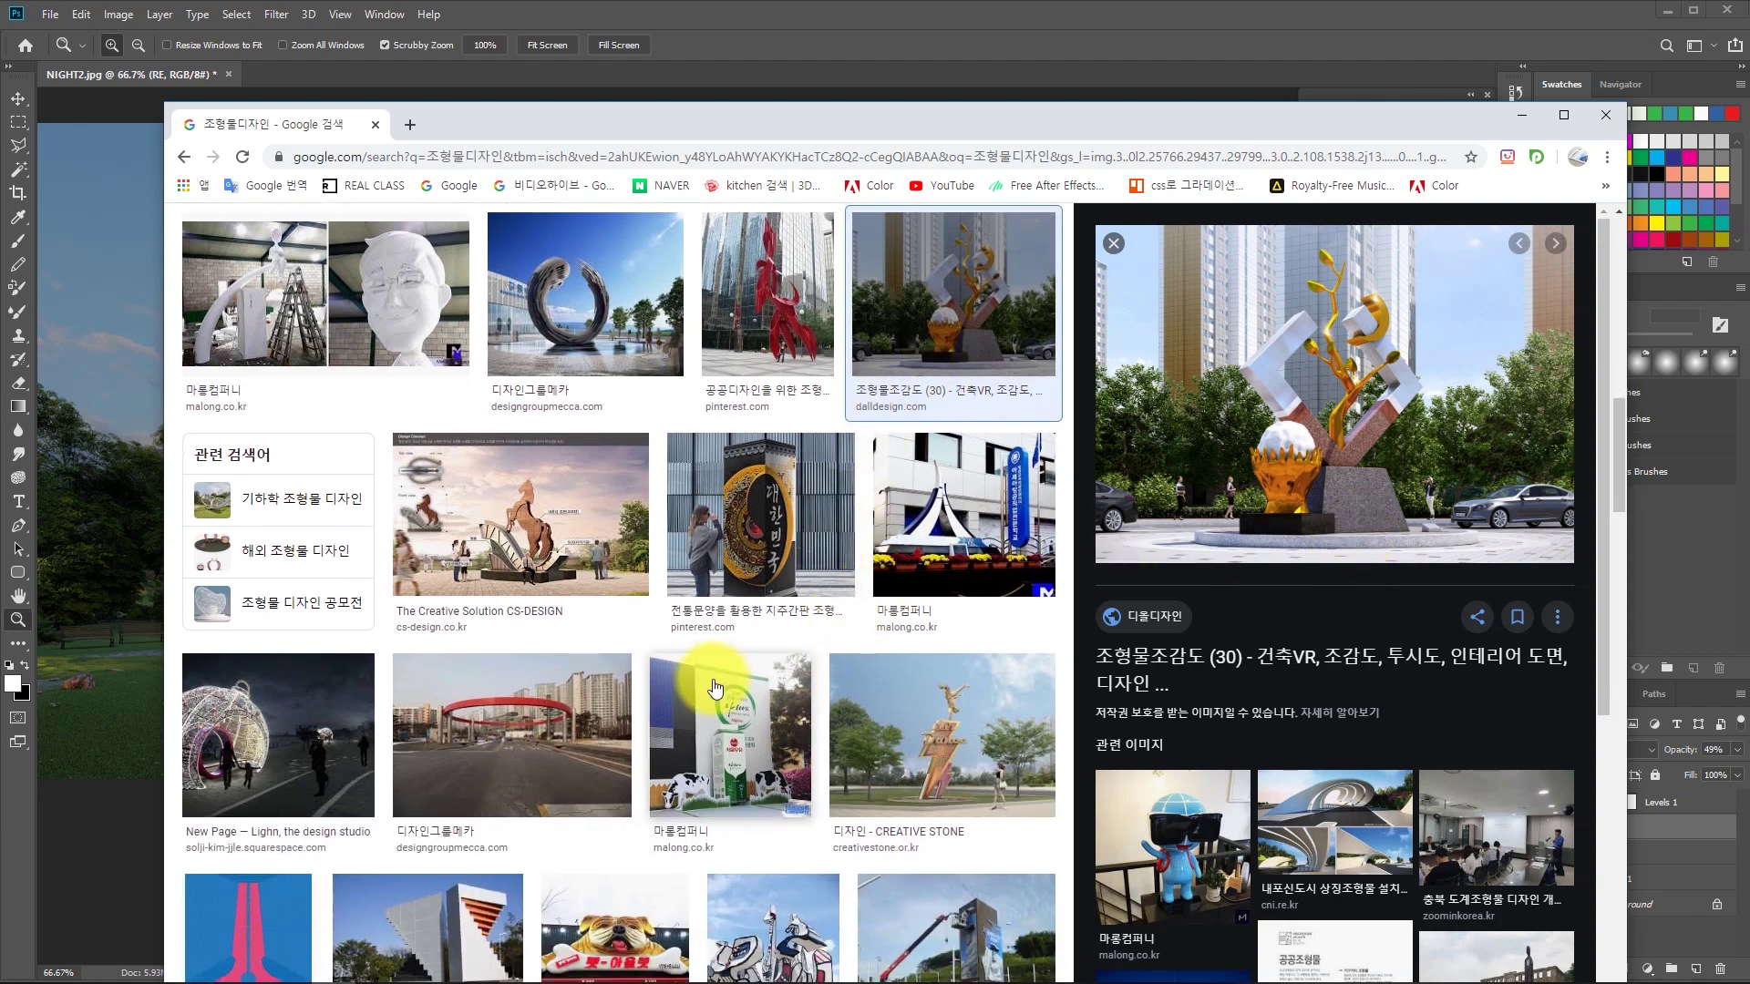
pyautogui.scroll(-4, 713, 678)
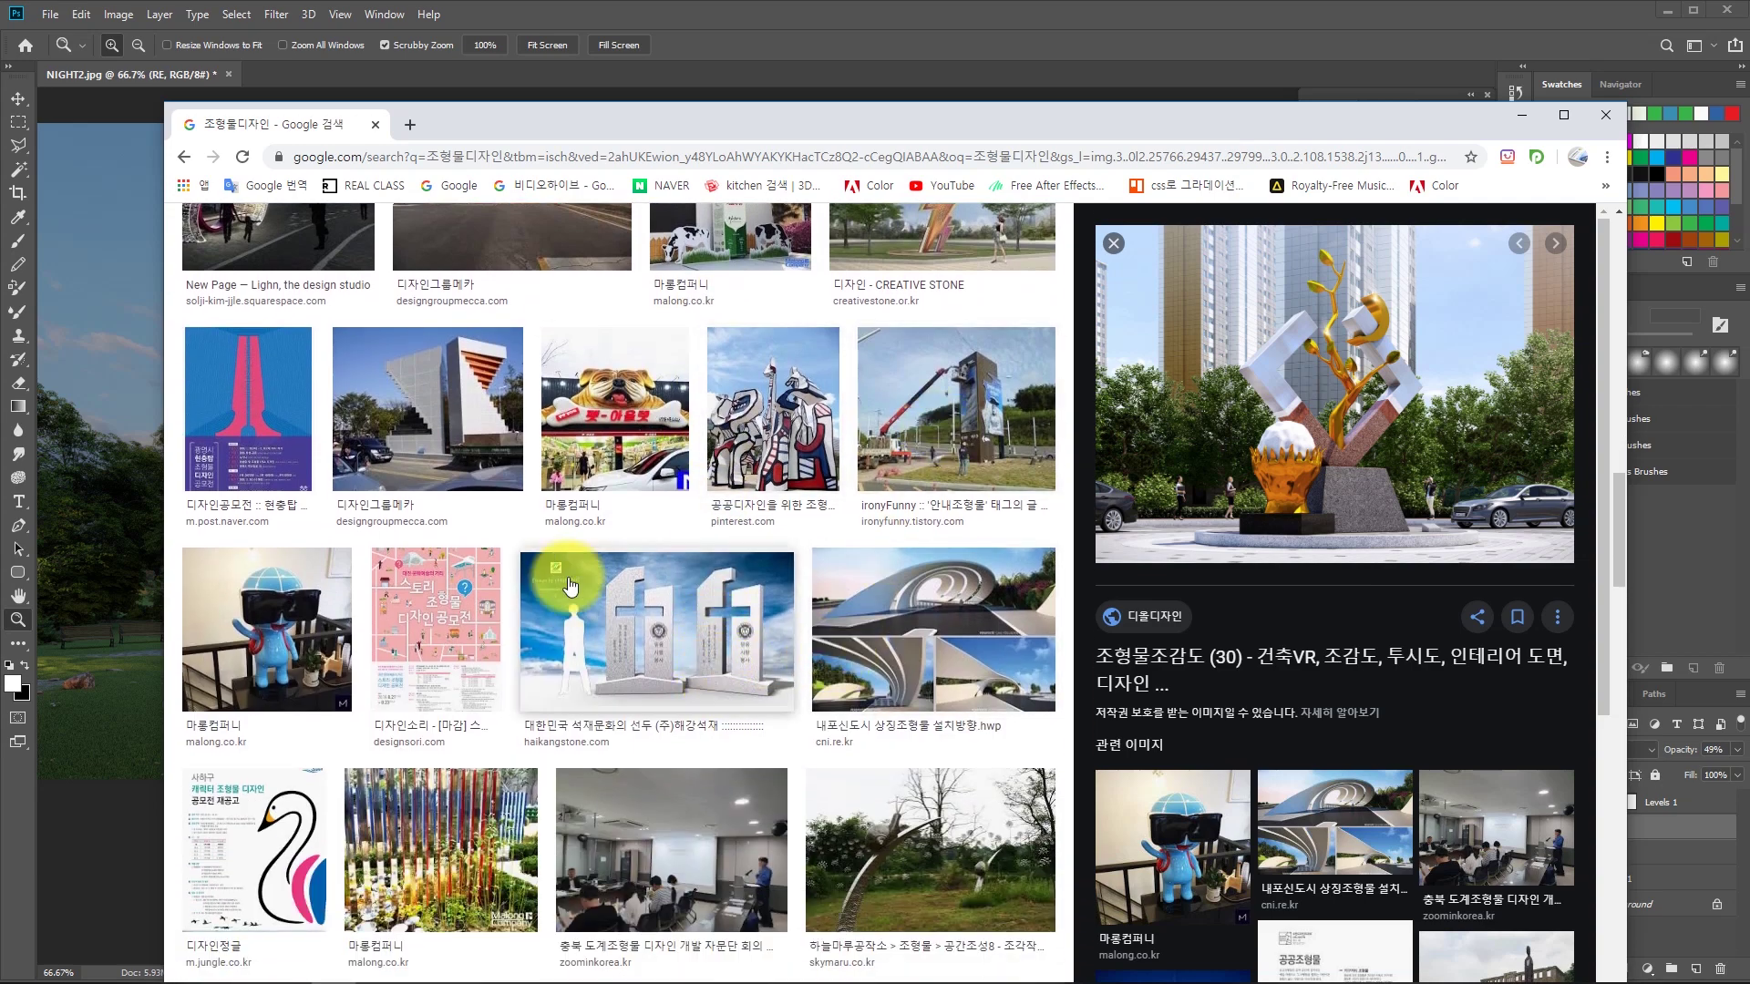
pyautogui.scroll(-5, 569, 588)
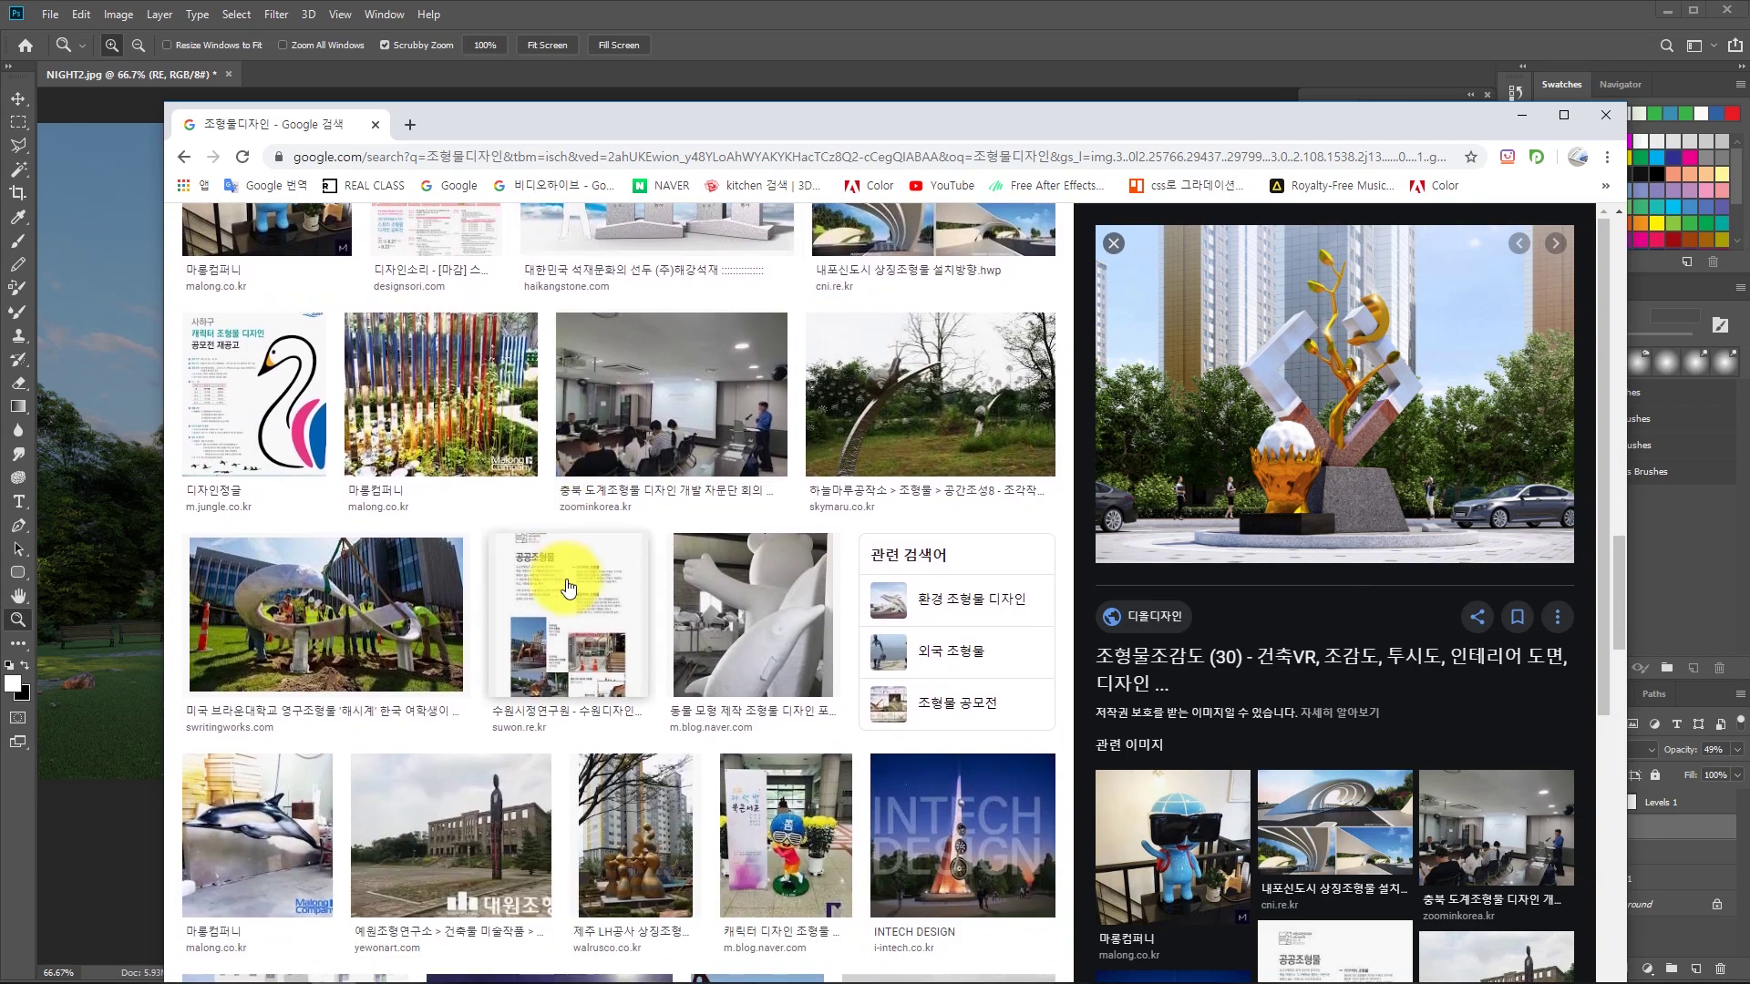
# Switch back to Photoshop and examine the sculpture's reflection in the round pool up close and in the full composition.
pyautogui.click(89, 441)
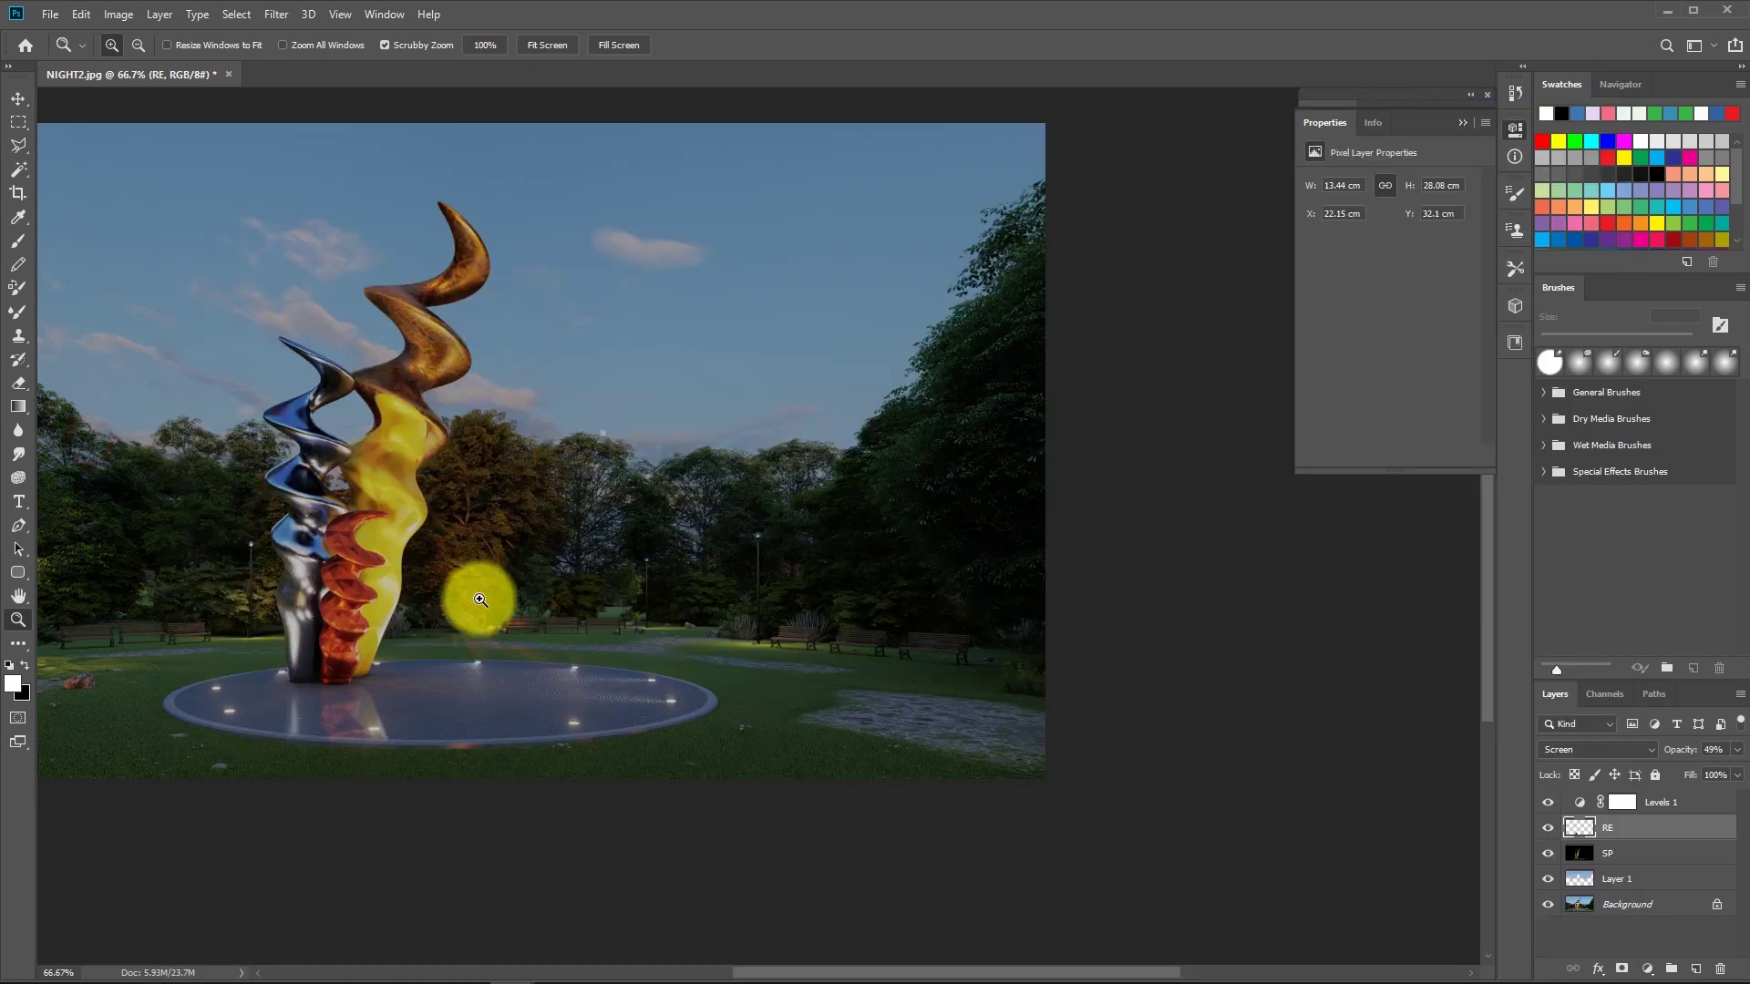
pyautogui.moveTo(402, 774); pyautogui.dragTo(299, 748)
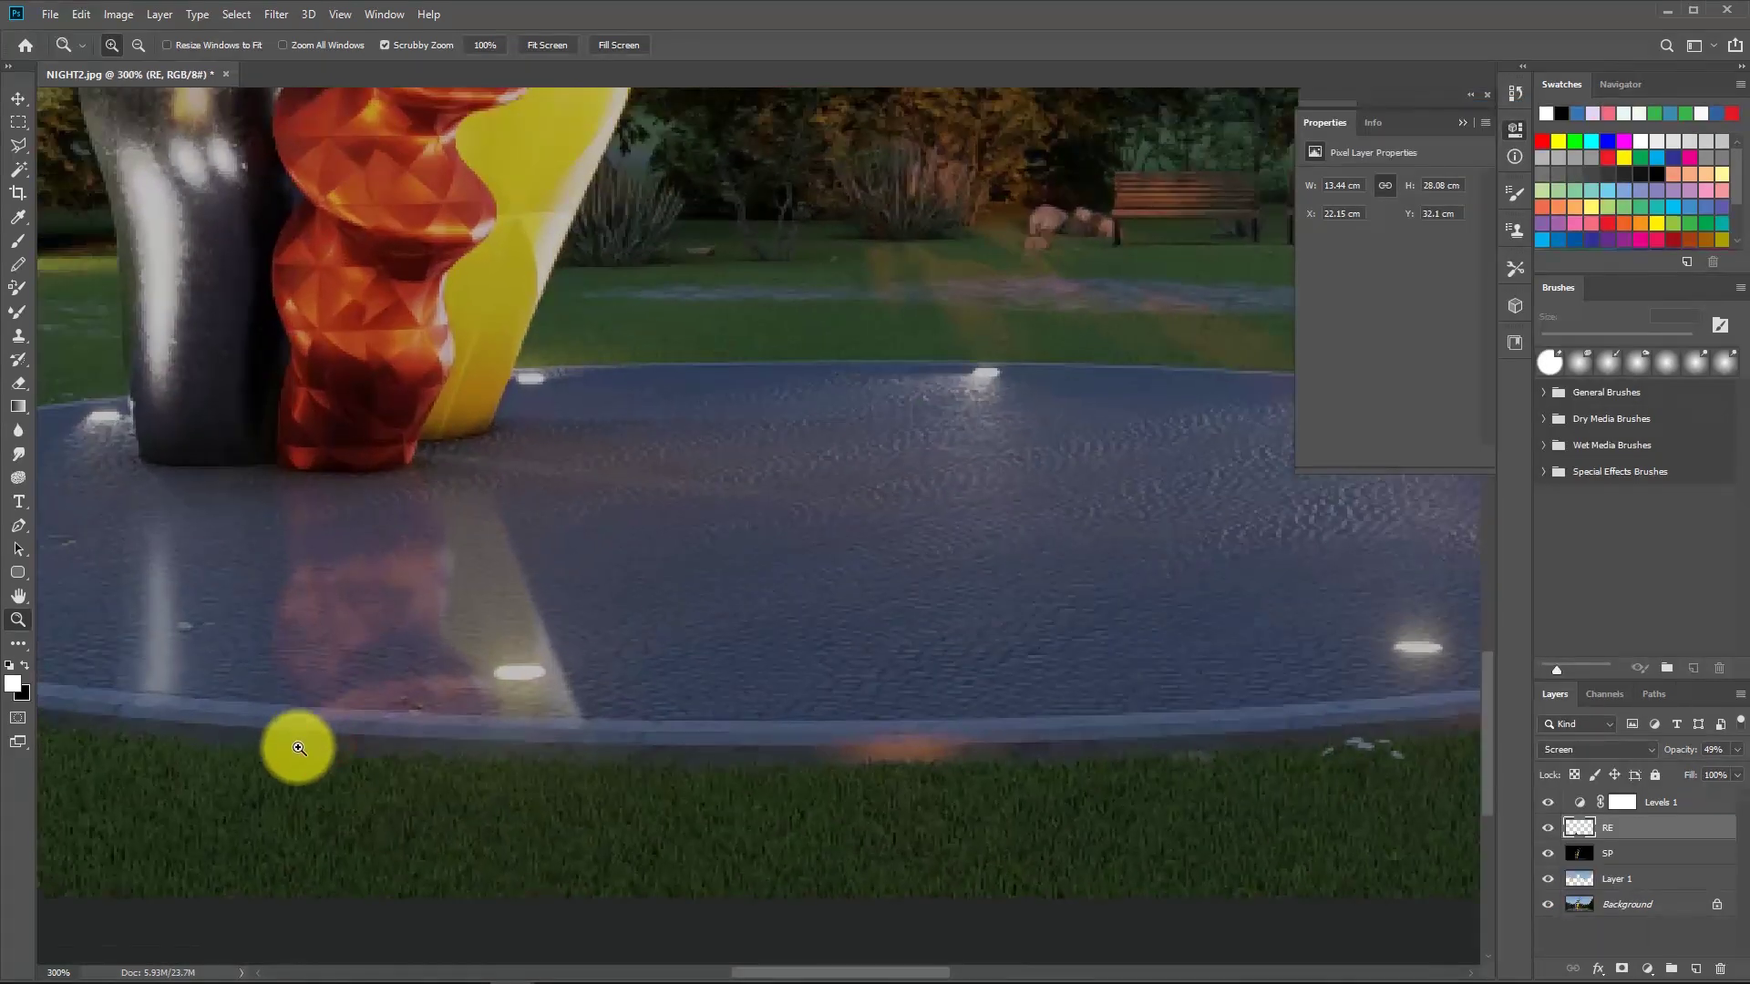
pyautogui.keyDown('alt'); pyautogui.click(891, 758); pyautogui.keyUp('alt')
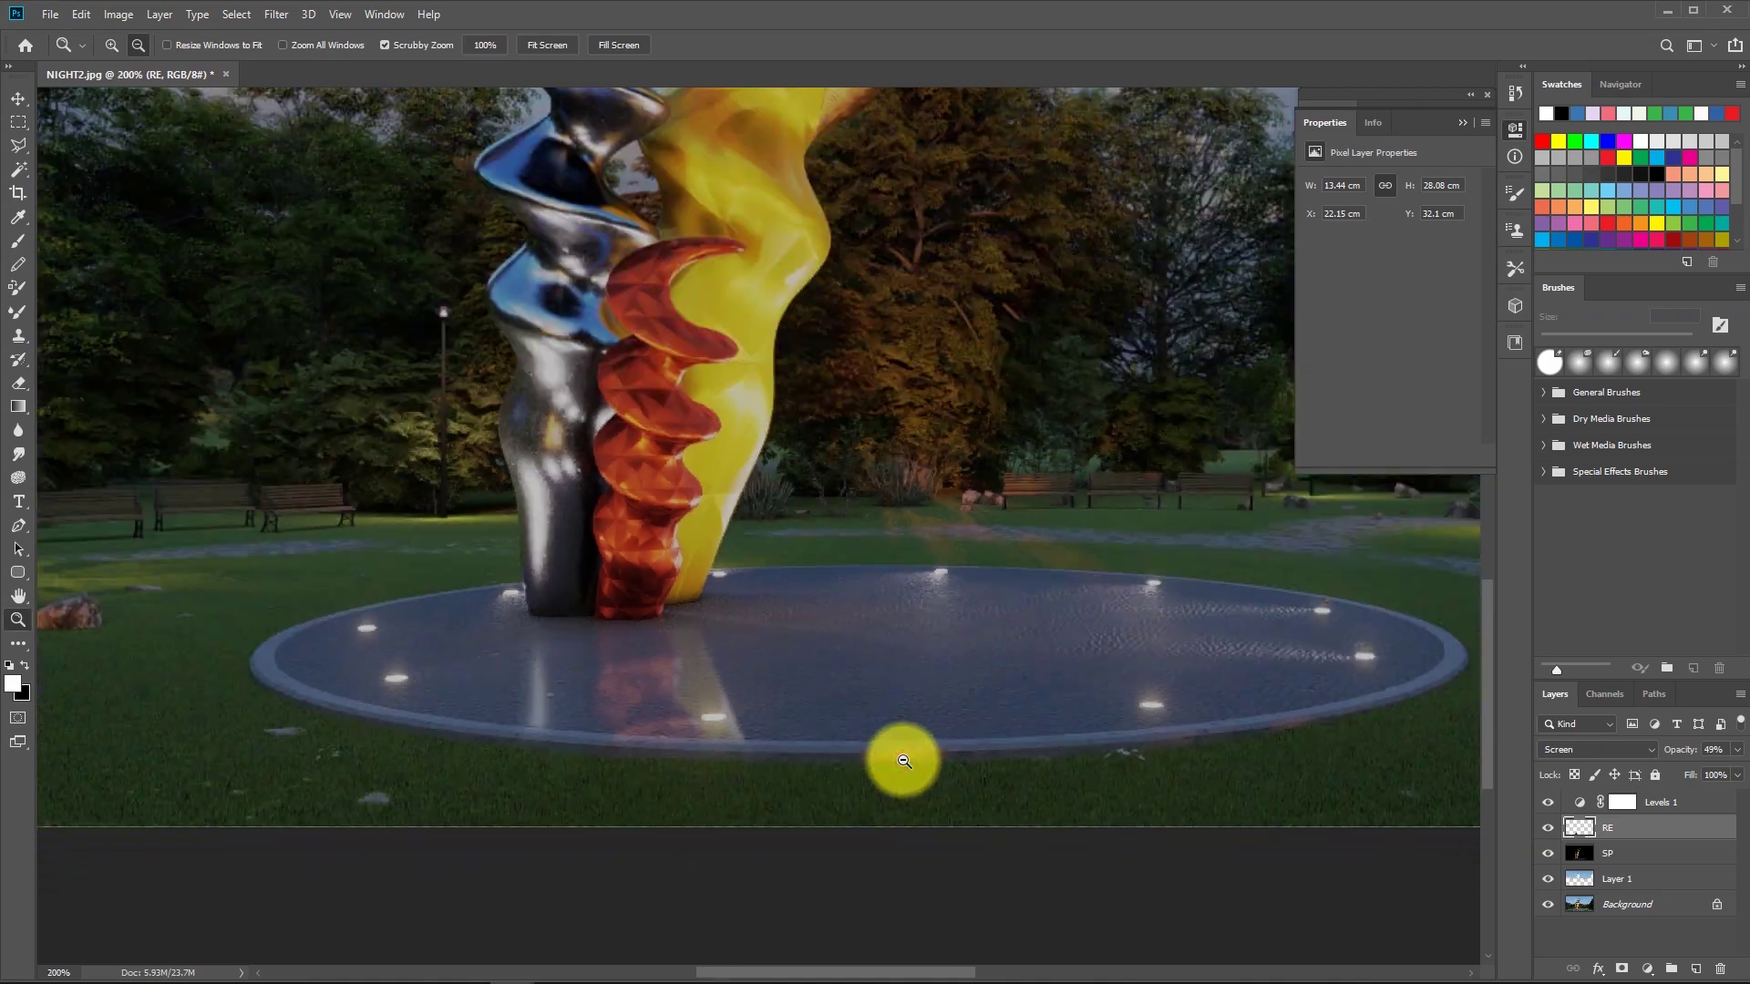
pyautogui.keyDown('alt'); pyautogui.click(613, 176); pyautogui.keyUp('alt')
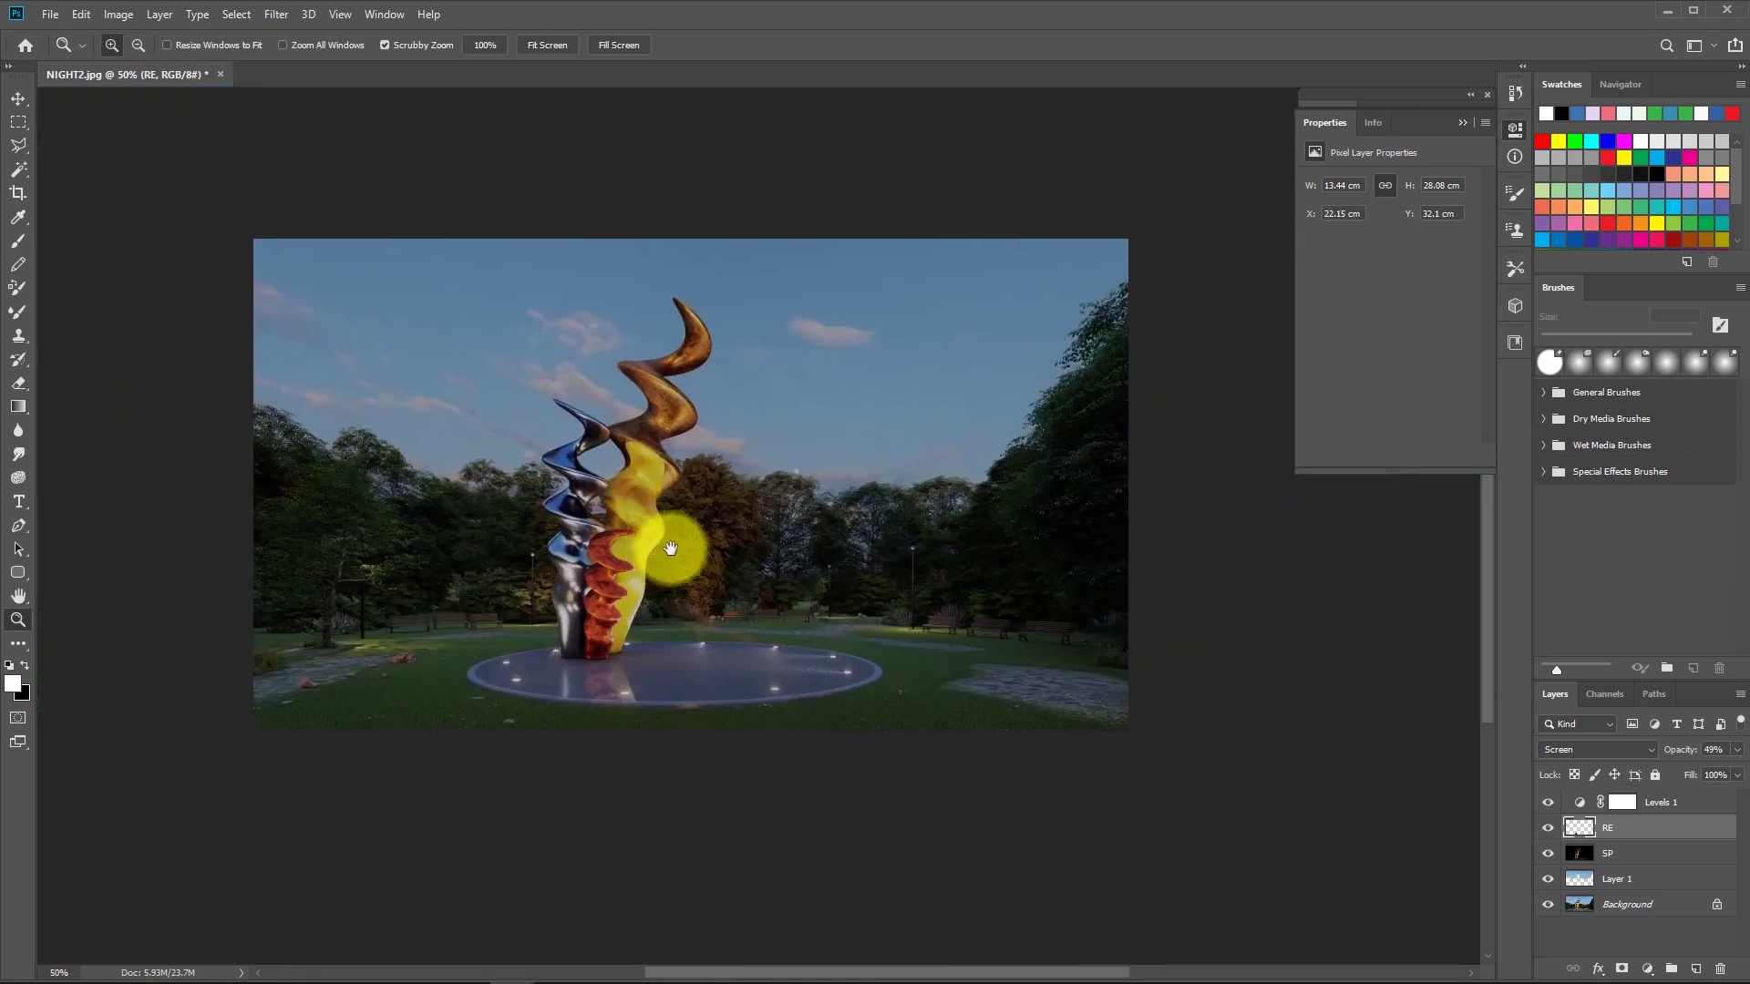
# Open the sunset sky image 5a37479fcedfa0db5816f248038d4d71.jpg from the 소스이미지 folder and float it in its own window over NIGHT2.jpg.
pyautogui.hotkey('ctrl', 'o')
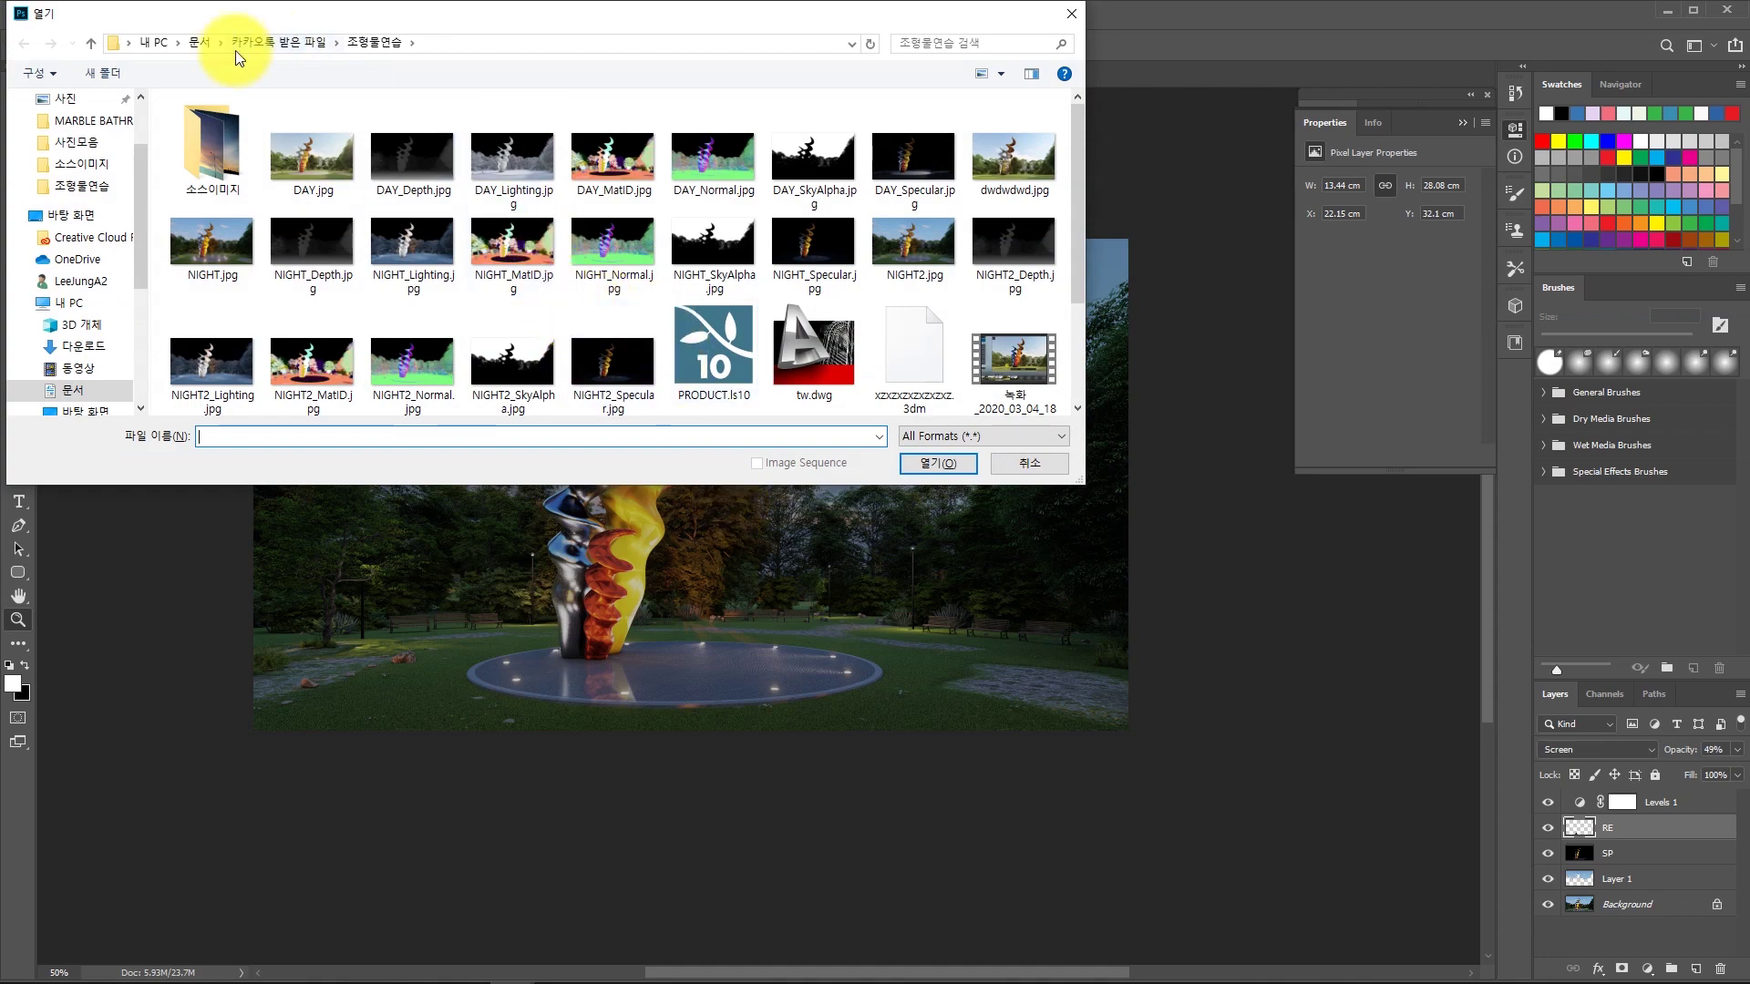
pyautogui.doubleClick(224, 133)
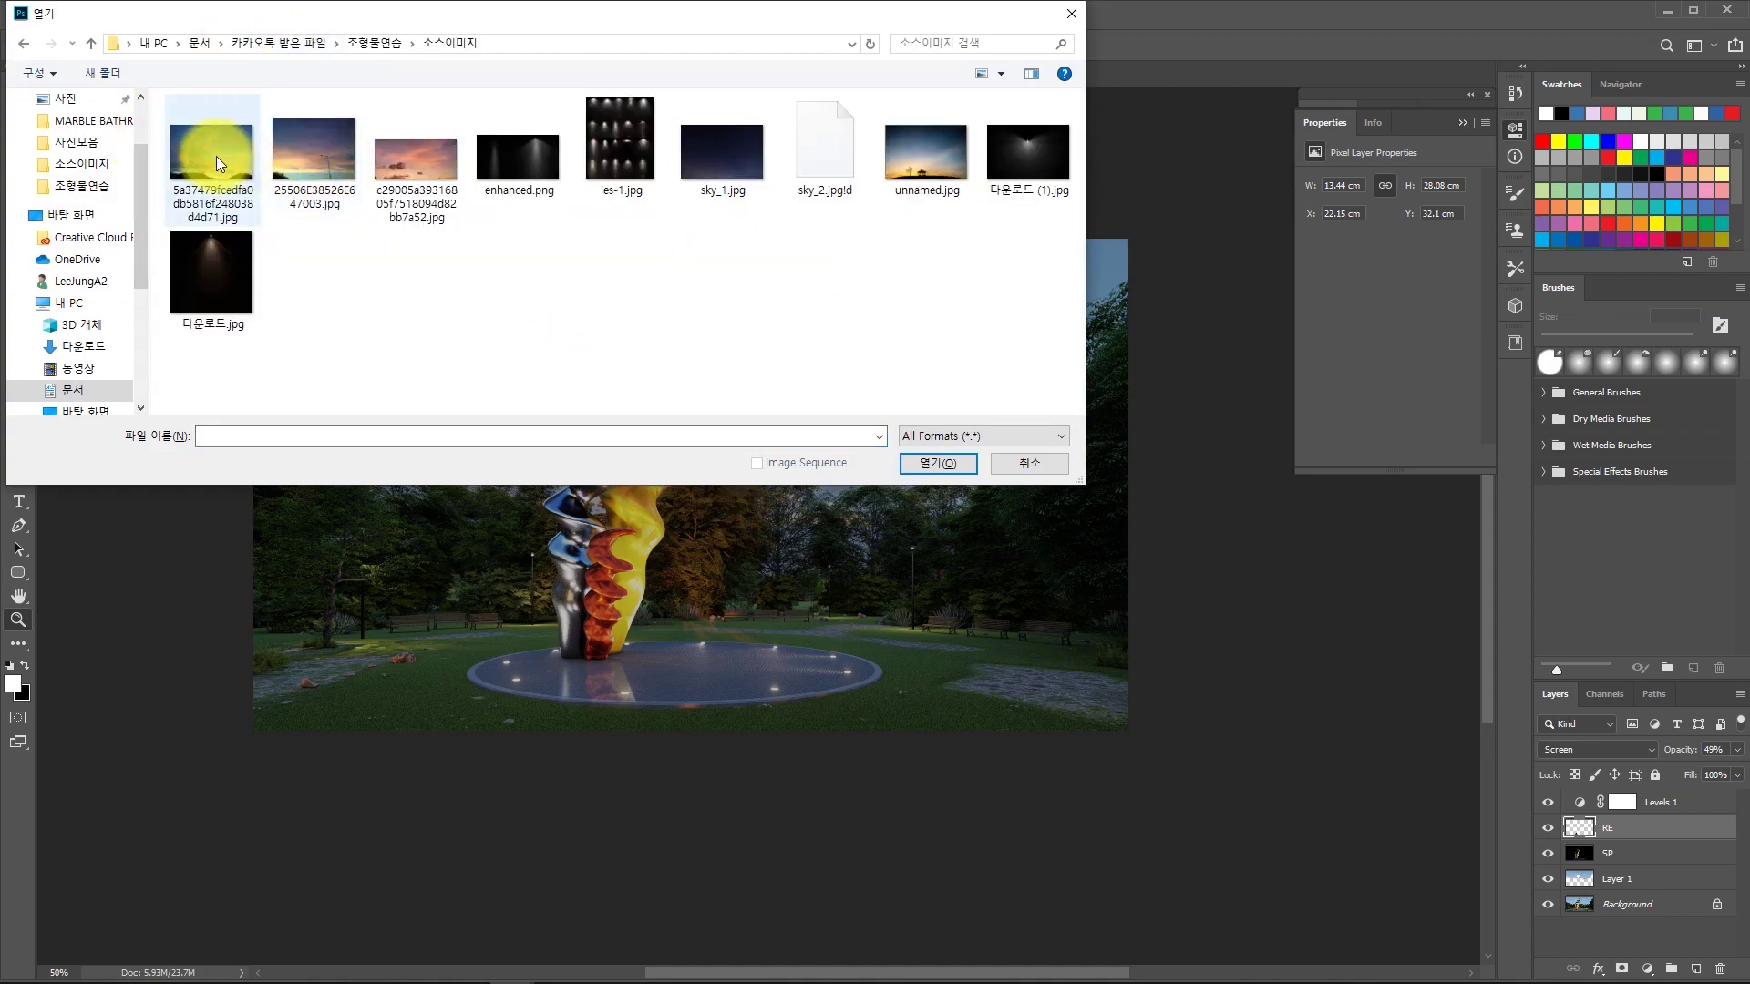
pyautogui.click(939, 462)
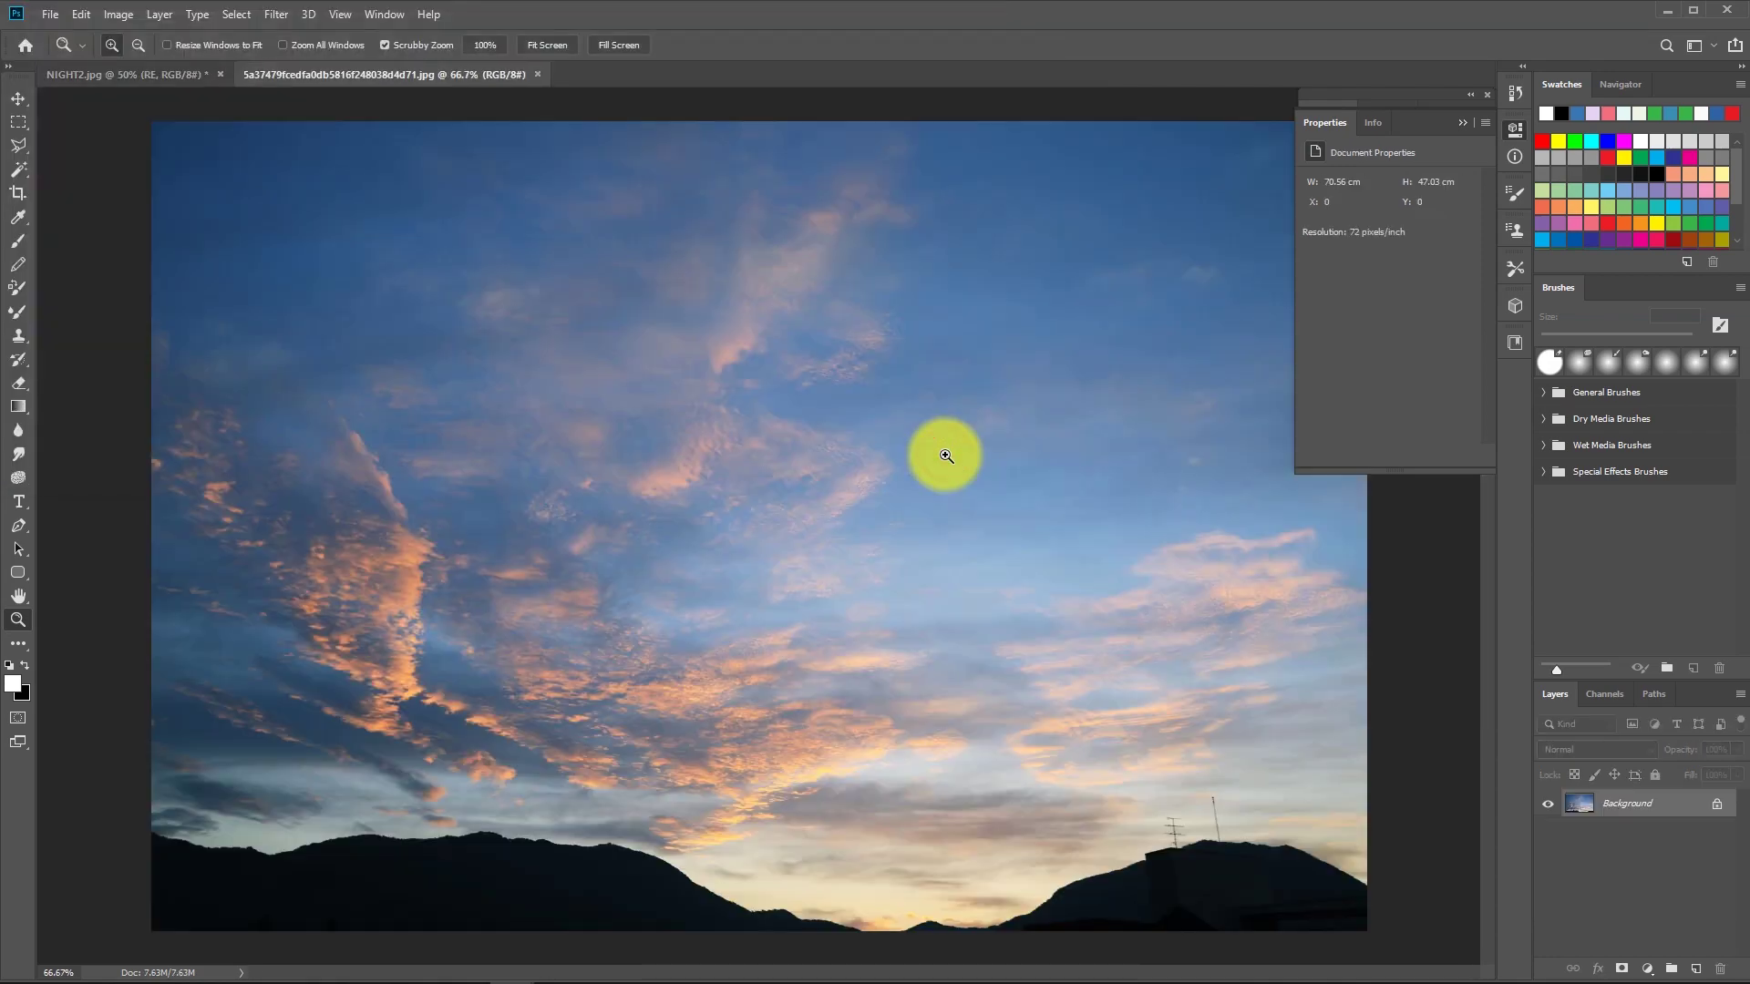
pyautogui.moveTo(498, 74); pyautogui.dragTo(395, 676)
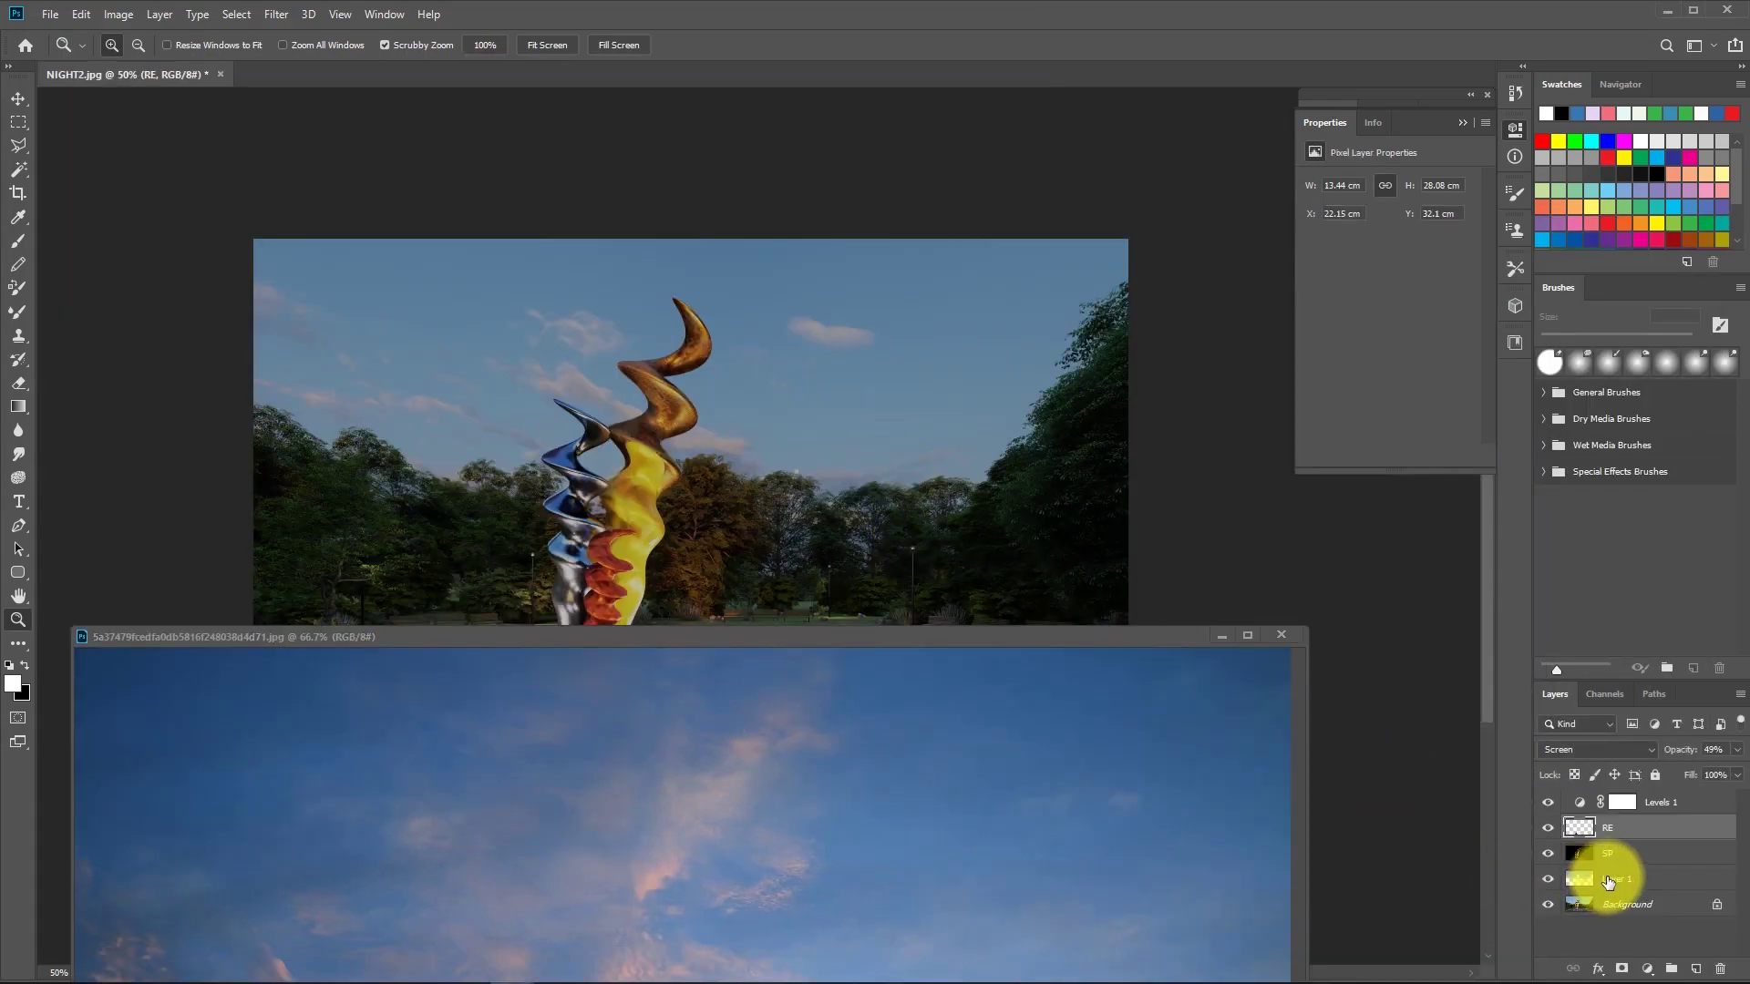
# Rename Layer 1 as sky and copy the sunset image into NIGHT2.jpg as a layer directly above it.
pyautogui.click(1609, 881)
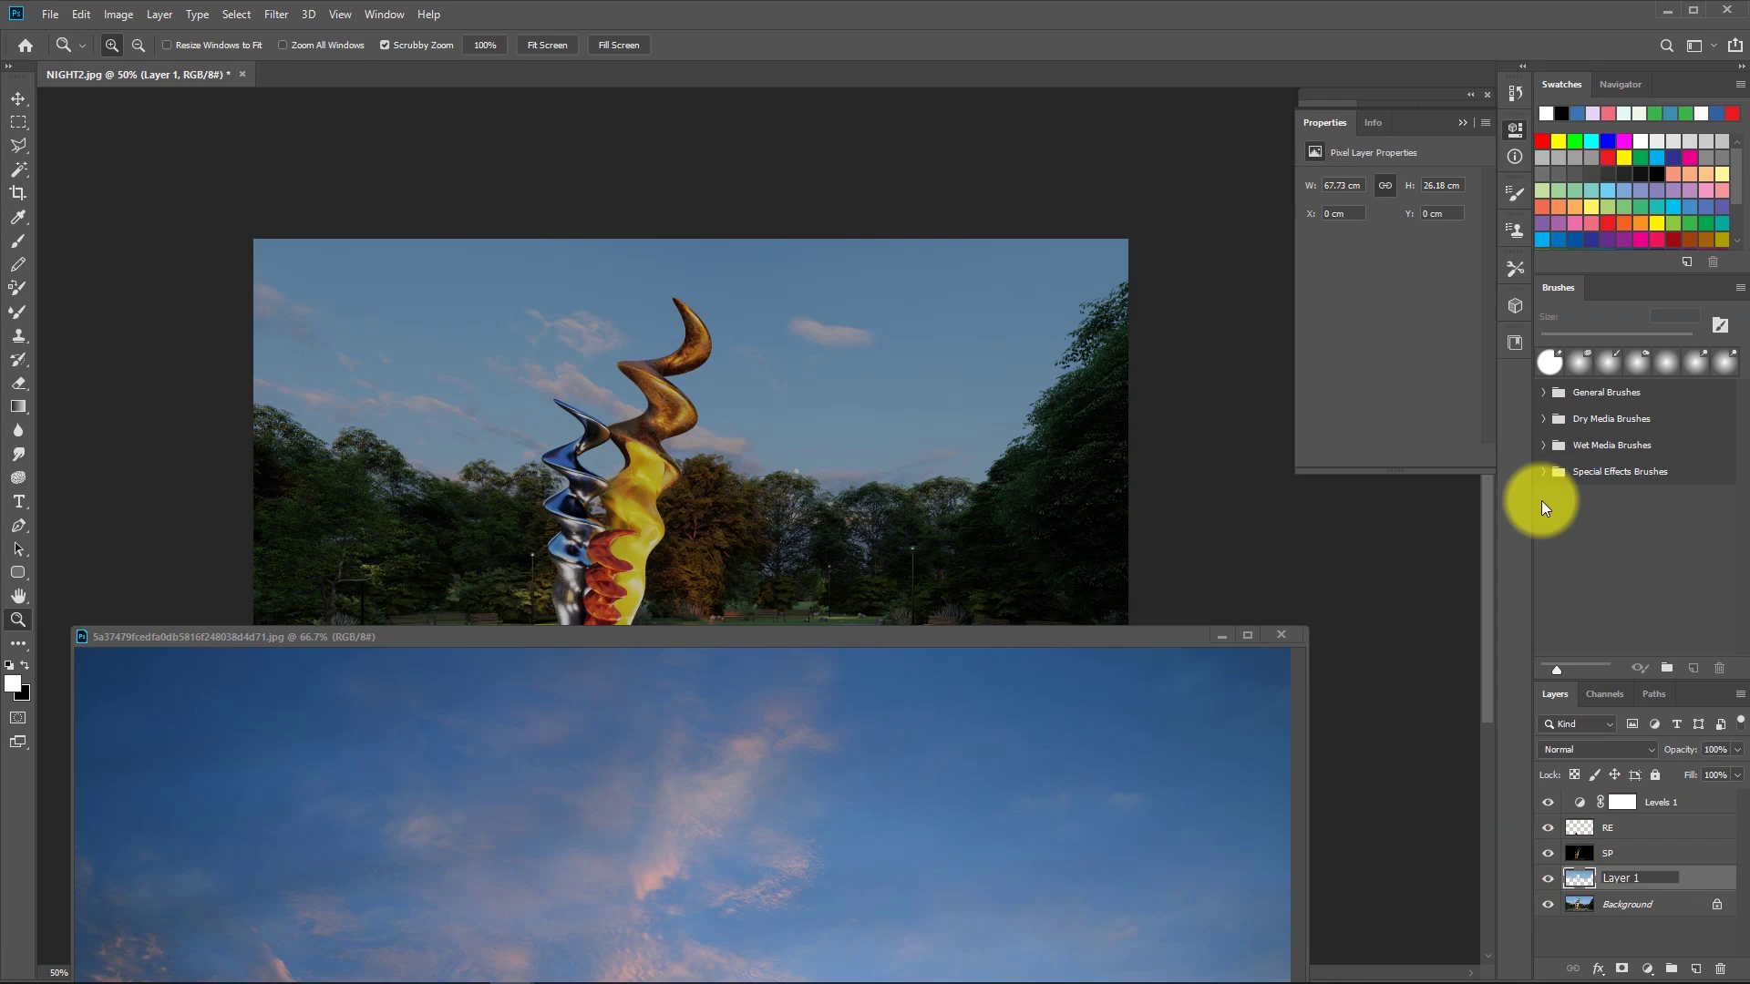
pyautogui.doubleClick(1645, 878)
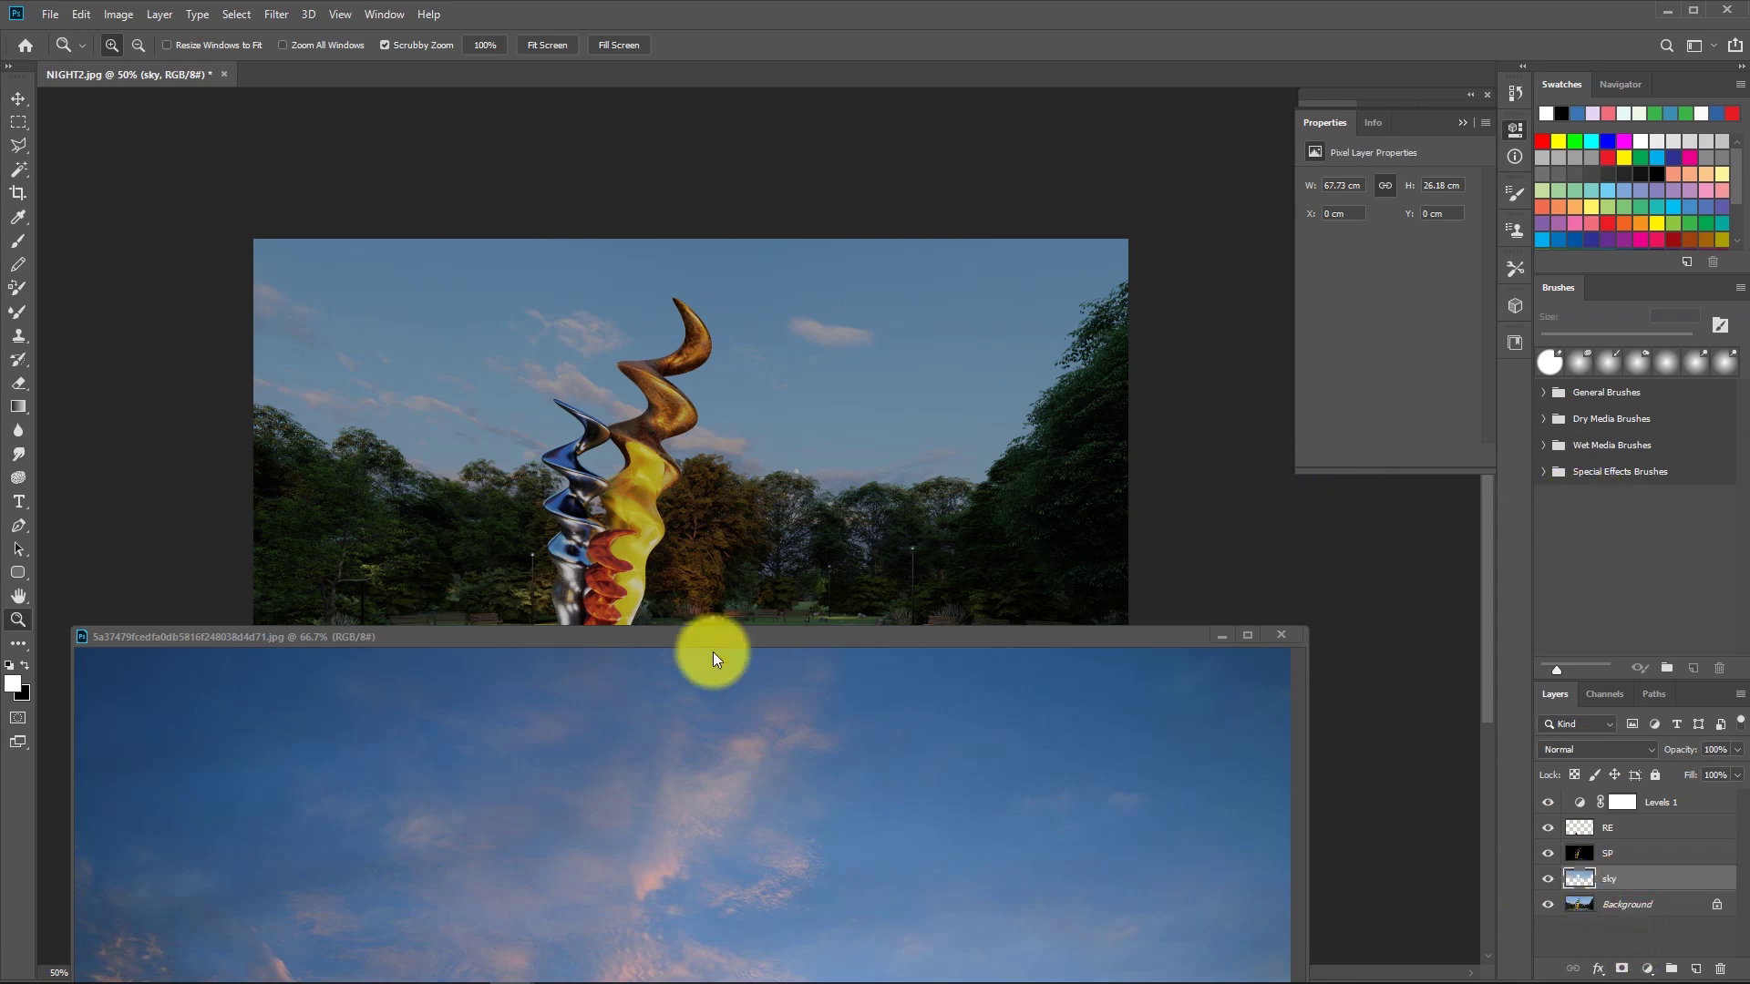
pyautogui.press('v')
pyautogui.moveTo(678, 702); pyautogui.dragTo(764, 319)
pyautogui.click(1085, 930)
pyautogui.click(1283, 589)
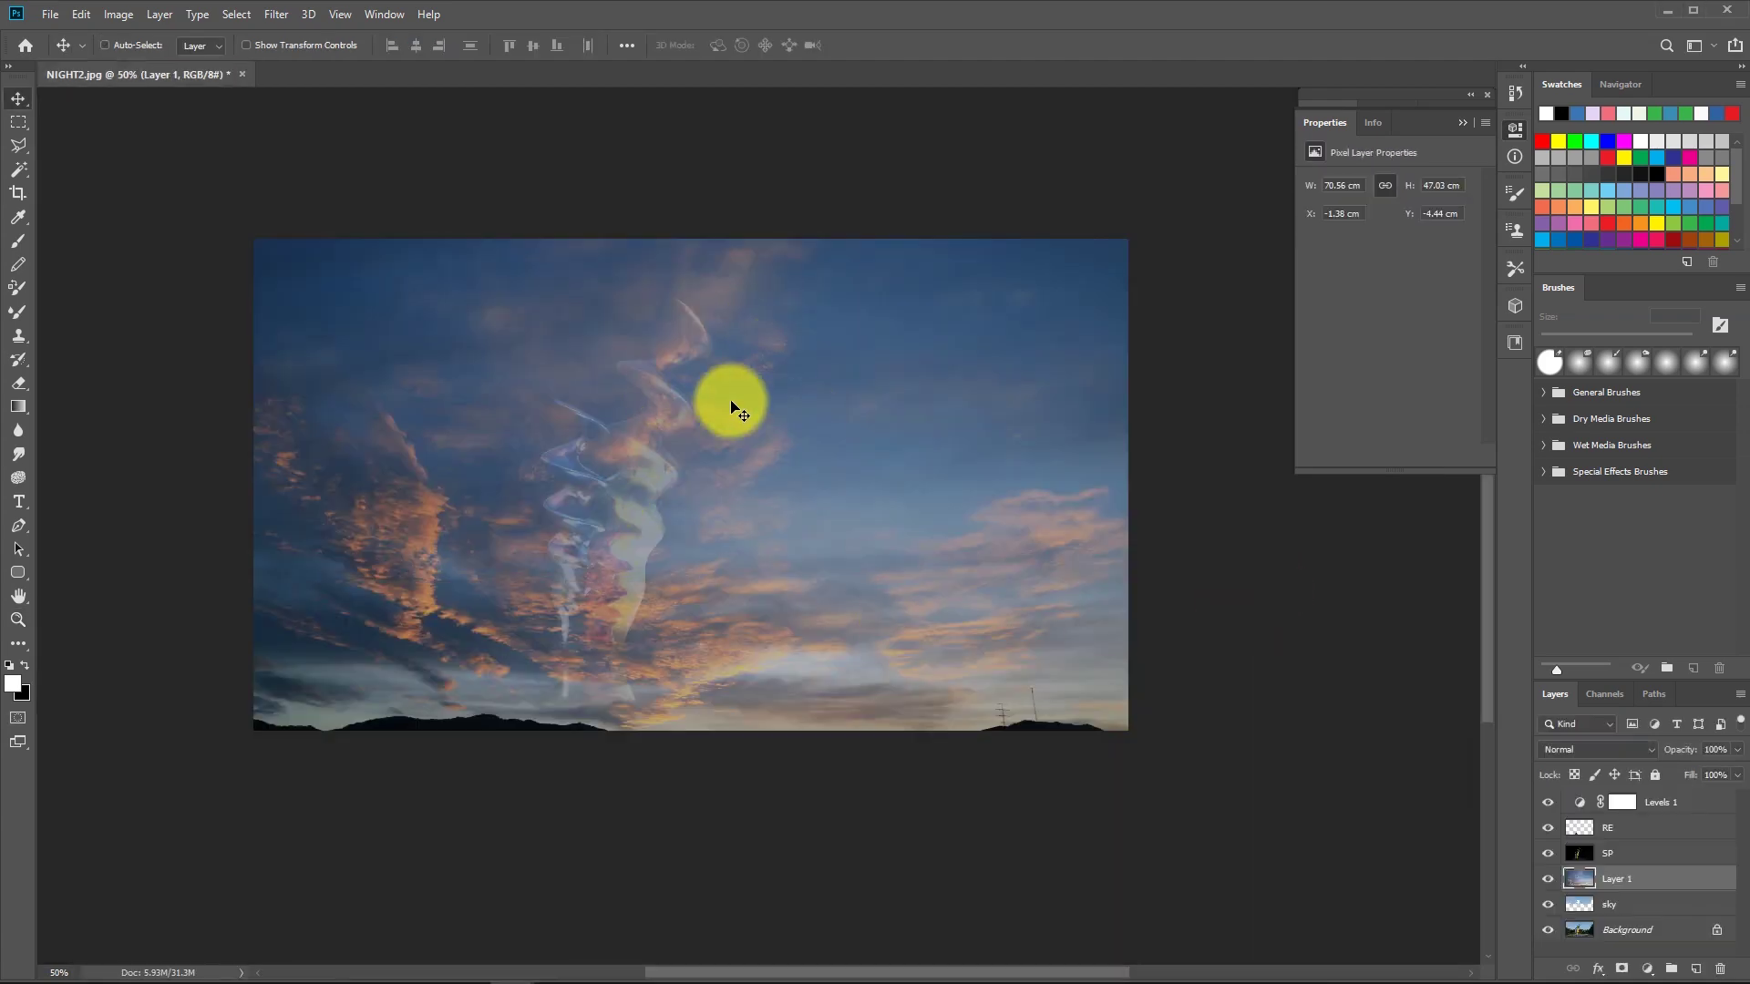
# Mask the sunset layer with the outline of the sky layer and unlink the image from its mask.
pyautogui.keyDown('ctrl'); pyautogui.click(1584, 911); pyautogui.keyUp('ctrl')
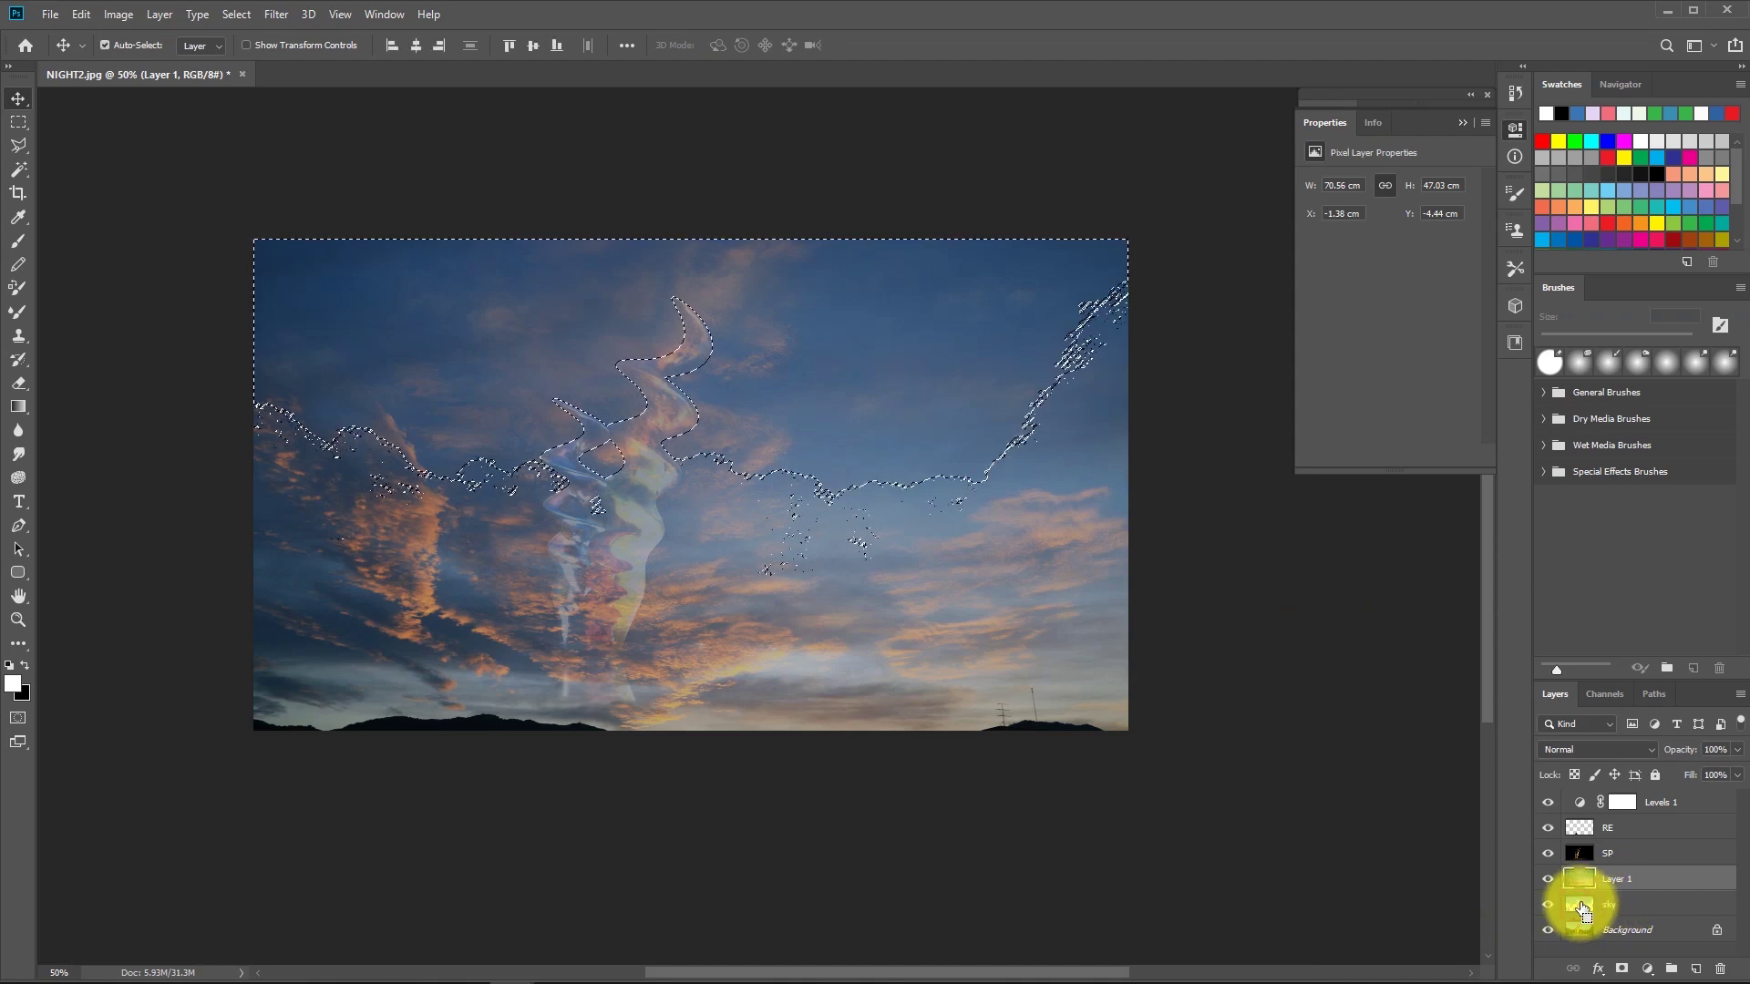
pyautogui.click(1622, 969)
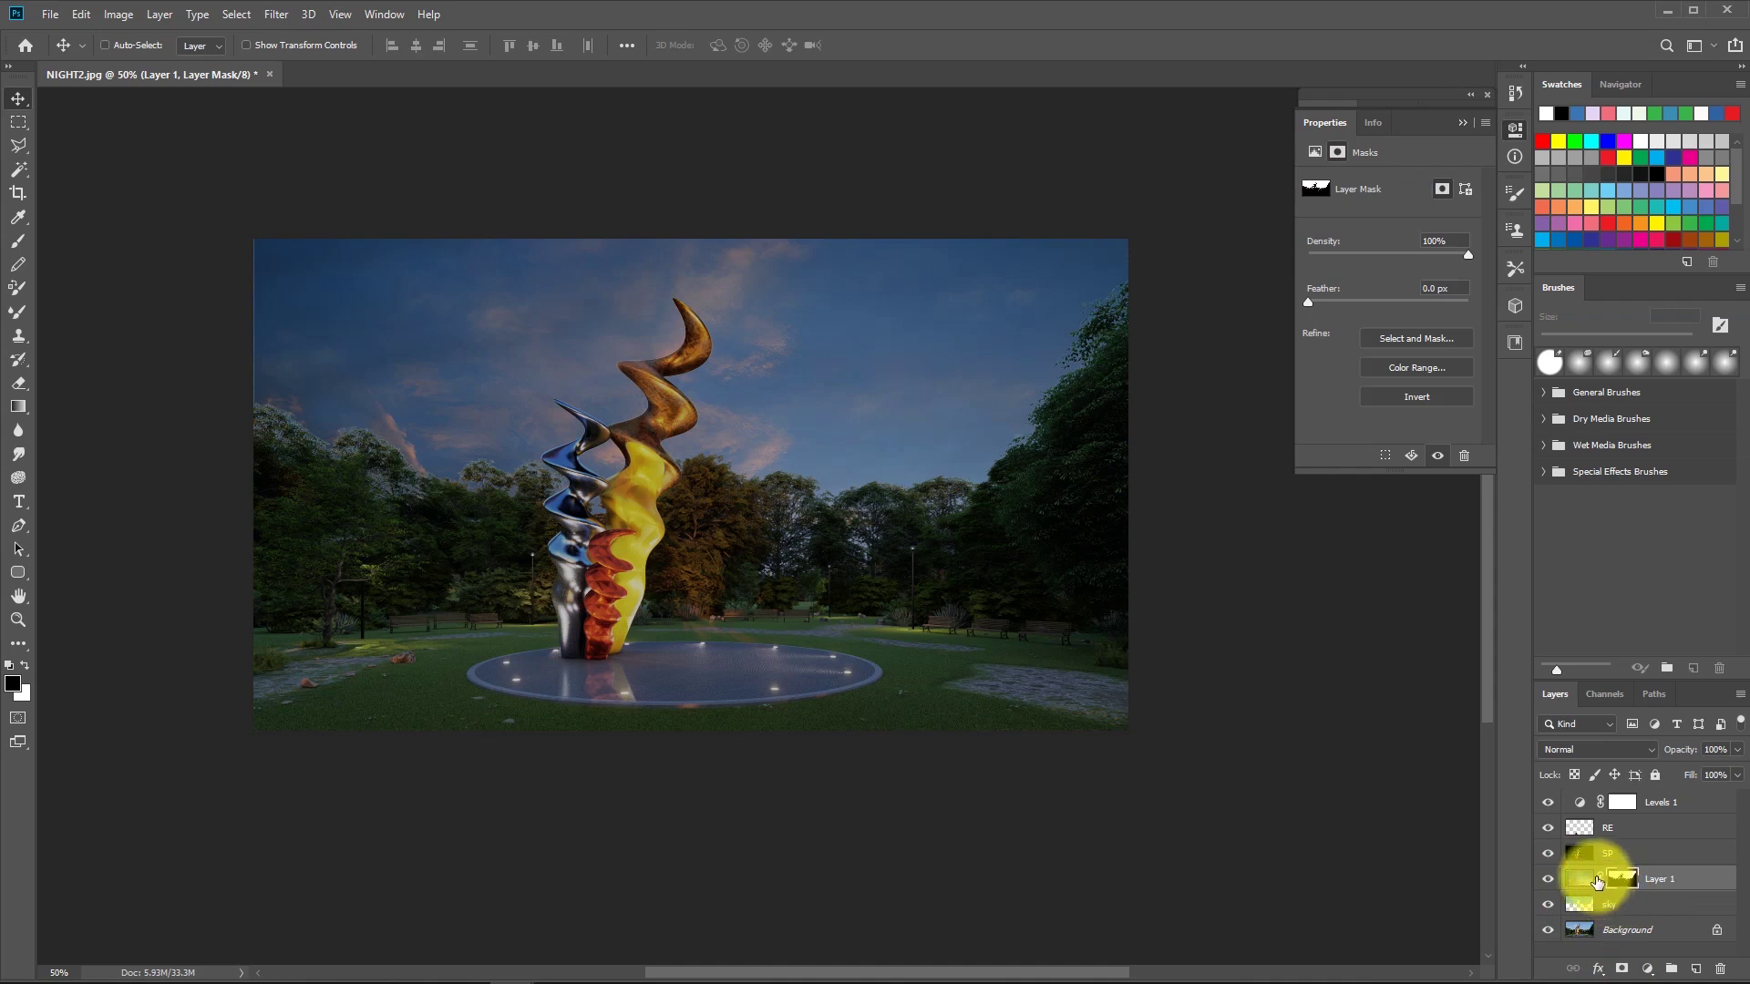
pyautogui.click(1593, 881)
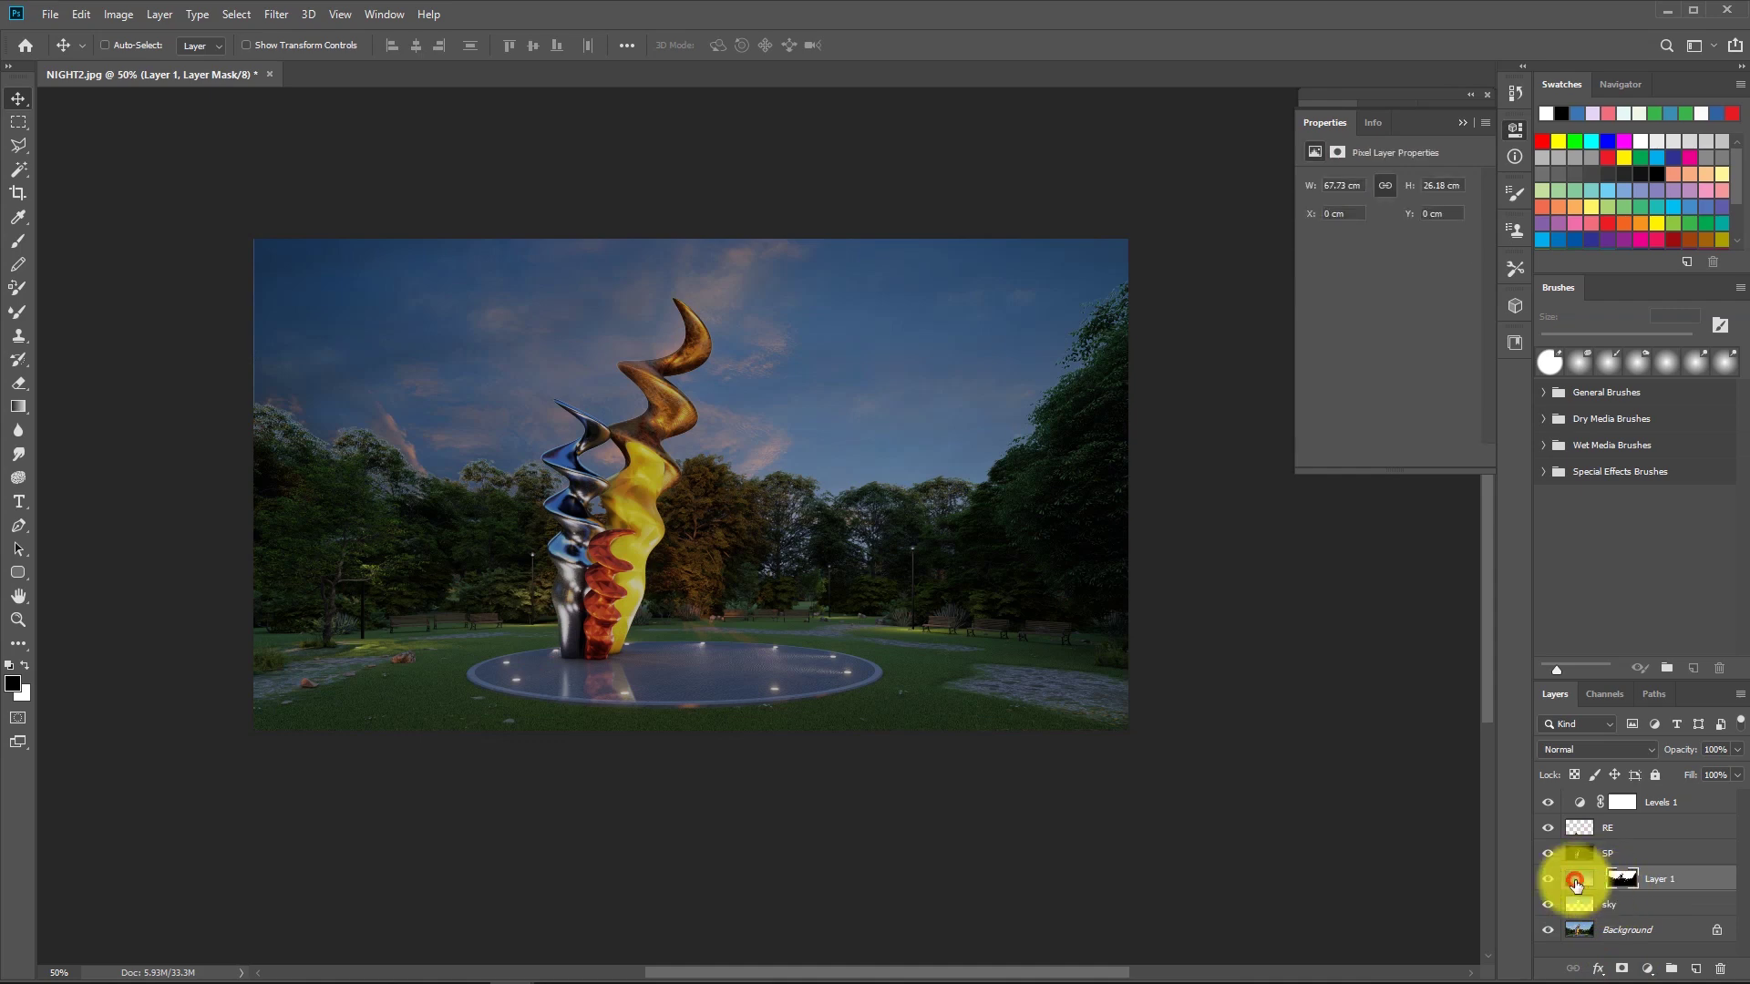
# Reposition and stretch the sunset image inside its mask to about 80.5 × 47.2 cm so it covers the whole sky.
pyautogui.moveTo(376, 479)
pyautogui.mouseDown()
pyautogui.moveTo(364, 401)
pyautogui.moveTo(481, 218)
pyautogui.moveTo(343, 168)
pyautogui.moveTo(233, 256)
pyautogui.moveTo(340, 320)
pyautogui.moveTo(359, 313)
pyautogui.moveTo(347, 109)
pyautogui.moveTo(344, 525)
pyautogui.moveTo(347, 471)
pyautogui.mouseUp()
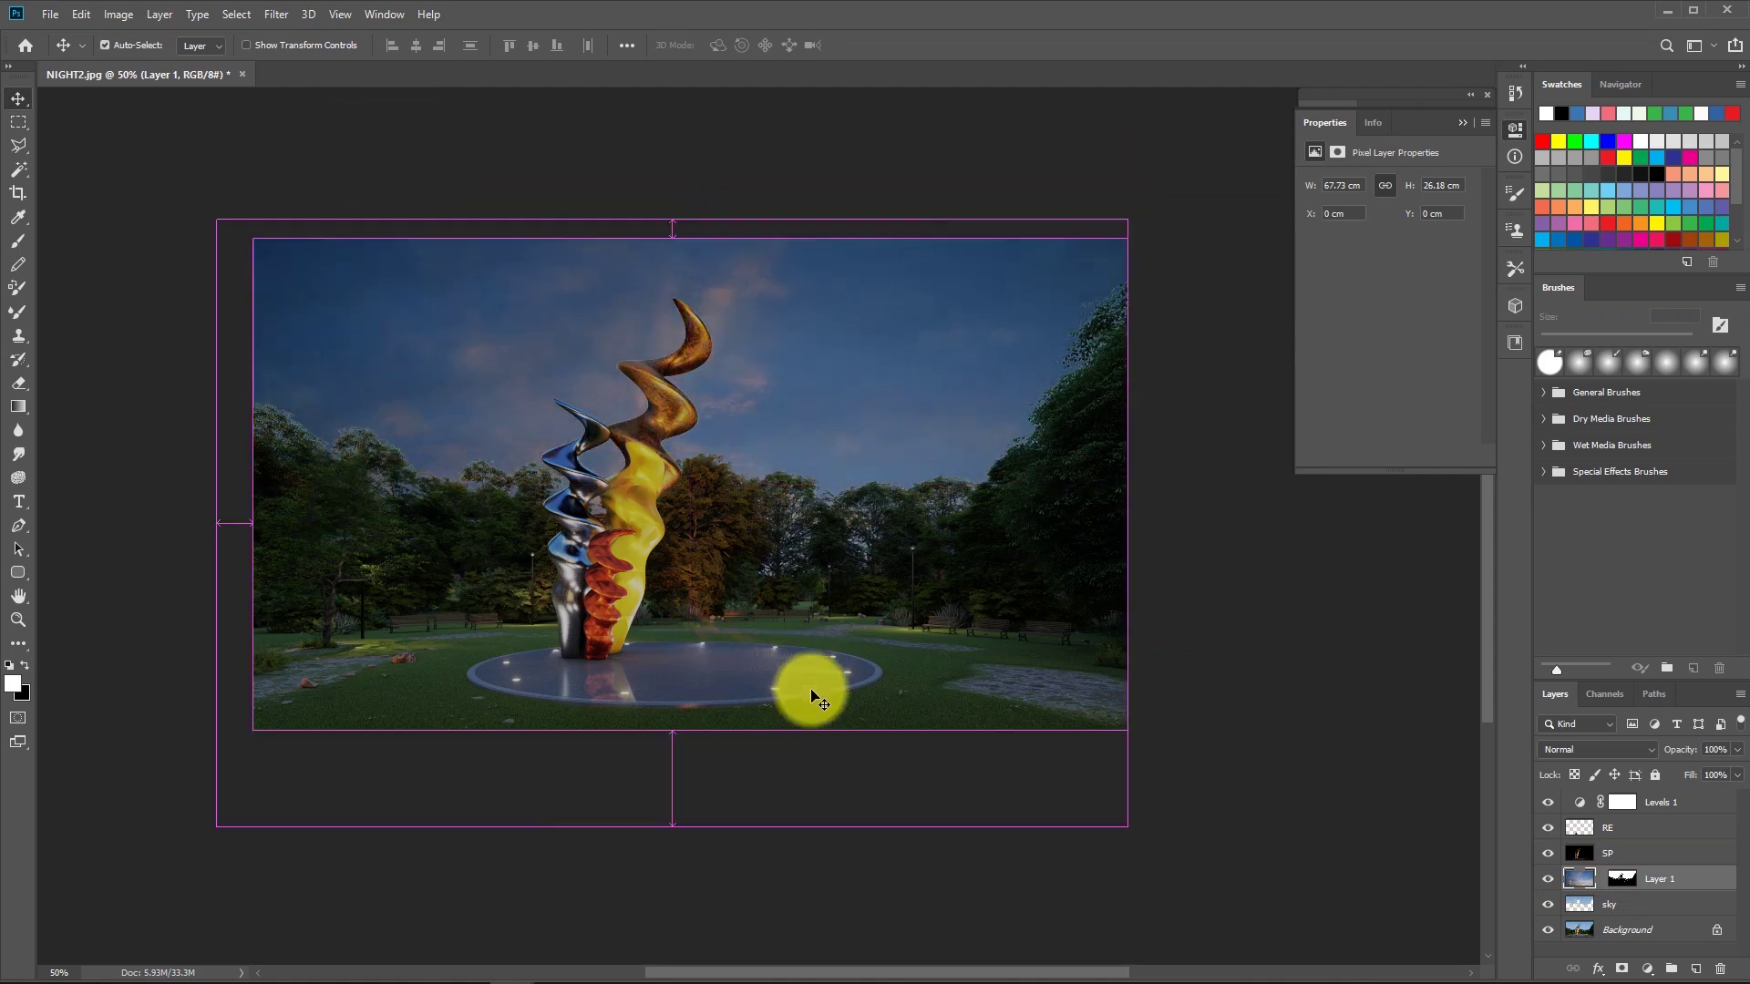
pyautogui.hotkey('ctrl', 't')
pyautogui.moveTo(673, 826); pyautogui.dragTo(680, 703)
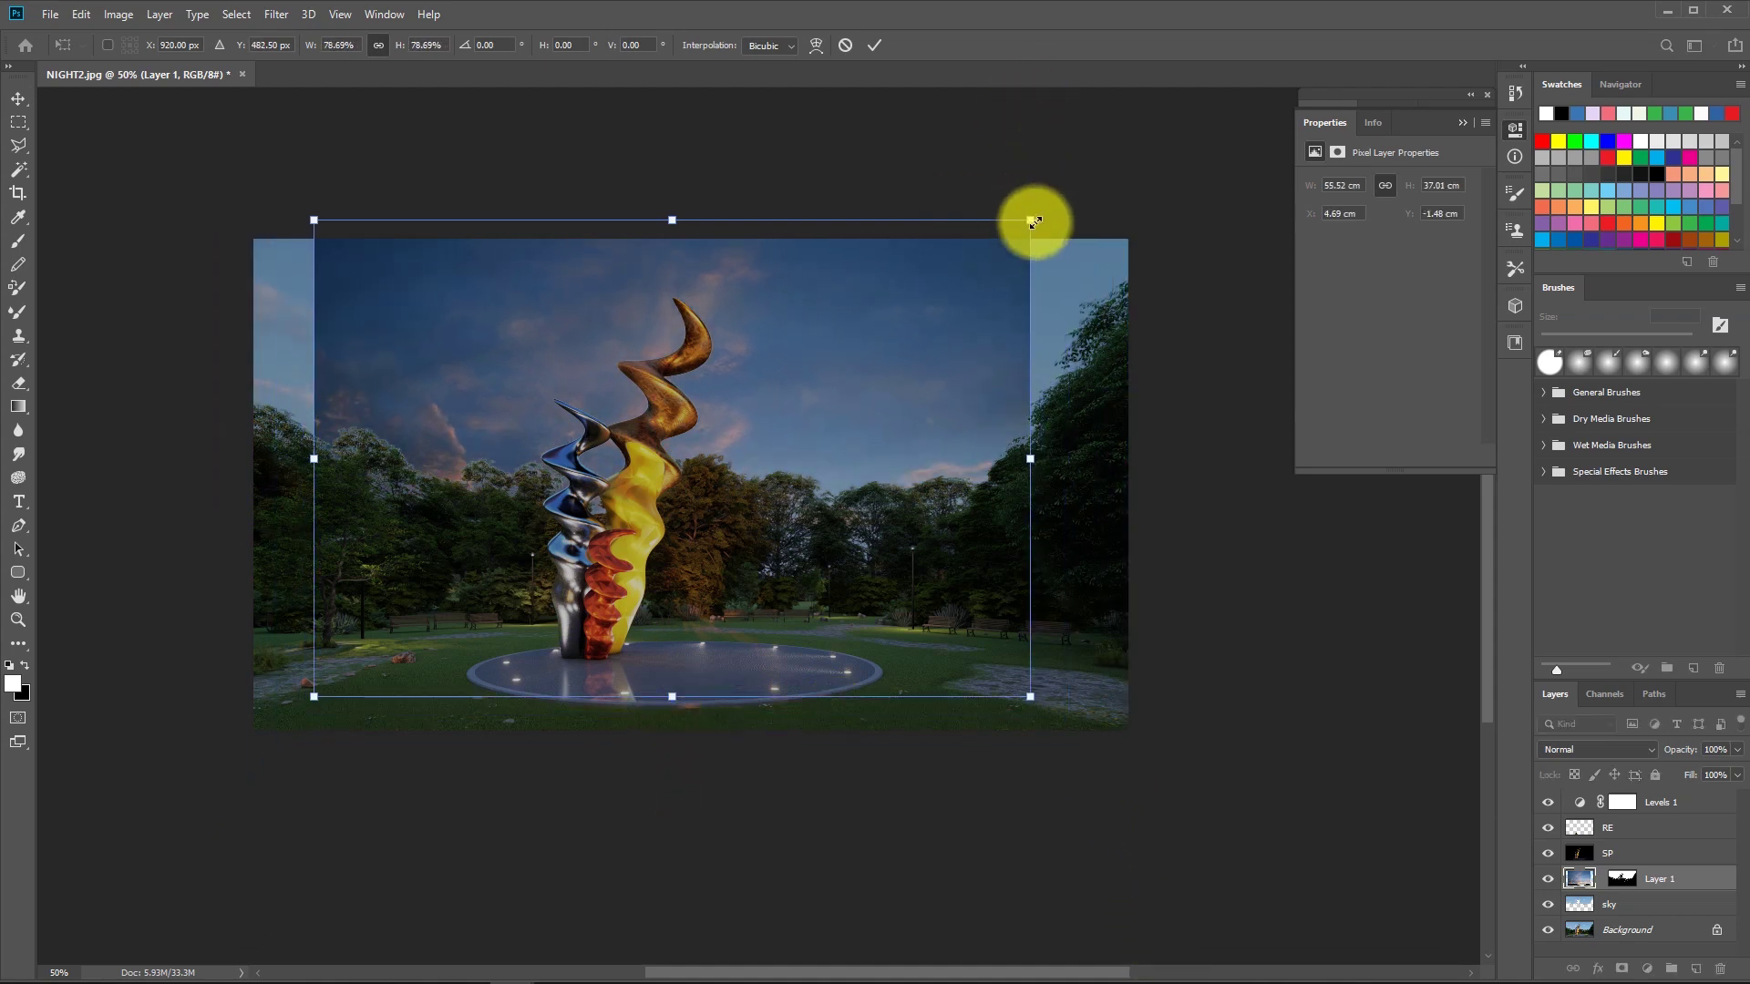
pyautogui.moveTo(671, 221); pyautogui.dragTo(681, 99)
pyautogui.moveTo(1040, 401); pyautogui.dragTo(1148, 397)
pyautogui.moveTo(318, 401); pyautogui.dragTo(111, 381)
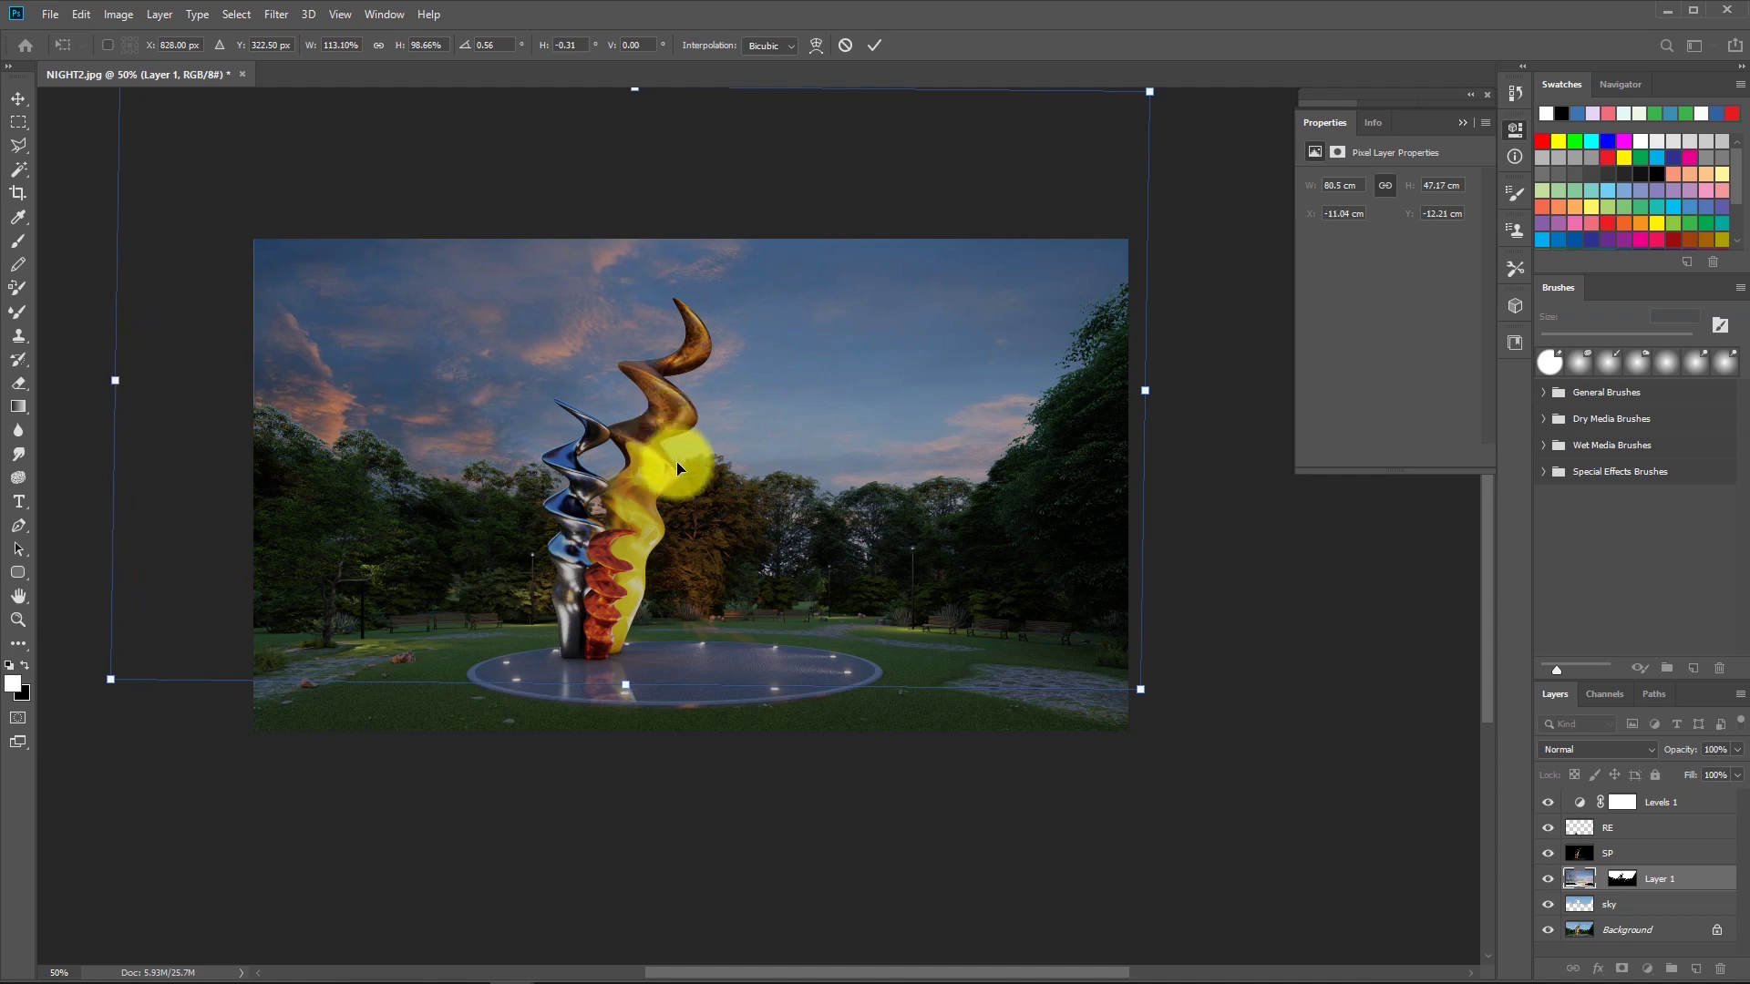
pyautogui.press('Return')
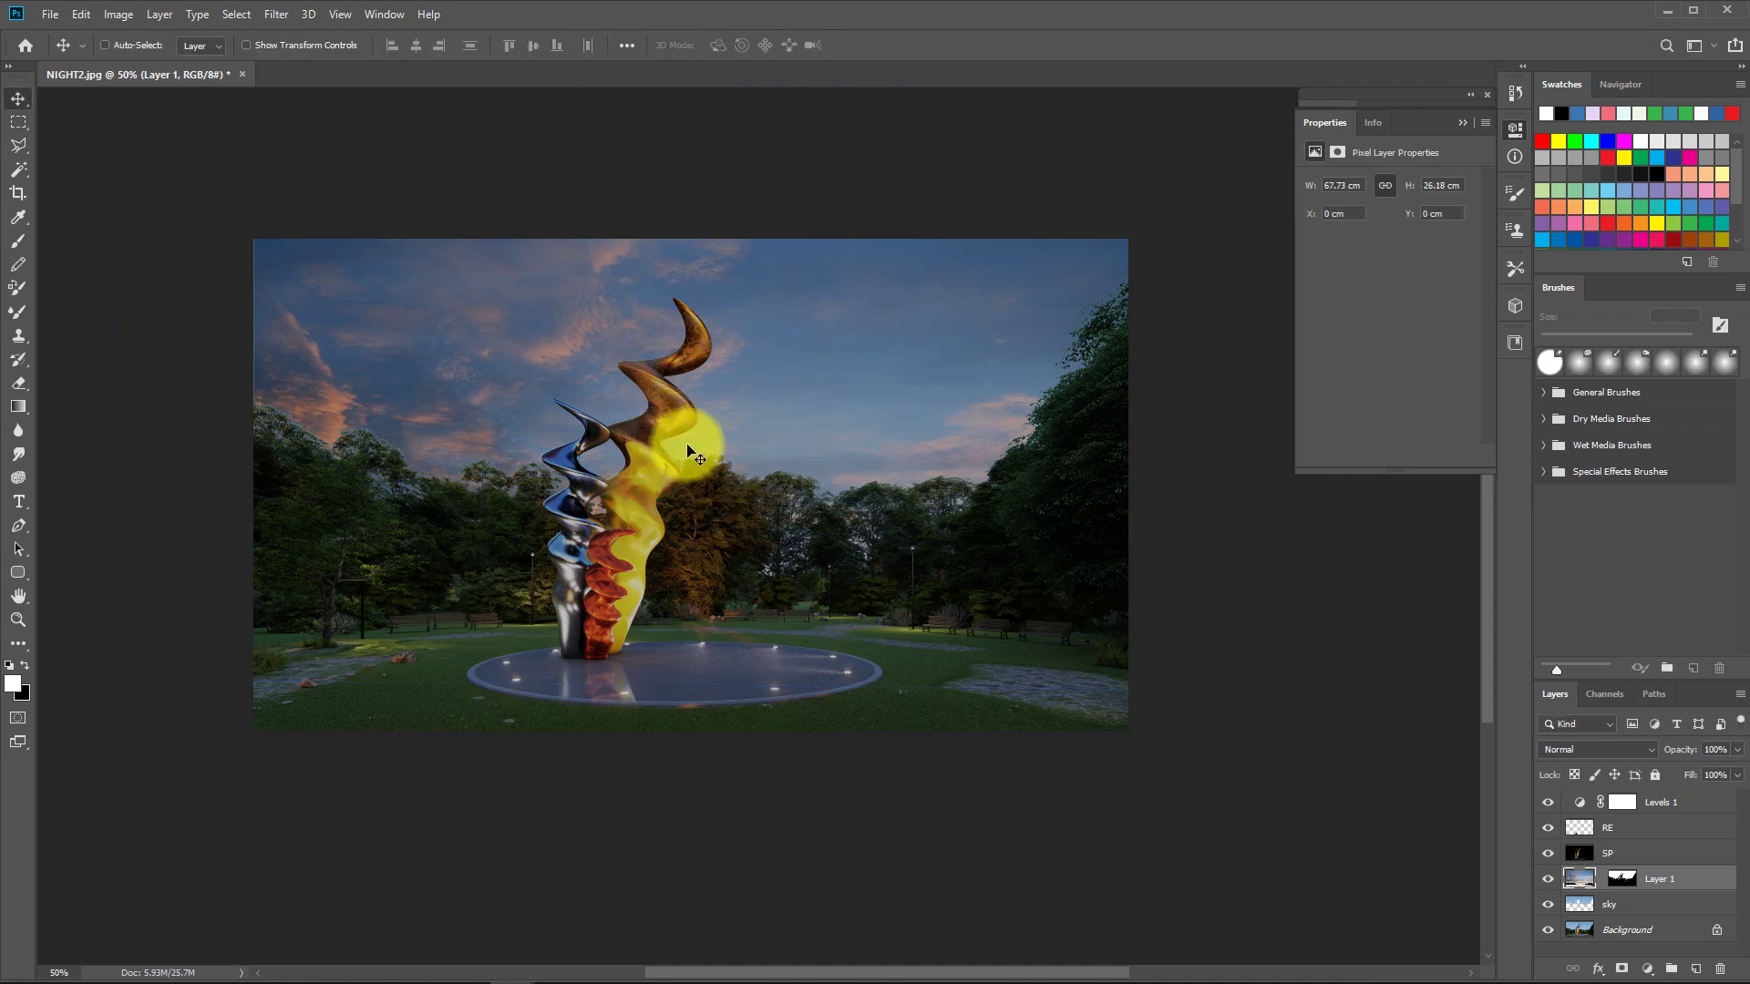
# Try flipping the sunset image horizontally and flip it back.
pyautogui.hotkey('ctrl', 't')
pyautogui.rightClick(690, 452)
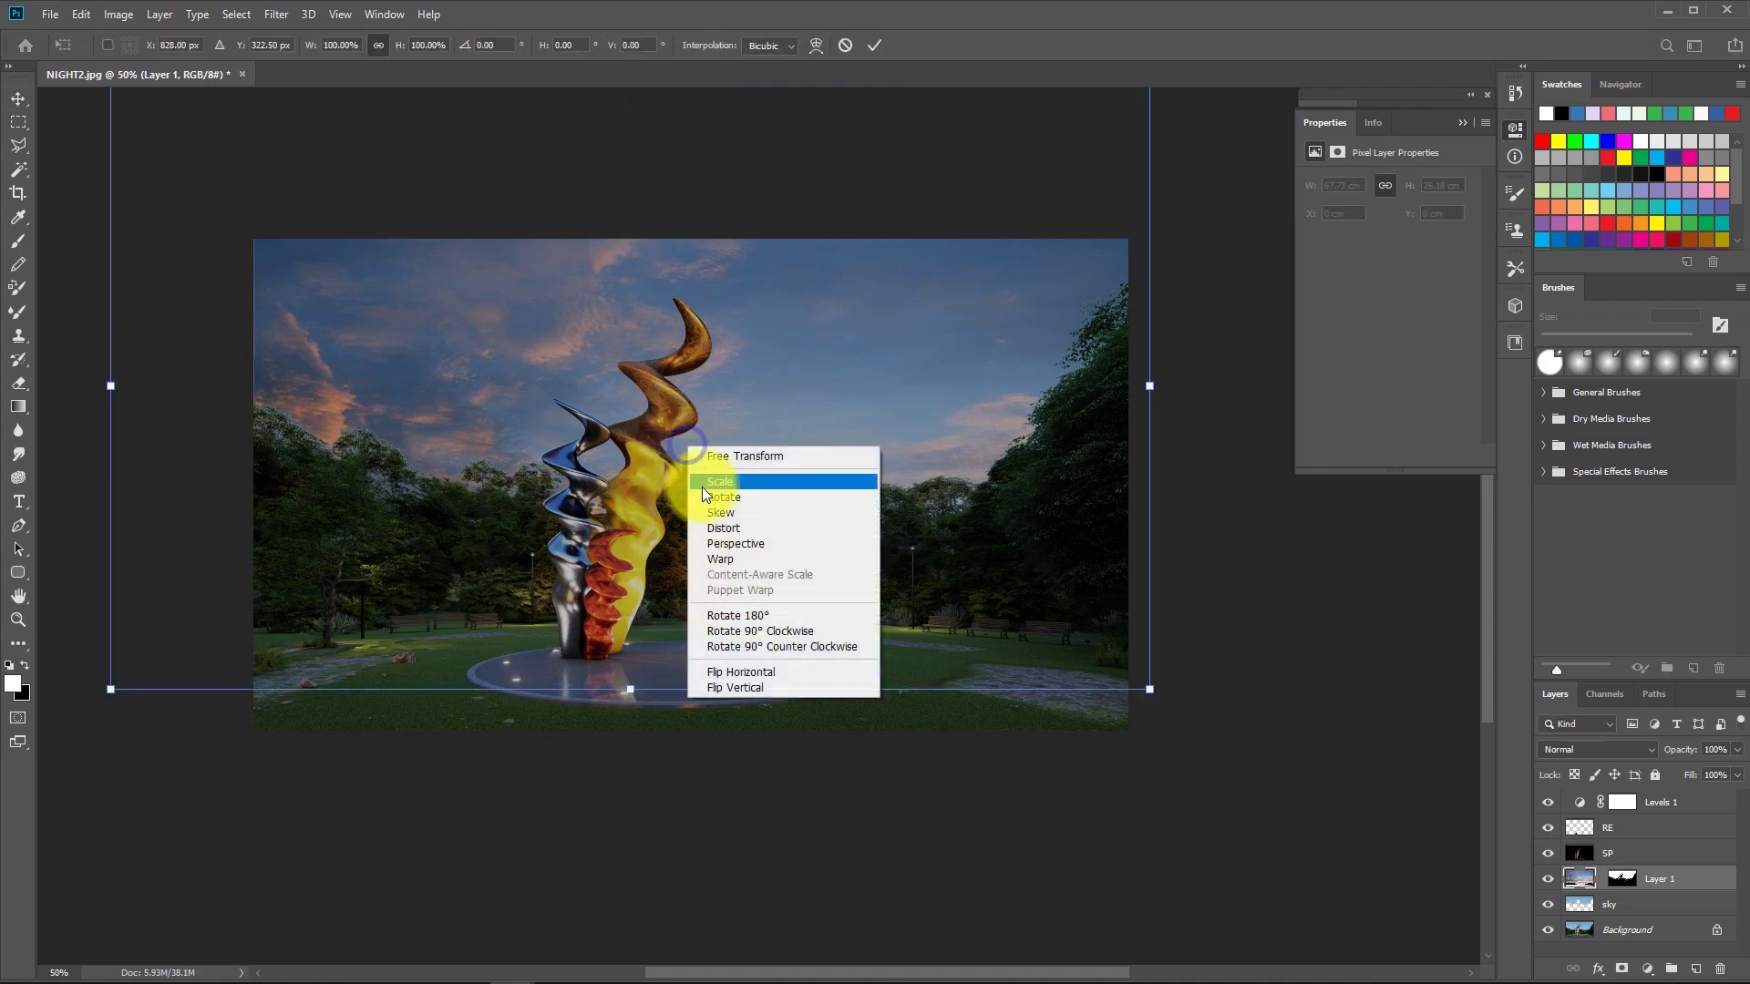
pyautogui.click(737, 677)
pyautogui.rightClick(751, 525)
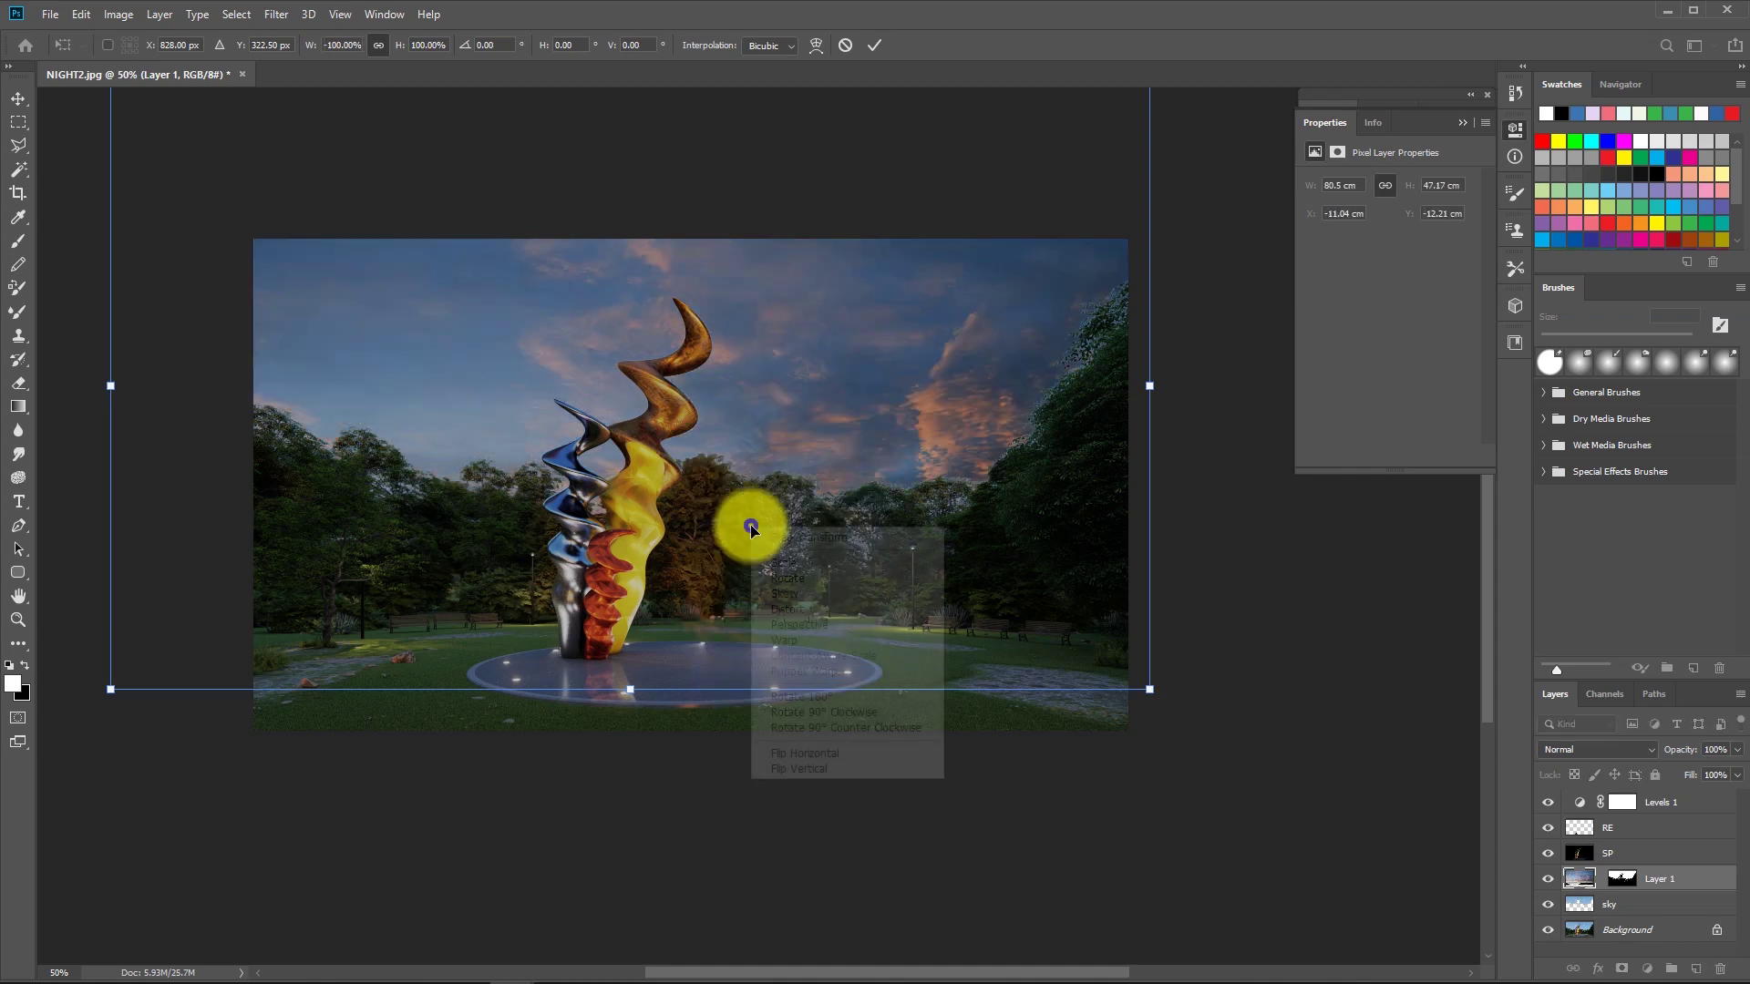
pyautogui.click(803, 753)
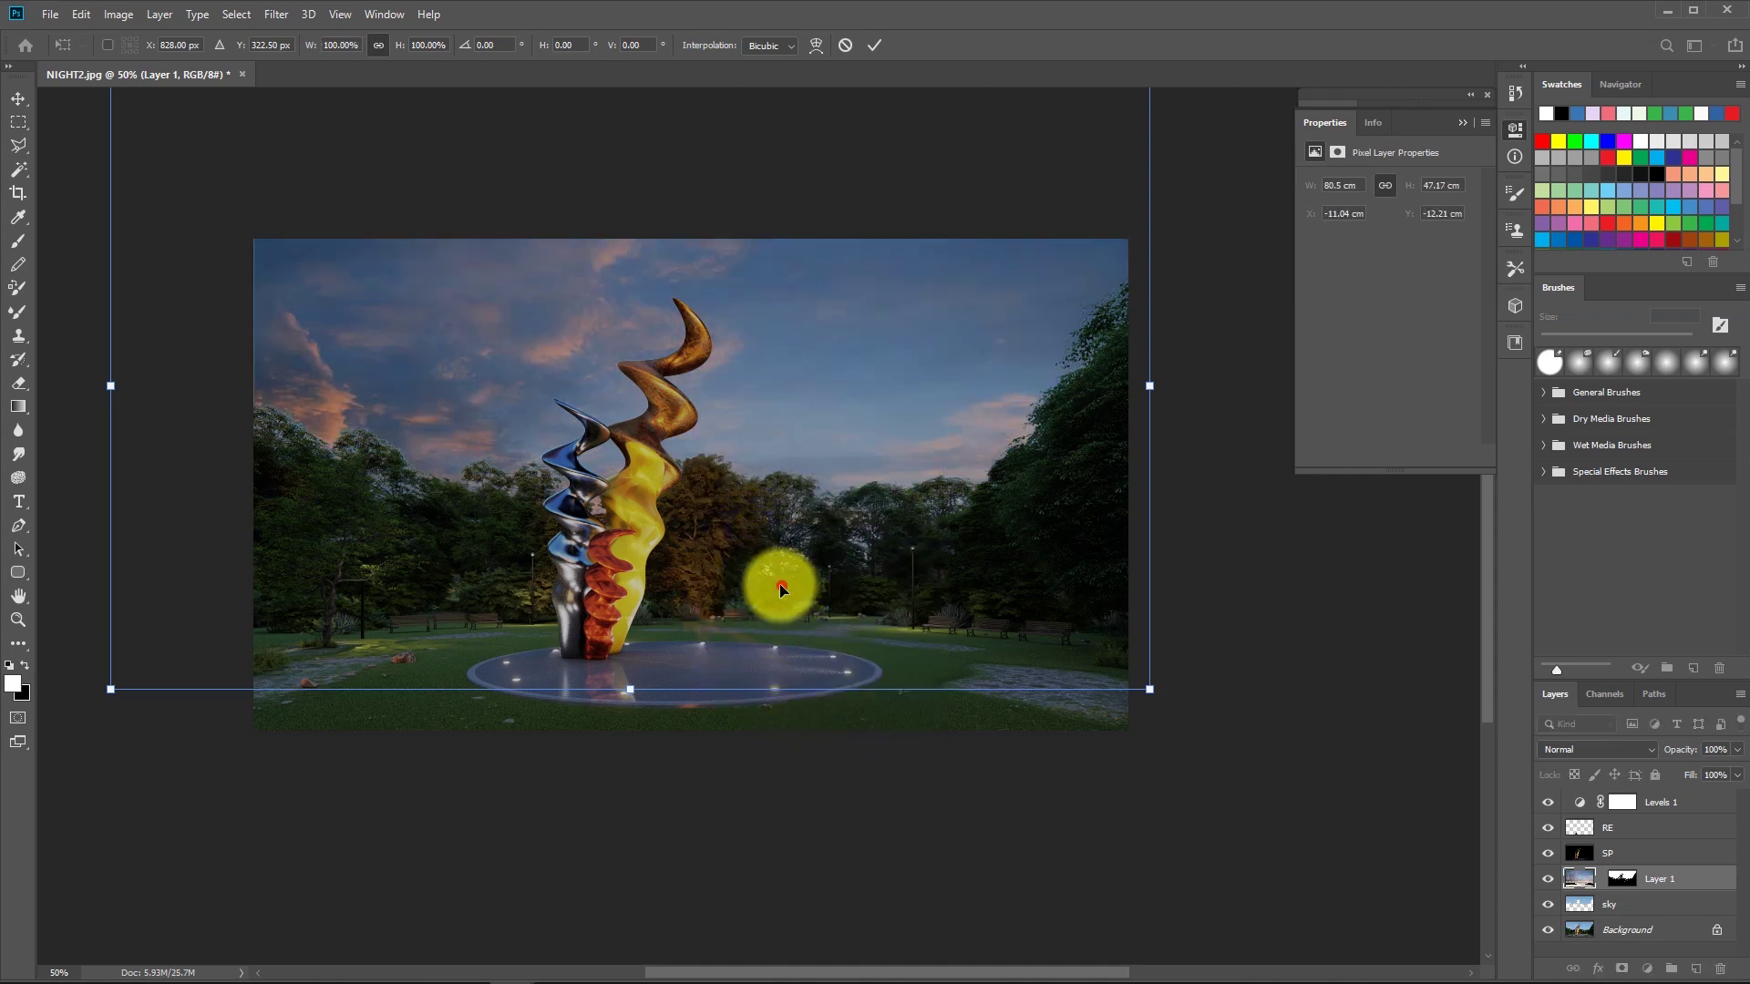
# Shift the sunset image left until its right edge meets the canvas edge, and apply the transform.
pyautogui.moveTo(778, 586); pyautogui.dragTo(755, 590)
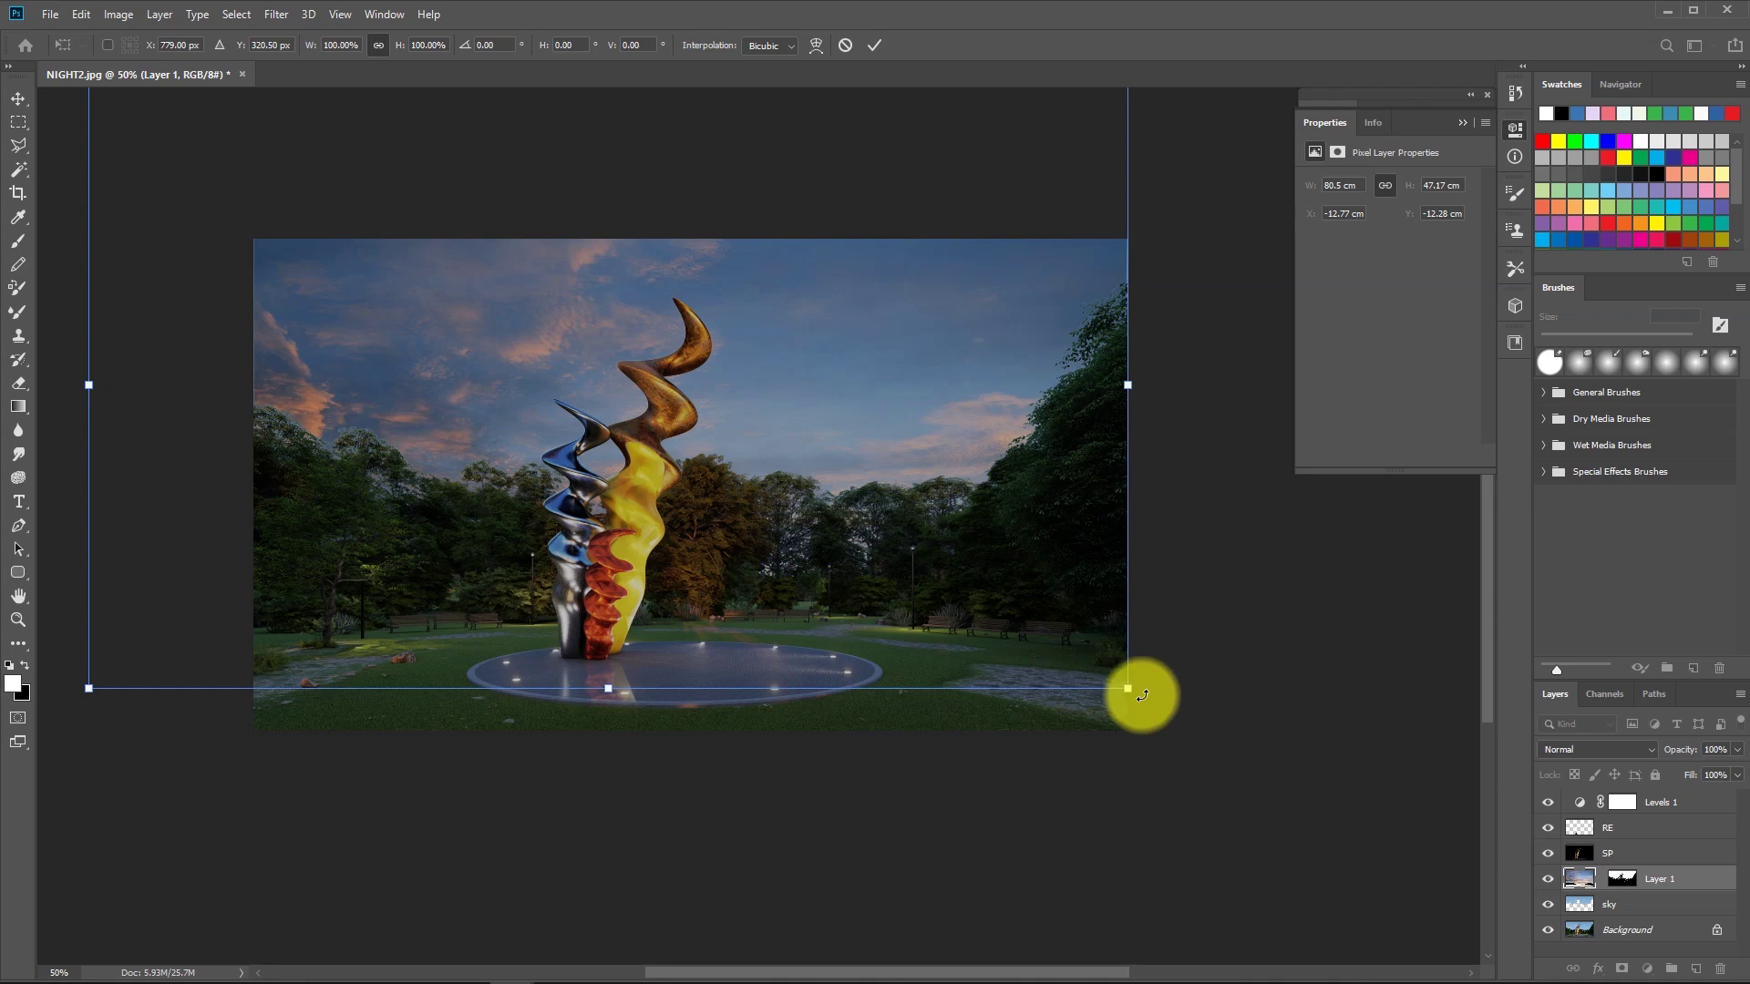
pyautogui.moveTo(1129, 690); pyautogui.dragTo(1138, 692)
pyautogui.press('Return')
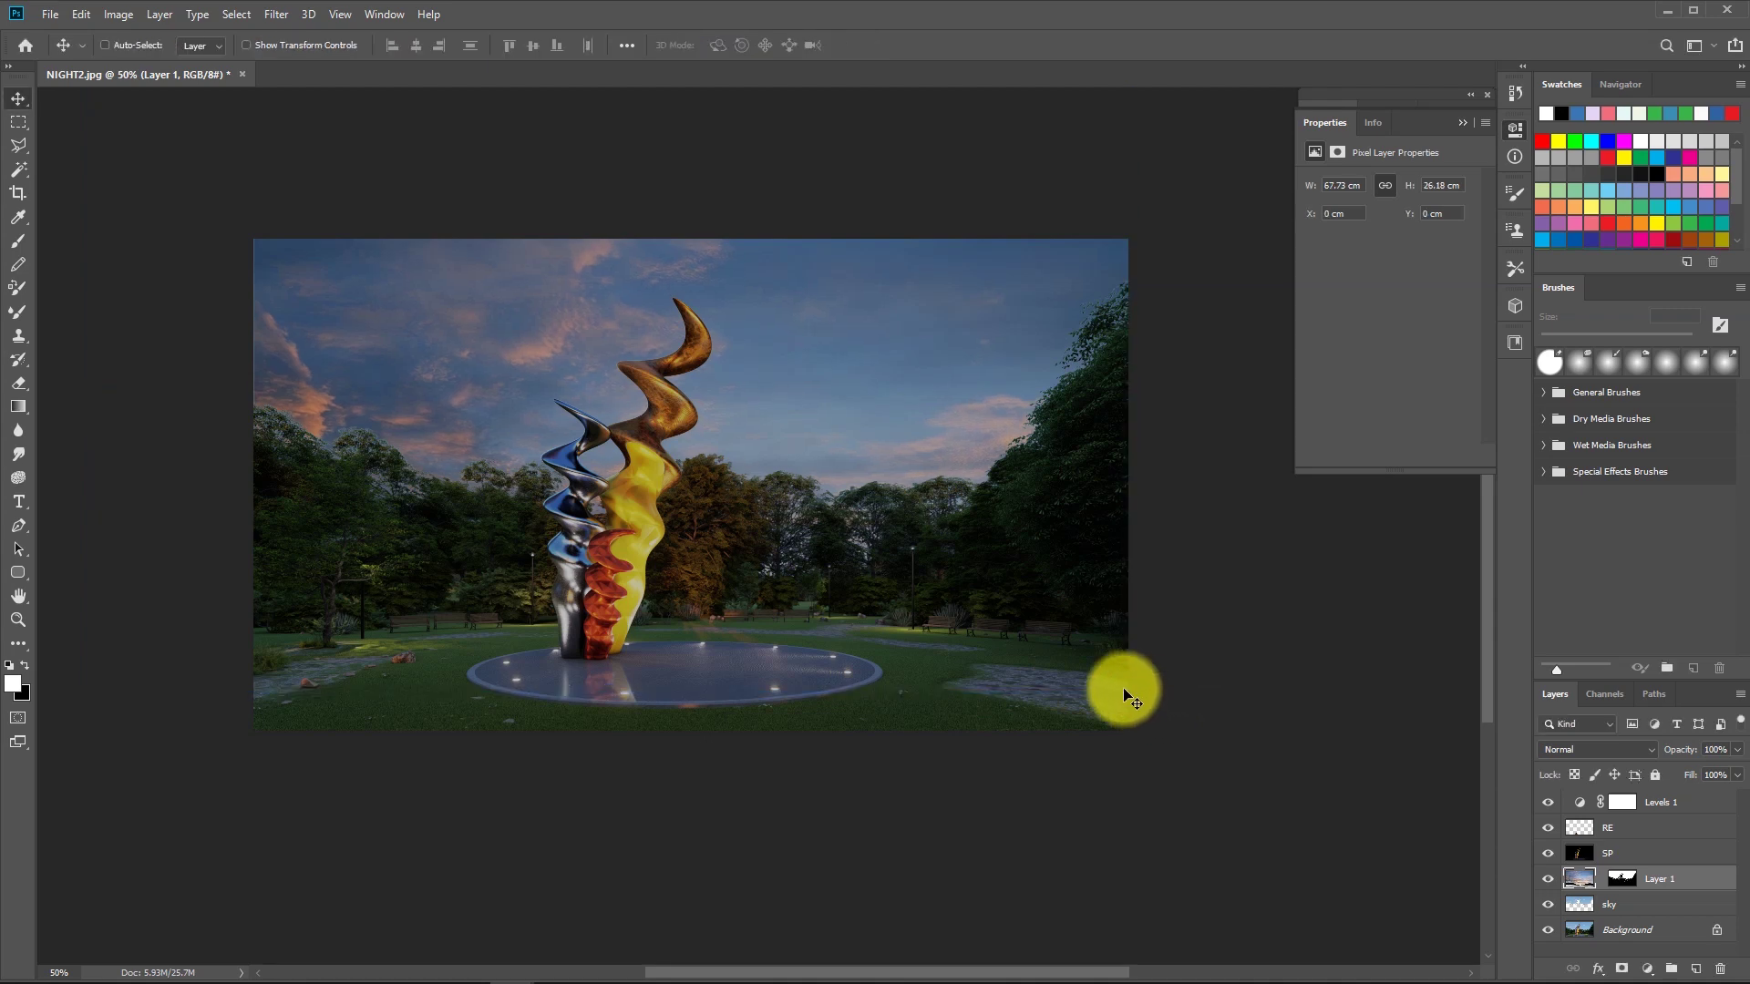
# Compare the sky with the sunset layer hidden and shown, and lower that layer's opacity to 66%.
pyautogui.click(1548, 881)
pyautogui.click(1548, 881)
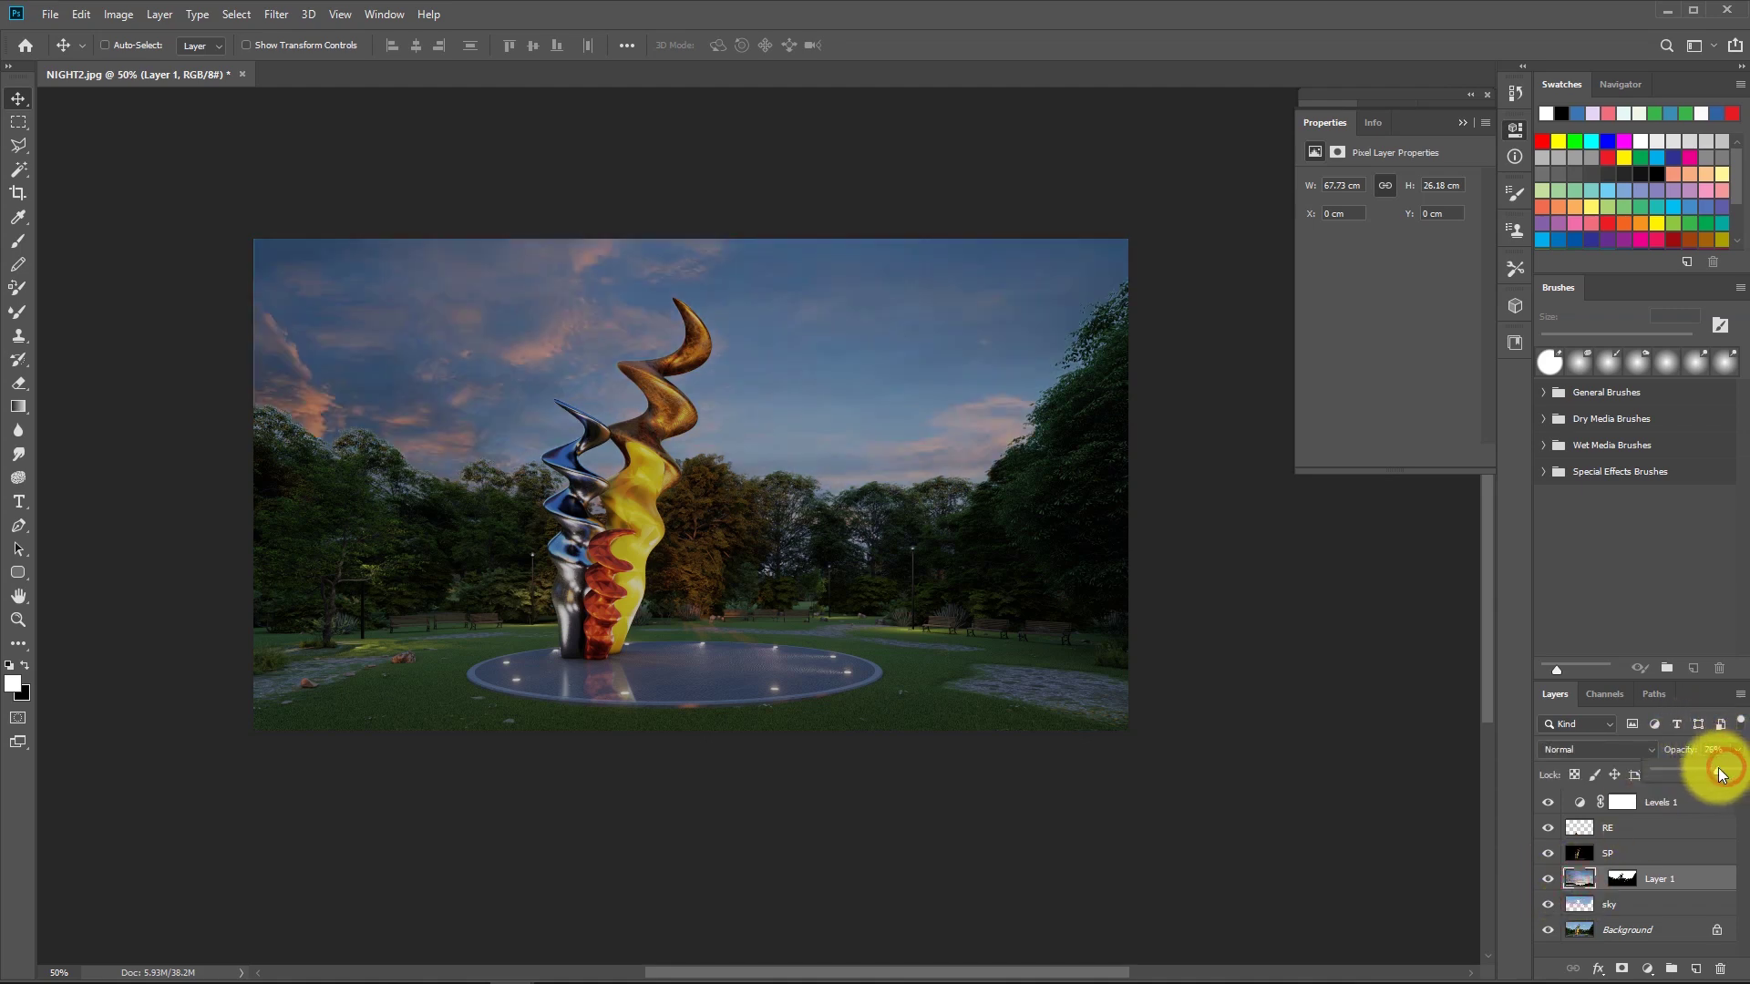
pyautogui.moveTo(1721, 772); pyautogui.dragTo(1718, 773)
# Try the Overlay blend mode on the sunset layer and compare the sky with the layer hidden and shown.
pyautogui.click(1584, 749)
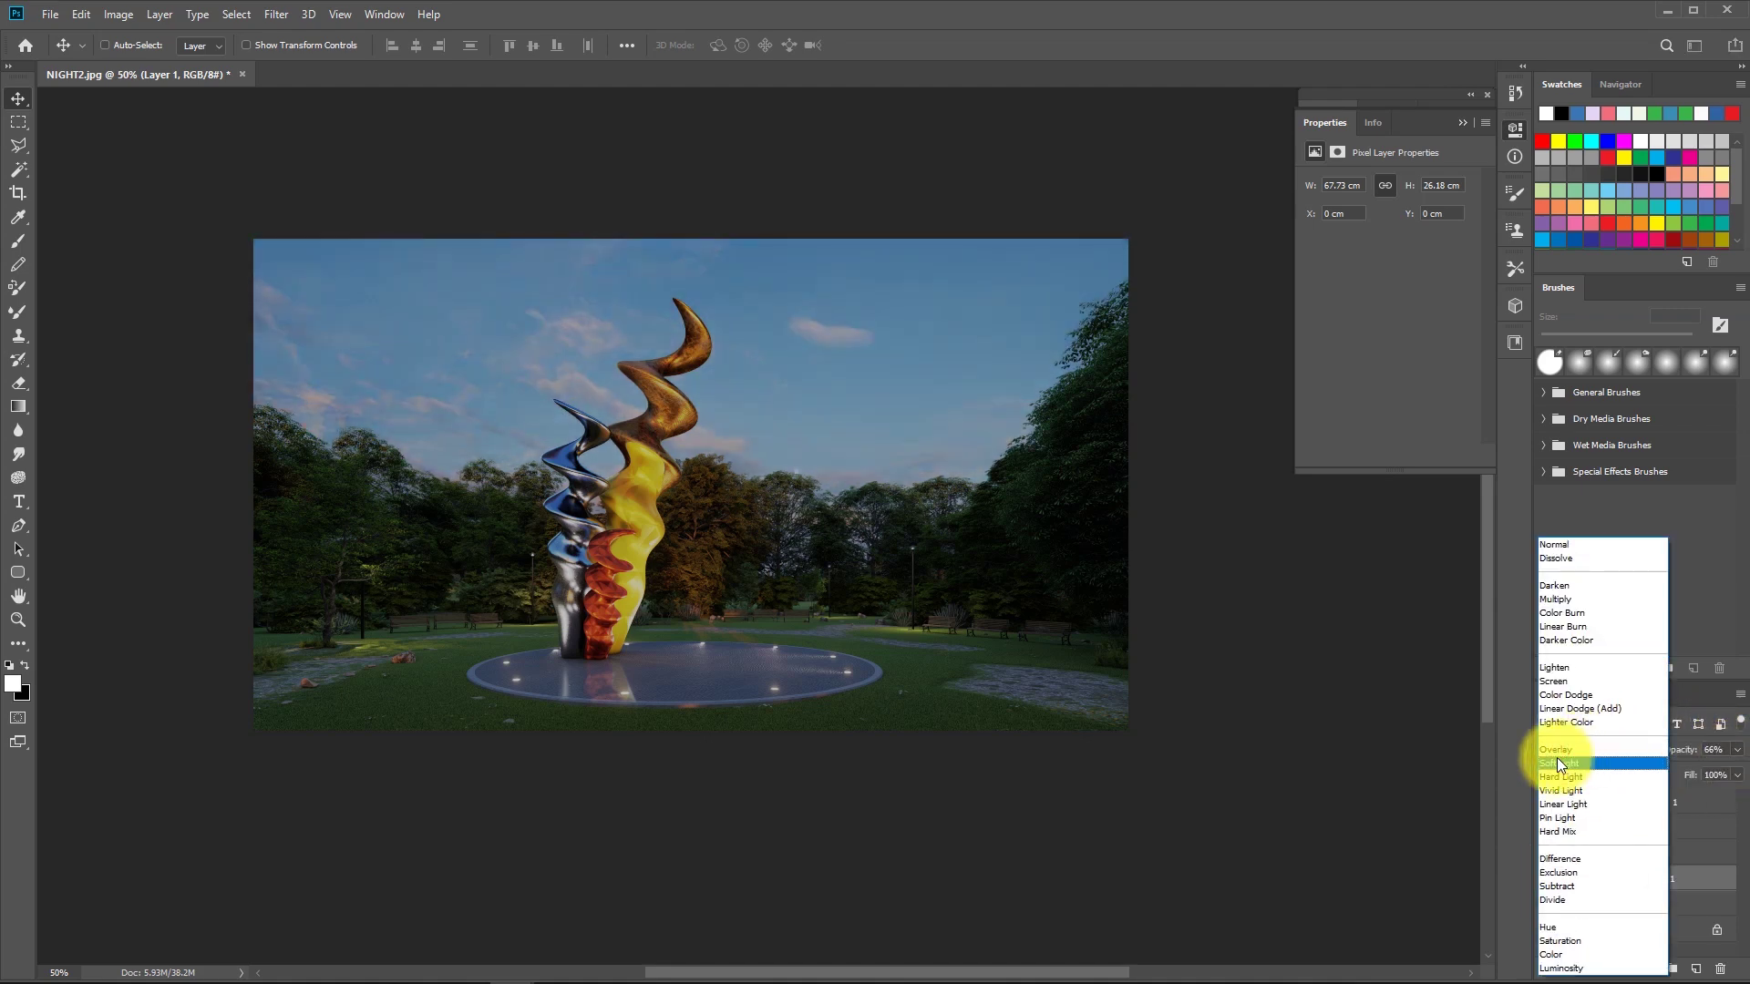
pyautogui.click(1561, 755)
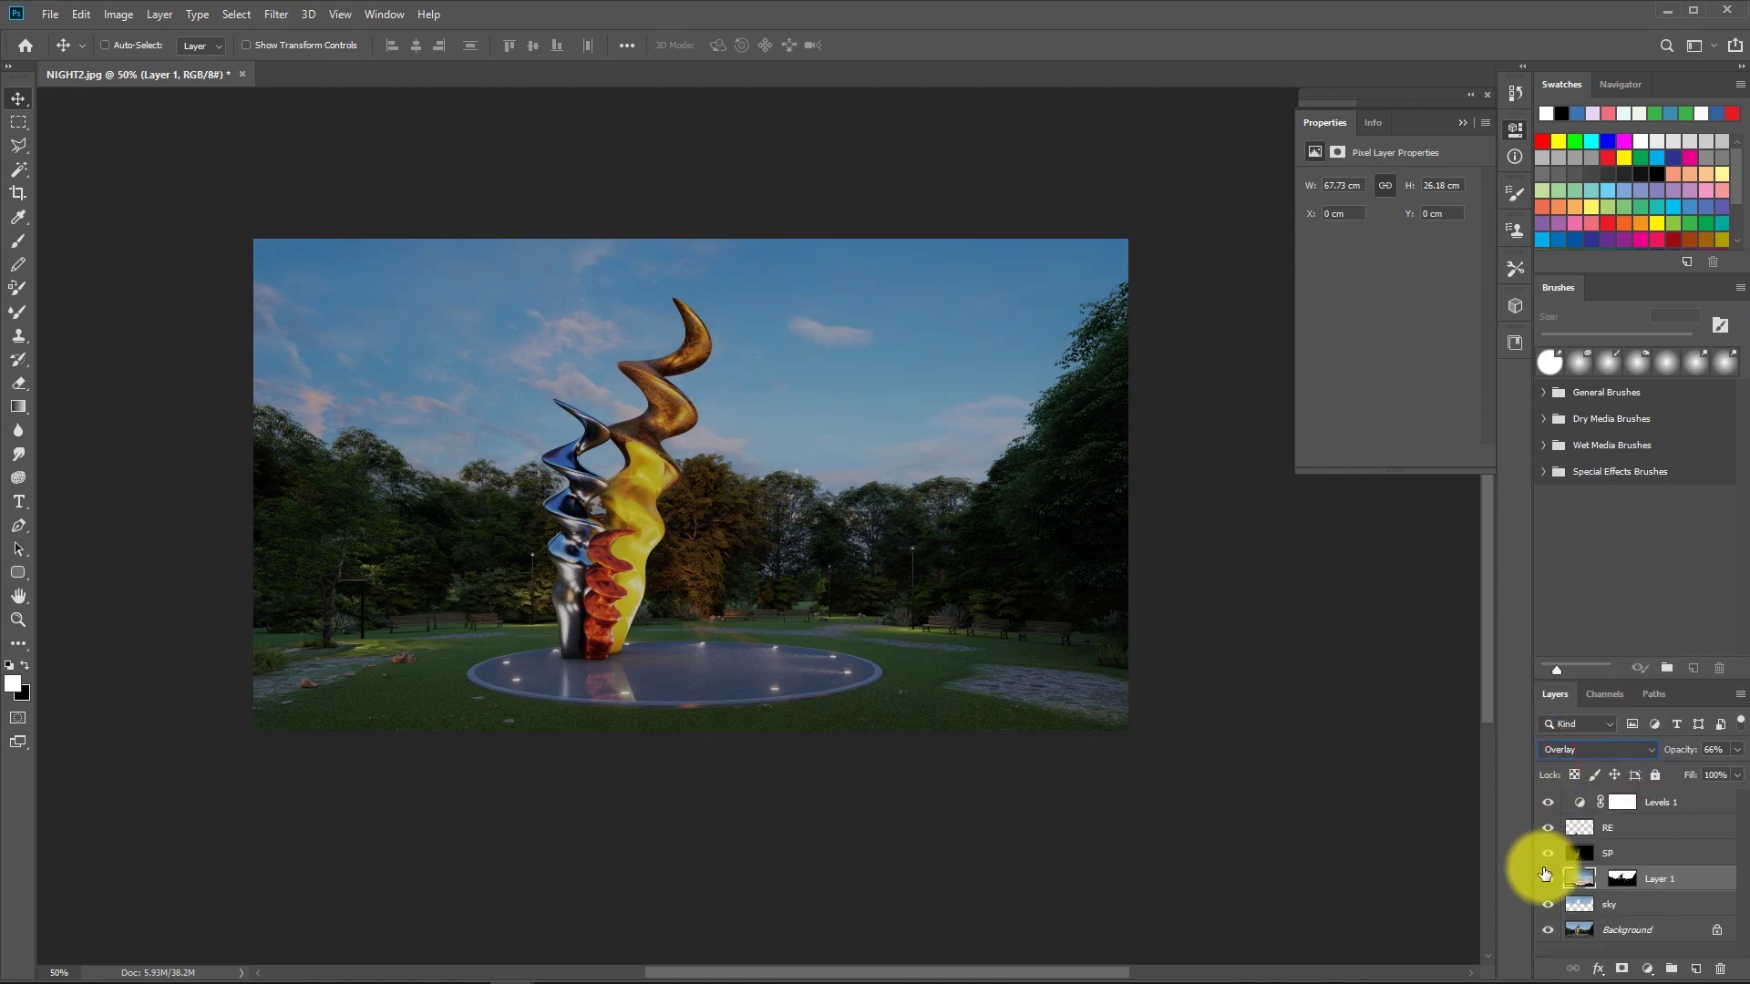
pyautogui.click(1546, 879)
pyautogui.click(1547, 878)
pyautogui.click(1545, 878)
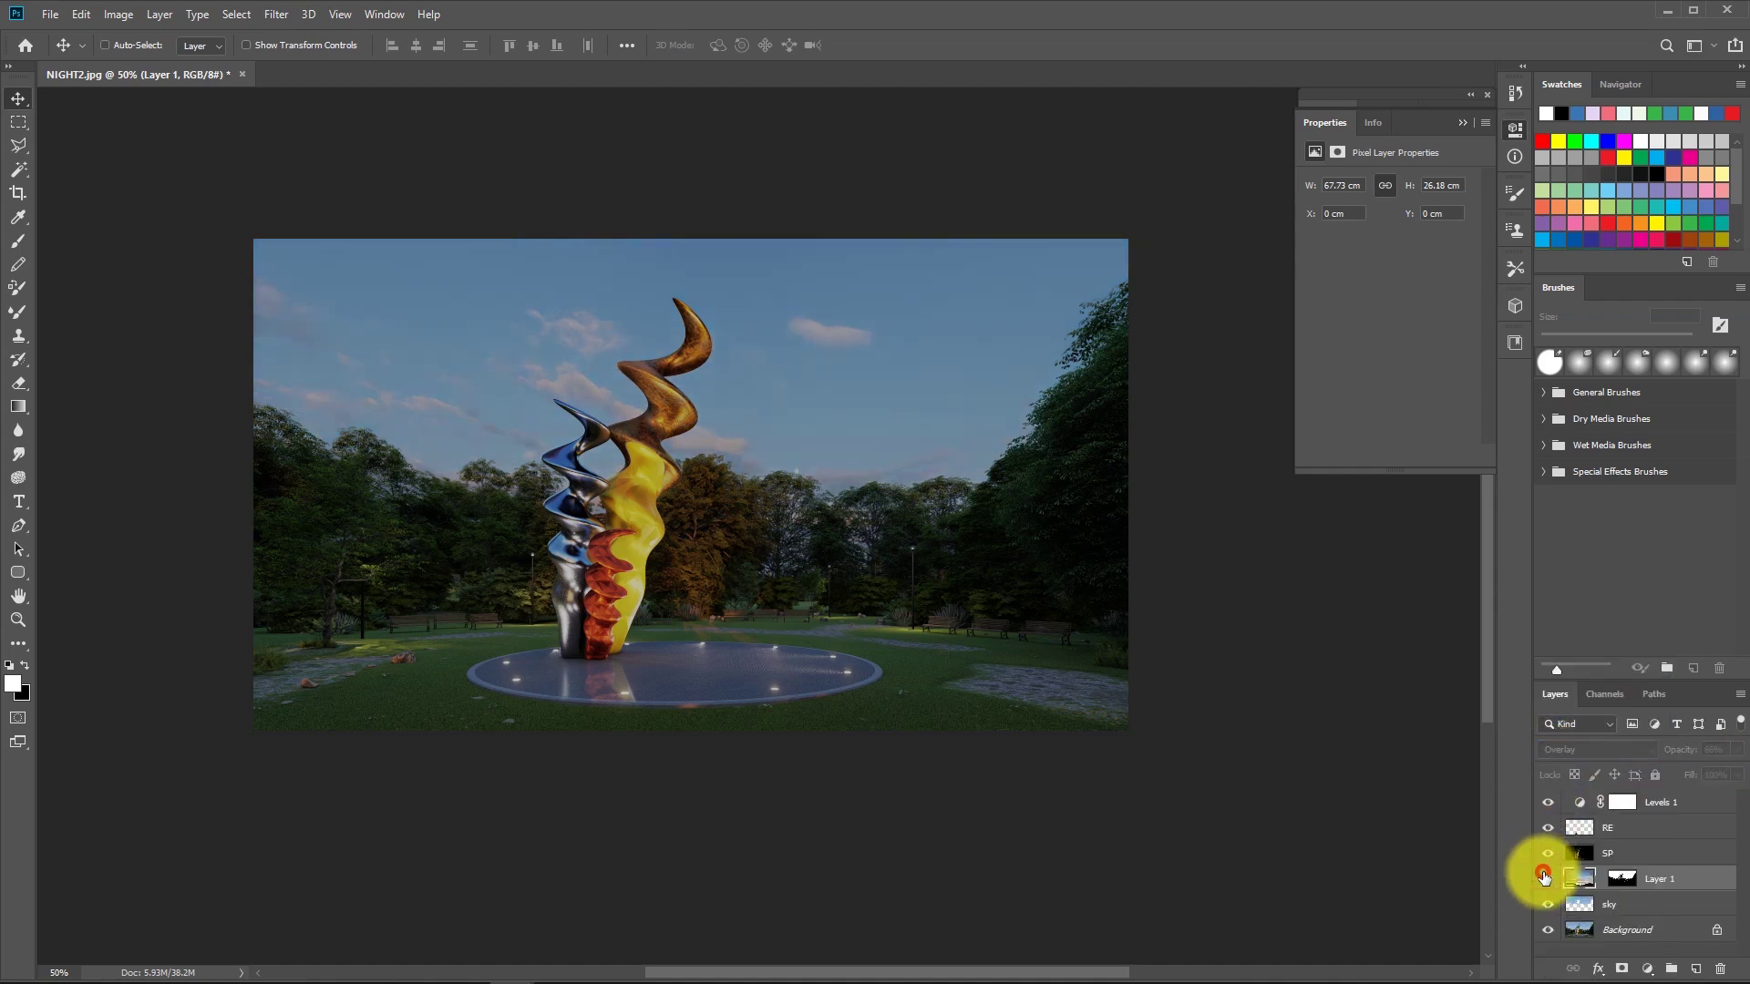
pyautogui.click(1545, 878)
# Set the sunset layer's blend mode to Normal and its opacity to 90%.
pyautogui.click(1626, 748)
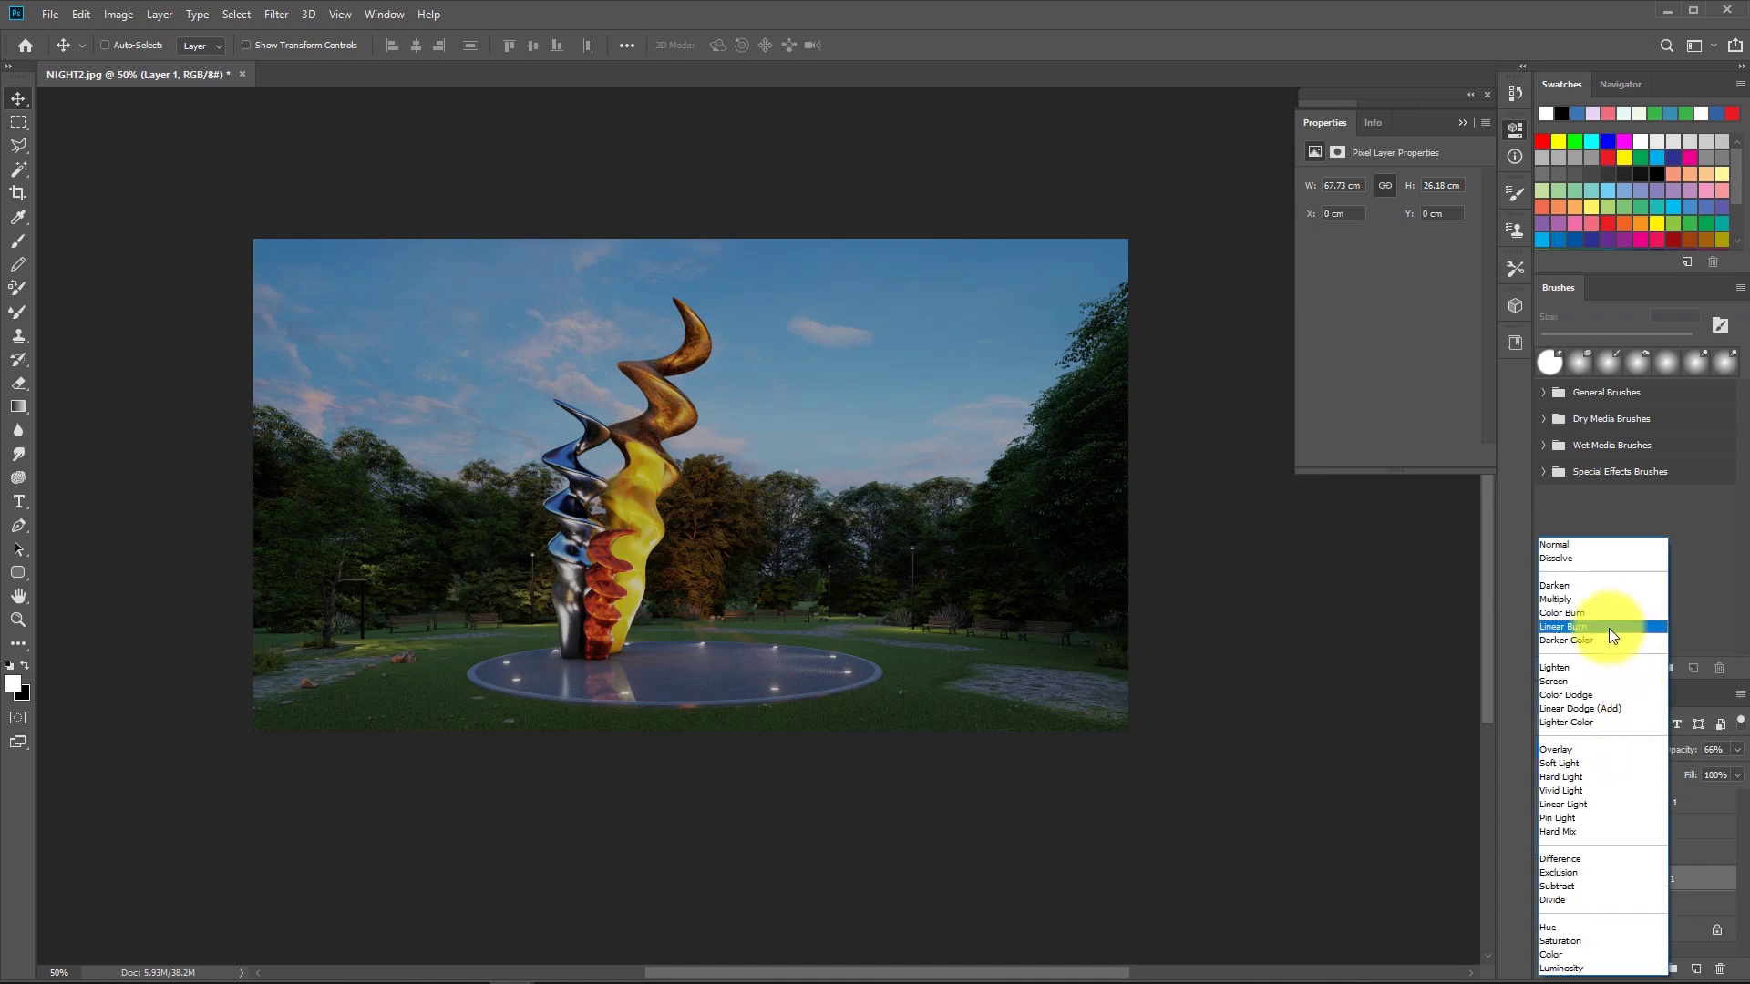
pyautogui.click(1561, 545)
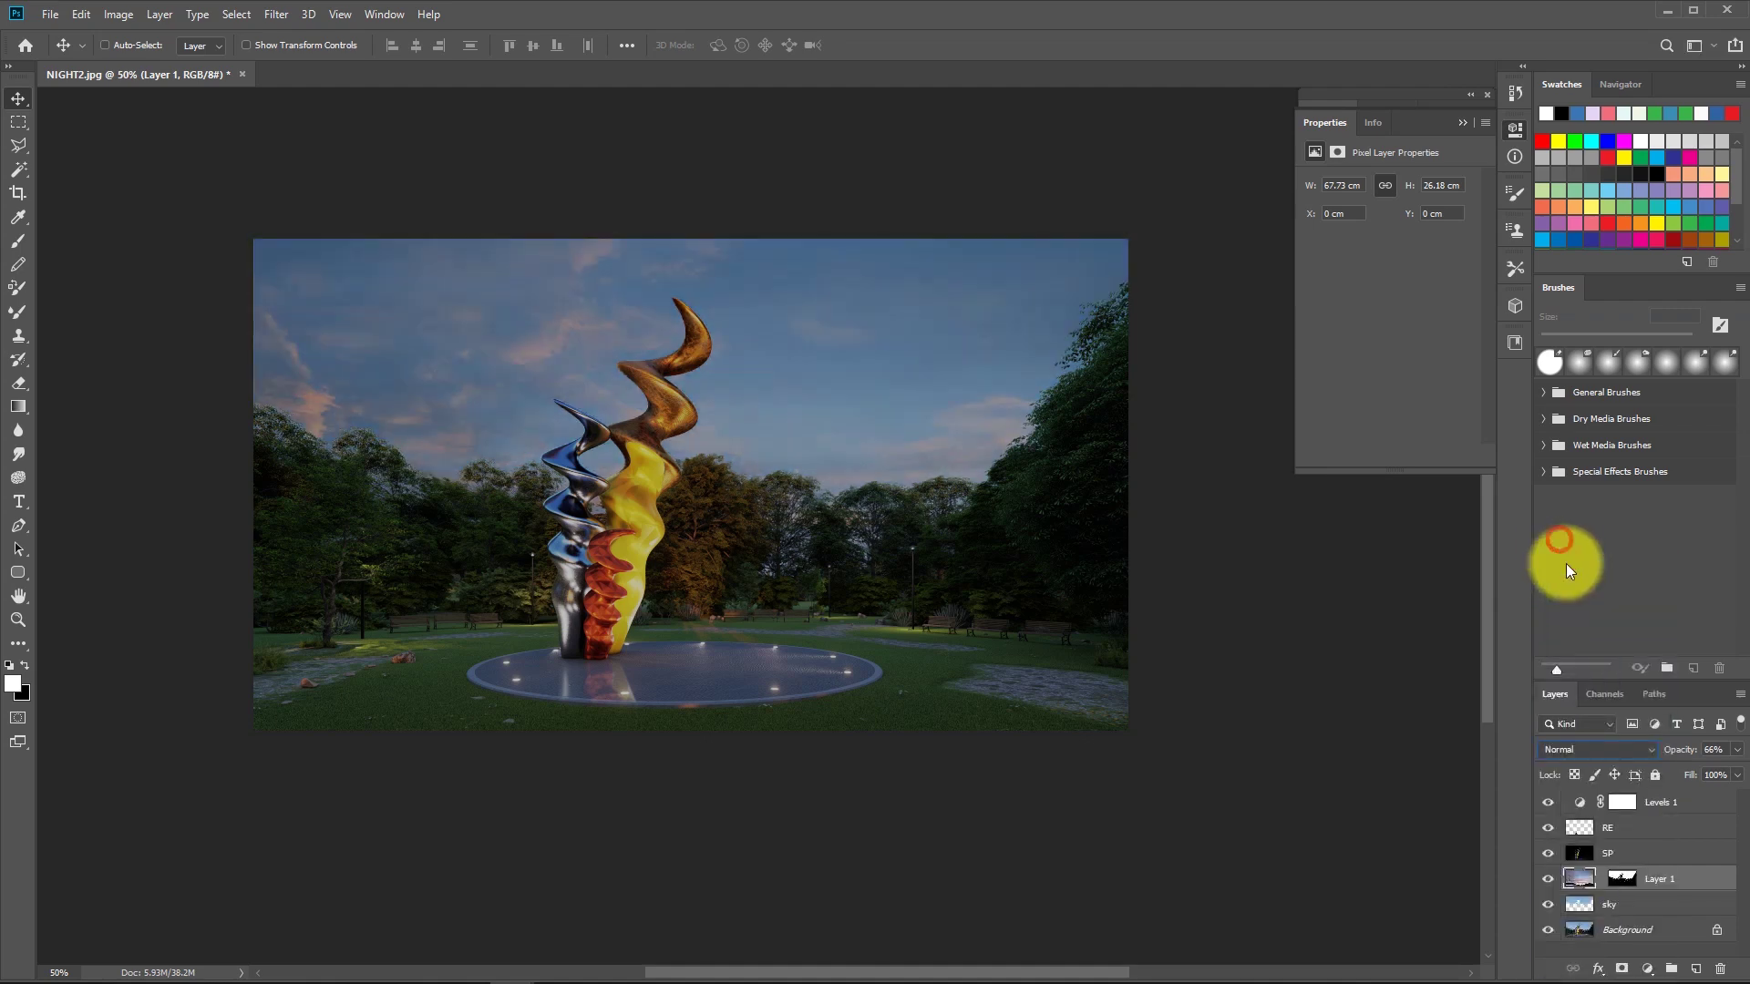
pyautogui.click(1737, 749)
pyautogui.moveTo(1707, 771); pyautogui.dragTo(1728, 769)
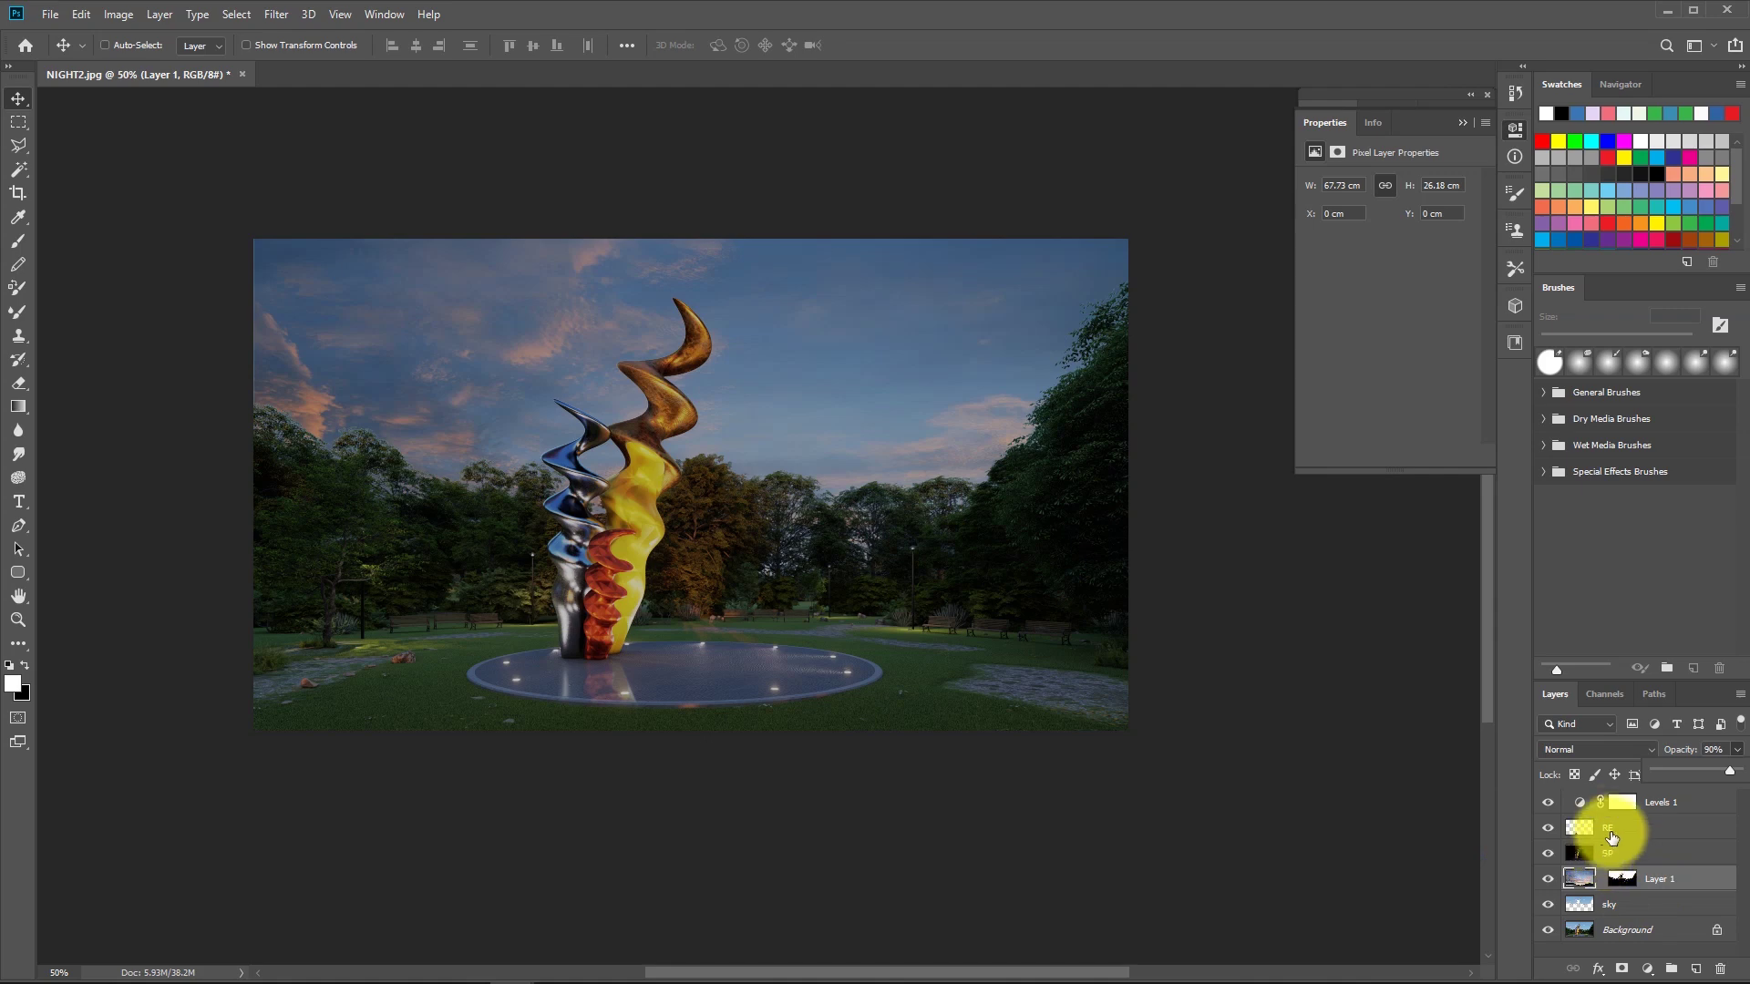
# Add a new layer directly above the RE layer and rename it "가로등 glow".
pyautogui.click(1622, 806)
pyautogui.click(1615, 830)
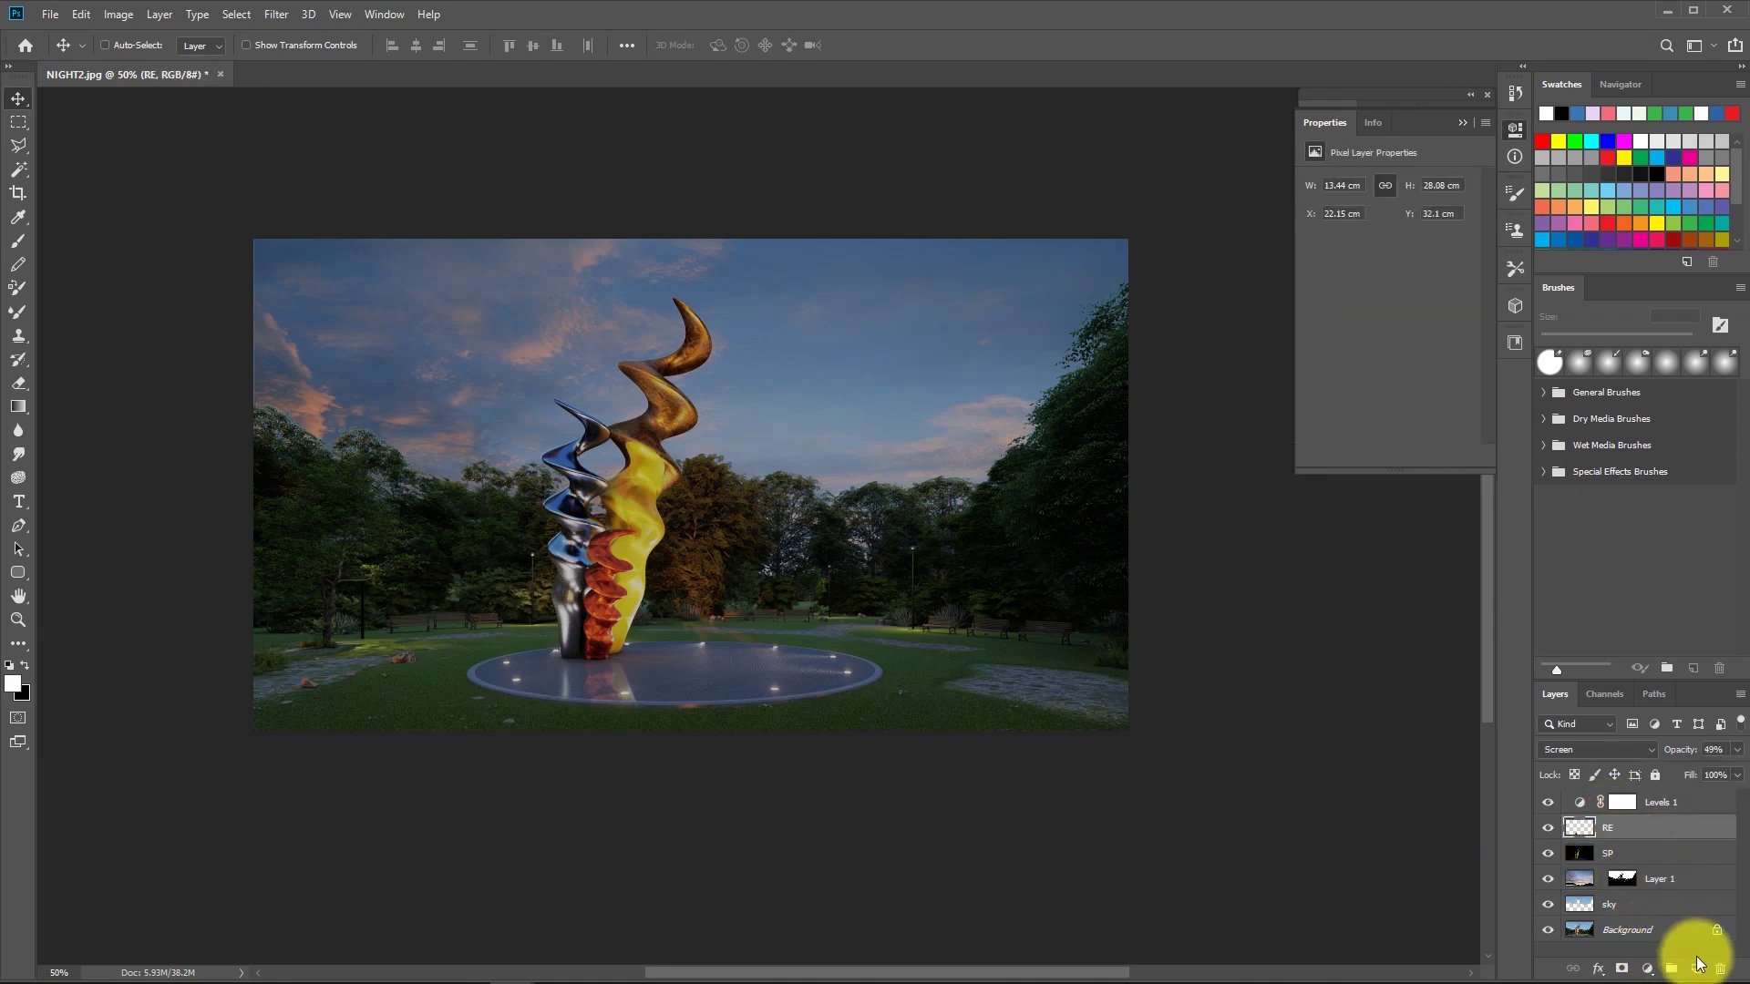
pyautogui.click(1695, 969)
pyautogui.doubleClick(1632, 831)
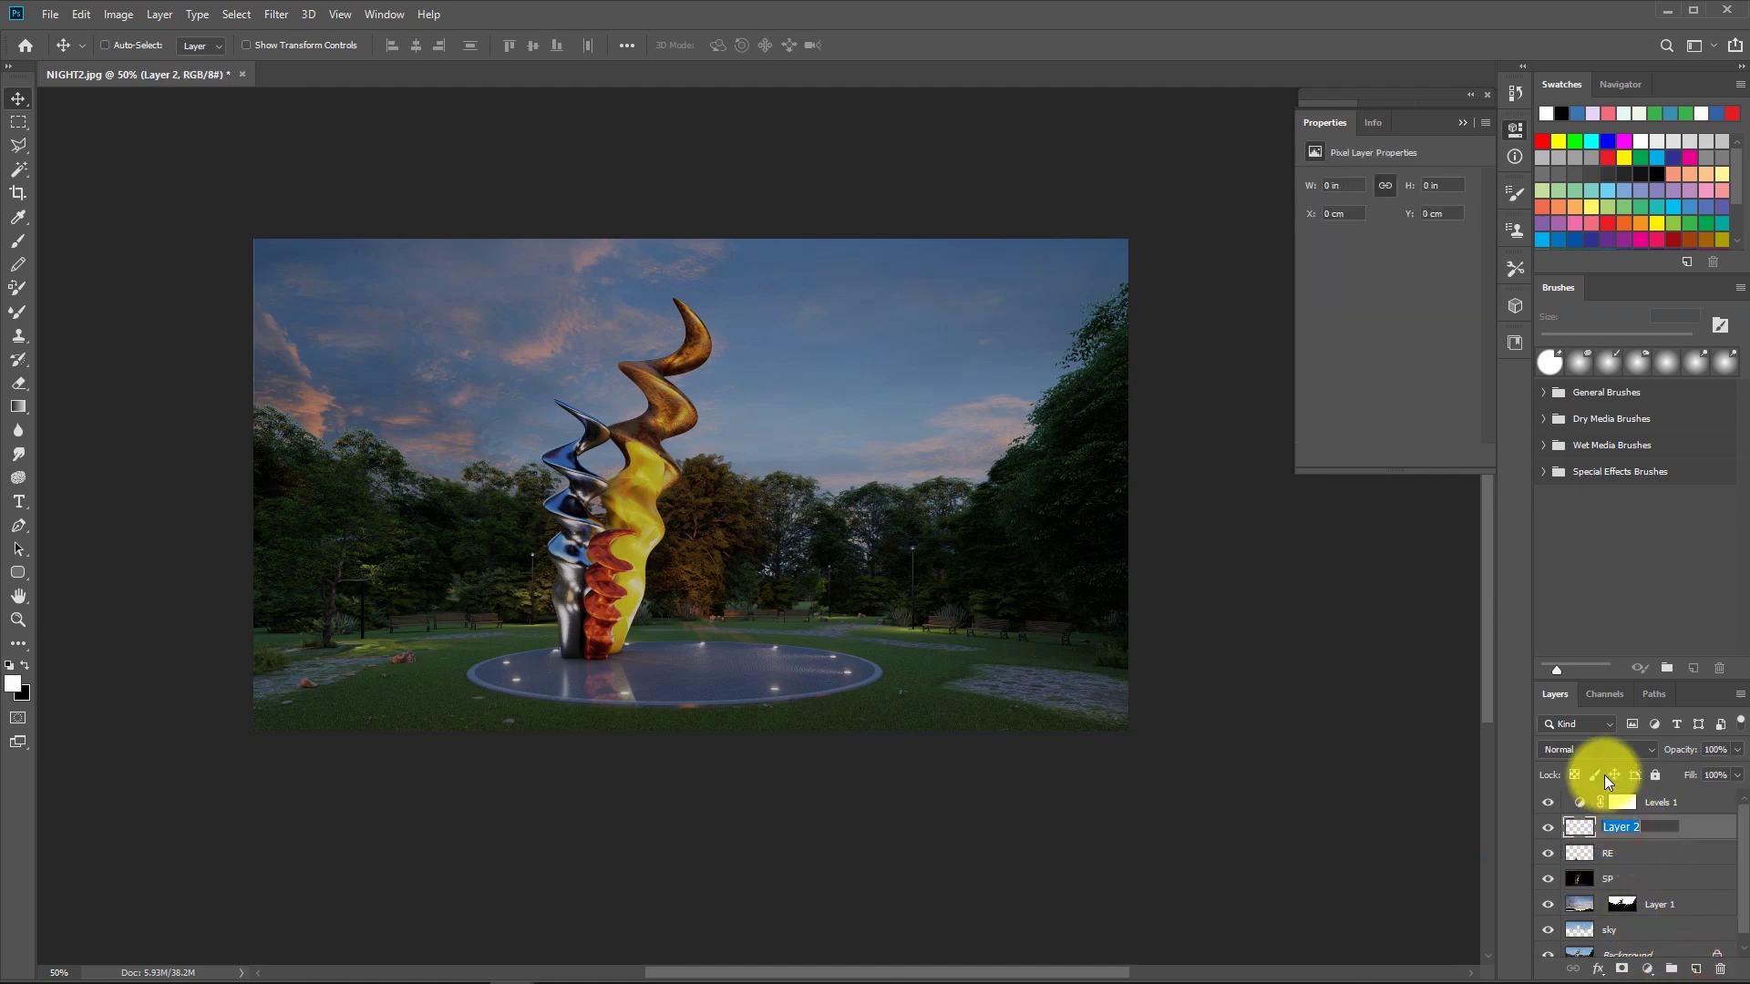
pyautogui.write('2로등')
pyautogui.write(' gl')
pyautogui.write('ow')
pyautogui.press('Return')
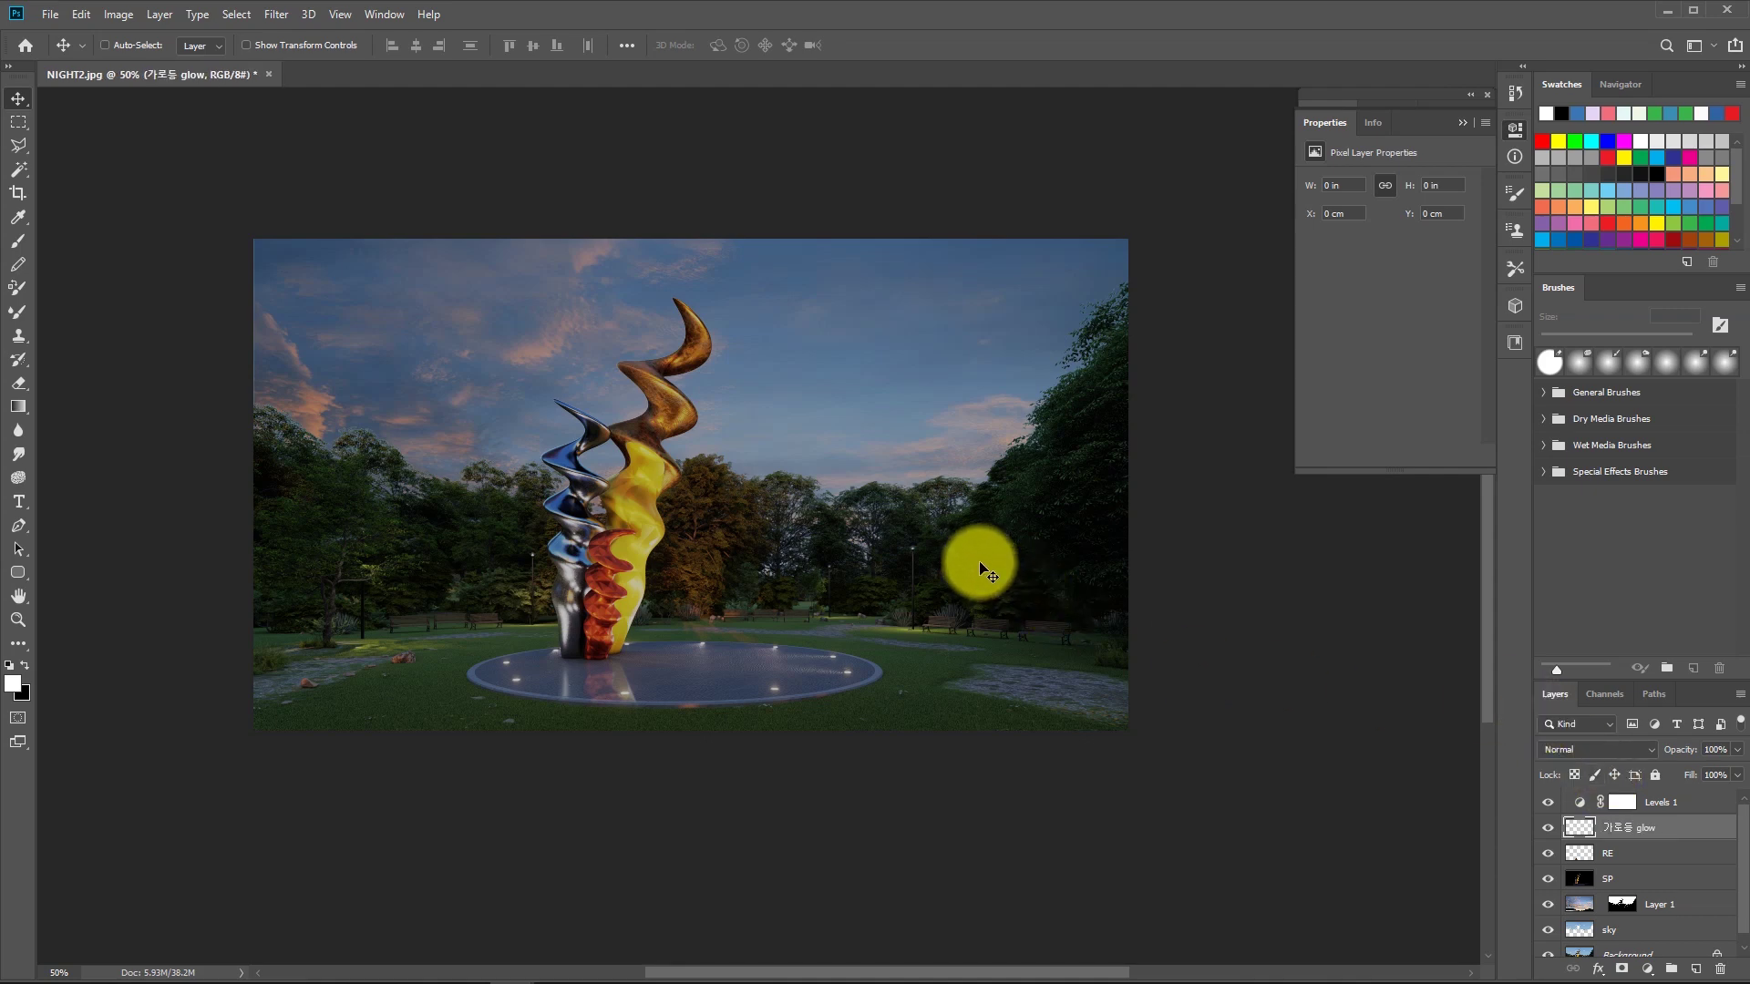
pyautogui.click(943, 515)
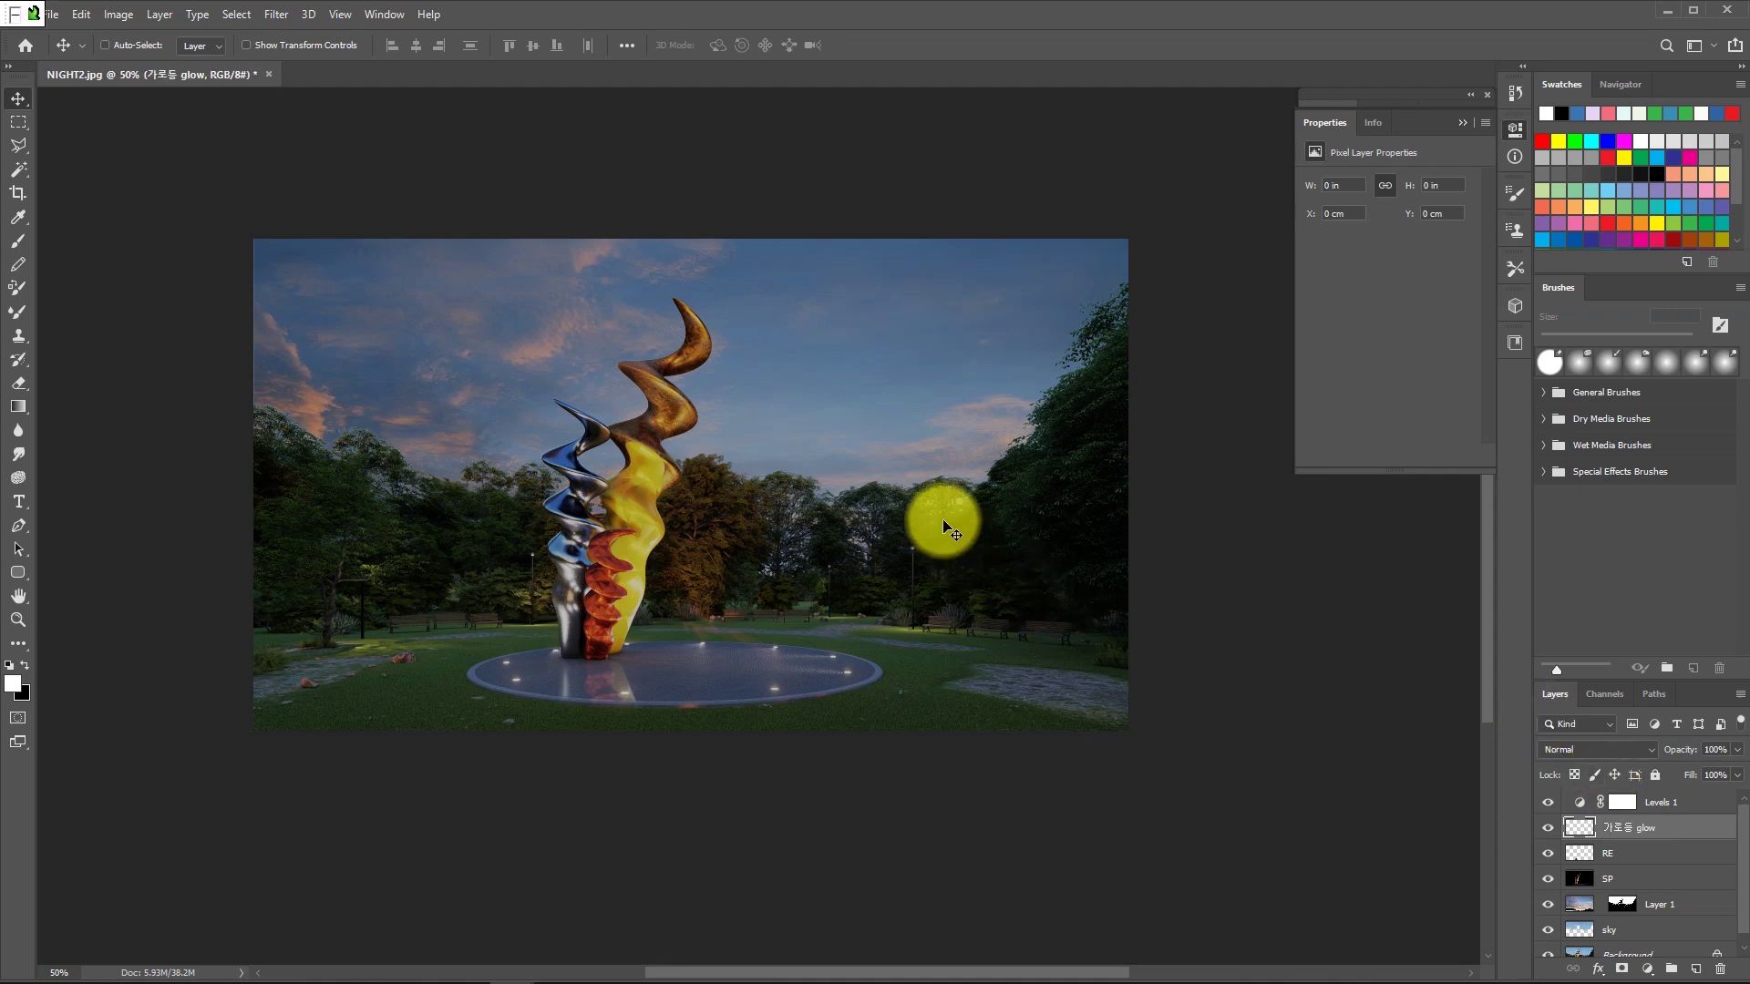
pyautogui.click(18, 122)
pyautogui.moveTo(814, 347); pyautogui.dragTo(902, 438)
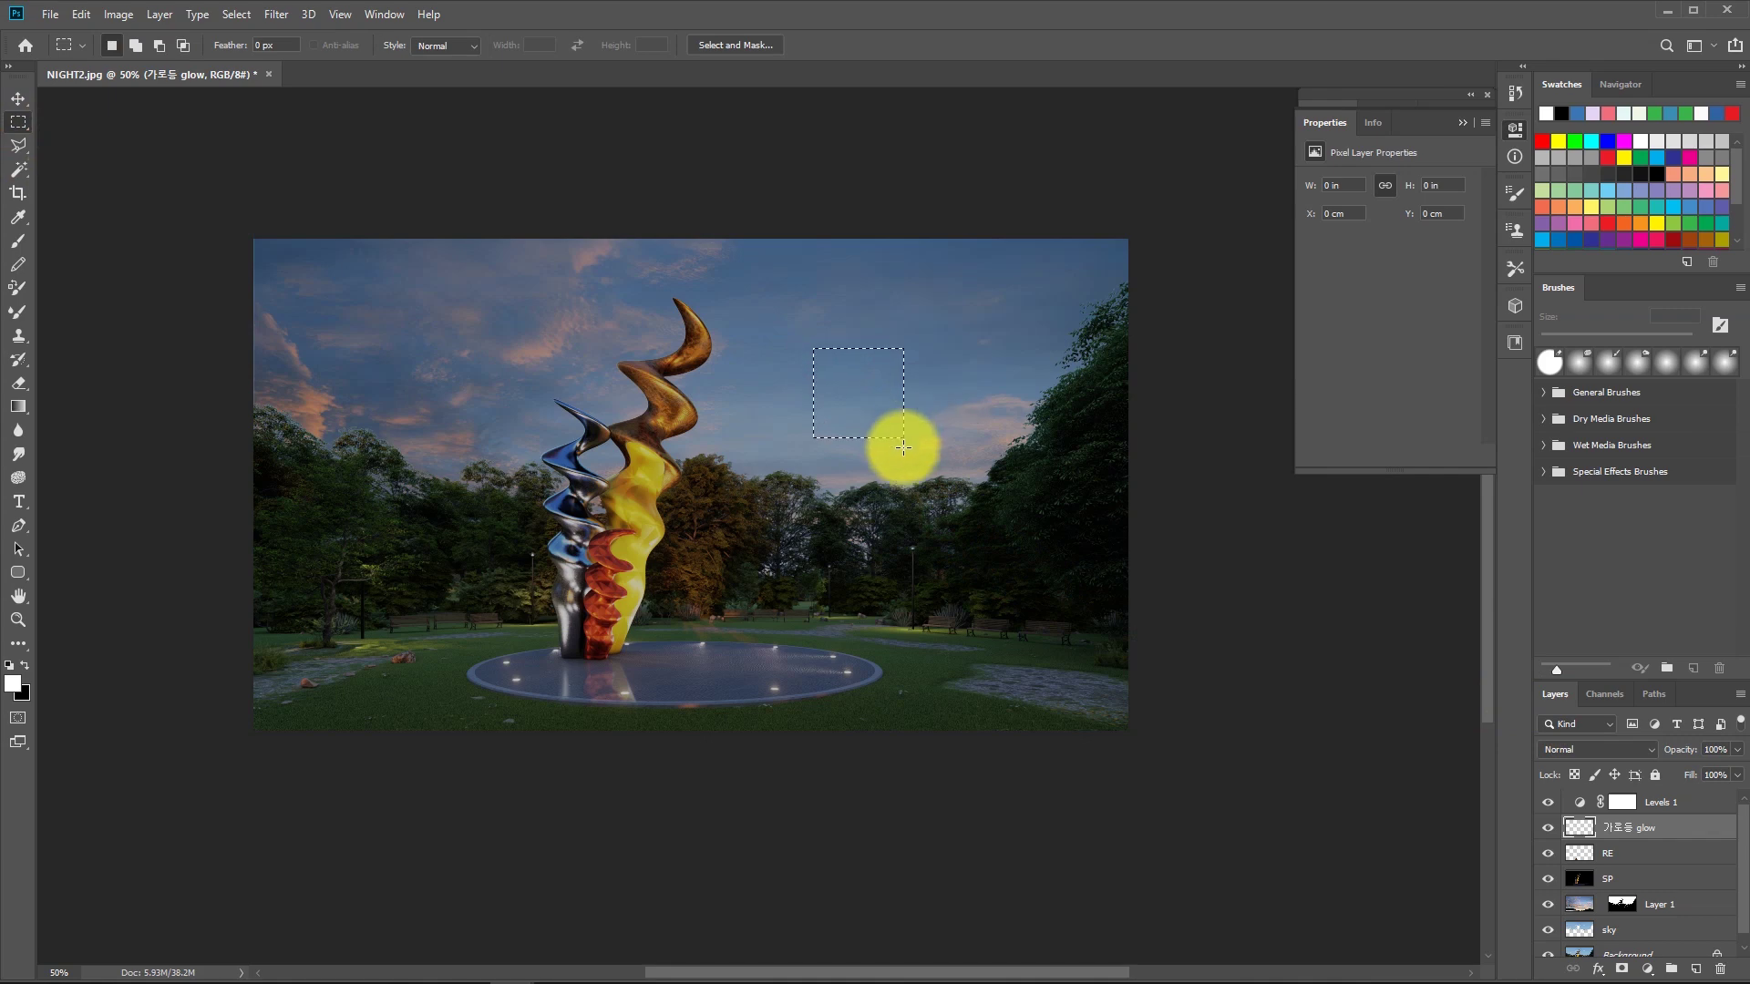
pyautogui.hotkey('ctrl', 'd')
# Draw an elliptical selection about 8.5 by 9.1 cm around the nearest street lamp right of the sculpture and fill it with black.
pyautogui.rightClick(19, 122)
pyautogui.click(91, 148)
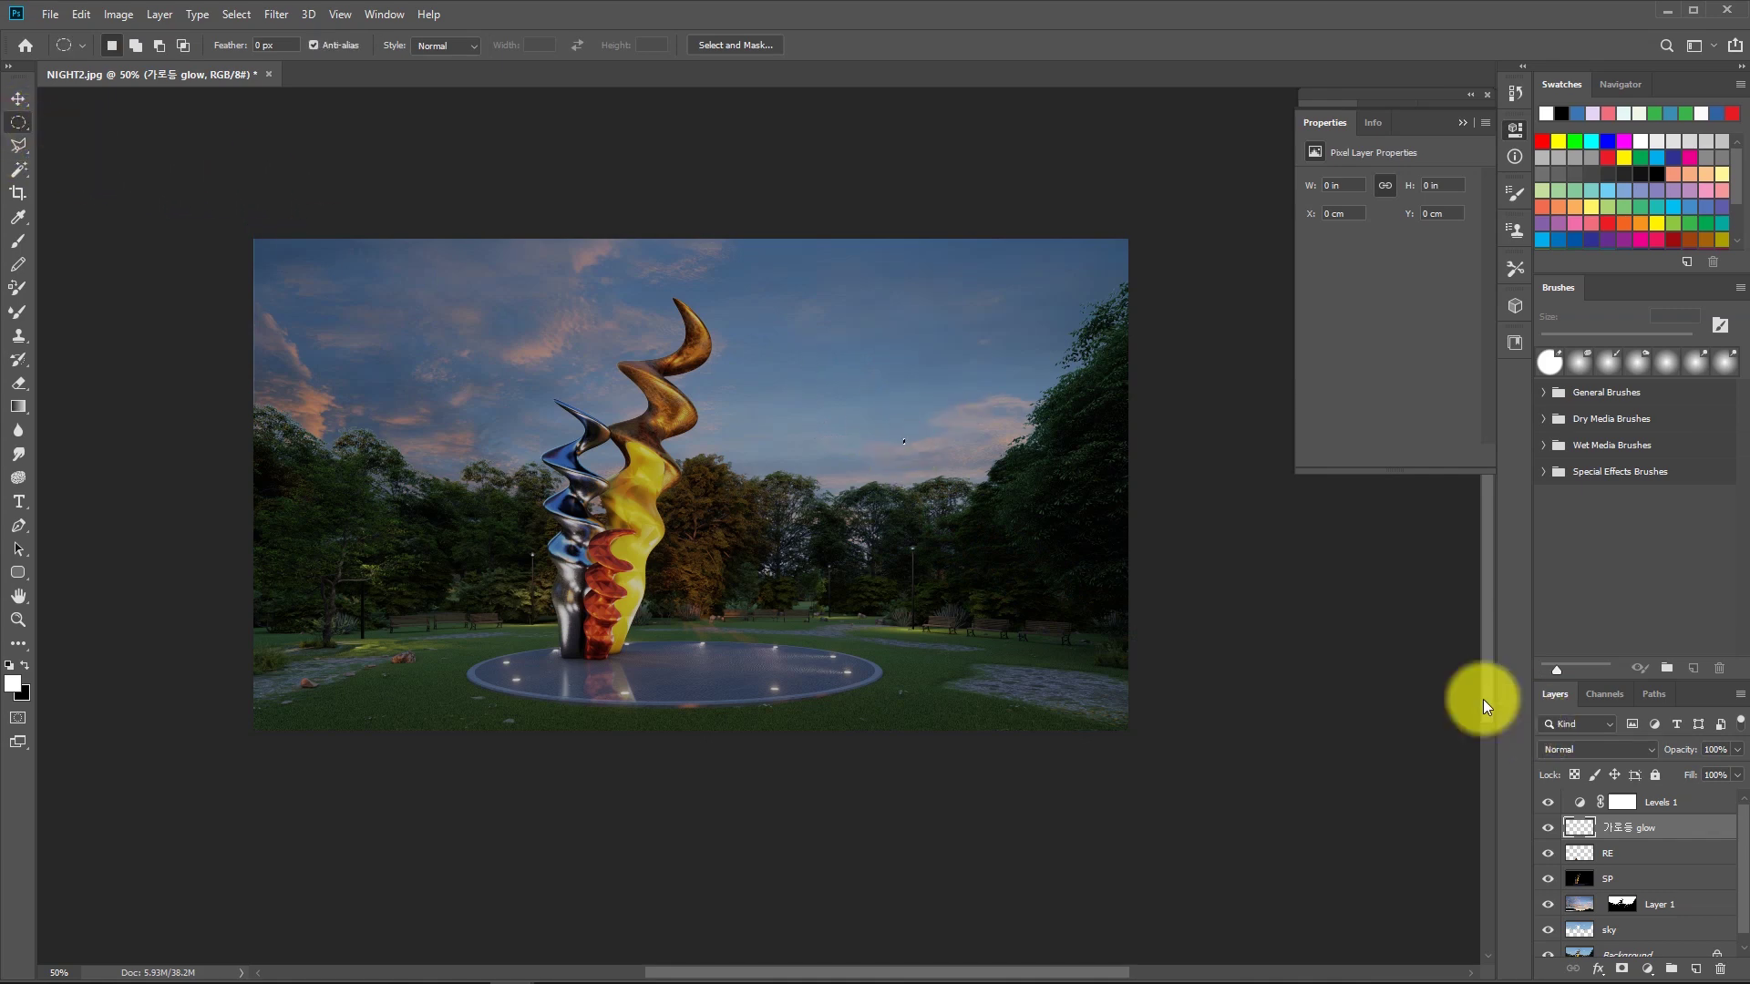
pyautogui.moveTo(936, 490); pyautogui.dragTo(932, 555)
pyautogui.click(25, 663)
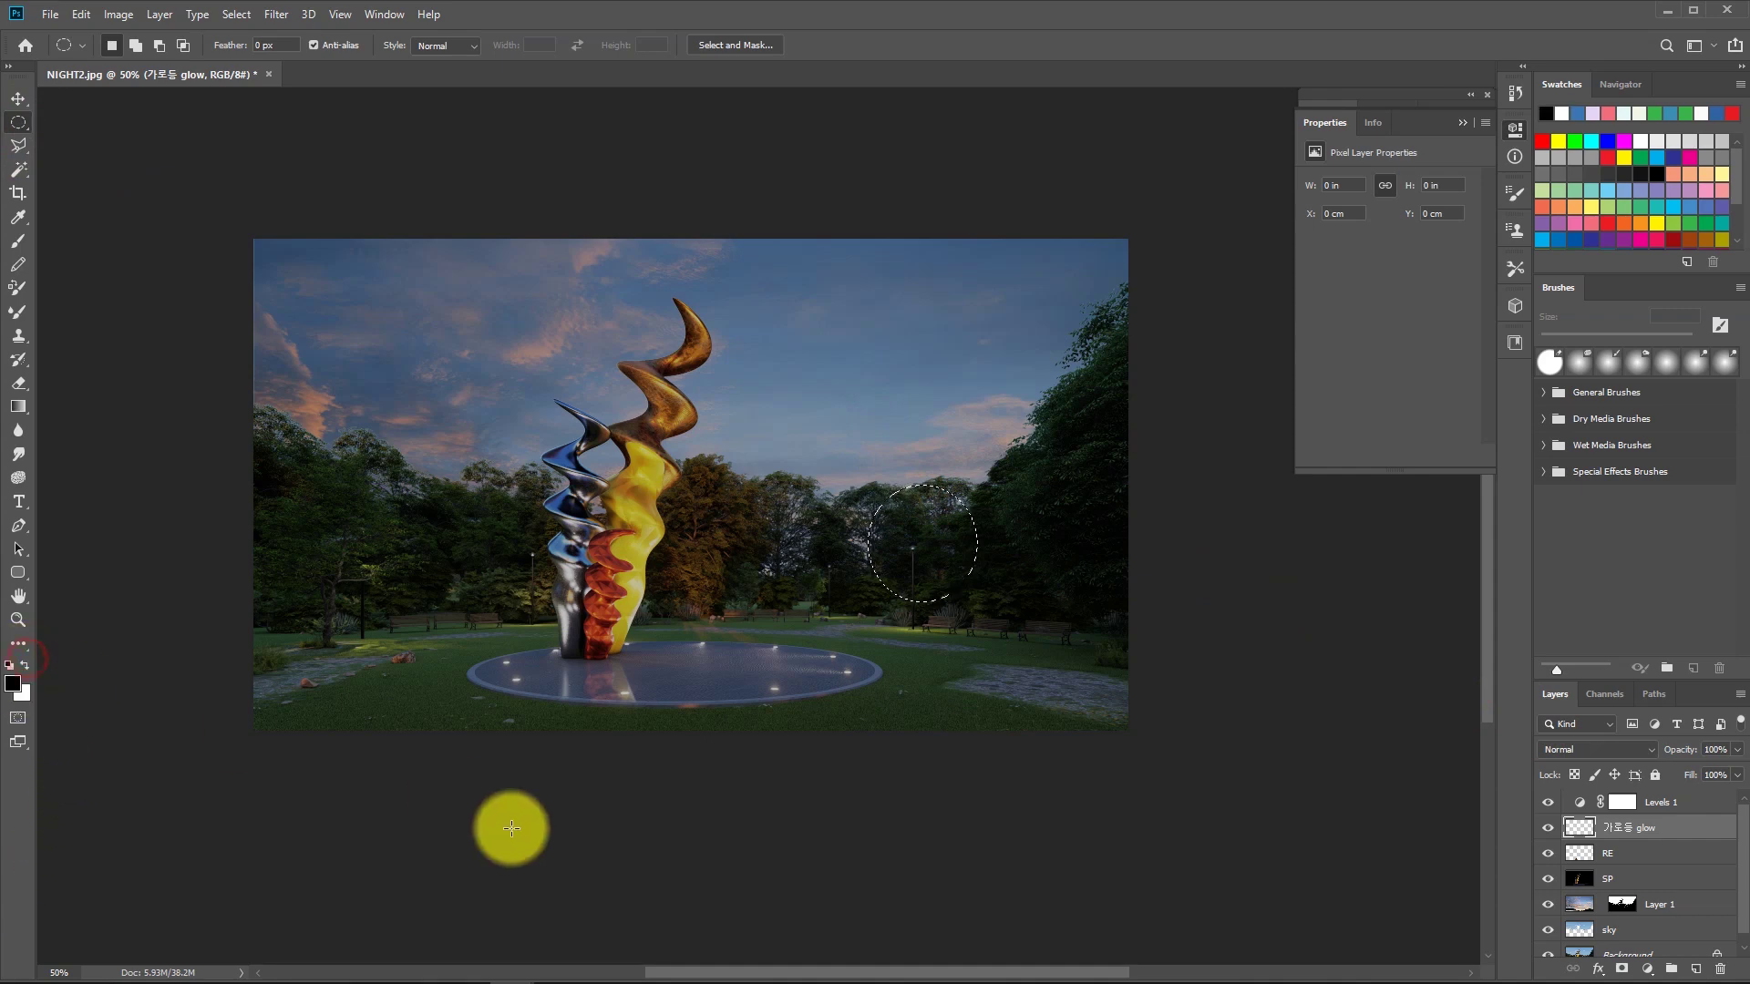
pyautogui.hotkey('alt', 'BackSpace')
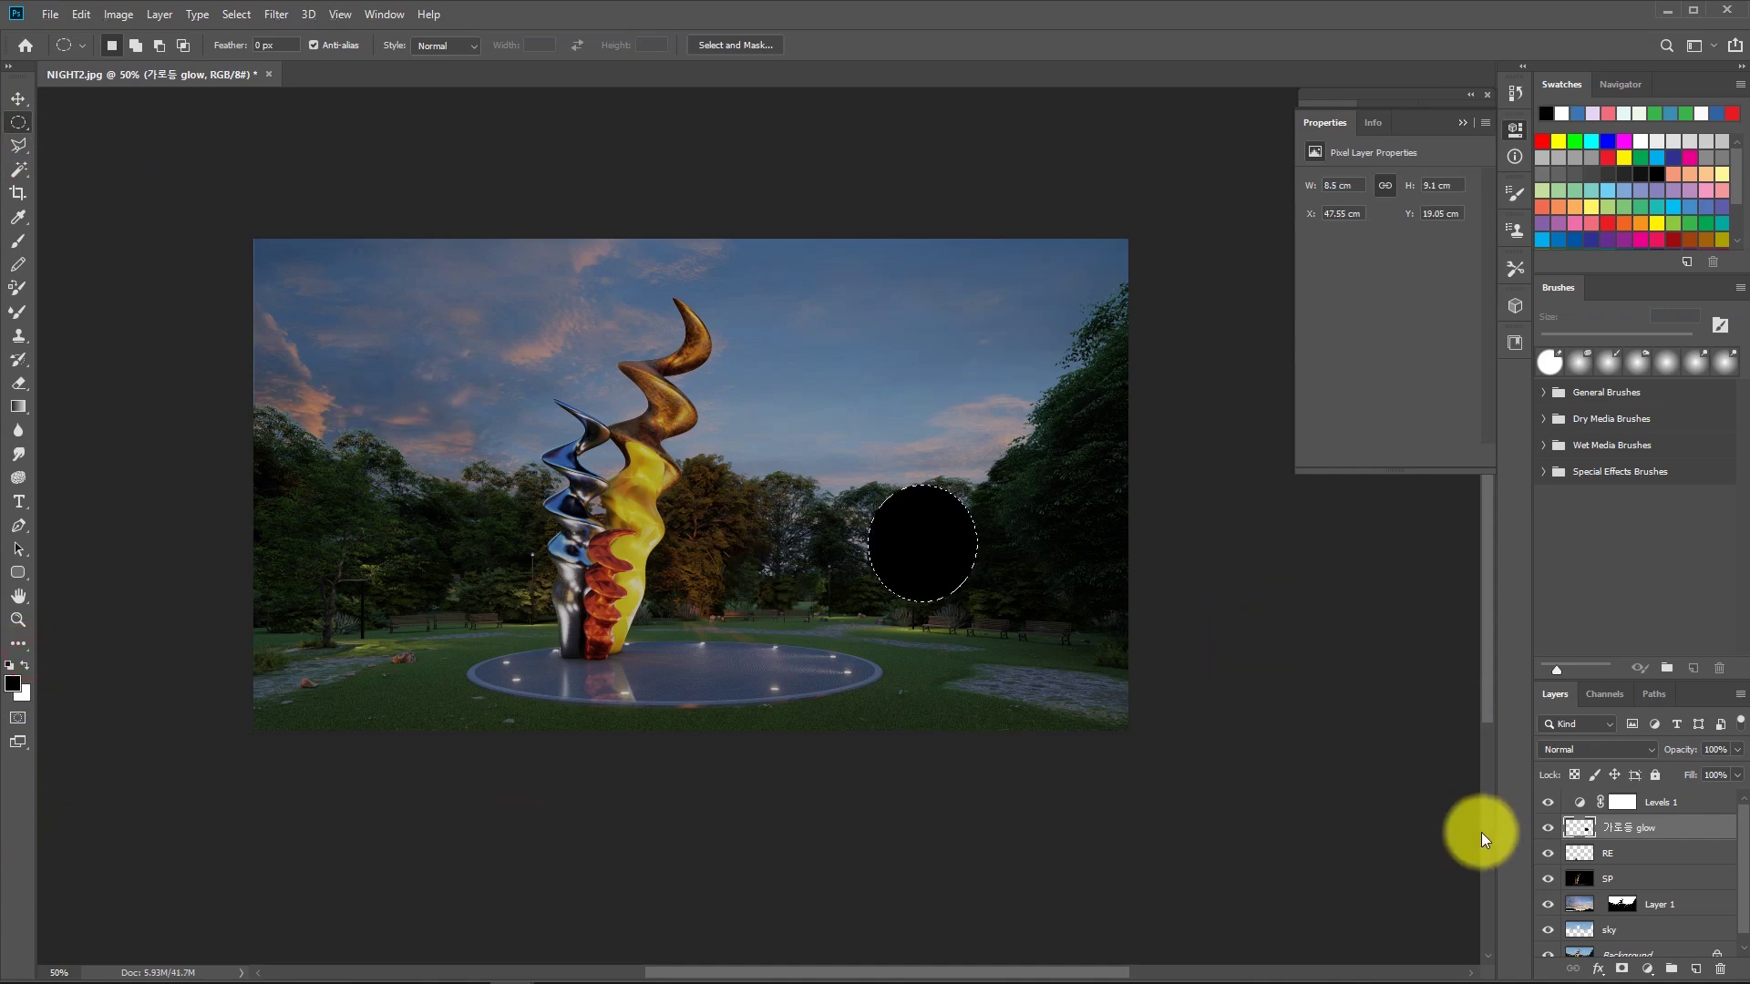
# Render a lens flare near the centre of the black ellipse, using the 105mm Prime lens type at 83% brightness.
pyautogui.press('z')
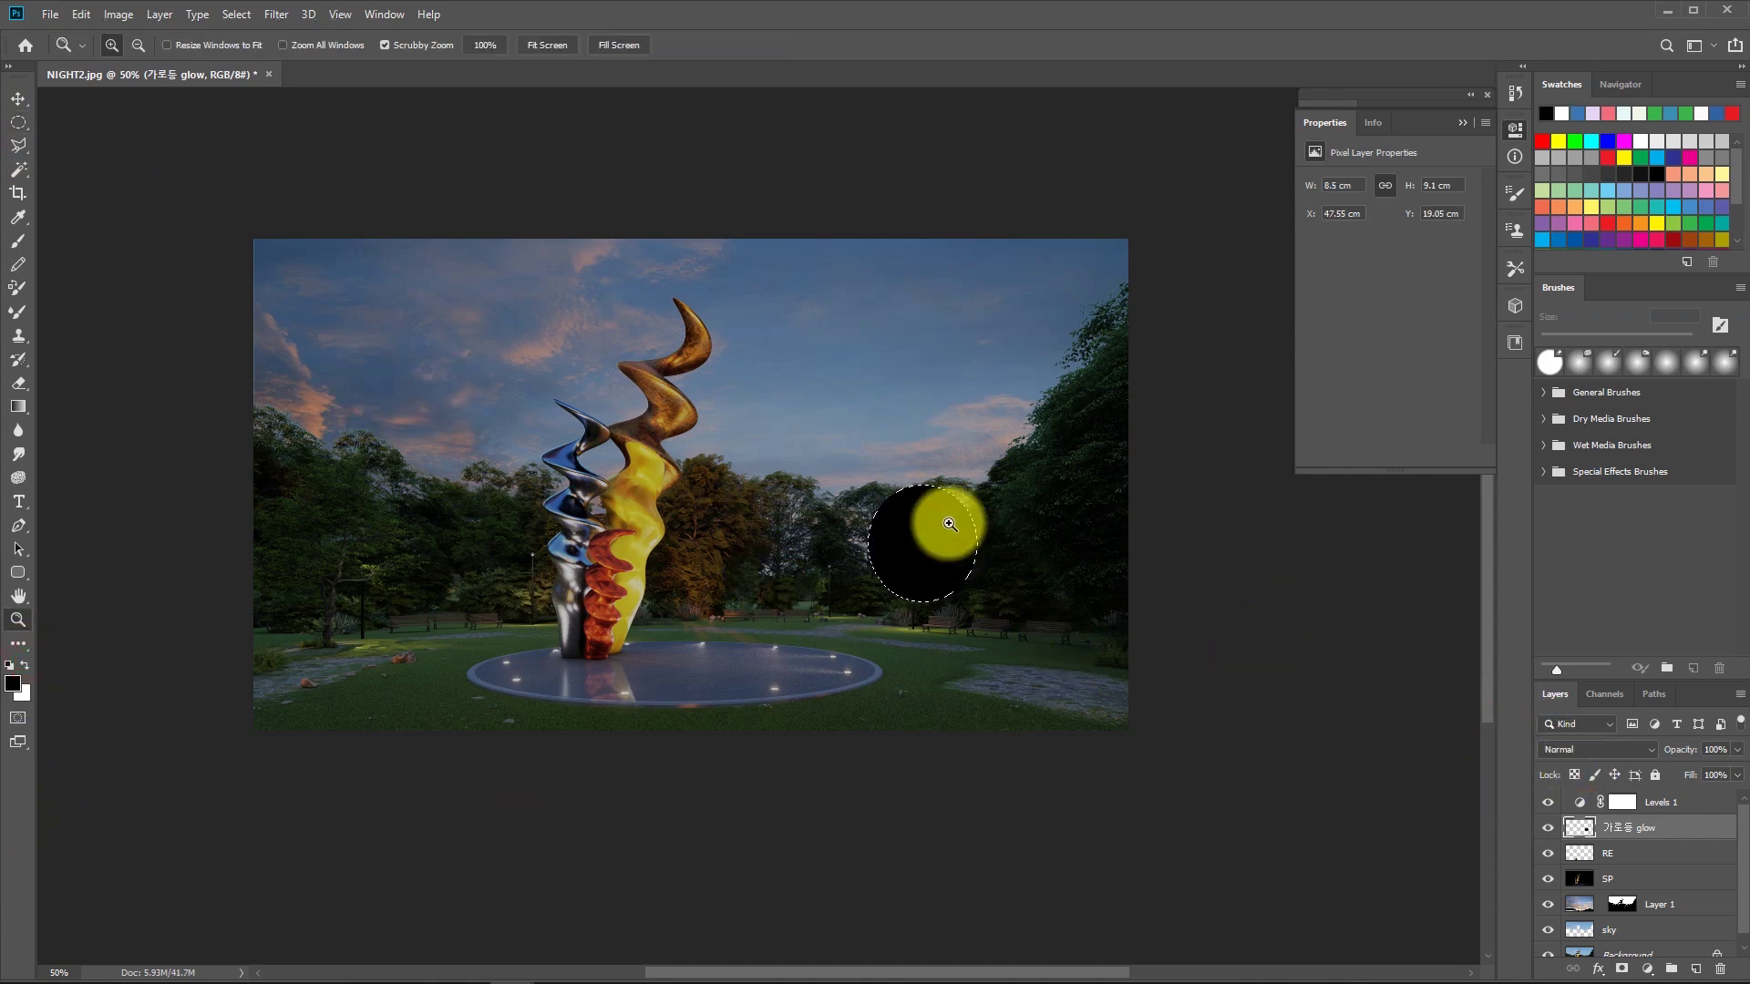
pyautogui.click(938, 524)
pyautogui.click(938, 559)
pyautogui.moveTo(1184, 528); pyautogui.dragTo(811, 386)
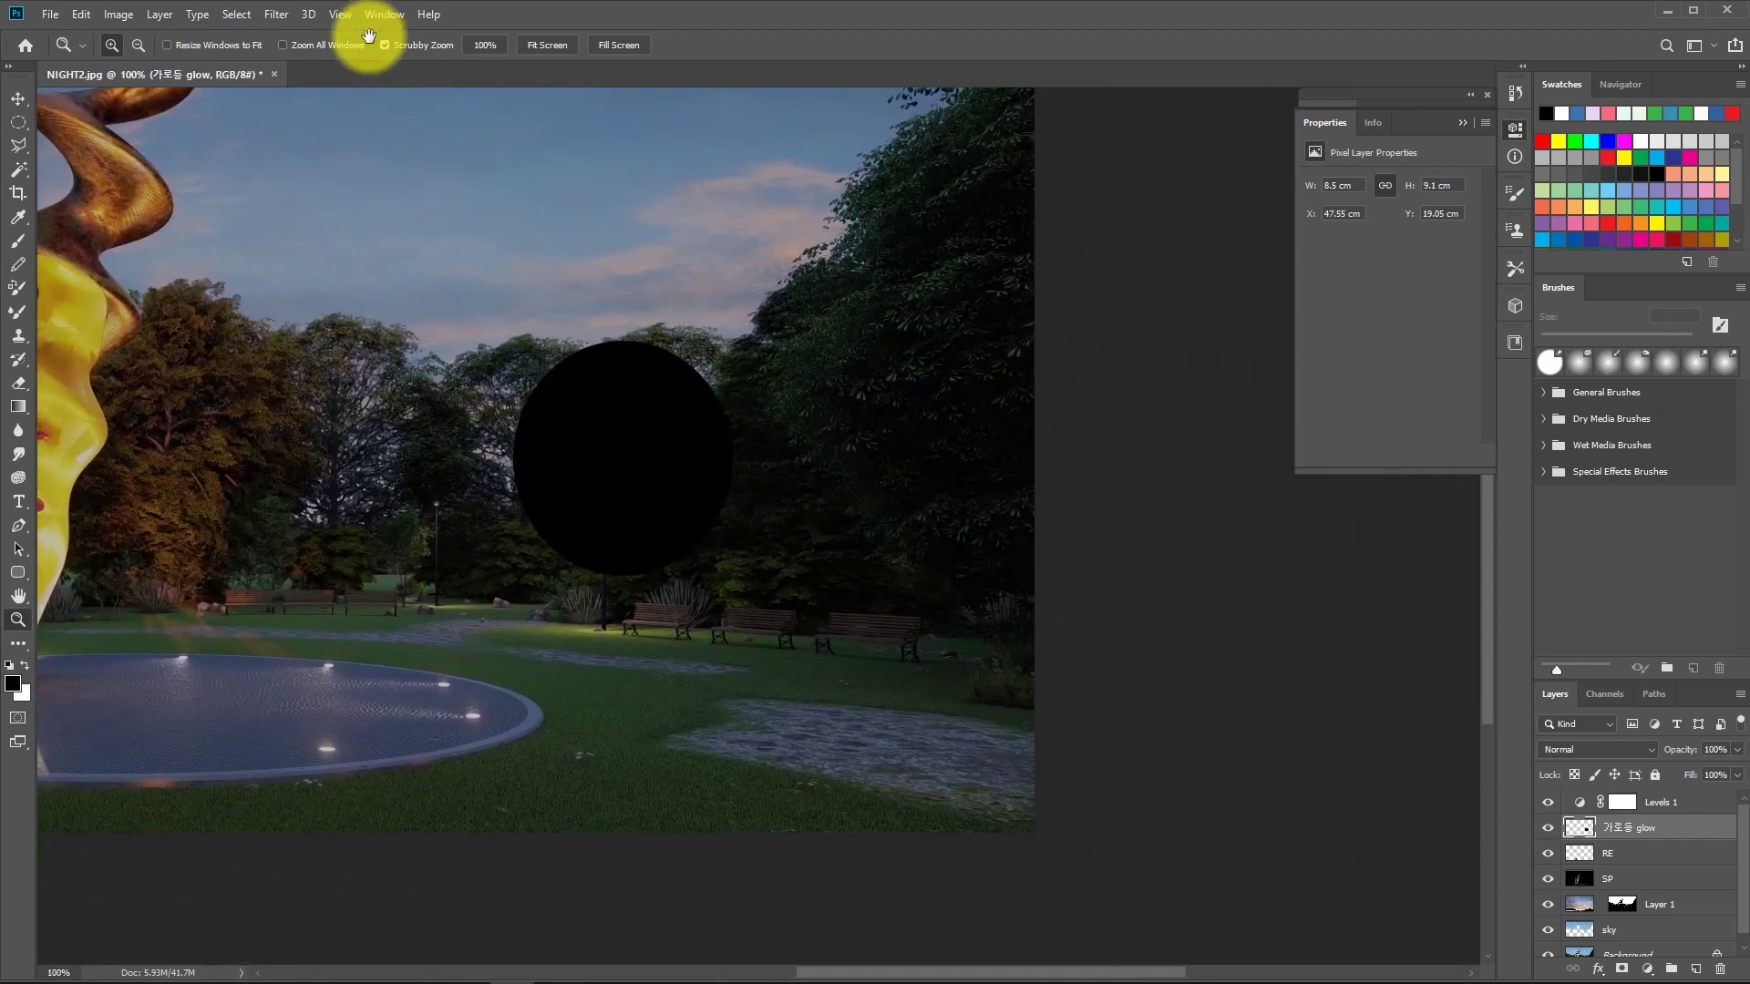
pyautogui.click(268, 15)
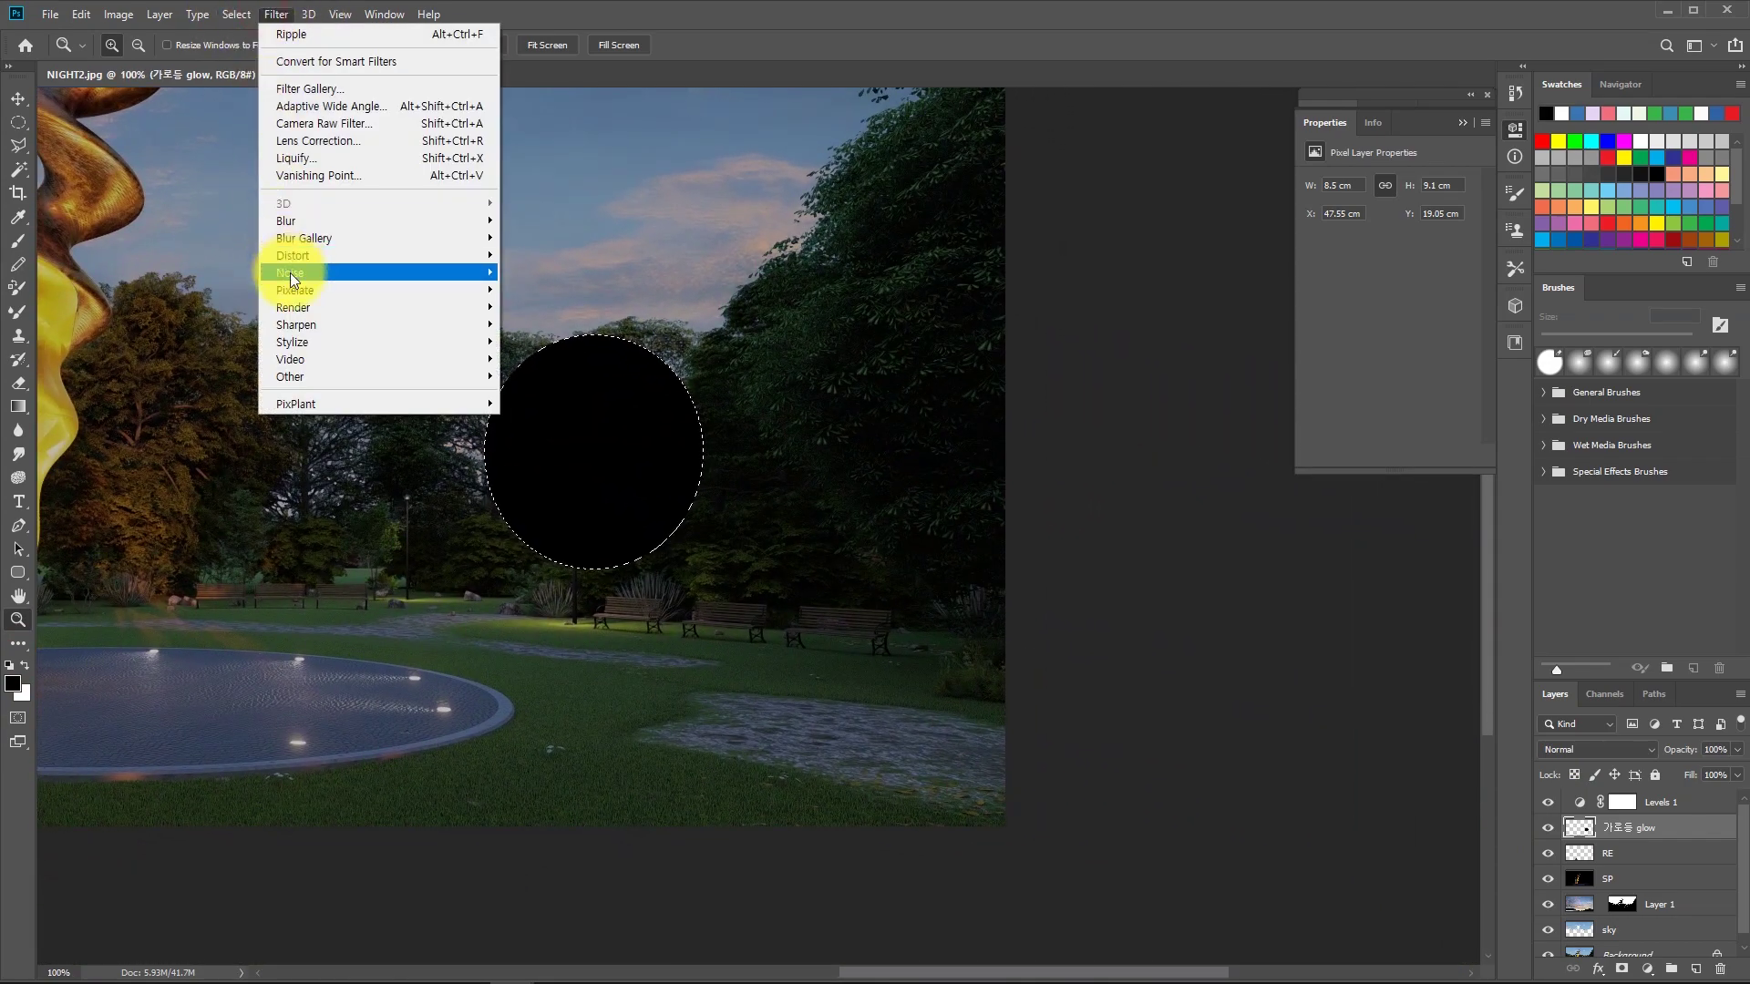
pyautogui.moveTo(293, 310)
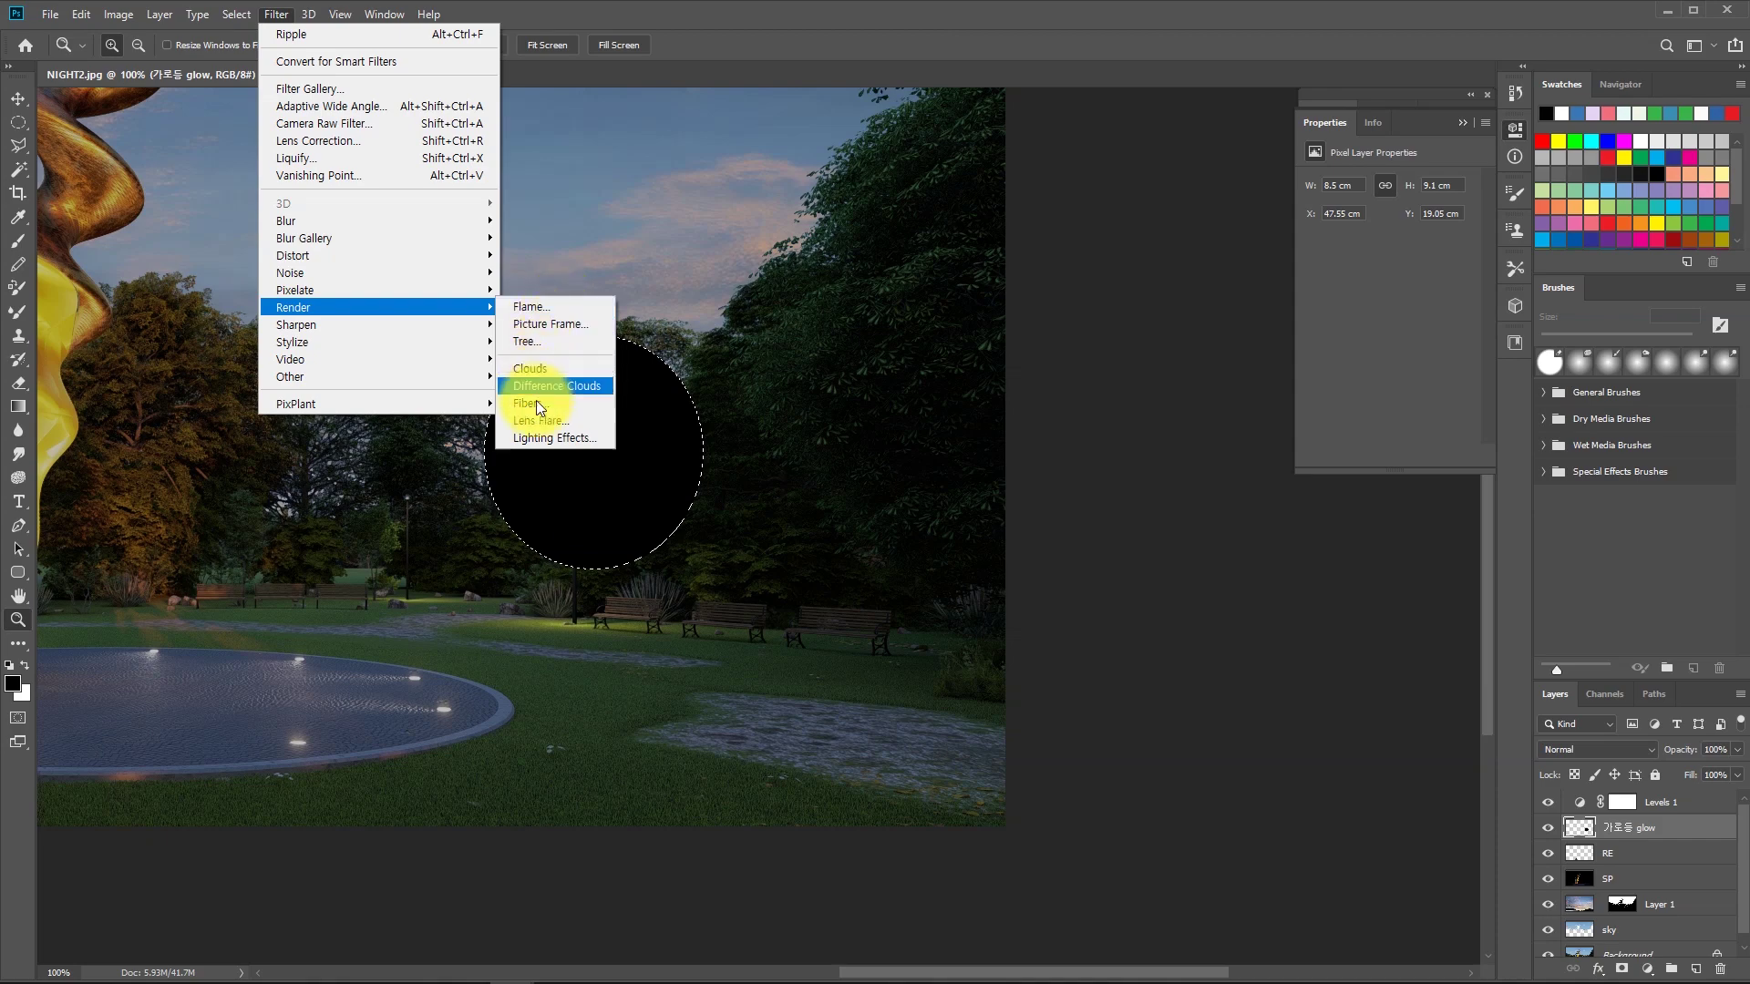
pyautogui.click(552, 423)
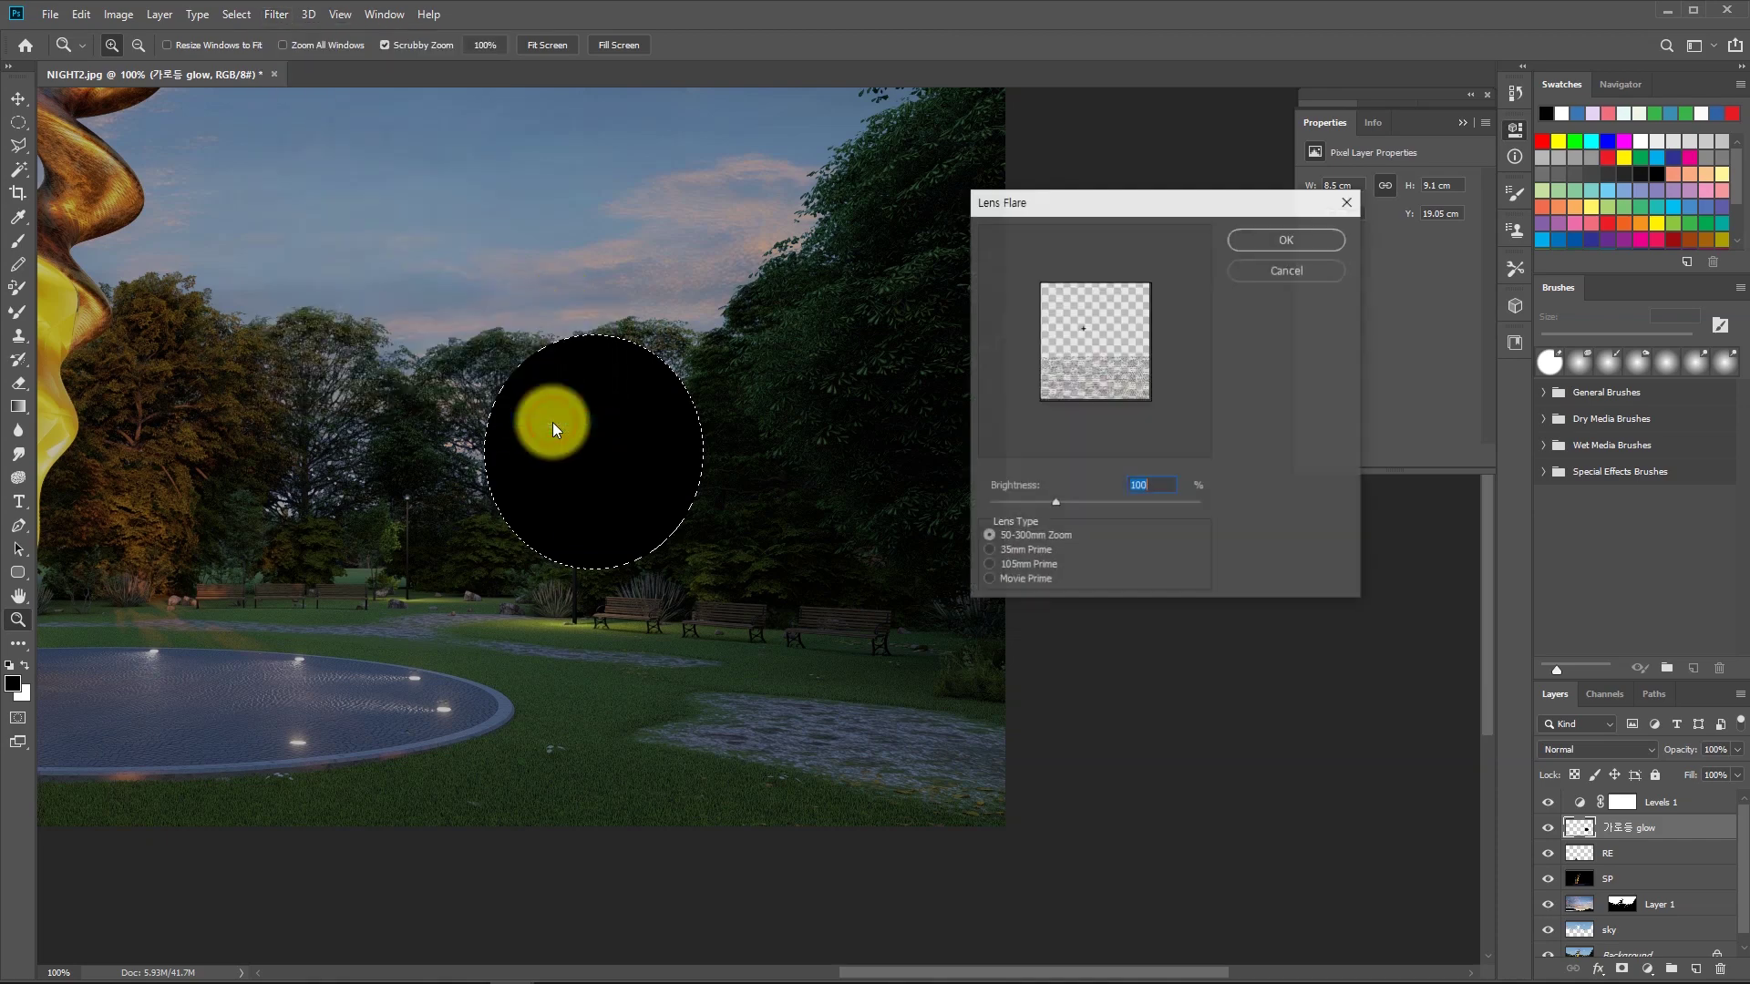
pyautogui.click(1091, 333)
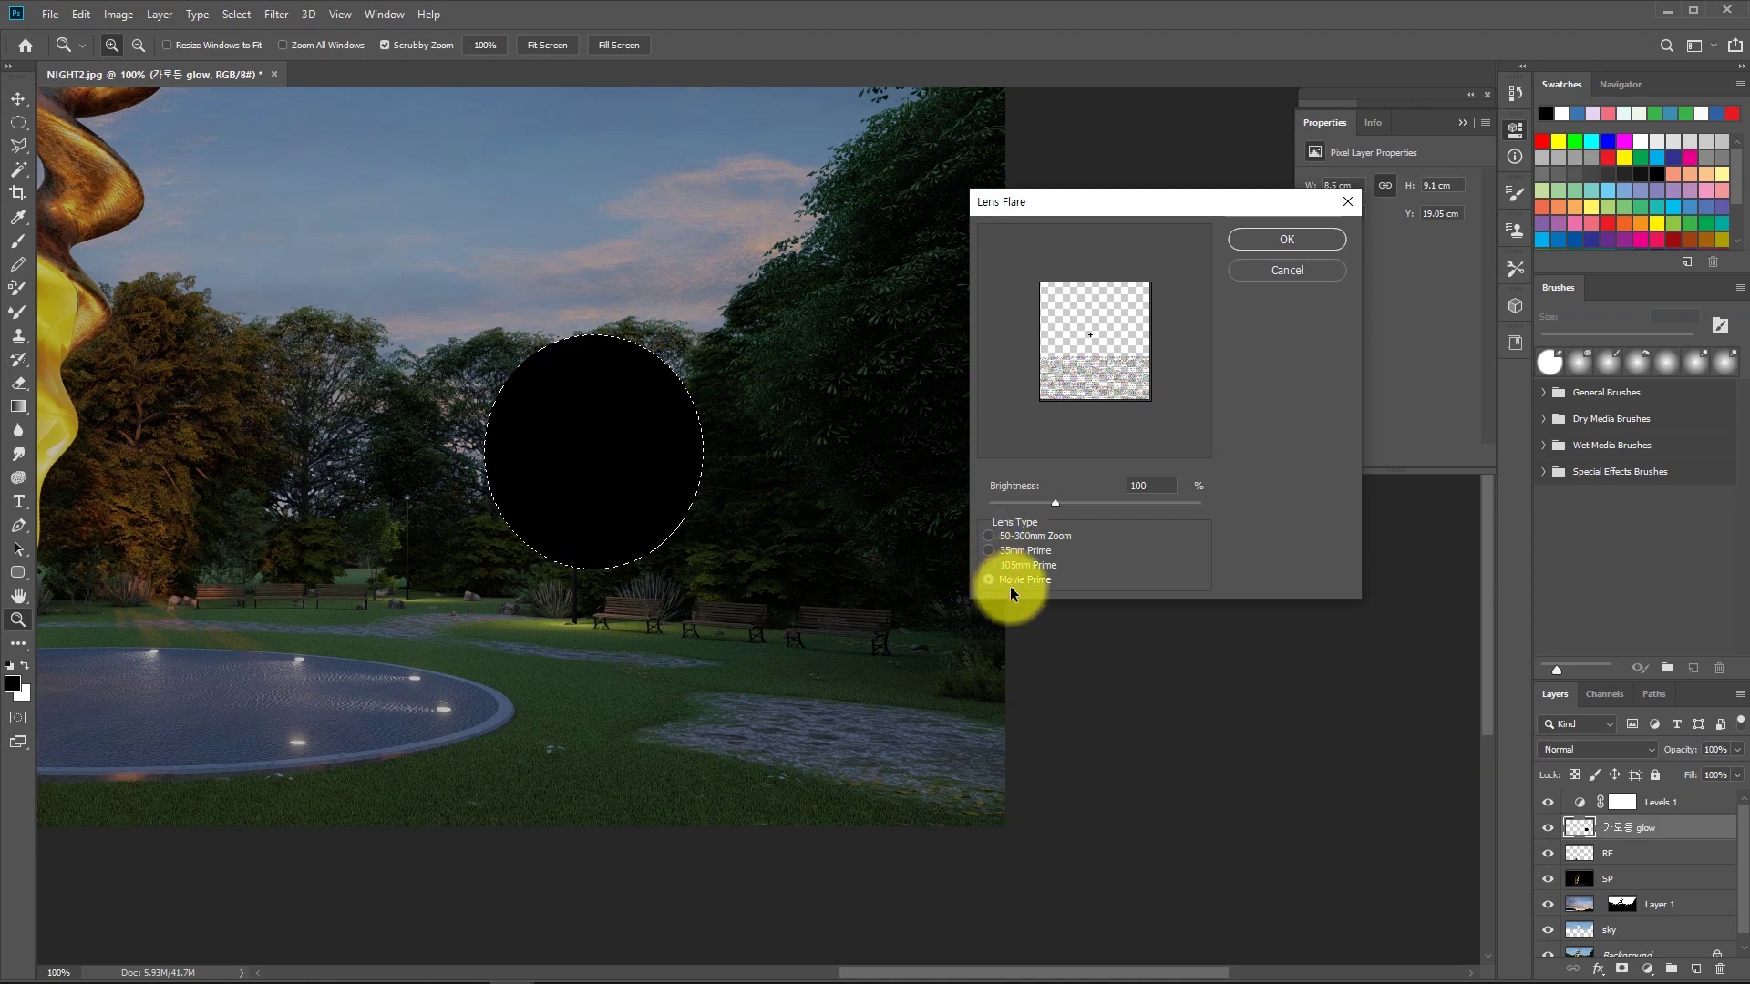
pyautogui.click(991, 565)
pyautogui.moveTo(1050, 501); pyautogui.dragTo(1039, 500)
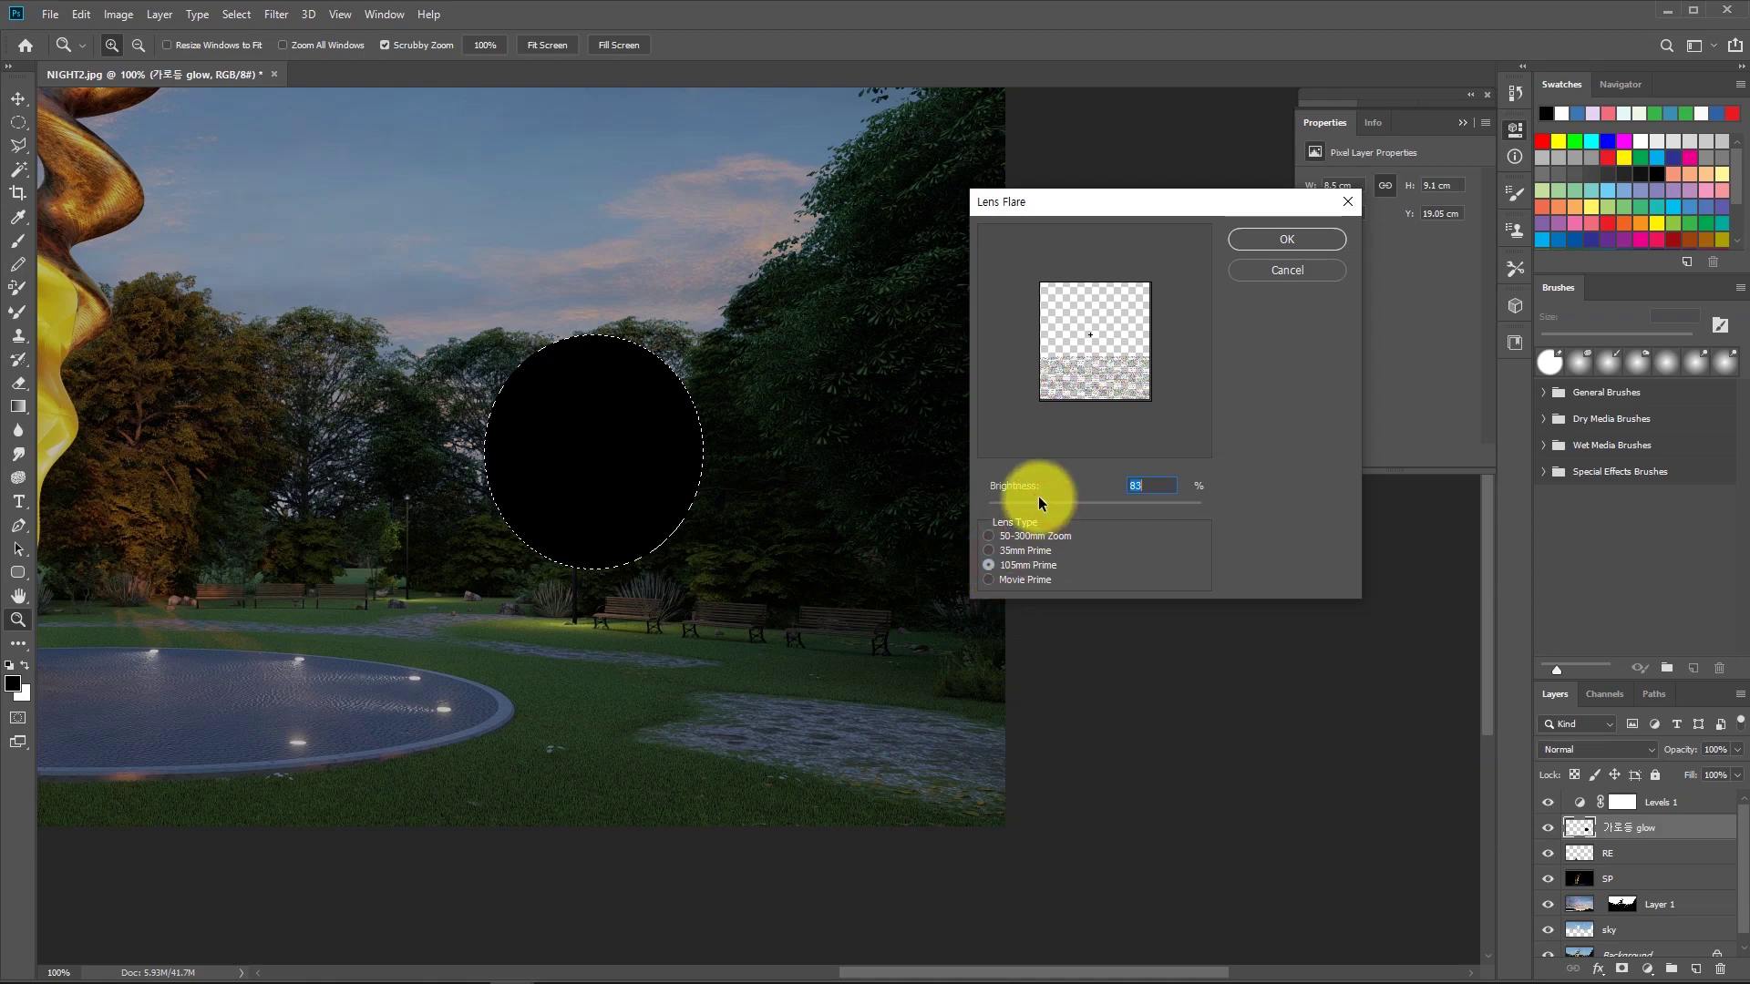
pyautogui.click(1286, 240)
# Try the Screen blend mode on the glow layer, and set it to Color Dodge.
pyautogui.click(598, 473)
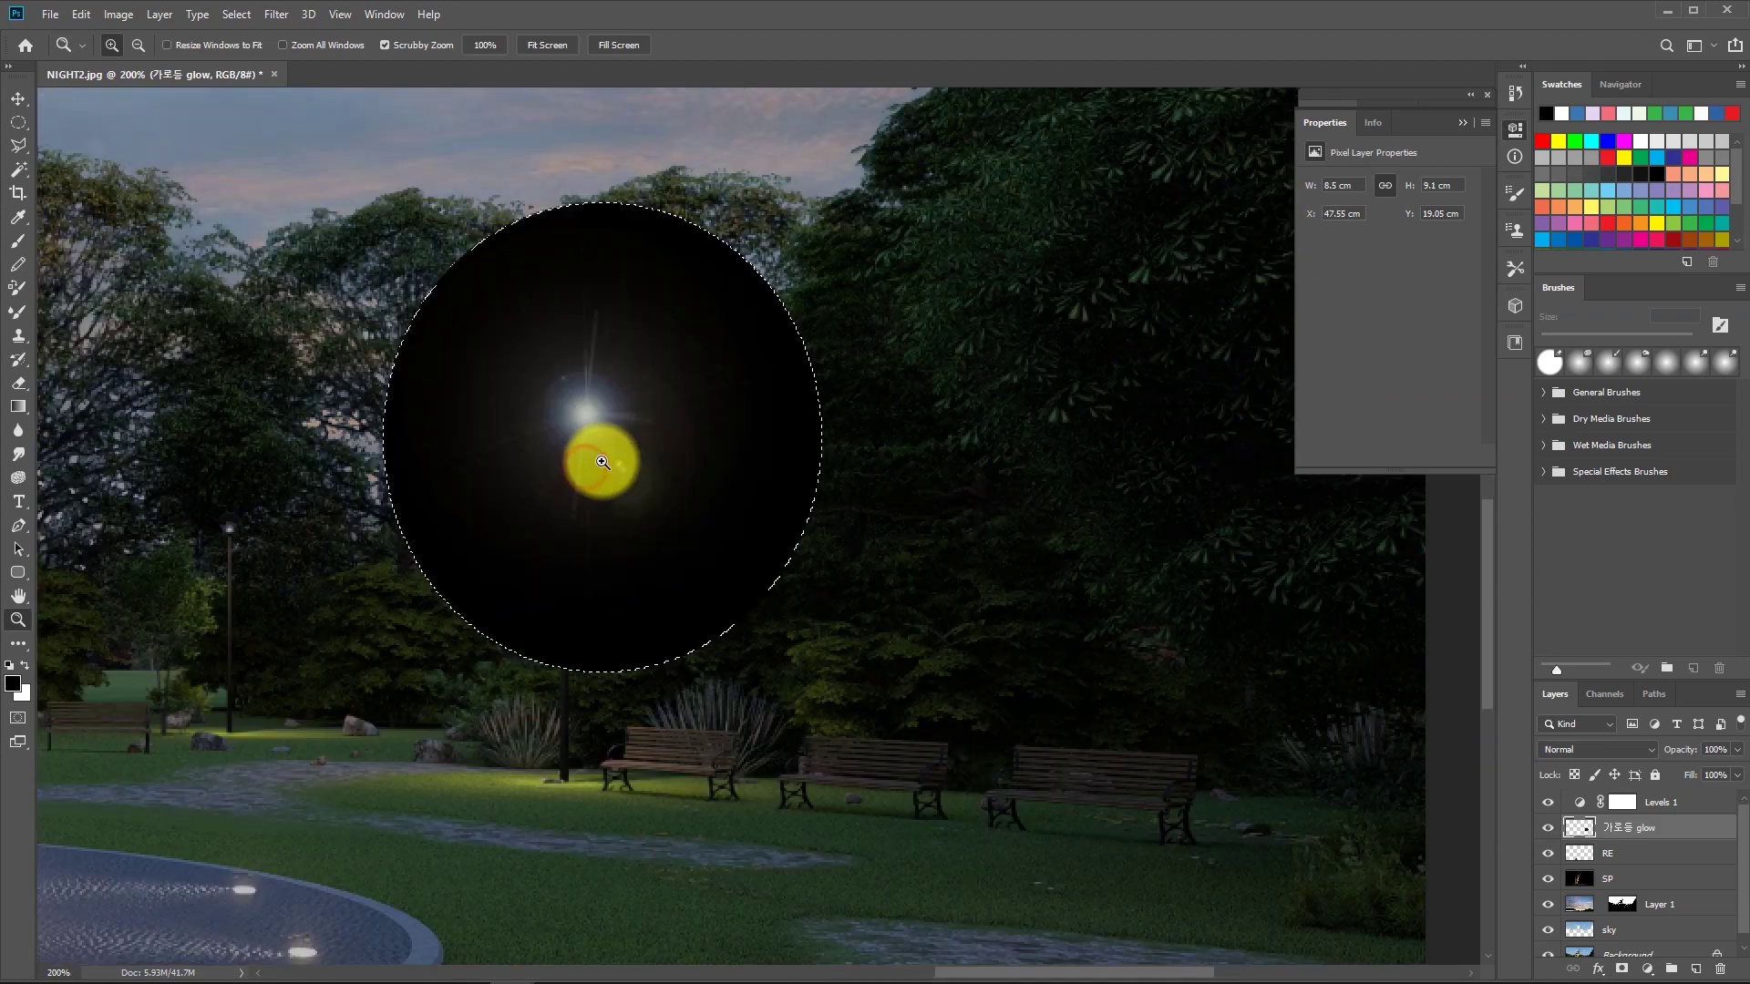
pyautogui.click(1581, 749)
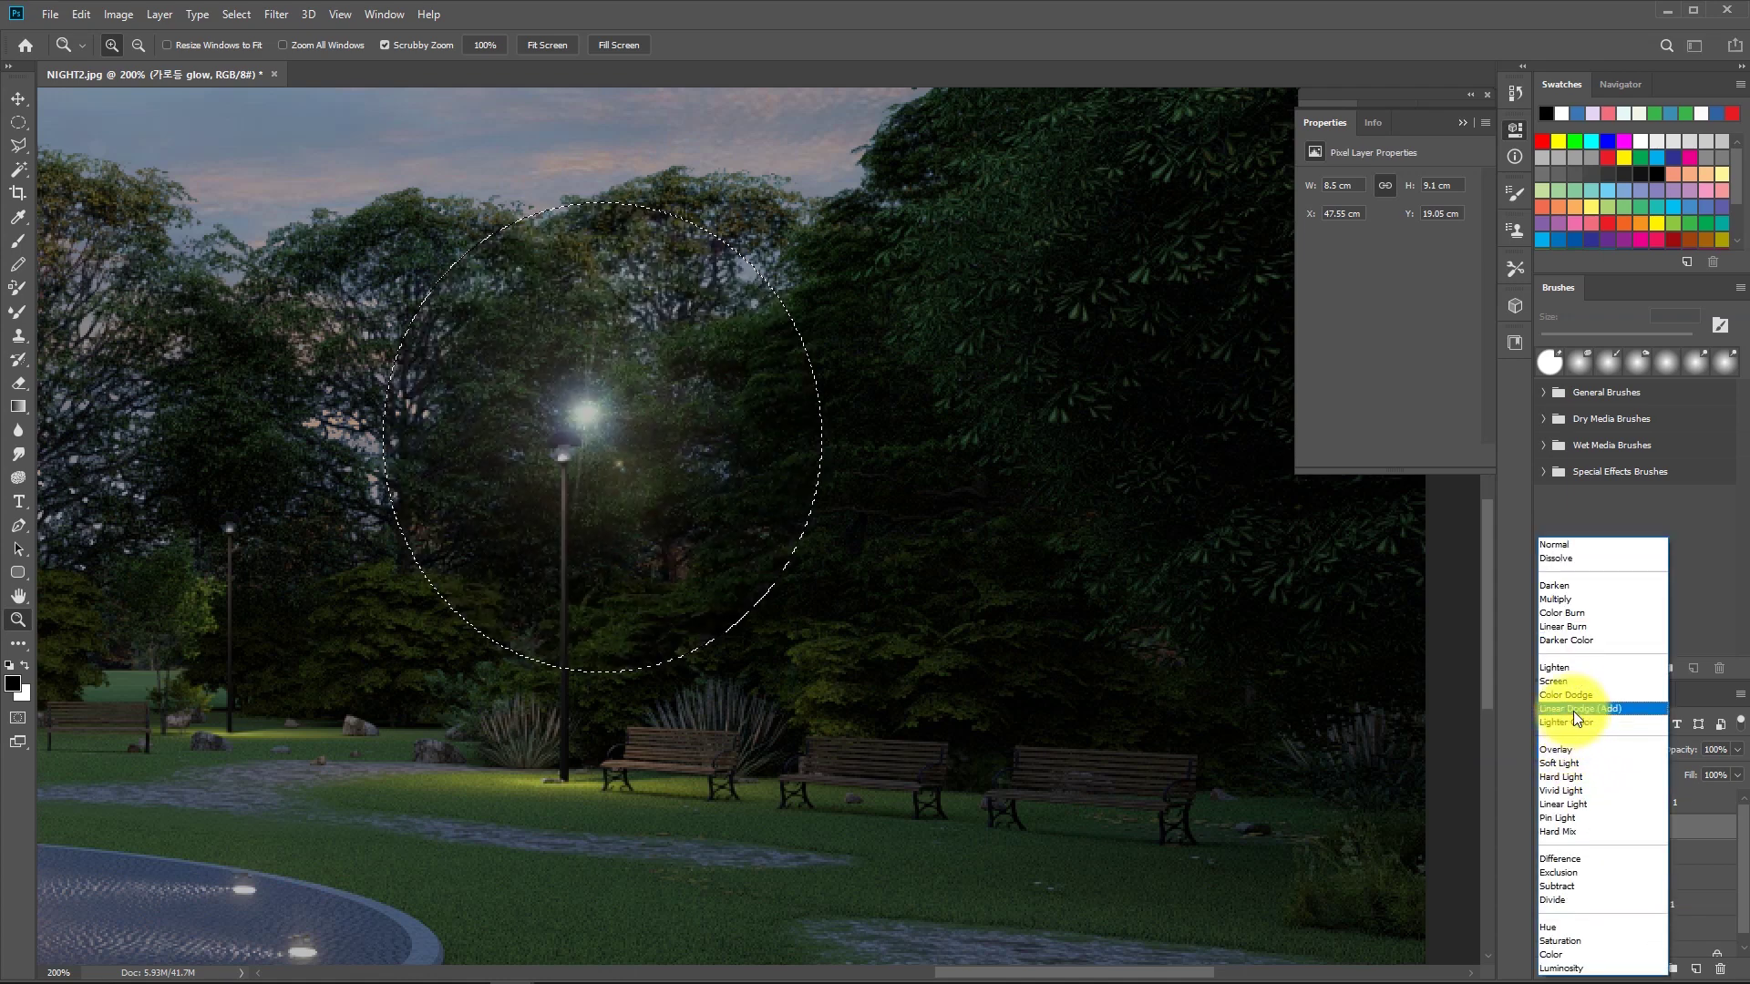
pyautogui.click(1573, 684)
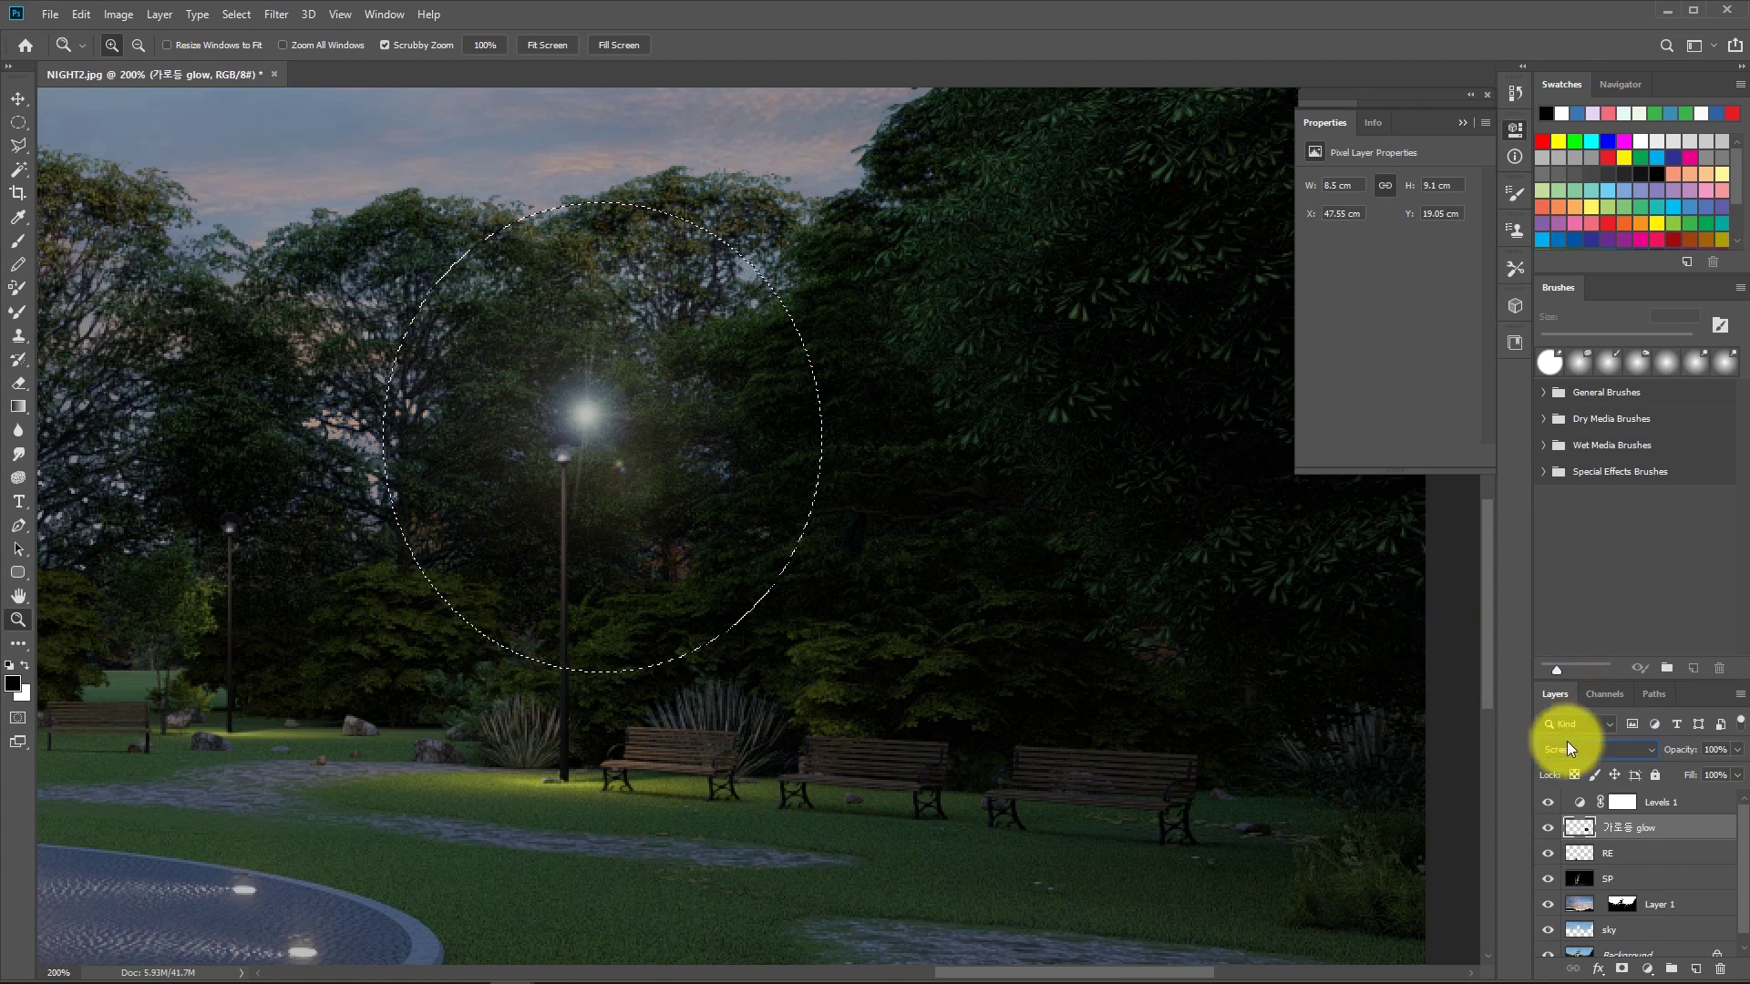
pyautogui.click(1567, 741)
pyautogui.click(1555, 697)
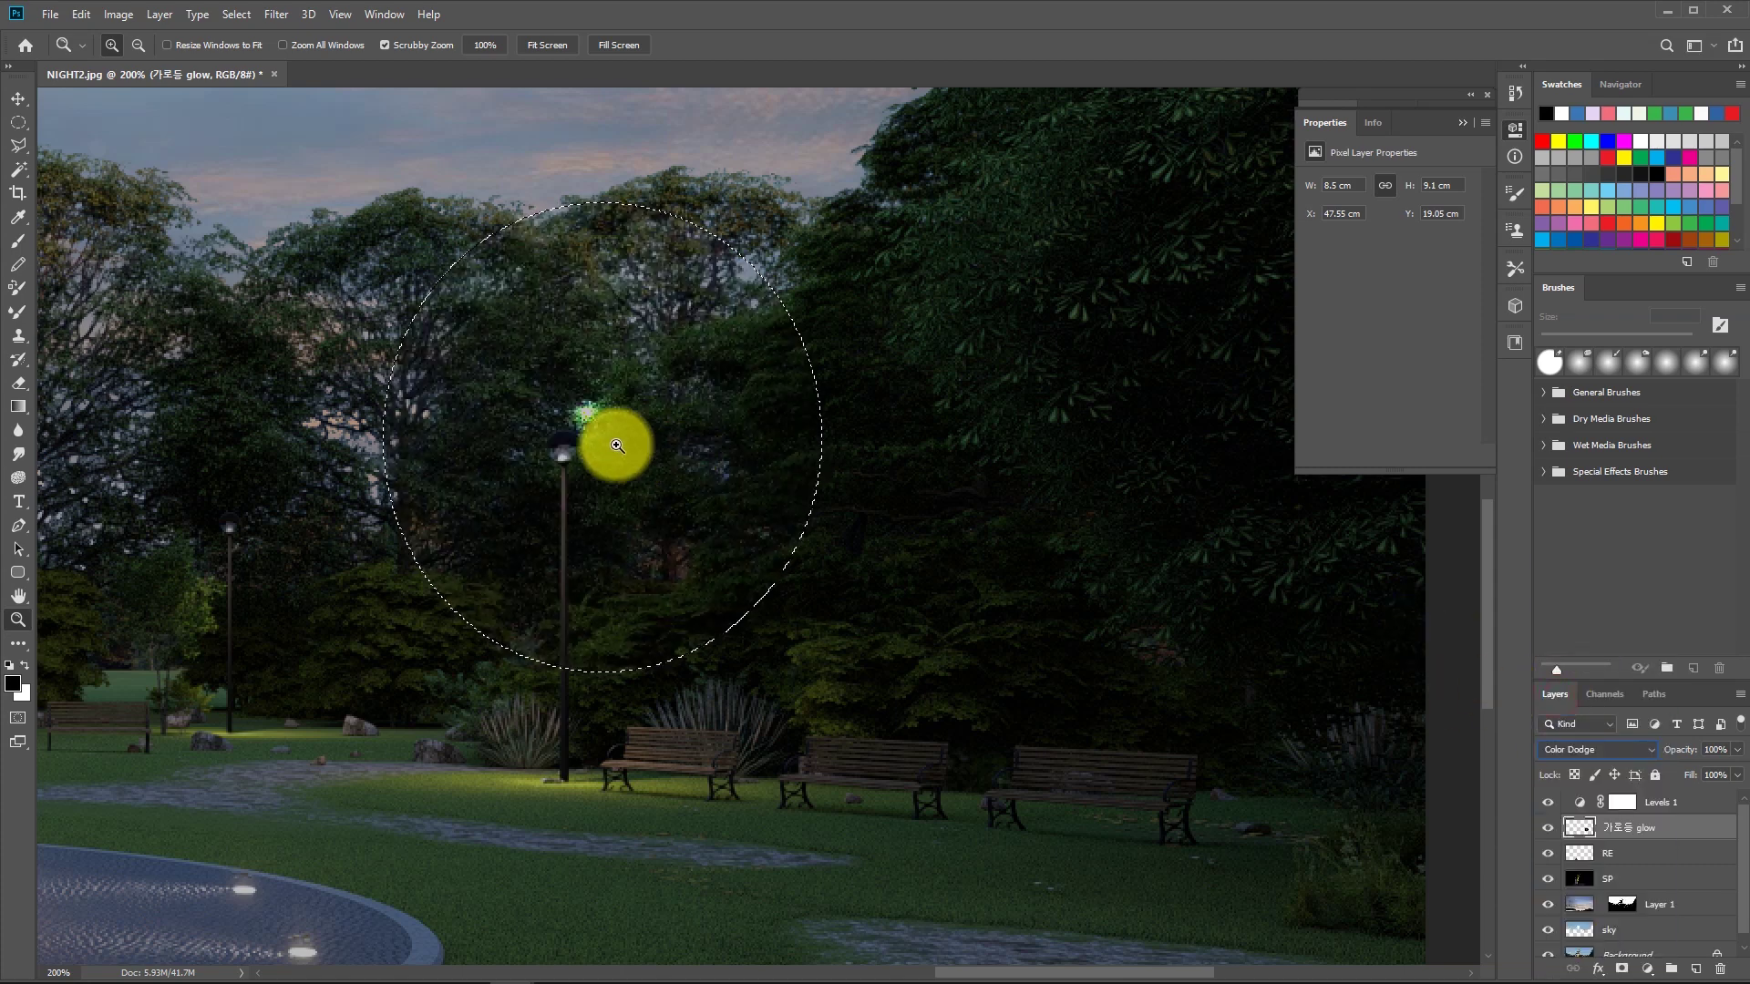
# Move the flare onto the head of the street lamp and check its placement.
pyautogui.moveTo(614, 441)
pyautogui.mouseDown()
pyautogui.moveTo(898, 506)
pyautogui.moveTo(850, 528)
pyautogui.mouseUp()
pyautogui.press('v')
pyautogui.press('z')
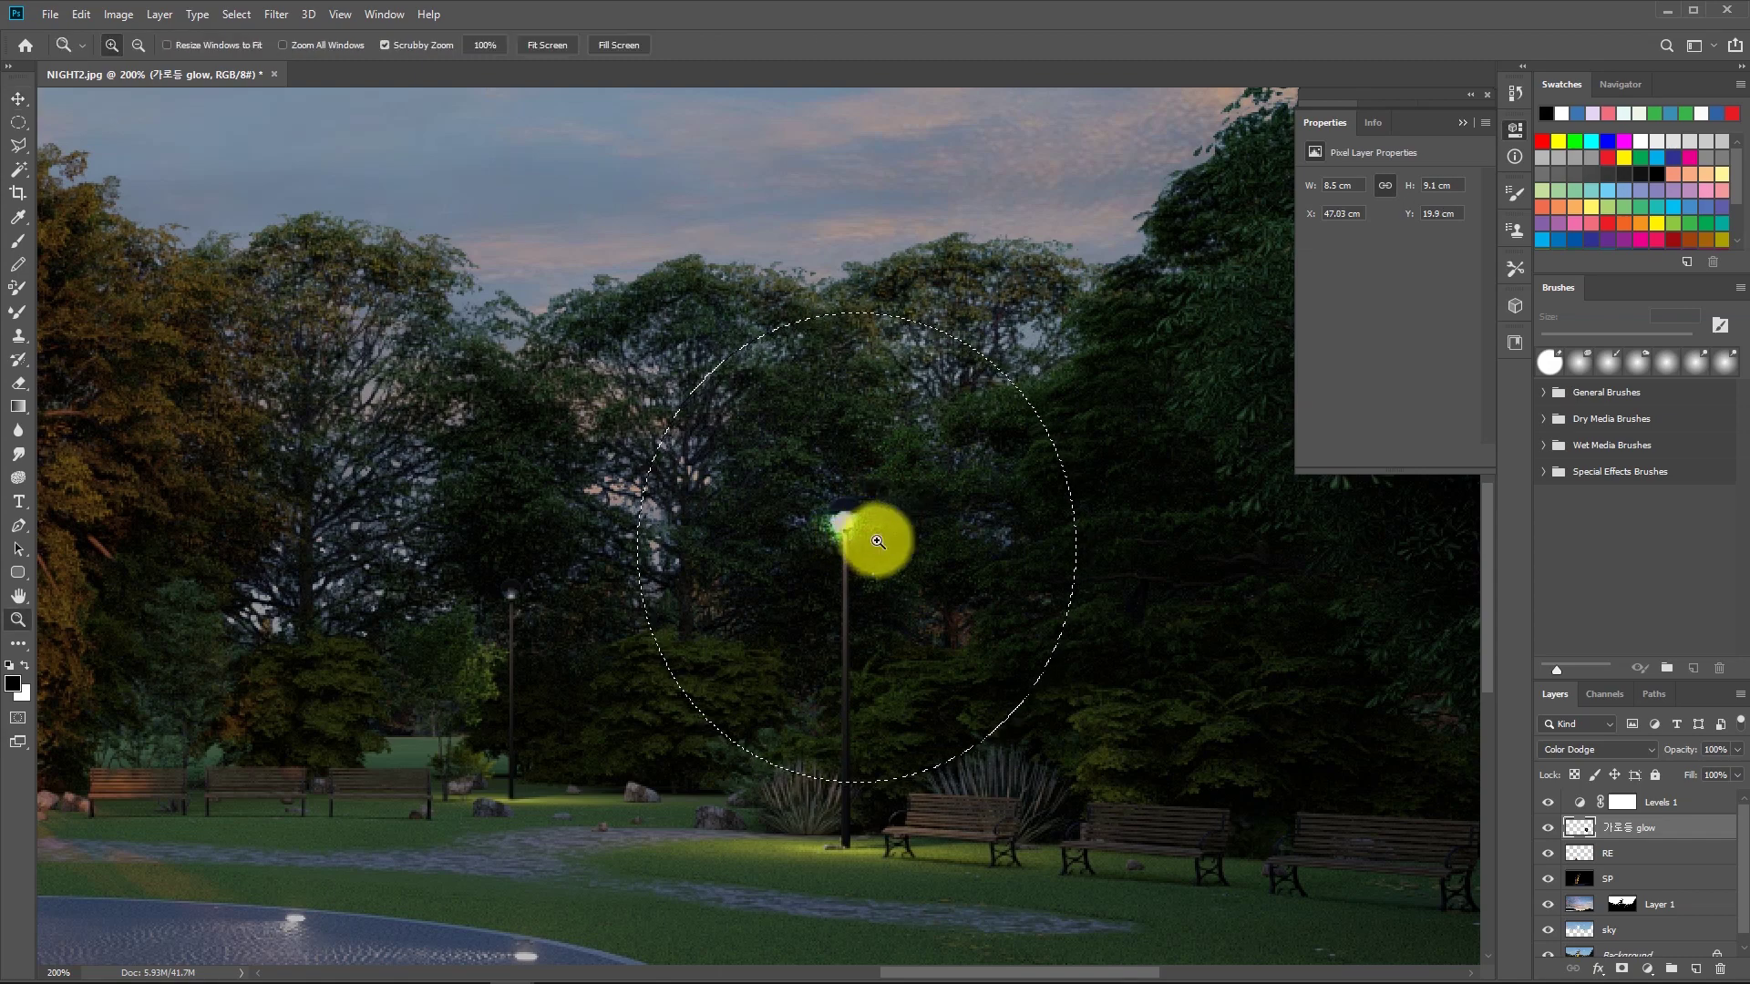
pyautogui.keyDown('alt'); pyautogui.click(877, 538); pyautogui.keyUp('alt')
pyautogui.keyDown('alt'); pyautogui.click(882, 533); pyautogui.keyUp('alt')
pyautogui.moveTo(644, 519)
pyautogui.mouseDown()
pyautogui.moveTo(1082, 623)
pyautogui.moveTo(1028, 578)
pyautogui.moveTo(840, 574)
pyautogui.mouseUp()
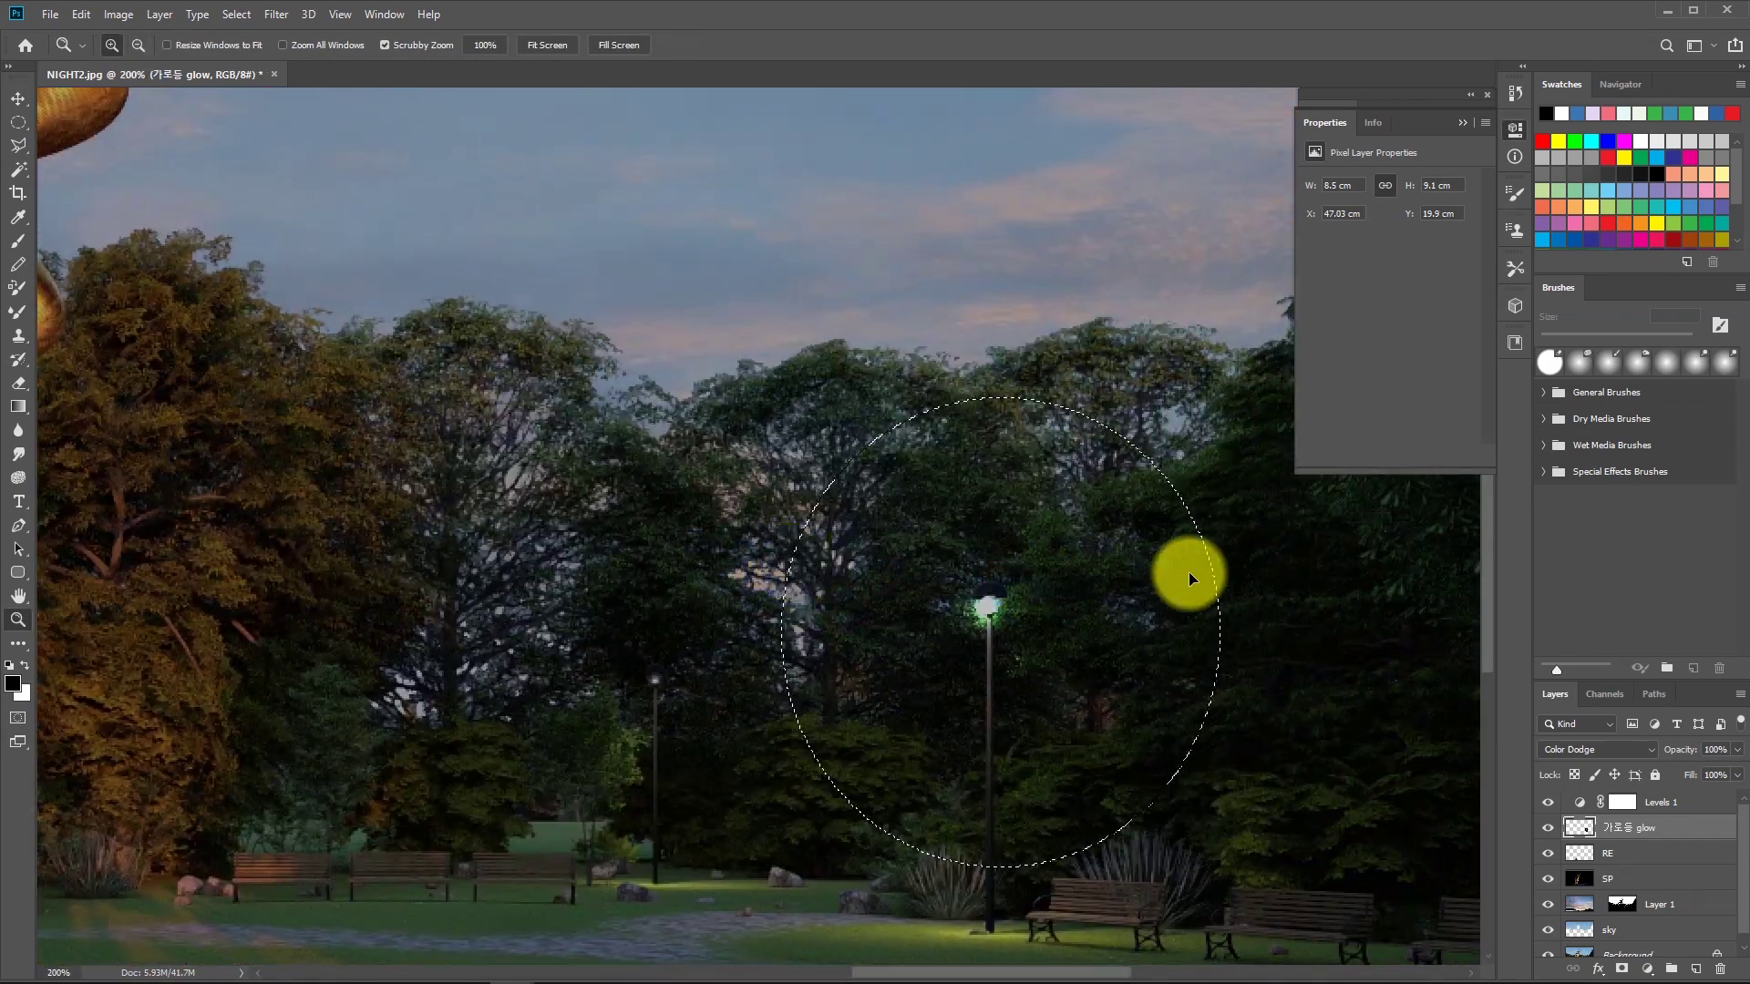
pyautogui.hotkey('ctrl', 'u')
pyautogui.moveTo(1329, 330)
pyautogui.mouseDown()
pyautogui.moveTo(1273, 341)
pyautogui.moveTo(1327, 333)
pyautogui.mouseUp()
pyautogui.moveTo(1329, 376); pyautogui.dragTo(1284, 335)
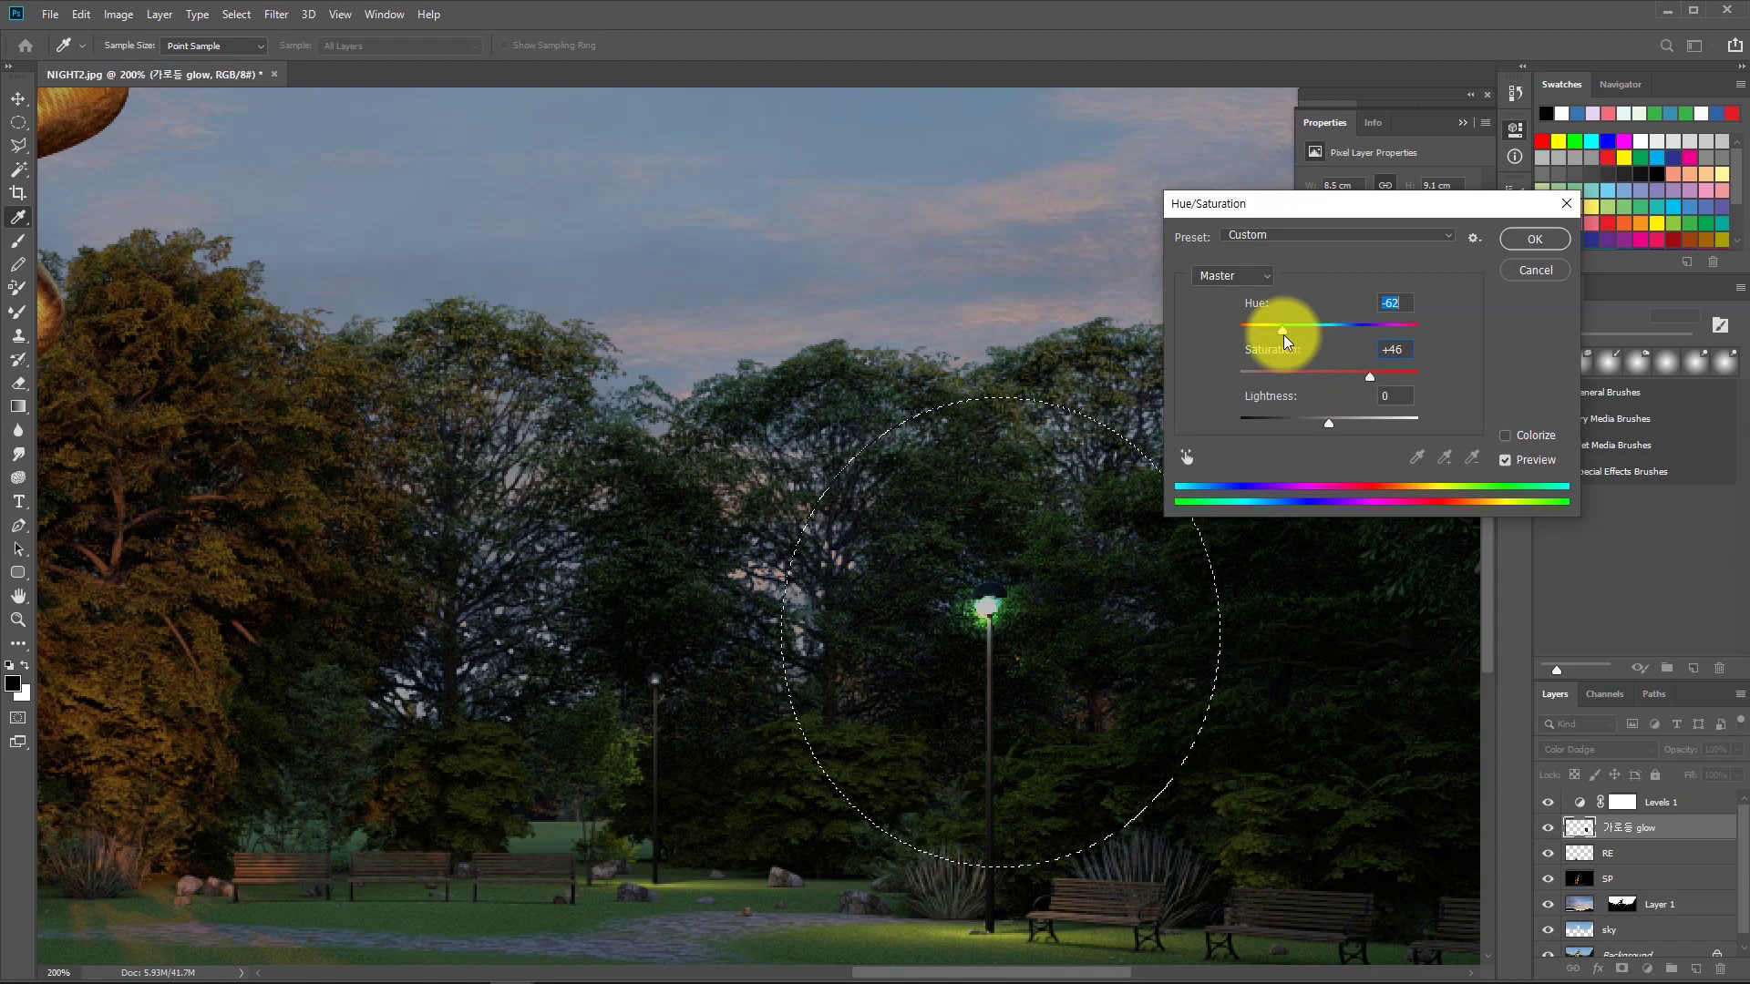
pyautogui.click(1528, 264)
# Try the Screen blend mode on the glow layer and inspect the lamp's glow up close and in the whole image.
pyautogui.click(1595, 744)
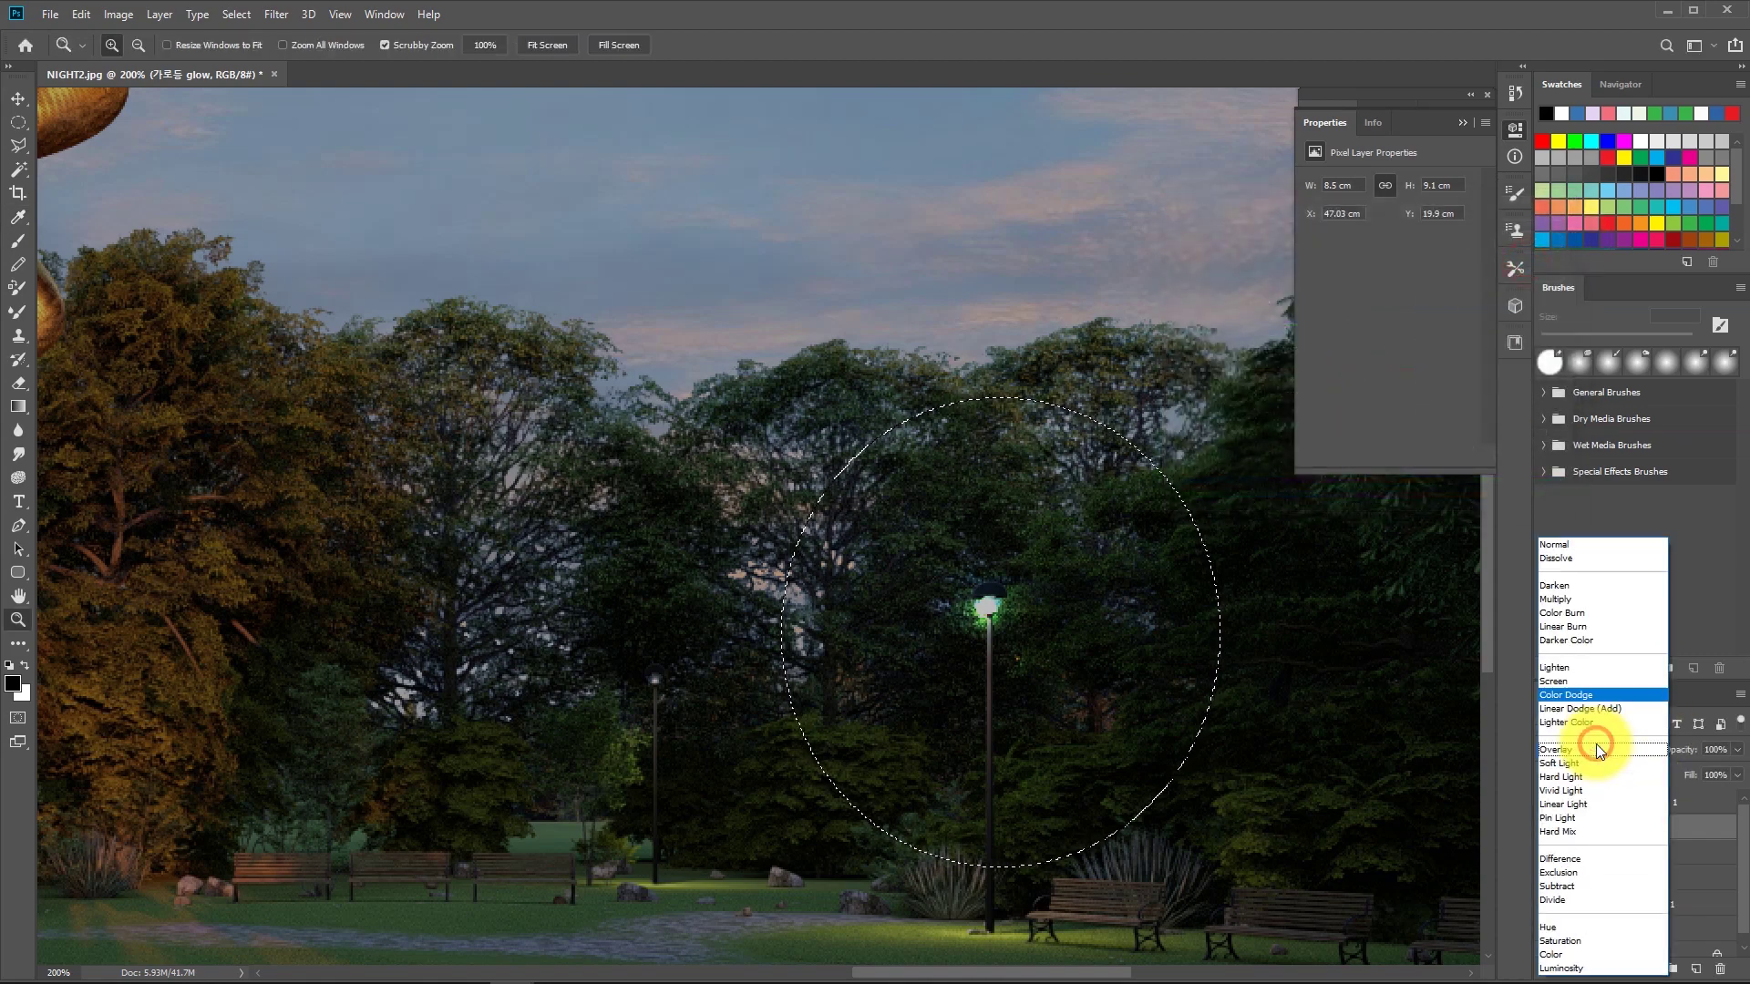
pyautogui.click(1567, 681)
pyautogui.click(992, 588)
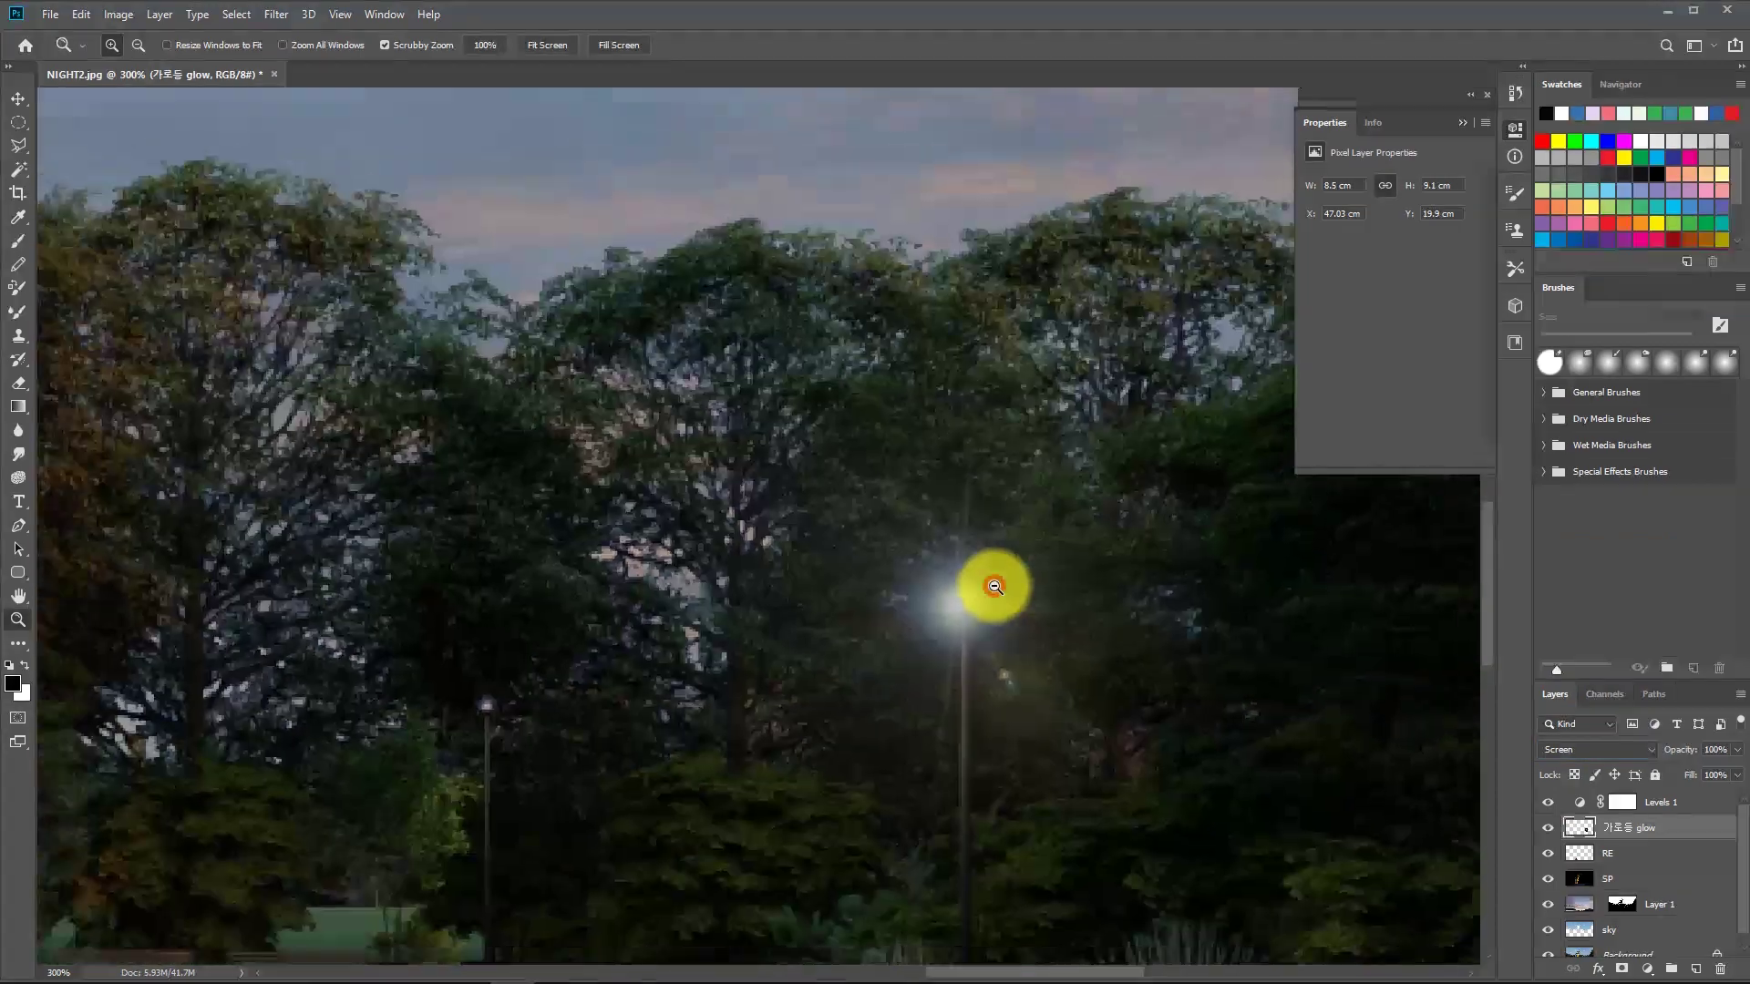
pyautogui.keyDown('alt'); pyautogui.click(994, 586); pyautogui.keyUp('alt')
pyautogui.keyDown('alt'); pyautogui.click(637, 528); pyautogui.keyUp('alt')
# Replace the selection with an elliptical one over the farther lamp between the sculpture and the lit lamp, and fill it with black.
pyautogui.click(547, 476)
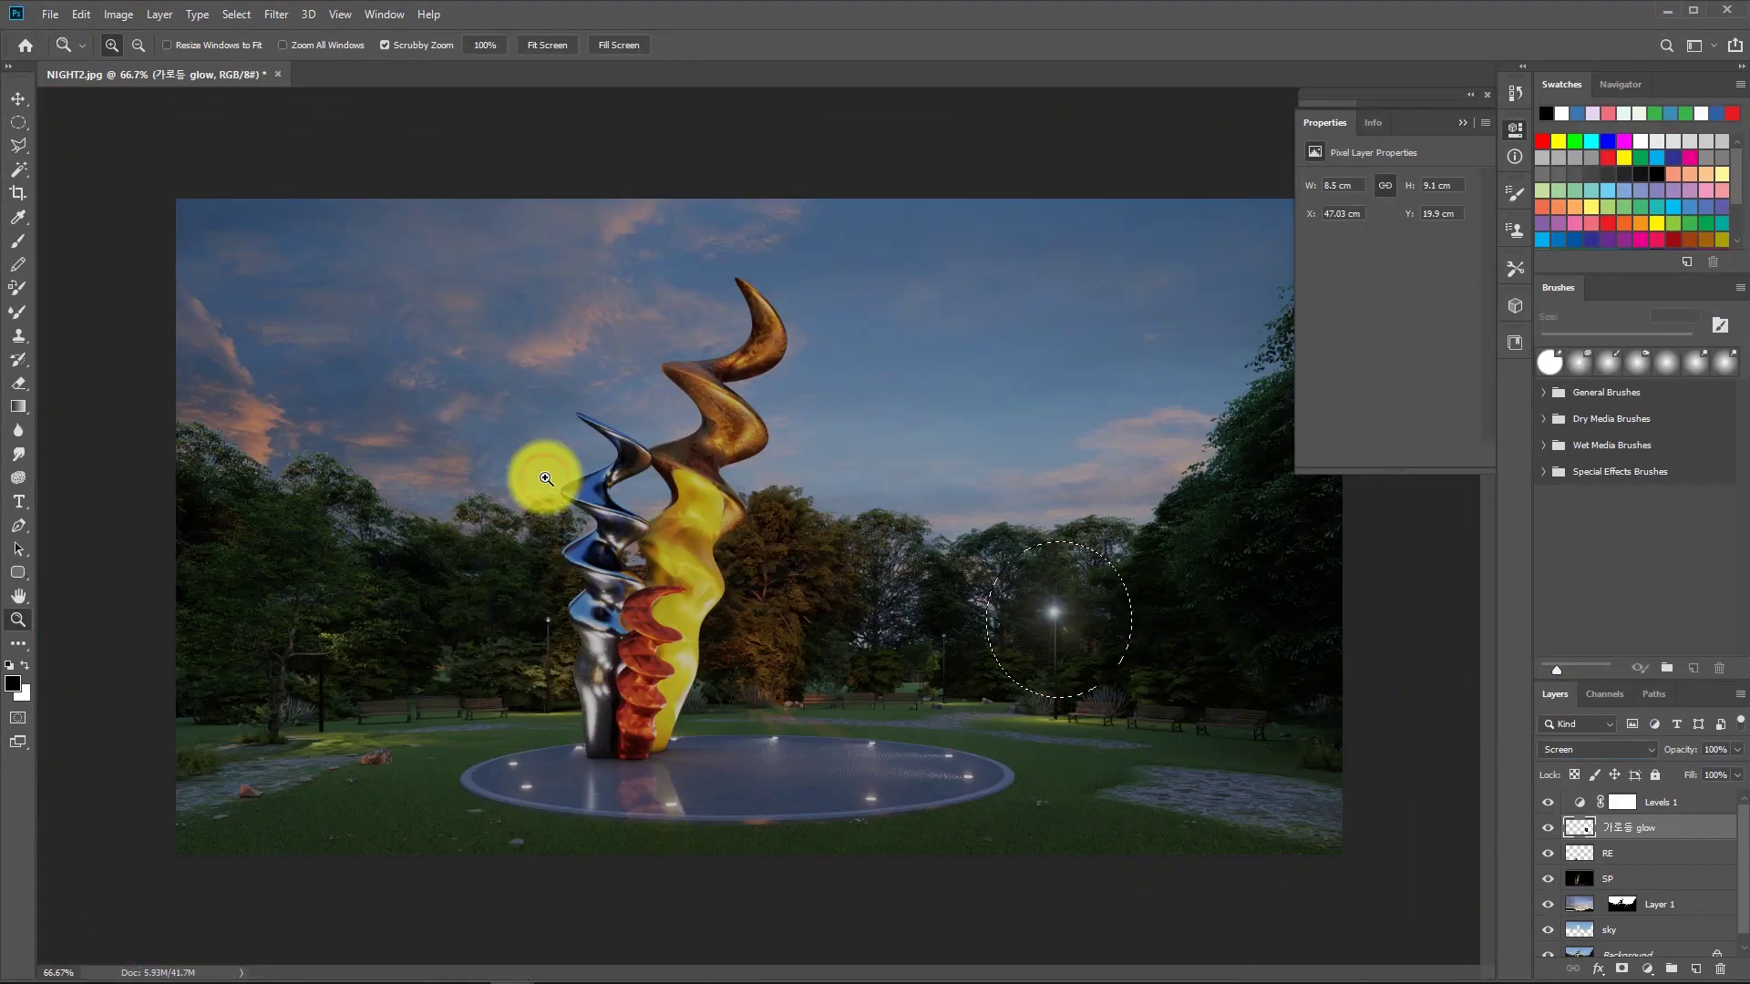
pyautogui.press('m')
pyautogui.click(1039, 811)
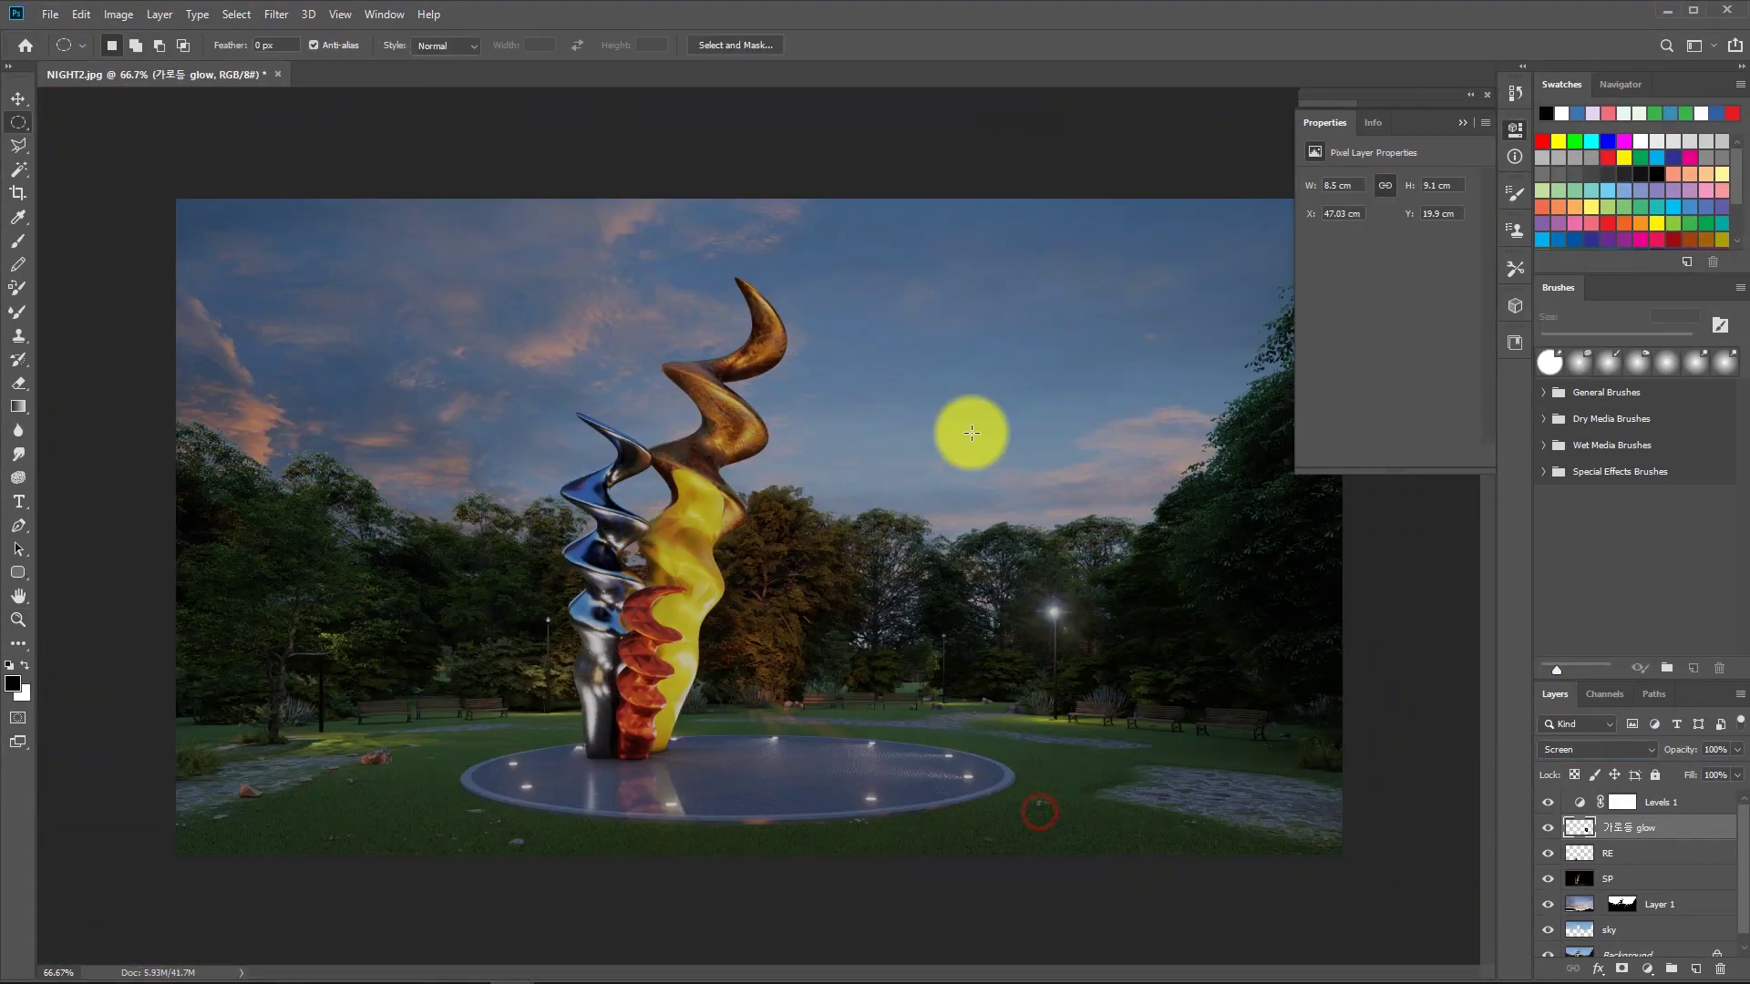
pyautogui.moveTo(819, 556); pyautogui.dragTo(930, 698)
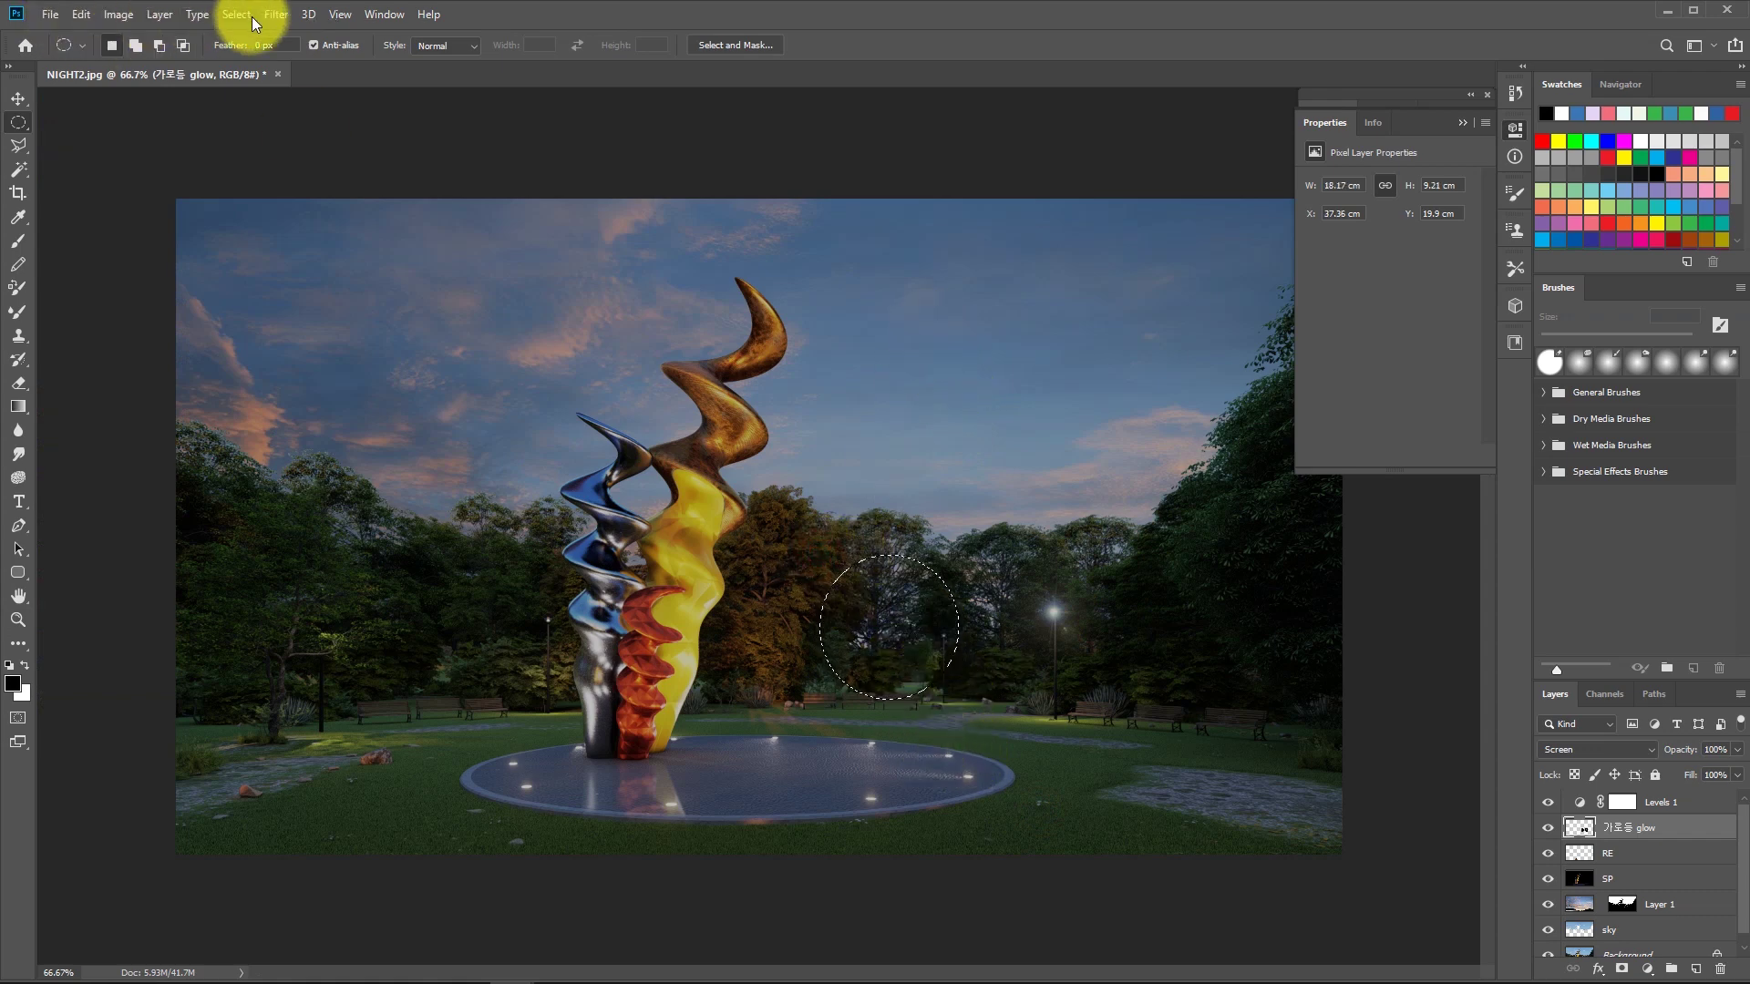
# Render a second lens flare inside the new selection with a higher brightness.
pyautogui.click(275, 15)
pyautogui.moveTo(318, 307)
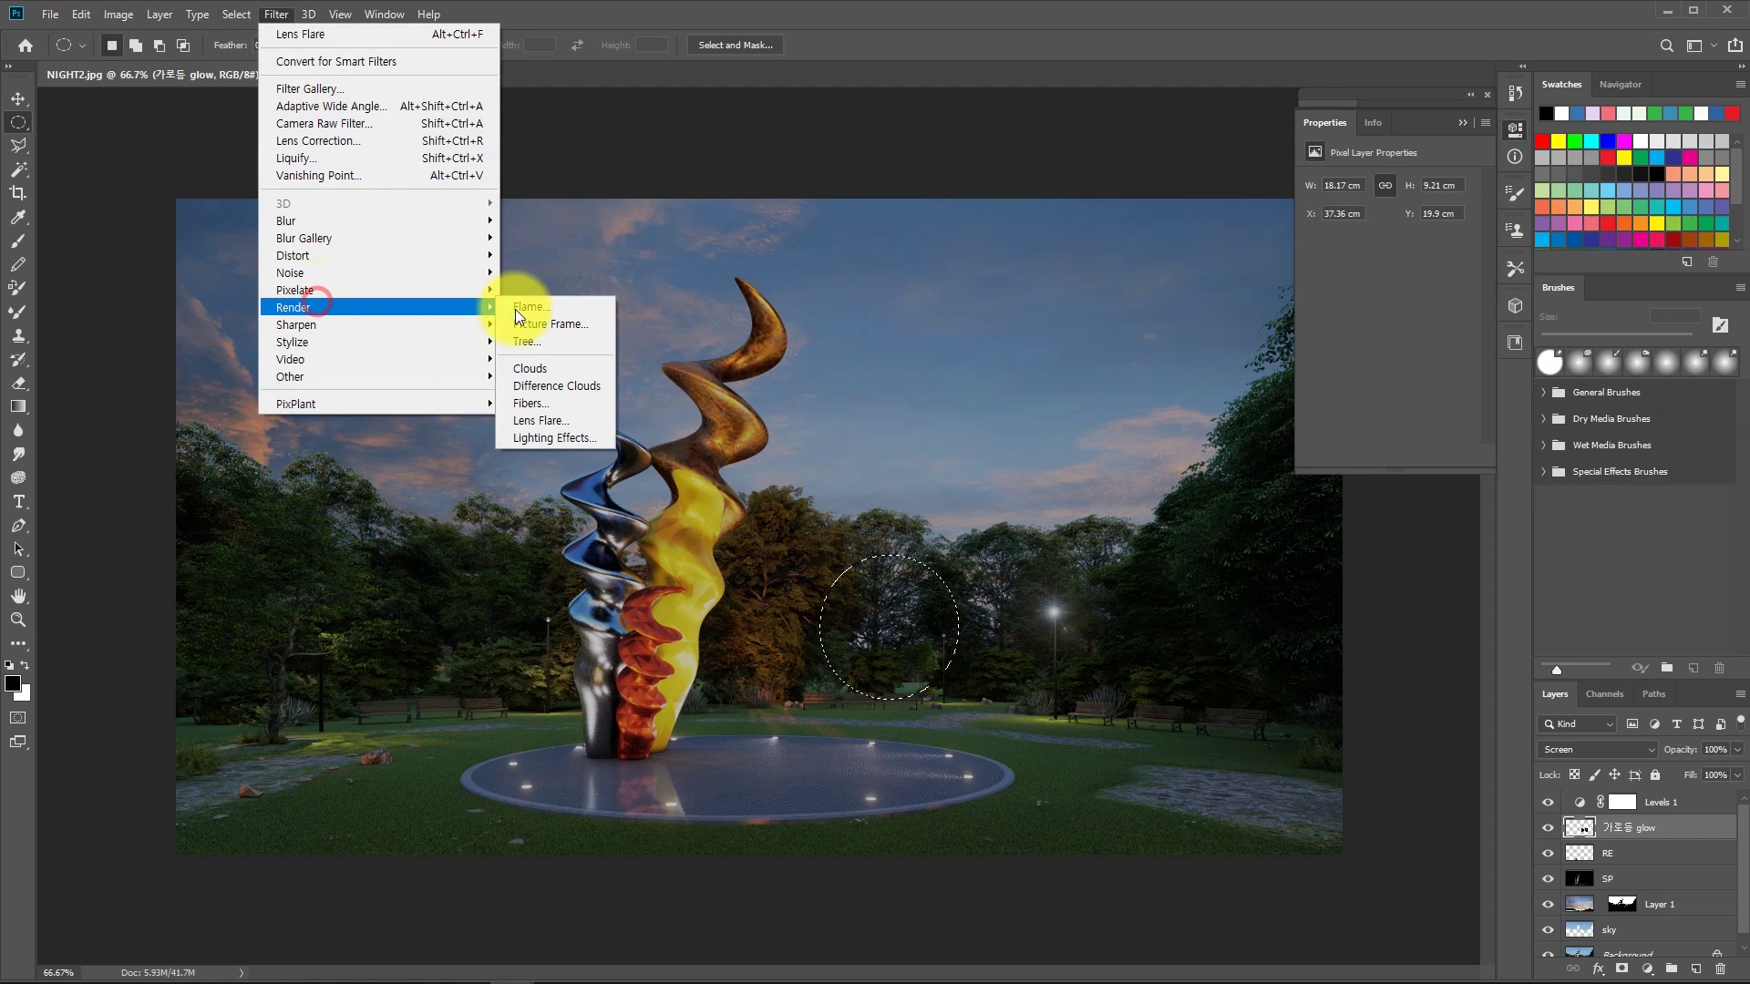
pyautogui.click(566, 417)
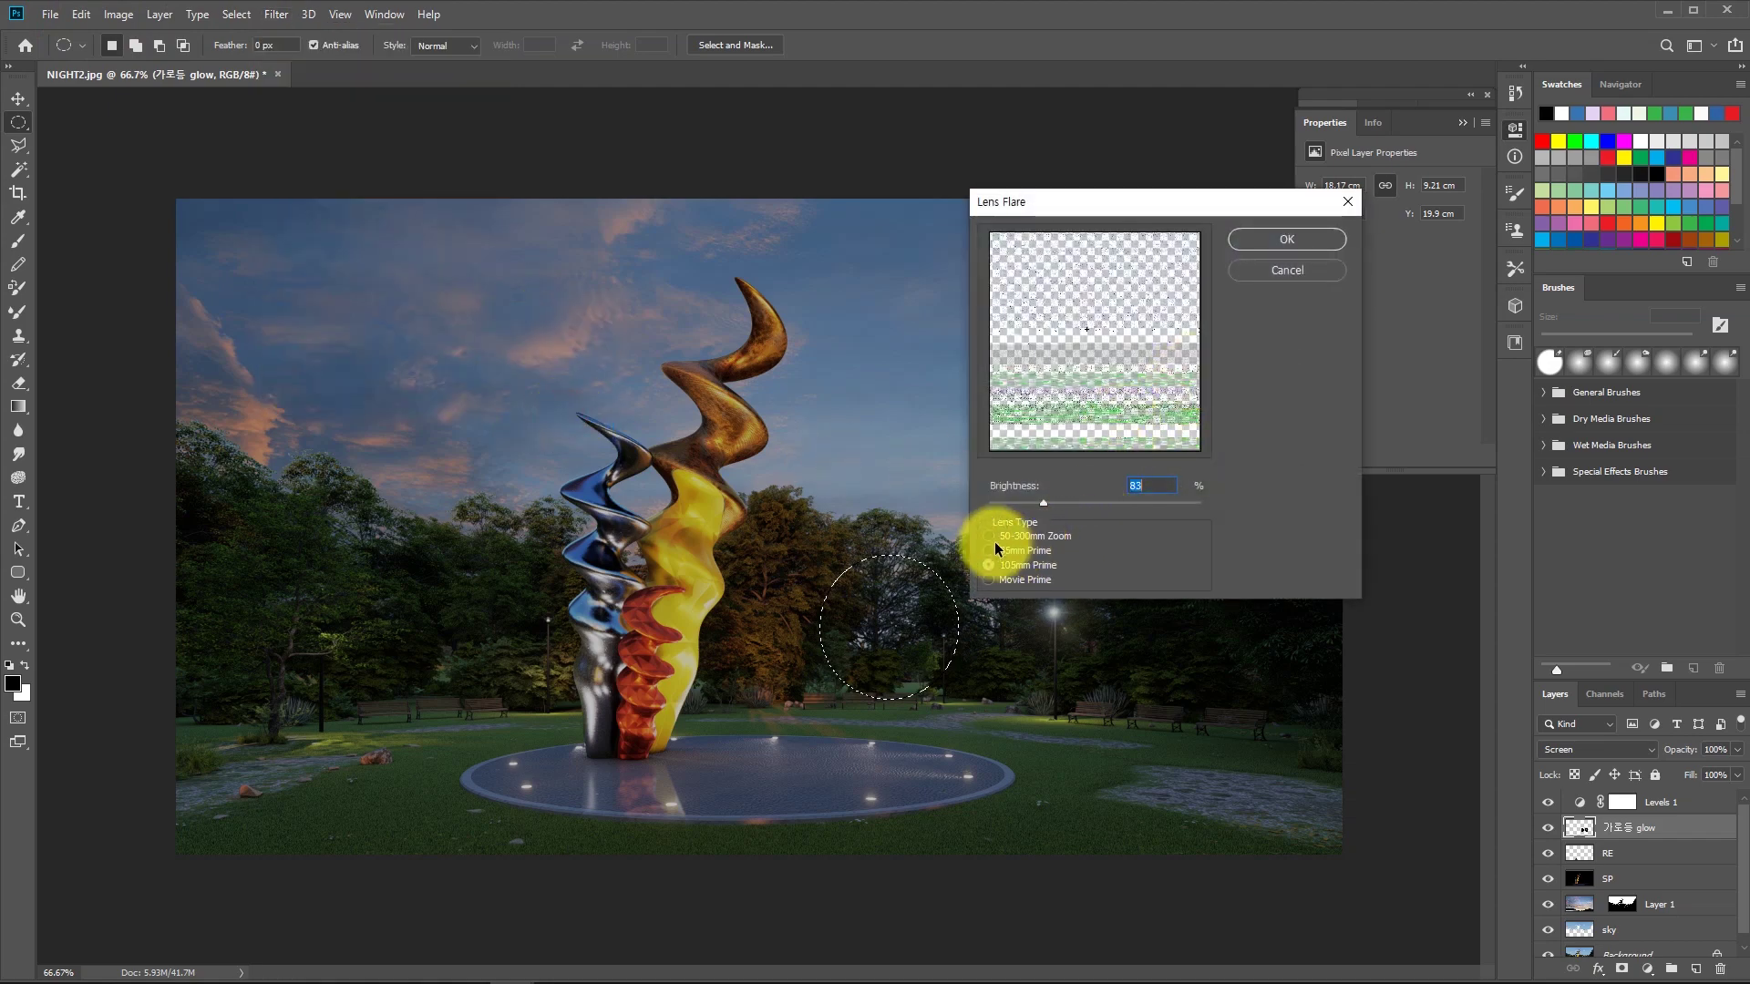
pyautogui.click(1077, 501)
pyautogui.click(1289, 242)
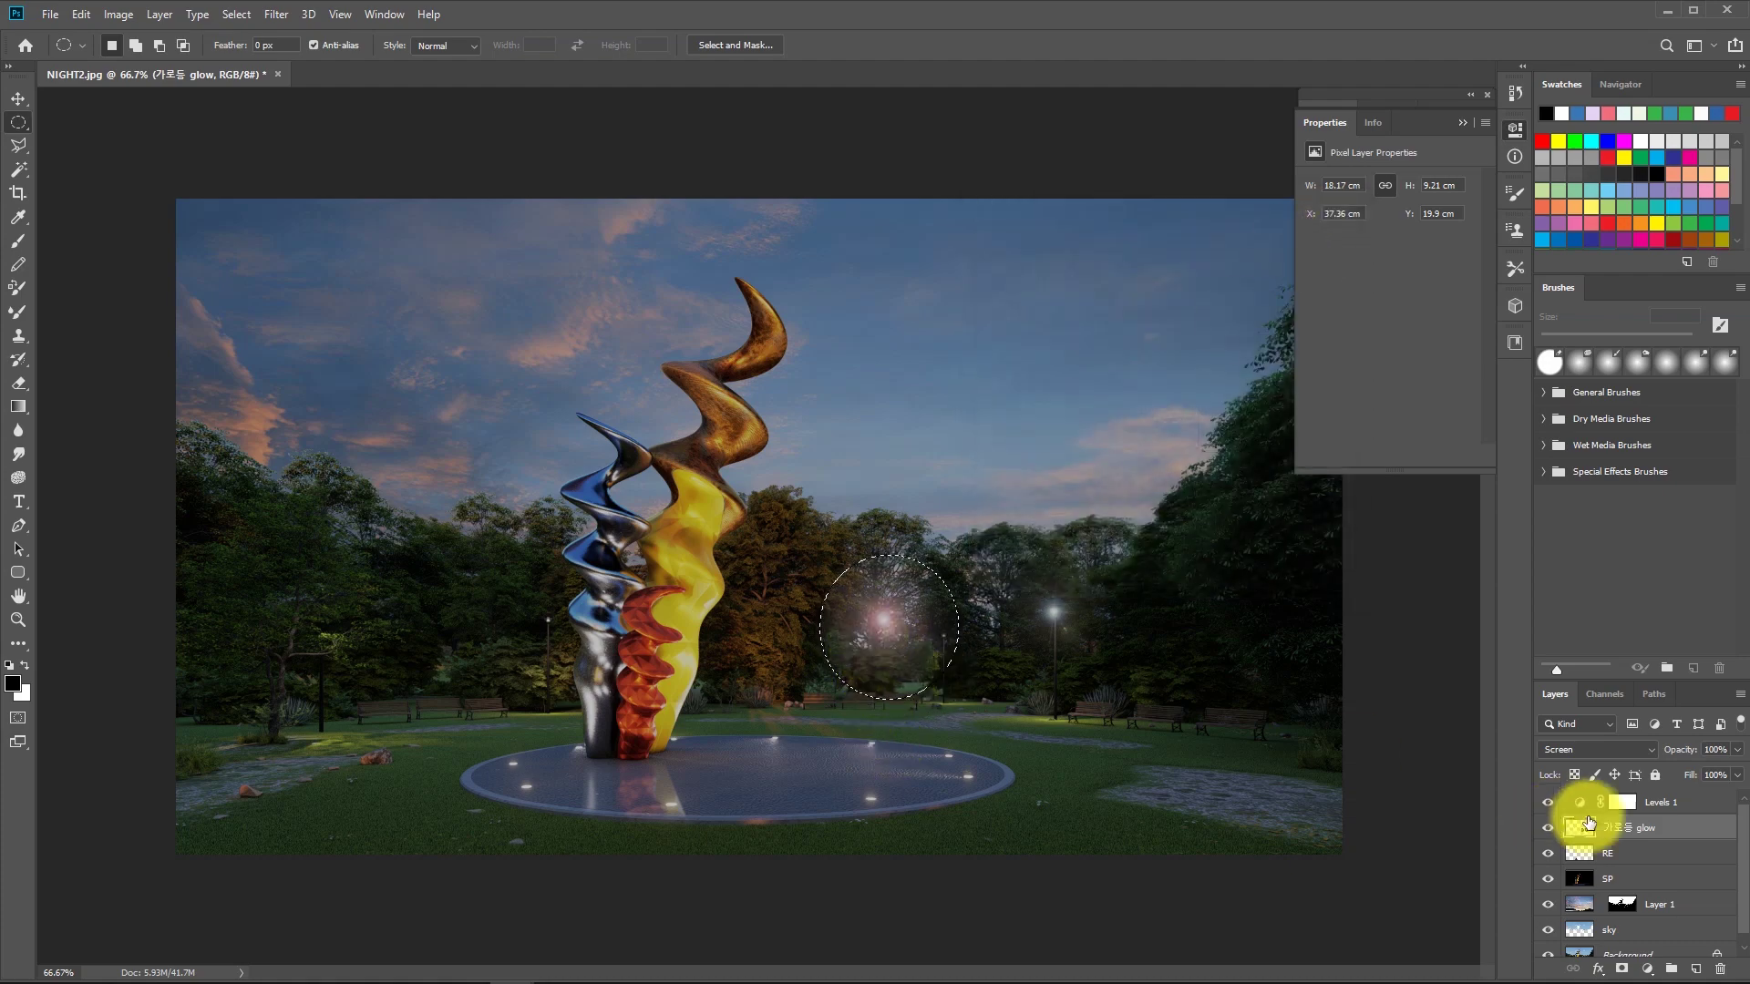
# Set the glow layer's blend mode to Color Dodge and clear the selection.
pyautogui.click(1576, 751)
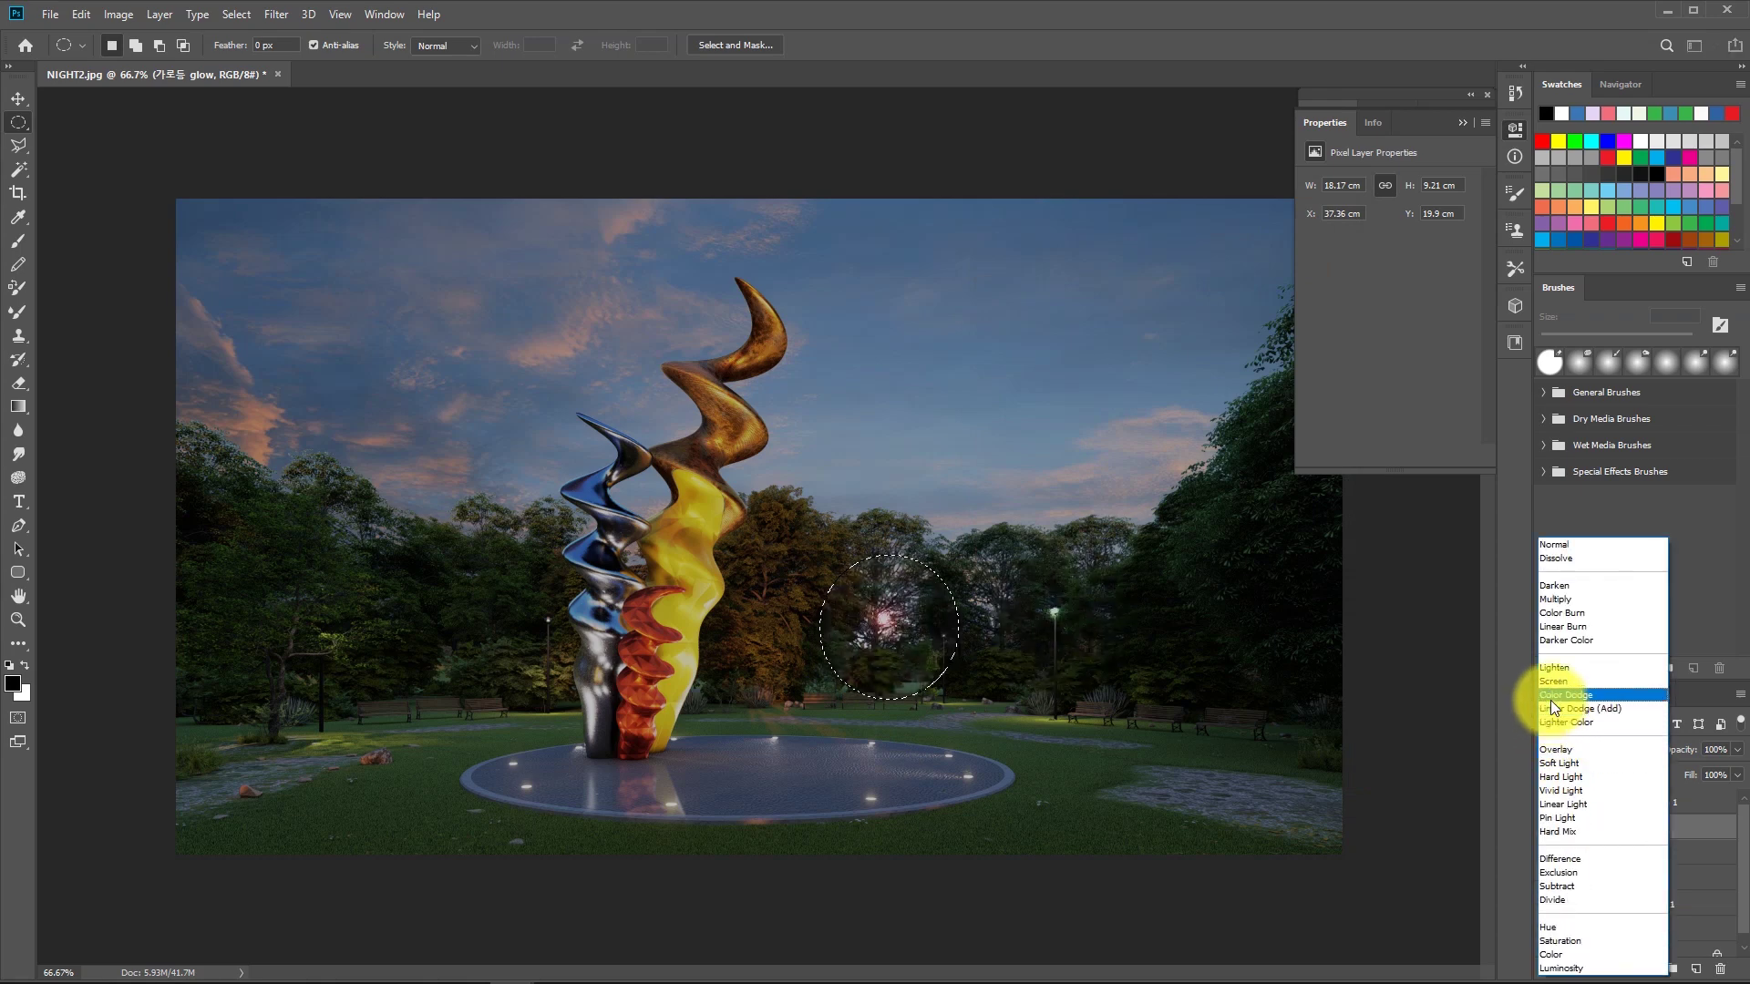
pyautogui.click(1551, 696)
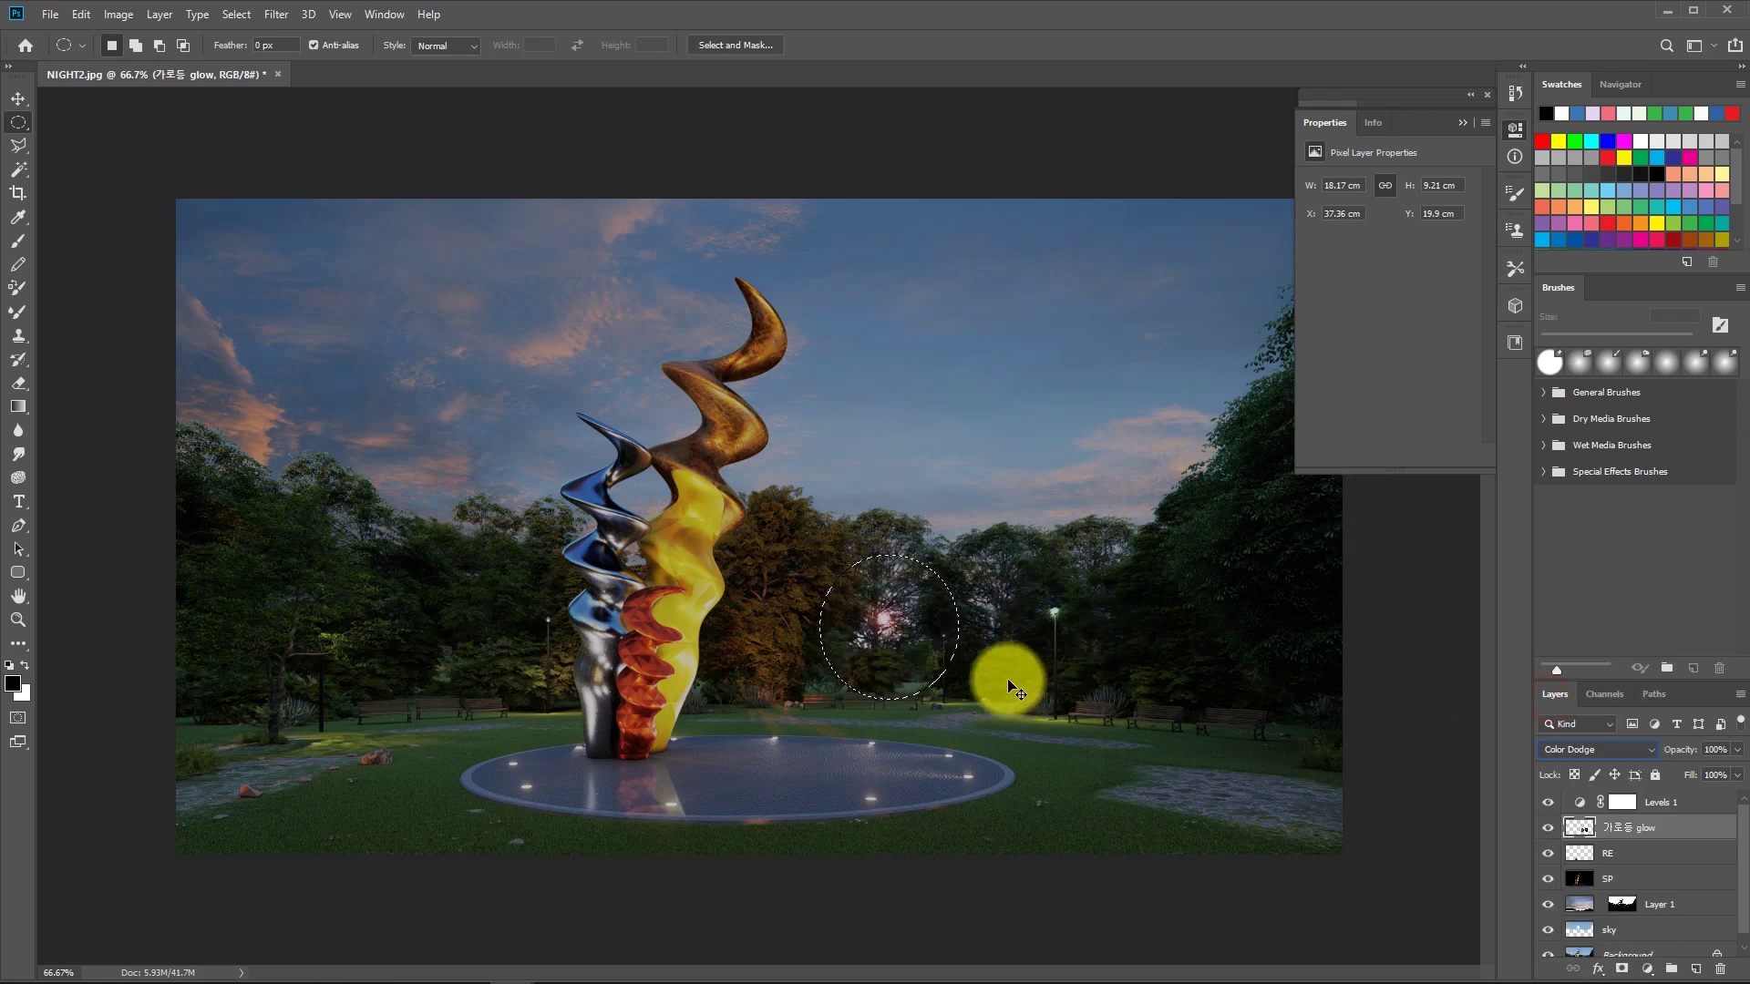
pyautogui.click(913, 638)
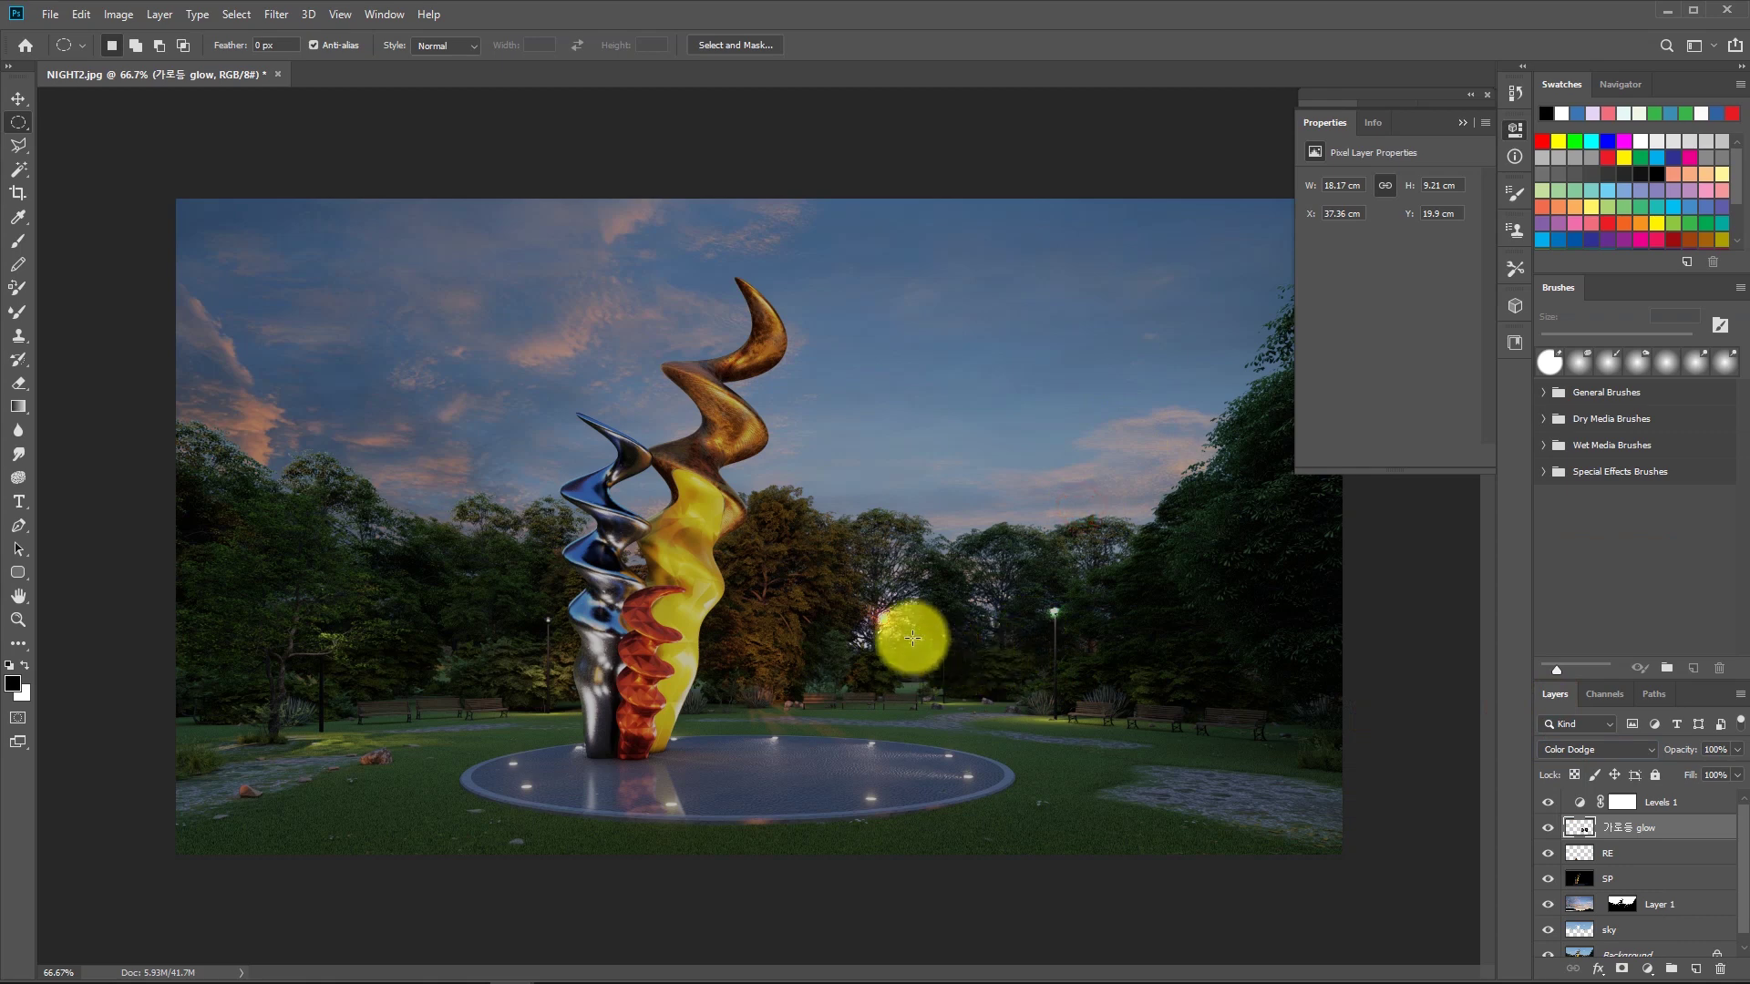
# Shift the hue of the lens-flare glow layer to about +36 with Hue/Saturation.
pyautogui.hotkey('ctrl', 'u')
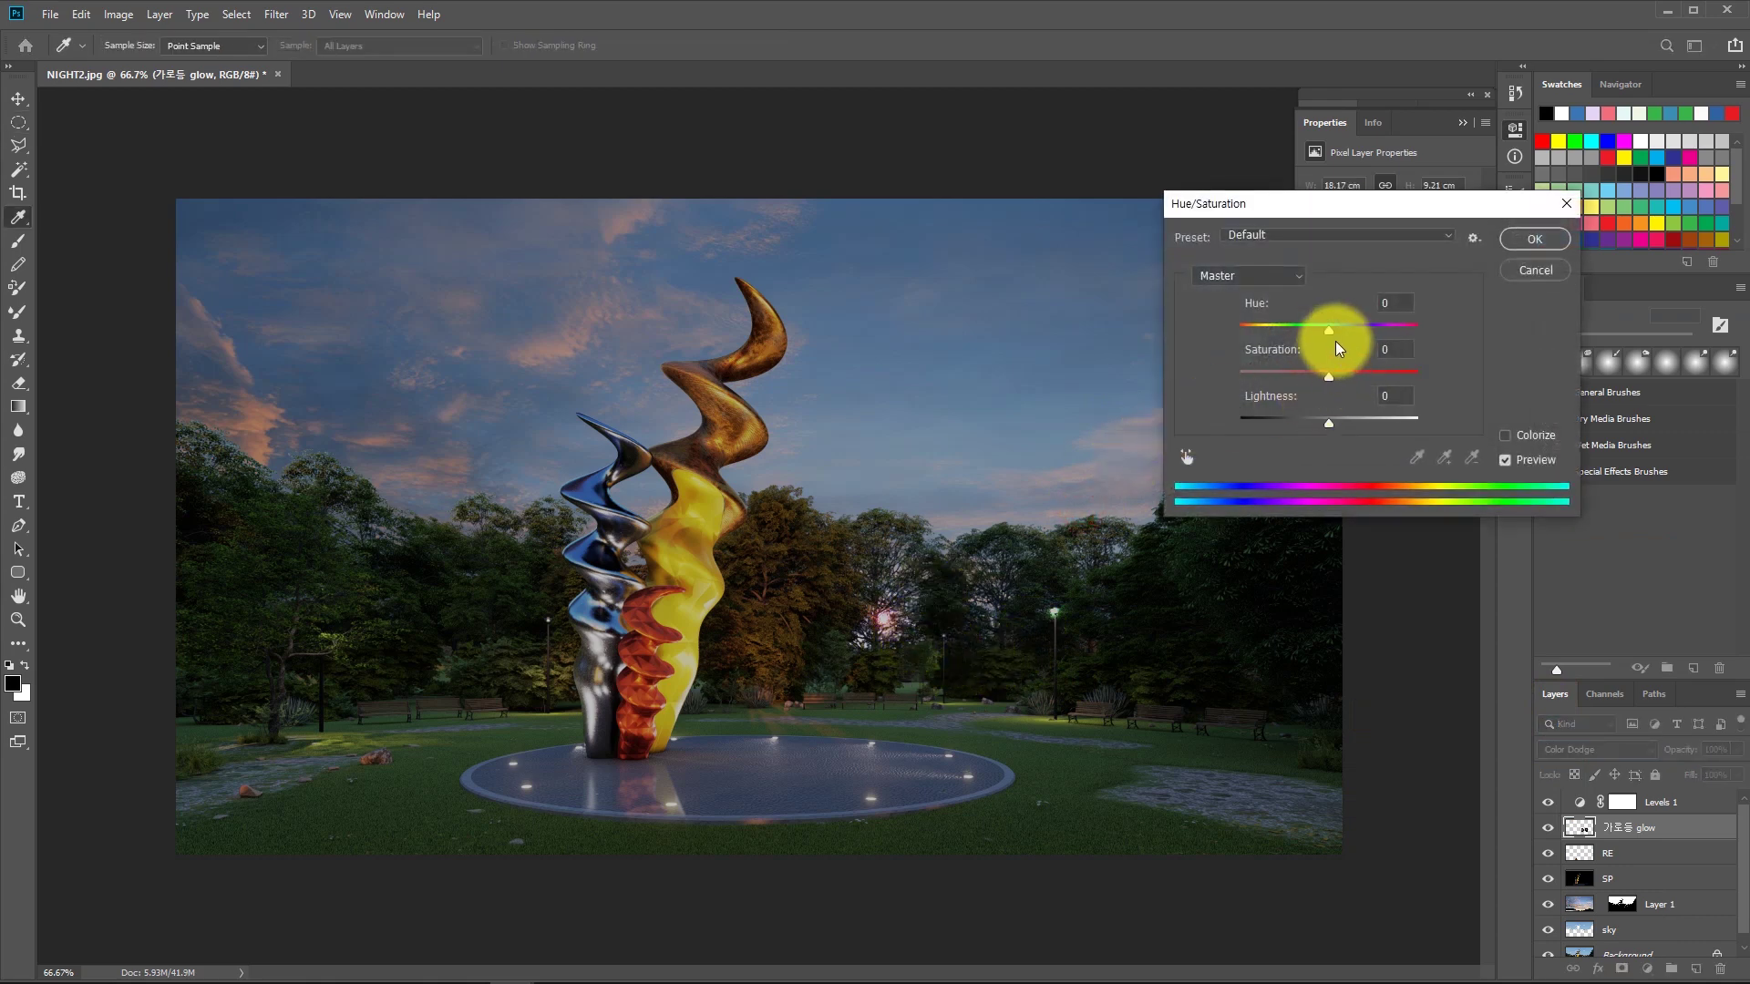
pyautogui.moveTo(1329, 326); pyautogui.dragTo(1364, 342)
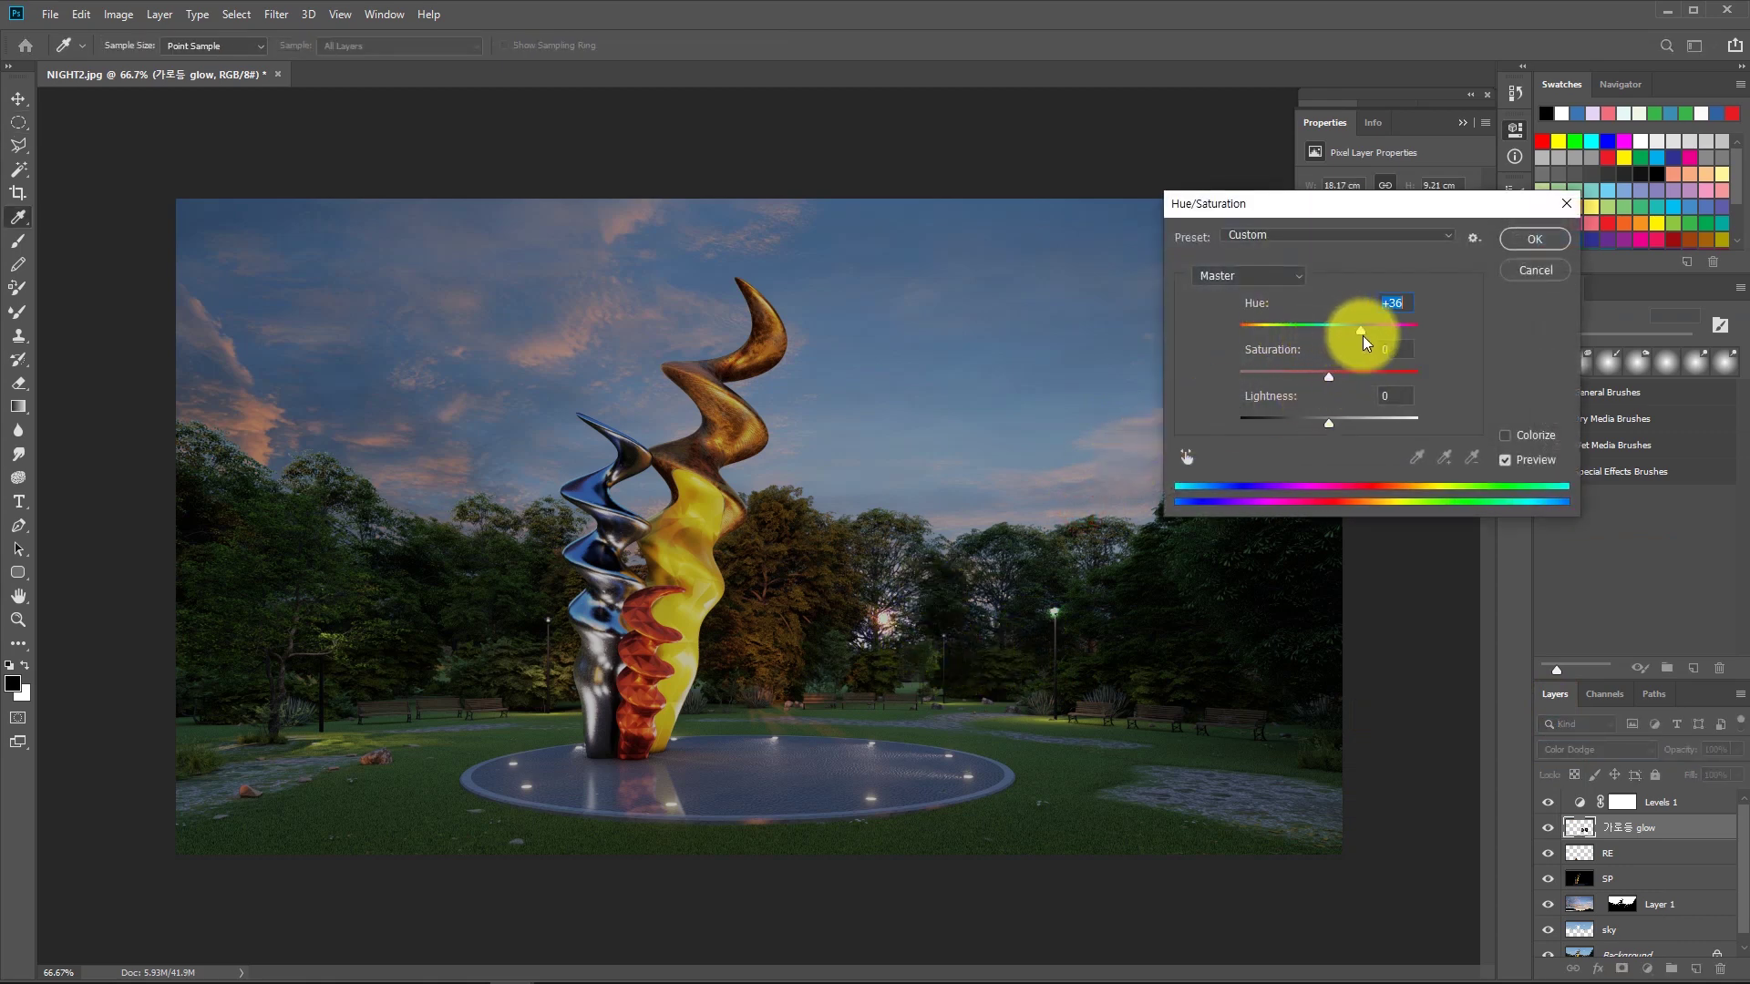
pyautogui.click(1535, 239)
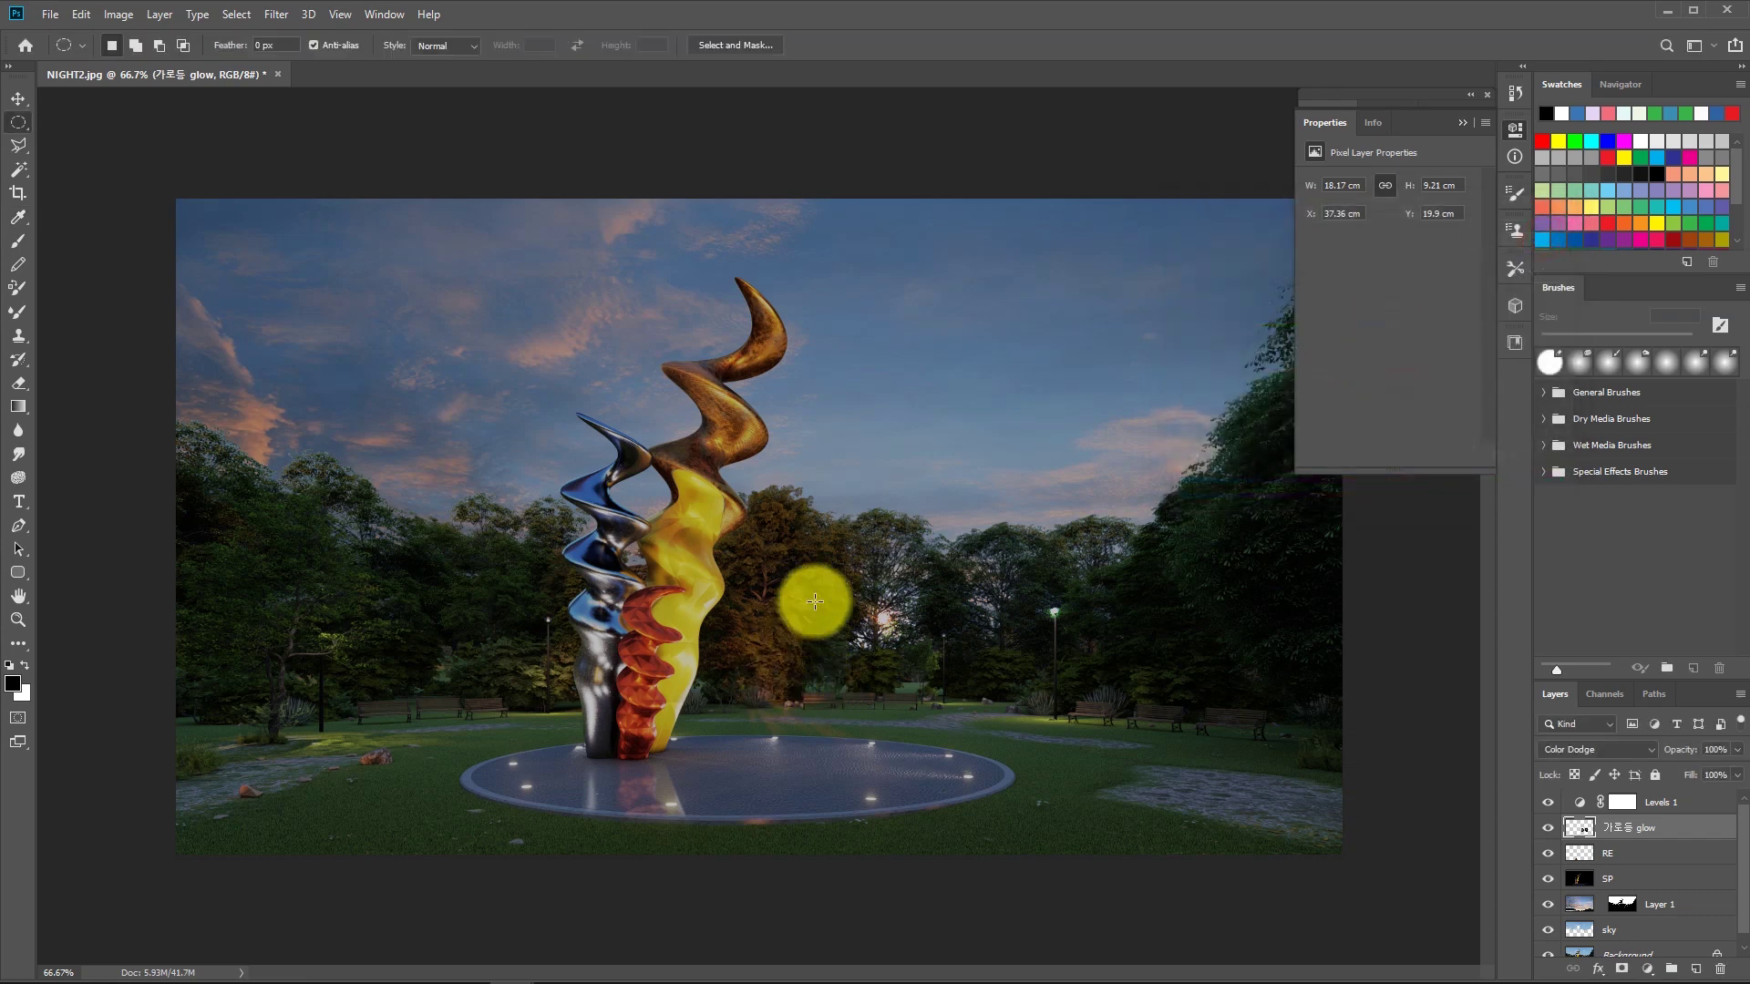
# Select the glow with an elliptical selection, place copies on the park's street lamps, and clear the selection.
pyautogui.moveTo(818, 548); pyautogui.dragTo(928, 627)
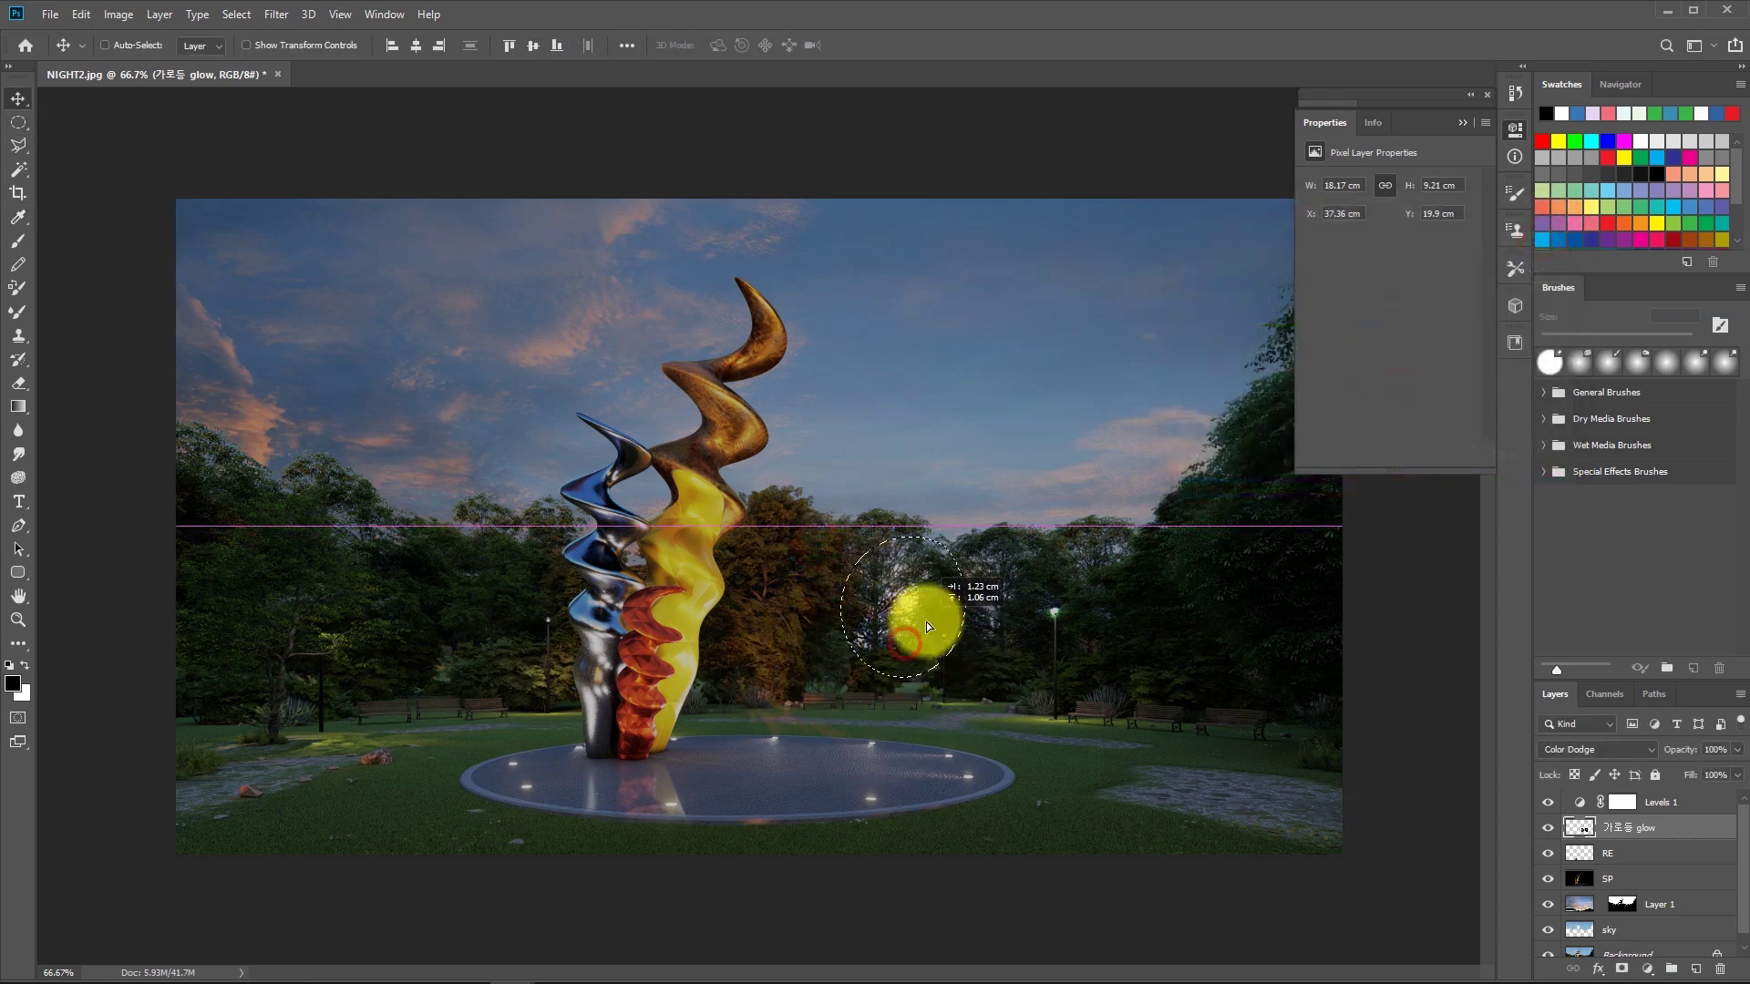
pyautogui.moveTo(1084, 631)
pyautogui.mouseDown()
pyautogui.moveTo(1070, 599)
pyautogui.moveTo(501, 664)
pyautogui.moveTo(580, 623)
pyautogui.moveTo(352, 629)
pyautogui.moveTo(215, 664)
pyautogui.moveTo(303, 668)
pyautogui.moveTo(286, 654)
pyautogui.moveTo(302, 738)
pyautogui.moveTo(538, 721)
pyautogui.moveTo(308, 641)
pyautogui.moveTo(852, 633)
pyautogui.moveTo(1340, 656)
pyautogui.moveTo(1356, 754)
pyautogui.moveTo(1207, 660)
pyautogui.moveTo(1223, 669)
pyautogui.moveTo(777, 641)
pyautogui.moveTo(804, 704)
pyautogui.moveTo(789, 727)
pyautogui.moveTo(686, 793)
pyautogui.moveTo(616, 764)
pyautogui.moveTo(718, 812)
pyautogui.moveTo(779, 807)
pyautogui.mouseUp()
pyautogui.hotkey('ctrl', 'd')
pyautogui.press('m')
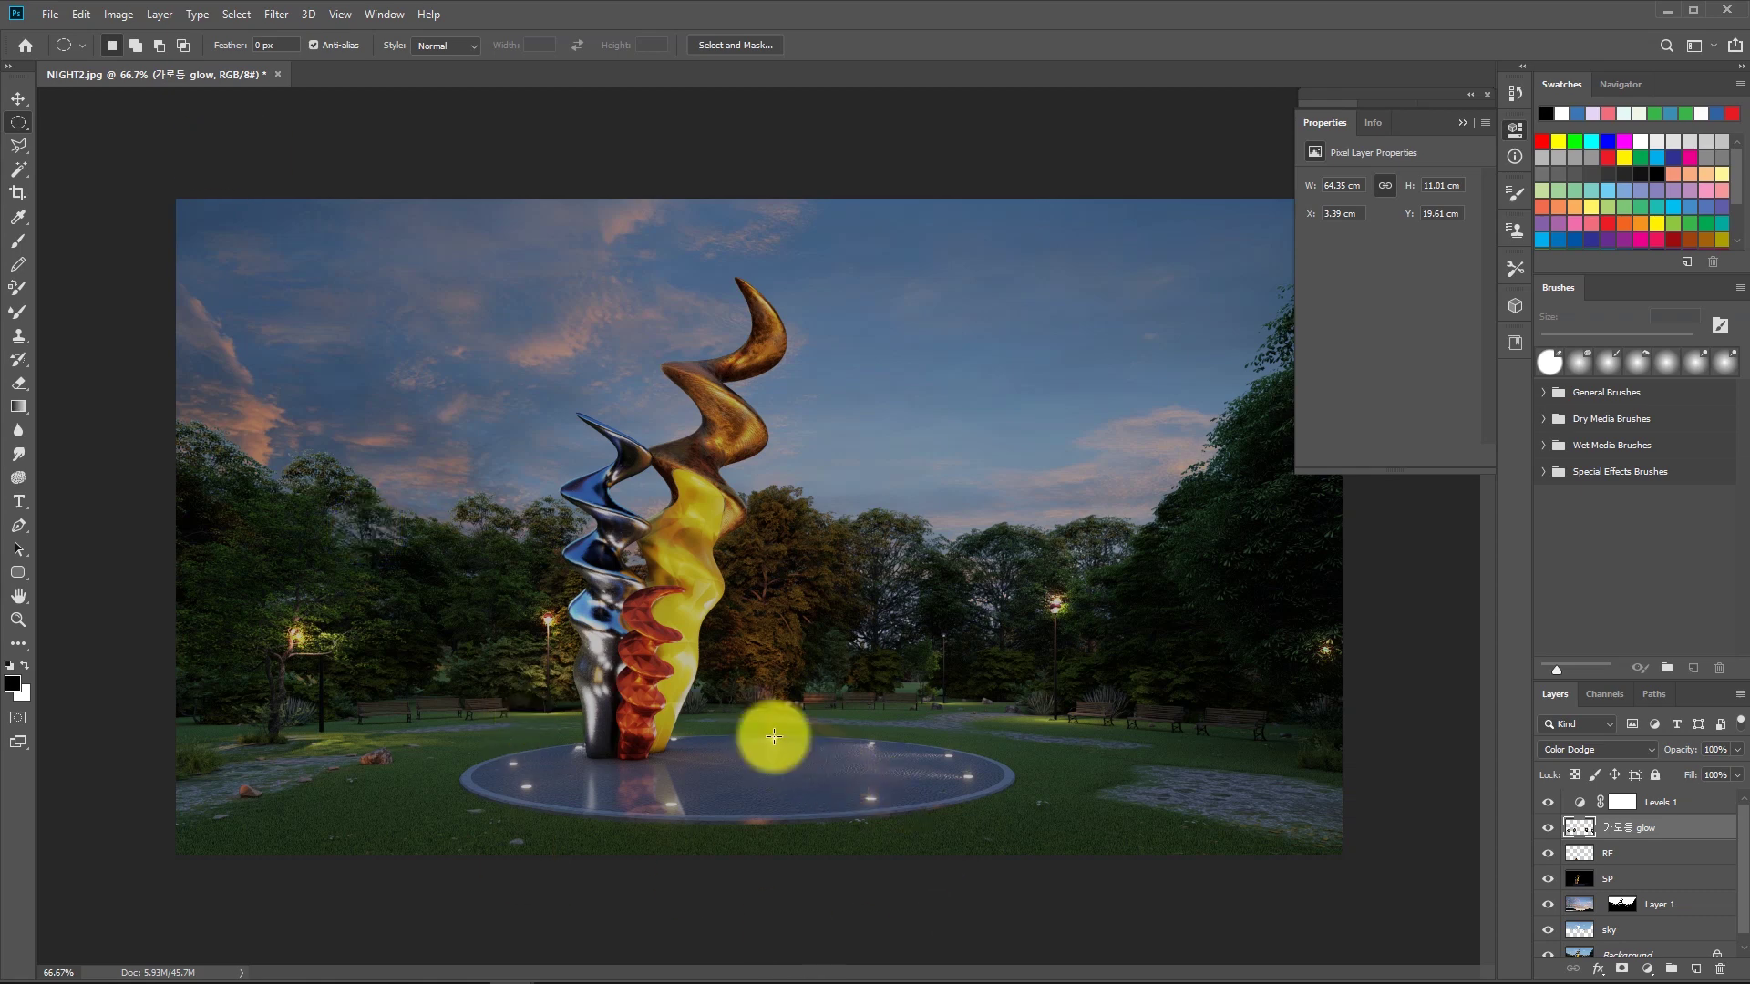
# Copy a lamp glow onto the plaza's rightmost front floor light and flatten it into a wide ellipse with Free Transform.
pyautogui.moveTo(1019, 548); pyautogui.dragTo(984, 779)
pyautogui.press('v')
pyautogui.hotkey('ctrl', 't')
pyautogui.moveTo(1036, 719); pyautogui.dragTo(974, 893)
pyautogui.press('Return')
pyautogui.hotkey('ctrl', 't')
pyautogui.hotkey('ctrl', '+')
pyautogui.hotkey('ctrl', '+')
pyautogui.press('Return')
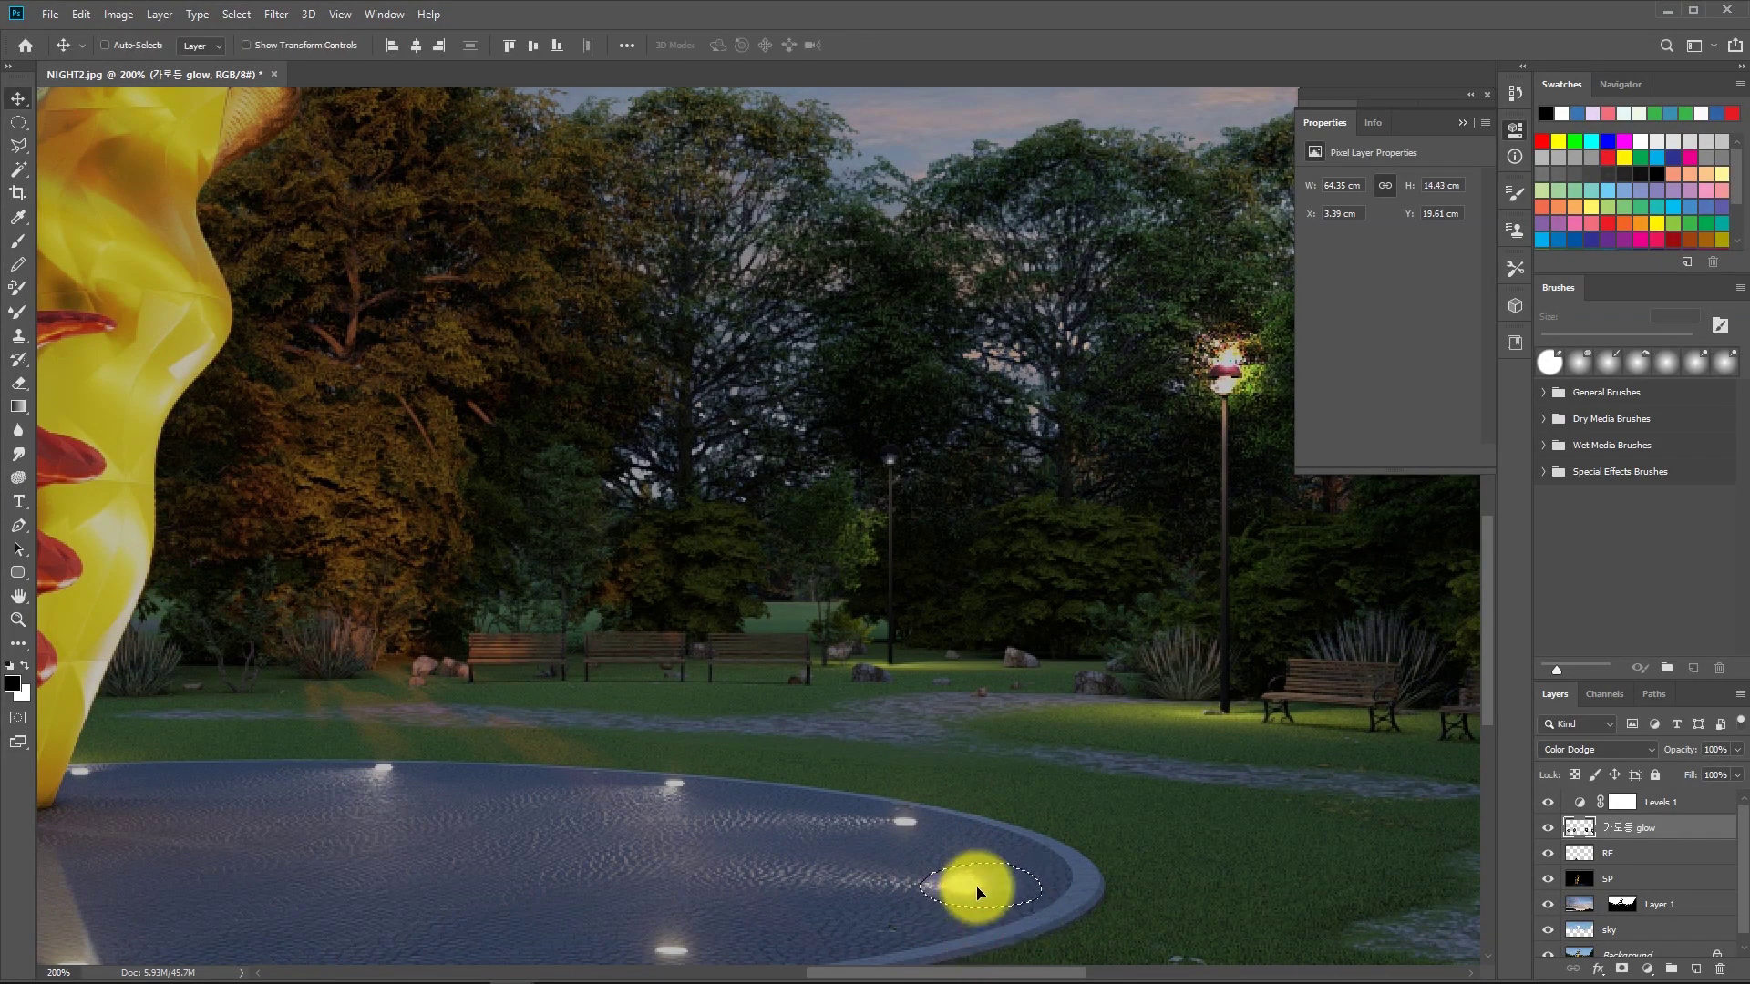
# Recolor the selected floor-light glow with Hue/Saturation, setting hue to -32 and saturation to +45.
pyautogui.keyDown('alt'); pyautogui.scroll(-1, 977, 892); pyautogui.keyUp('alt')
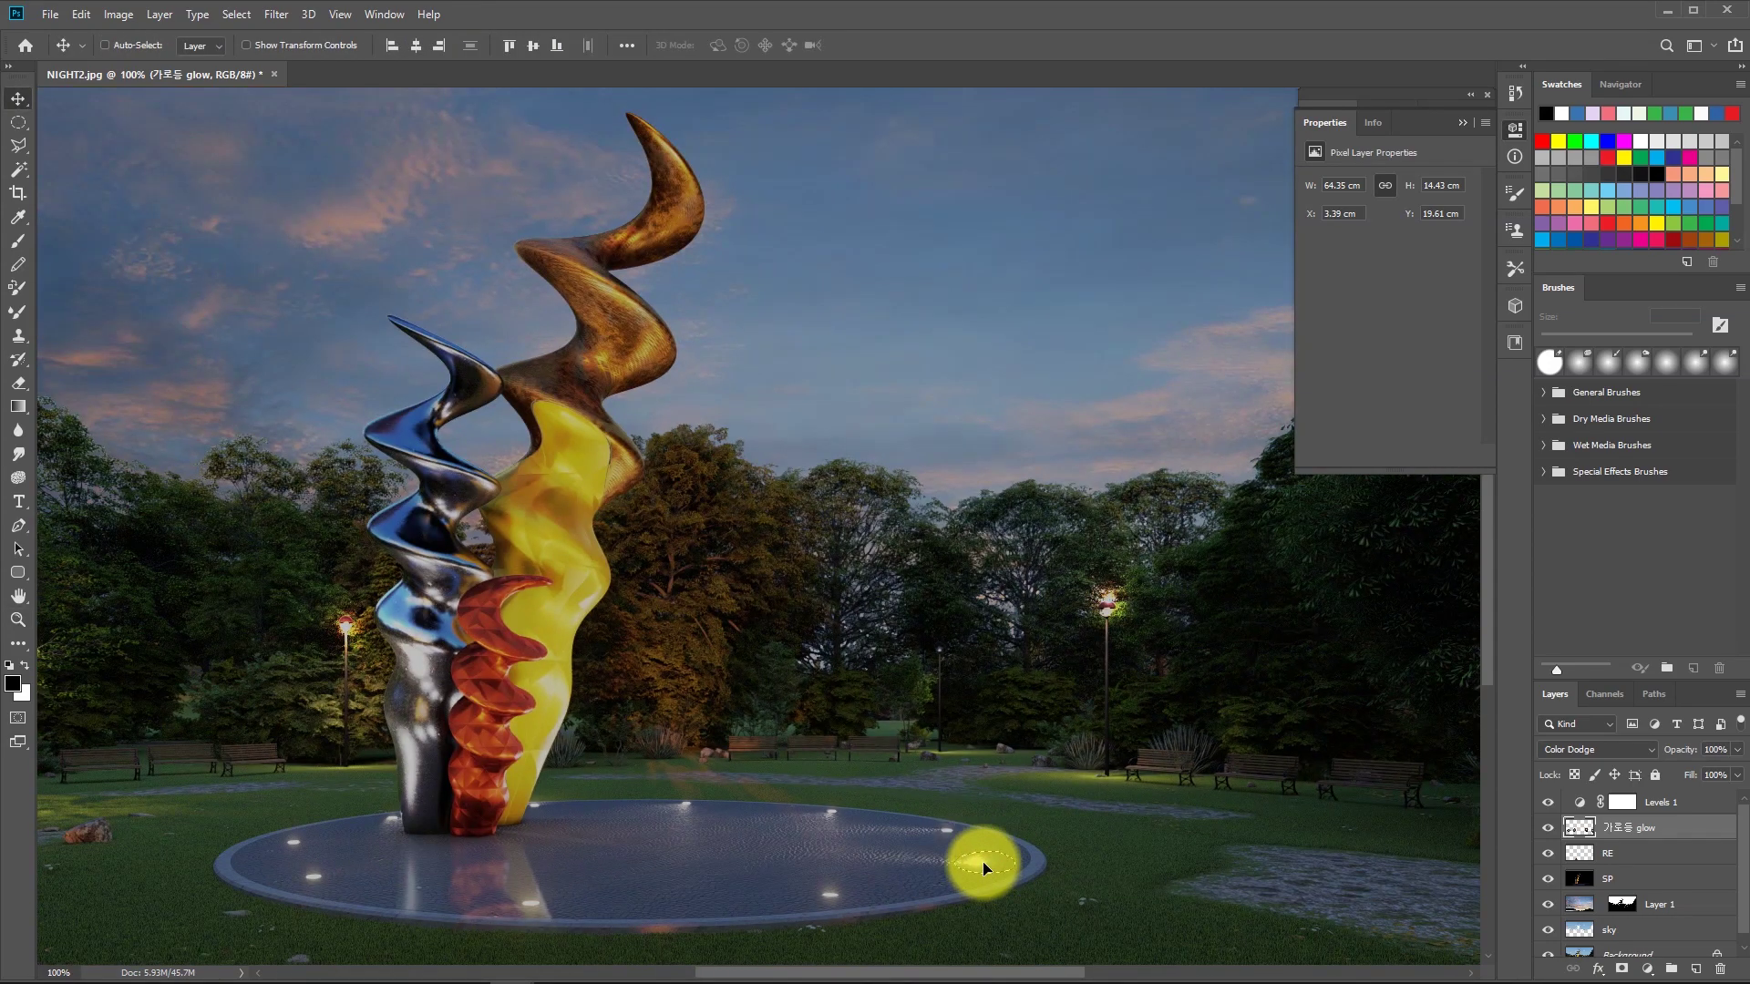
pyautogui.hotkey('ctrl', 'u')
pyautogui.moveTo(1328, 371); pyautogui.dragTo(1301, 330)
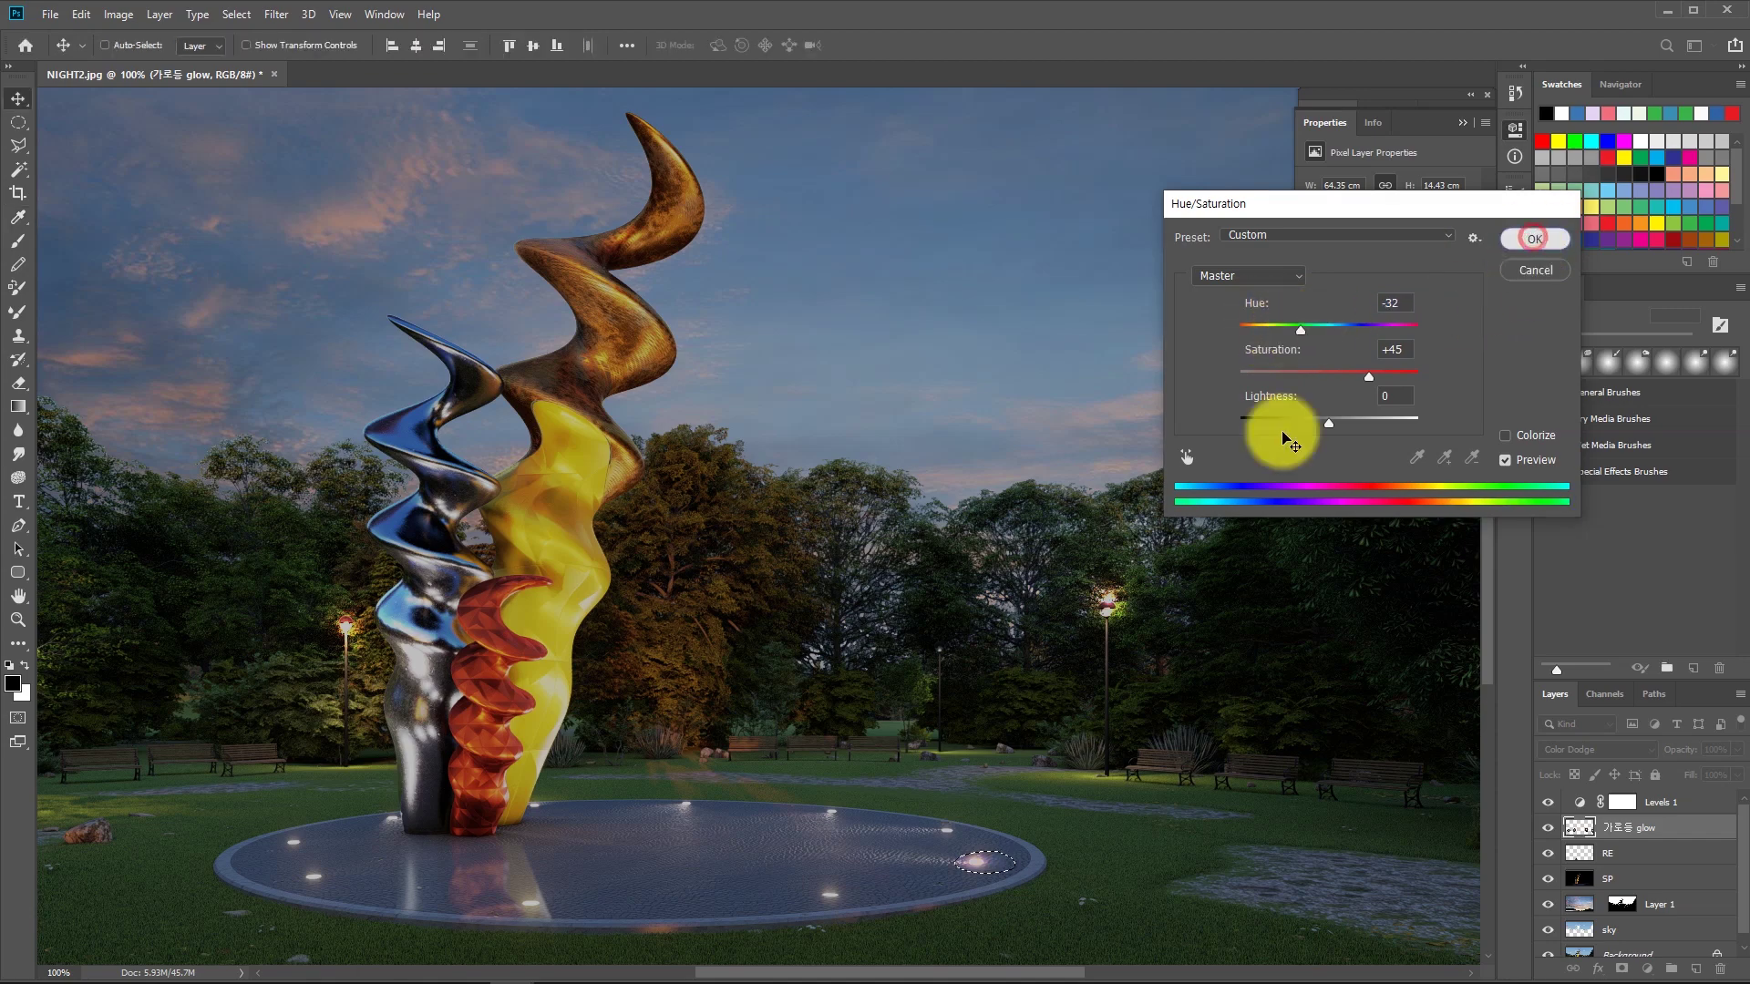
pyautogui.press('Return')
# Duplicate the recolored glow onto the other three front floor lights of the plaza and clear the selection.
pyautogui.press('v')
pyautogui.scroll(-5, 1086, 578)
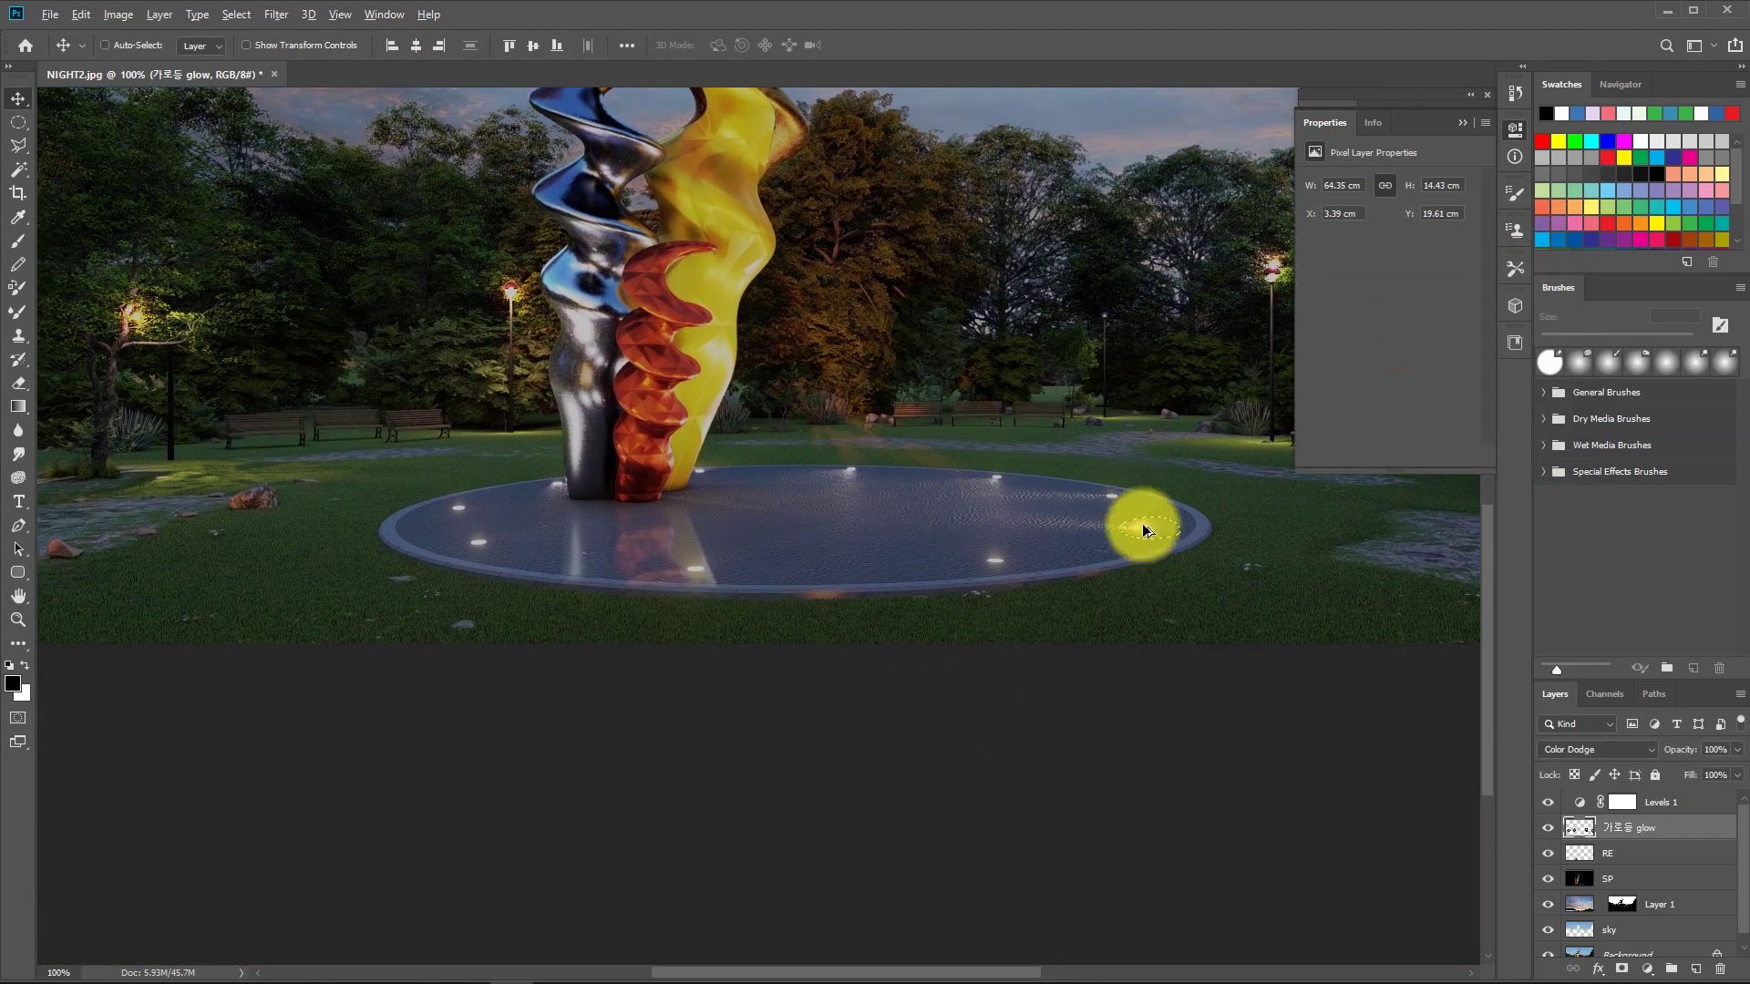
pyautogui.moveTo(1146, 529); pyautogui.dragTo(491, 545)
pyautogui.click(566, 684)
pyautogui.press('z')
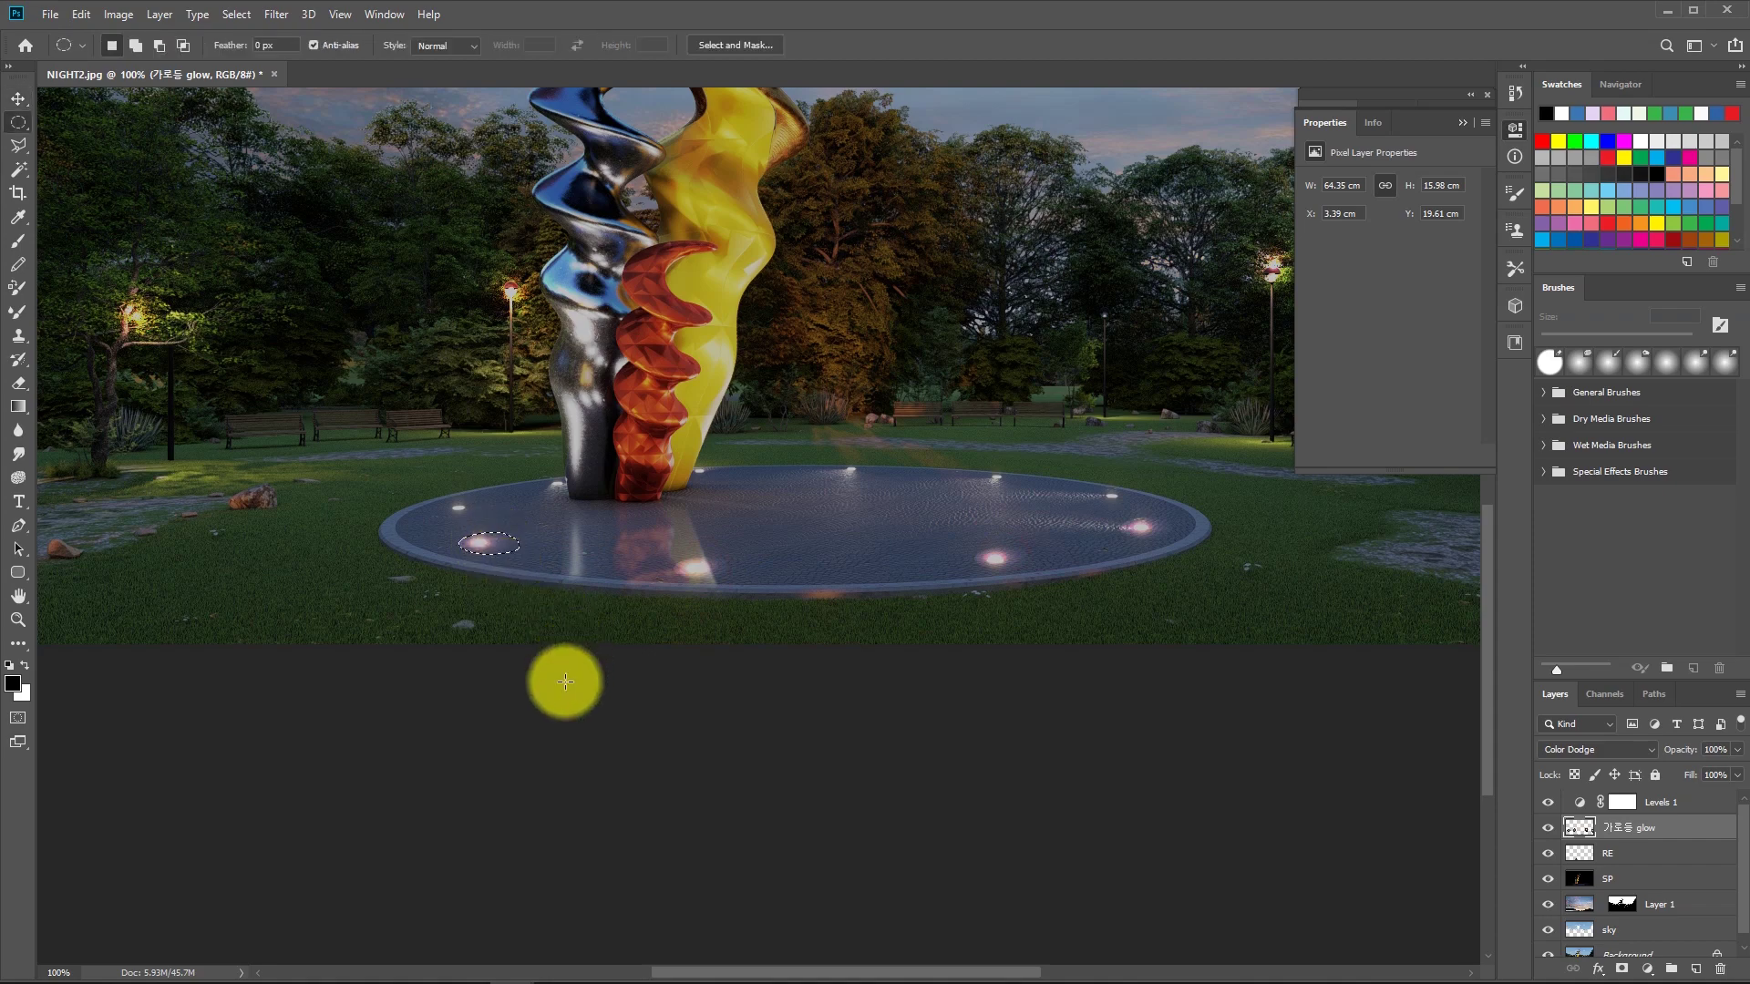
pyautogui.keyDown('alt'); pyautogui.click(1030, 514); pyautogui.keyUp('alt')
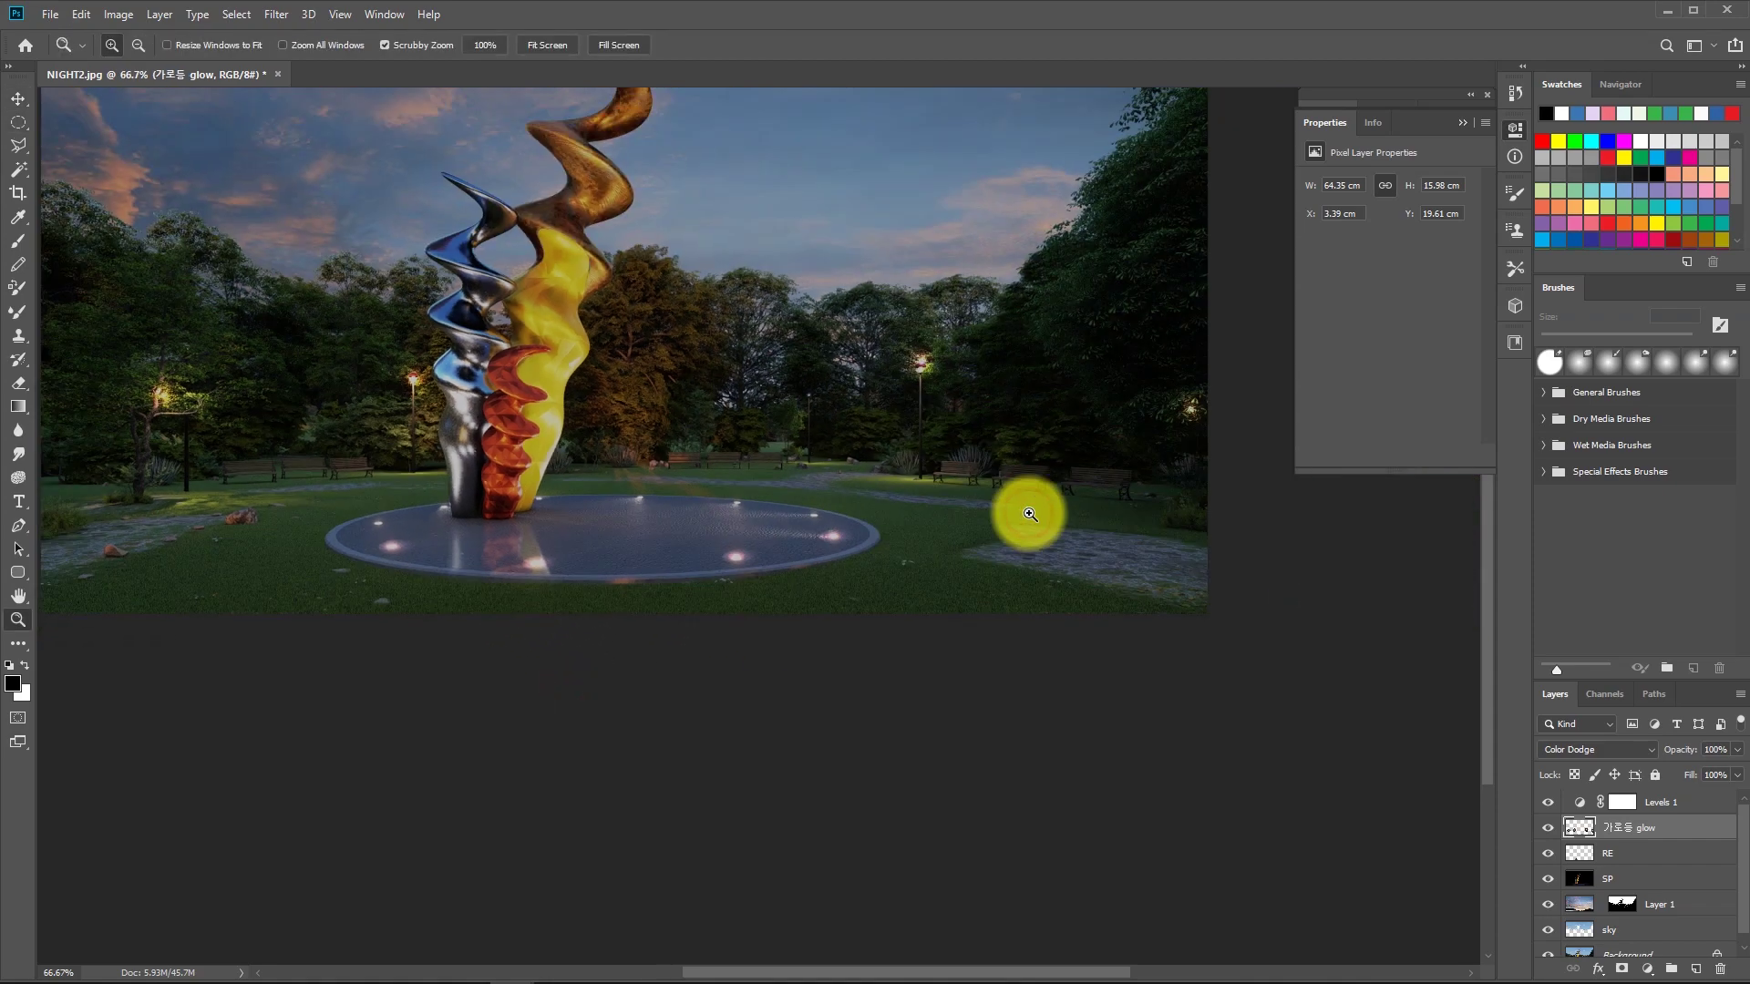
pyautogui.keyDown('alt'); pyautogui.click(541, 436); pyautogui.keyUp('alt')
# Soften the floor-light glows on the plaza using a 200 px eraser at 36% opacity.
pyautogui.press('e')
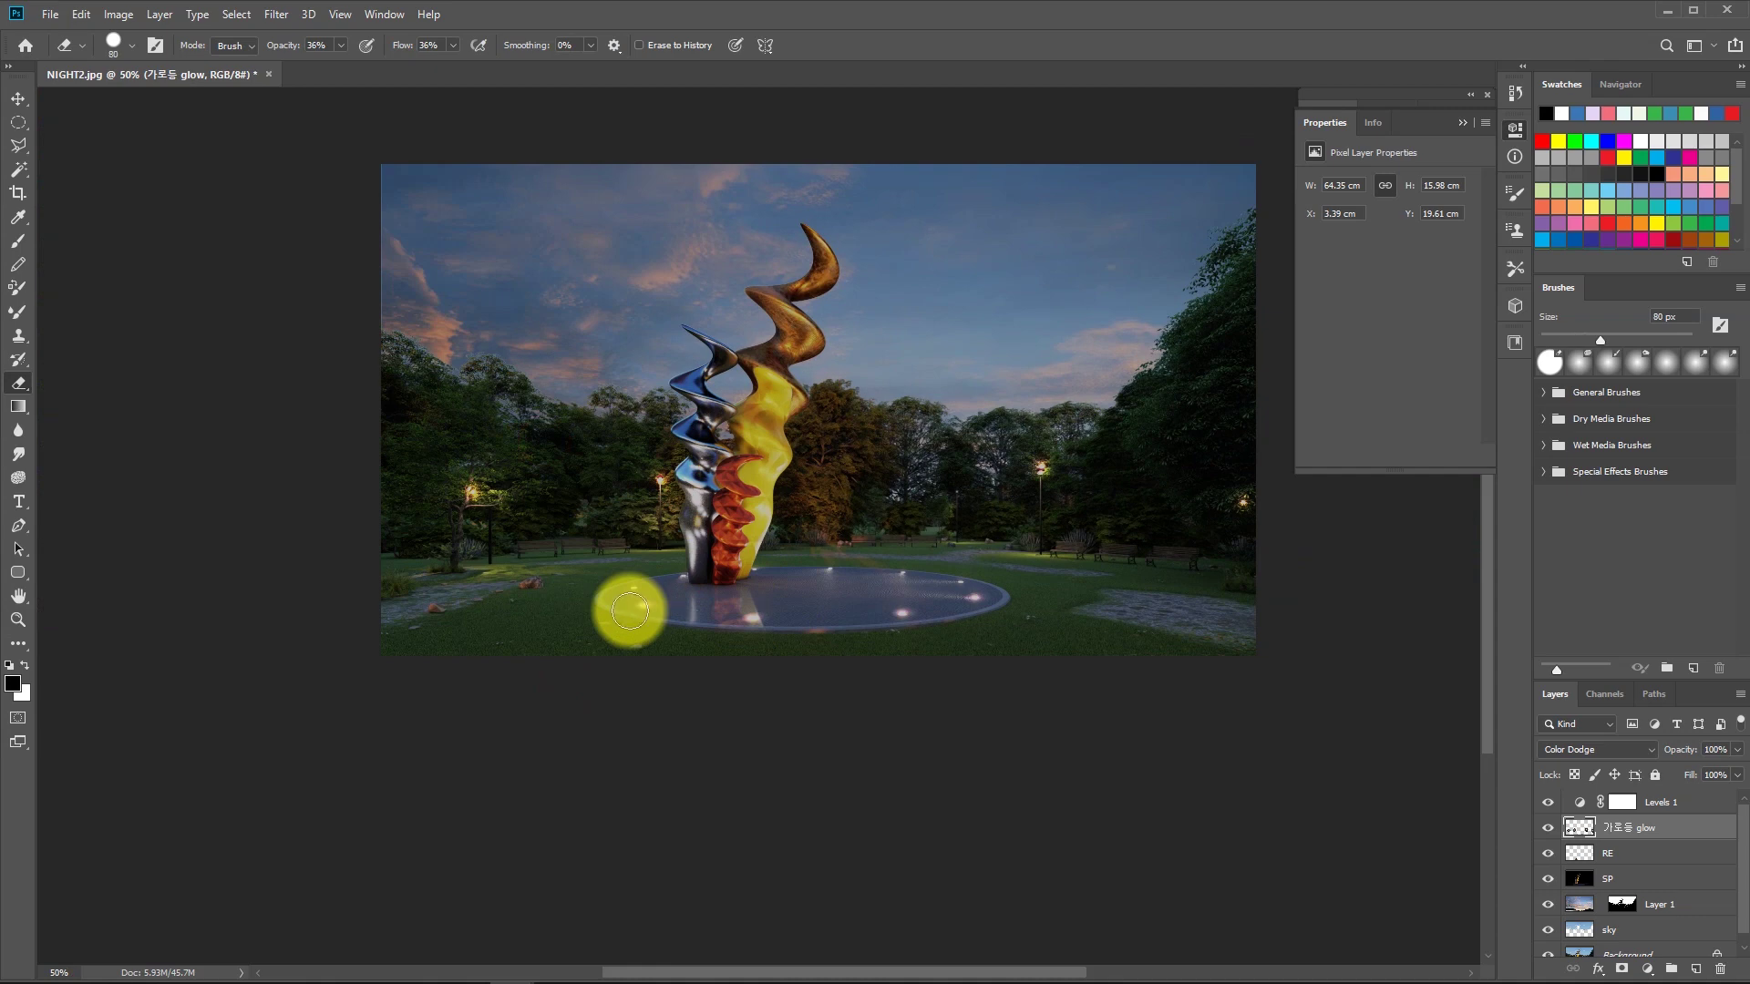
pyautogui.press(']')
pyautogui.press(']')
pyautogui.press(']')
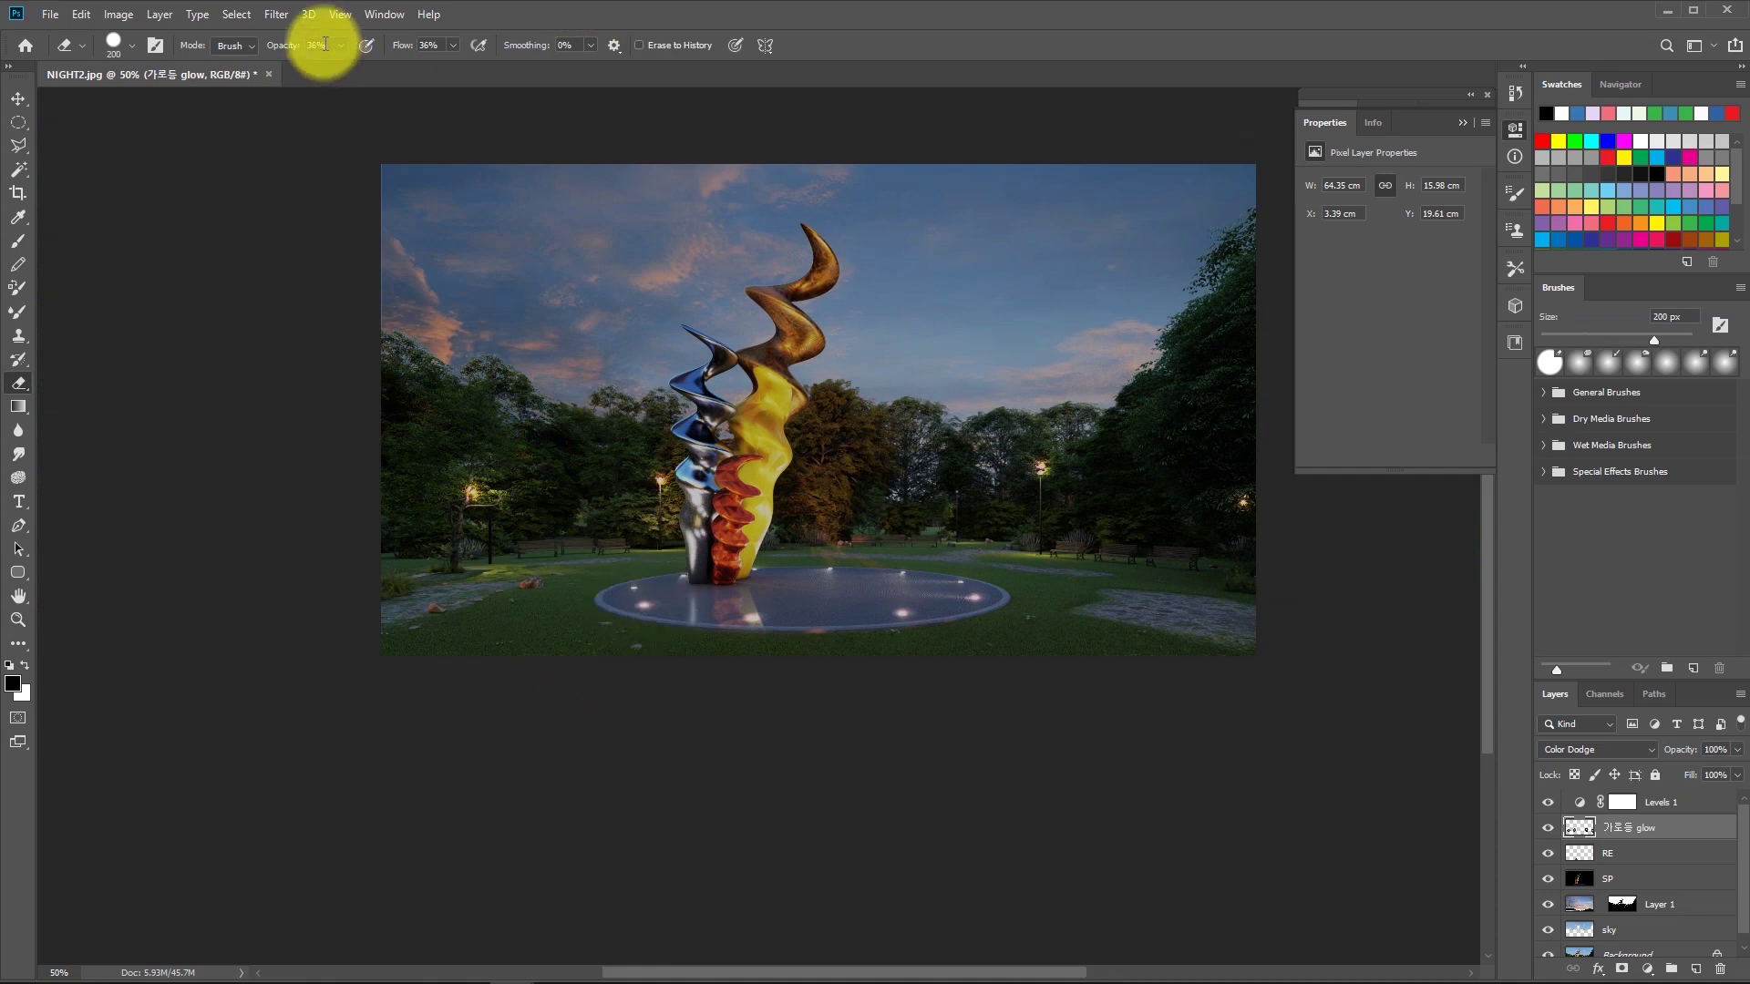
pyautogui.moveTo(613, 609); pyautogui.dragTo(672, 606)
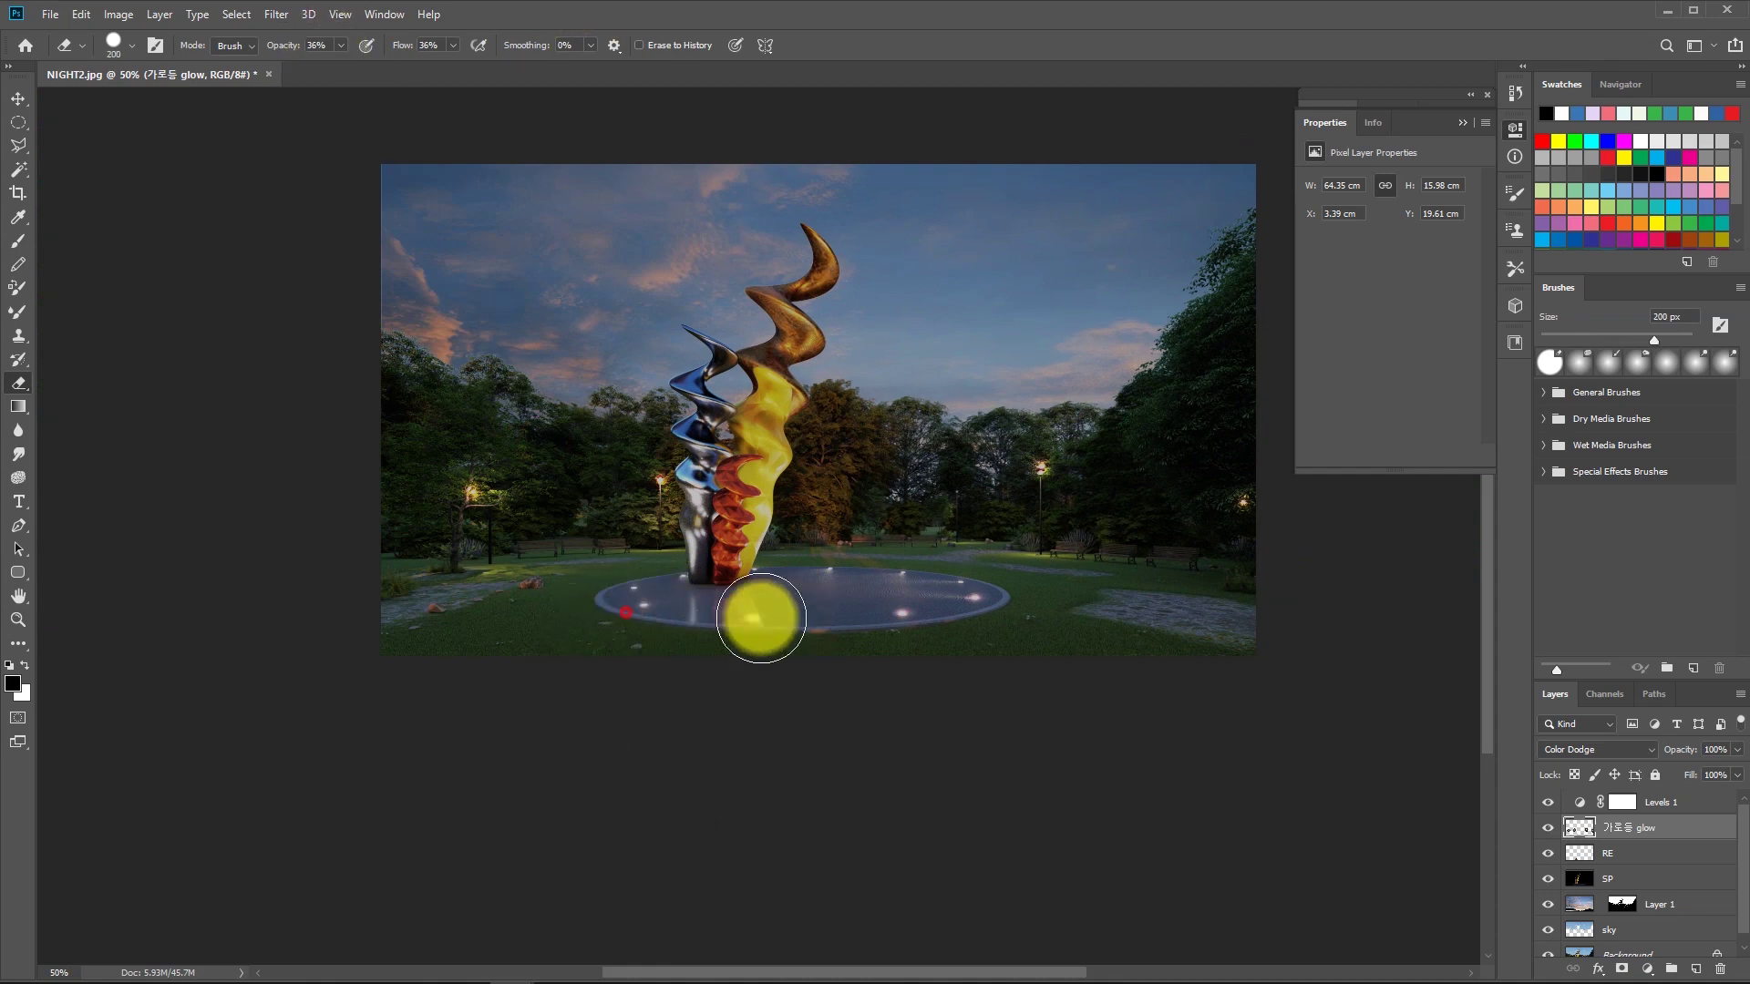
pyautogui.moveTo(847, 619)
pyautogui.mouseDown()
pyautogui.moveTo(1003, 610)
pyautogui.moveTo(668, 613)
pyautogui.mouseUp()
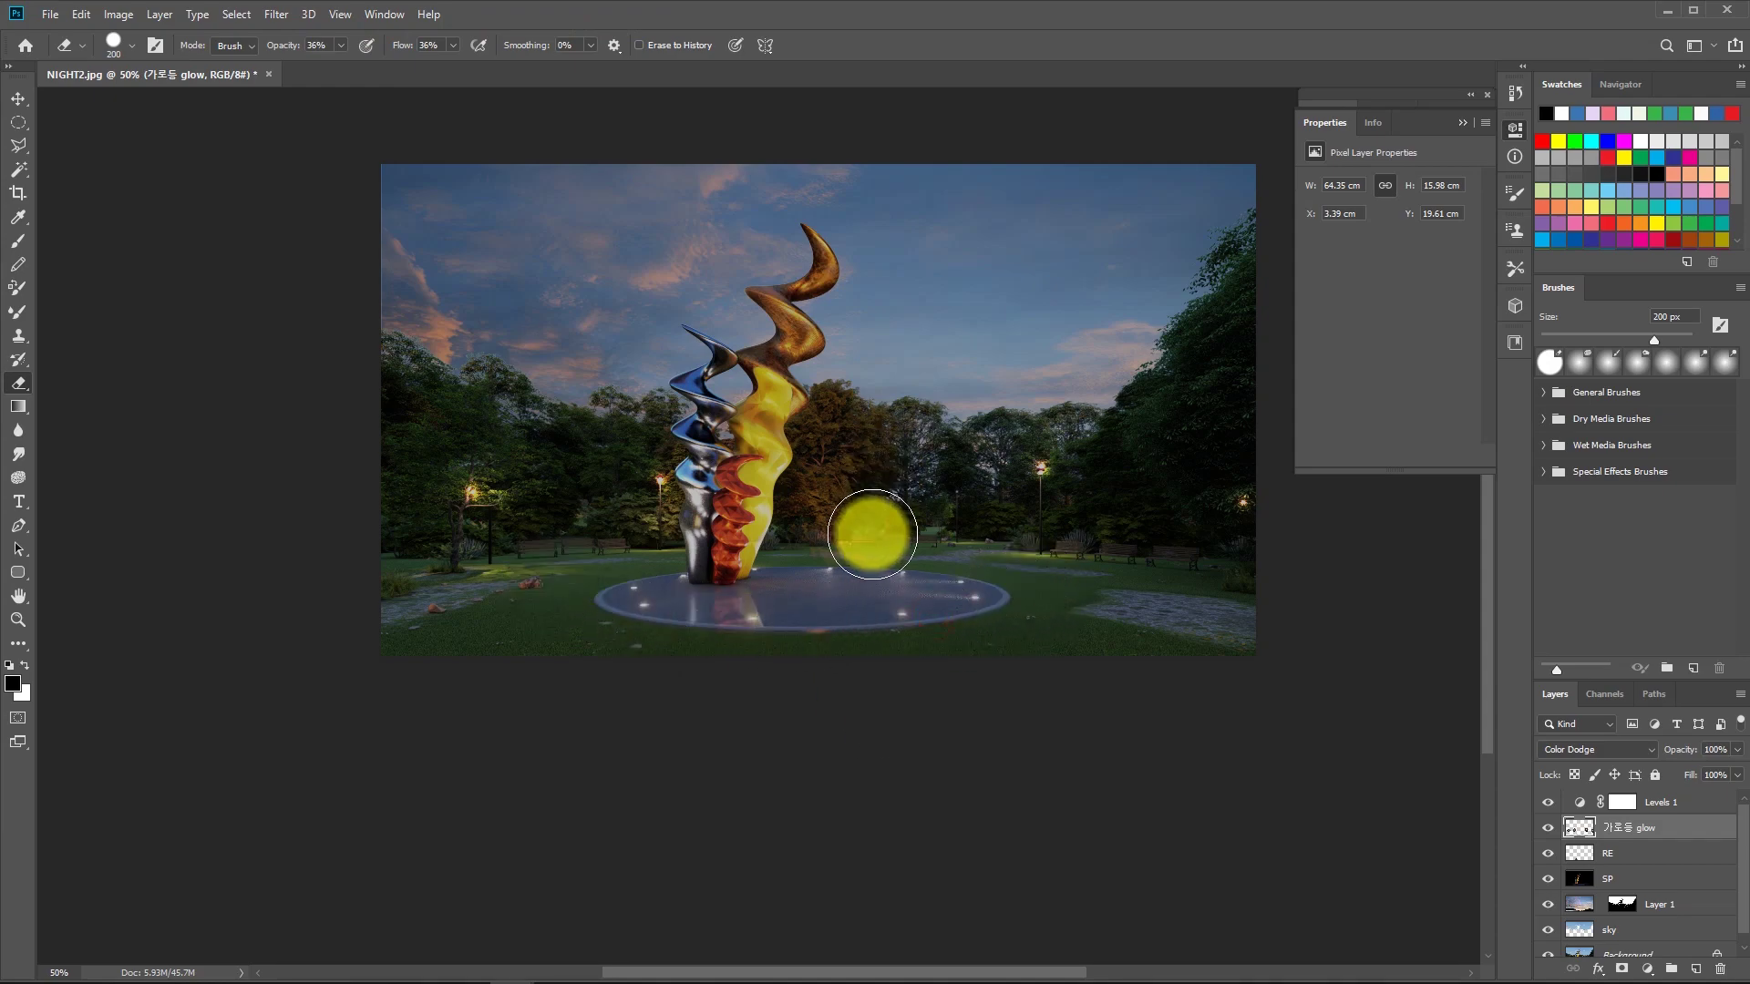
# Open 다운로드.jpg from the source-images folder and copy its light-beam picture into NIGHT2.jpg as a new layer.
pyautogui.hotkey('ctrl', 'o')
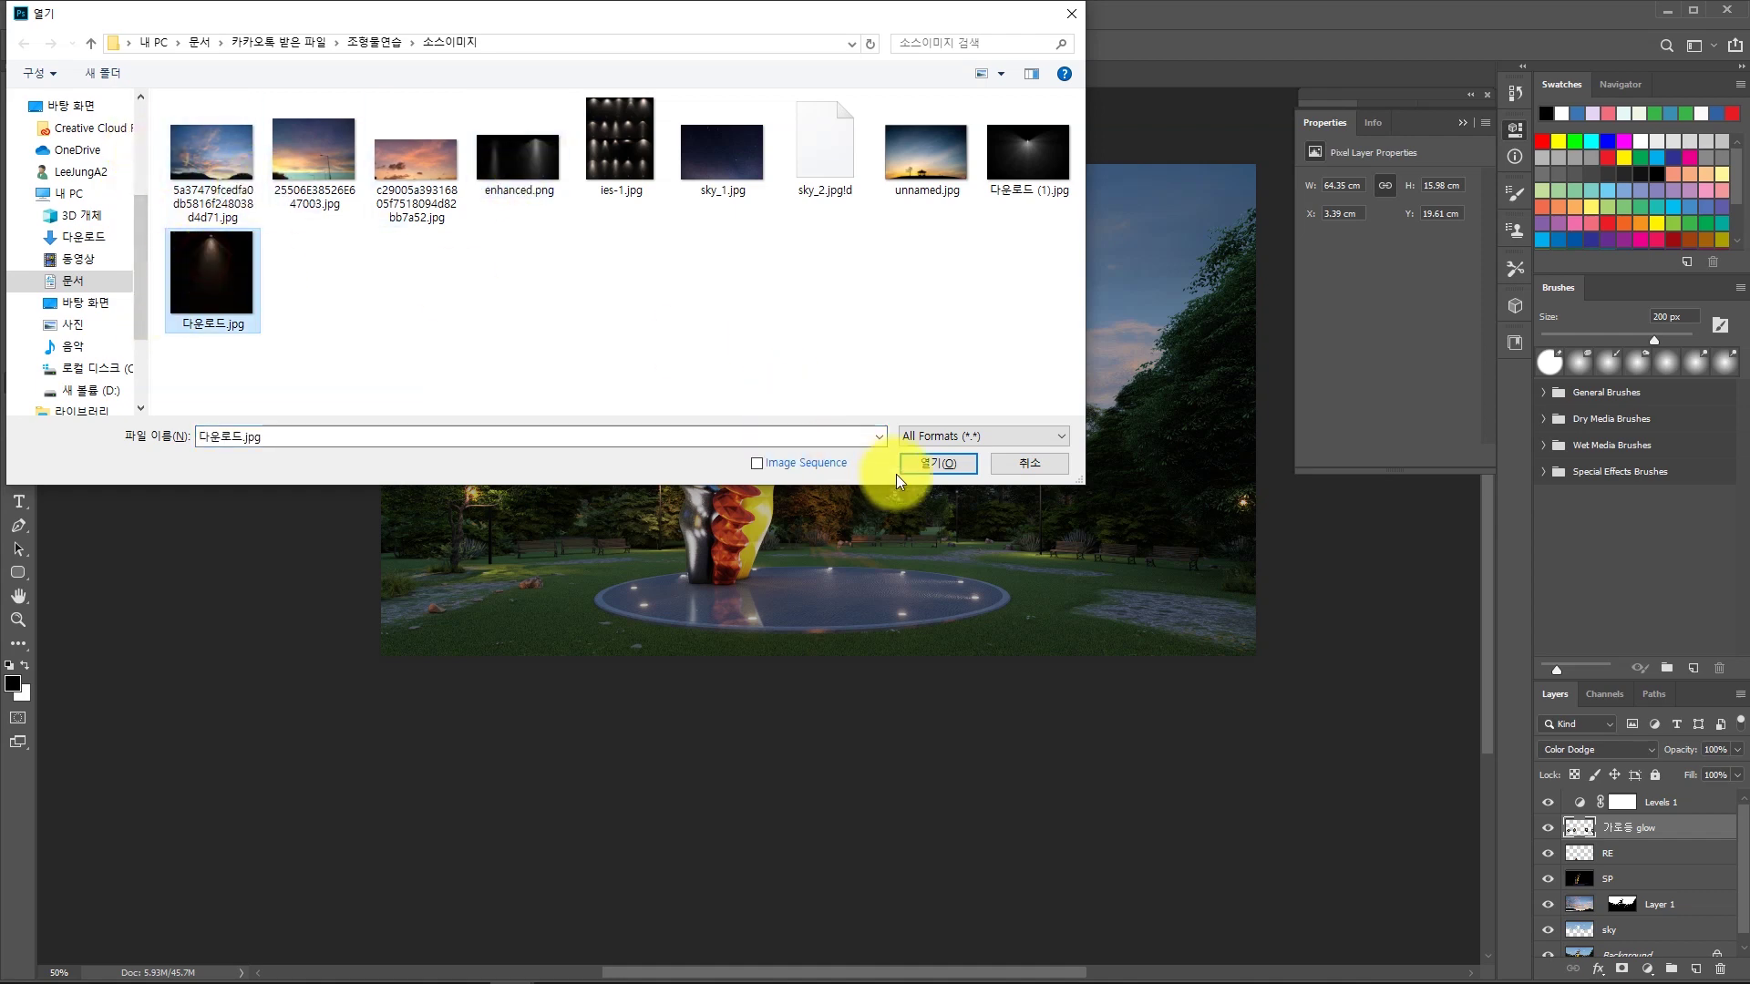
pyautogui.click(1028, 150)
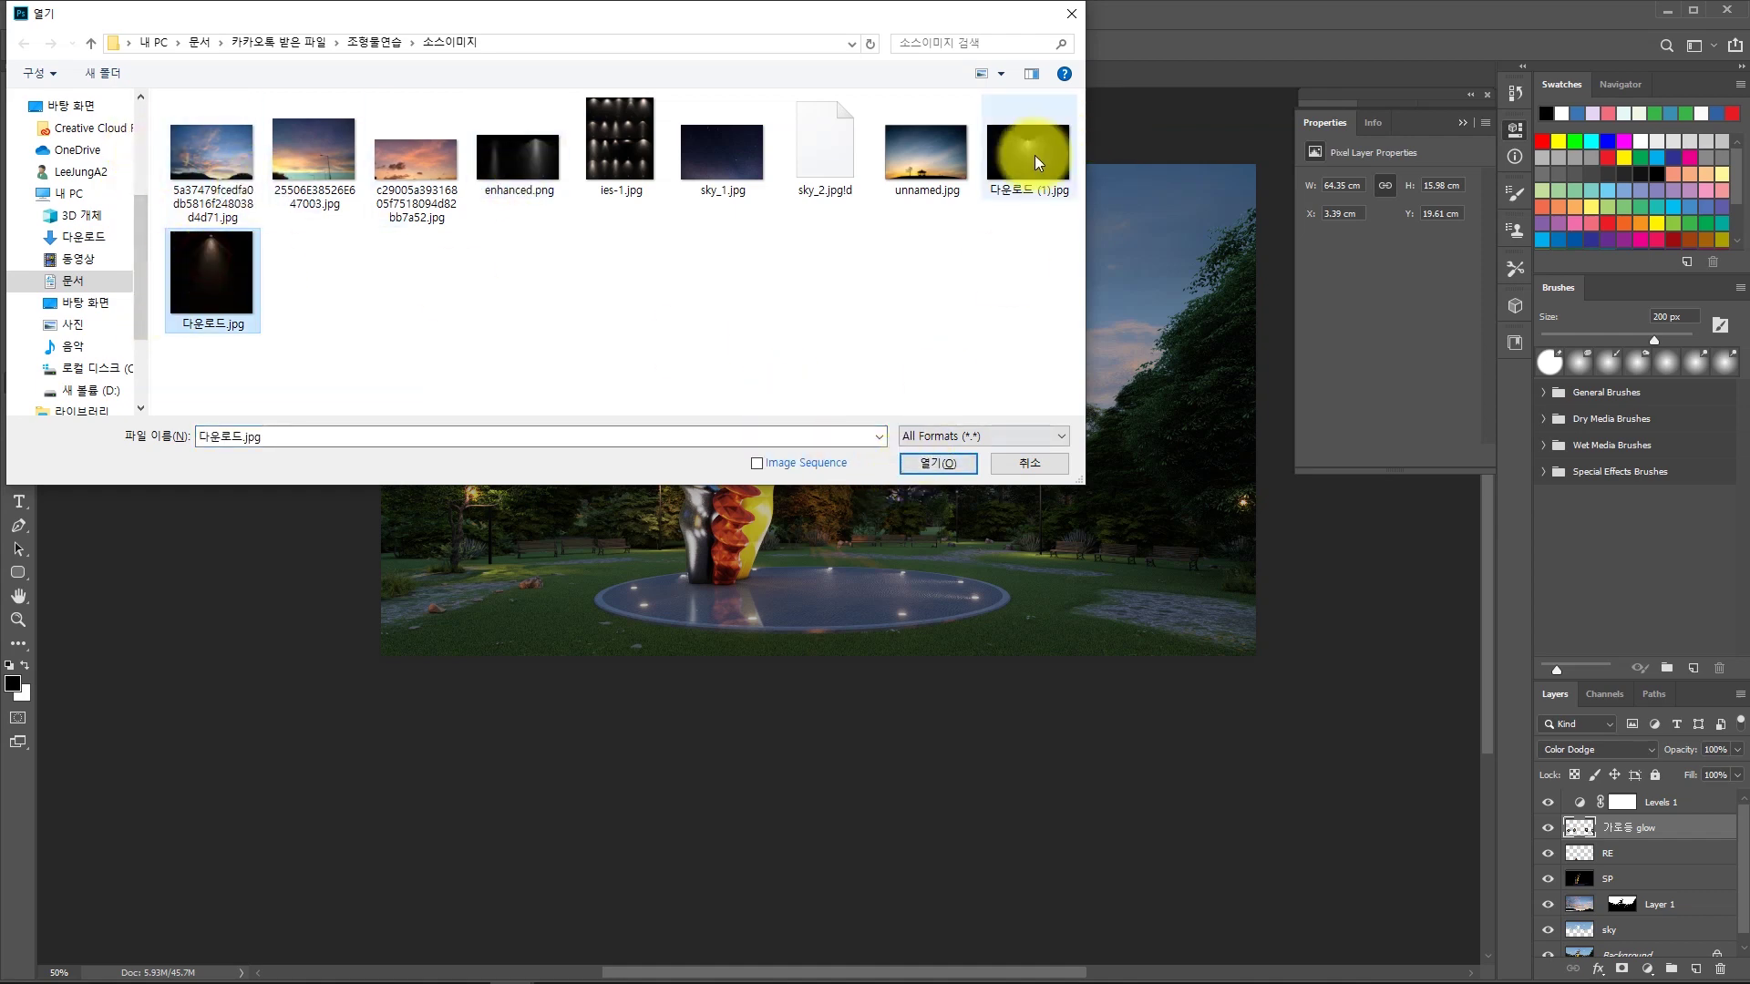
pyautogui.click(242, 262)
pyautogui.click(916, 463)
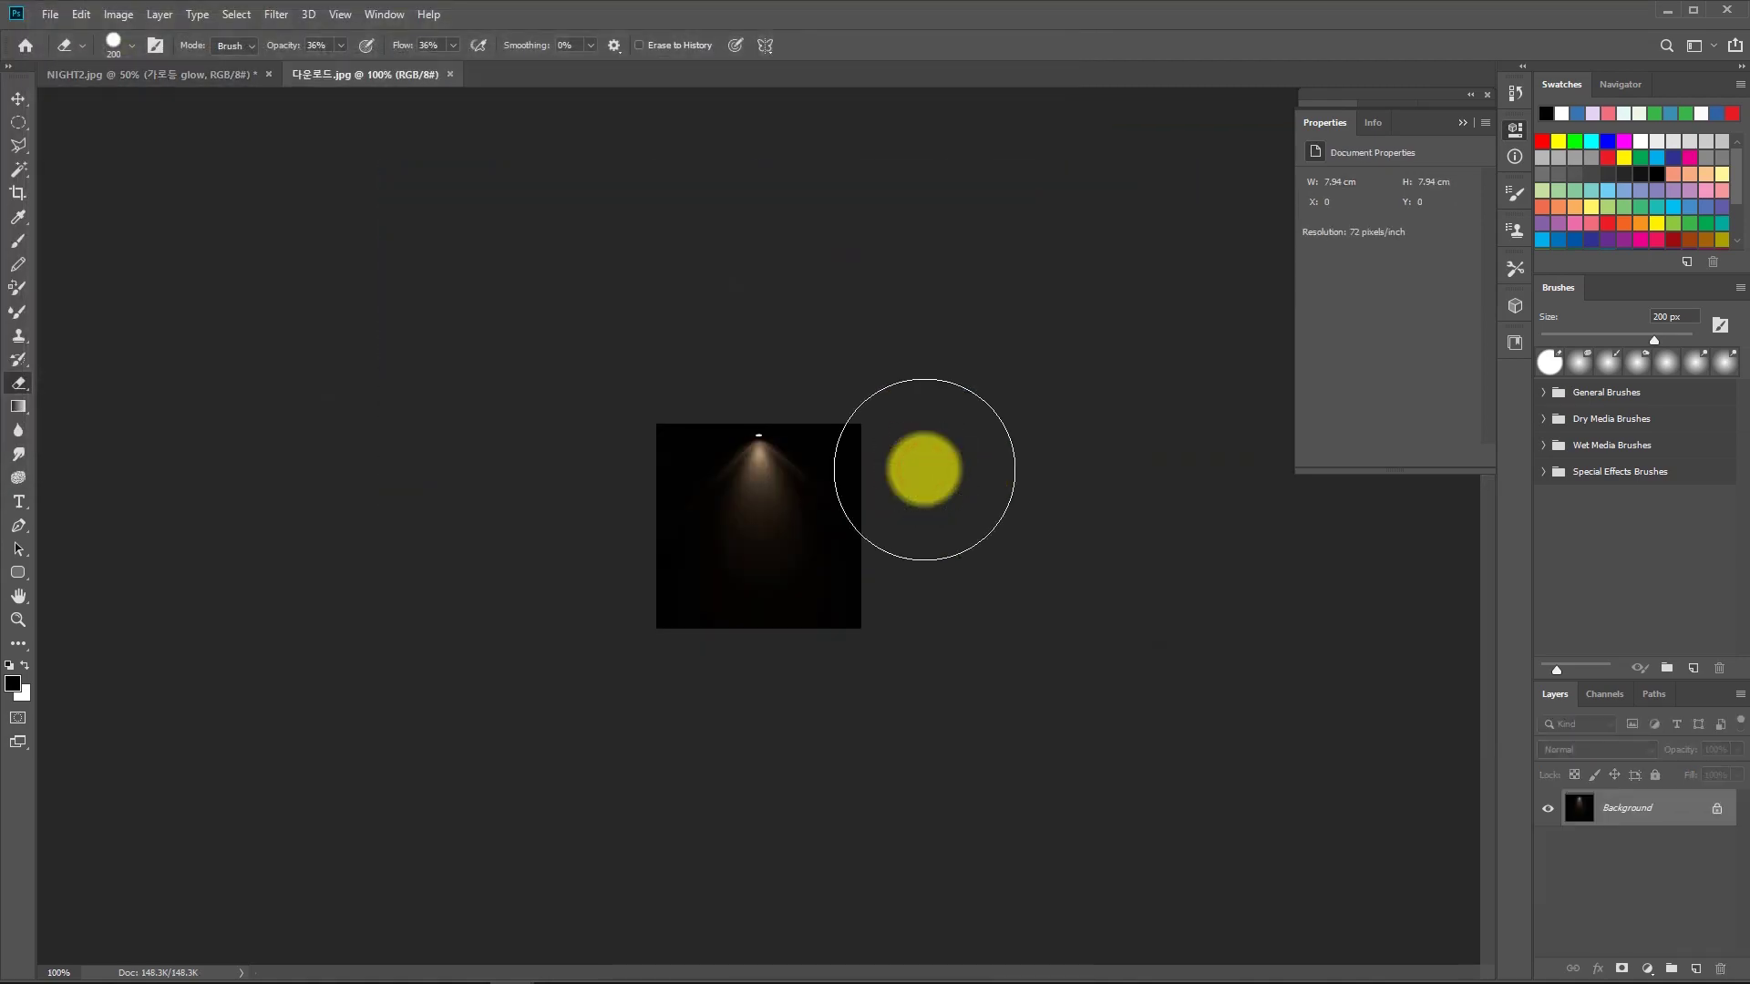
pyautogui.moveTo(367, 74); pyautogui.dragTo(905, 515)
pyautogui.press('v')
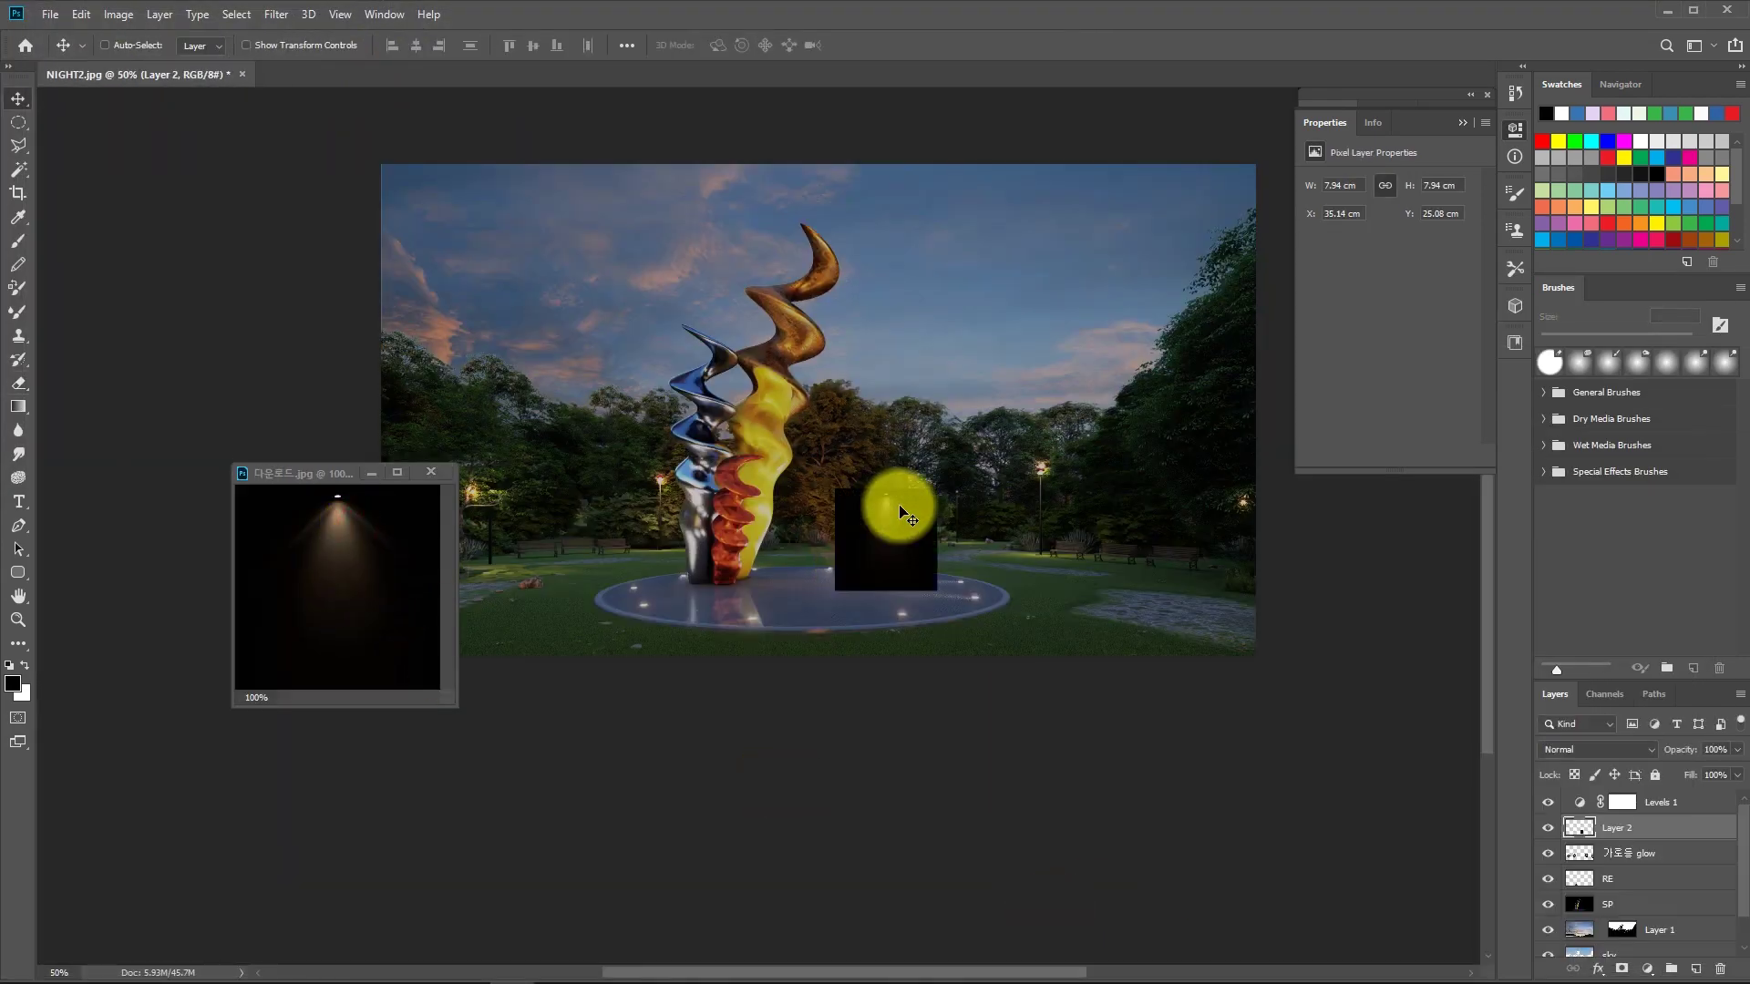
# Rename the light-beam layer to led and set its blend mode to Screen.
pyautogui.press('z')
pyautogui.click(884, 520)
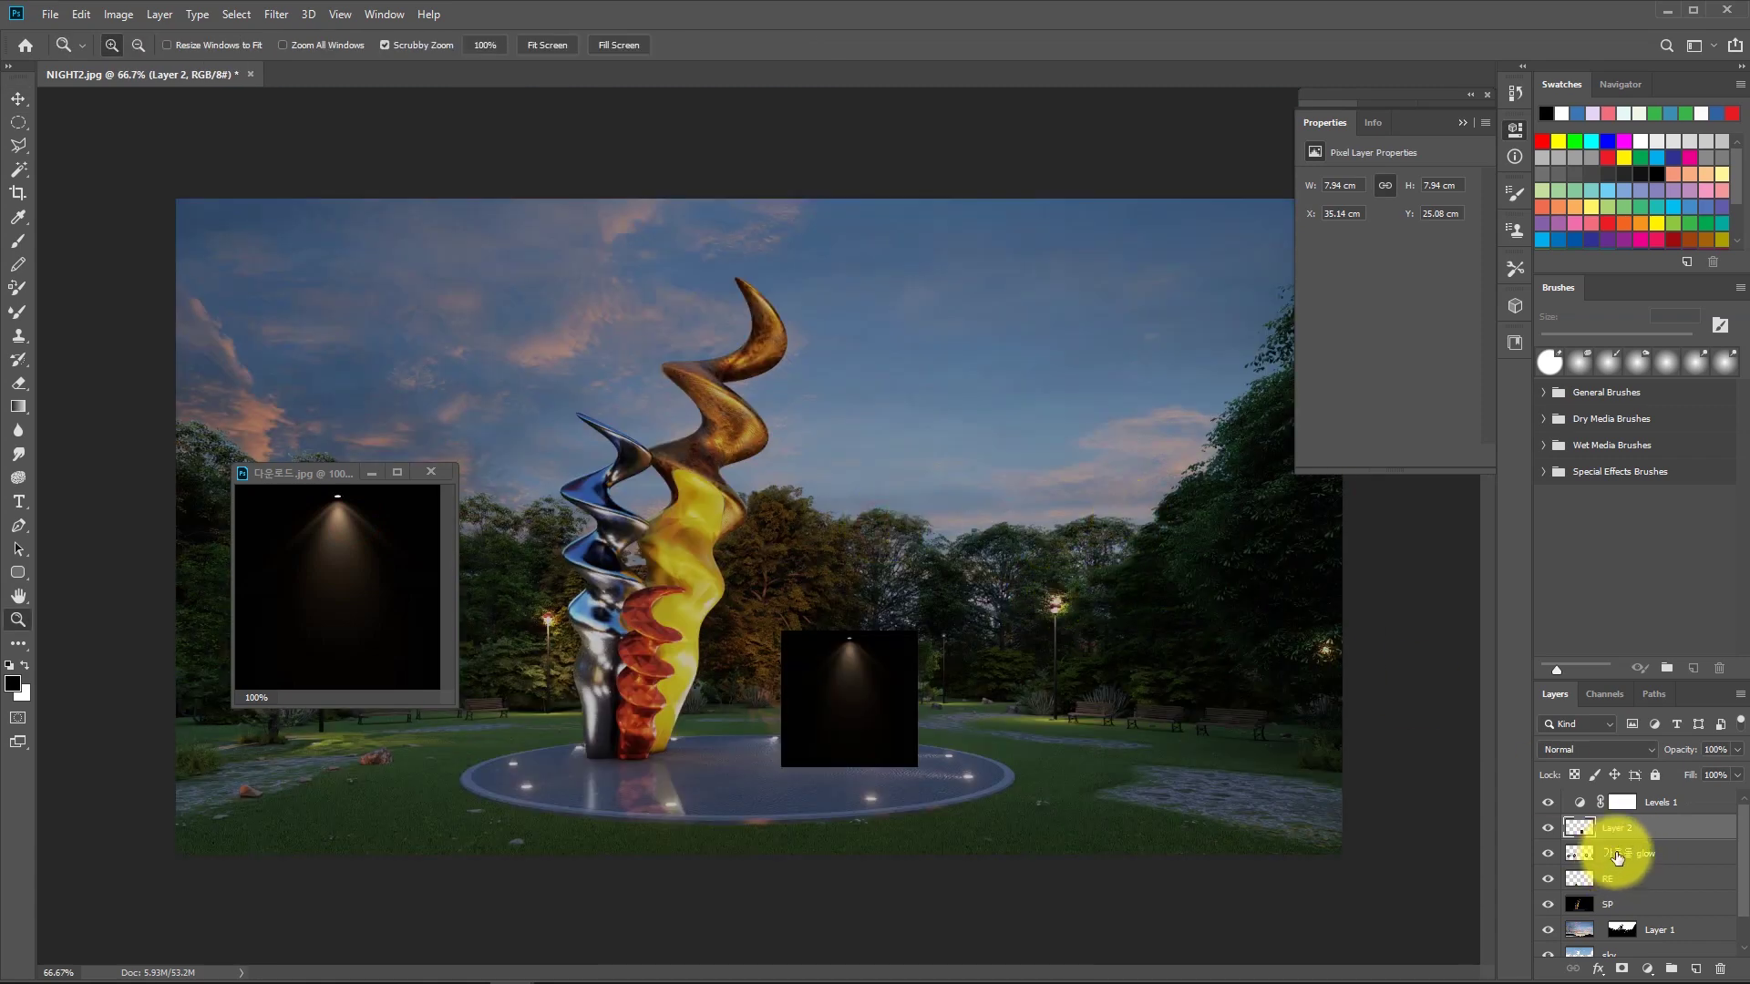
pyautogui.press('BackSpace')
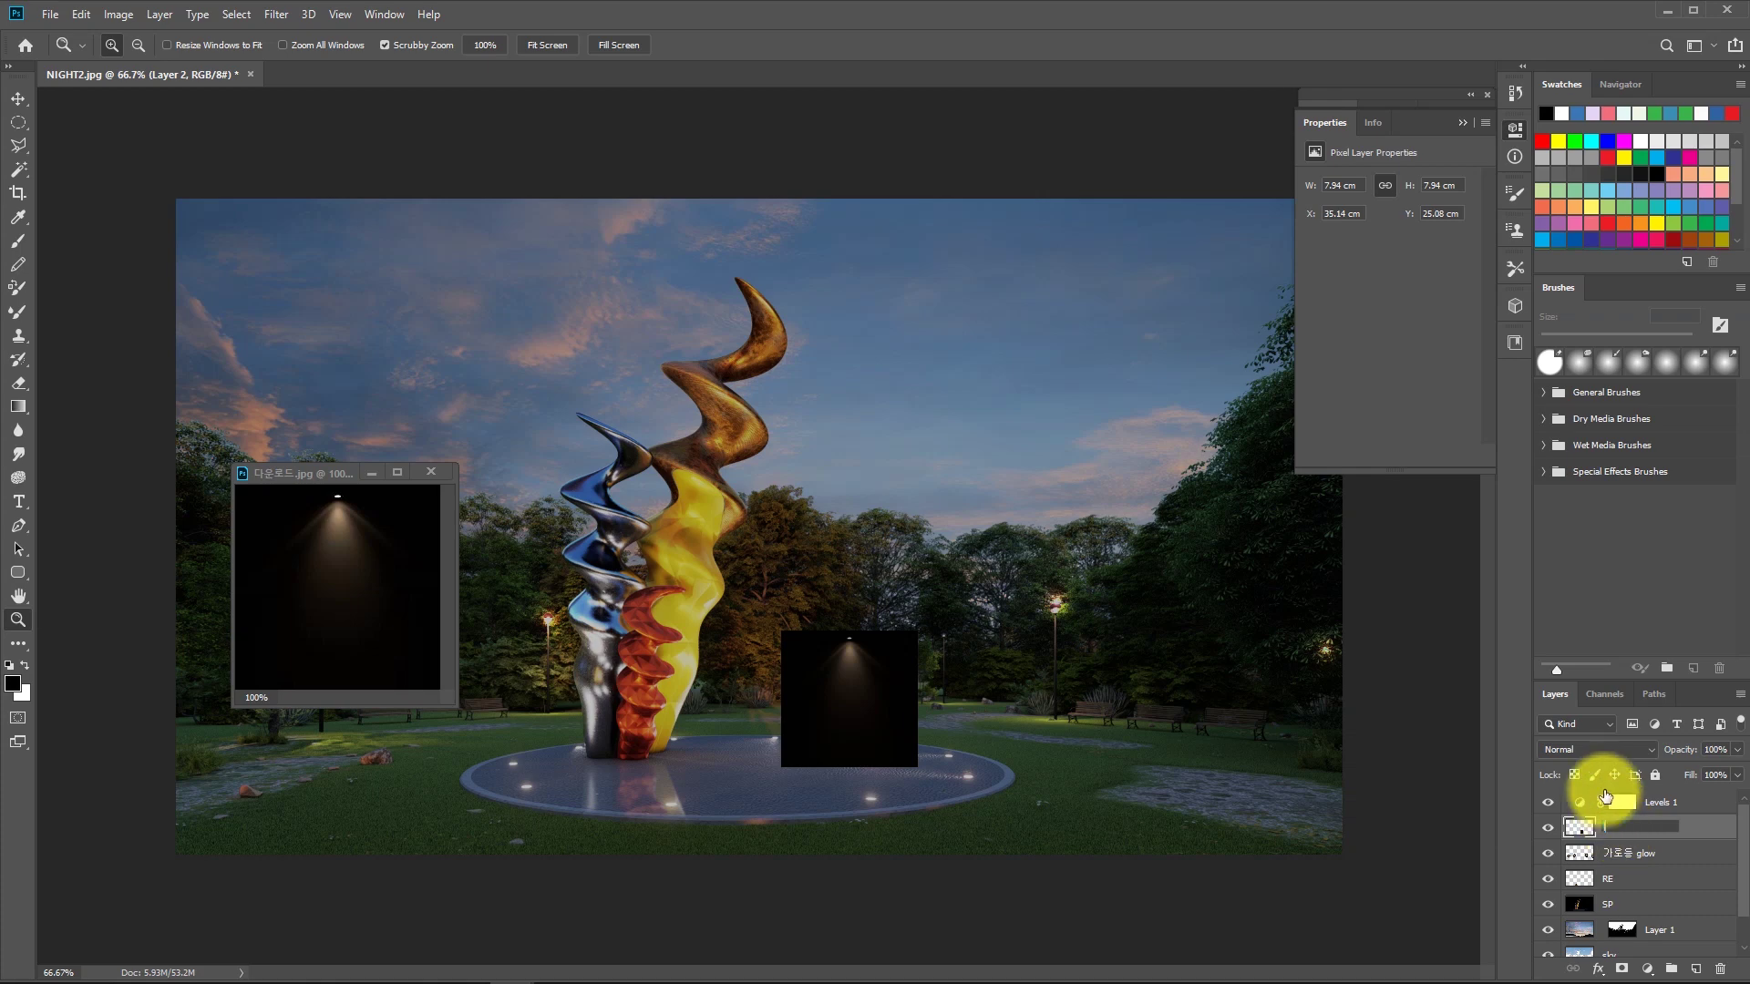
pyautogui.press('Return')
pyautogui.click(1615, 750)
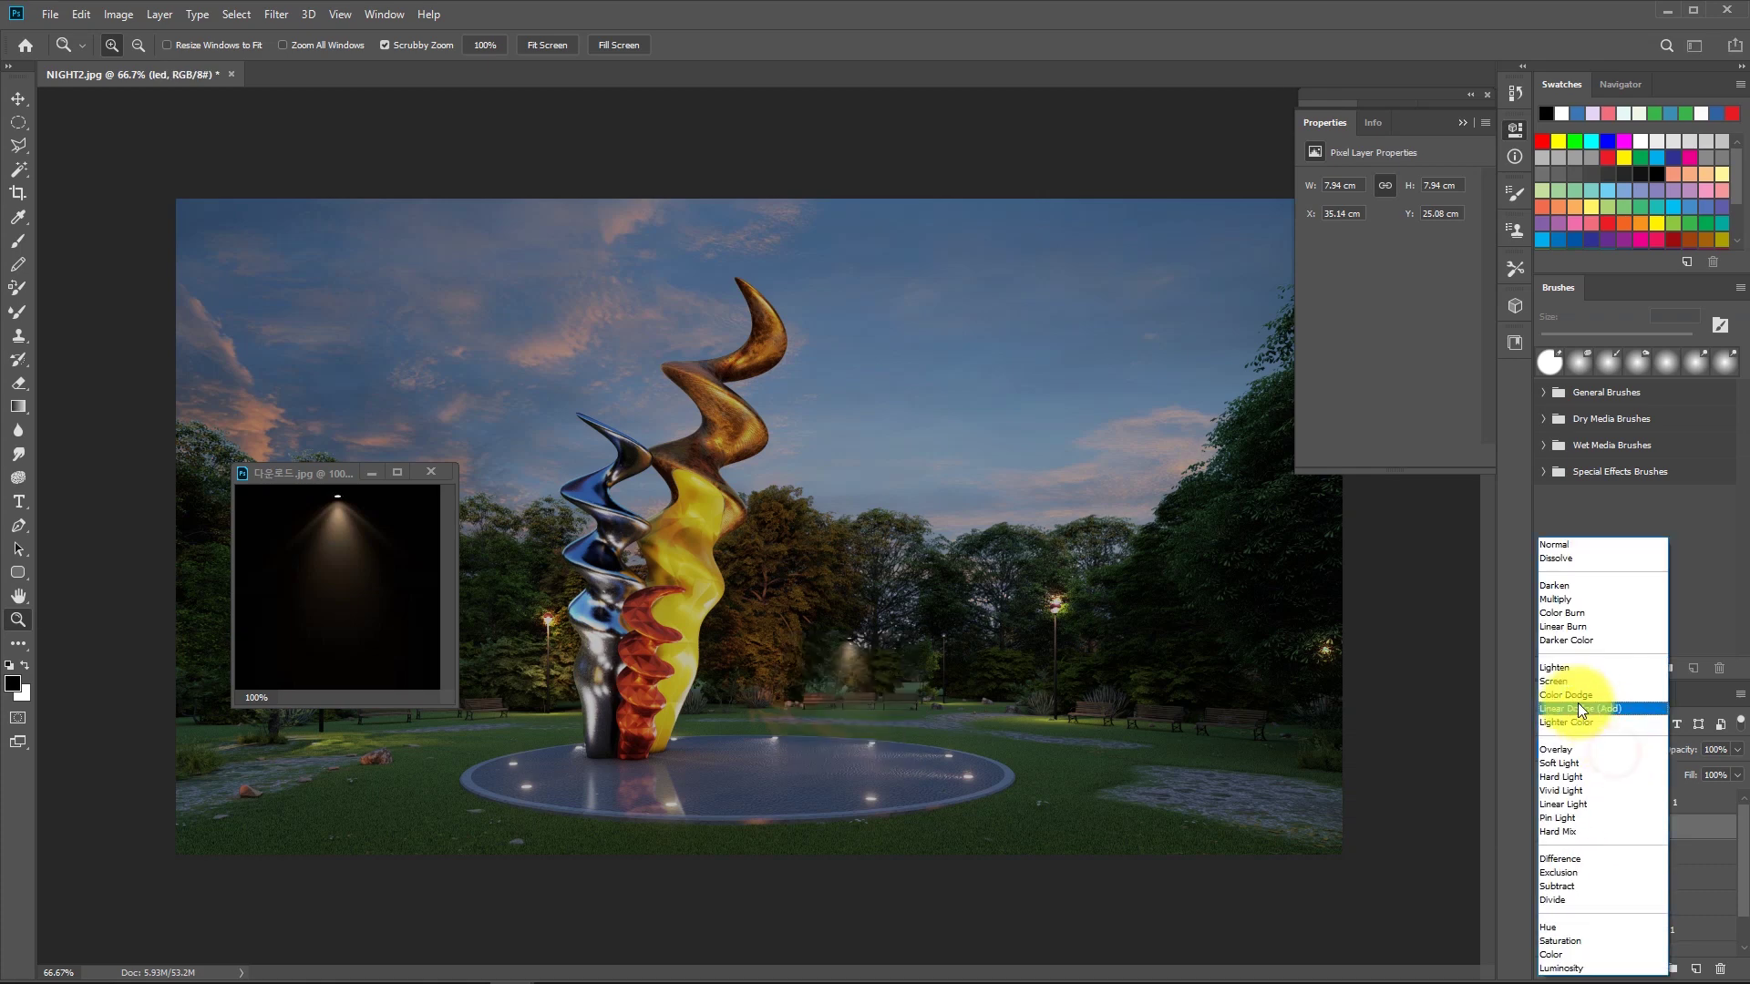
pyautogui.click(1563, 678)
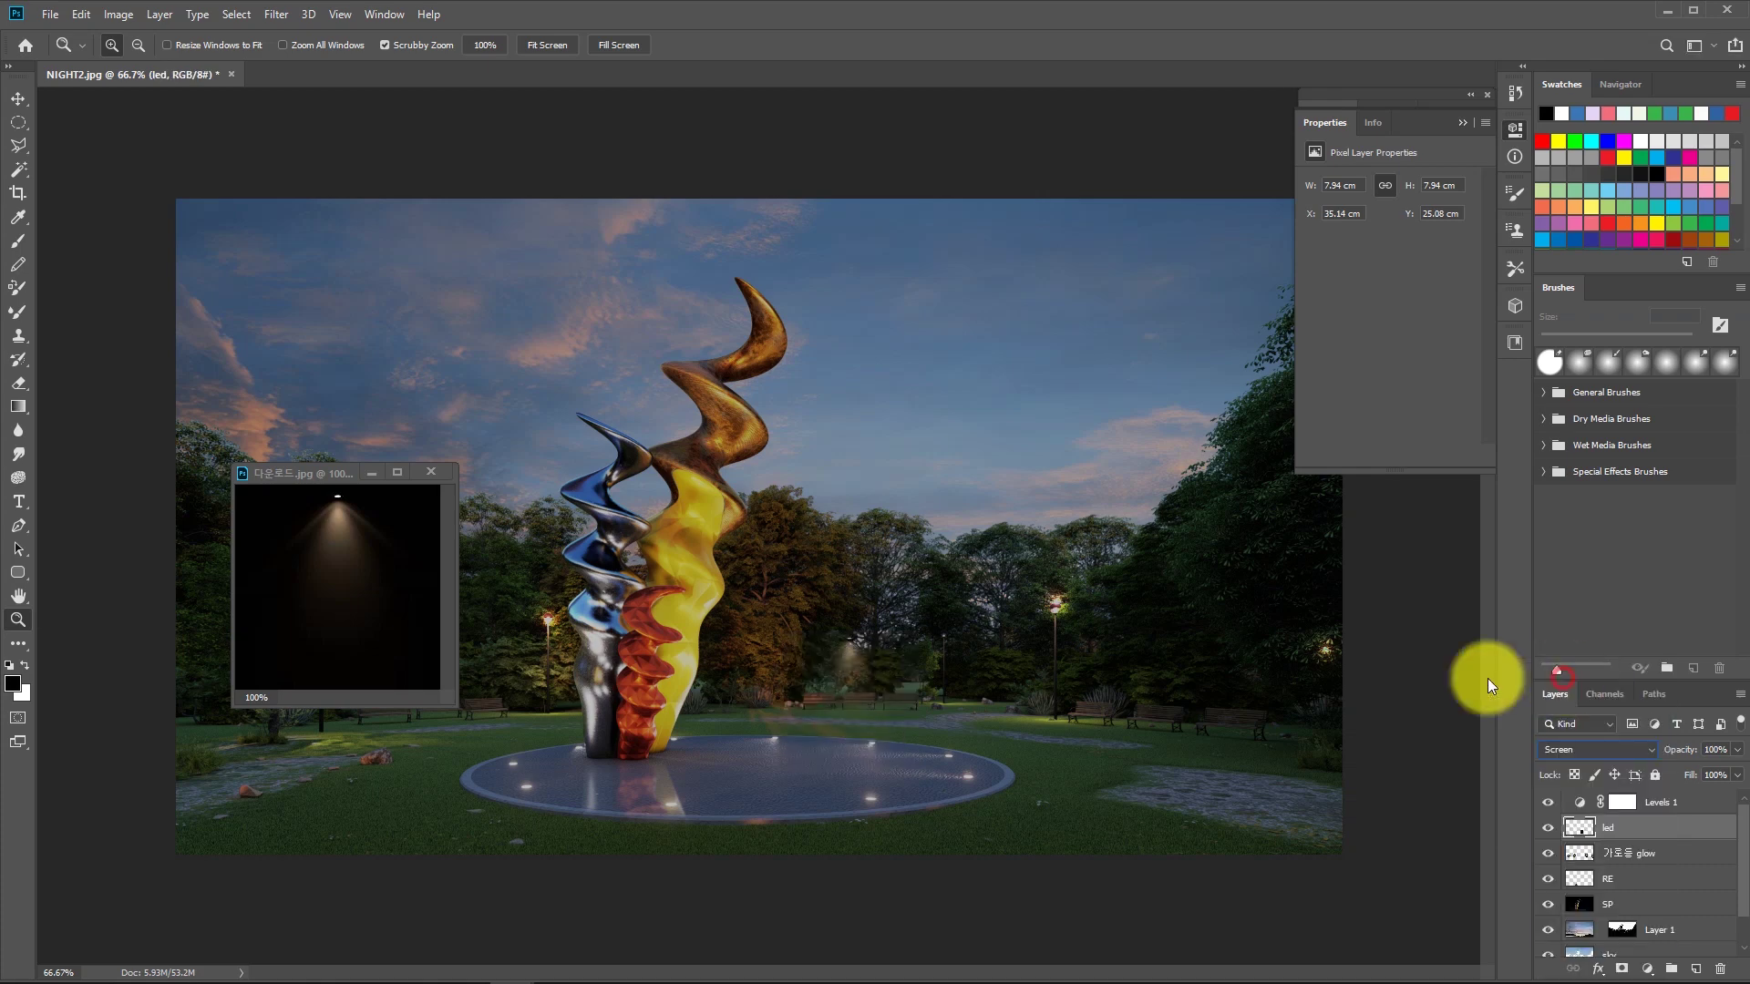
# Move the led beam up against the trees and strengthen it with Levels, raising the black input and setting the white input to 162.
pyautogui.click(854, 667)
pyautogui.press('v')
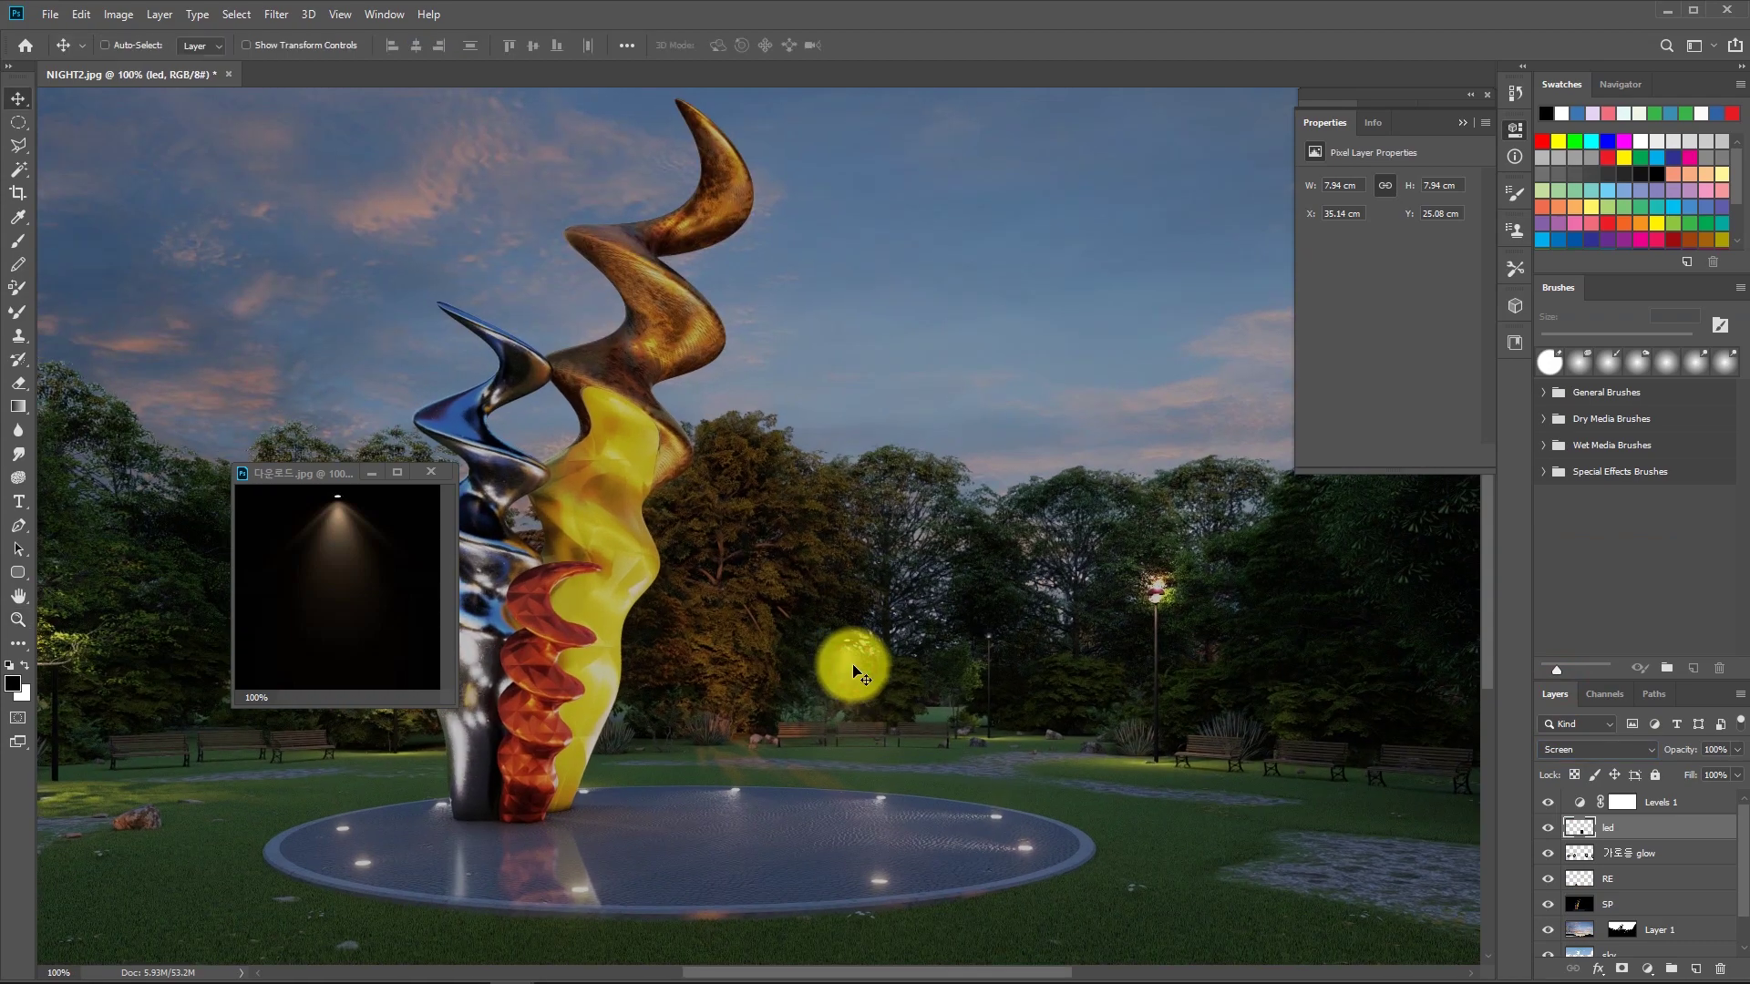
pyautogui.moveTo(849, 665); pyautogui.dragTo(830, 538)
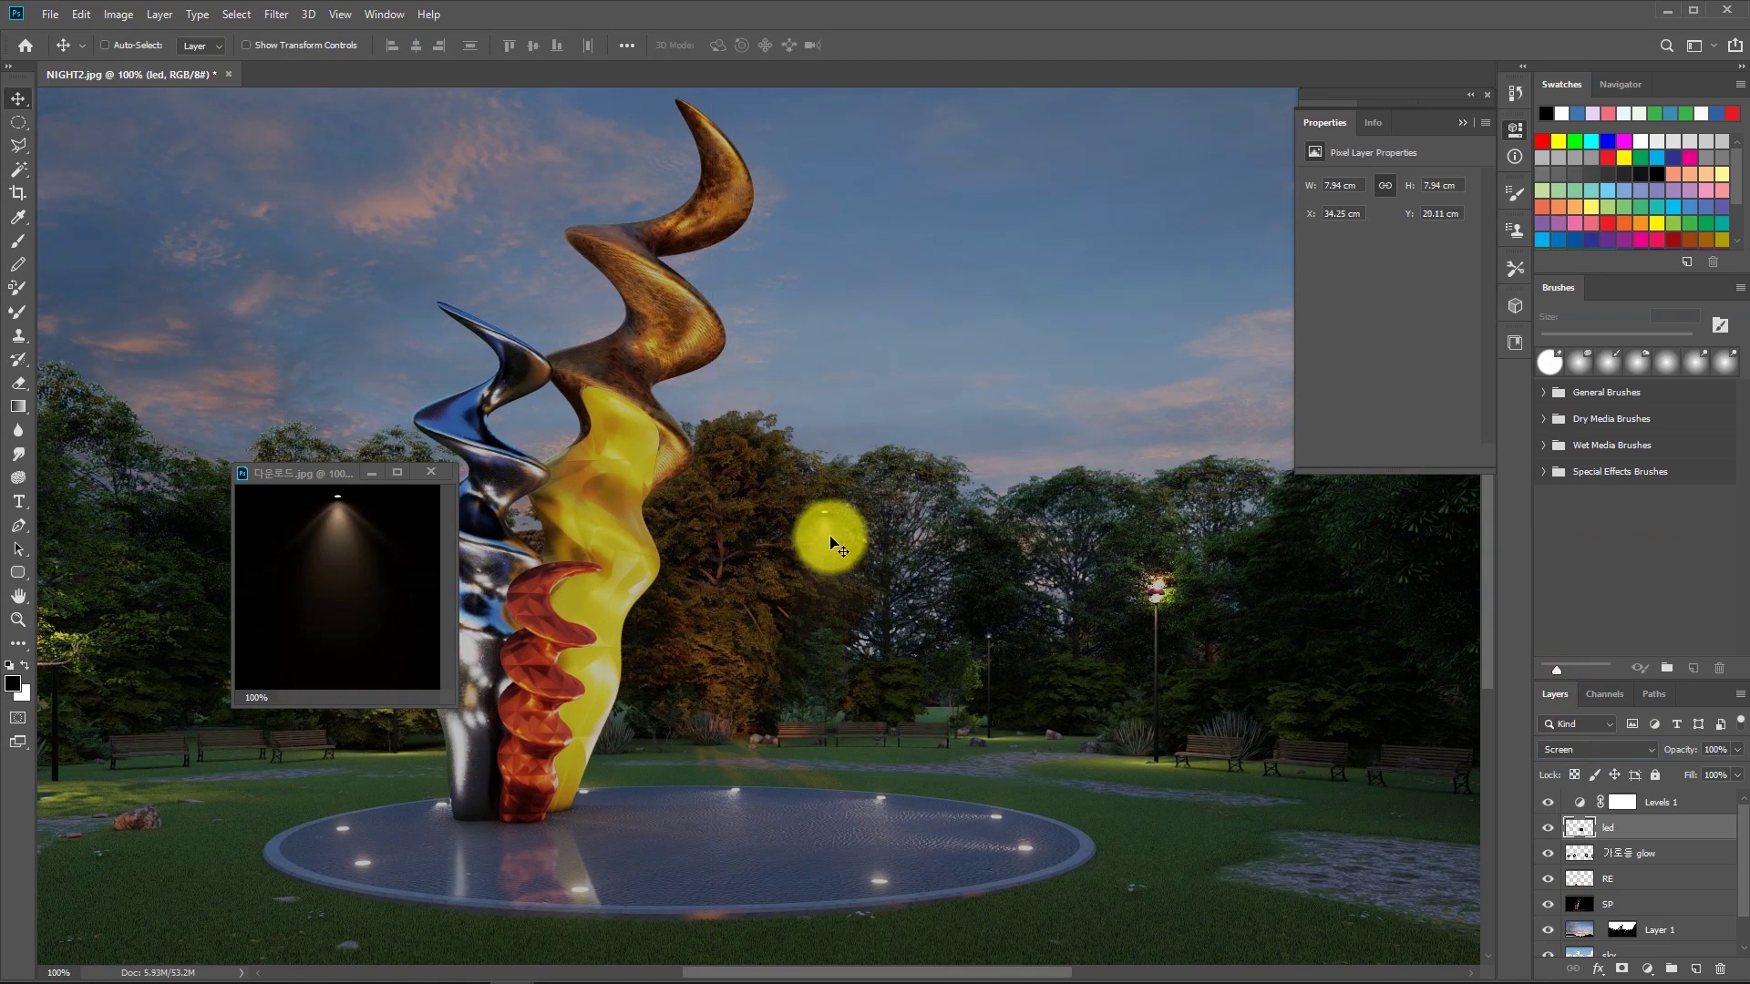
pyautogui.press('ctrl')
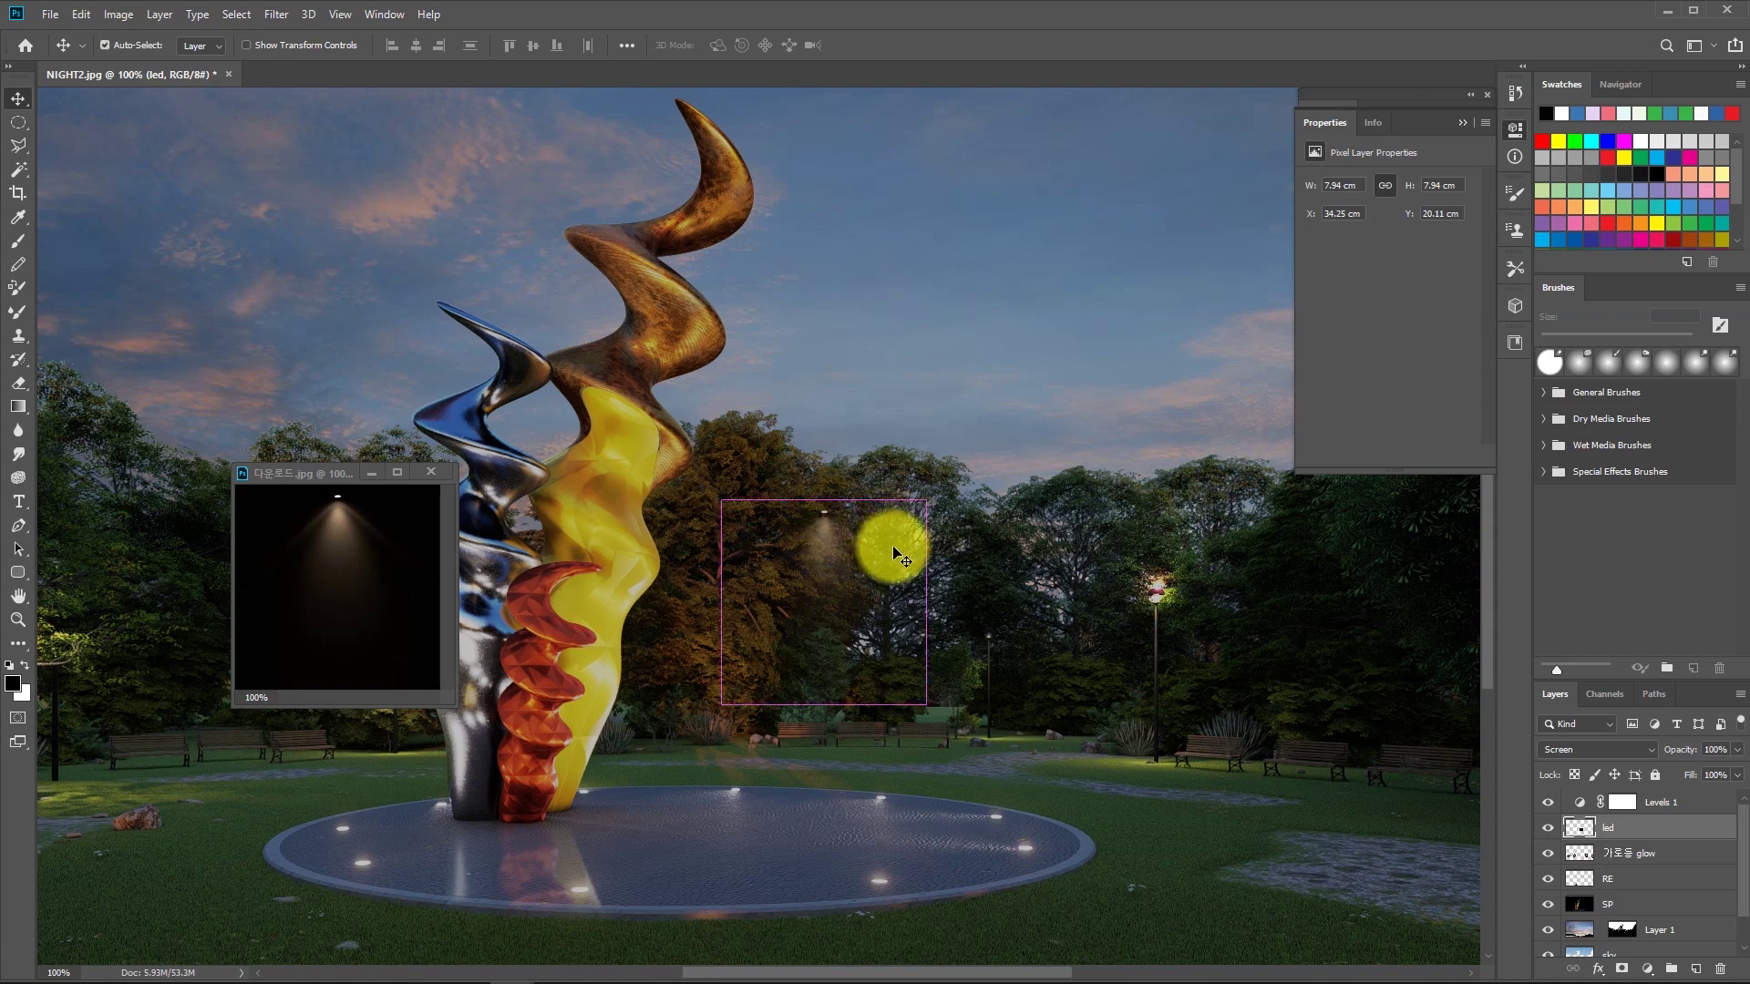
pyautogui.hotkey('ctrl', 'l')
pyautogui.moveTo(1116, 326); pyautogui.dragTo(1148, 330)
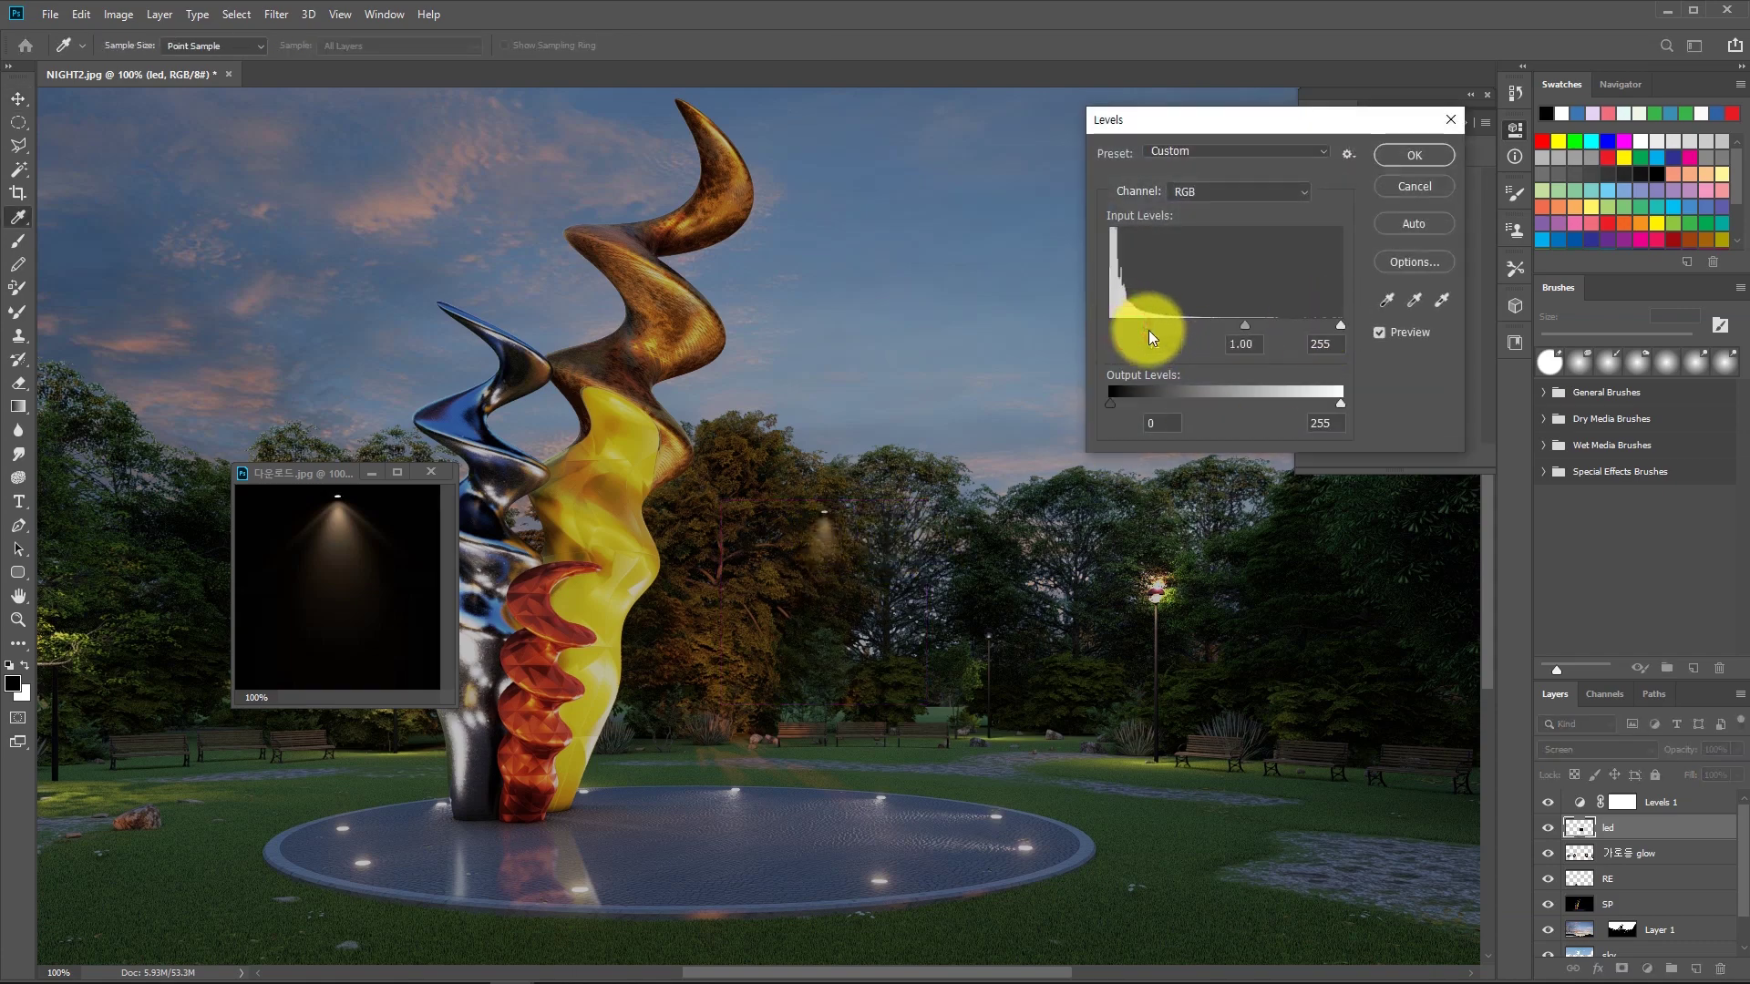
pyautogui.moveTo(1339, 325); pyautogui.dragTo(1257, 330)
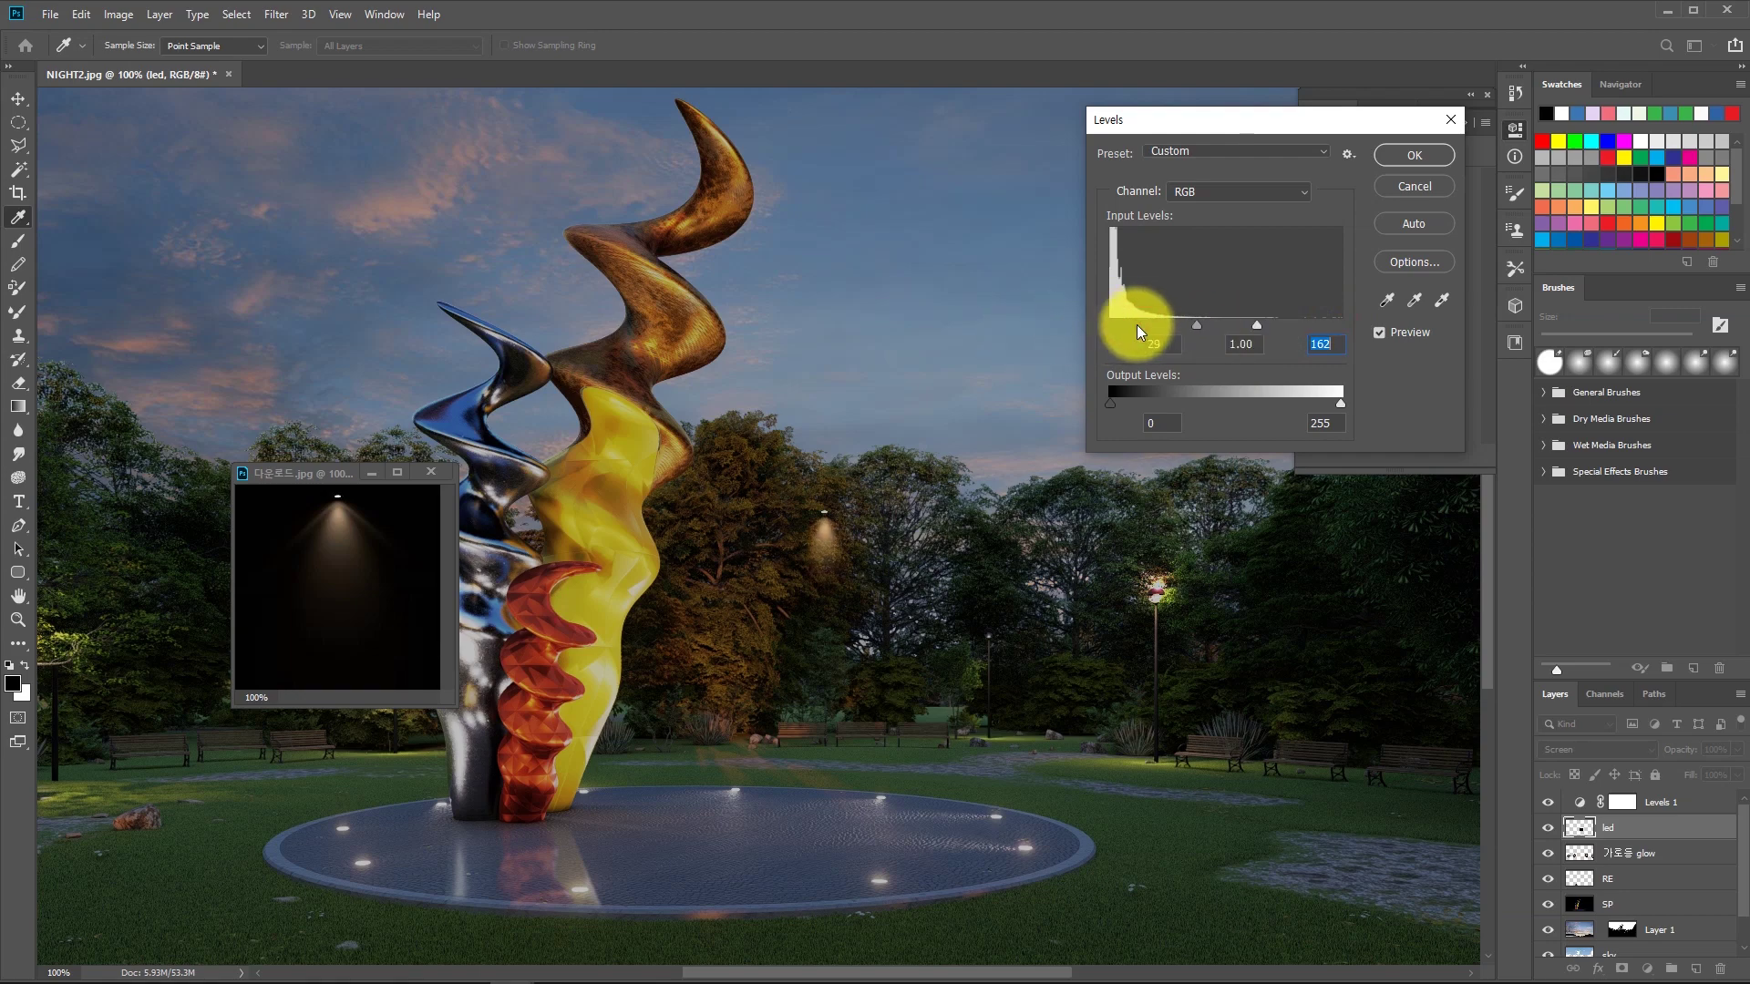
pyautogui.click(1413, 156)
# Scale the led beam to about 170% and move it under the lit street lamp on the sculpture's right.
pyautogui.press('v')
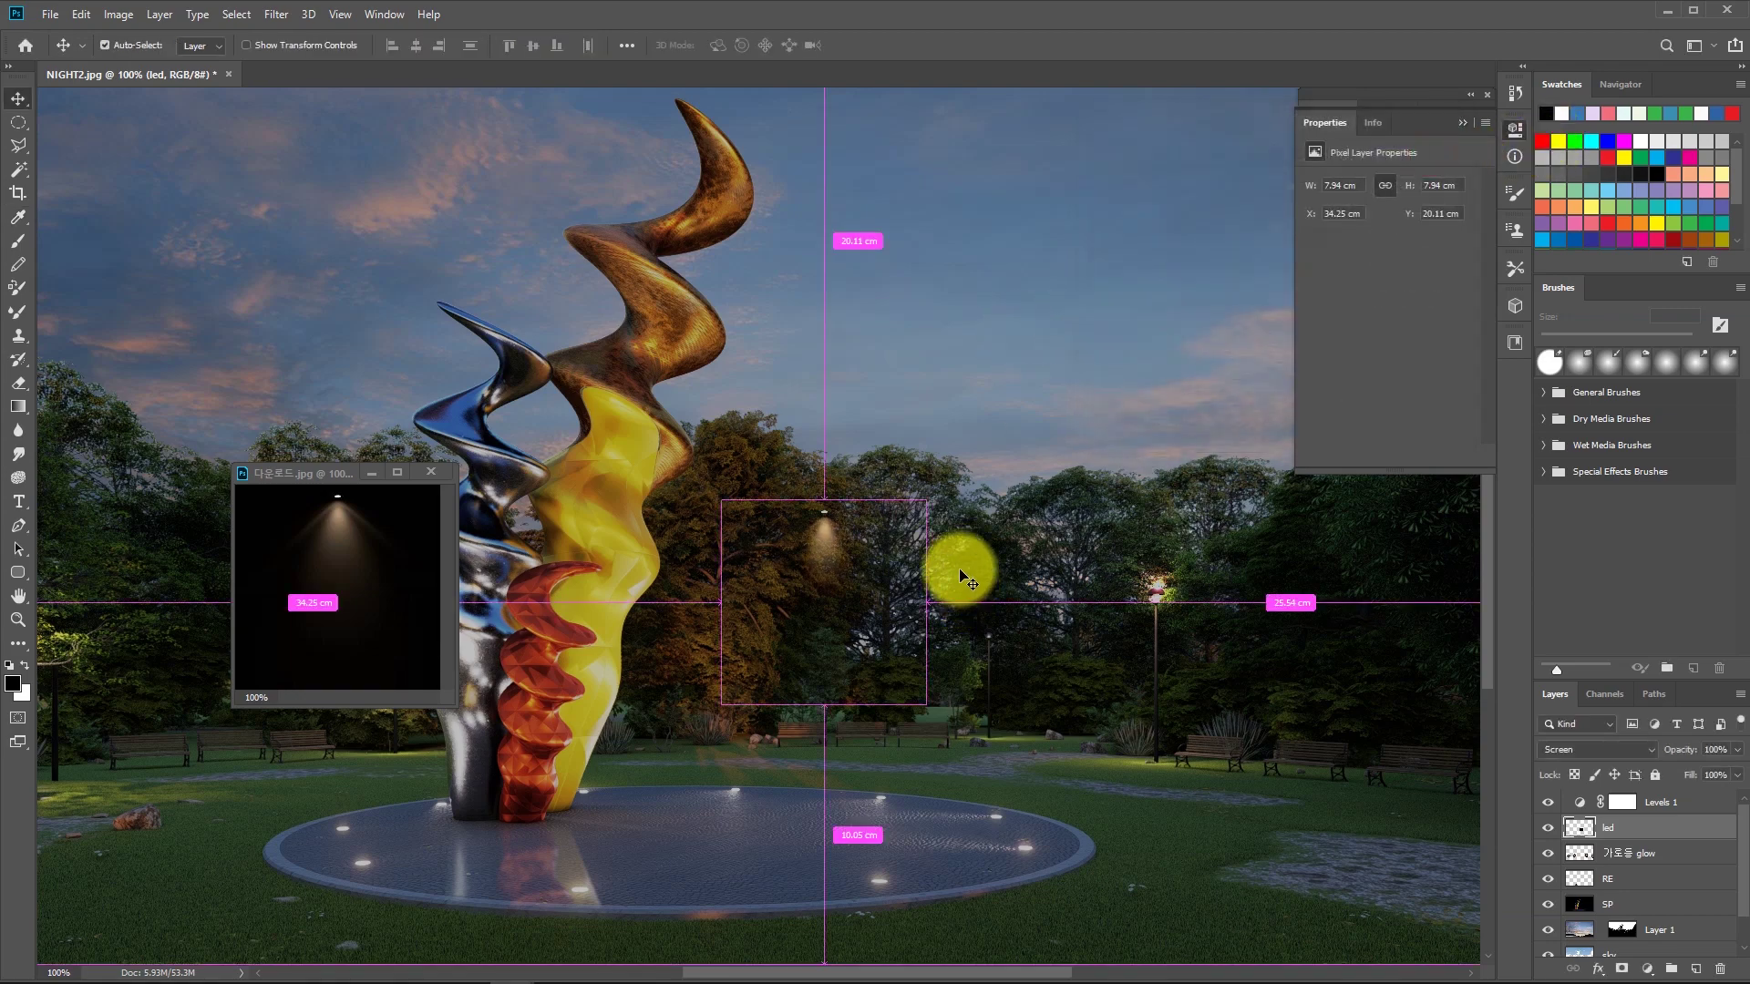
pyautogui.hotkey('ctrl', 't')
pyautogui.moveTo(955, 720); pyautogui.dragTo(1089, 805)
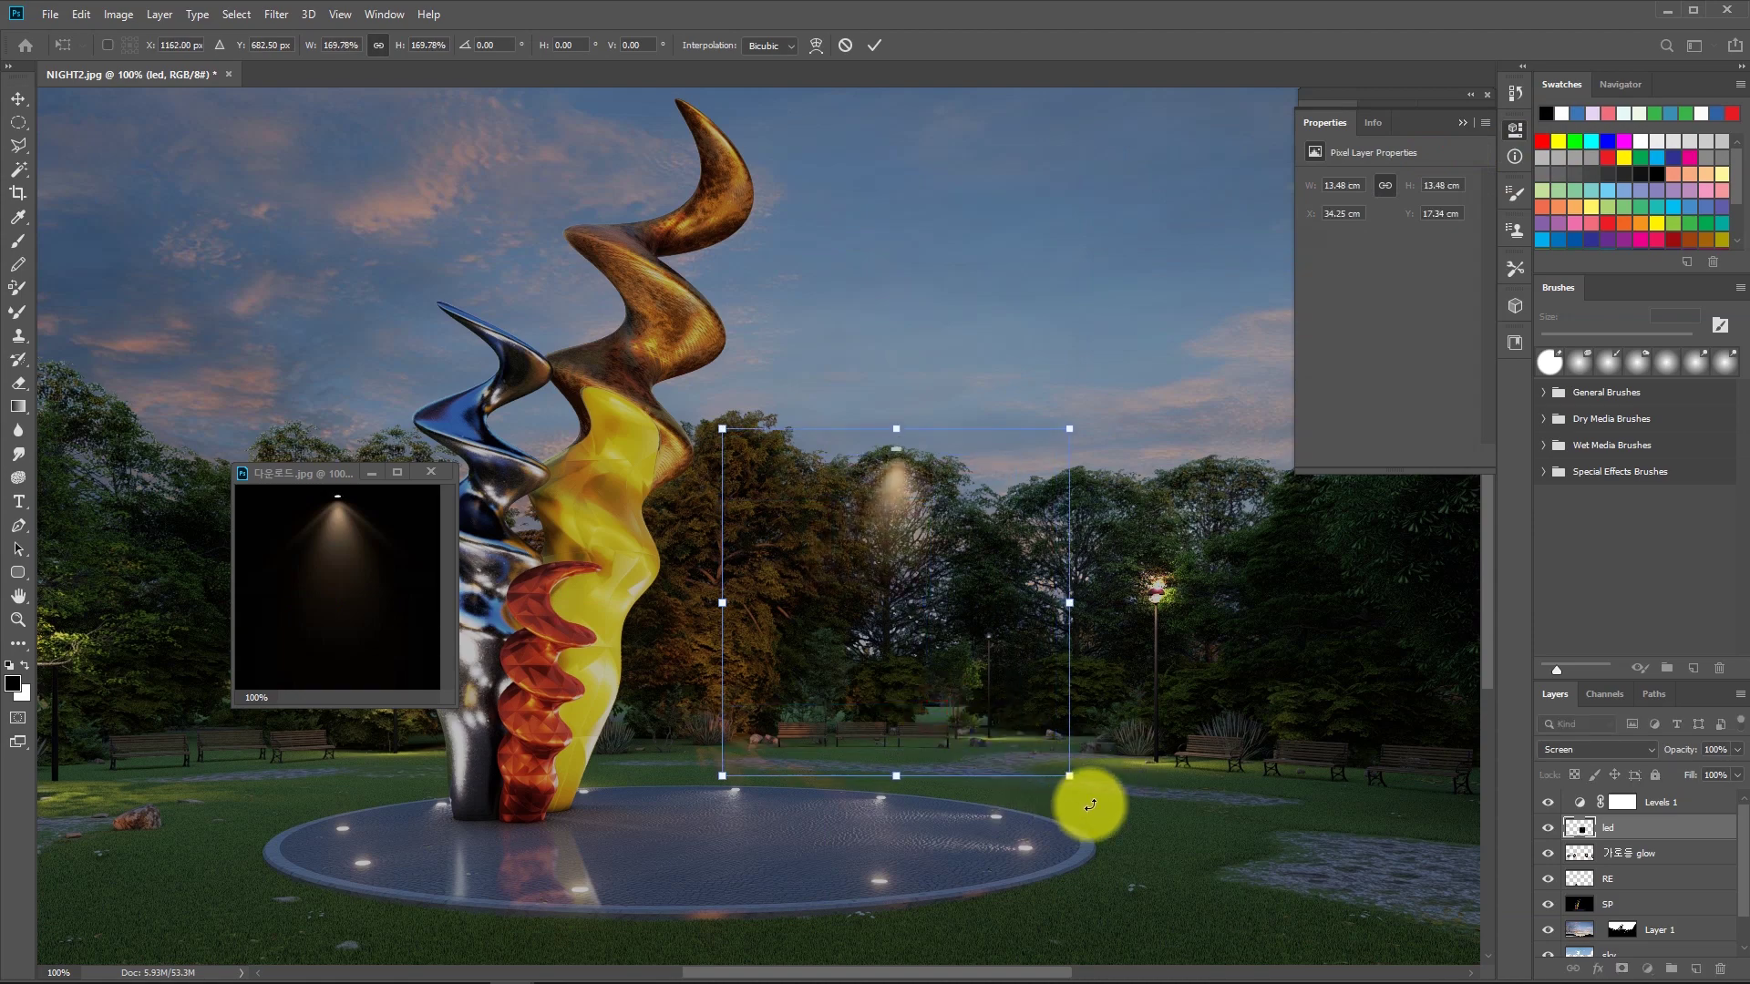
pyautogui.press('Return')
pyautogui.moveTo(911, 478); pyautogui.dragTo(1180, 624)
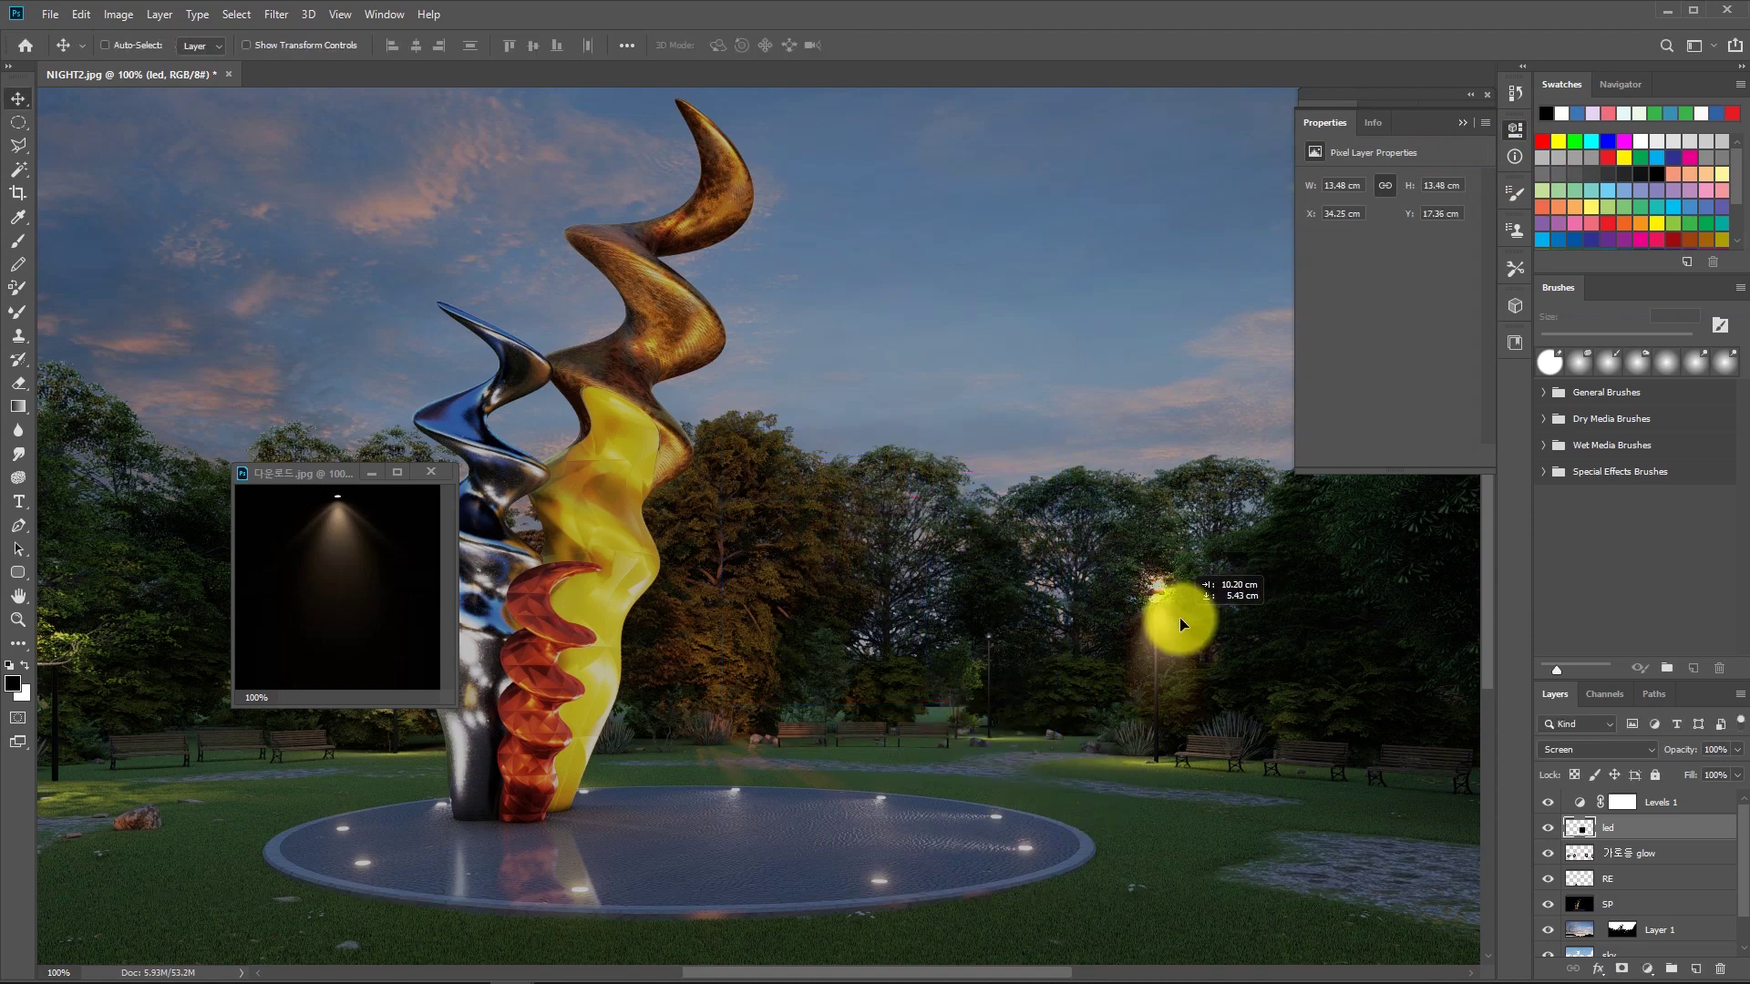
# Try the led beam under the street lamp just left of the sculpture.
pyautogui.hotkey('ctrl', '-')
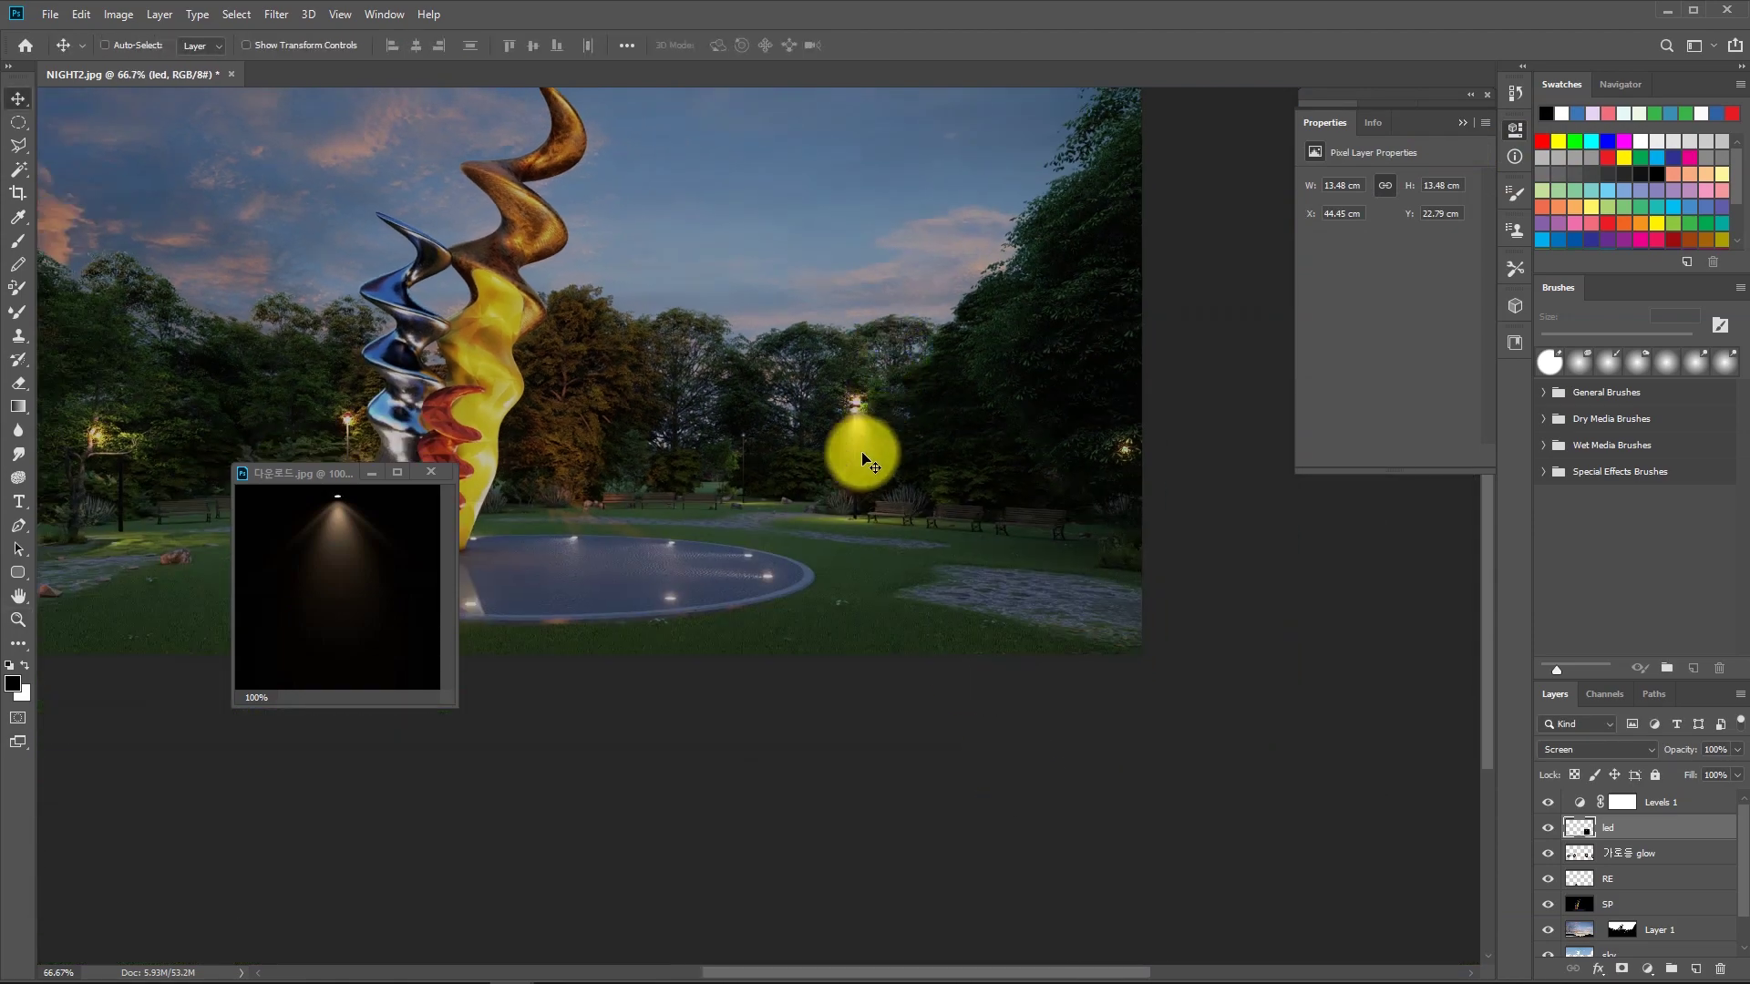
pyautogui.moveTo(863, 454); pyautogui.dragTo(347, 439)
pyautogui.moveTo(715, 456); pyautogui.dragTo(1337, 488)
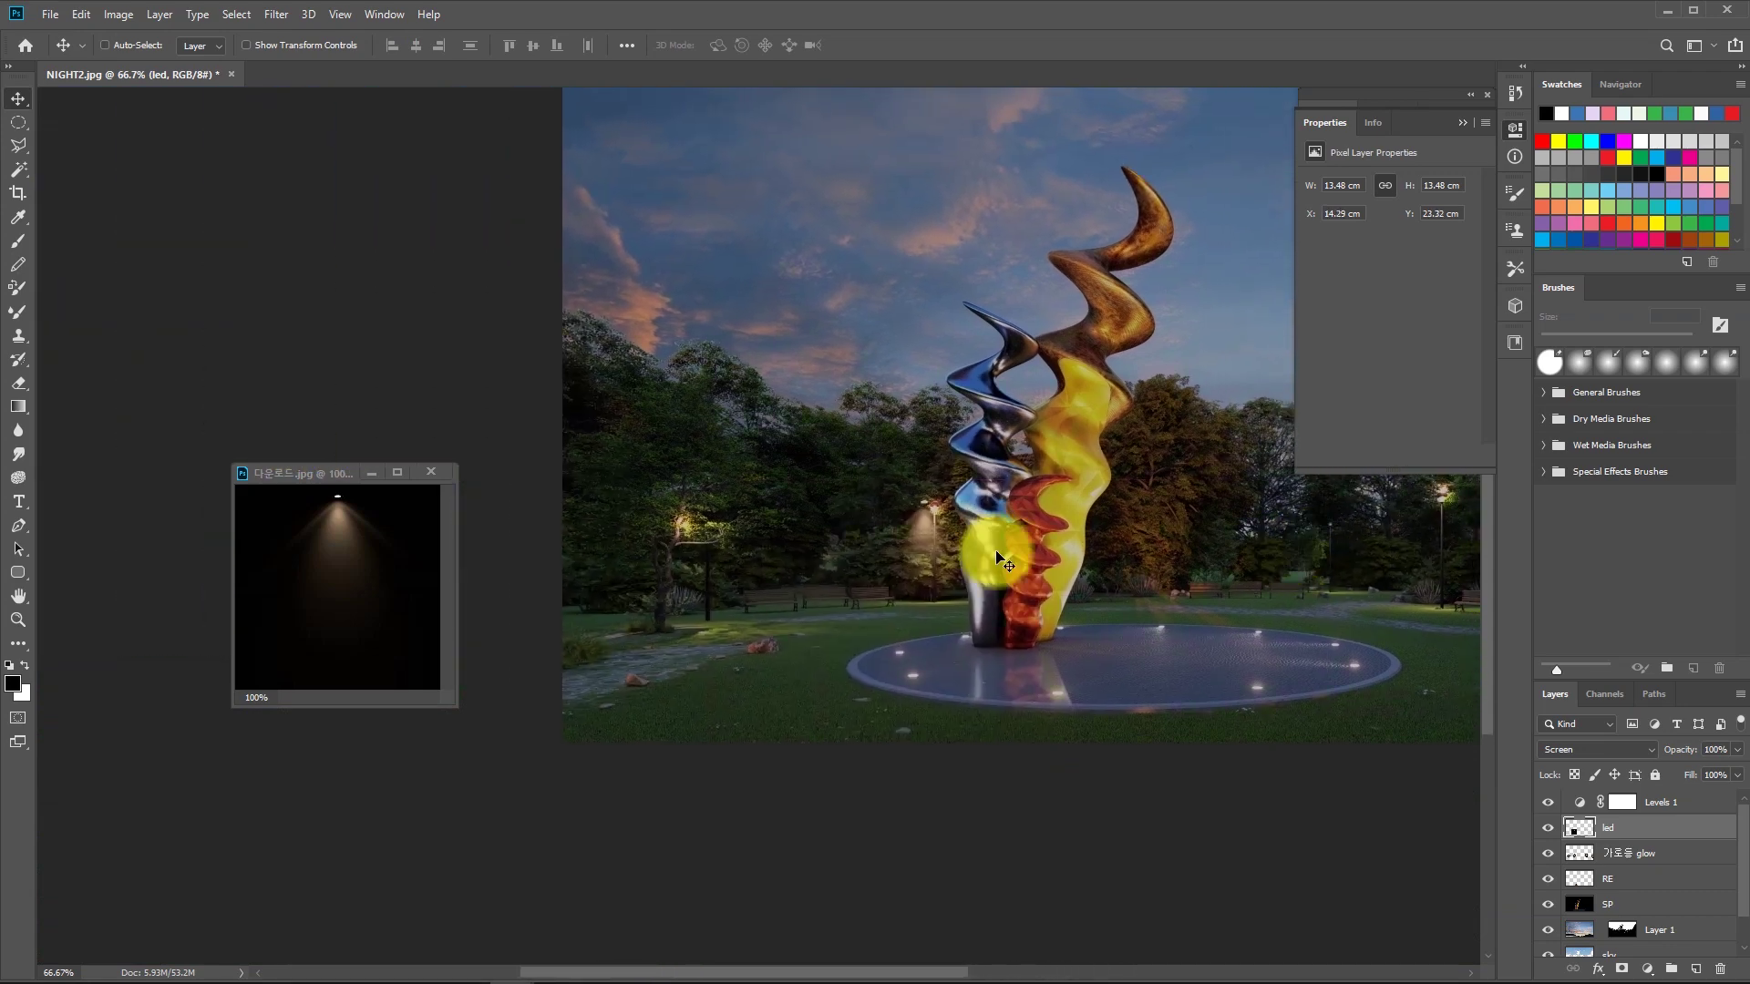
# Turn the led beam upside down with Free Transform and place it shining upward from the plaza's left front floor light.
pyautogui.moveTo(753, 544); pyautogui.dragTo(951, 649)
pyautogui.hotkey('ctrl', 't')
pyautogui.moveTo(1125, 692); pyautogui.dragTo(715, 804)
pyautogui.doubleClick(965, 778)
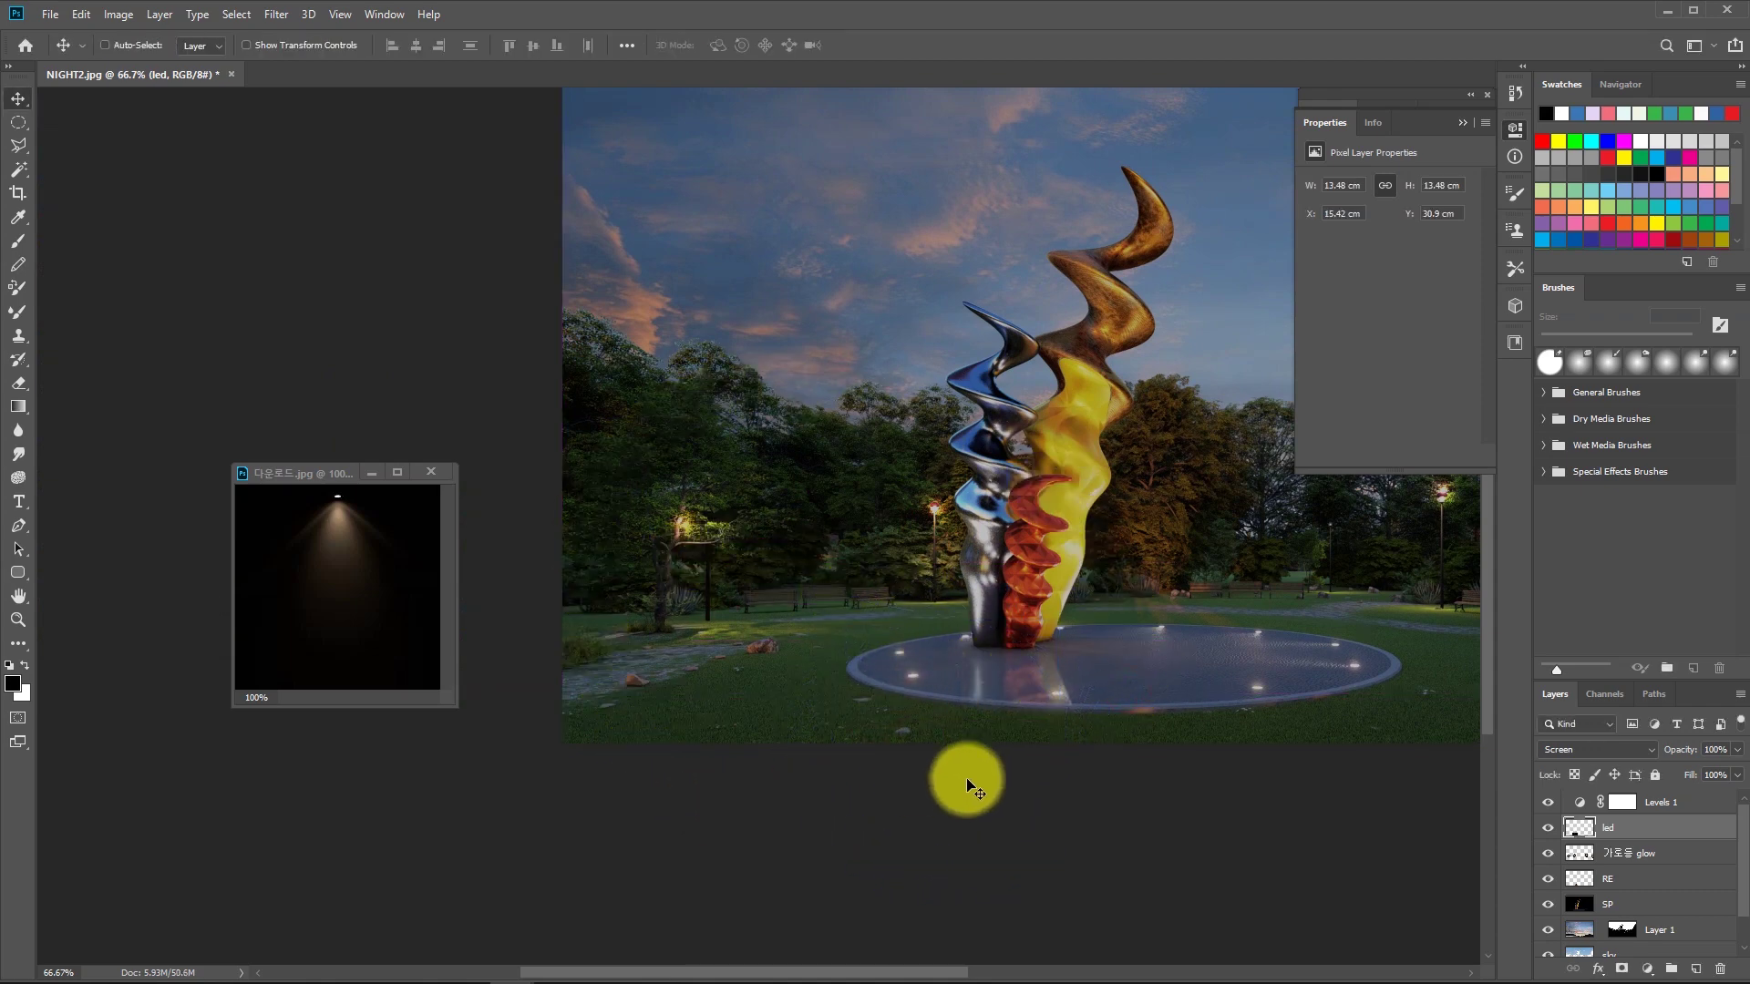
pyautogui.moveTo(965, 777); pyautogui.dragTo(919, 645)
pyautogui.scroll(1, 919, 645)
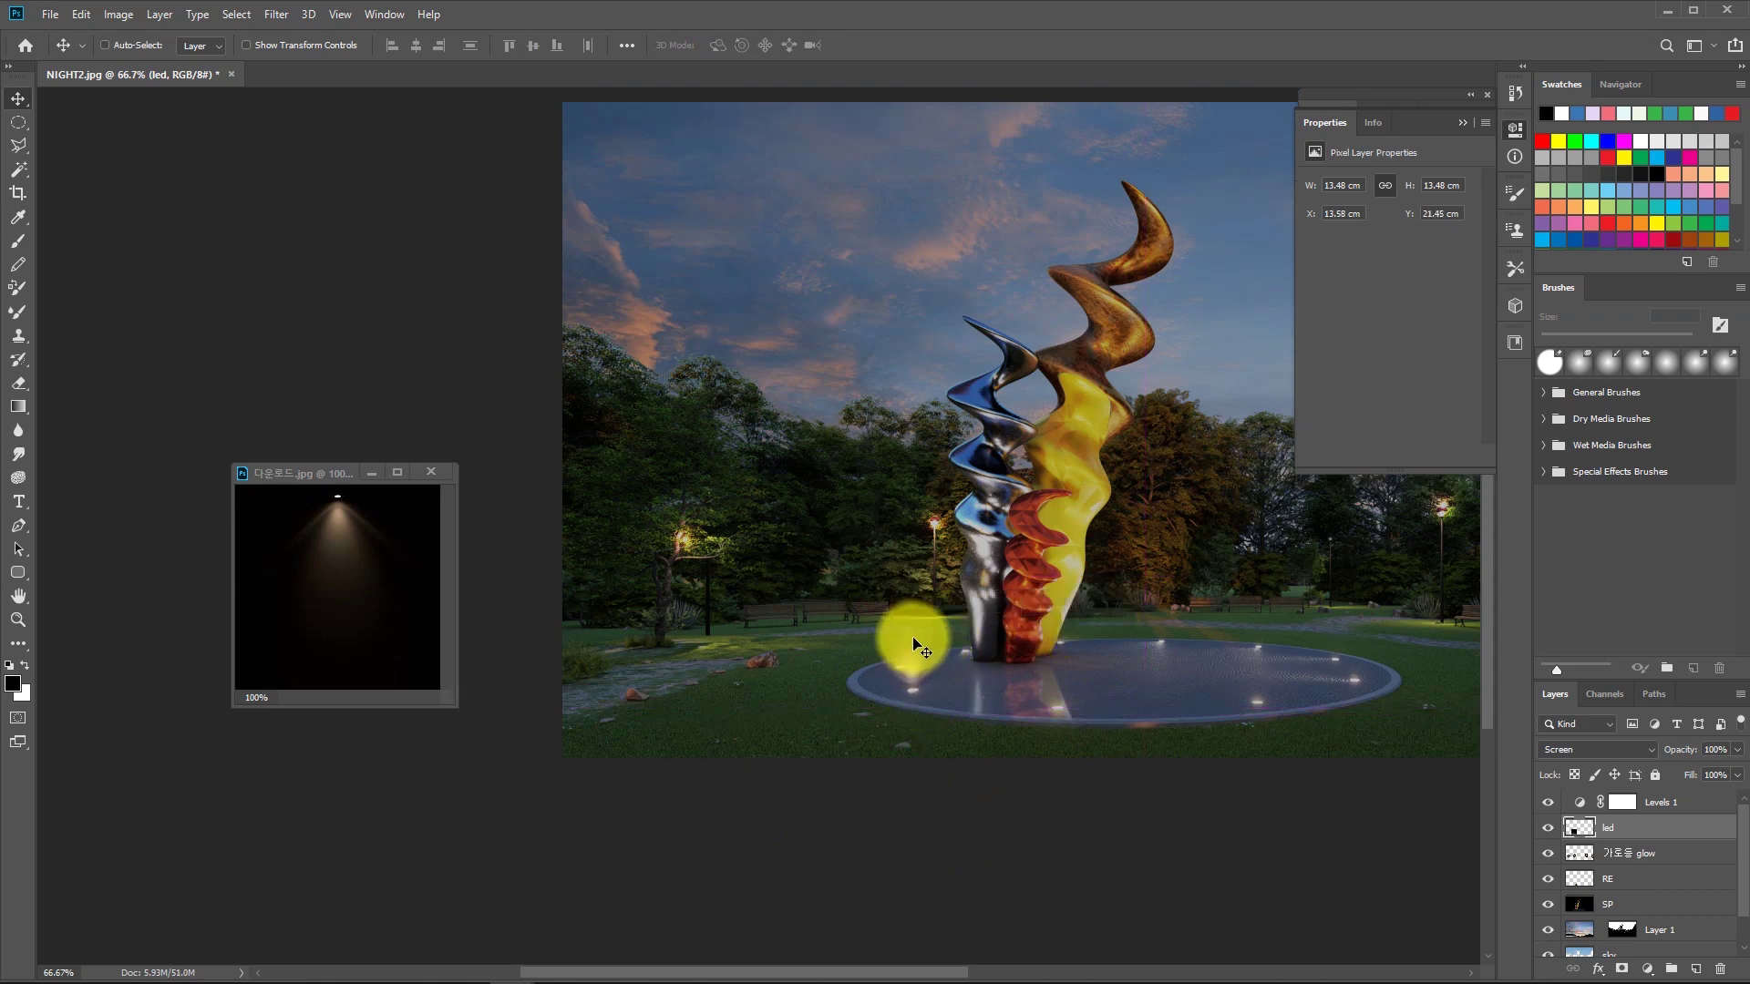
# Distort the led beam at the plaza's left front floor light into a wide upward fan, about 36.8 by 10.6 cm.
pyautogui.moveTo(917, 645)
pyautogui.mouseDown()
pyautogui.moveTo(1026, 630)
pyautogui.moveTo(944, 680)
pyautogui.mouseUp()
pyautogui.hotkey('ctrl', 't')
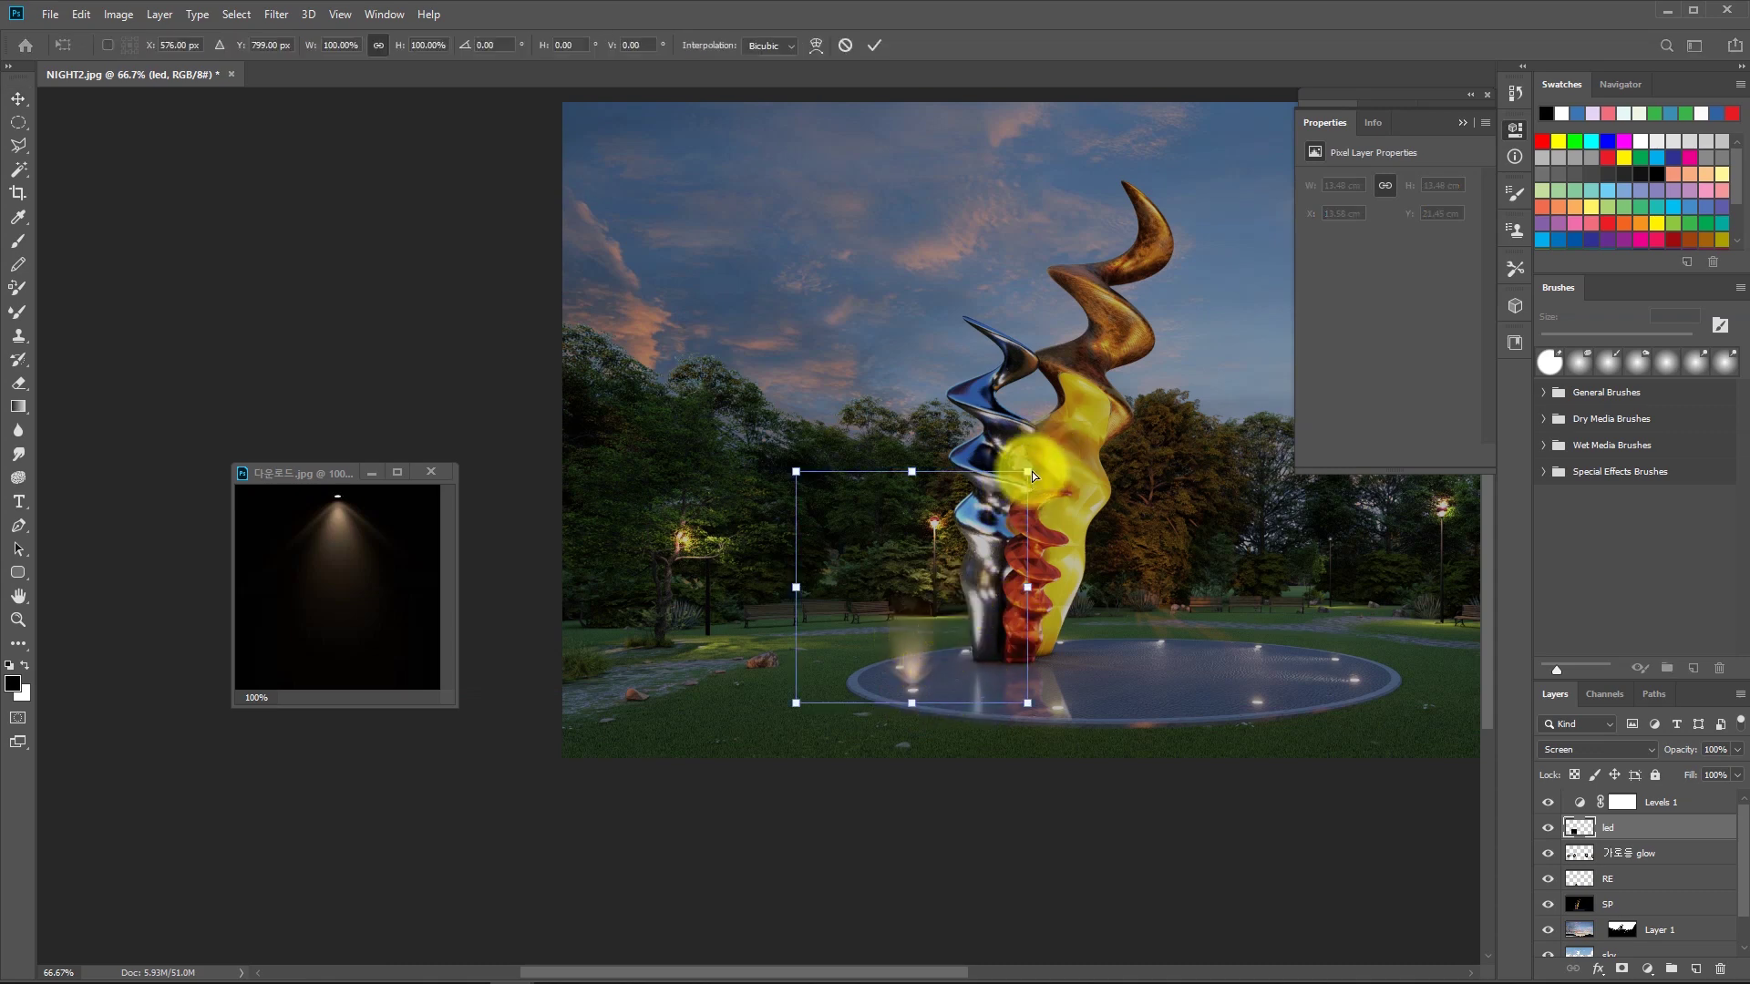
pyautogui.moveTo(1032, 472); pyautogui.dragTo(1135, 484)
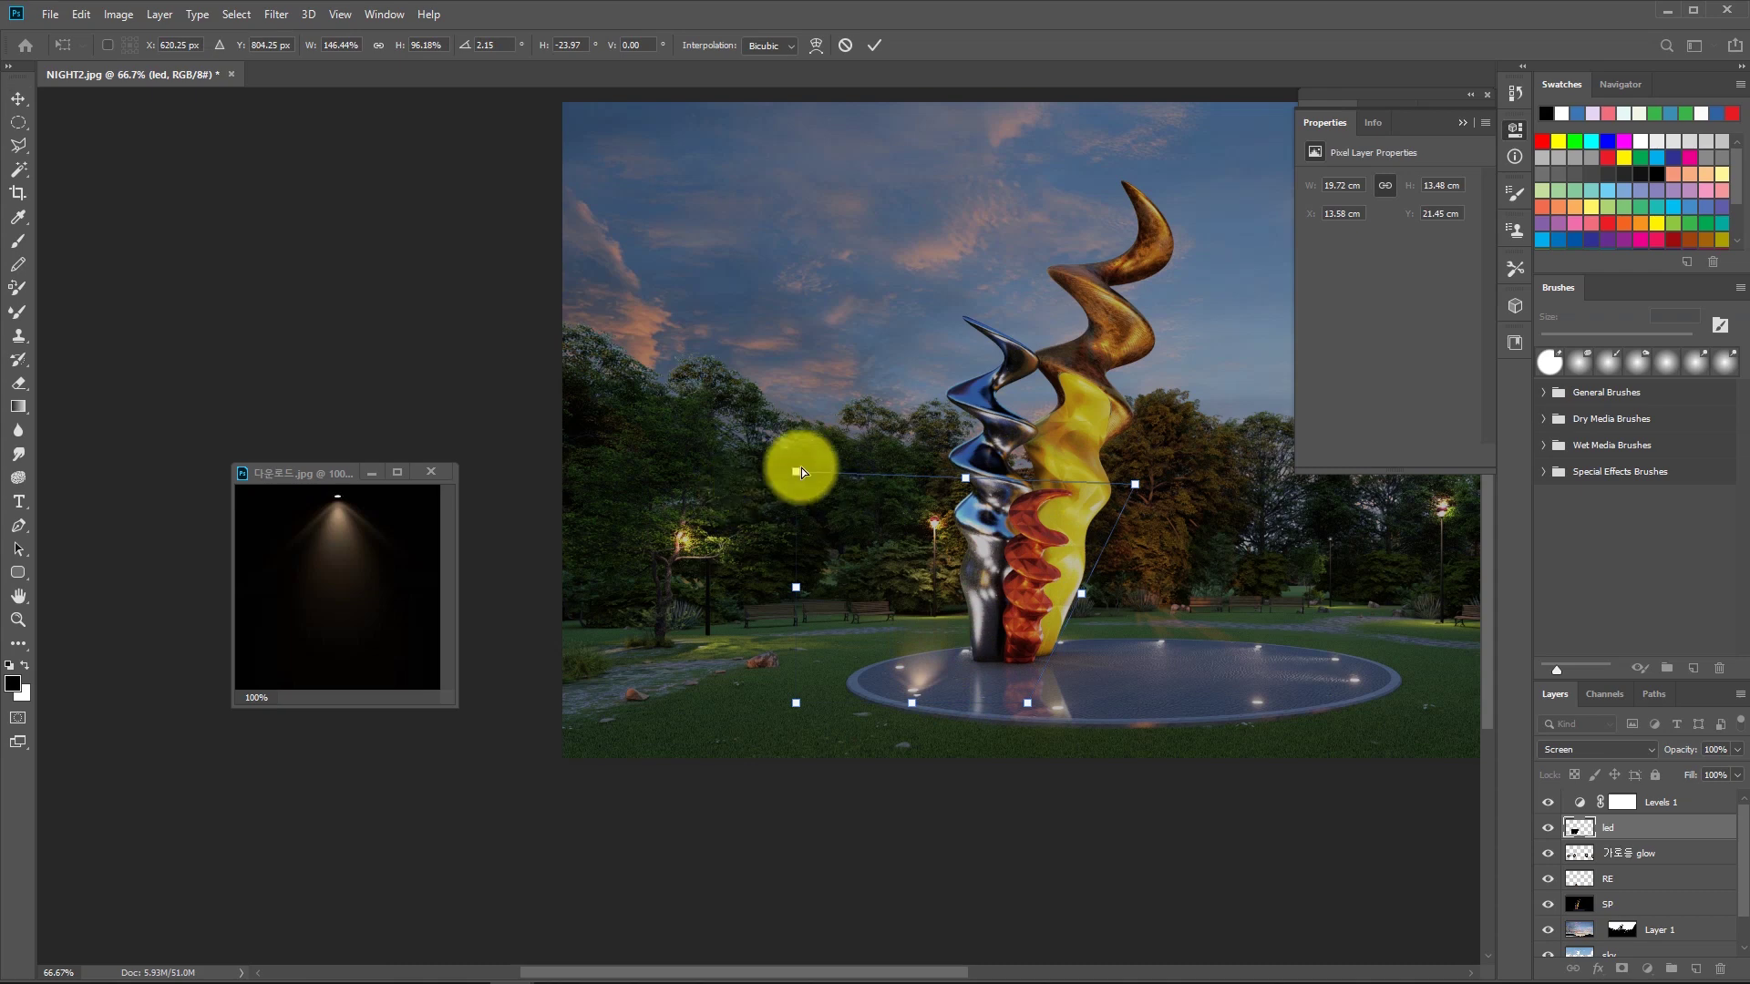
pyautogui.moveTo(729, 480); pyautogui.dragTo(634, 527)
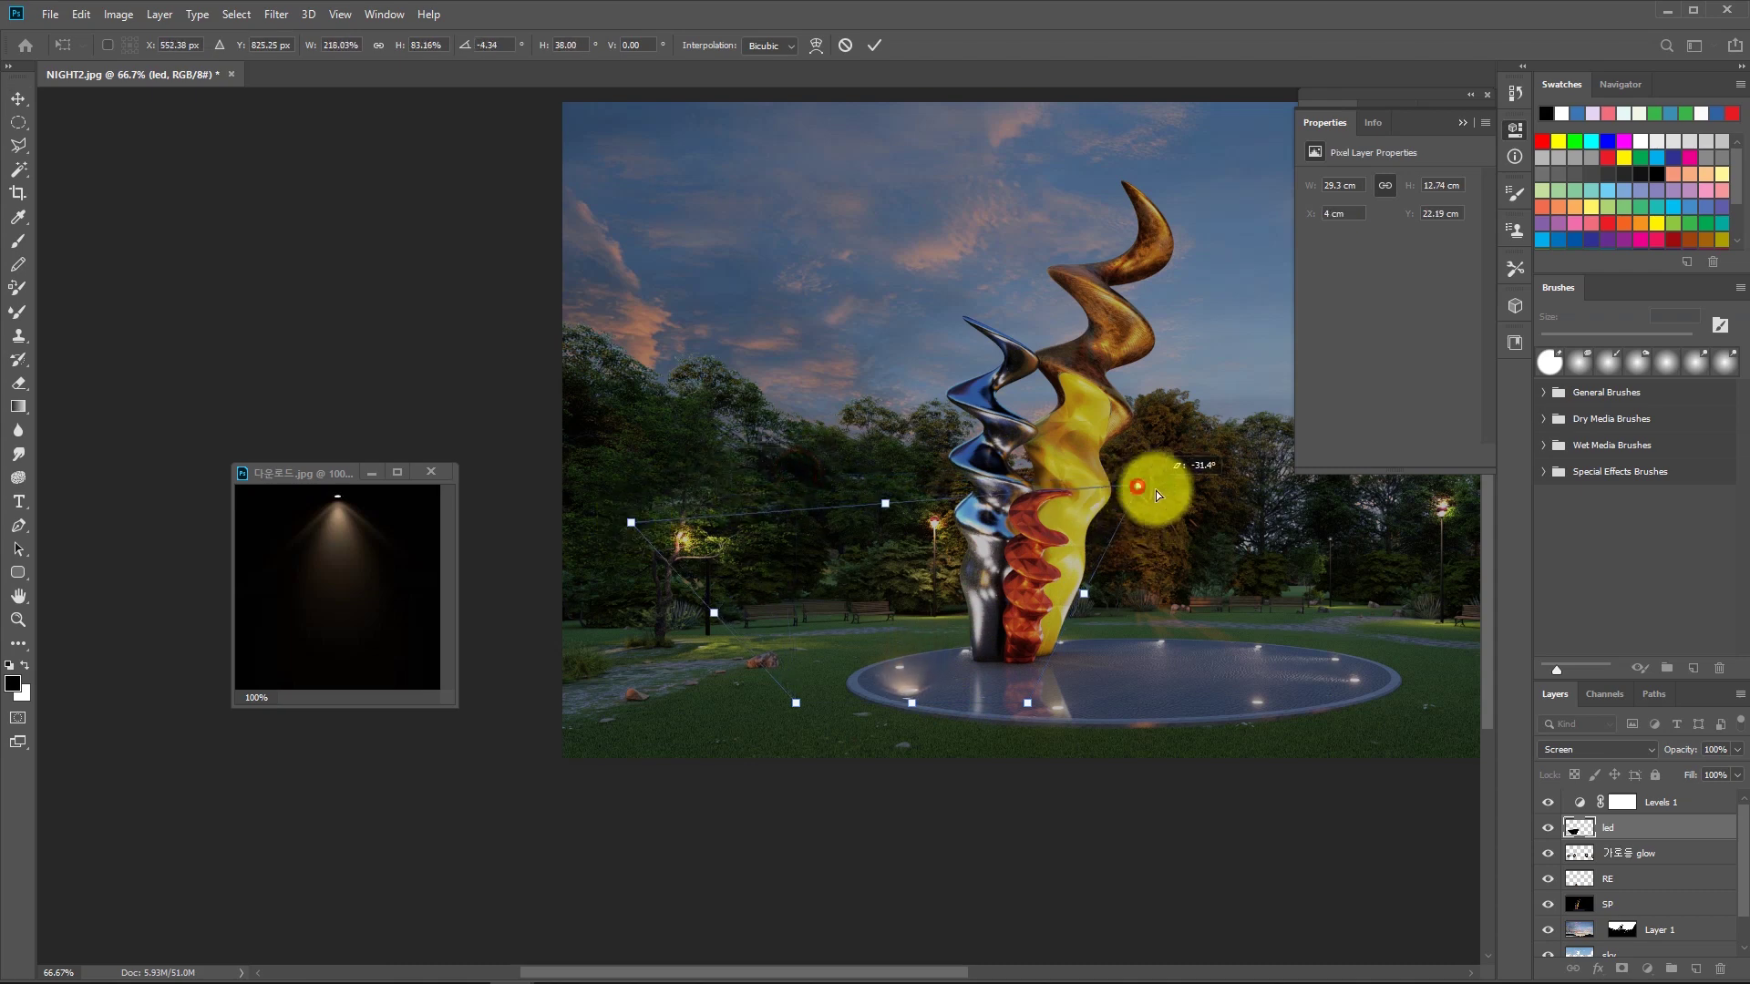
pyautogui.moveTo(1155, 490); pyautogui.dragTo(1259, 527)
pyautogui.moveTo(795, 702); pyautogui.dragTo(897, 697)
pyautogui.press('Return')
pyautogui.scroll(2, 919, 708)
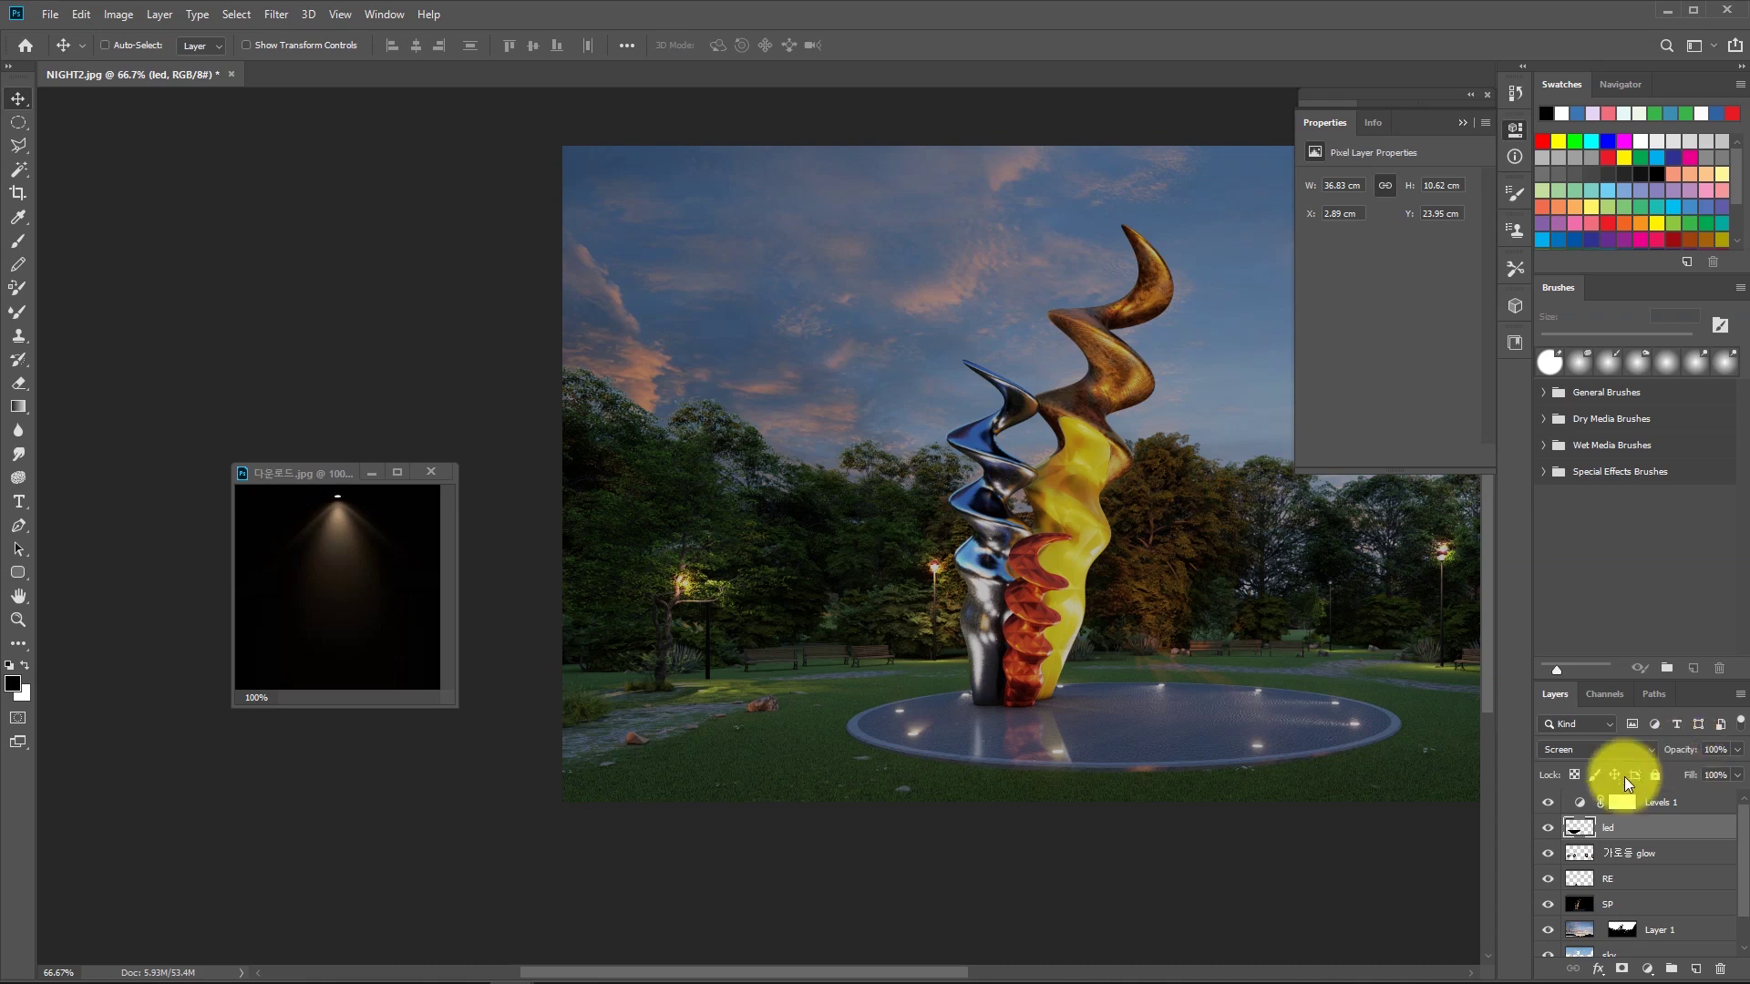
# Try copying the selected led beam onto the plaza's right front floor light within the same layer.
pyautogui.keyDown('ctrl'); pyautogui.click(1579, 827); pyautogui.keyUp('ctrl')
pyautogui.moveTo(916, 731); pyautogui.dragTo(1259, 752)
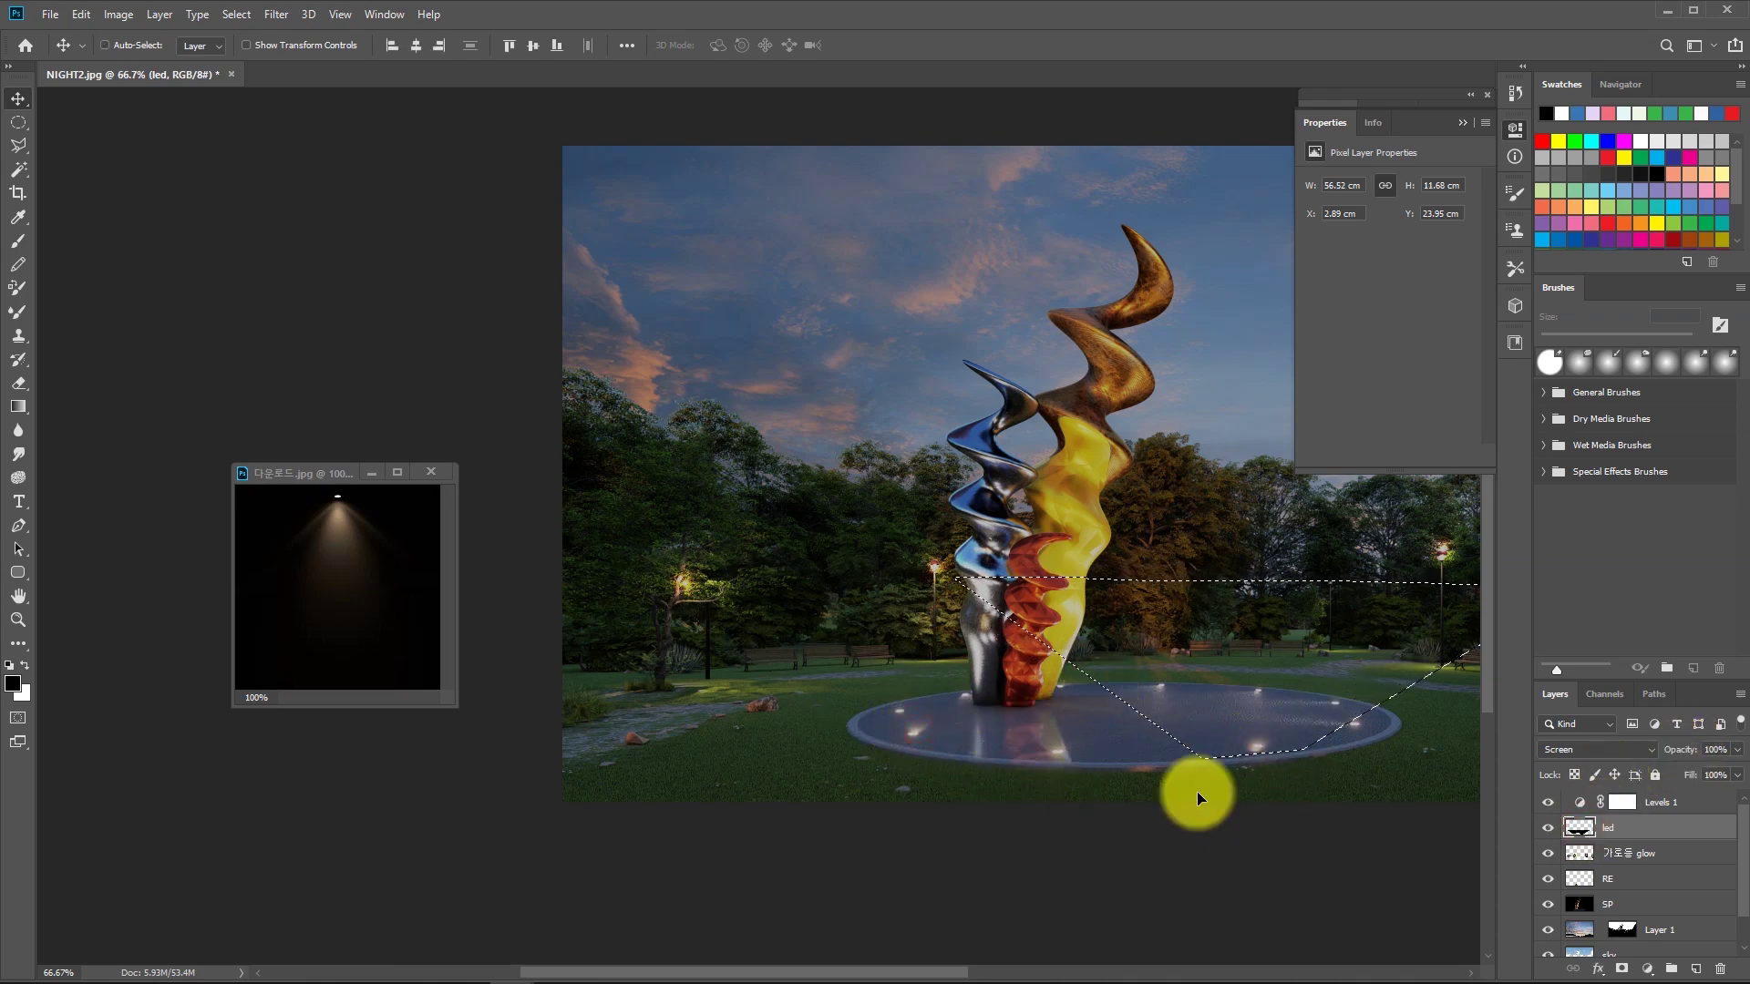
pyautogui.hotkey('ctrl', 'z')
pyautogui.press('m')
pyautogui.click(893, 722)
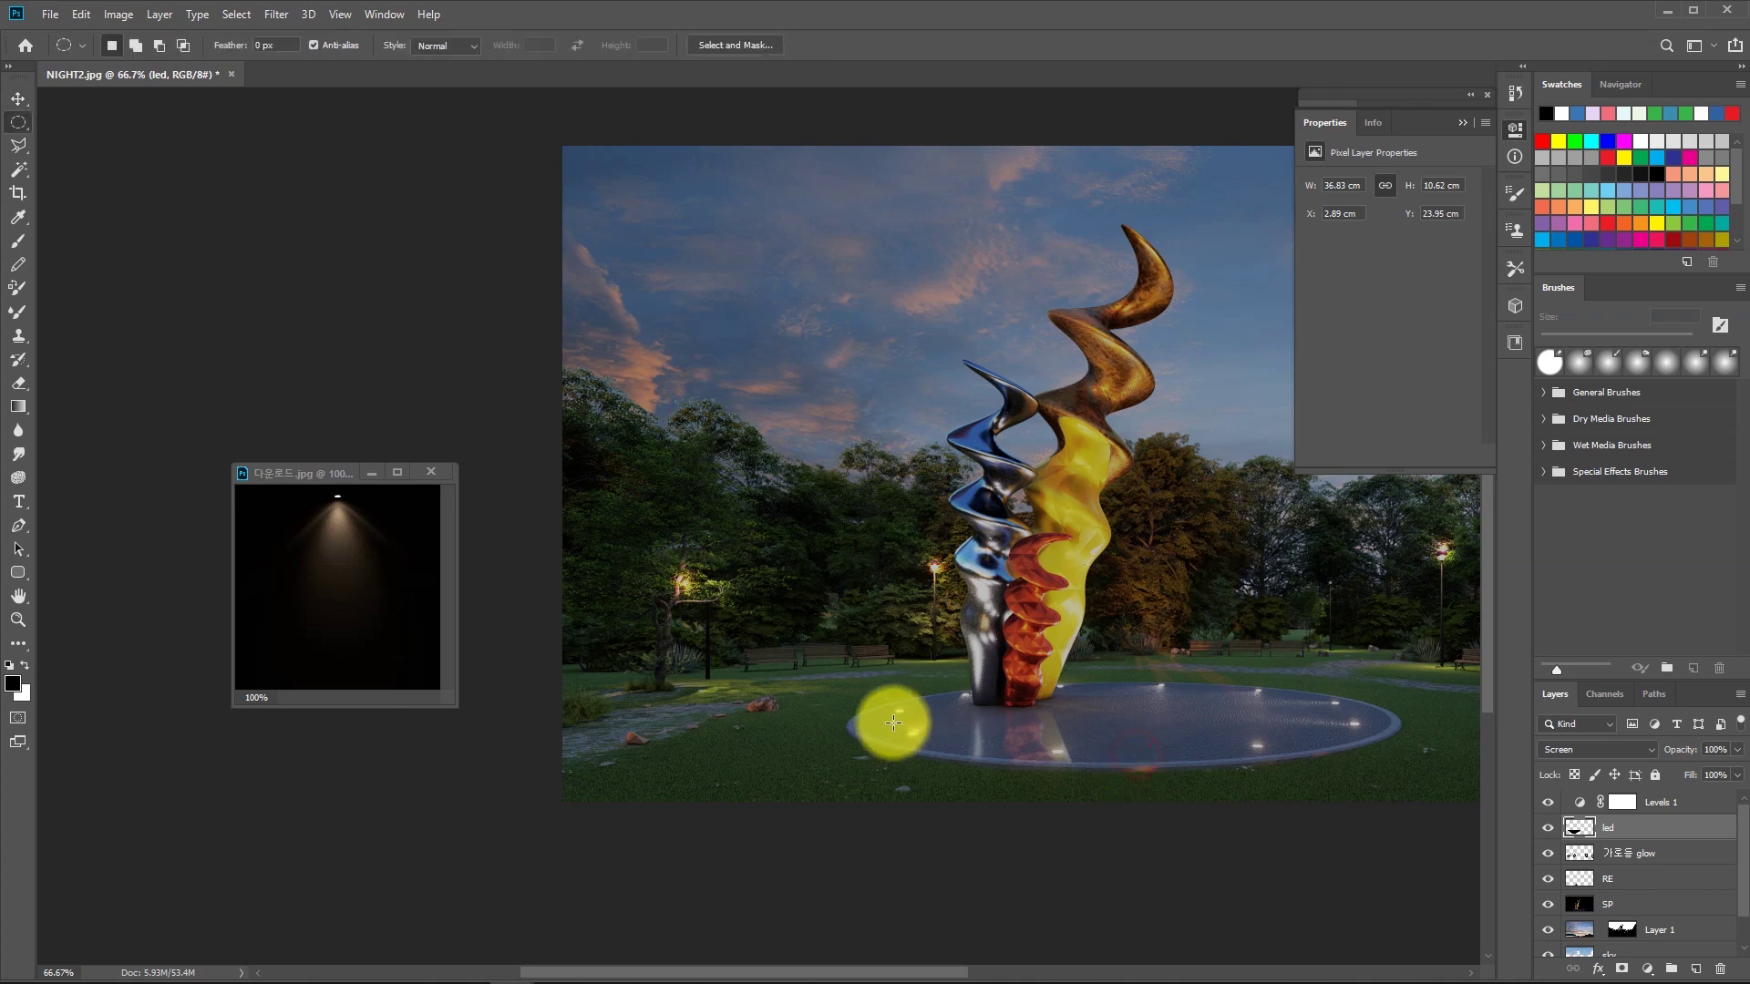
pyautogui.moveTo(756, 574); pyautogui.dragTo(989, 802)
pyautogui.press('v')
pyautogui.moveTo(911, 731); pyautogui.dragTo(1249, 751)
pyautogui.hotkey('ctrl', 'z')
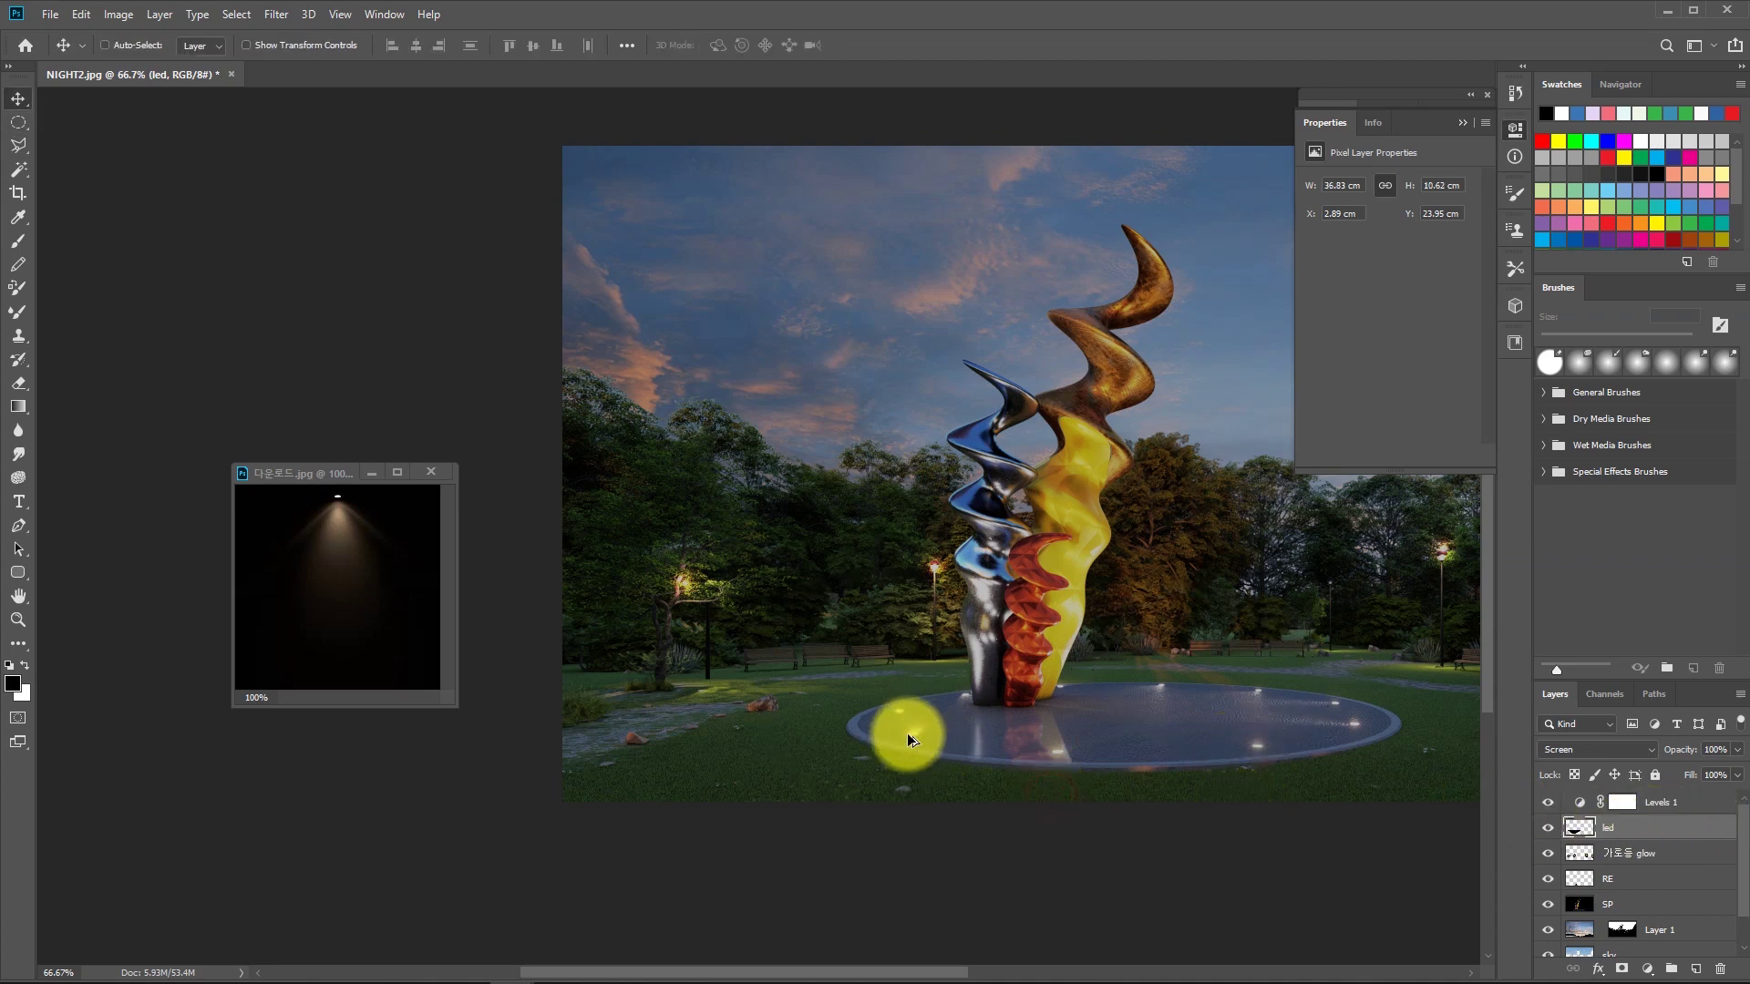
# Duplicate the led layer onto the right front floor light and enlarge the copy to about 51.8 by 19.9 cm.
pyautogui.moveTo(906, 732); pyautogui.dragTo(1243, 757)
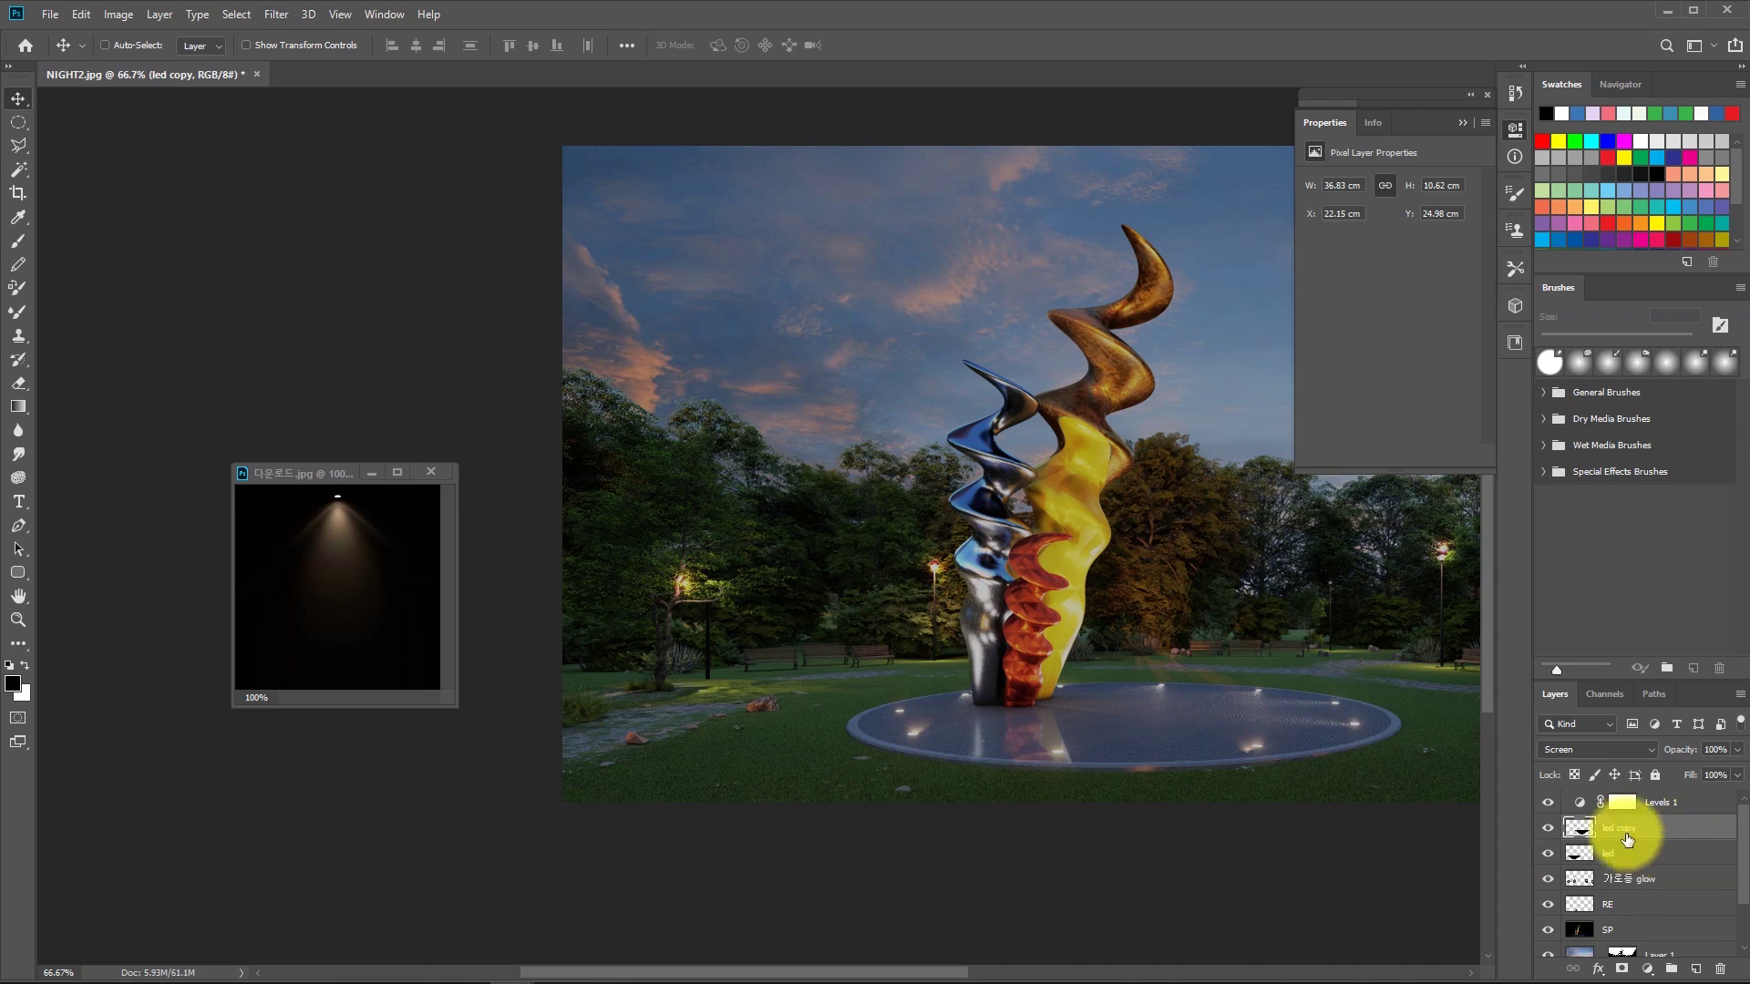
pyautogui.press('Up')
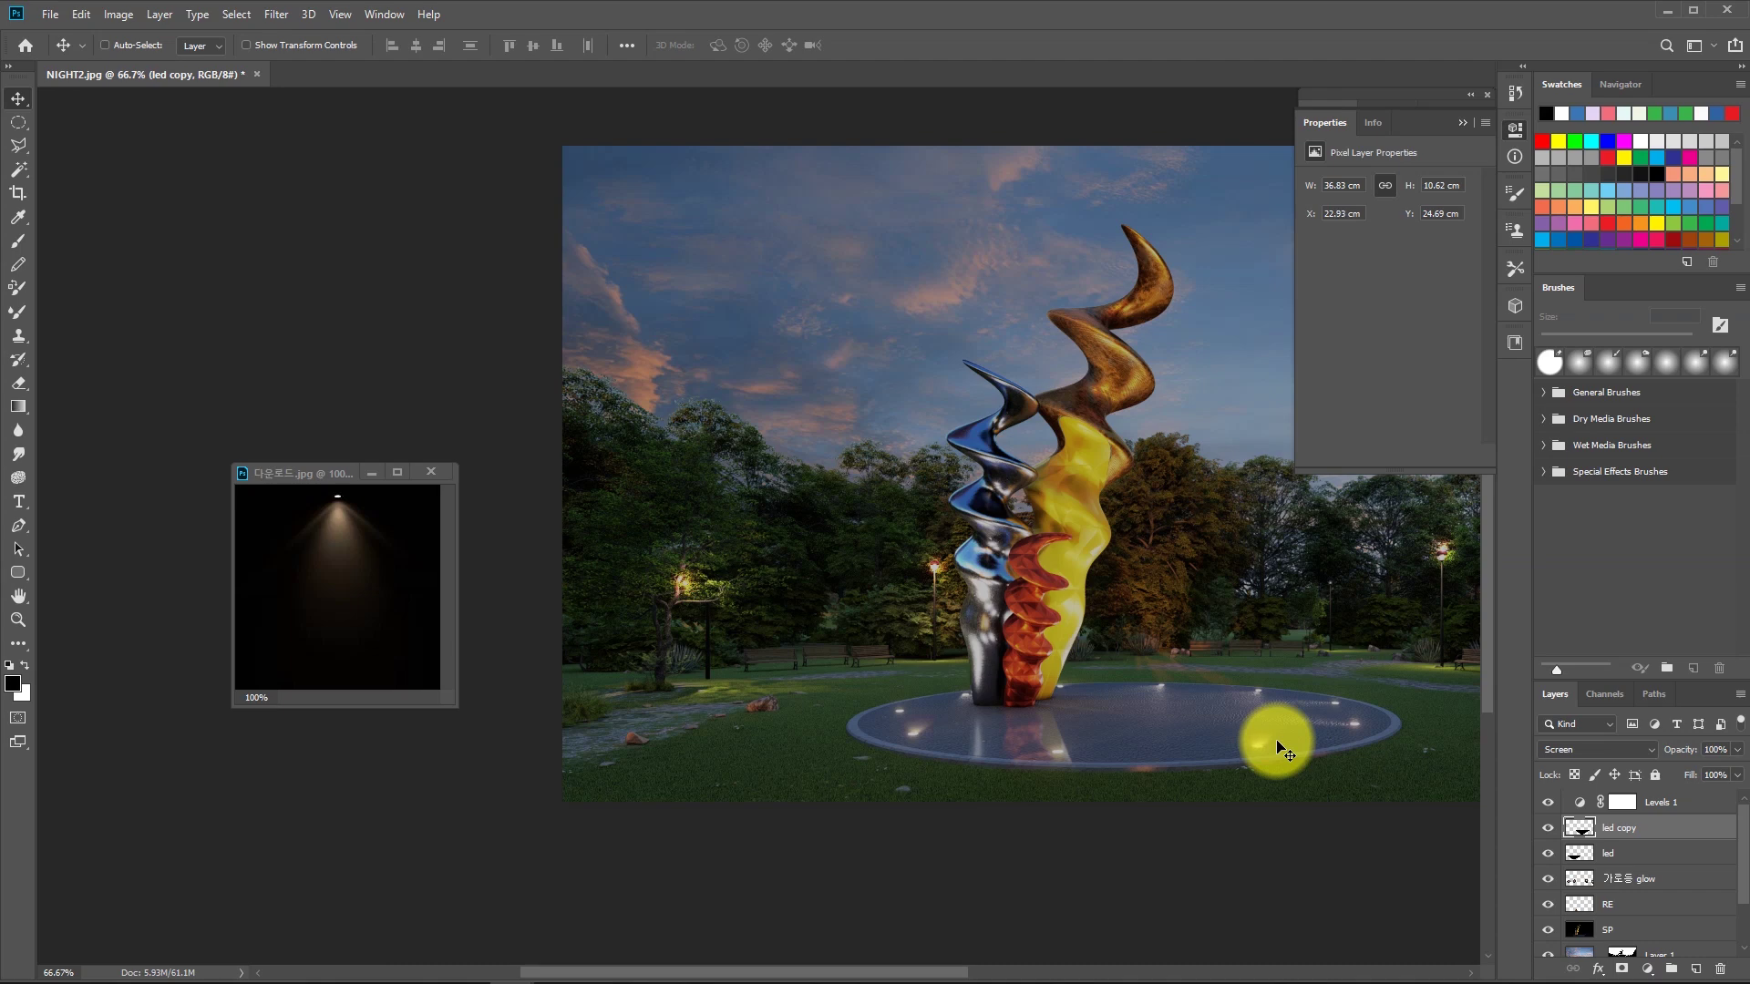
pyautogui.hotkey('ctrl', 't')
pyautogui.moveTo(1286, 570); pyautogui.dragTo(1246, 404)
pyautogui.moveTo(676, 585); pyautogui.dragTo(972, 638)
pyautogui.press('Return')
pyautogui.moveTo(1426, 744); pyautogui.dragTo(1324, 625)
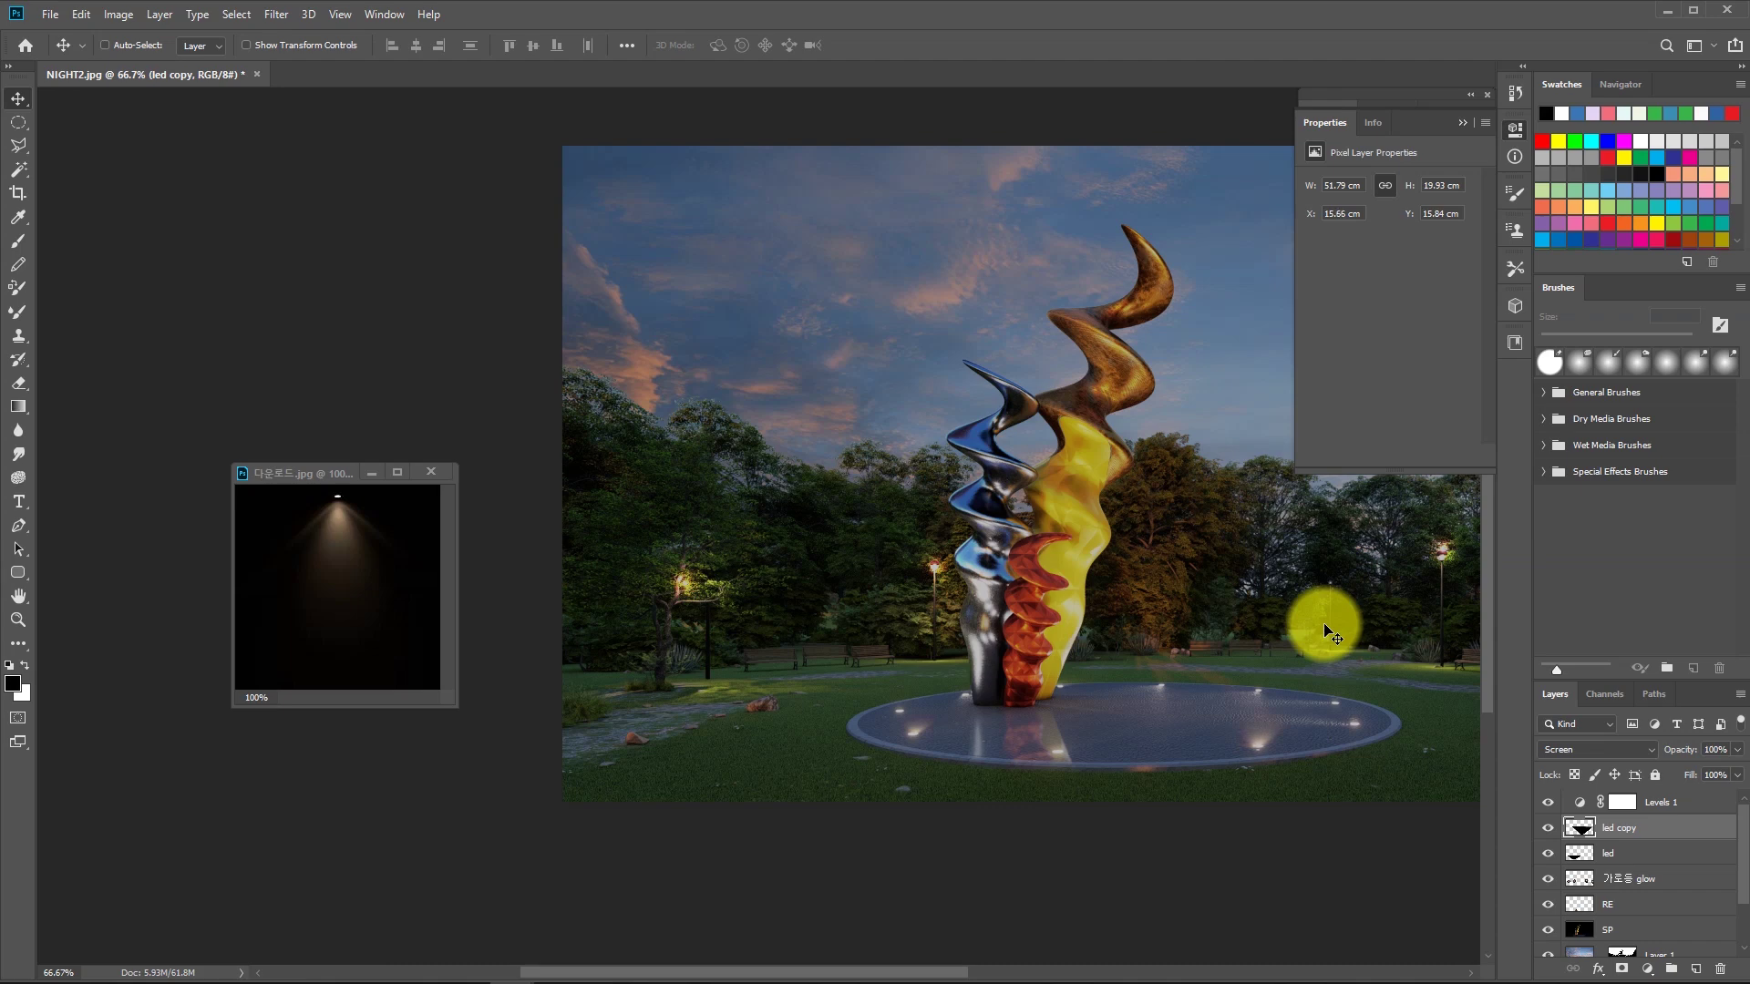
# Rotate the led copy beam about 14° counterclockwise and realign it with the right front floor light.
pyautogui.hotkey('ctrl', 't')
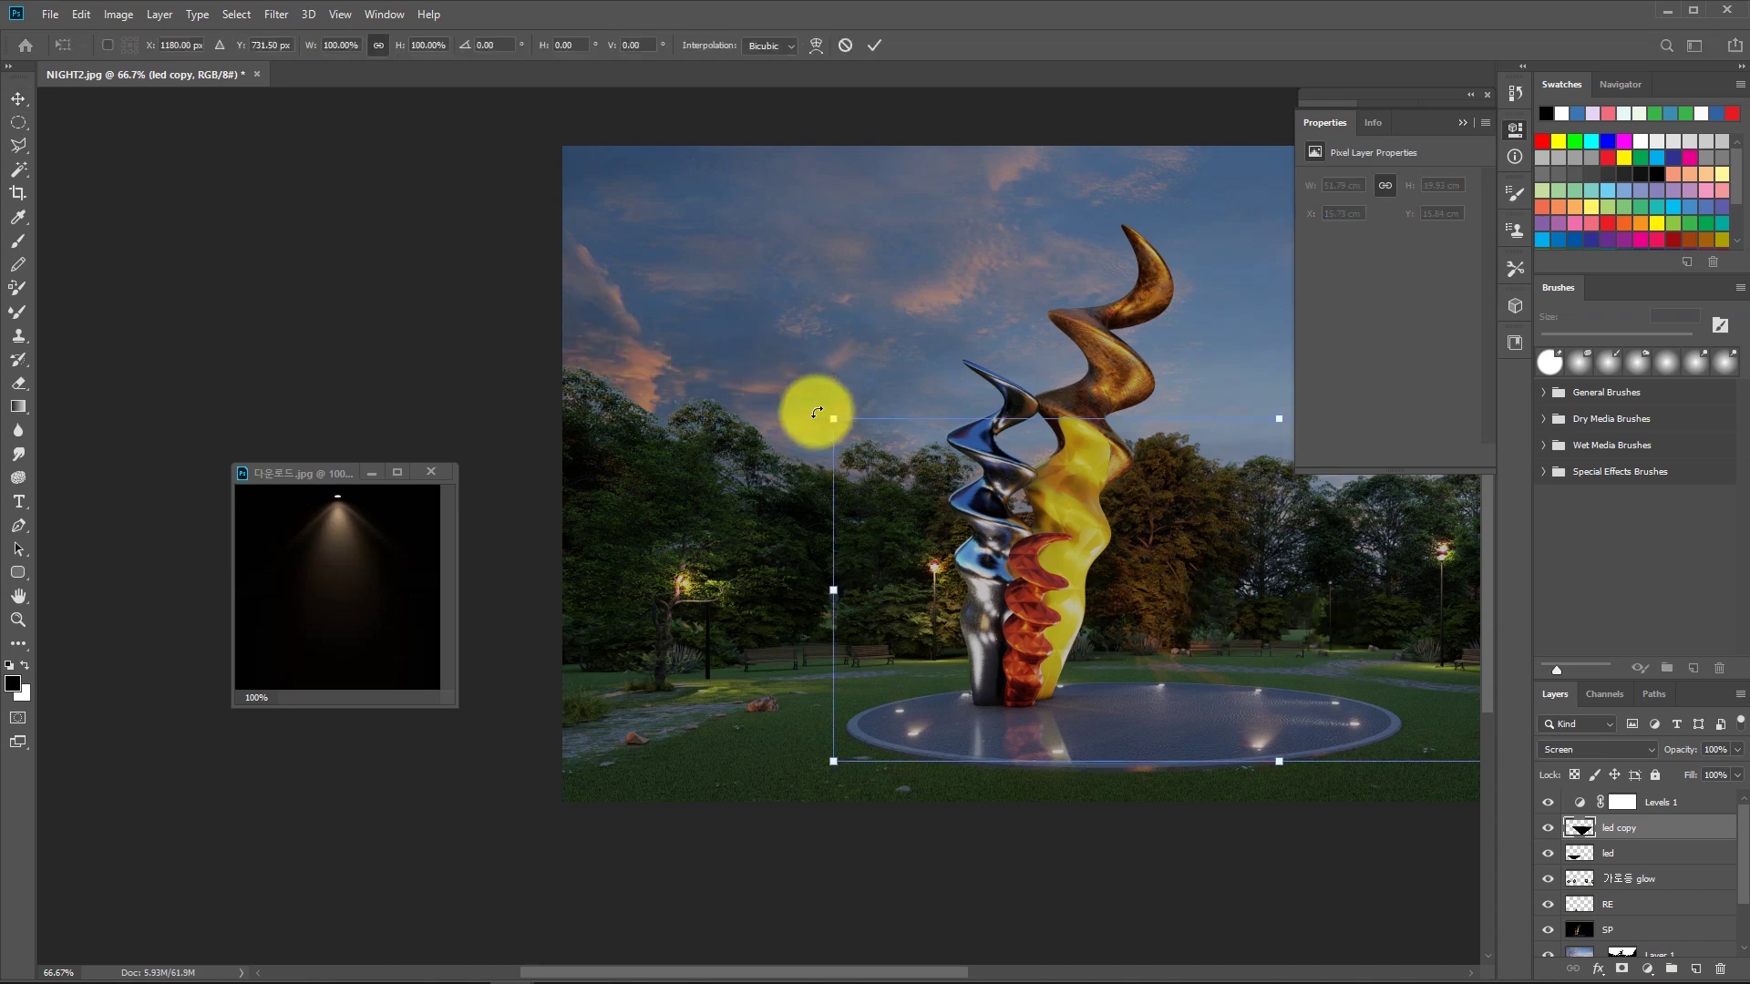
pyautogui.moveTo(815, 412); pyautogui.dragTo(699, 511)
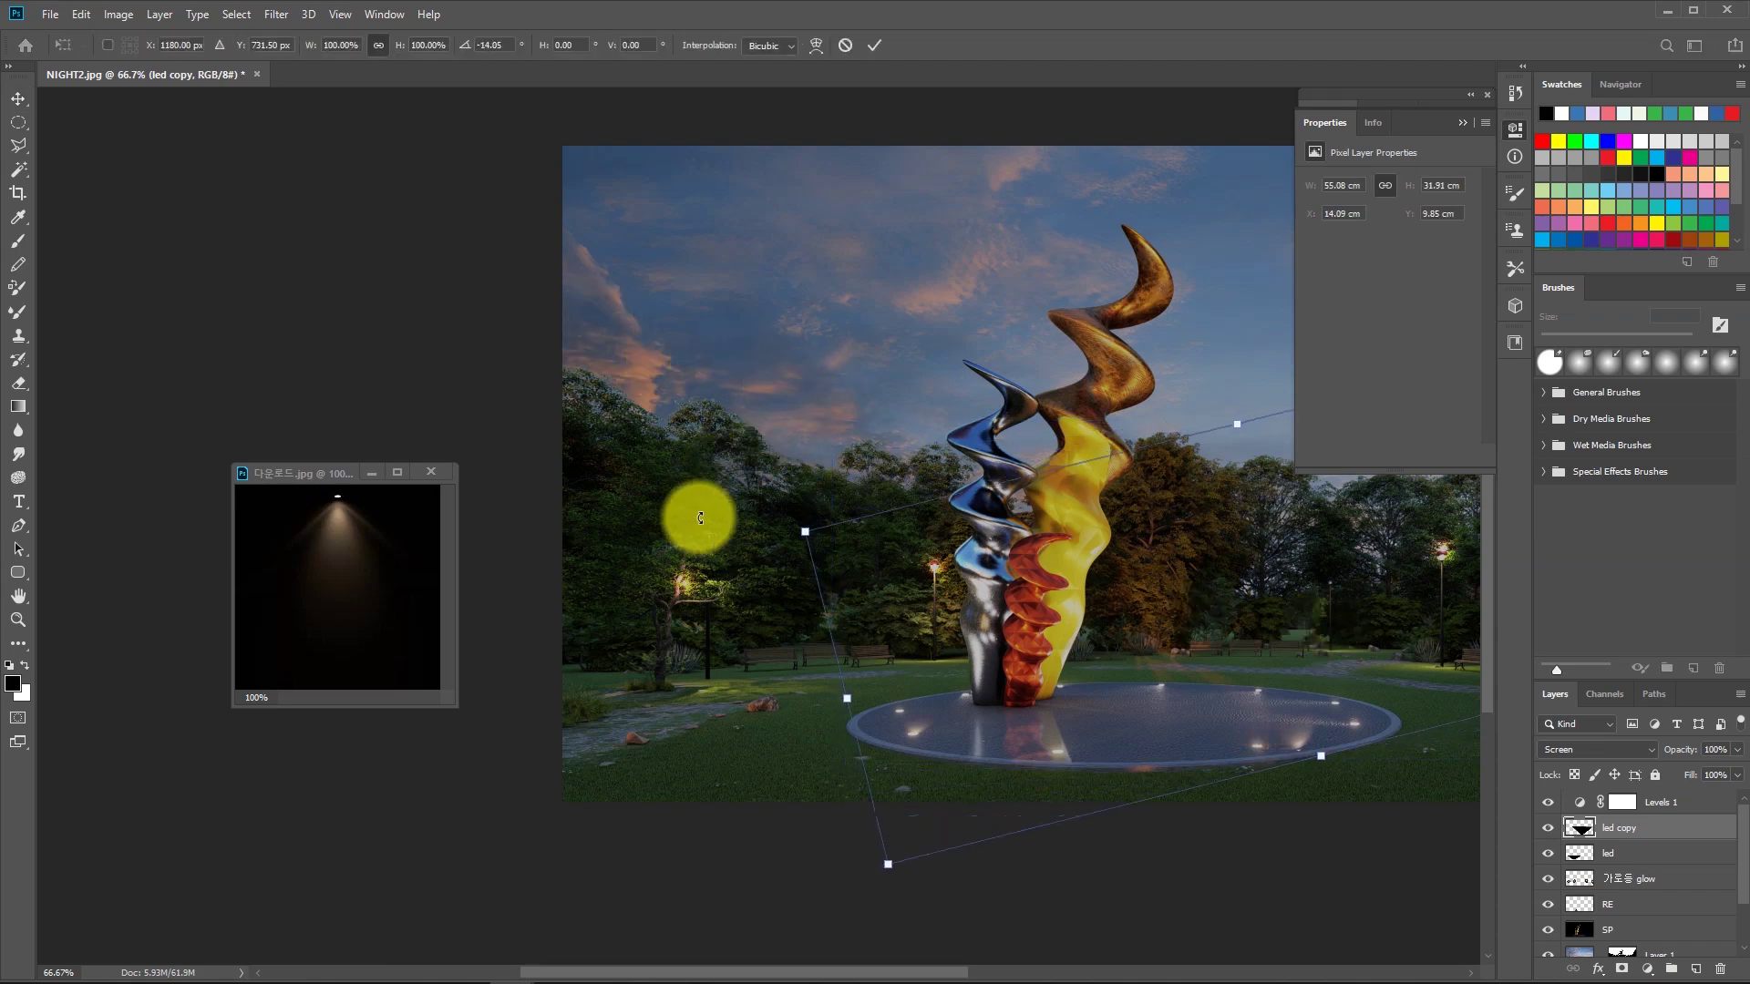
pyautogui.press('Return')
pyautogui.moveTo(1320, 734); pyautogui.dragTo(1278, 737)
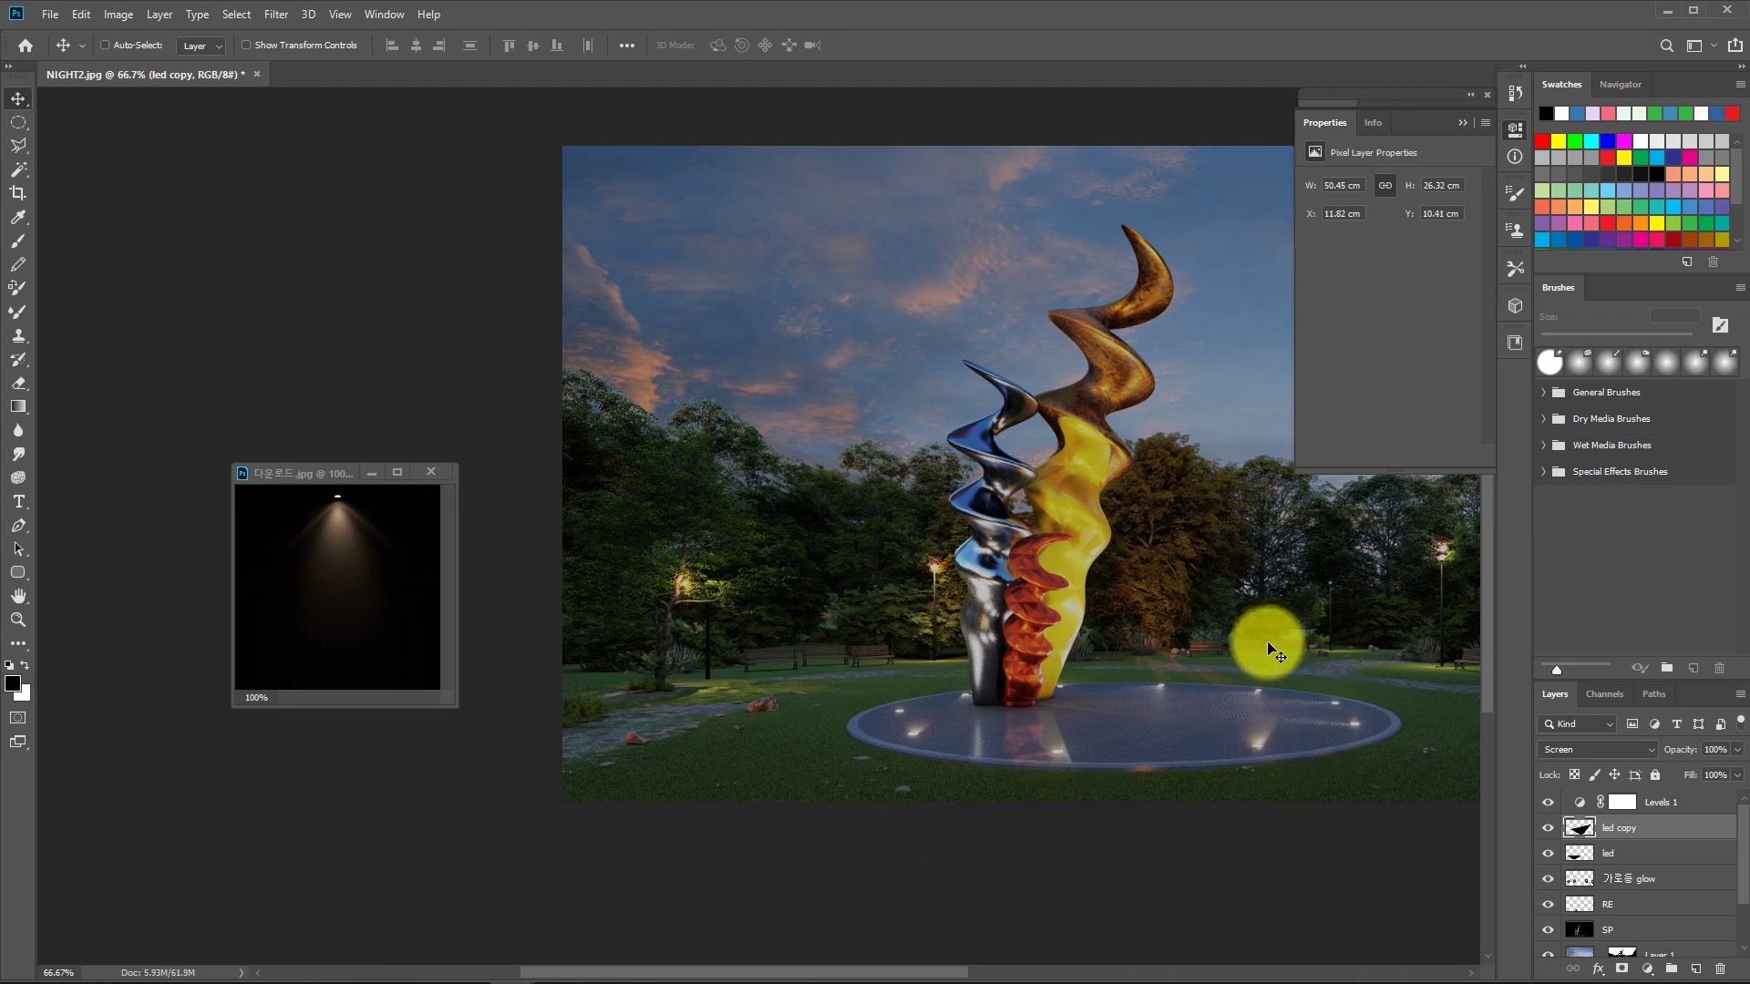
# Stretch the original led beam at the left front floor light to about 22 cm tall, lowering its upper right corner.
pyautogui.click(1625, 864)
pyautogui.hotkey('ctrl', 't')
pyautogui.moveTo(932, 549); pyautogui.dragTo(932, 412)
pyautogui.moveTo(1289, 410); pyautogui.dragTo(1286, 478)
pyautogui.press('Return')
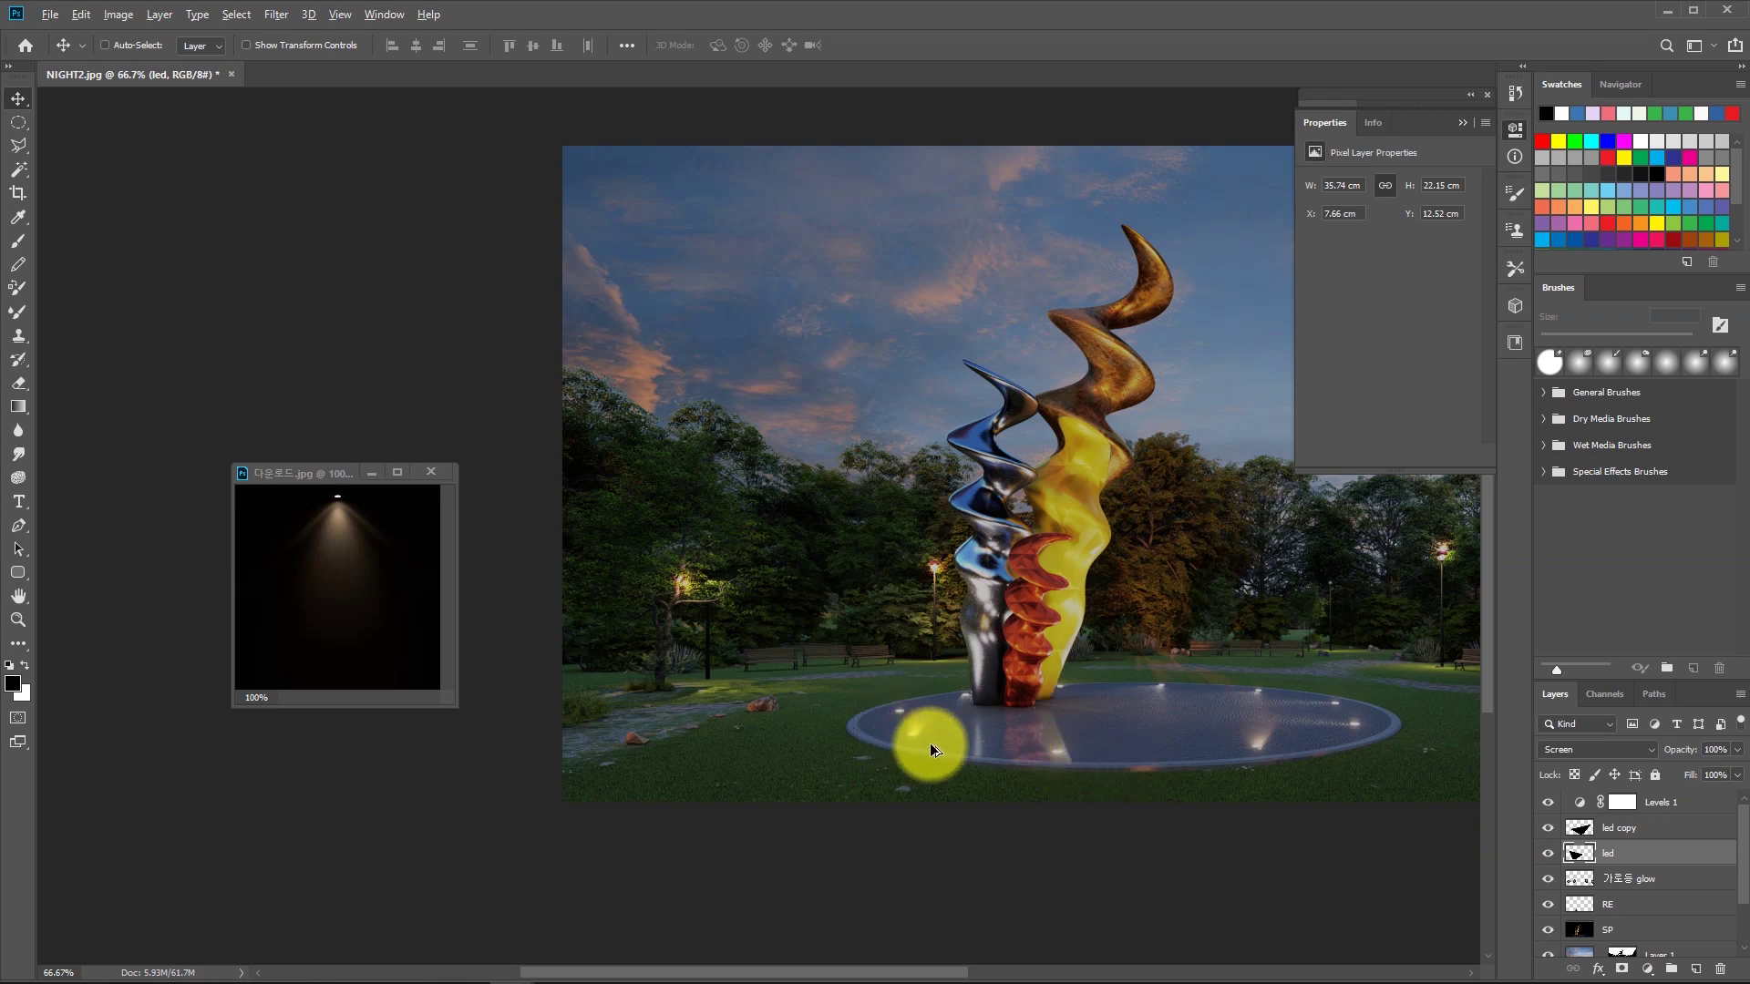
# Duplicate the led beam onto the middle front floor light, stretch it to about 30 cm tall and align it with the light.
pyautogui.moveTo(930, 740); pyautogui.dragTo(1088, 763)
pyautogui.moveTo(1520, 981)
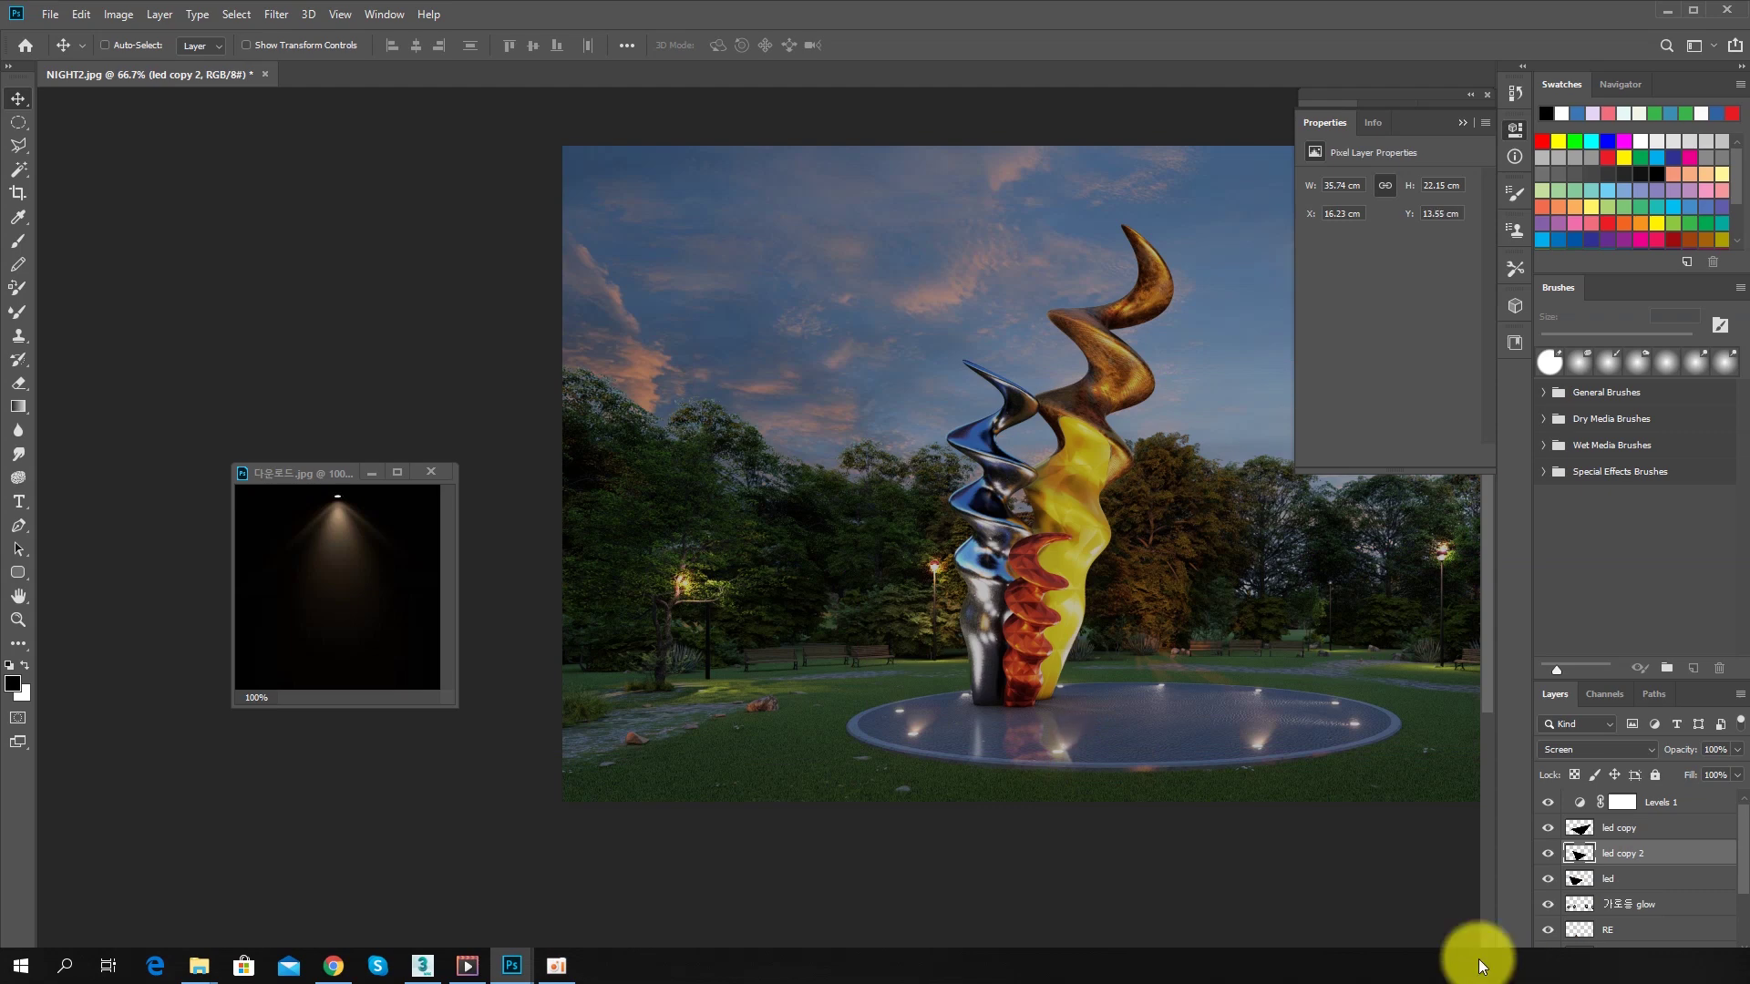
pyautogui.press('ctrl')
pyautogui.hotkey('ctrl', 't')
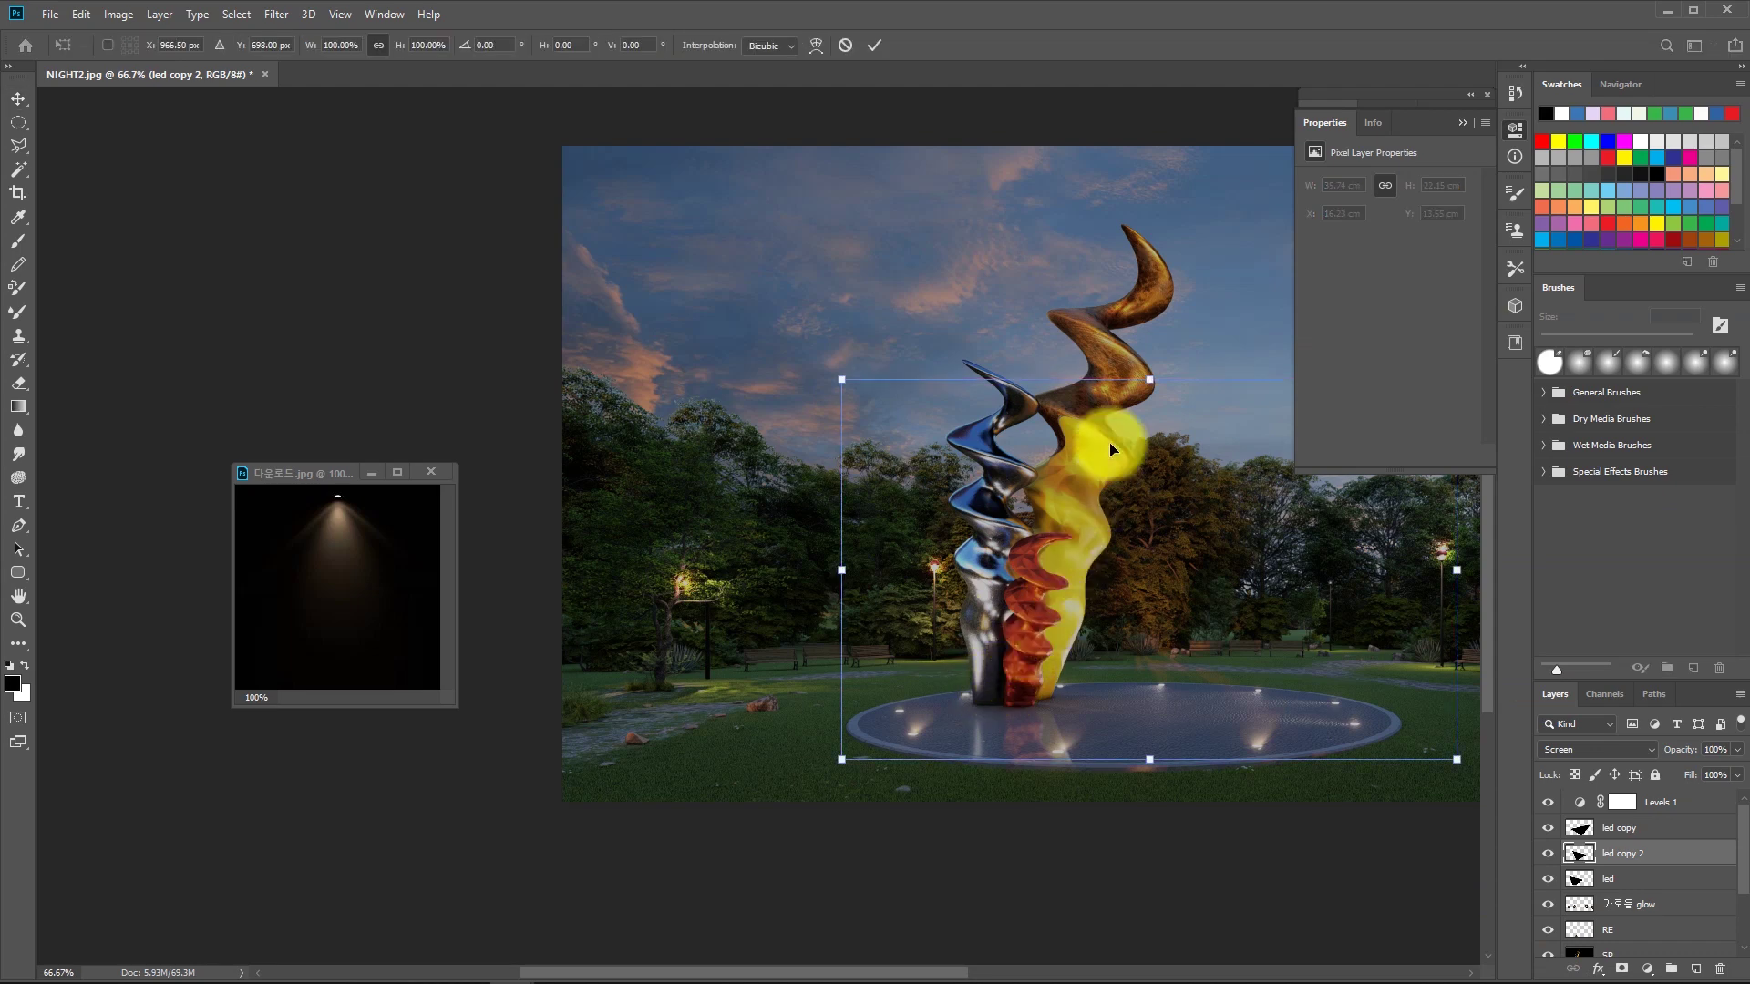
pyautogui.moveTo(1150, 377); pyautogui.dragTo(1152, 254)
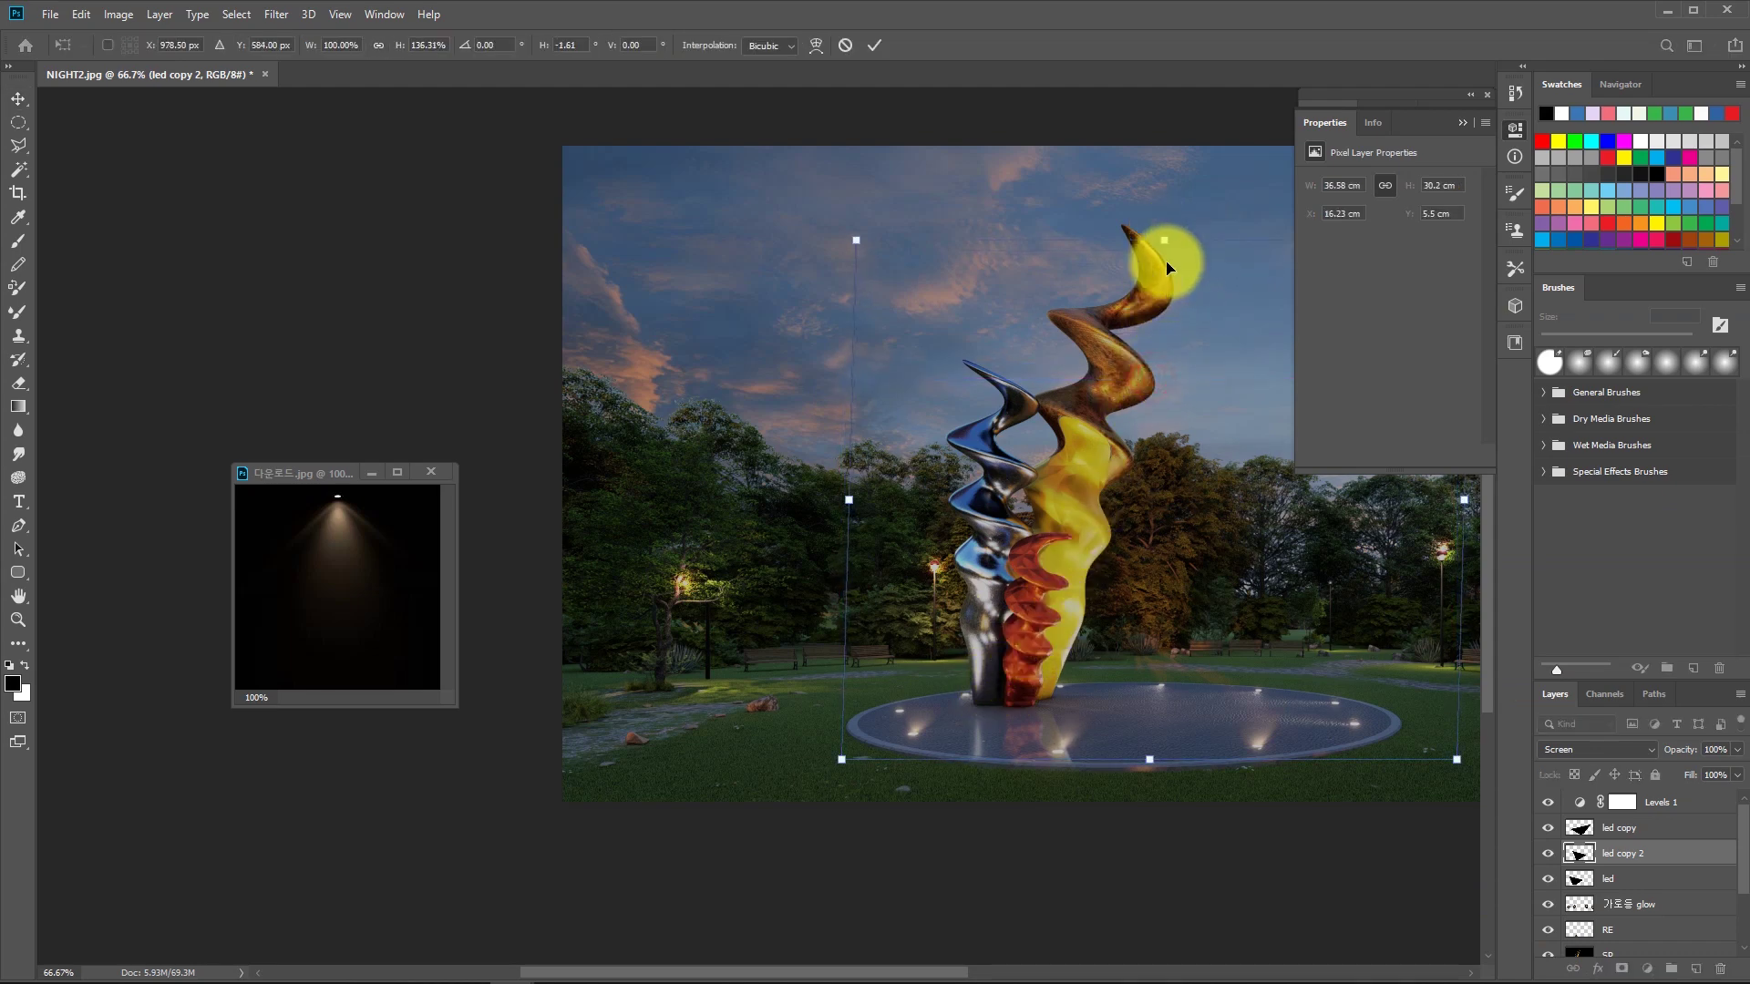
pyautogui.press('Return')
pyautogui.moveTo(1044, 759); pyautogui.dragTo(1056, 776)
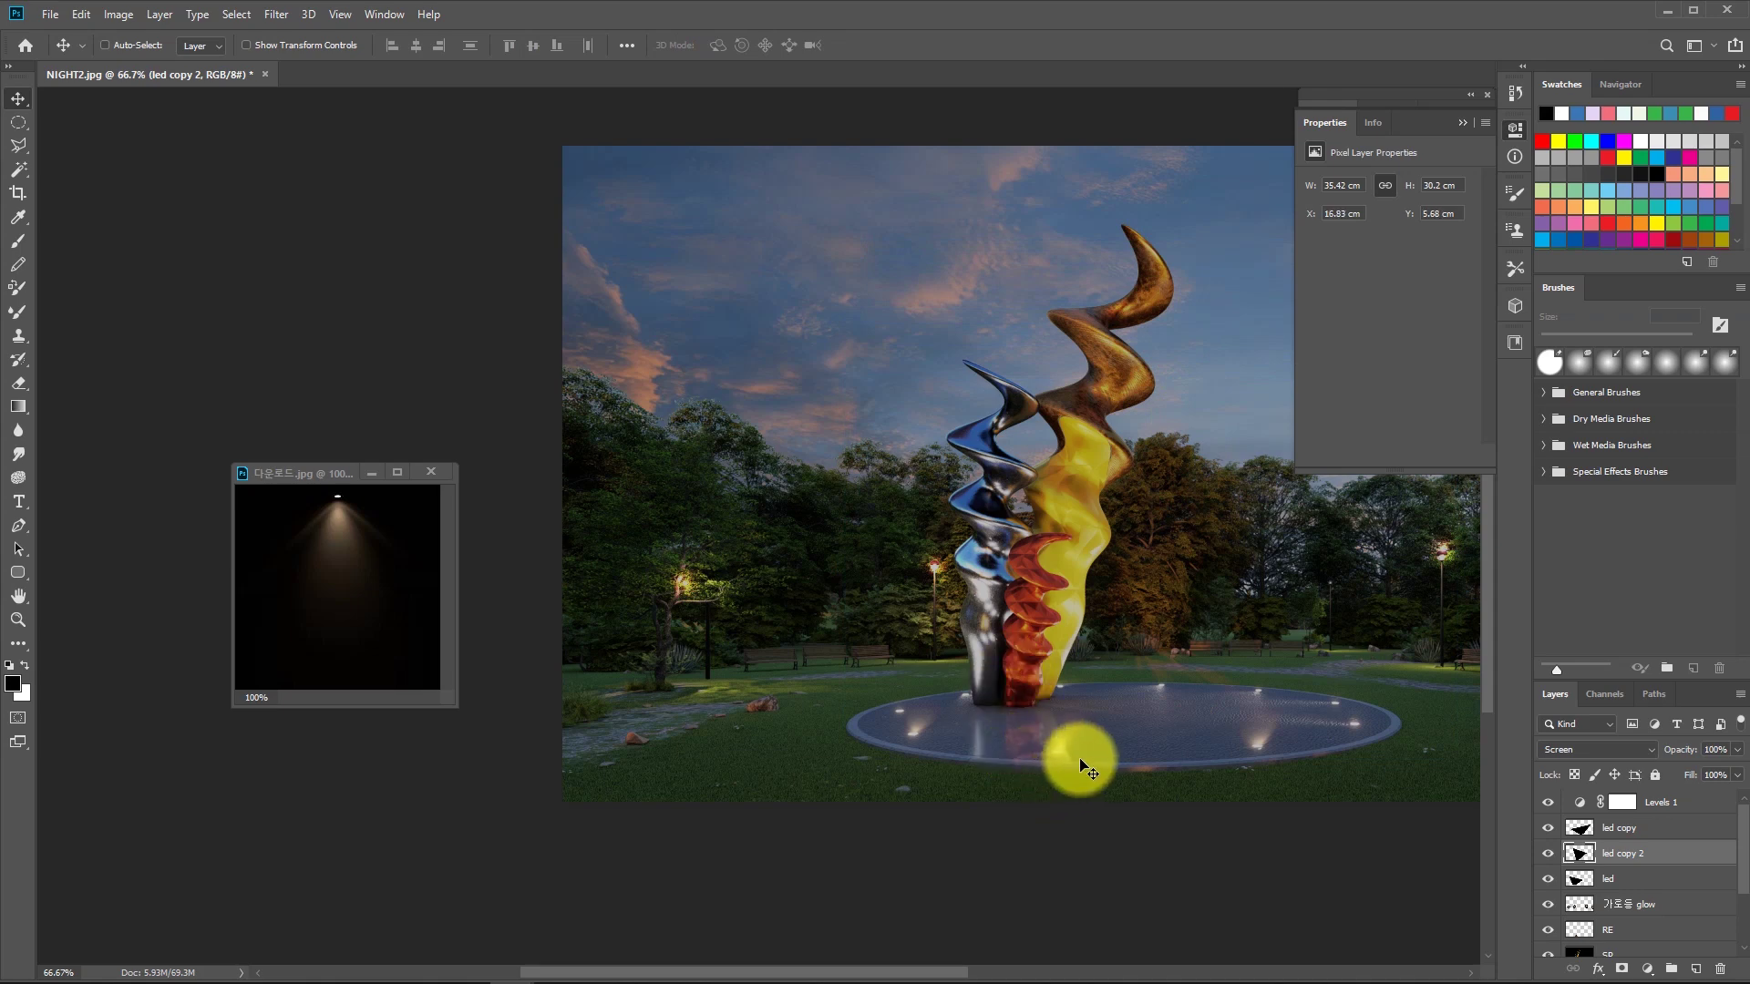
pyautogui.moveTo(1073, 745); pyautogui.dragTo(1067, 789)
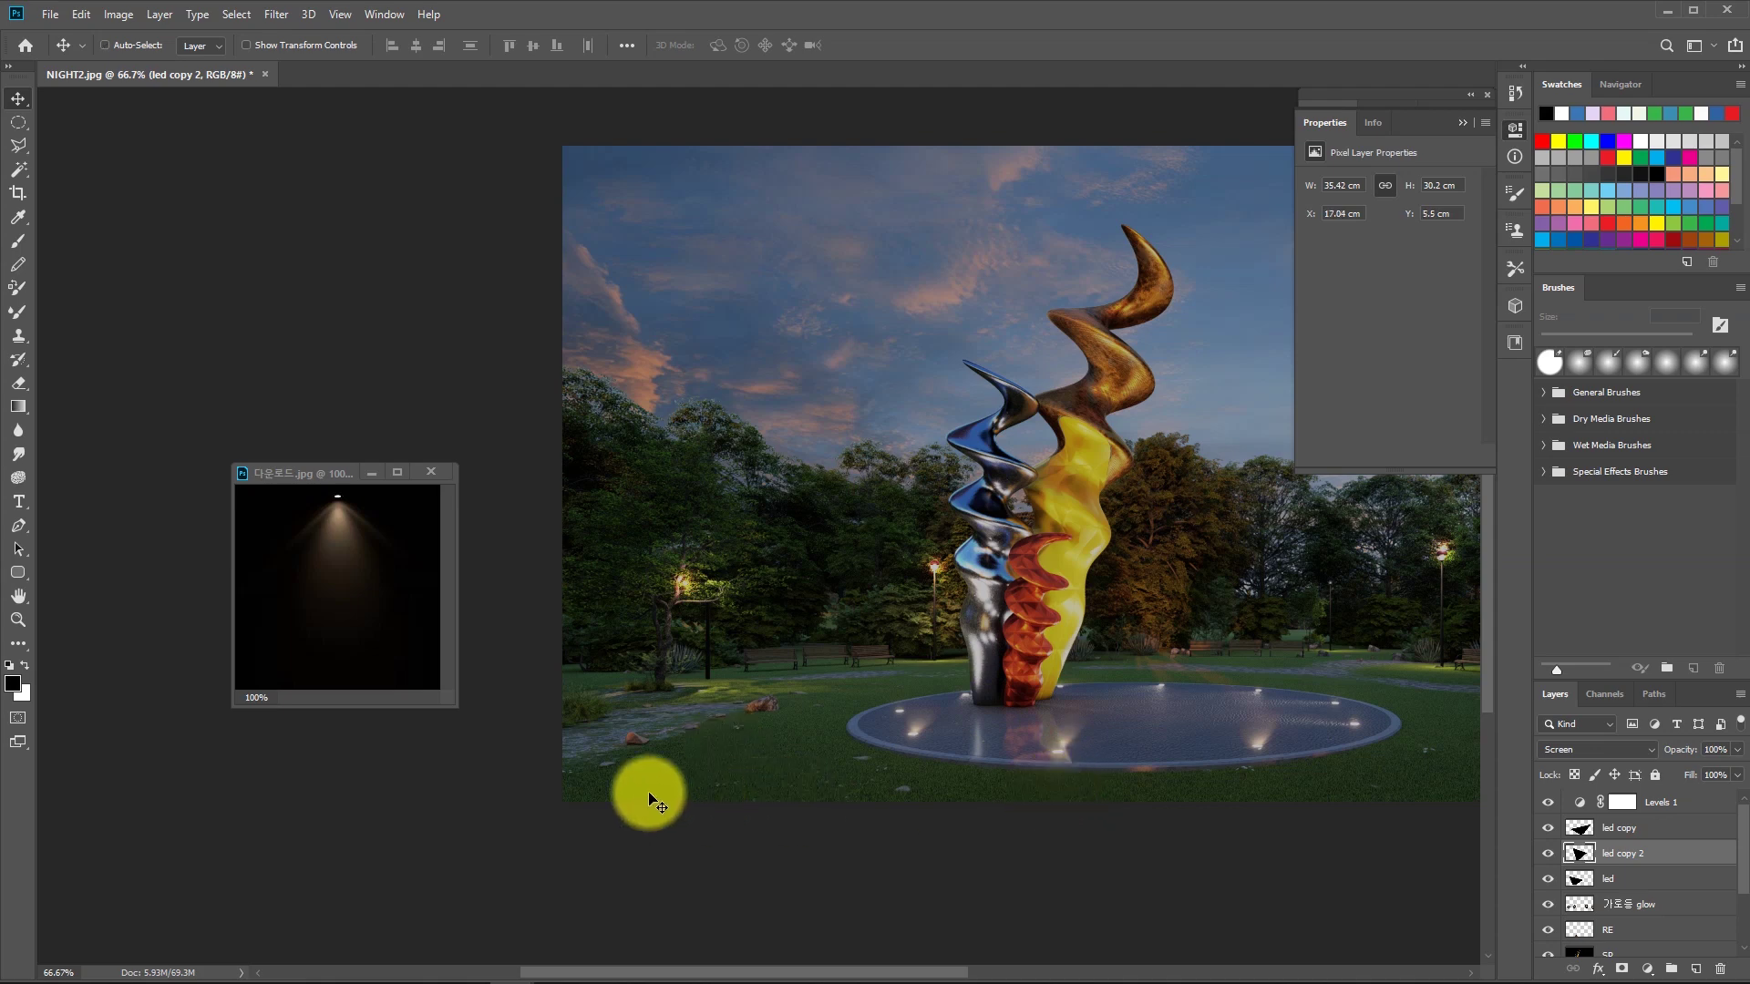
# Close the 다운로드.jpg light source image.
pyautogui.press('z')
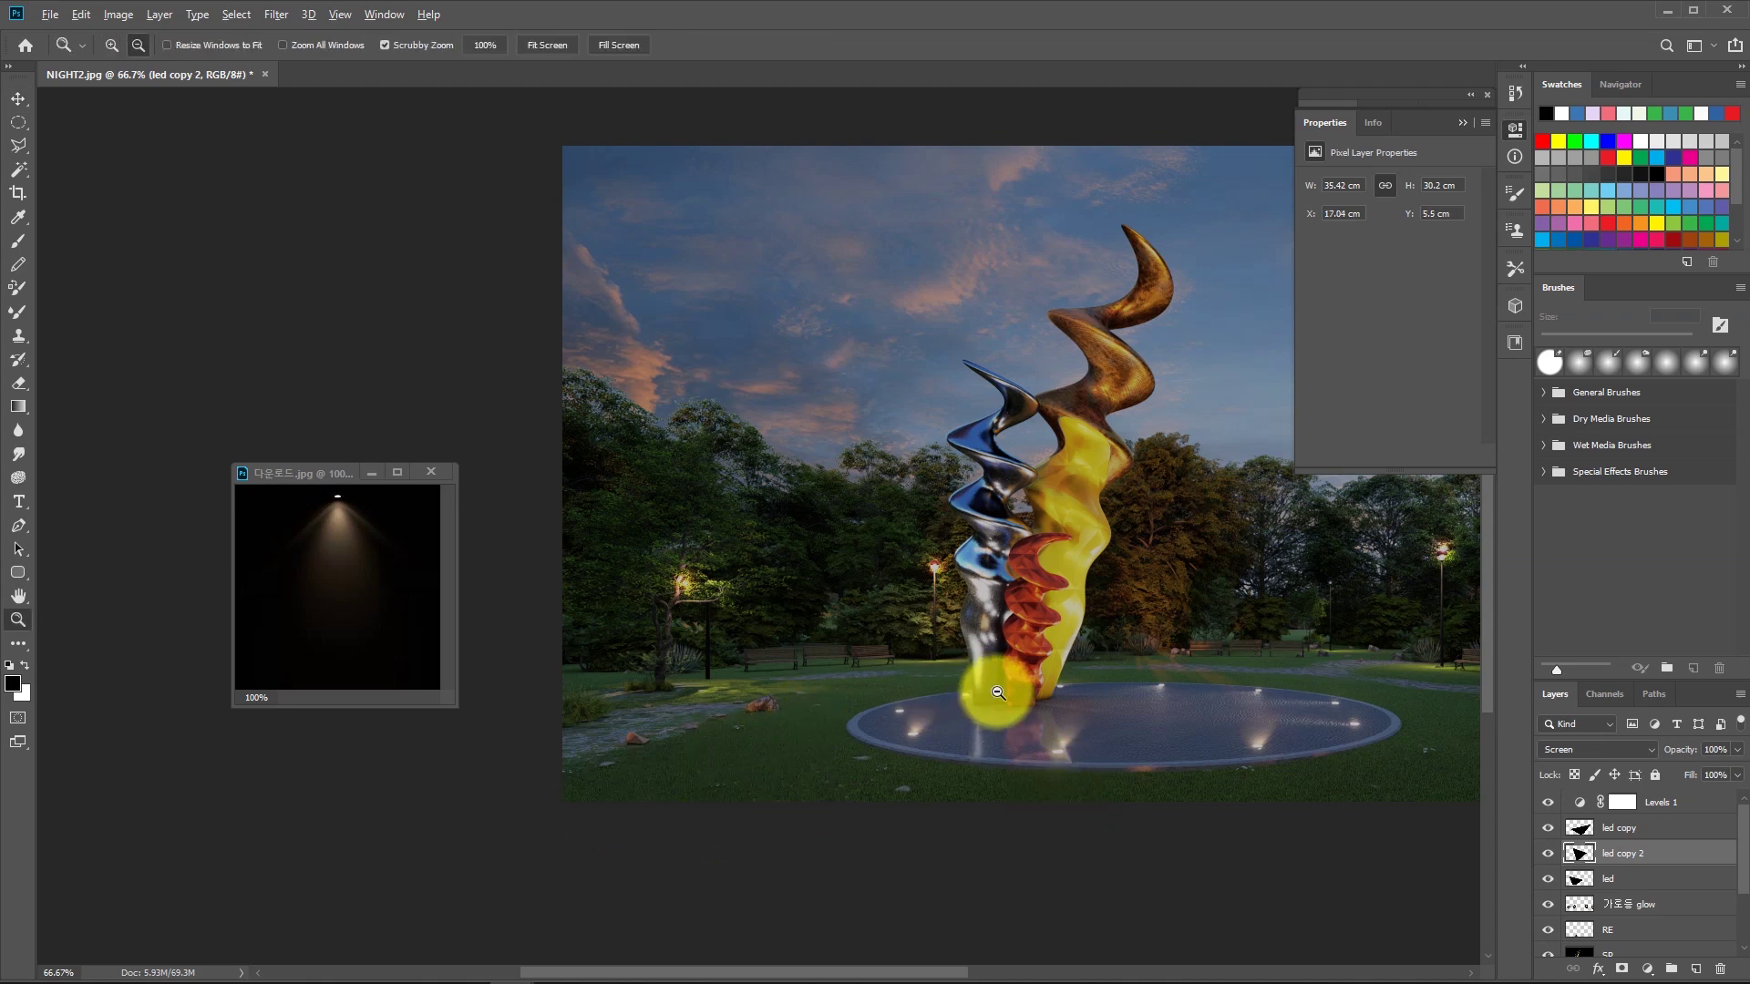
pyautogui.keyDown('alt'); pyautogui.click(976, 683); pyautogui.keyUp('alt')
pyautogui.click(306, 472)
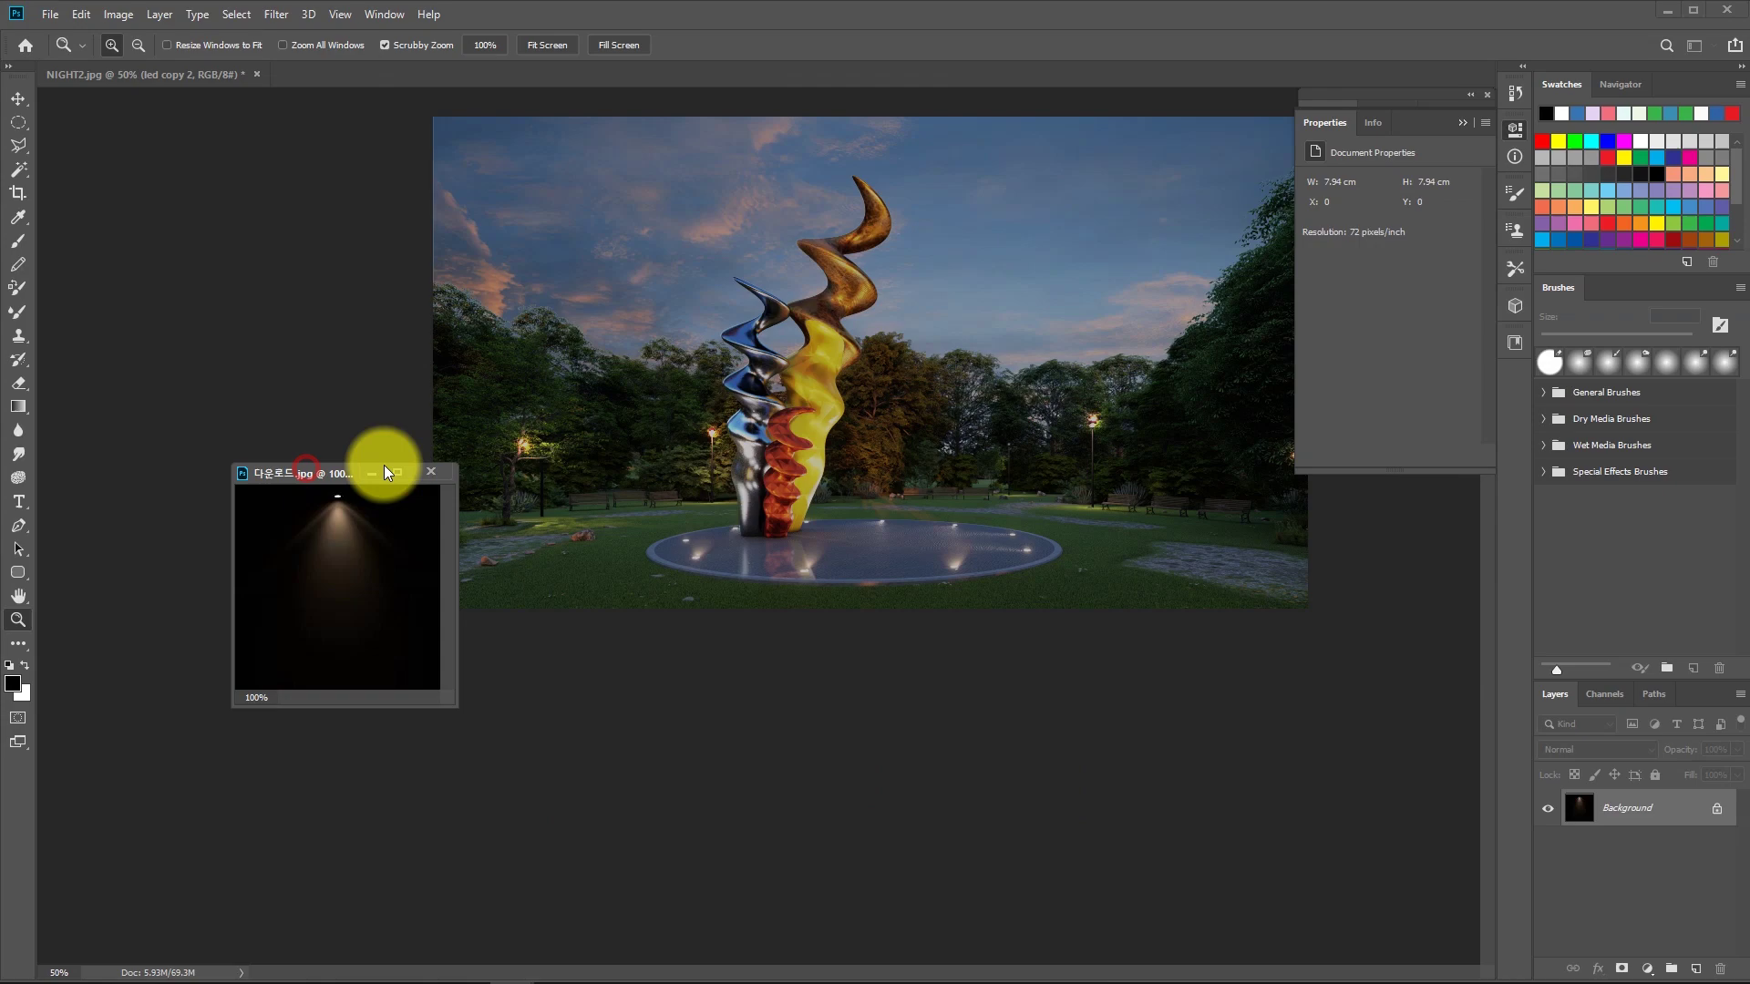
pyautogui.click(431, 473)
# Open 다운로드 (1).jpg in a floating window and copy its light into NIGHT2.jpg as a Color Dodge layer.
pyautogui.hotkey('ctrl', 'o')
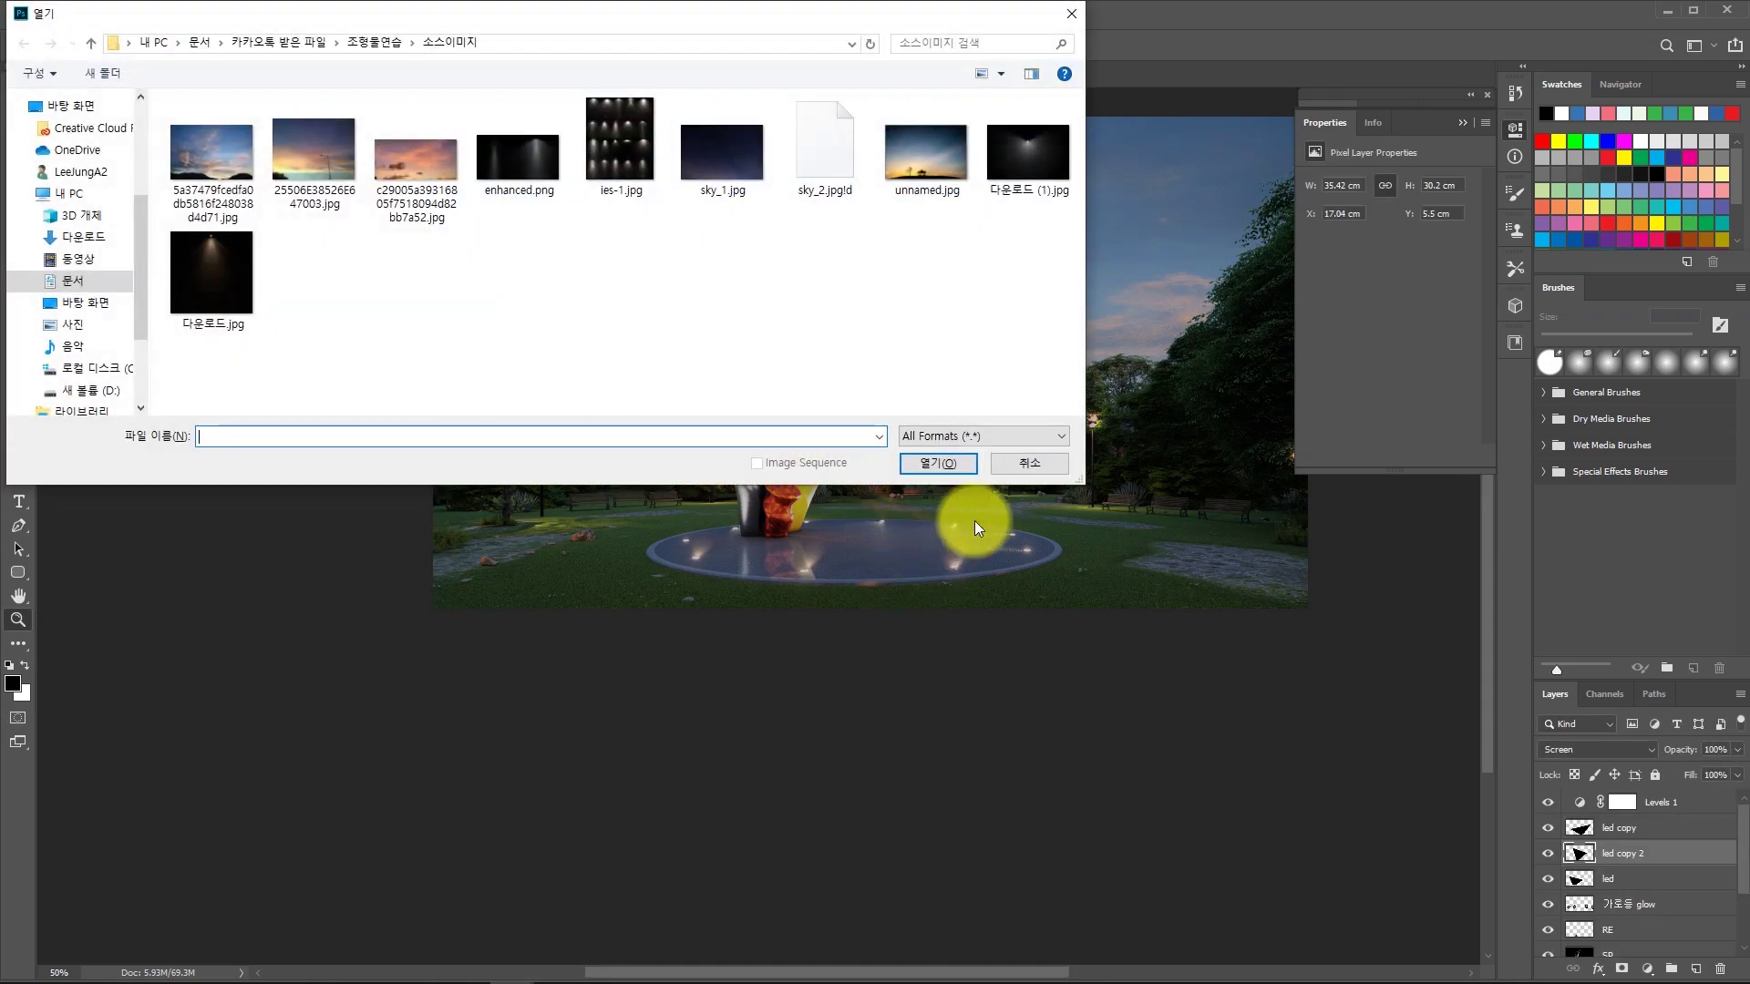
pyautogui.click(1033, 162)
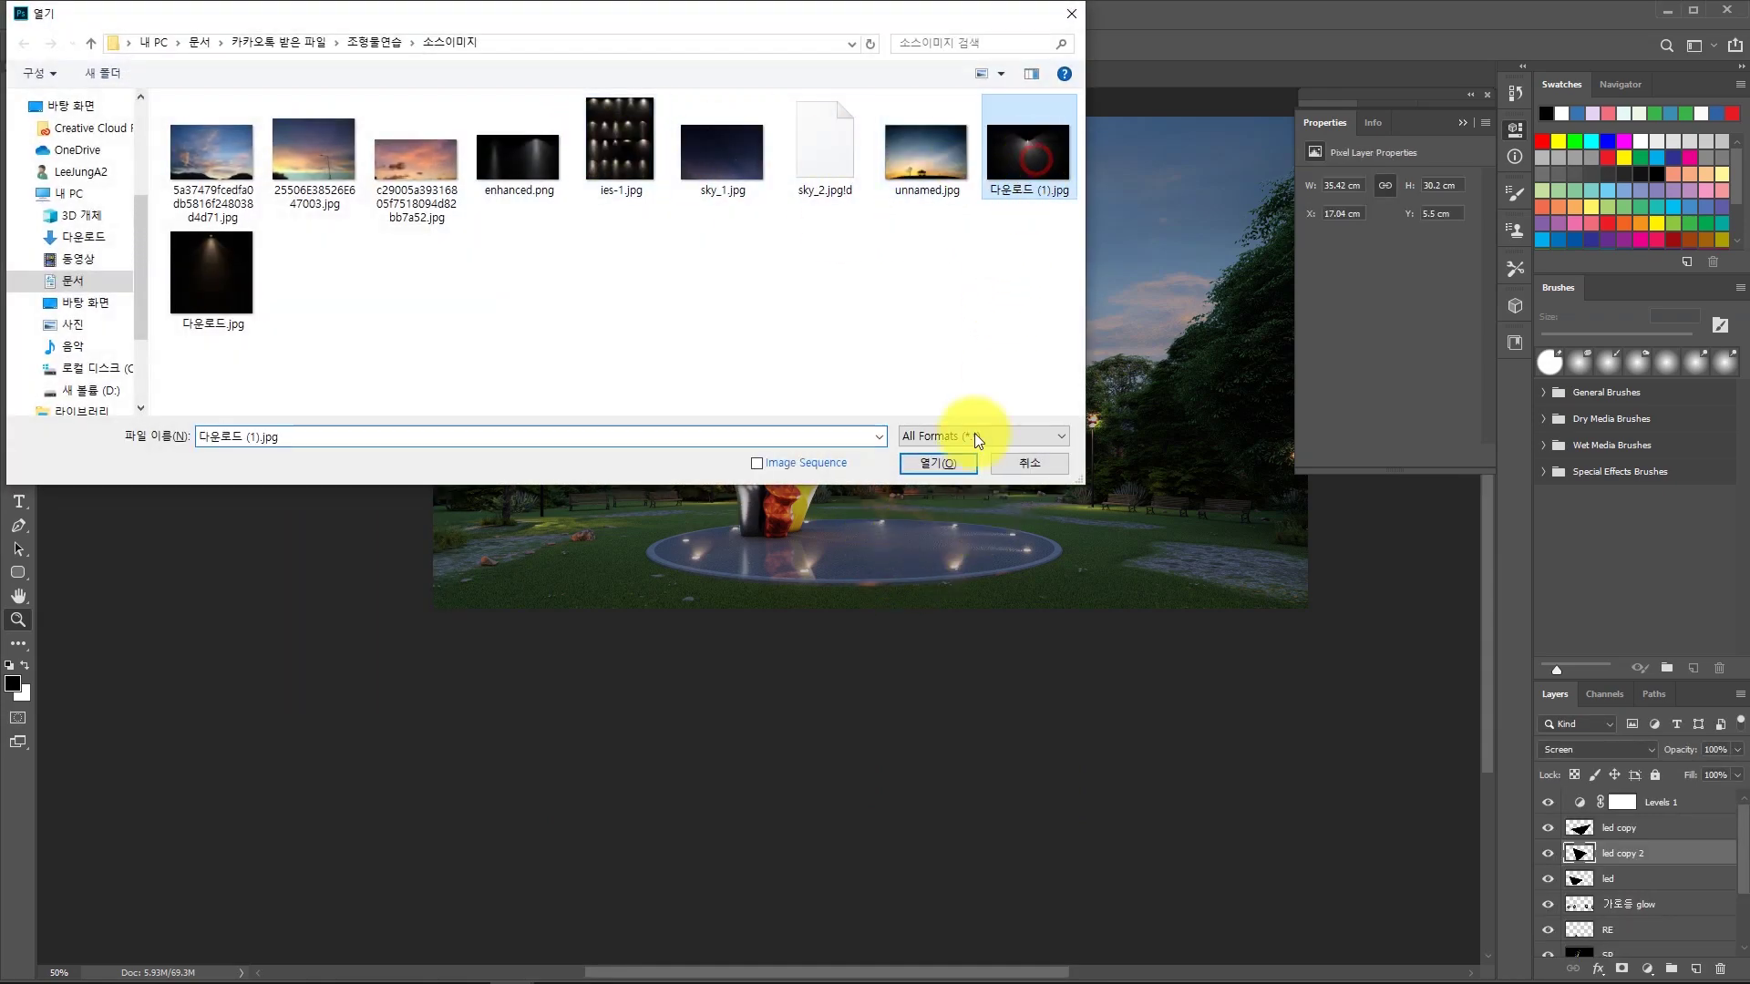
pyautogui.click(916, 463)
pyautogui.moveTo(410, 73); pyautogui.dragTo(217, 296)
pyautogui.press('v')
pyautogui.moveTo(212, 390); pyautogui.dragTo(1039, 475)
pyautogui.click(1606, 753)
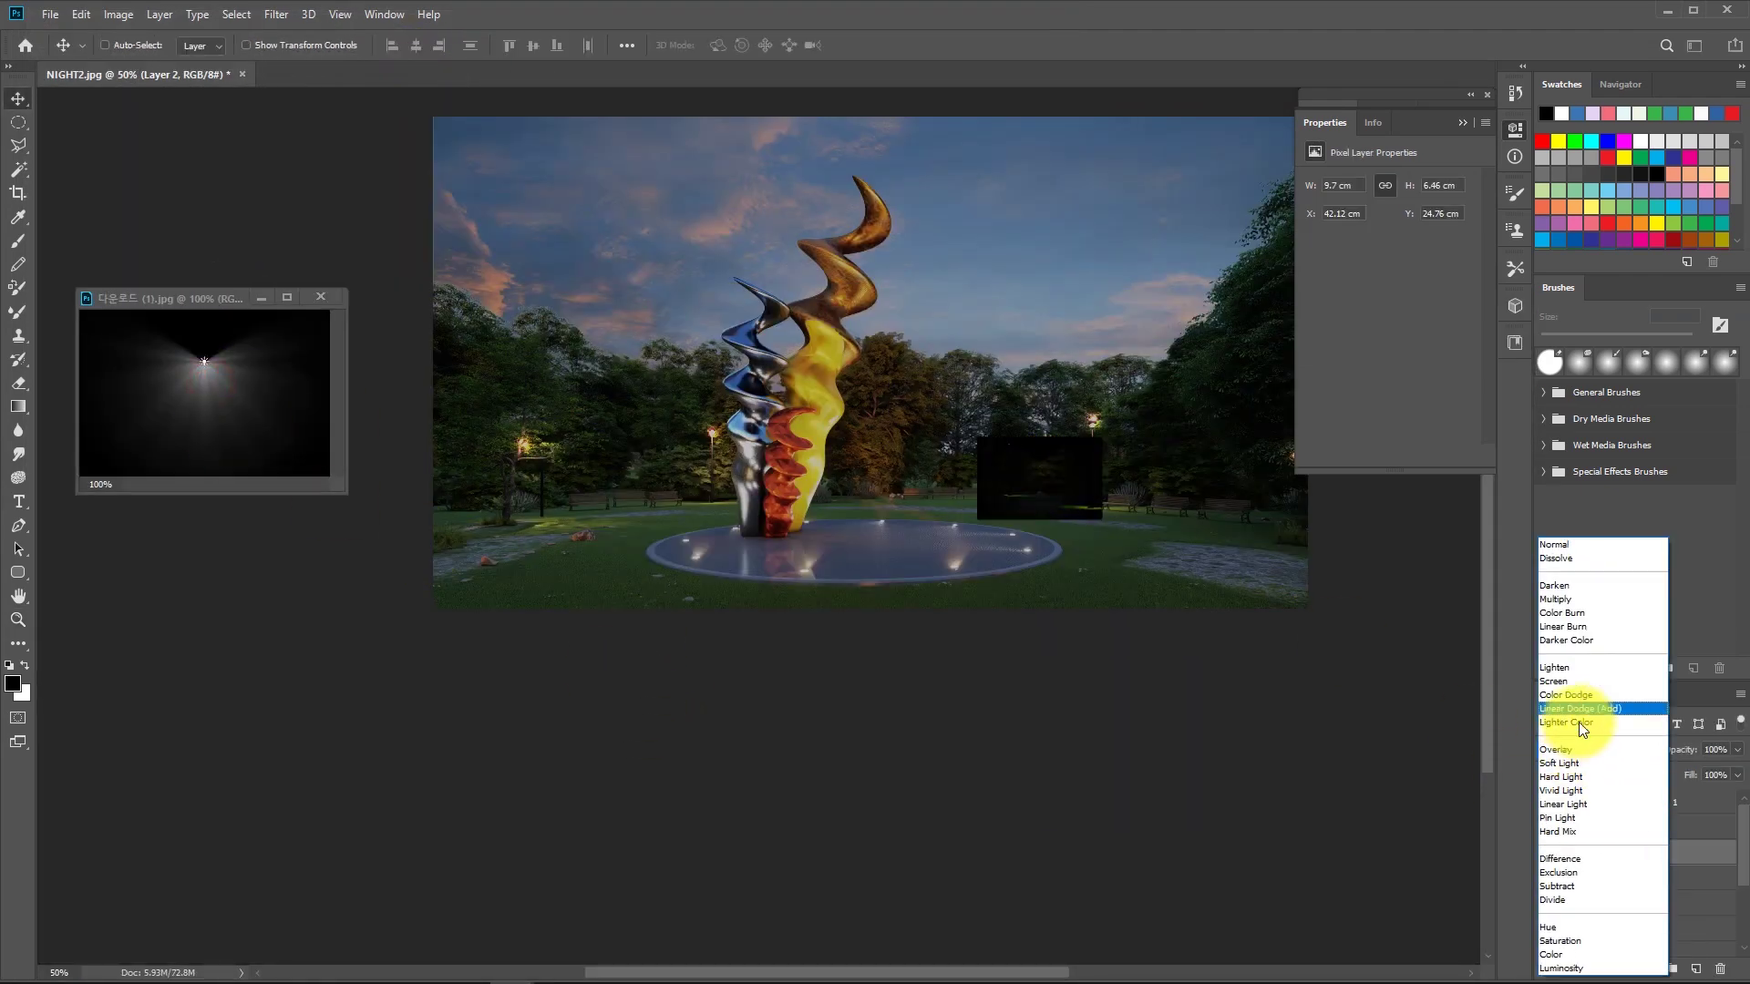
pyautogui.click(1578, 696)
# Try the Color Dodge light at the street lamp just left of the sculpture.
pyautogui.moveTo(1086, 497); pyautogui.dragTo(834, 574)
pyautogui.press('z')
pyautogui.click(686, 565)
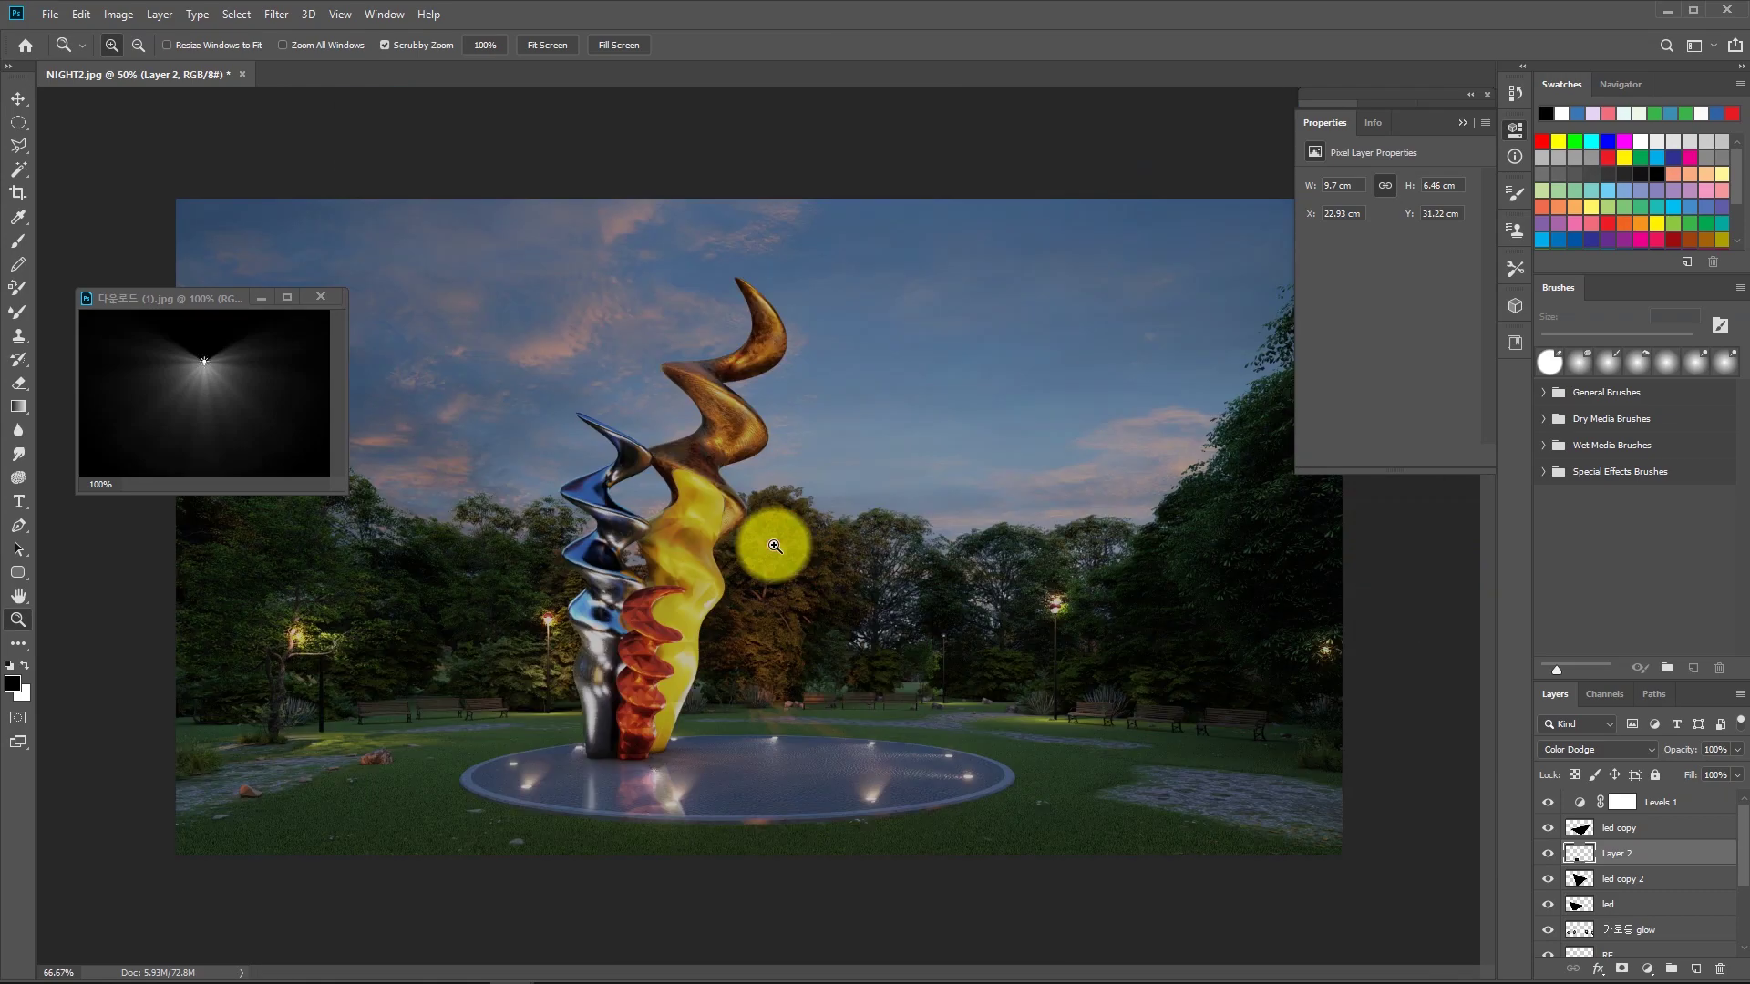
pyautogui.moveTo(656, 939)
pyautogui.mouseDown()
pyautogui.moveTo(695, 852)
pyautogui.moveTo(761, 843)
pyautogui.moveTo(729, 810)
pyautogui.moveTo(899, 357)
pyautogui.moveTo(921, 239)
pyautogui.moveTo(202, 636)
pyautogui.moveTo(211, 849)
pyautogui.mouseUp()
pyautogui.press('v')
pyautogui.moveTo(502, 931); pyautogui.dragTo(588, 621)
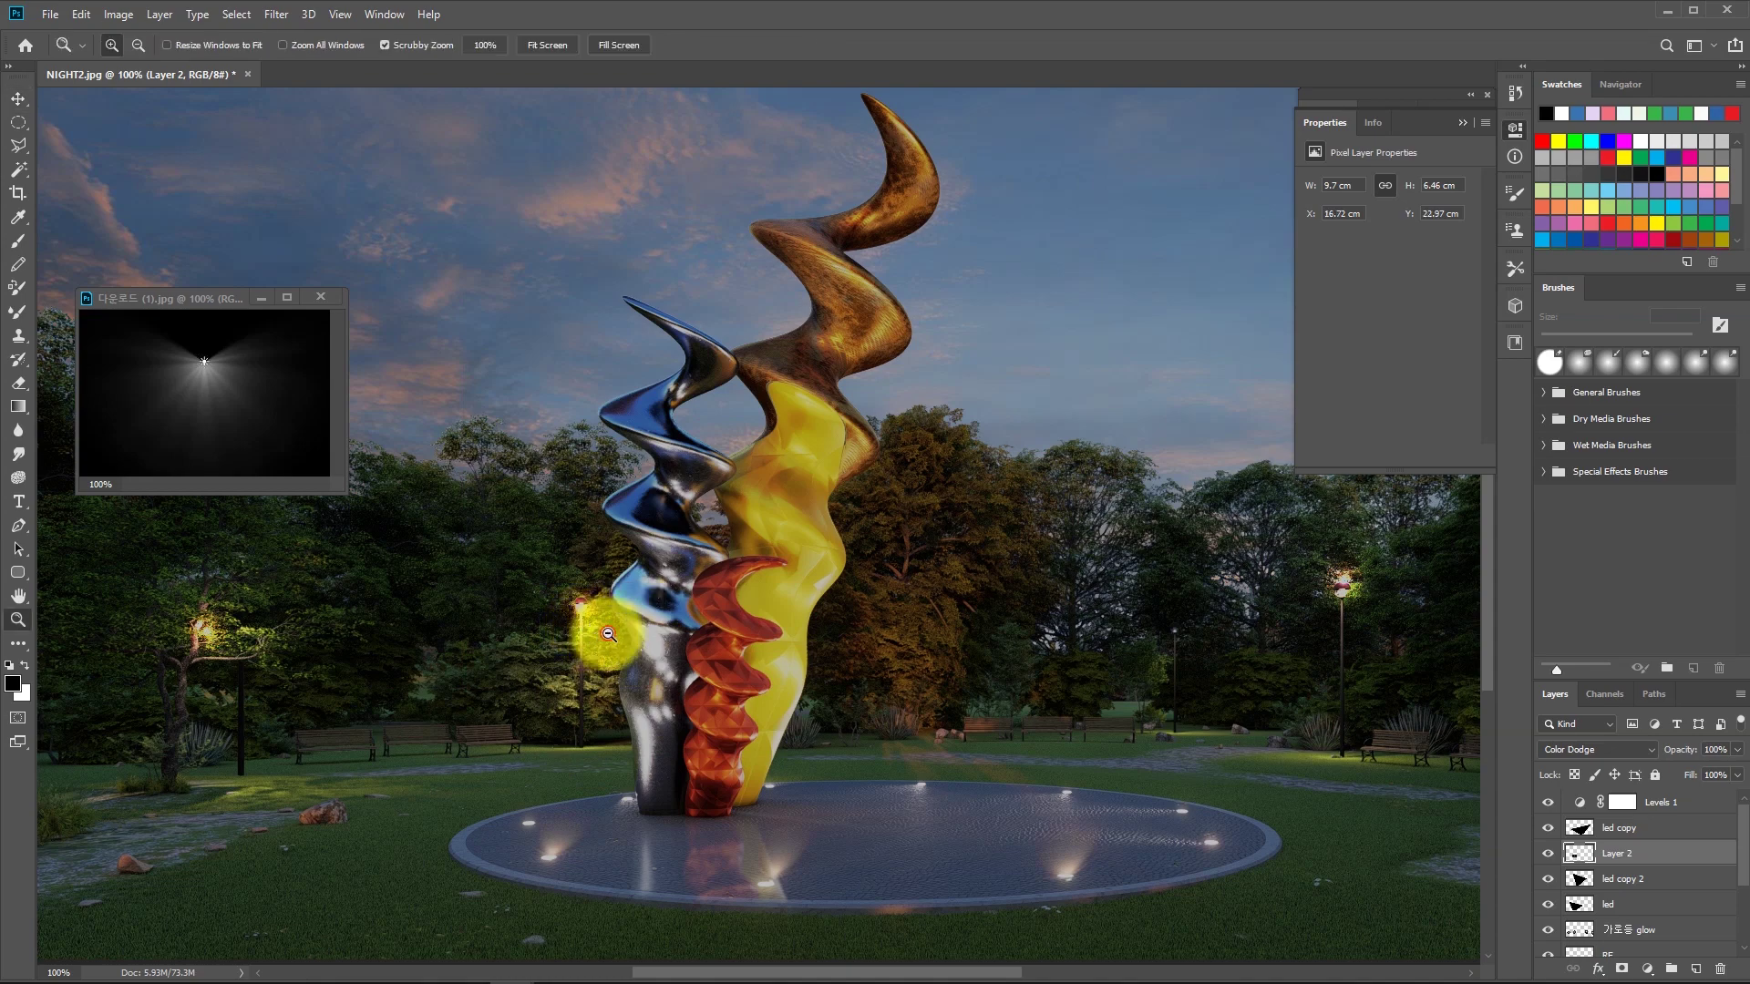
# Delete the Color Dodge light layer from NIGHT2.jpg.
pyautogui.hotkey('ctrl', '-')
pyautogui.press('c')
pyautogui.moveTo(740, 552); pyautogui.dragTo(1248, 597)
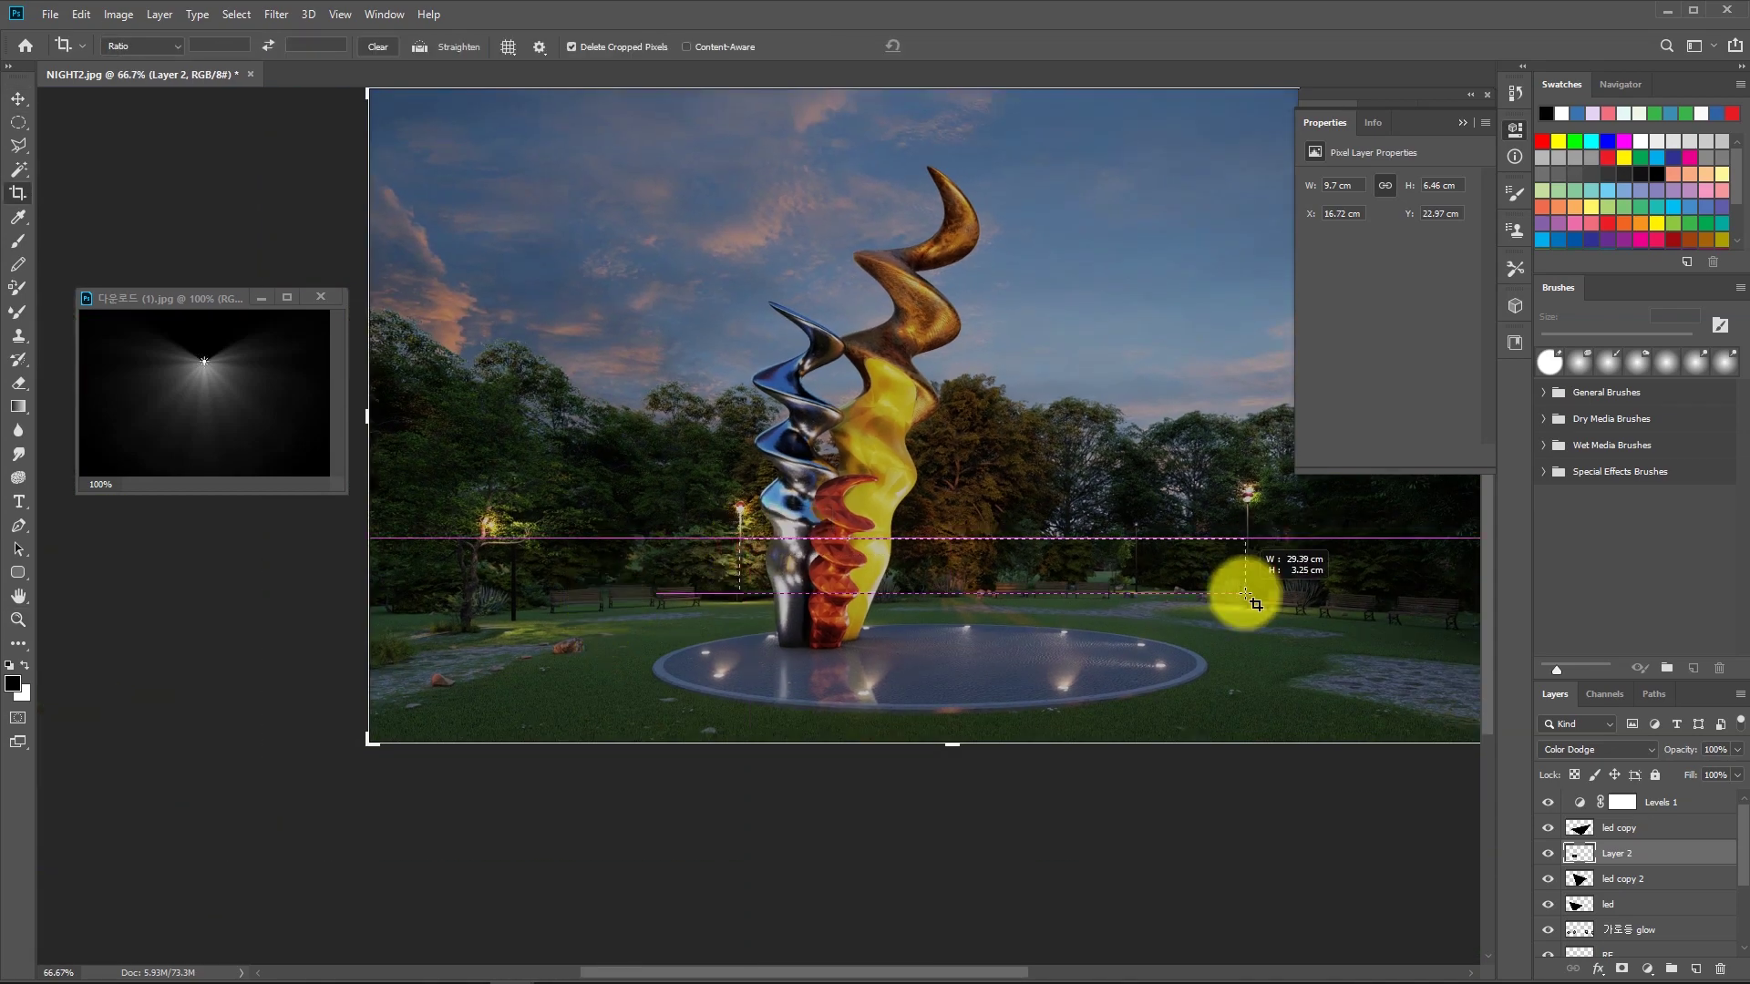
pyautogui.press('Escape')
pyautogui.press('Escape')
pyautogui.press('z')
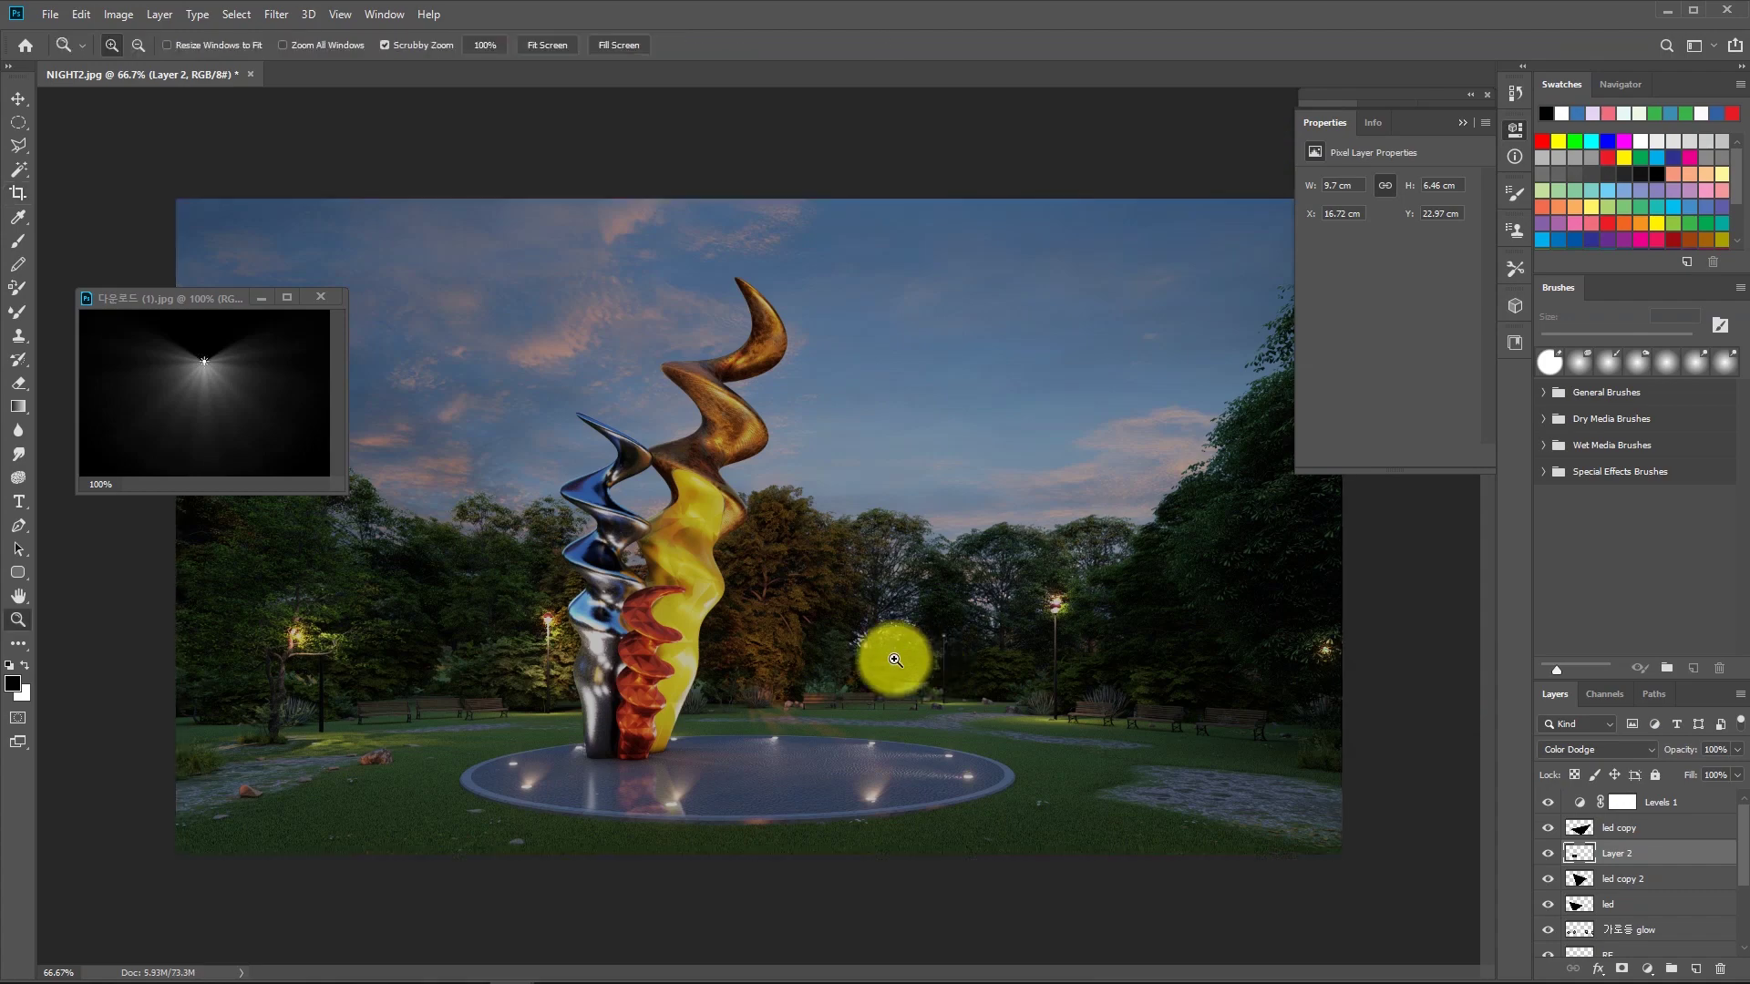
pyautogui.press('Delete')
# Open ies-1.jpg to examine its numbered light beam samples, and close it again.
pyautogui.hotkey('ctrl', 'o')
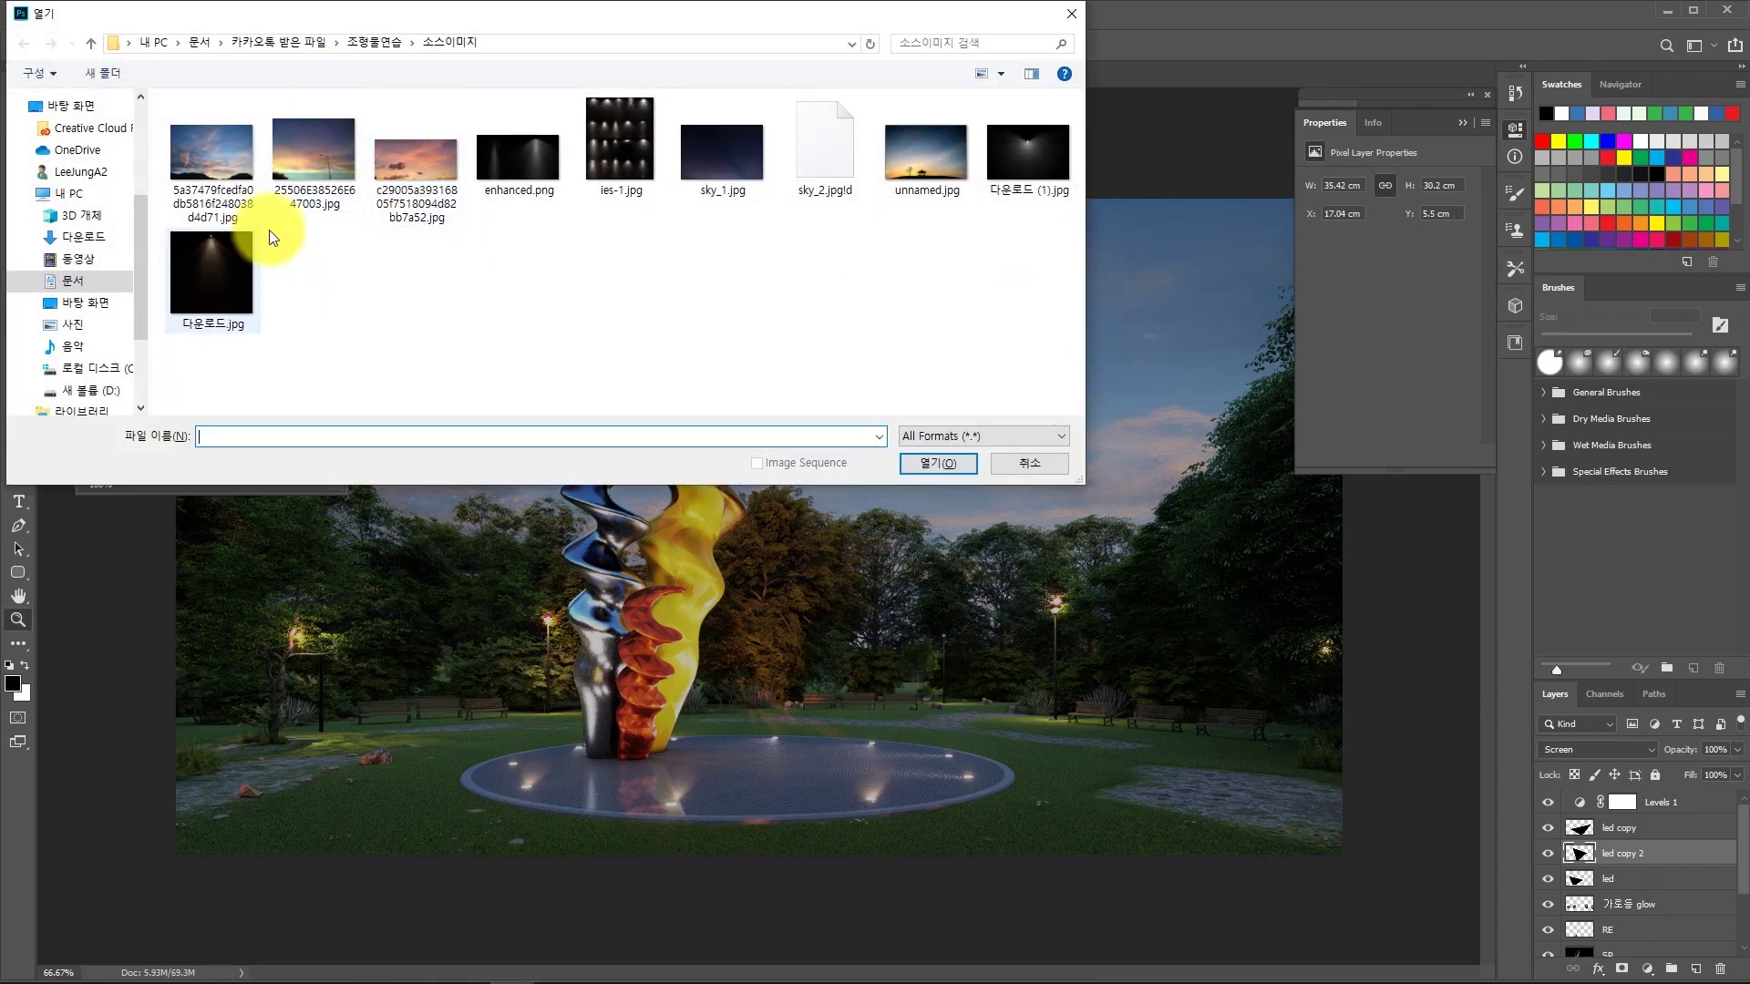
pyautogui.click(629, 144)
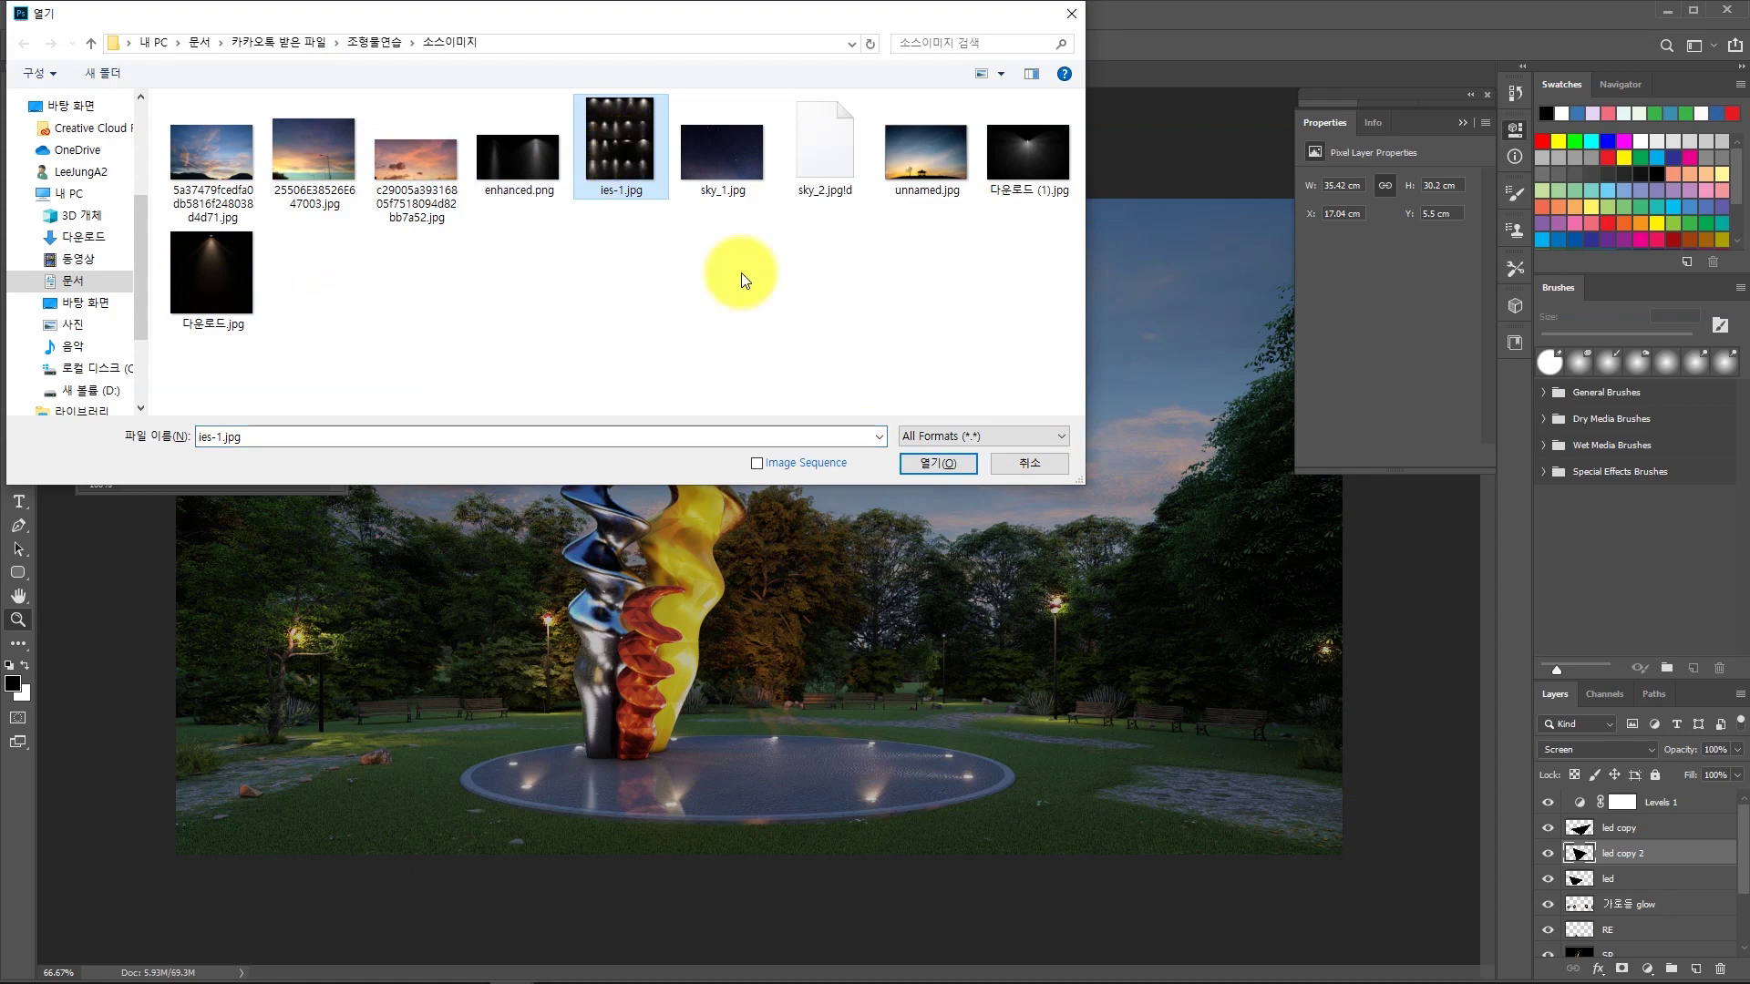
pyautogui.click(936, 463)
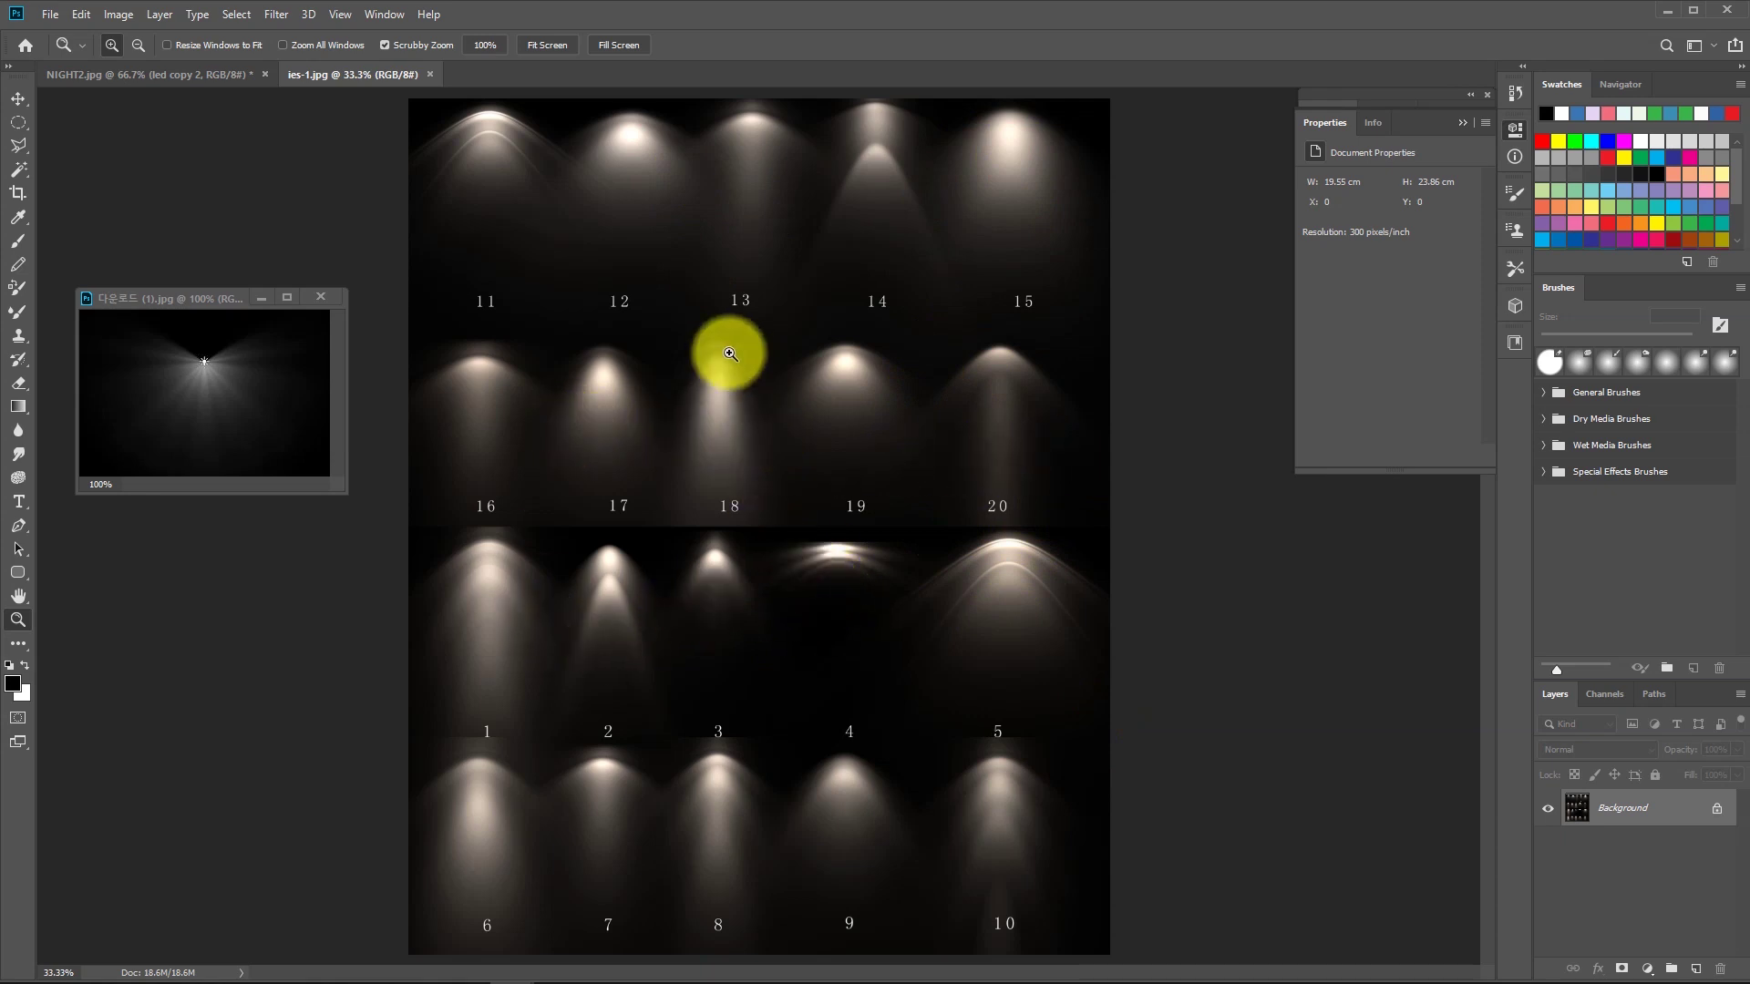
pyautogui.press('l')
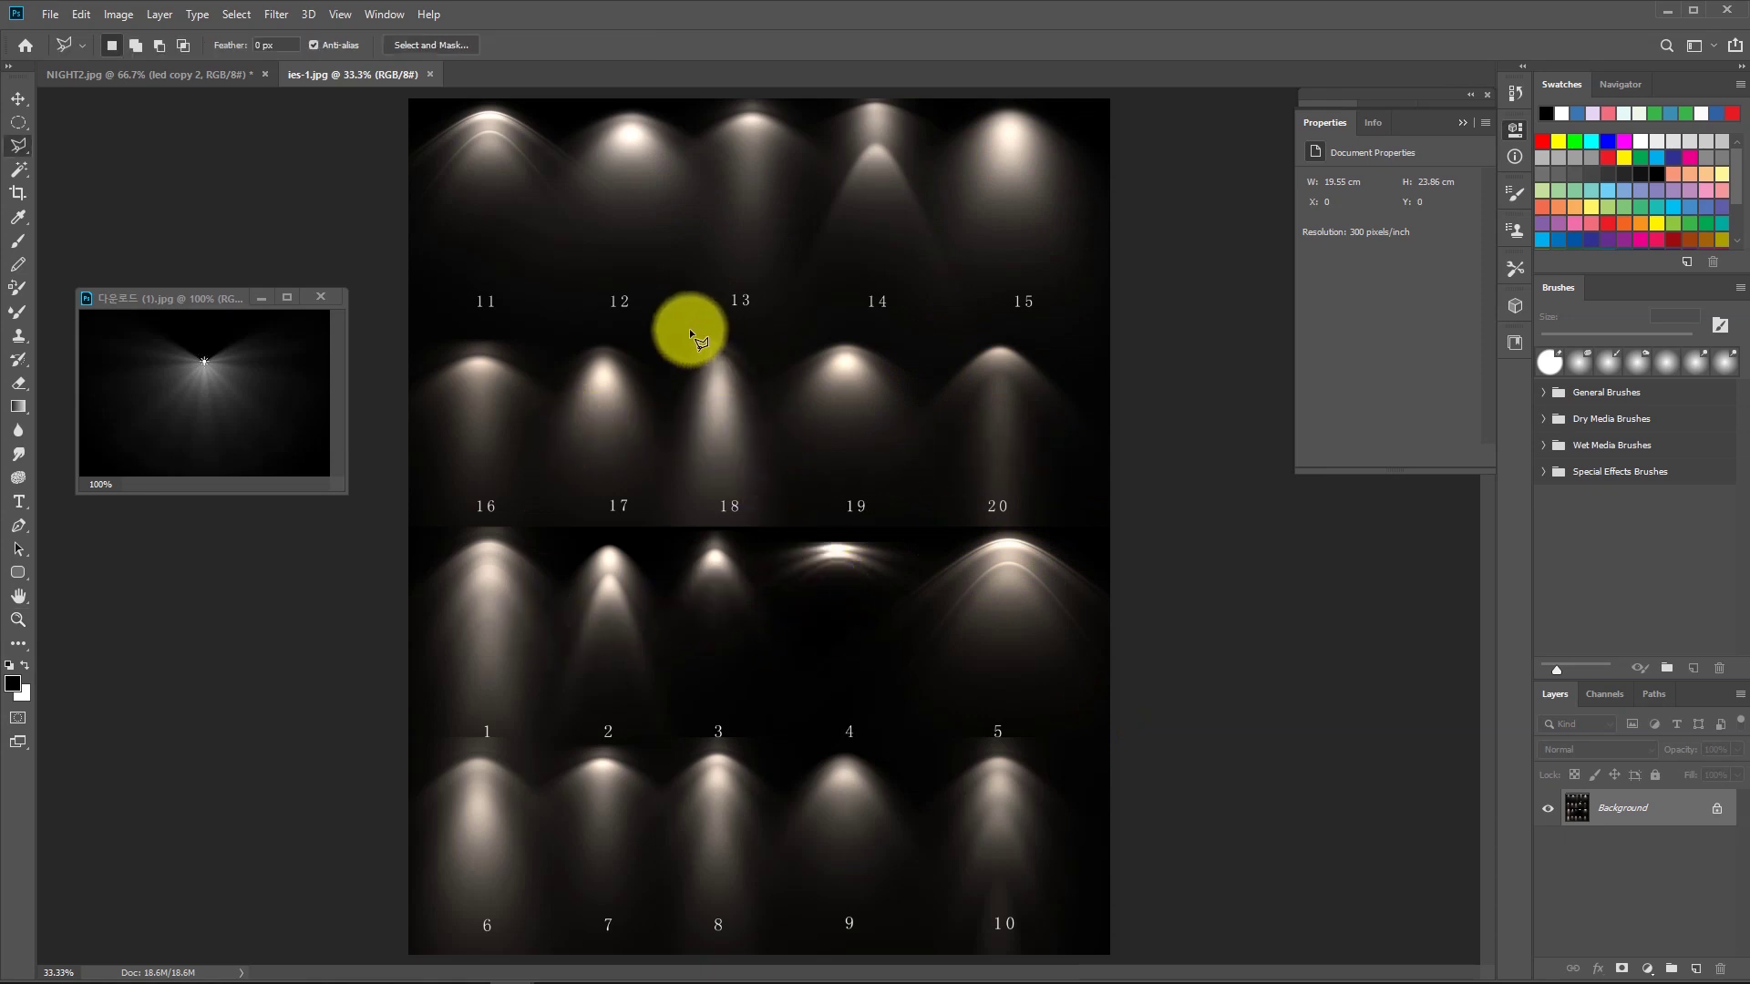
pyautogui.click(429, 74)
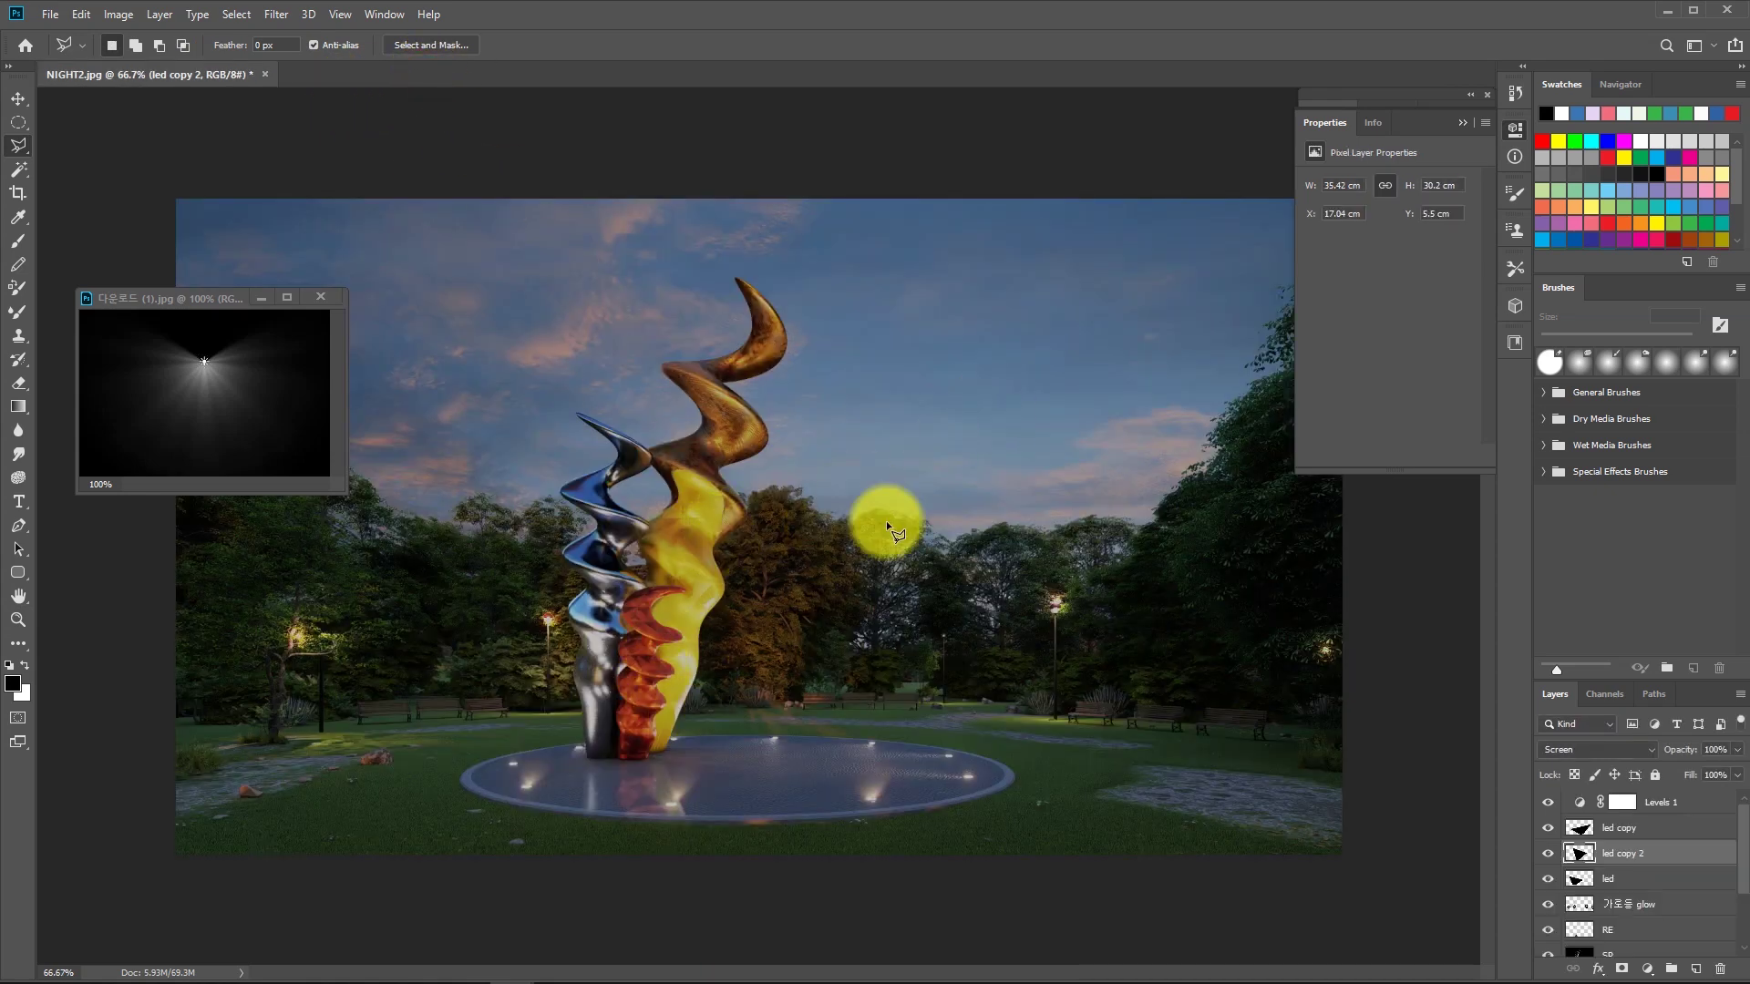
# Close the 다운로드 (1).jpg source image.
pyautogui.press('z')
pyautogui.keyDown('alt'); pyautogui.click(770, 675); pyautogui.keyUp('alt')
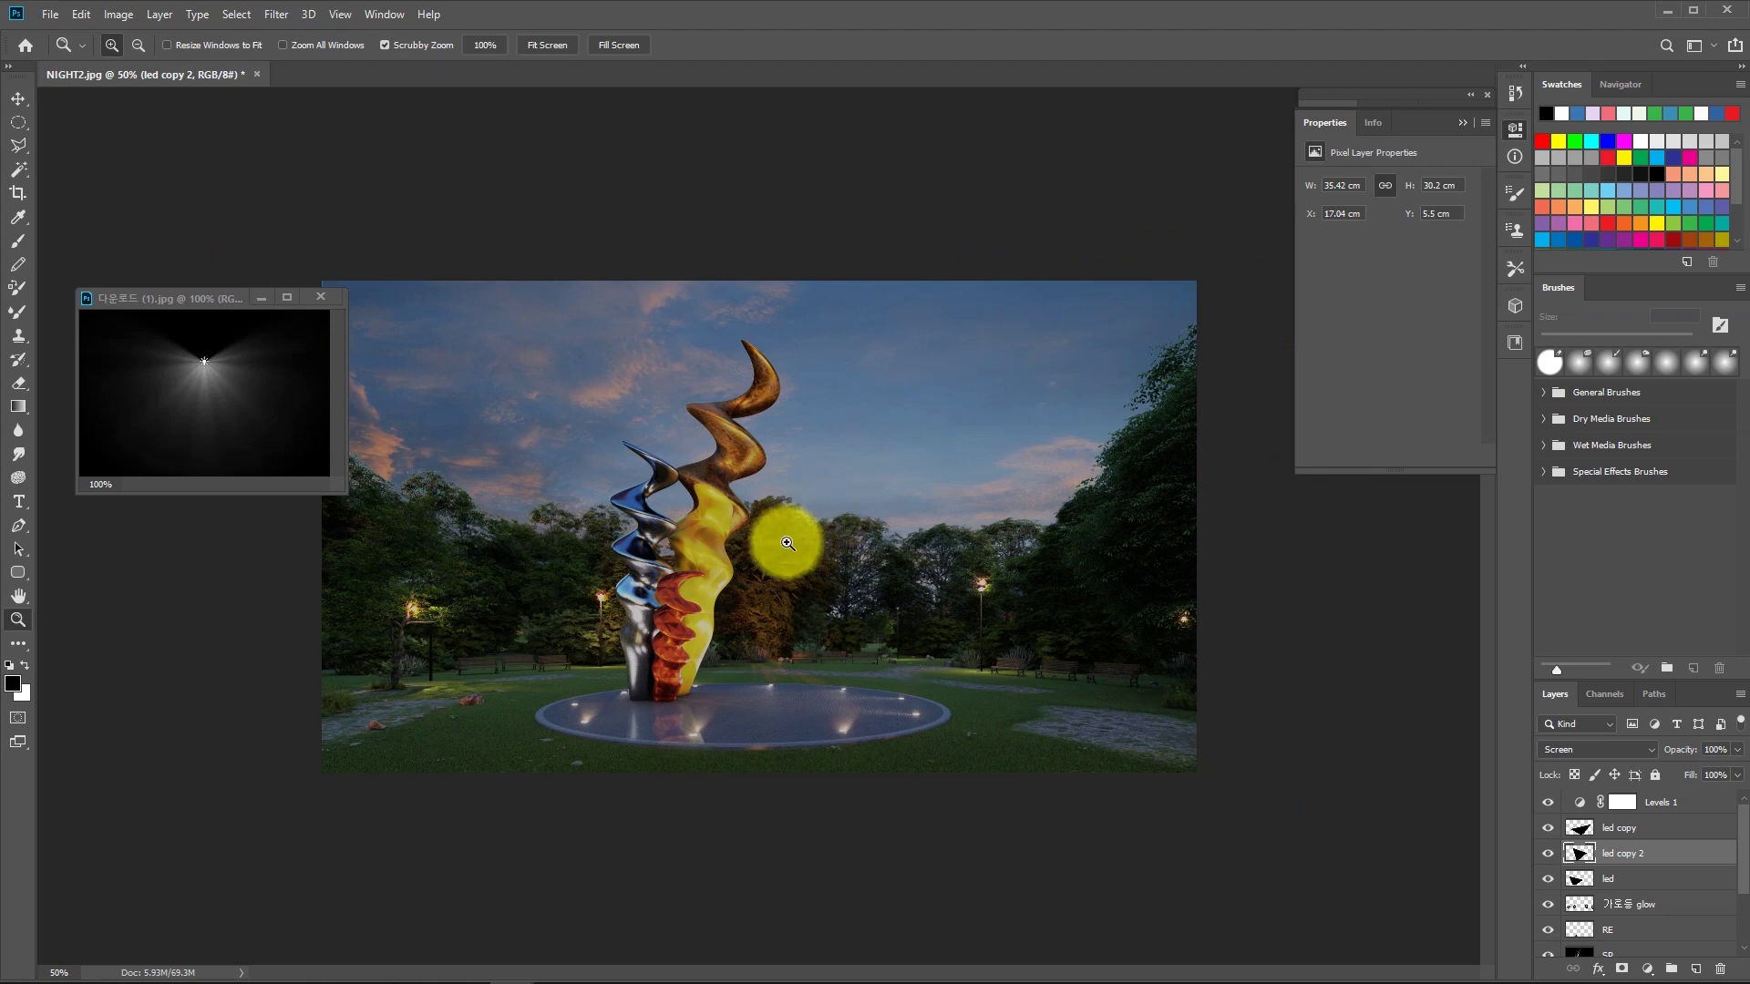
pyautogui.click(320, 297)
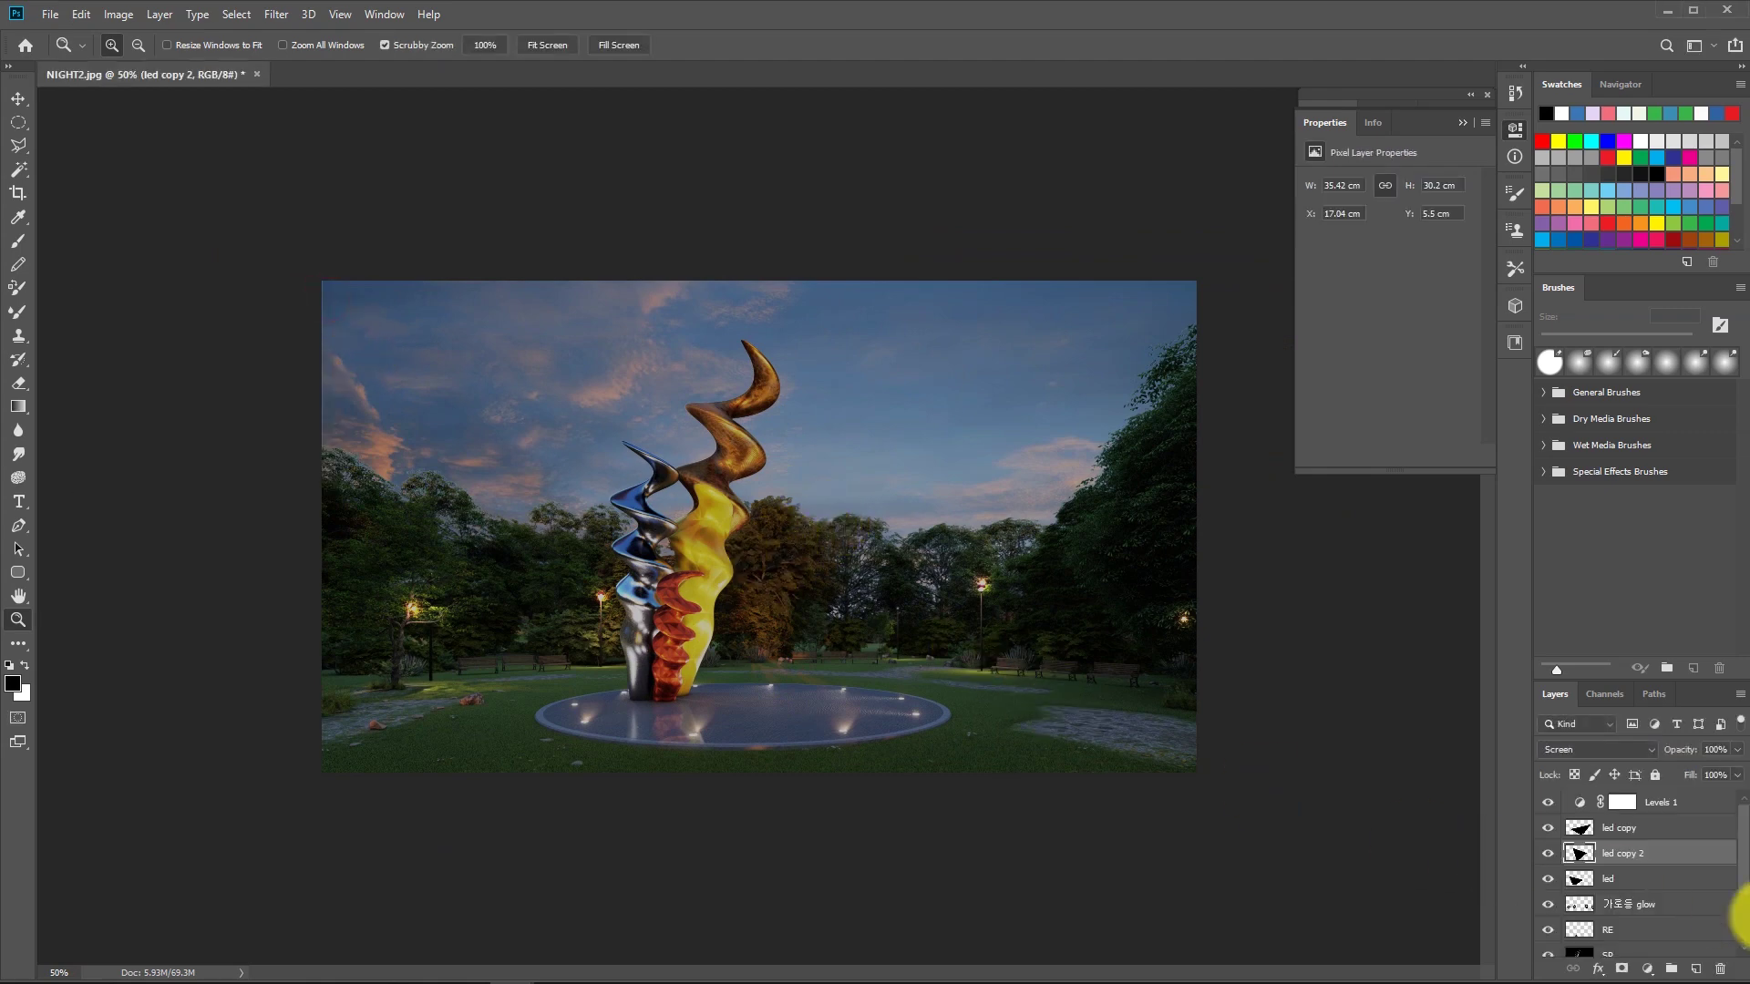
# Group the led copy, led copy 2, led and 가로등 glow layers, and compare the image with and without them.
pyautogui.scroll(-1, 1614, 875)
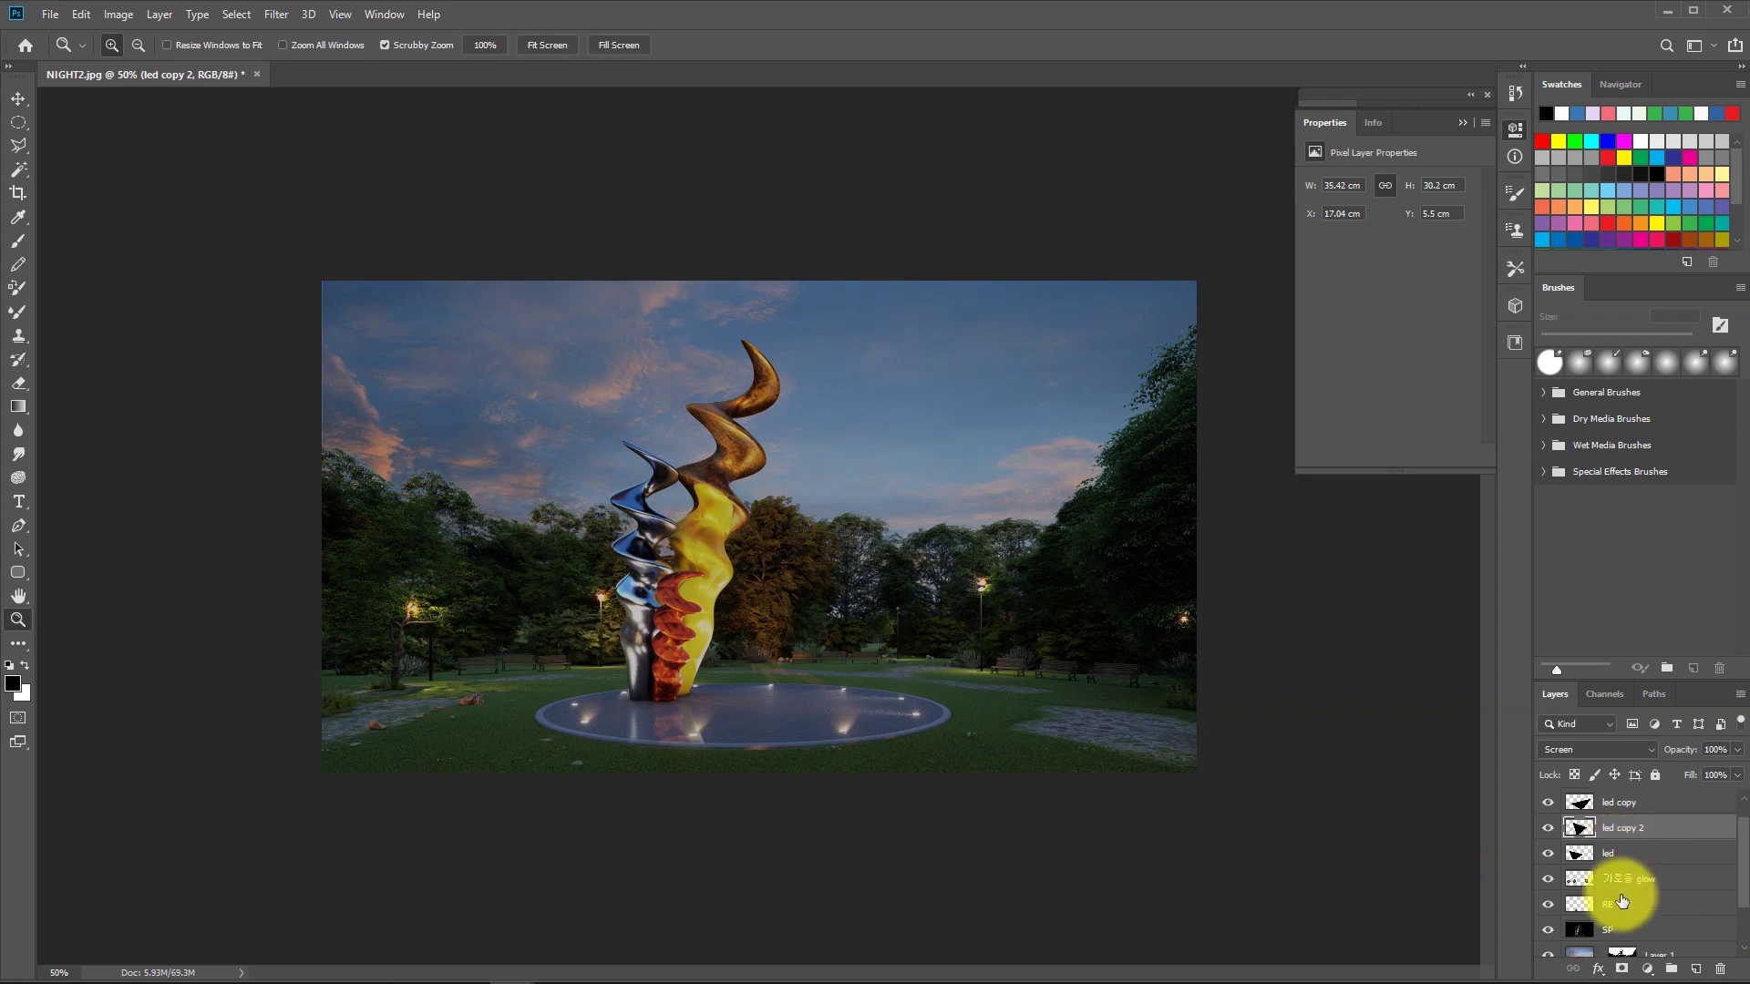
pyautogui.click(1544, 905)
pyautogui.click(1544, 905)
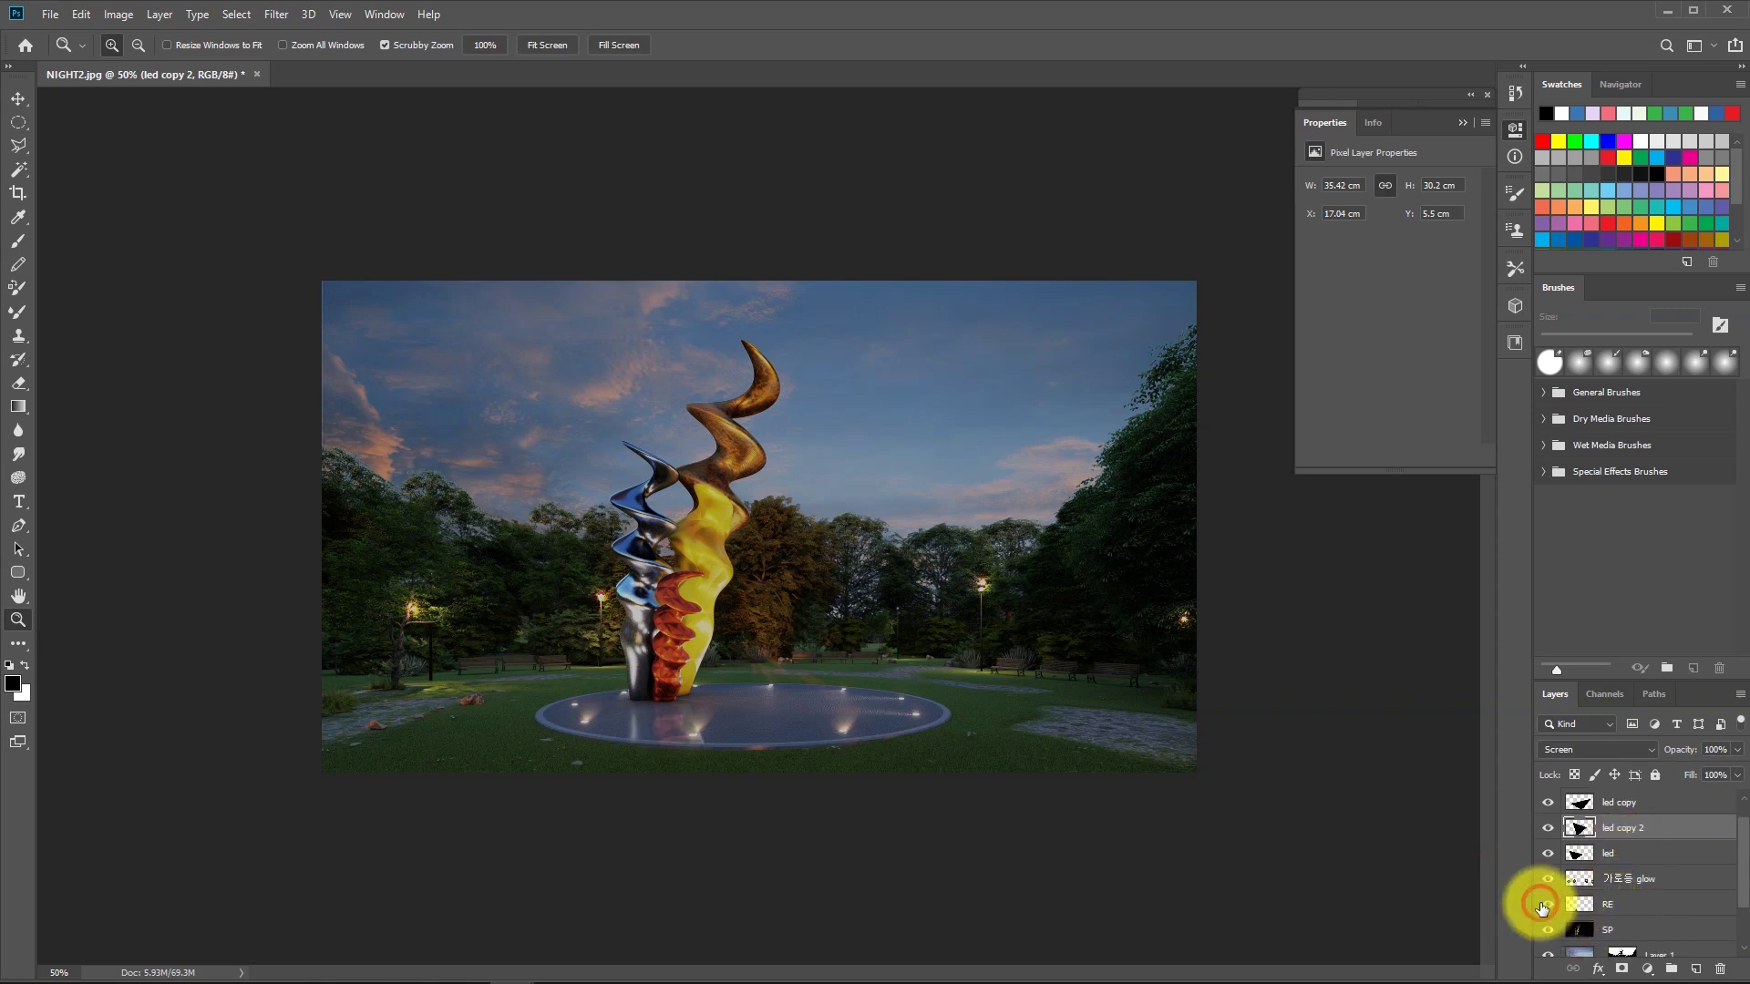
pyautogui.click(1631, 881)
pyautogui.keyDown('shift'); pyautogui.click(1625, 804); pyautogui.keyUp('shift')
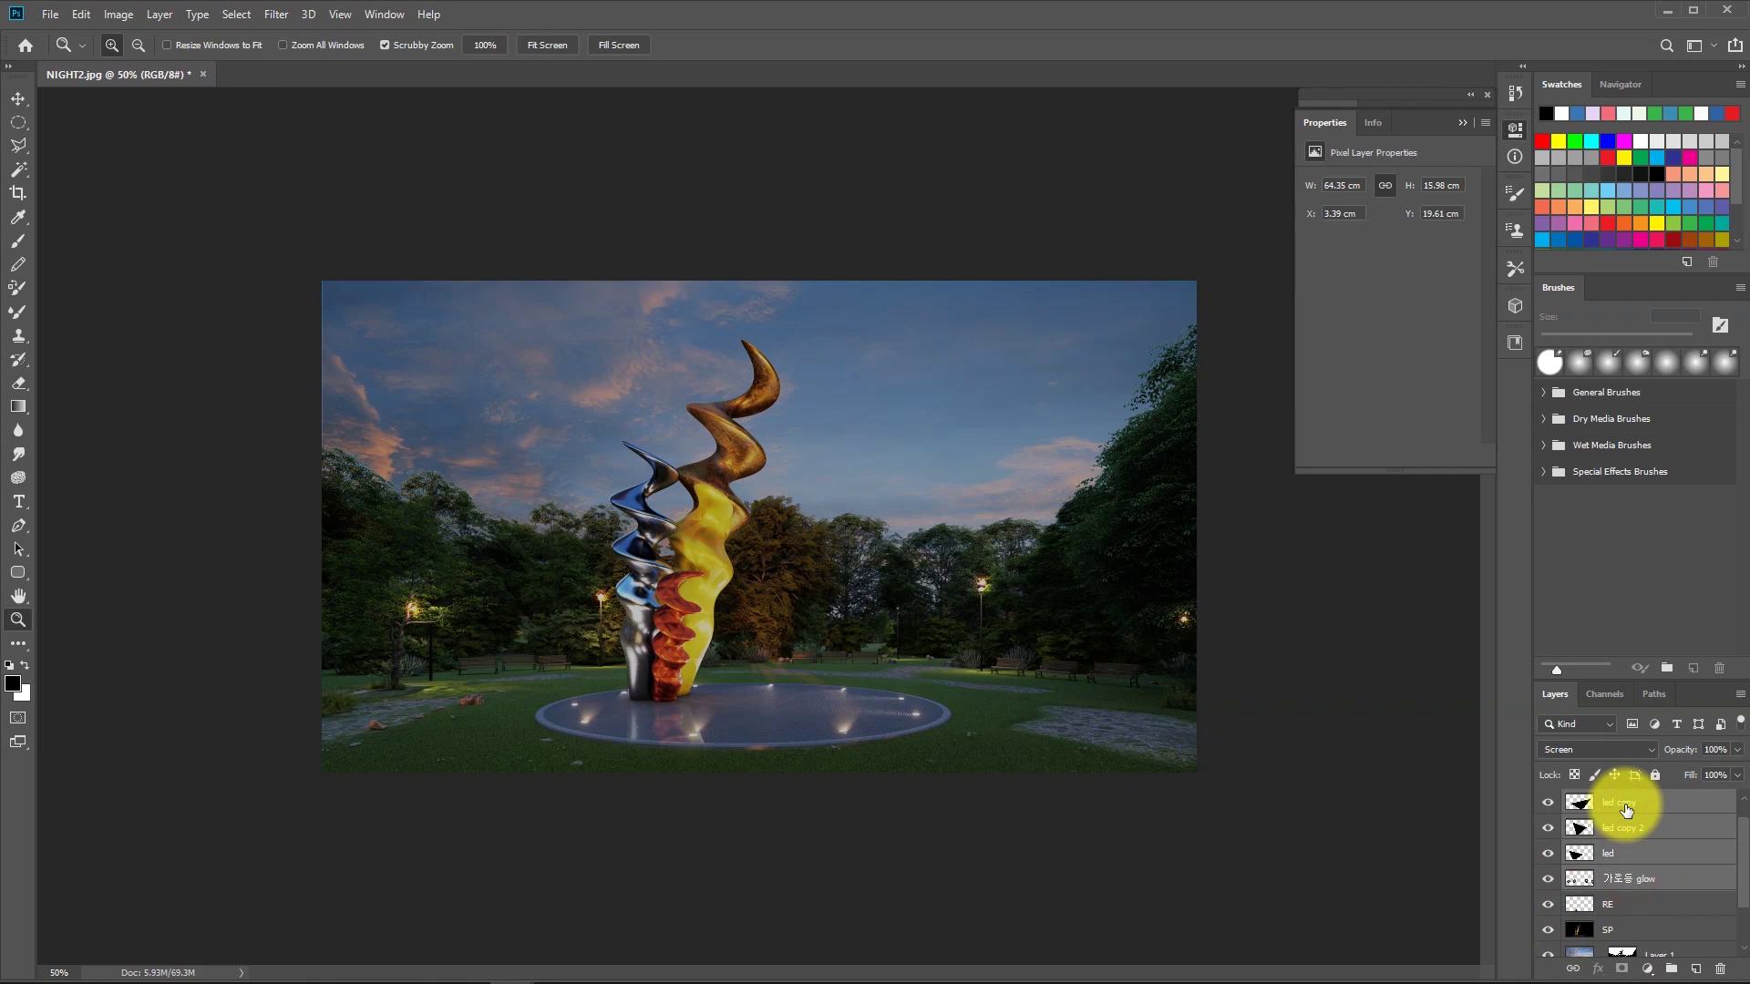
pyautogui.hotkey('ctrl', 'g')
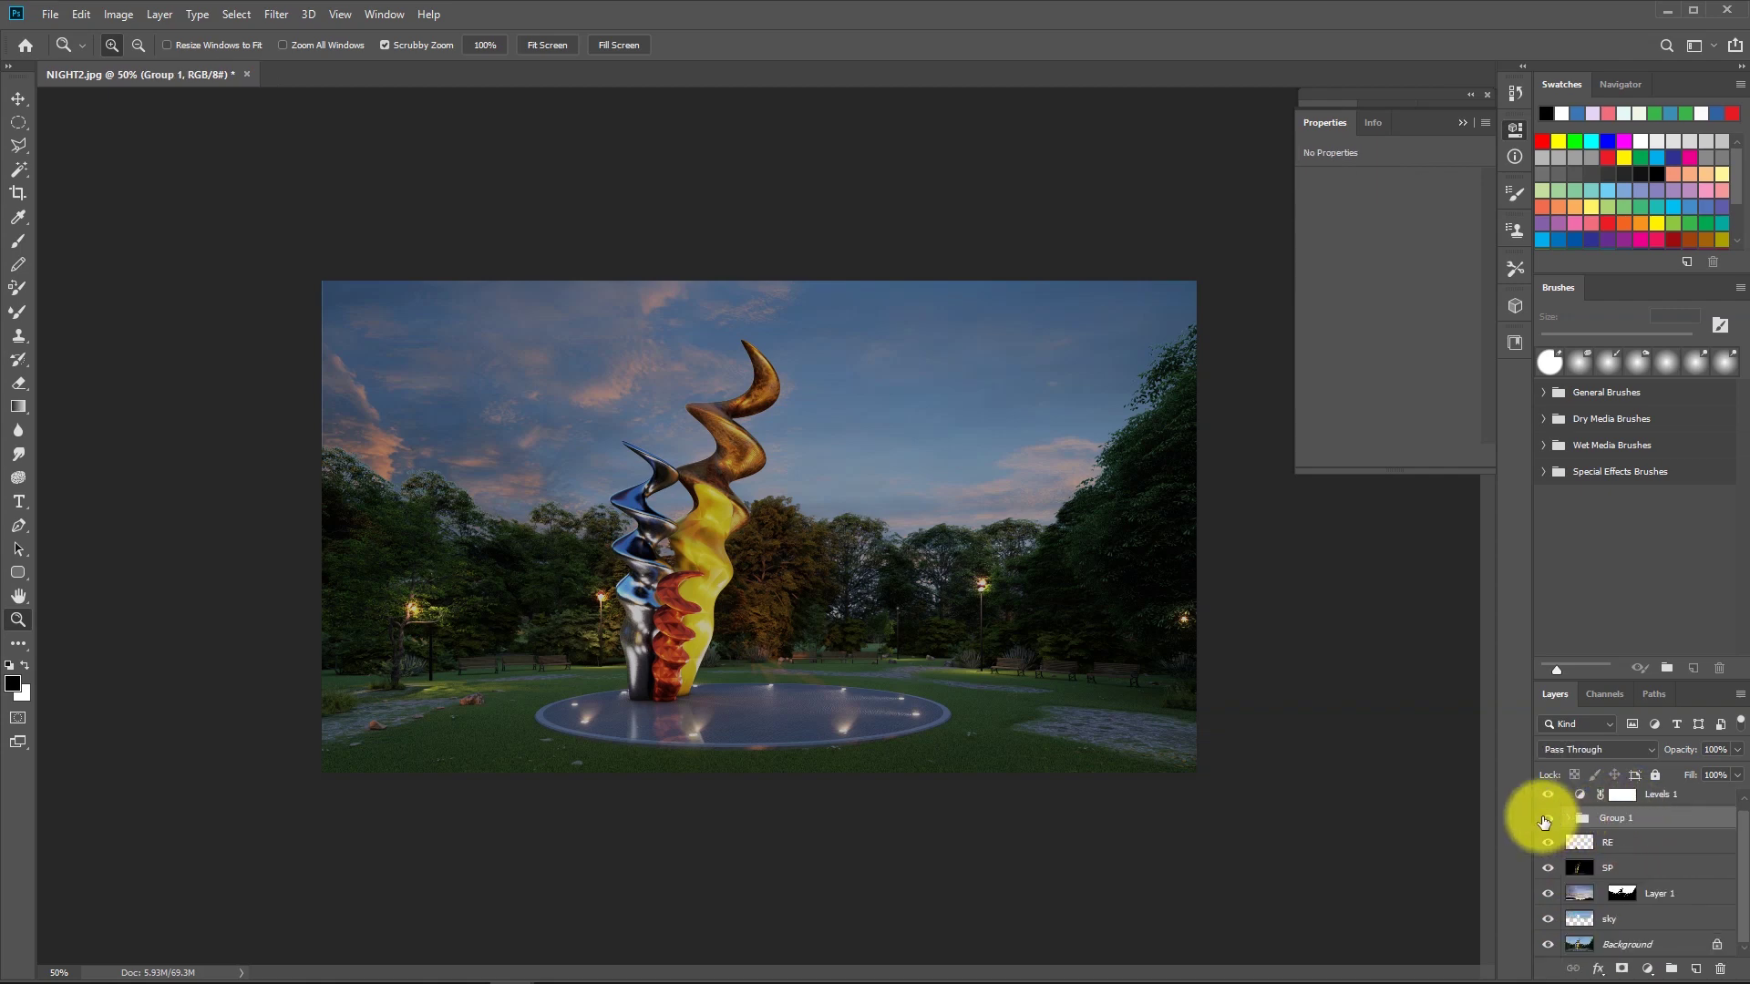
pyautogui.click(1544, 823)
pyautogui.click(1544, 823)
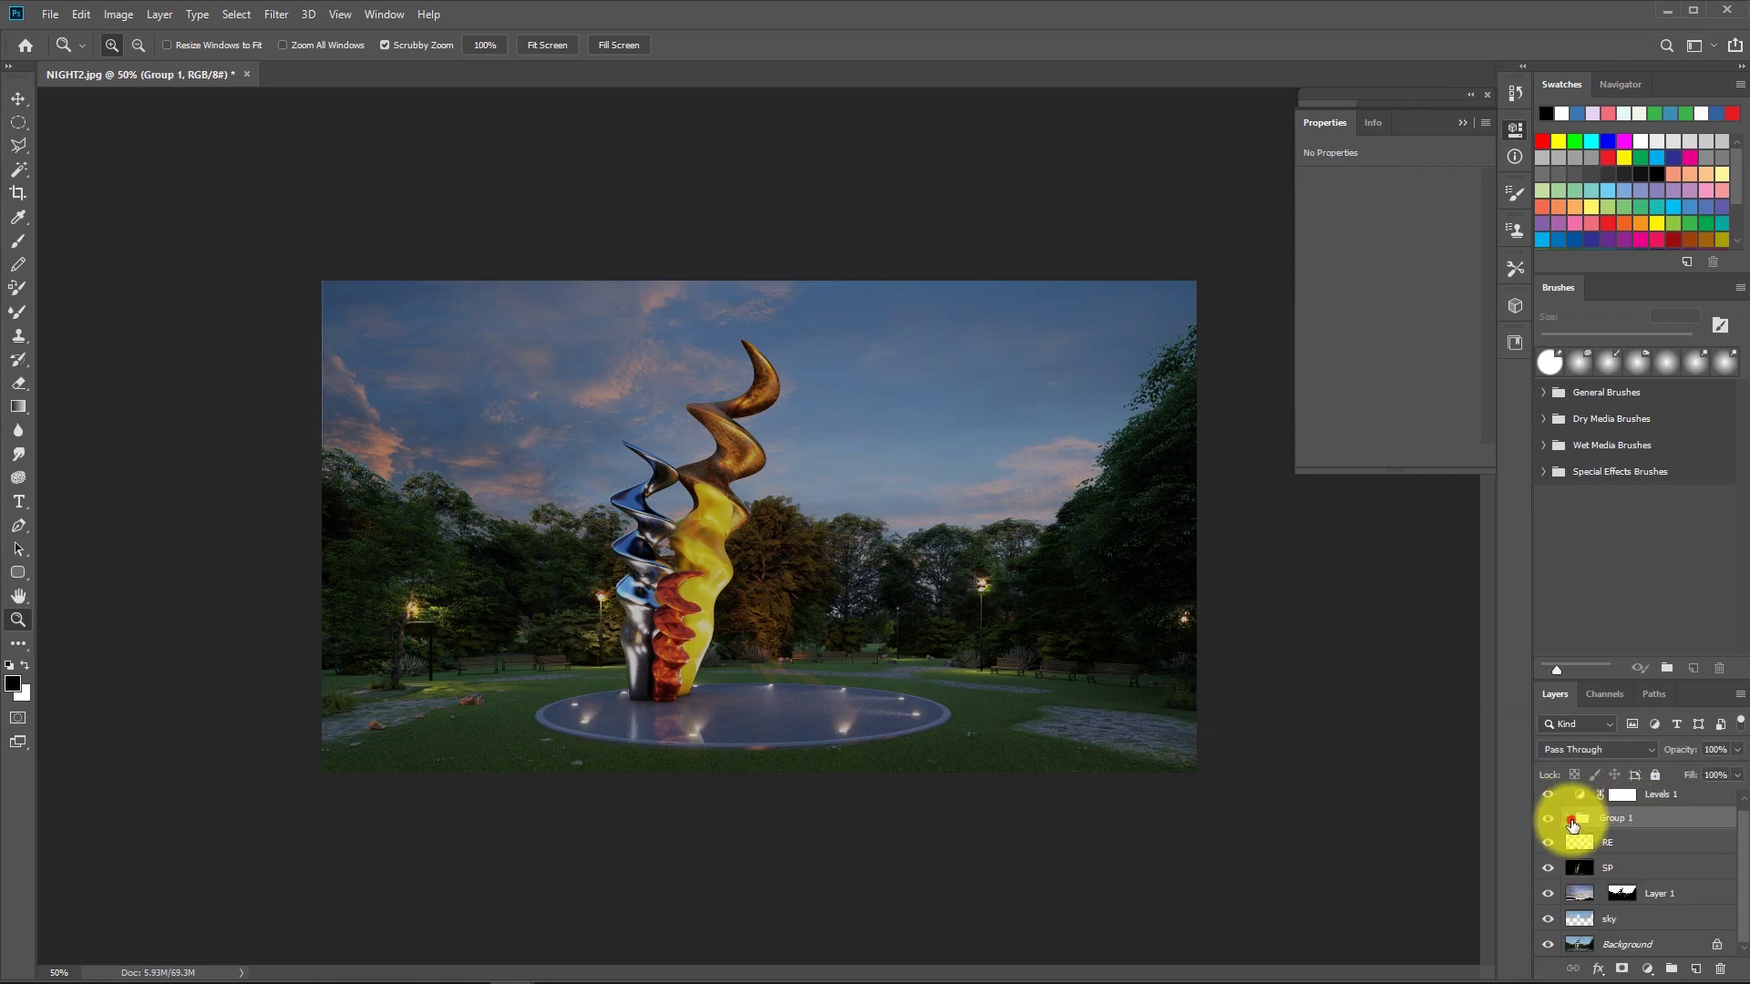
# Add a new layer above led copy inside the light layer group and fill the whole canvas with black.
pyautogui.click(1568, 819)
pyautogui.click(1629, 843)
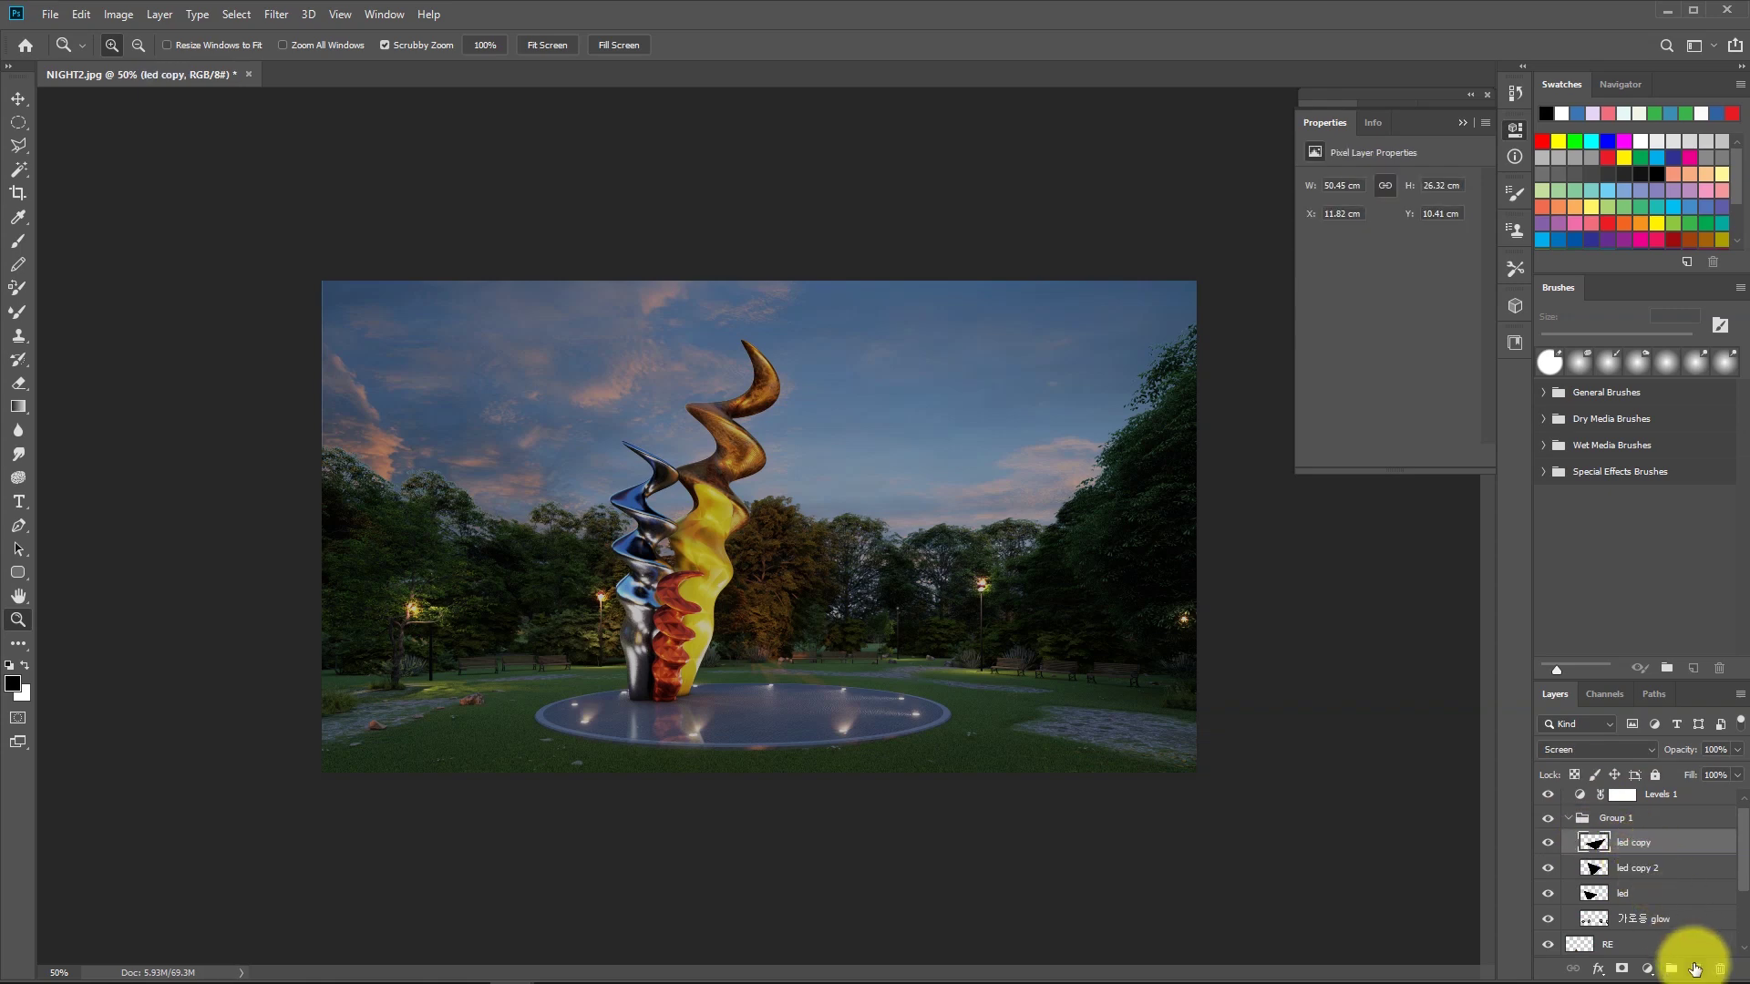
pyautogui.click(1695, 969)
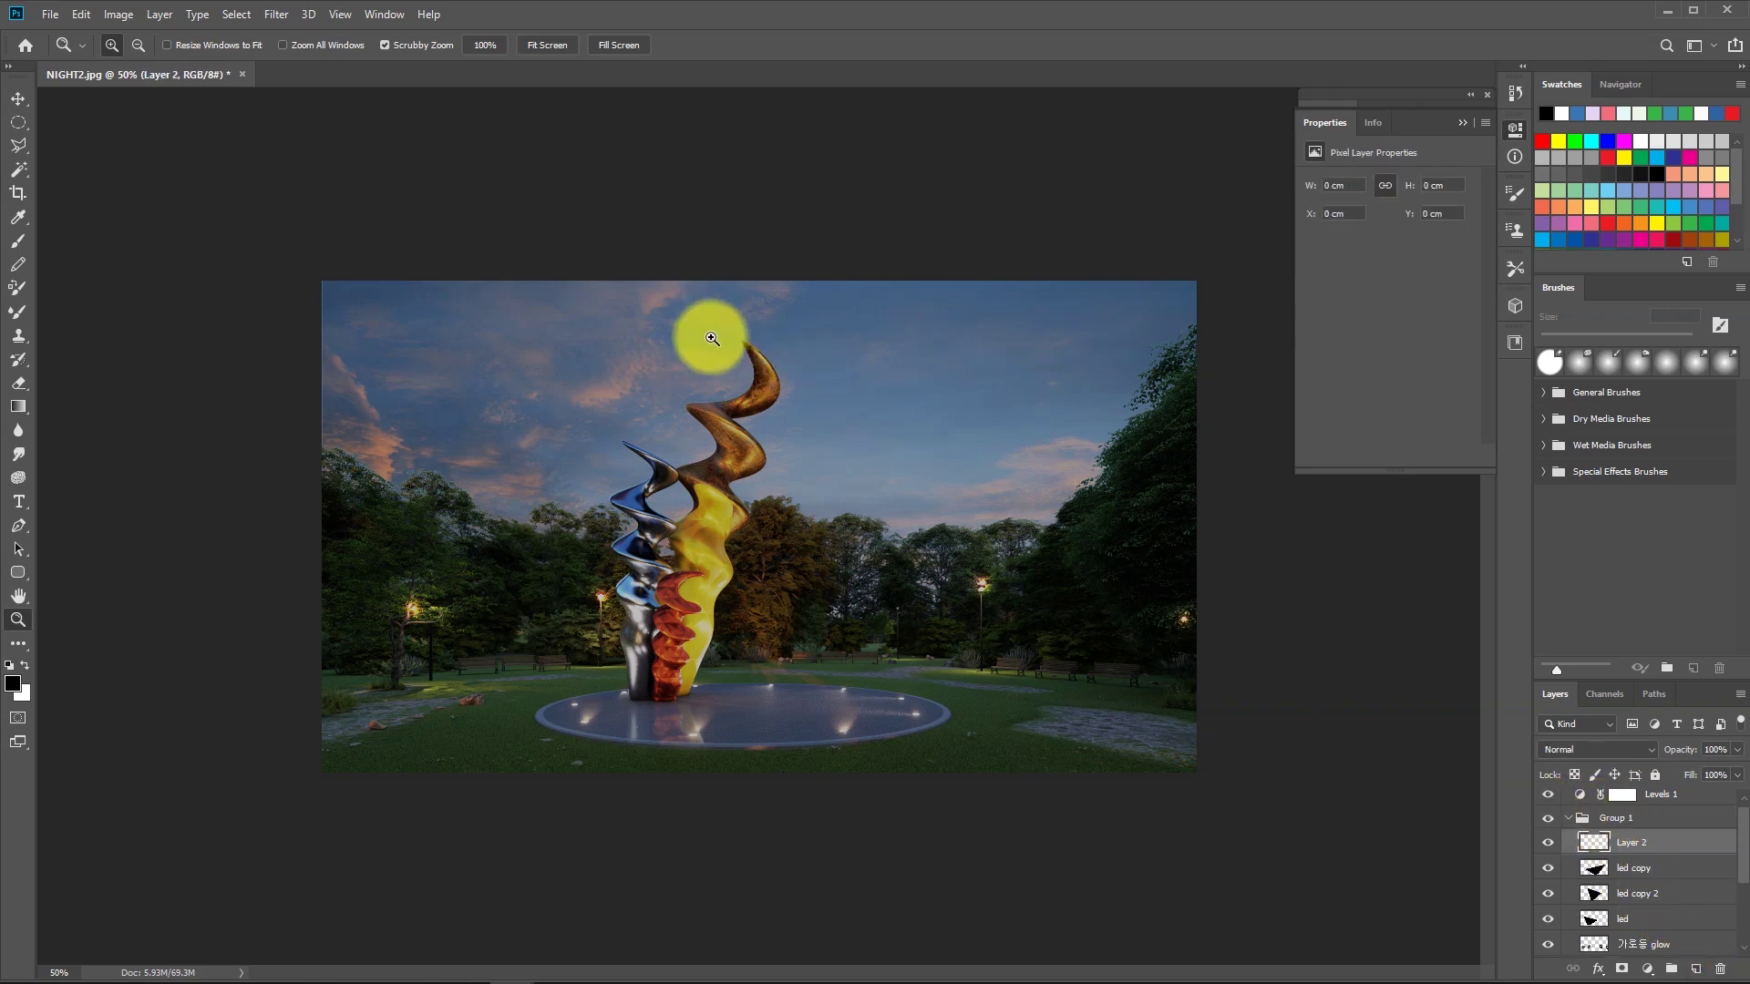
pyautogui.press('l')
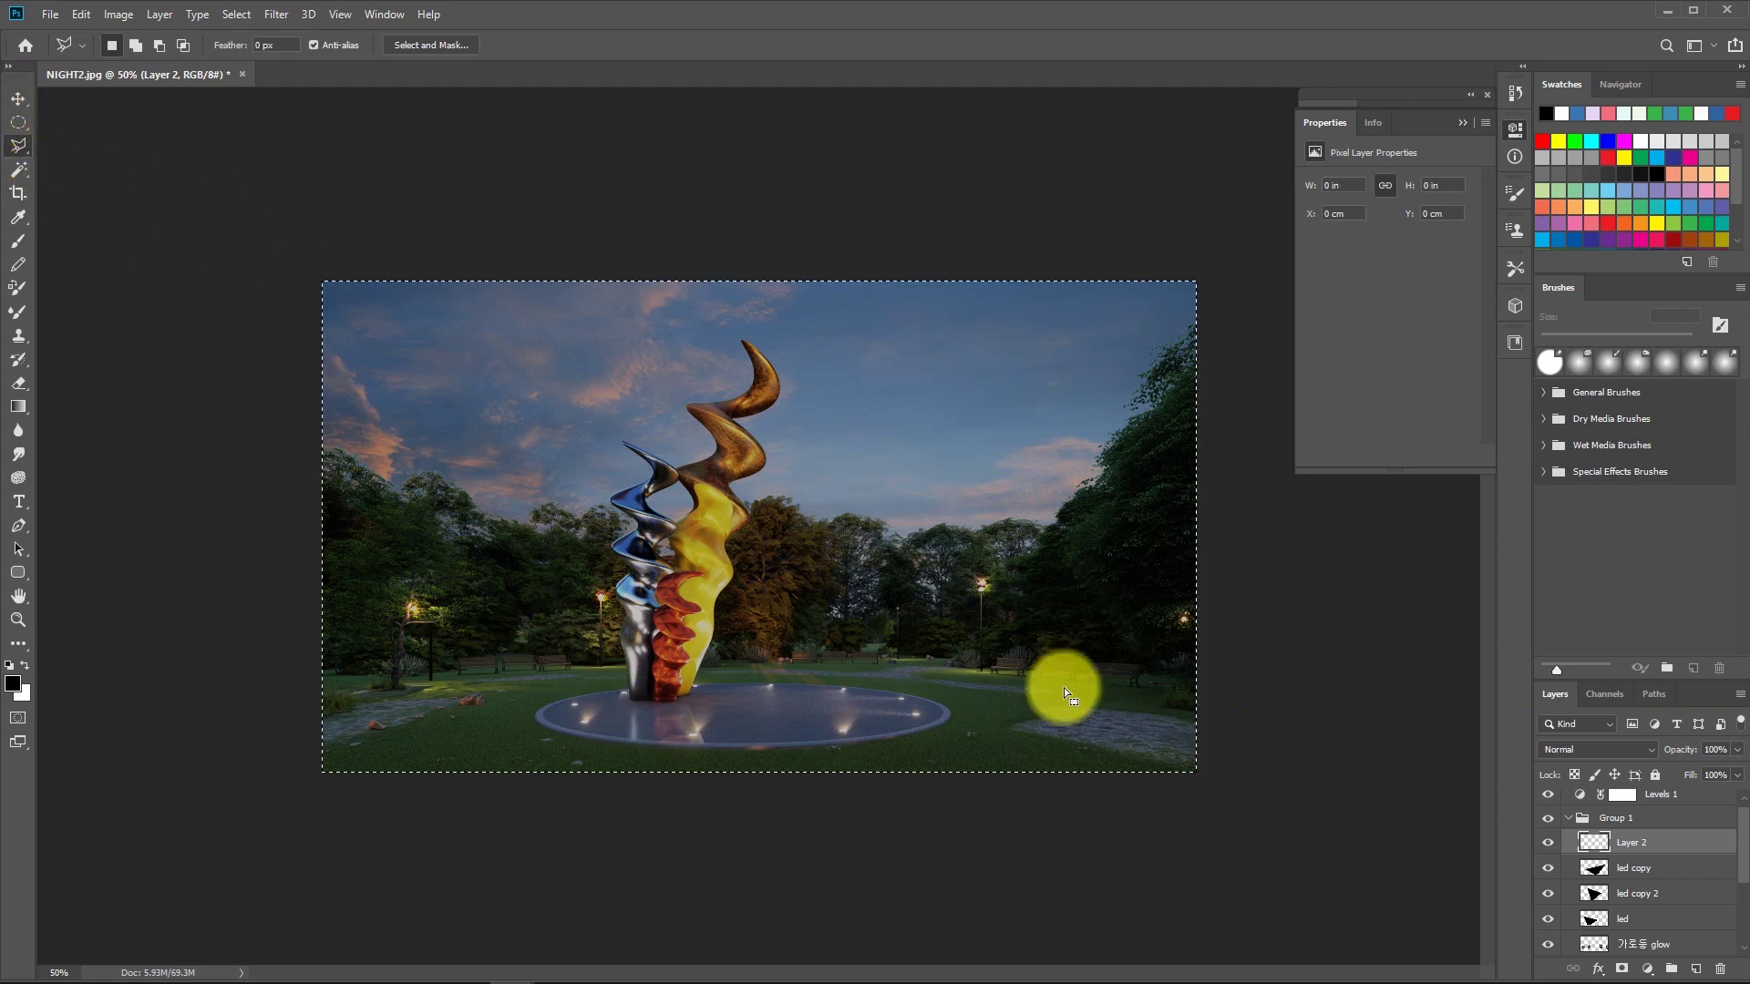
pyautogui.hotkey('ctrl', 'a')
pyautogui.hotkey('alt', 'BackSpace')
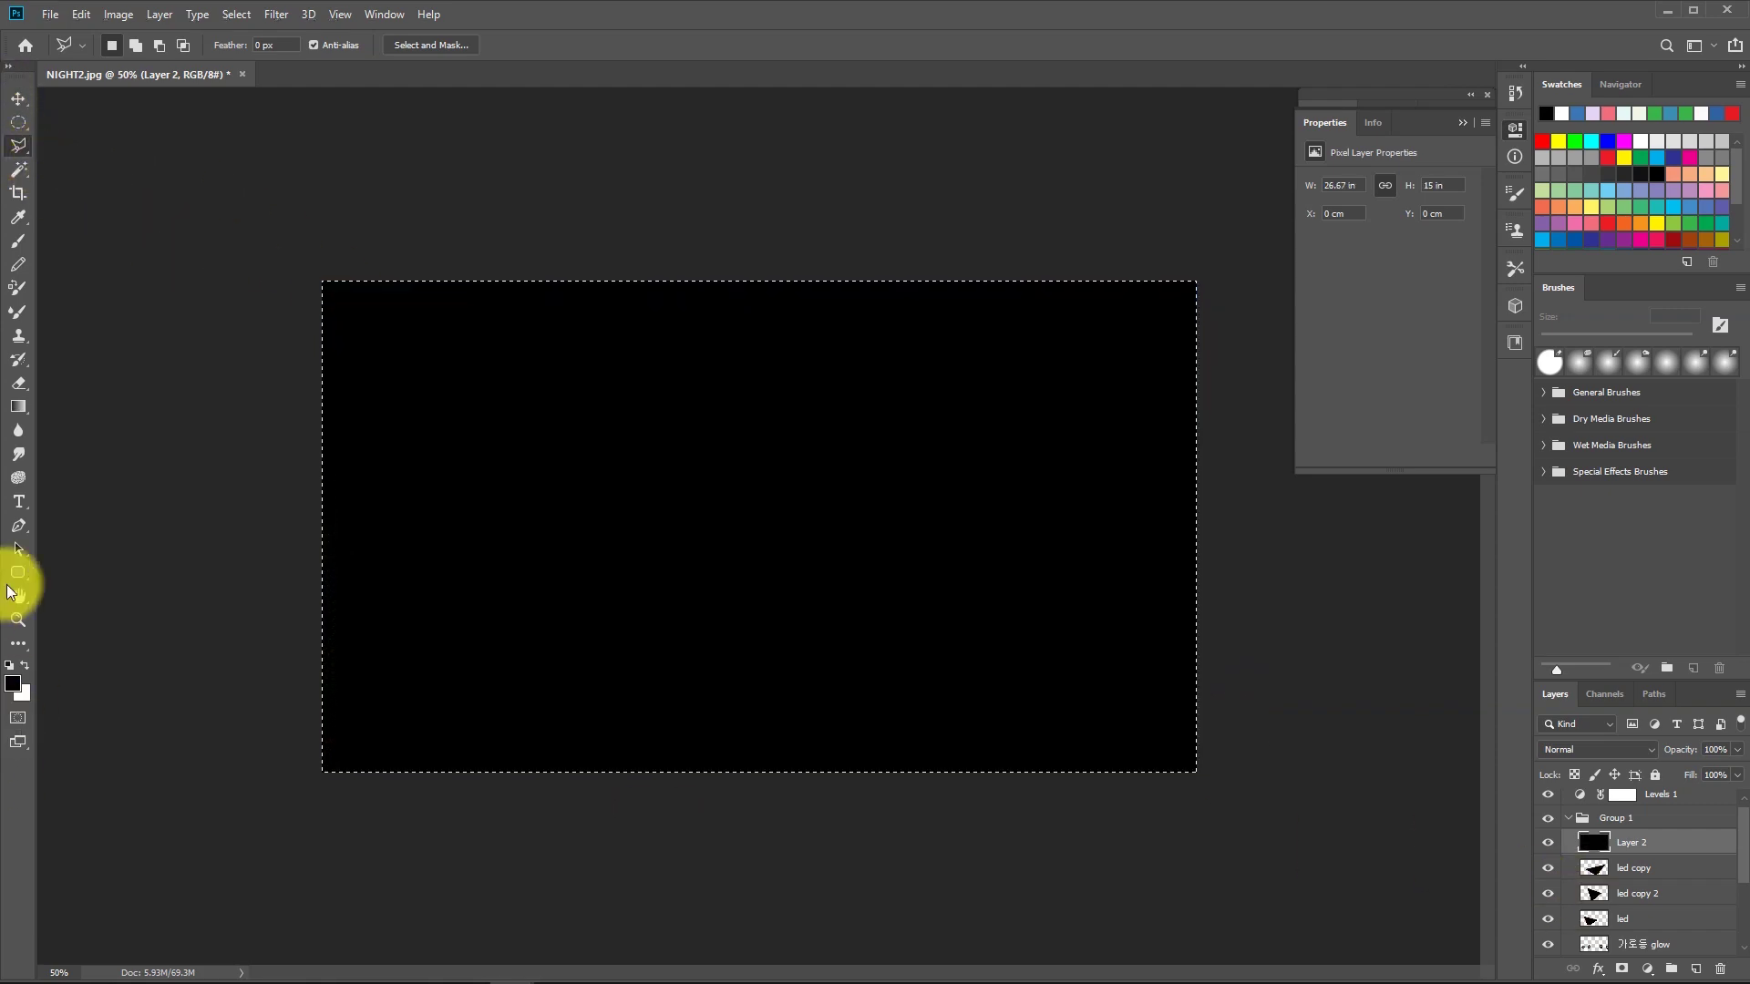
# Clear the selection and set the black layer's blending mode to Color Dodge.
pyautogui.press('m')
pyautogui.click(1598, 749)
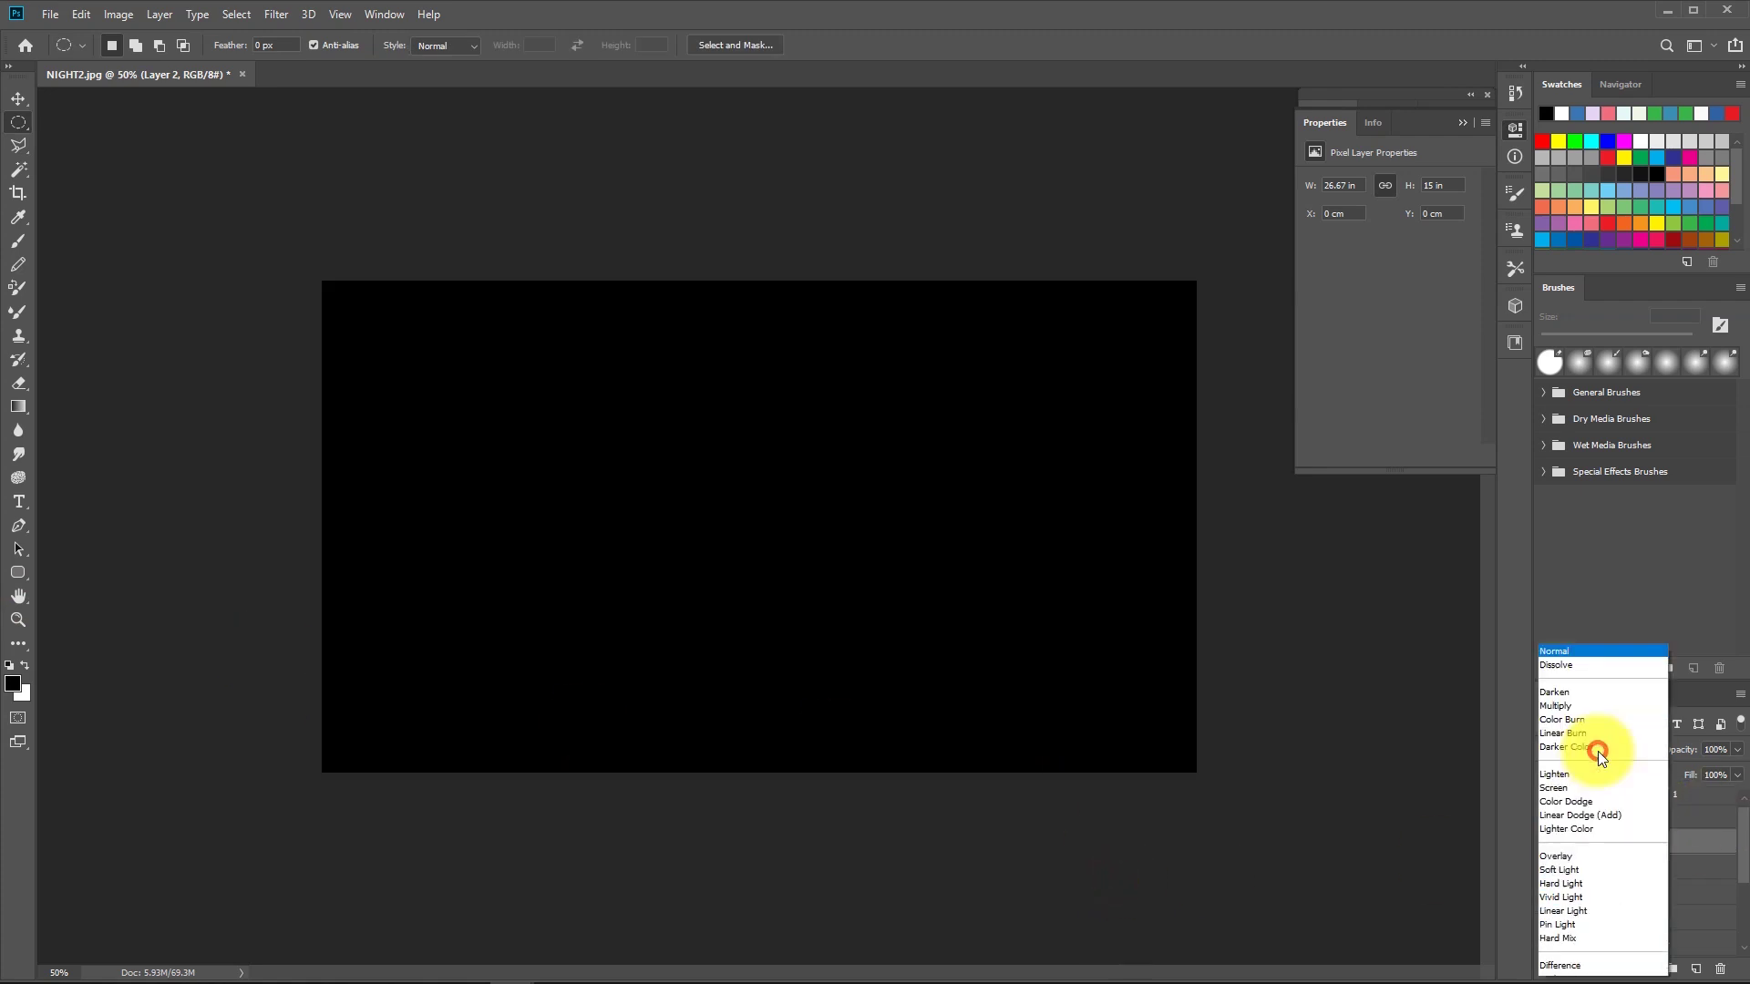
pyautogui.click(1556, 695)
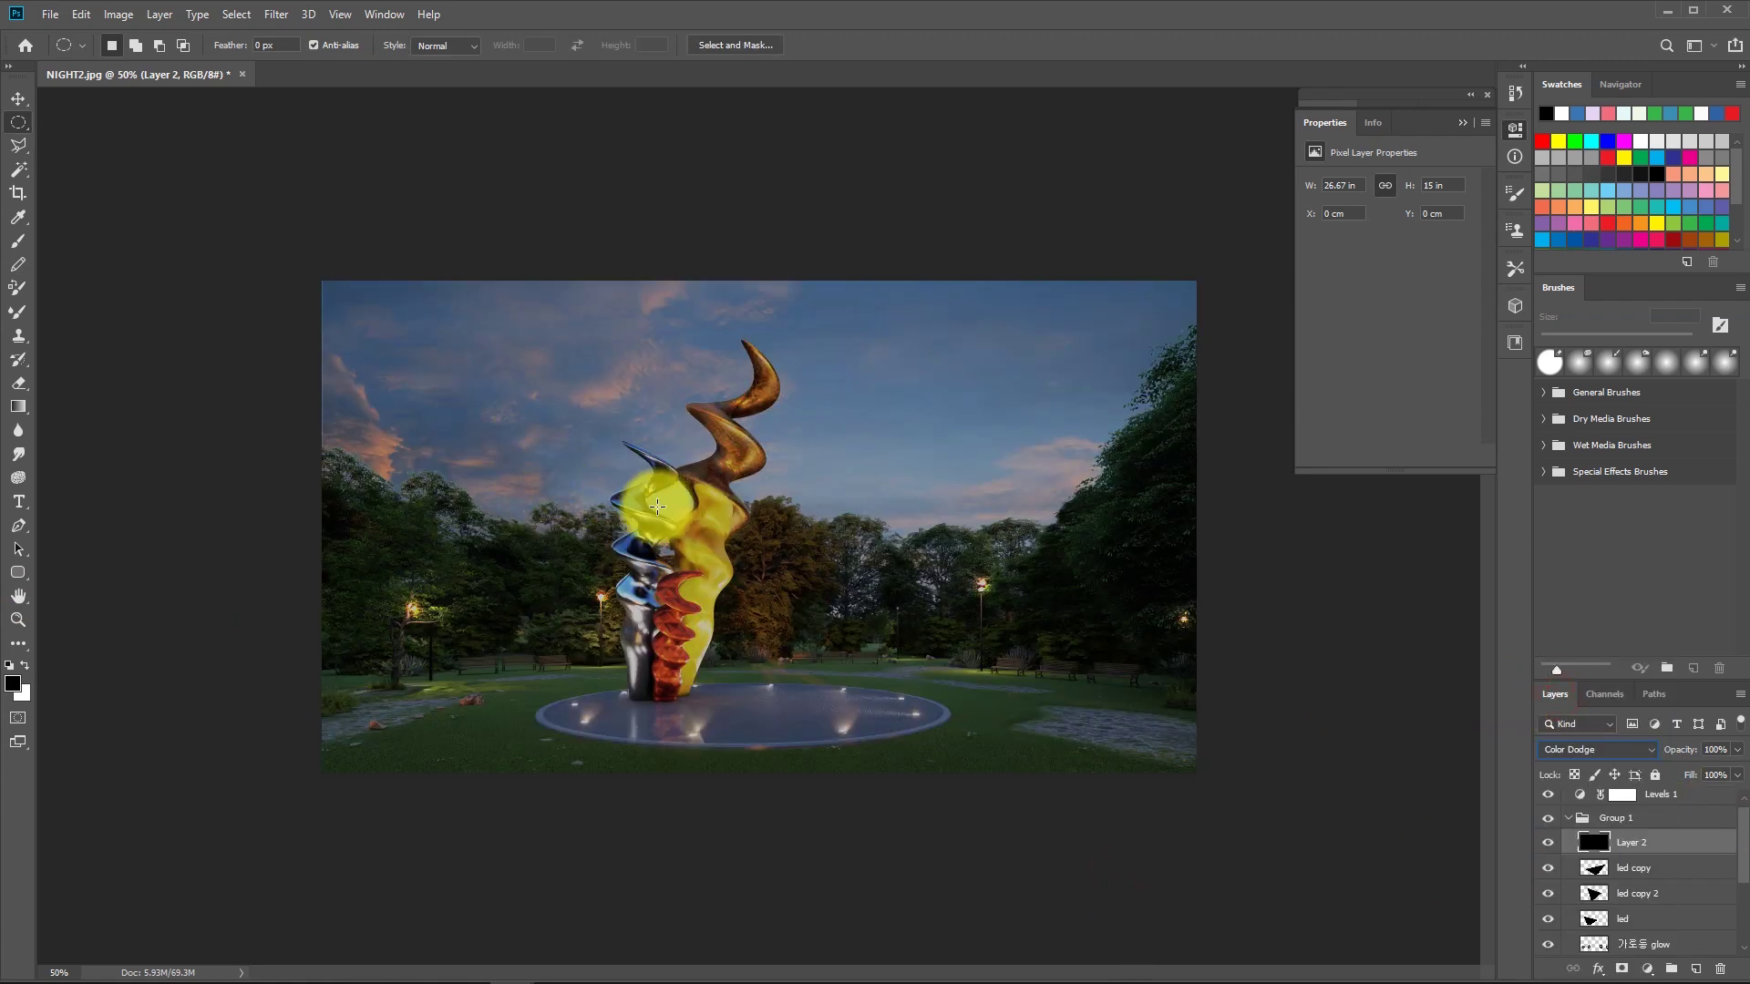
# Outline a thin beam-shaped selection from the sculpture's right base diagonally up past the upper edge of the sky.
pyautogui.press('l')
pyautogui.click(692, 690)
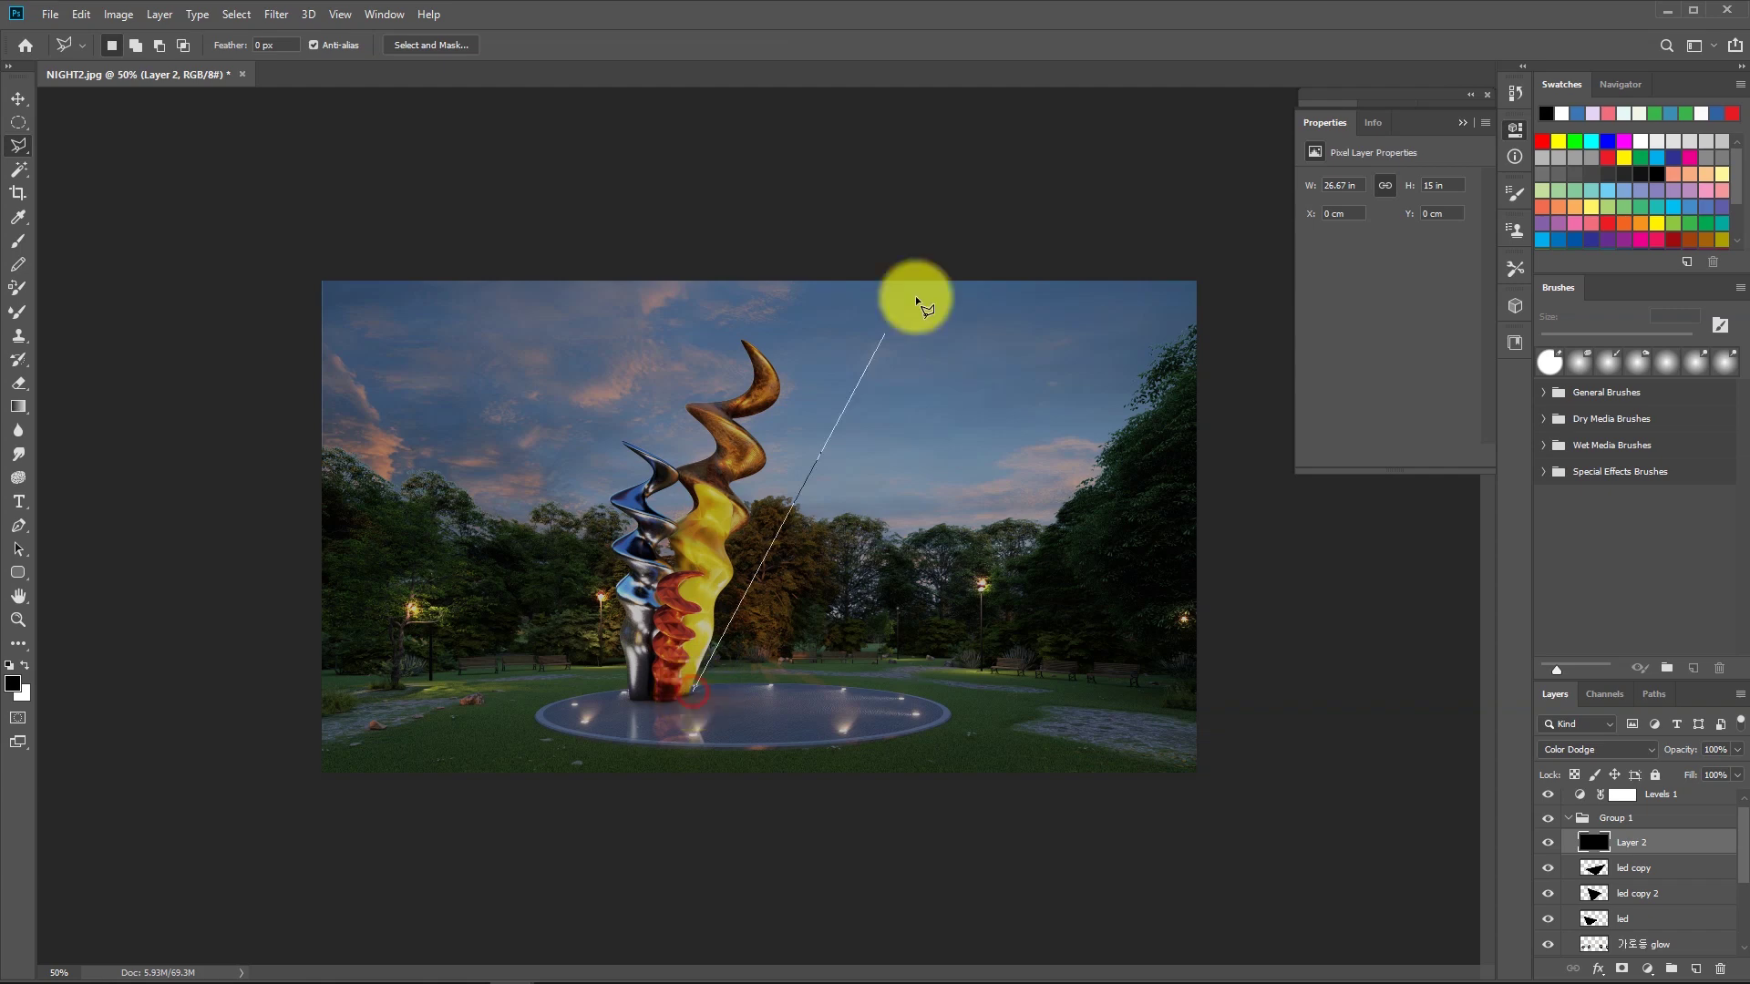
pyautogui.keyDown('shift'); pyautogui.click(923, 266); pyautogui.keyUp('shift')
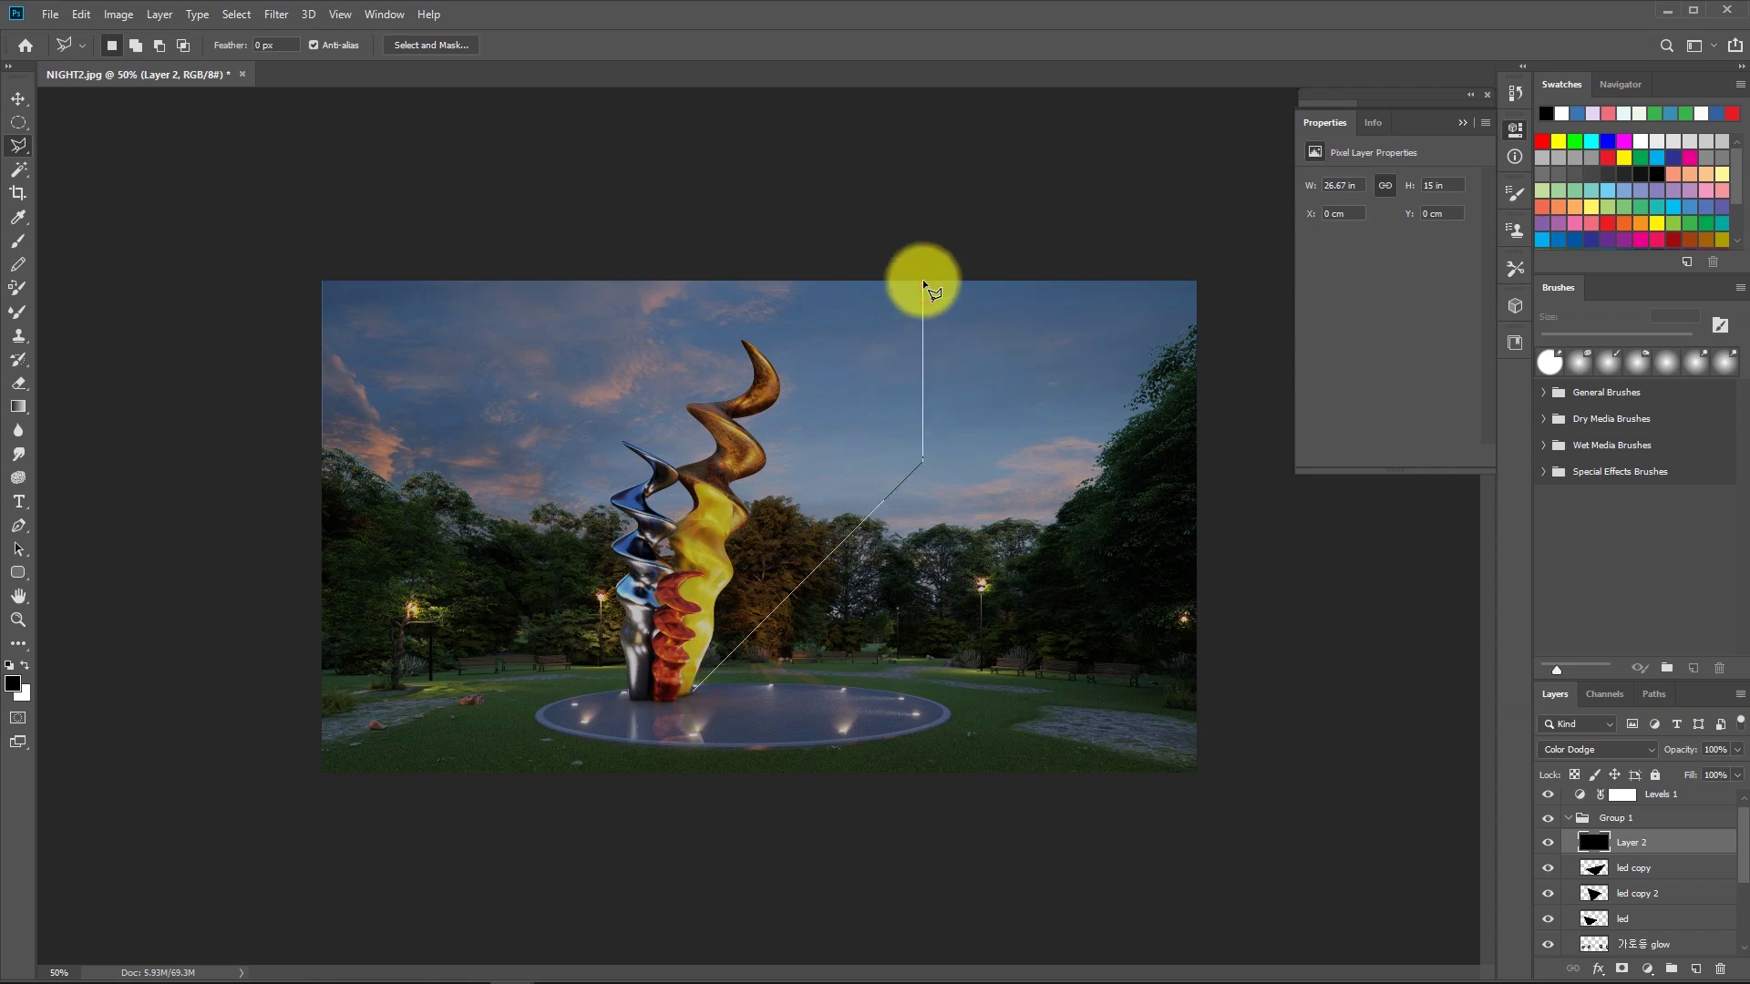
pyautogui.press('BackSpace')
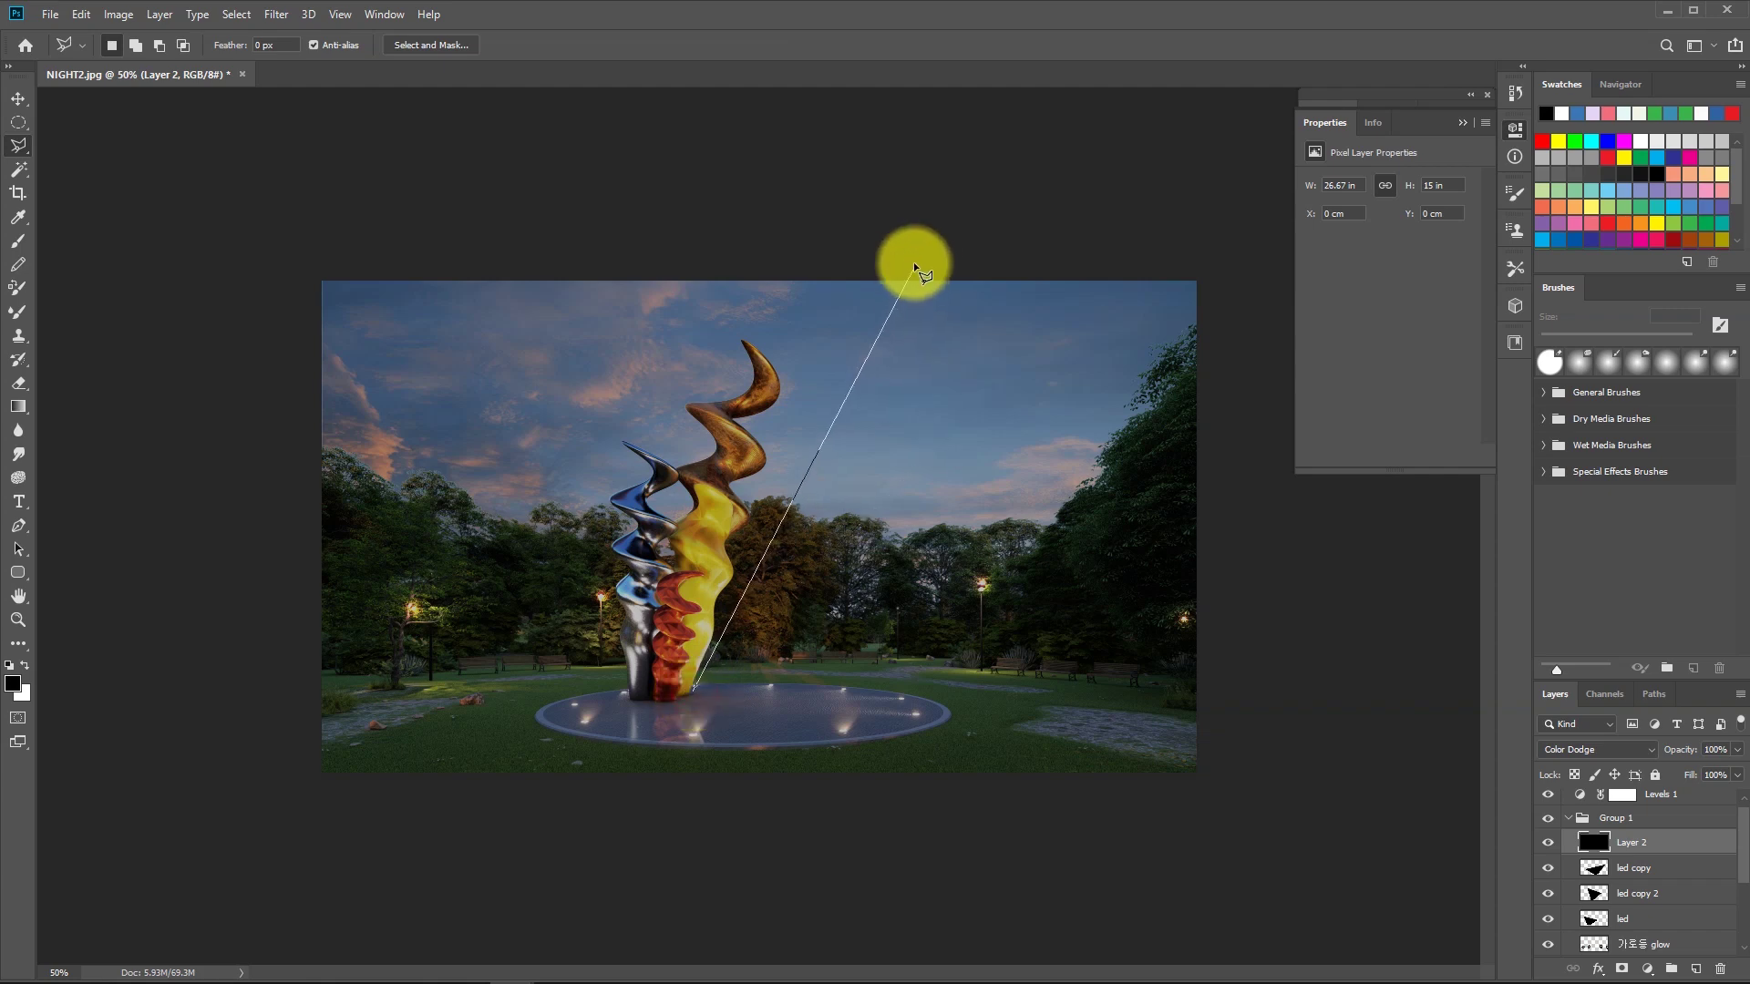
pyautogui.click(839, 260)
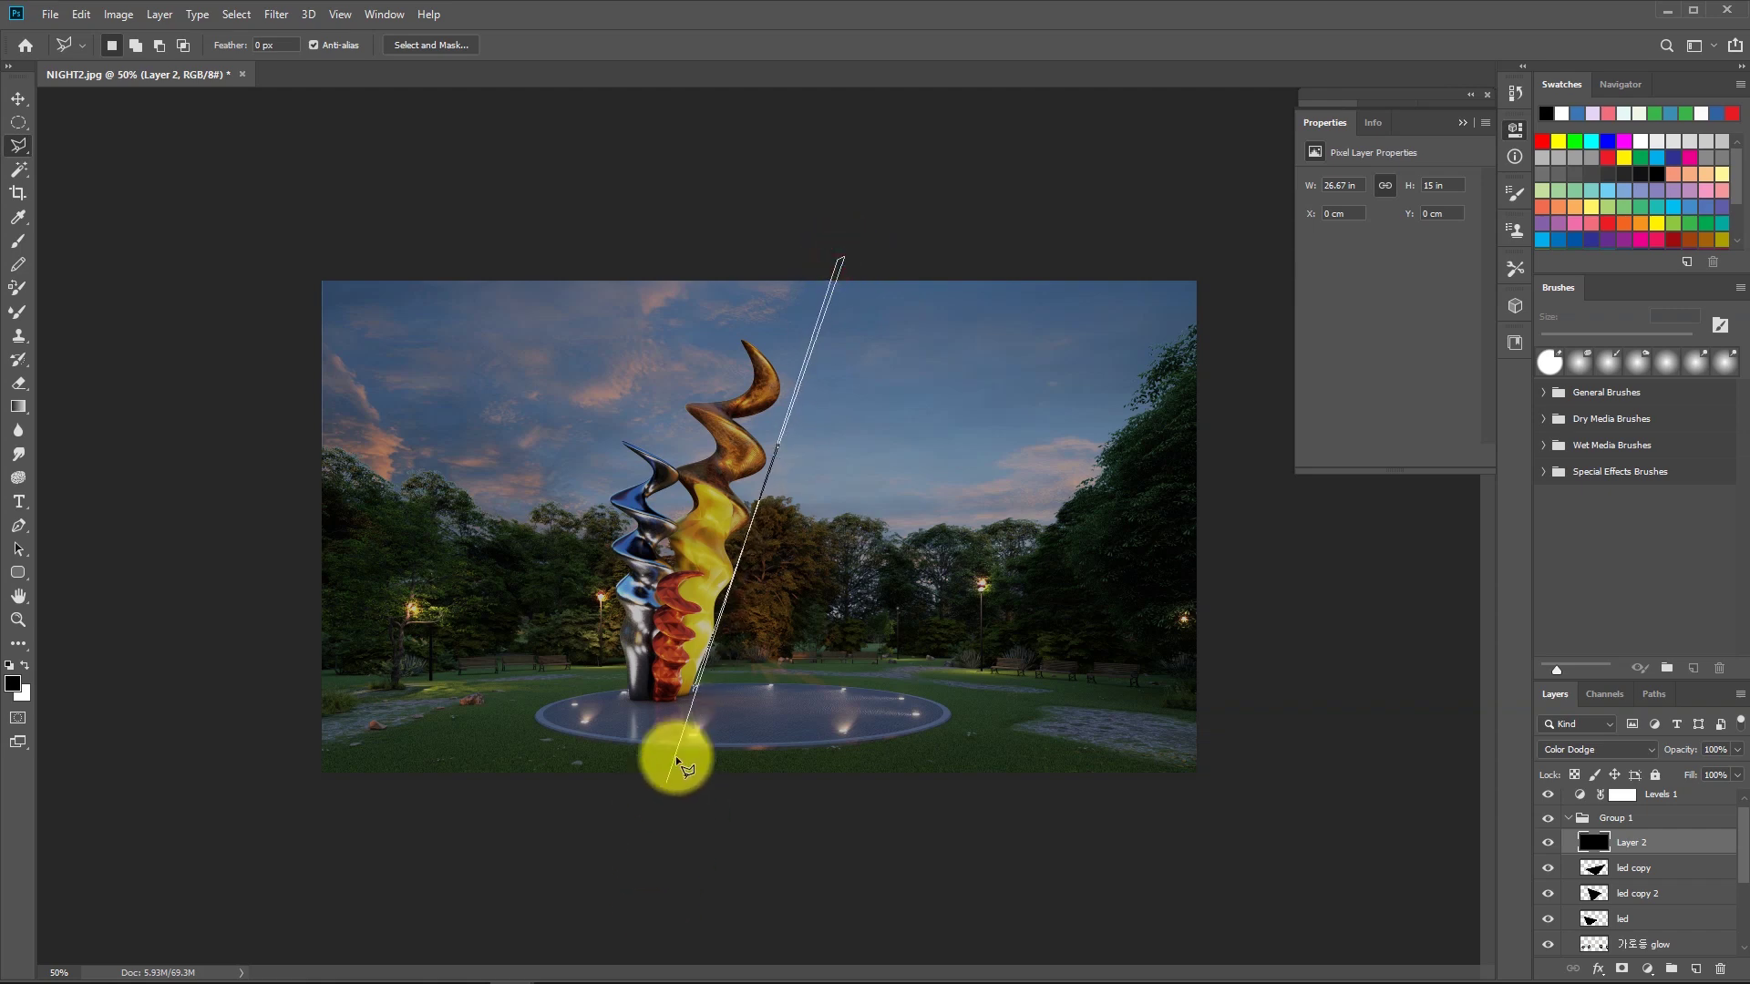
pyautogui.click(693, 693)
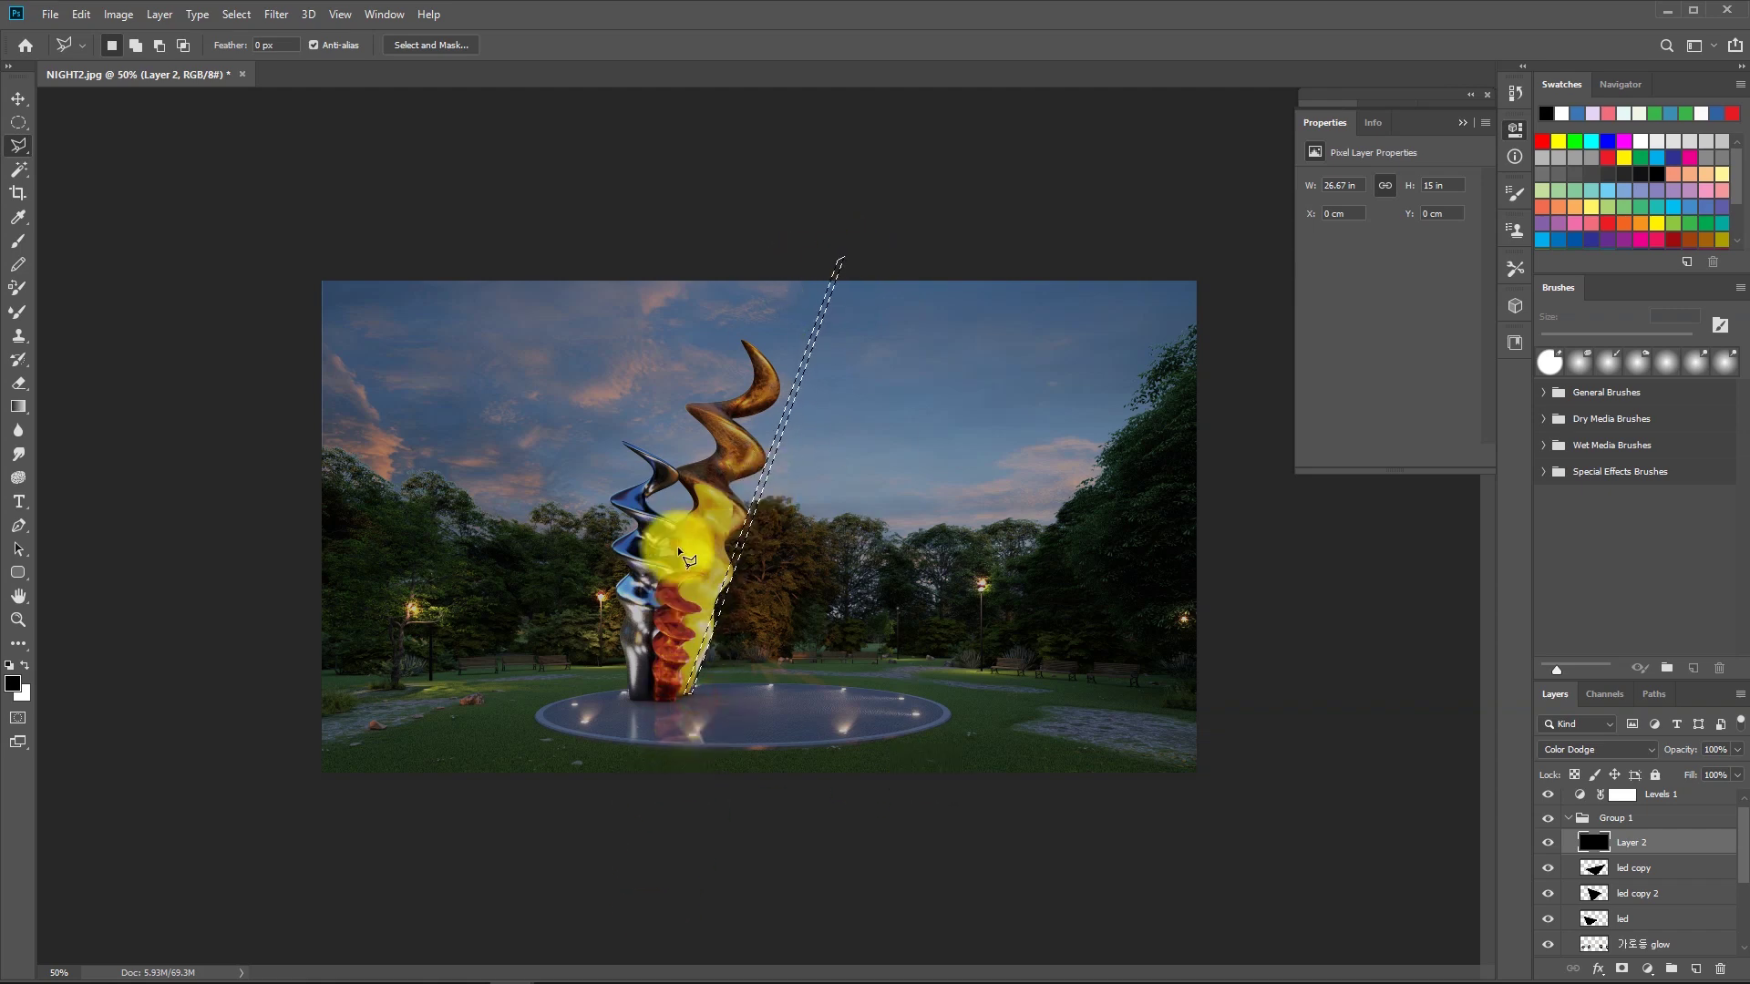
# Feather the beam selection by 3 pixels.
pyautogui.press('g')
pyautogui.click(171, 45)
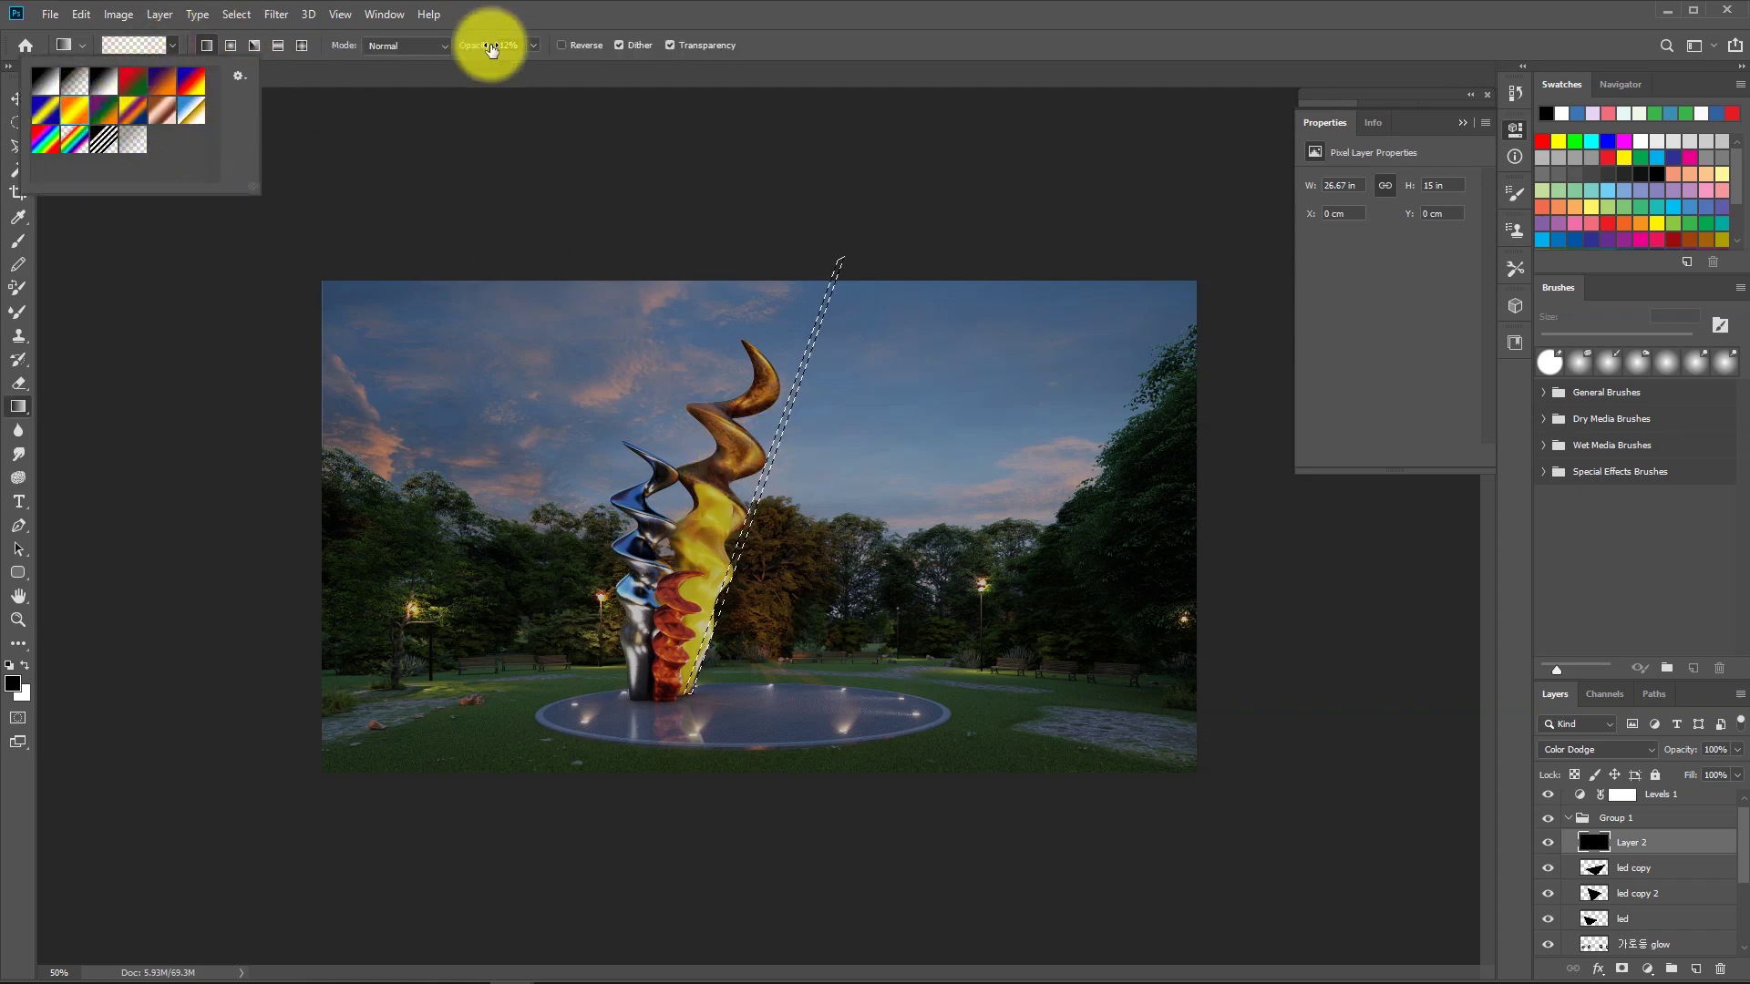
pyautogui.click(236, 13)
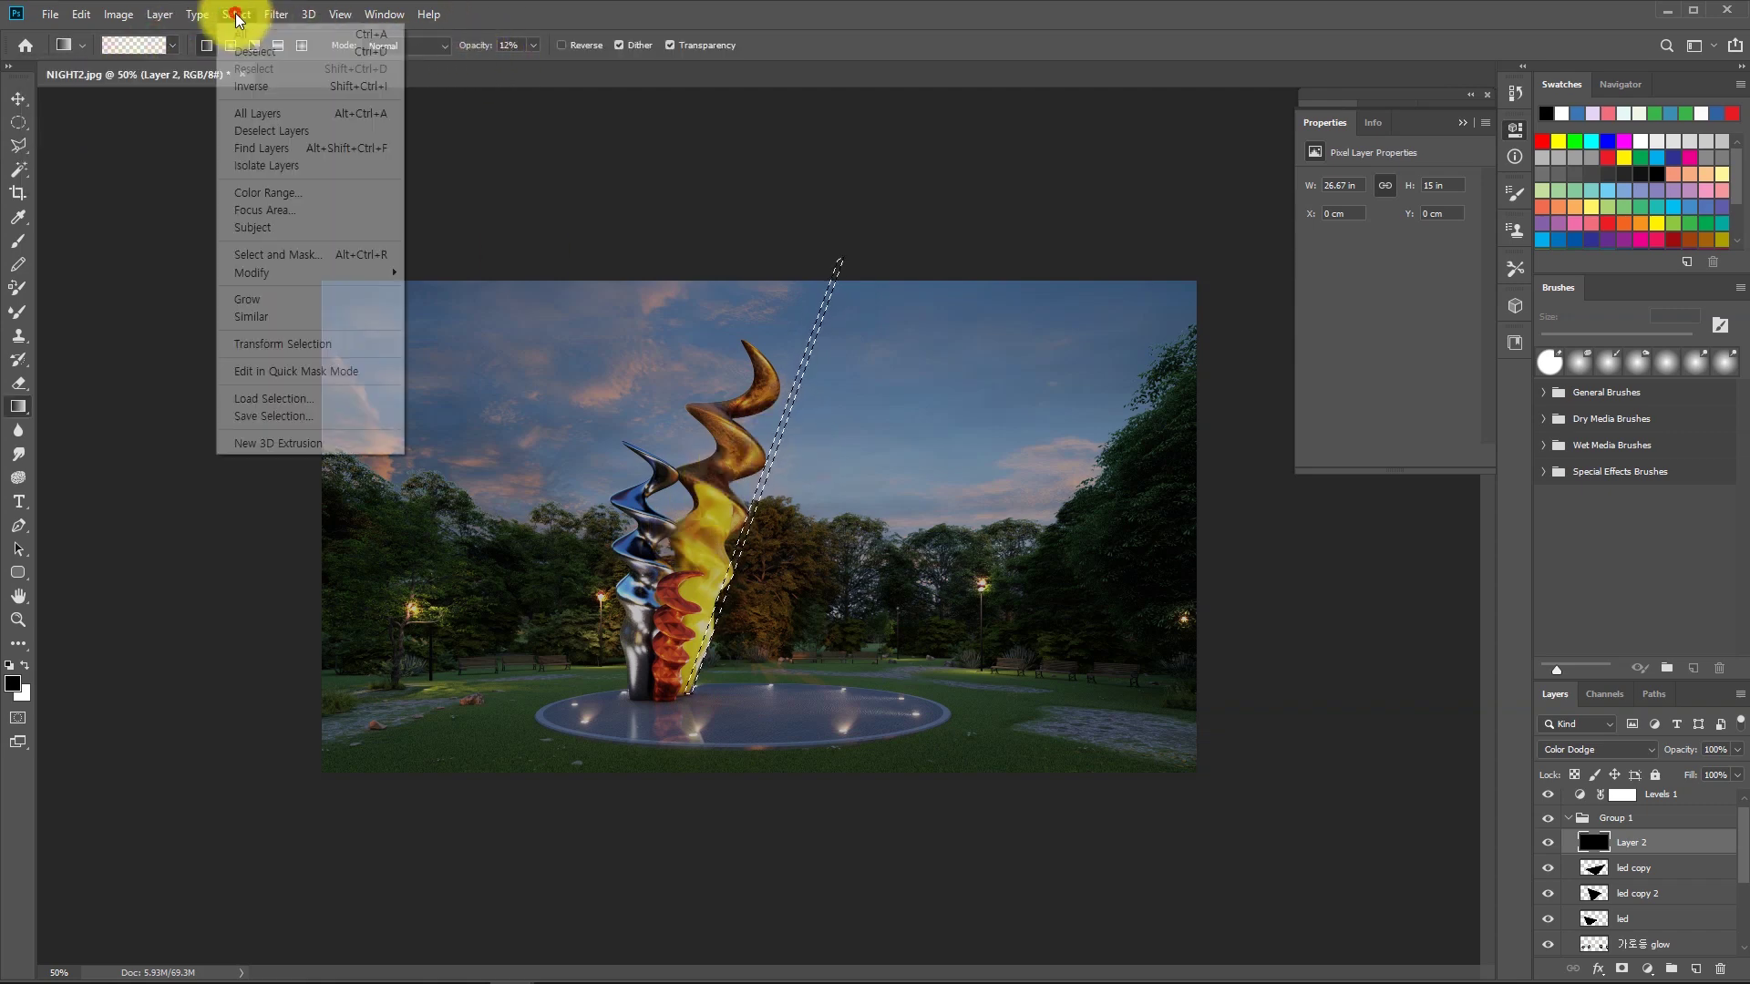
pyautogui.click(255, 273)
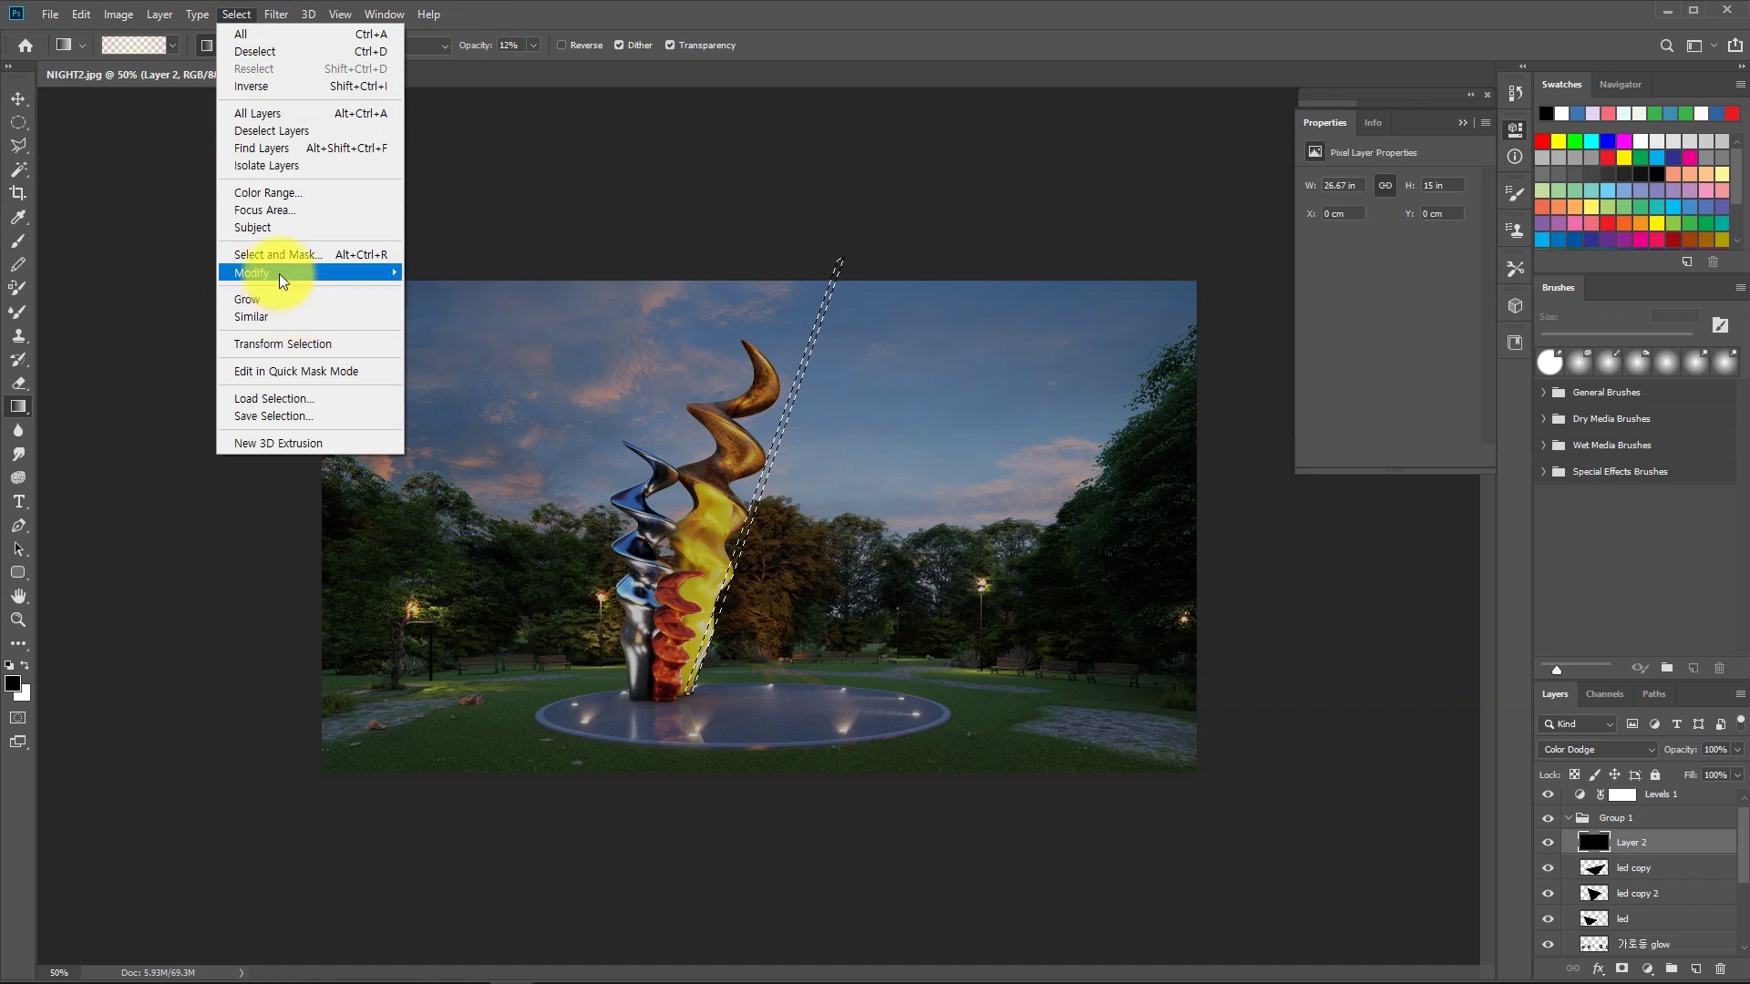
pyautogui.click(441, 341)
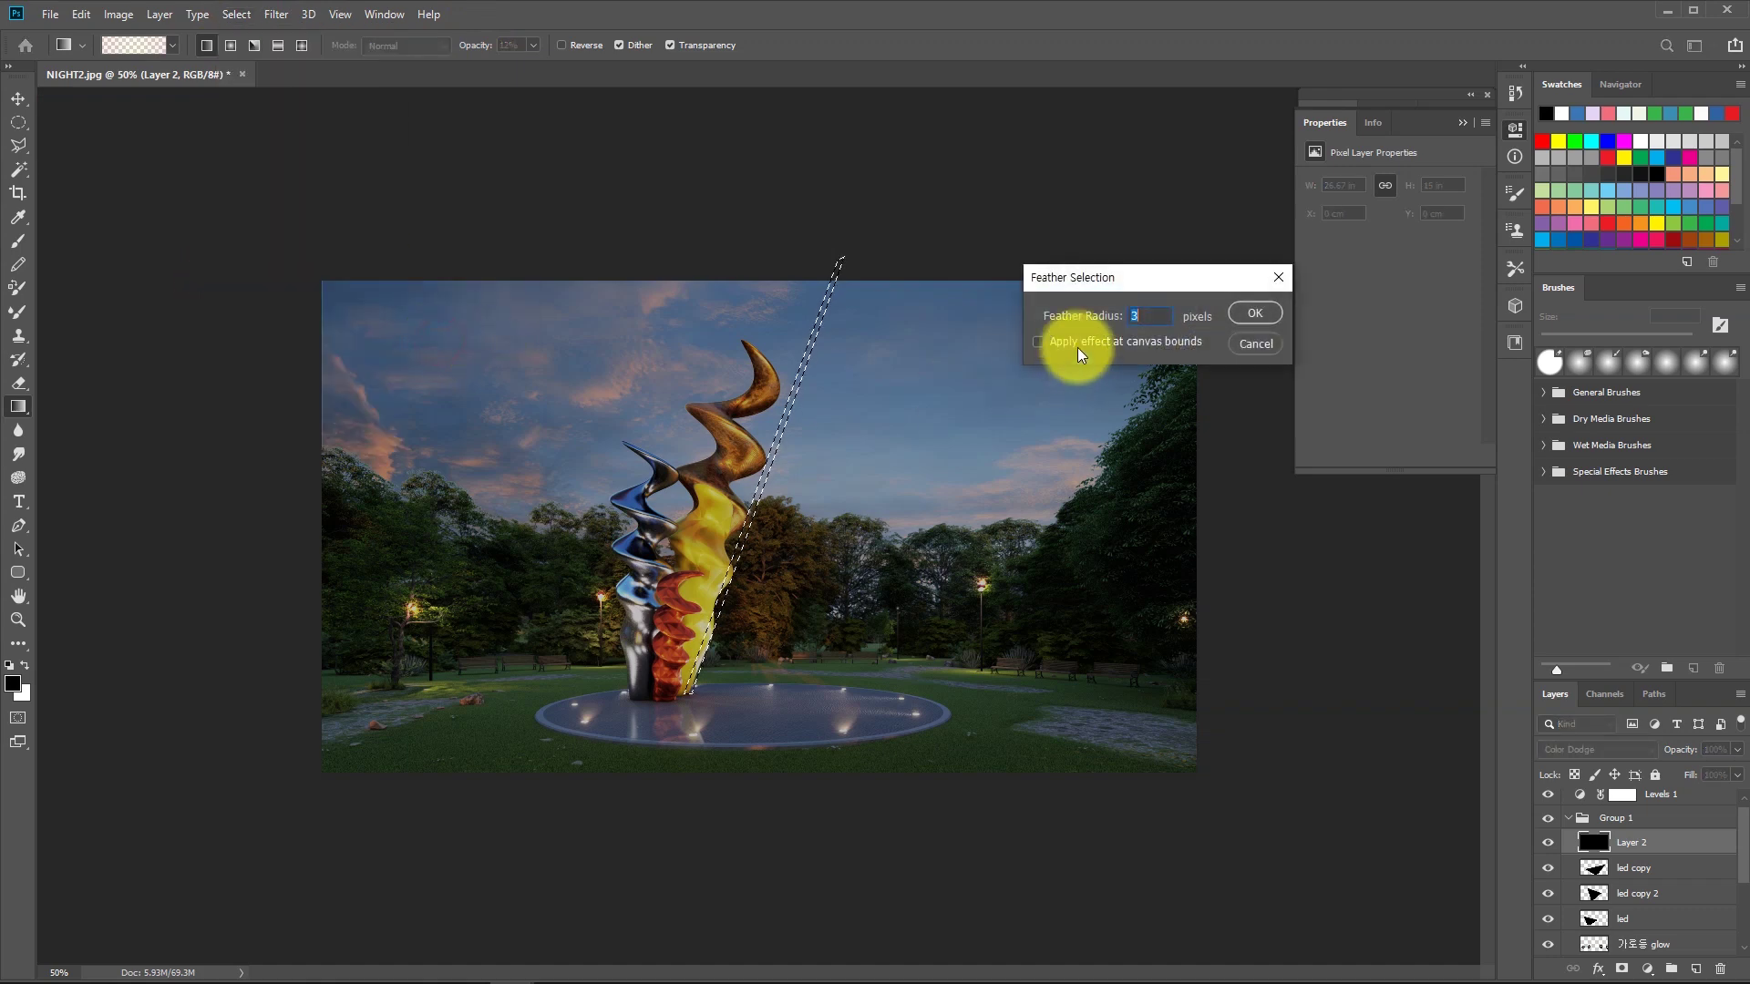
pyautogui.click(1250, 315)
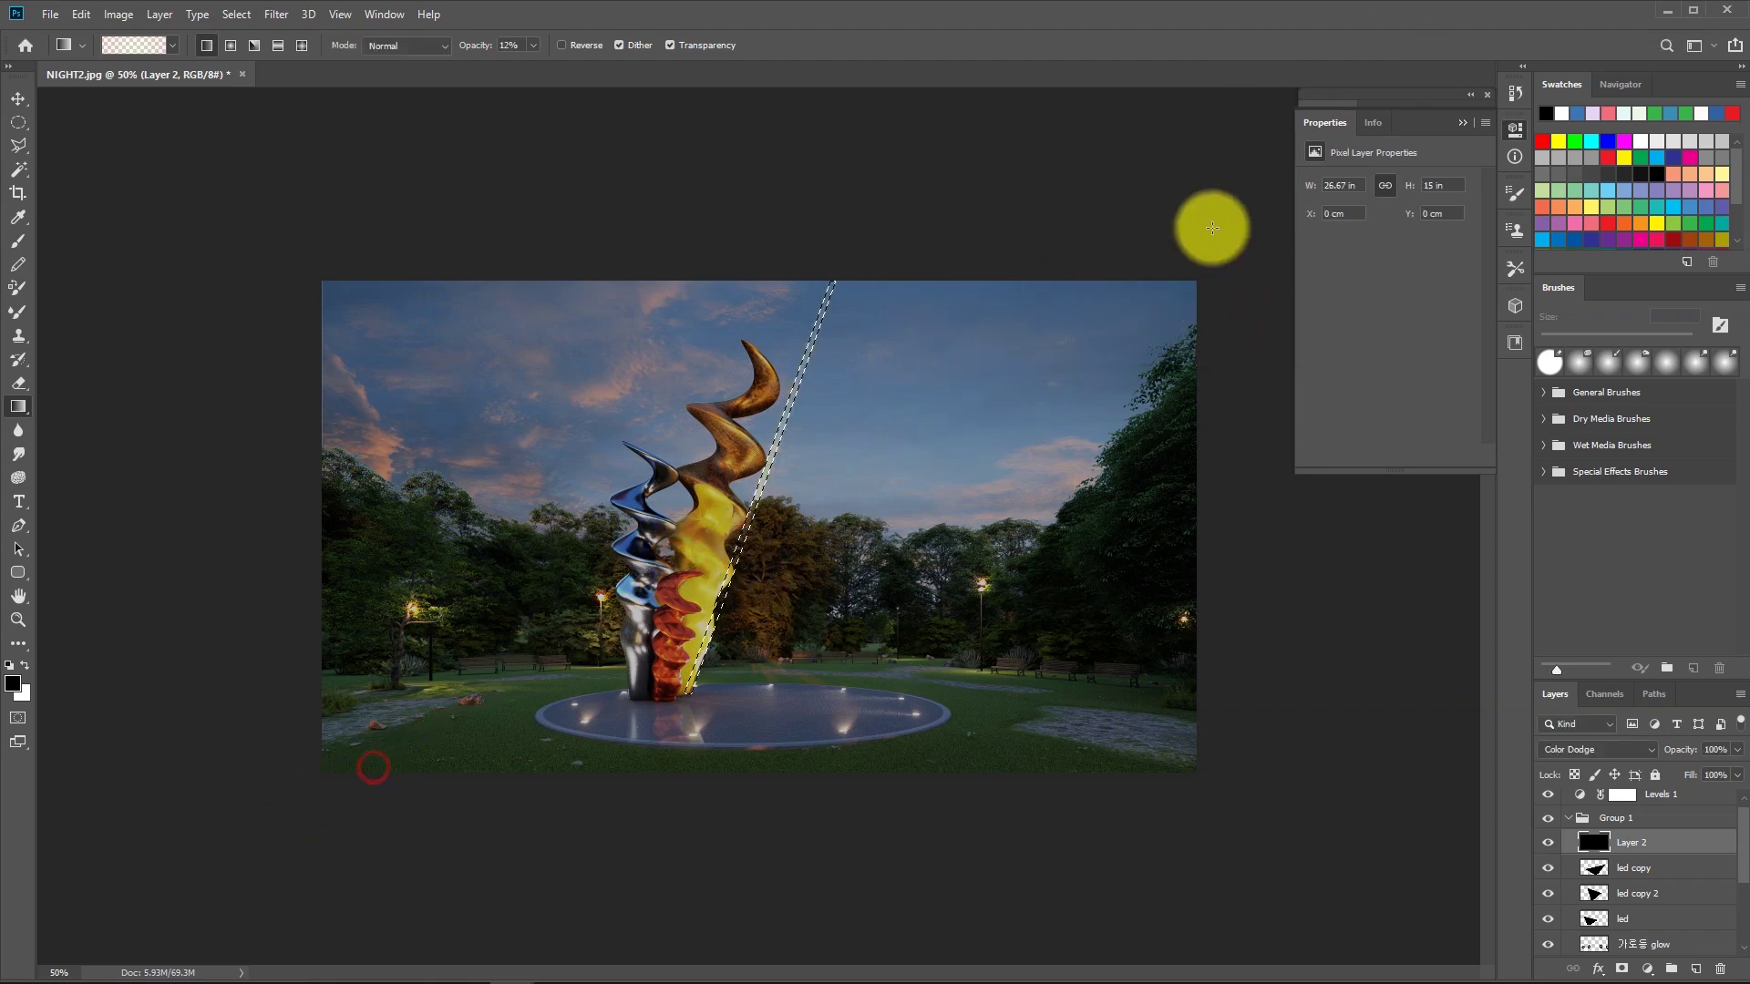
# Fill the feathered beam with a gradient at 12% opacity to light it up, and clear the selection.
pyautogui.moveTo(1211, 223); pyautogui.dragTo(136, 821)
pyautogui.hotkey('ctrl', 'd')
pyautogui.press('m')
pyautogui.moveTo(652, 634); pyautogui.dragTo(762, 475)
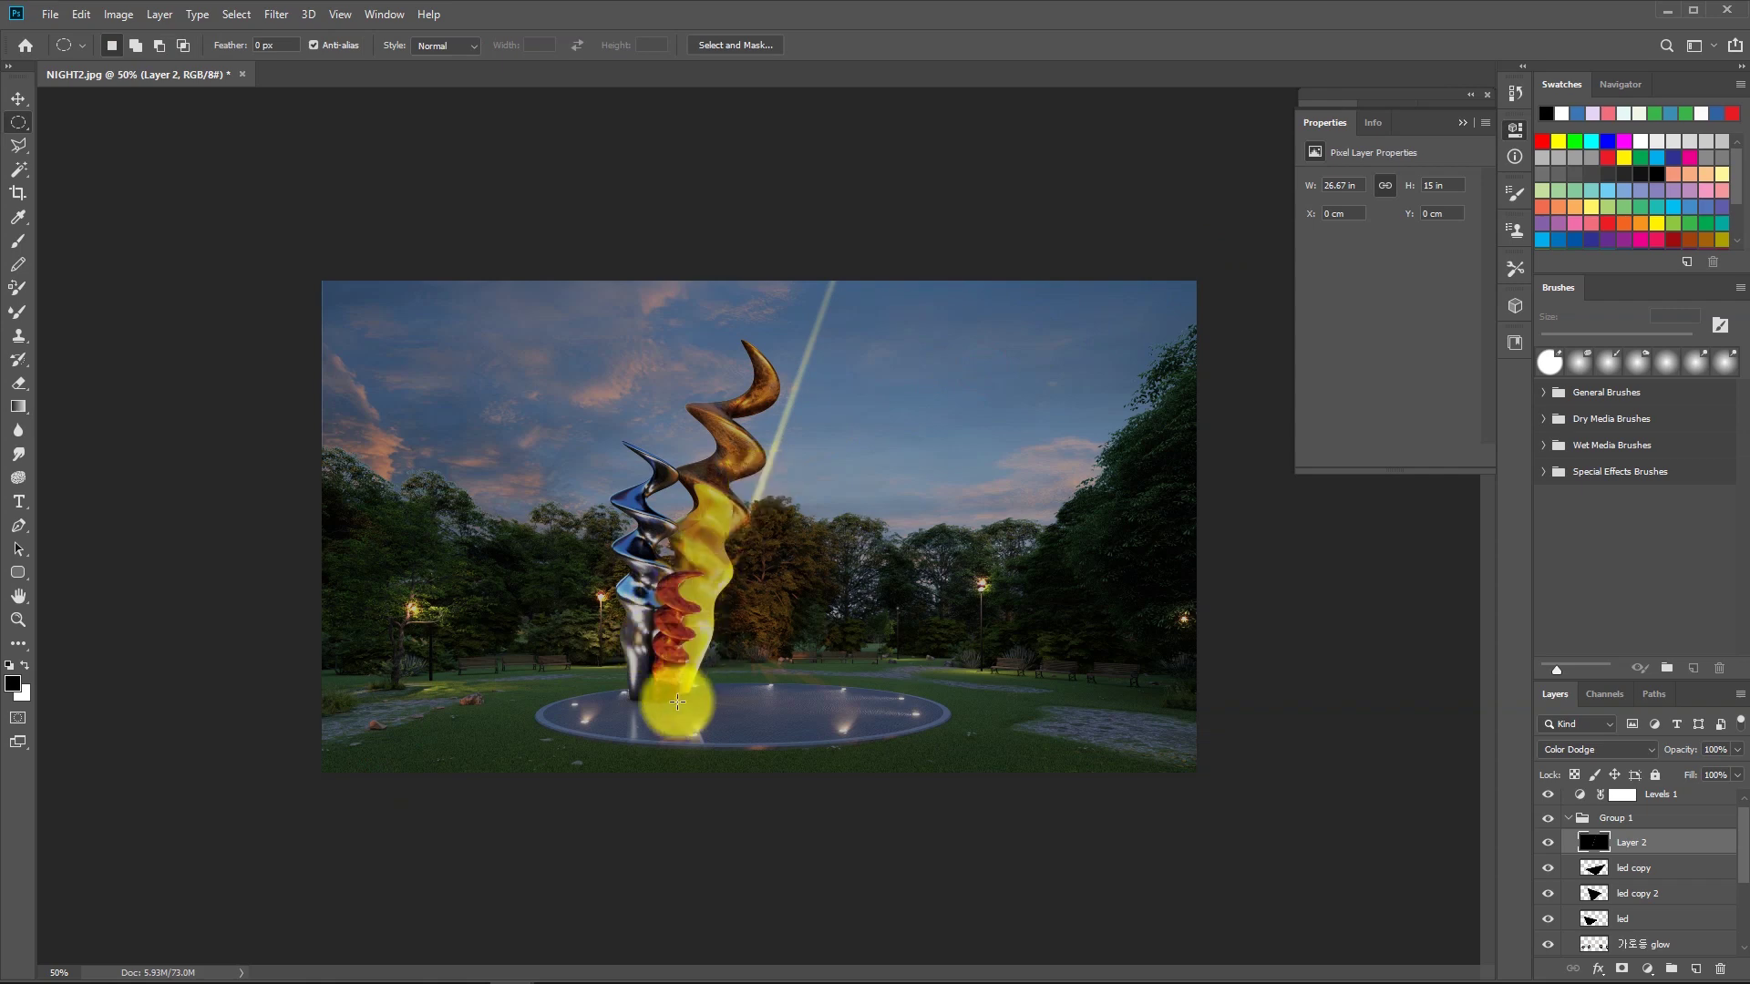
pyautogui.click(630, 700)
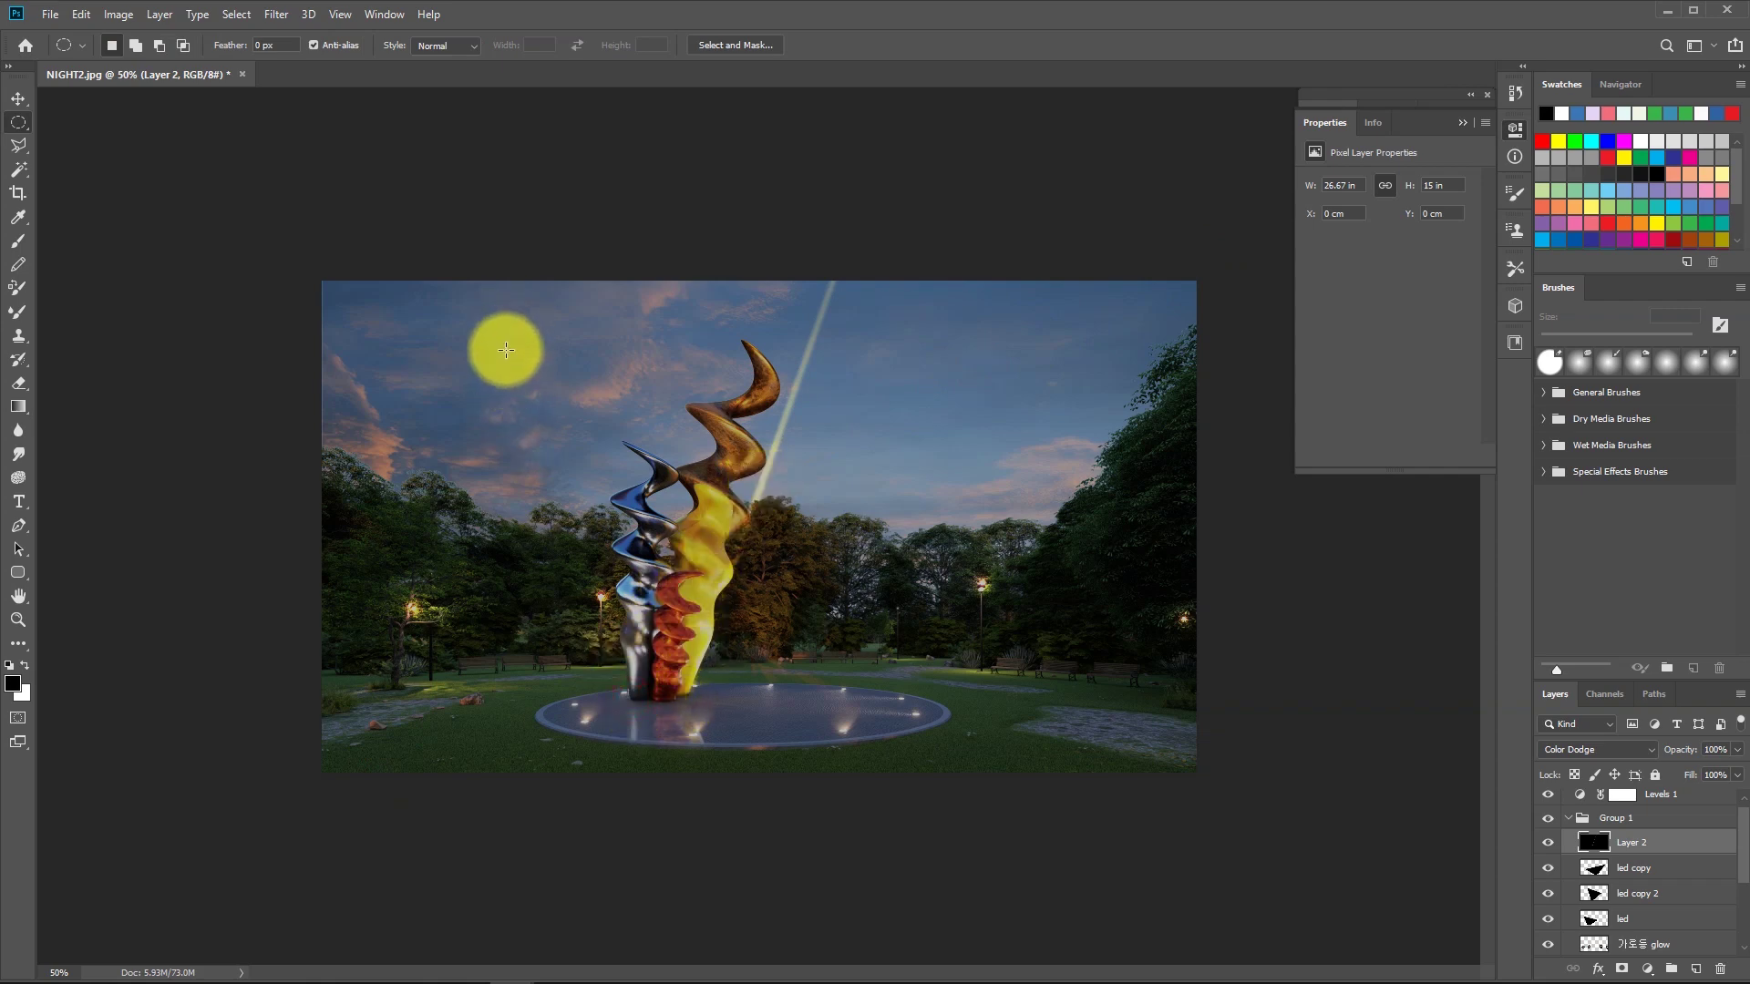
# Outline a thin beam-shaped selection from the sky at the upper left down to the sculpture's left base and back.
pyautogui.press('l')
pyautogui.click(511, 271)
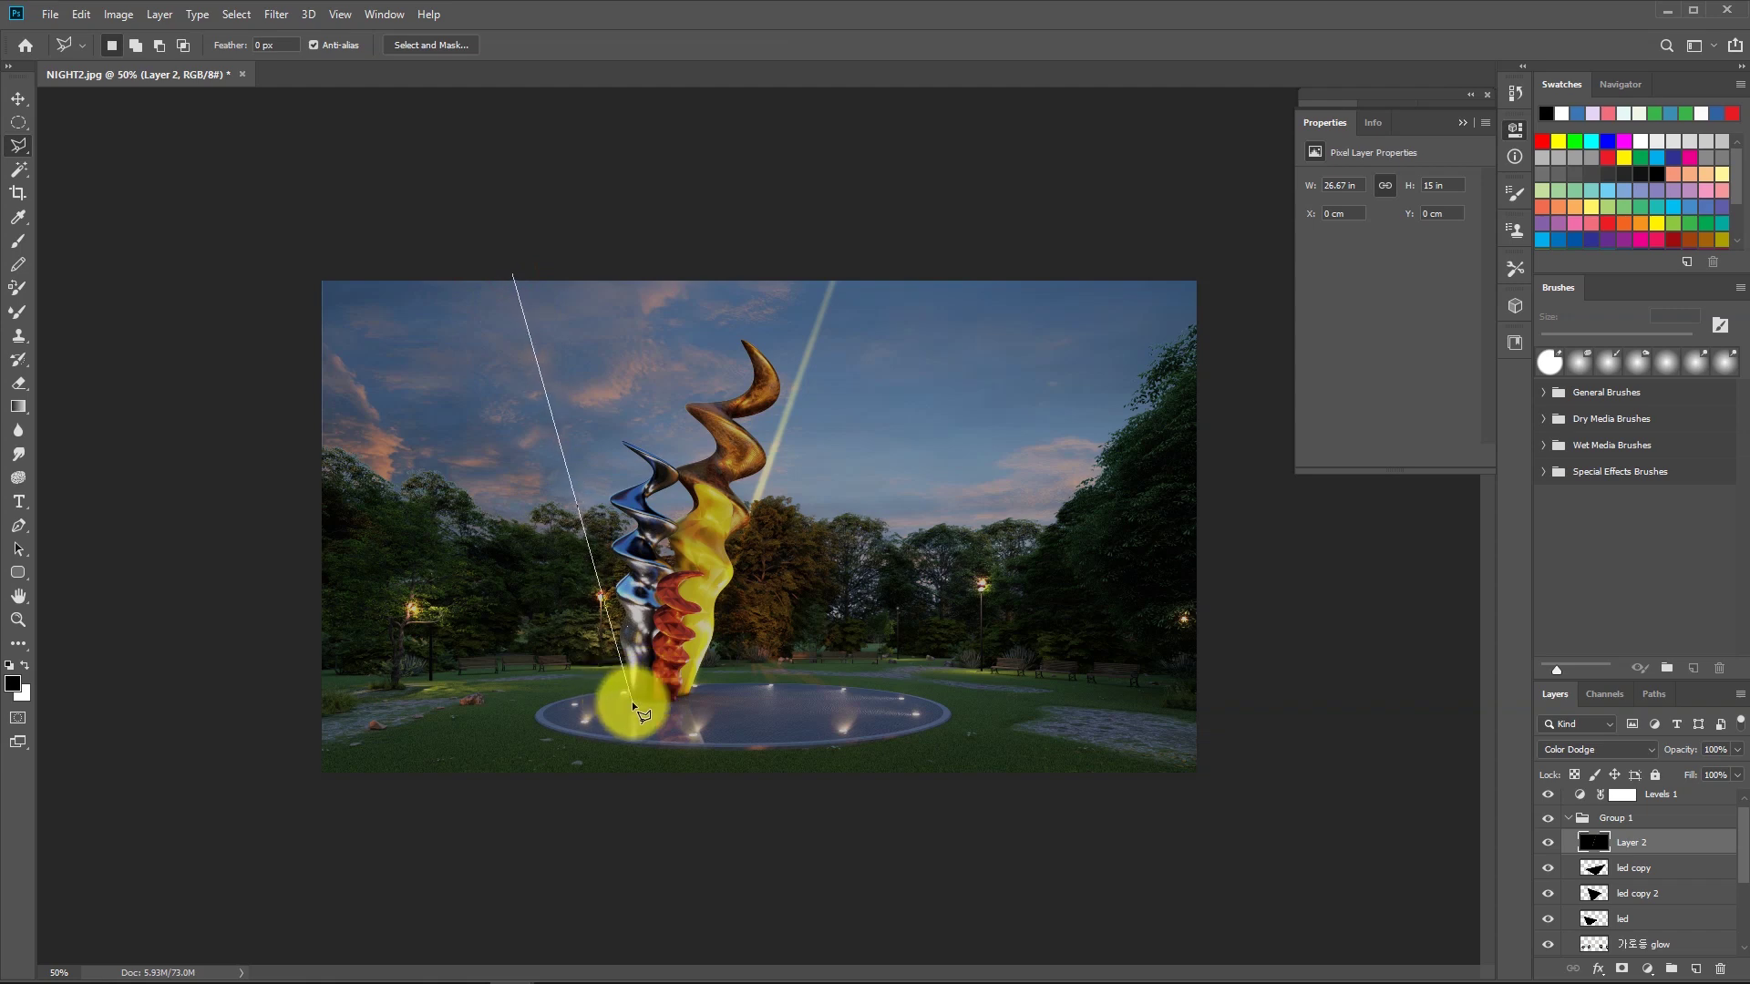
pyautogui.click(636, 696)
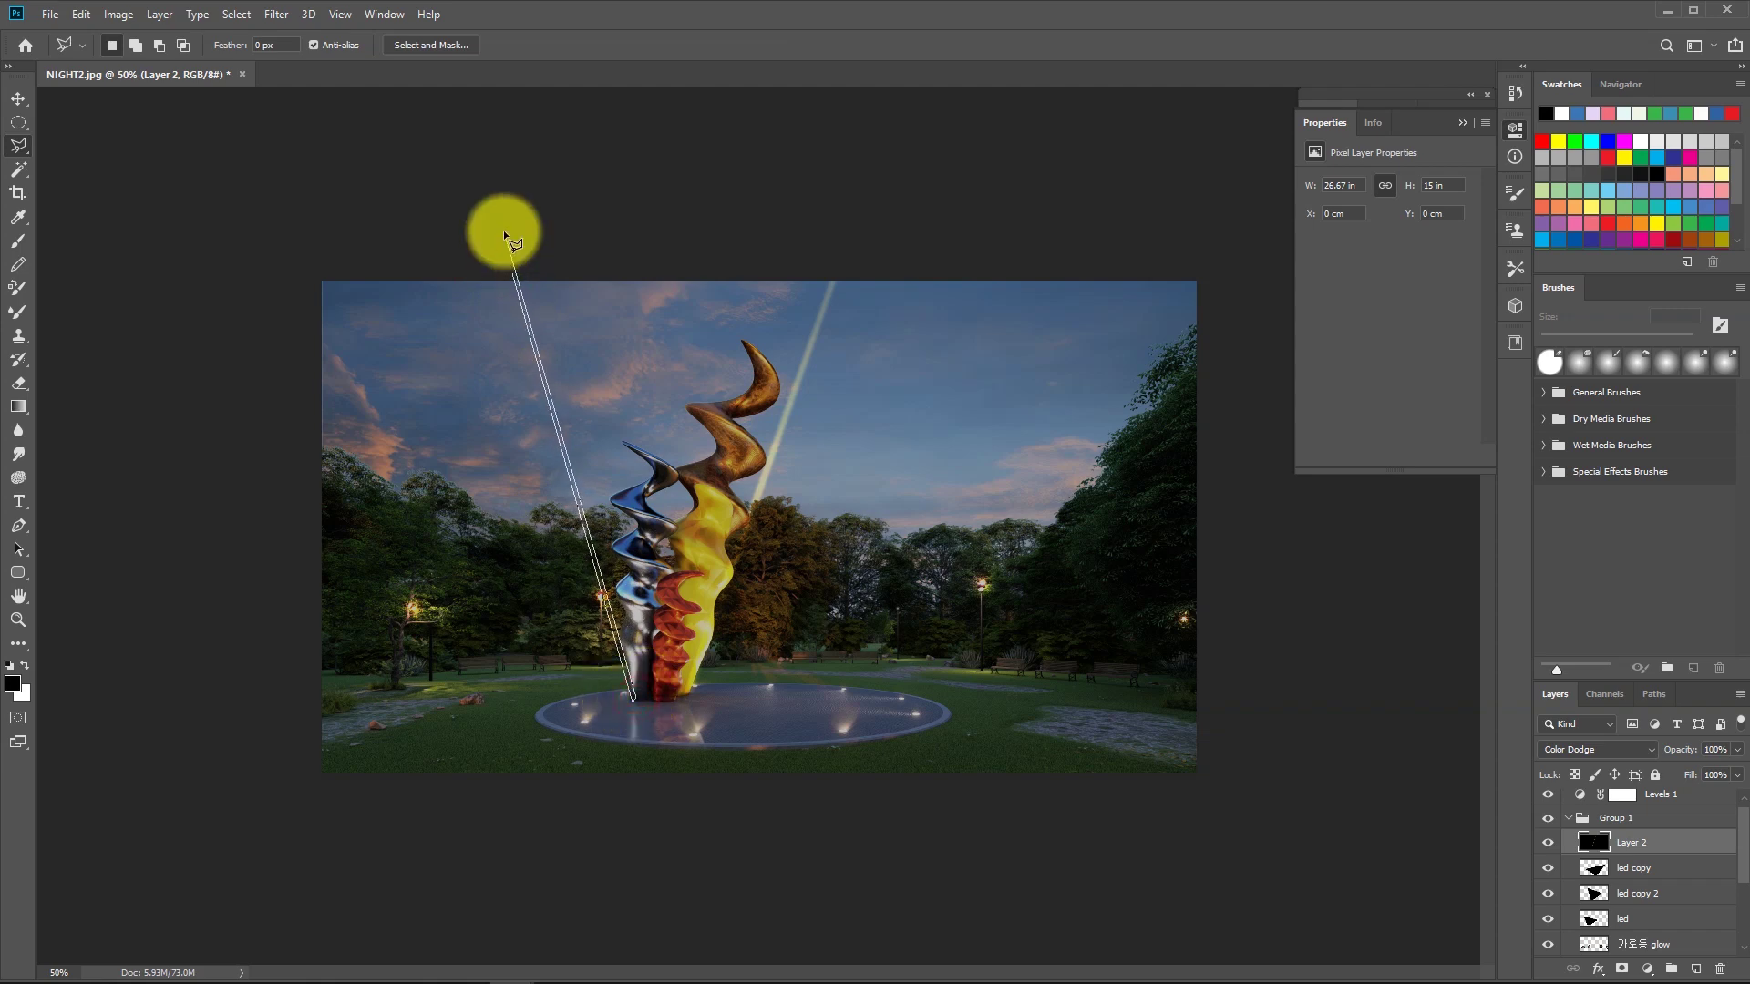
pyautogui.doubleClick(489, 225)
# Fill the left beam with a foreground-to-transparent gradient in light grey e8e8e8 at 12% opacity, and clear the selection.
pyautogui.press('g')
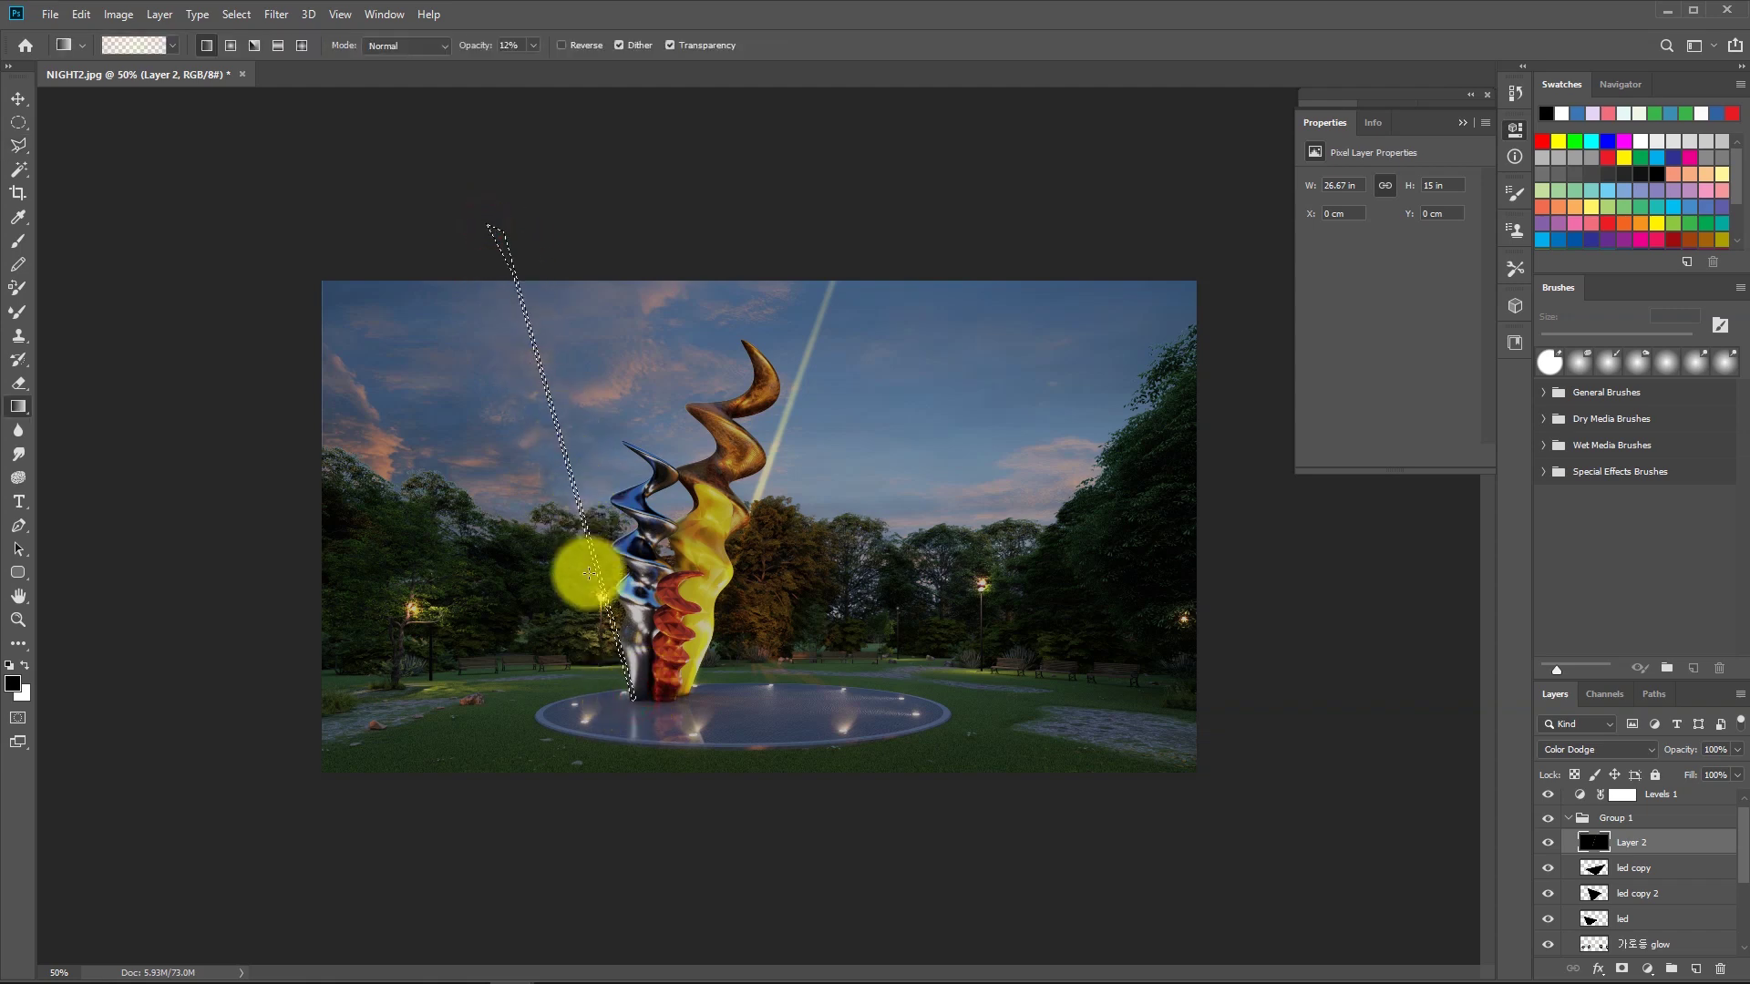
pyautogui.click(169, 47)
pyautogui.click(76, 82)
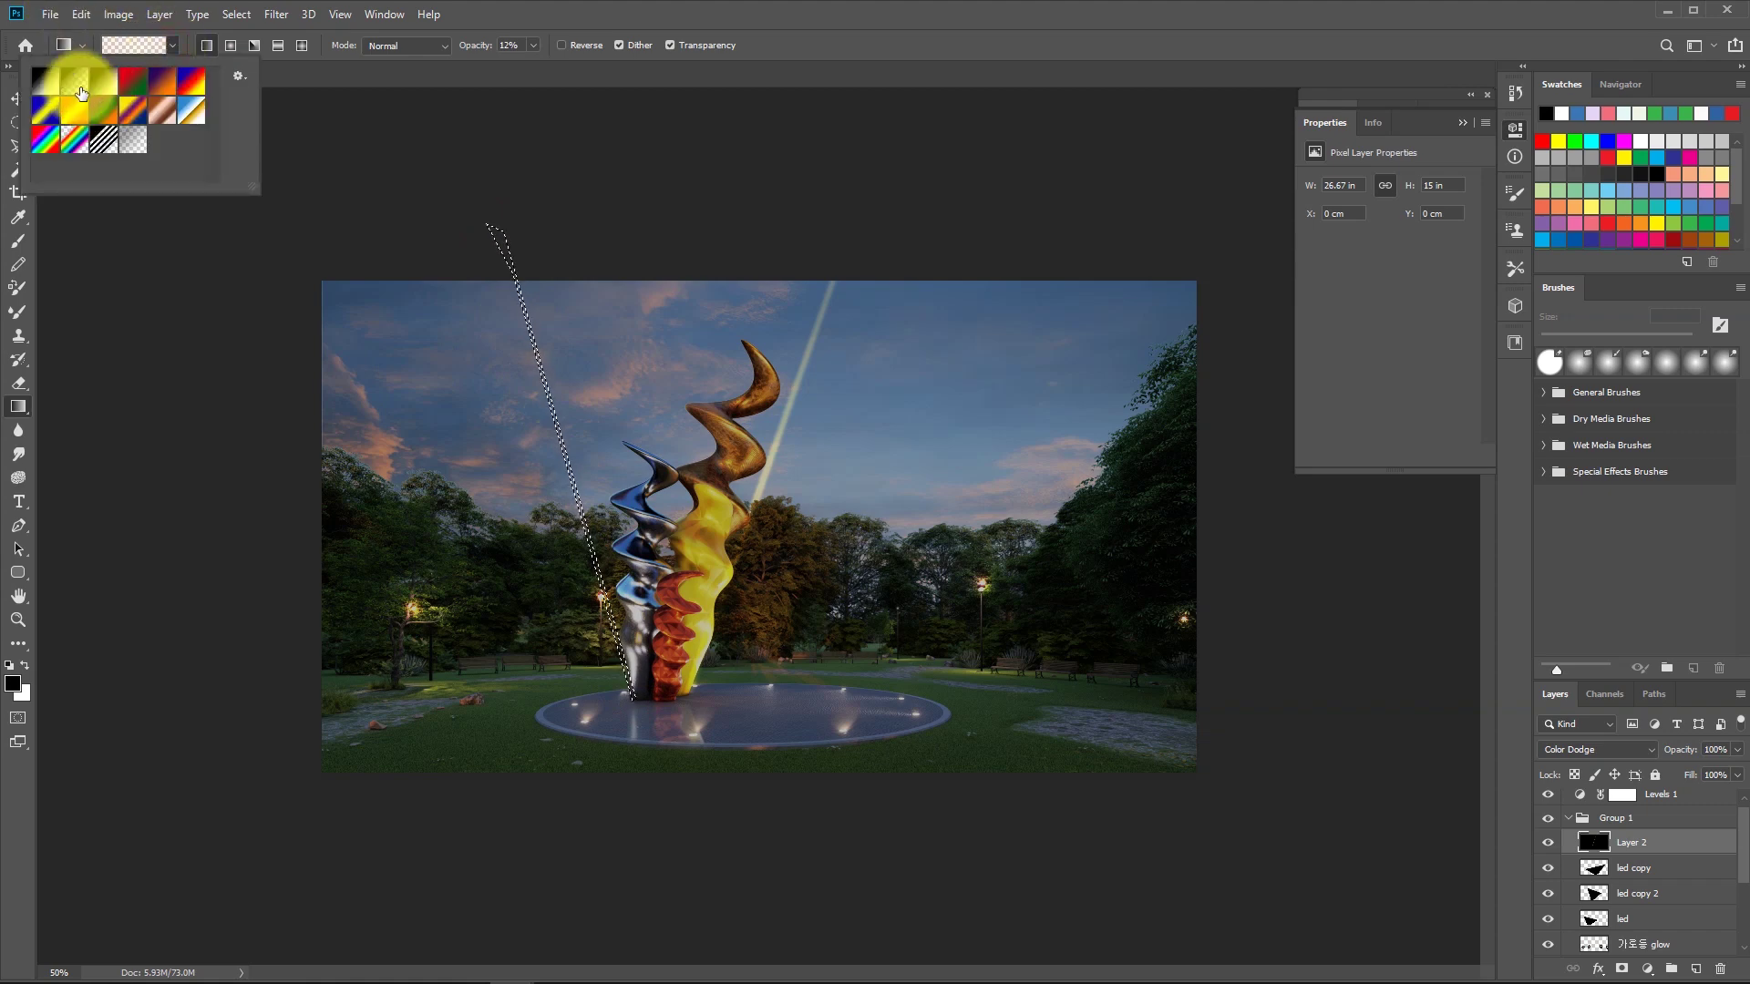
pyautogui.click(14, 682)
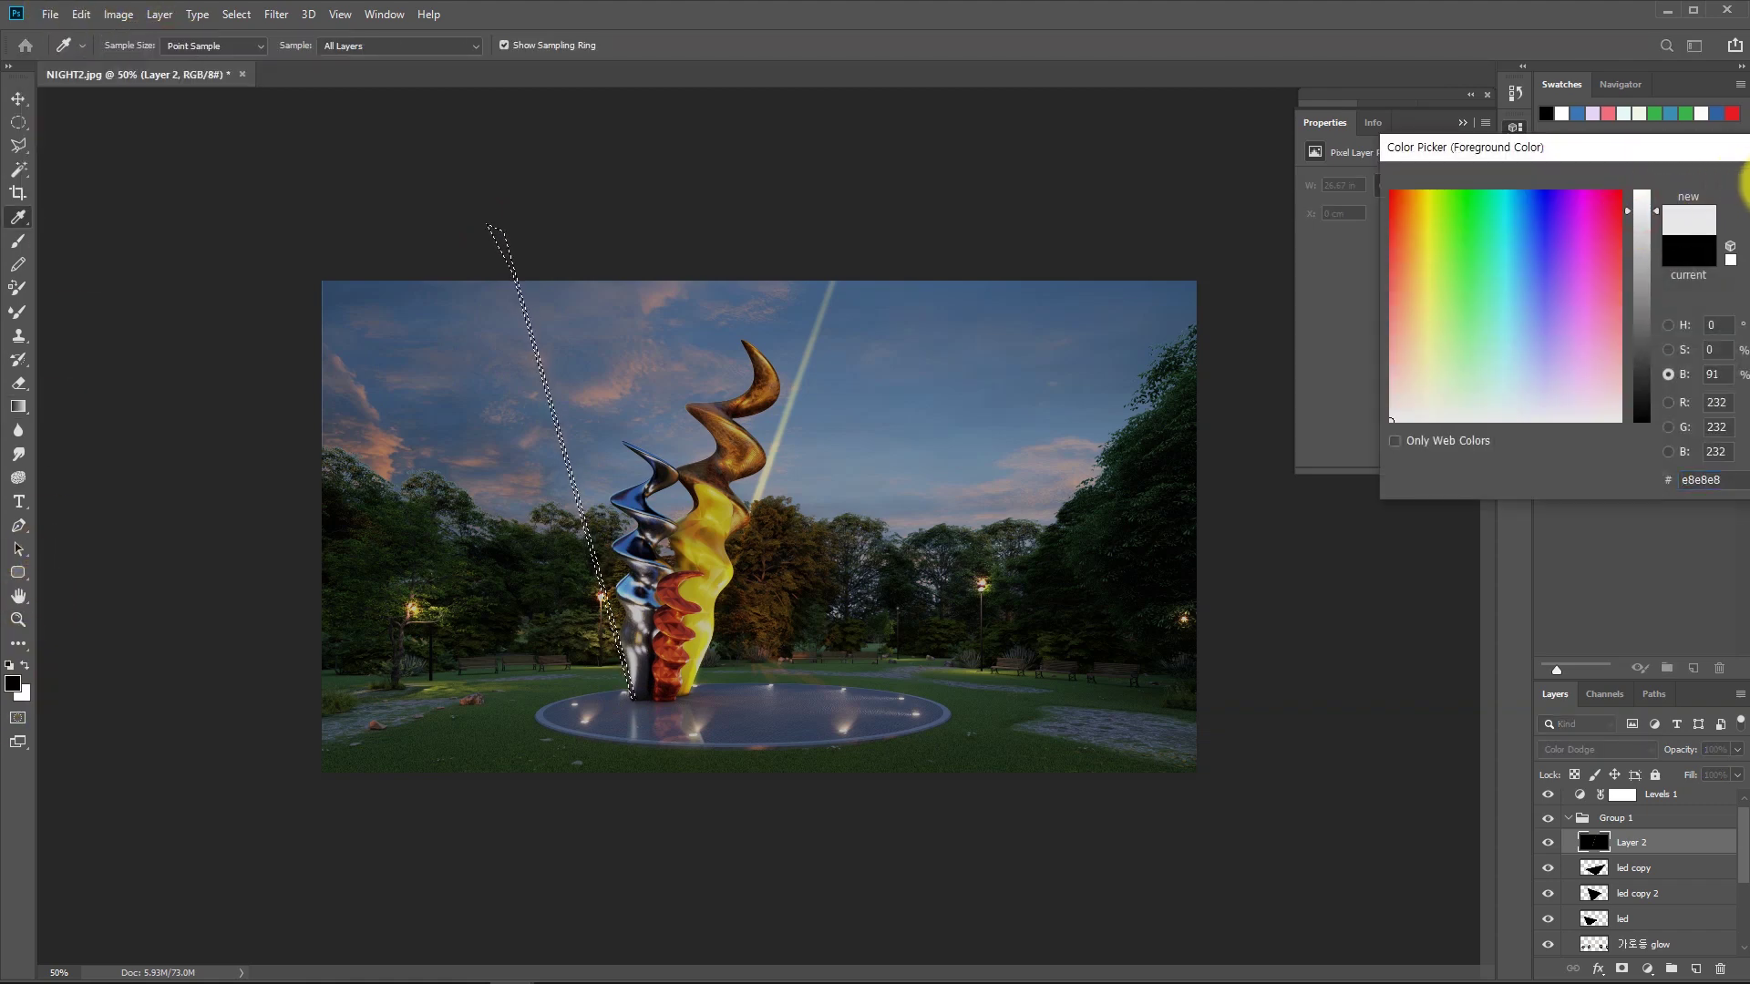
pyautogui.press('Return')
pyautogui.moveTo(574, 593); pyautogui.dragTo(595, 508)
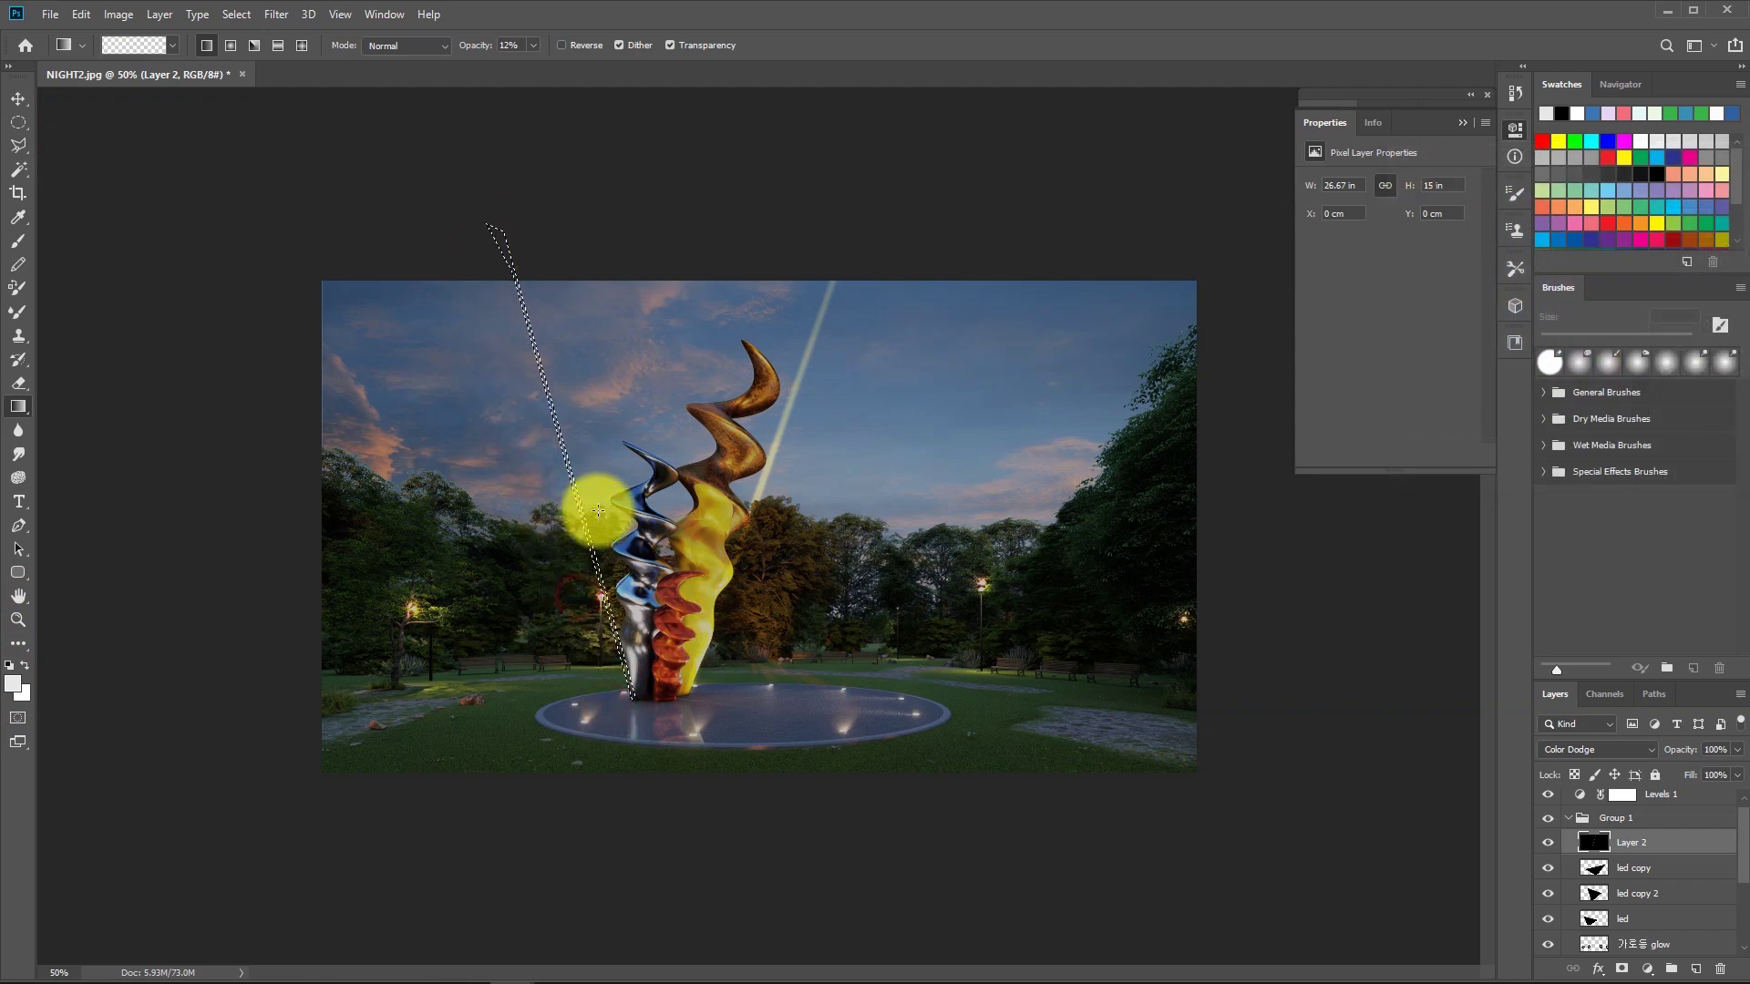
pyautogui.hotkey('ctrl', 'd')
pyautogui.press('m')
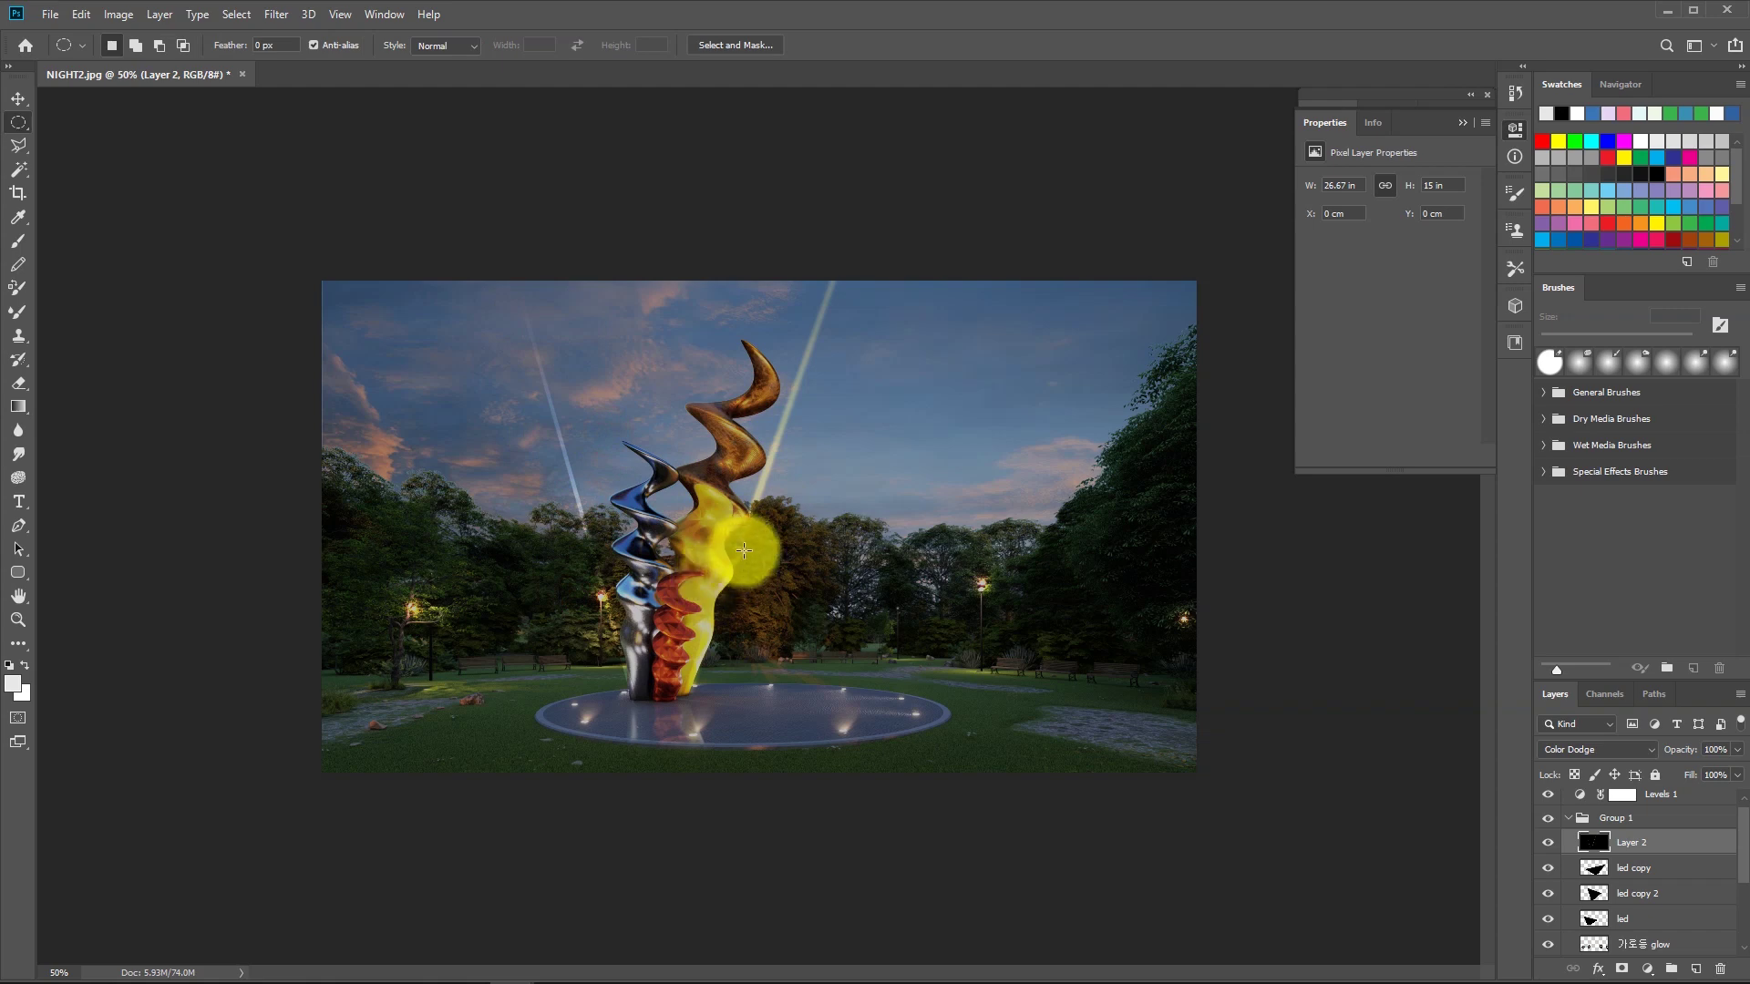
# Erase the right light beam by outlining the area around it, filling it with the default black, and clearing the selection.
pyautogui.press('l')
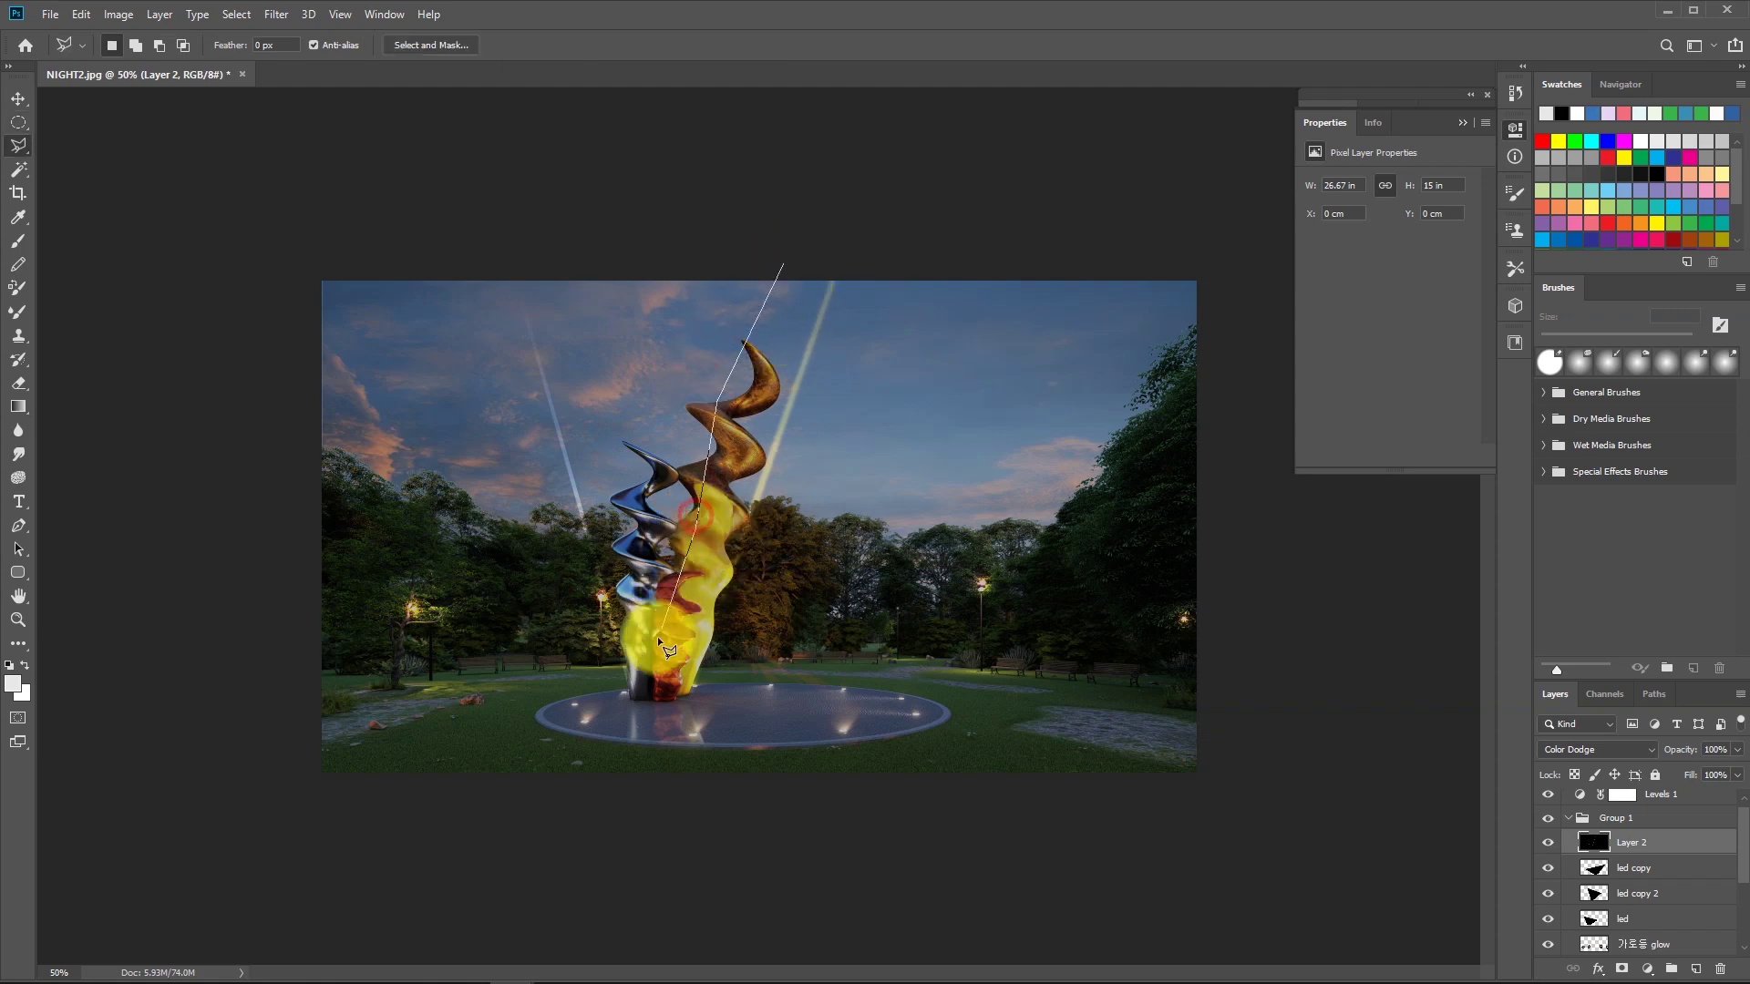
pyautogui.click(720, 764)
pyautogui.click(1007, 529)
pyautogui.click(1070, 313)
pyautogui.click(980, 224)
pyautogui.doubleClick(801, 190)
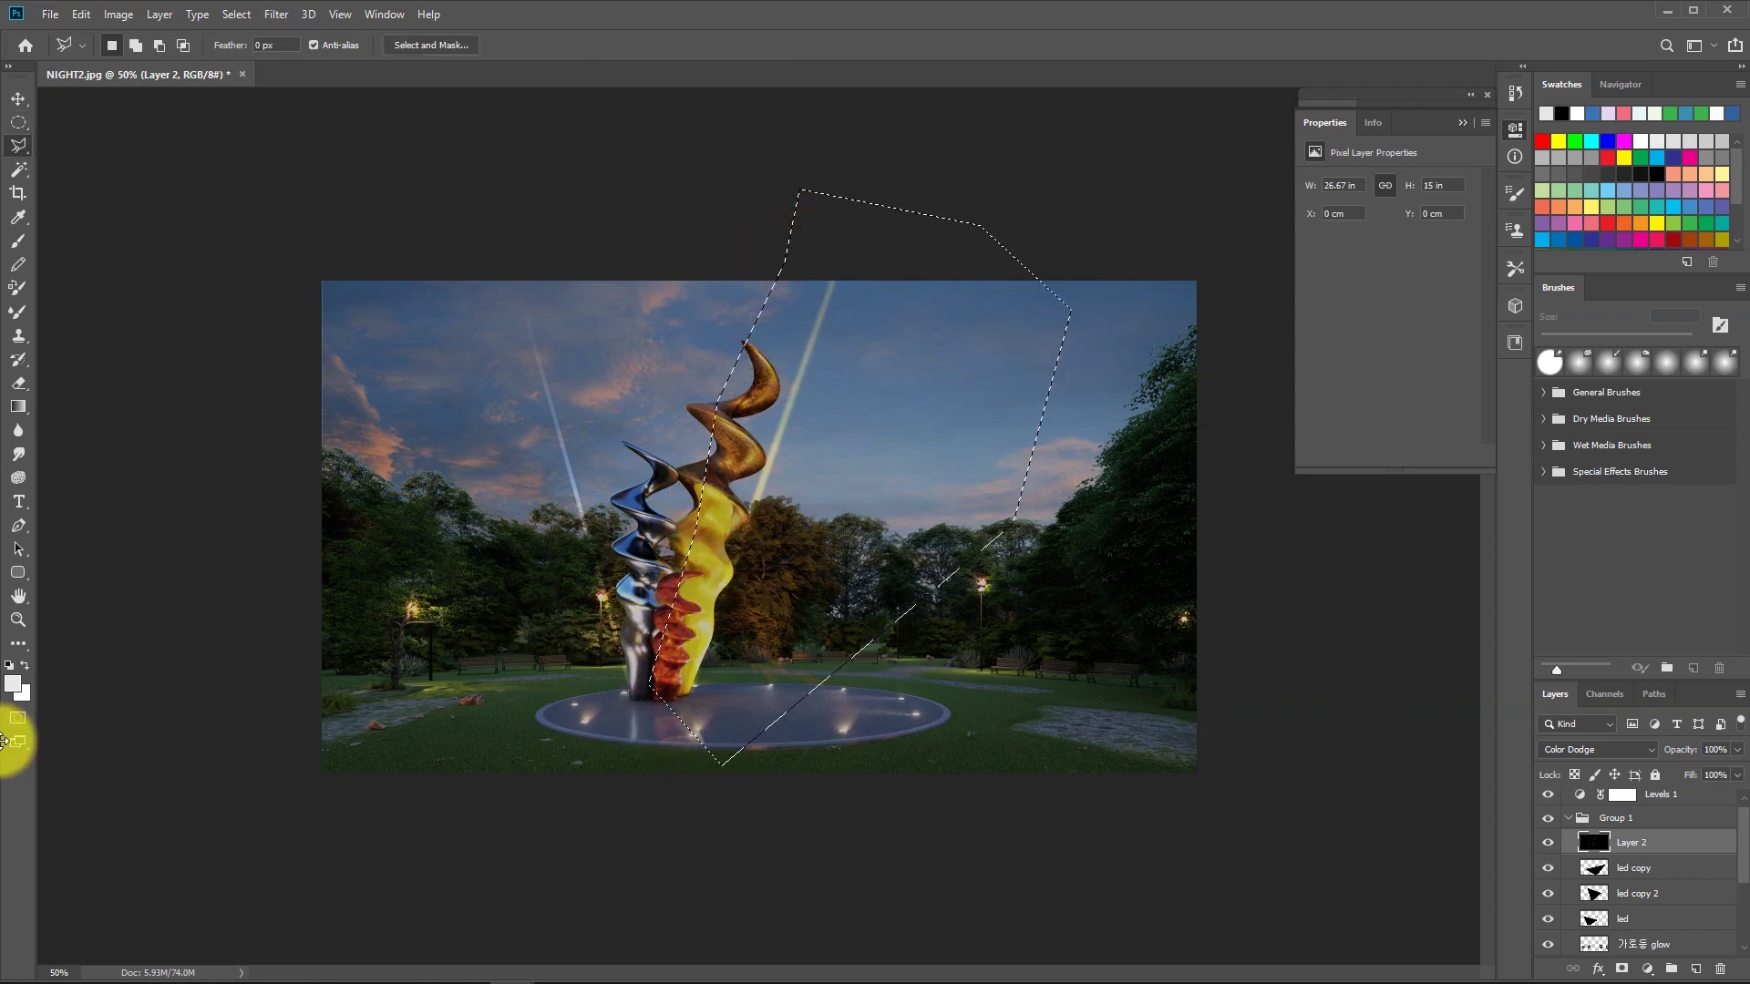
pyautogui.click(11, 666)
pyautogui.hotkey('alt', 'BackSpace')
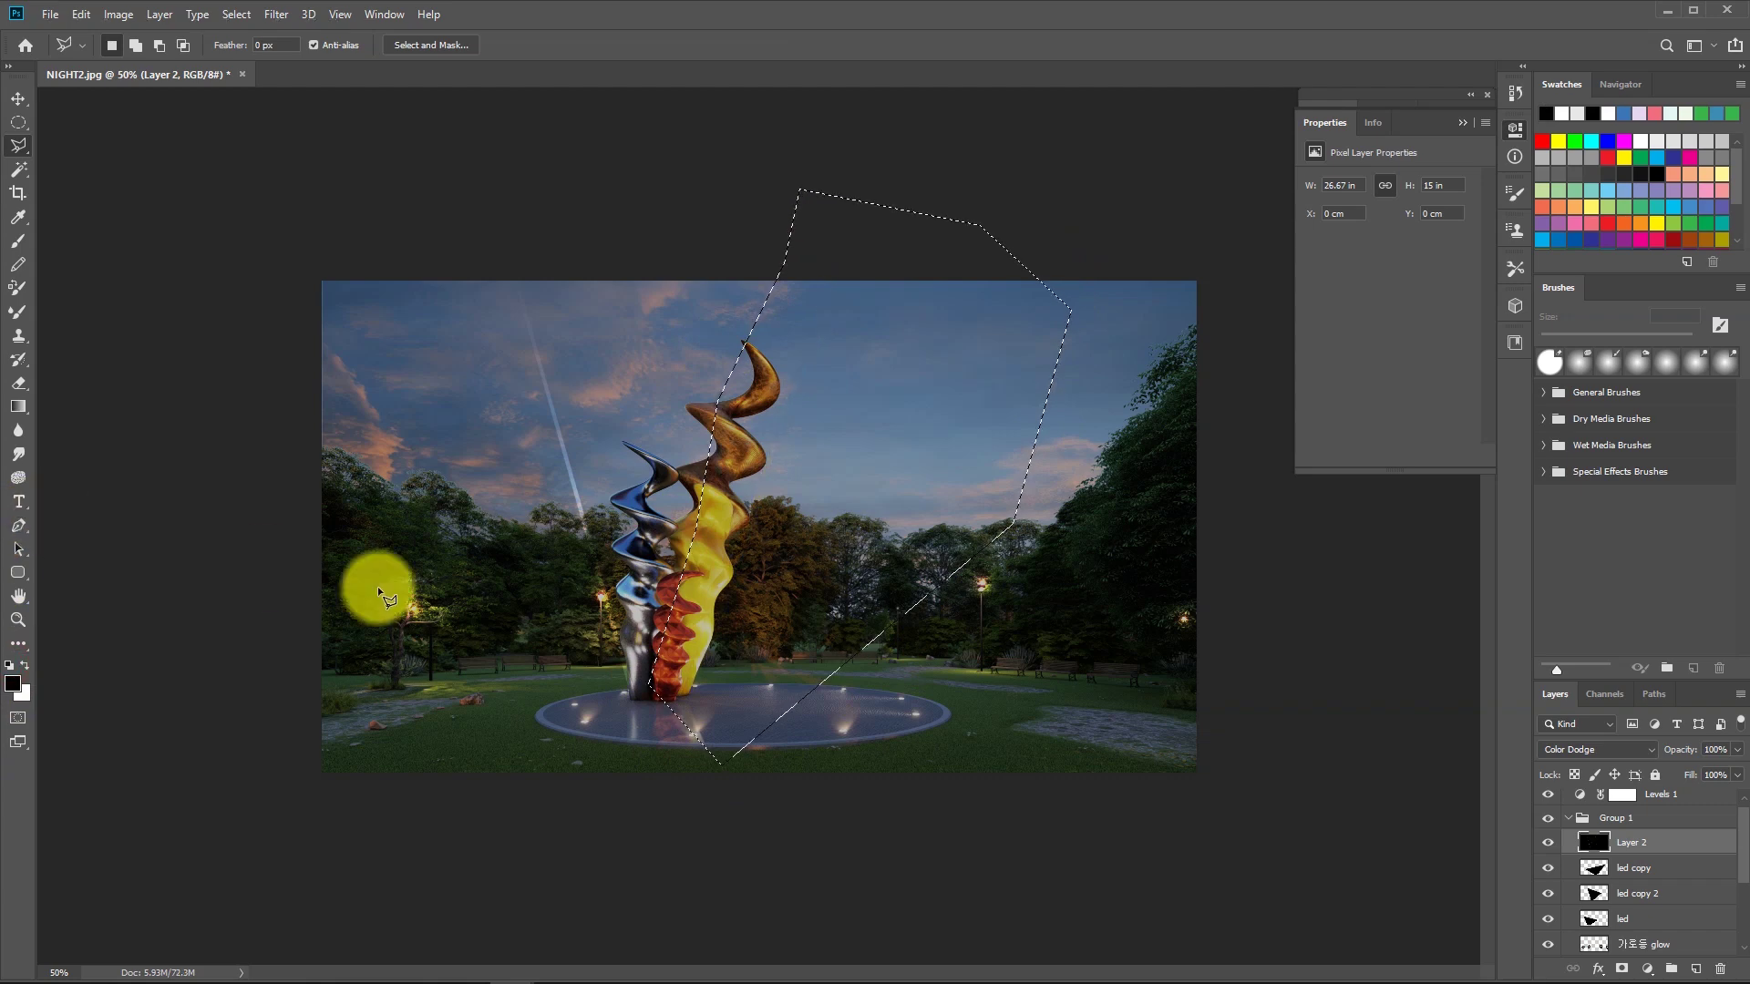
pyautogui.press('m')
pyautogui.click(863, 779)
# Outline a thin beam-shaped selection from the sculpture's right base up past the image's upper edge, right of the sculpture.
pyautogui.press('l')
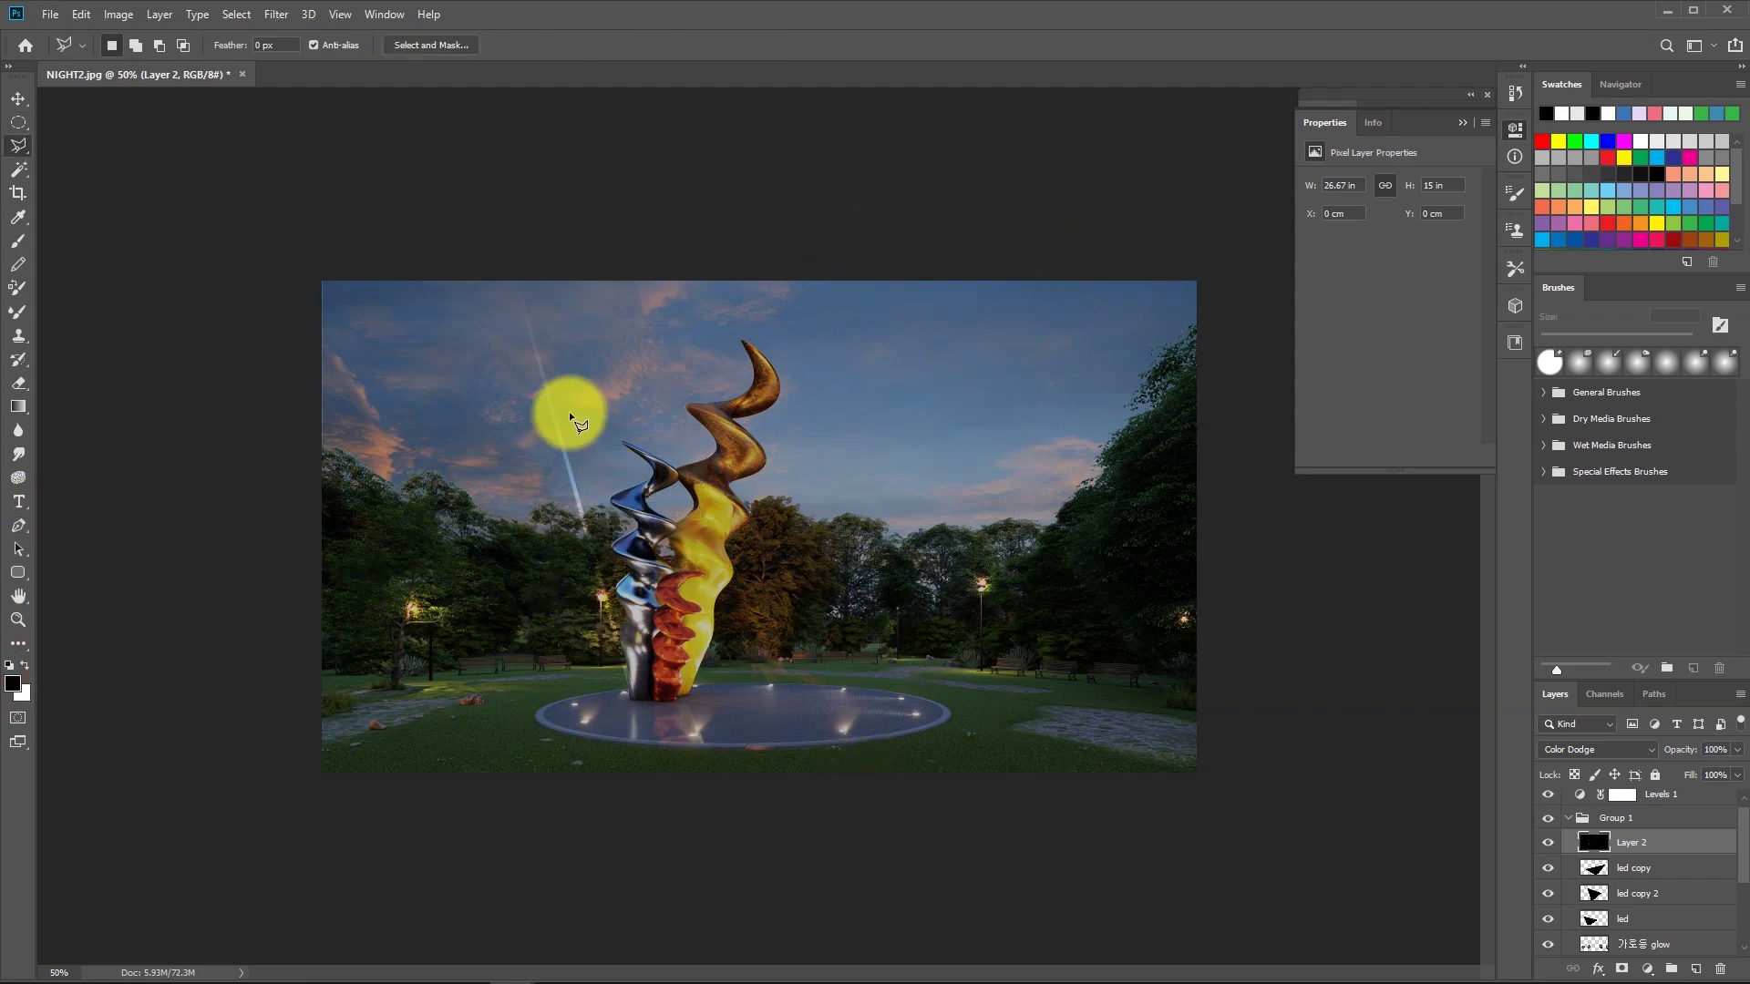
pyautogui.click(691, 691)
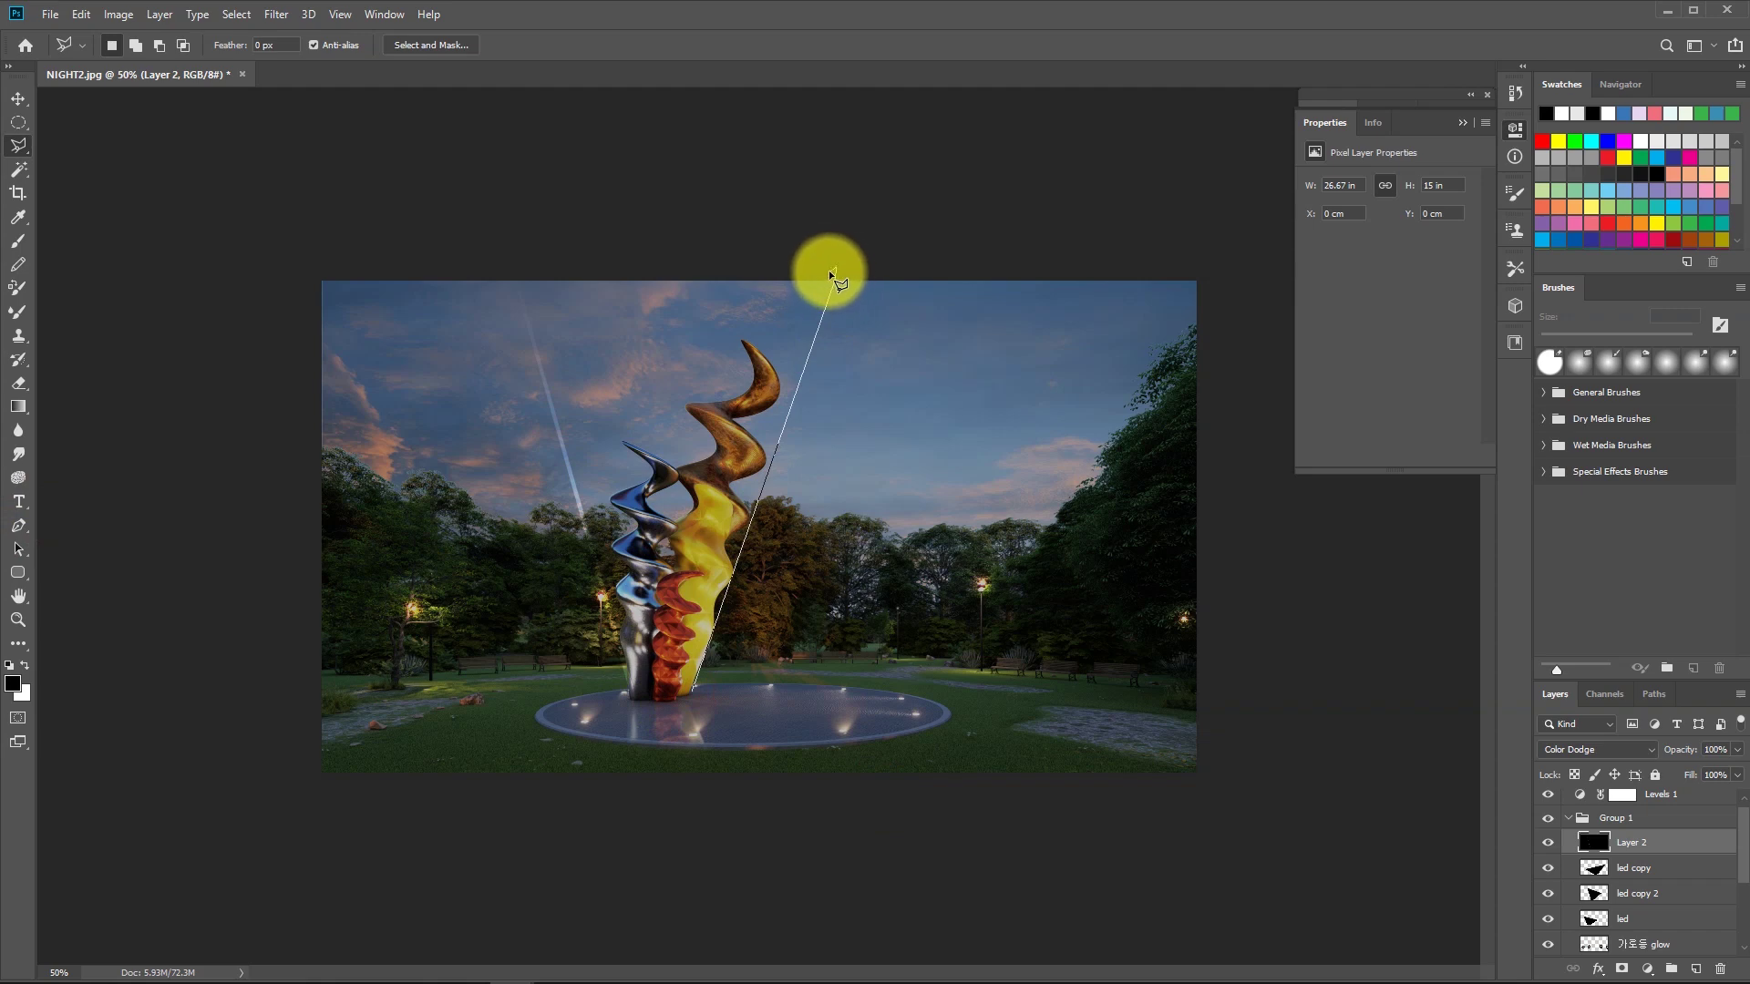
pyautogui.click(834, 271)
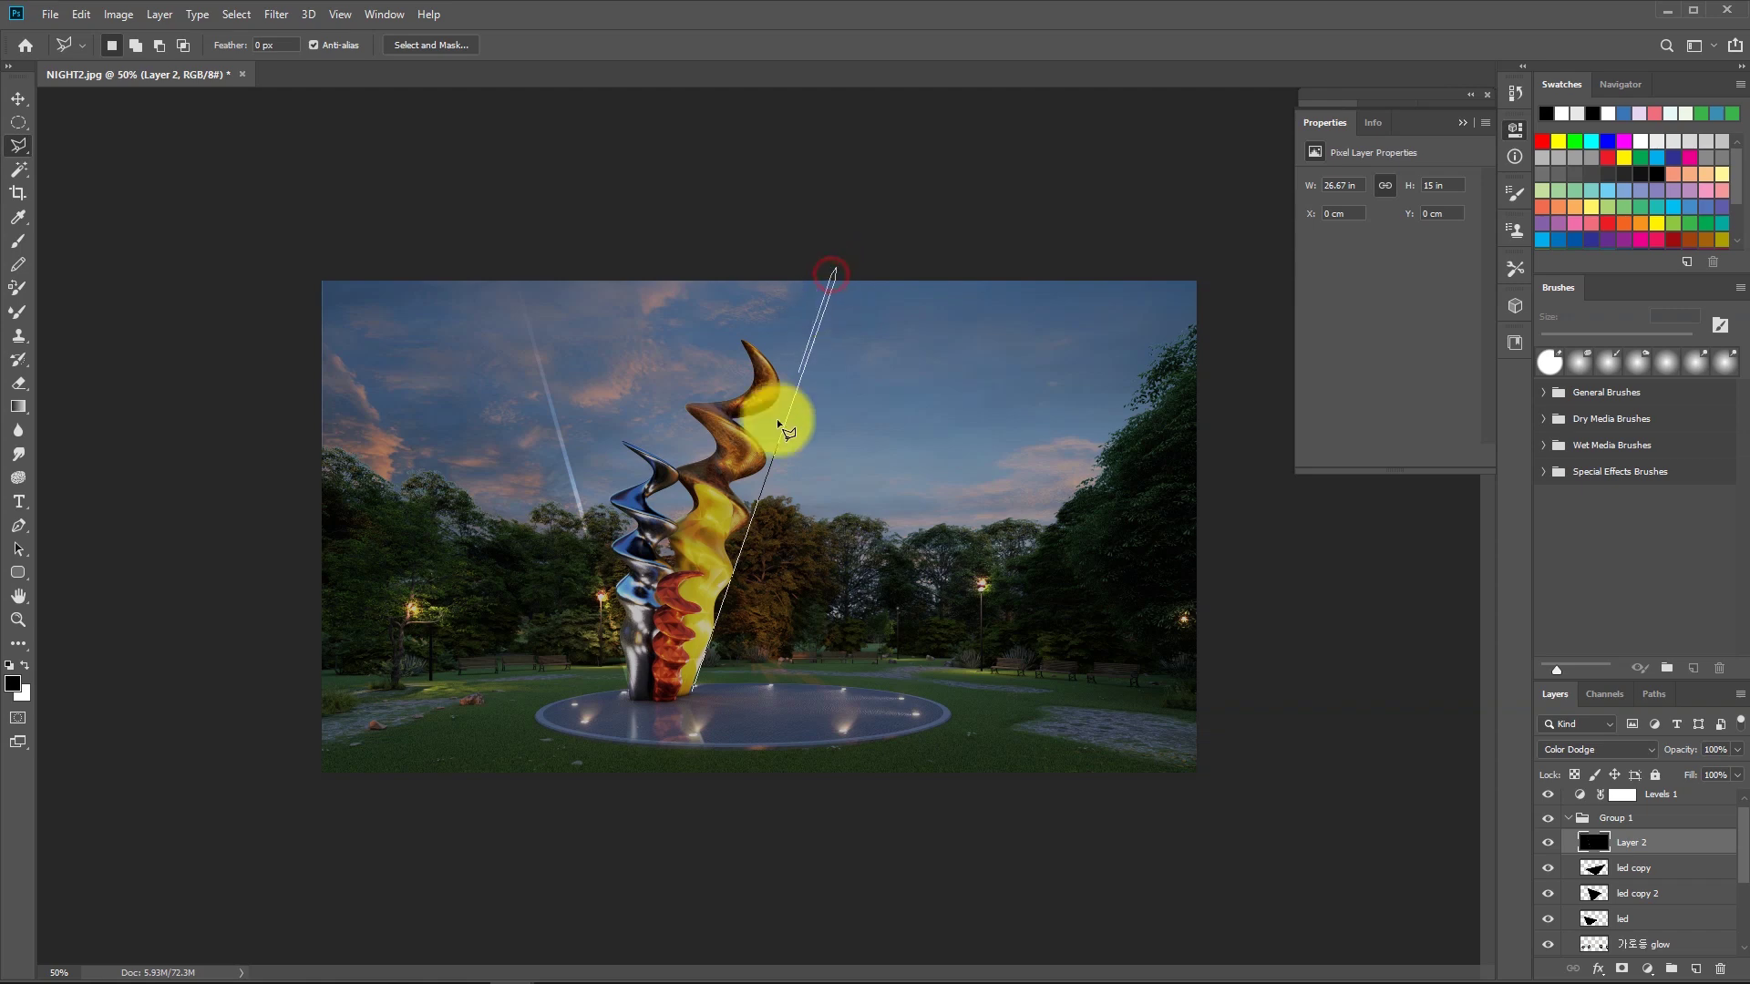
pyautogui.click(686, 691)
# Fill the right beam with a foreground-to-transparent gradient in light grey e9e9e9 at 12% opacity, and clear the selection.
pyautogui.press('g')
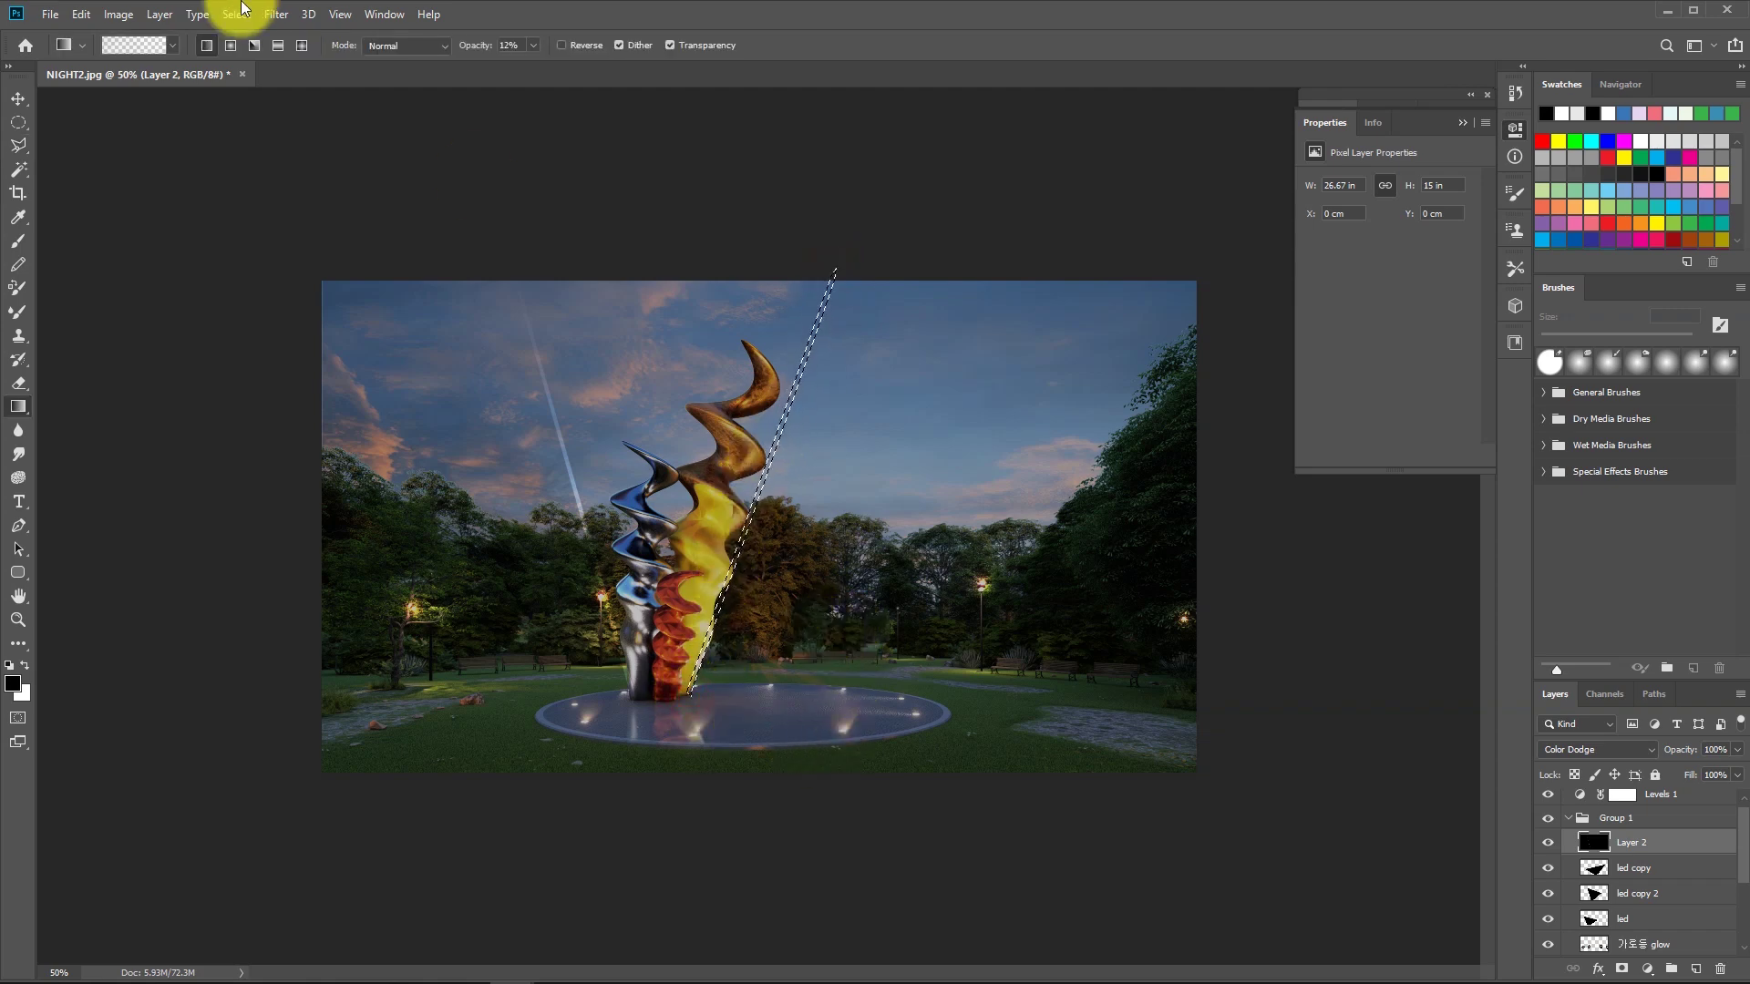
pyautogui.click(172, 46)
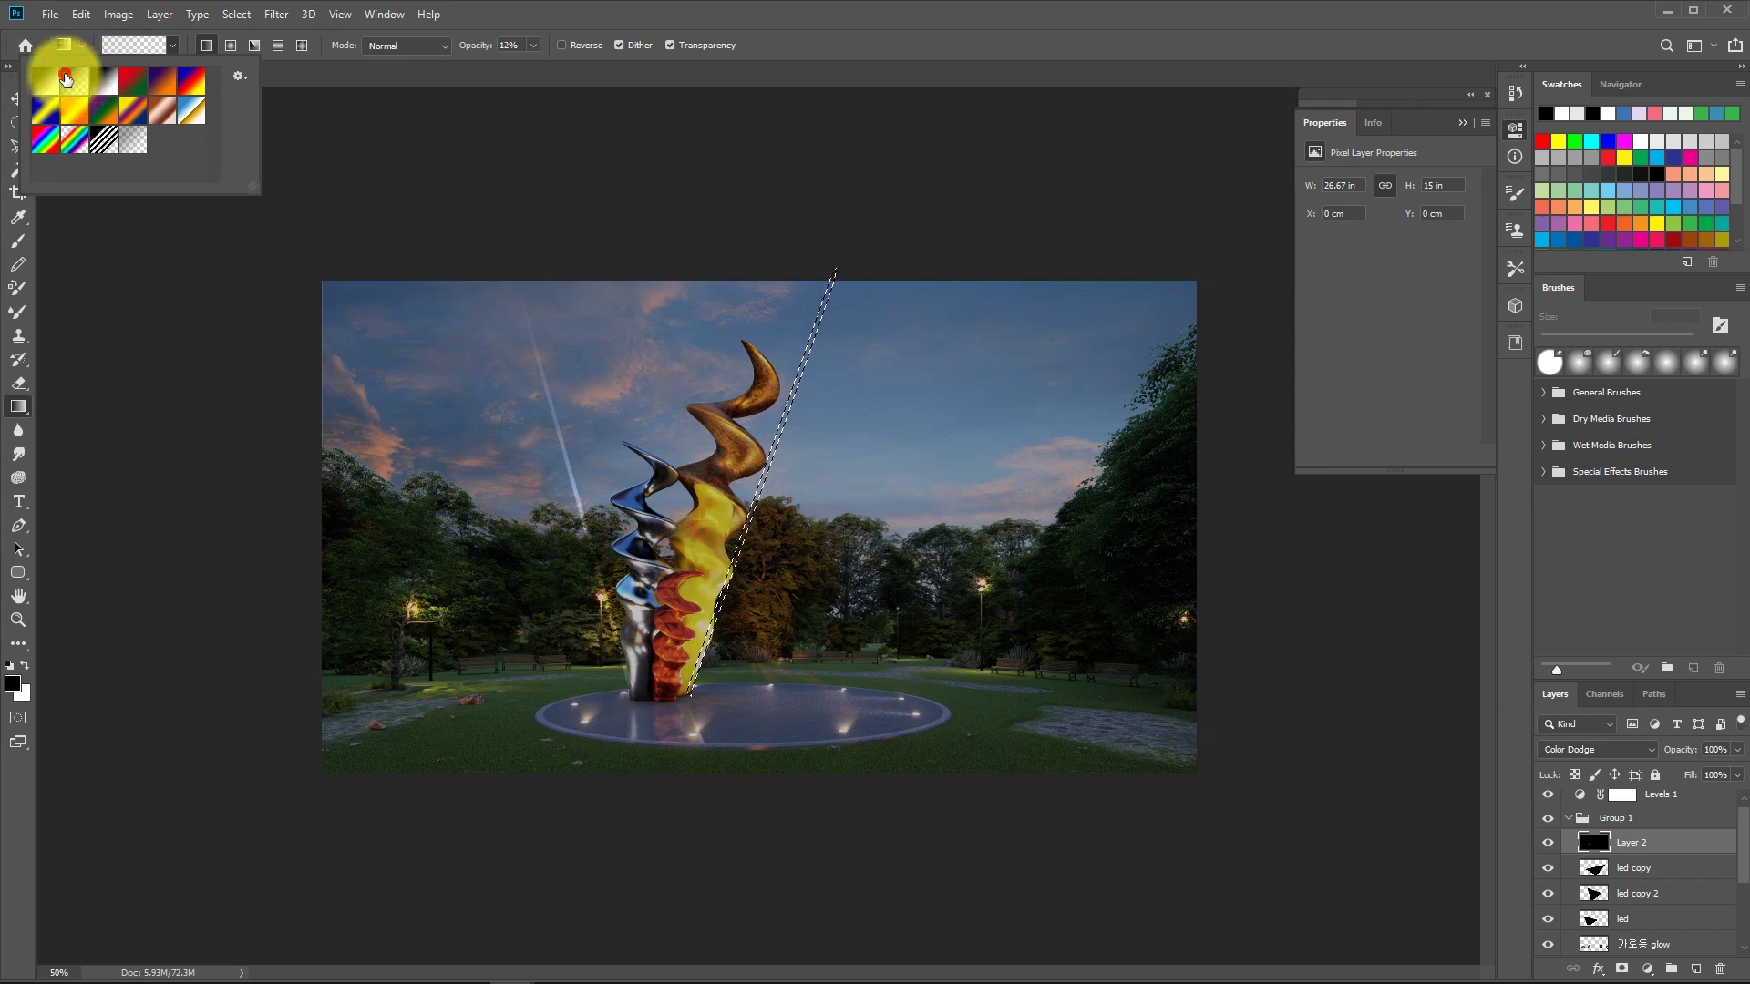
pyautogui.click(13, 687)
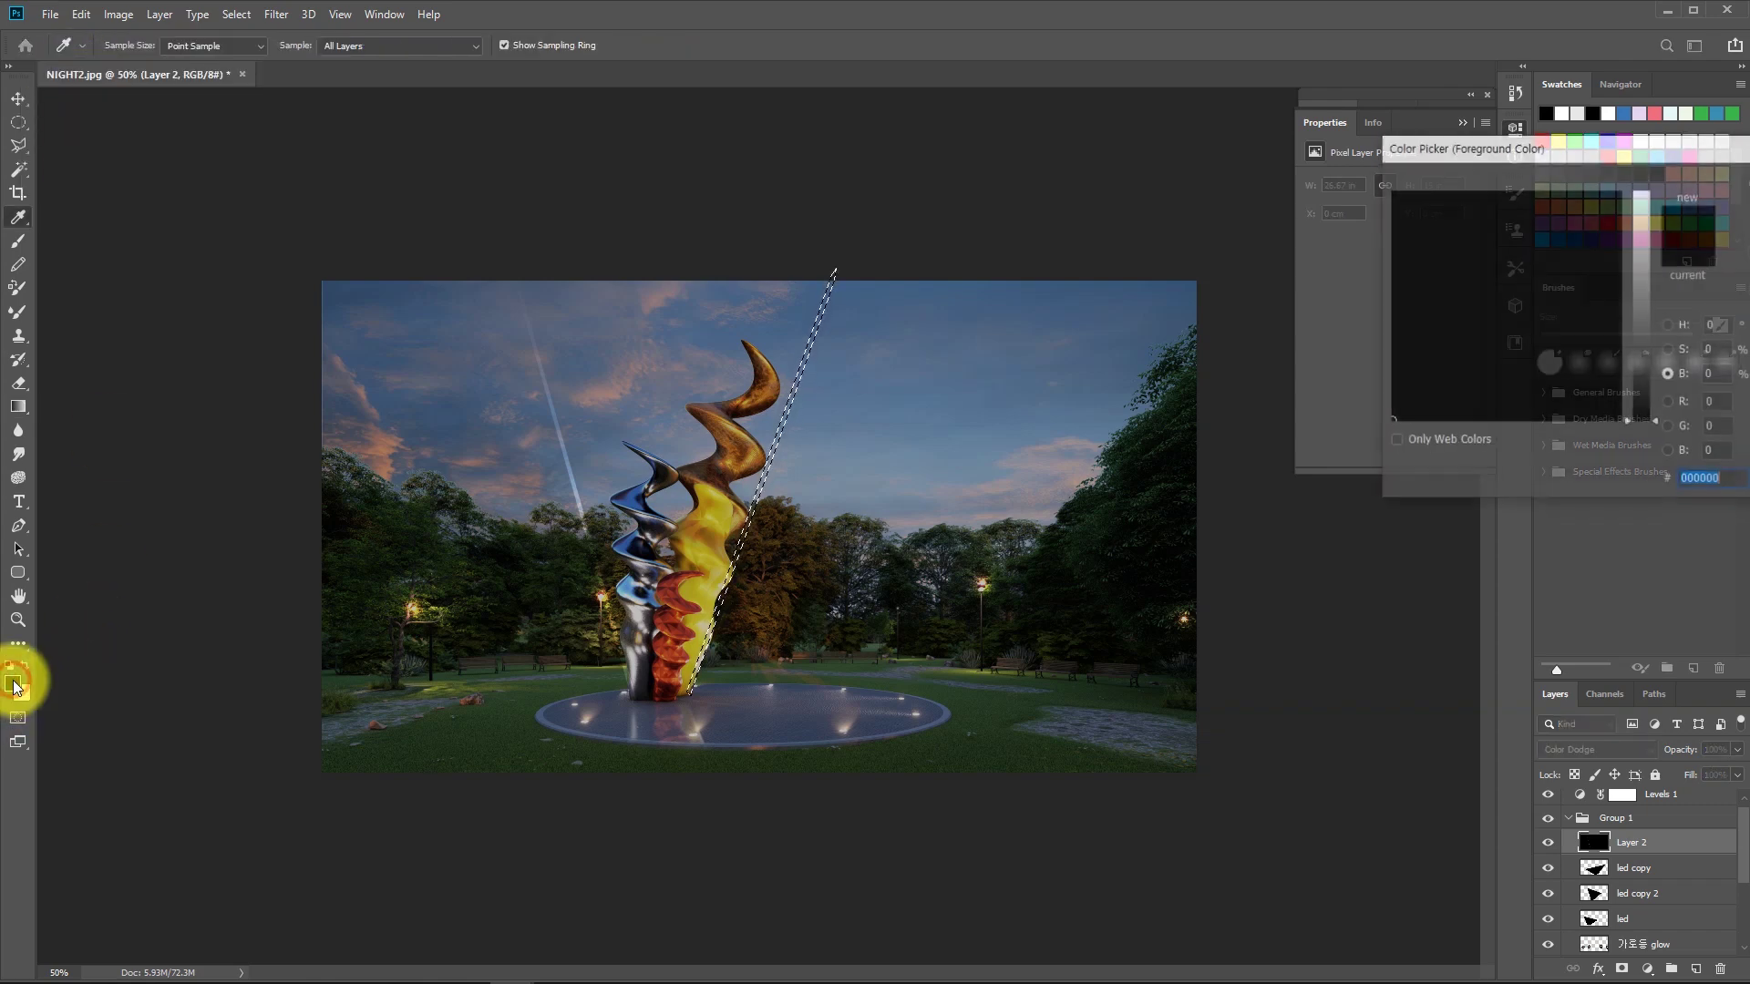
pyautogui.click(1647, 235)
pyautogui.moveTo(1648, 233); pyautogui.dragTo(1643, 209)
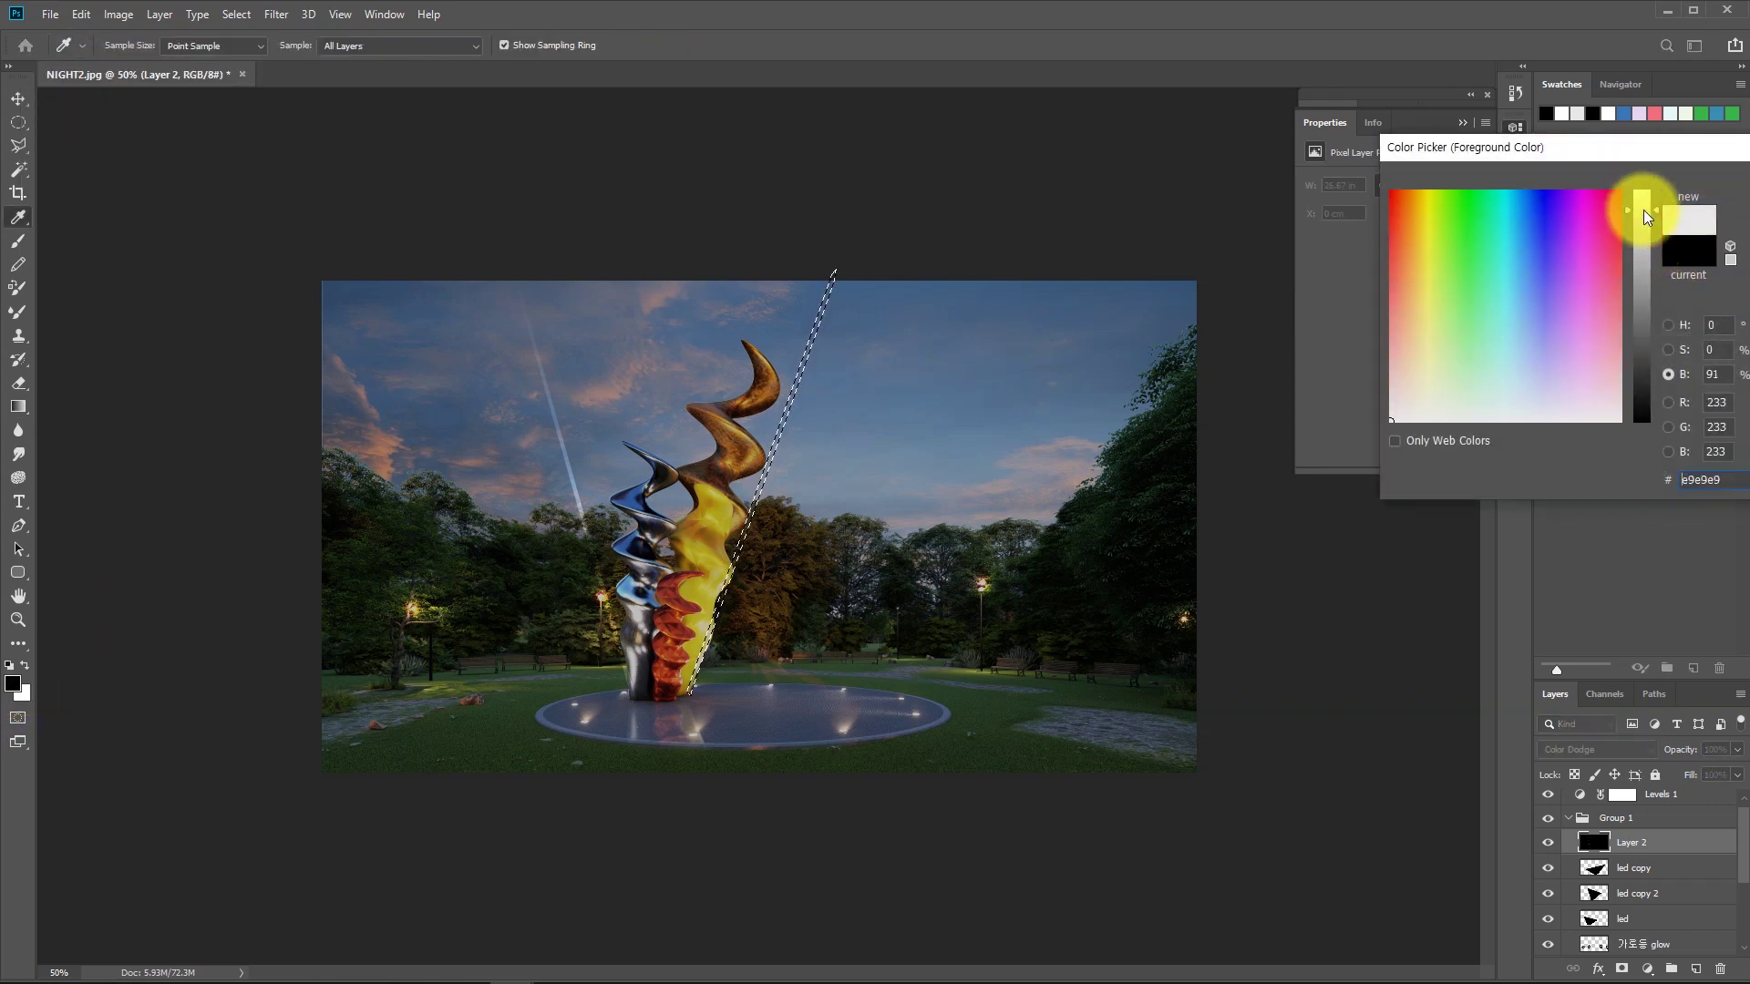
pyautogui.press('Return')
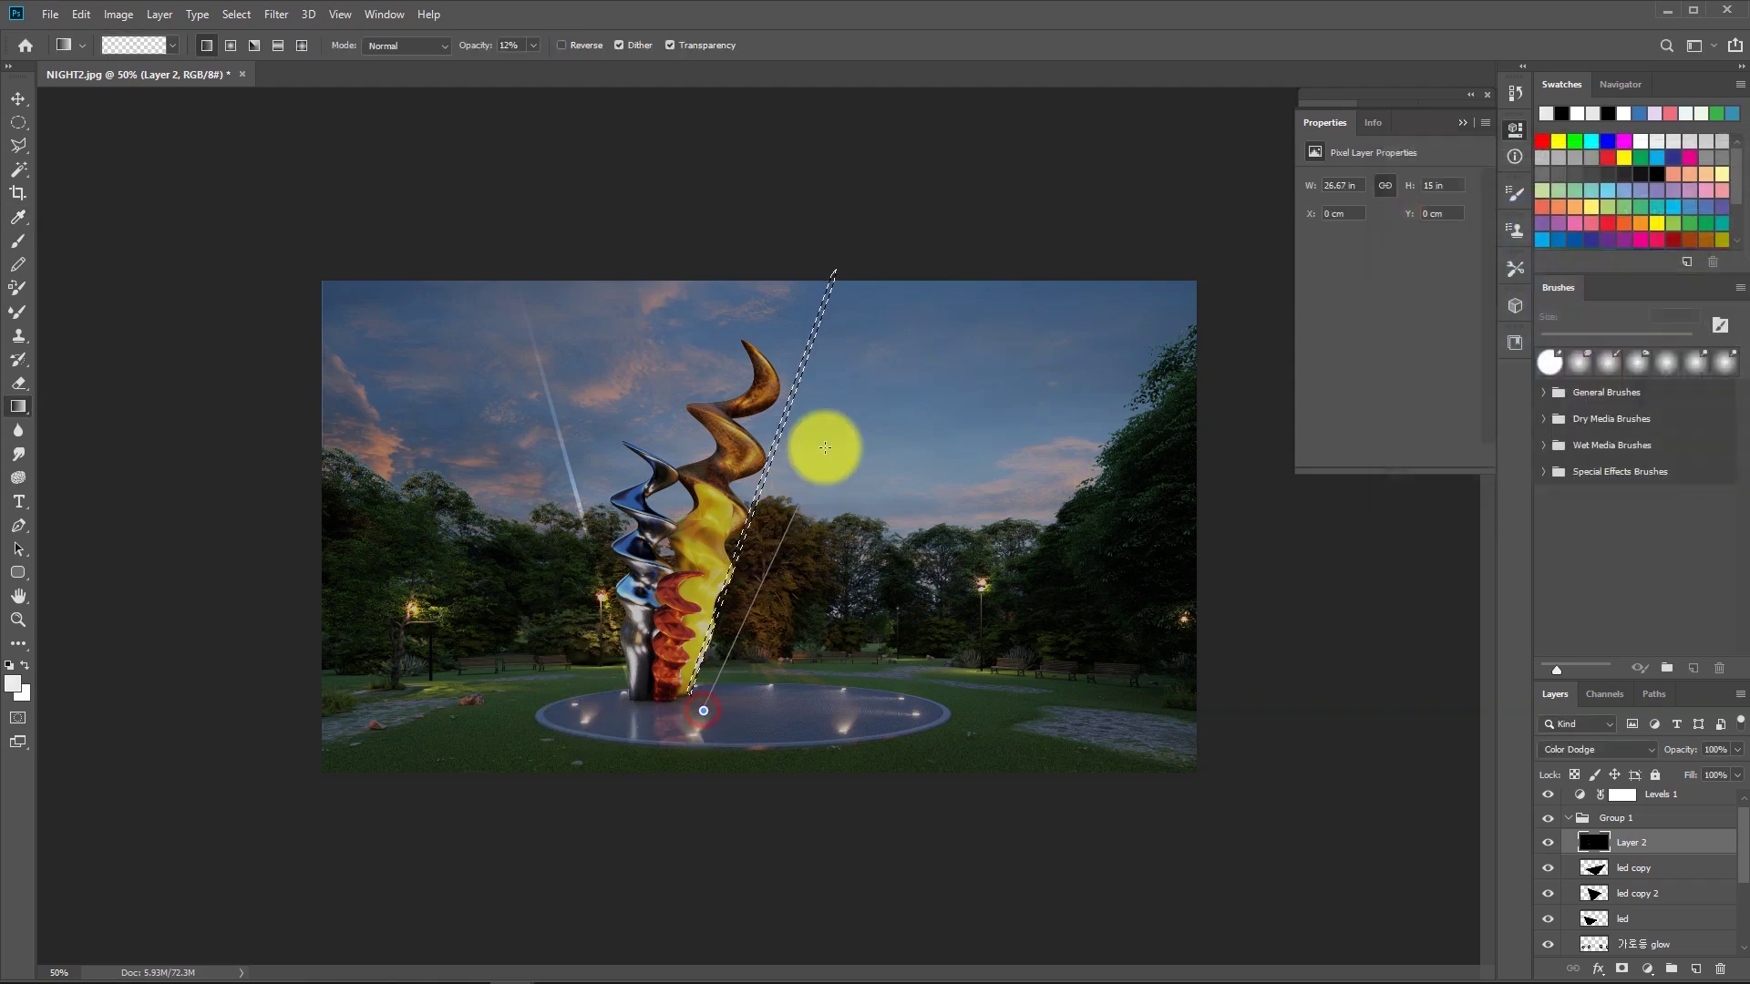
pyautogui.moveTo(714, 693); pyautogui.dragTo(795, 485)
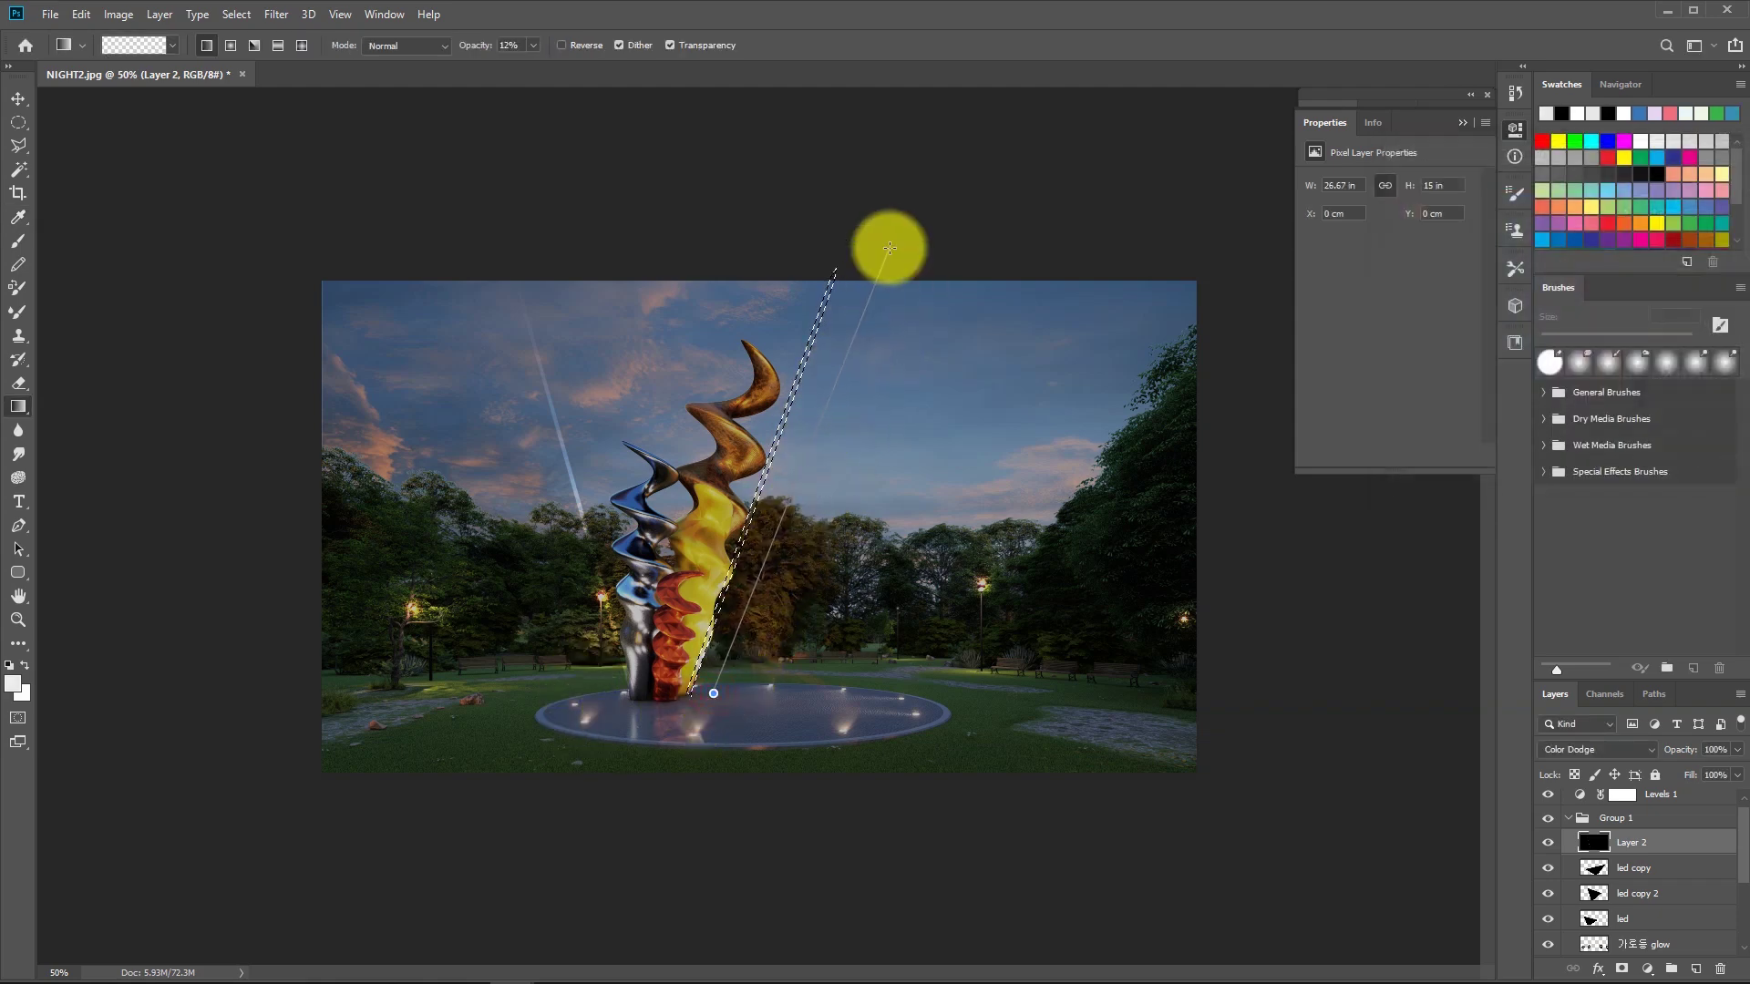
pyautogui.hotkey('ctrl', 'd')
pyautogui.press('m')
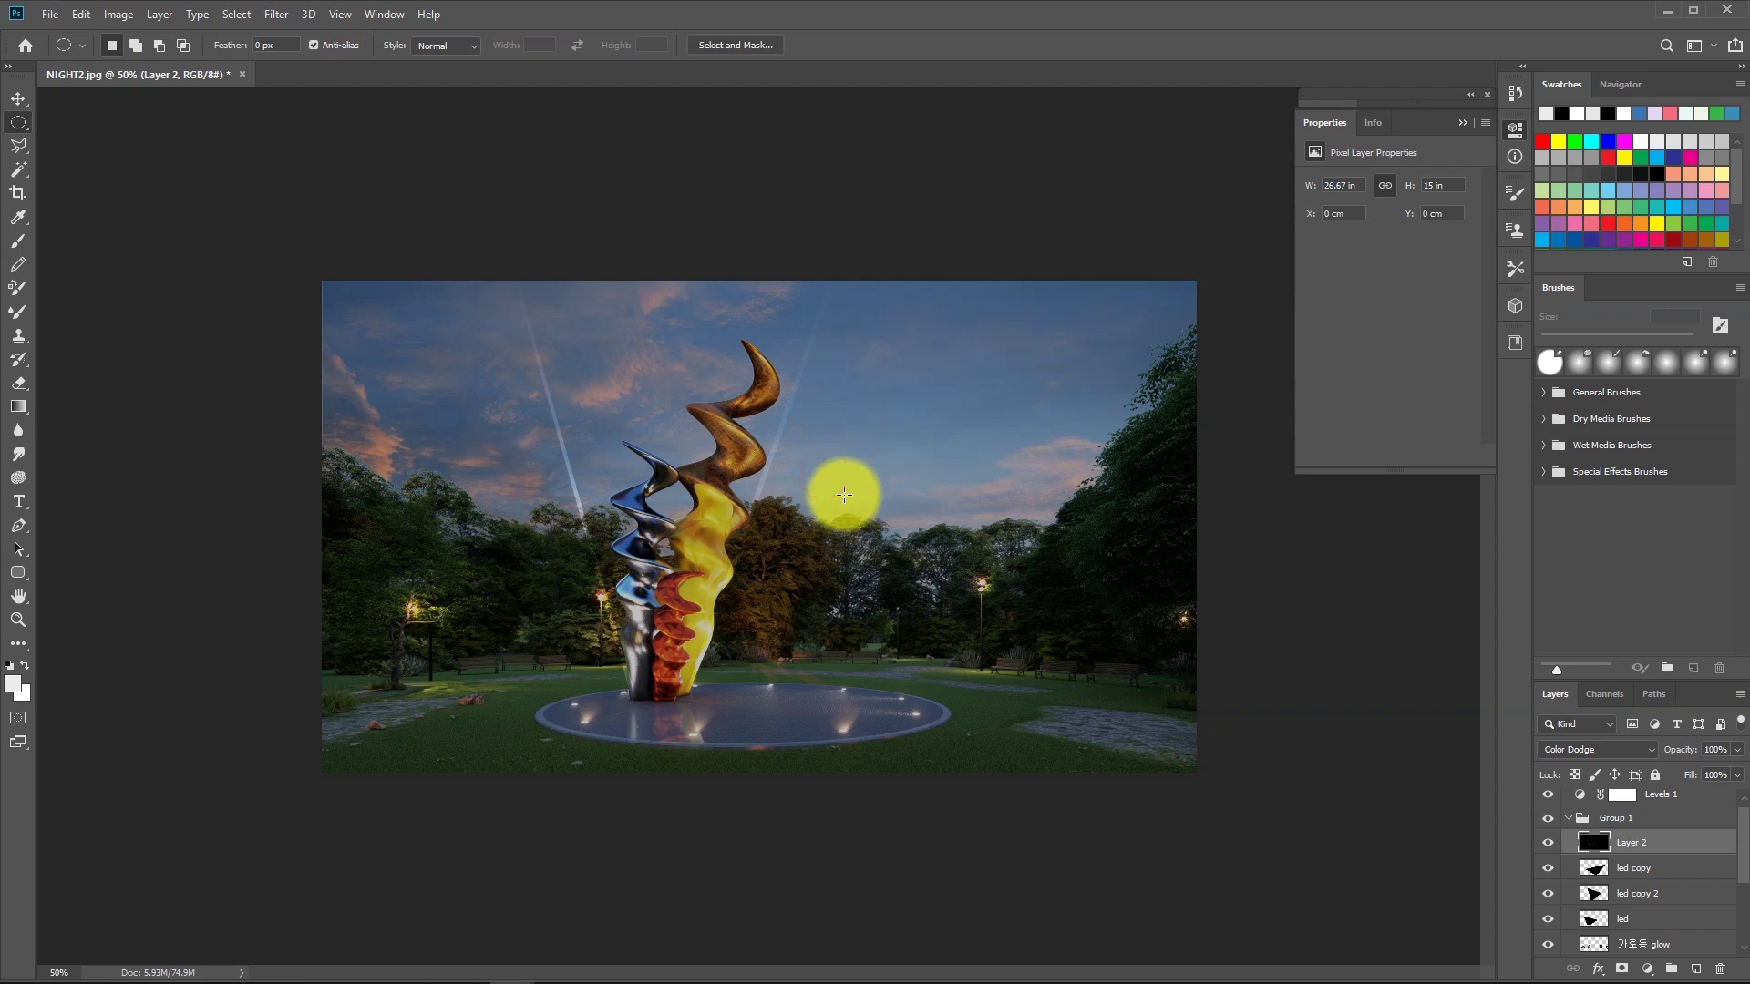
# Reselect the right beam, apply the gradient once more to brighten its lower part, and clear the selection.
pyautogui.hotkey('ctrl', 'shift', 'd')
pyautogui.press('g')
pyautogui.moveTo(747, 631); pyautogui.dragTo(832, 506)
pyautogui.hotkey('ctrl', 'd')
pyautogui.press('m')
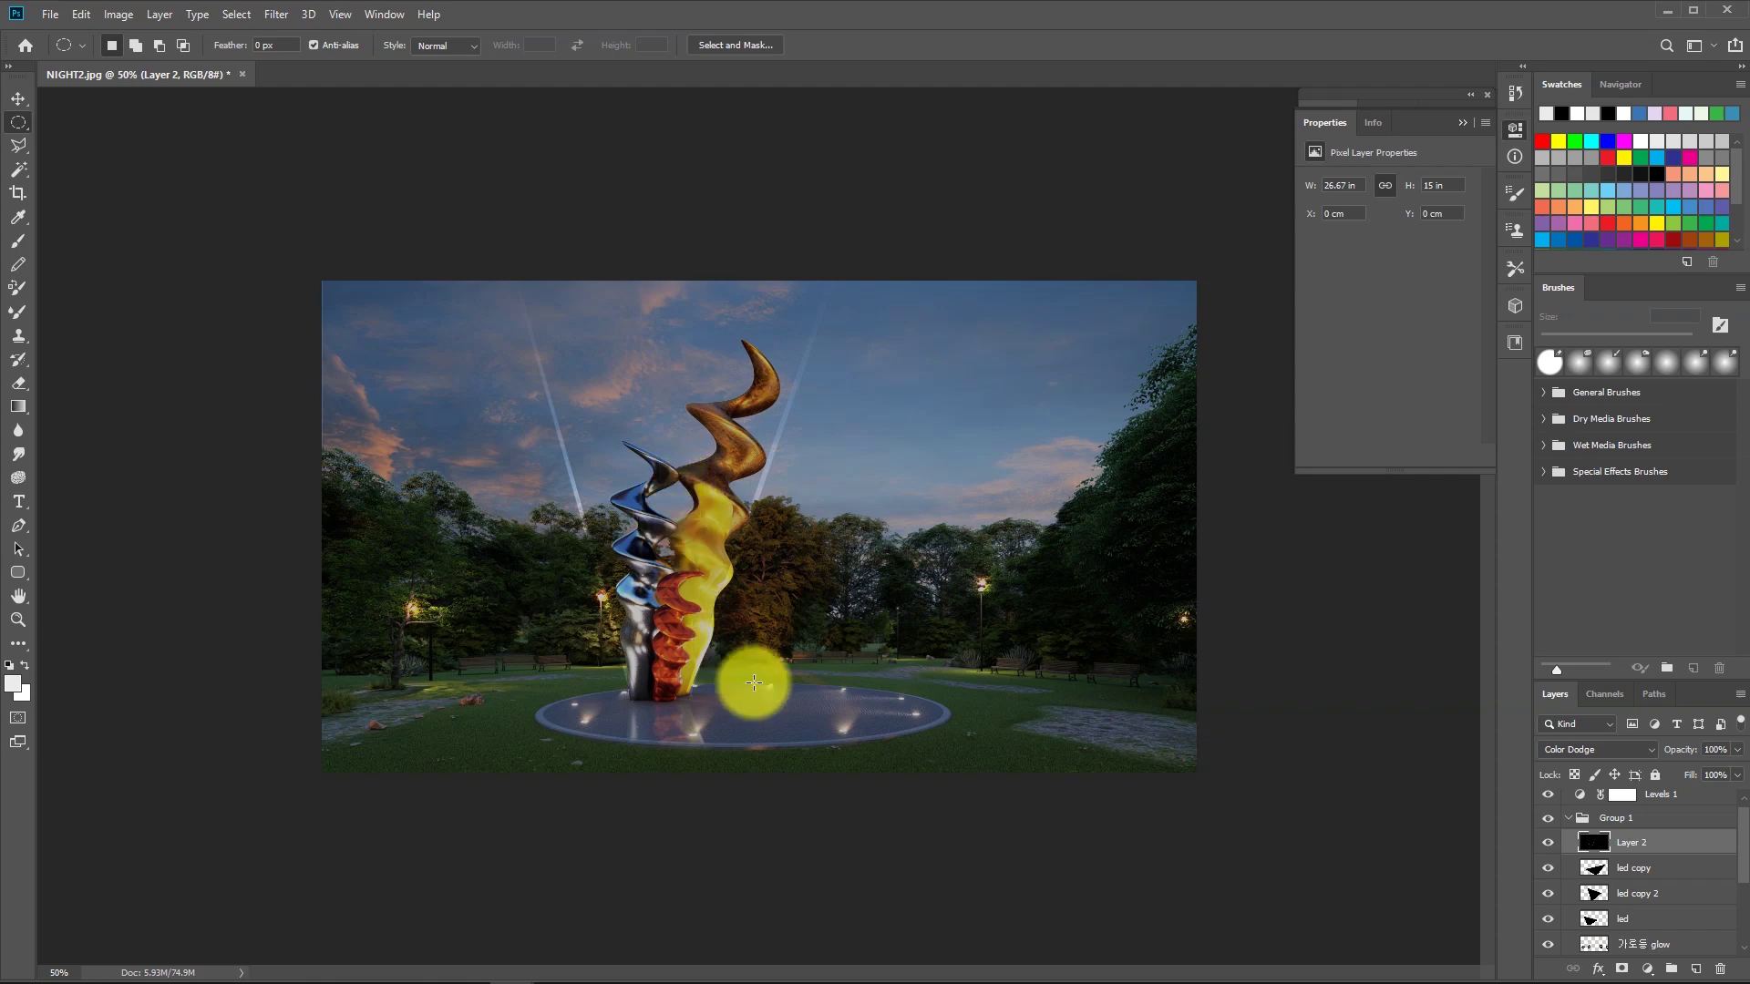
# Outline a thin beam-shaped selection from the floor light at the platform's right edge diagonally up past the sculpture into the upper-left sky.
pyautogui.click(917, 711)
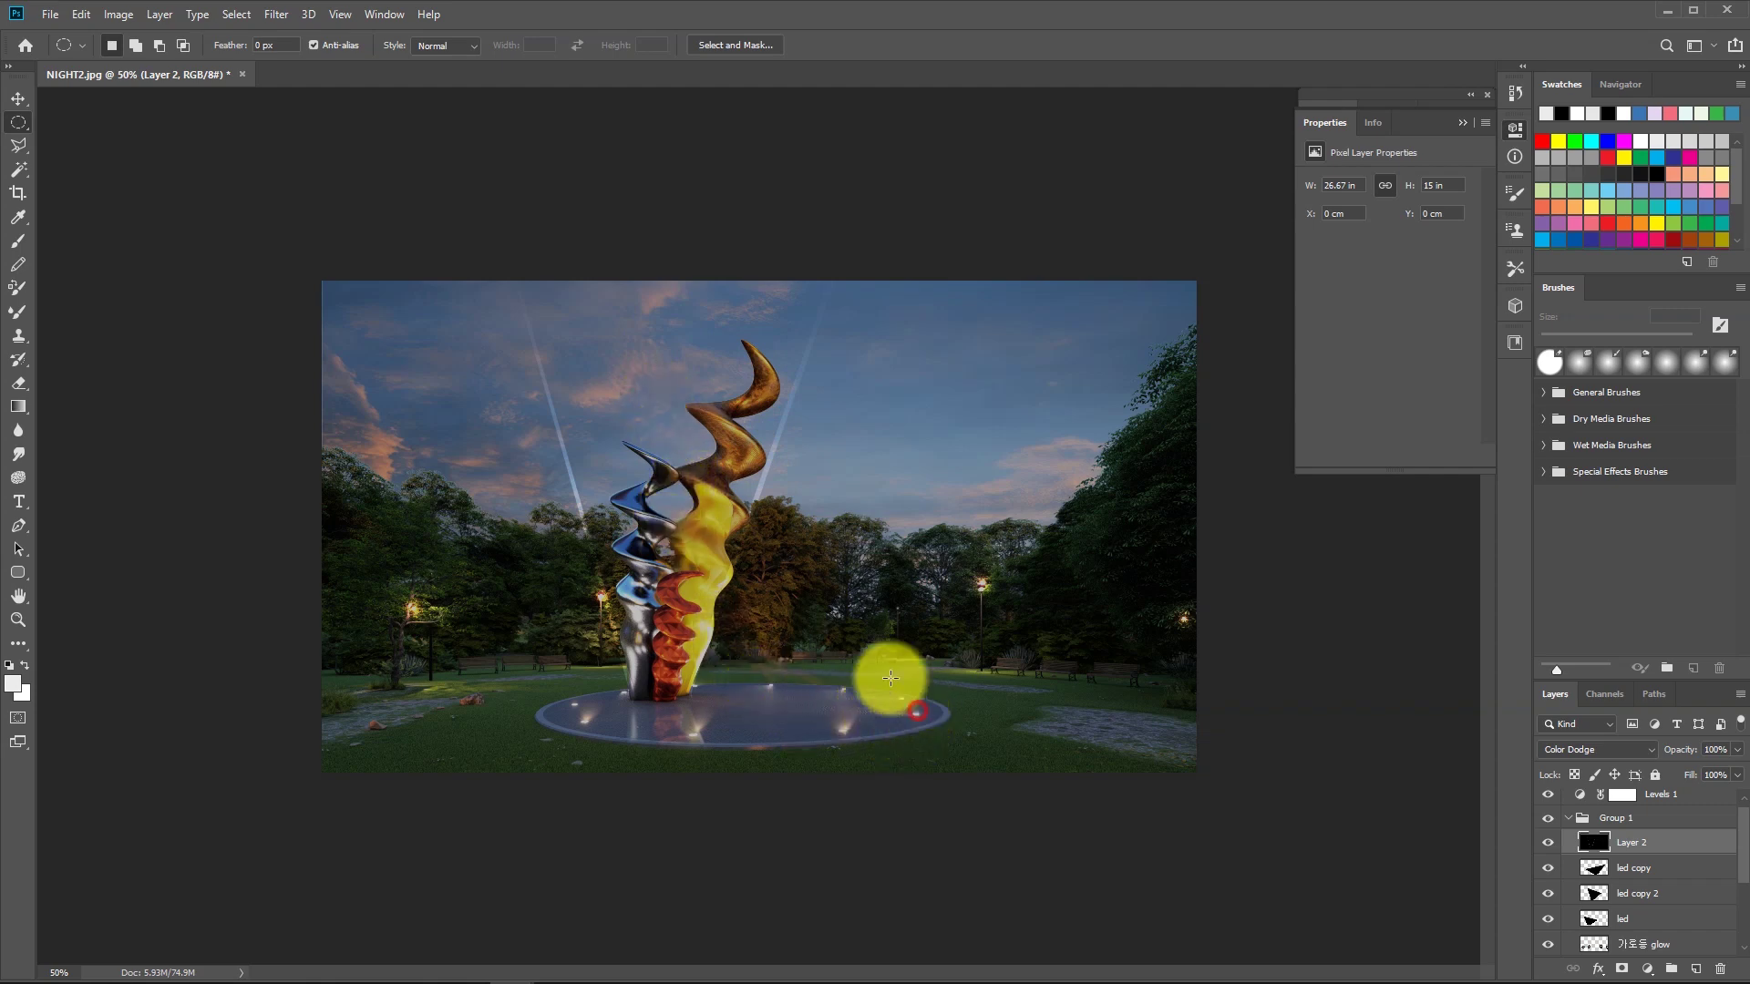
pyautogui.click(945, 734)
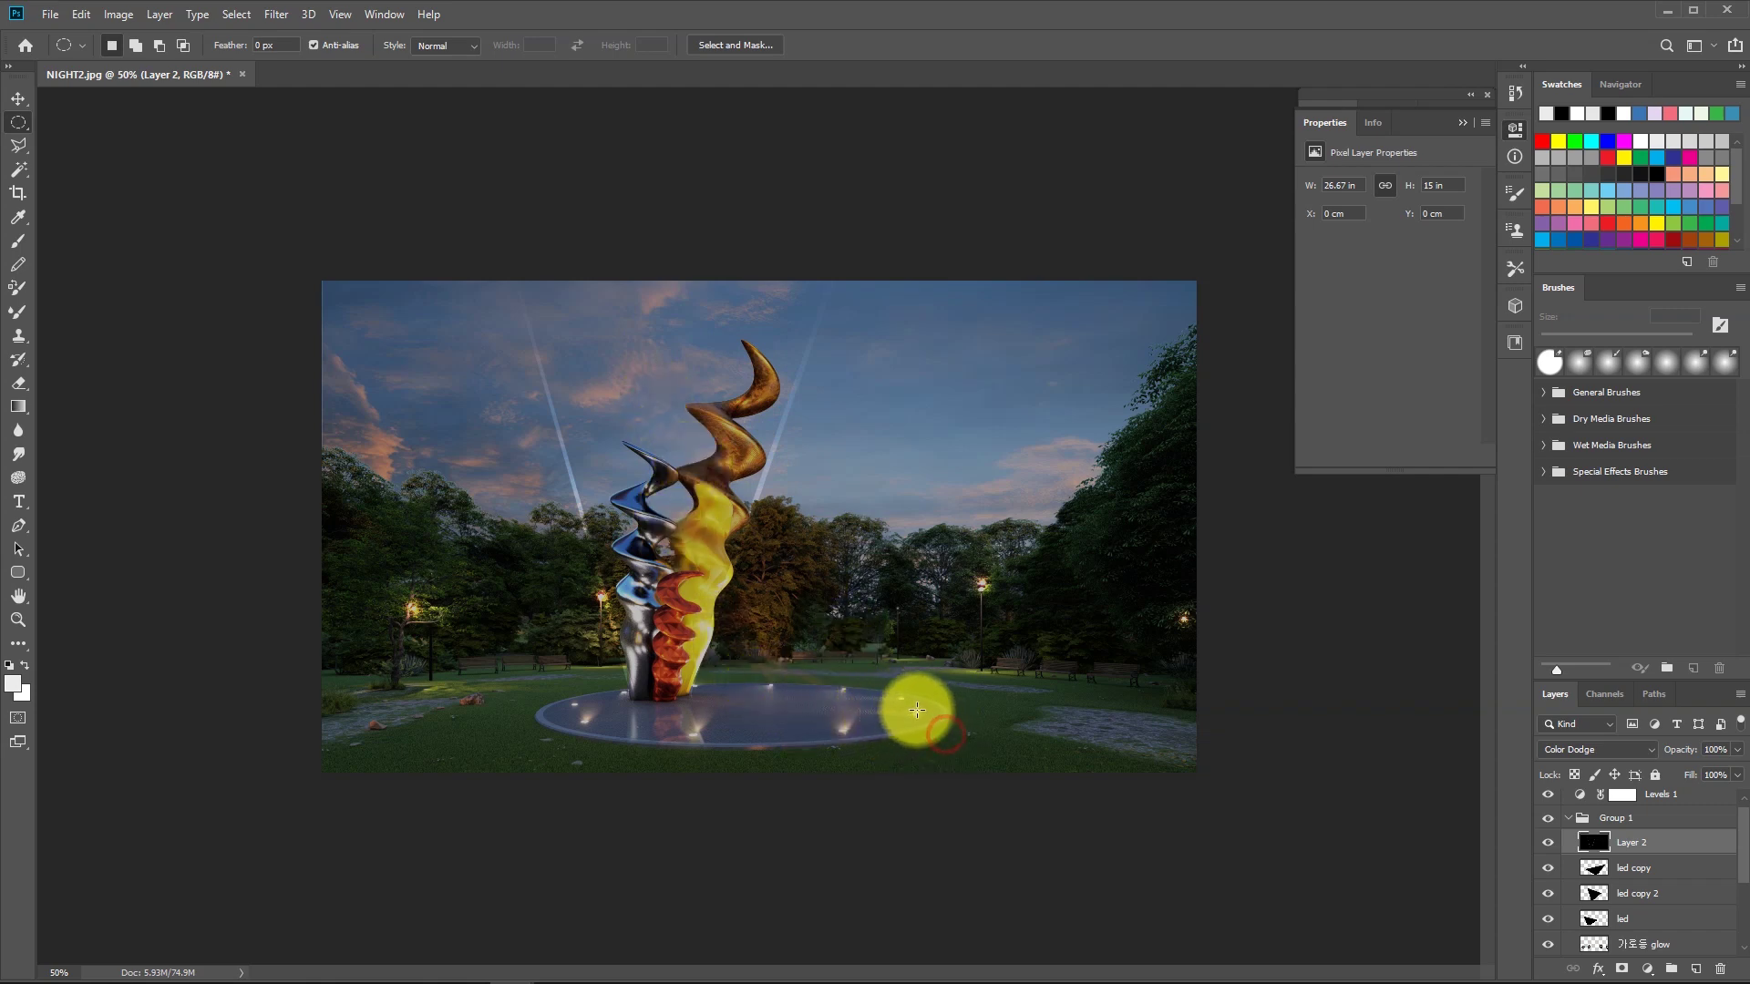
pyautogui.press('l')
pyautogui.click(915, 714)
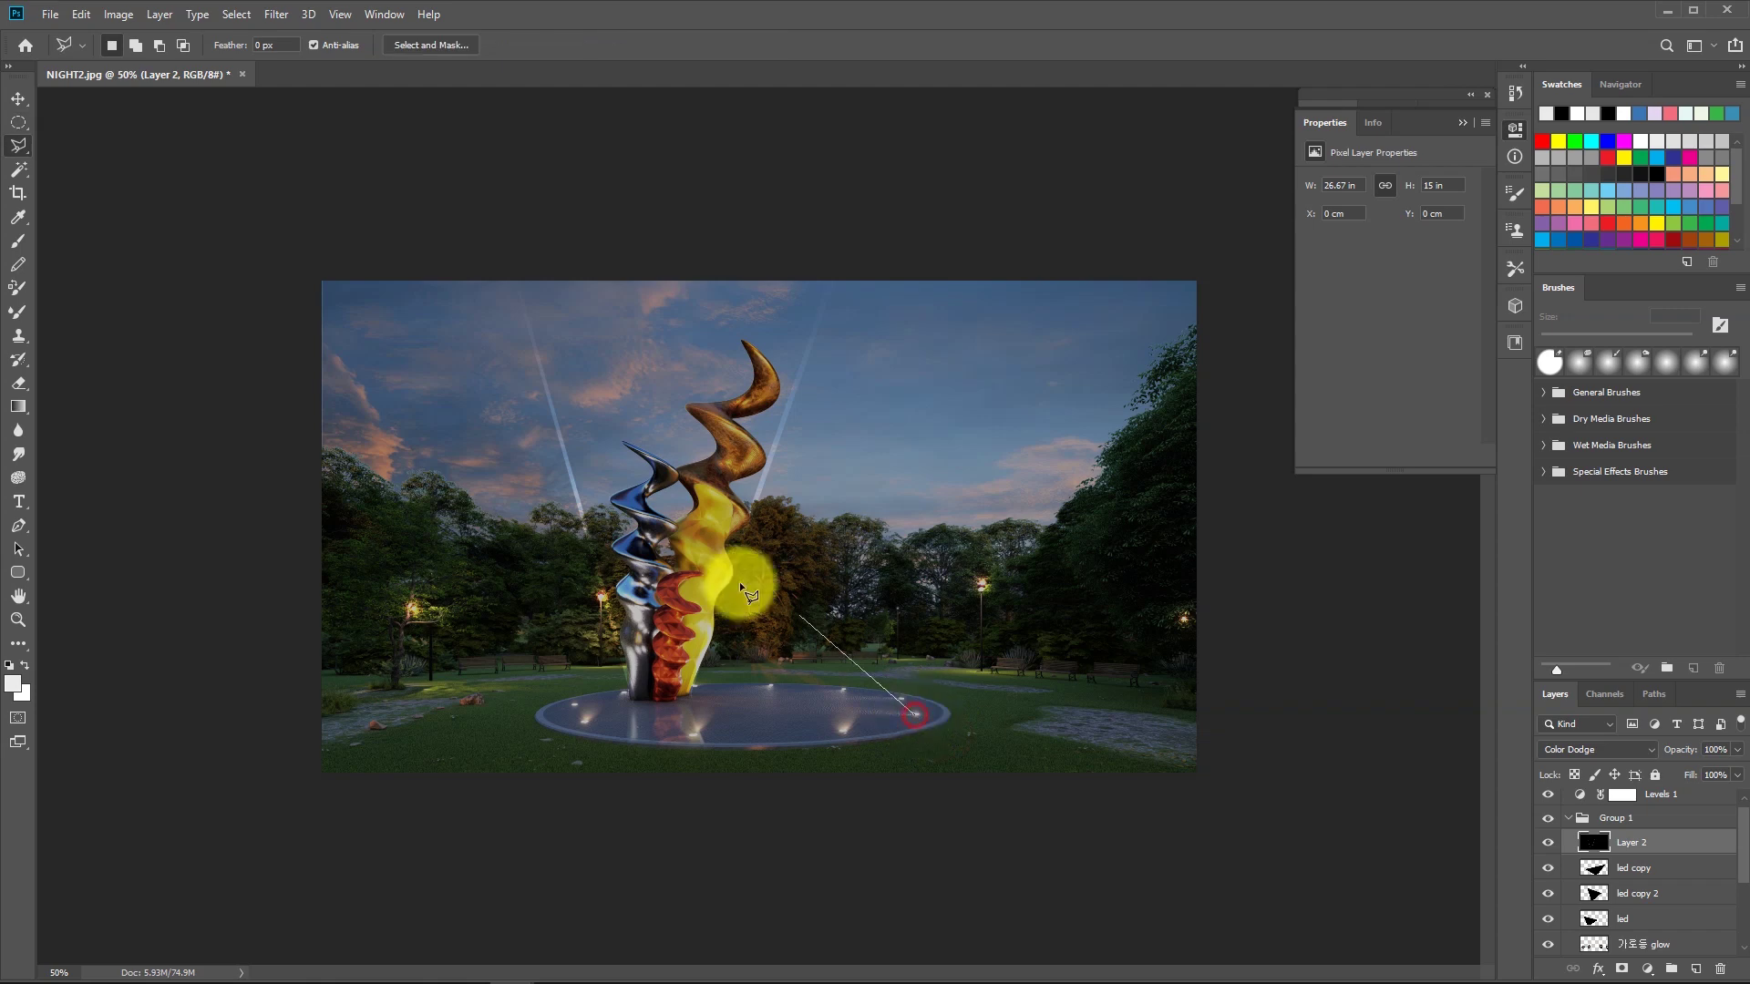
pyautogui.click(645, 256)
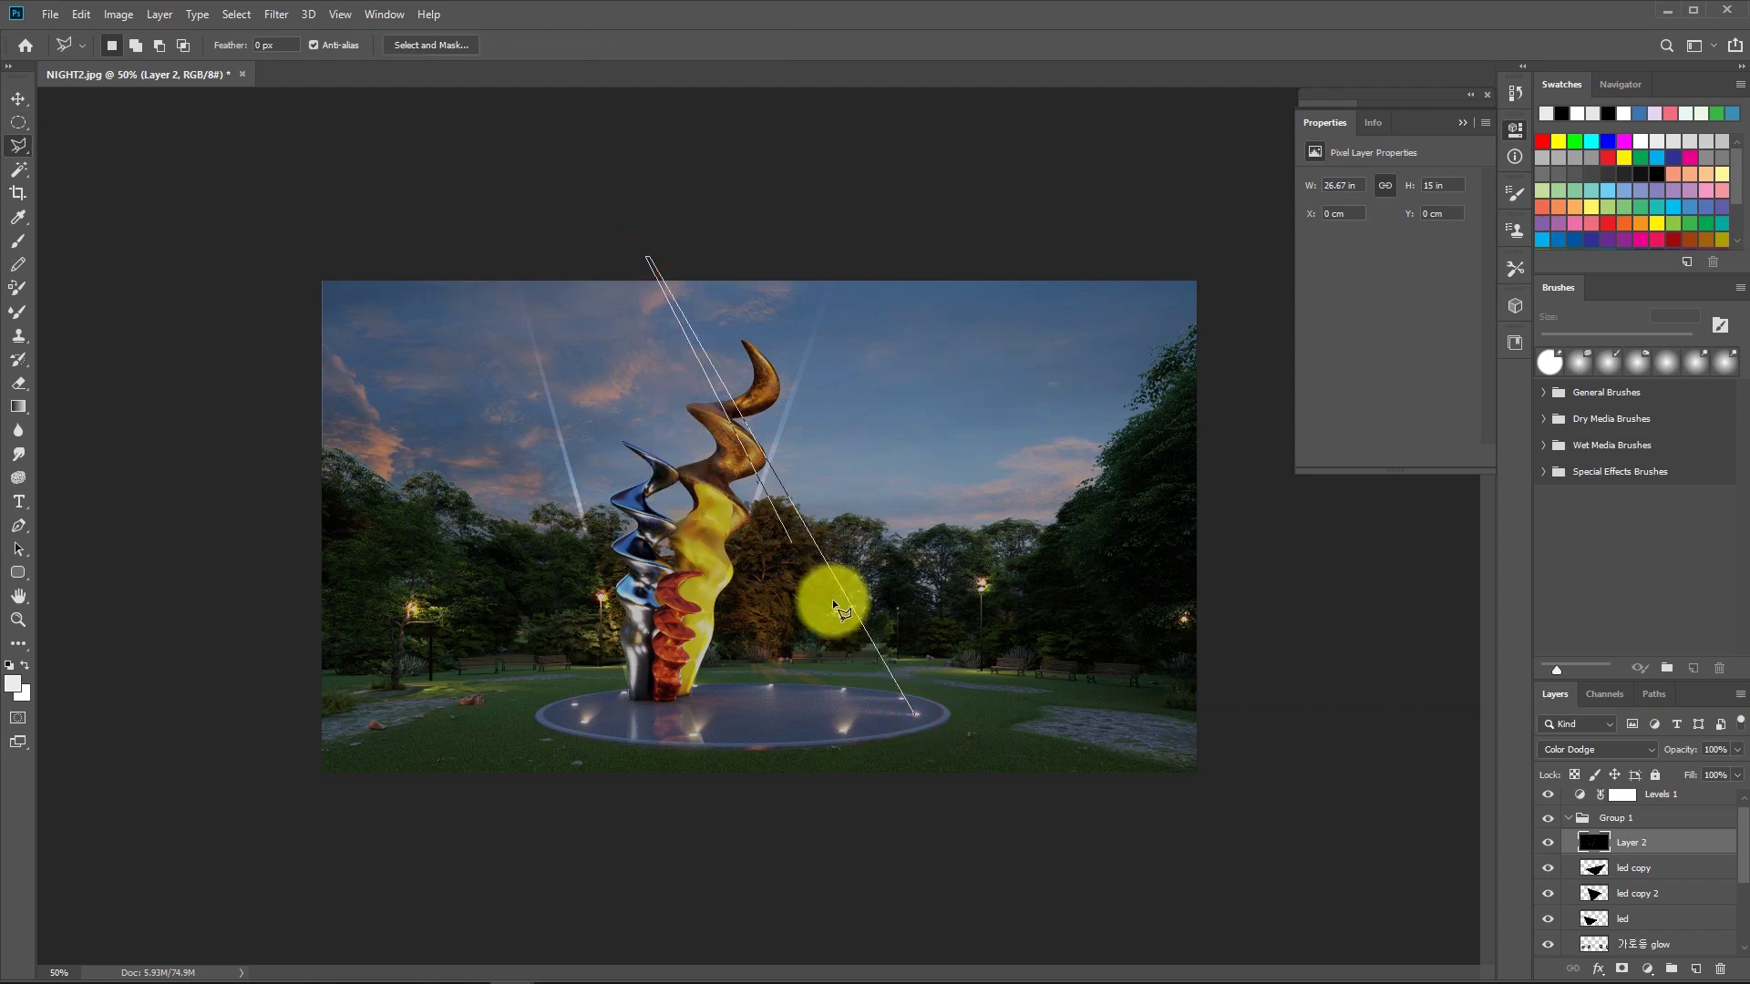
pyautogui.click(911, 714)
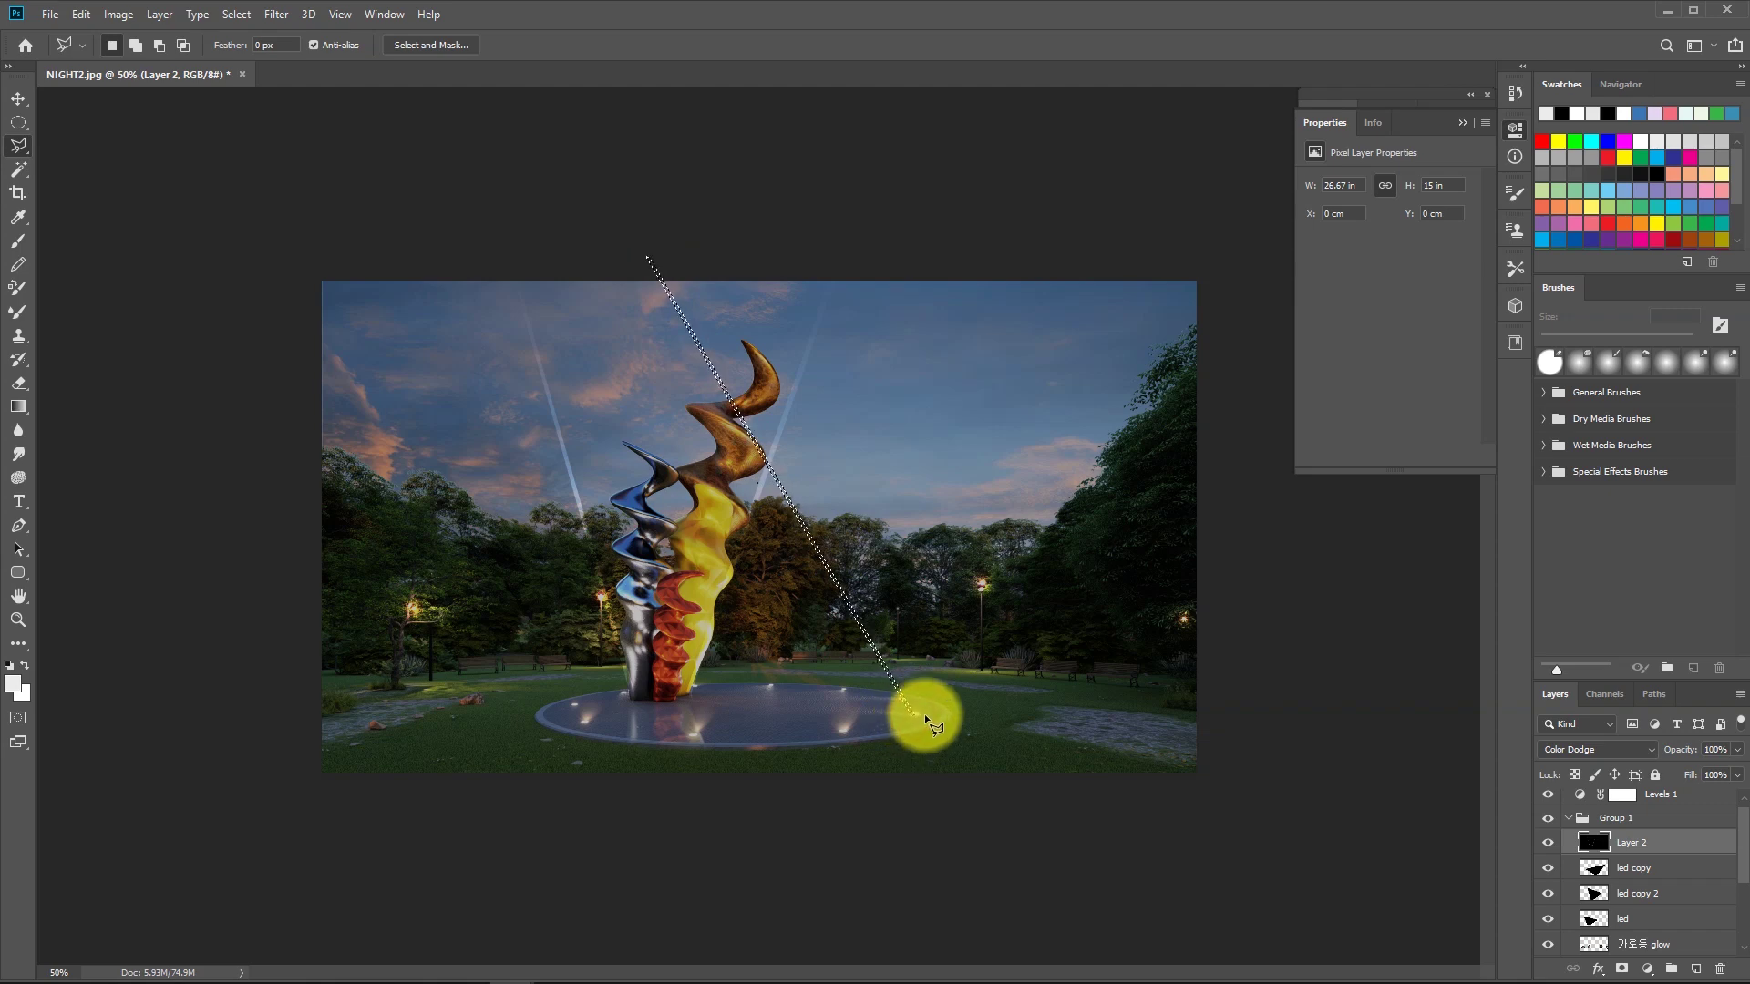
# Fill the diagonal beam with the light grey gradient from the lower right upward, and clear the selection.
pyautogui.press('g')
pyautogui.moveTo(910, 550); pyautogui.dragTo(775, 292)
pyautogui.press('m')
pyautogui.hotkey('ctrl', 'd')
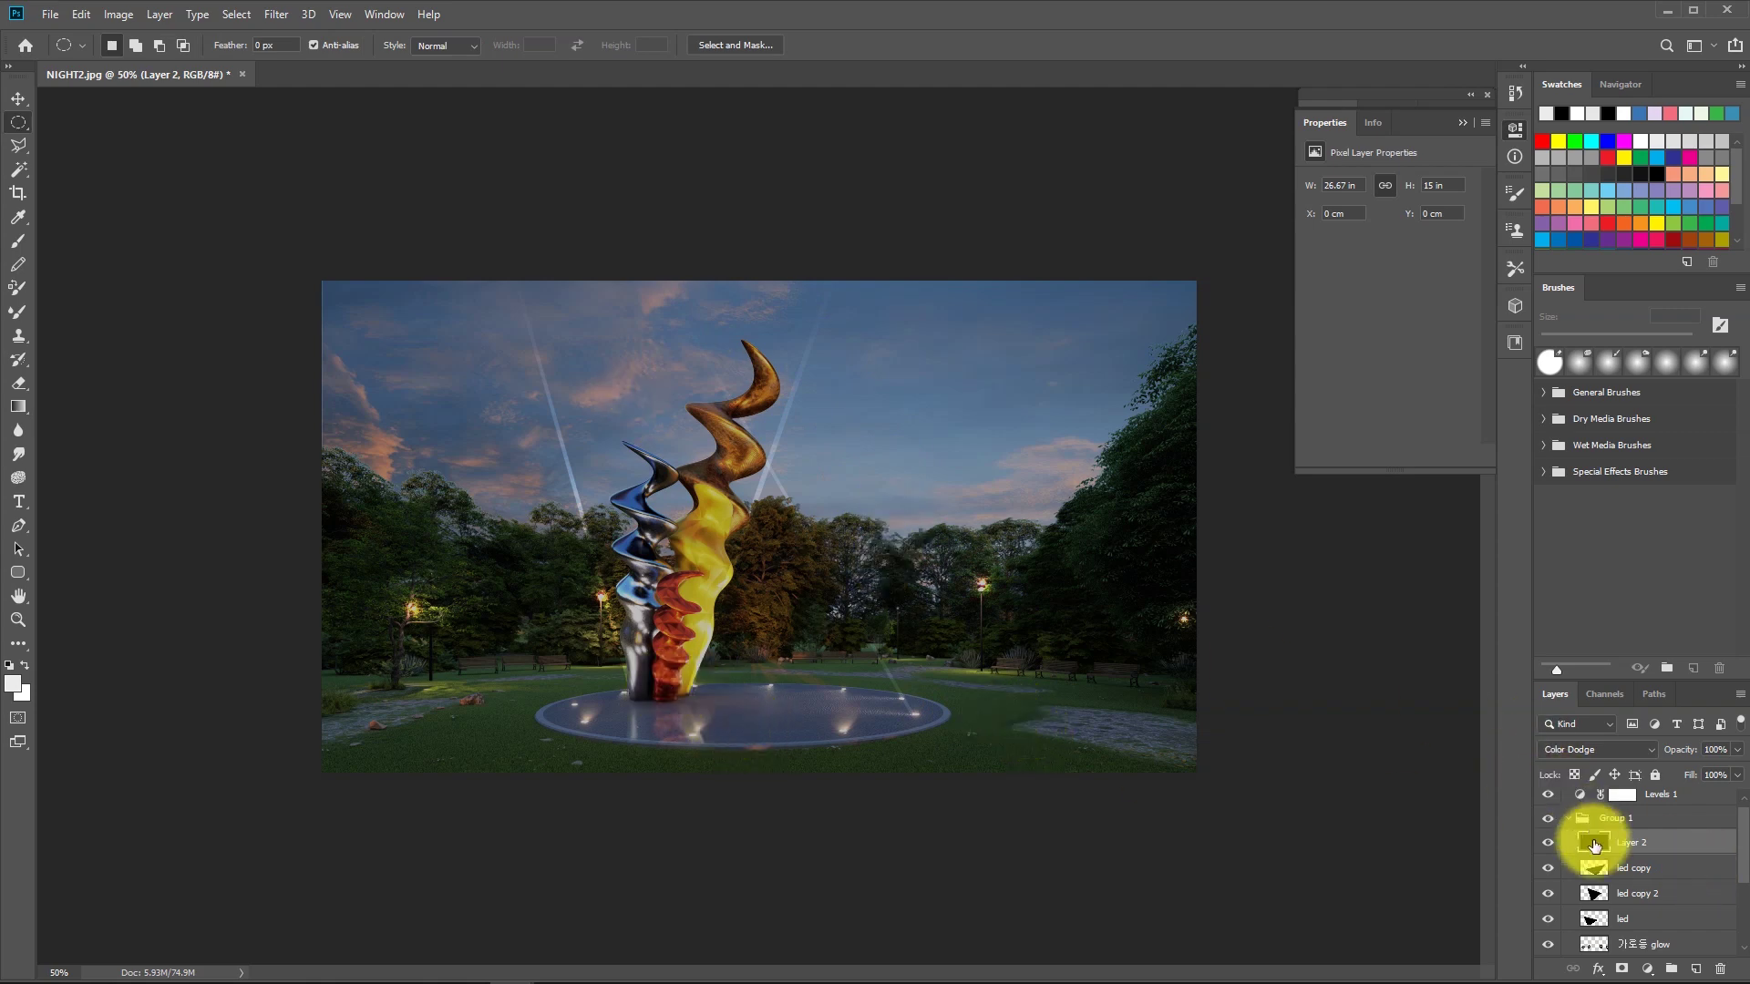
pyautogui.hotkey('ctrl', 'u')
pyautogui.click(1505, 435)
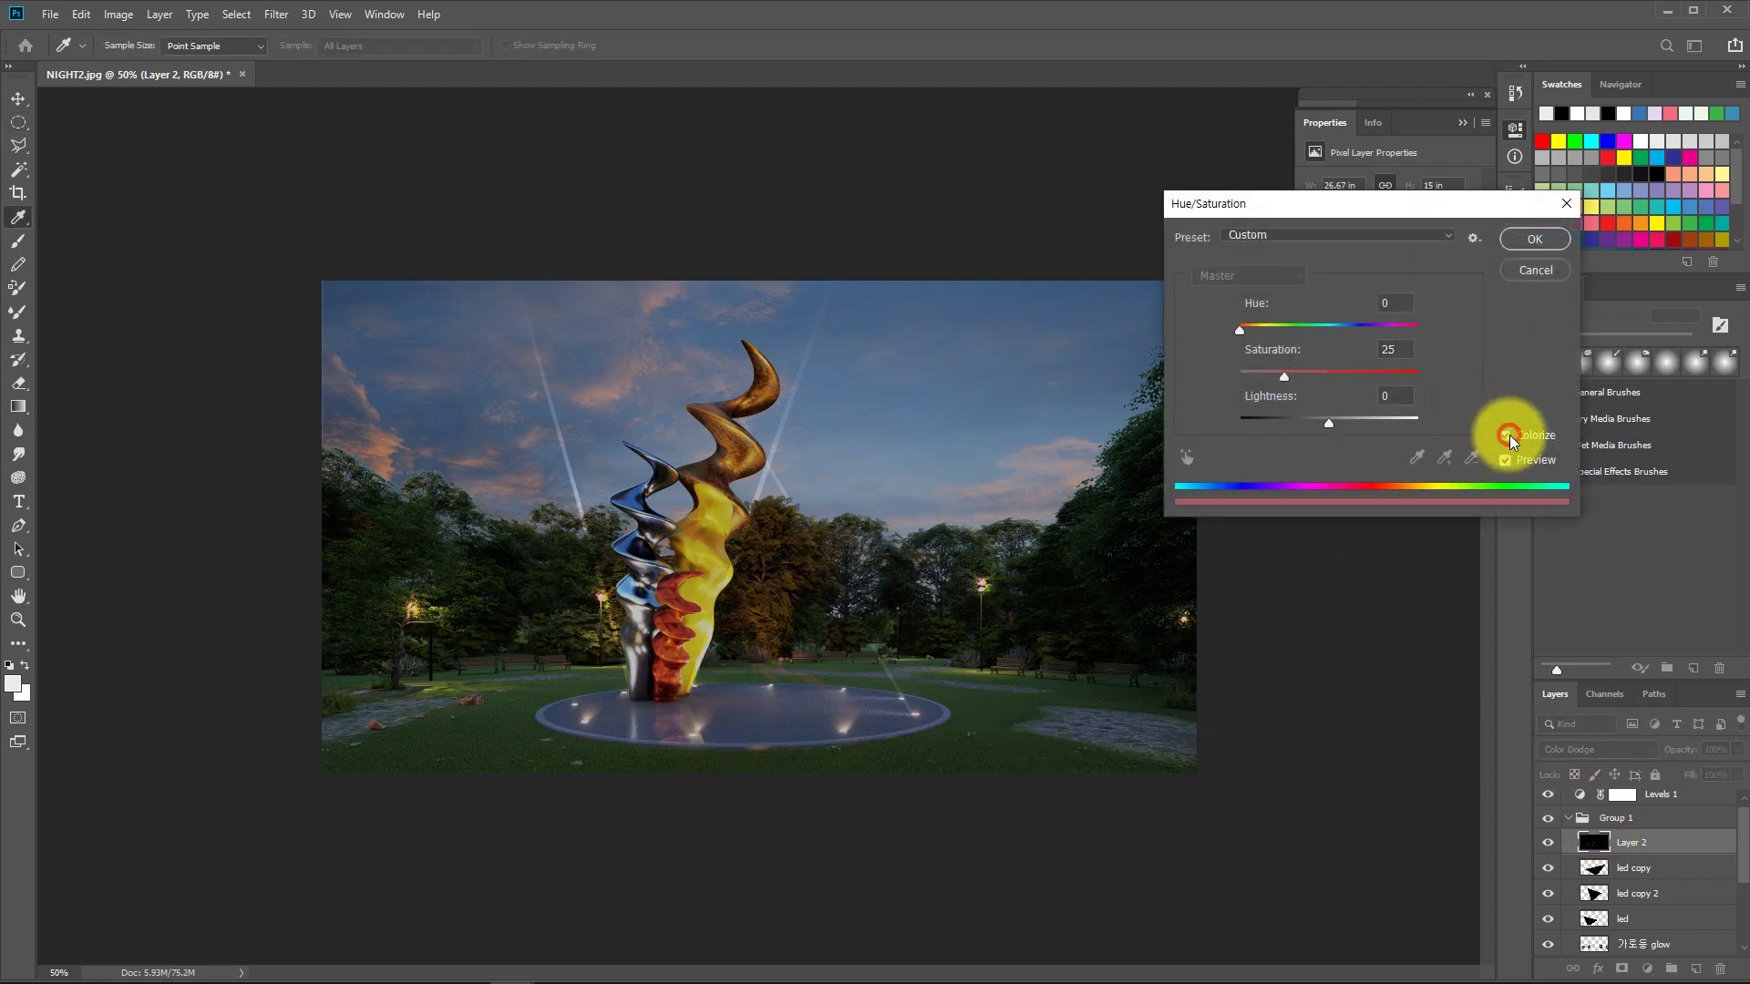
pyautogui.moveTo(1287, 371); pyautogui.dragTo(1380, 373)
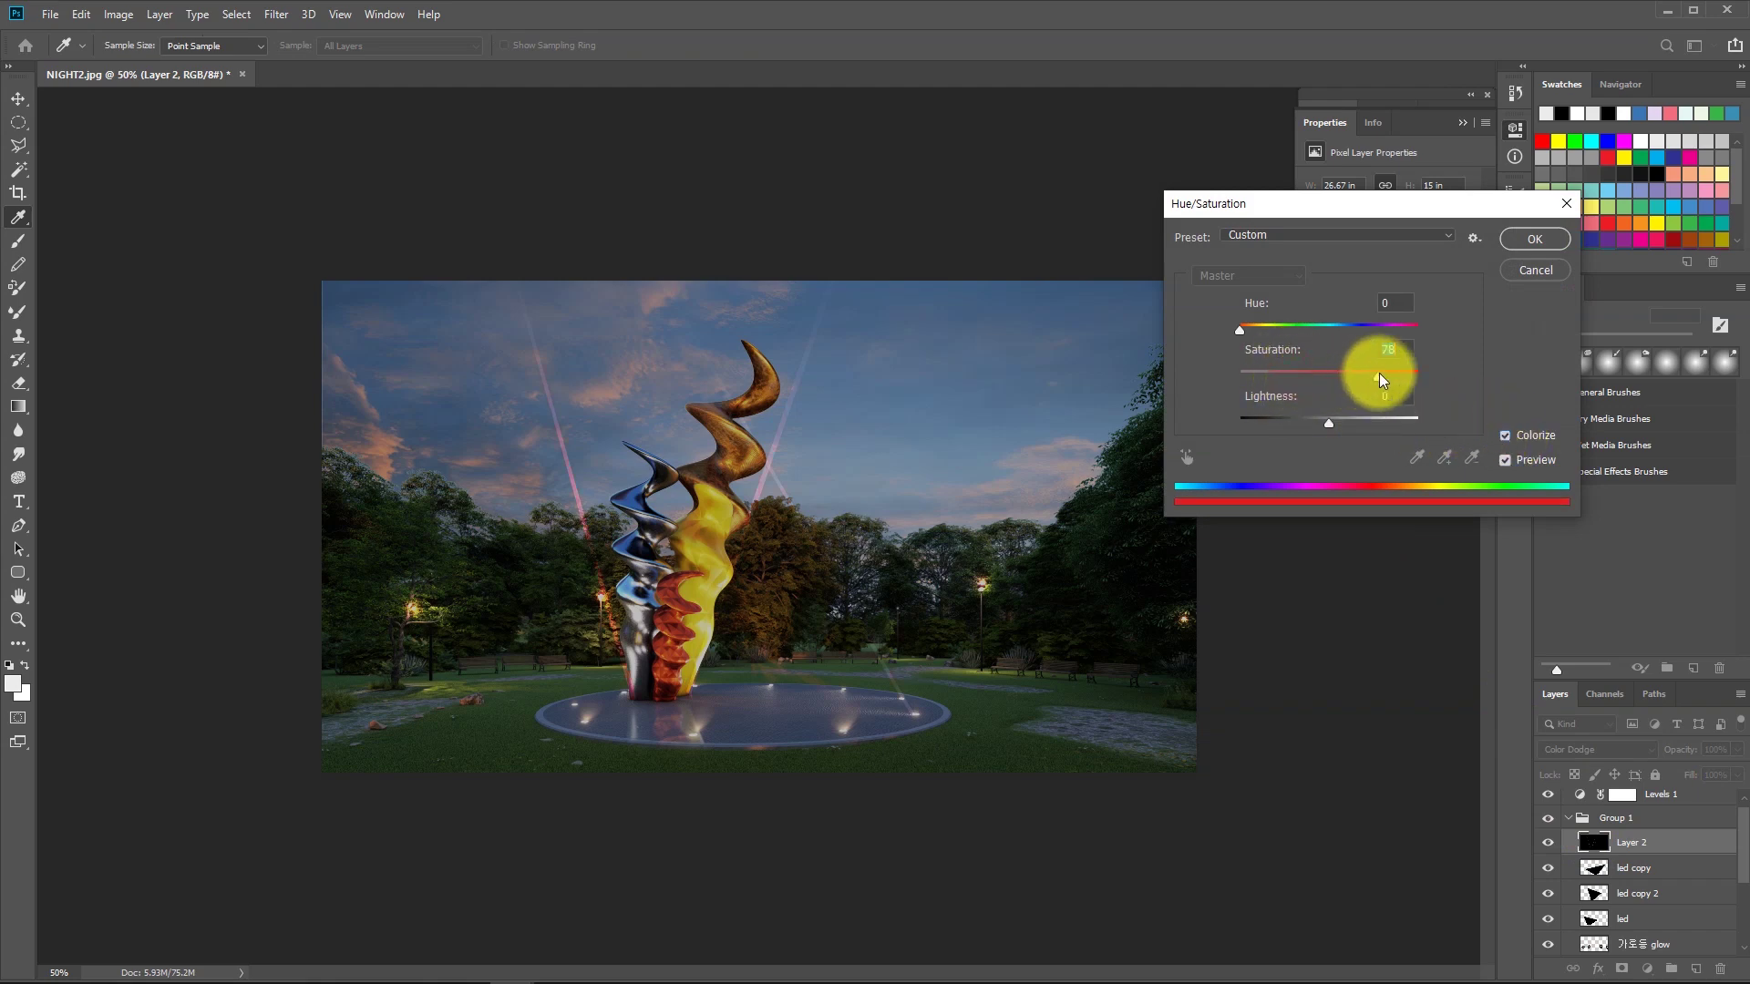
pyautogui.moveTo(1245, 330); pyautogui.dragTo(1283, 329)
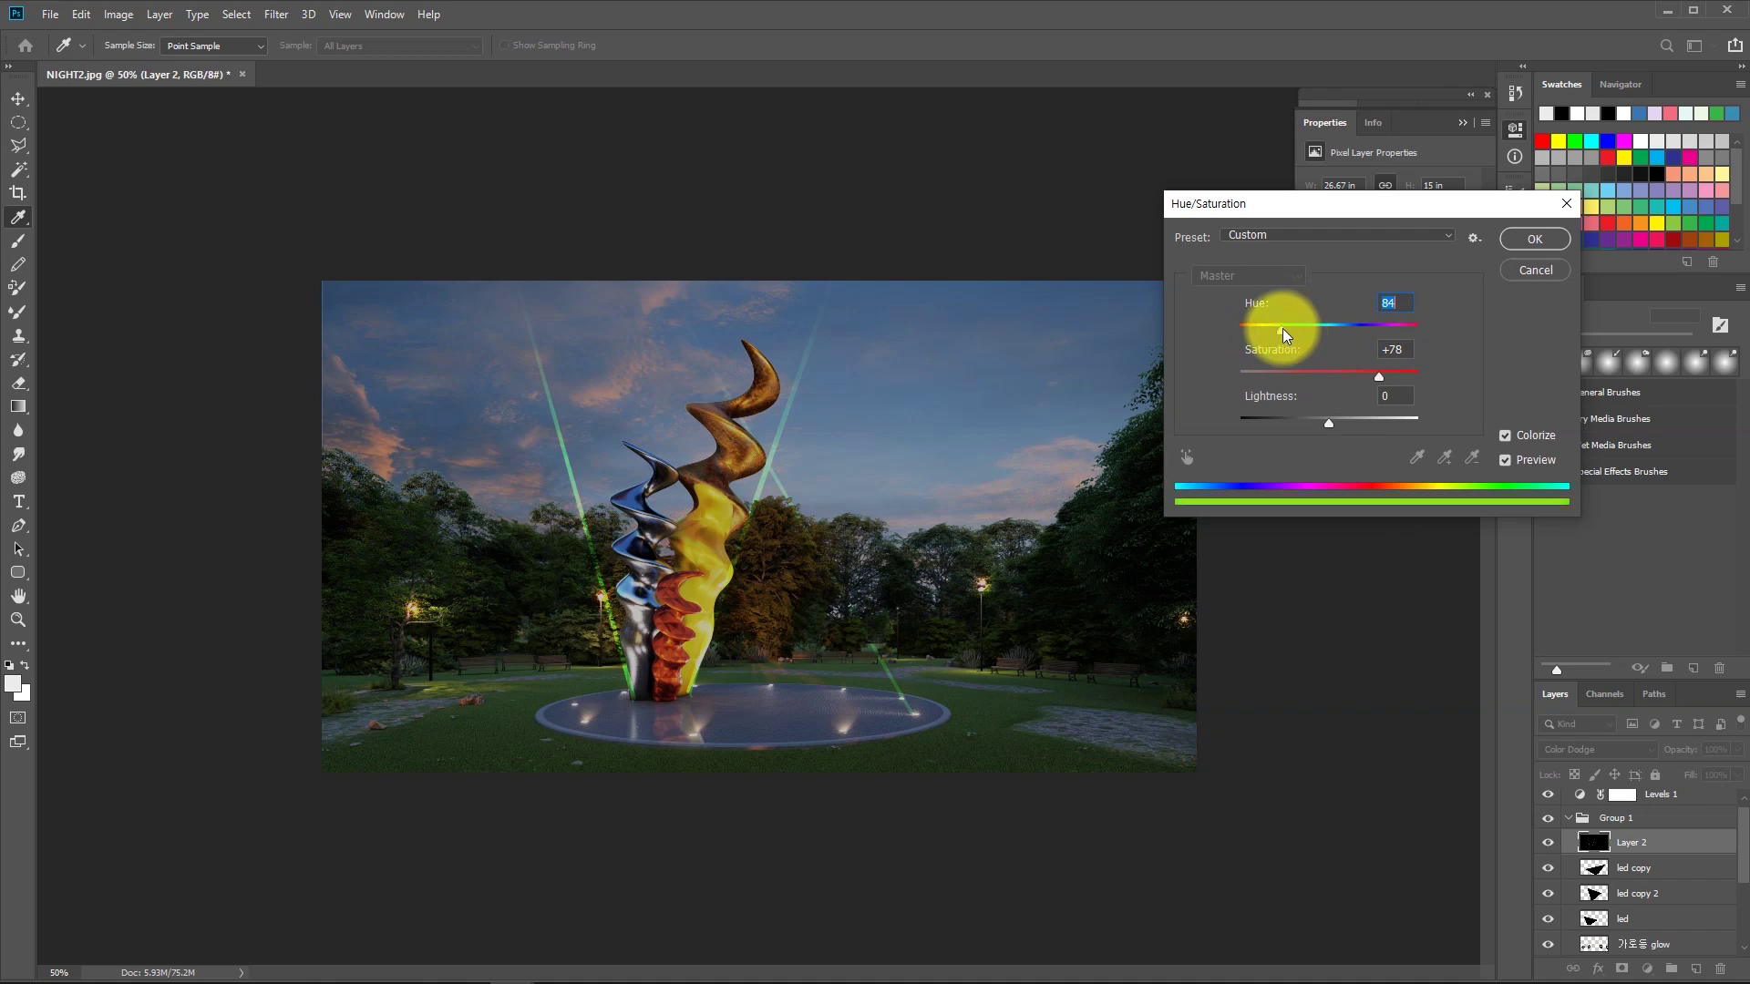
pyautogui.moveTo(1336, 428); pyautogui.dragTo(1332, 424)
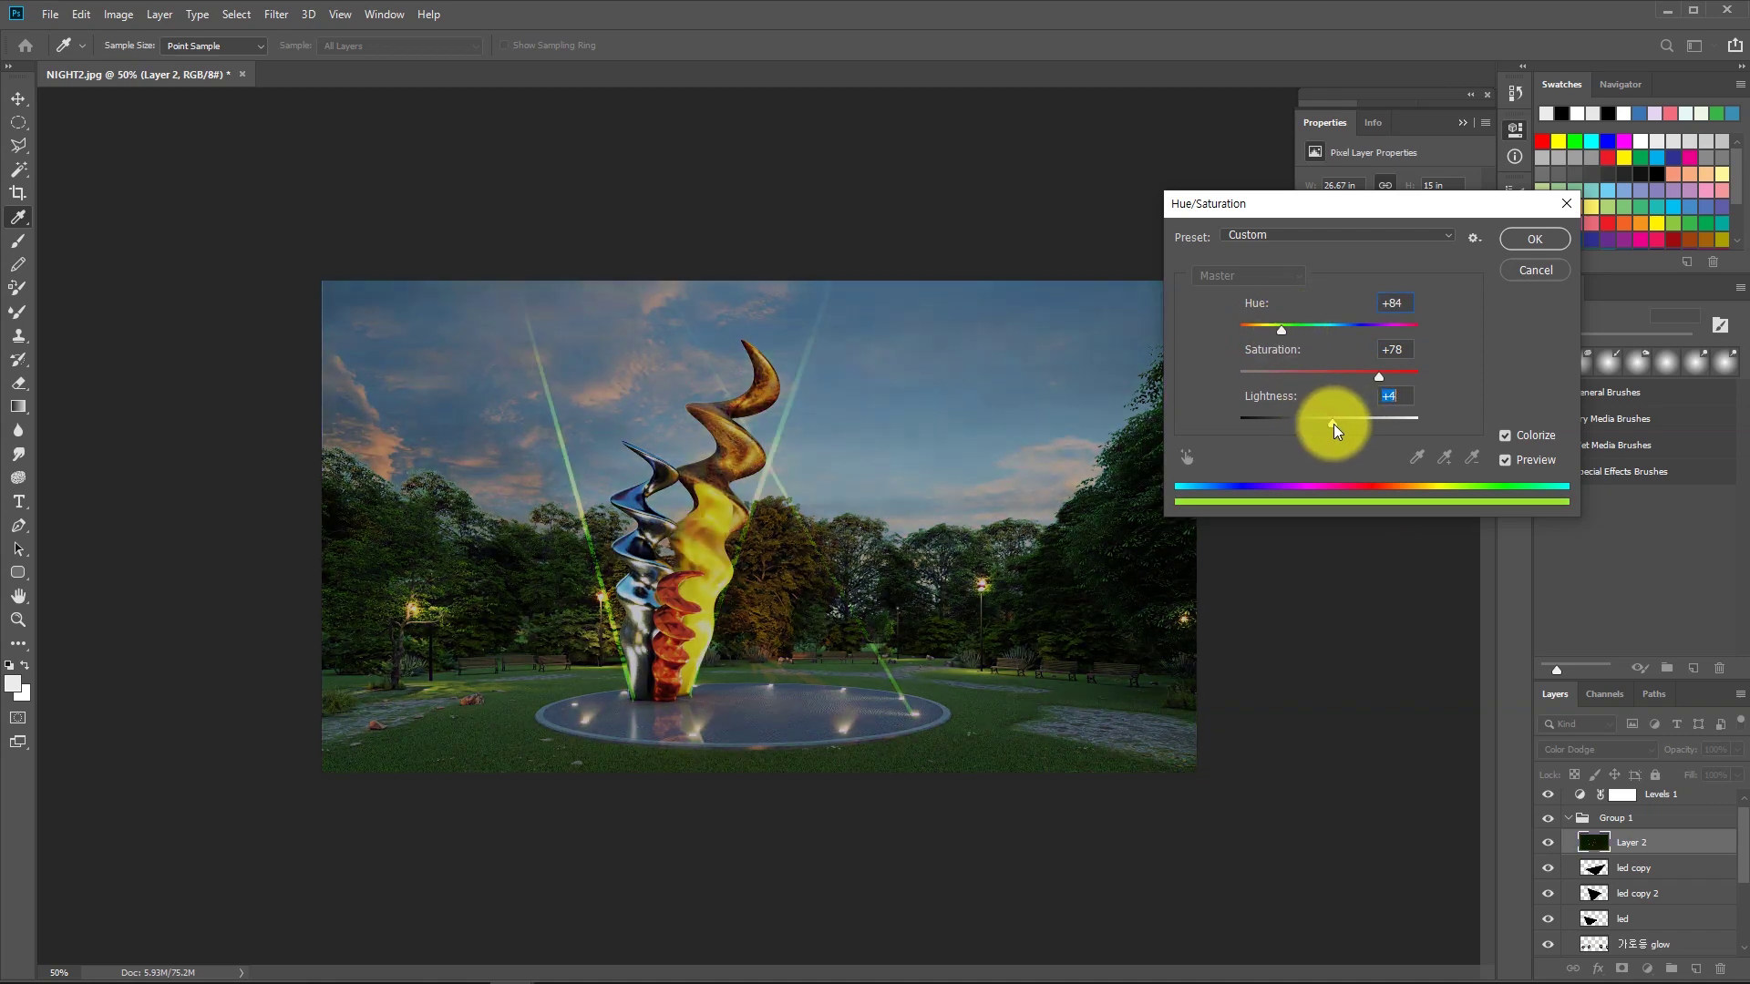
pyautogui.click(1539, 267)
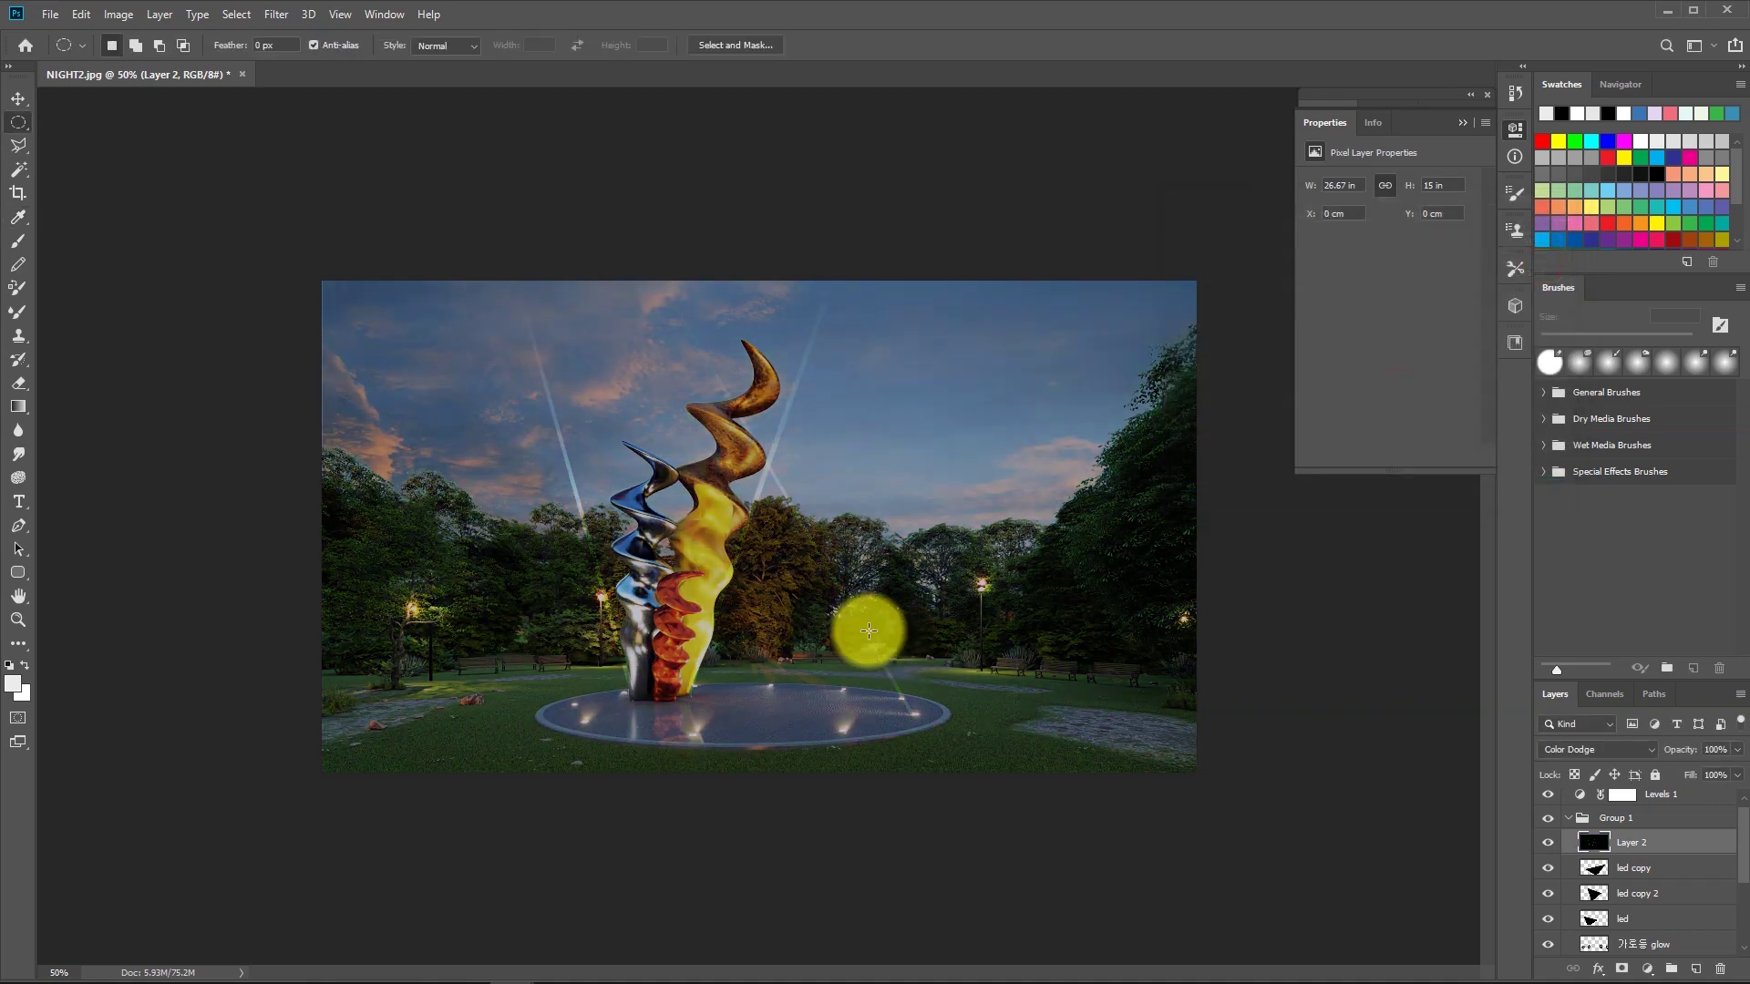
# Colorize the light beams on Layer 2 through Hue/Saturation with hue 48 and saturation 58.
pyautogui.hotkey('ctrl', 'u')
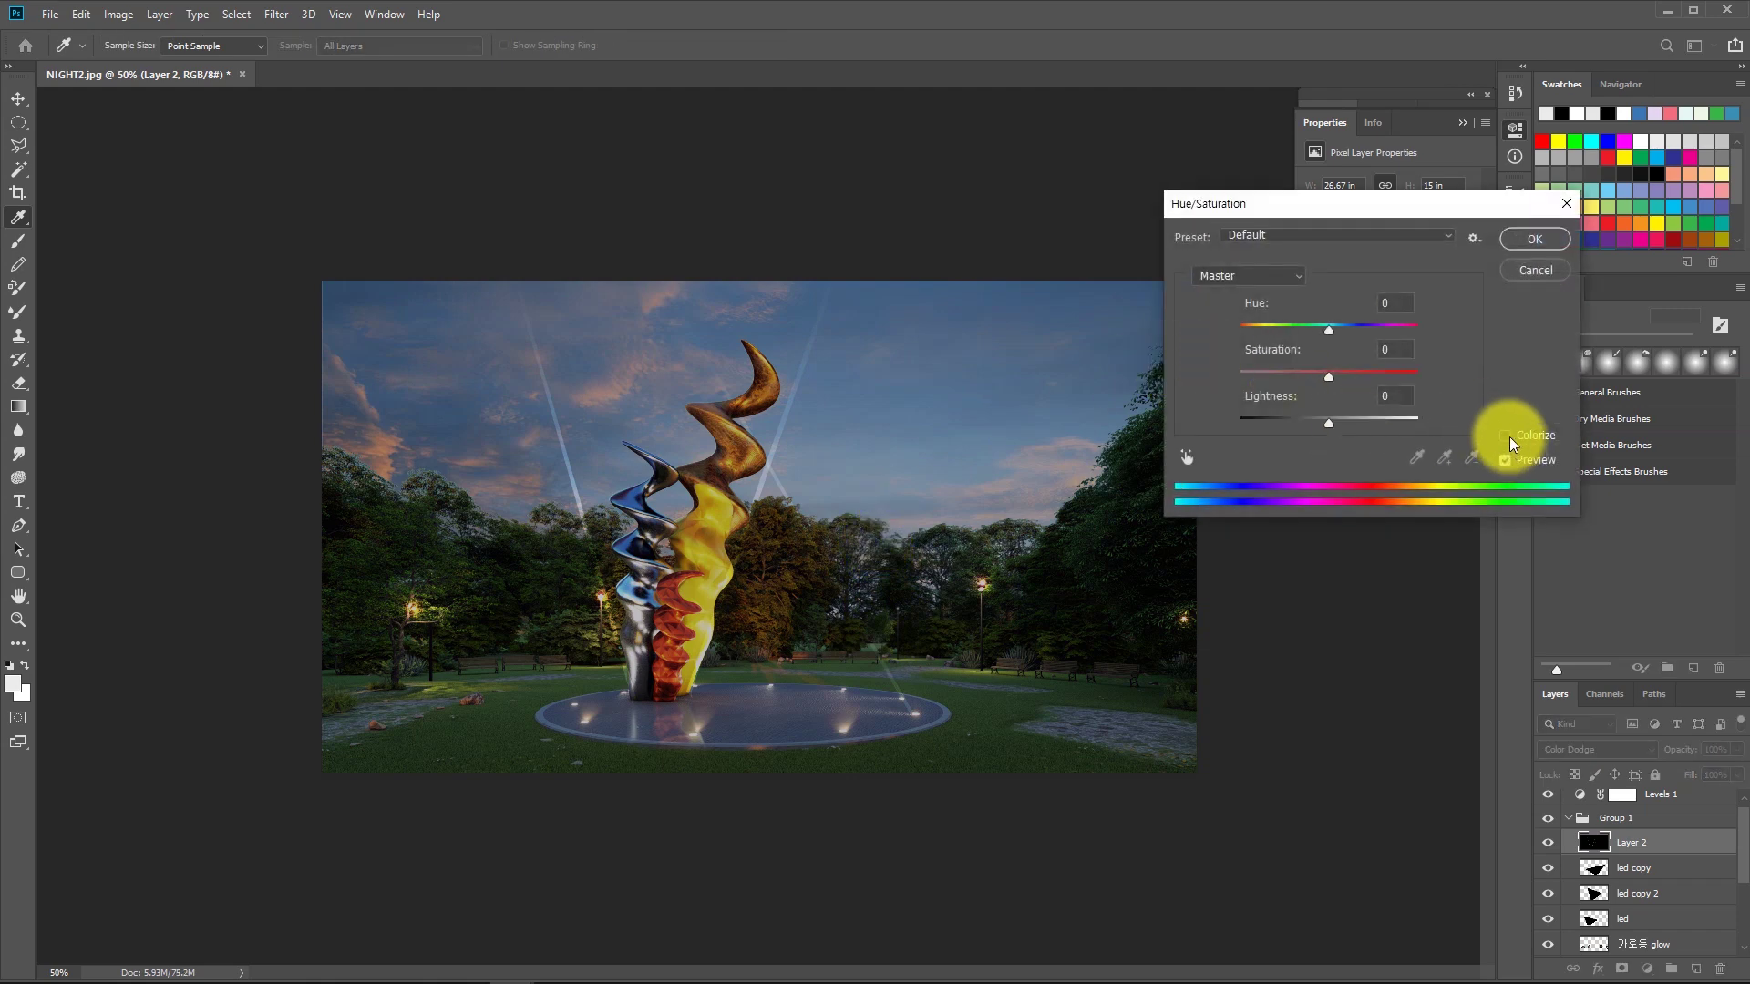
pyautogui.click(1505, 436)
pyautogui.moveTo(1295, 377); pyautogui.dragTo(1343, 374)
pyautogui.click(1261, 352)
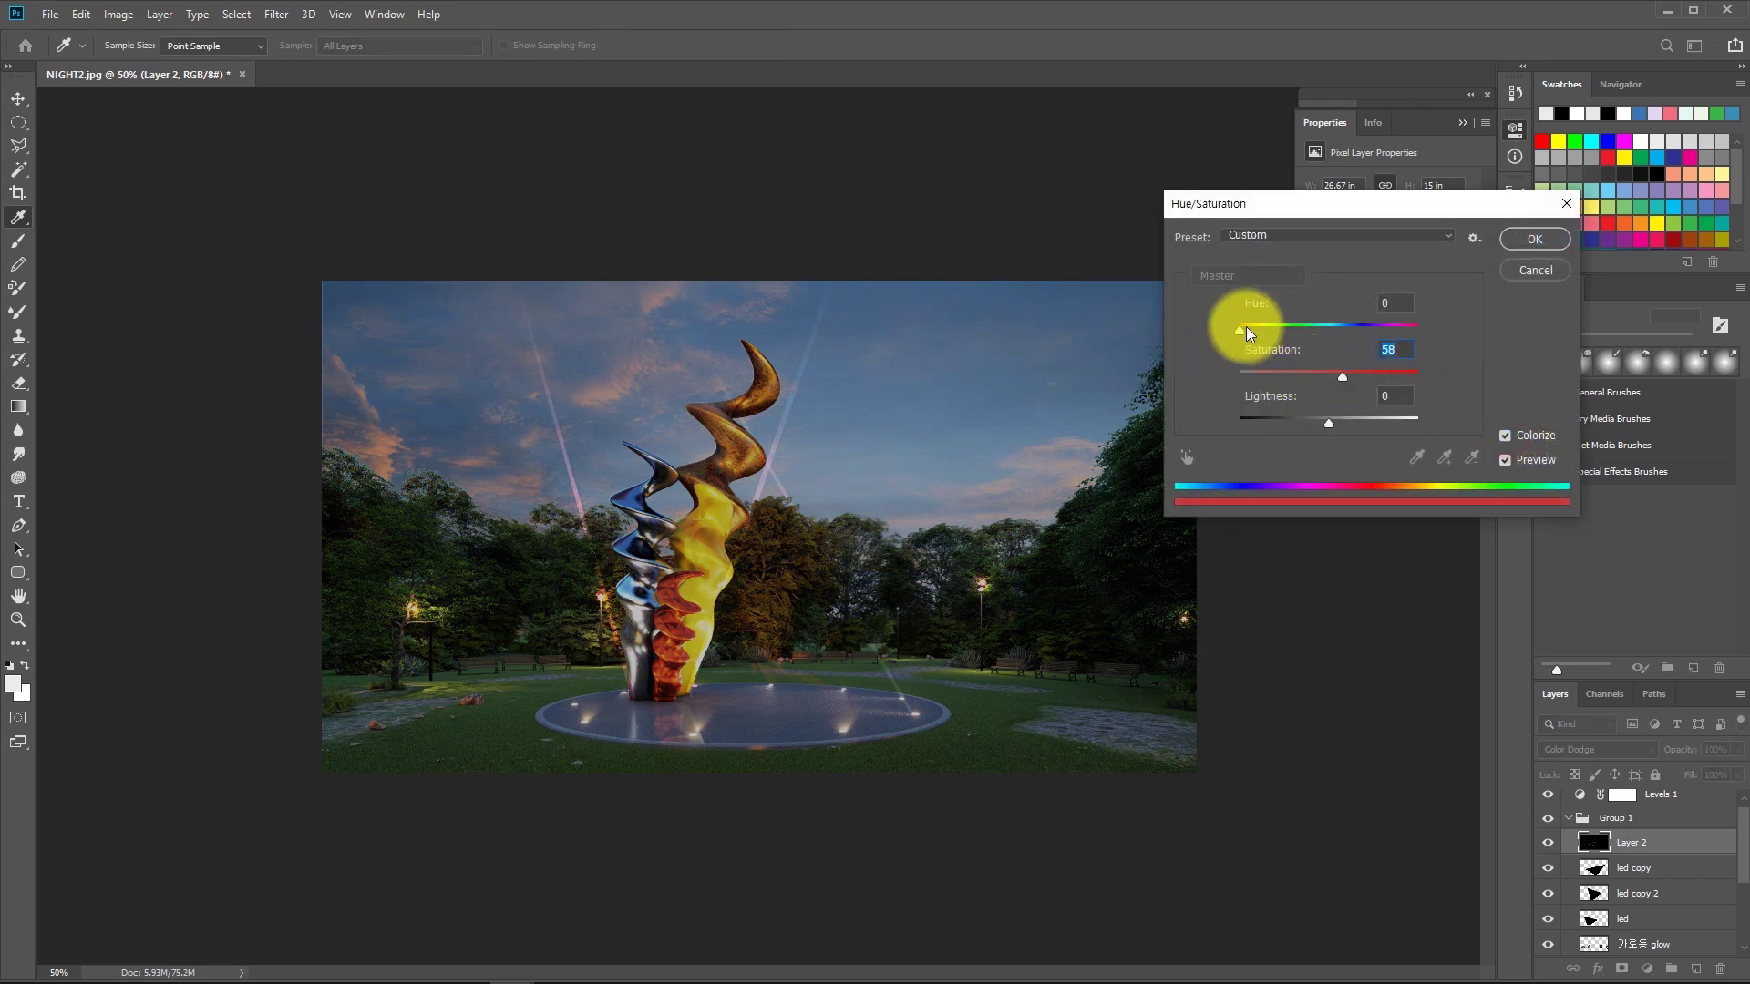
pyautogui.moveTo(1245, 328); pyautogui.dragTo(1265, 328)
pyautogui.click(1531, 241)
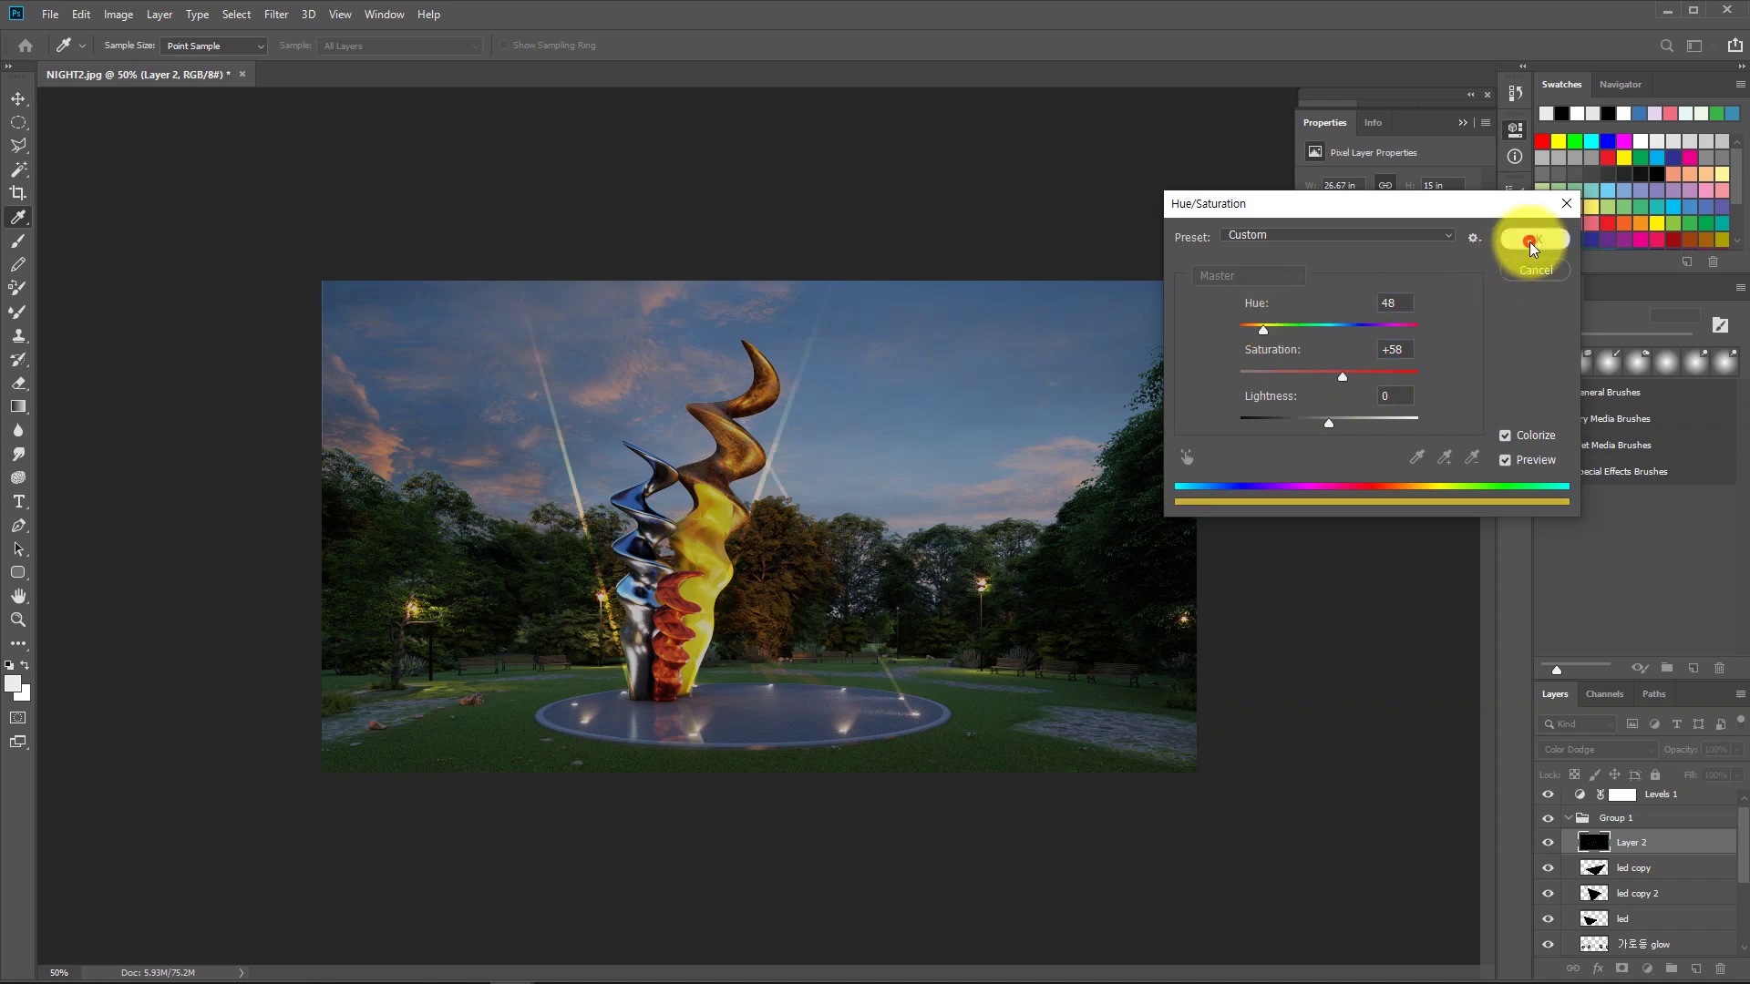
# Soften the beams on Layer 2 with a 1.2-pixel Gaussian Blur and lower the layer's opacity to 49%.
pyautogui.press('m')
pyautogui.click(278, 15)
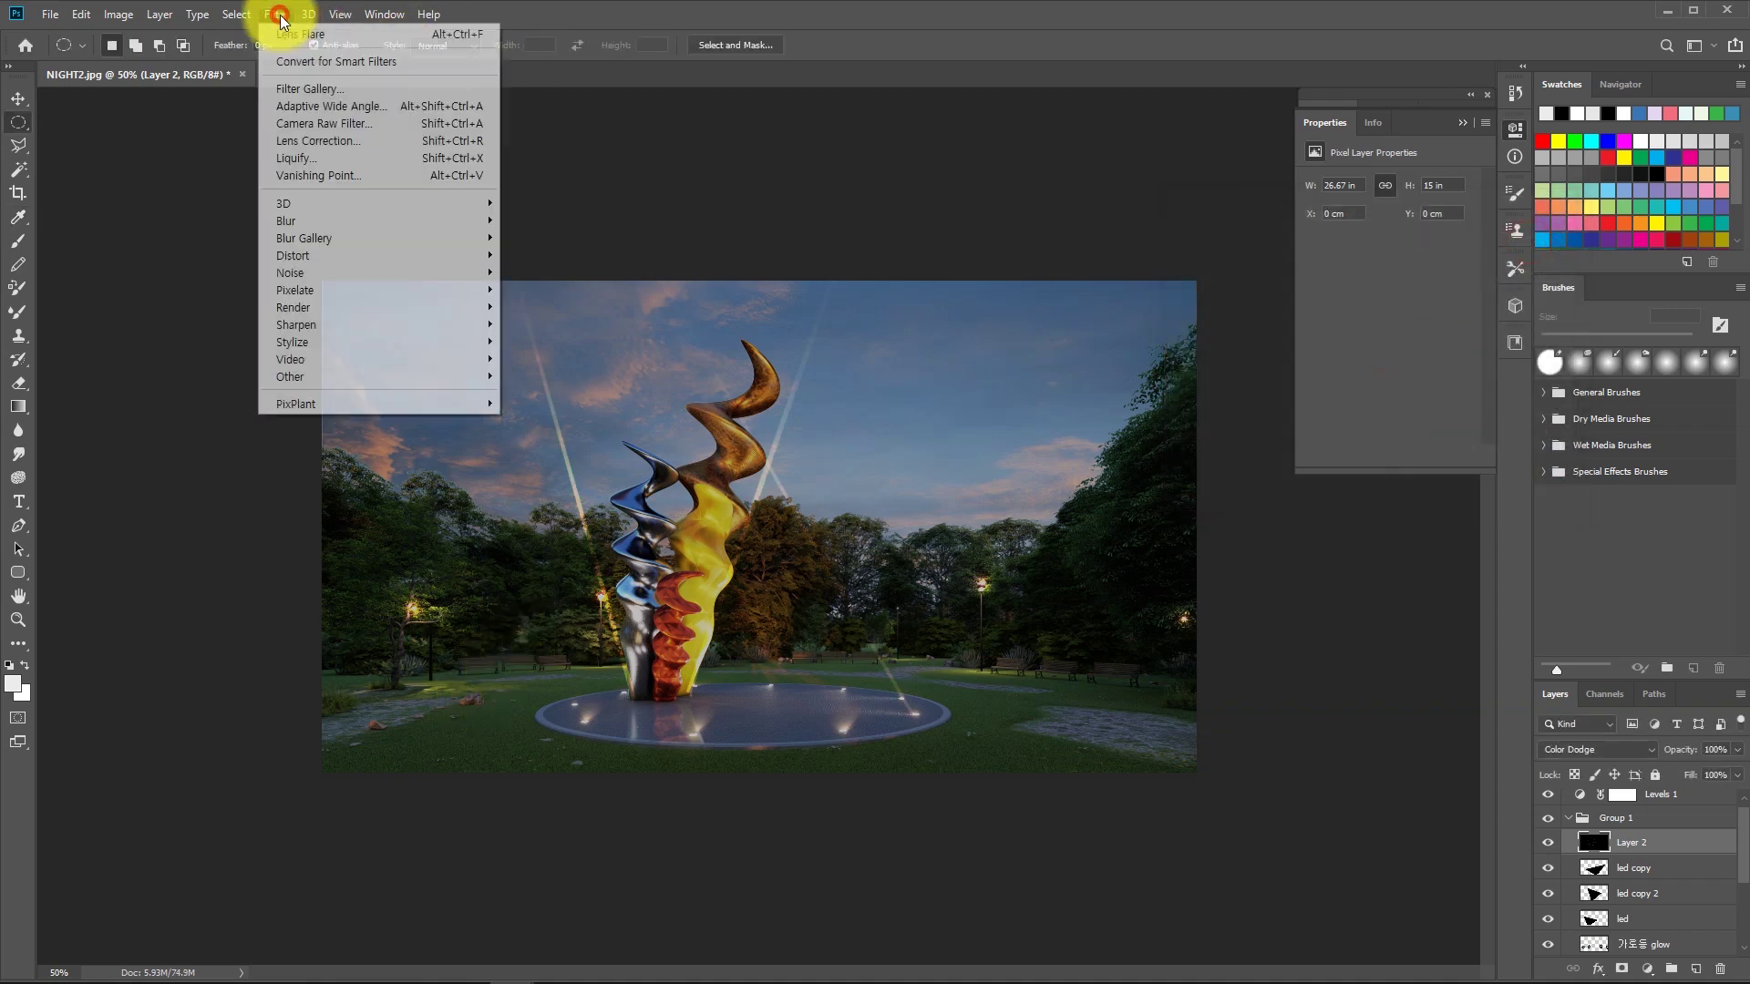
pyautogui.moveTo(293, 228)
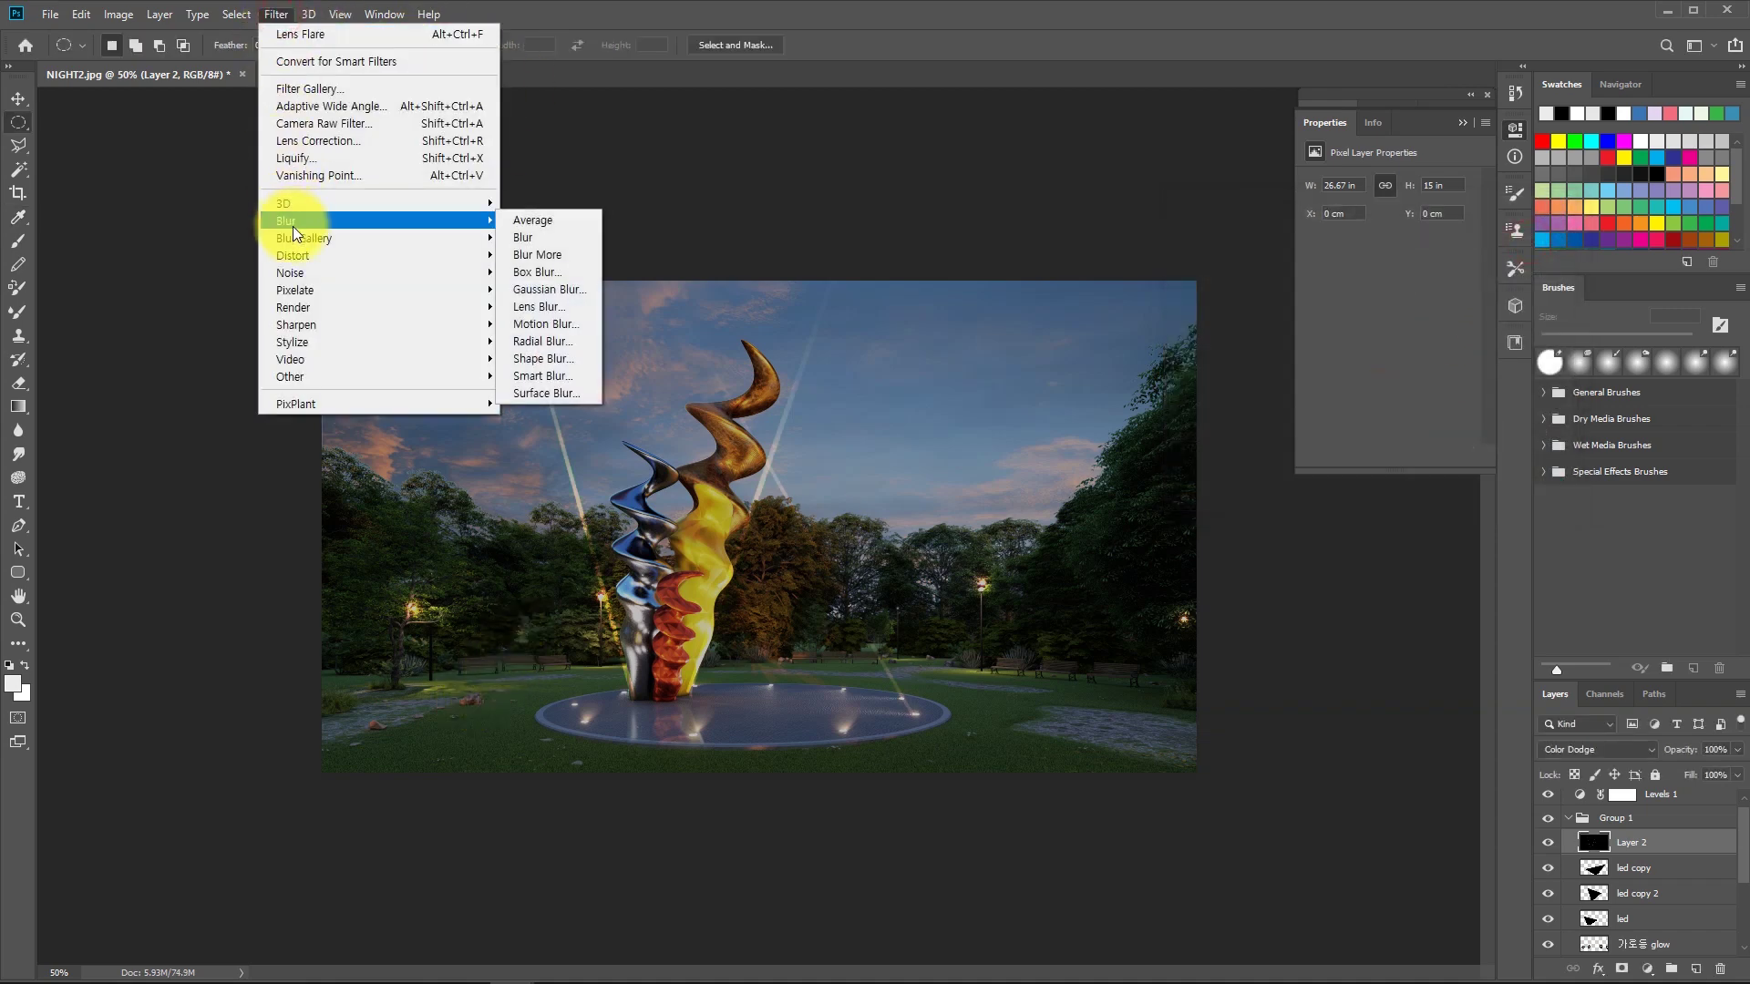
pyautogui.click(532, 290)
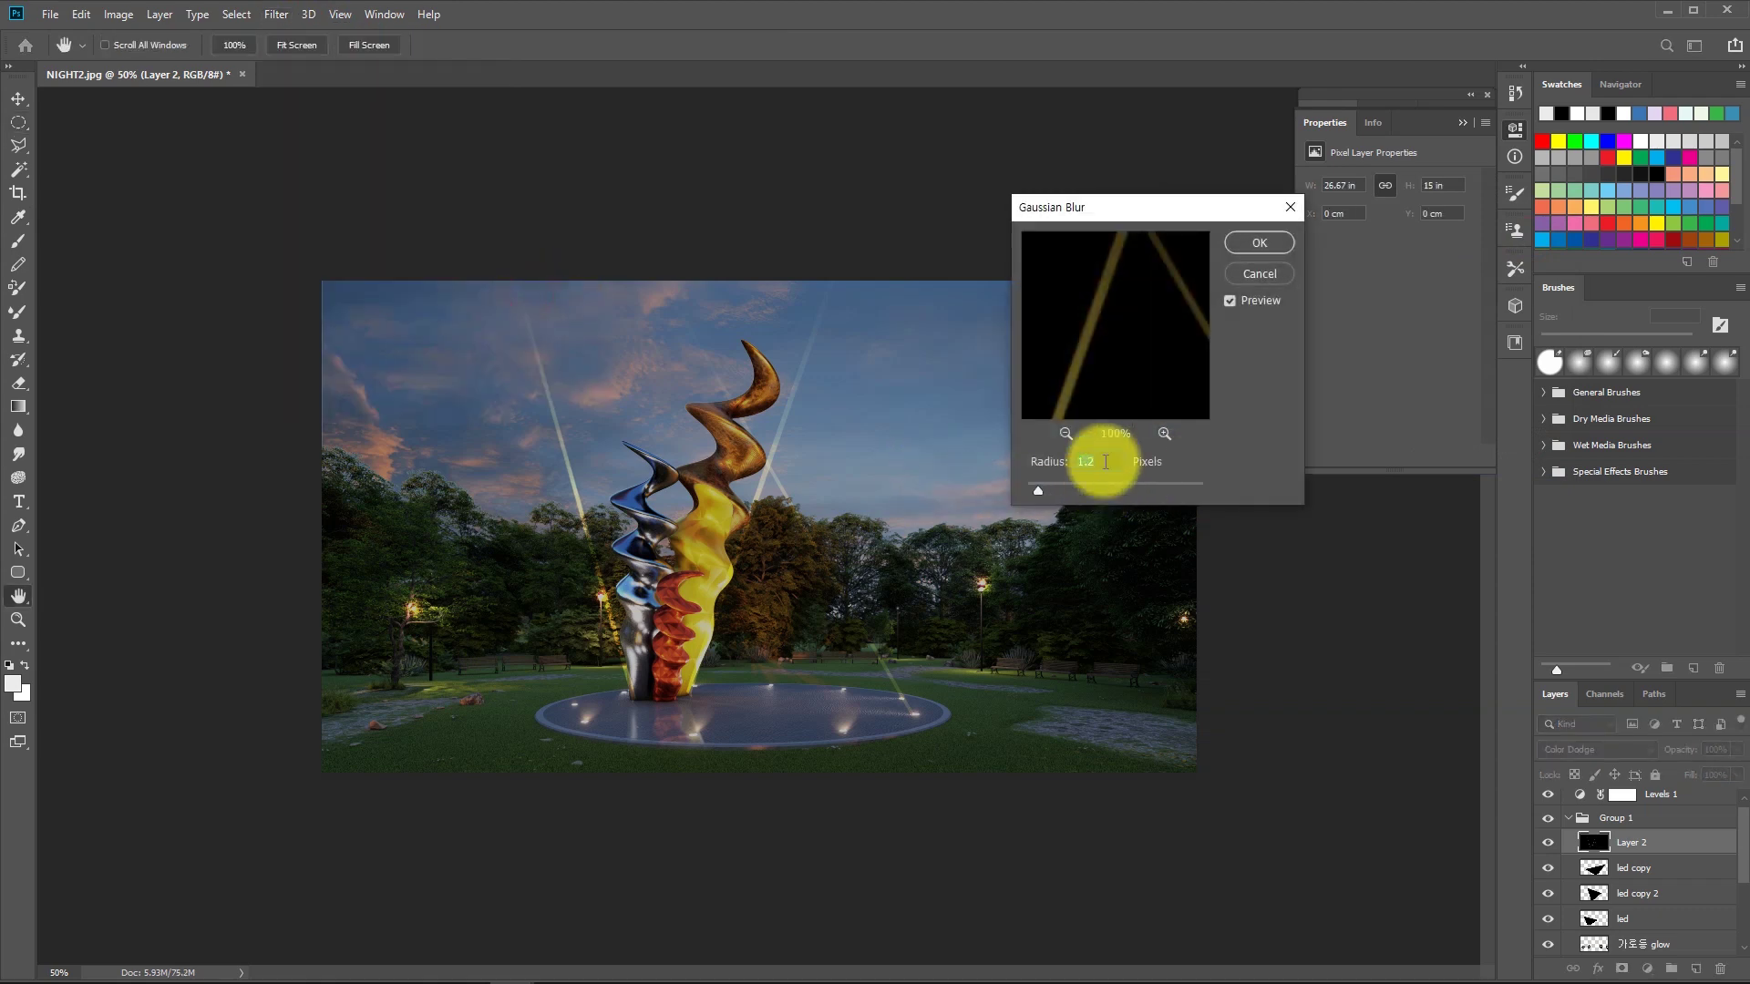
pyautogui.click(1255, 245)
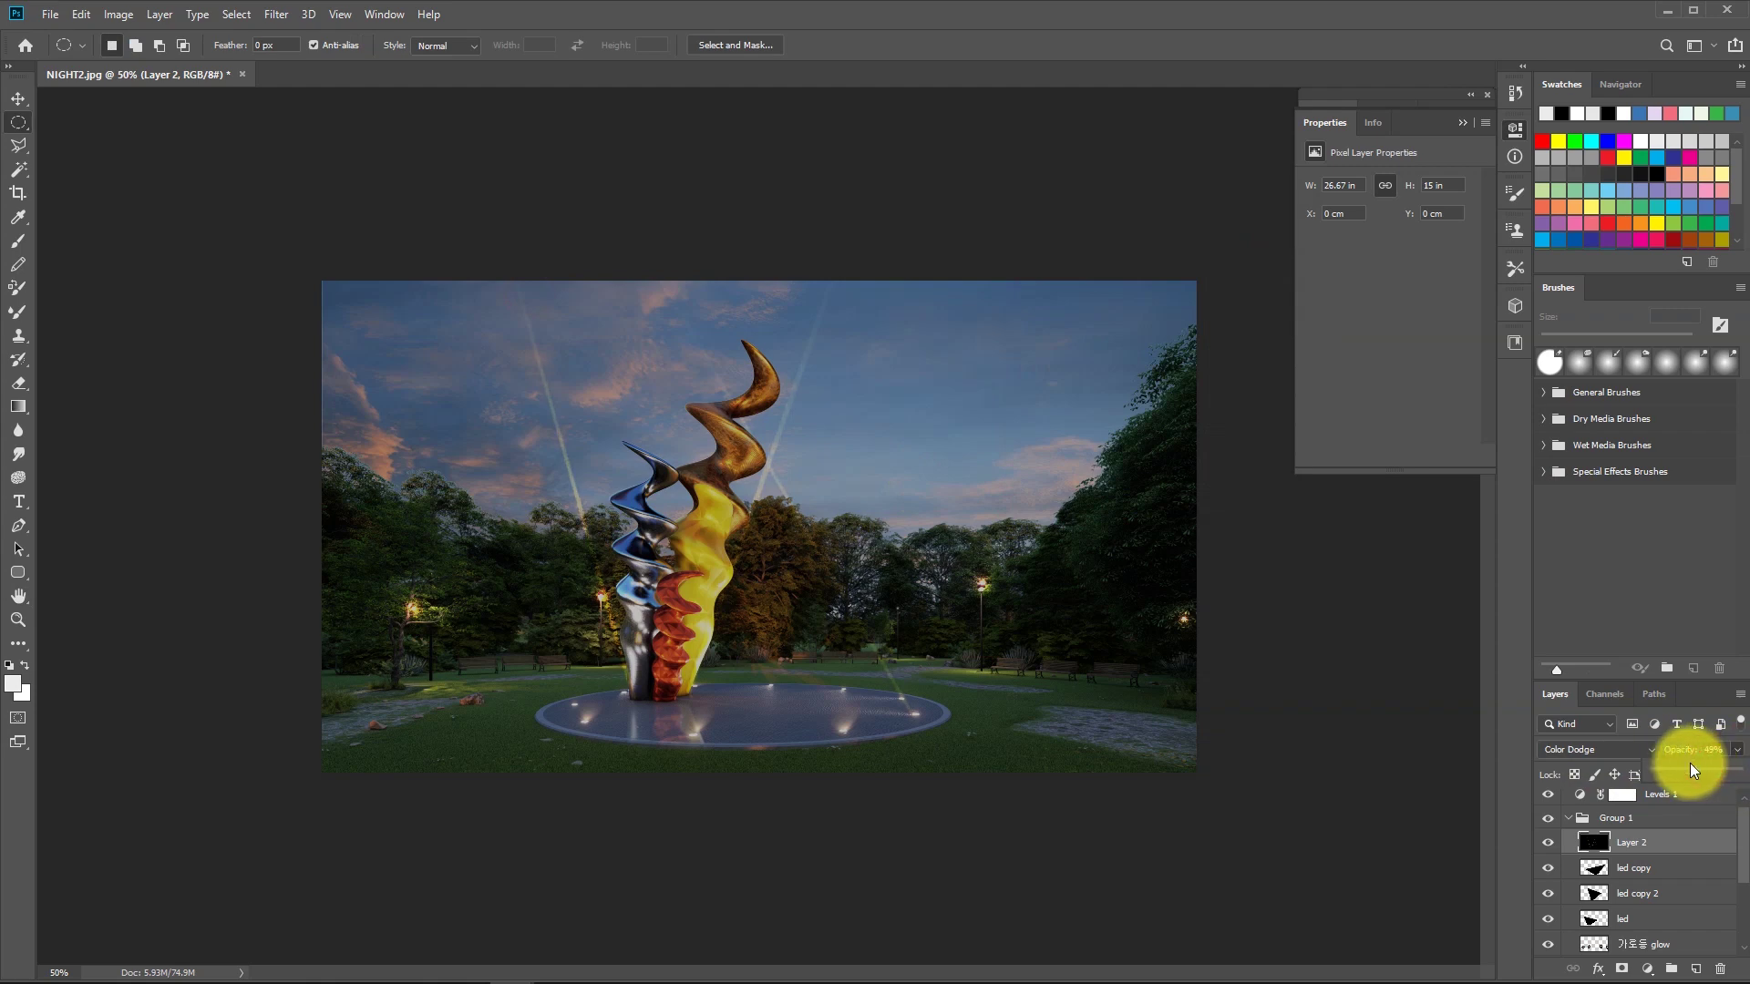
# Compare the image with the light beams on Layer 2 hidden and shown.
pyautogui.click(1543, 844)
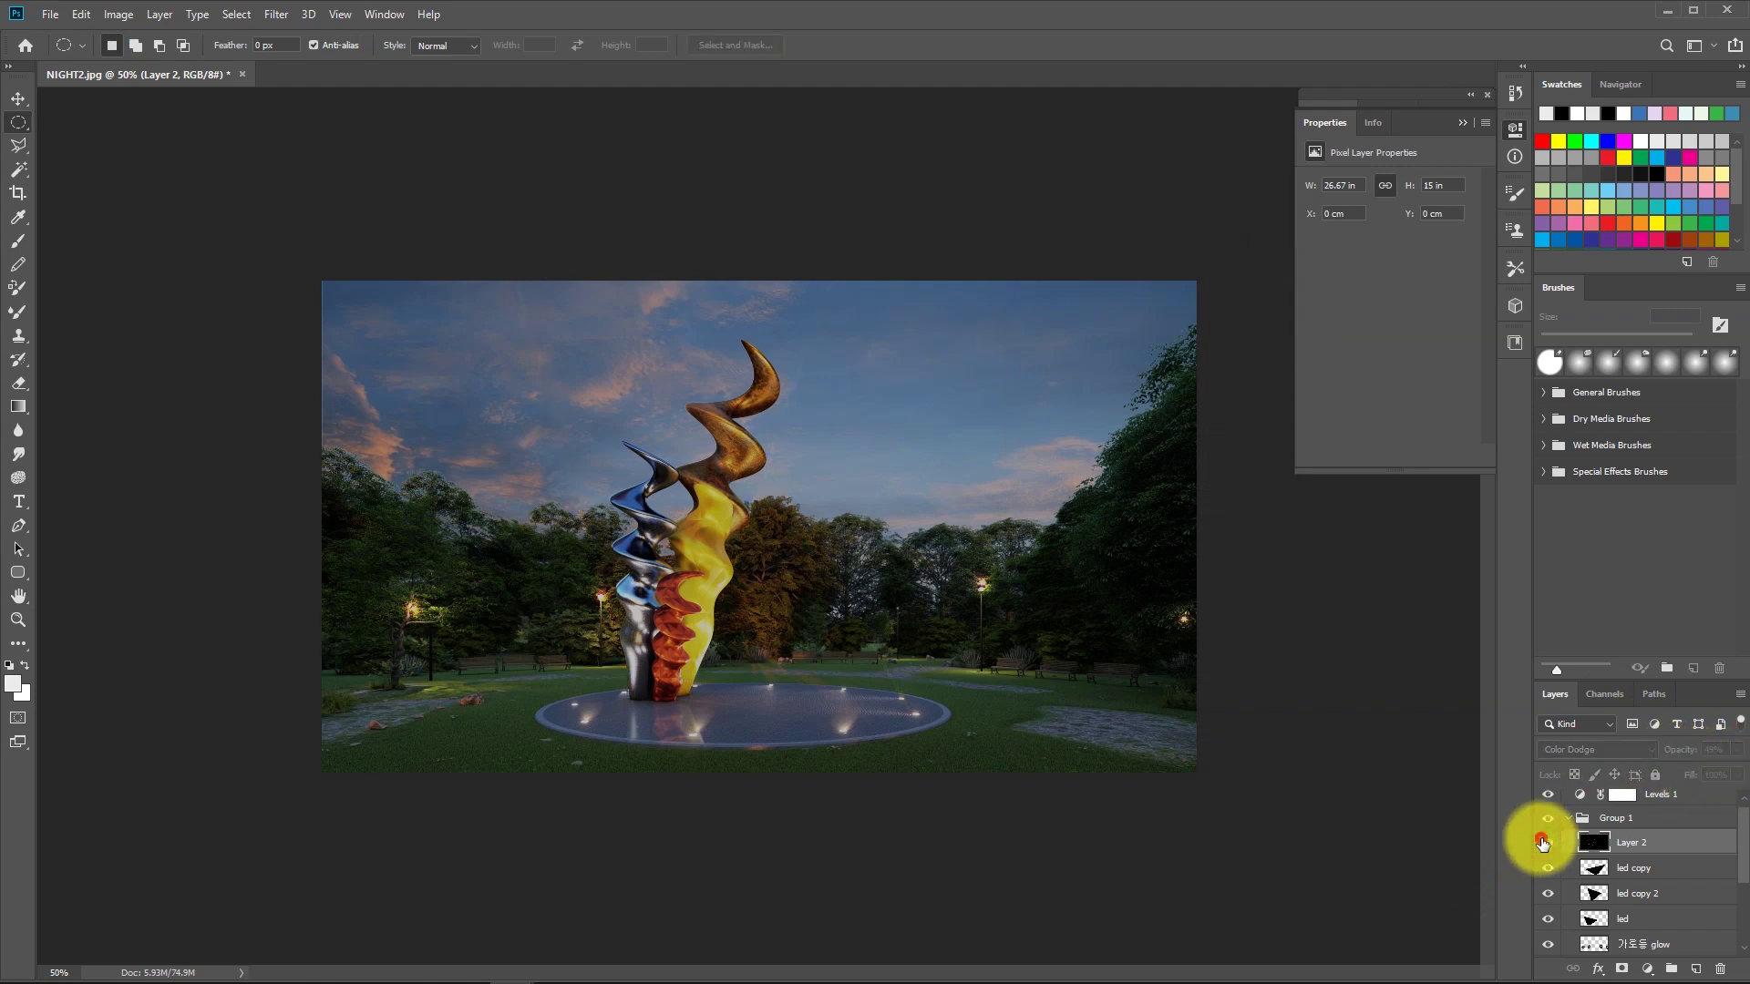
pyautogui.click(1543, 845)
pyautogui.press('z')
pyautogui.keyDown('alt'); pyautogui.click(800, 687); pyautogui.keyUp('alt')
pyautogui.click(866, 637)
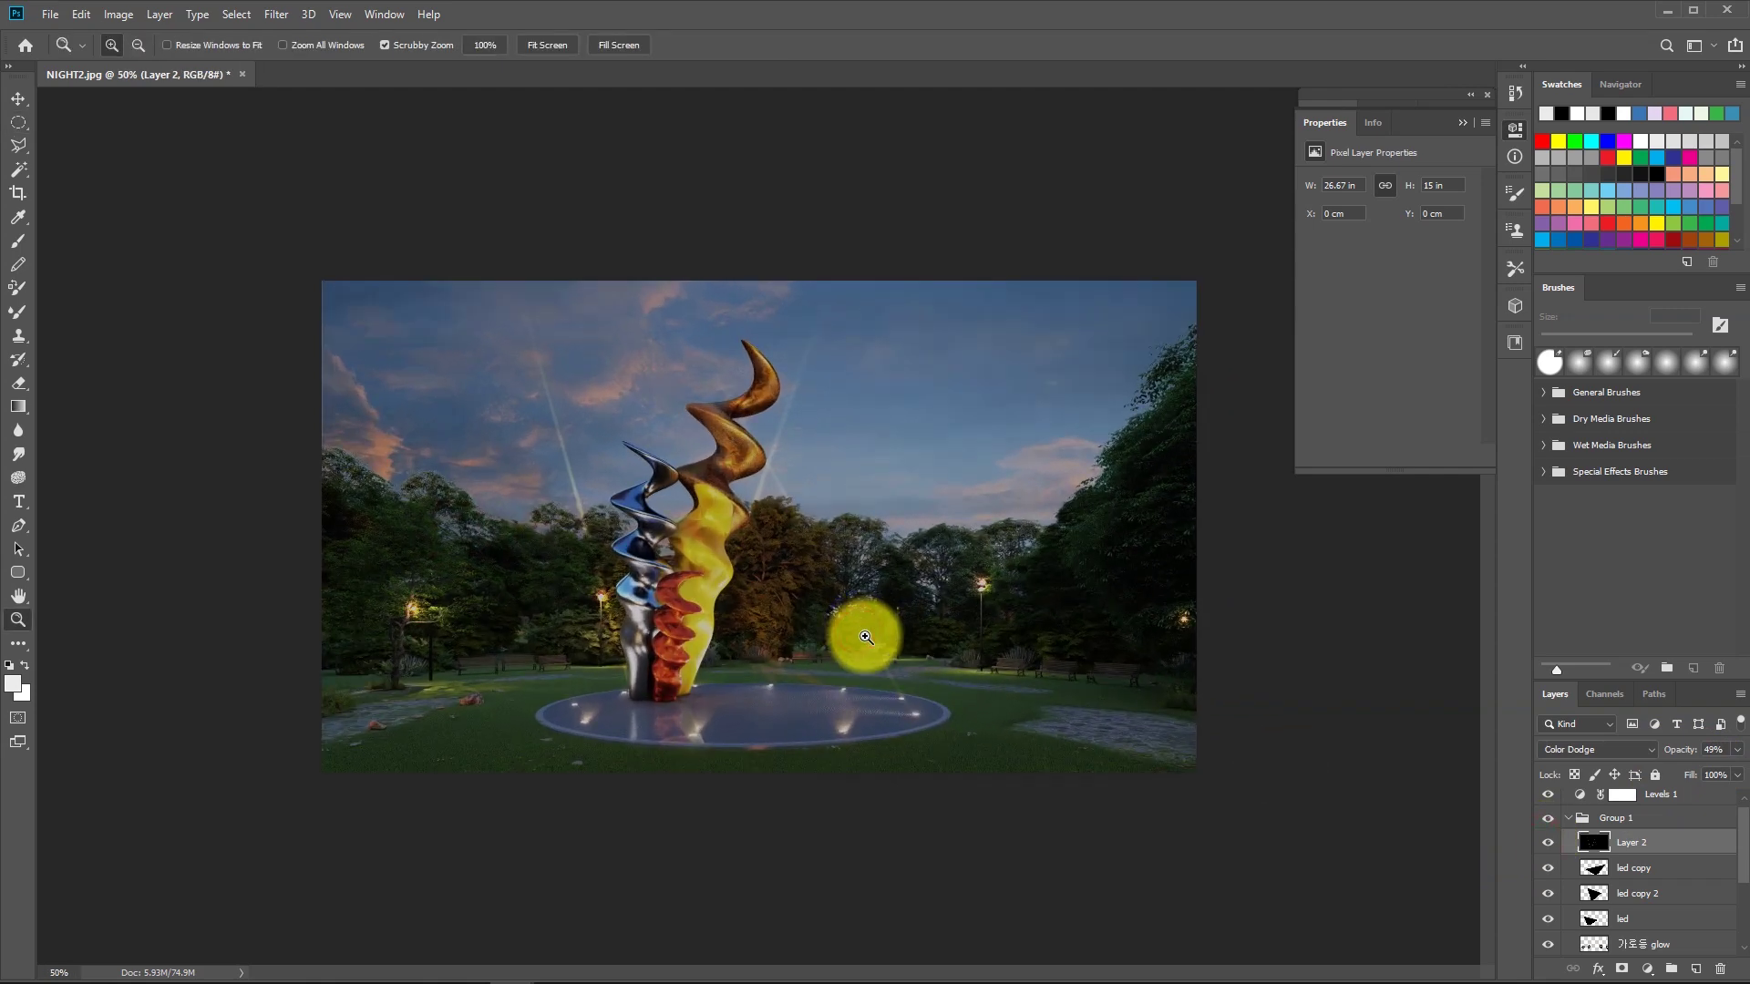
# Duplicate the Background layer and activate the Sponge tool for retouching the copy.
pyautogui.scroll(-3, 1641, 875)
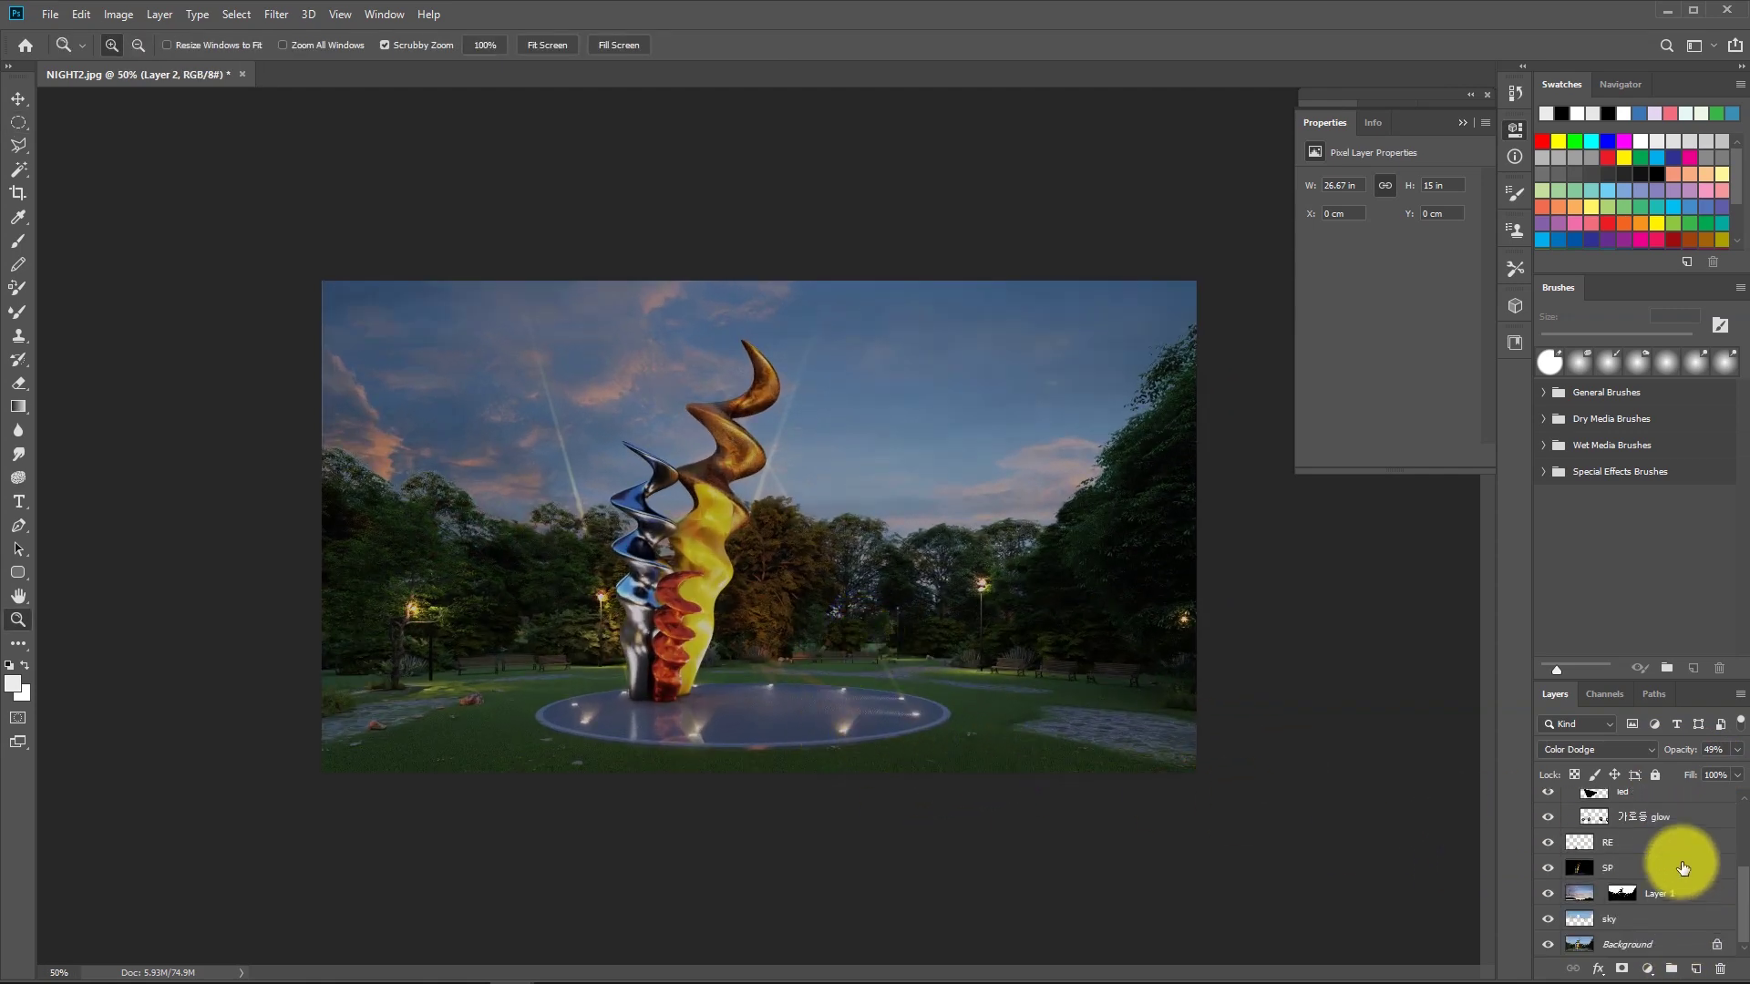
pyautogui.moveTo(1611, 946); pyautogui.dragTo(1695, 969)
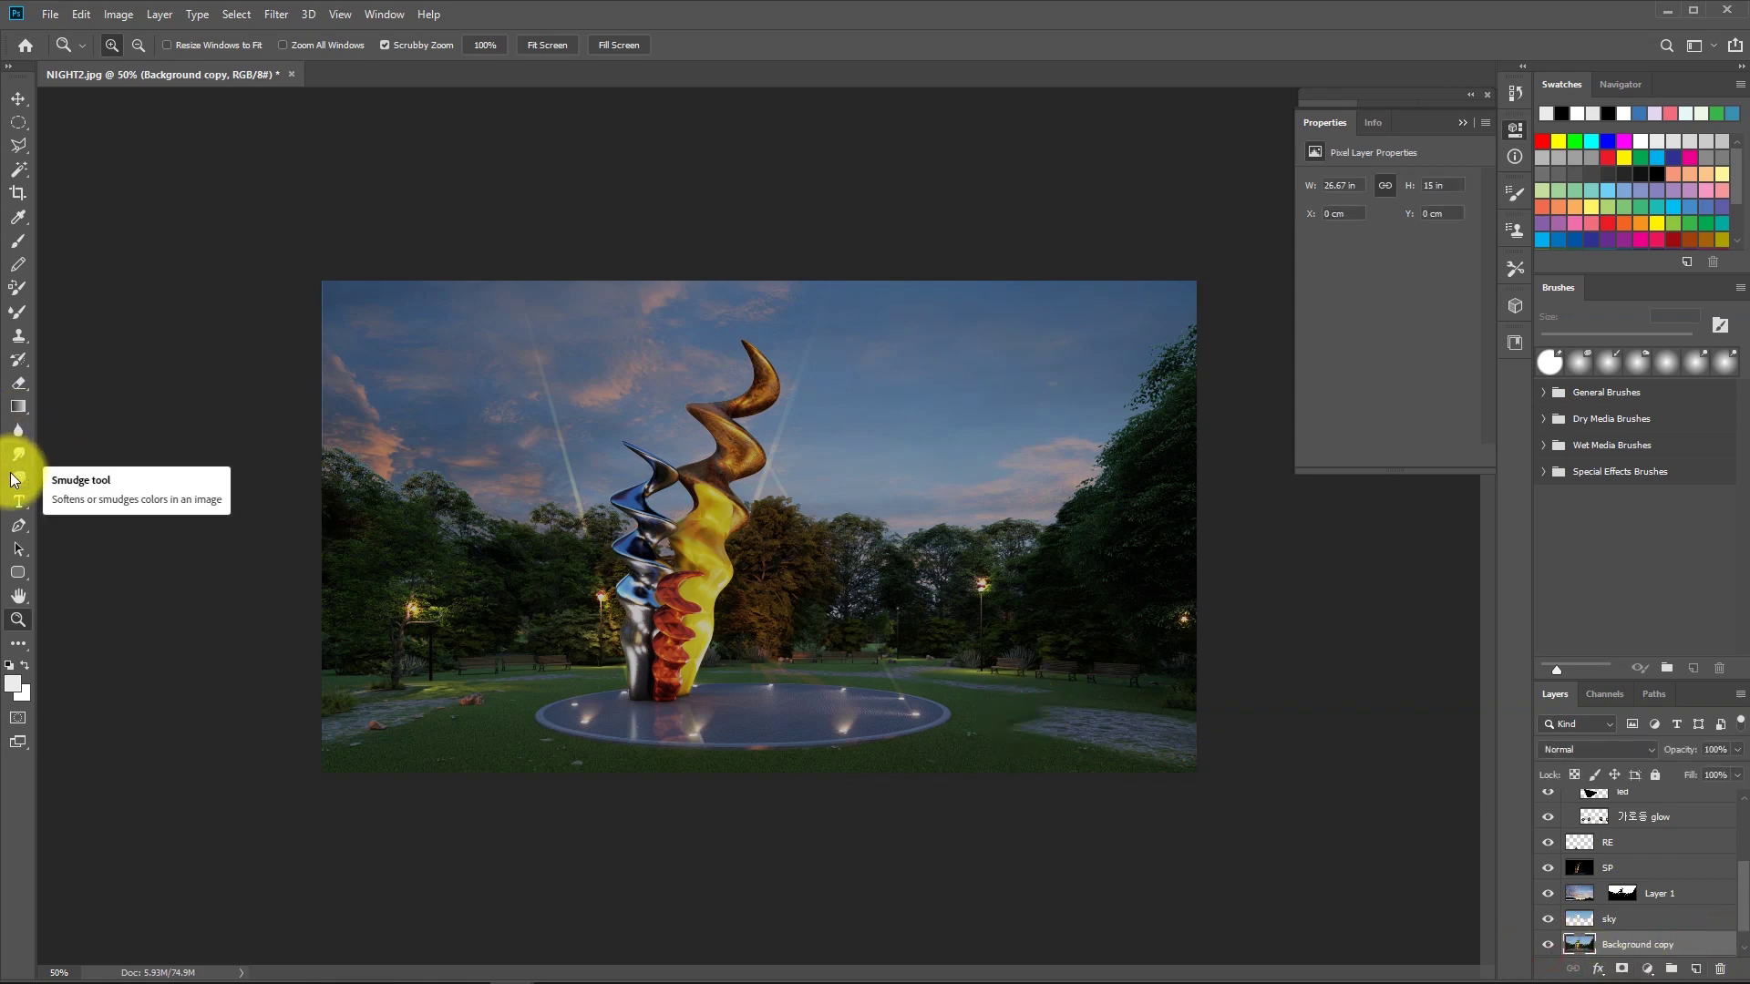
pyautogui.click(18, 430)
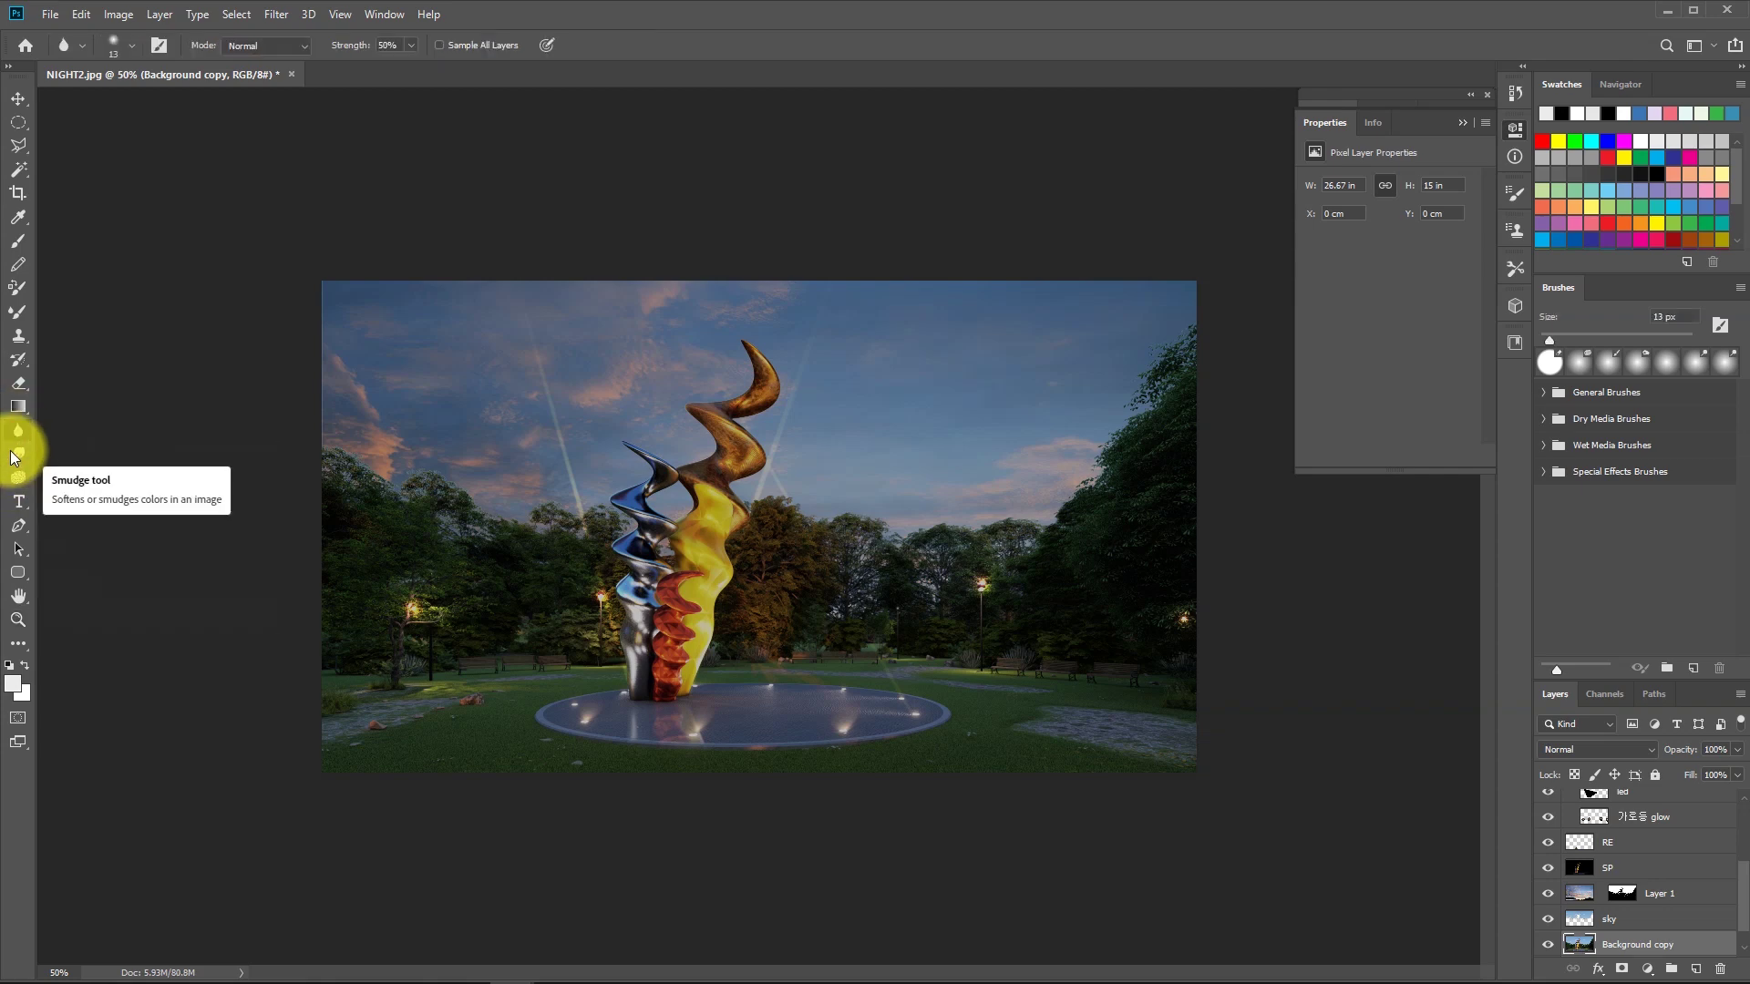
pyautogui.click(14, 458)
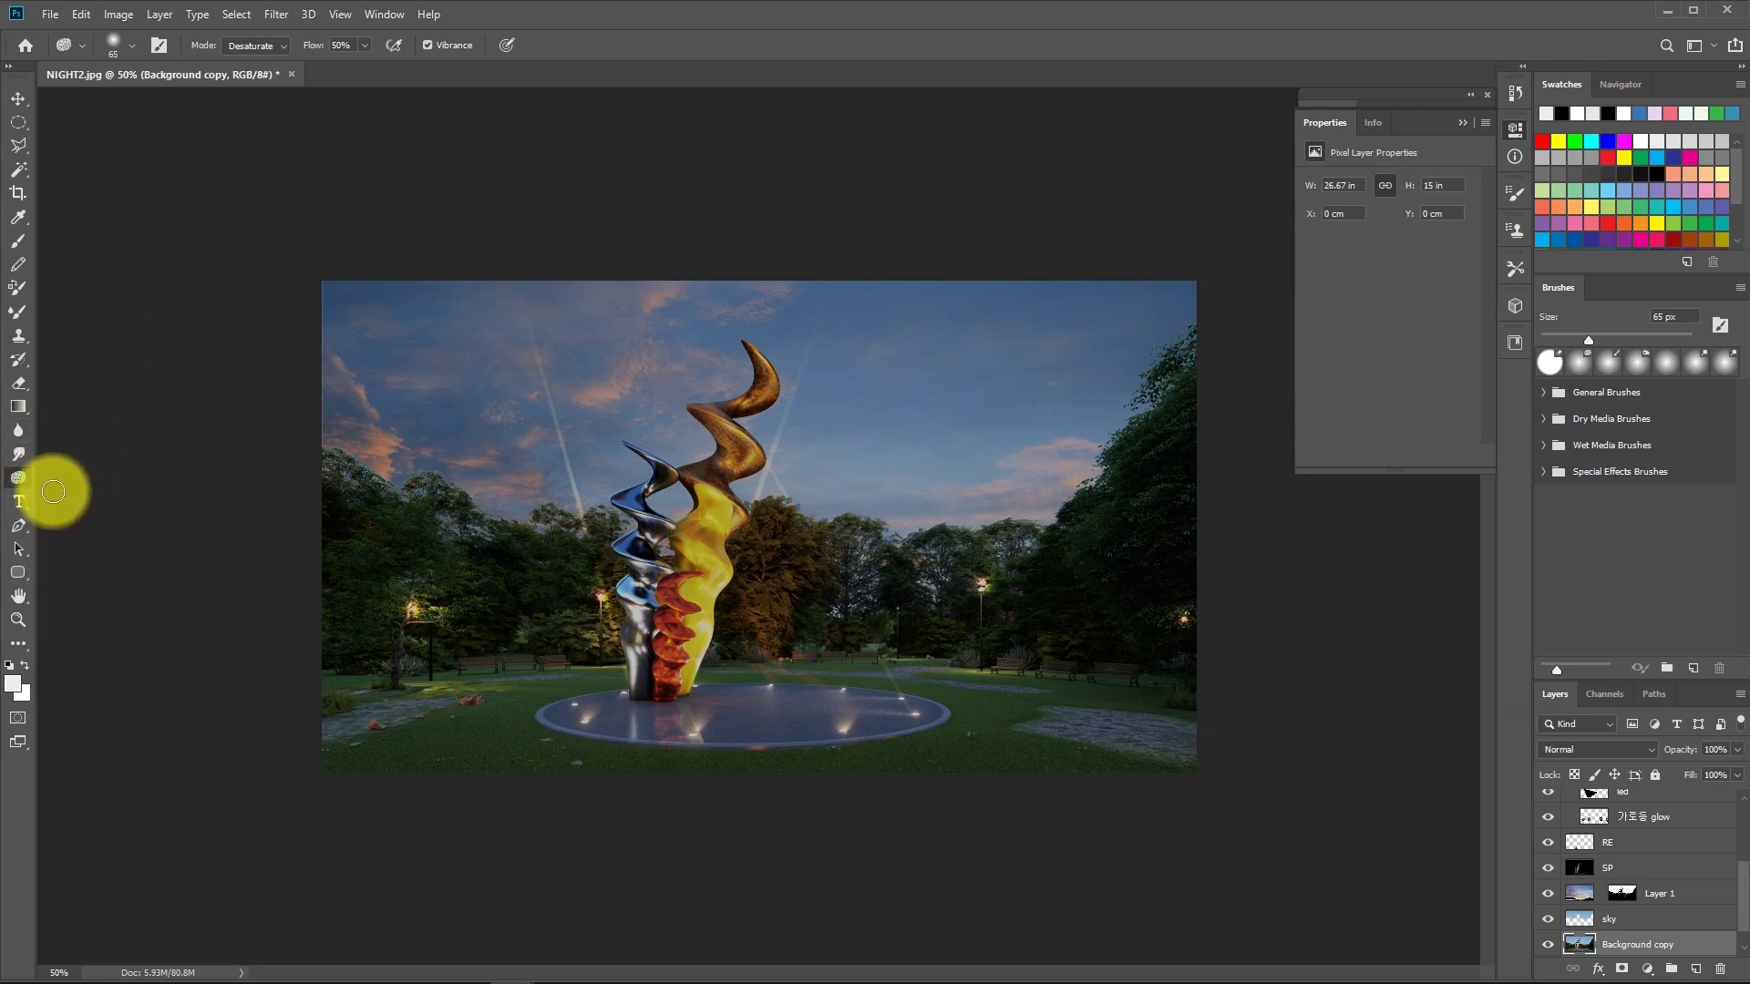
# Desaturate a spot on the ground near the stone paving on the Background copy with the Sponge tool at 50% flow.
pyautogui.click(20, 456)
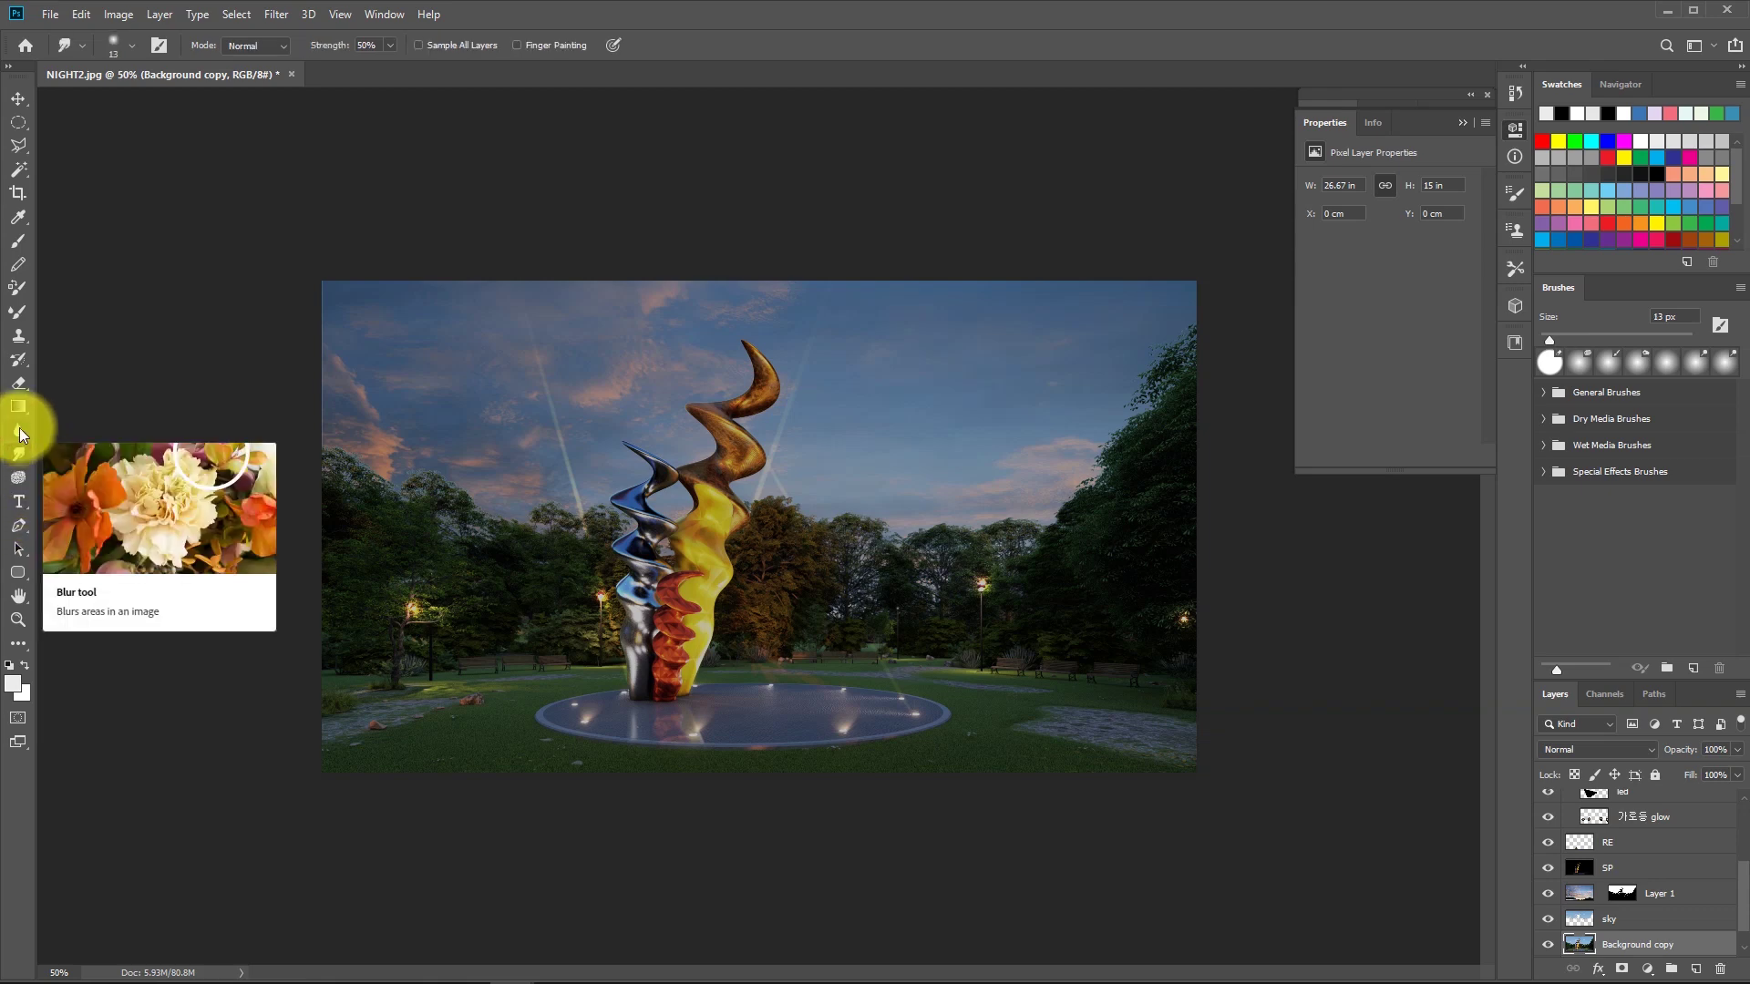
pyautogui.click(20, 481)
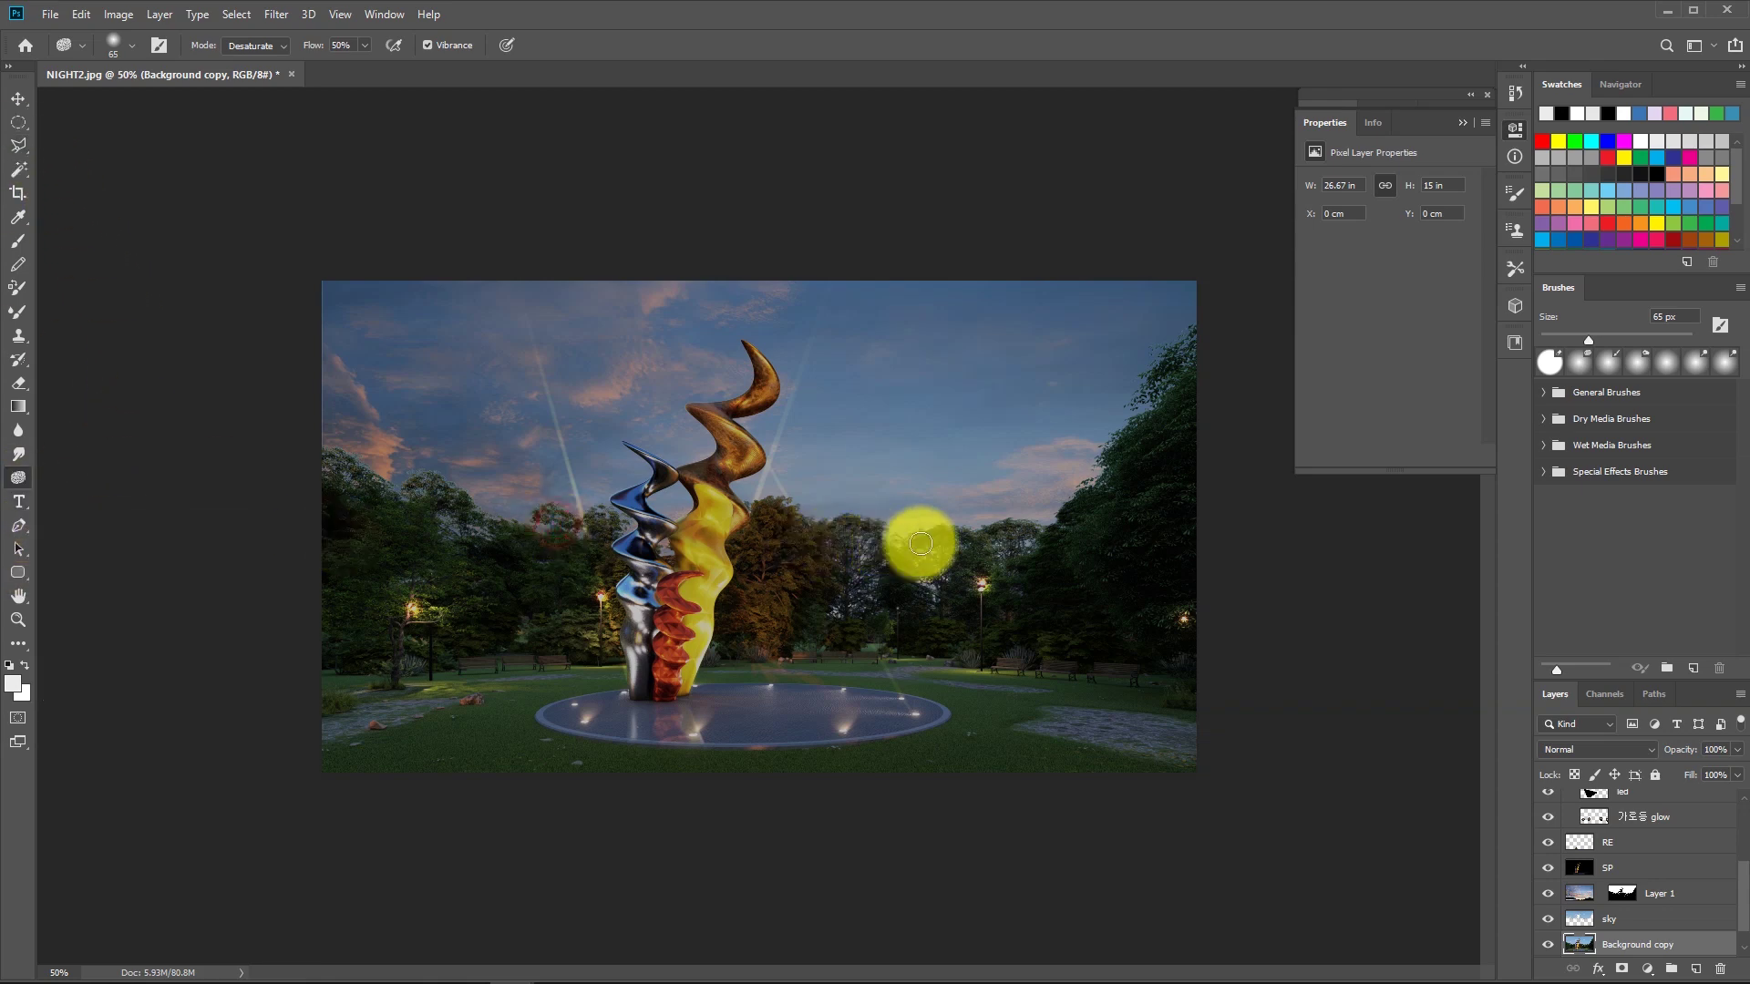
pyautogui.click(1021, 703)
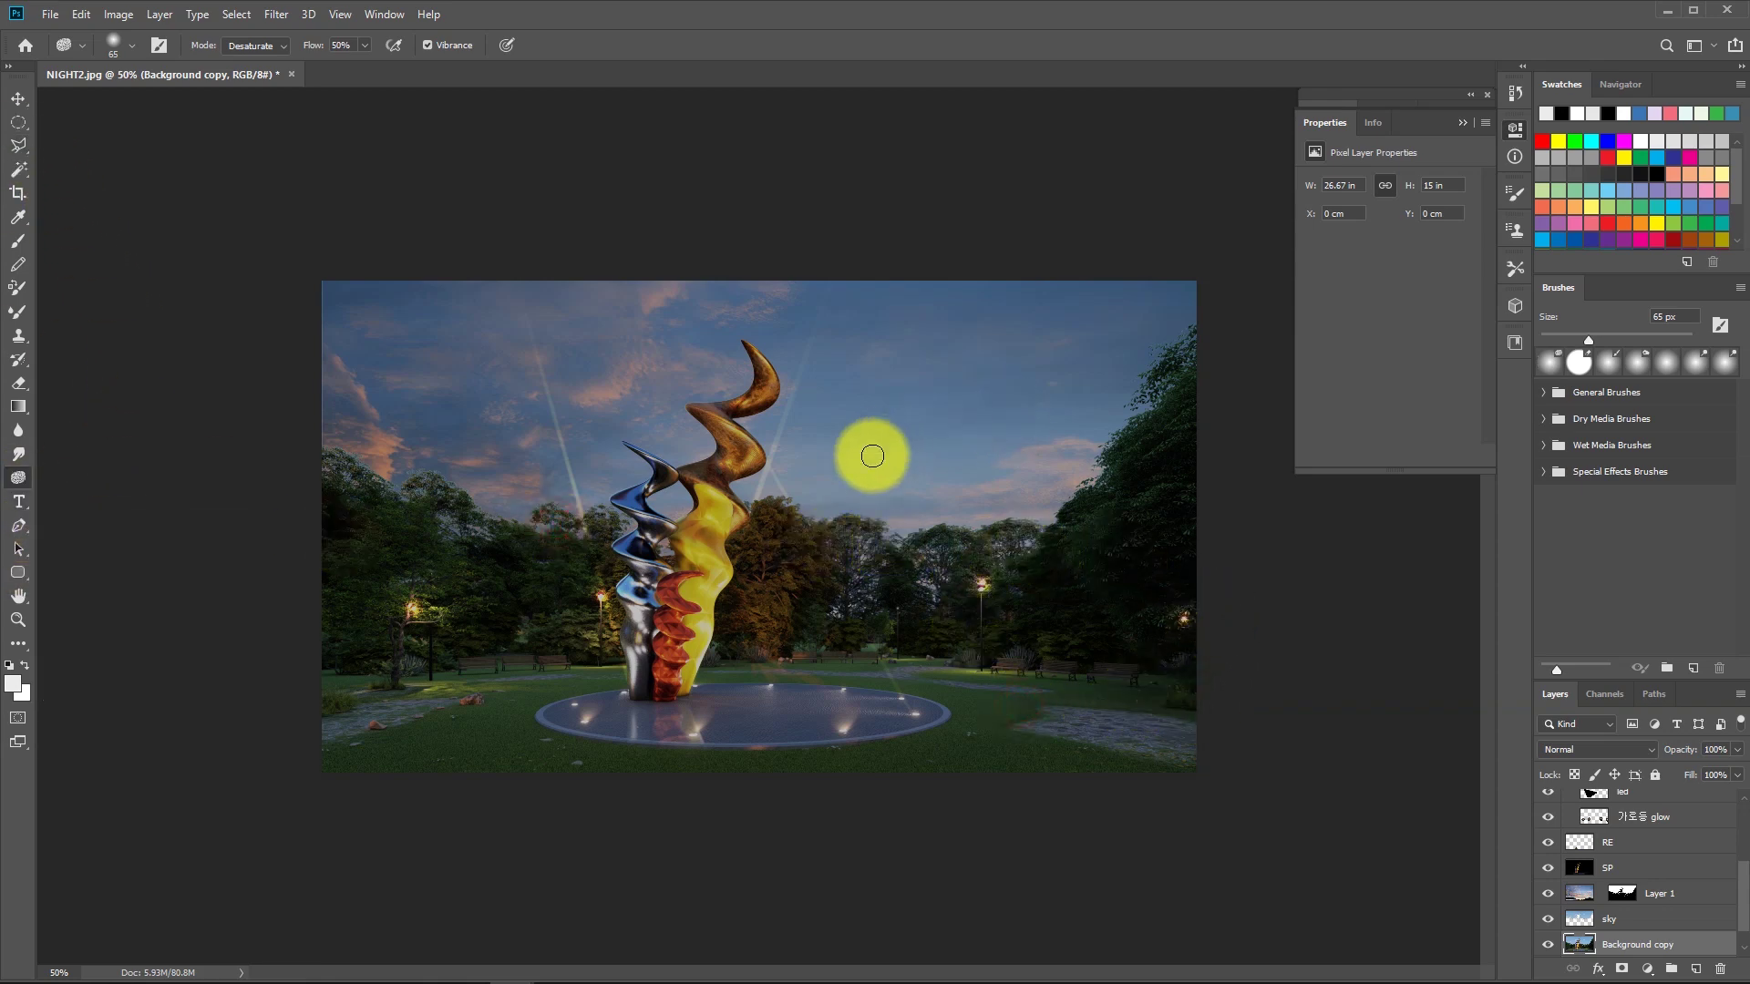
pyautogui.click(87, 51)
pyautogui.click(80, 41)
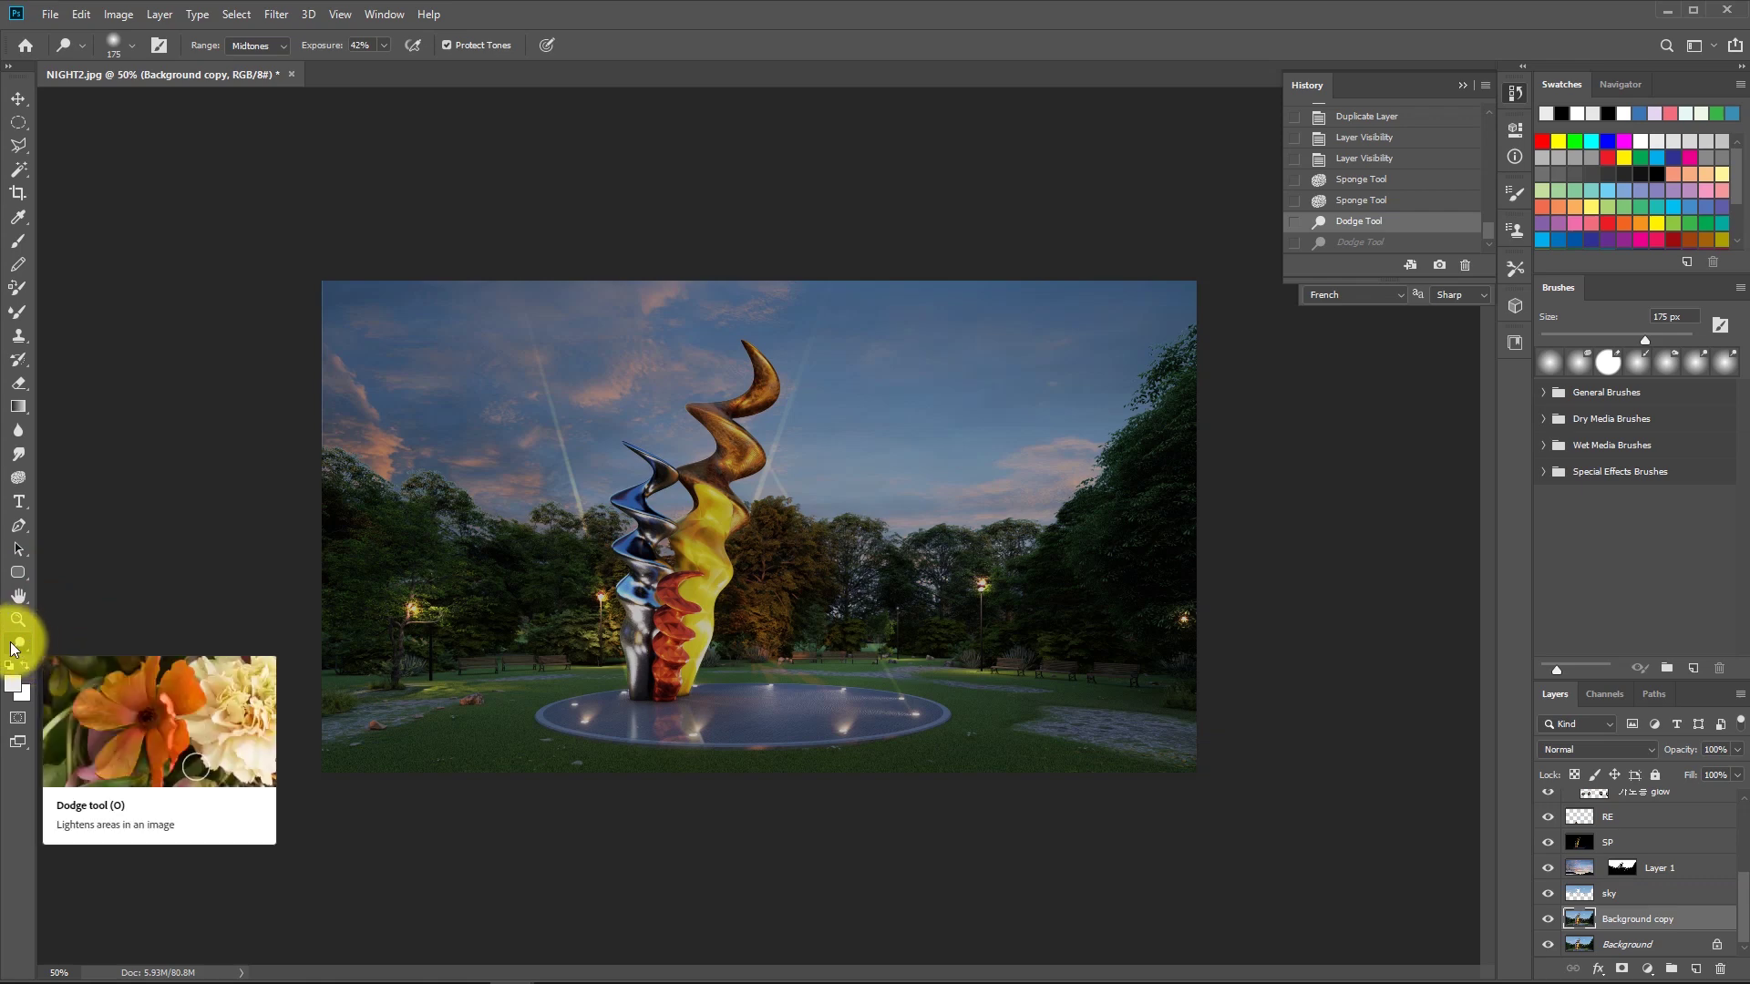
# Lighten the lawn and paving around the round plaza with the Dodge tool, midtones at 42% exposure, reducing the brush size to 90 px.
pyautogui.click(747, 545)
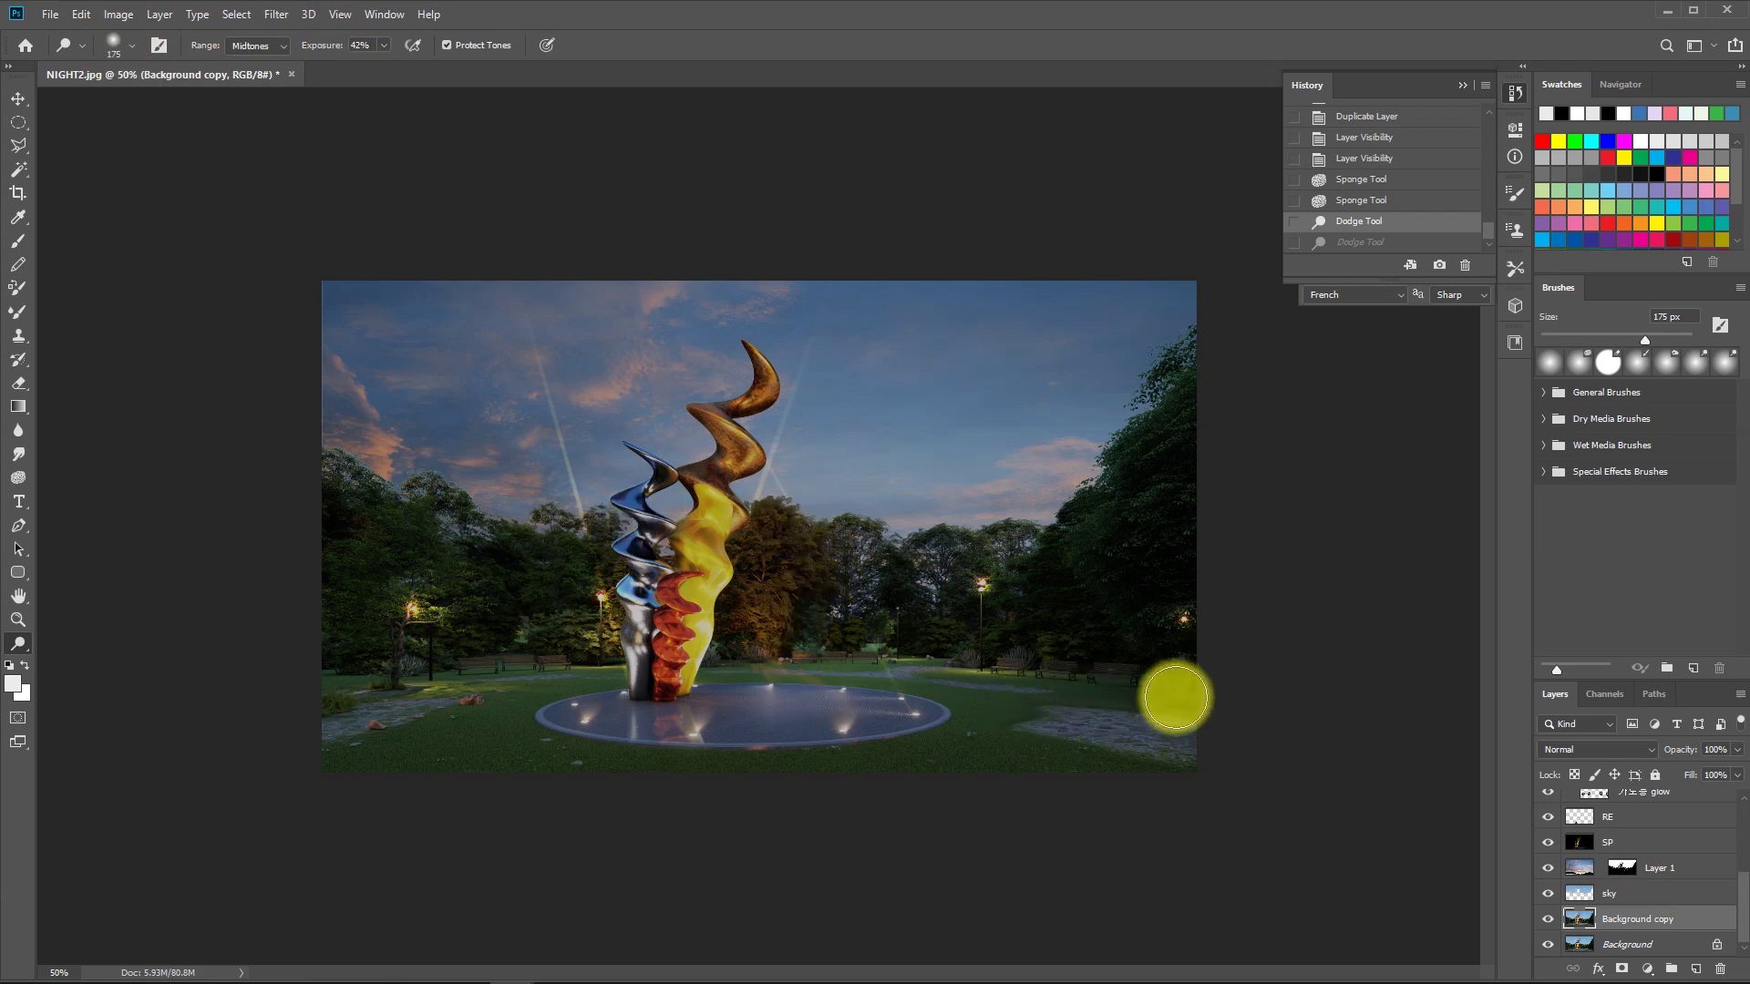
pyautogui.moveTo(1175, 698)
pyautogui.mouseDown()
pyautogui.moveTo(1126, 688)
pyautogui.moveTo(1245, 699)
pyautogui.moveTo(1107, 694)
pyautogui.moveTo(1264, 697)
pyautogui.moveTo(964, 679)
pyautogui.moveTo(1039, 665)
pyautogui.mouseUp()
pyautogui.press('[')
pyautogui.press('[')
pyautogui.press('[')
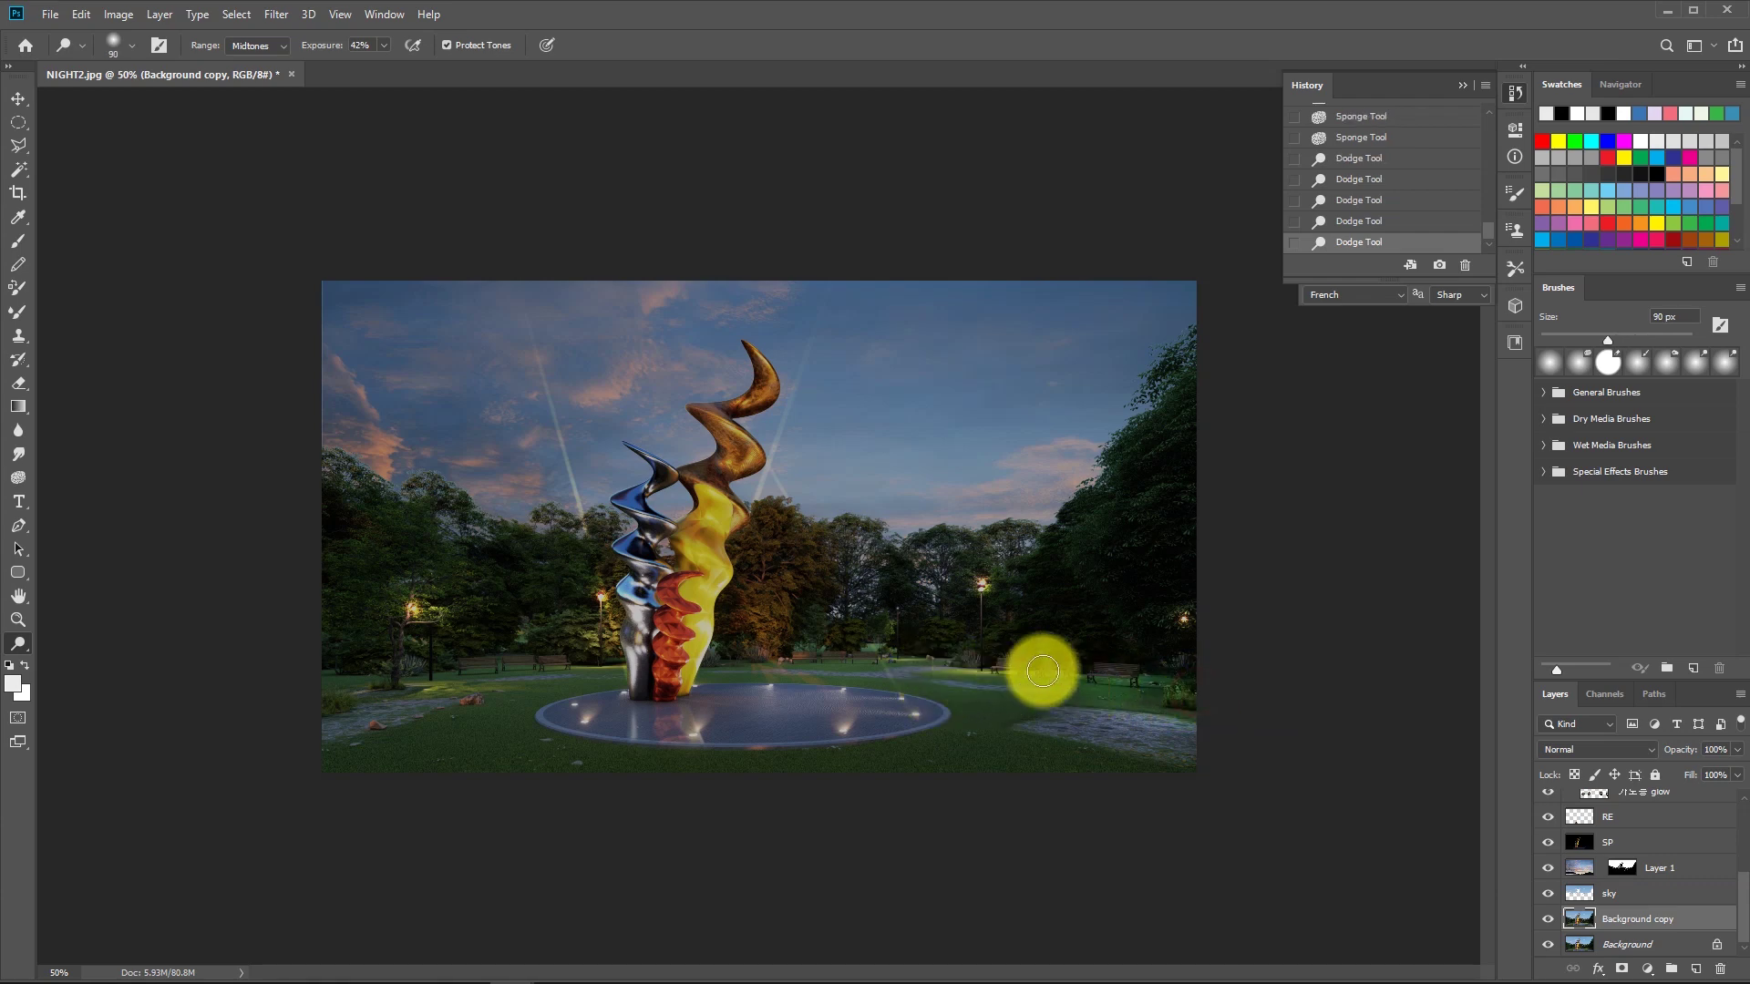
pyautogui.moveTo(440, 726); pyautogui.dragTo(371, 696)
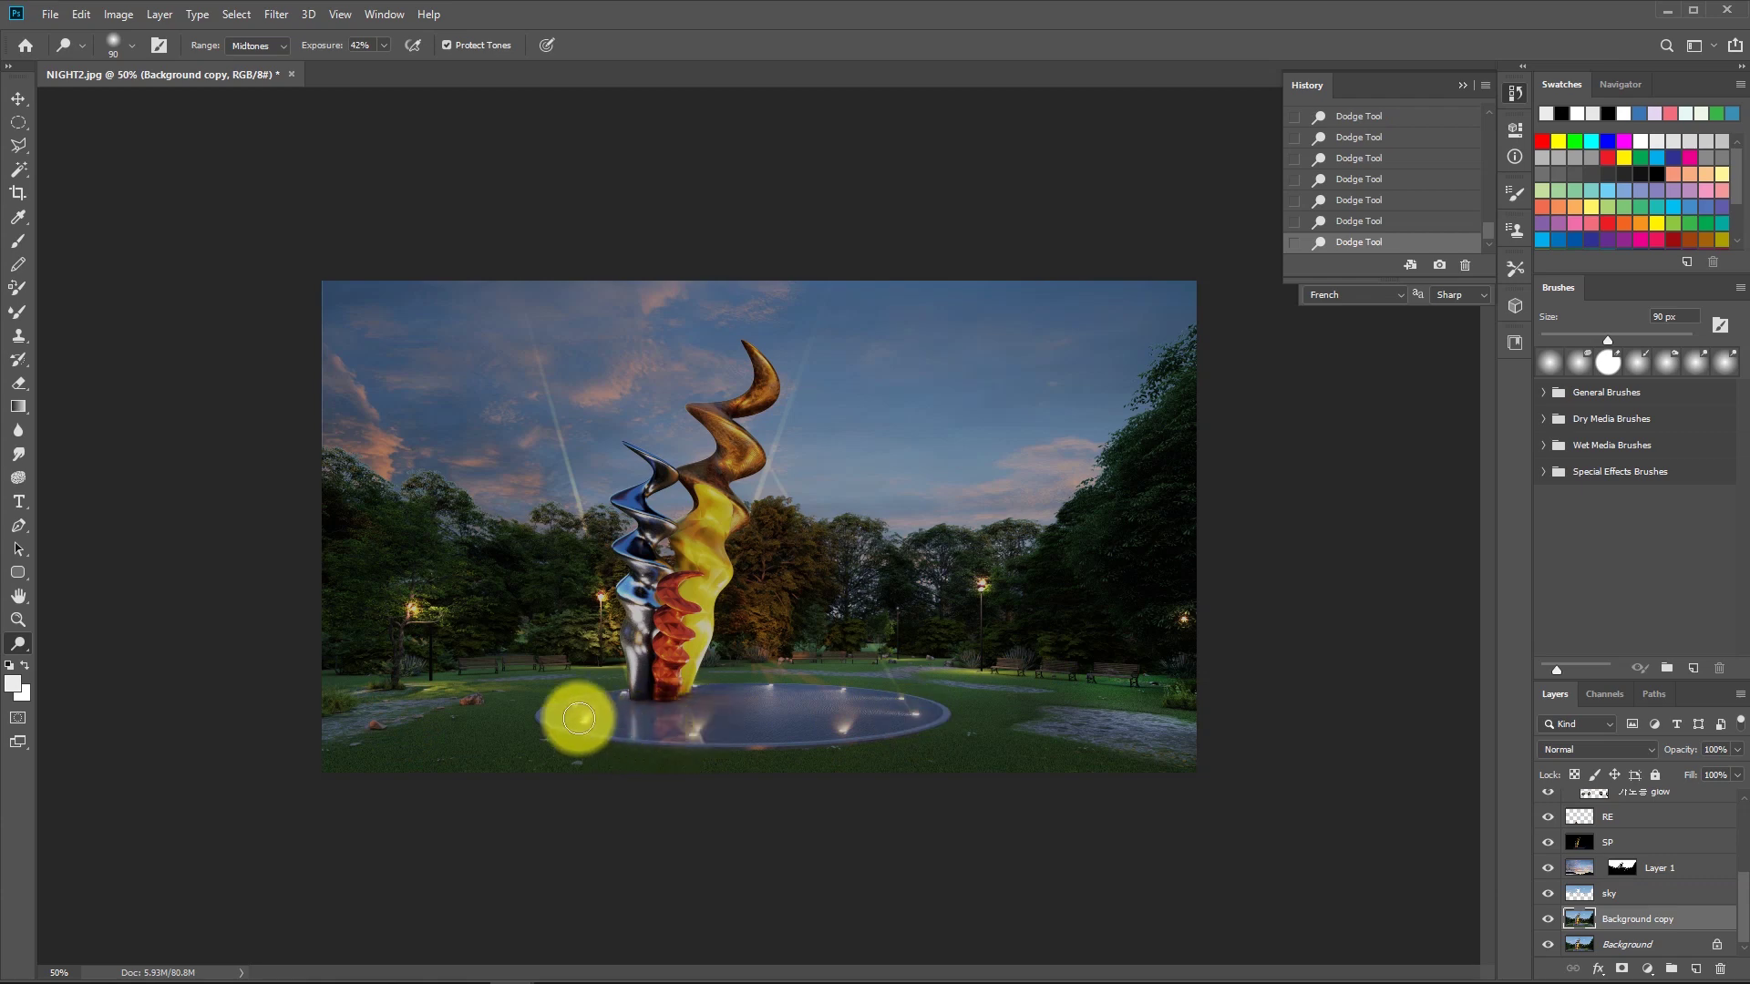
pyautogui.moveTo(558, 712); pyautogui.dragTo(538, 715)
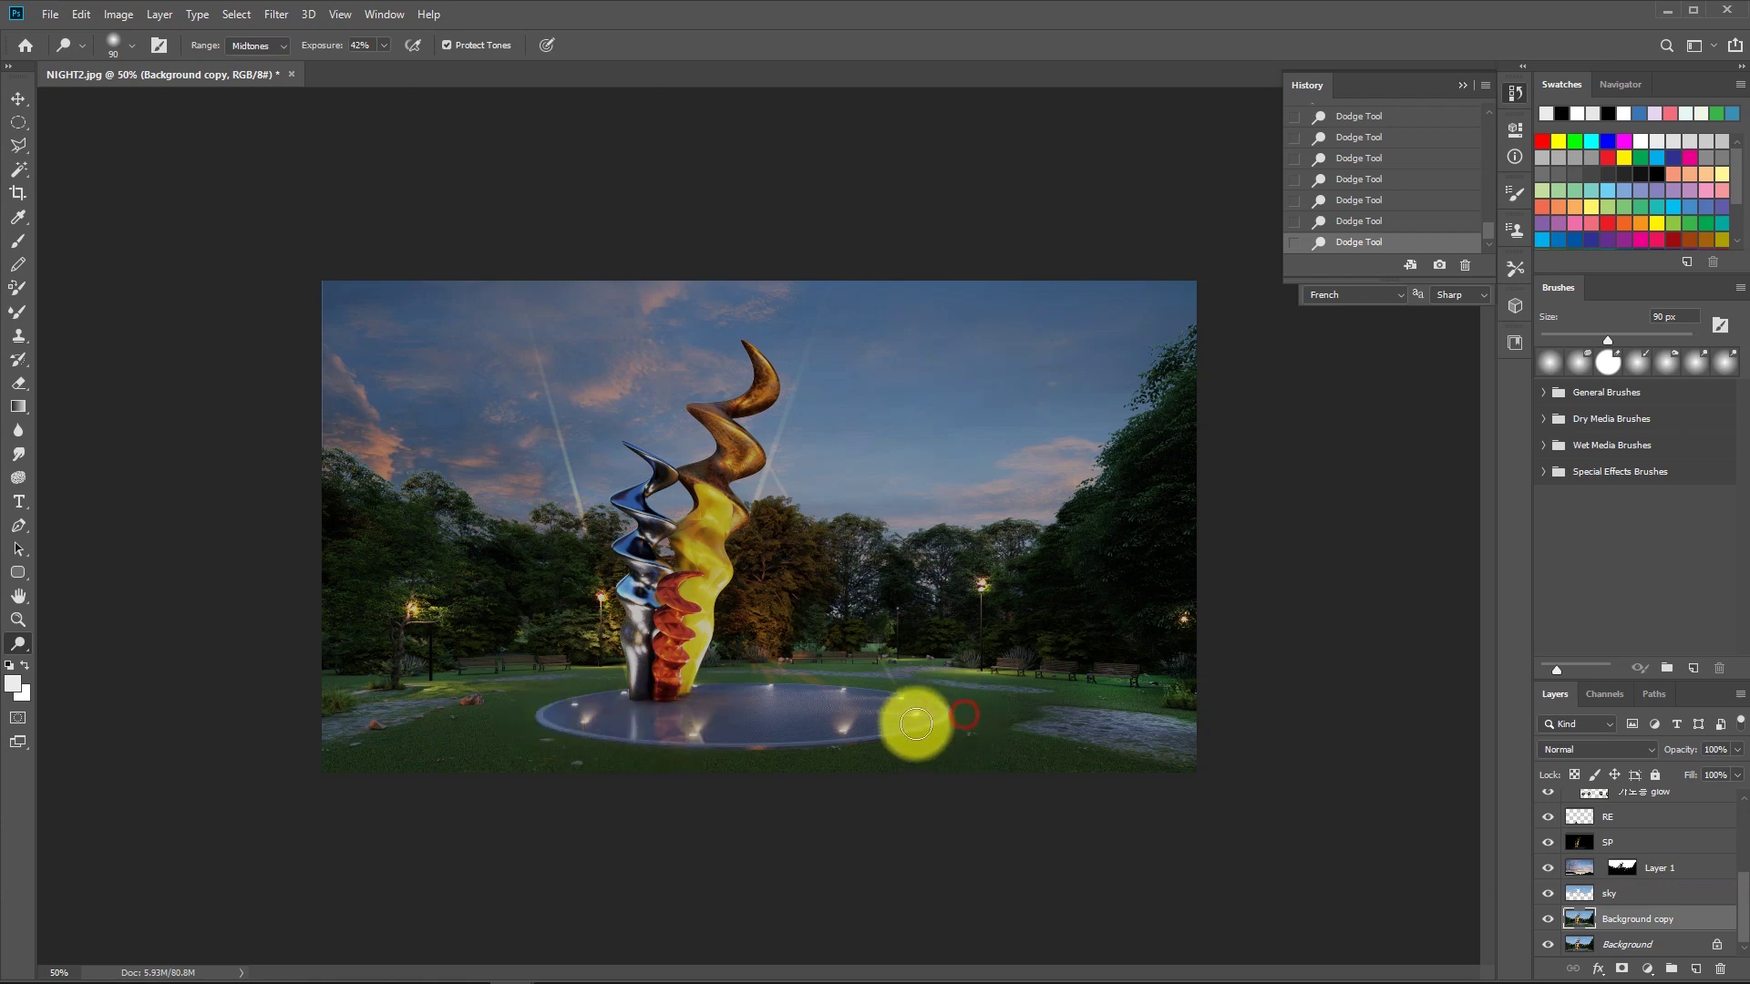
pyautogui.moveTo(908, 718)
pyautogui.mouseDown()
pyautogui.moveTo(834, 741)
pyautogui.moveTo(920, 733)
pyautogui.moveTo(590, 751)
pyautogui.moveTo(875, 741)
pyautogui.moveTo(676, 740)
pyautogui.moveTo(826, 744)
pyautogui.moveTo(705, 748)
pyautogui.moveTo(624, 734)
pyautogui.moveTo(752, 740)
pyautogui.moveTo(598, 726)
pyautogui.moveTo(783, 744)
pyautogui.moveTo(556, 742)
pyautogui.moveTo(923, 762)
pyautogui.moveTo(545, 772)
pyautogui.moveTo(966, 758)
pyautogui.moveTo(534, 761)
pyautogui.moveTo(975, 752)
pyautogui.moveTo(362, 711)
pyautogui.mouseUp()
# Check the retouched night image up close and save it as the layered Photoshop file NIGHT2.psd.
pyautogui.press('z')
pyautogui.click(888, 579)
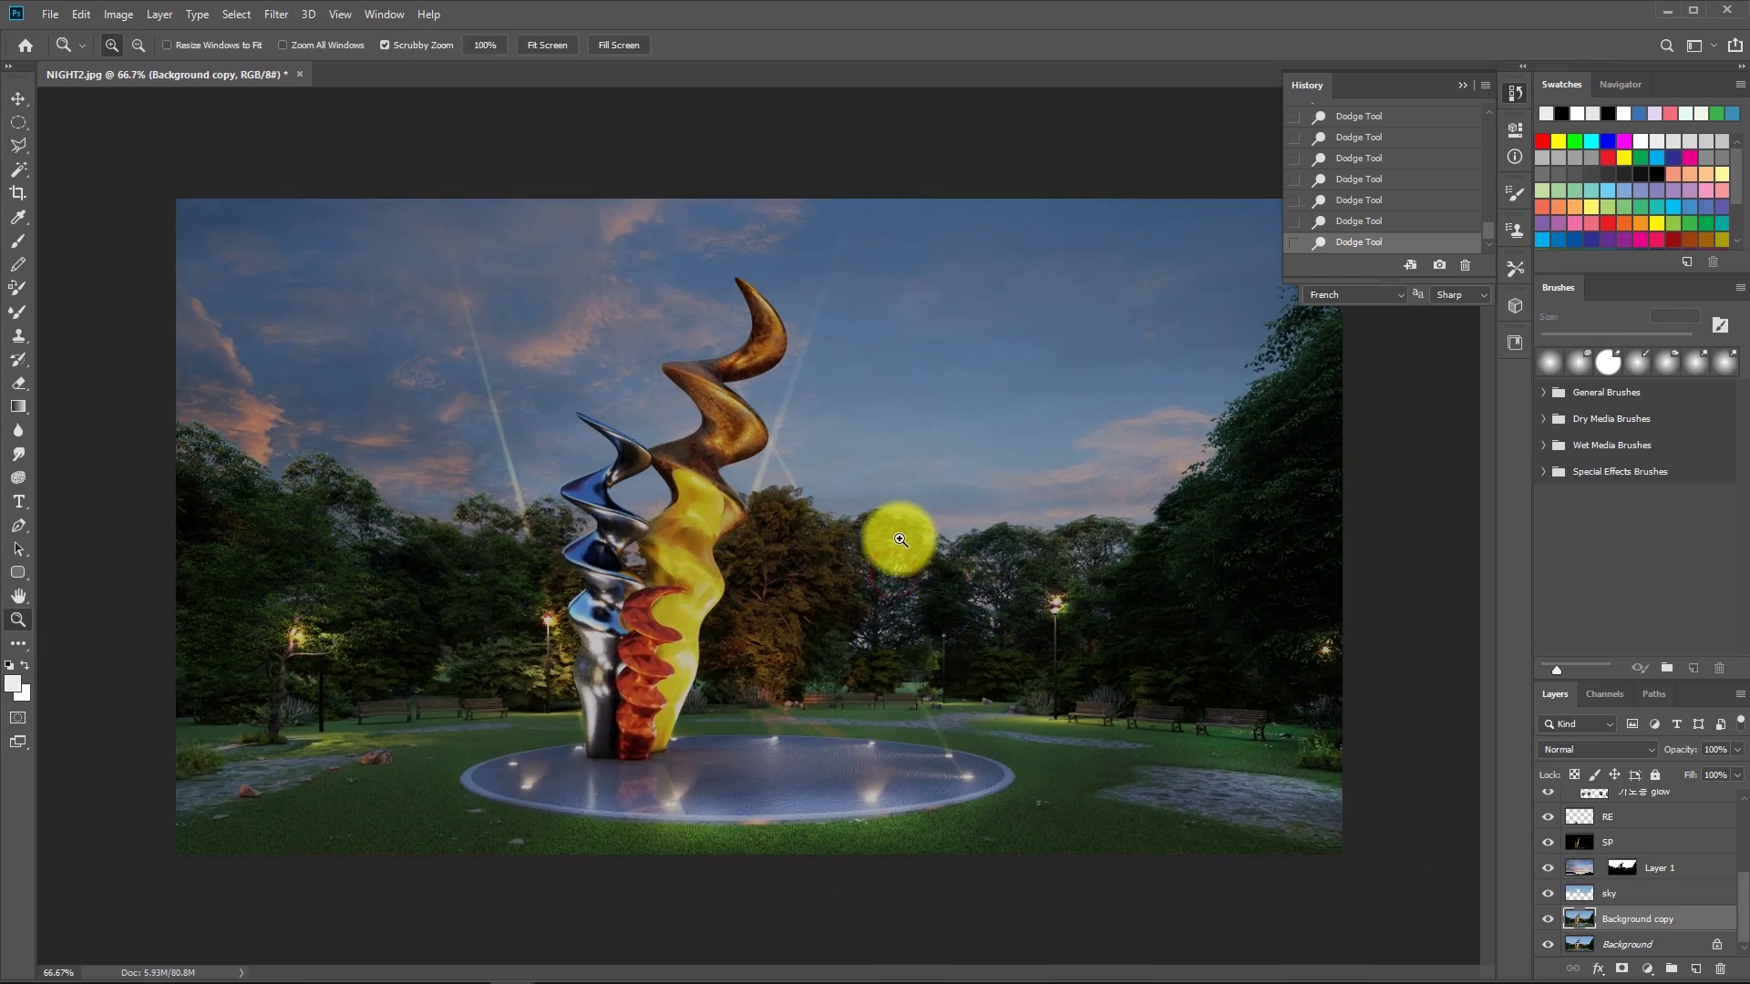
pyautogui.keyDown('alt'); pyautogui.click(748, 453); pyautogui.keyUp('alt')
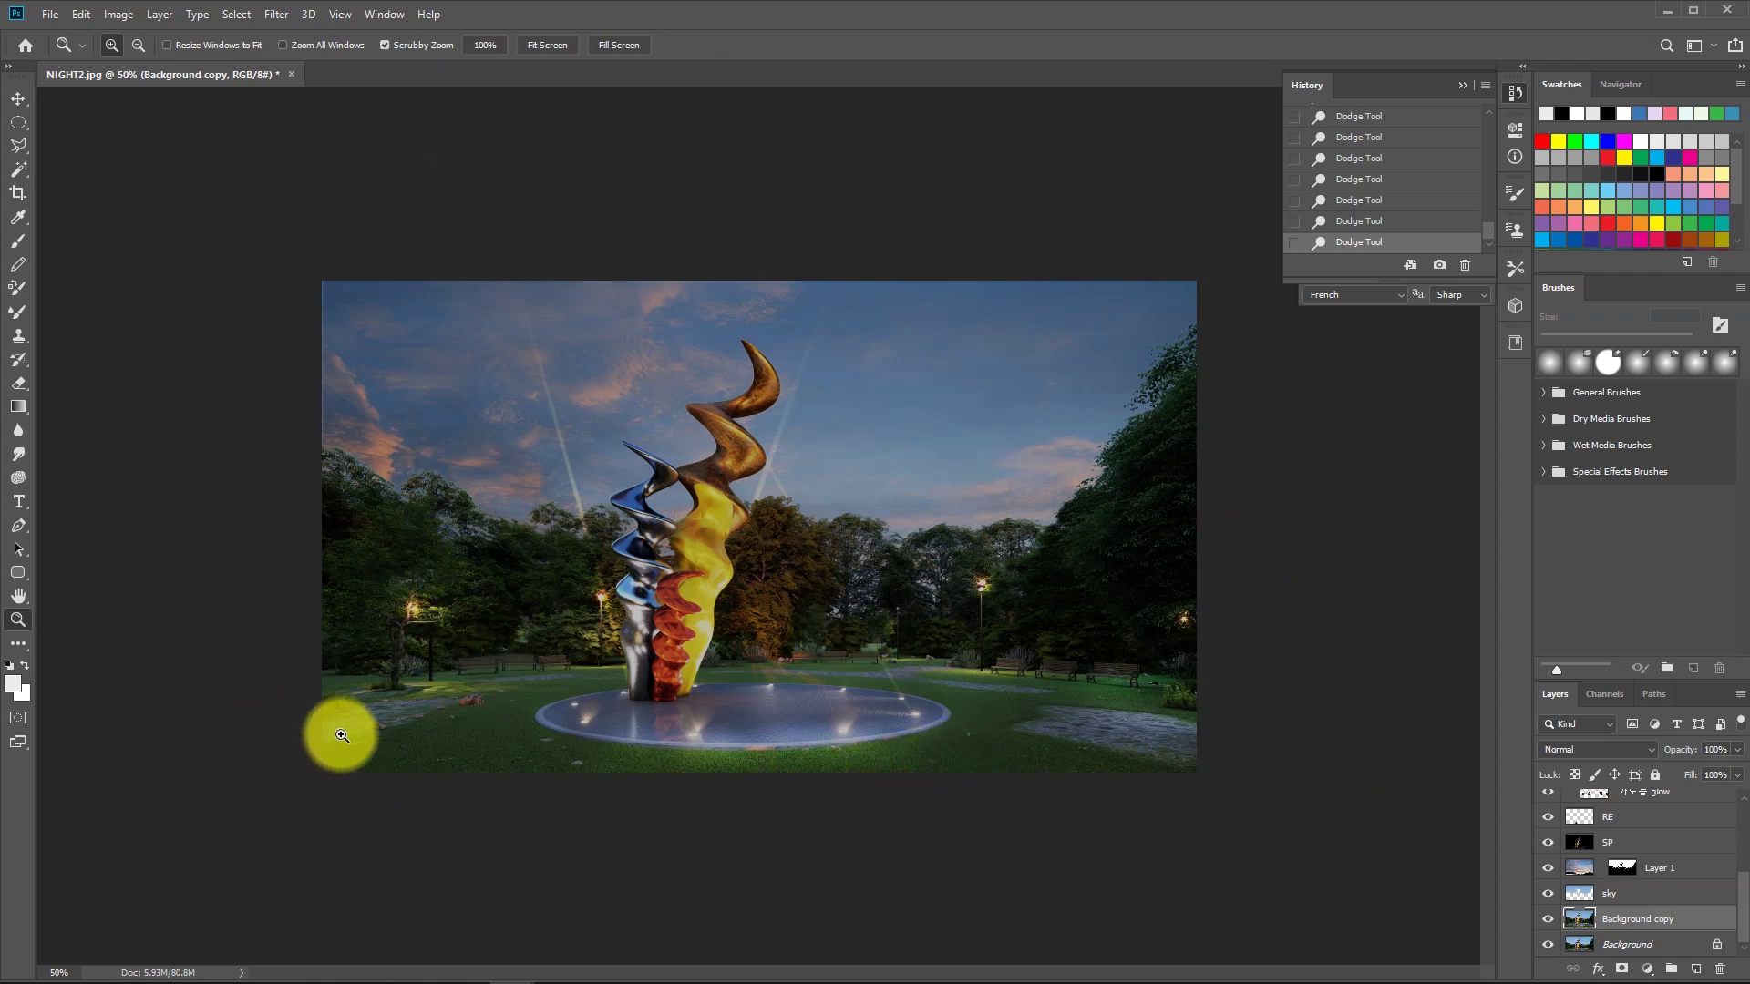
pyautogui.hotkey('ctrl', 'shift', 's')
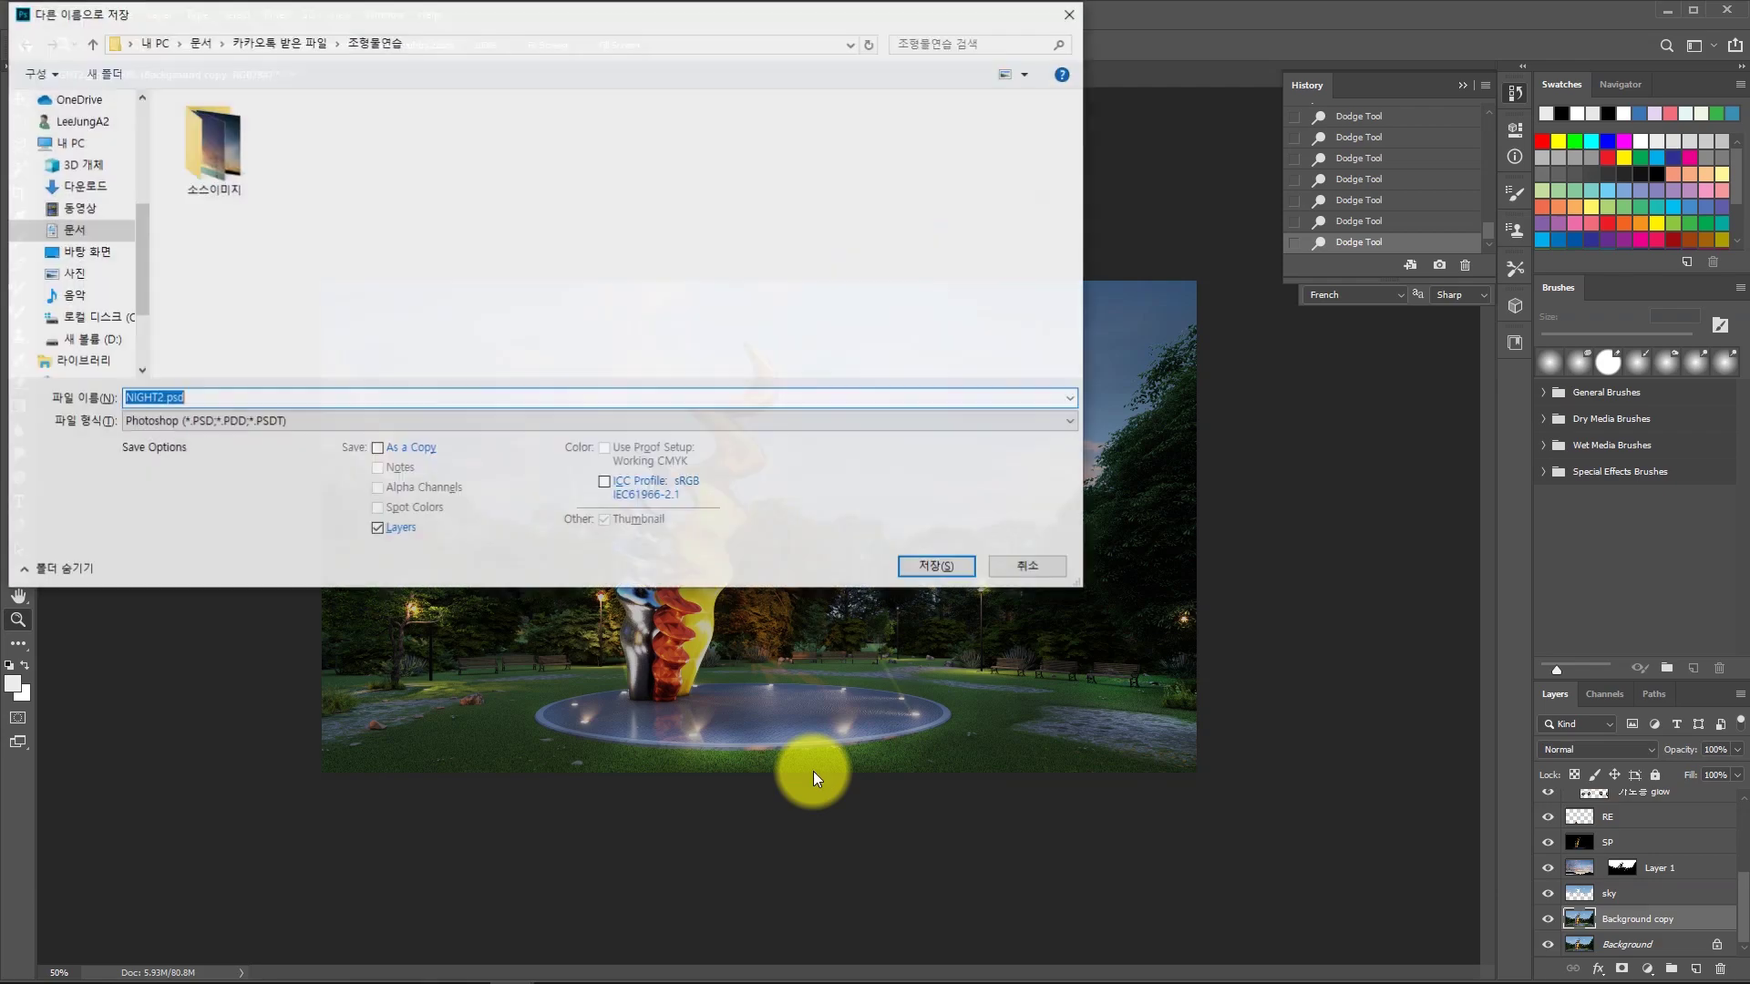
pyautogui.click(936, 566)
pyautogui.click(1370, 283)
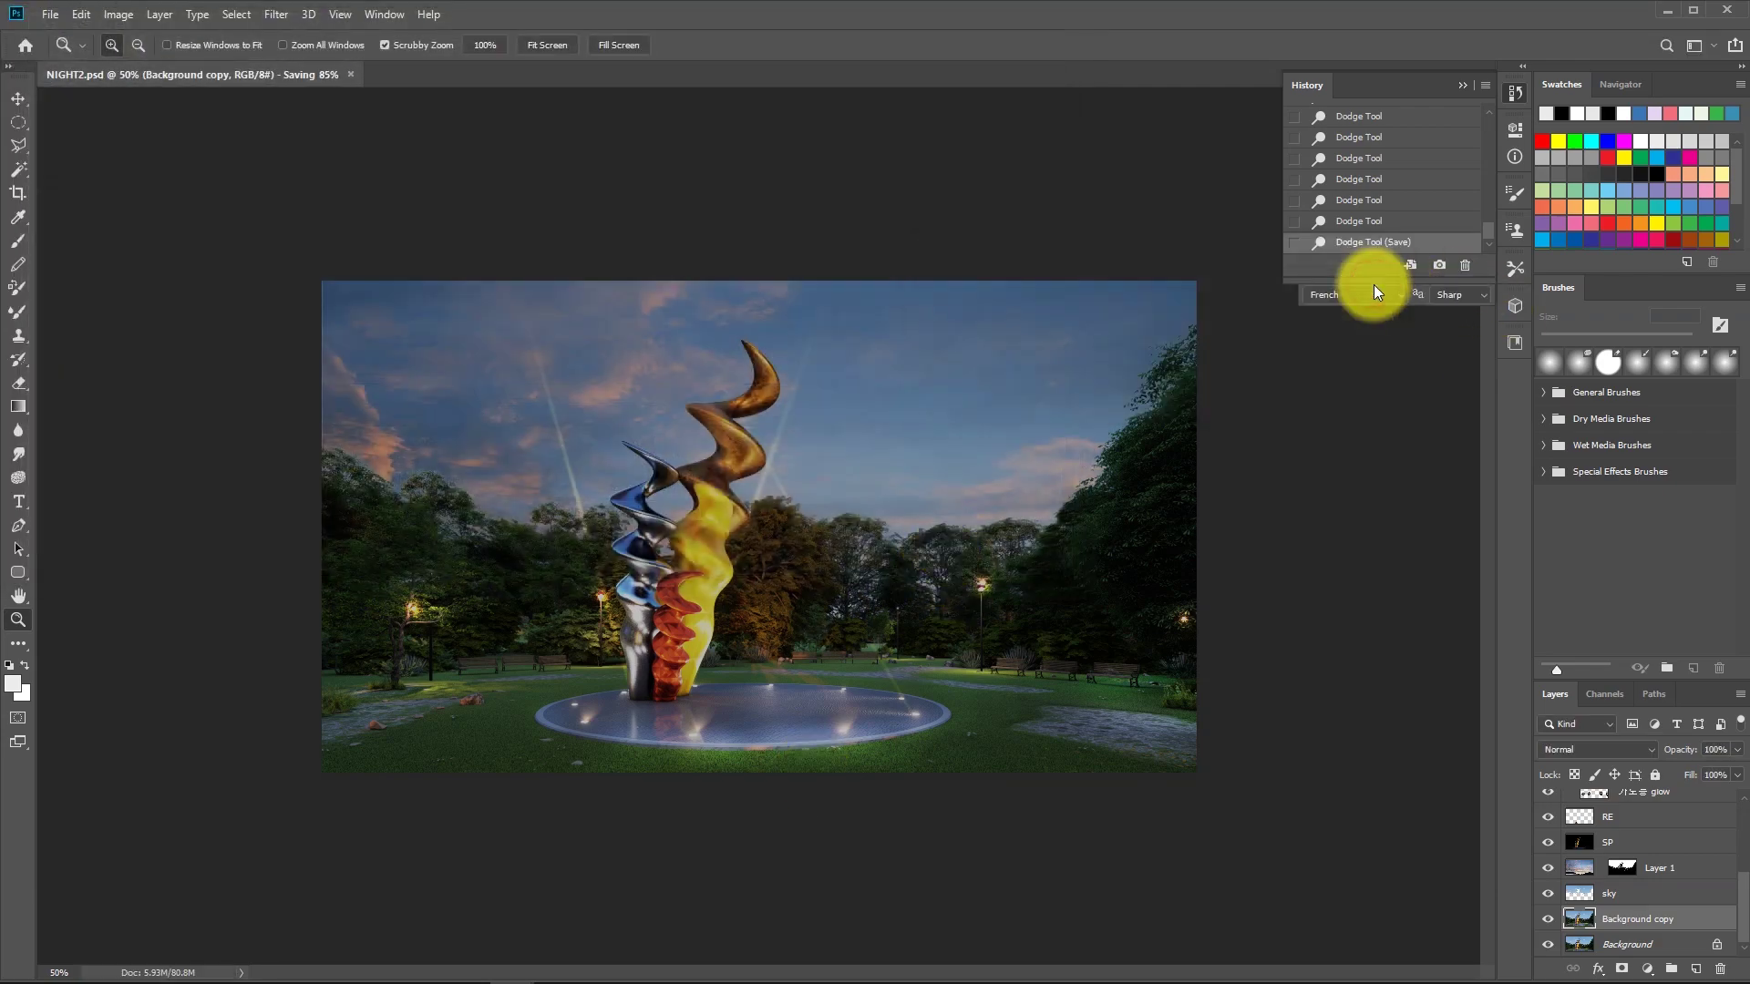
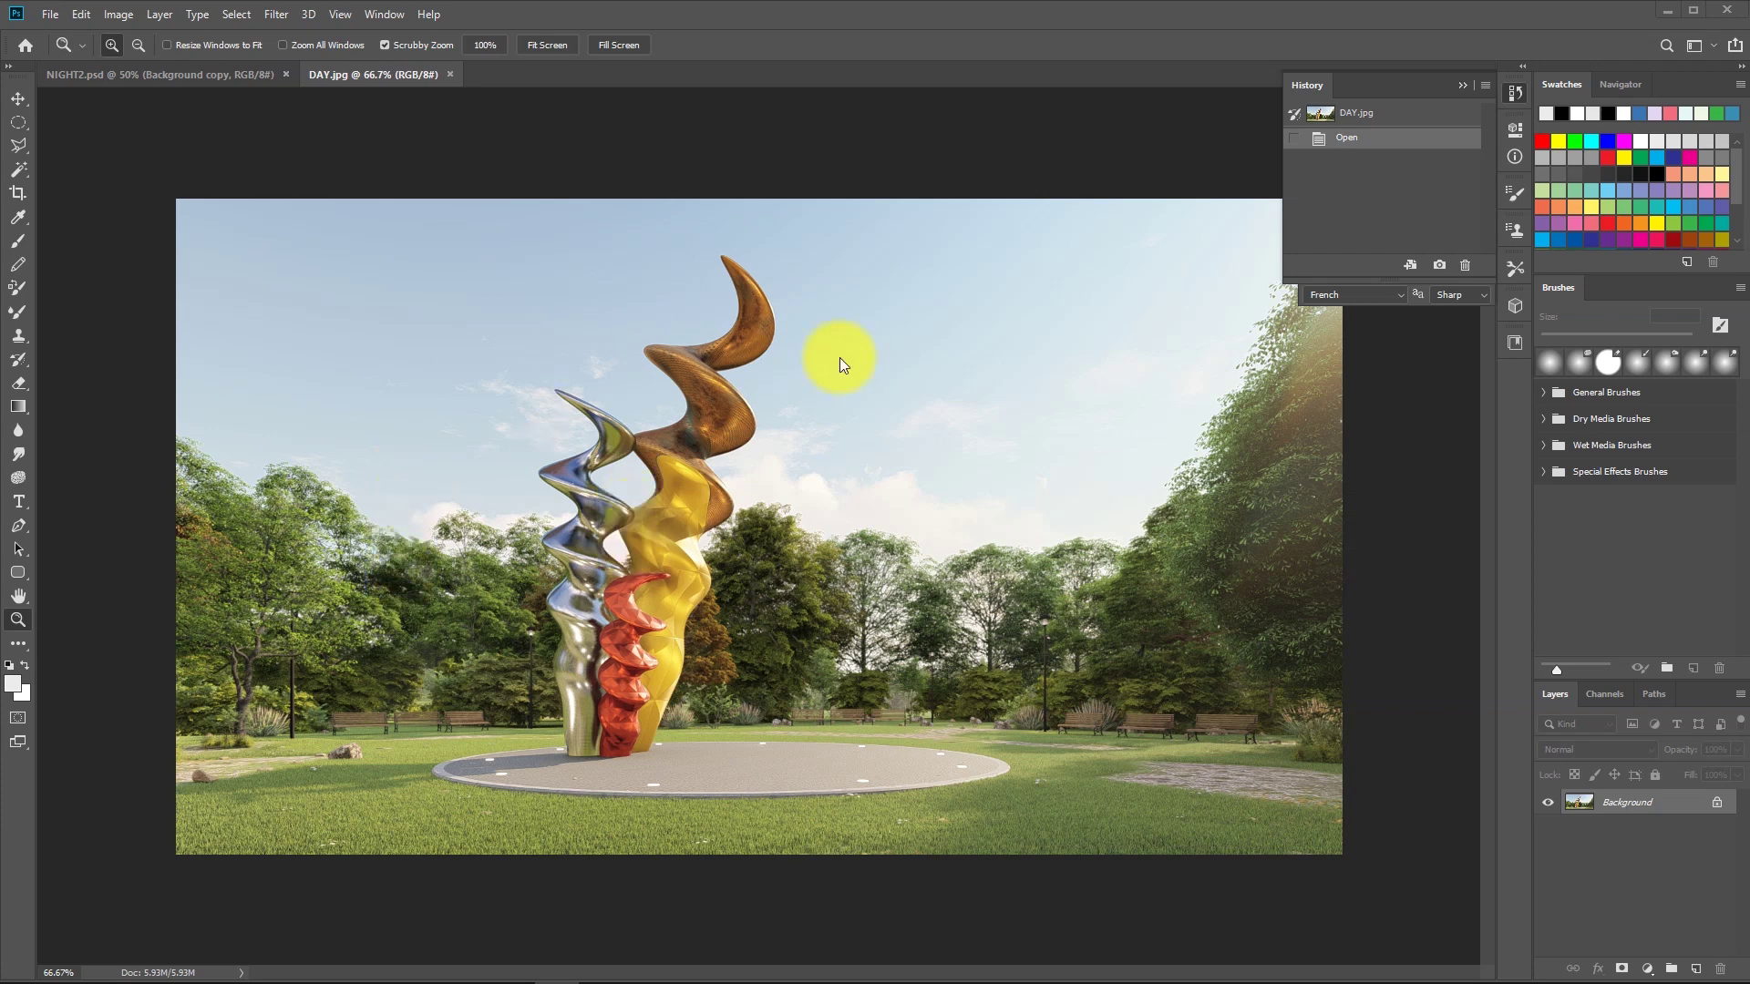
# Duplicate the Background layer of DAY.jpg and darken the copy with Levels, setting the output white level to 117.
pyautogui.keyDown('alt'); pyautogui.click(642, 629); pyautogui.keyUp('alt')
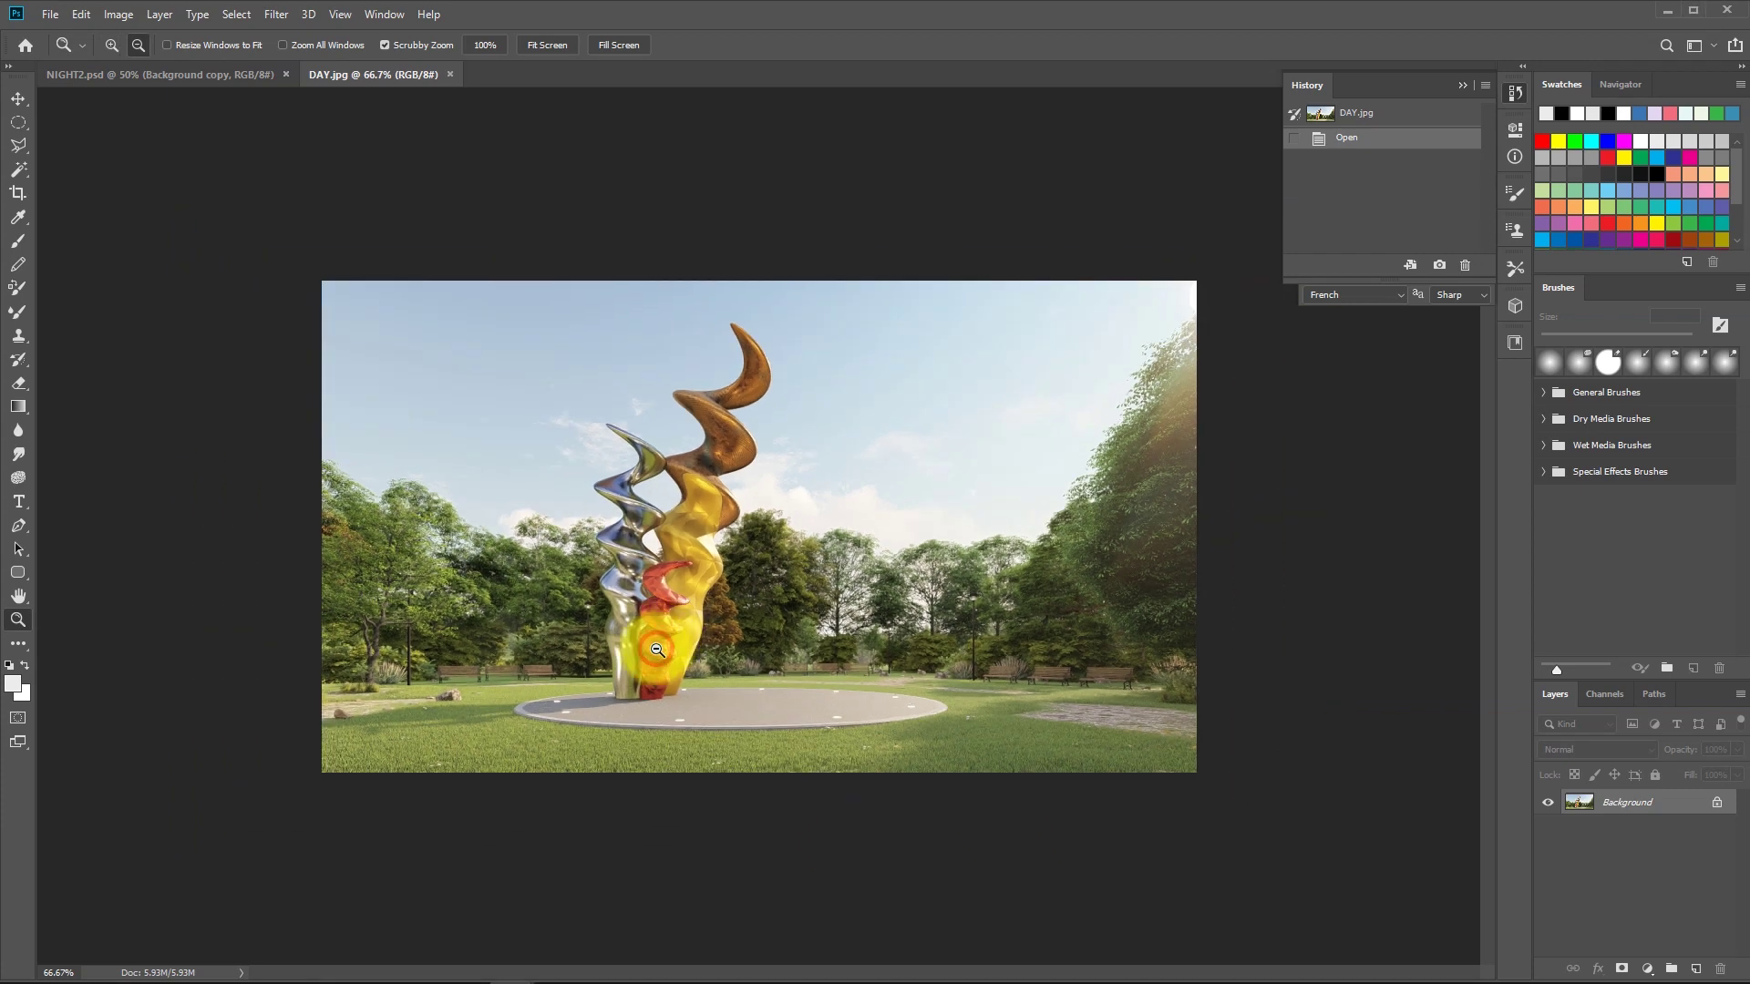
pyautogui.moveTo(1643, 827); pyautogui.dragTo(1696, 969)
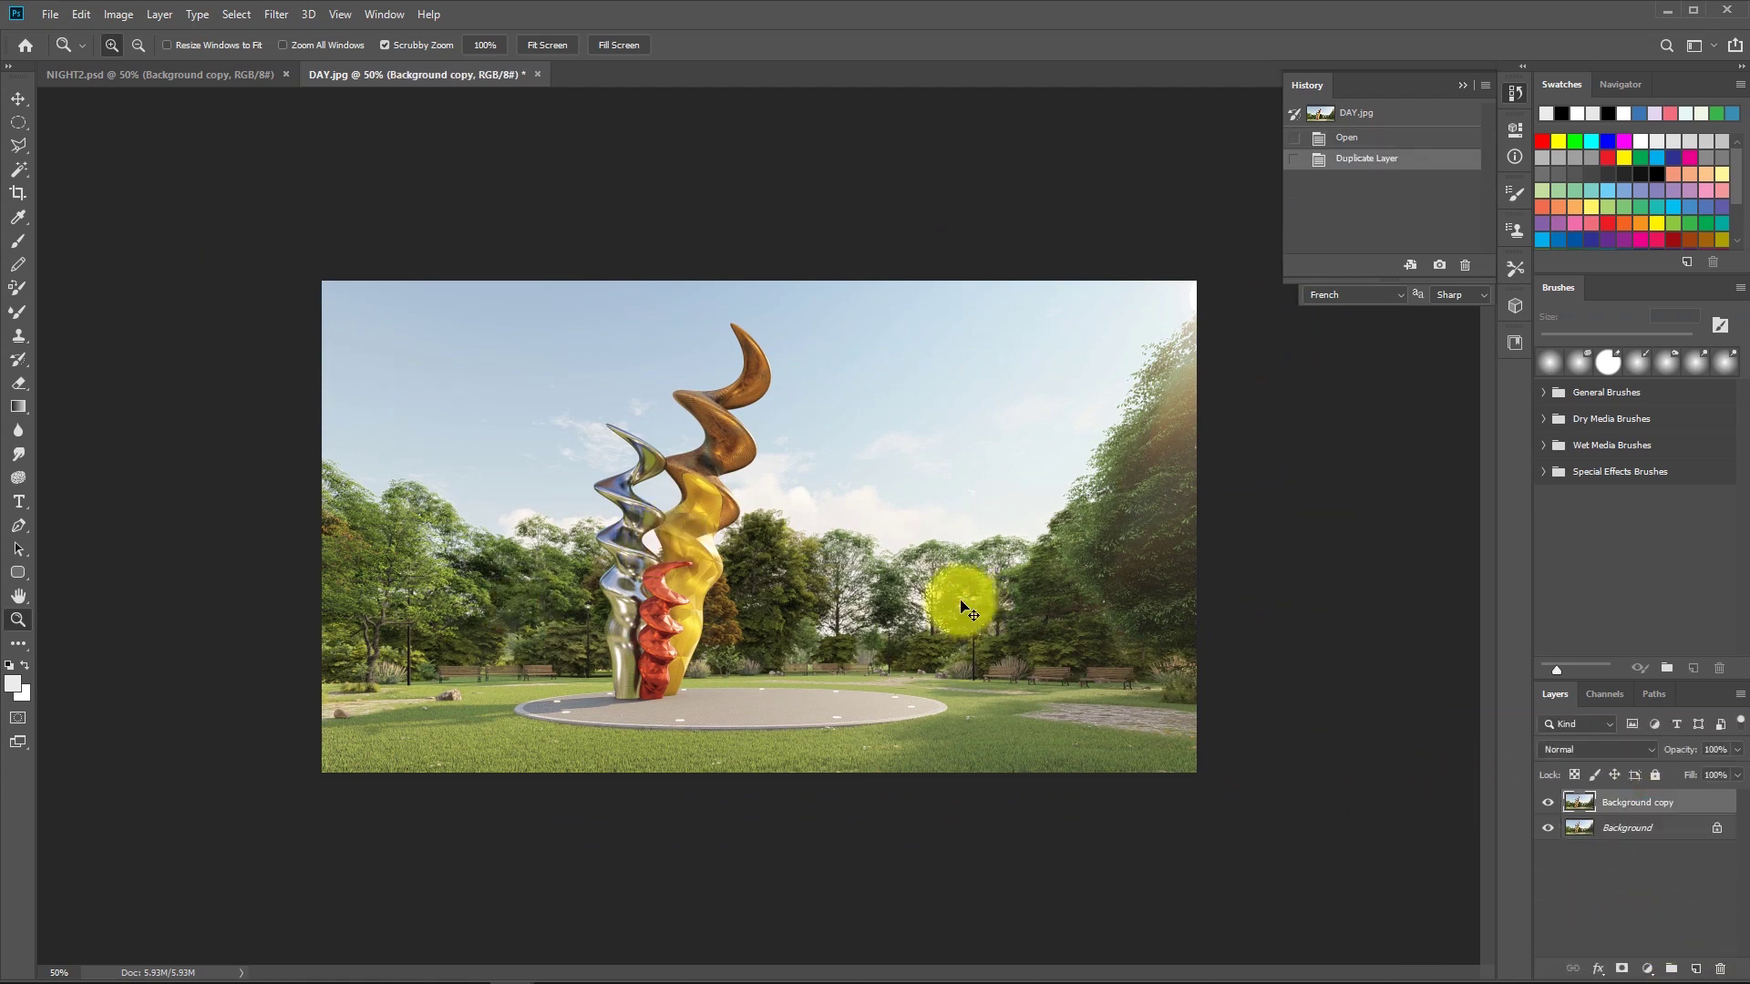
pyautogui.hotkey('ctrl', 'l')
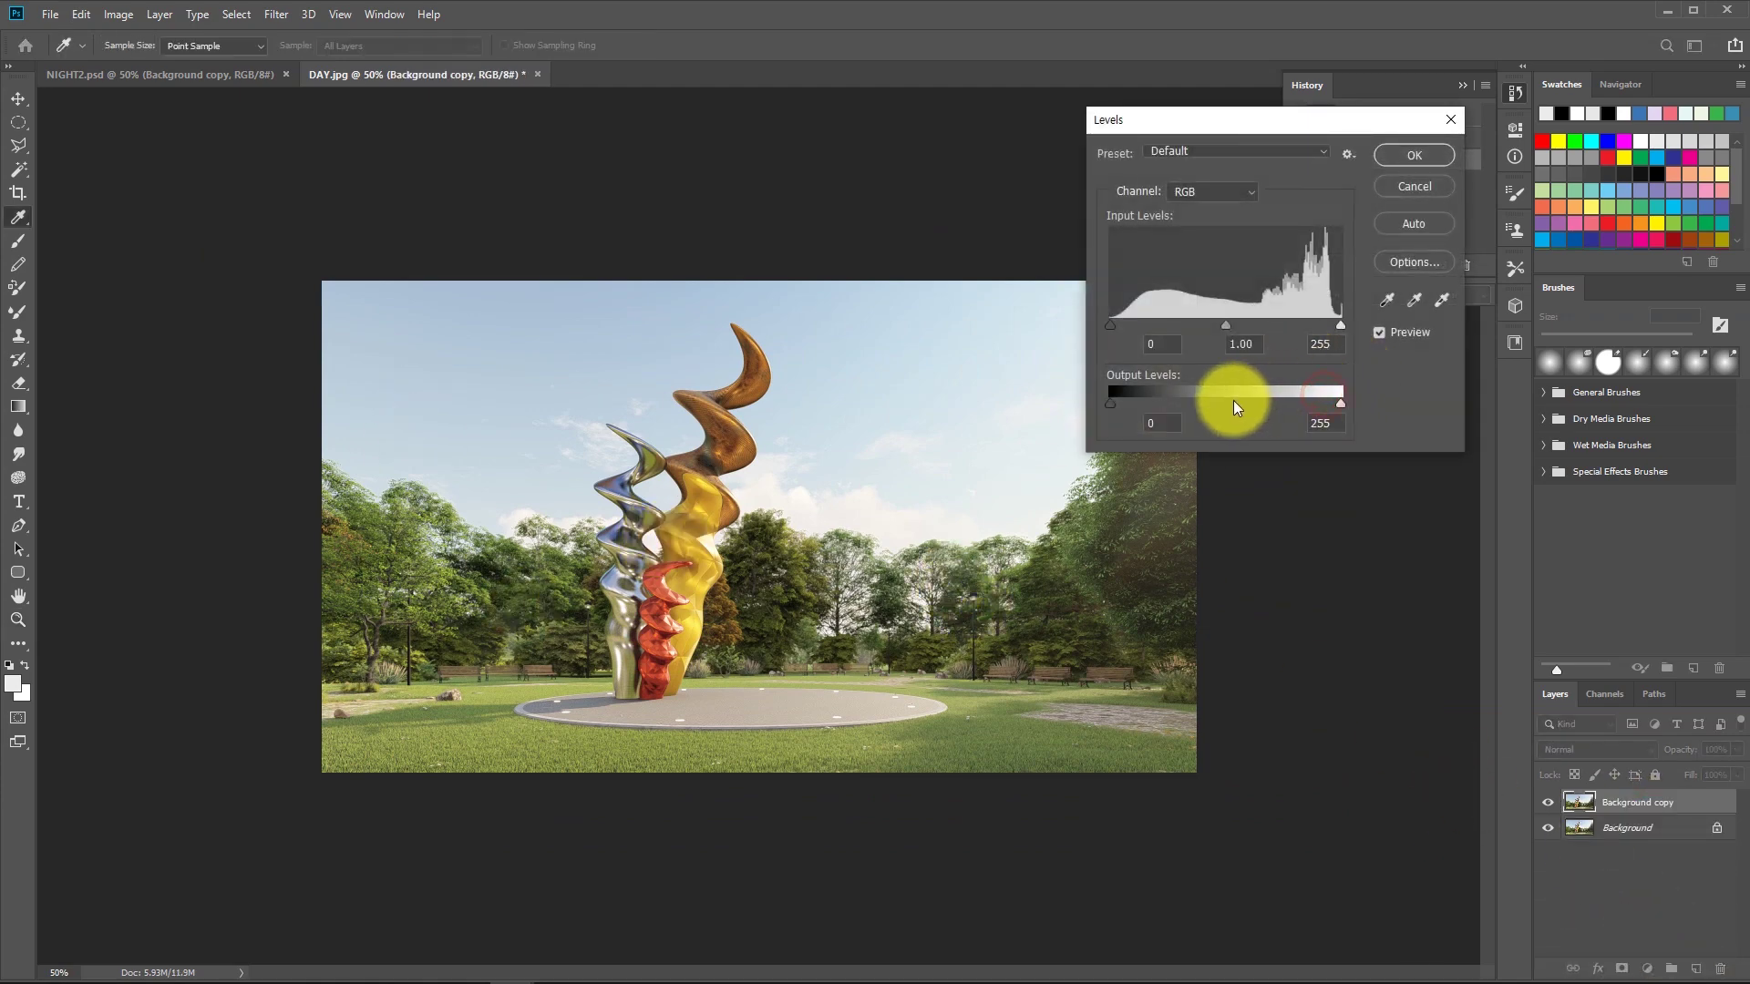
pyautogui.moveTo(1243, 416); pyautogui.dragTo(1217, 405)
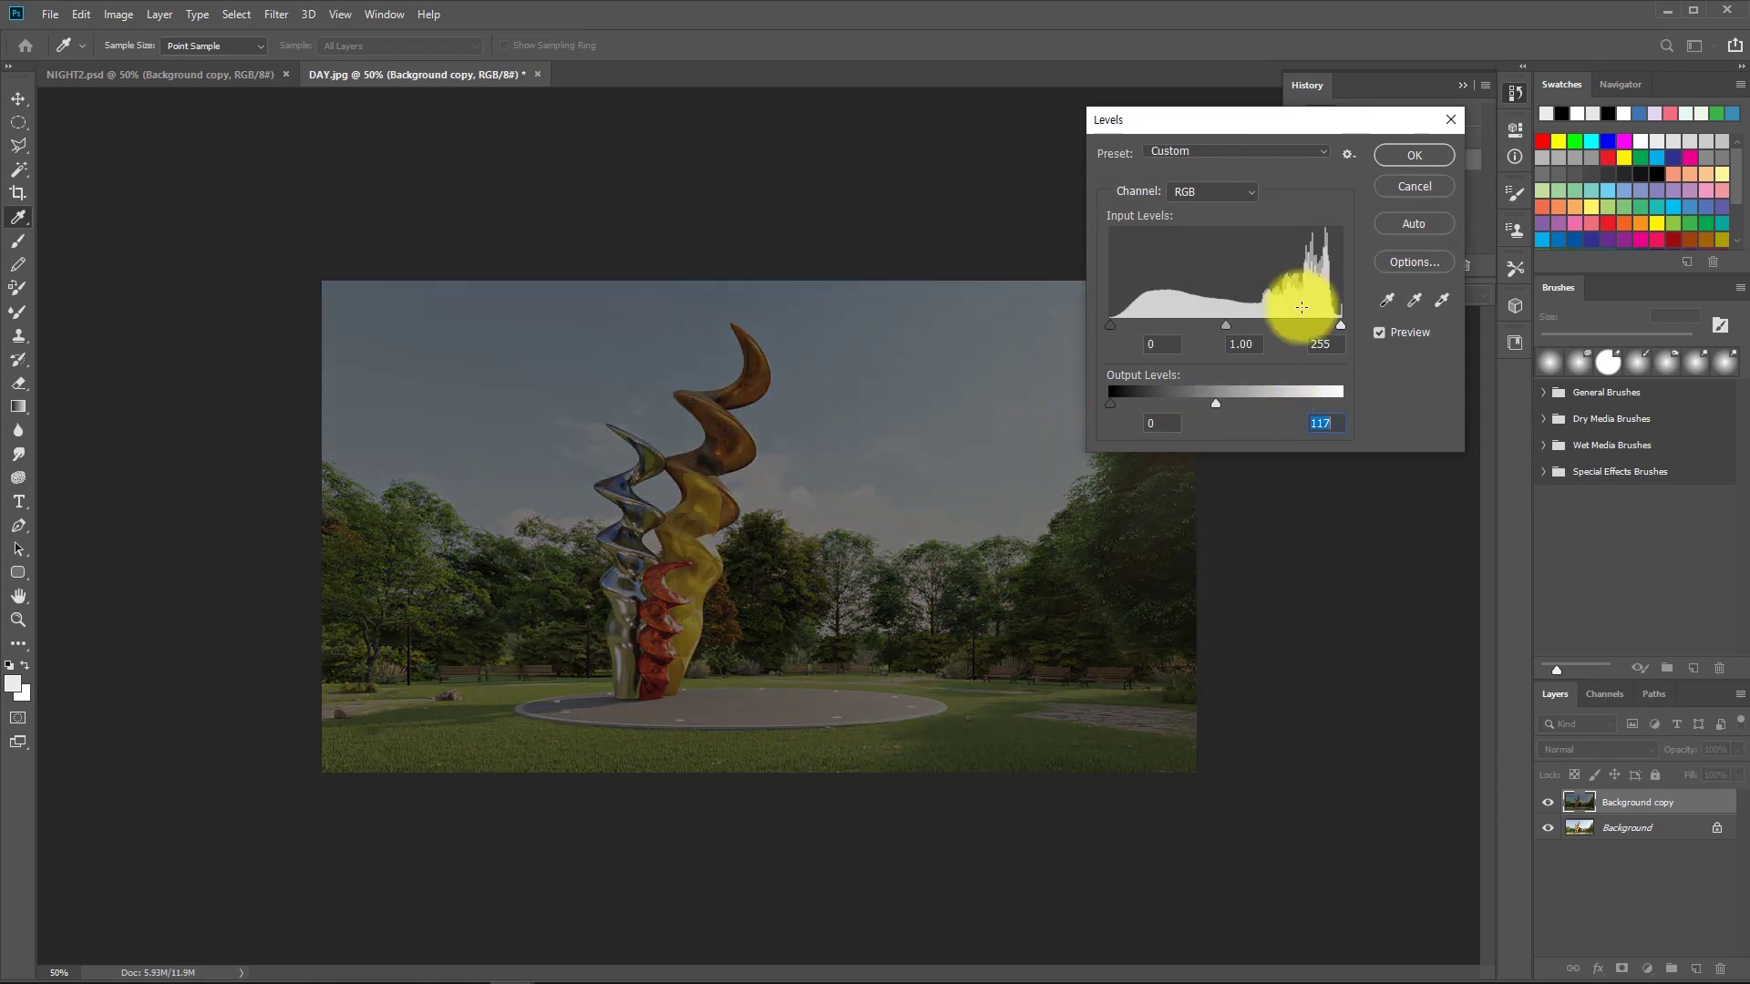
pyautogui.click(1413, 155)
# Open the material ID image DAY_MatID.jpg and the sky mask DAY_SkyAlpha.jpg.
pyautogui.press('z')
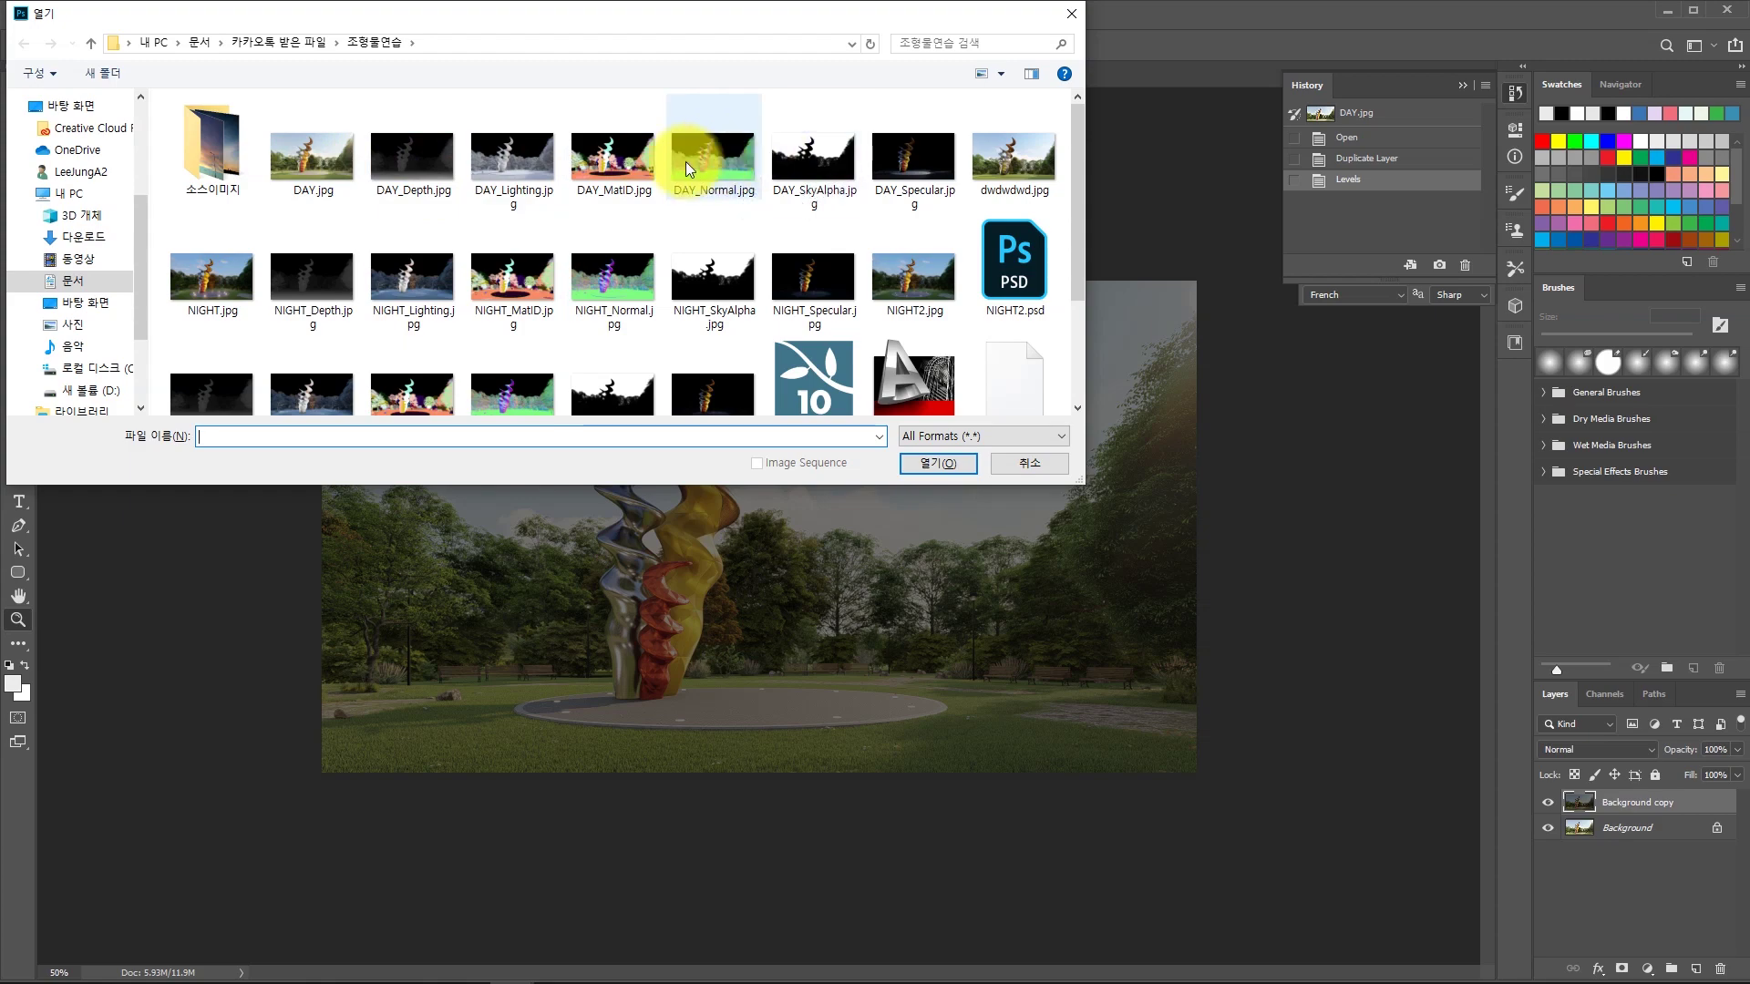
pyautogui.click(635, 159)
pyautogui.click(932, 461)
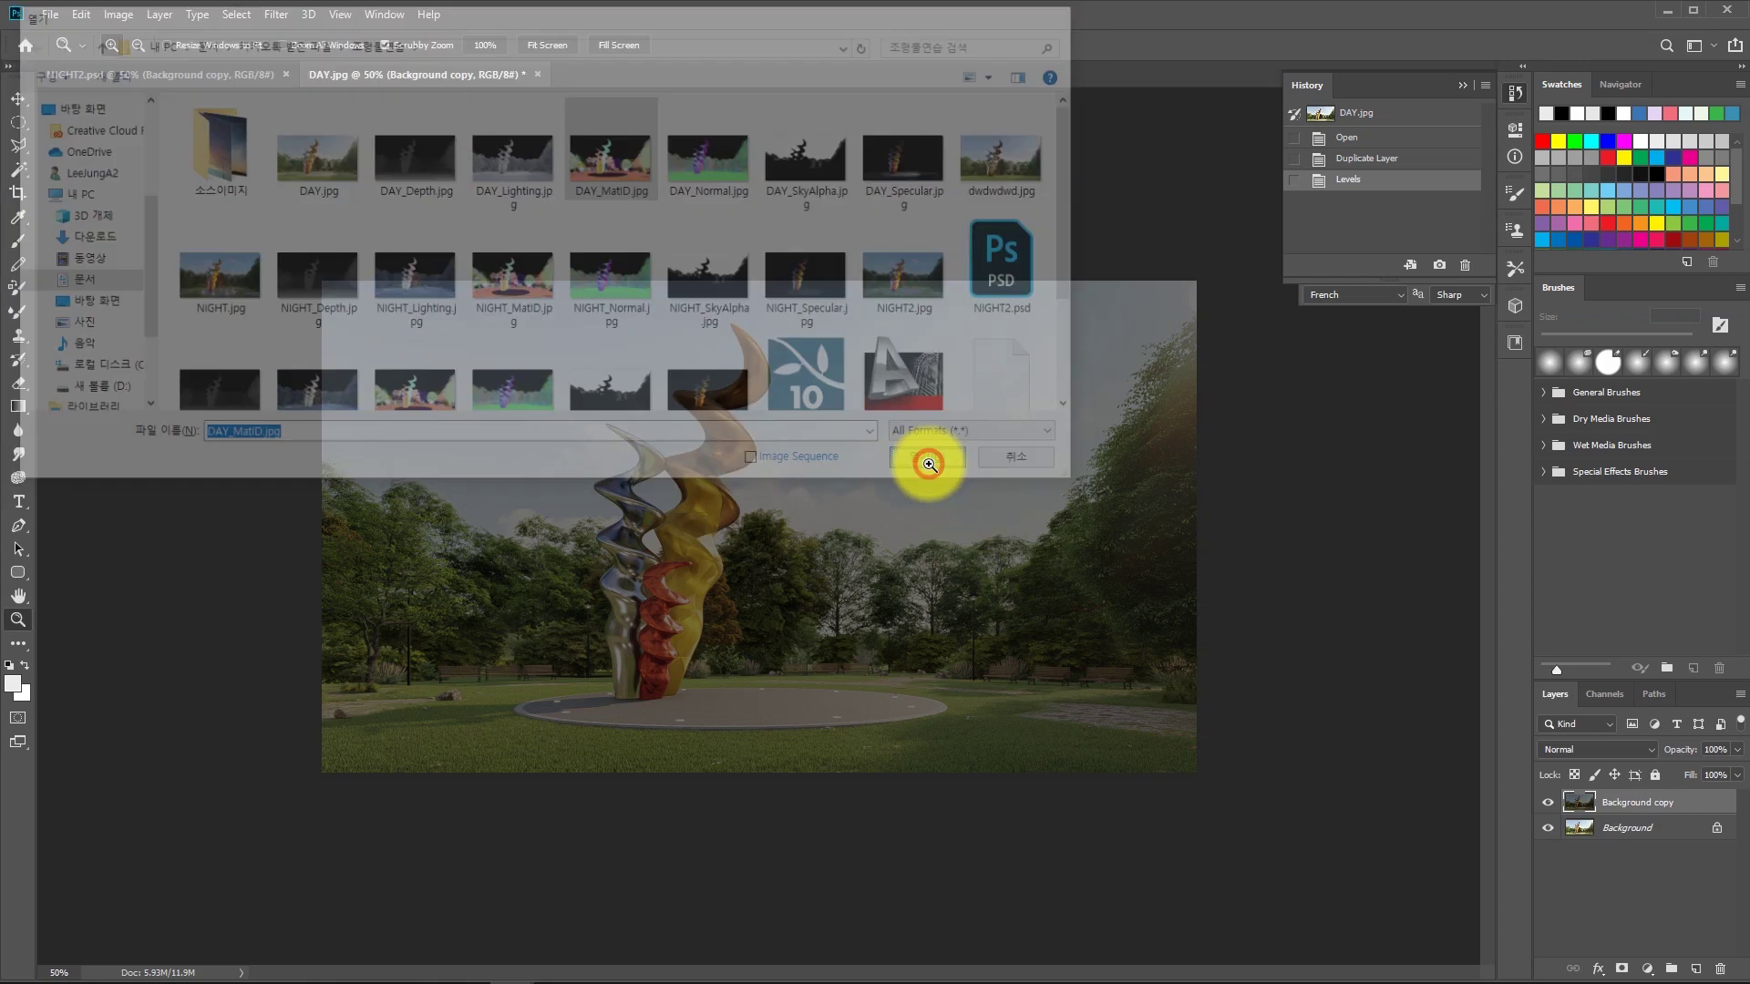
pyautogui.press('s')
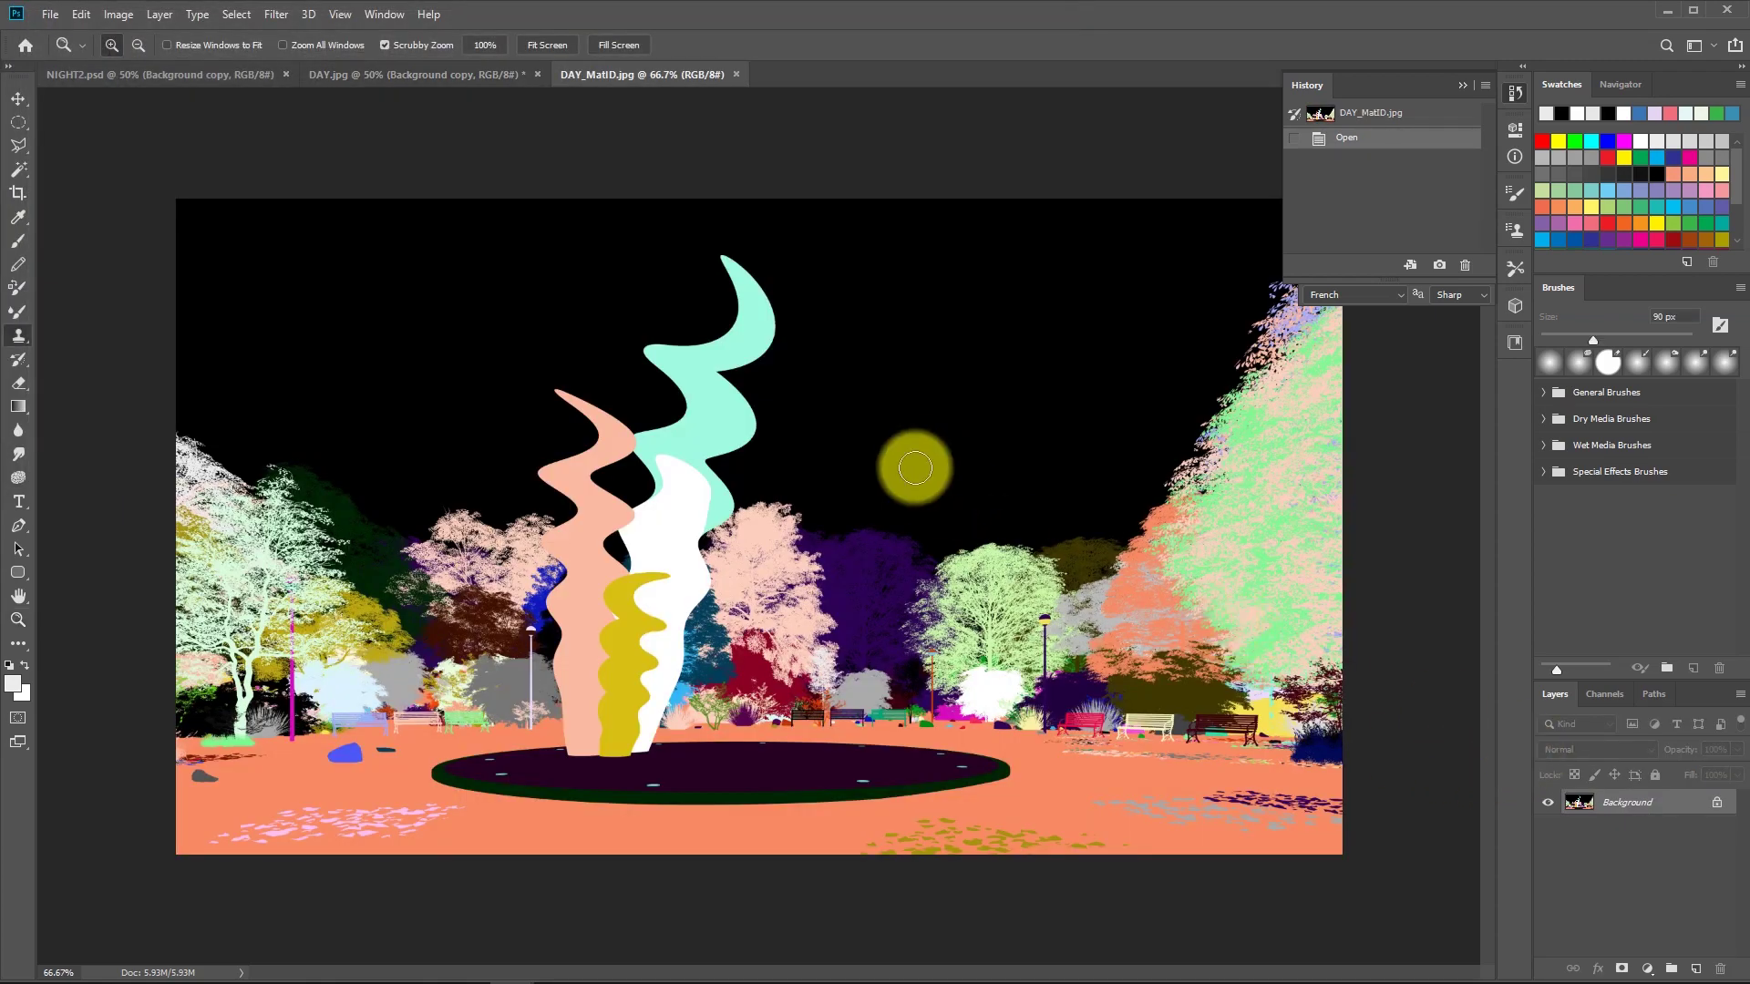
pyautogui.hotkey('ctrl', 'o')
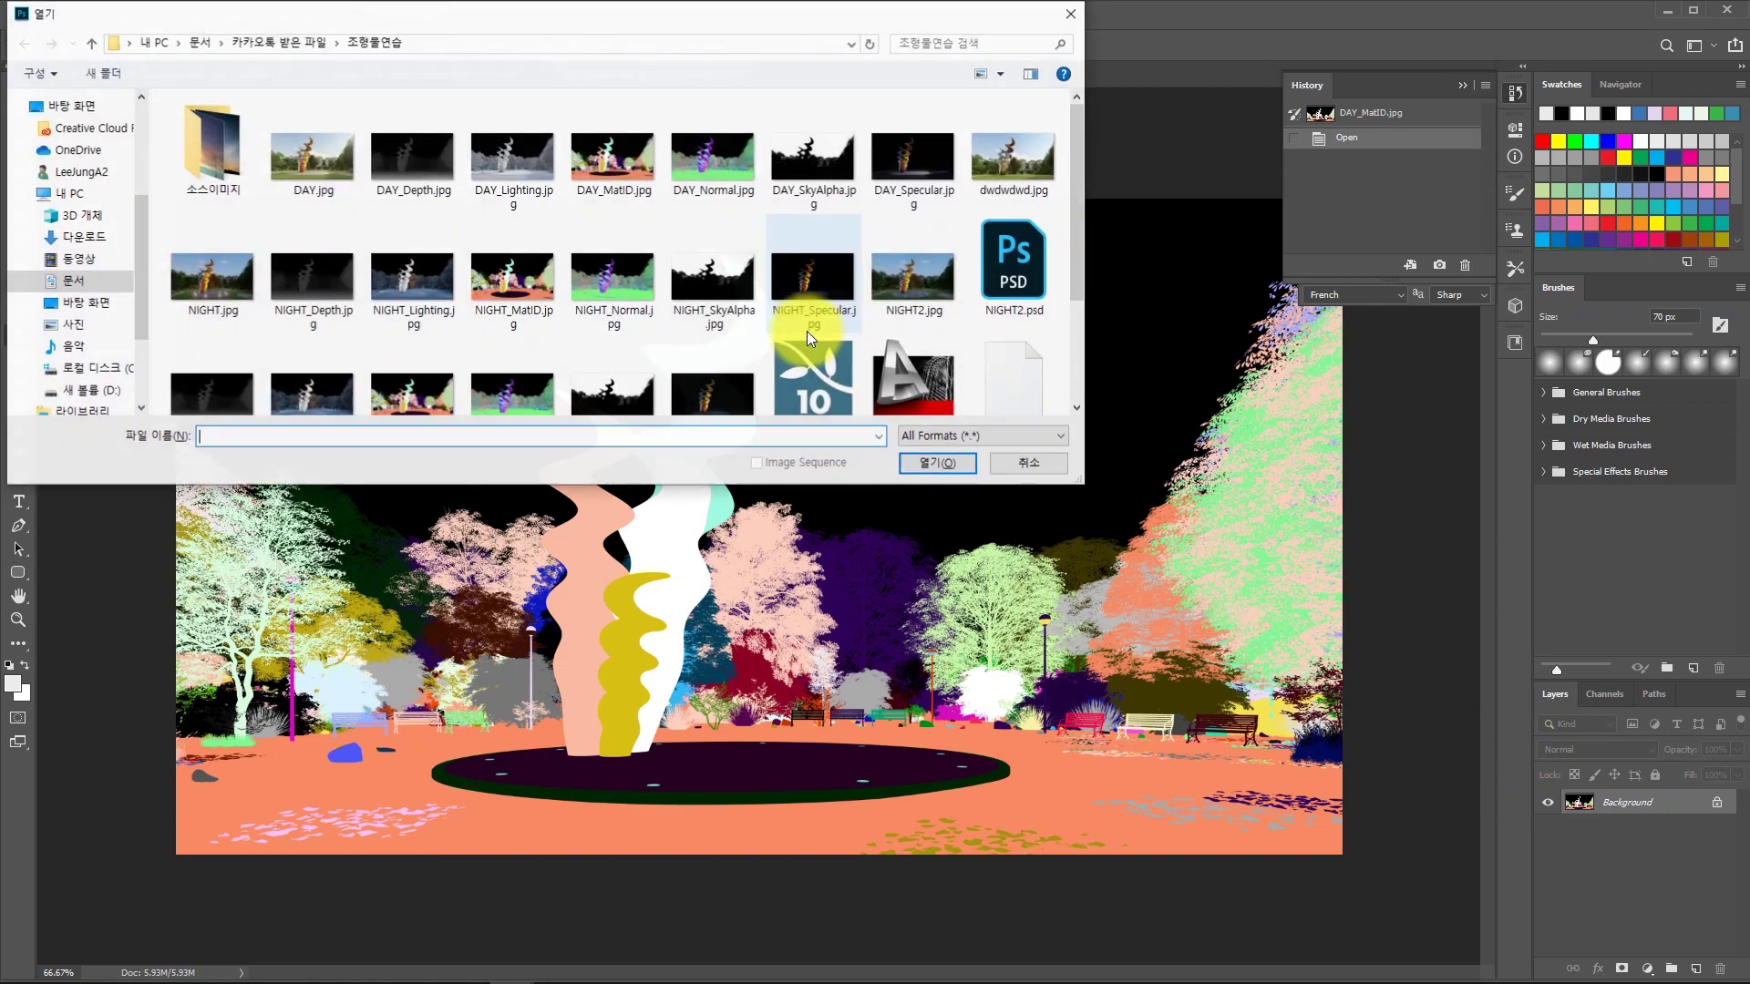
pyautogui.click(813, 160)
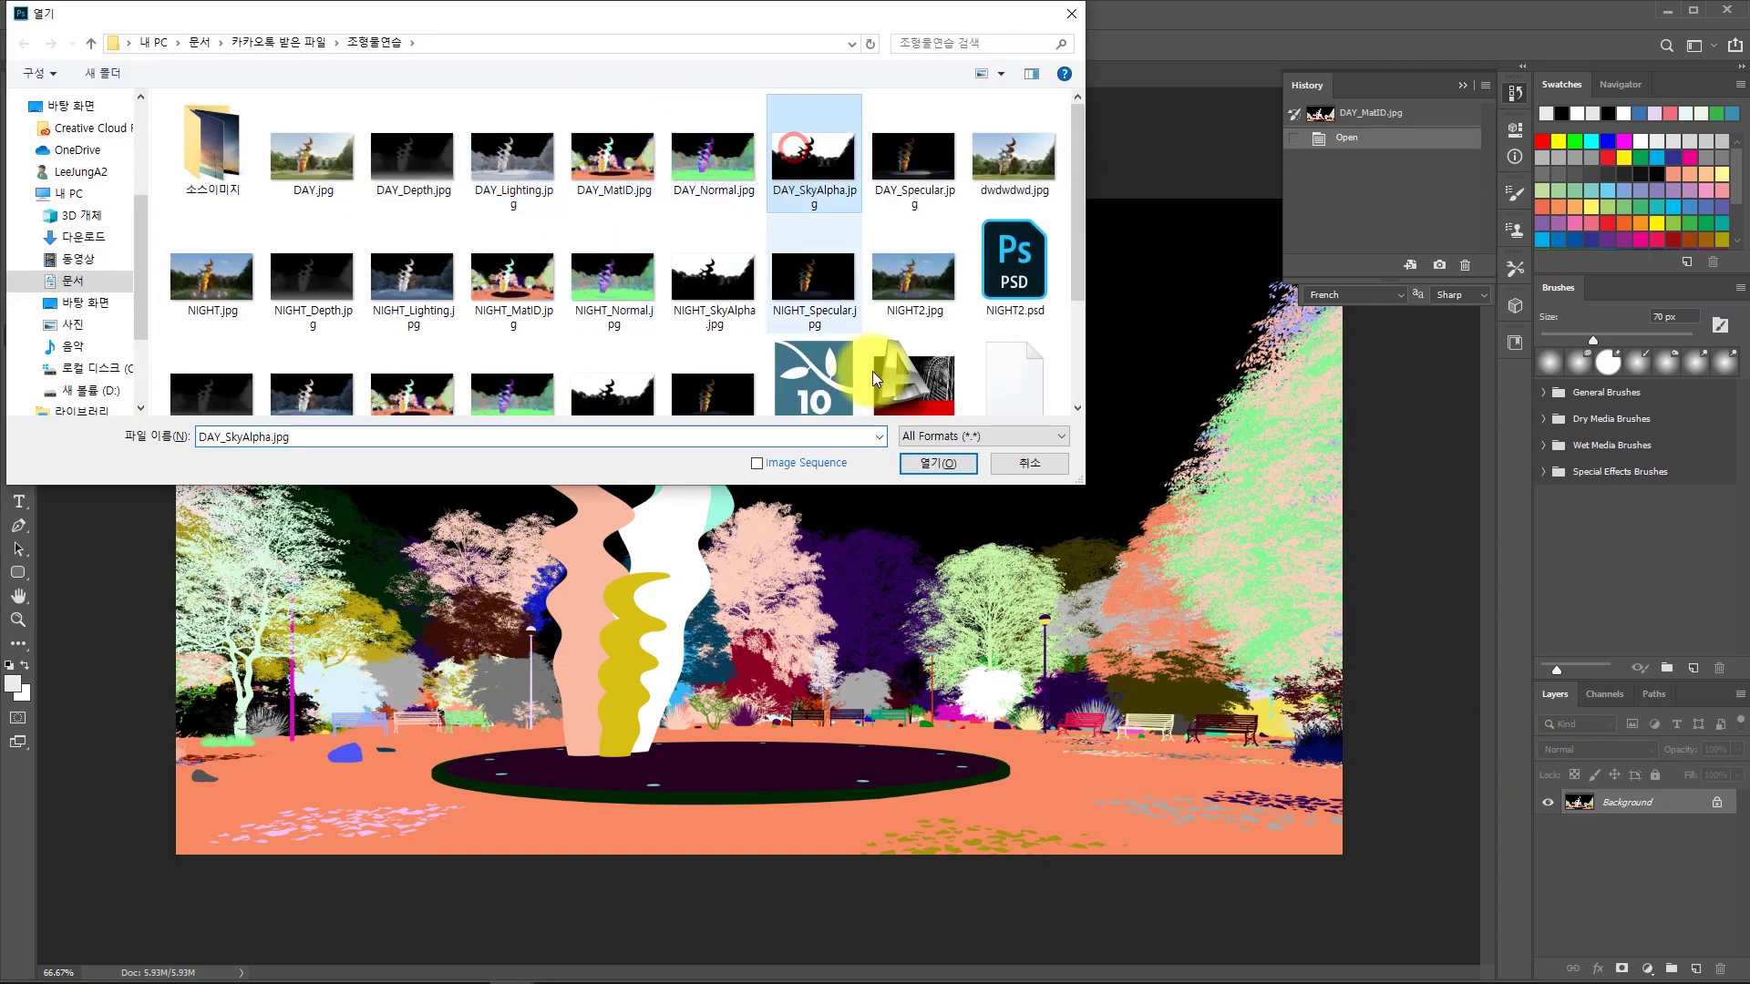
pyautogui.click(934, 463)
# Select the white sky in DAY_SkyAlpha.jpg with the Magic Wand and extend the selection to all similar areas.
pyautogui.press('w')
pyautogui.click(949, 394)
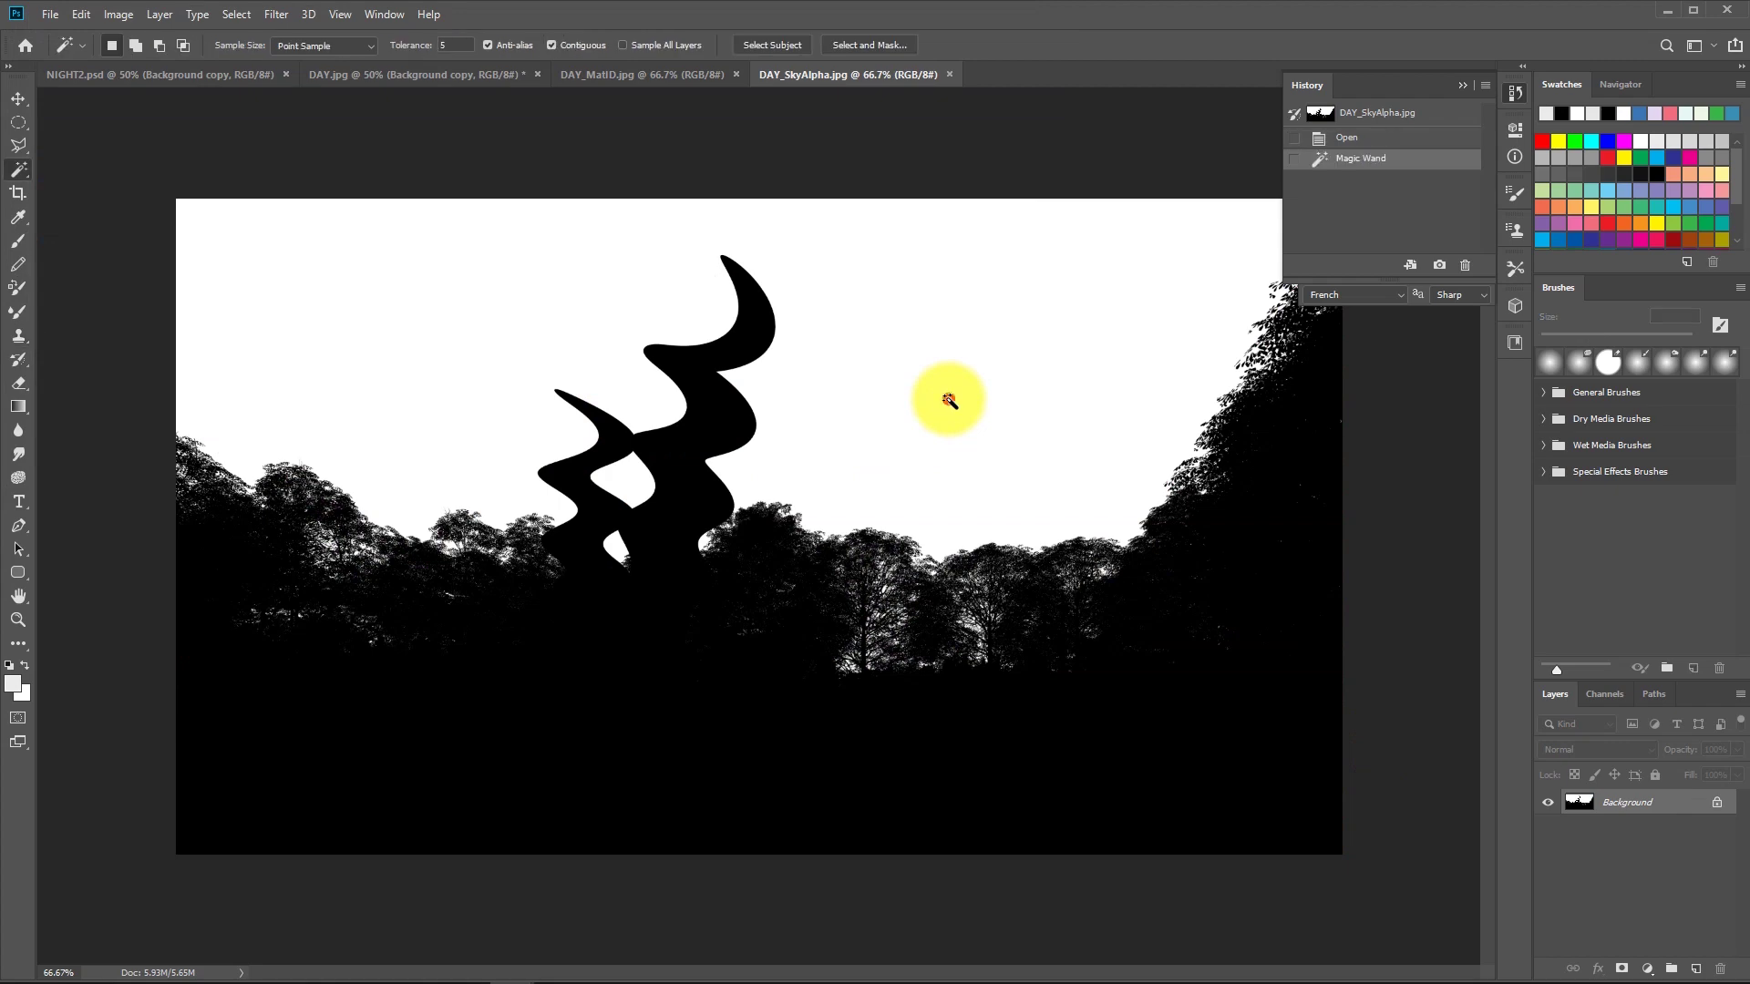
pyautogui.click(276, 14)
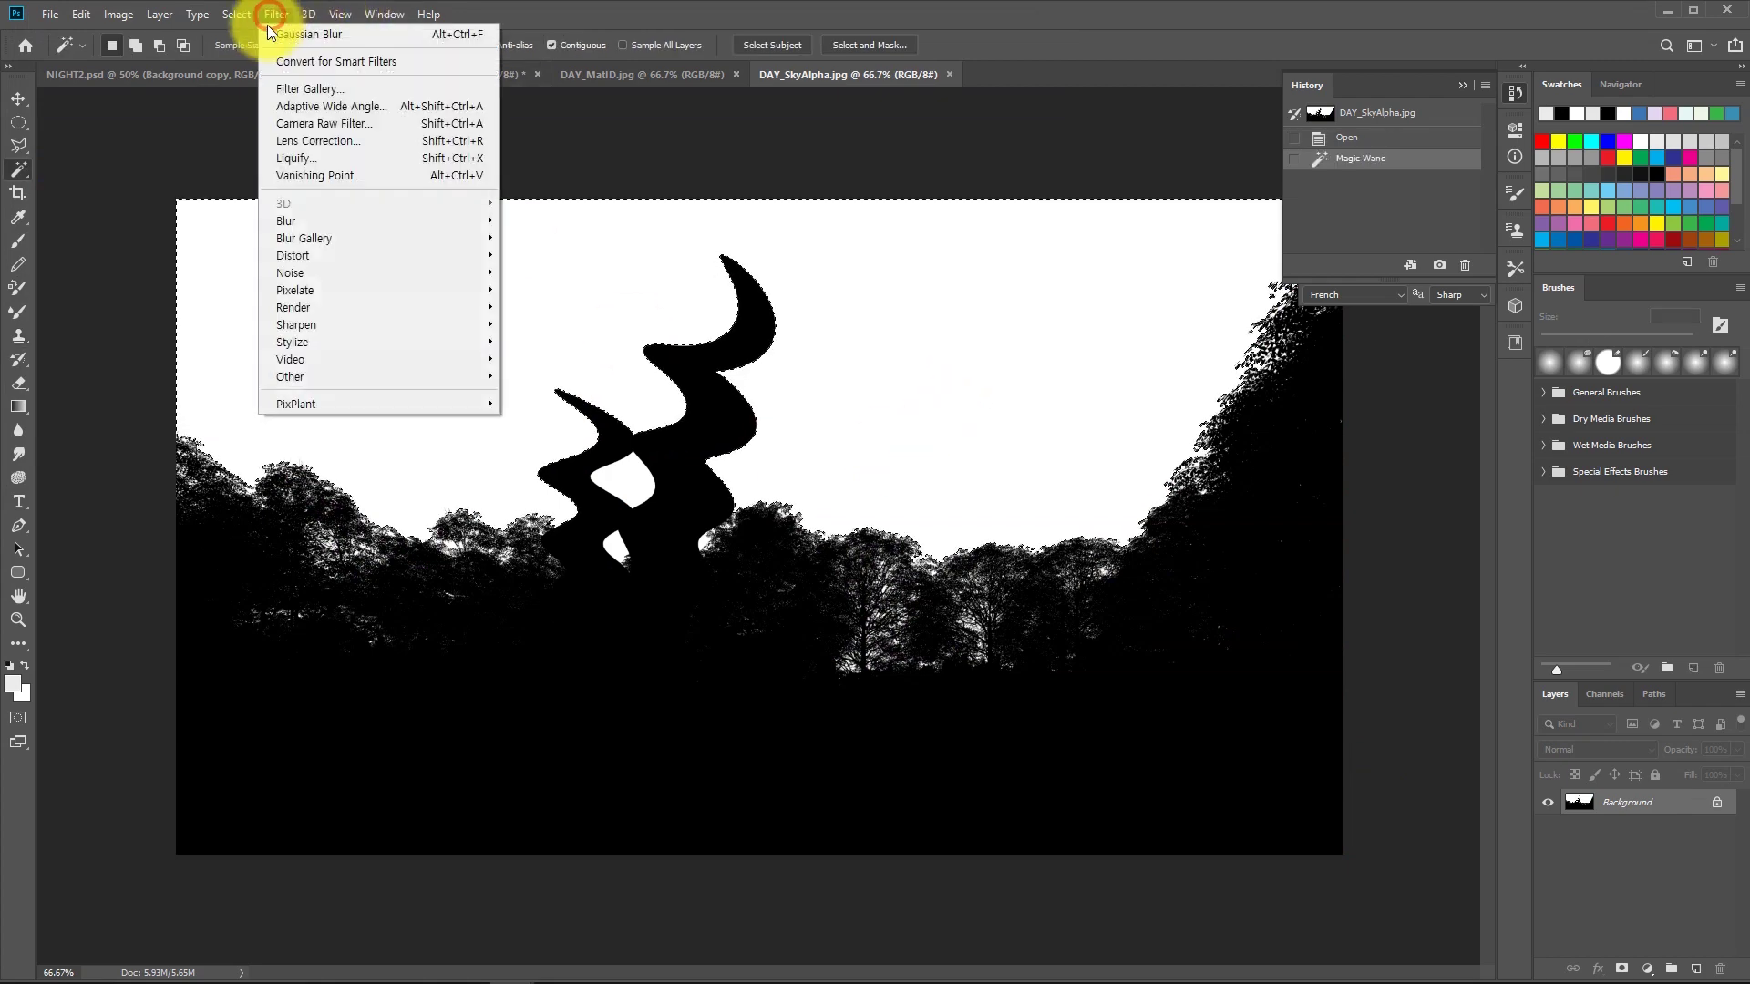
pyautogui.moveTo(242, 26)
pyautogui.click(253, 316)
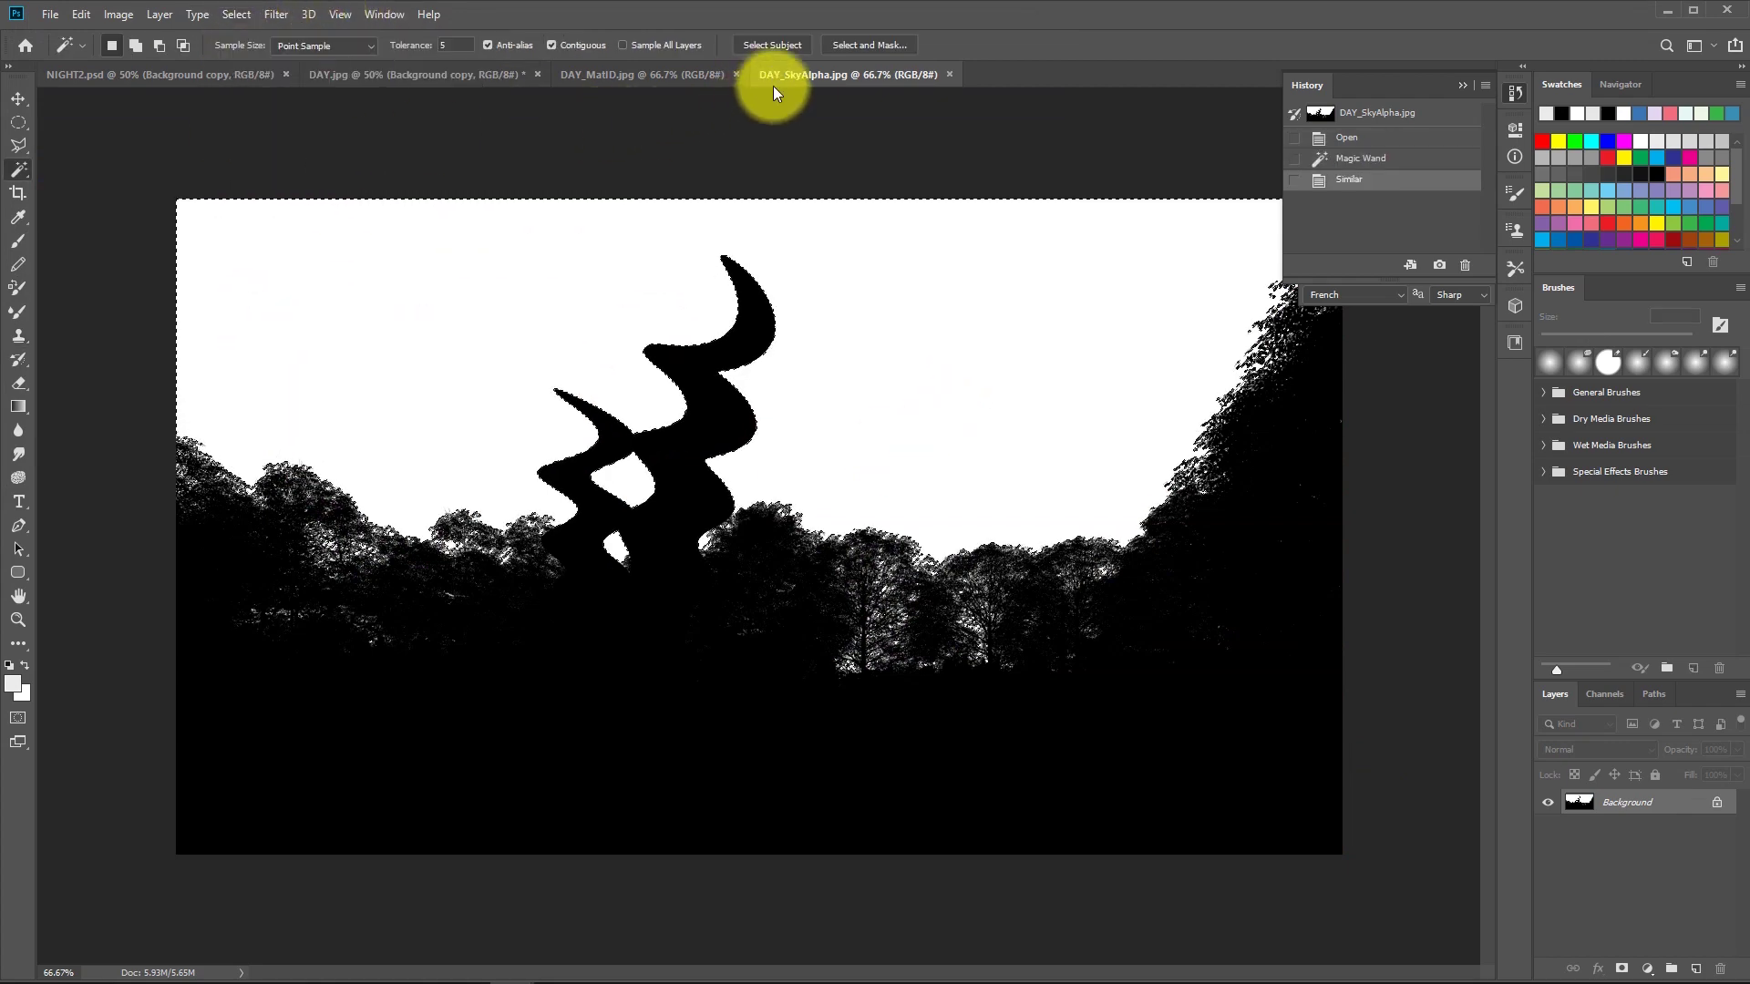
# Float the DAY_SkyAlpha.jpg and DAY_MatID.jpg windows, transfer the sky selection onto DAY.jpg, and close the sky mask image.
pyautogui.moveTo(773, 77); pyautogui.dragTo(705, 549)
pyautogui.press('m')
pyautogui.moveTo(1097, 836); pyautogui.dragTo(484, 417)
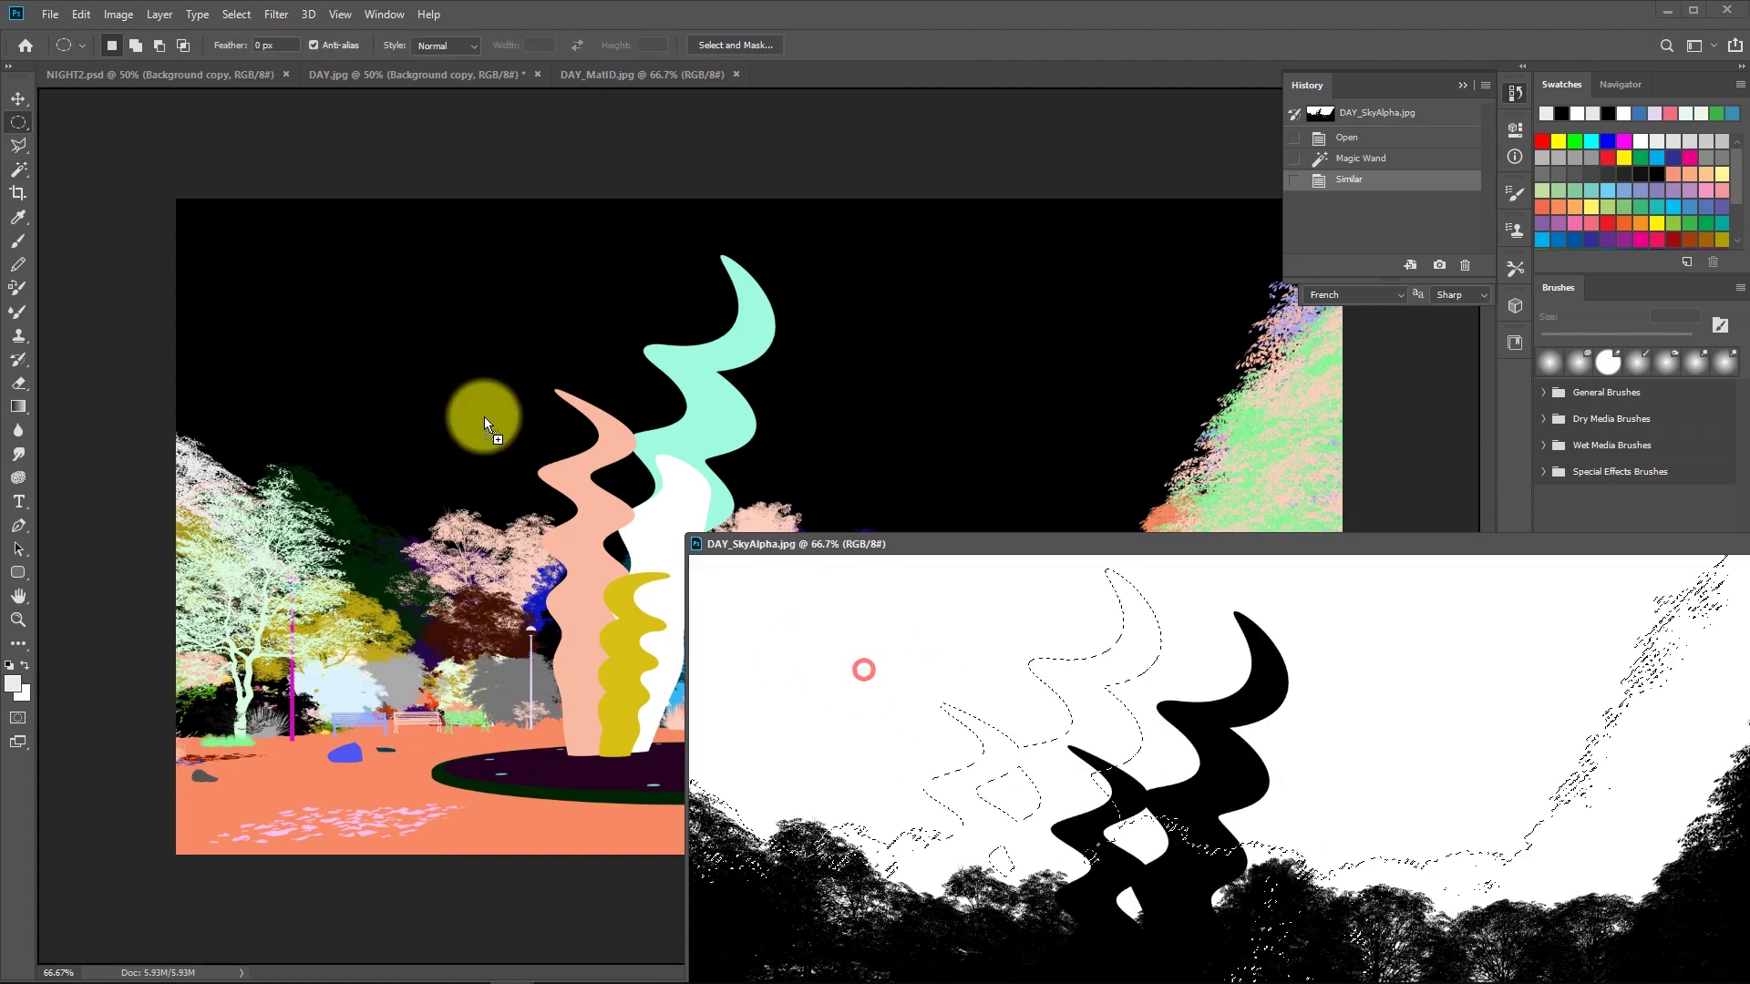
pyautogui.moveTo(439, 320); pyautogui.dragTo(988, 648)
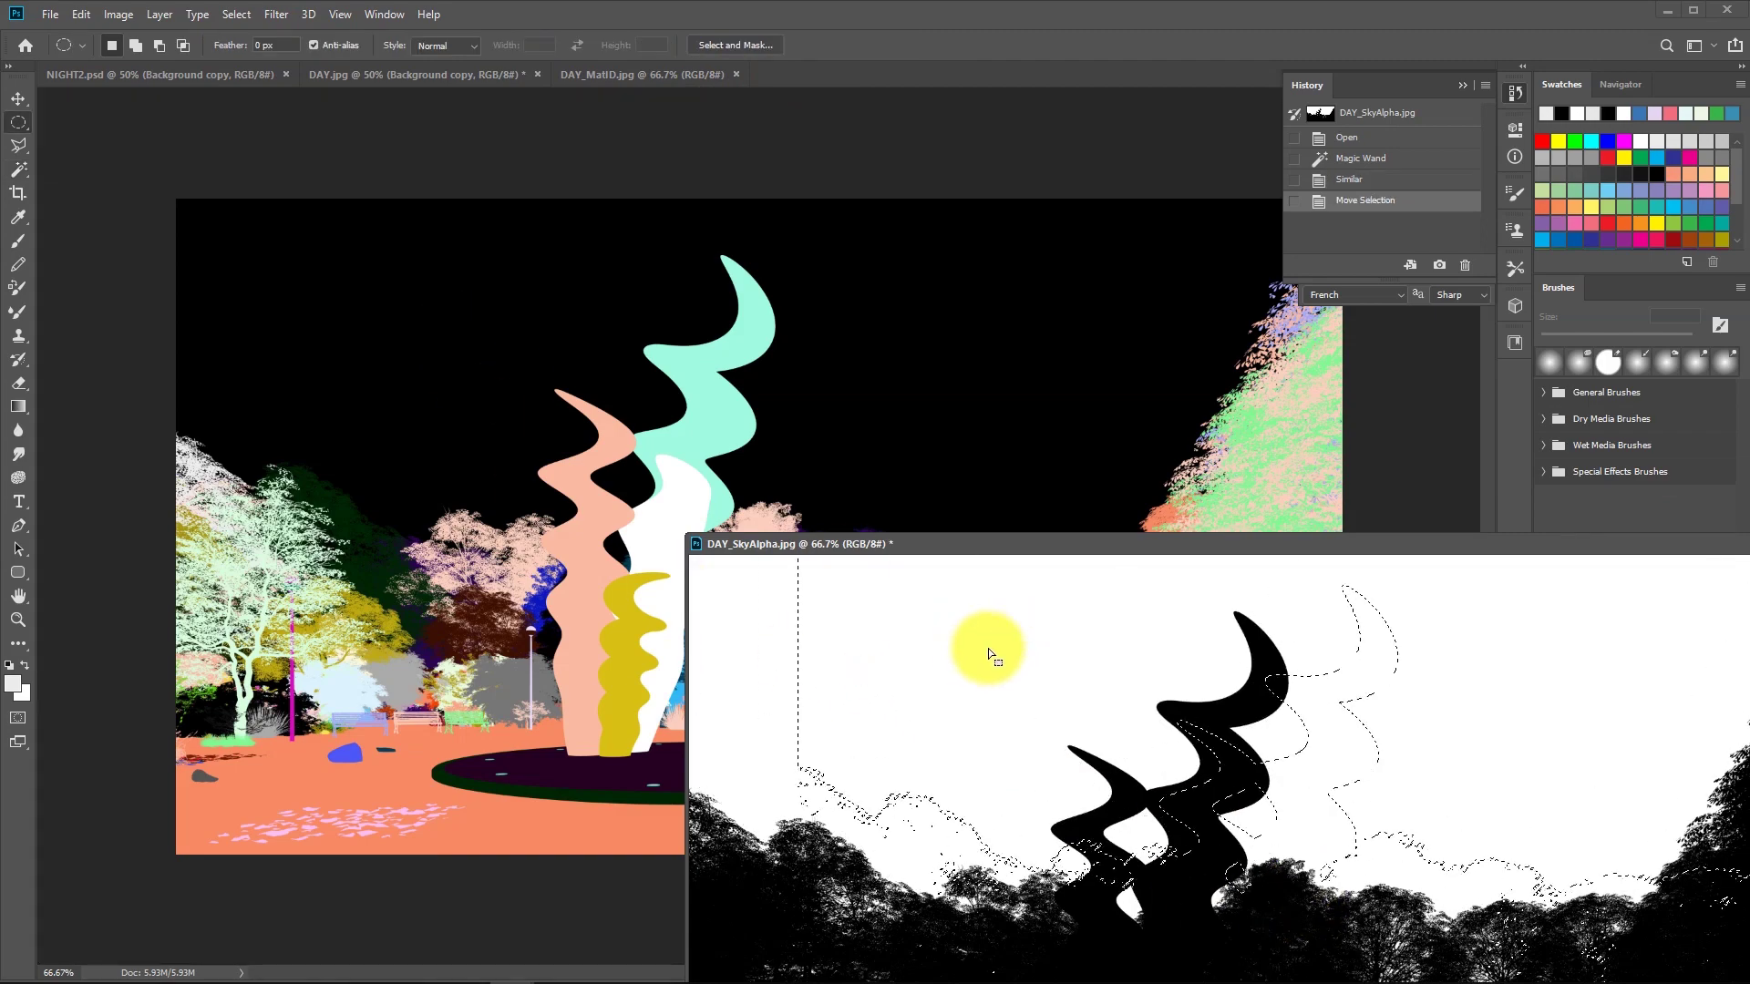
pyautogui.click(758, 341)
pyautogui.moveTo(591, 82); pyautogui.dragTo(381, 835)
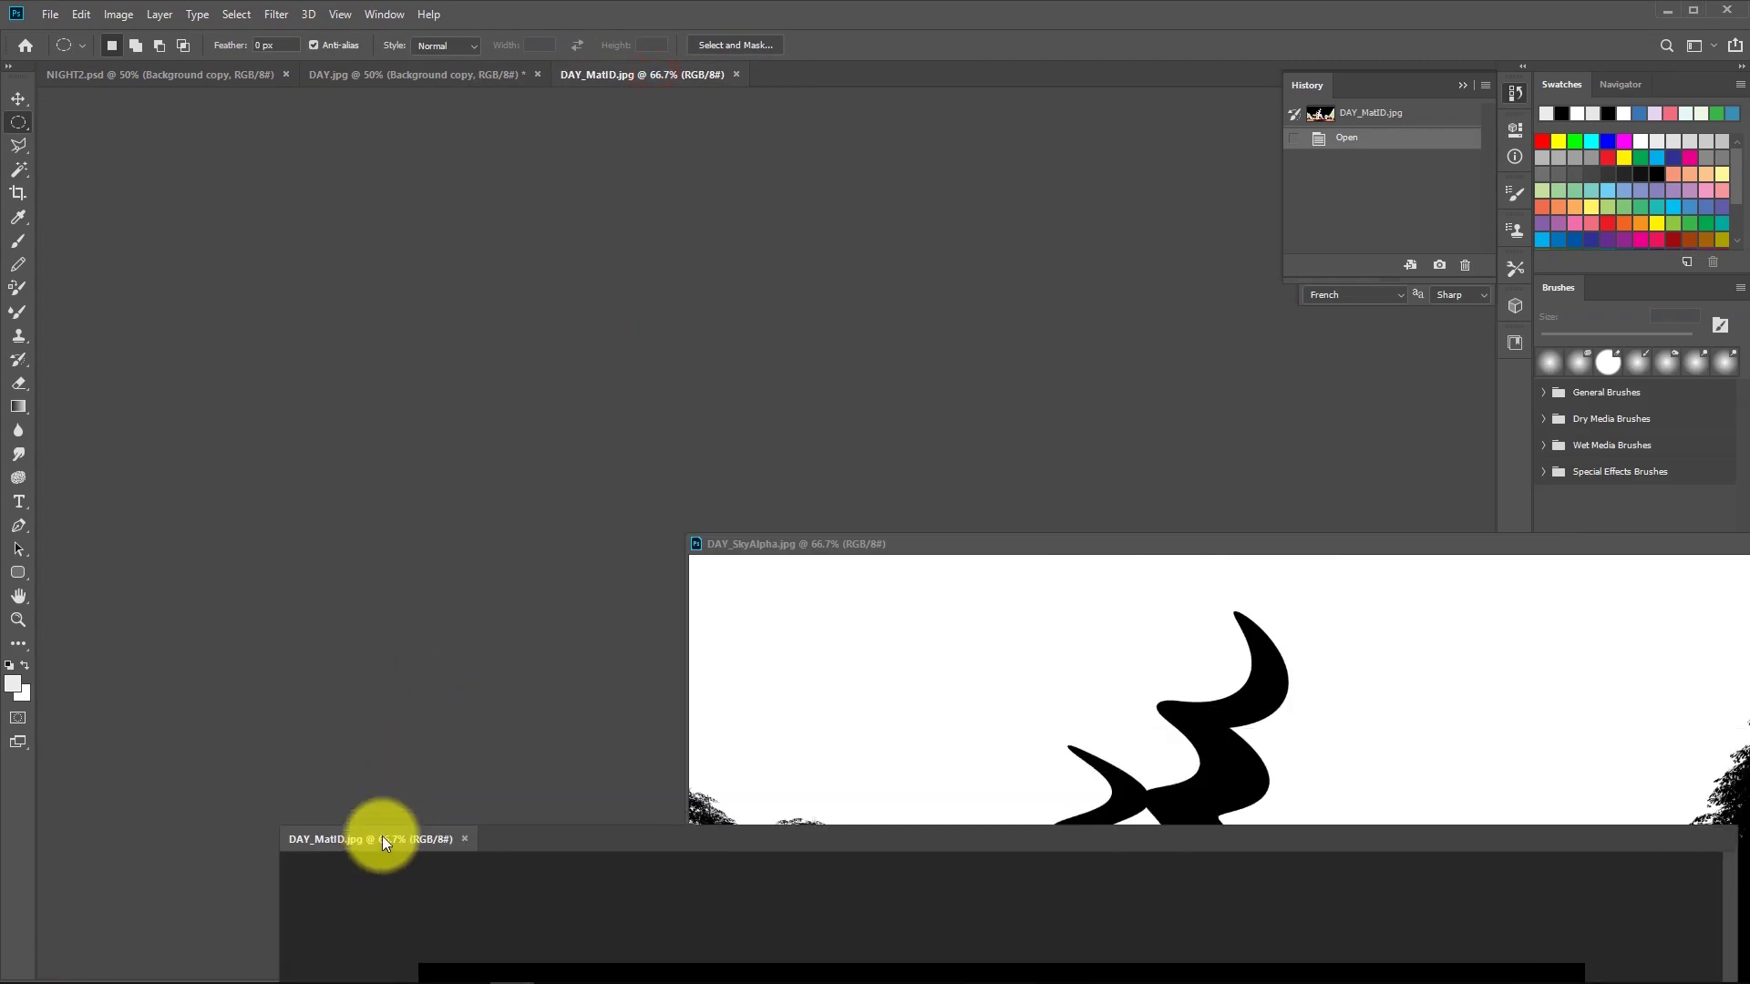
pyautogui.click(948, 703)
pyautogui.moveTo(1059, 645); pyautogui.dragTo(714, 403)
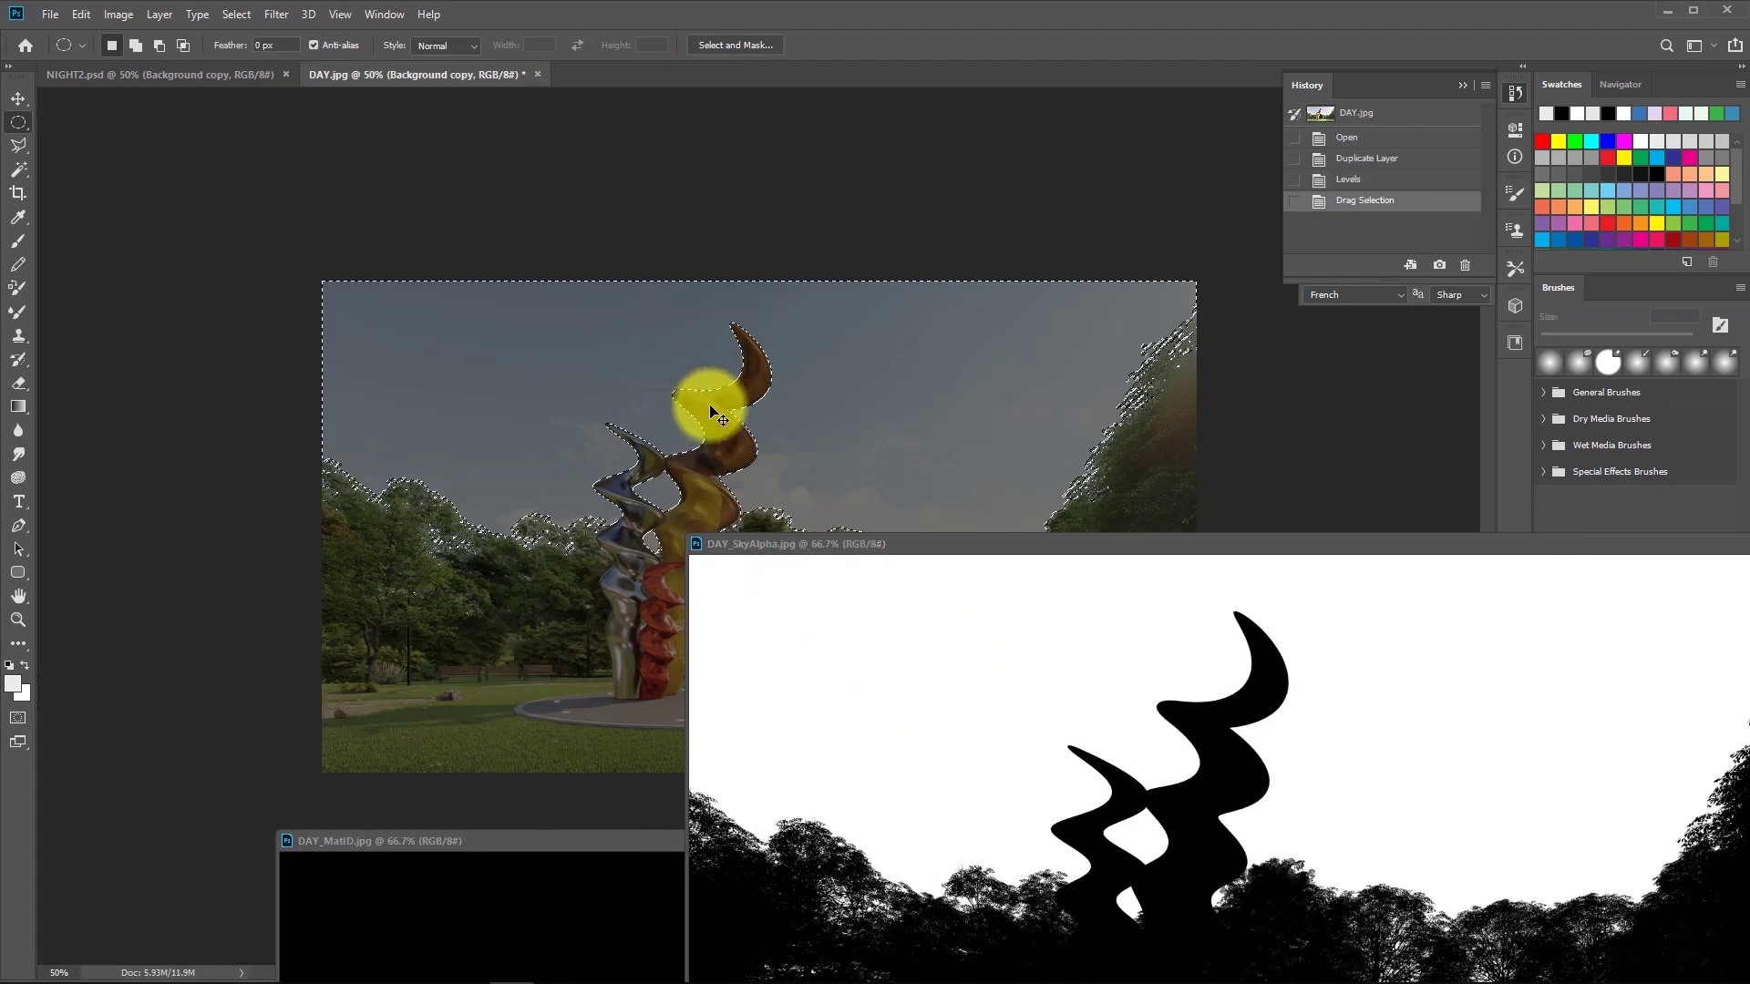
pyautogui.hotkey('ctrl', 'w')
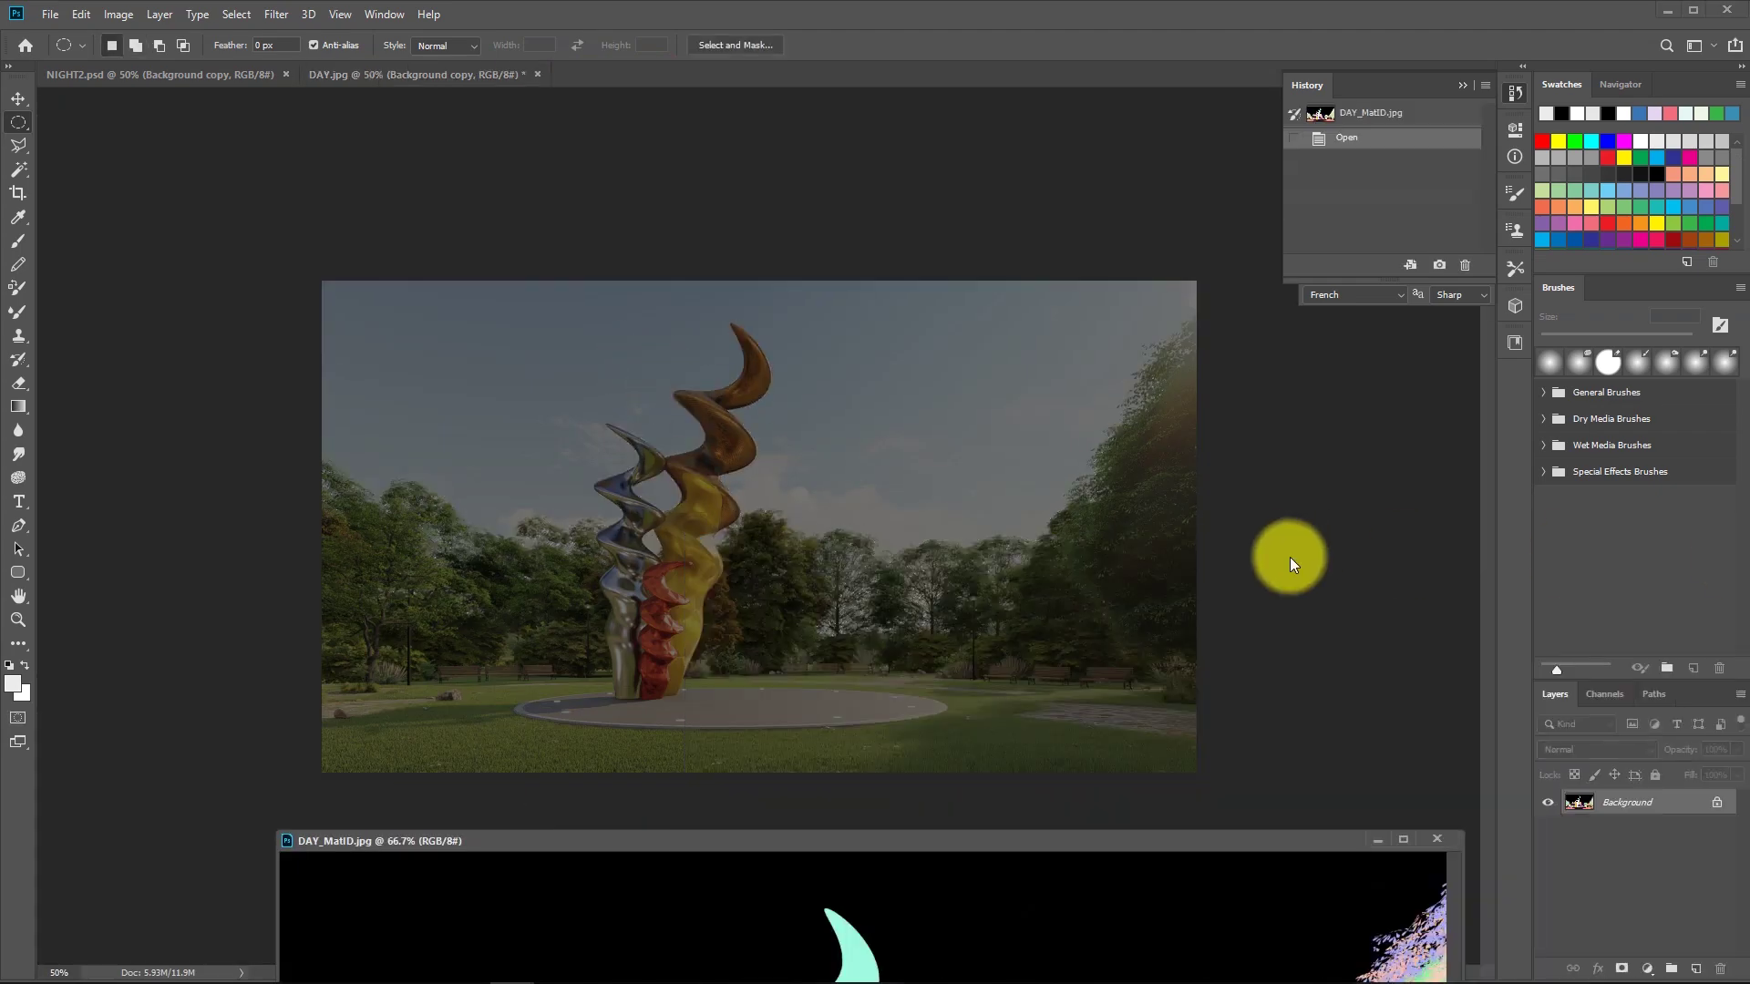
# Copy the selected sky of DAY.jpg's Background copy to a new layer and name it sky.
pyautogui.click(1060, 553)
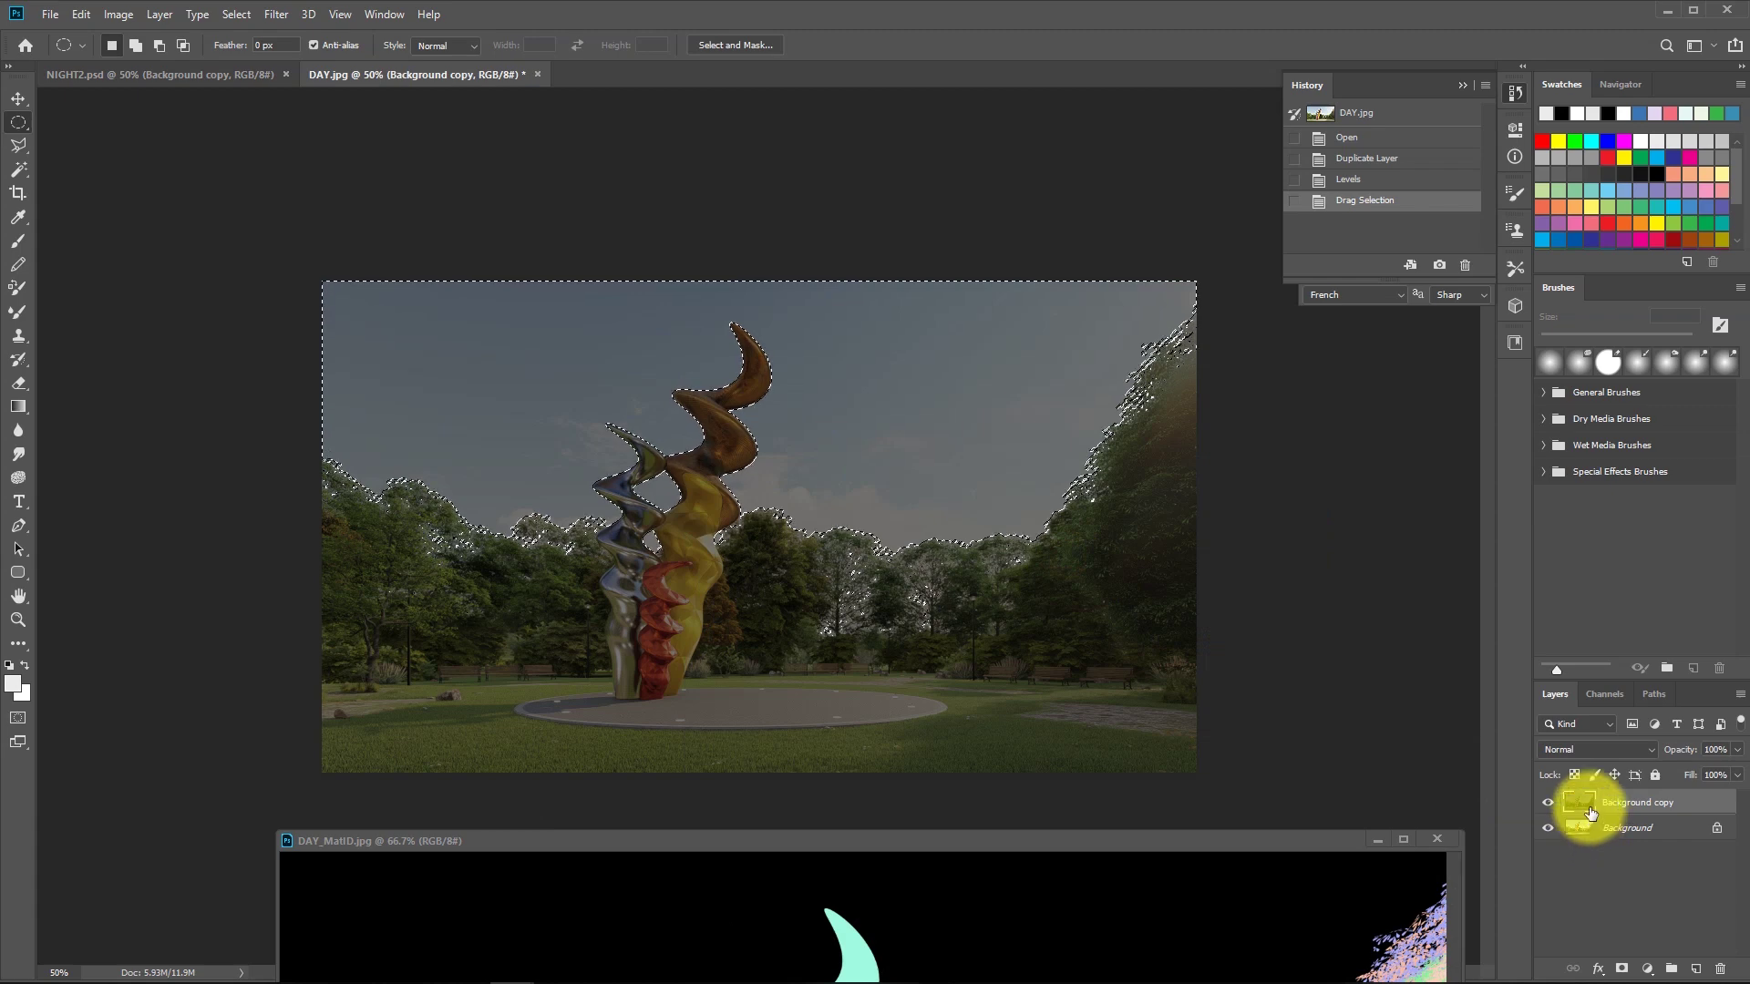
pyautogui.hotkey('ctrl', 'j')
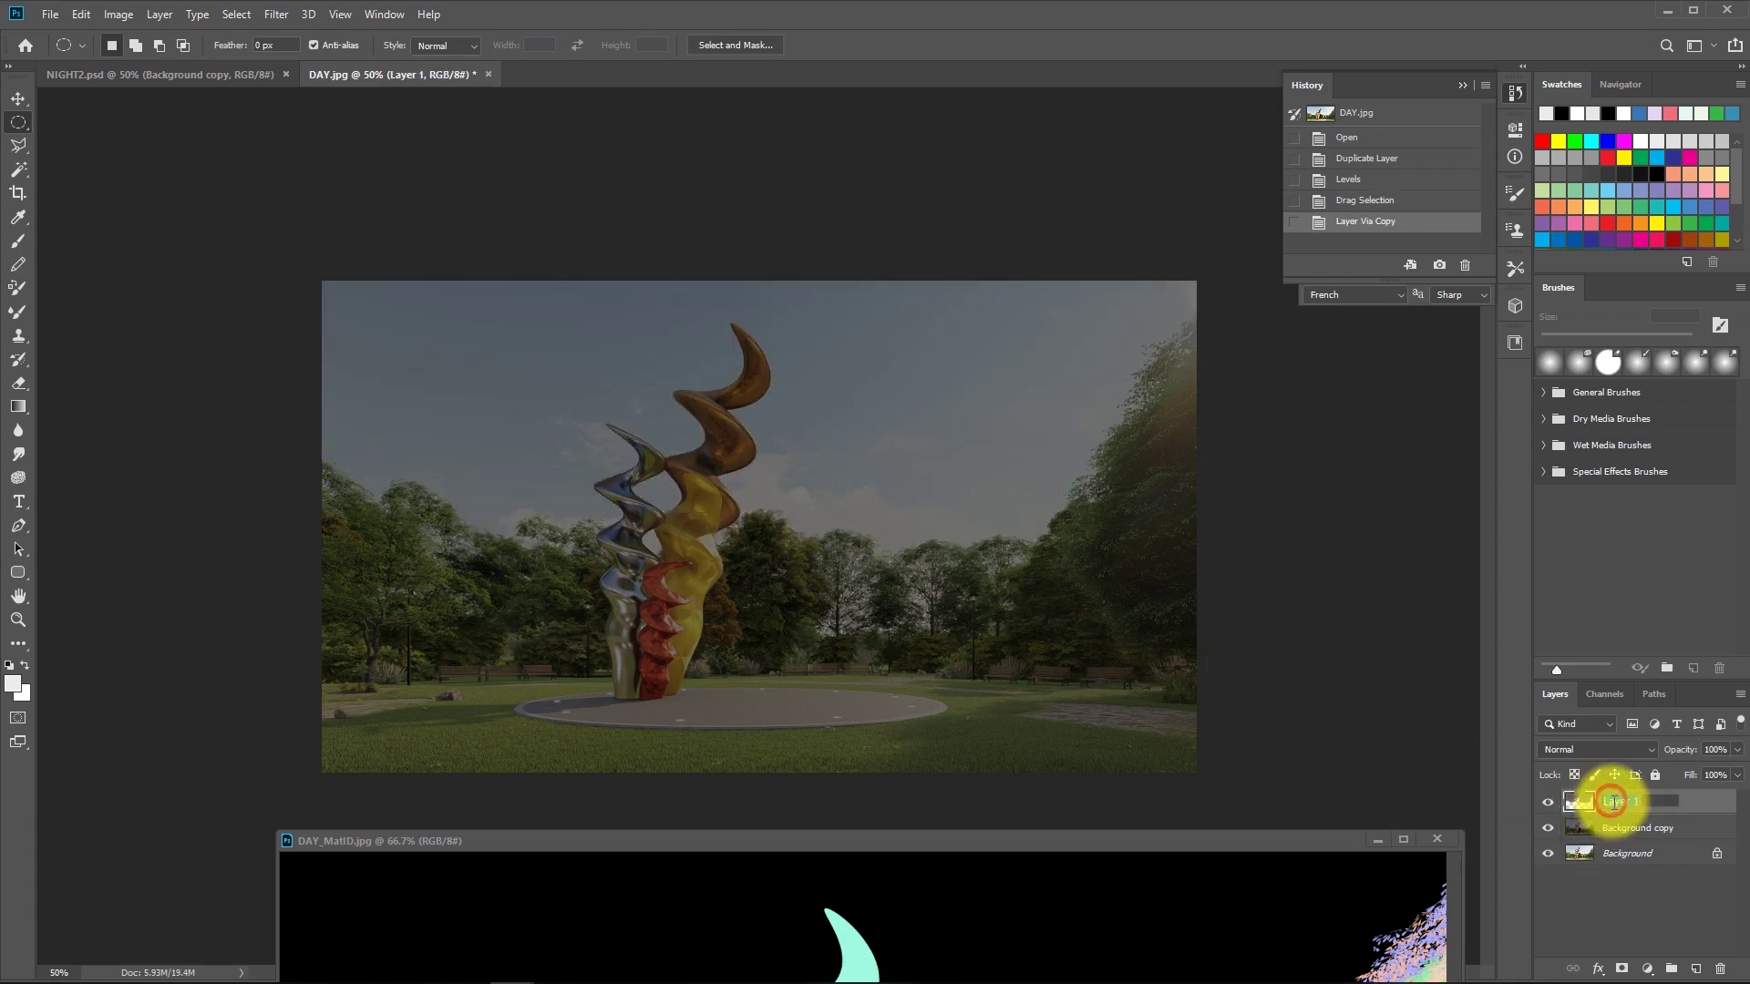
pyautogui.press('Return')
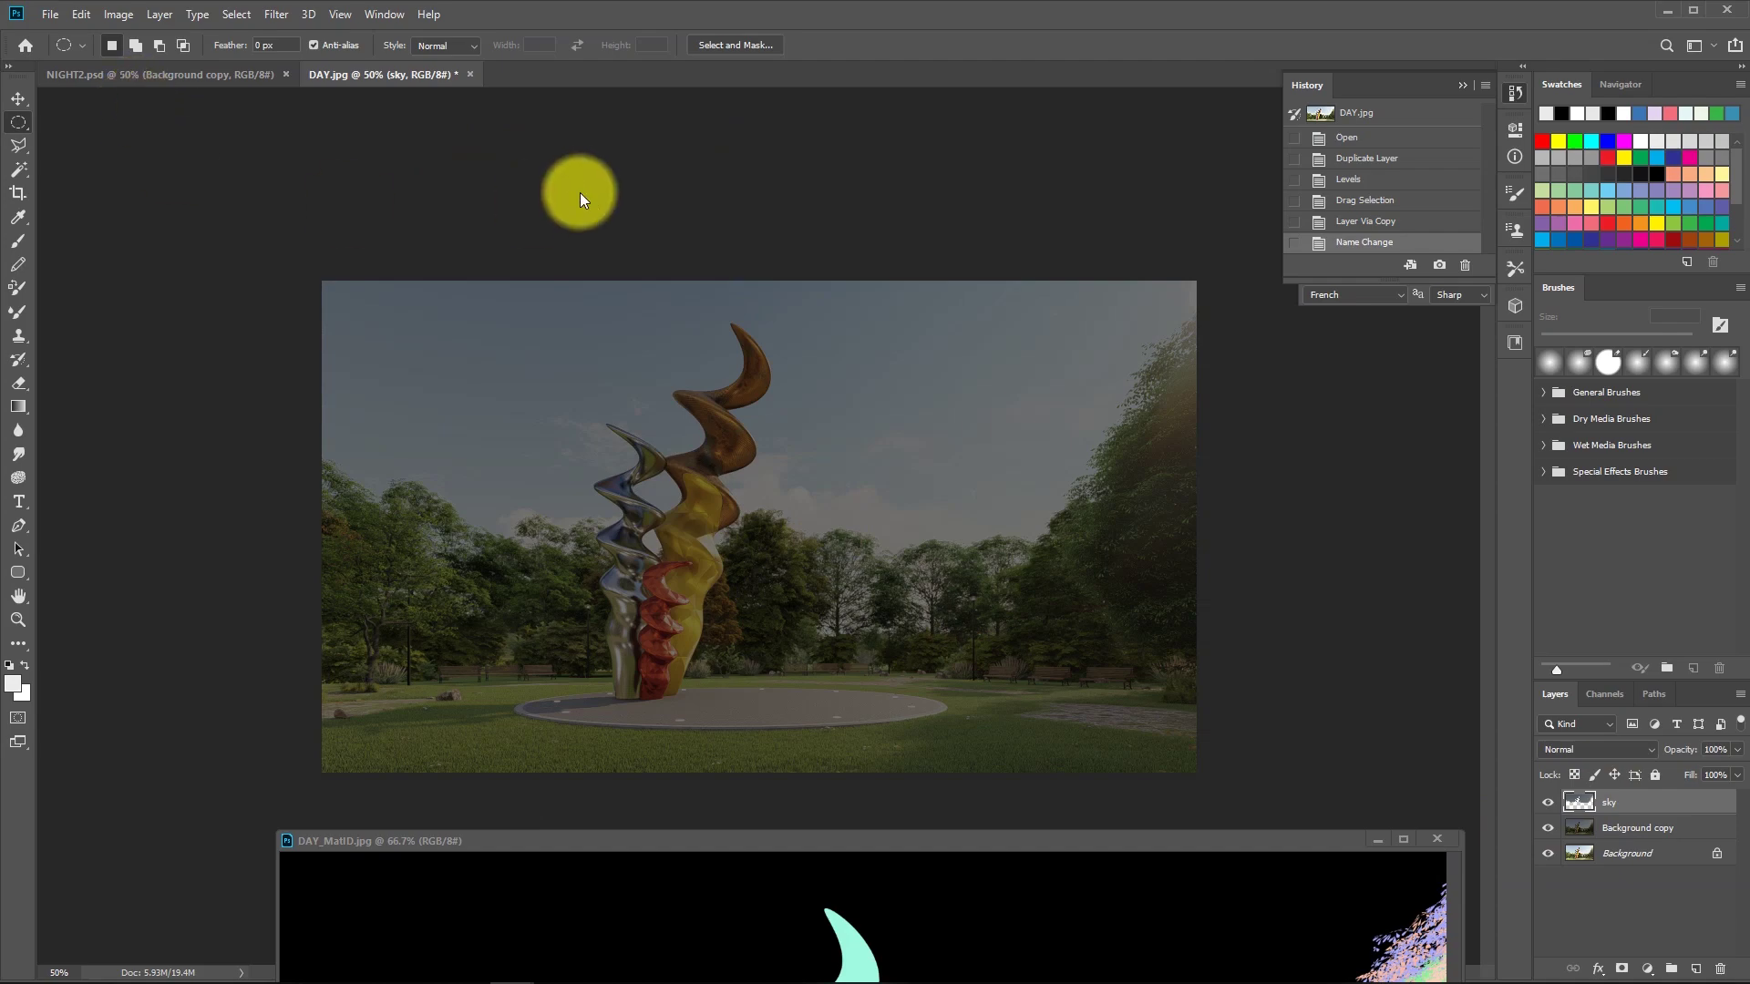
# Open the sunset sky image 5a37479fcedfa0db5816f248038d4d71.jpg from the source image folder.
pyautogui.hotkey('ctrl', 'o')
pyautogui.doubleClick(222, 137)
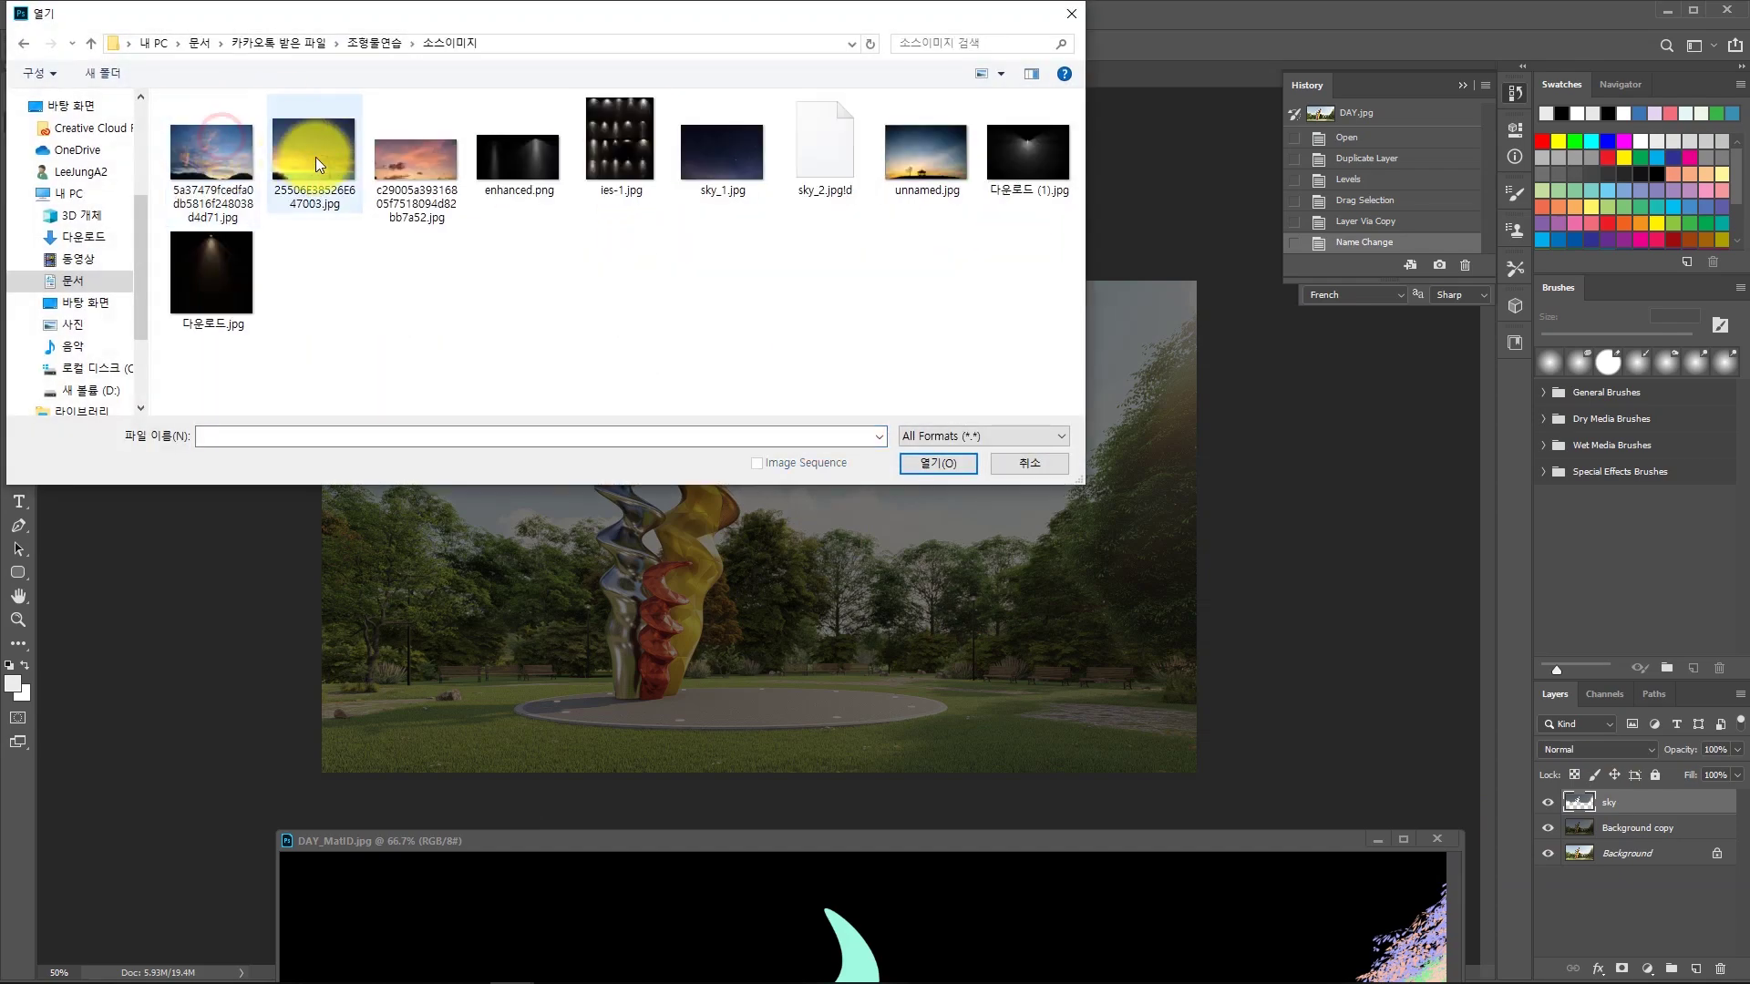
pyautogui.click(233, 156)
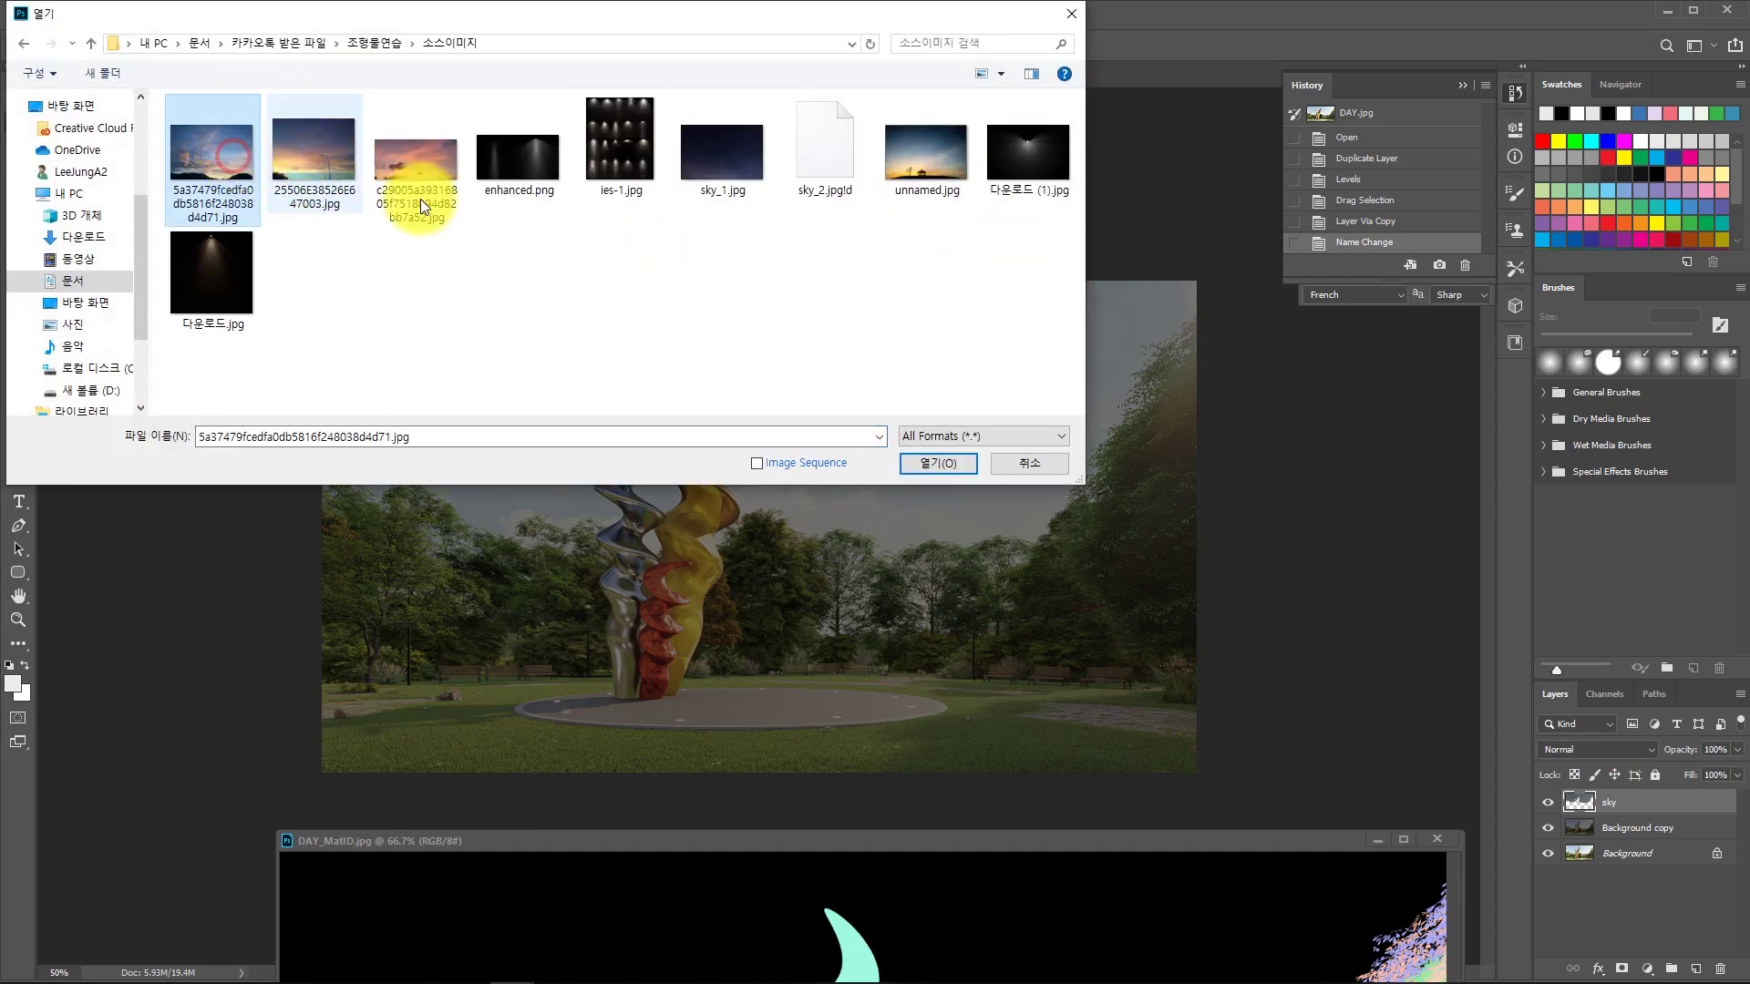
pyautogui.click(931, 463)
# Float the sunset image, copy it onto DAY.jpg as a new layer covering the picture, and close the source image.
pyautogui.moveTo(547, 76); pyautogui.dragTo(708, 410)
pyautogui.press('v')
pyautogui.click(1221, 361)
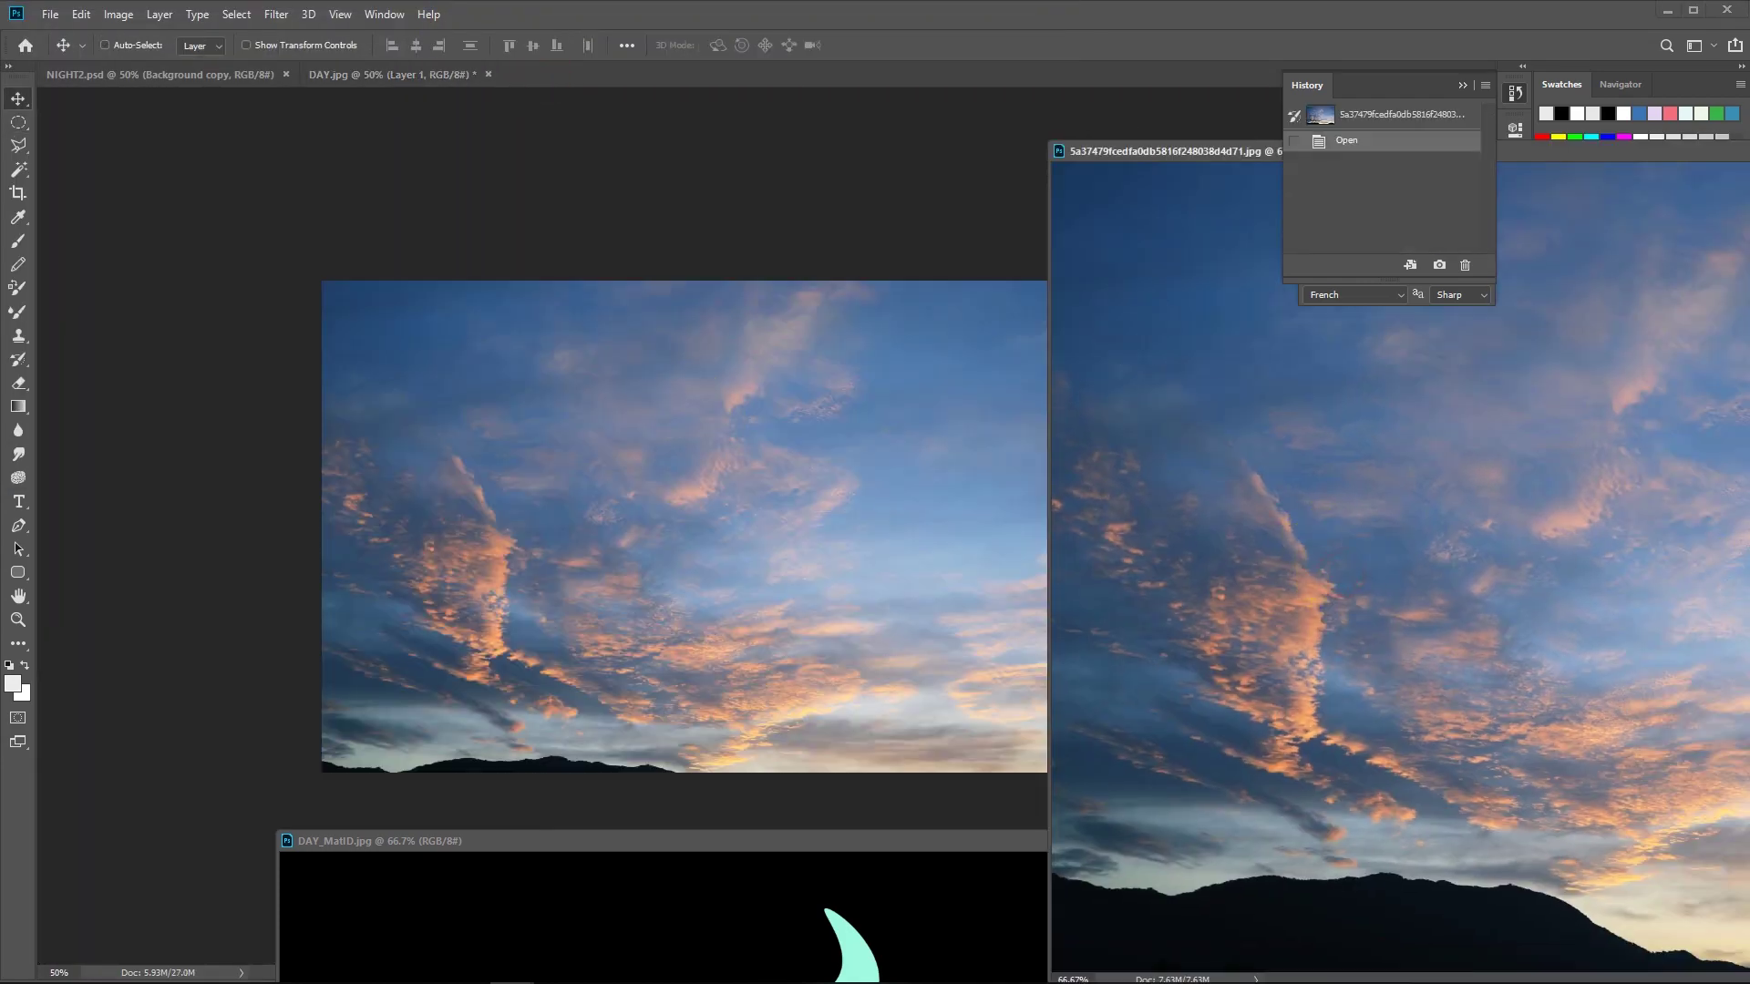
pyautogui.hotkey('ctrl', 'w')
pyautogui.click(904, 545)
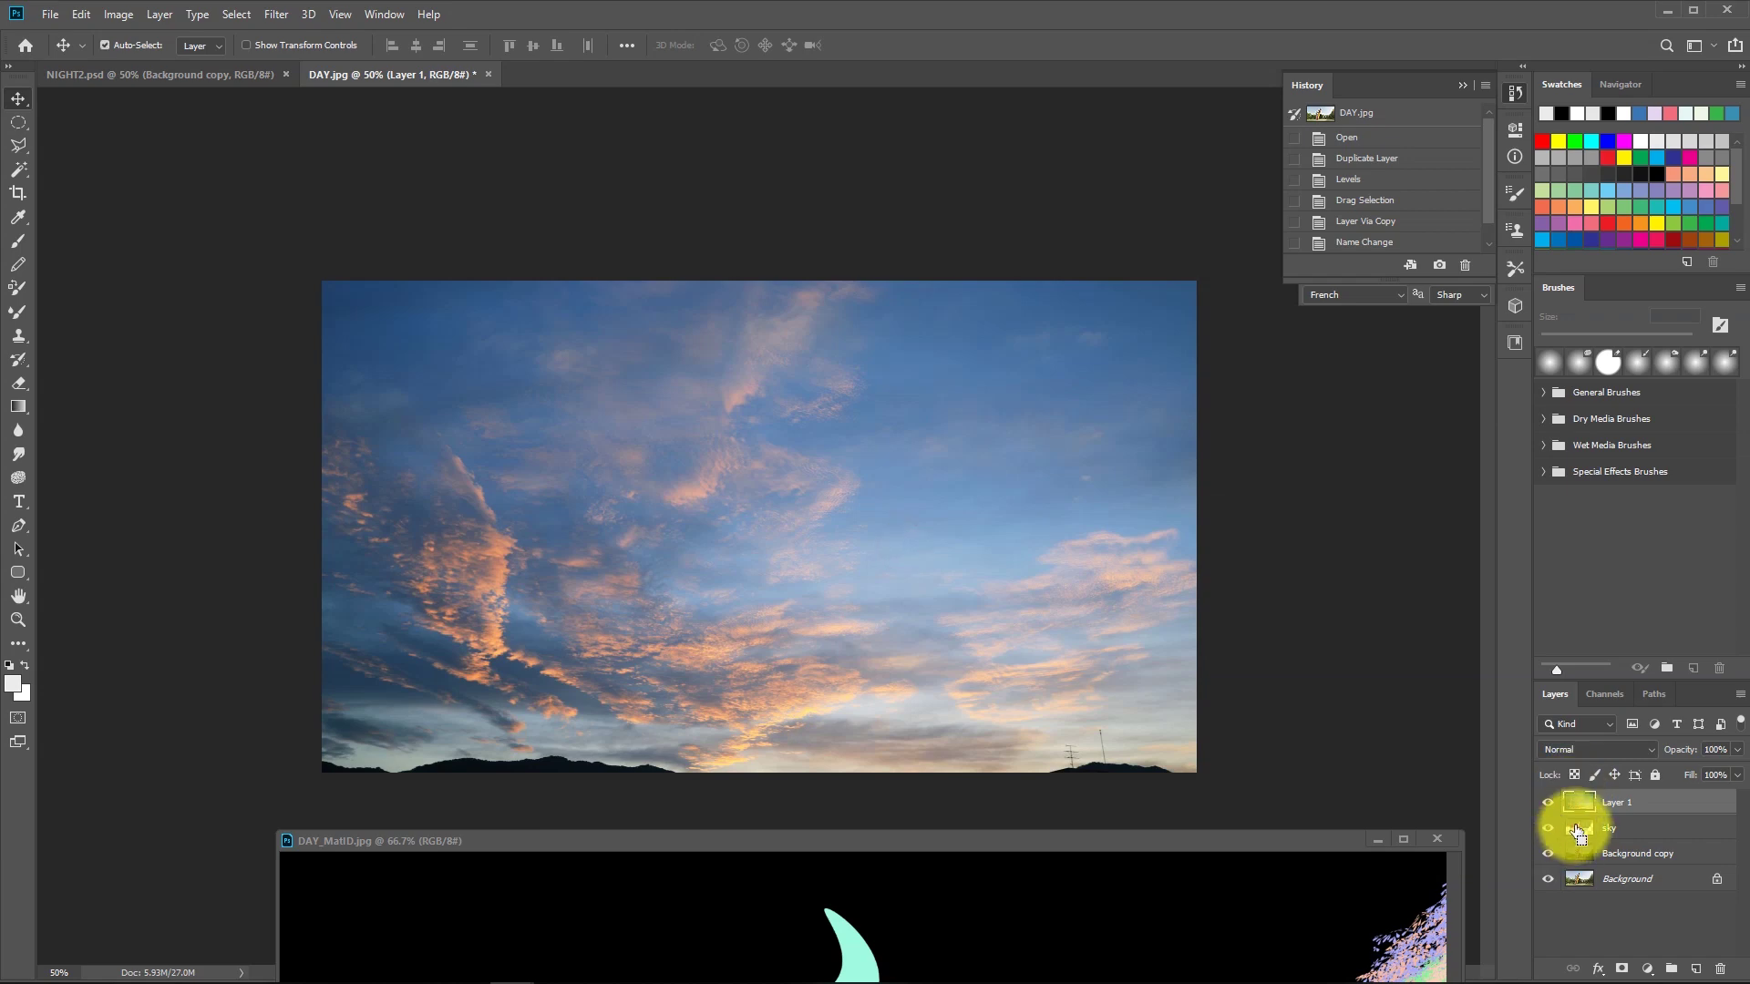
# Mask the sunset layer with the sky layer's outline and unlink the mask from the image.
pyautogui.keyDown('ctrl'); pyautogui.click(1579, 828); pyautogui.keyUp('ctrl')
pyautogui.click(1623, 970)
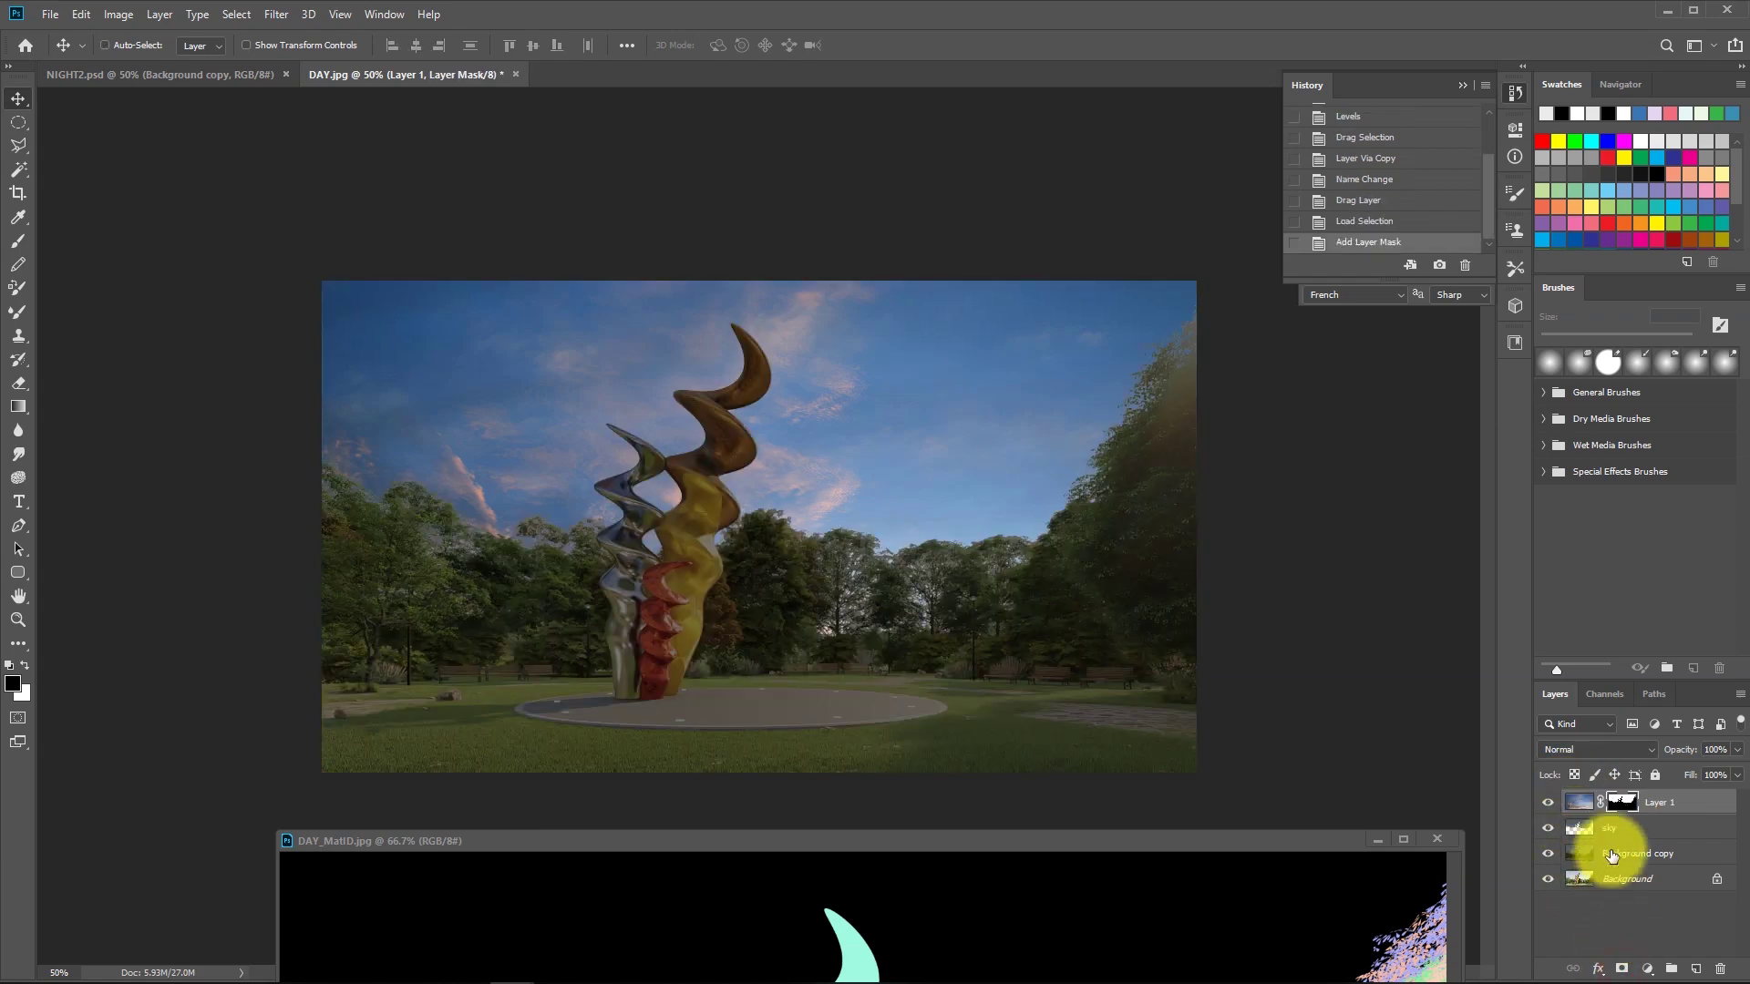
pyautogui.click(1601, 802)
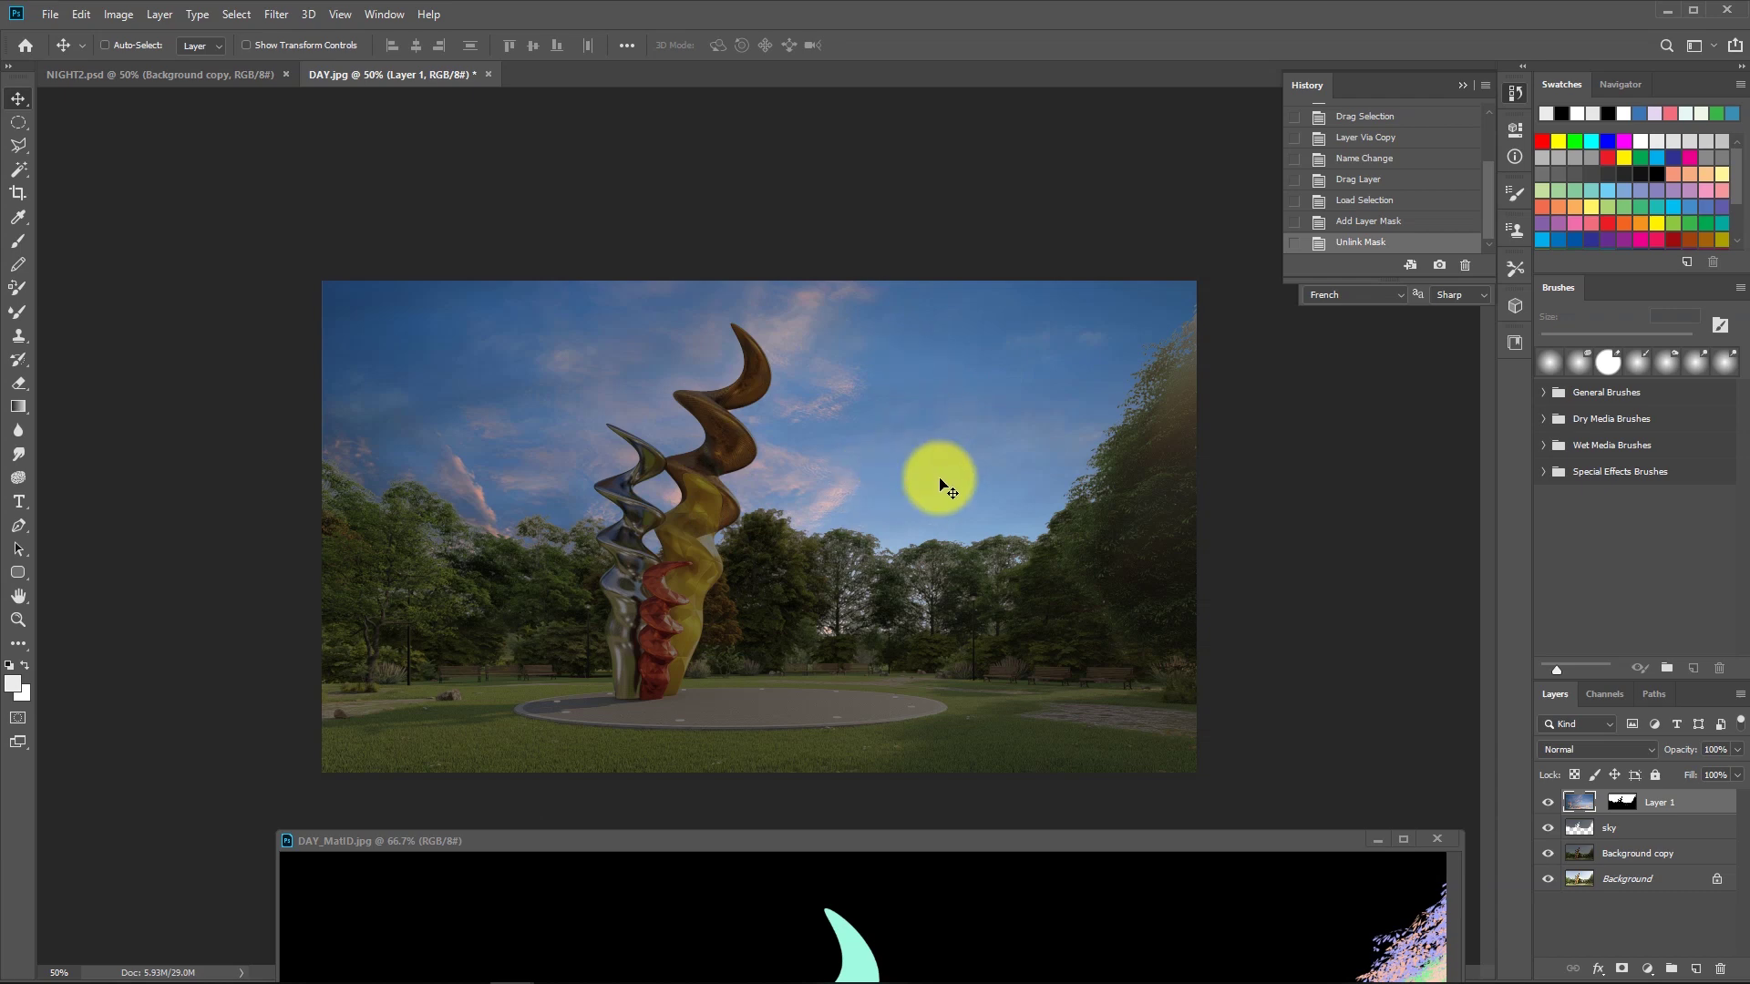
pyautogui.hotkey('ctrl', '-')
pyautogui.hotkey('ctrl', 't')
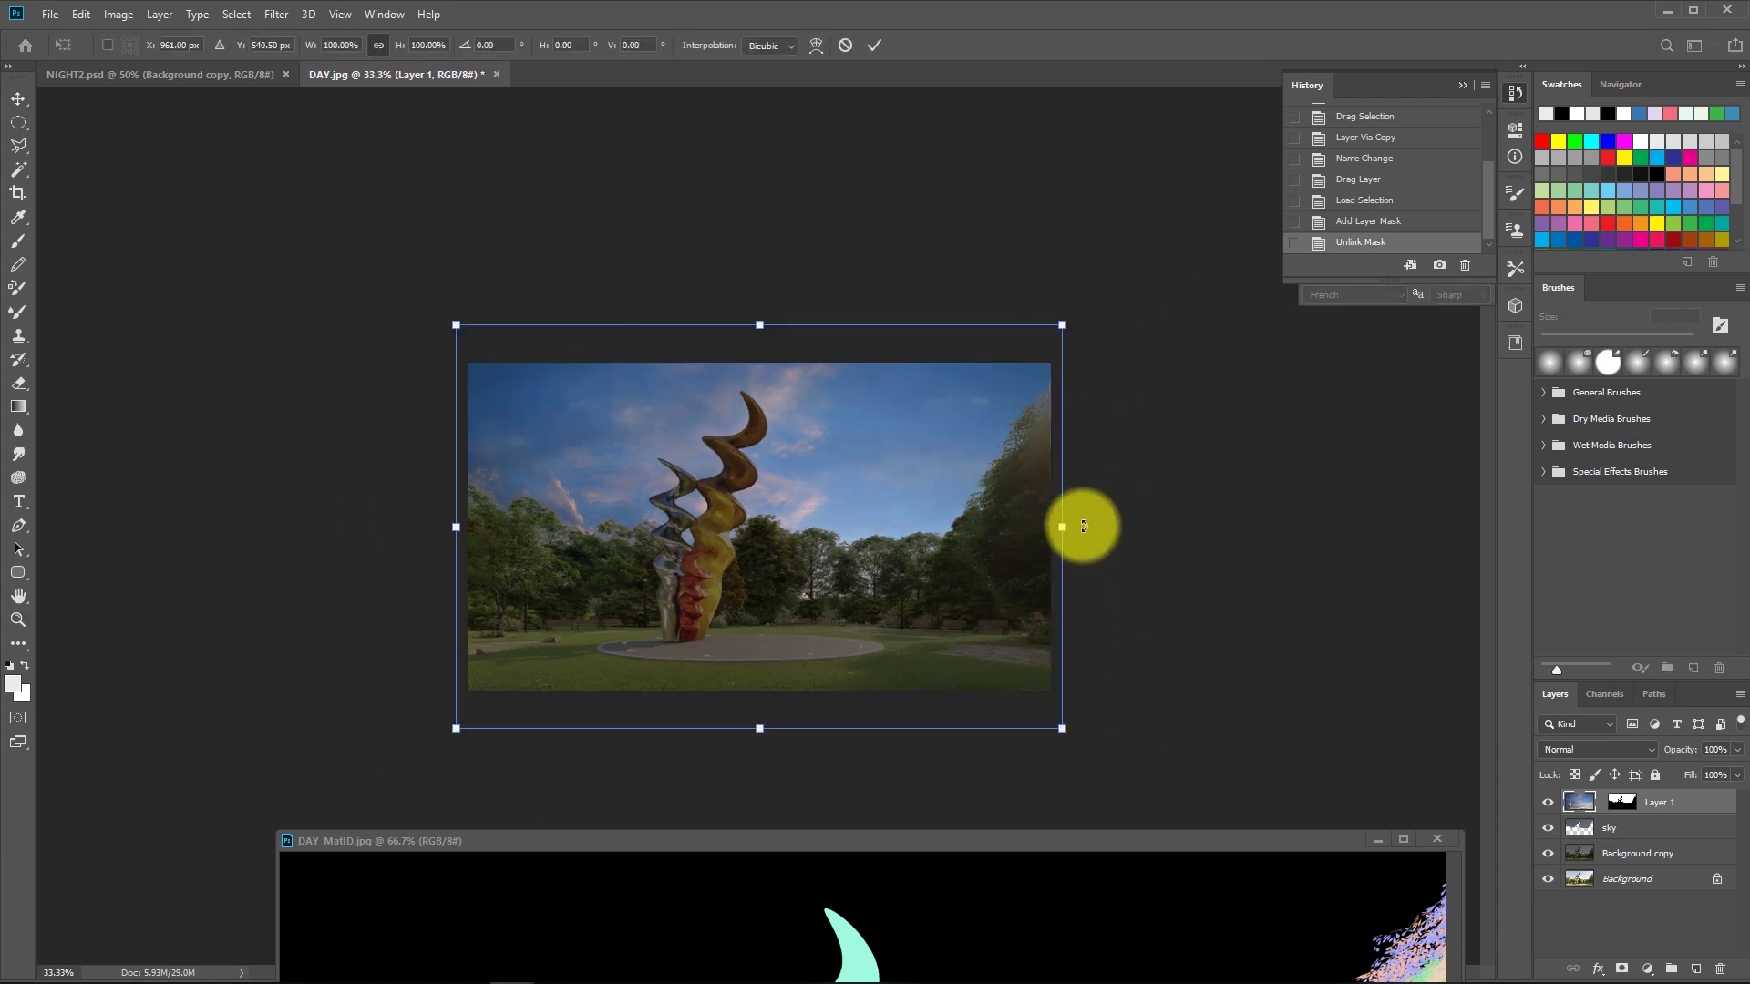
pyautogui.press('Escape')
pyautogui.press('z')
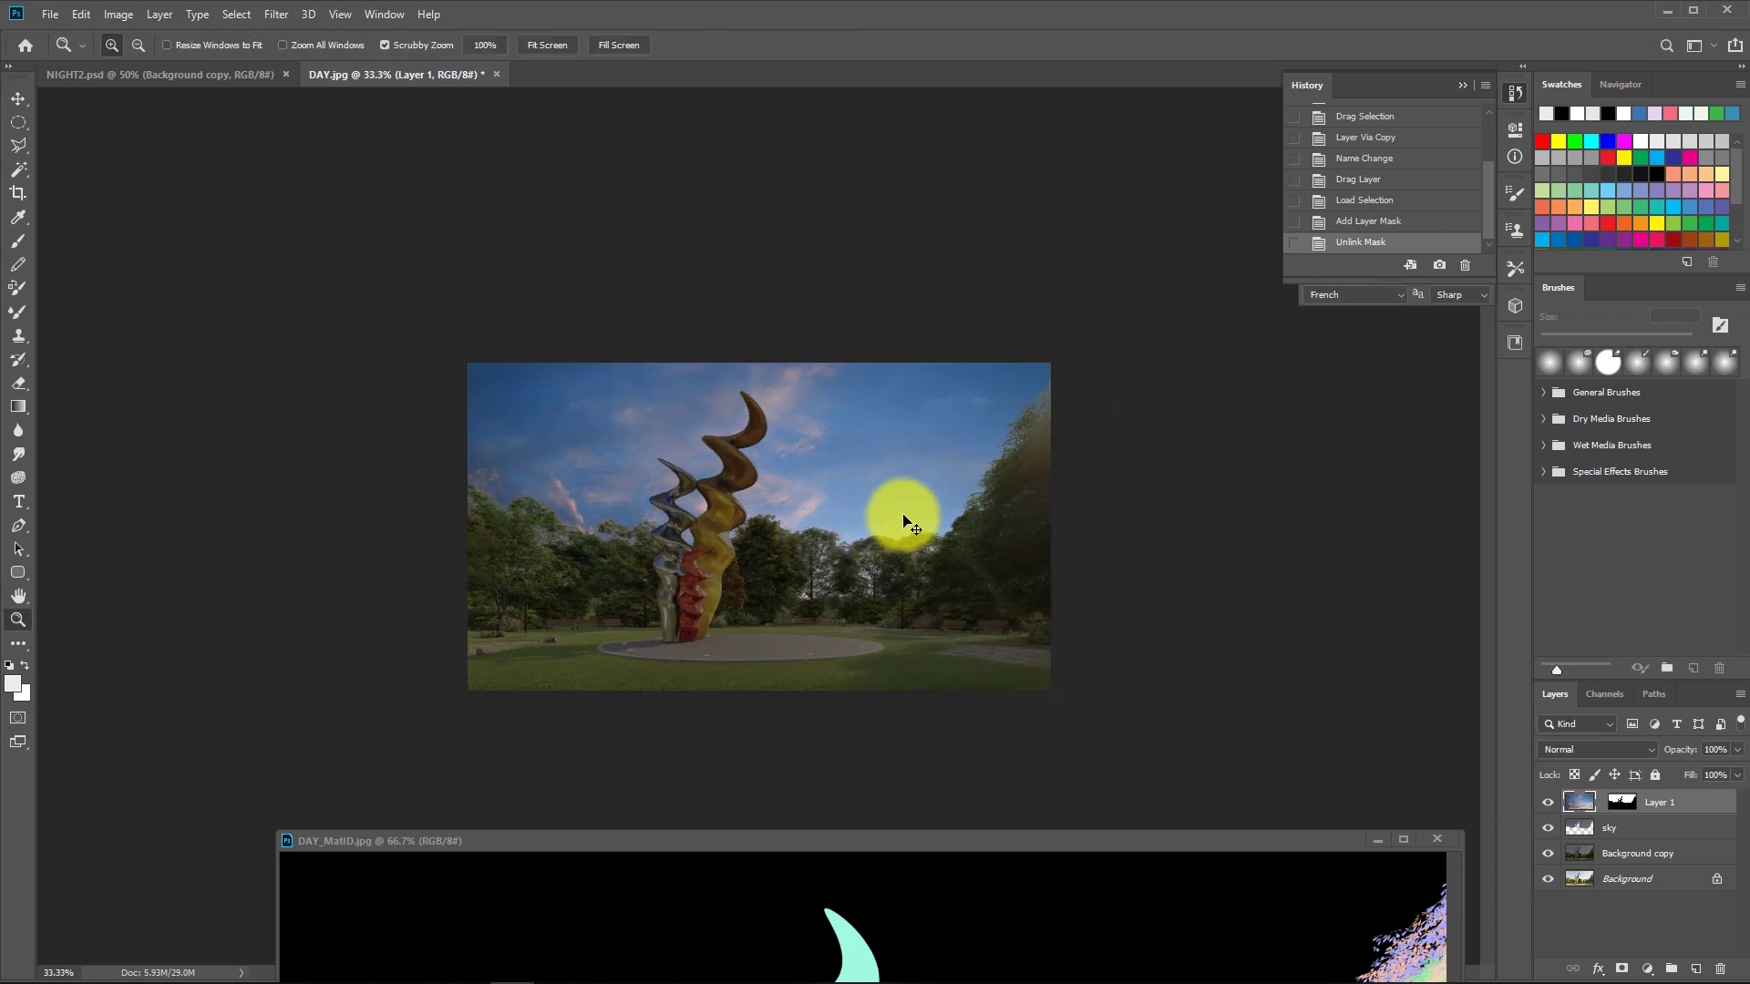
# Darken the sunset sky in Layer 1 with Levels, using input black 5 and output white 210.
pyautogui.hotkey('ctrl', 'l')
pyautogui.moveTo(1329, 405); pyautogui.dragTo(1300, 401)
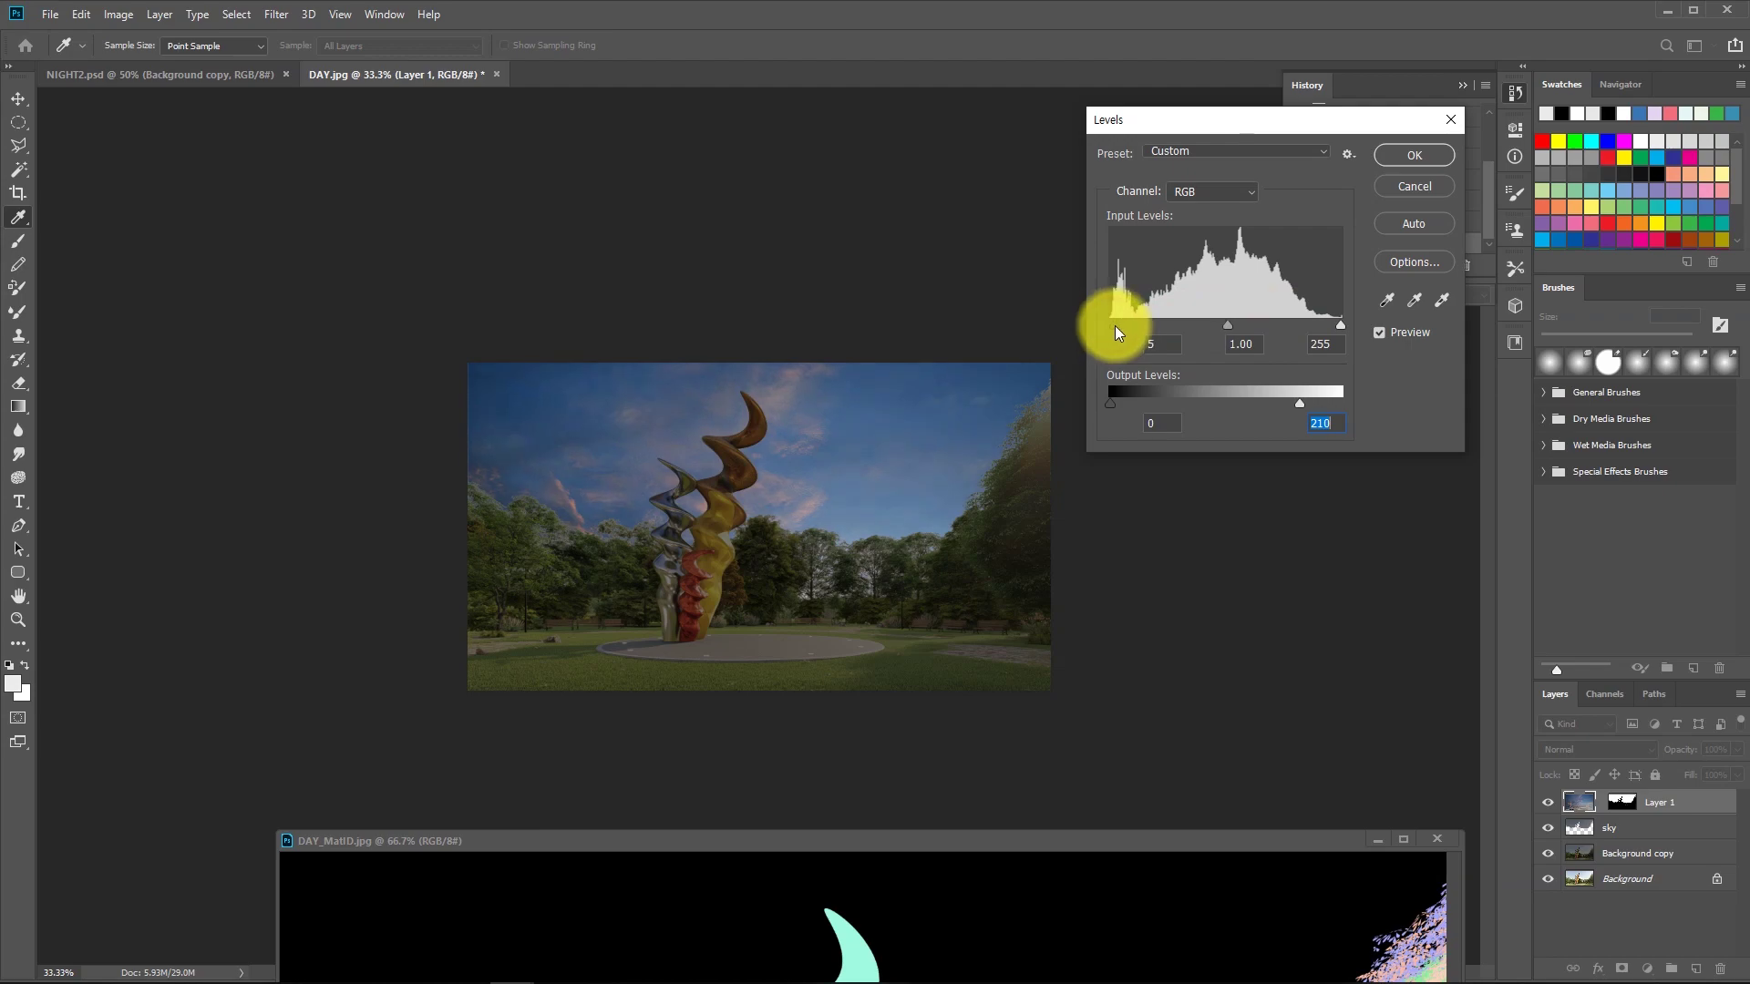
pyautogui.click(1406, 159)
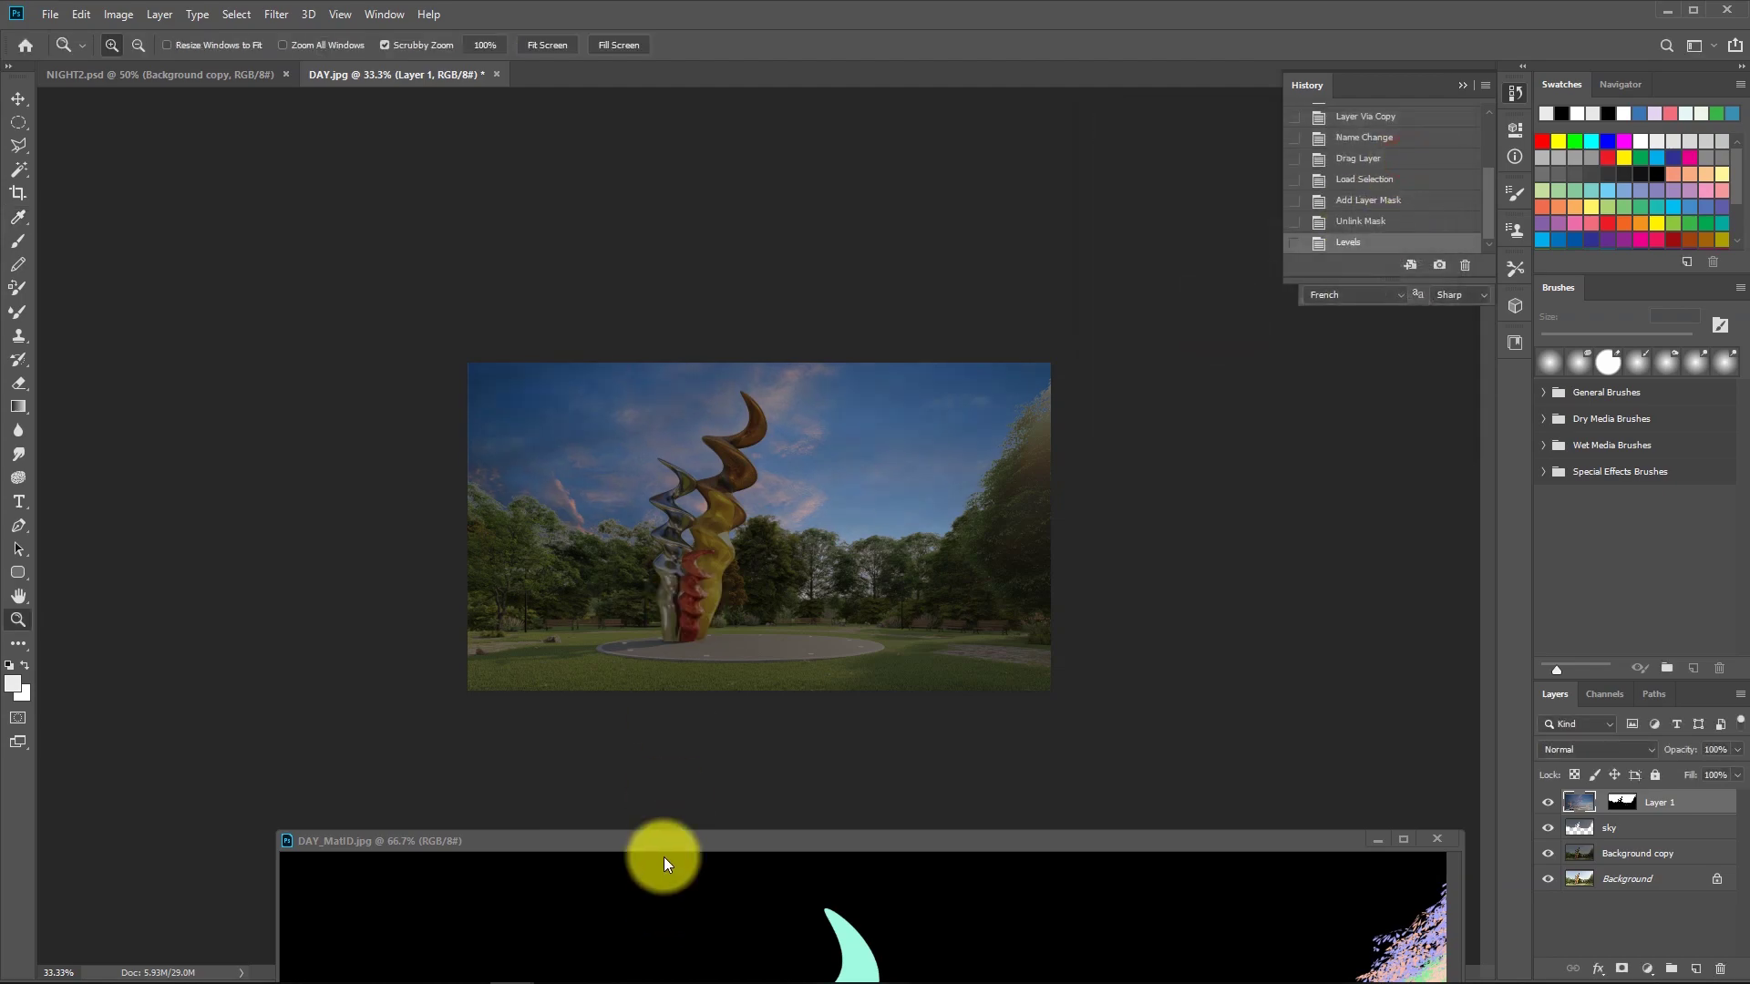
# Minimize the DAY_MatID.jpg window and open the specular pass DAY_Specular.jpg from the parent project folder.
pyautogui.moveTo(663, 857)
pyautogui.mouseDown()
pyautogui.moveTo(611, 484)
pyautogui.moveTo(594, 555)
pyautogui.moveTo(742, 268)
pyautogui.moveTo(734, 227)
pyautogui.moveTo(542, 521)
pyautogui.mouseUp()
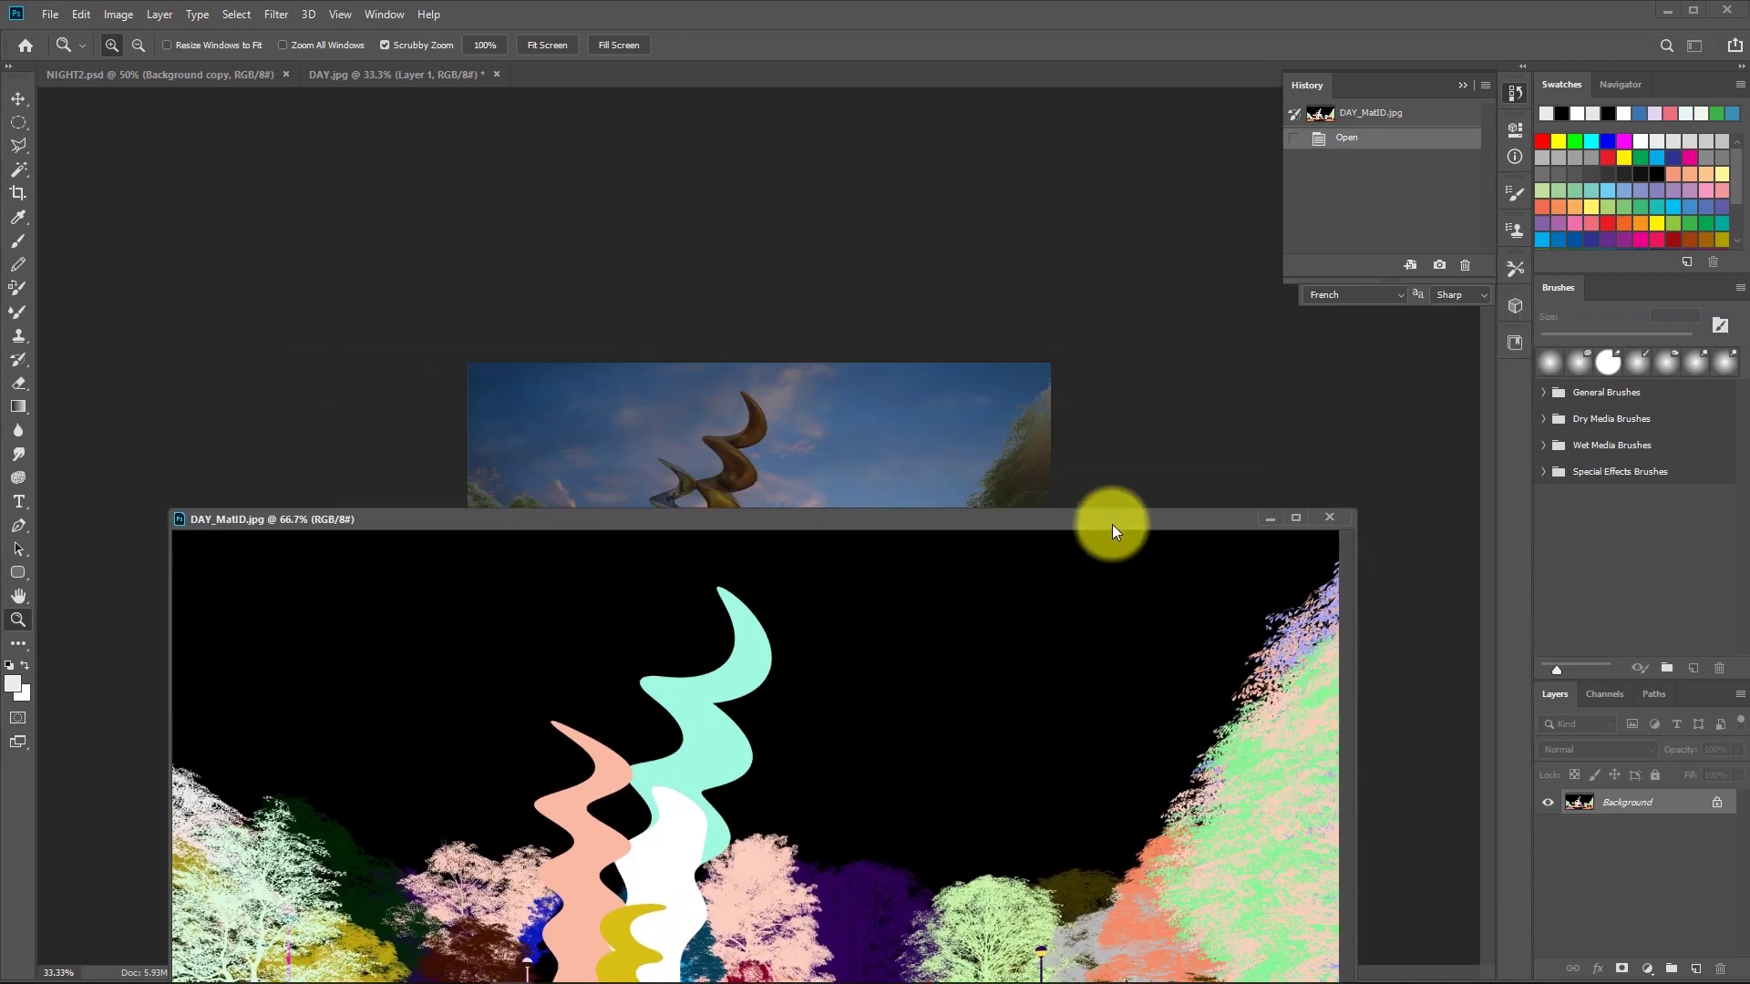
pyautogui.click(1281, 516)
pyautogui.hotkey('ctrl', 'o')
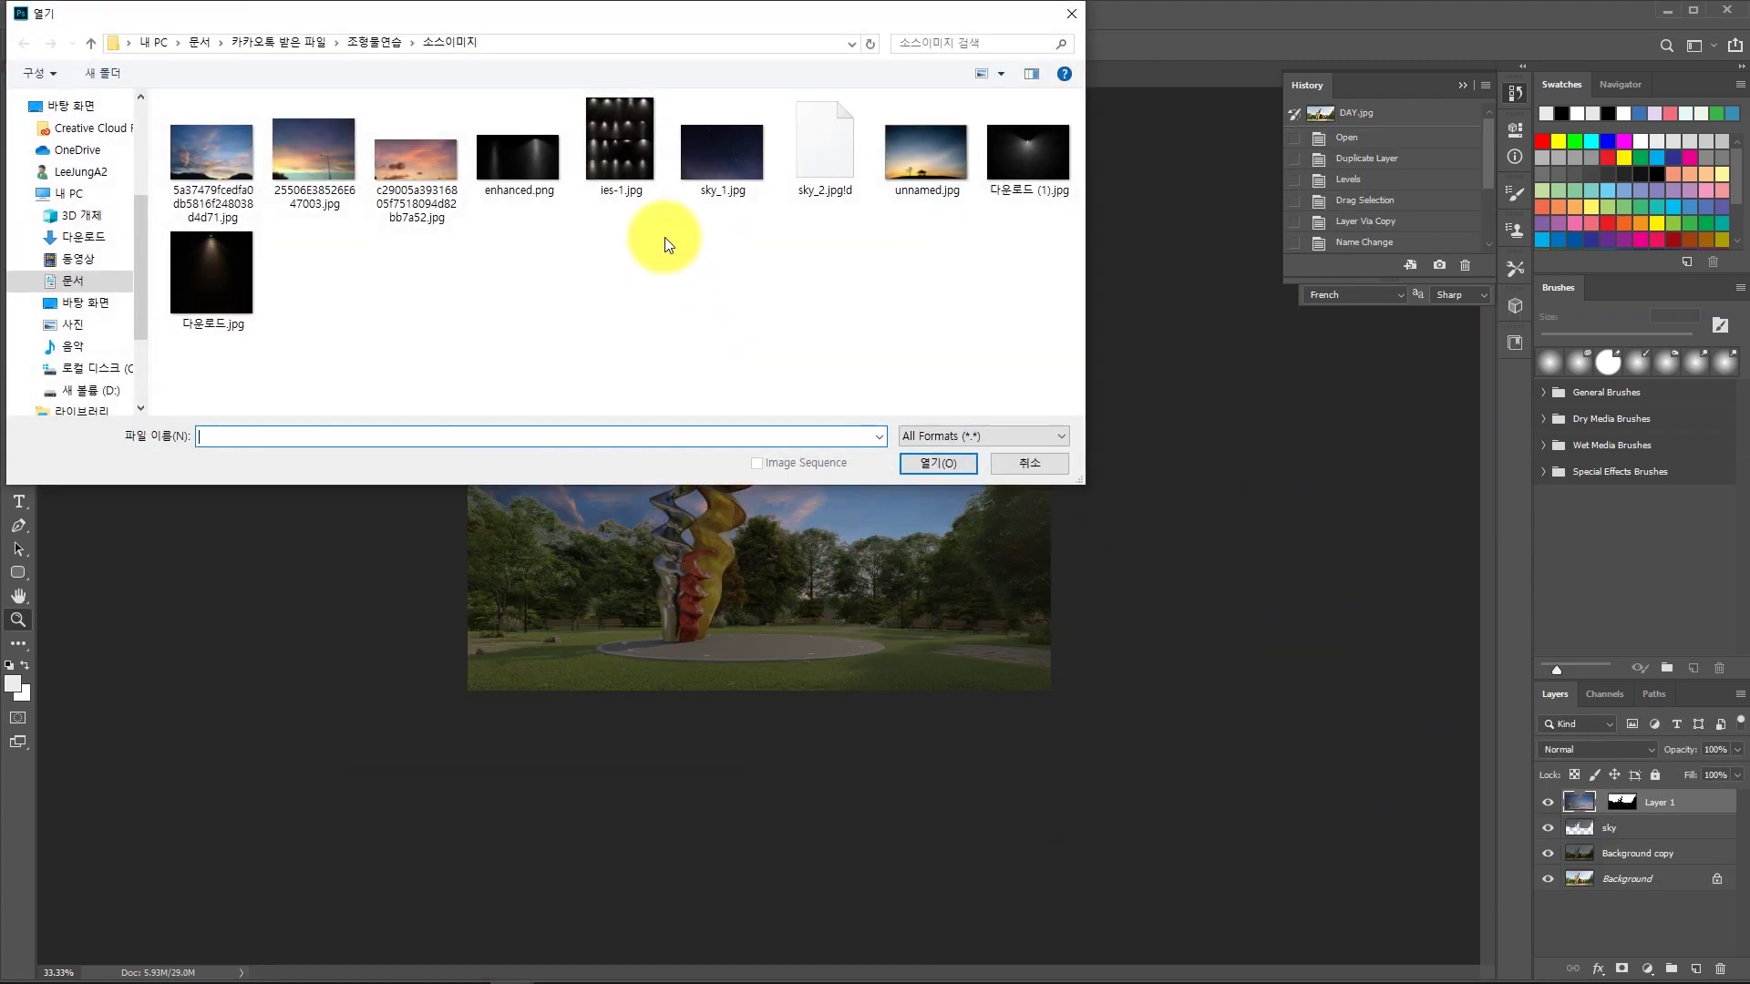
pyautogui.click(369, 42)
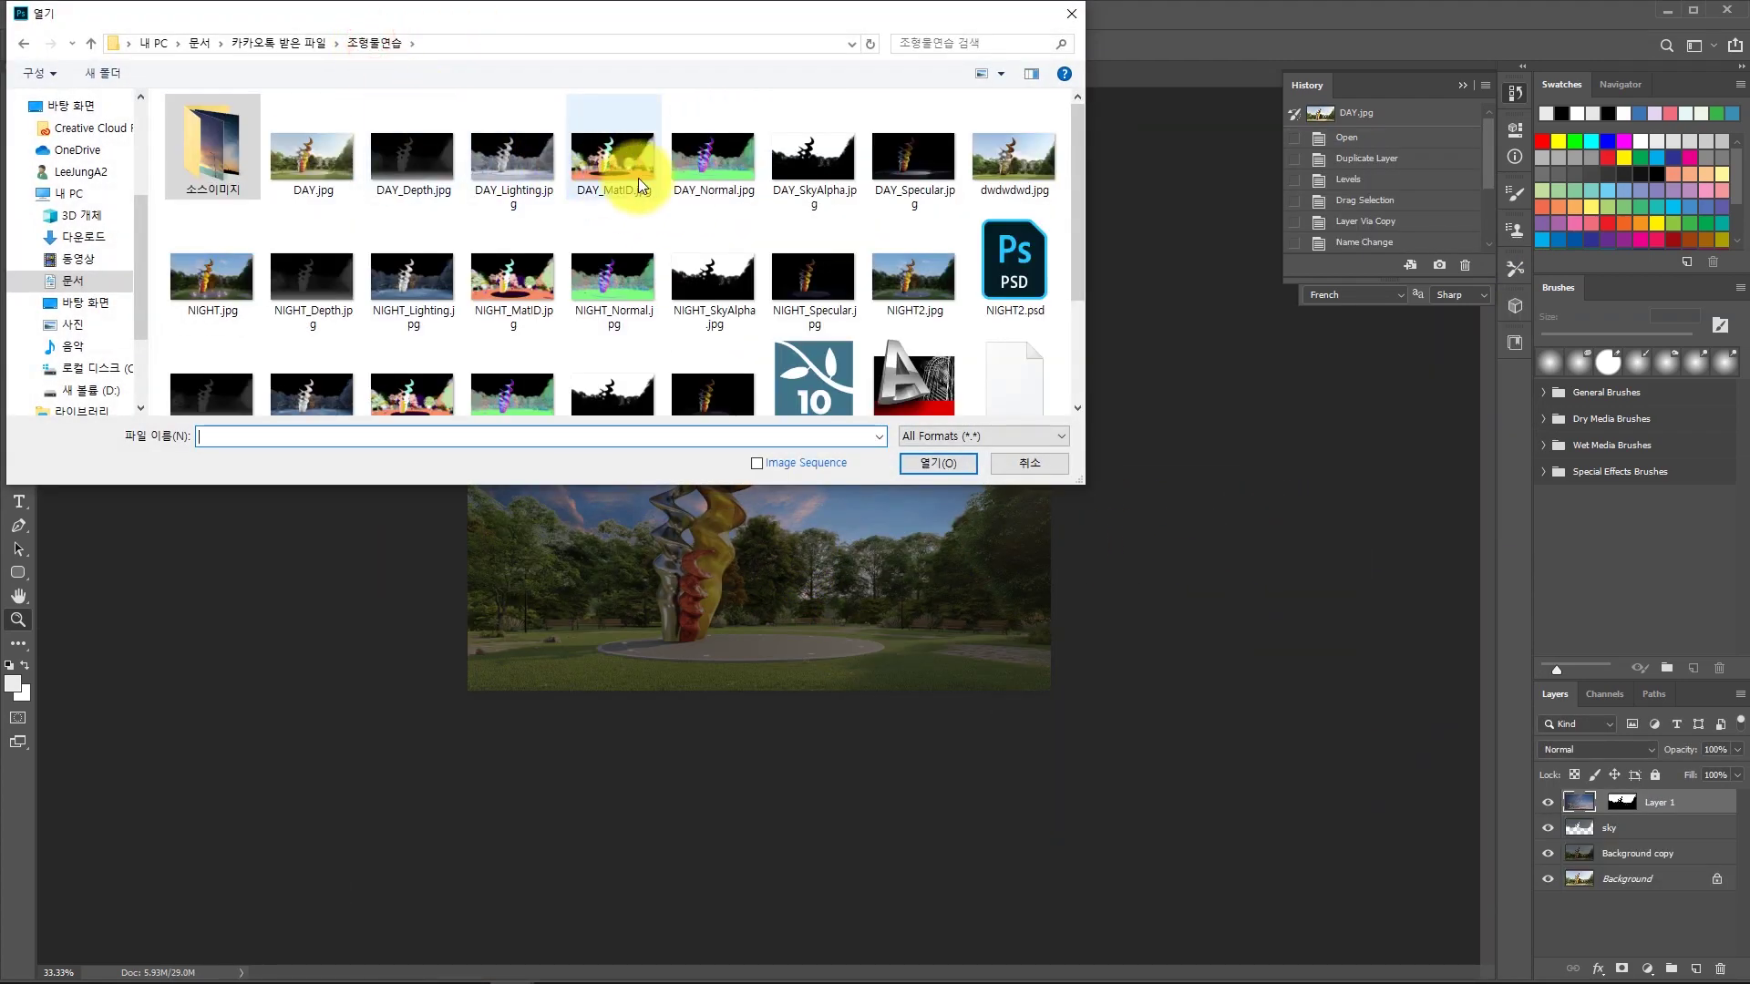
pyautogui.click(933, 170)
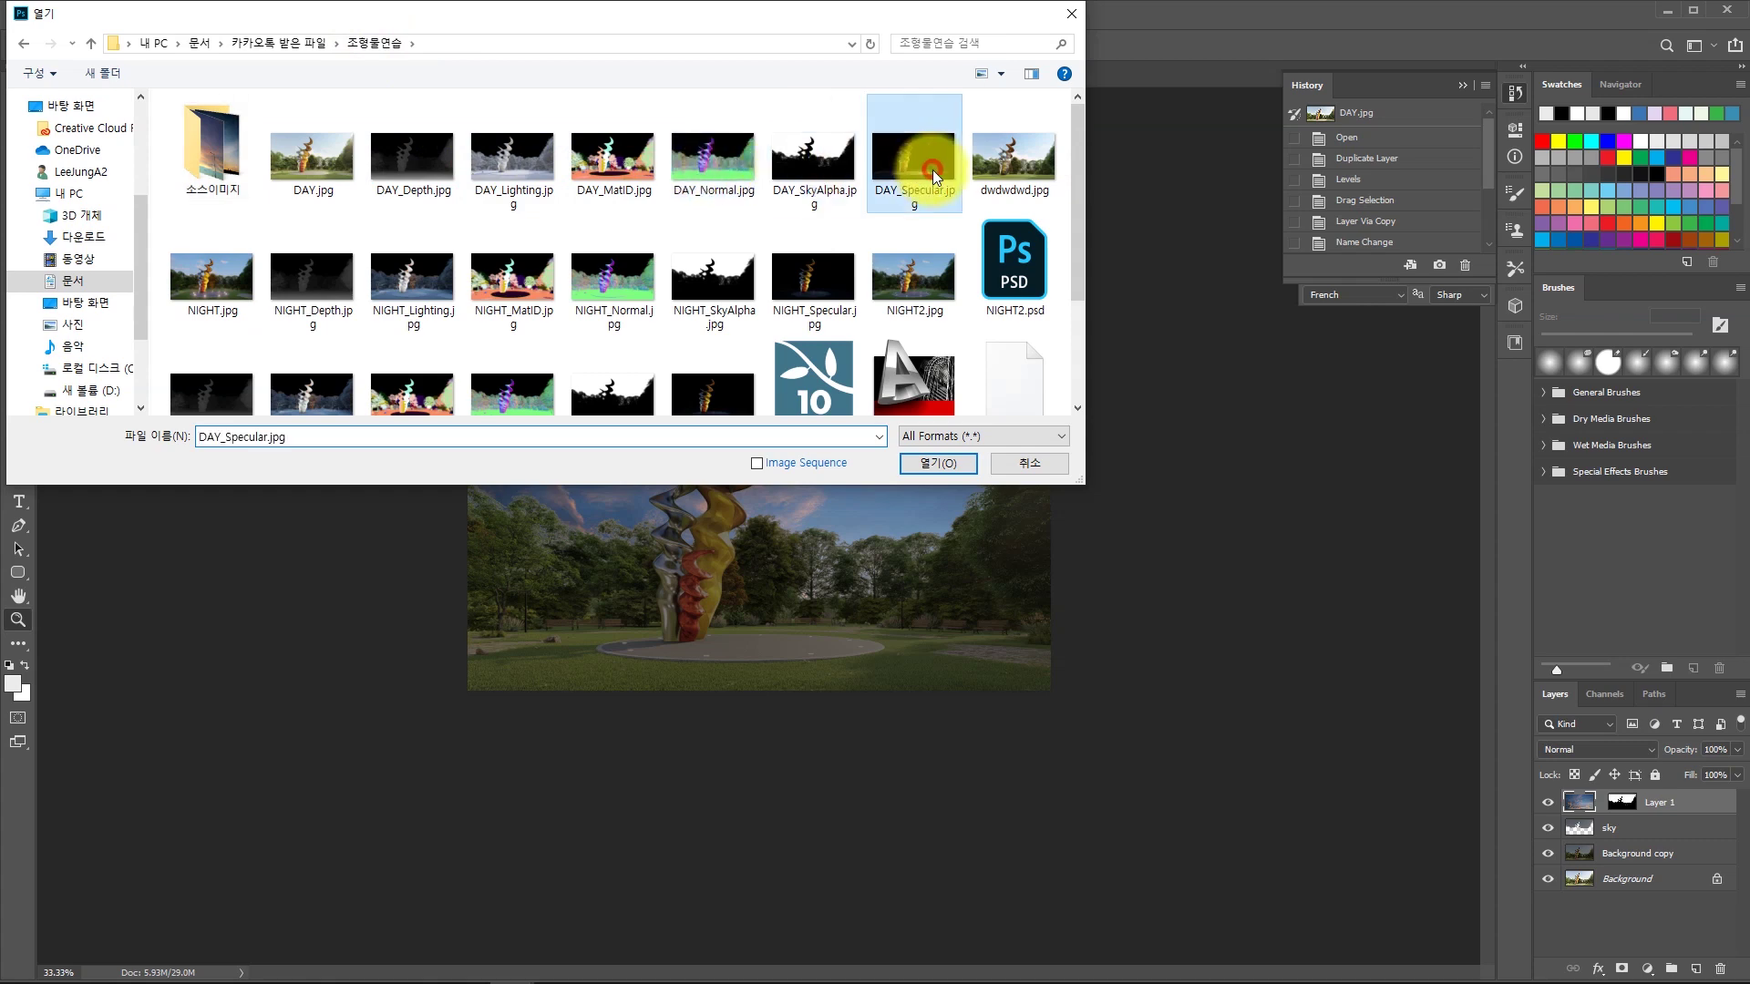
pyautogui.click(938, 466)
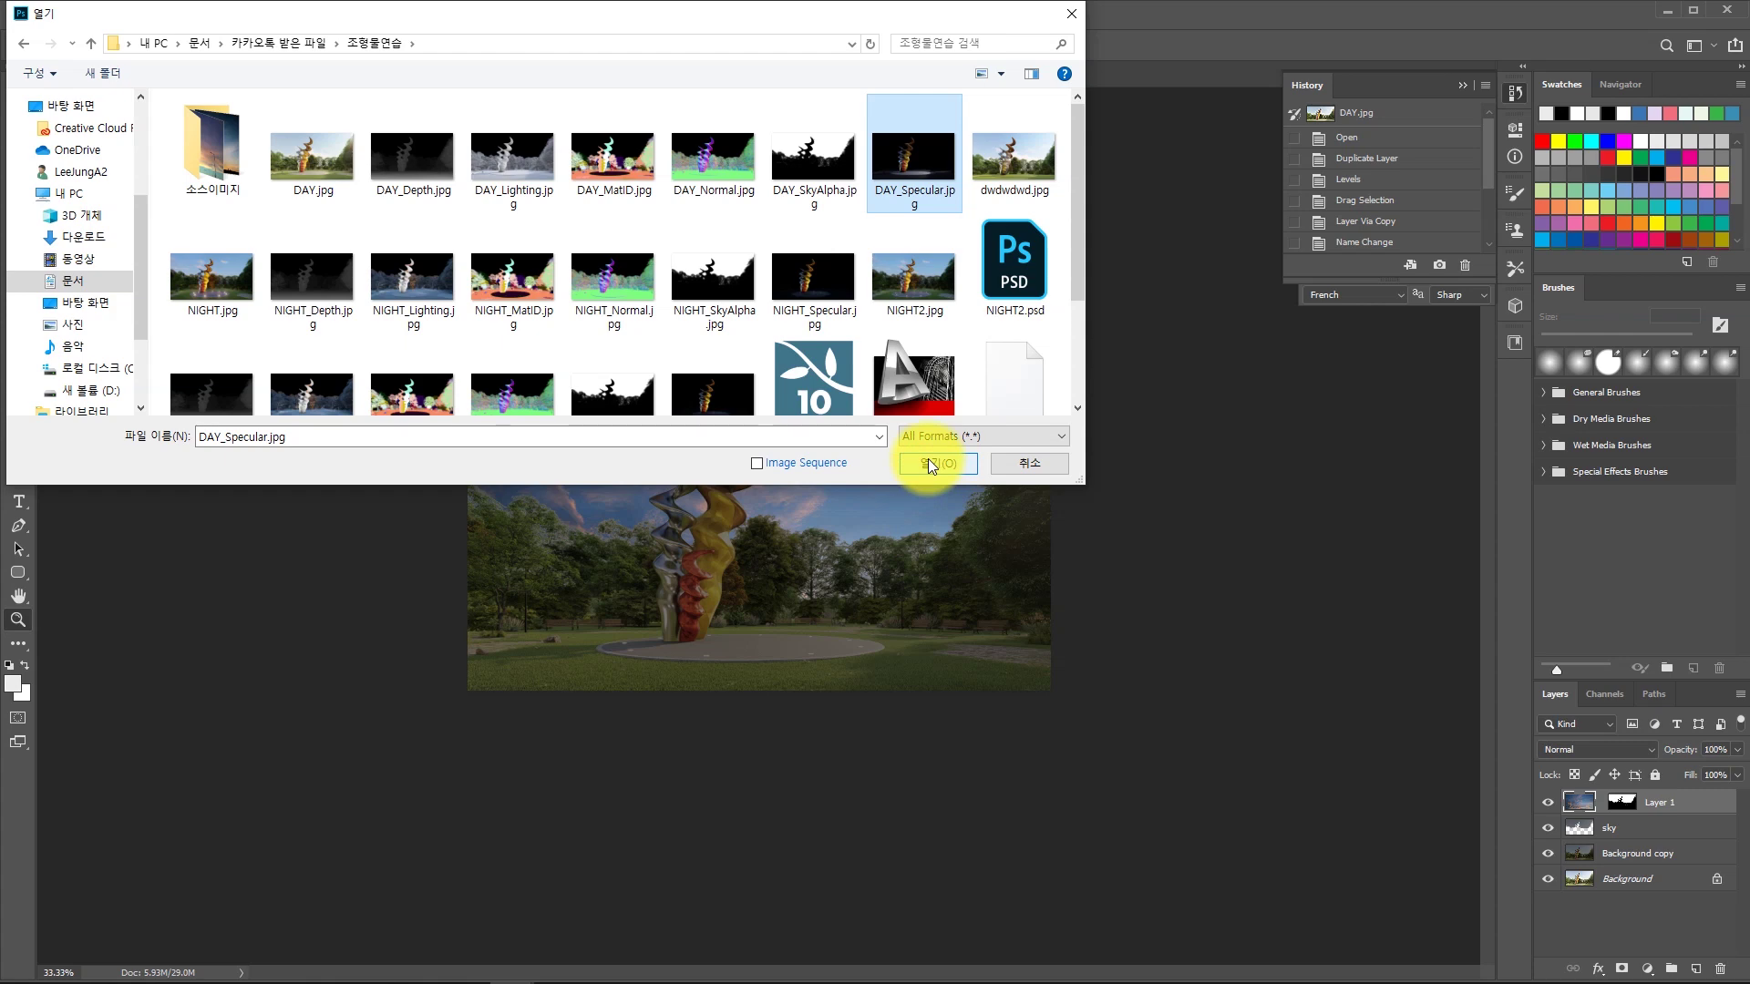
pyautogui.click(928, 457)
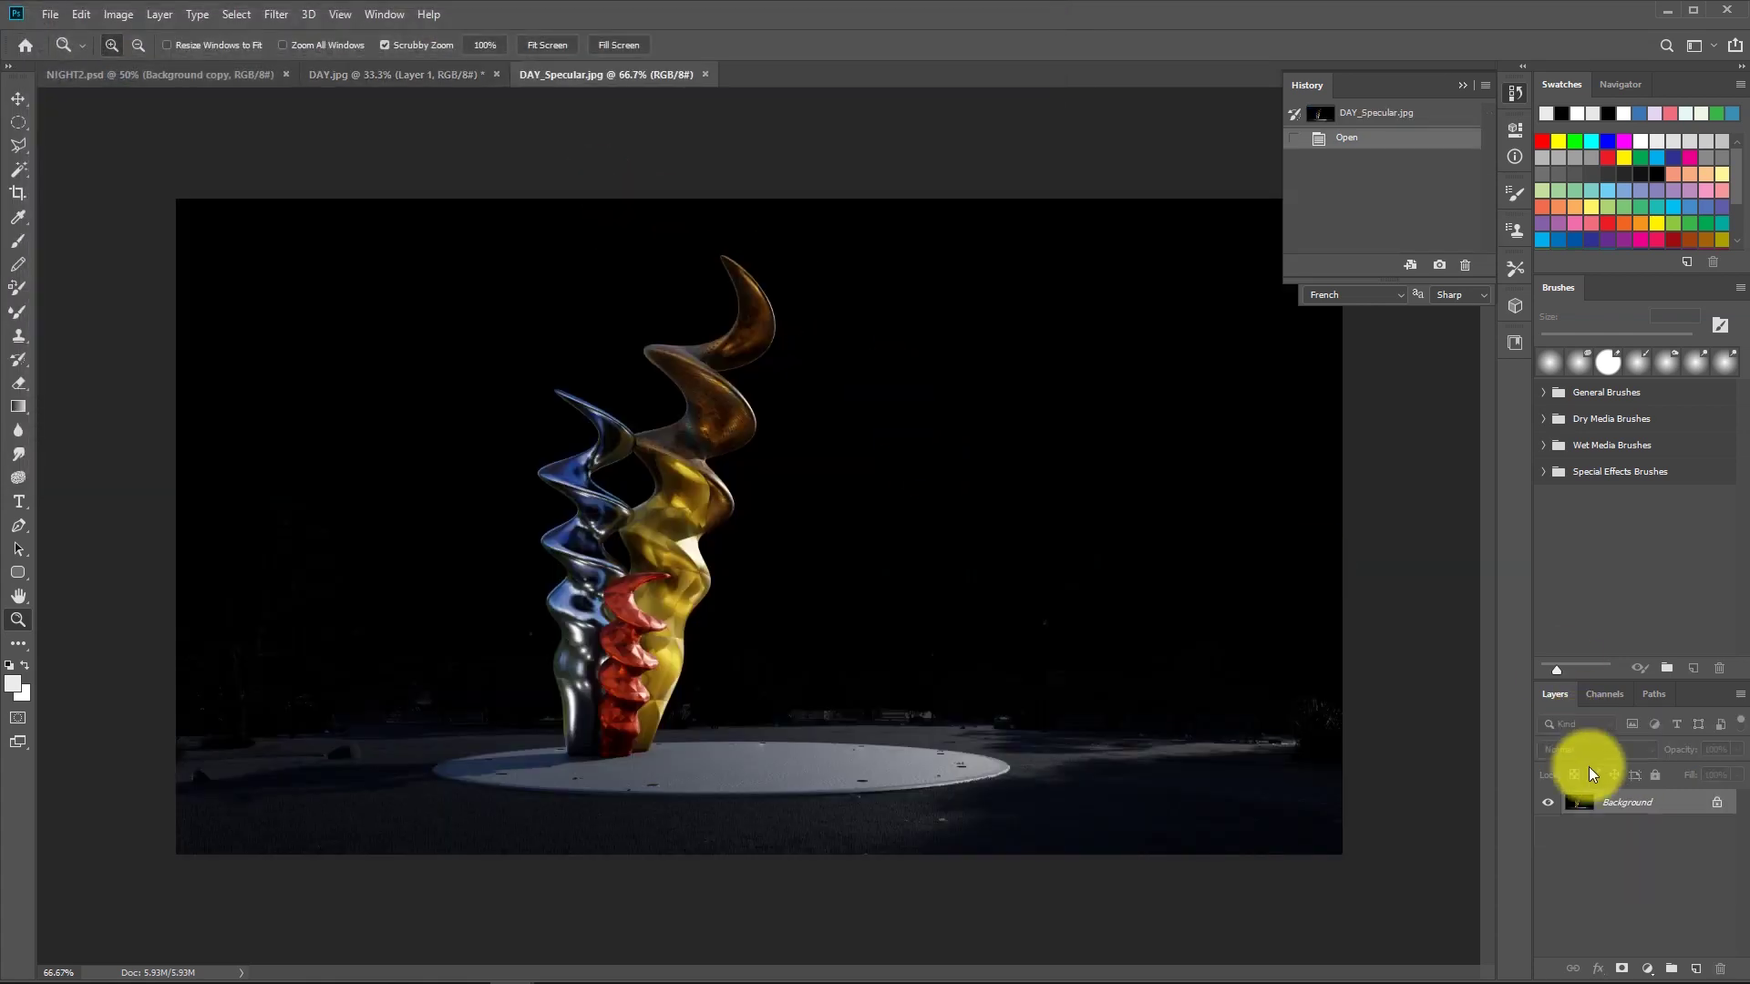
# Float DAY_Specular.jpg, copy it onto DAY.jpg as a new layer aligned with the picture, and close the specular image.
pyautogui.moveTo(603, 77); pyautogui.dragTo(633, 527)
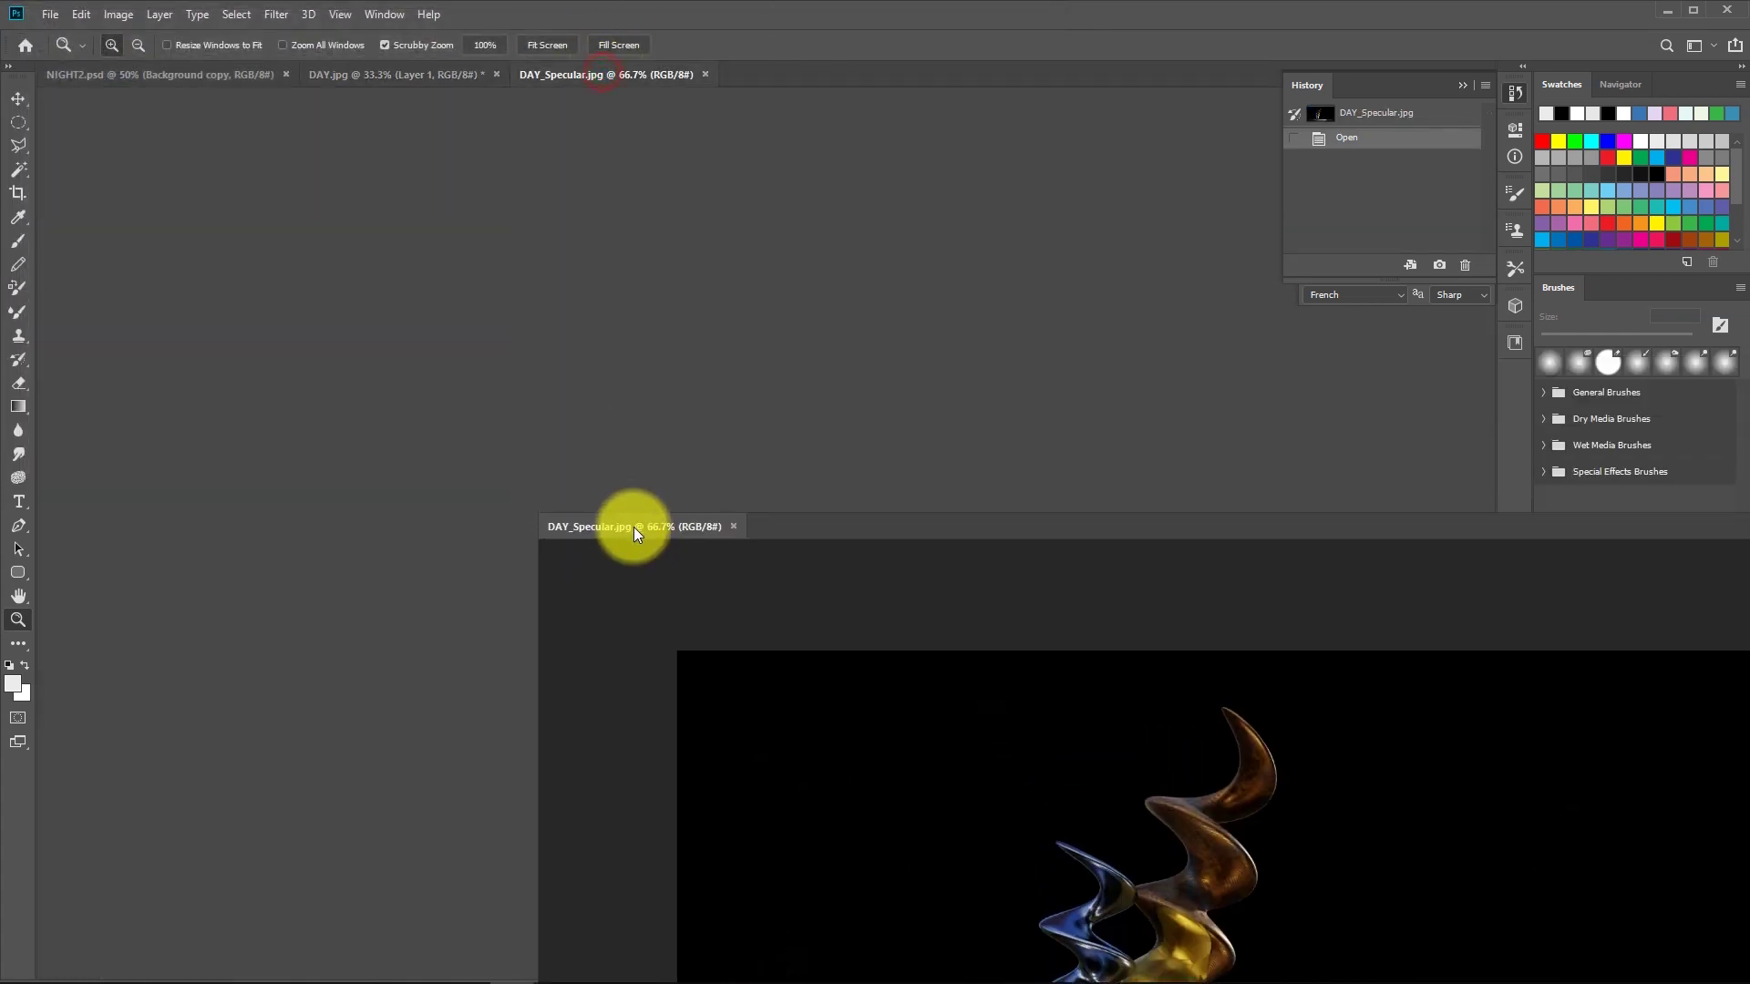
pyautogui.press('v')
pyautogui.moveTo(1004, 812); pyautogui.dragTo(683, 360)
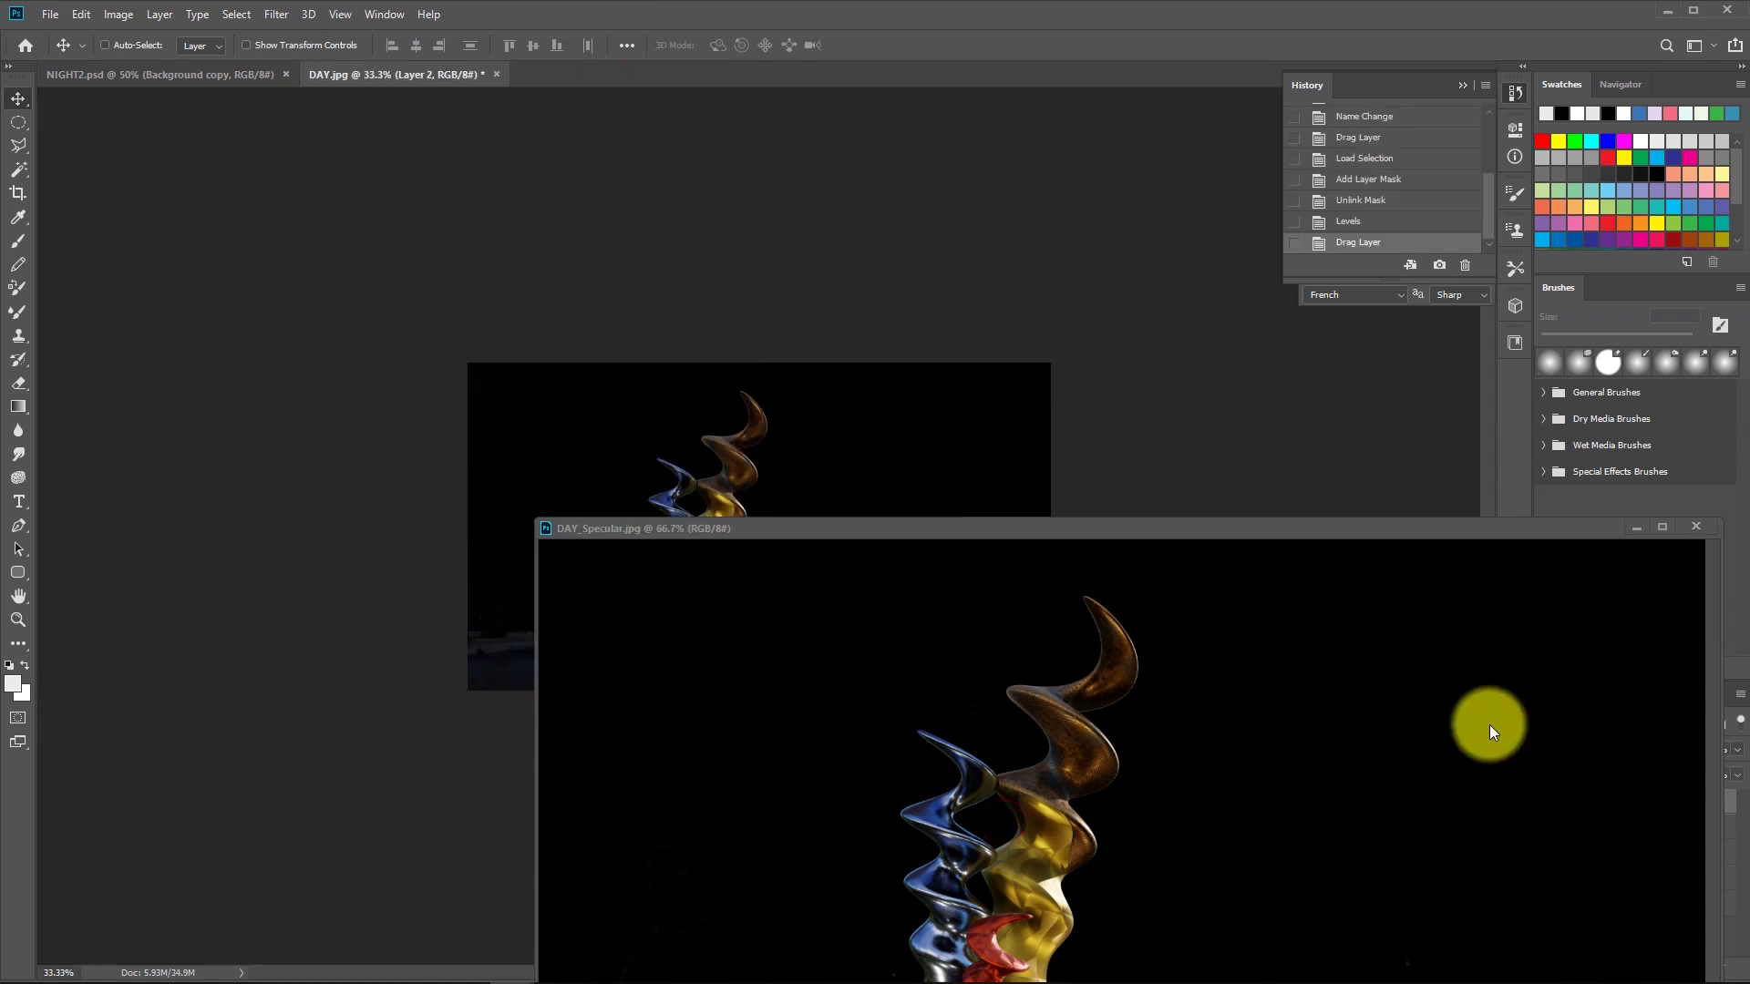
pyautogui.click(1506, 716)
pyautogui.click(1696, 526)
pyautogui.click(964, 541)
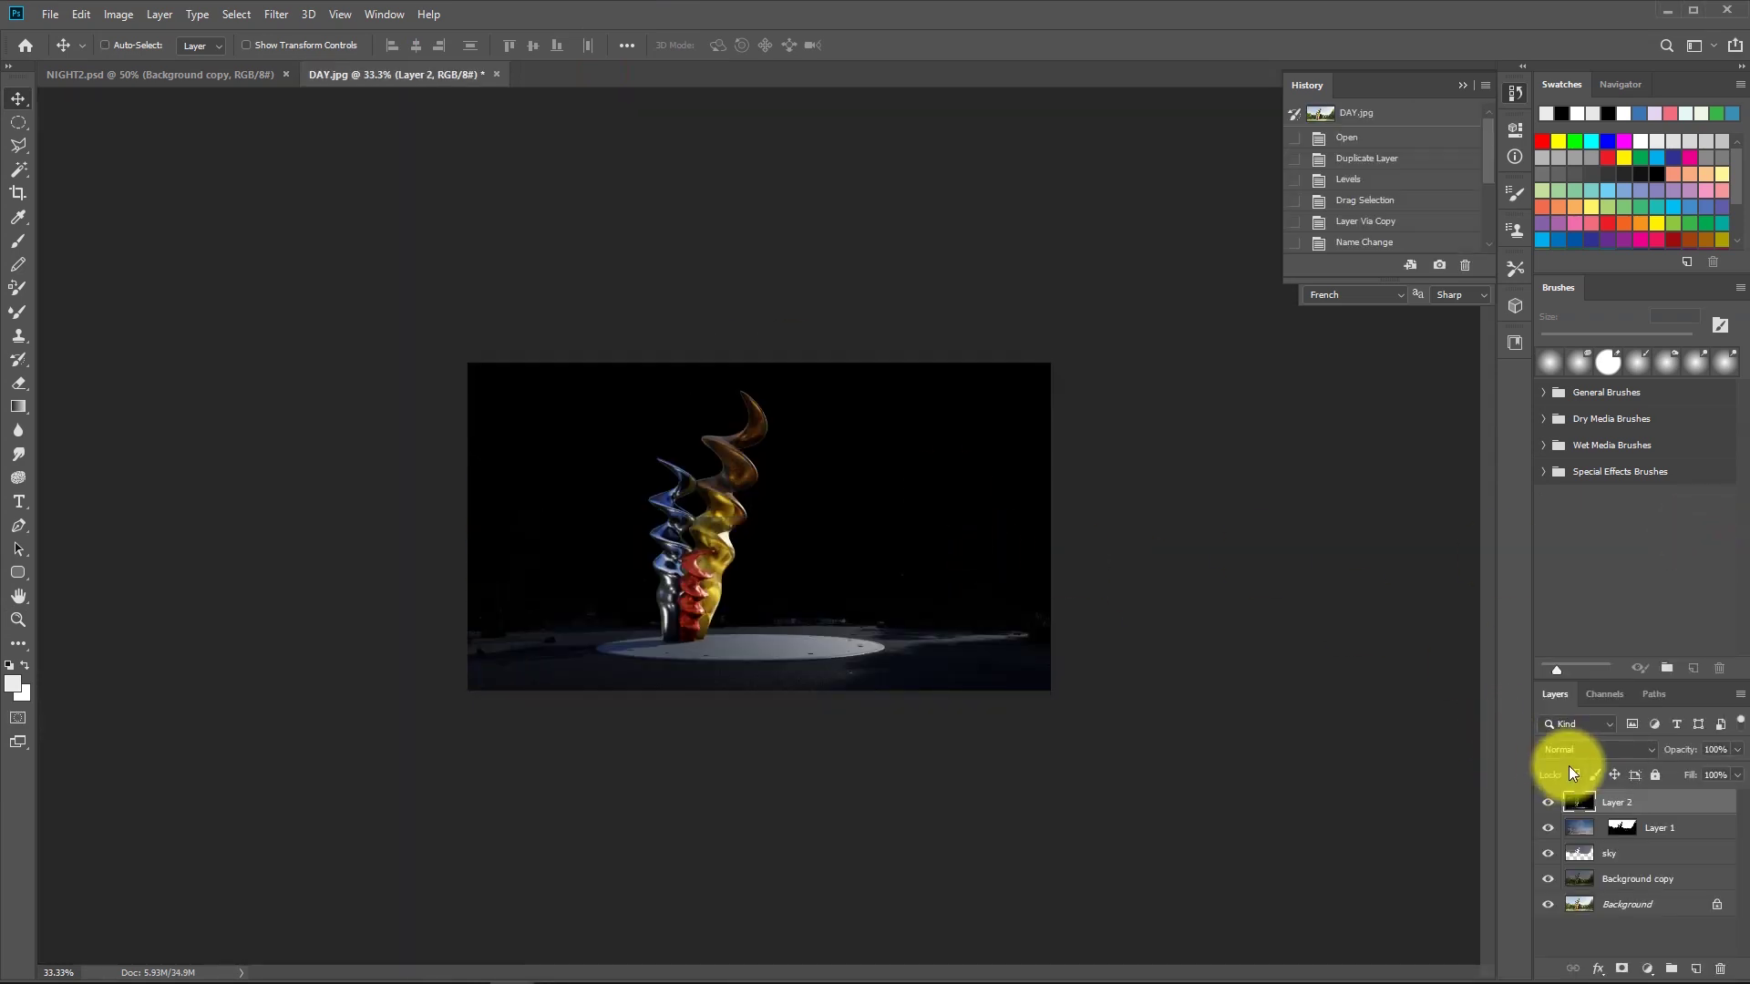
# Move the specular layer between sky and Background copy, set its blend mode to Color Dodge, and compare the picture with and without it.
pyautogui.moveTo(1605, 801); pyautogui.dragTo(1632, 873)
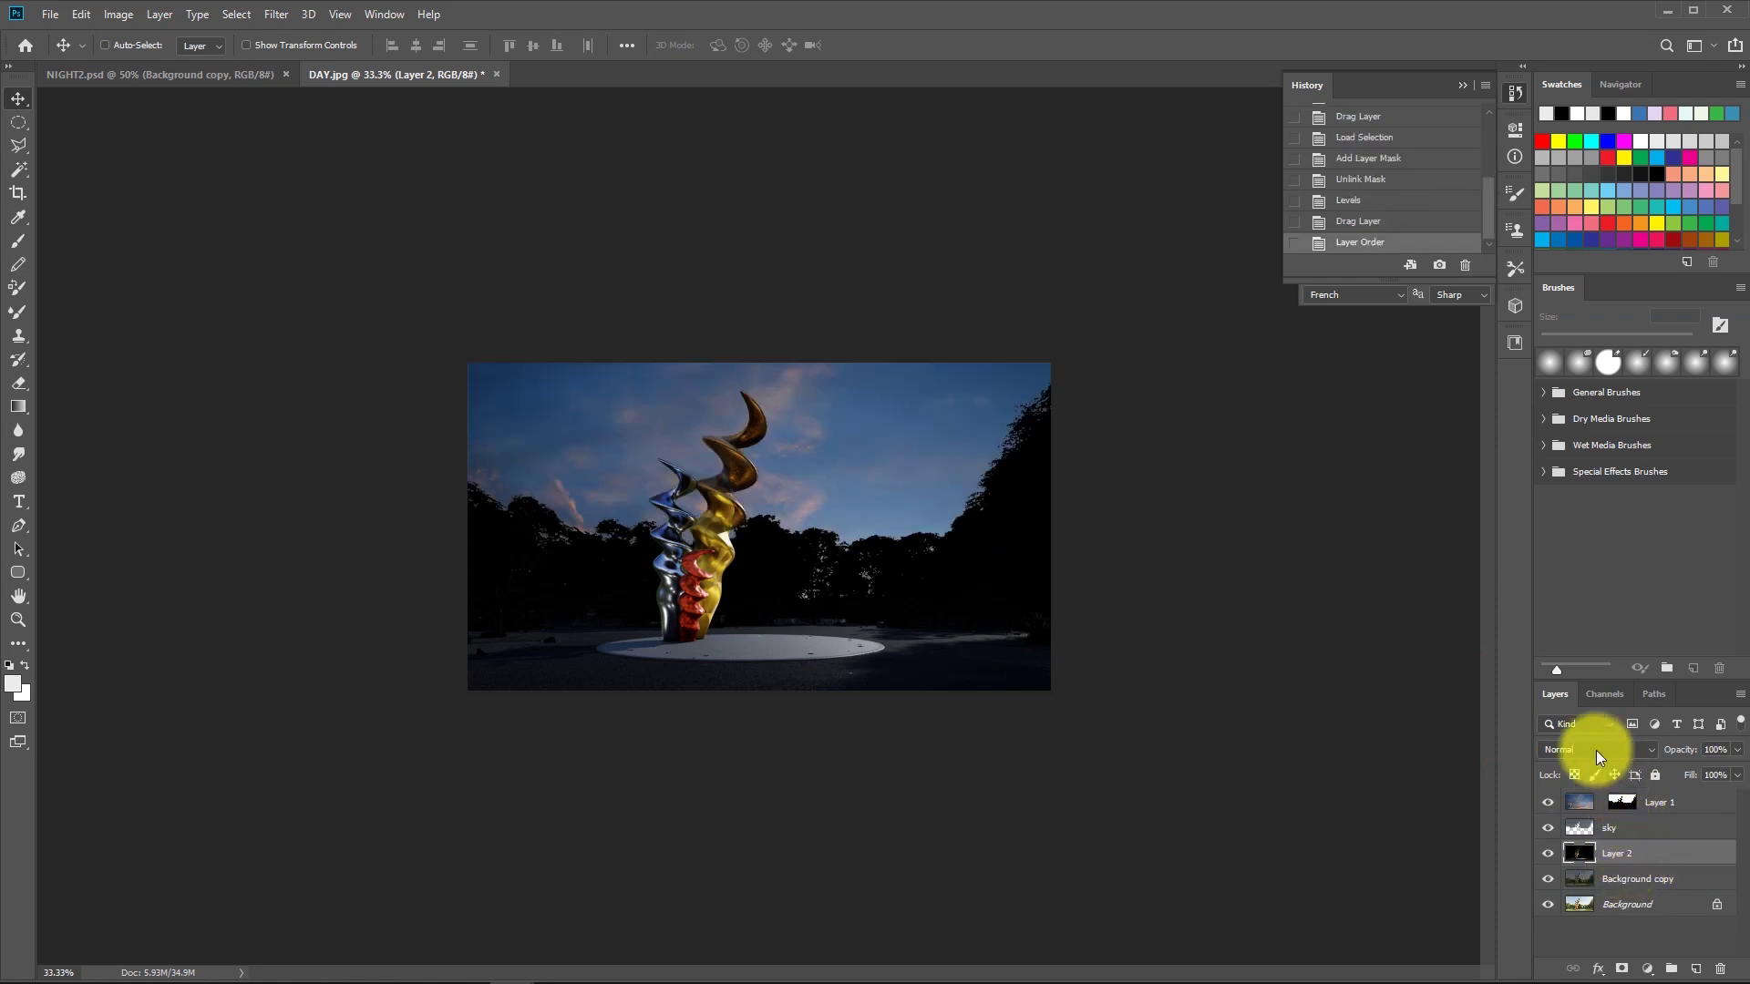
pyautogui.click(1590, 747)
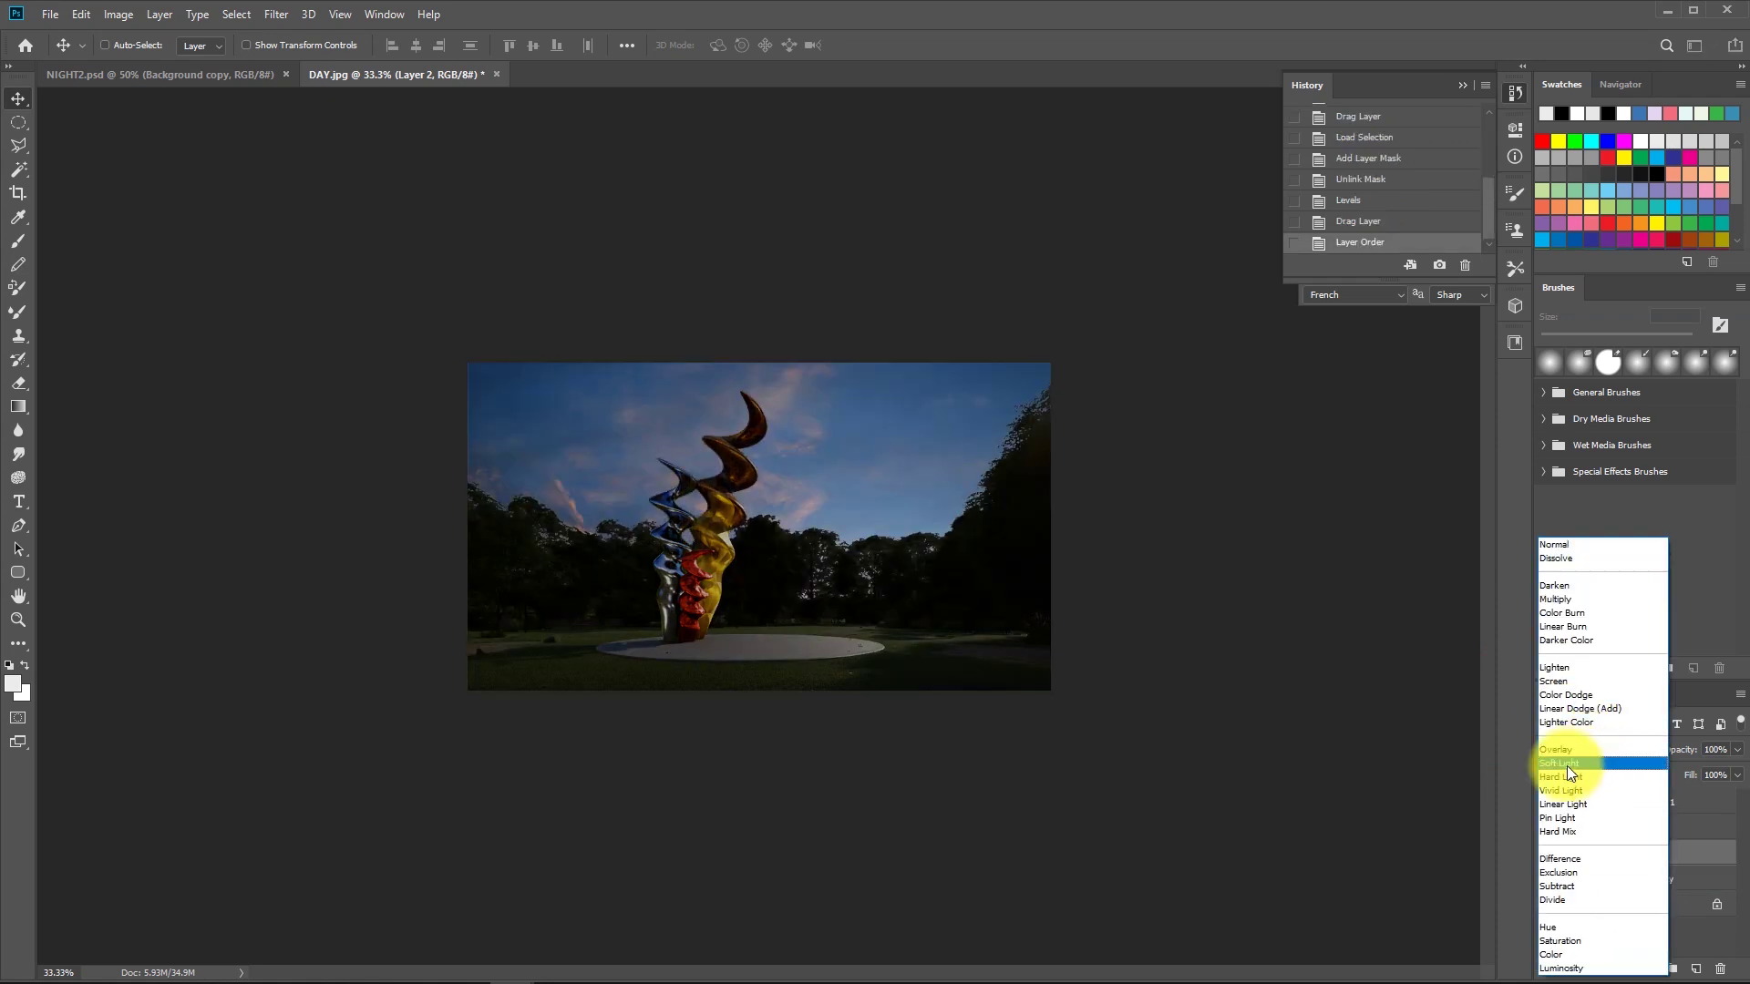
pyautogui.click(1562, 696)
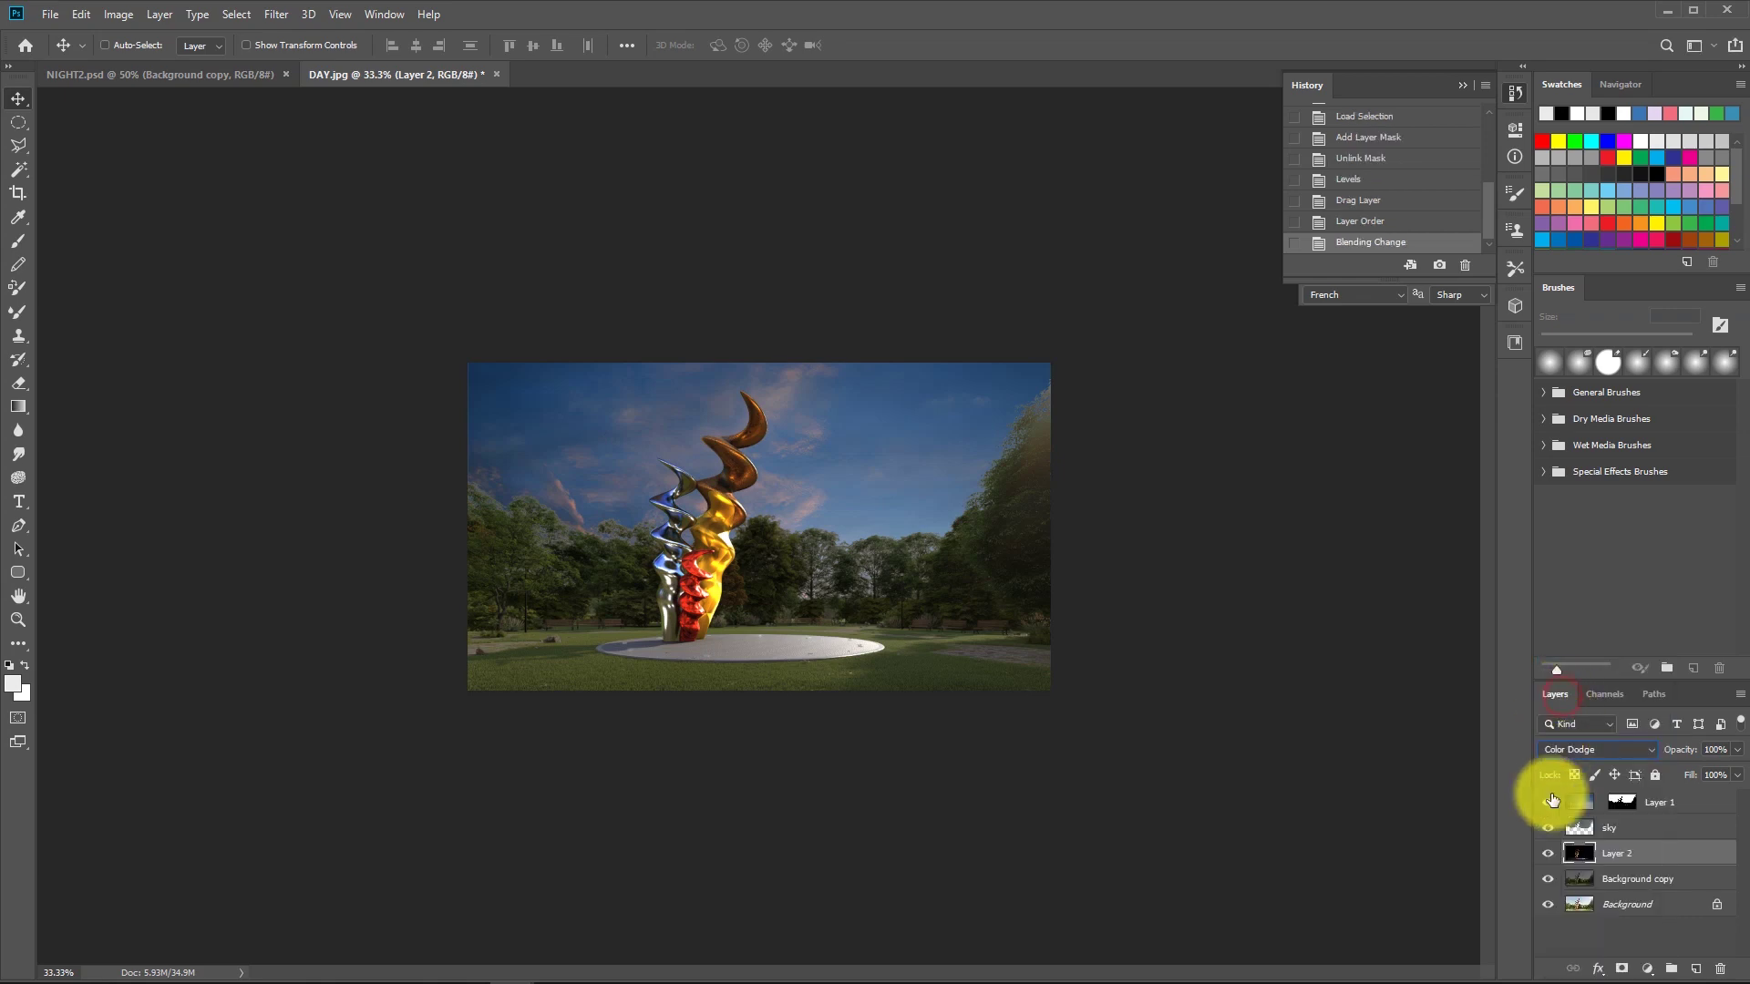
pyautogui.click(1549, 854)
pyautogui.click(1548, 854)
pyautogui.click(1548, 854)
pyautogui.click(1548, 854)
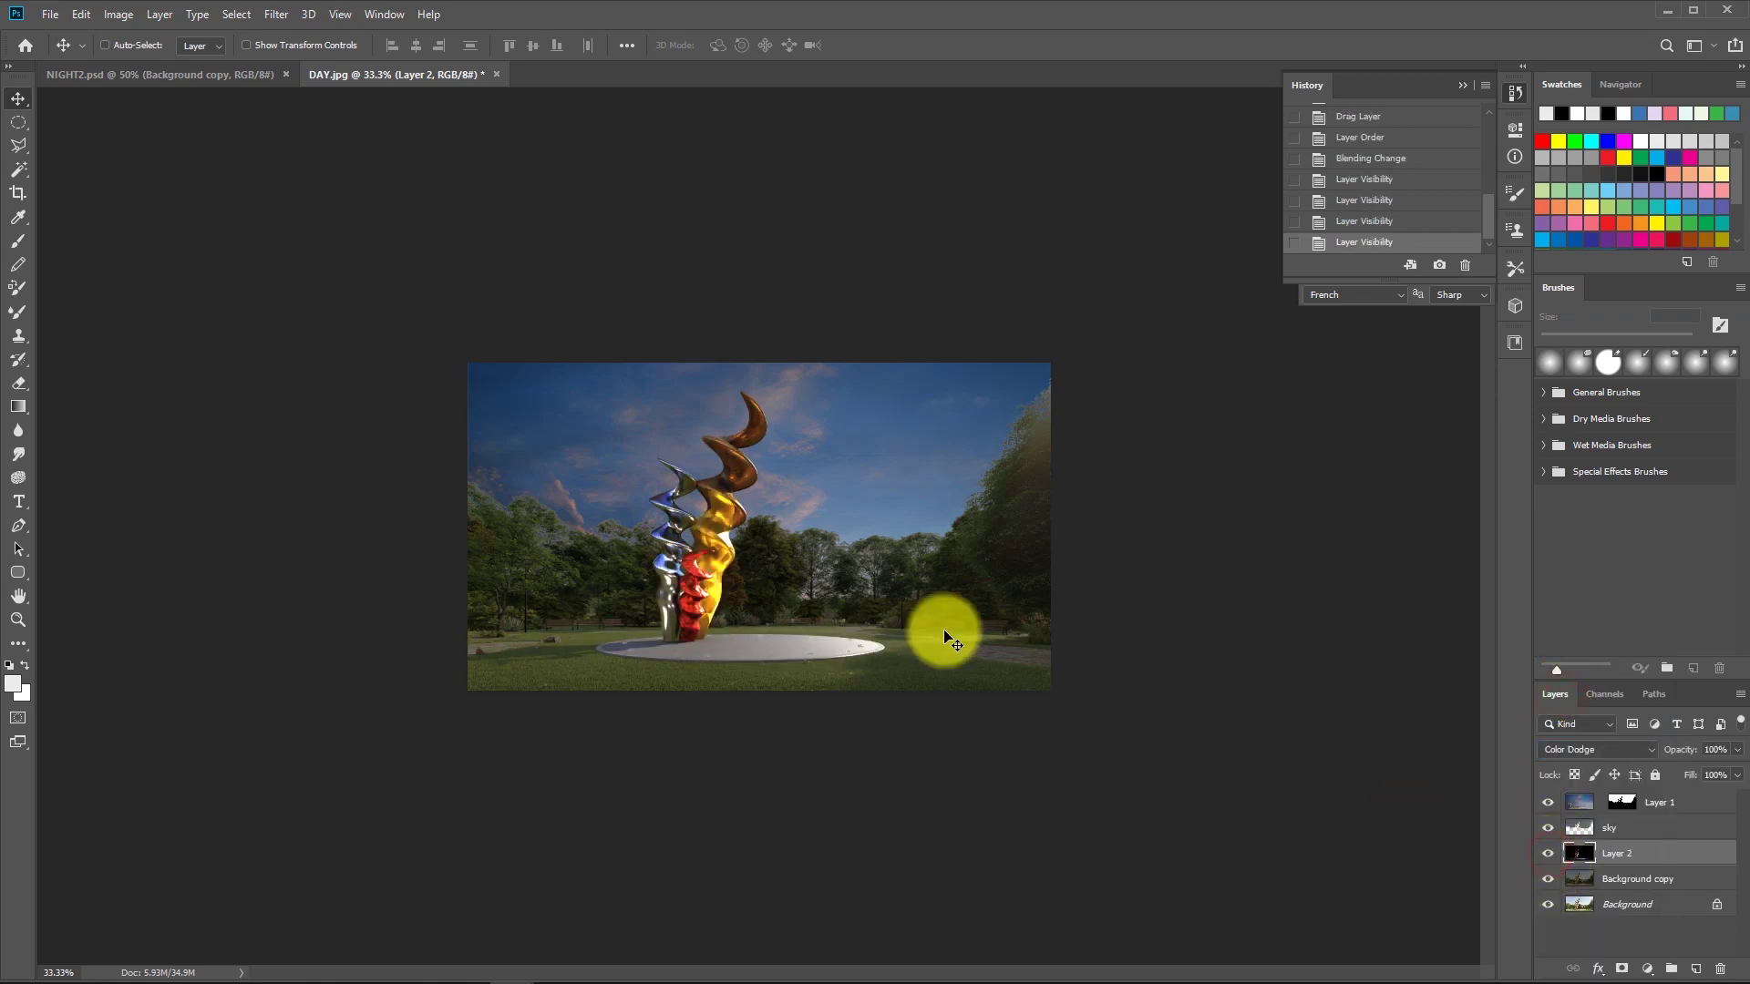
pyautogui.press('z')
pyautogui.click(926, 656)
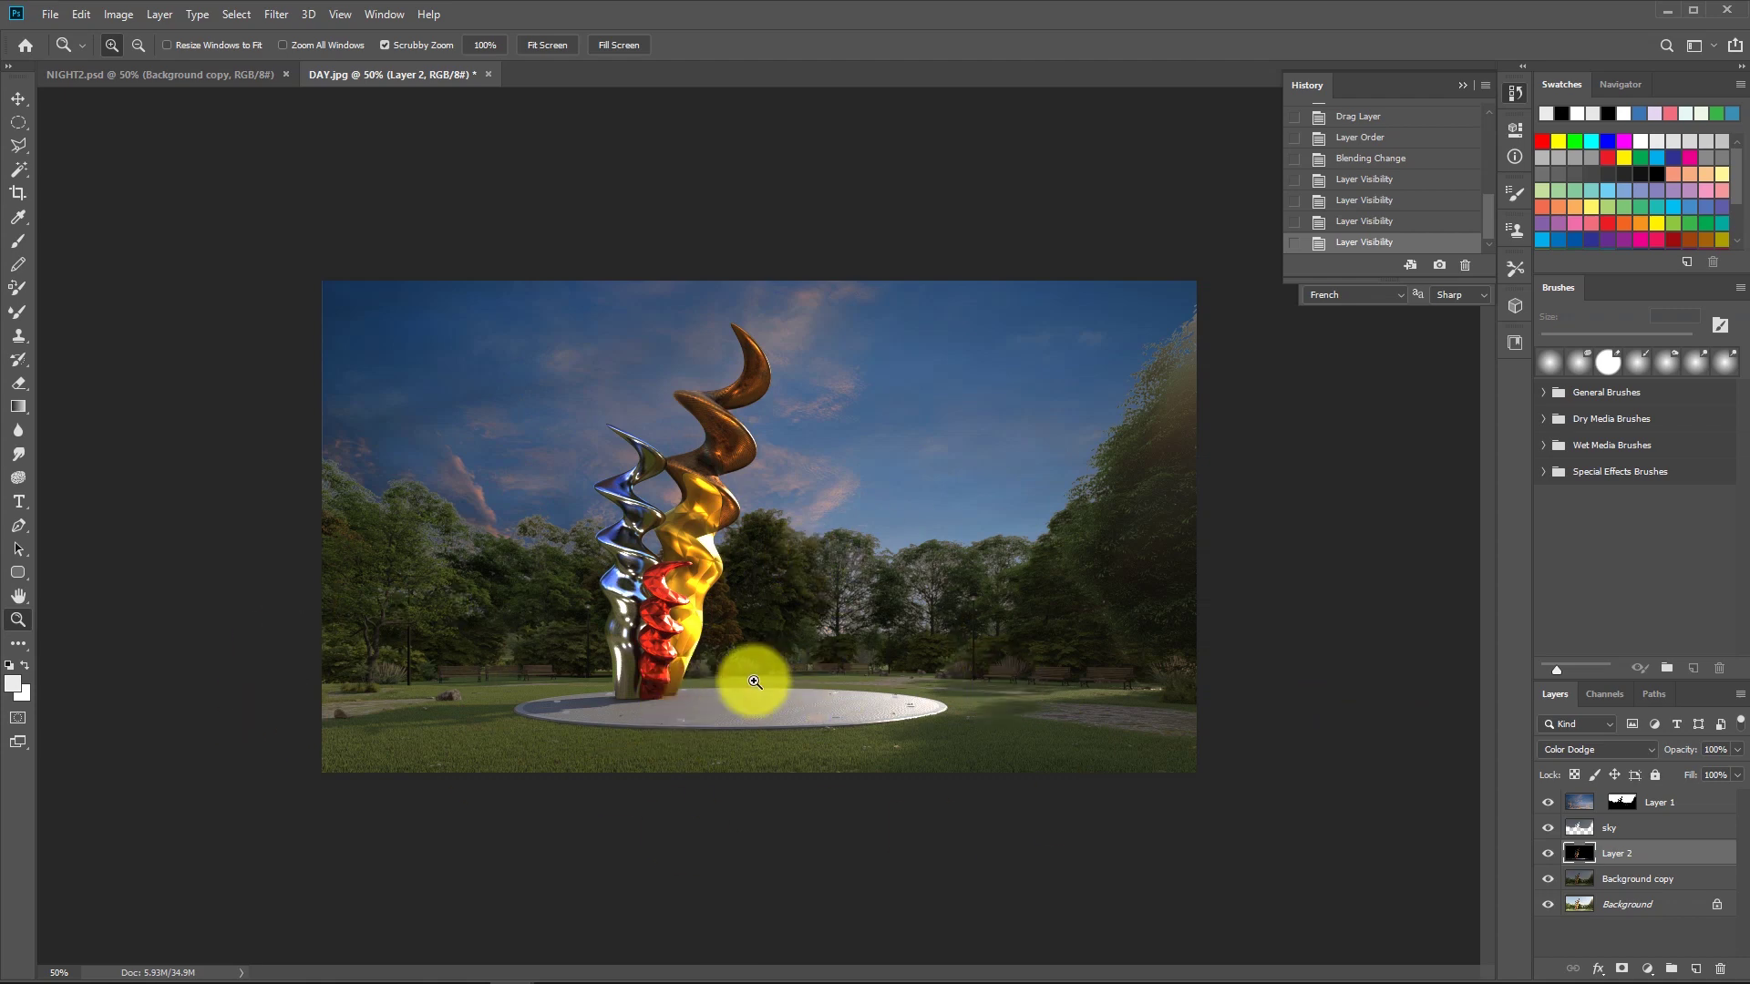
# Copy the lighting group Group 1 from NIGHT2.psd into DAY.jpg, floating the DAY.jpg window beside it.
pyautogui.click(217, 81)
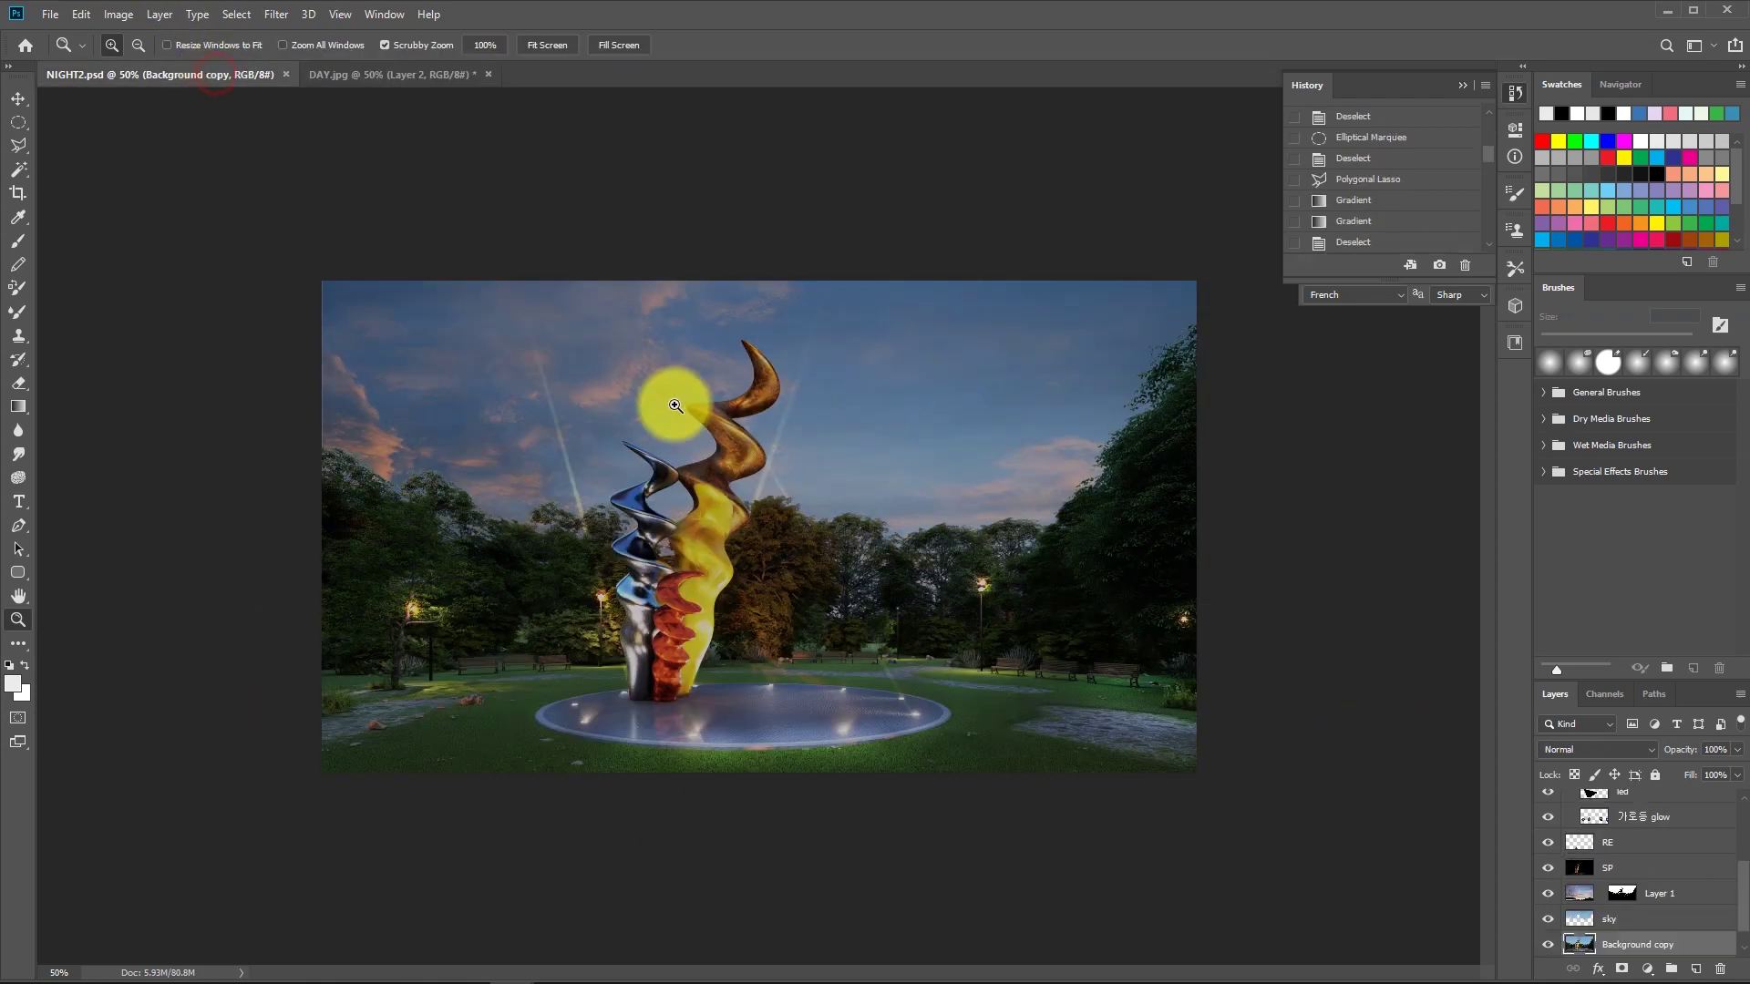
pyautogui.scroll(10, 1644, 905)
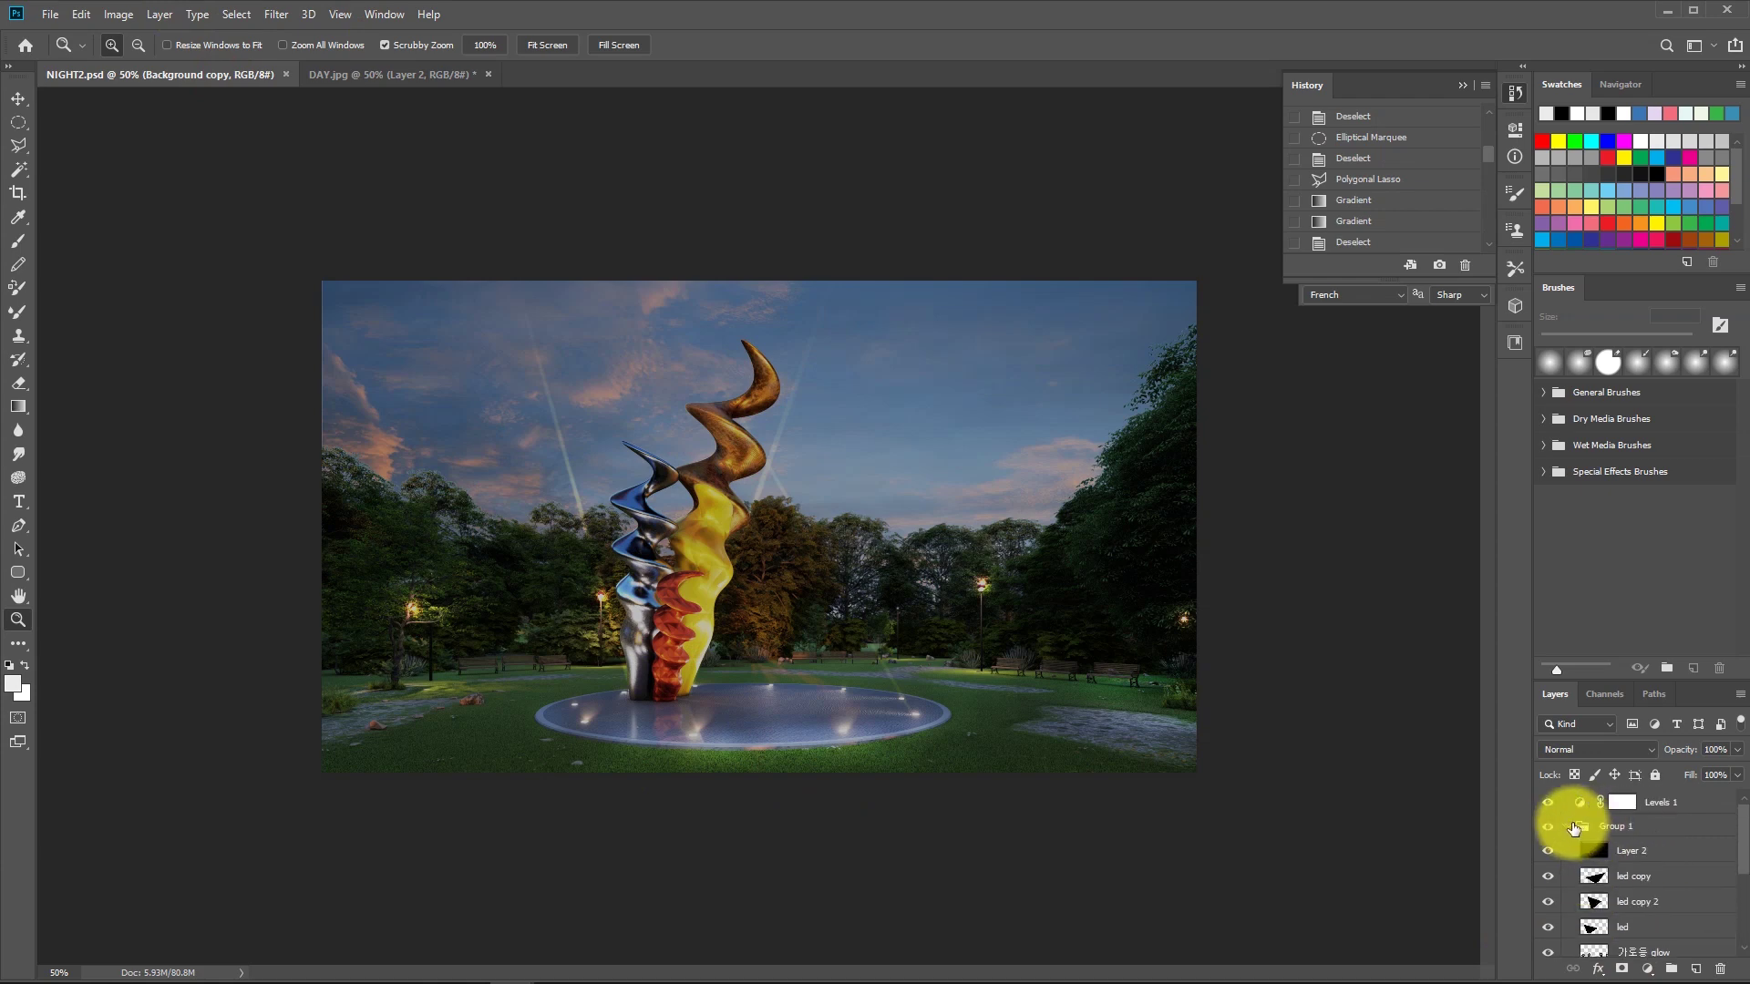
pyautogui.click(1569, 826)
pyautogui.click(1627, 827)
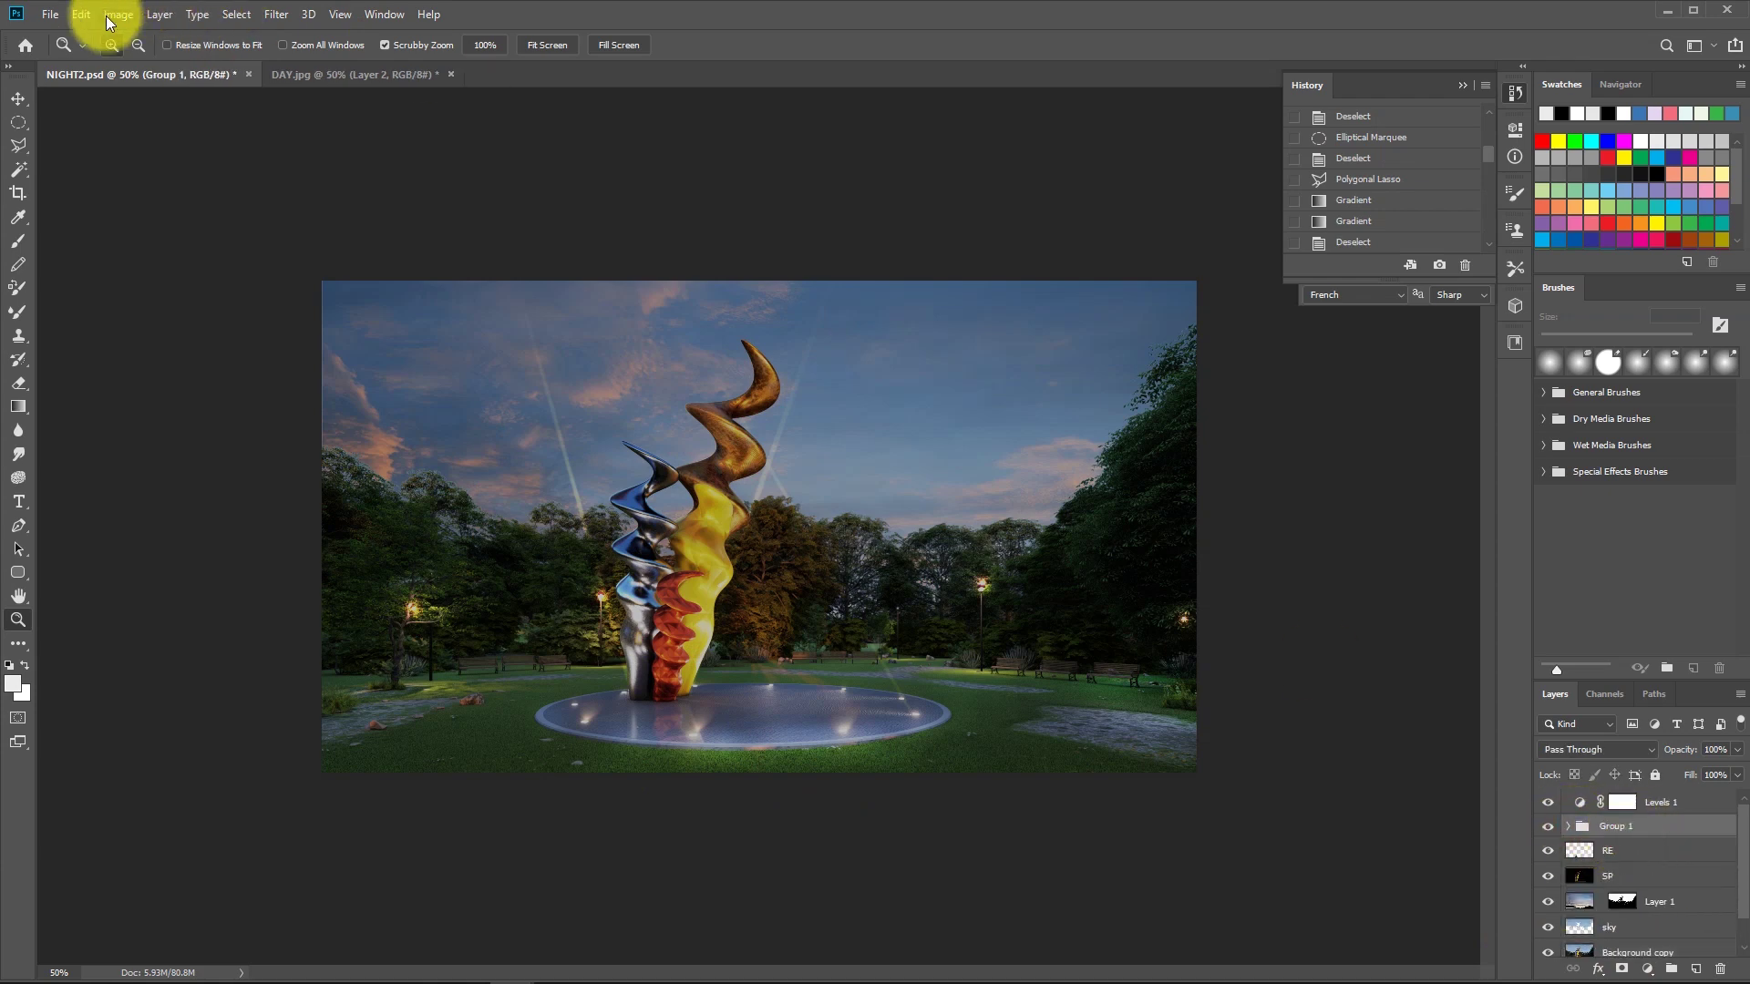
pyautogui.moveTo(287, 78); pyautogui.dragTo(301, 454)
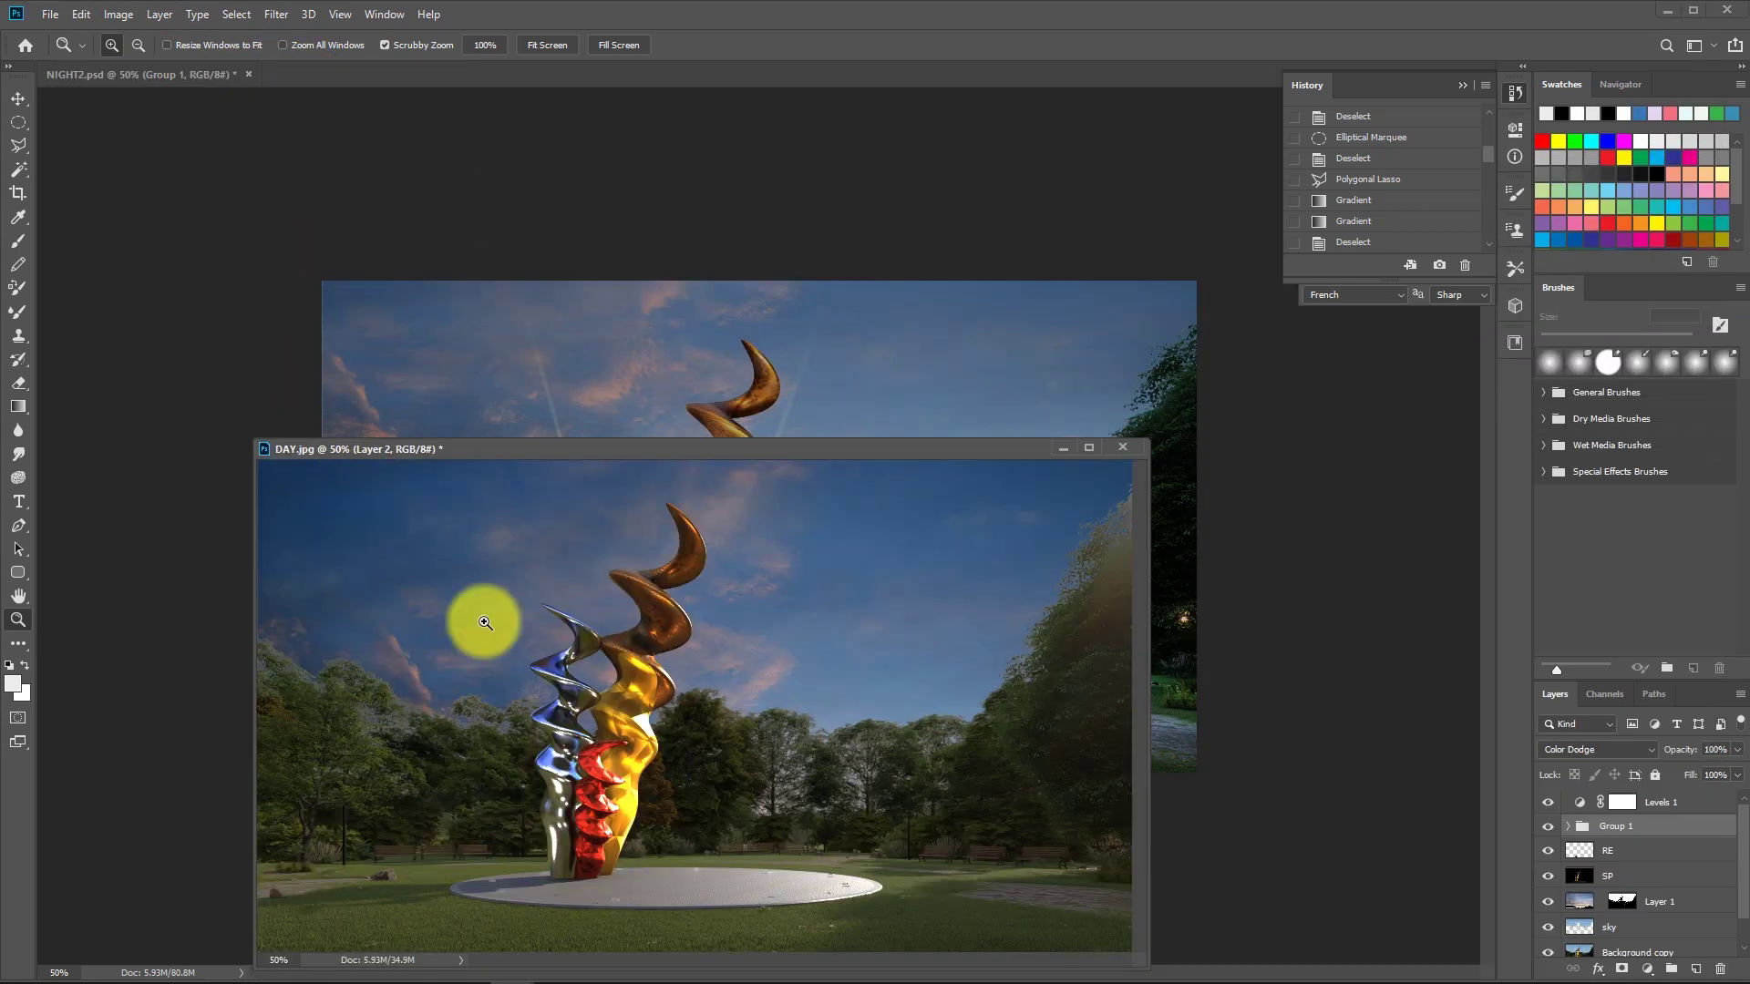
pyautogui.press('v')
pyautogui.click(795, 351)
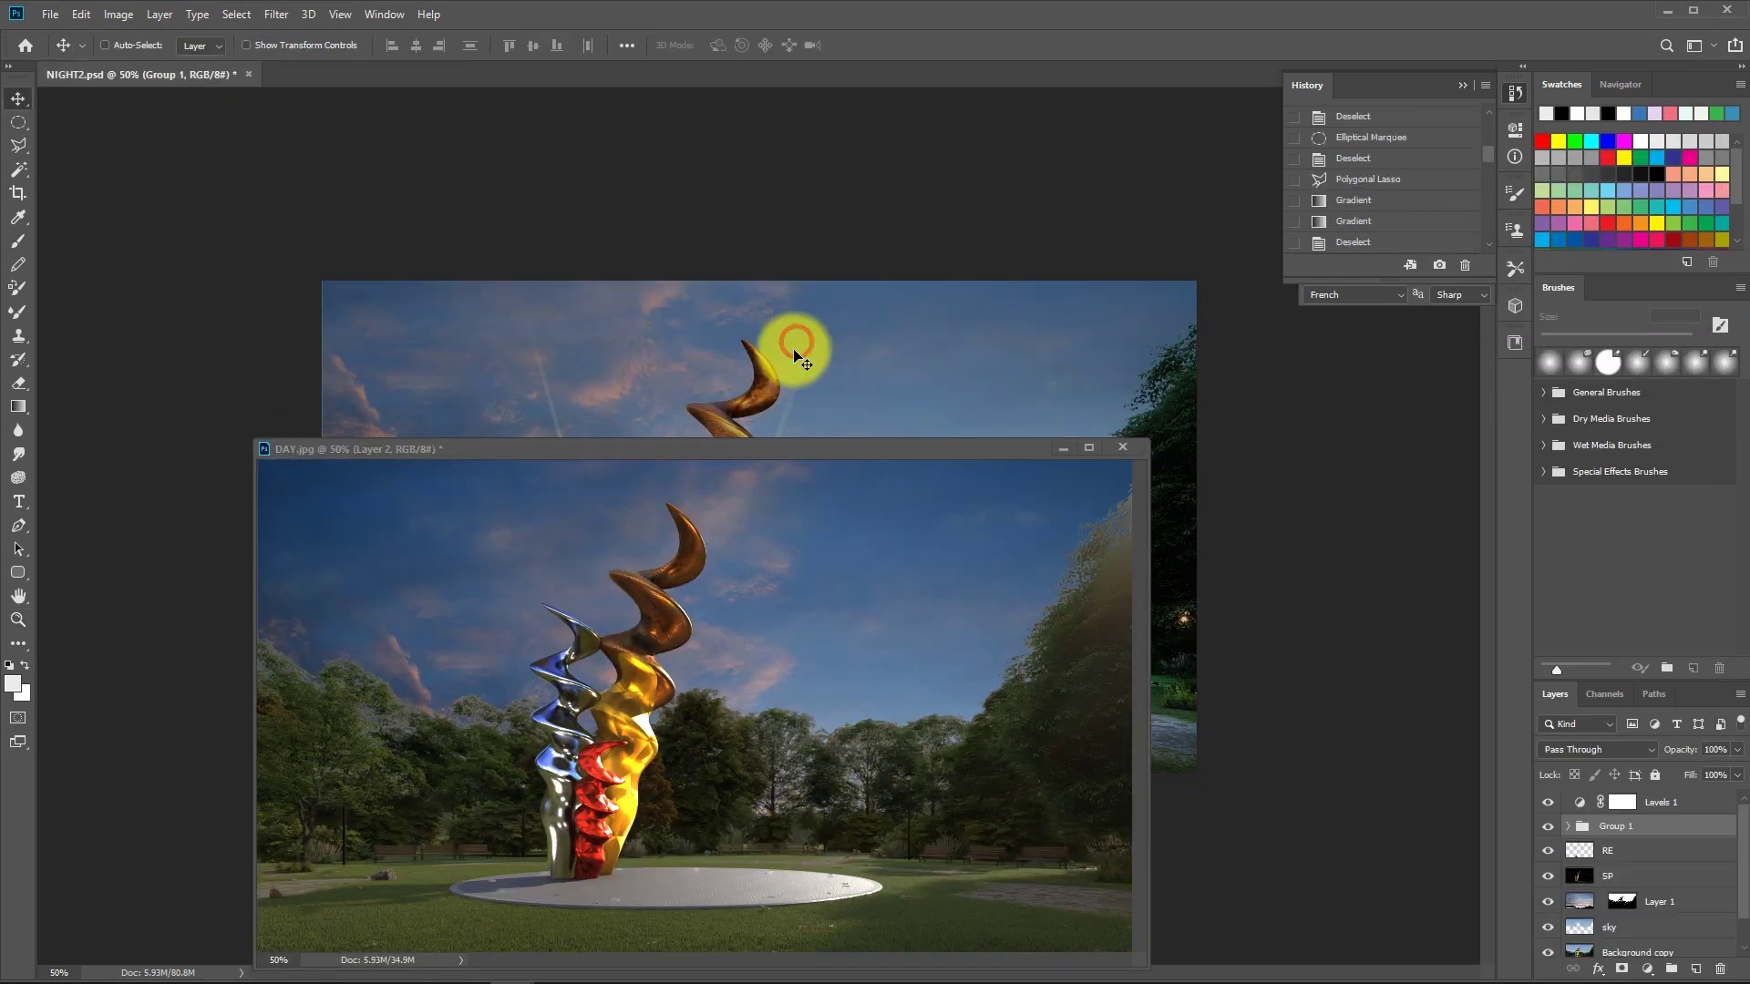
pyautogui.moveTo(686, 450); pyautogui.dragTo(1258, 225)
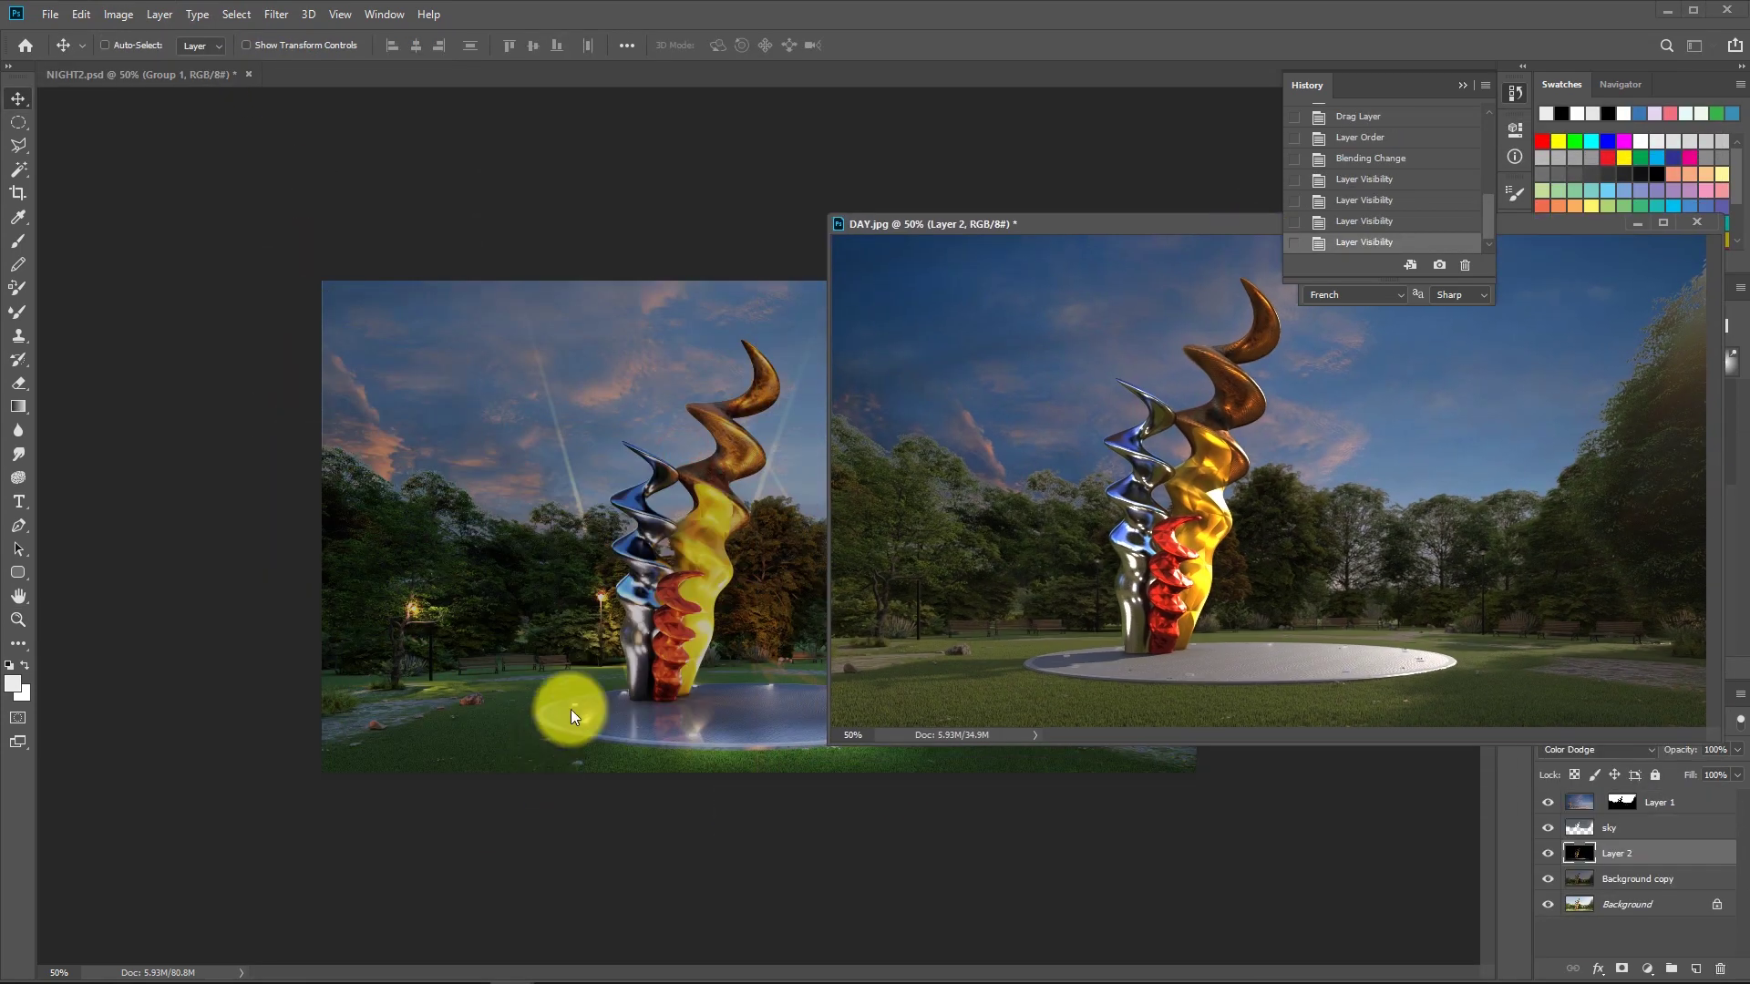
pyautogui.moveTo(571, 709); pyautogui.dragTo(1210, 636)
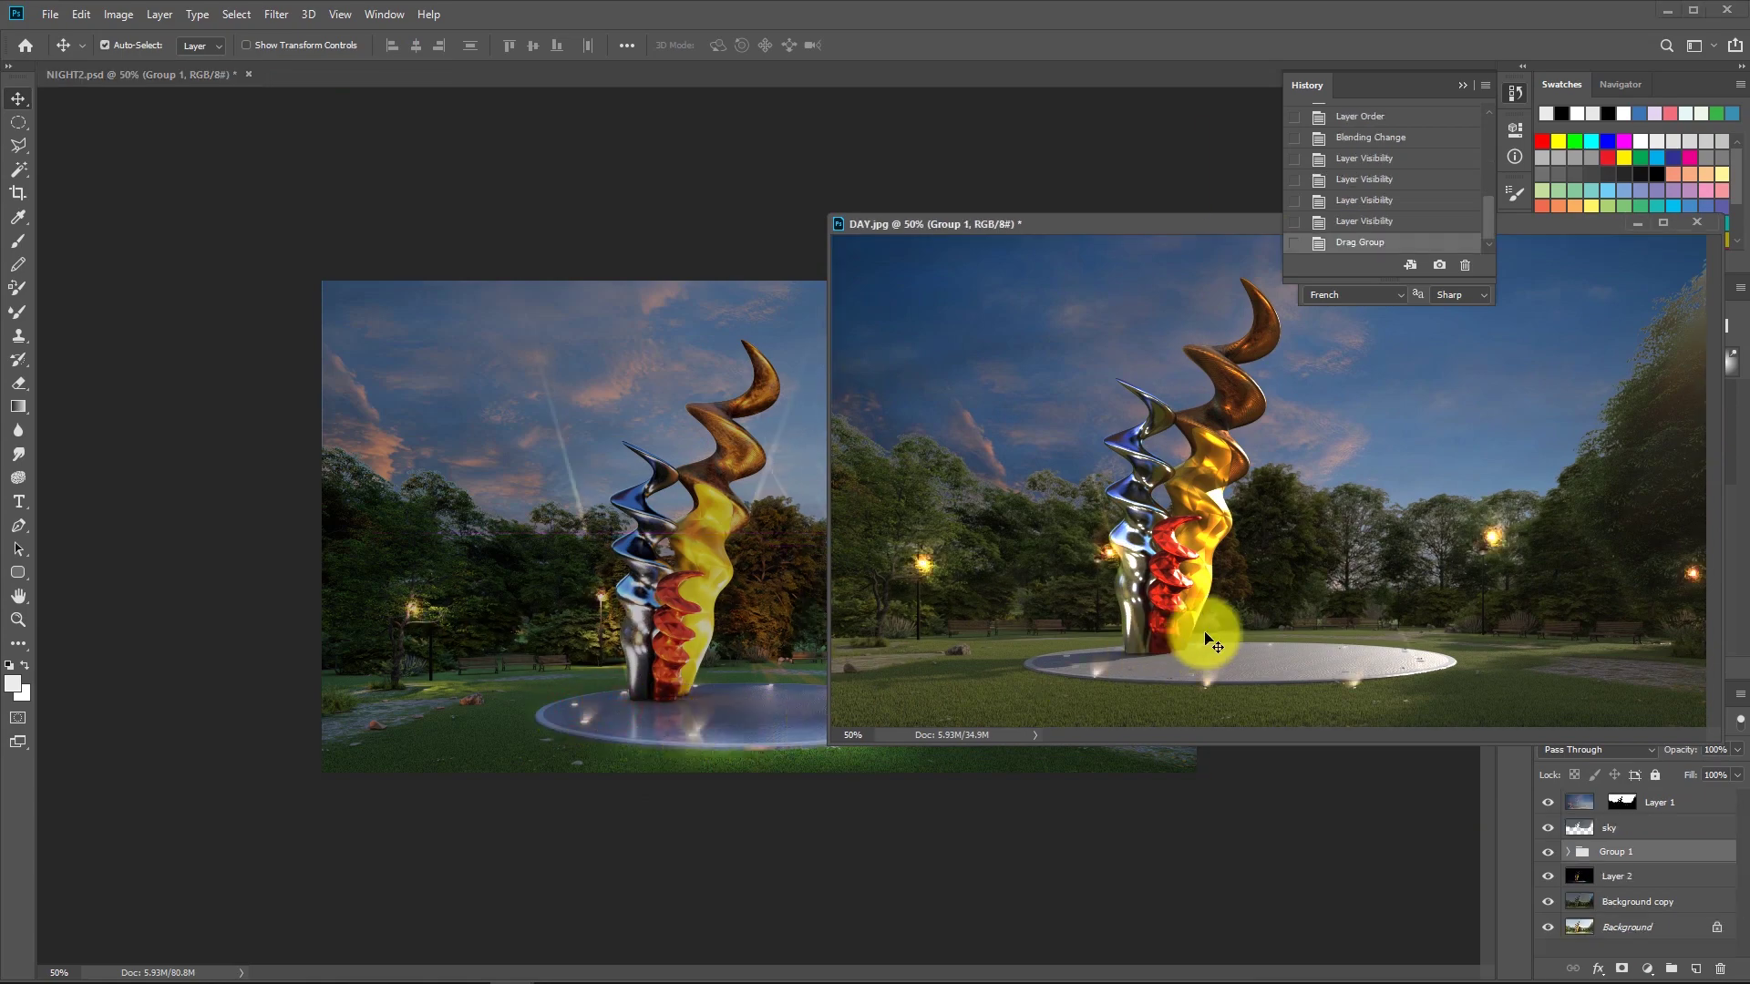
pyautogui.moveTo(993, 227)
pyautogui.mouseDown()
pyautogui.moveTo(520, 273)
pyautogui.moveTo(456, 254)
pyautogui.mouseUp()
# Select Layer 2 inside Group 1 of DAY.jpg and adjust its position over the platform area.
pyautogui.press('z')
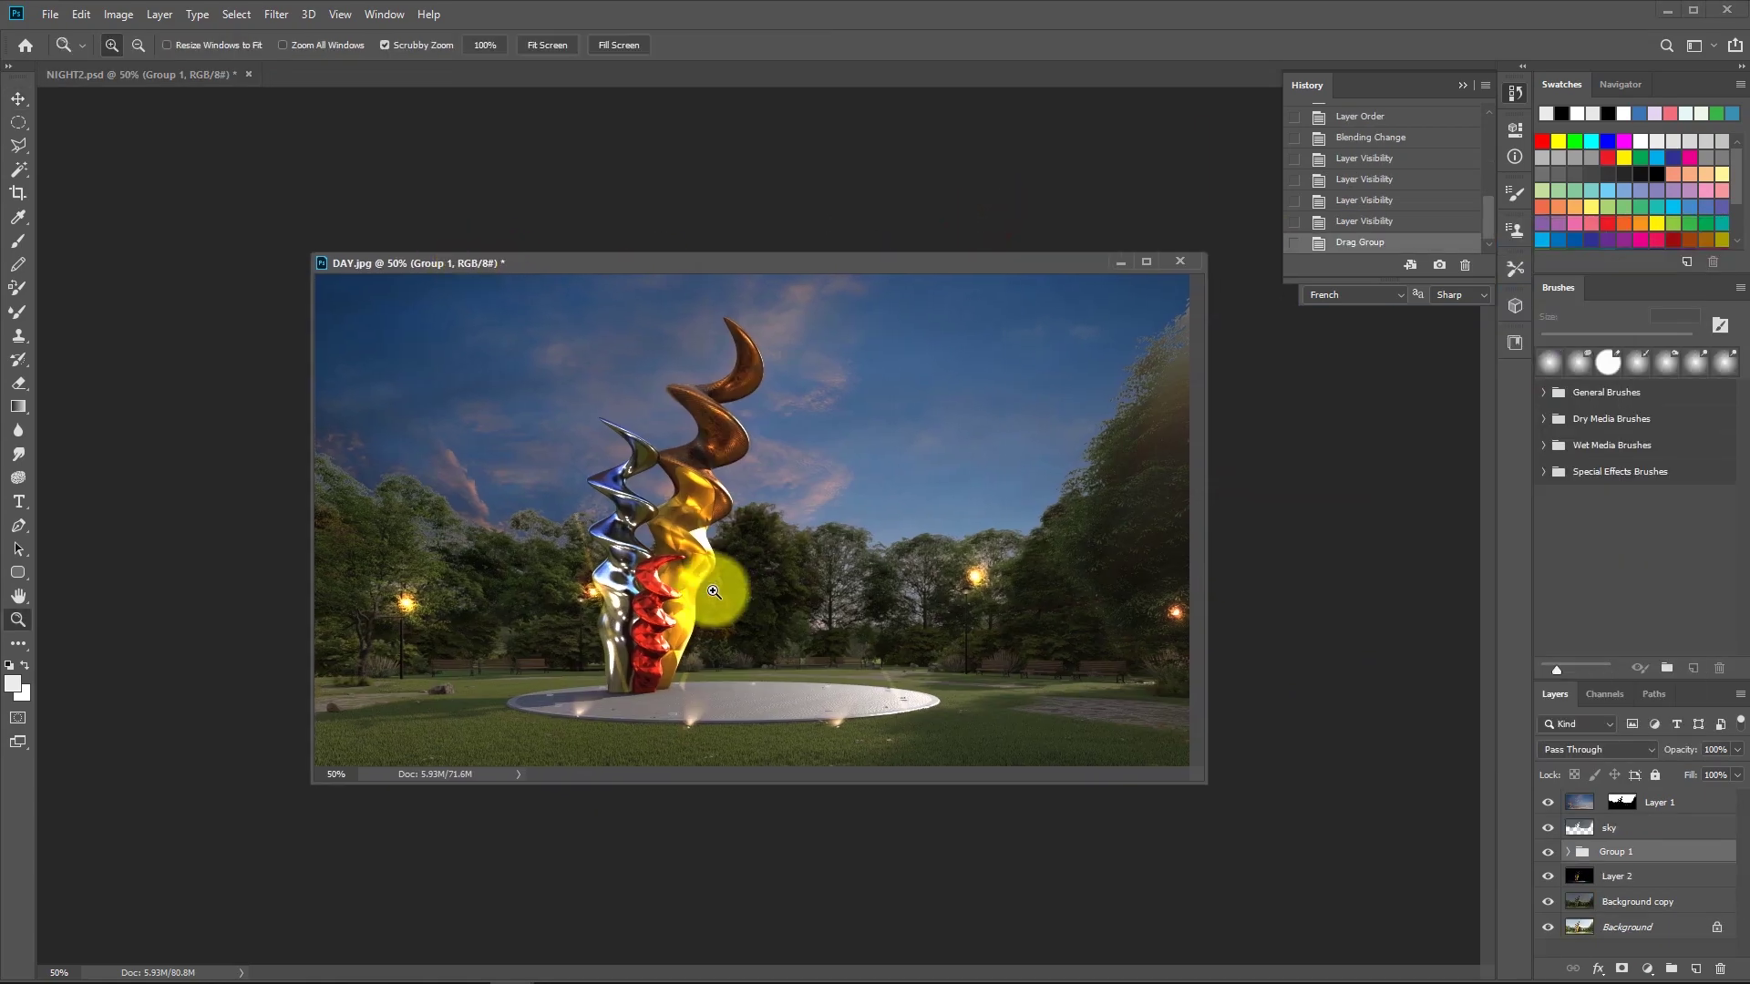
pyautogui.keyDown('alt'); pyautogui.click(714, 592); pyautogui.keyUp('alt')
pyautogui.press('v')
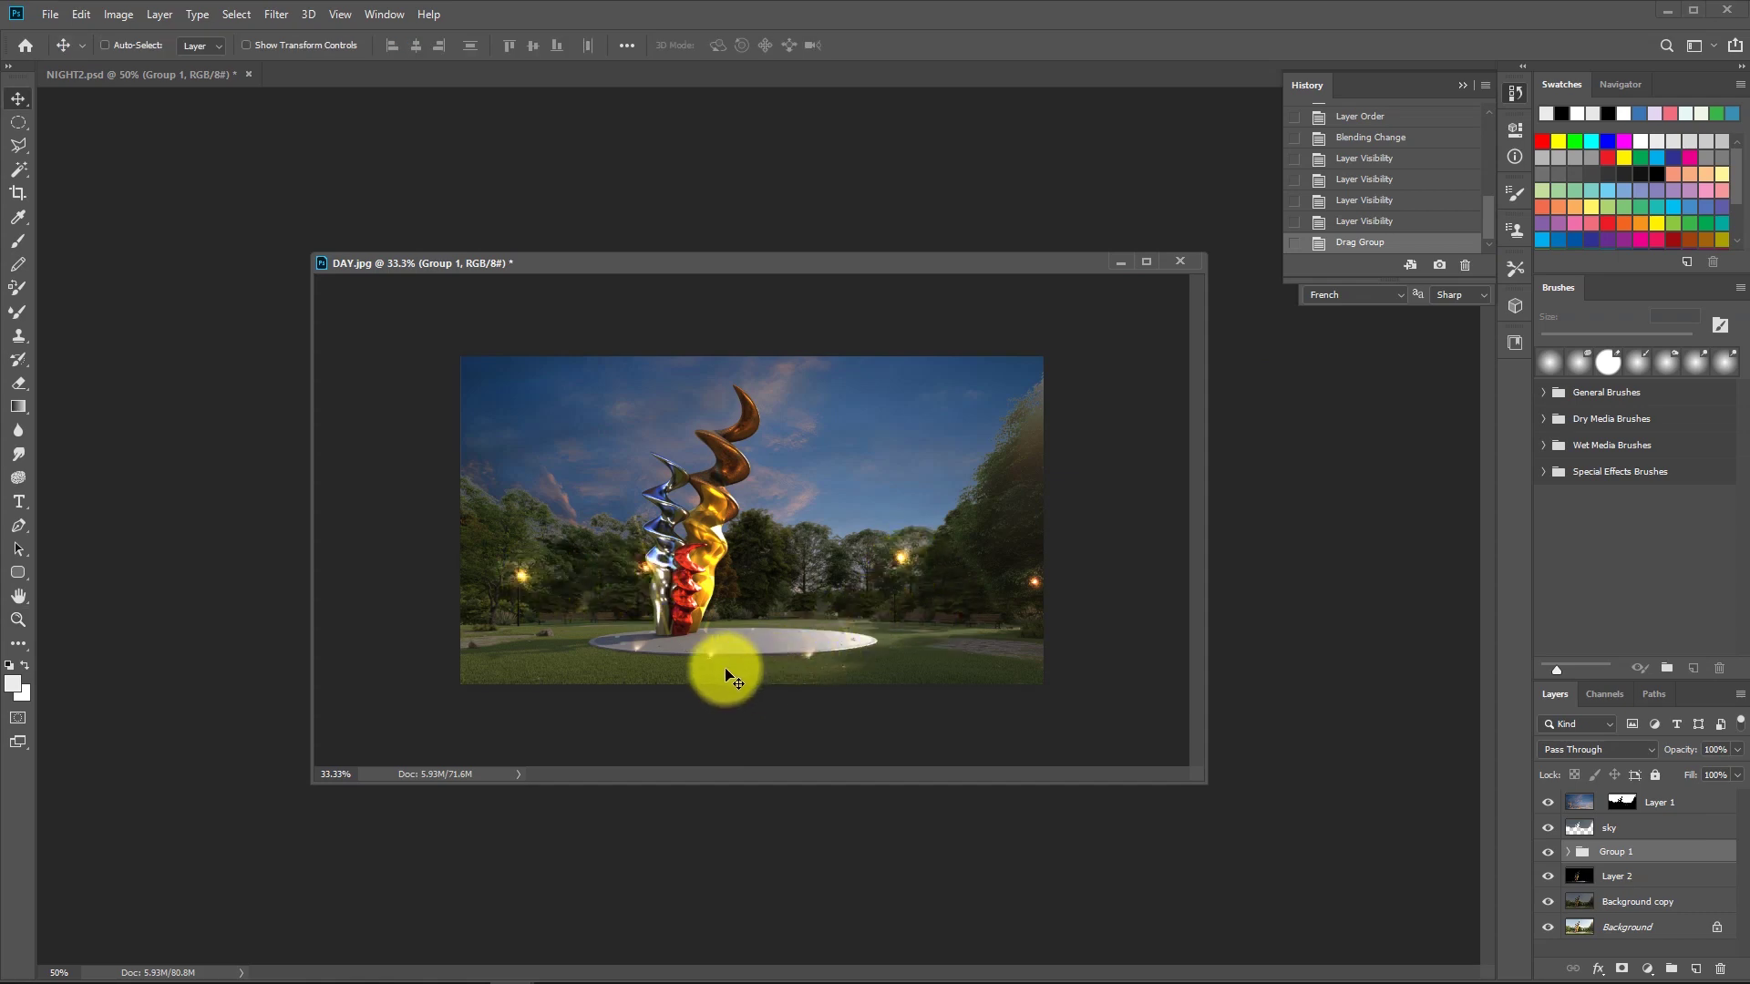
pyautogui.scroll(2, 720, 670)
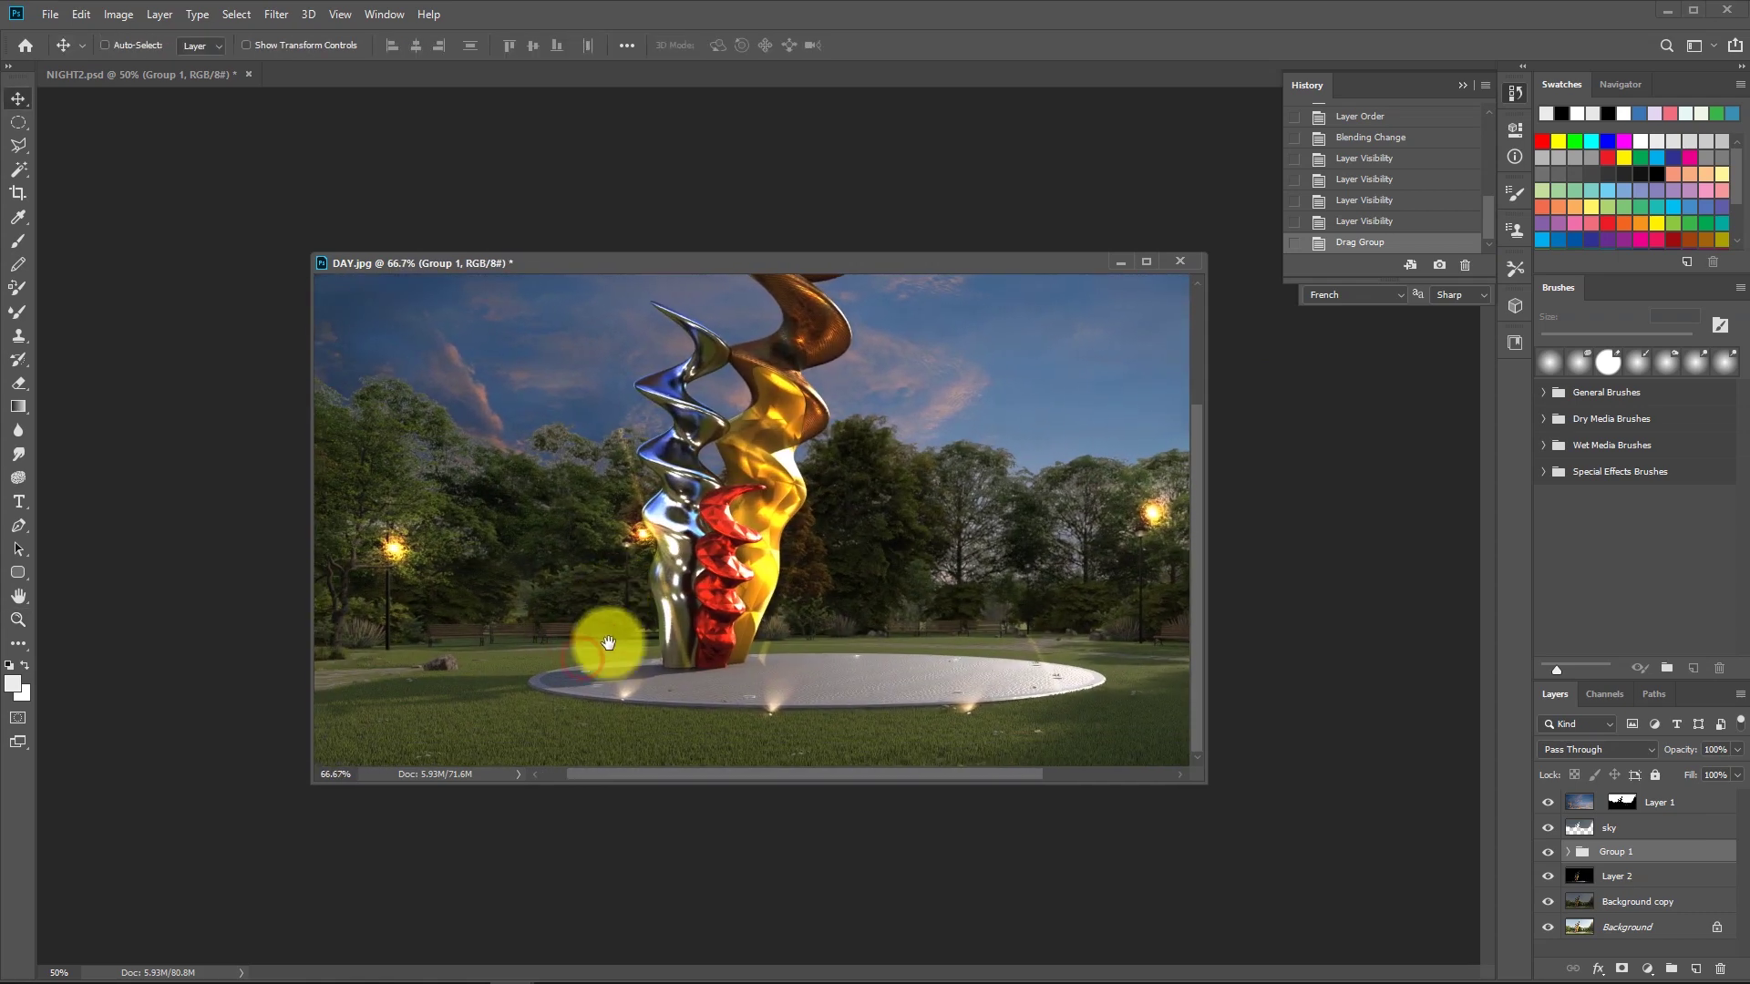
pyautogui.moveTo(608, 644); pyautogui.dragTo(671, 723)
pyautogui.rightClick(658, 693)
pyautogui.click(692, 712)
pyautogui.hotkey('ctrl', 'z')
pyautogui.keyDown('ctrl'); pyautogui.click(747, 649); pyautogui.keyUp('ctrl')
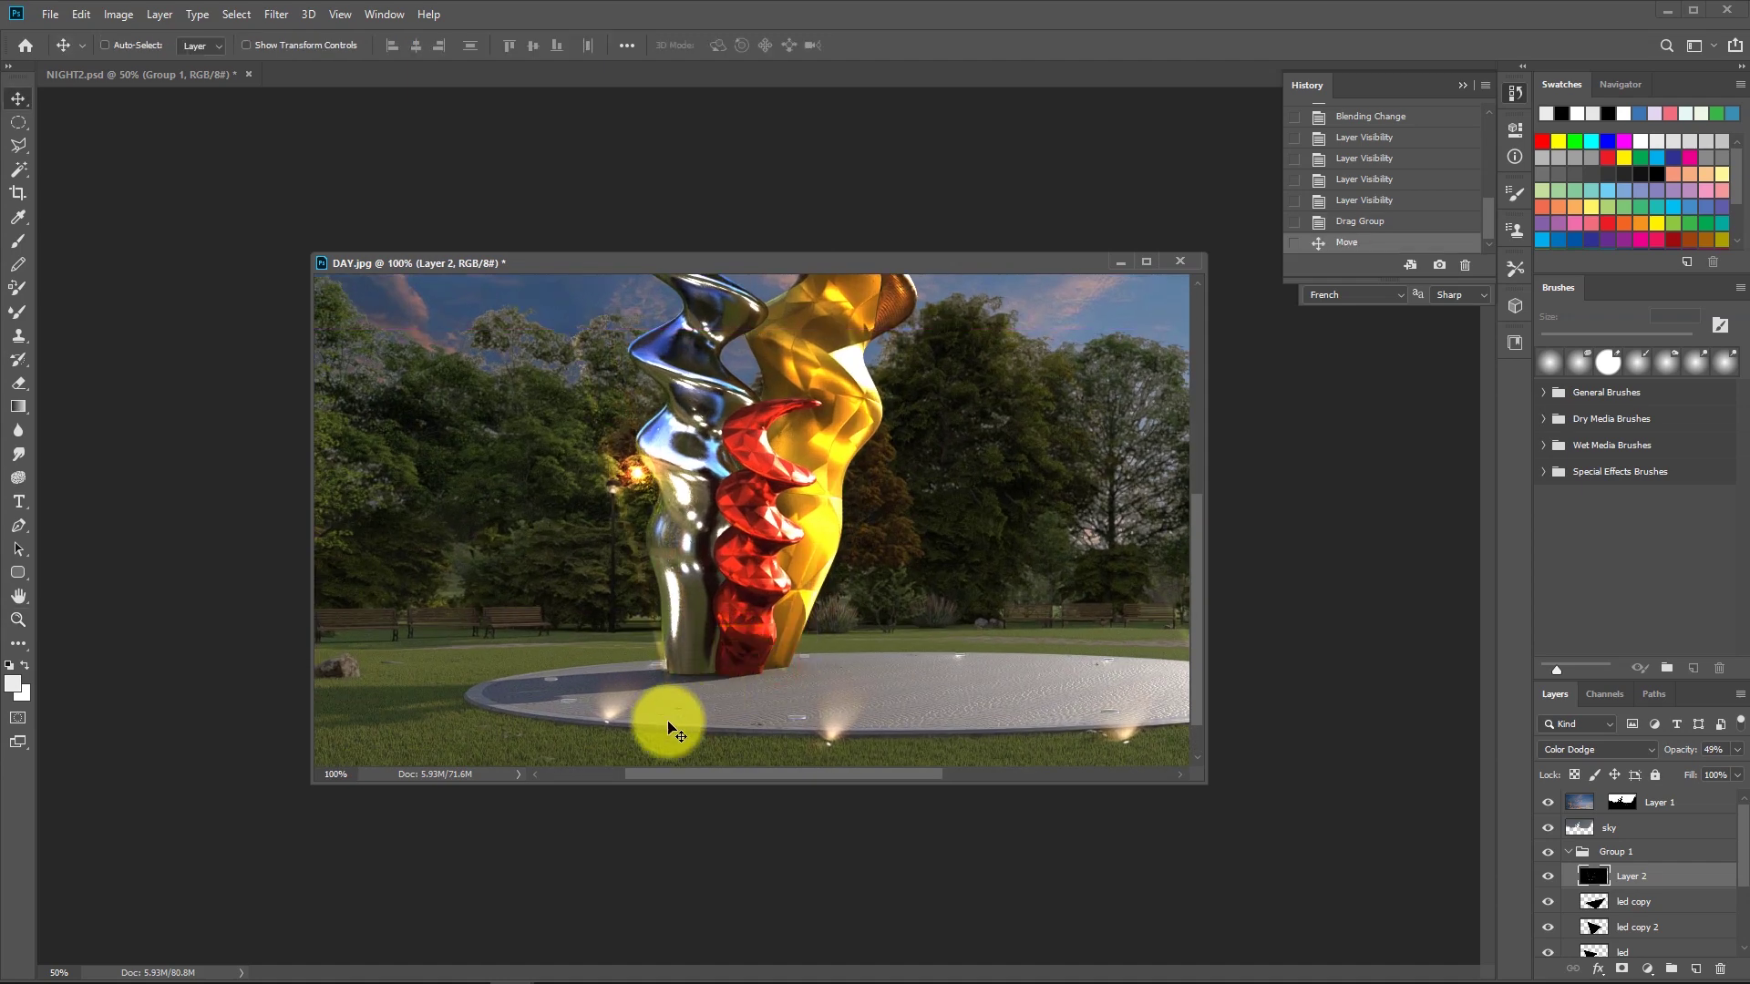
# Select the led copy layer, undo its first move, and shift its glow up onto the far side of the platform.
pyautogui.rightClick(637, 468)
pyautogui.click(674, 510)
pyautogui.moveTo(623, 466); pyautogui.dragTo(638, 501)
pyautogui.hotkey('ctrl', 'z')
pyautogui.press('z')
pyautogui.keyDown('alt'); pyautogui.click(1022, 723); pyautogui.keyUp('alt')
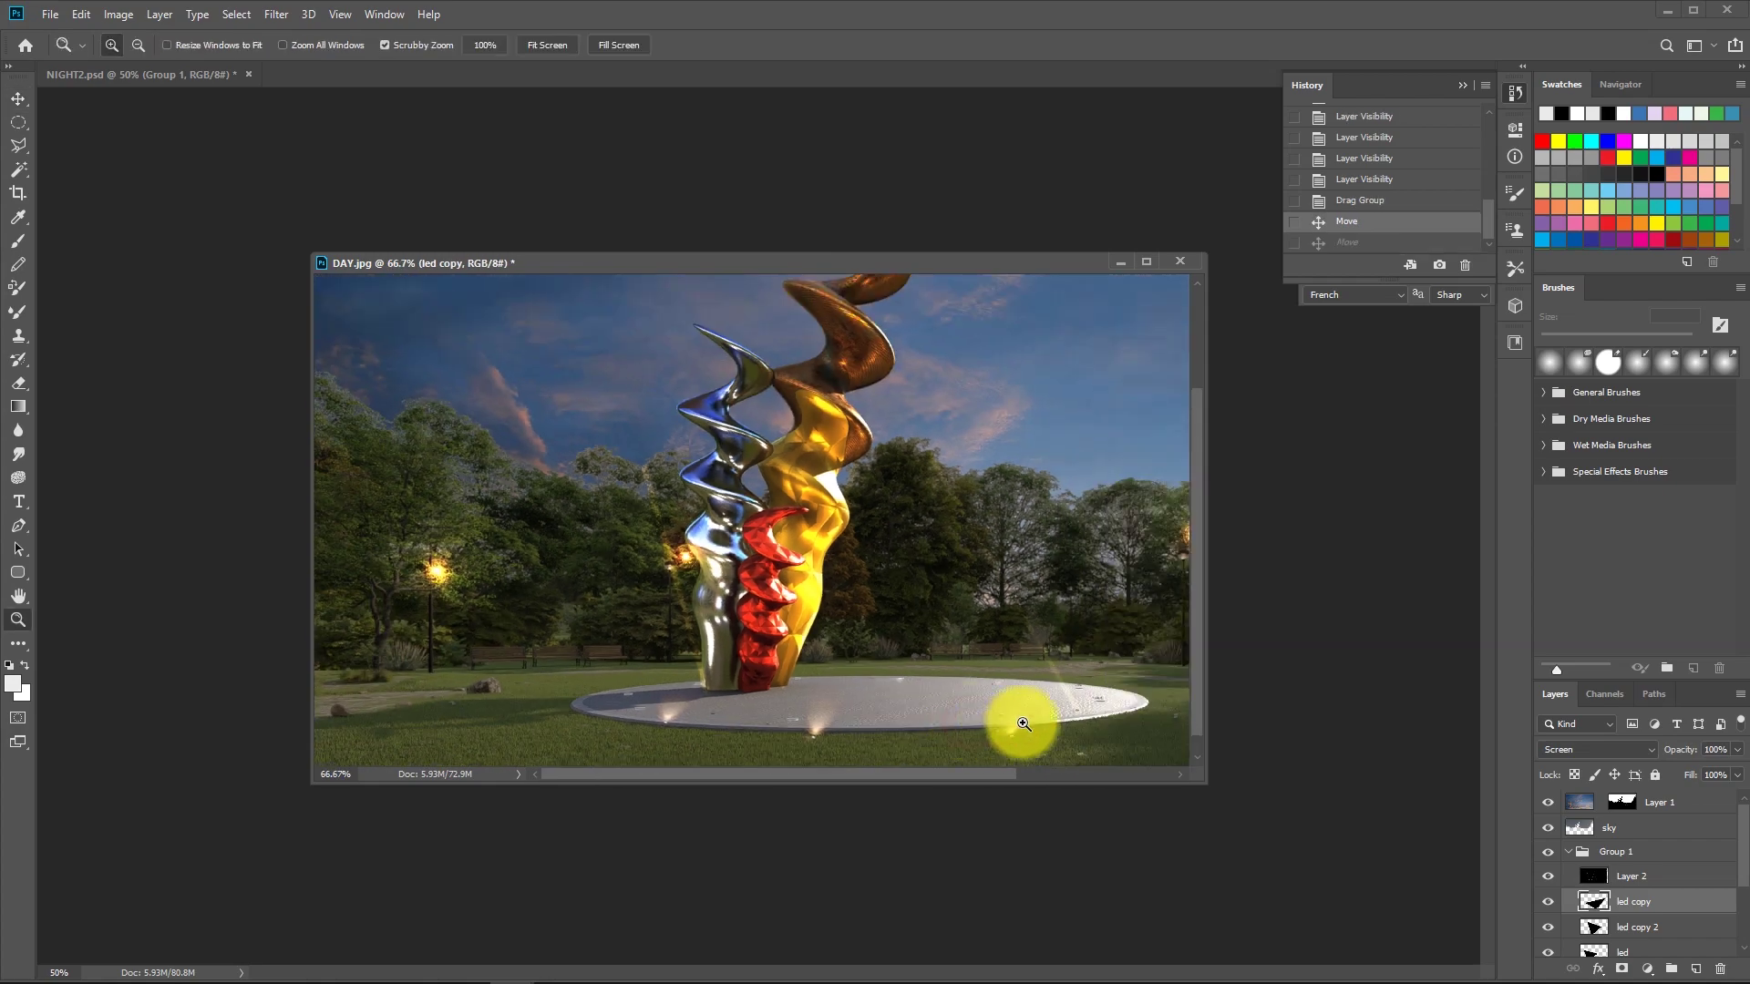
pyautogui.press('v')
pyautogui.moveTo(1024, 769); pyautogui.dragTo(1008, 727)
# Identify led copy 2 by toggling its visibility, and move the led copy 2 and led glows onto the platform surface near the sculpture.
pyautogui.rightClick(814, 732)
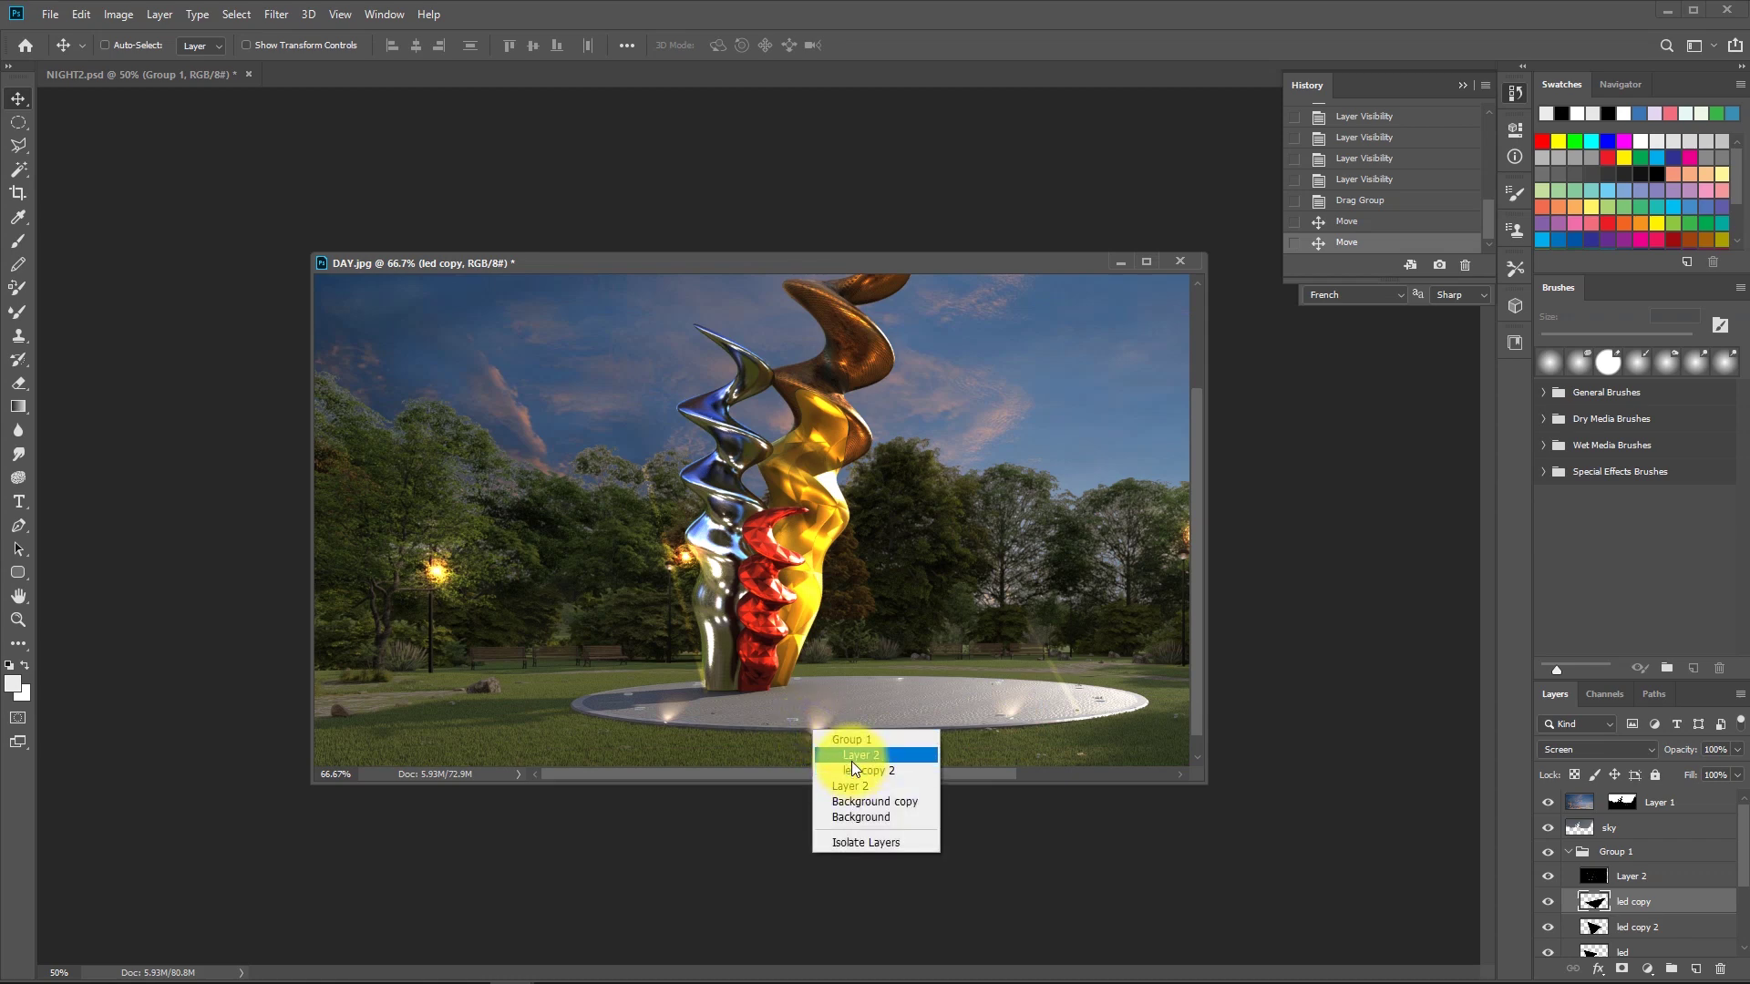
pyautogui.click(875, 663)
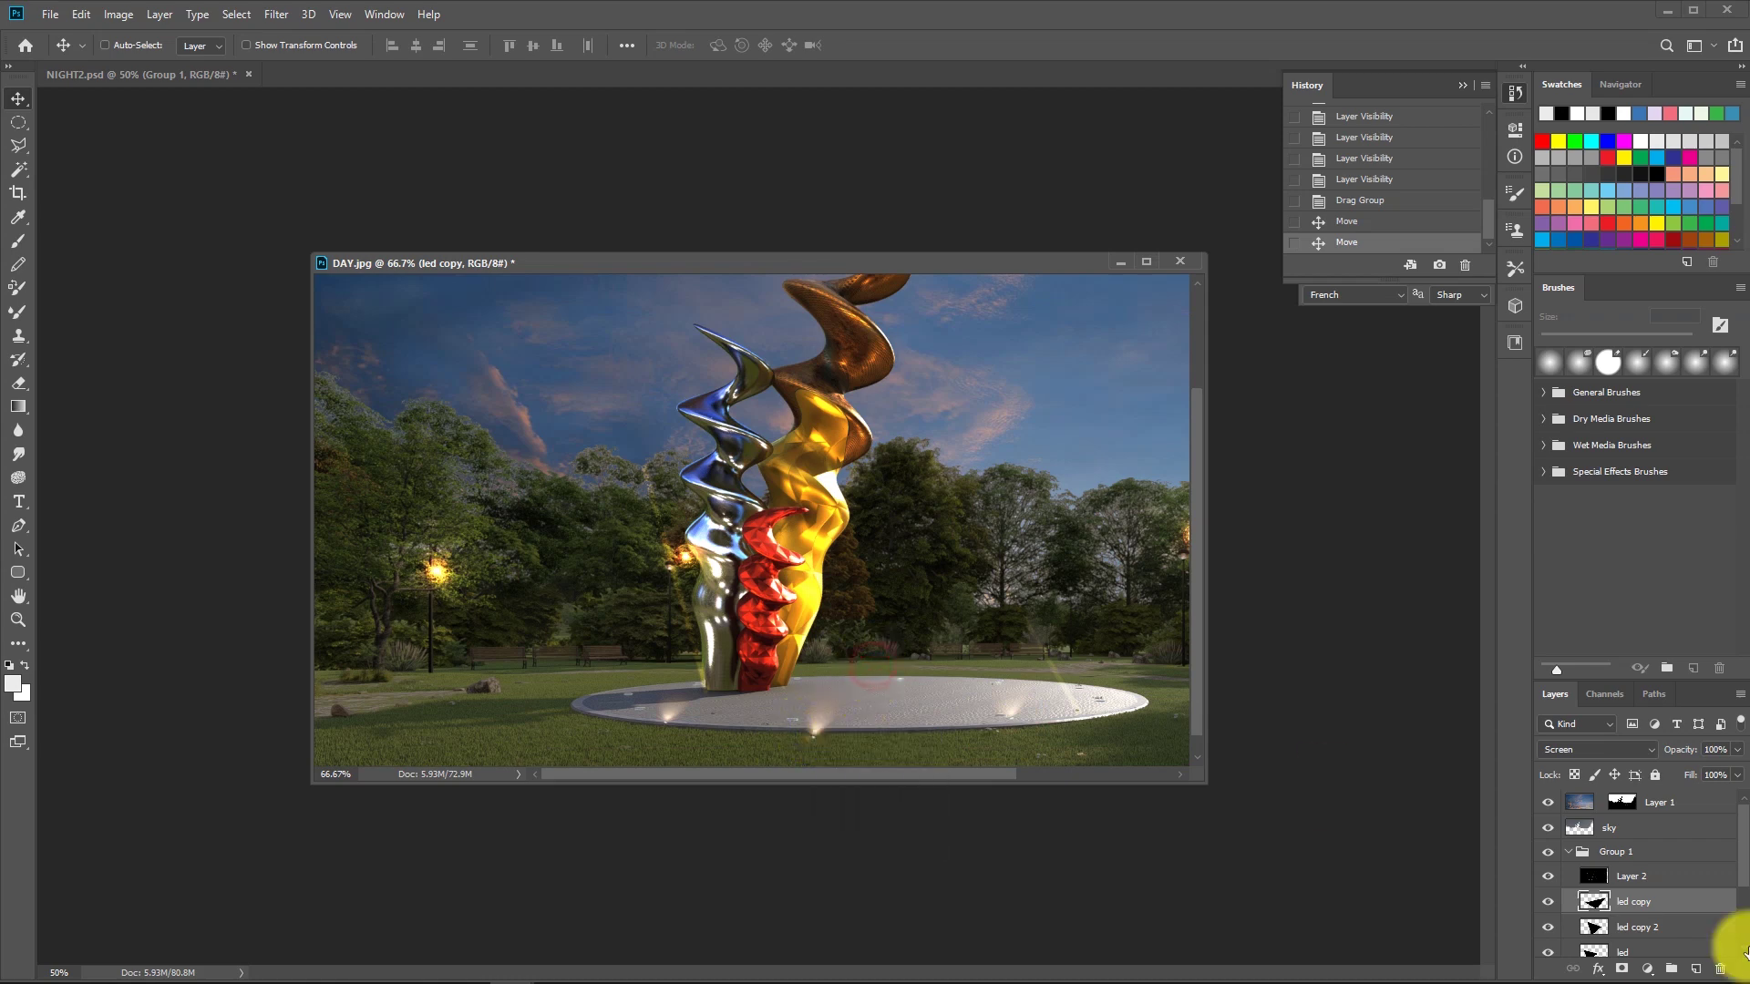
pyautogui.click(1549, 929)
pyautogui.moveTo(695, 742); pyautogui.dragTo(807, 739)
pyautogui.click(1639, 923)
pyautogui.click(1621, 953)
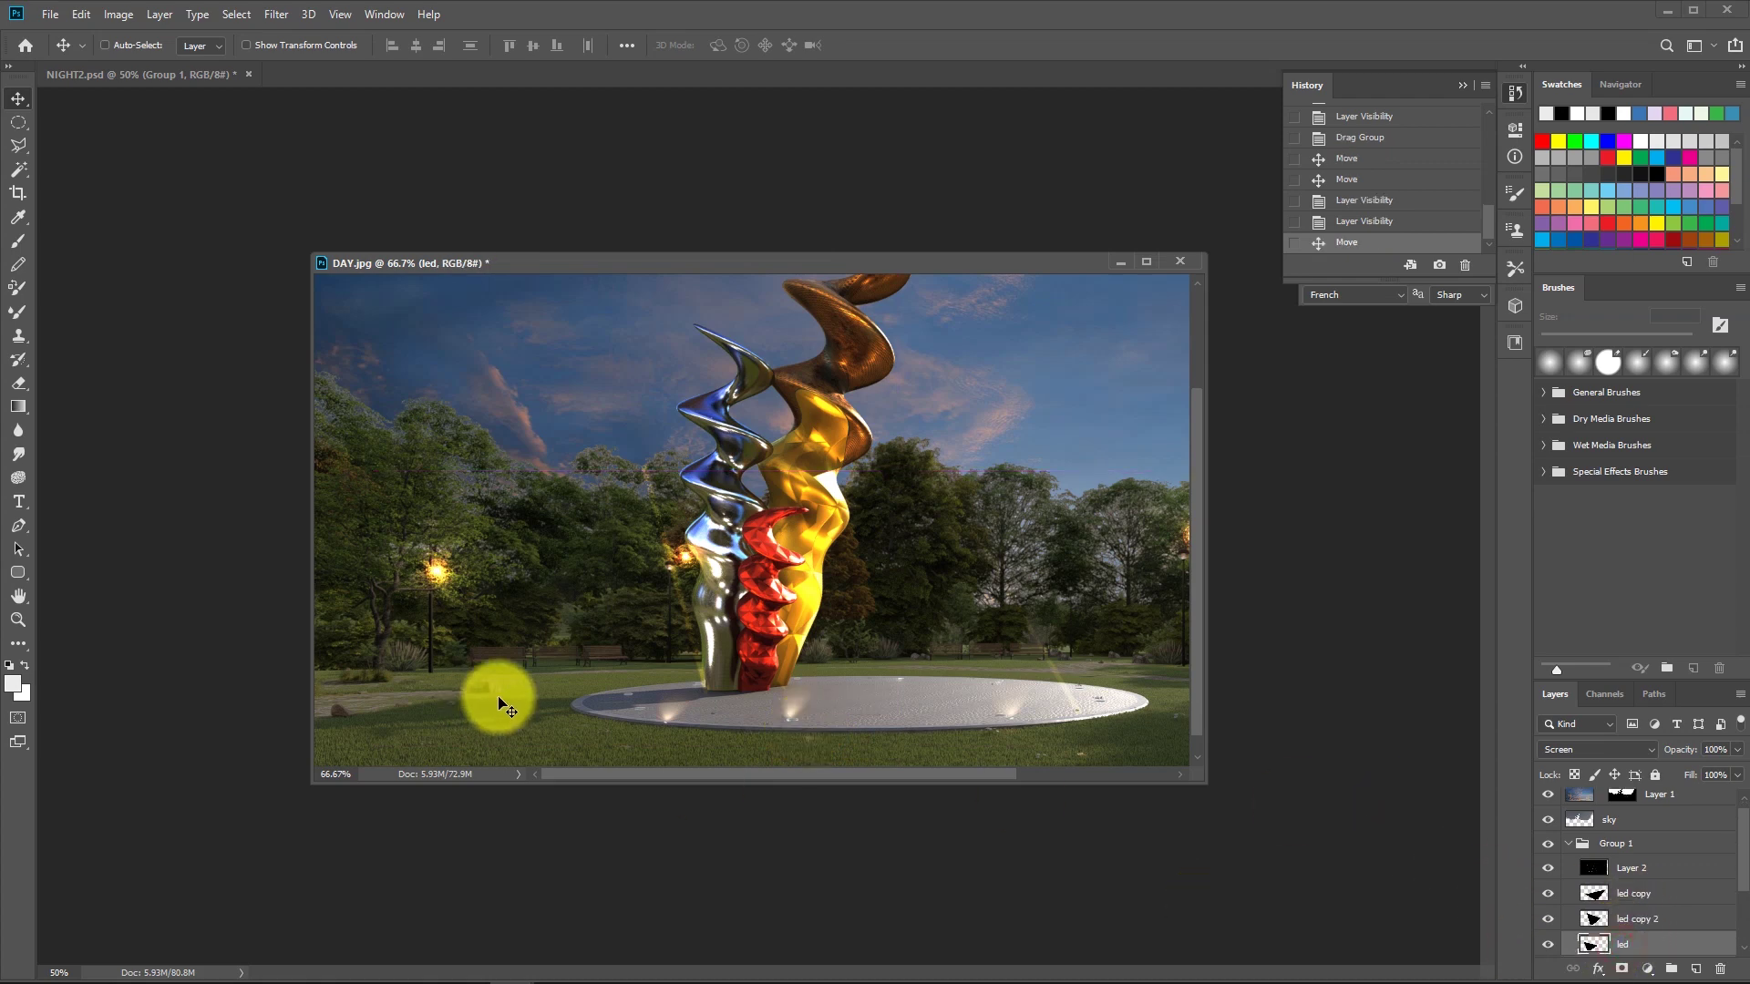
pyautogui.moveTo(624, 704); pyautogui.dragTo(642, 714)
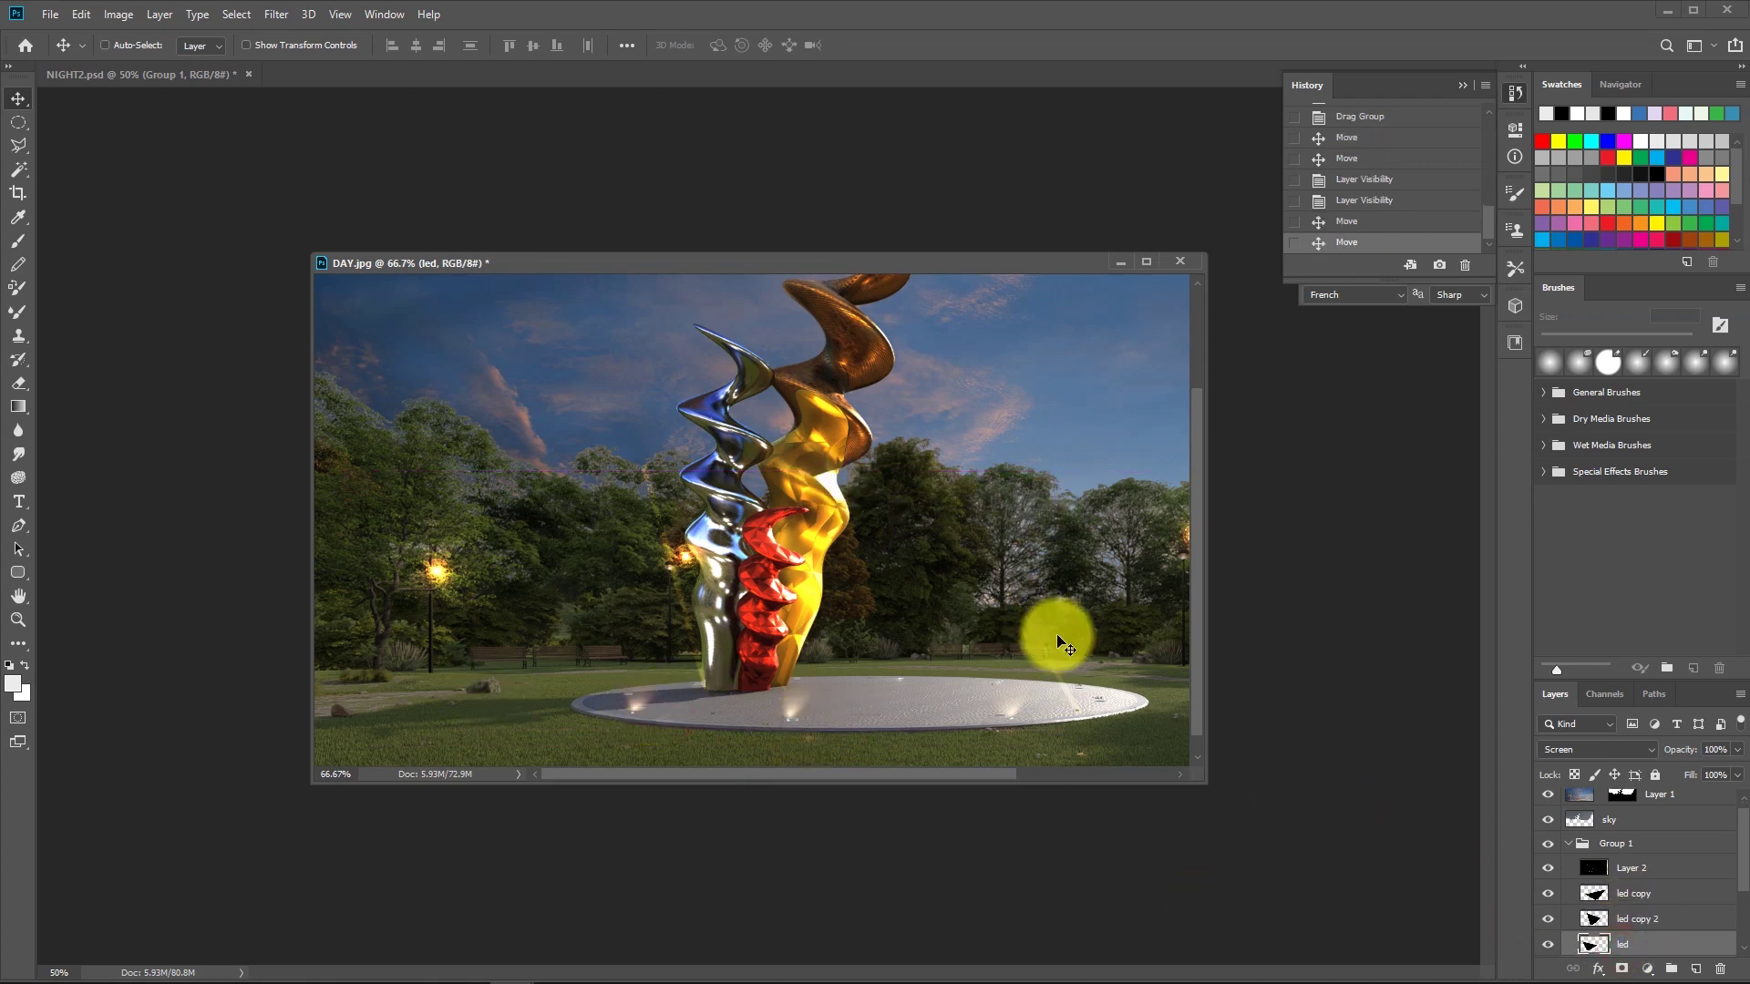
# Try to move Layer 2 of Group 1 up from the platform, and undo the move.
pyautogui.rightClick(1058, 682)
pyautogui.click(1099, 702)
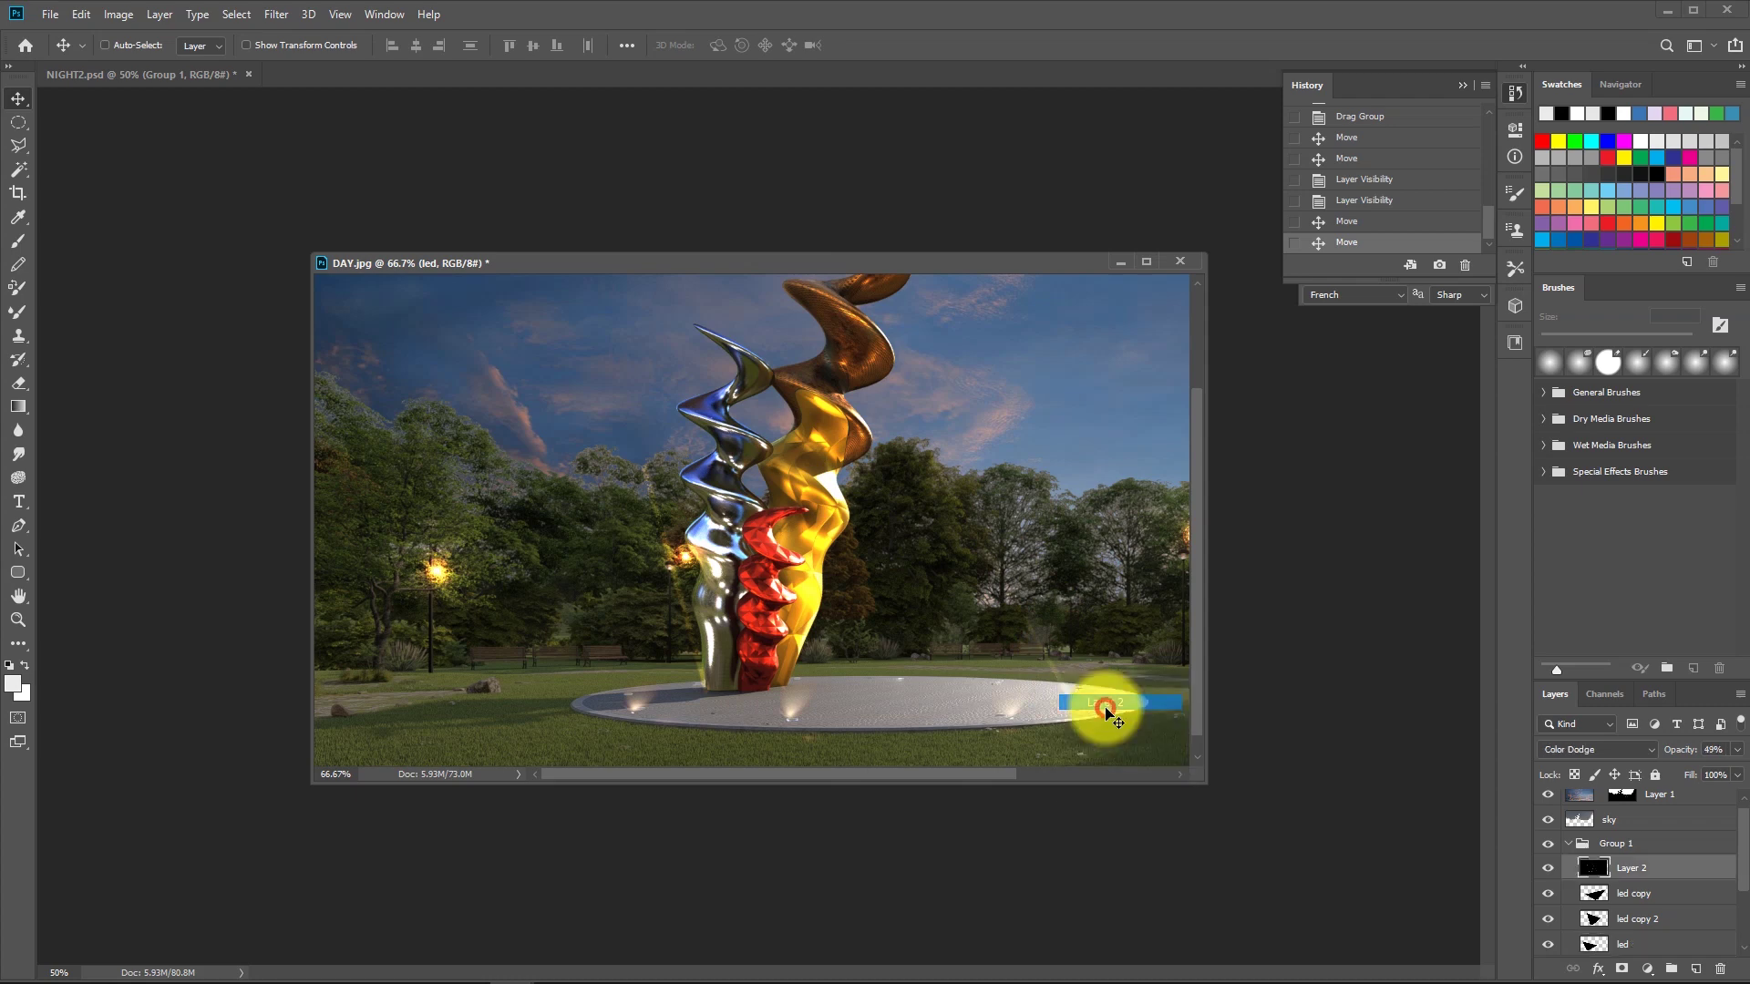
pyautogui.moveTo(1106, 708)
pyautogui.mouseDown()
pyautogui.moveTo(1037, 622)
pyautogui.moveTo(1058, 633)
pyautogui.mouseUp()
pyautogui.hotkey('ctrl', 'z')
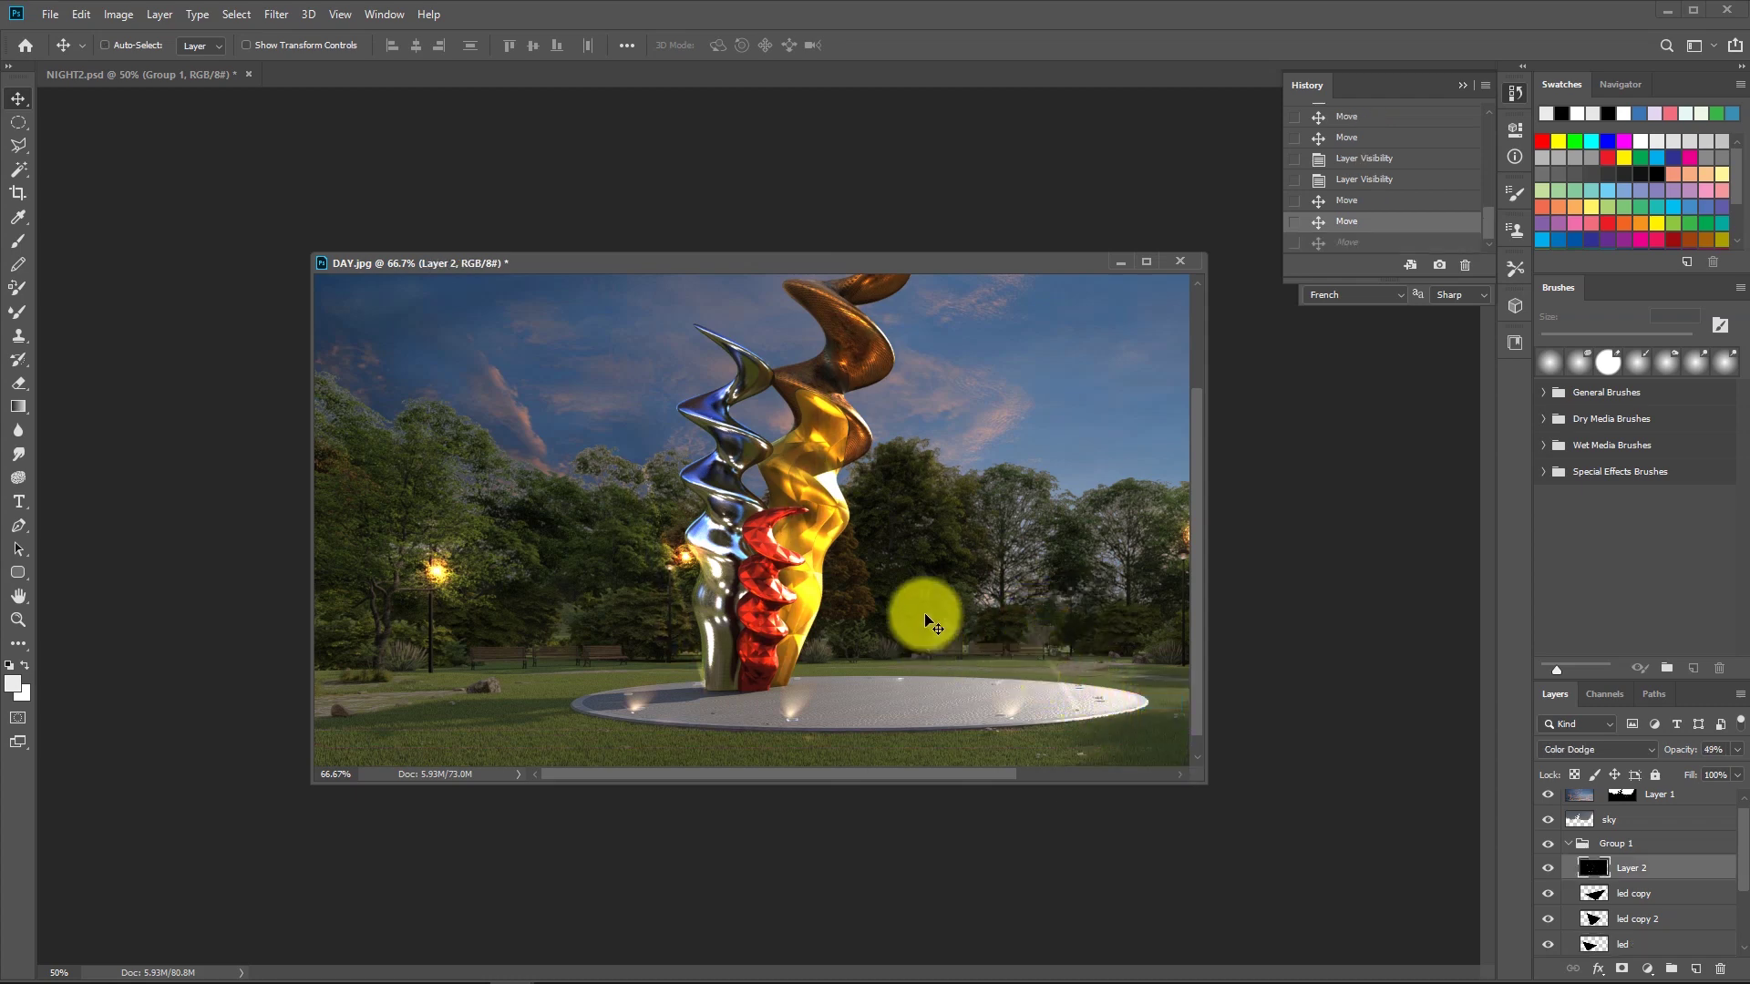
# Compare the DAY.jpg picture beside NIGHT2.psd, examining the sculpture and platform lights at closer range.
pyautogui.press('z')
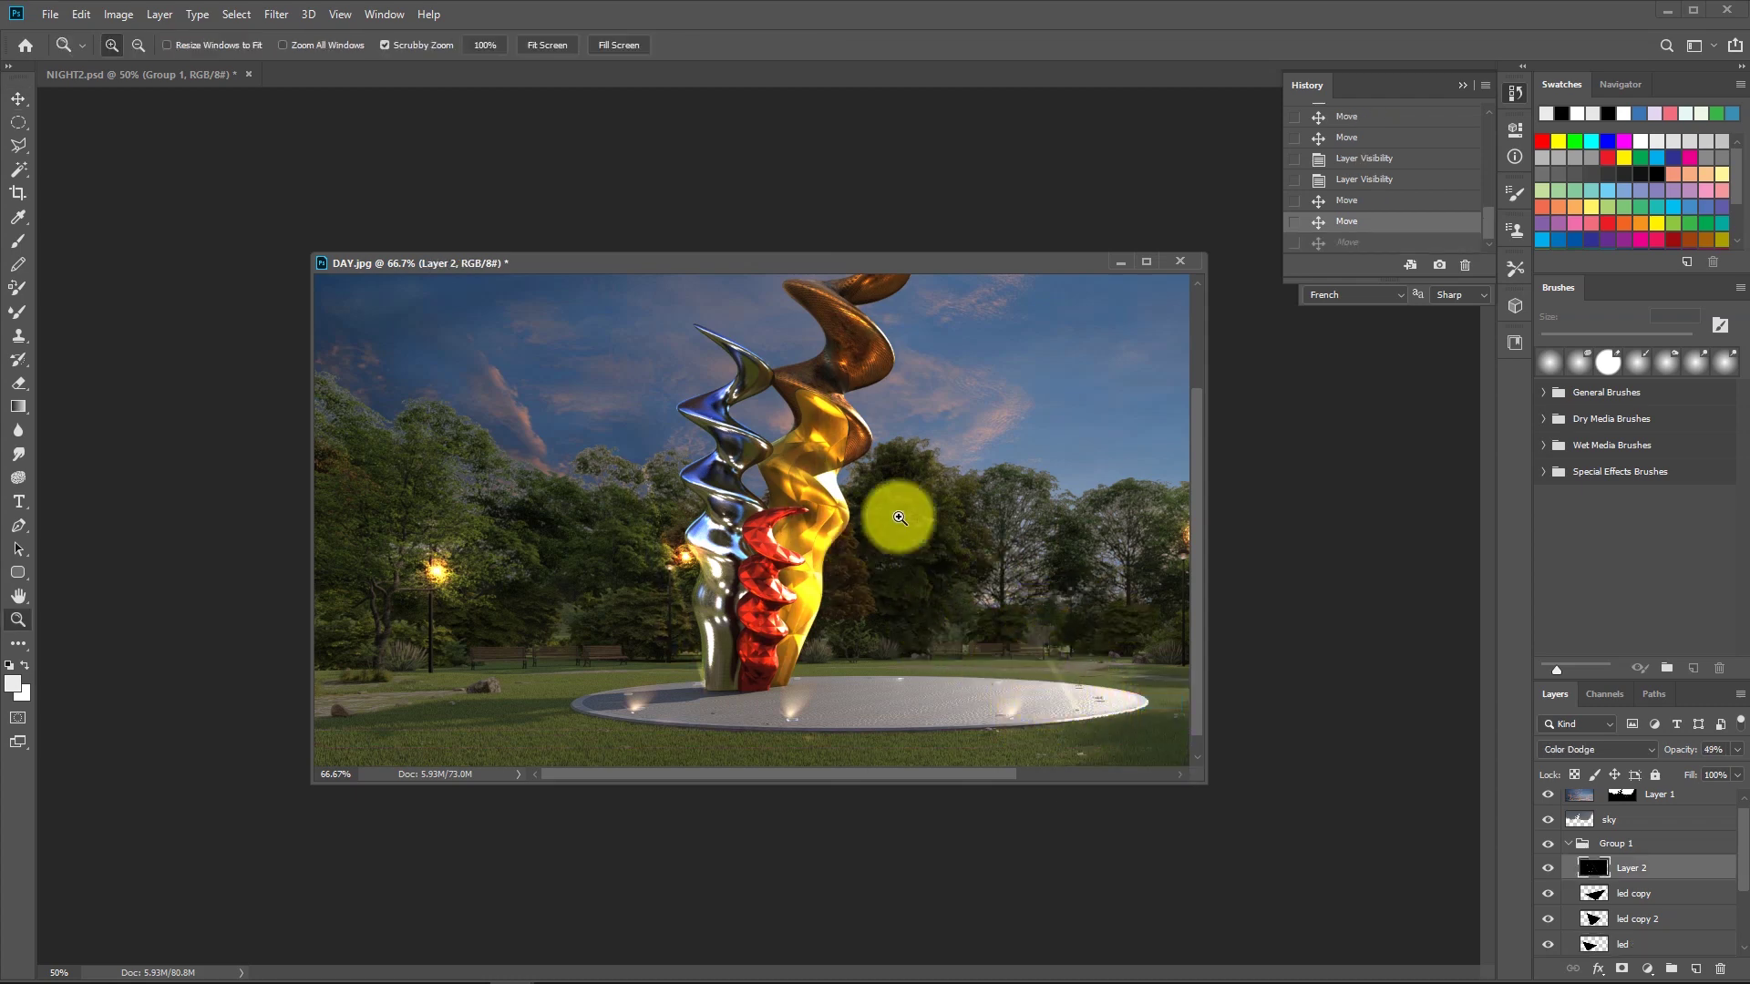
pyautogui.keyDown('alt'); pyautogui.click(875, 516); pyautogui.keyUp('alt')
pyautogui.keyDown('alt'); pyautogui.click(797, 595); pyautogui.keyUp('alt')
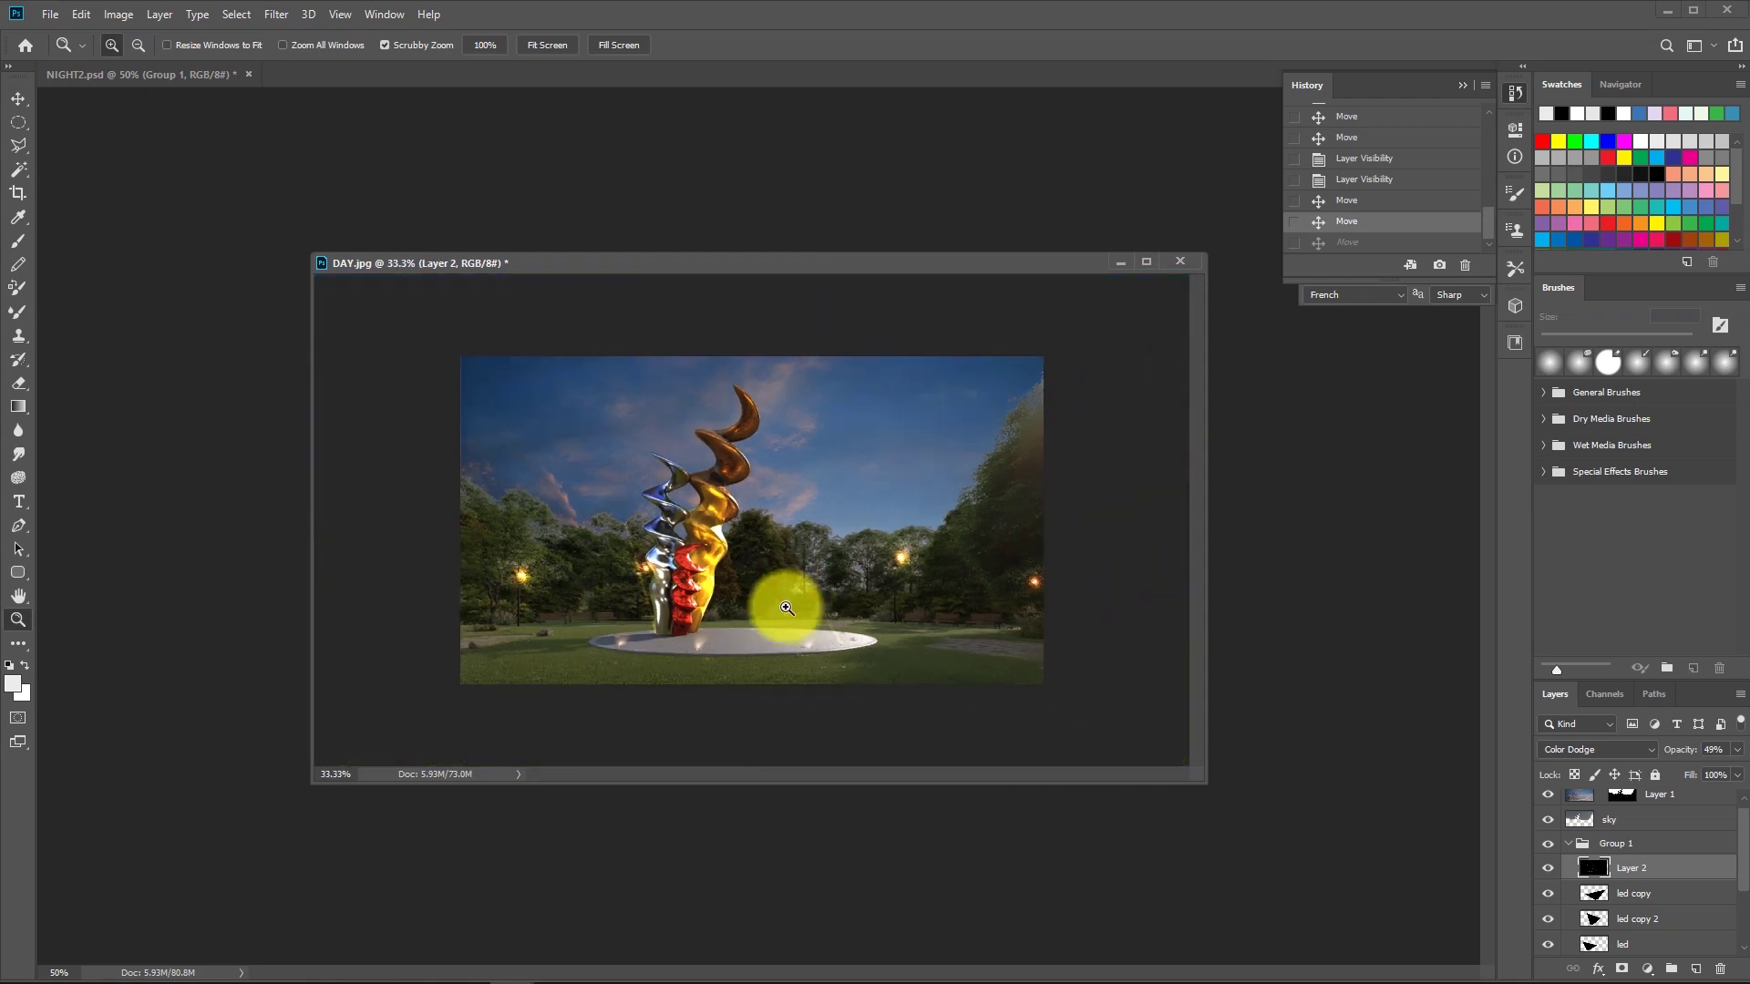
pyautogui.moveTo(649, 266); pyautogui.dragTo(590, 676)
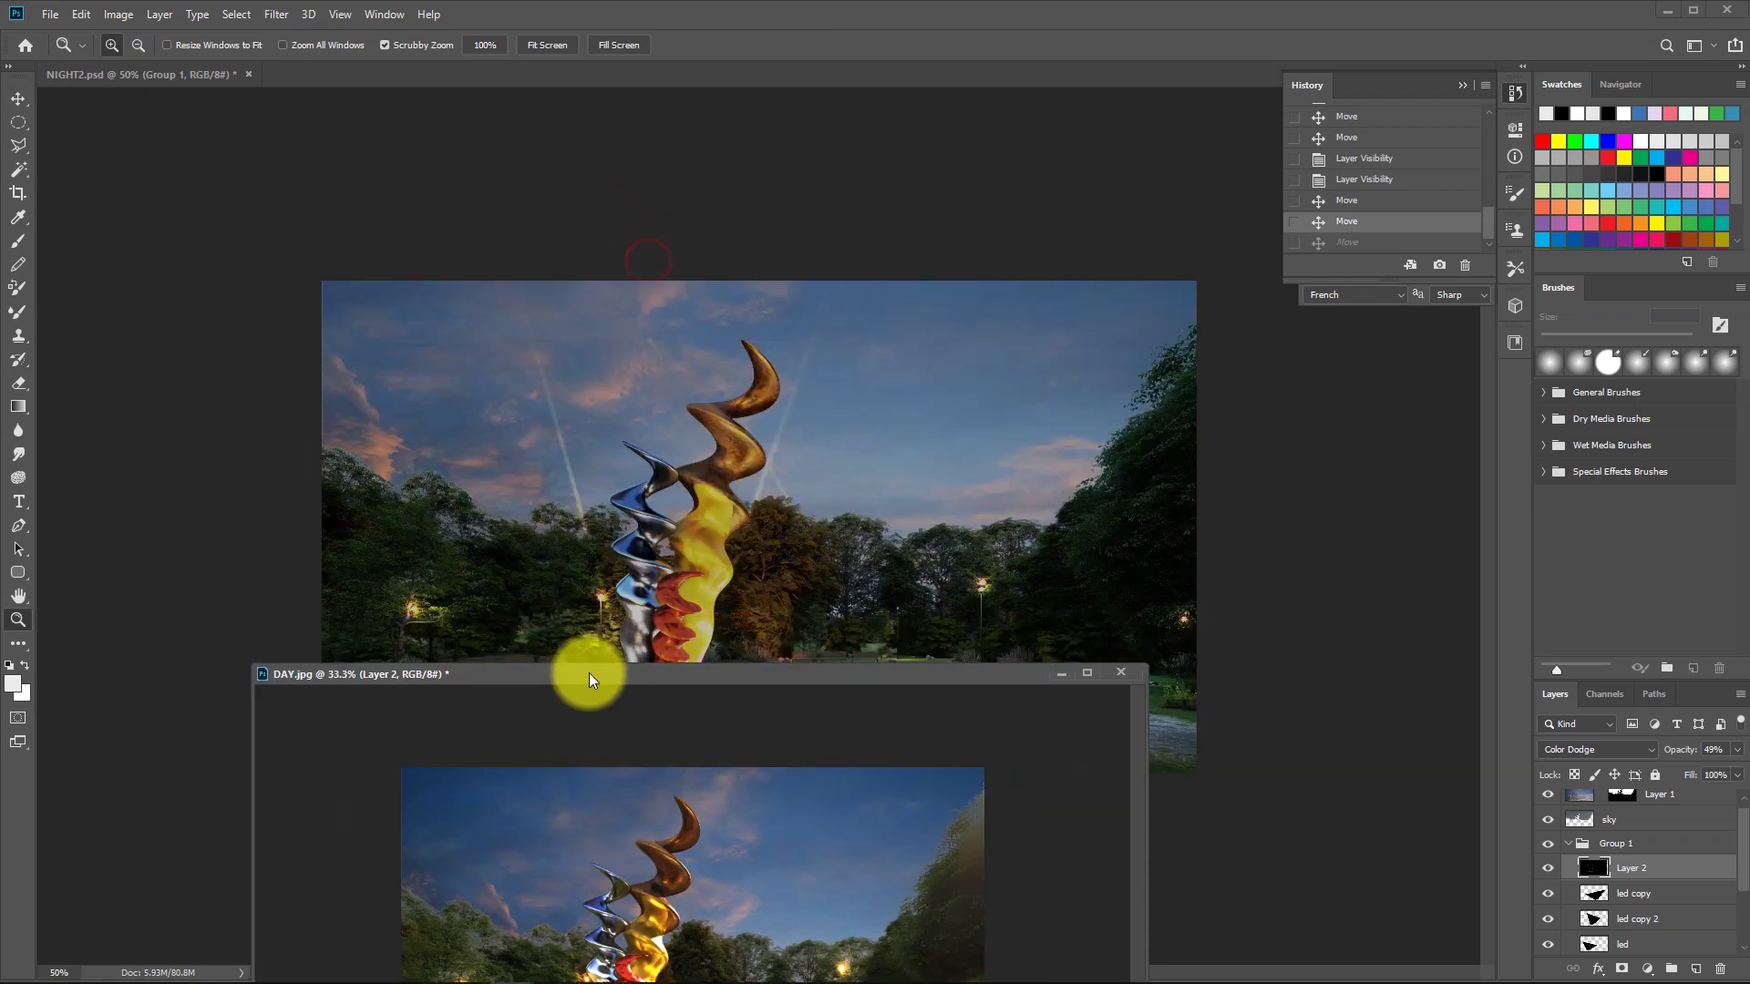
pyautogui.click(859, 492)
pyautogui.moveTo(796, 677); pyautogui.dragTo(1360, 292)
pyautogui.click(1221, 629)
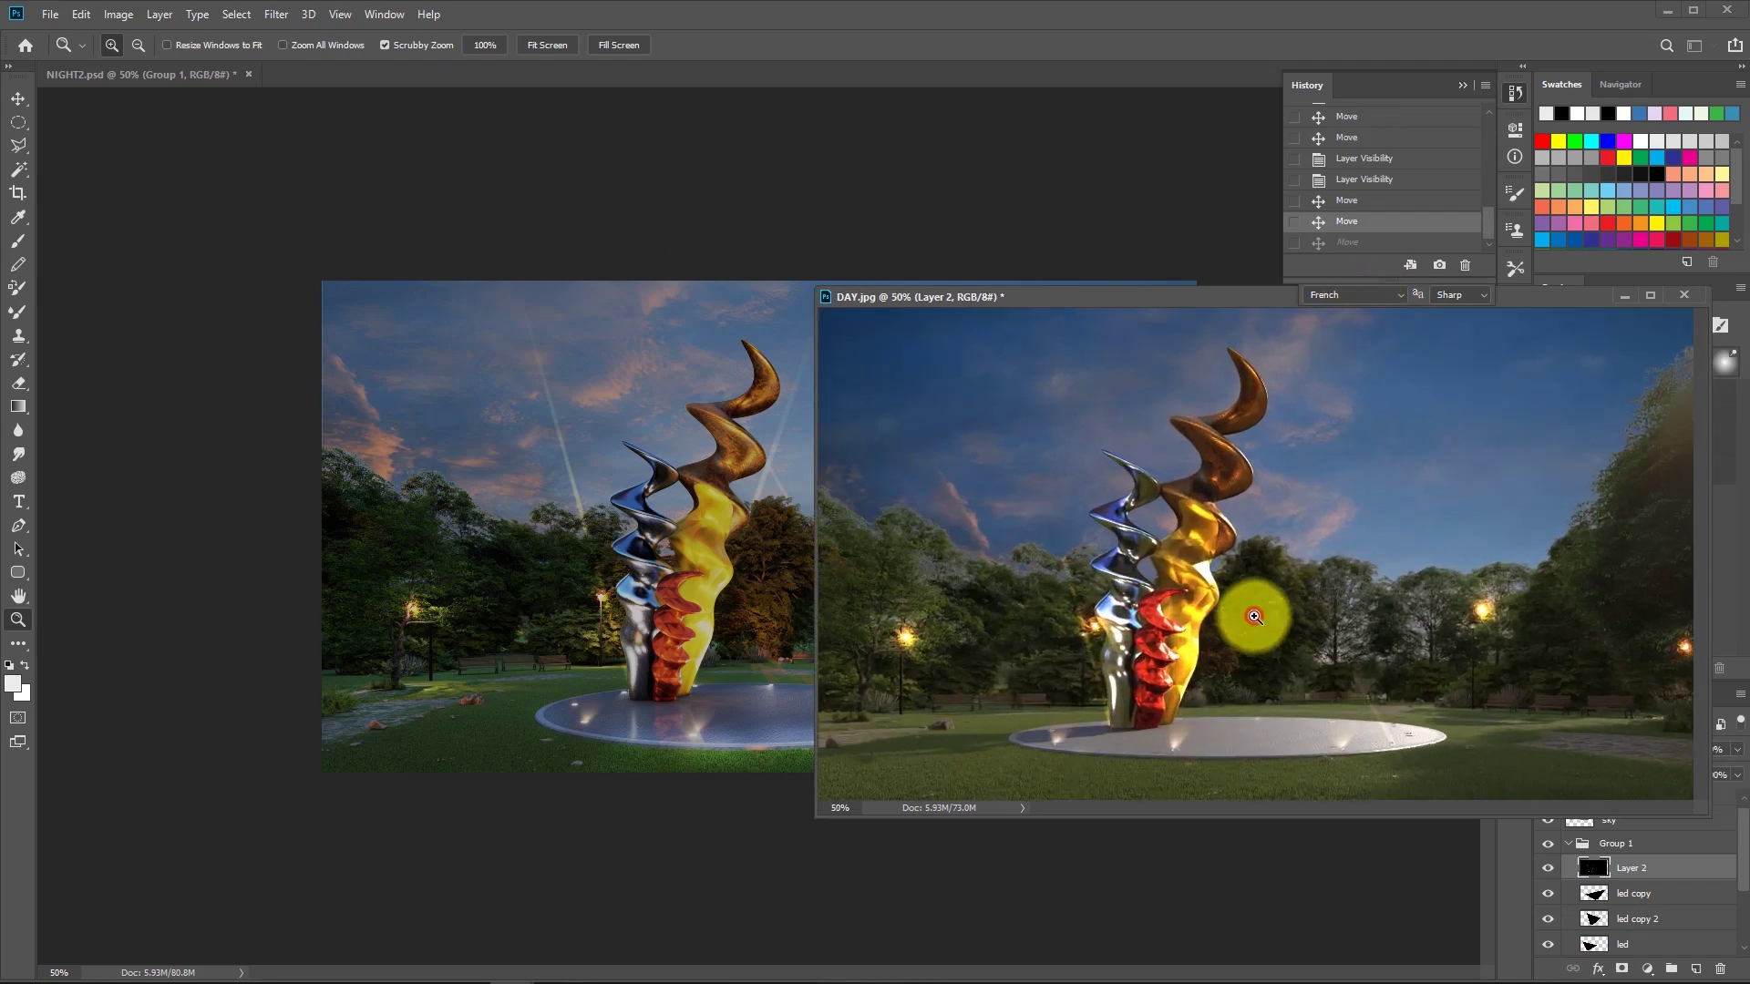
pyautogui.click(1249, 614)
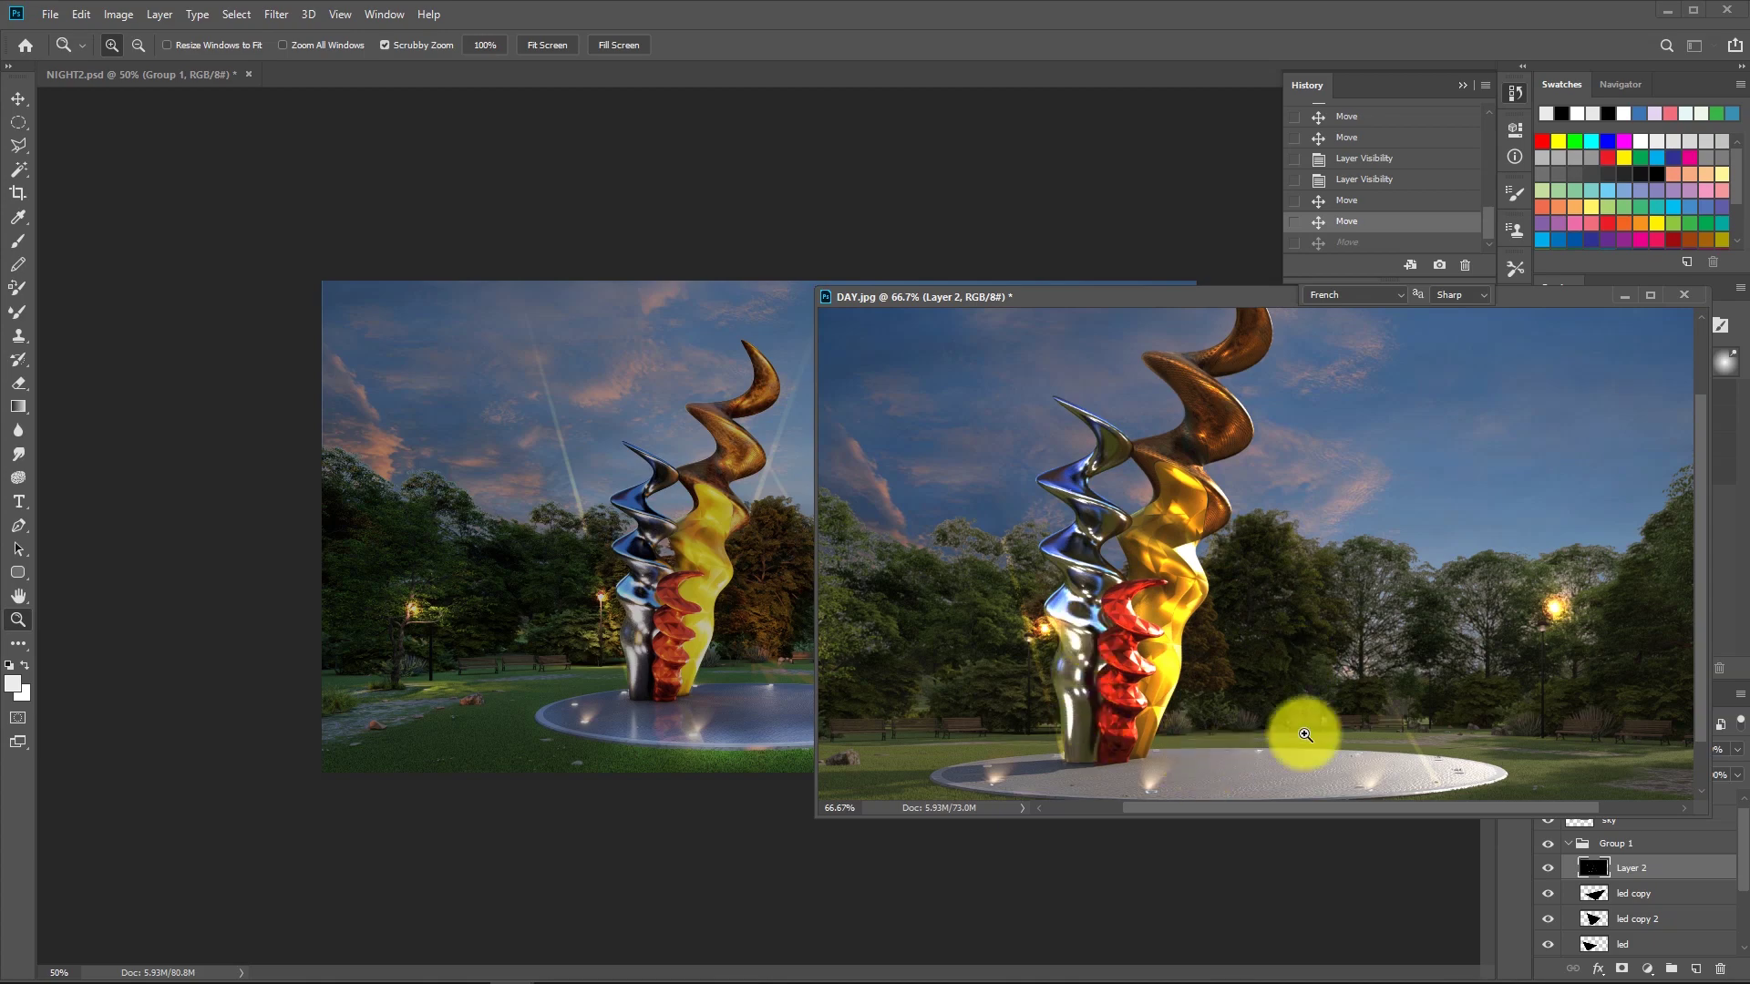
pyautogui.click(1173, 565)
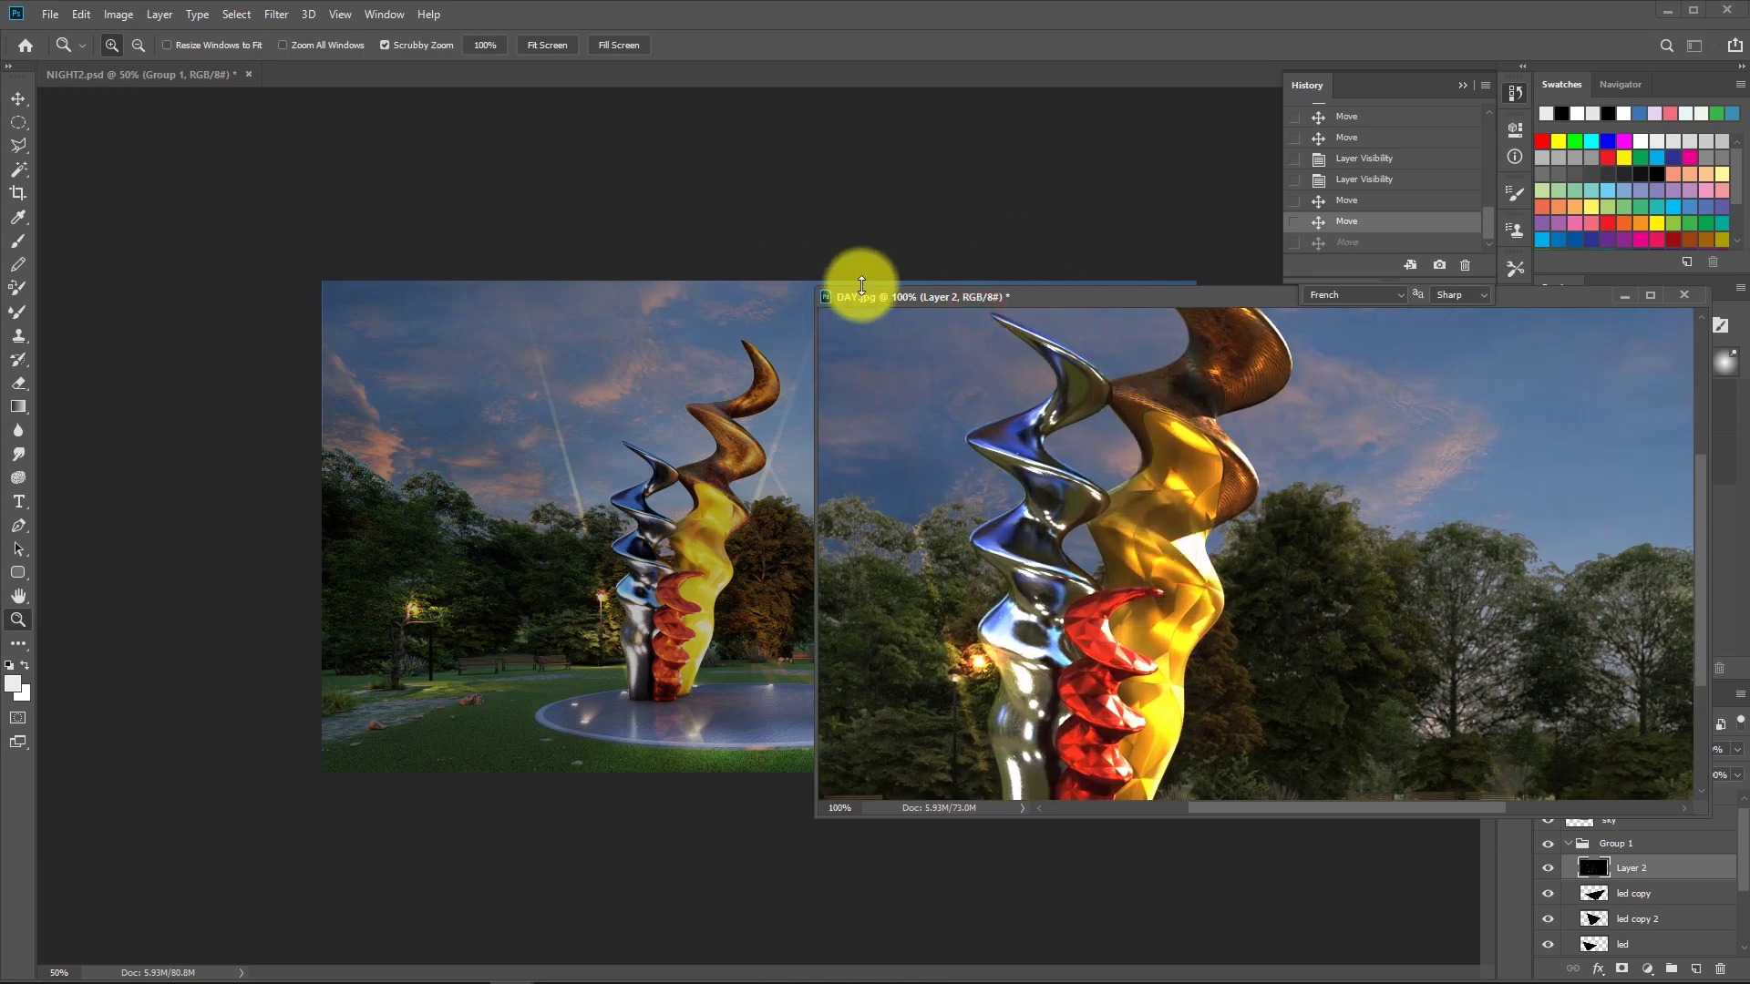
# Place the DAY.jpg window over NIGHT2.psd, enlarge it, and show the whole picture at 50%.
pyautogui.moveTo(861, 285); pyautogui.dragTo(213, 139)
pyautogui.keyDown('alt'); pyautogui.click(428, 383); pyautogui.keyUp('alt')
pyautogui.keyDown('alt'); pyautogui.click(437, 396); pyautogui.keyUp('alt')
pyautogui.keyDown('alt'); pyautogui.click(449, 410); pyautogui.keyUp('alt')
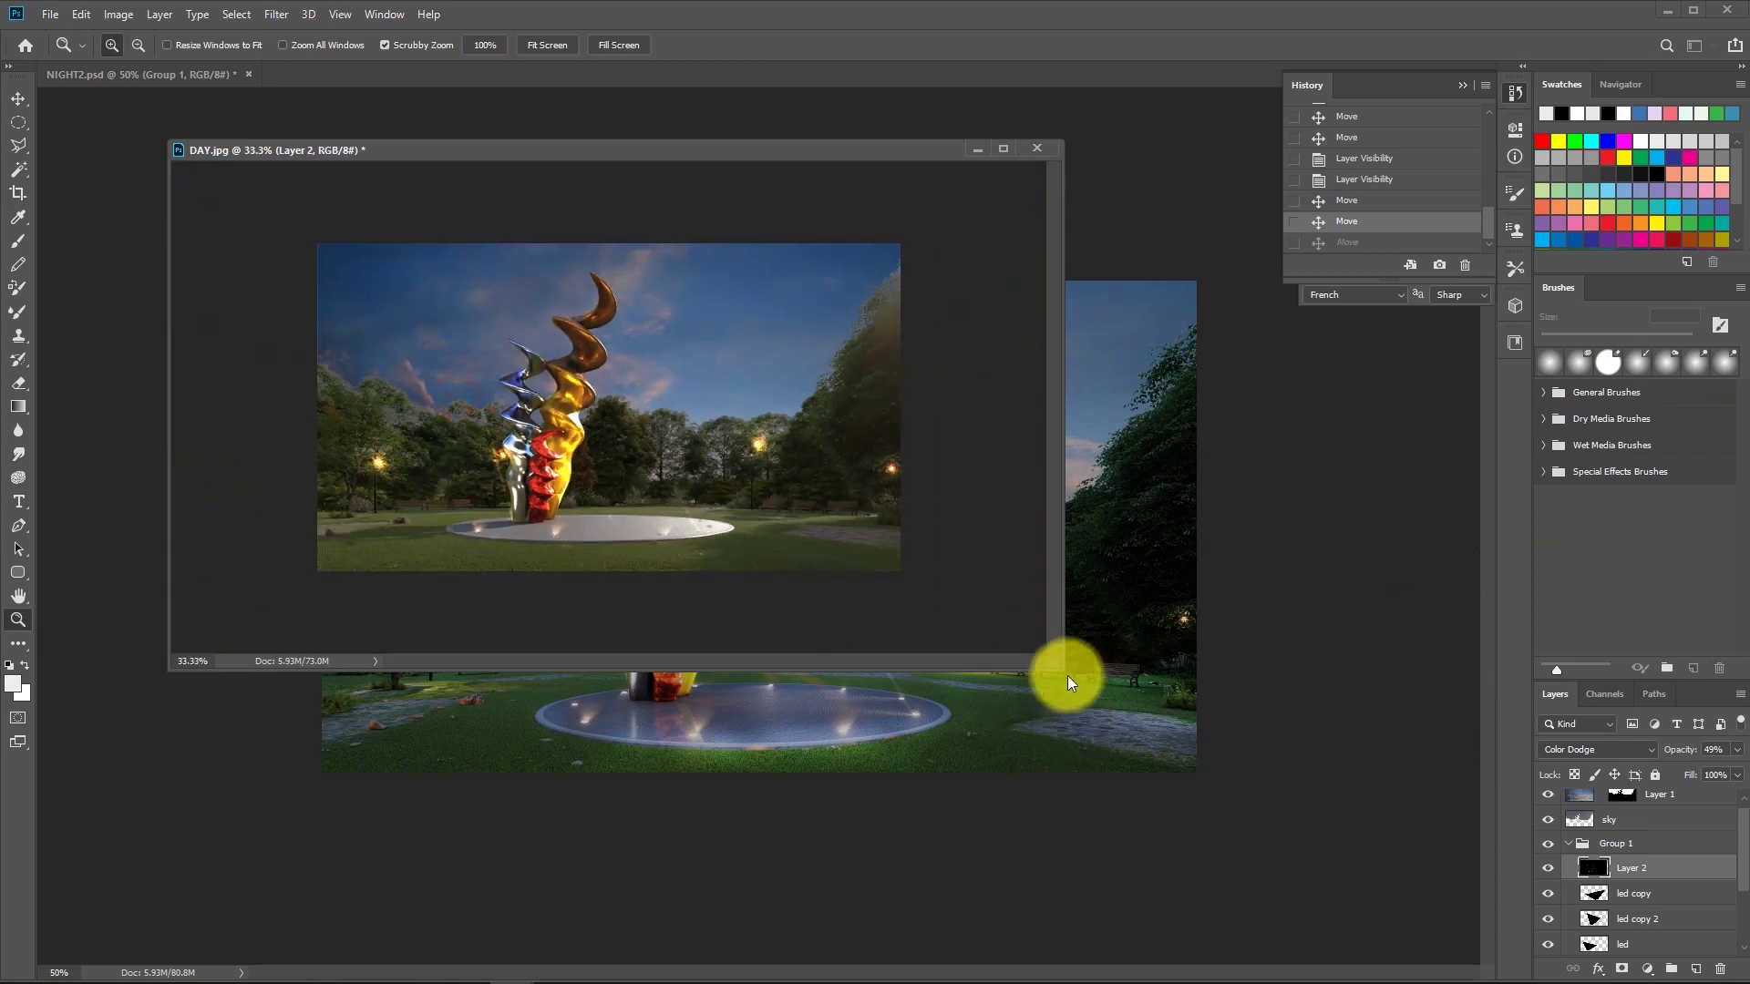
pyautogui.moveTo(1069, 682); pyautogui.dragTo(1419, 914)
pyautogui.click(734, 678)
pyautogui.press('v')
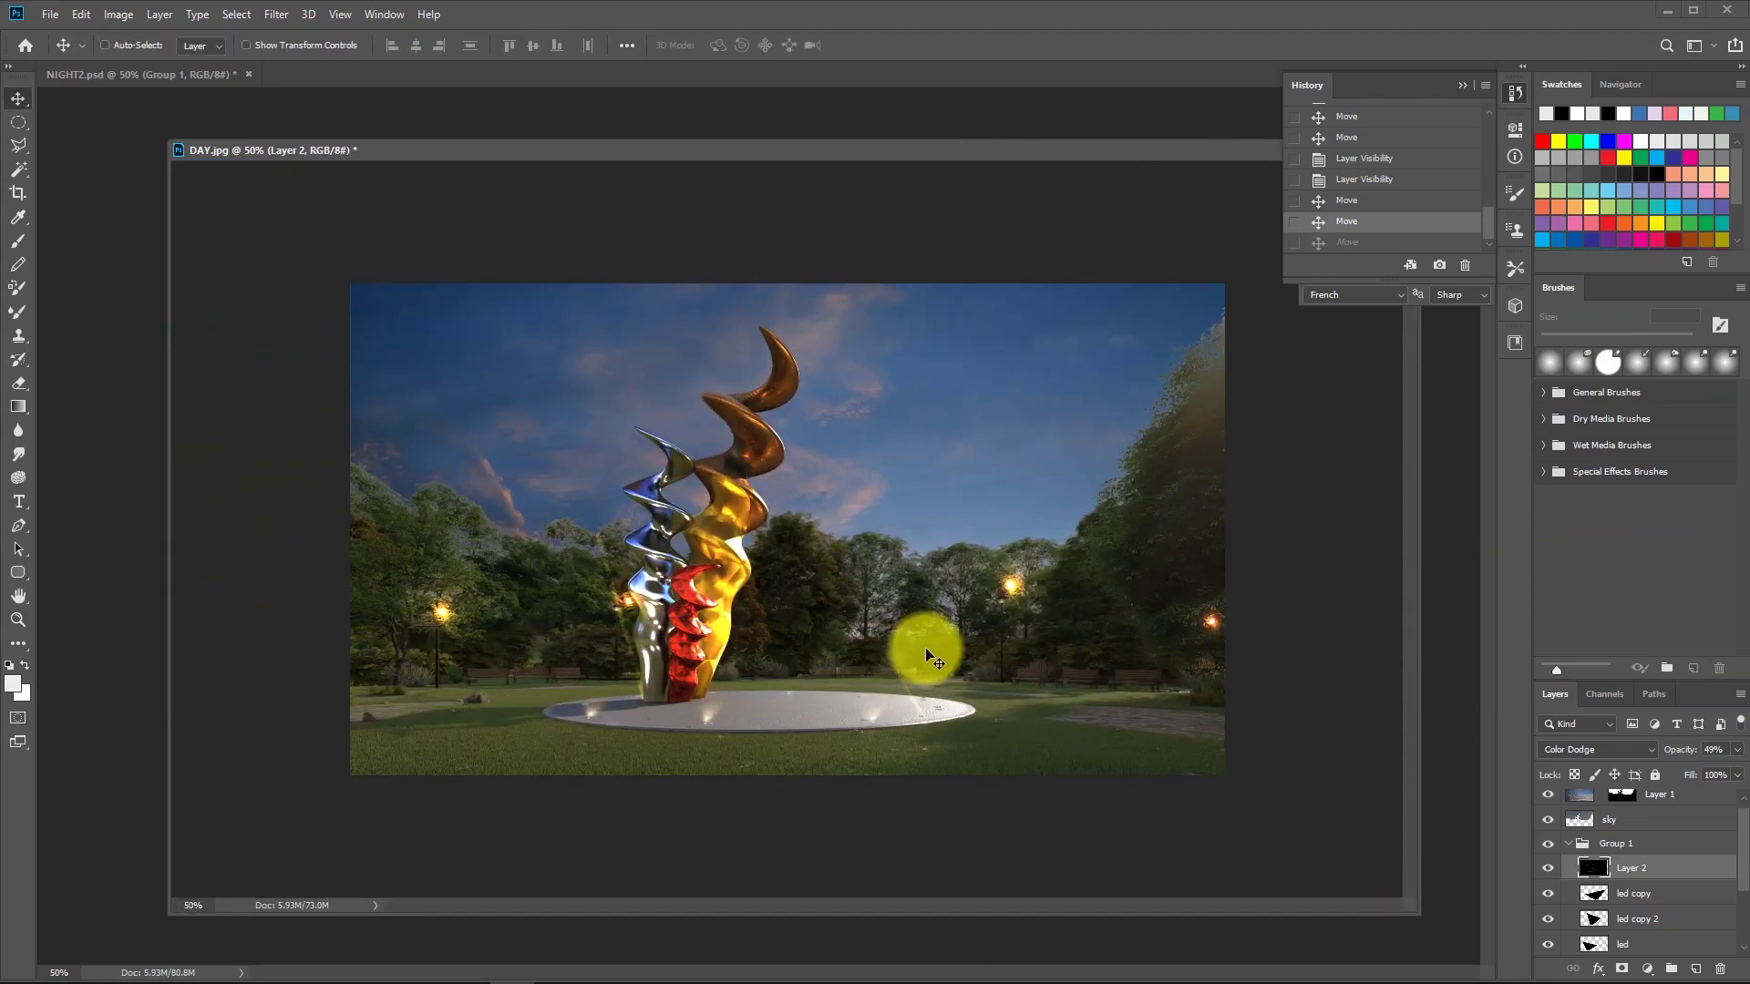
# Compare the picture with and without the specular Layer 2 below Group 1, leaving that layer visible and selected.
pyautogui.scroll(-3, 1589, 911)
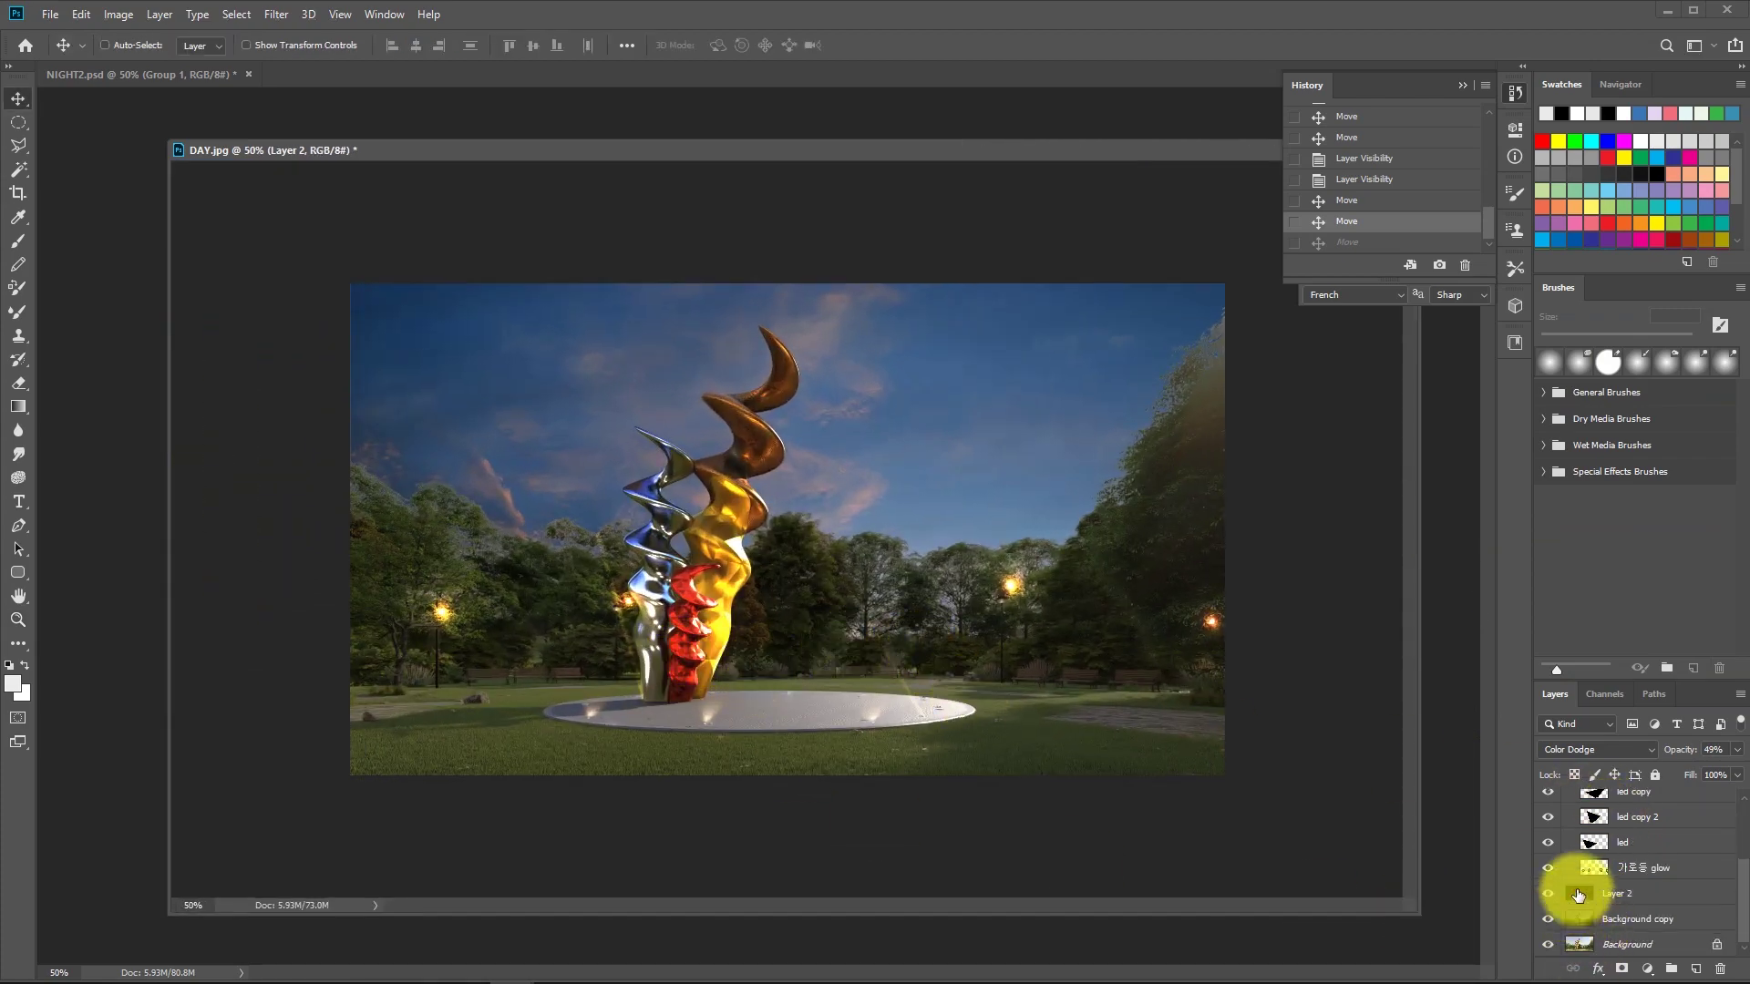
pyautogui.click(1548, 894)
pyautogui.click(1547, 893)
pyautogui.click(1547, 893)
pyautogui.click(1547, 895)
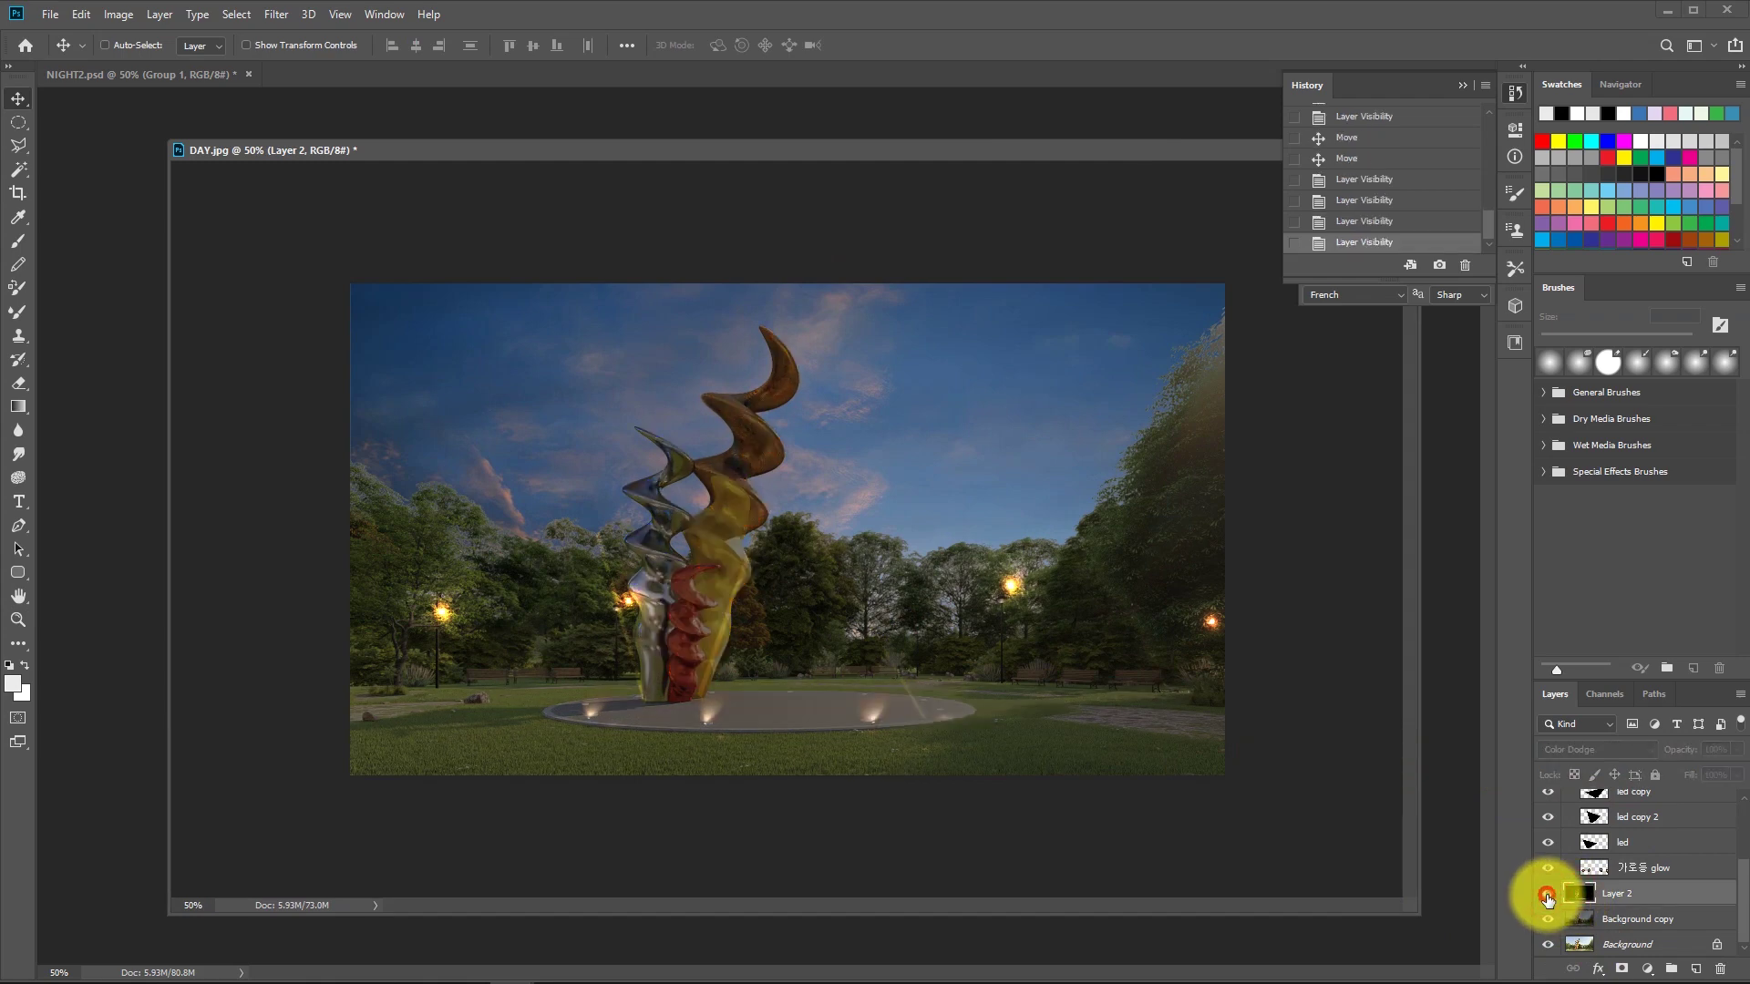
pyautogui.click(1597, 901)
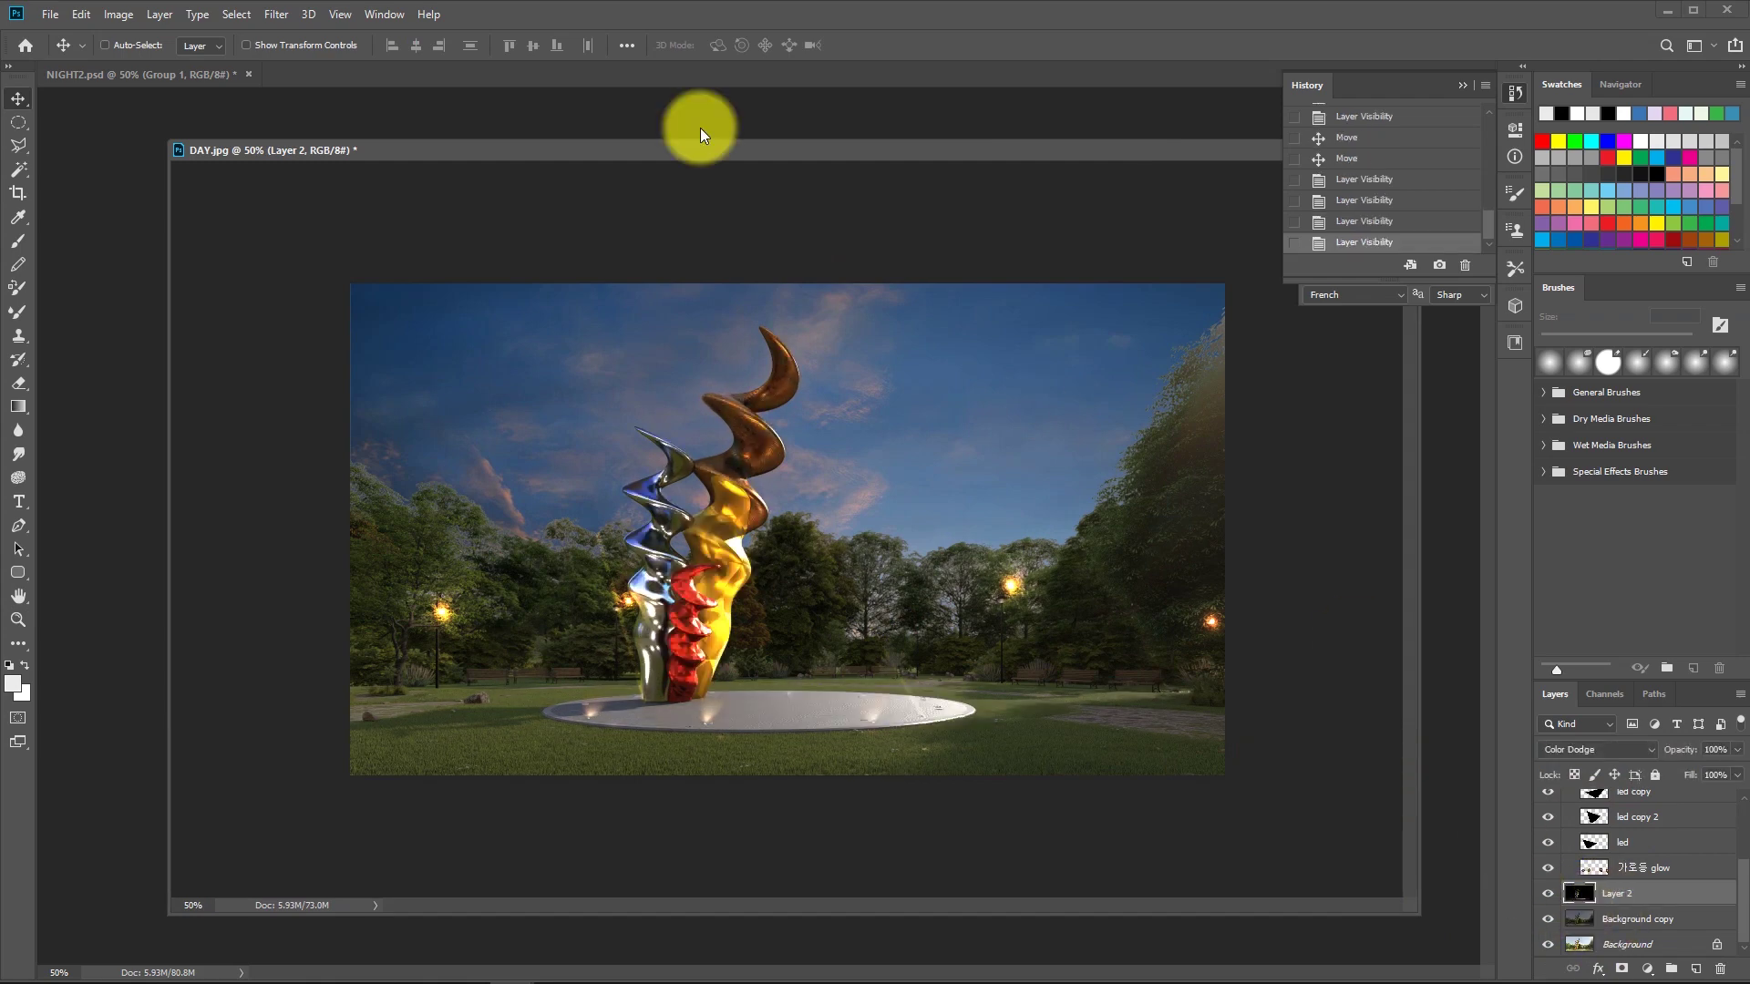
pyautogui.moveTo(848, 414); pyautogui.dragTo(857, 401)
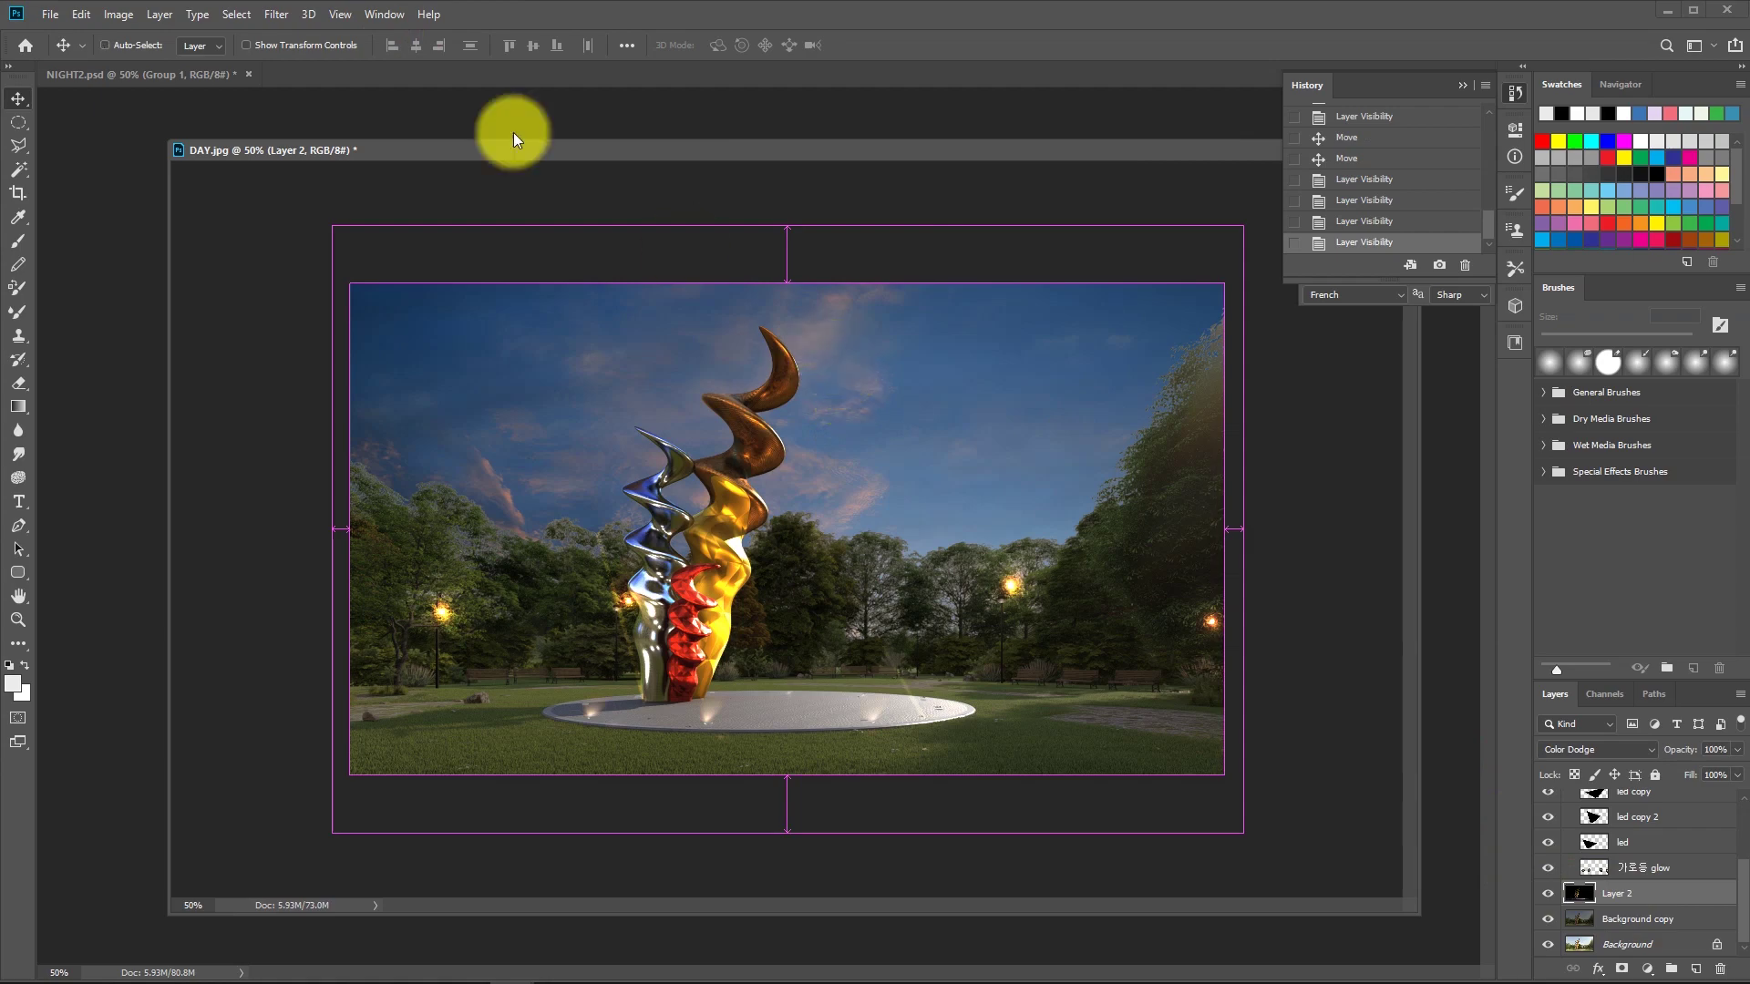
# Bring the NIGHT2_MatID.jpg window to the front and close it.
pyautogui.click(390, 13)
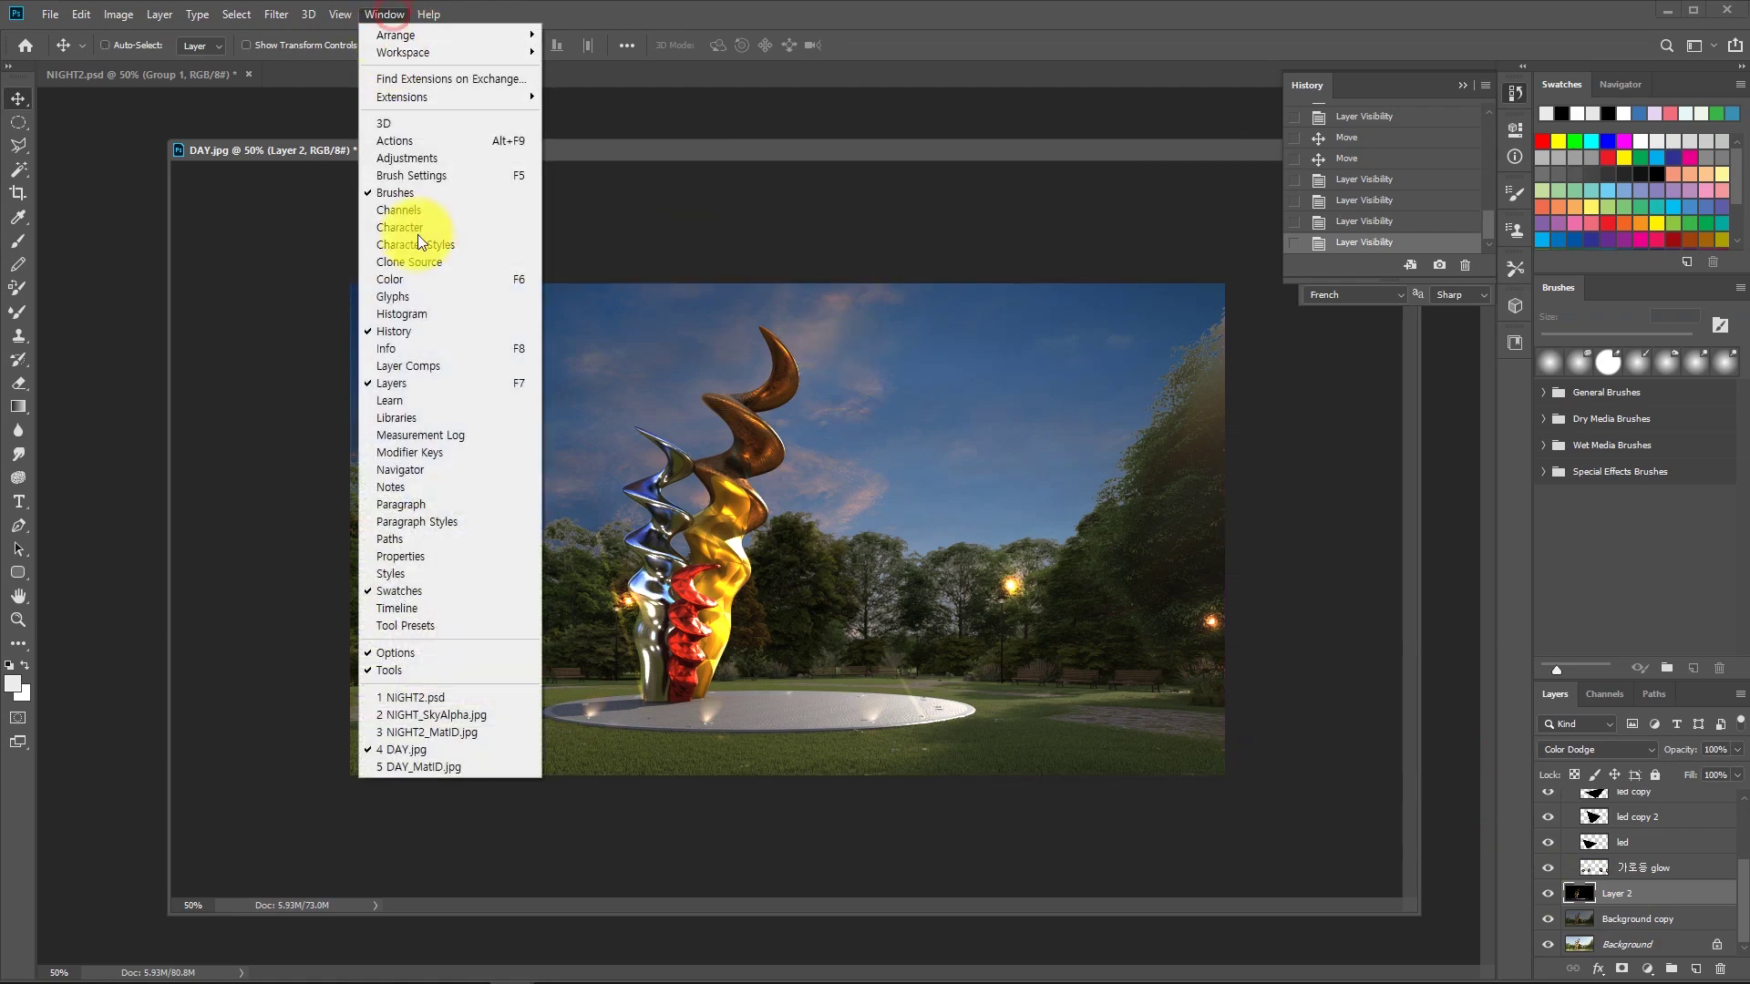
pyautogui.click(406, 734)
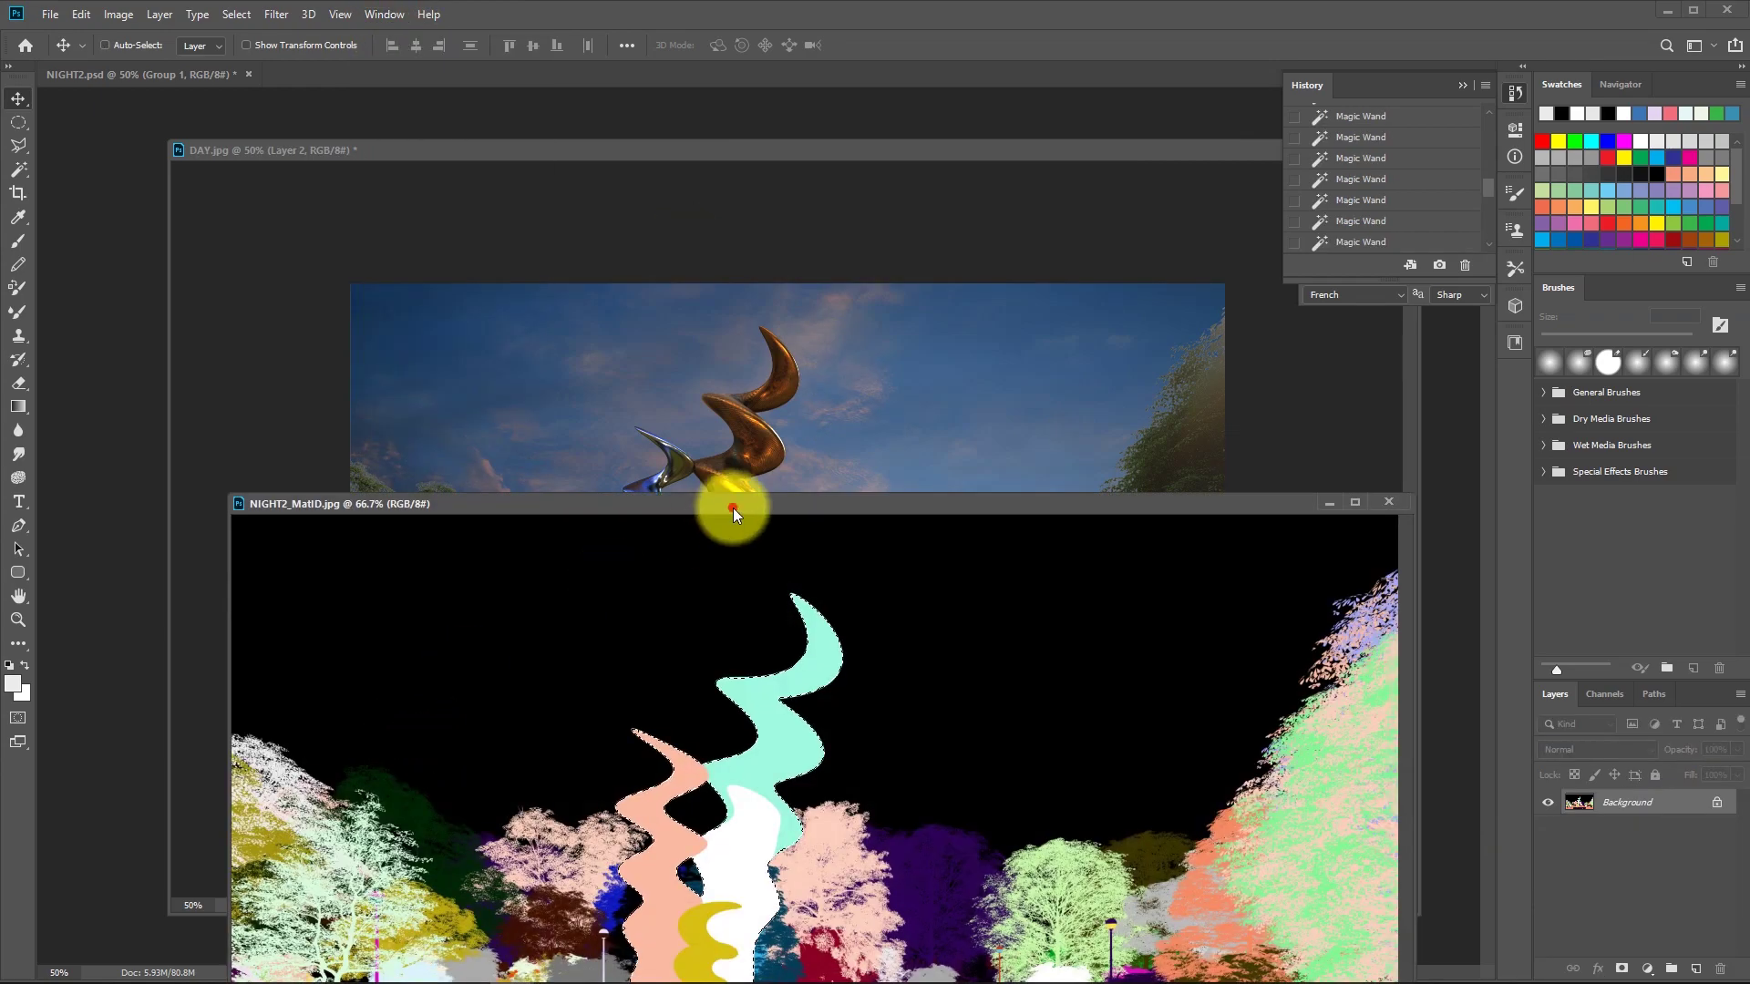
pyautogui.moveTo(733, 507); pyautogui.dragTo(622, 244)
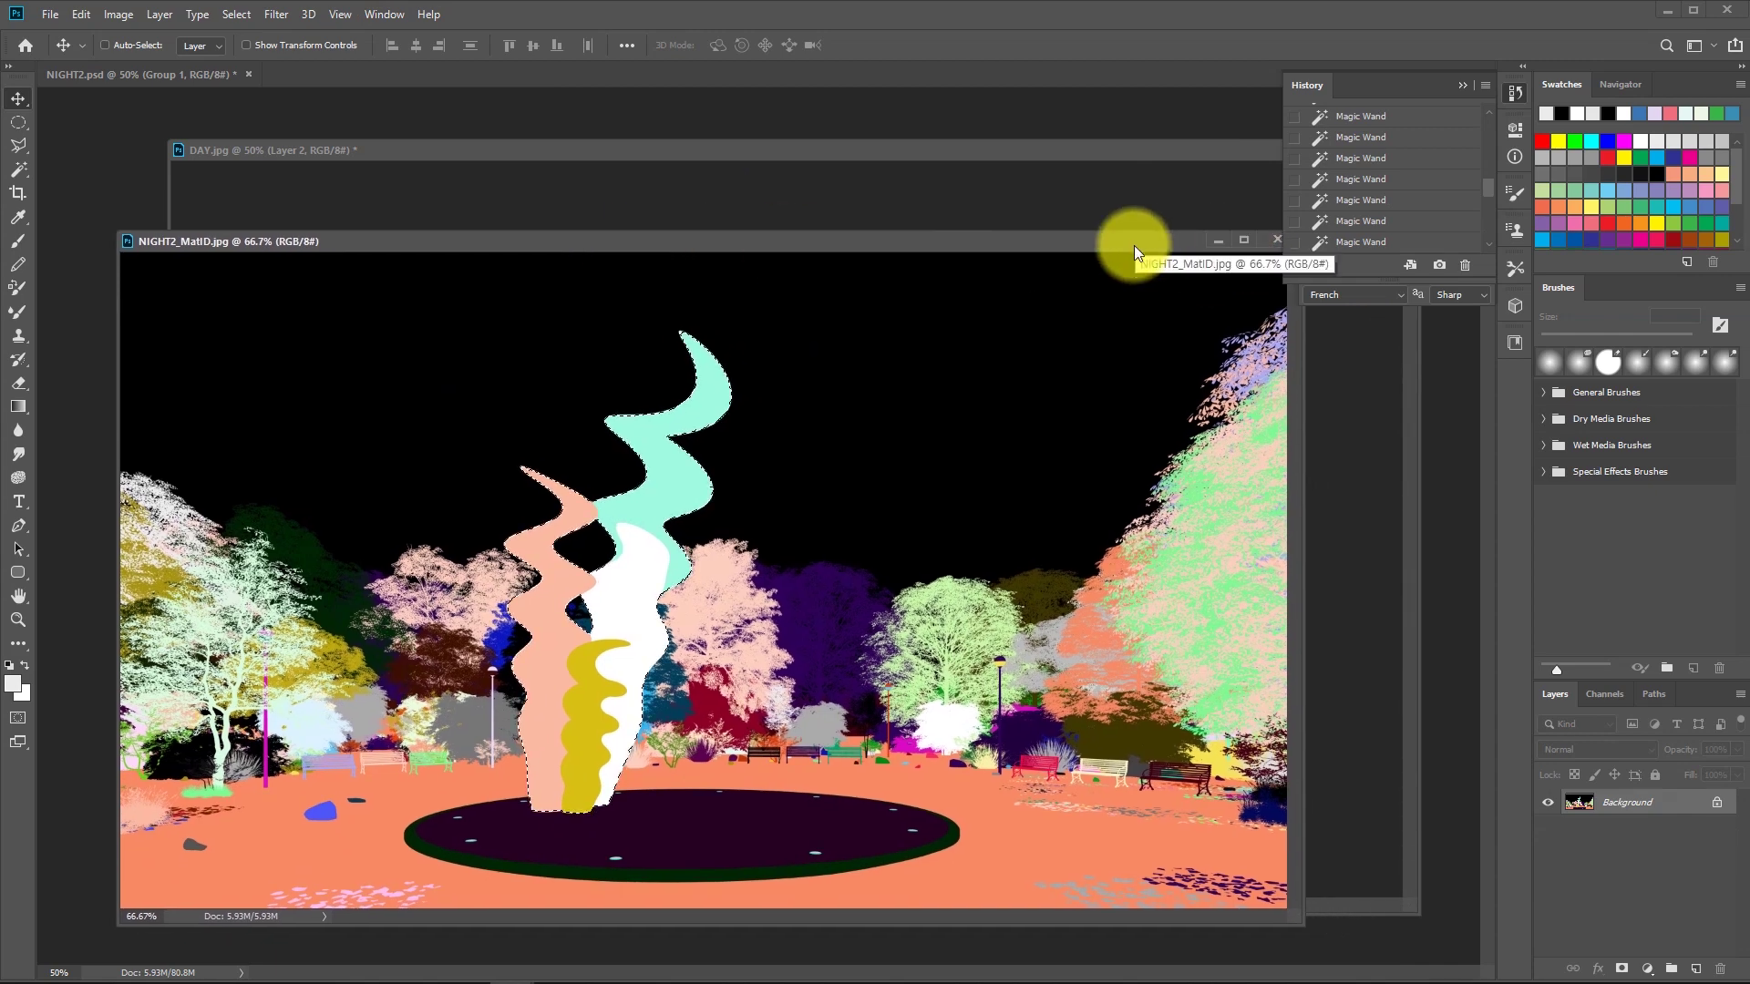
pyautogui.moveTo(1133, 244); pyautogui.dragTo(1172, 273)
pyautogui.click(1185, 285)
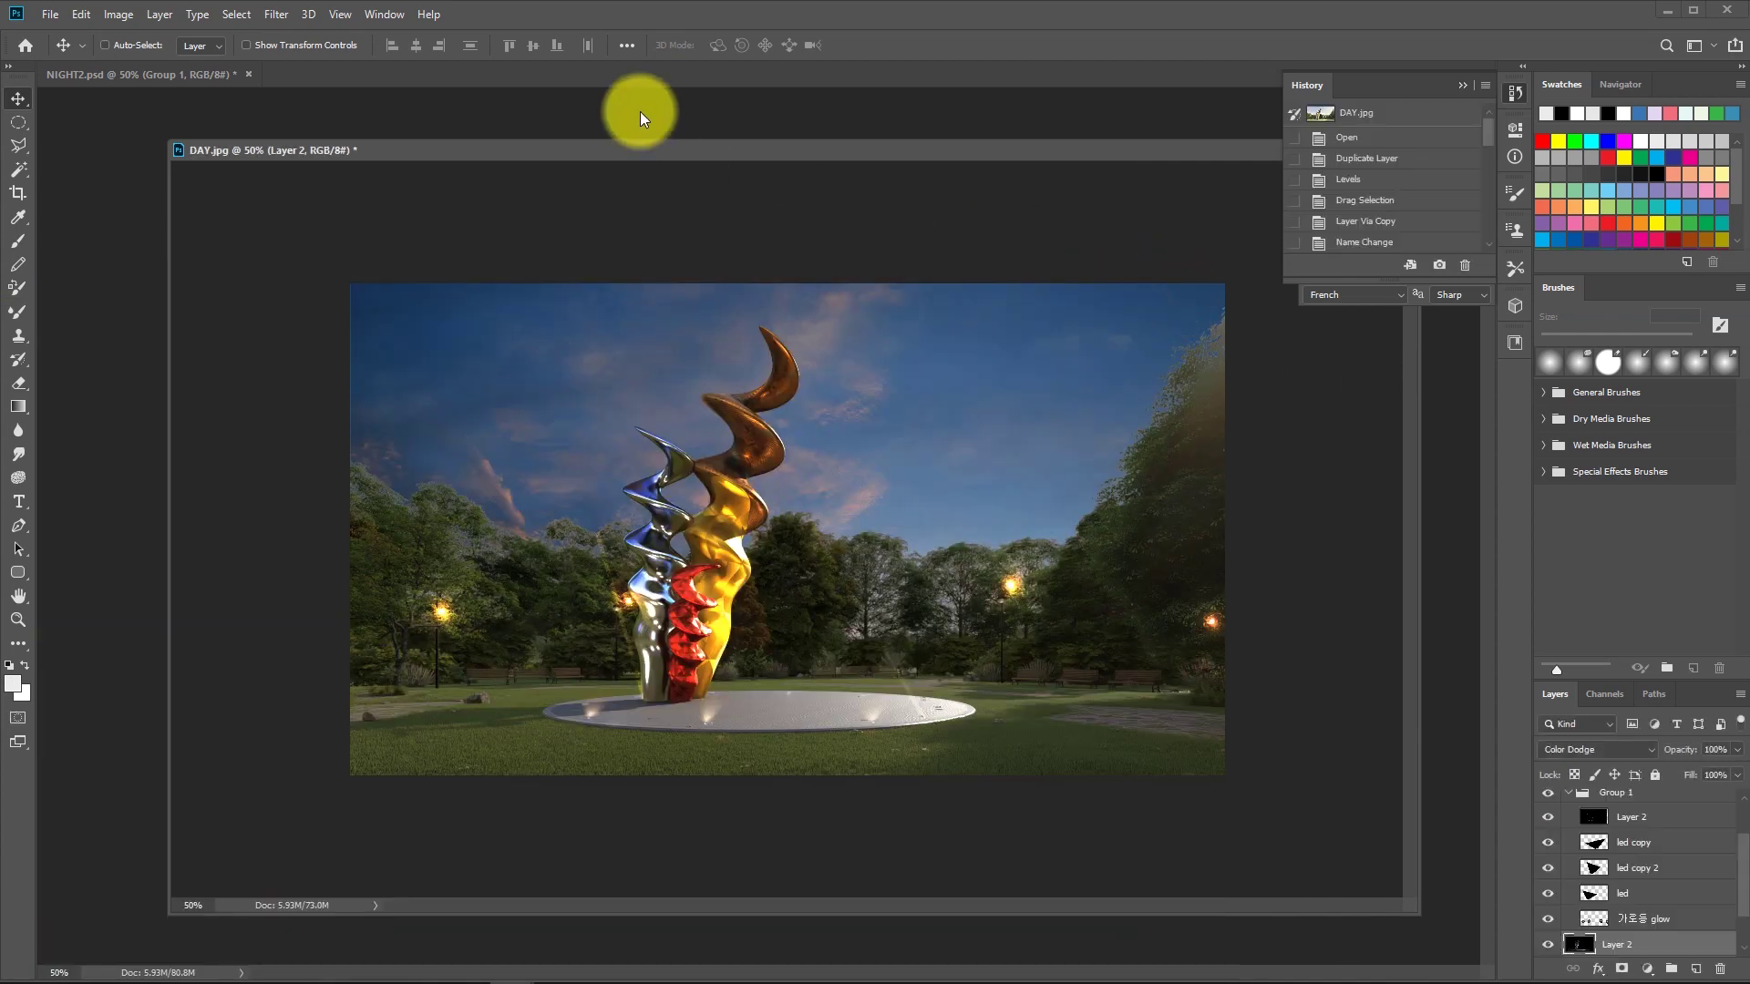
# Bring DAY_MatID.jpg to the front and select all four coloured parts of the sculpture with the Magic Wand.
pyautogui.click(383, 14)
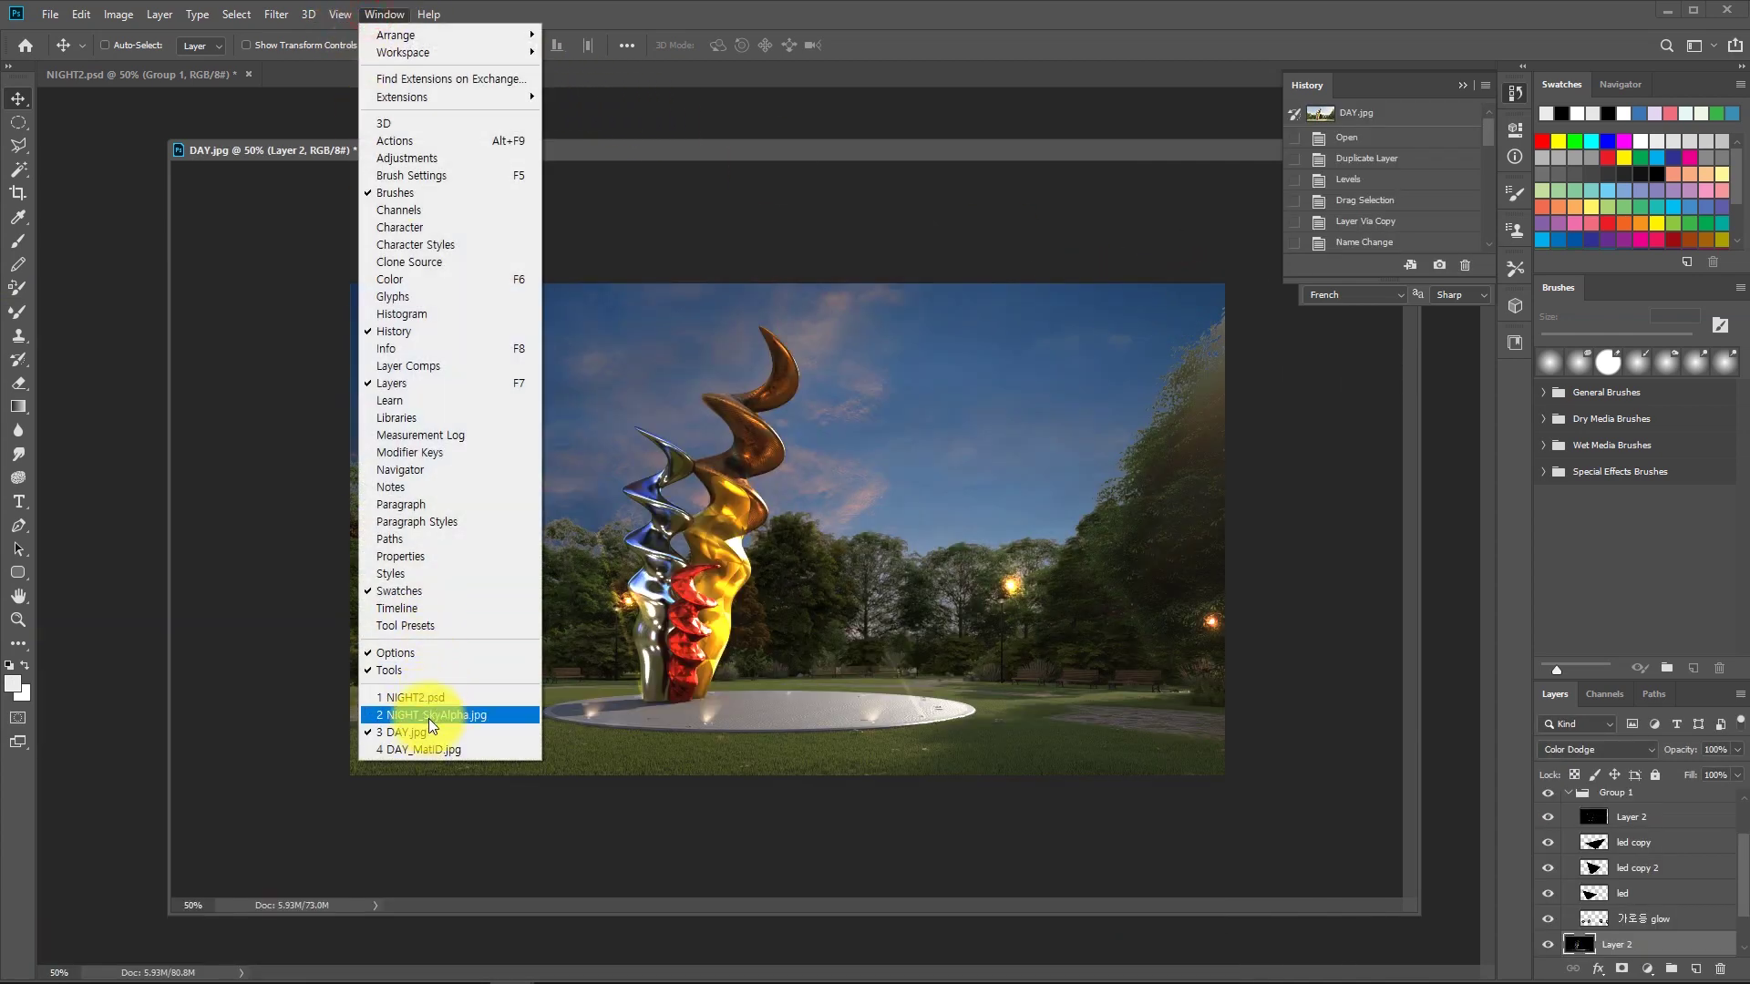
pyautogui.click(427, 750)
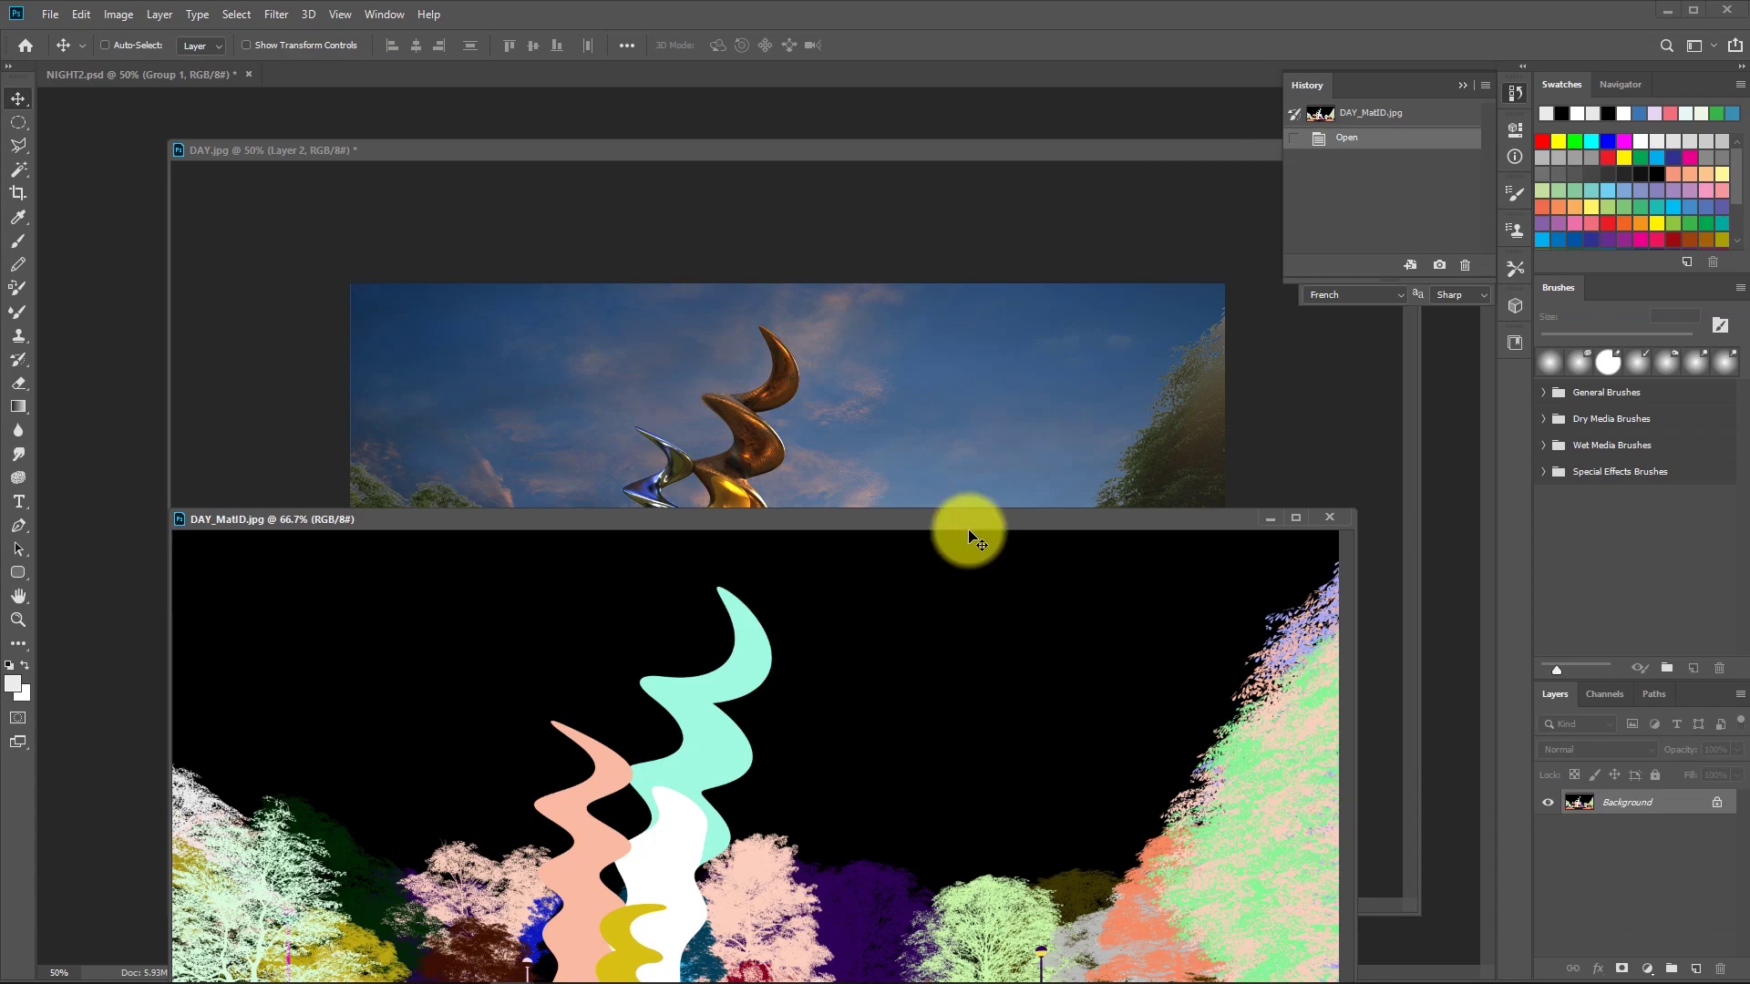
pyautogui.moveTo(968, 529); pyautogui.dragTo(1099, 101)
pyautogui.press('w')
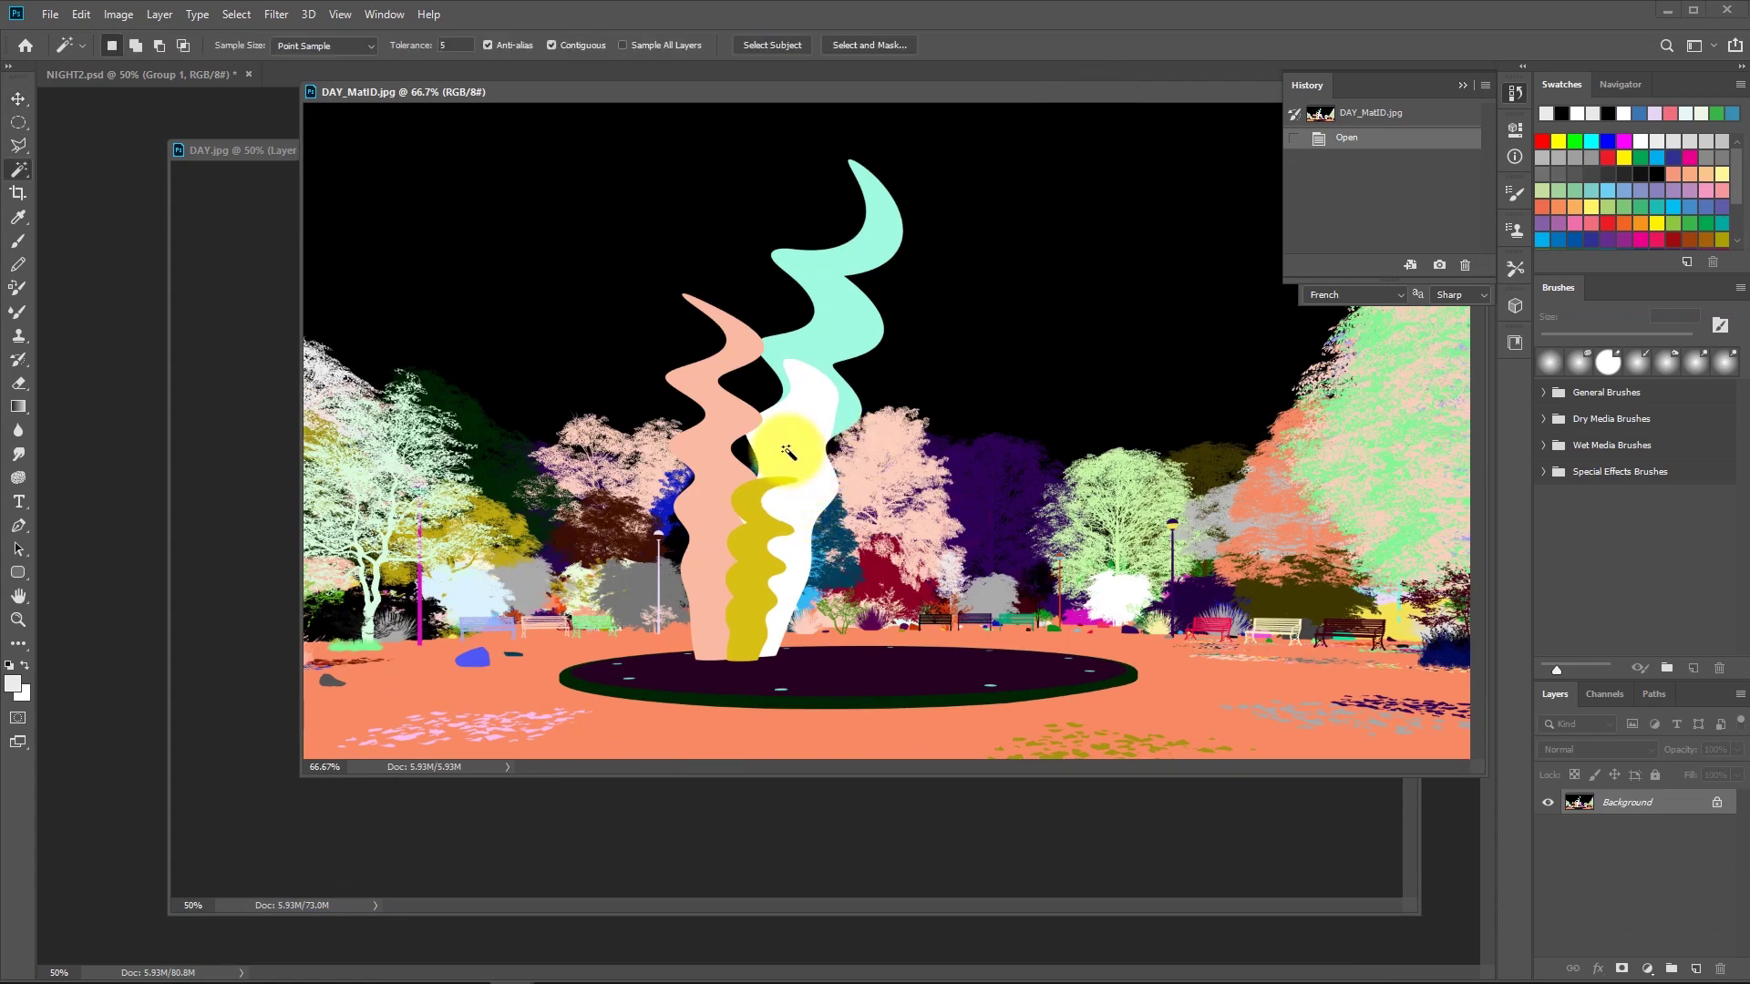
pyautogui.click(733, 428)
pyautogui.keyDown('shift'); pyautogui.click(752, 528); pyautogui.keyUp('shift')
pyautogui.keyDown('shift'); pyautogui.click(799, 421); pyautogui.keyUp('shift')
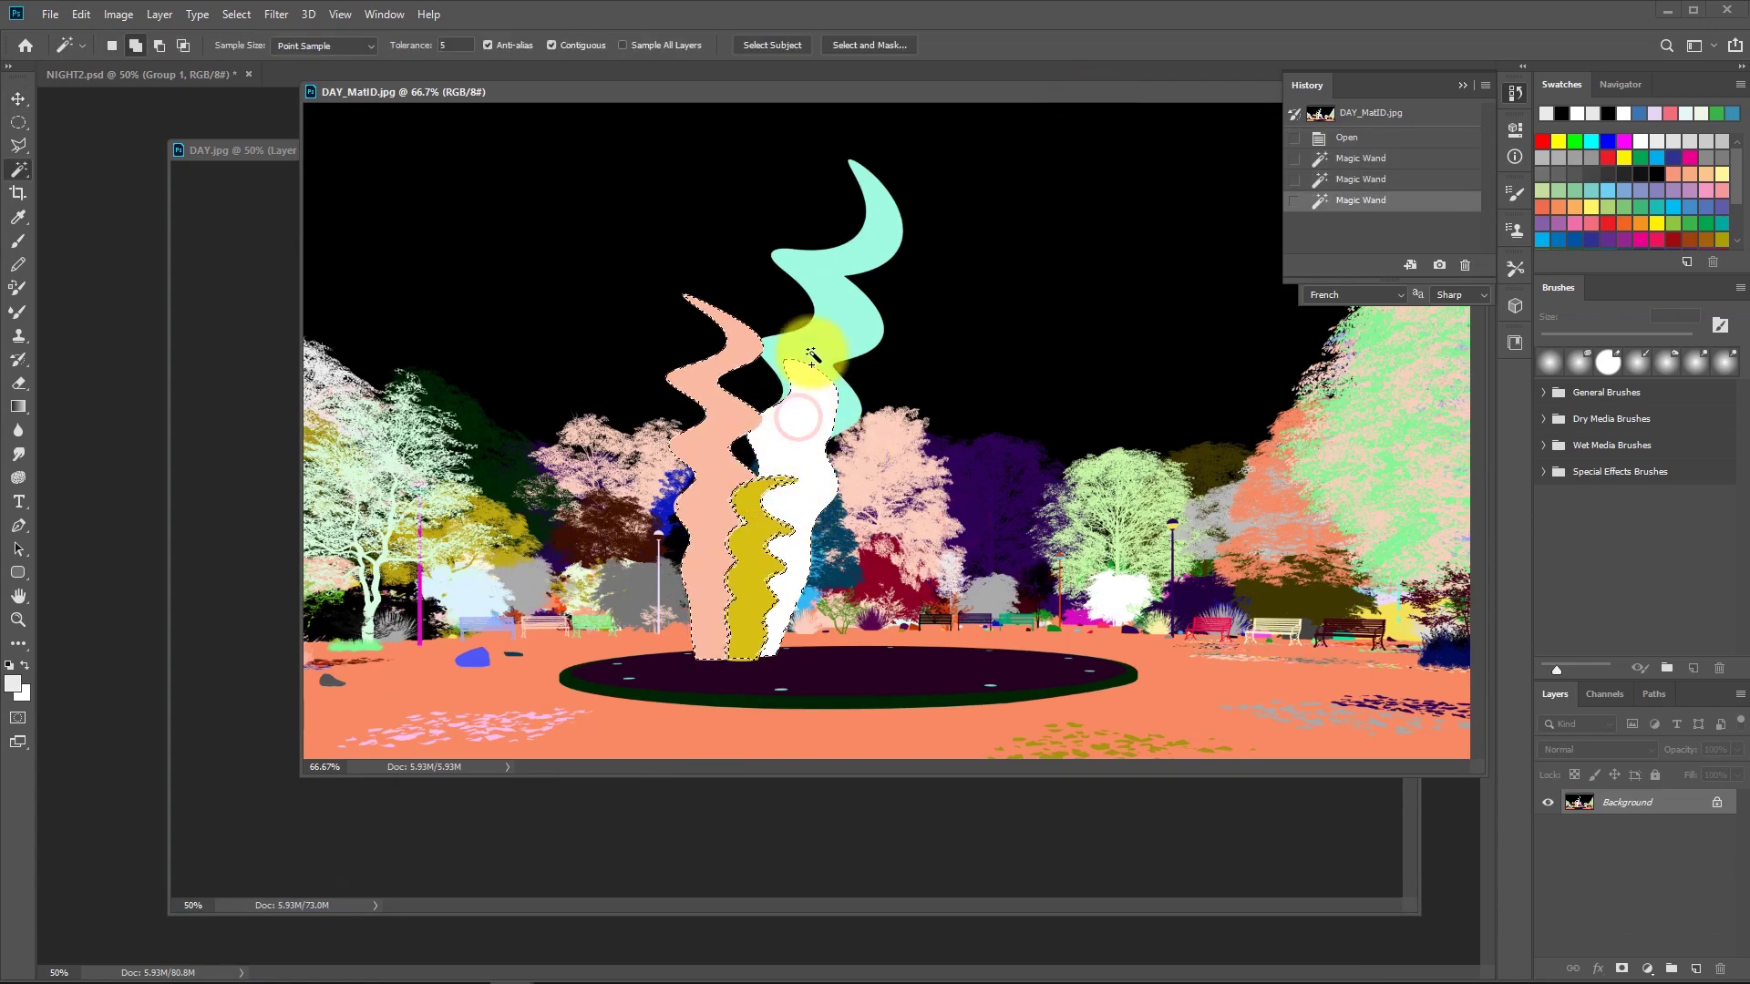
pyautogui.keyDown('shift'); pyautogui.click(812, 332); pyautogui.keyUp('shift')
# Transfer the sculpture selection onto the sculpture in DAY.jpg and copy that area of the specular Layer 2 to a new layer.
pyautogui.moveTo(709, 85); pyautogui.dragTo(469, 557)
pyautogui.press('m')
pyautogui.moveTo(607, 790); pyautogui.dragTo(756, 491)
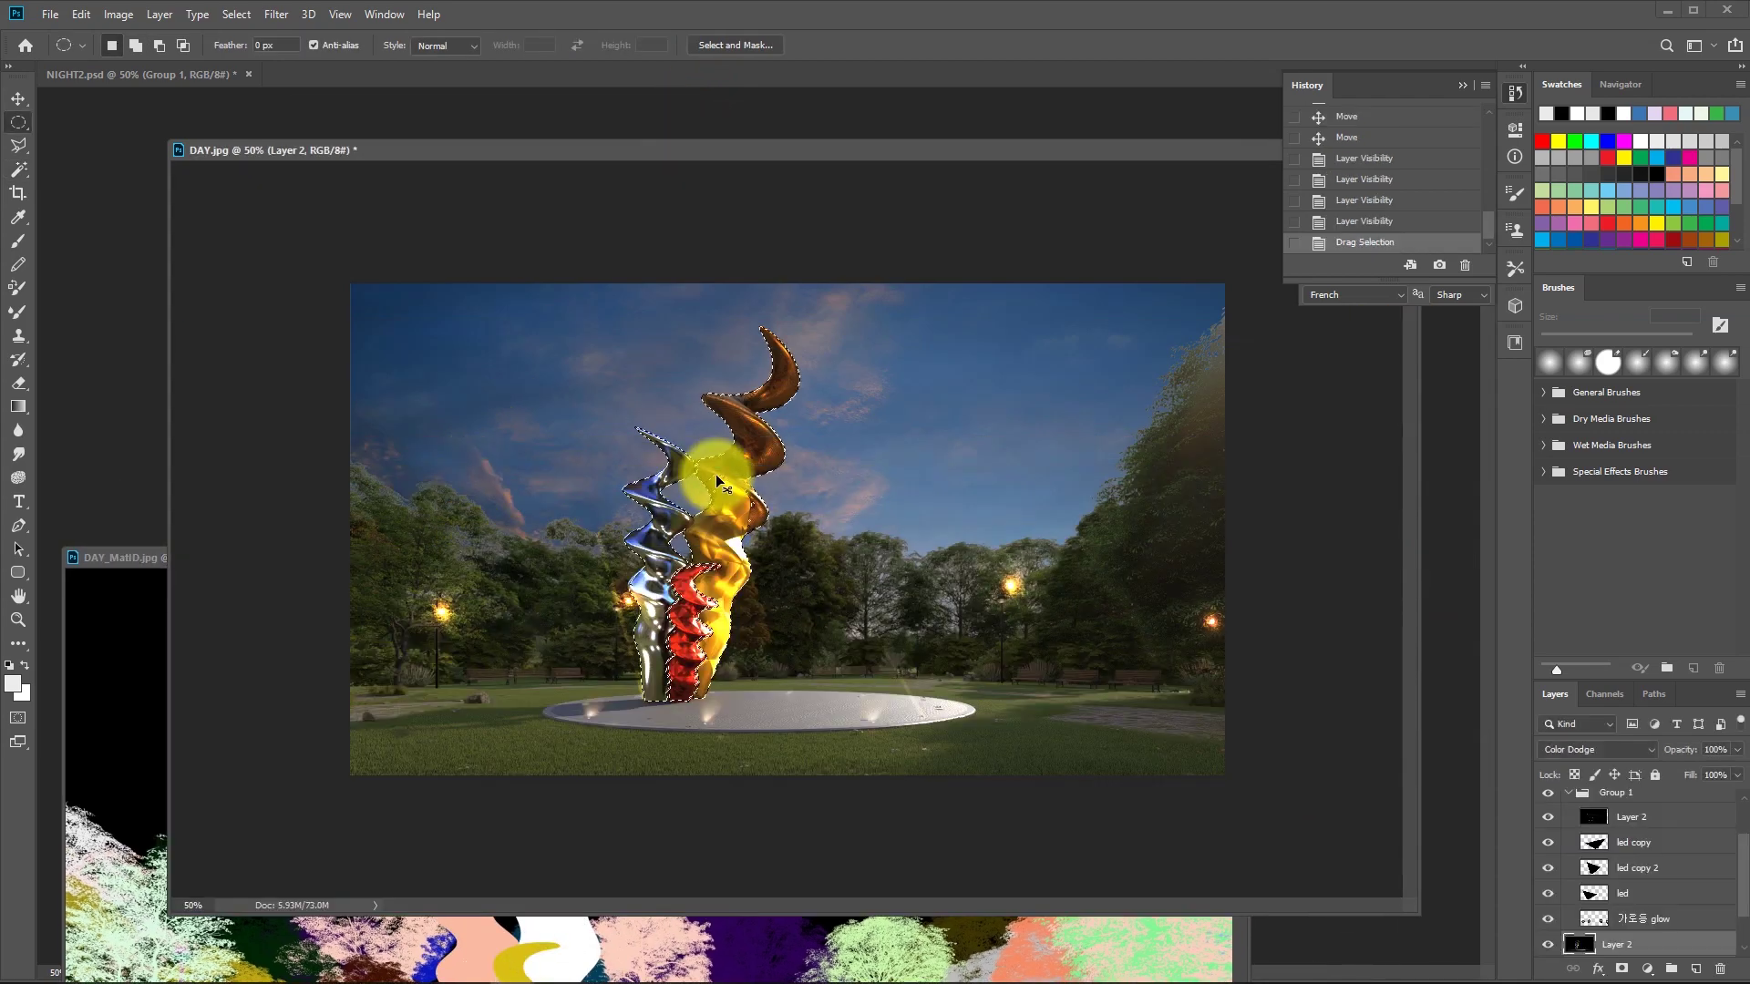
pyautogui.scroll(-2, 1616, 886)
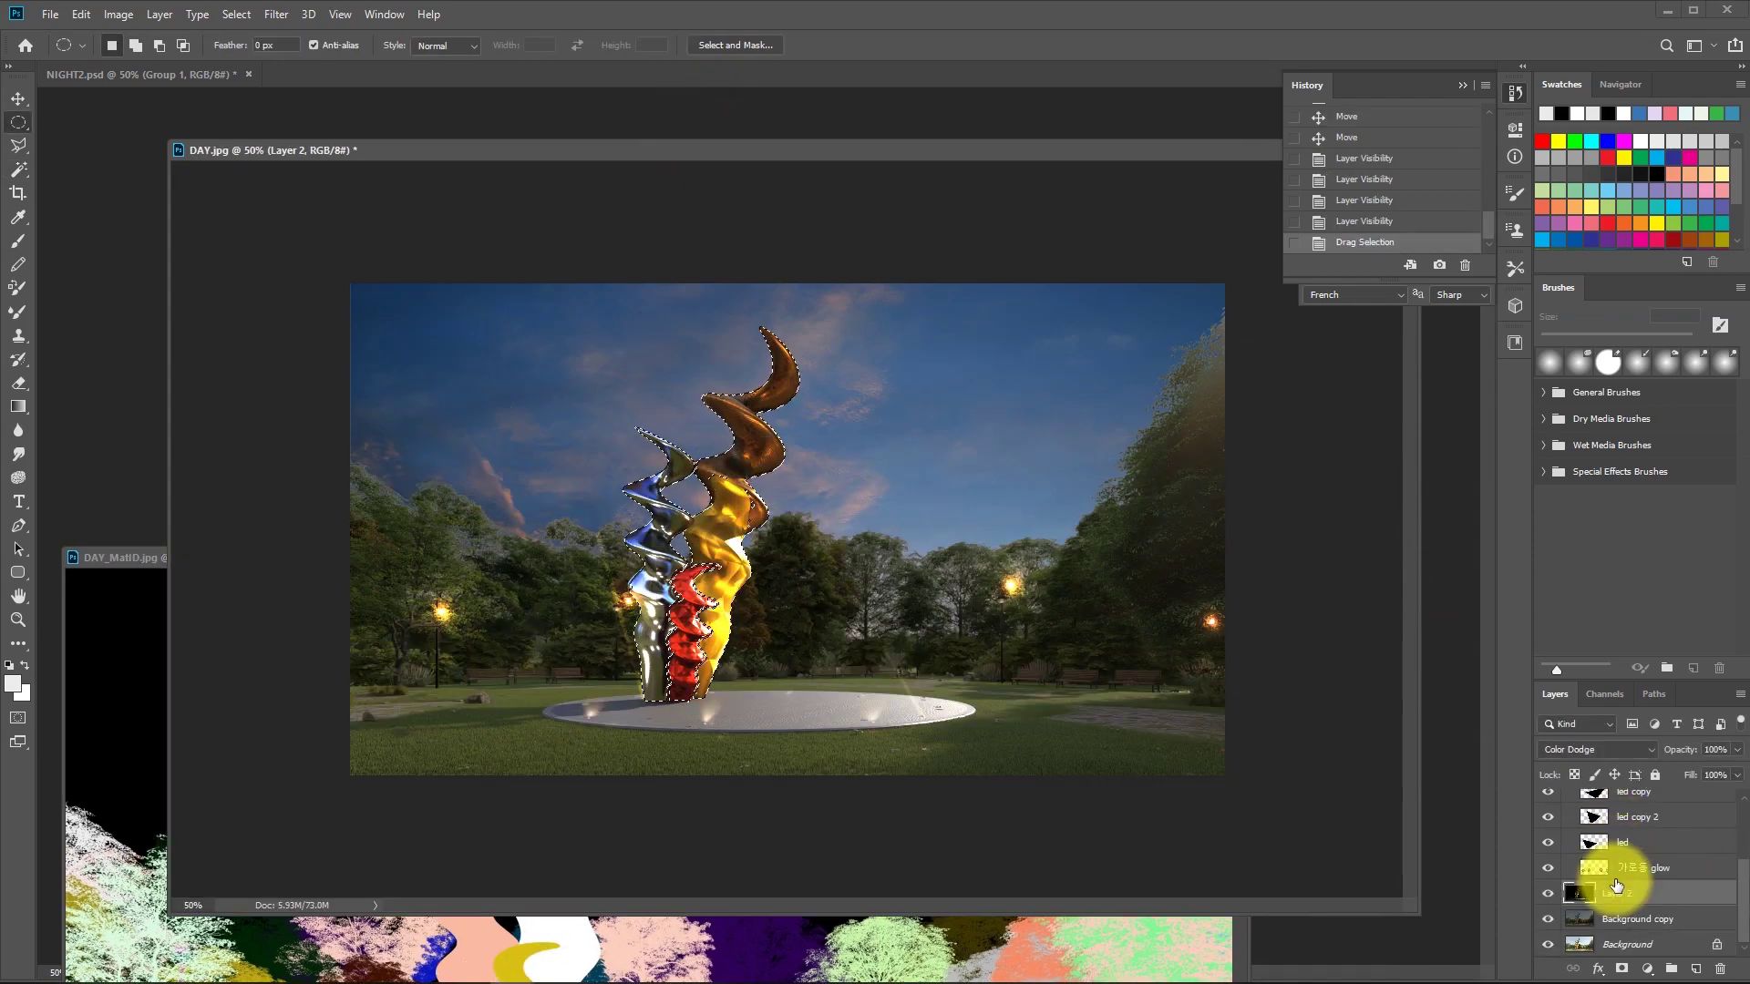
pyautogui.moveTo(1616, 886); pyautogui.dragTo(1574, 904)
pyautogui.hotkey('ctrl', 'j')
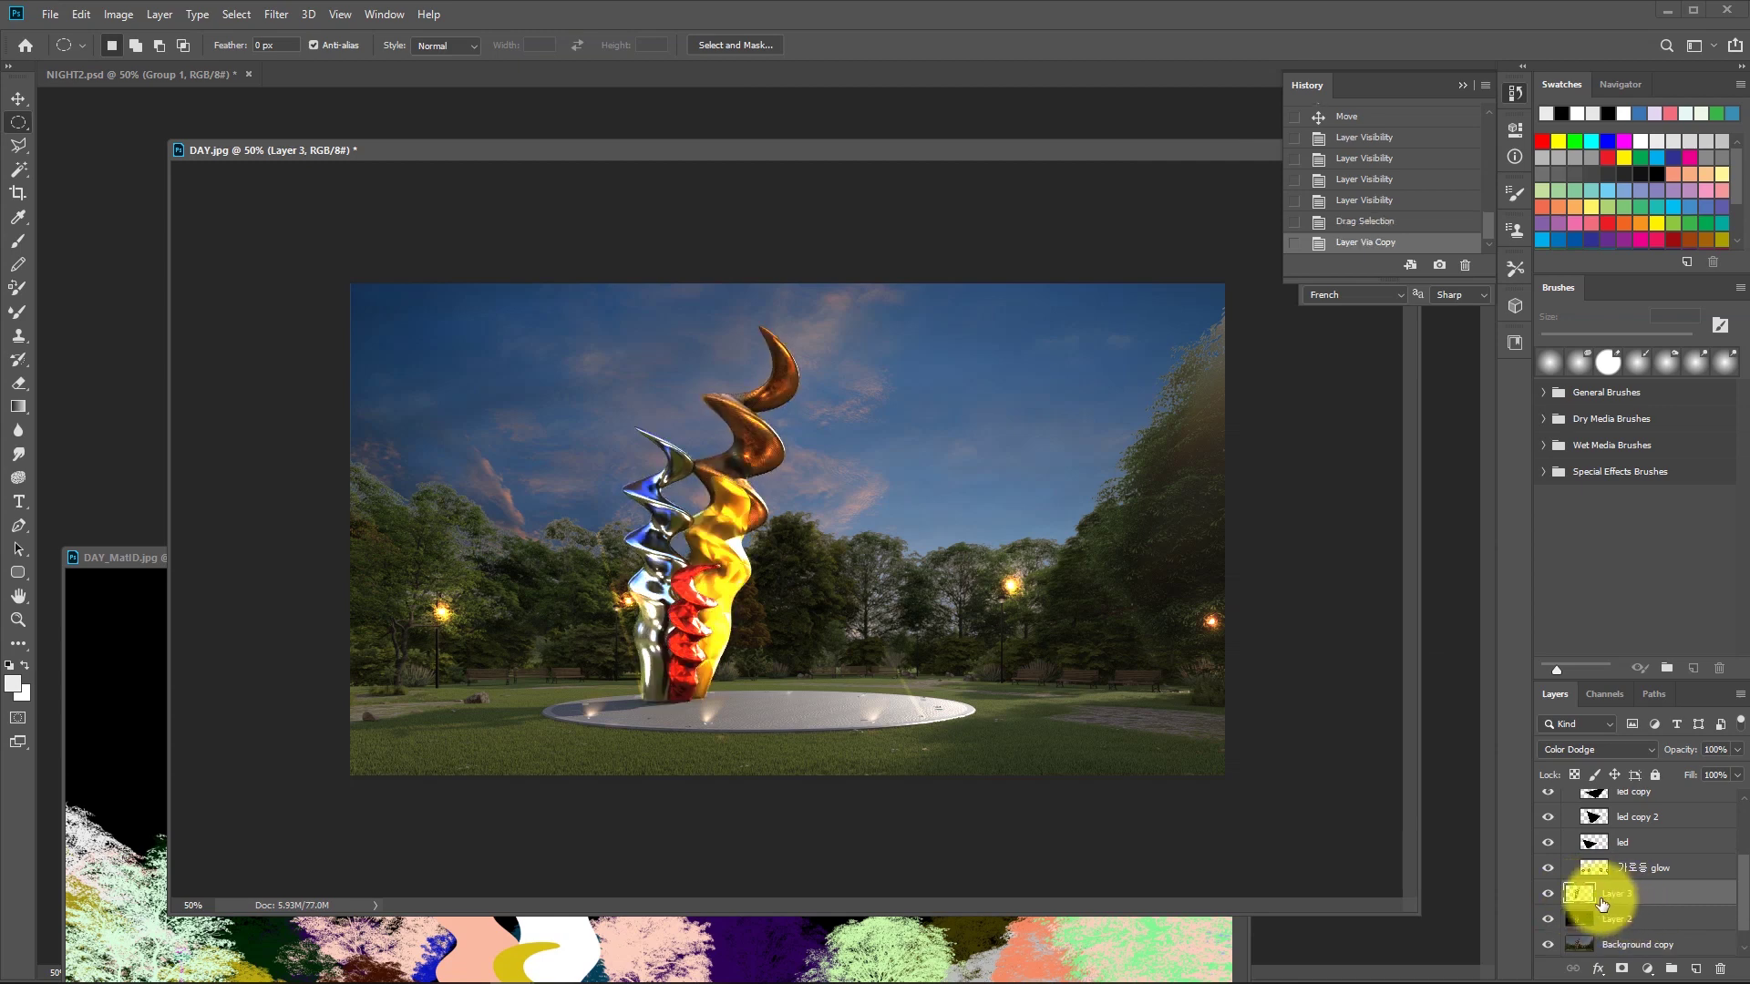
# Flip the copied sculpture highlights on Layer 3 vertically with Free Transform.
pyautogui.hotkey('ctrl', 't')
pyautogui.rightClick(702, 624)
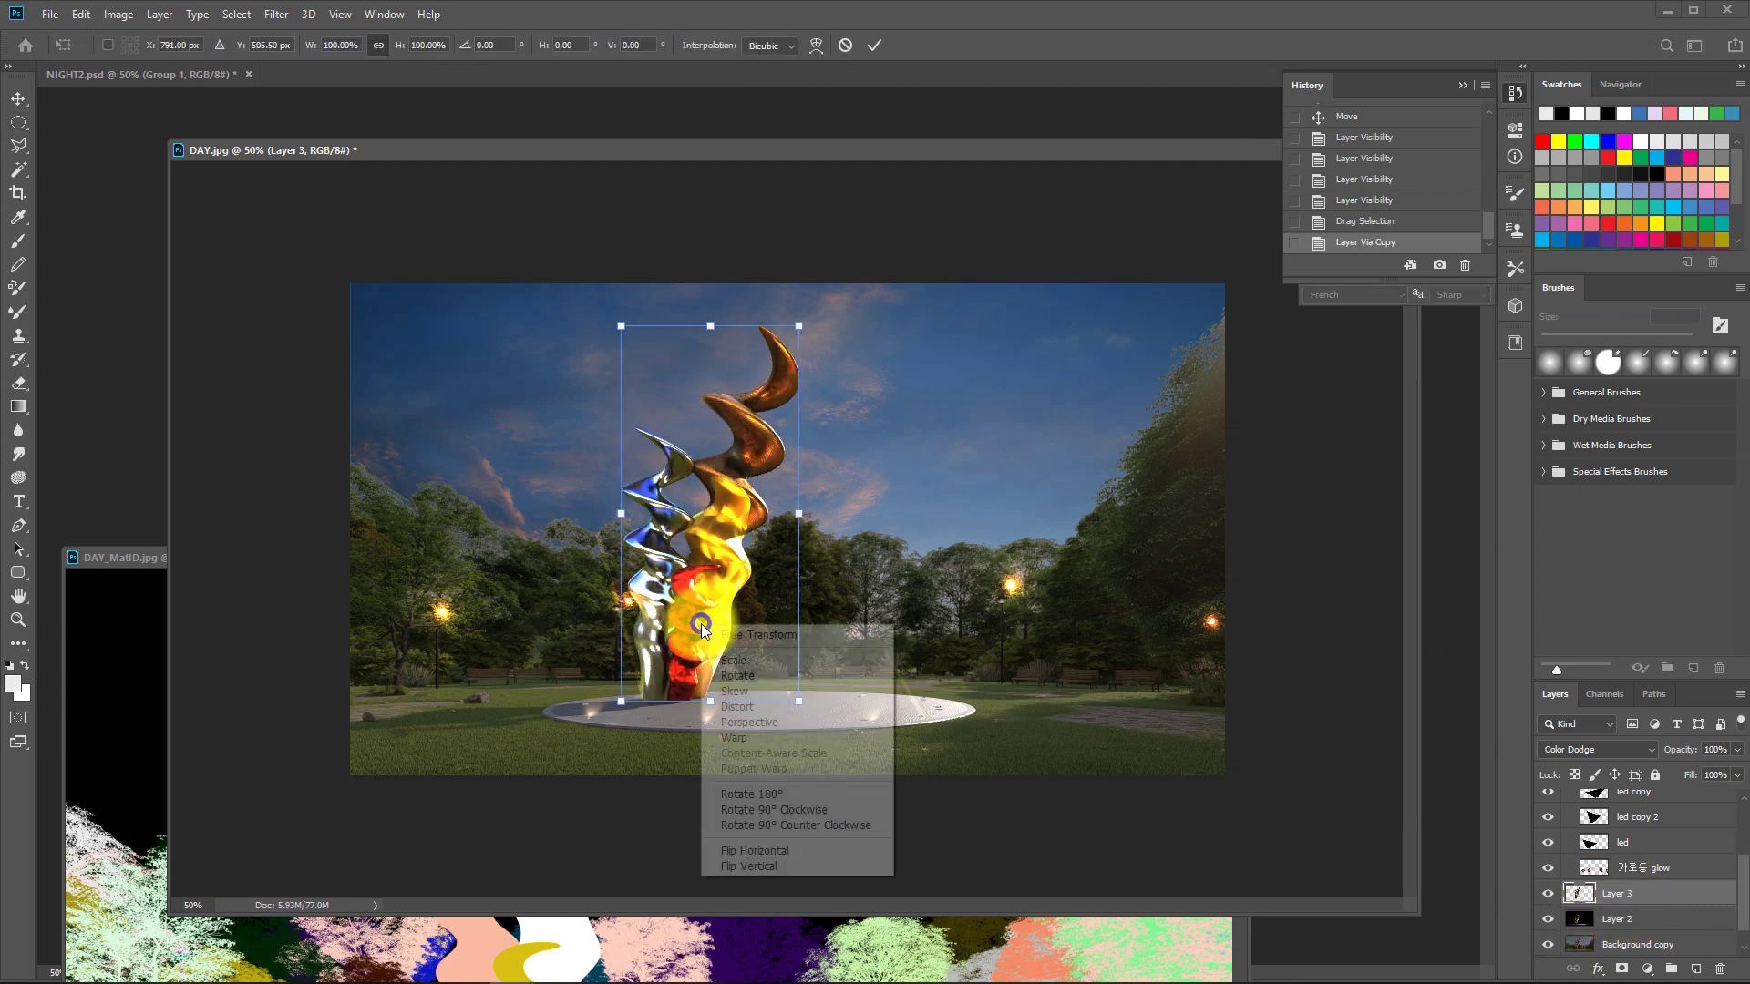
pyautogui.click(742, 867)
pyautogui.press('Return')
# Move the flipped highlights below the sculpture's base as a reflection and softly erase the parts that spill past the round platform onto the grass.
pyautogui.press('m')
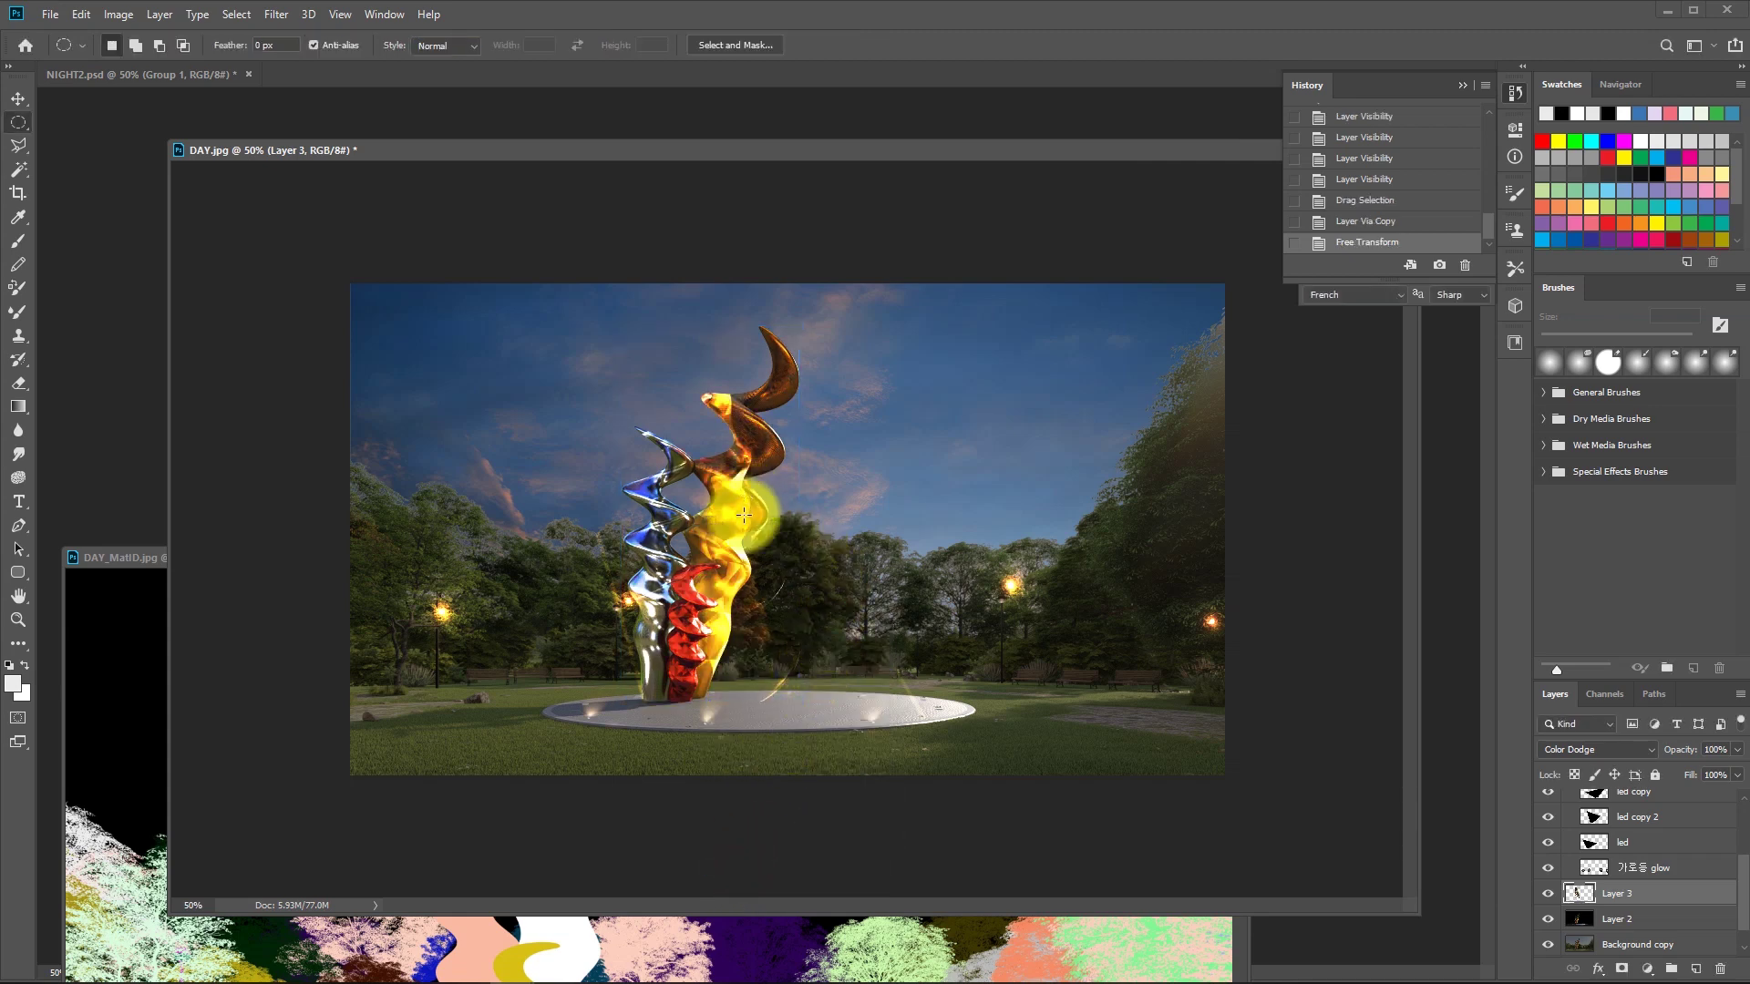
pyautogui.press('v')
pyautogui.moveTo(743, 515)
pyautogui.mouseDown()
pyautogui.moveTo(720, 576)
pyautogui.moveTo(724, 786)
pyautogui.moveTo(742, 809)
pyautogui.moveTo(697, 704)
pyautogui.moveTo(694, 720)
pyautogui.mouseUp()
pyautogui.click(692, 722)
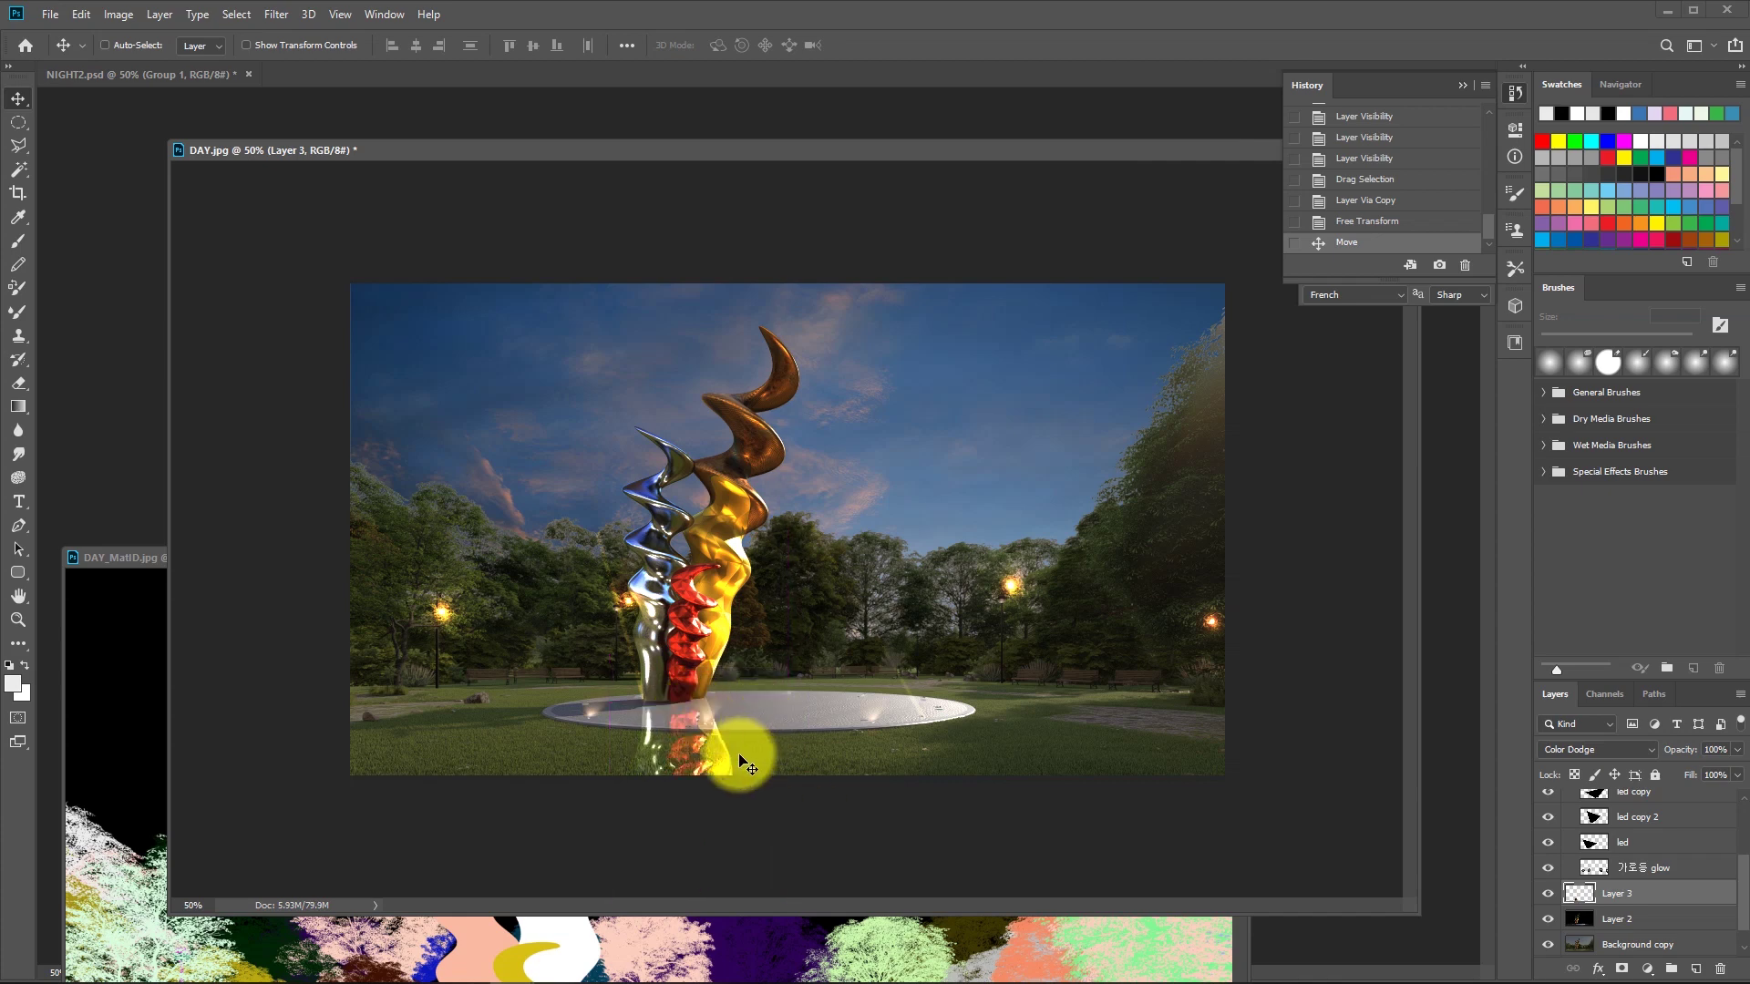
pyautogui.press('e')
pyautogui.moveTo(565, 781)
pyautogui.mouseDown()
pyautogui.moveTo(851, 809)
pyautogui.moveTo(771, 771)
pyautogui.moveTo(660, 796)
pyautogui.moveTo(699, 756)
pyautogui.moveTo(665, 765)
pyautogui.moveTo(734, 757)
pyautogui.moveTo(744, 774)
pyautogui.moveTo(613, 746)
pyautogui.moveTo(644, 753)
pyautogui.moveTo(634, 782)
pyautogui.mouseUp()
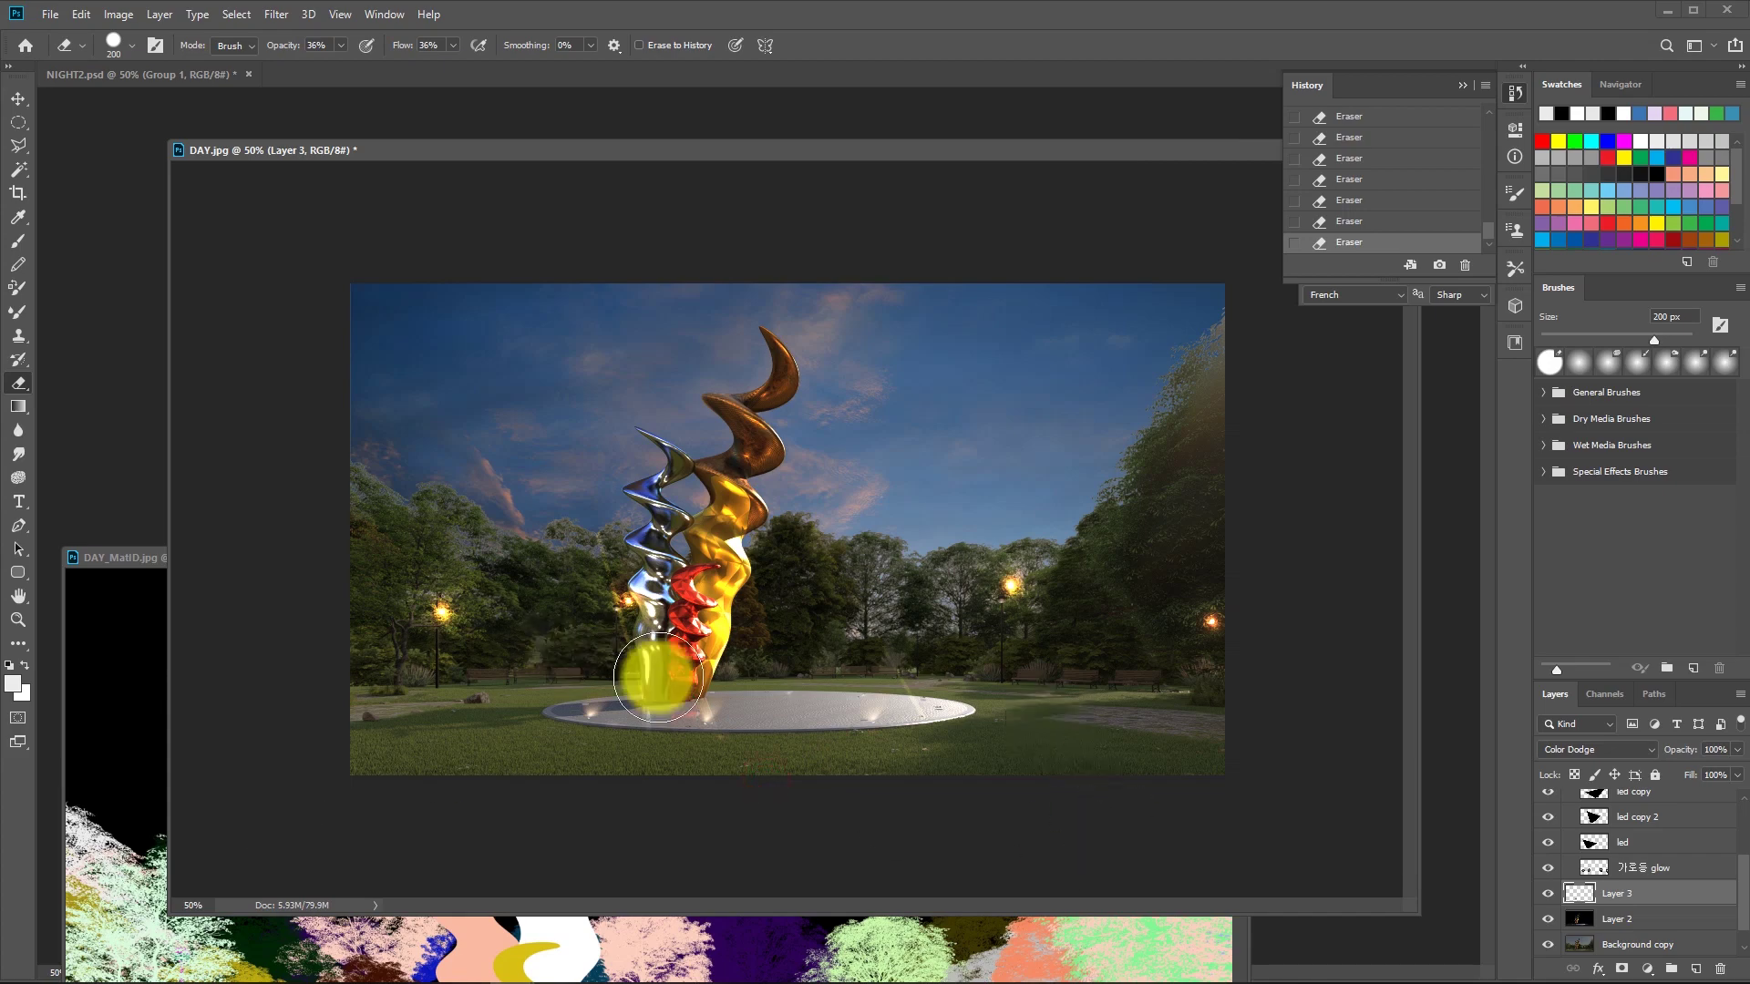
# Soften the reflection on the platform with a Gaussian Blur of 1.2 pixels radius.
pyautogui.press('z')
pyautogui.click(692, 781)
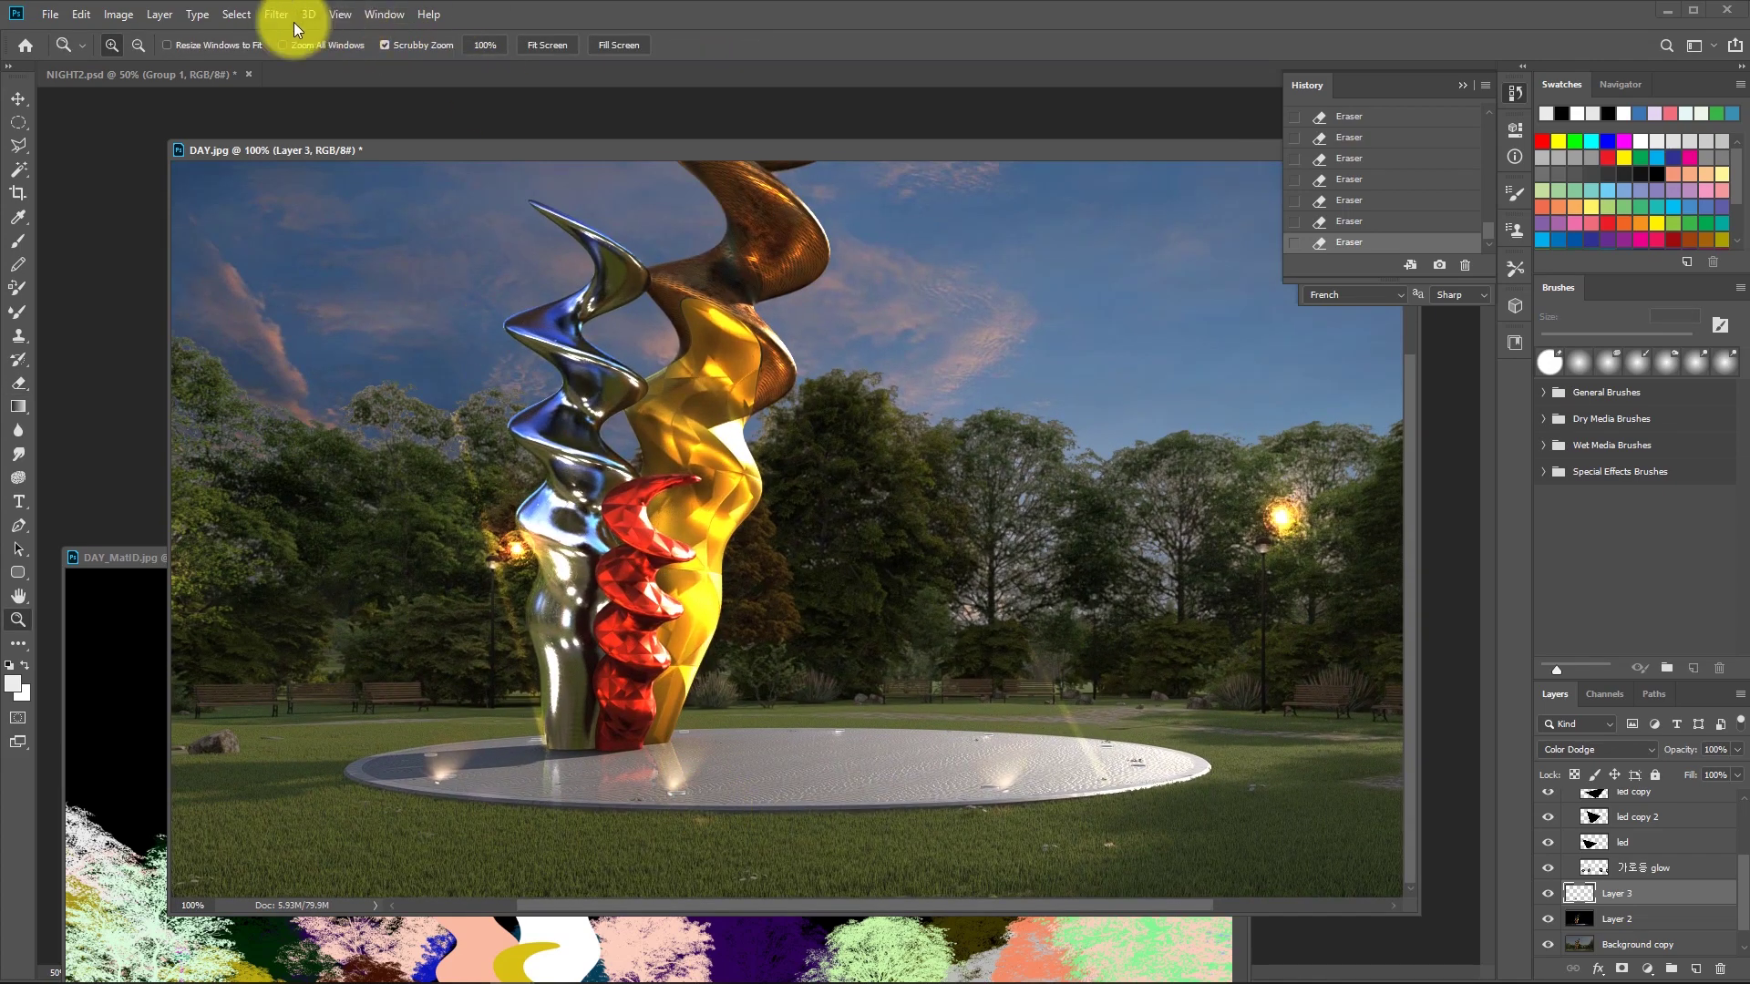
pyautogui.click(276, 14)
pyautogui.click(278, 217)
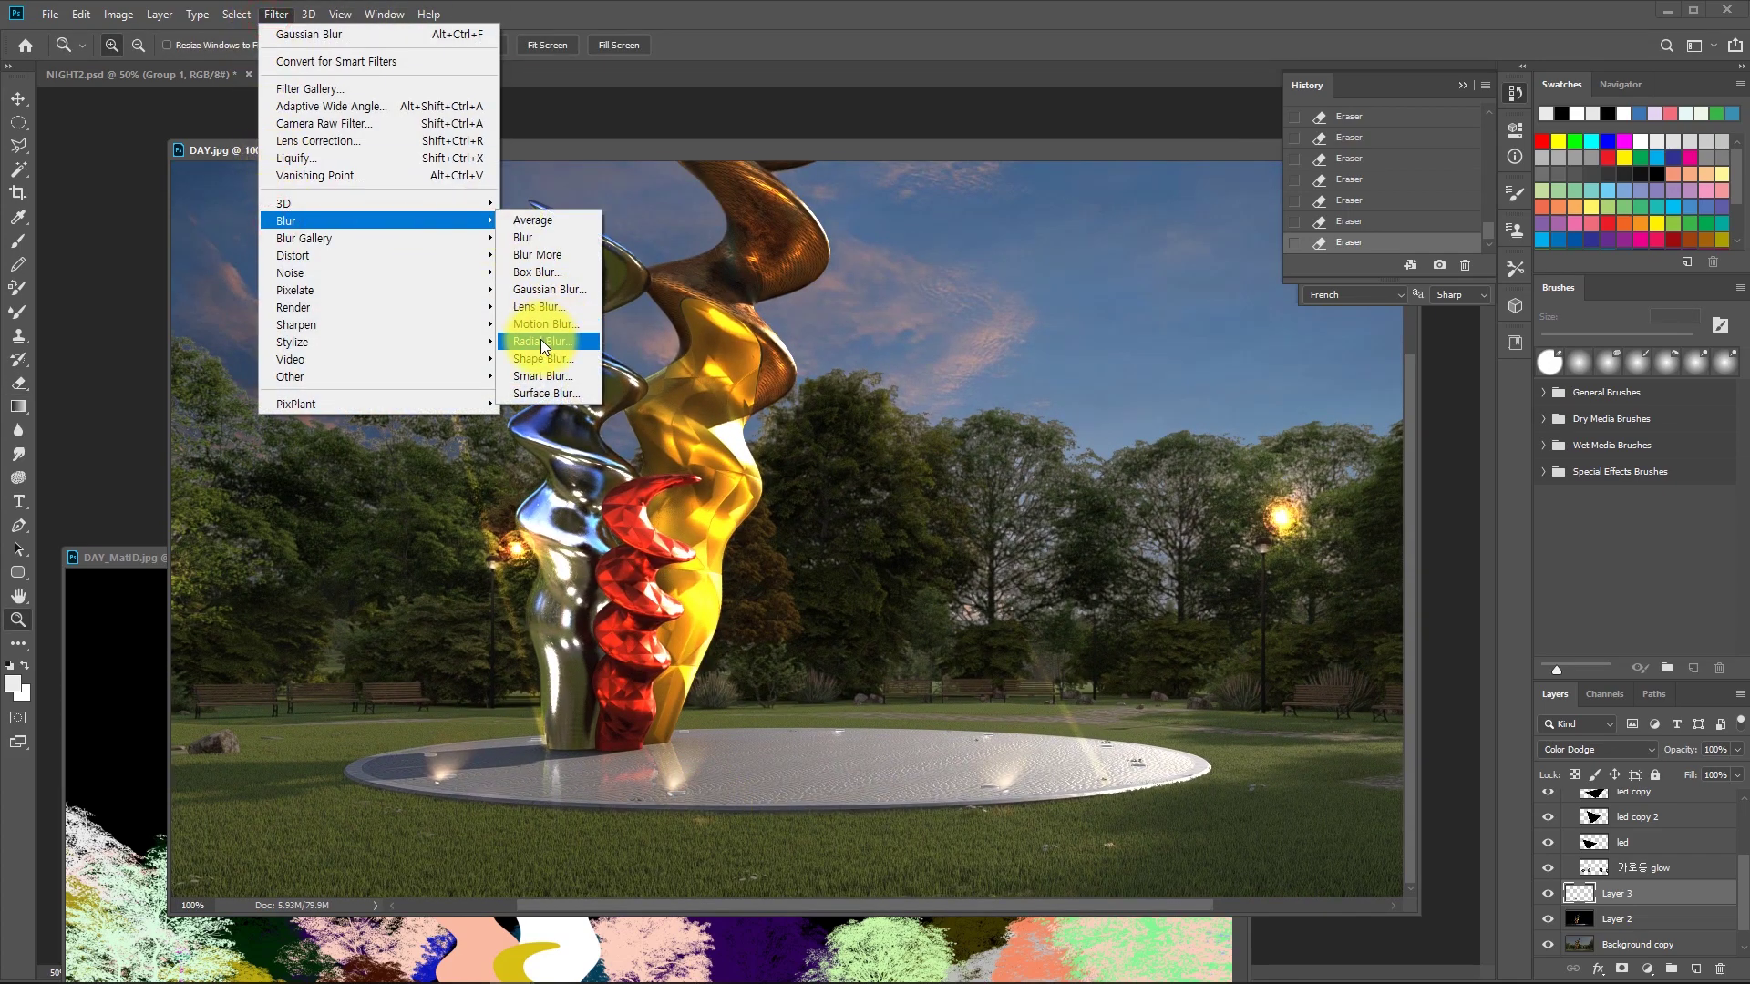
pyautogui.click(531, 289)
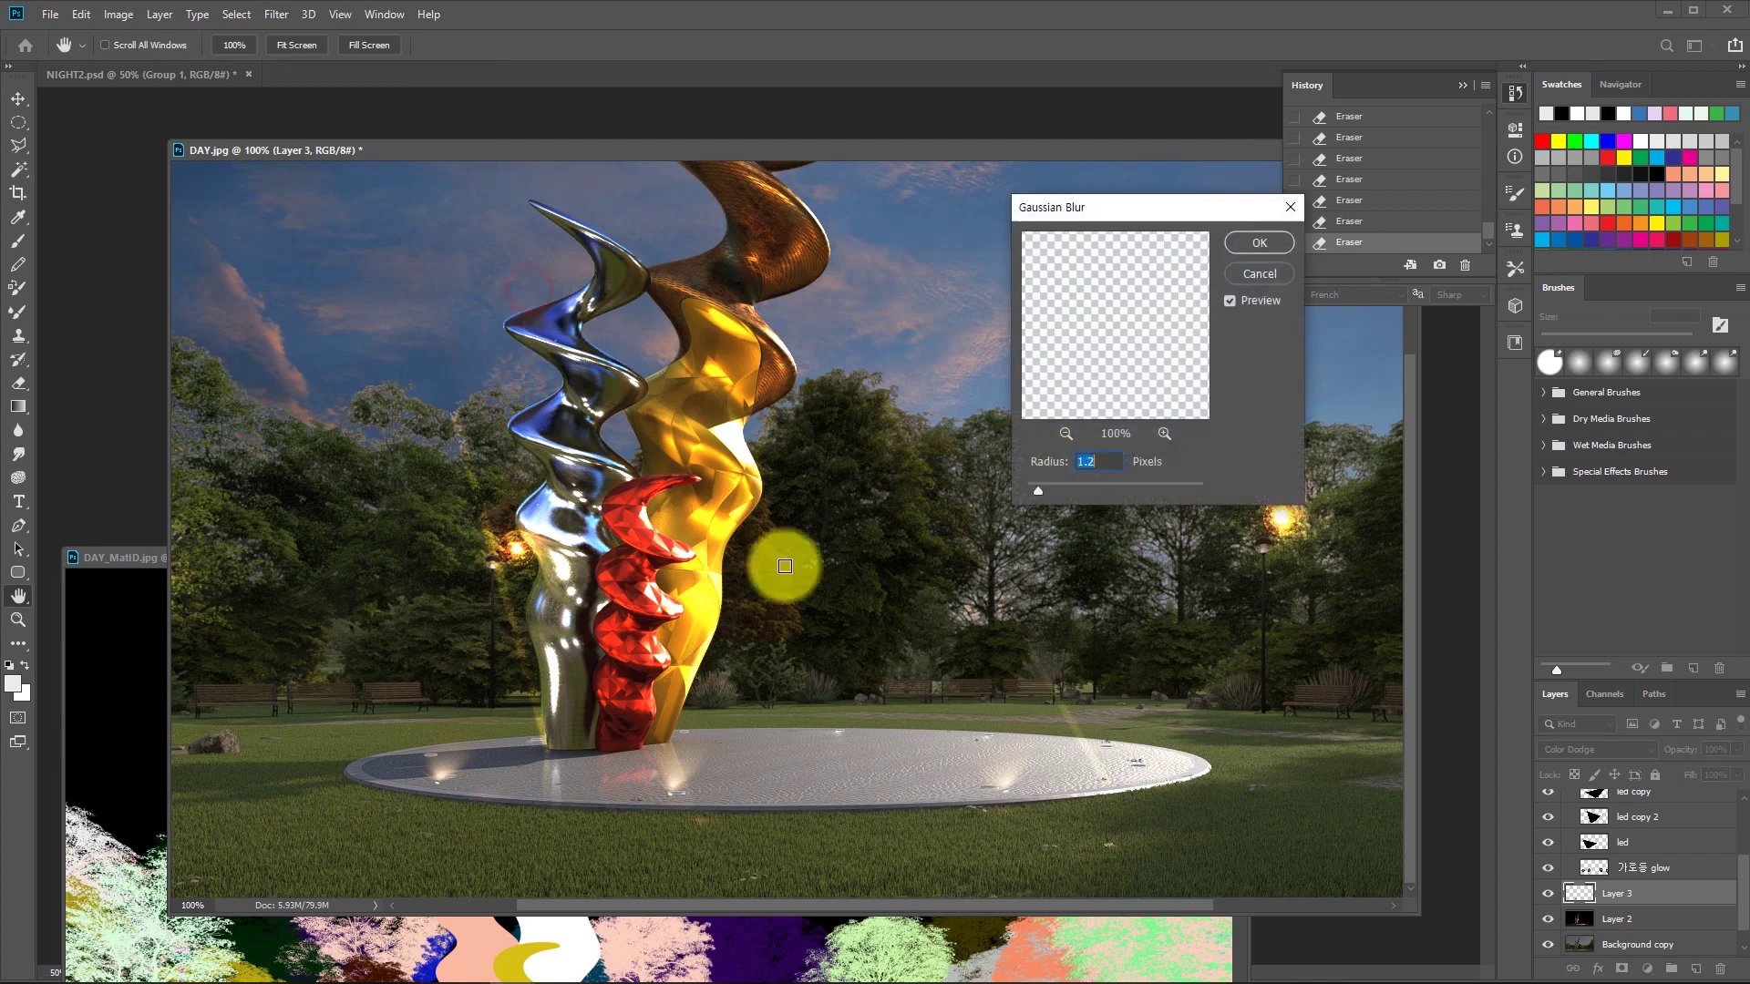
pyautogui.click(1252, 241)
pyautogui.hotkey('ctrl', '-')
pyautogui.hotkey('ctrl', '-')
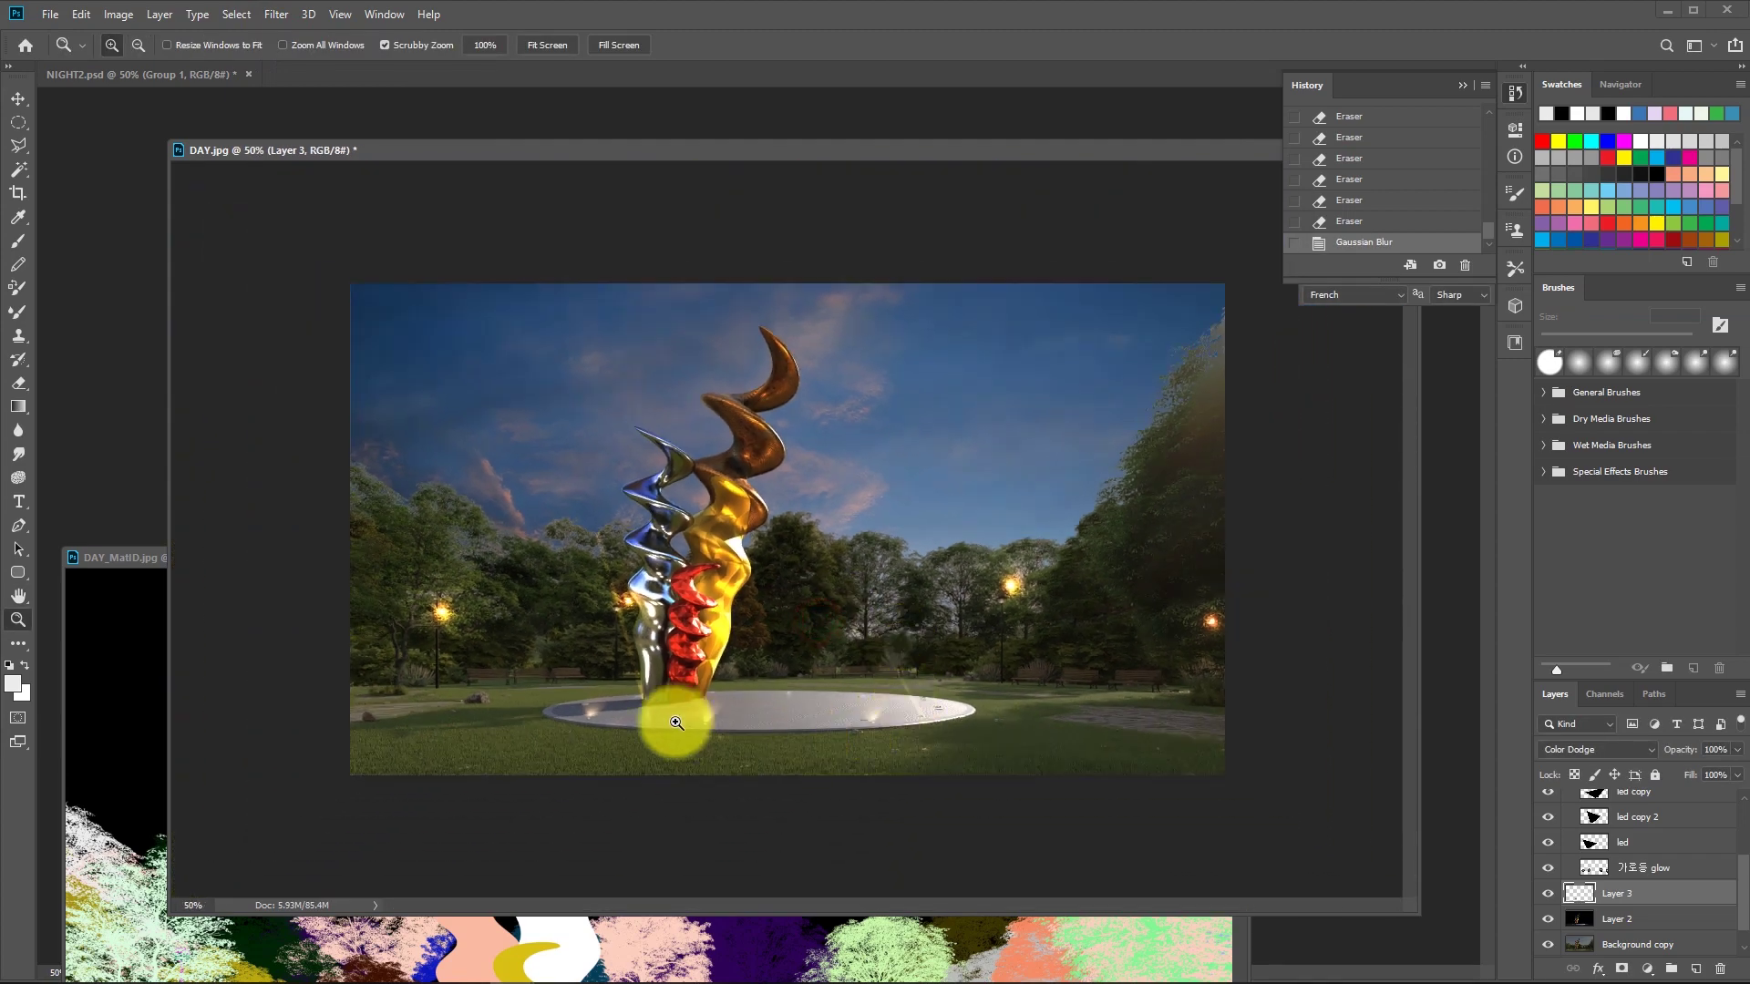
# Set the reflection layer's blend mode to Screen and compare the platform with the layer hidden and shown.
pyautogui.click(1588, 753)
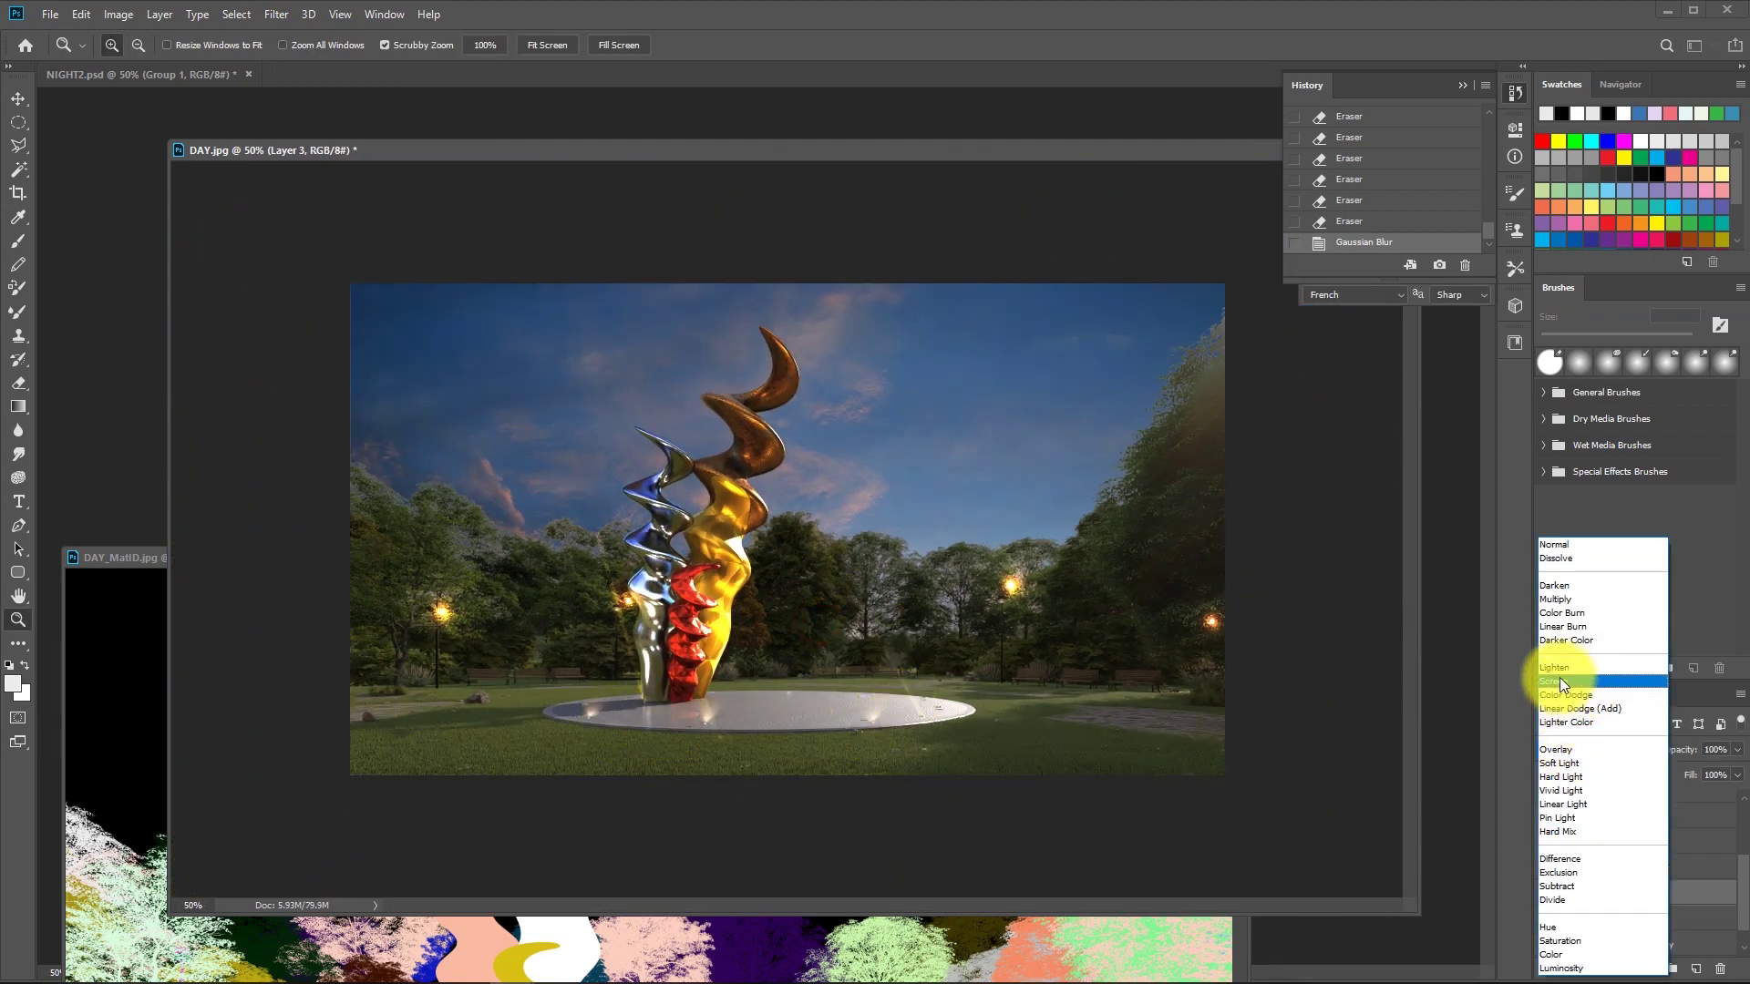
pyautogui.click(1559, 675)
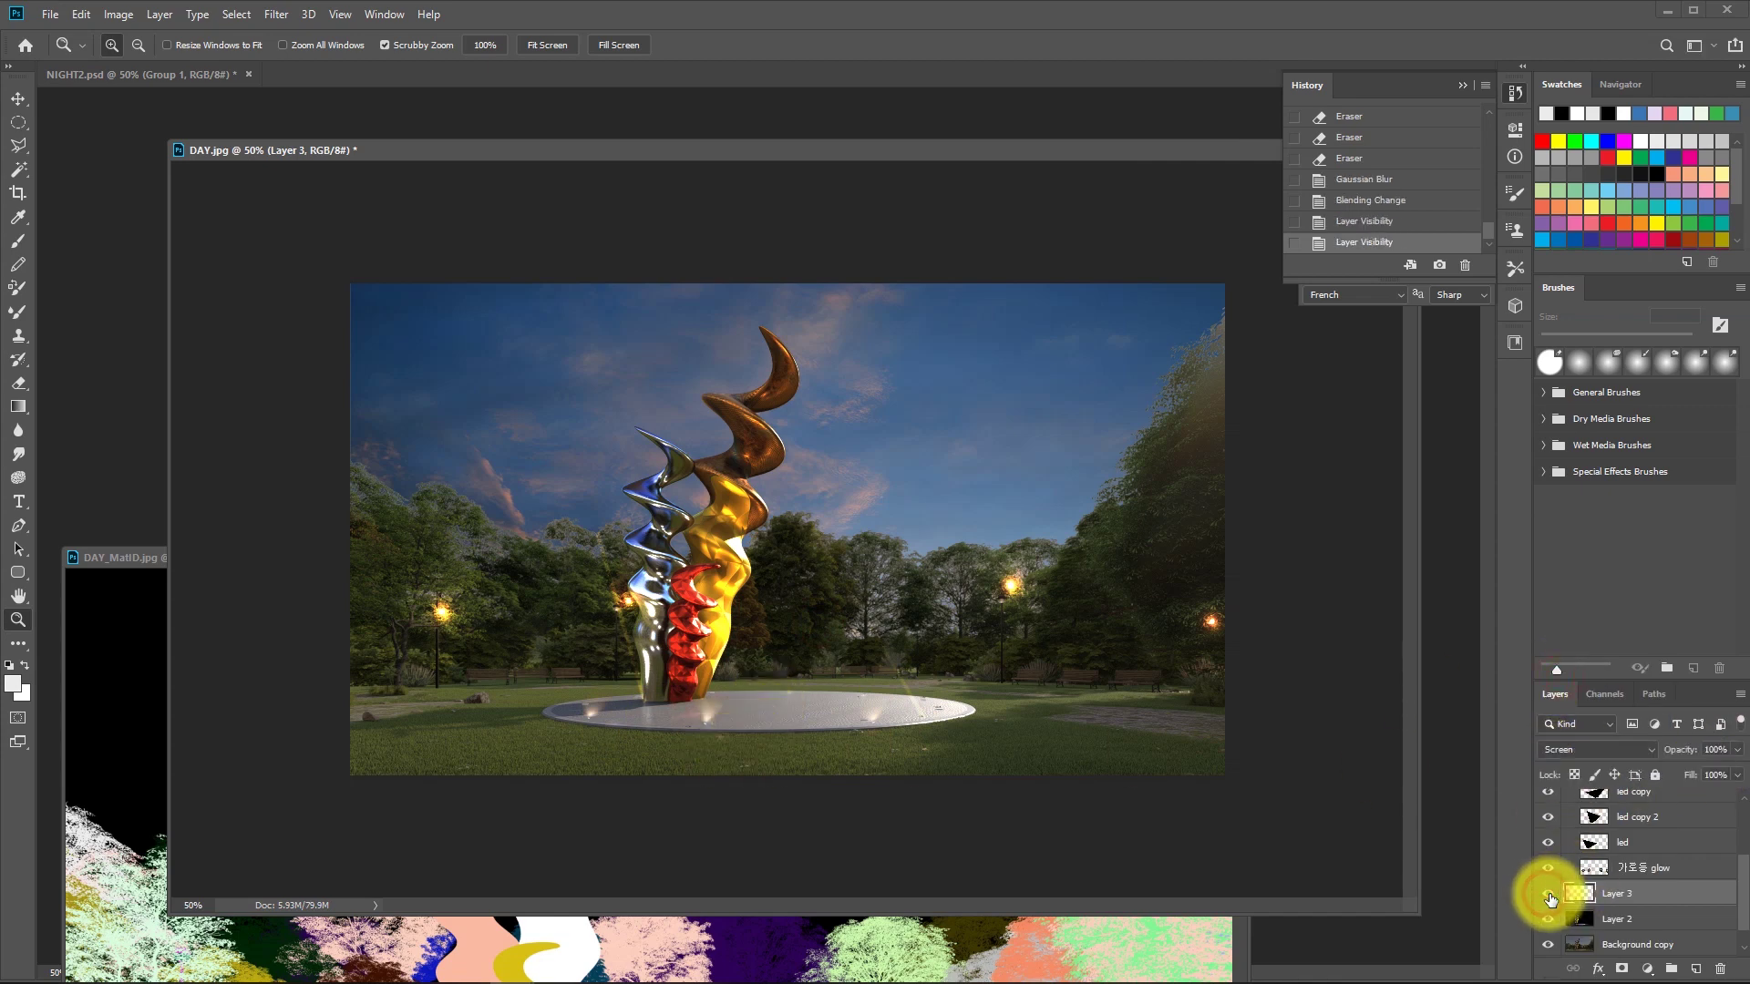
pyautogui.click(666, 733)
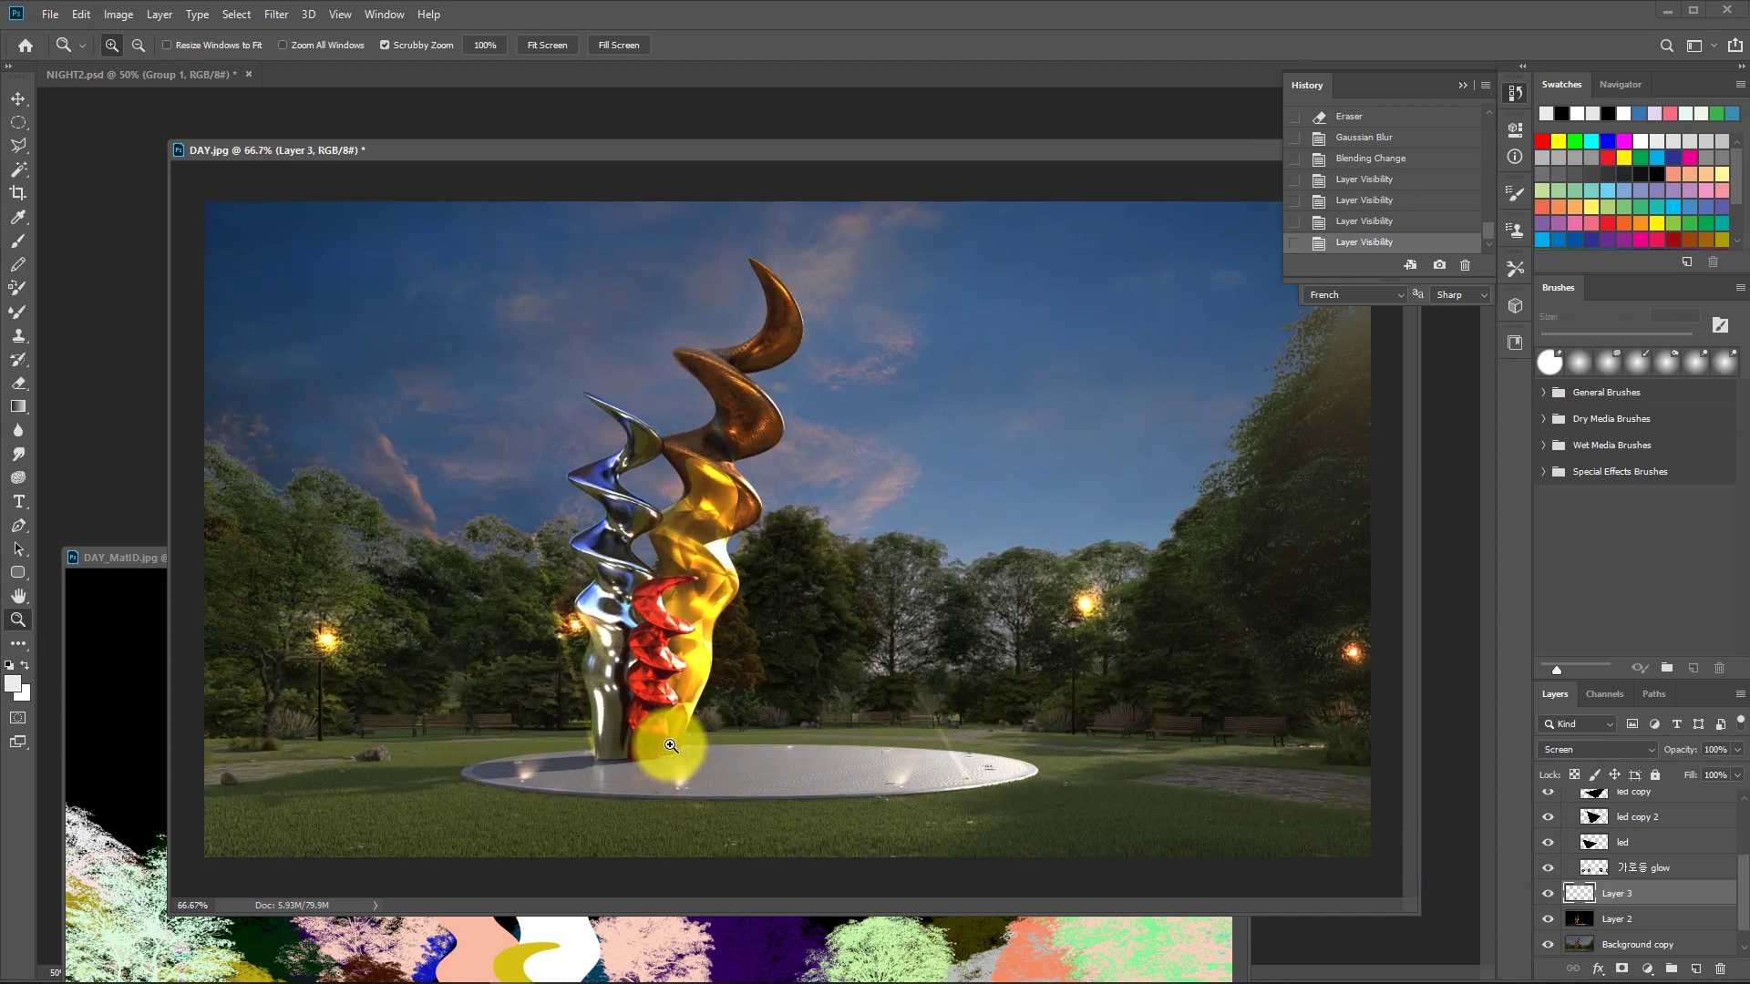